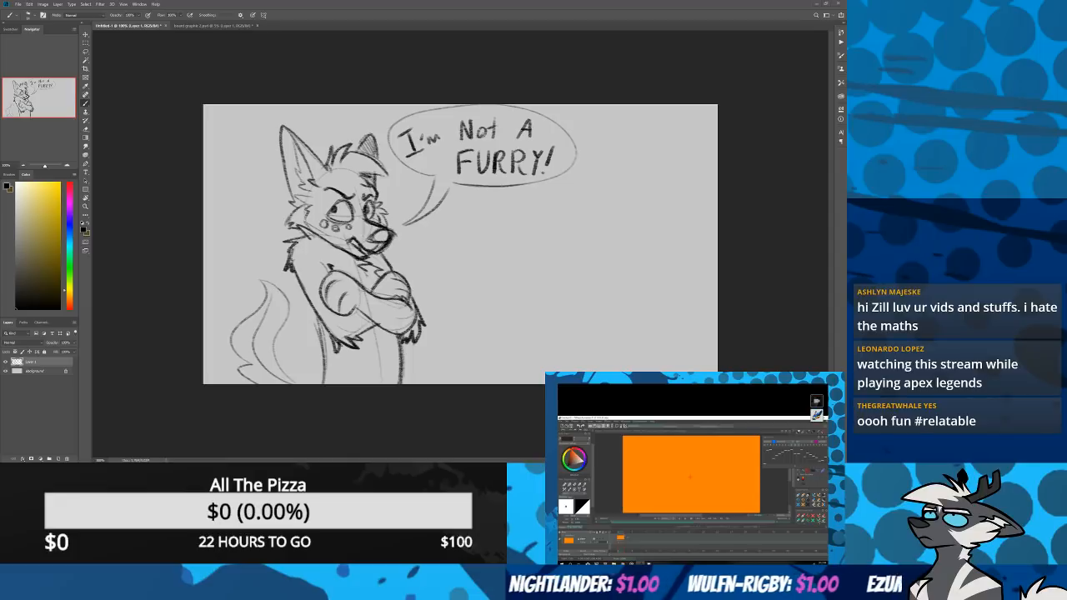
# Switch to the tall board template document and add a new layer above the existing ones
pyautogui.click(200, 27)
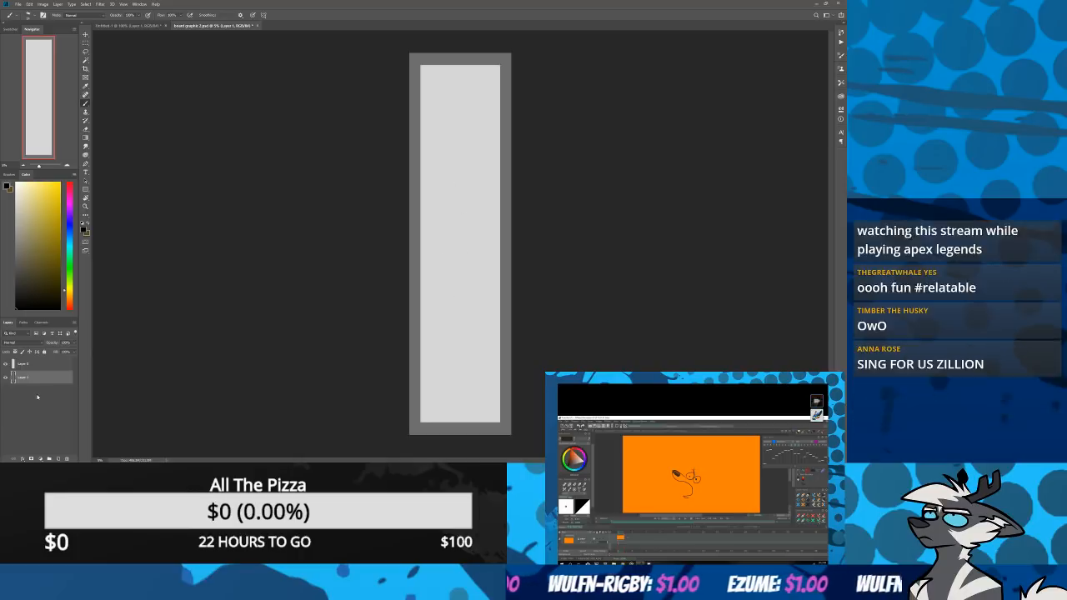
pyautogui.click(13, 365)
pyautogui.click(58, 460)
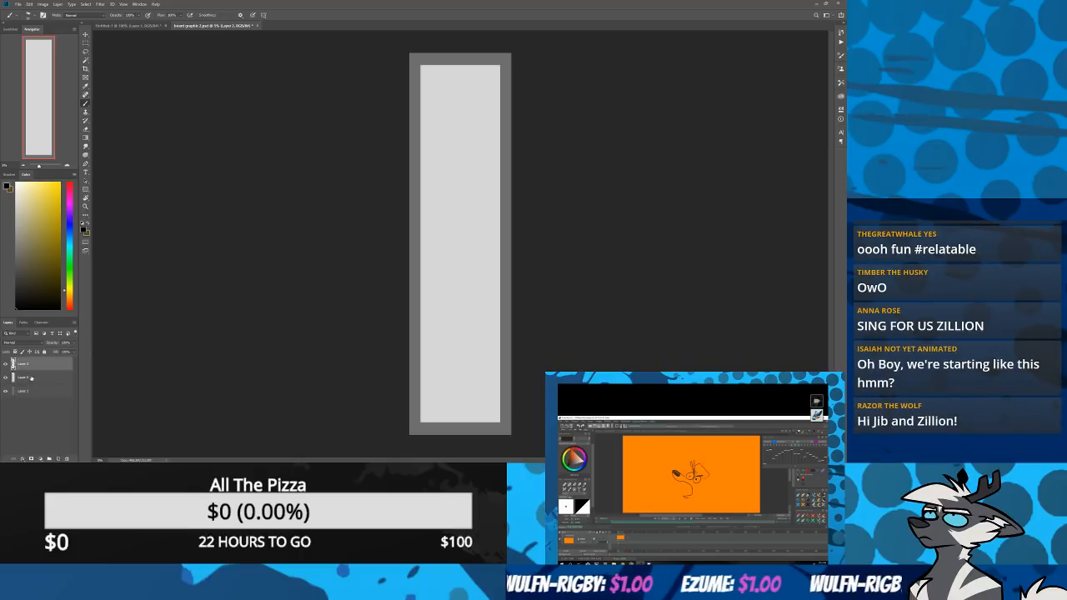
# Group the two lower layers, name the group "template", and make the empty layer above it active
pyautogui.click(30, 378)
pyautogui.keyDown('shift'); pyautogui.click(32, 392); pyautogui.keyUp('shift')
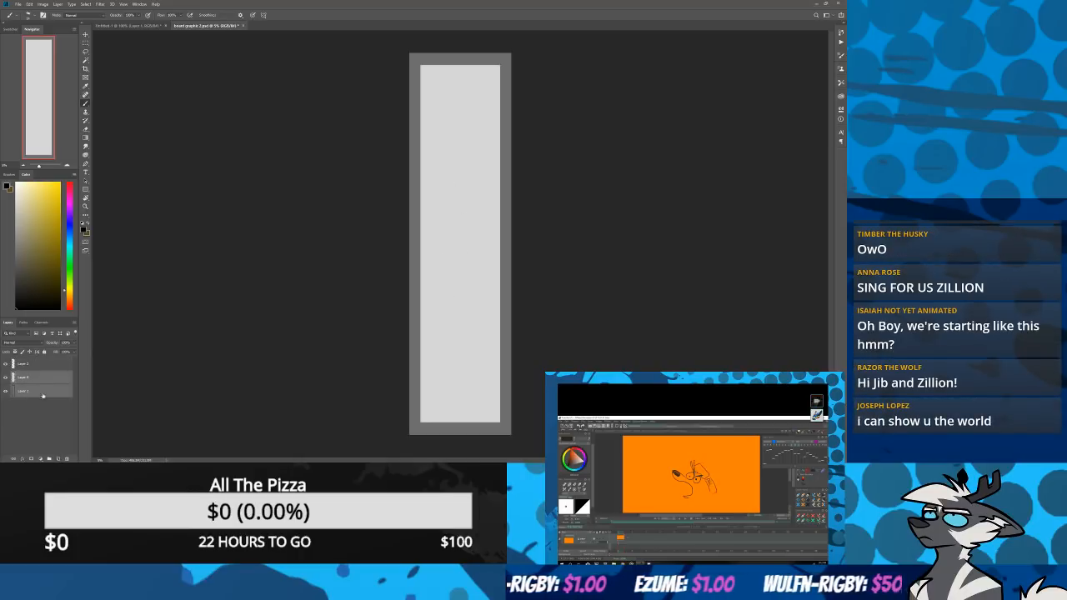
pyautogui.click(49, 457)
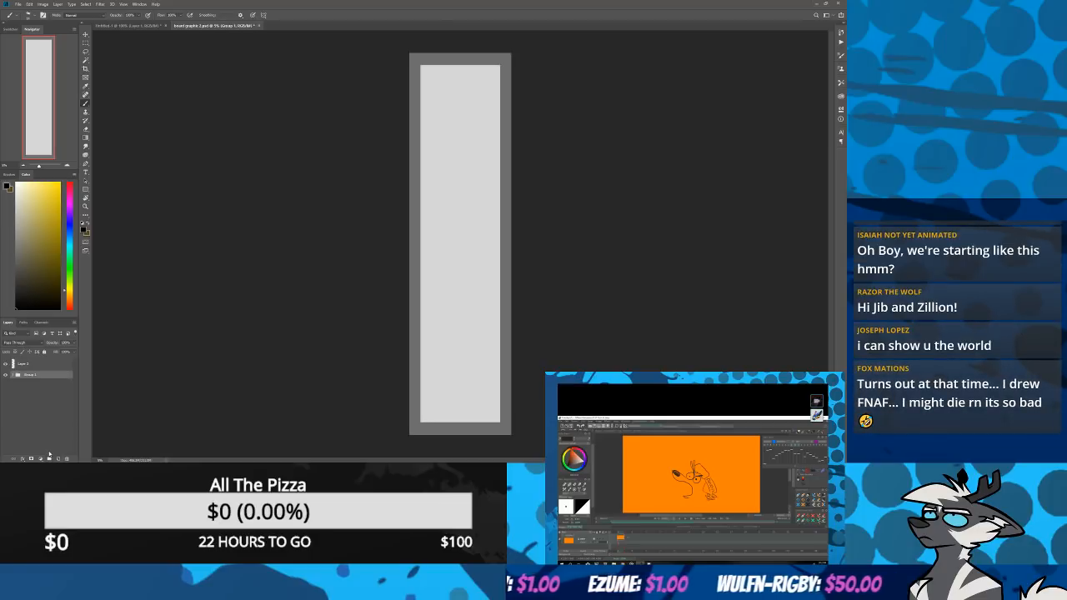
pyautogui.doubleClick(29, 375)
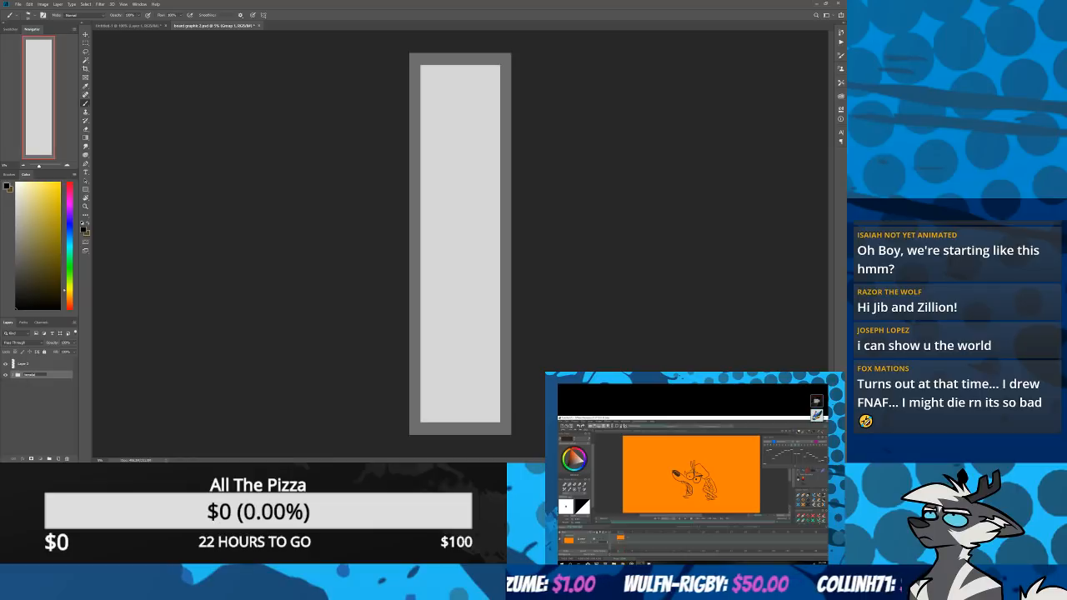
pyautogui.write('template')
pyautogui.press('Return')
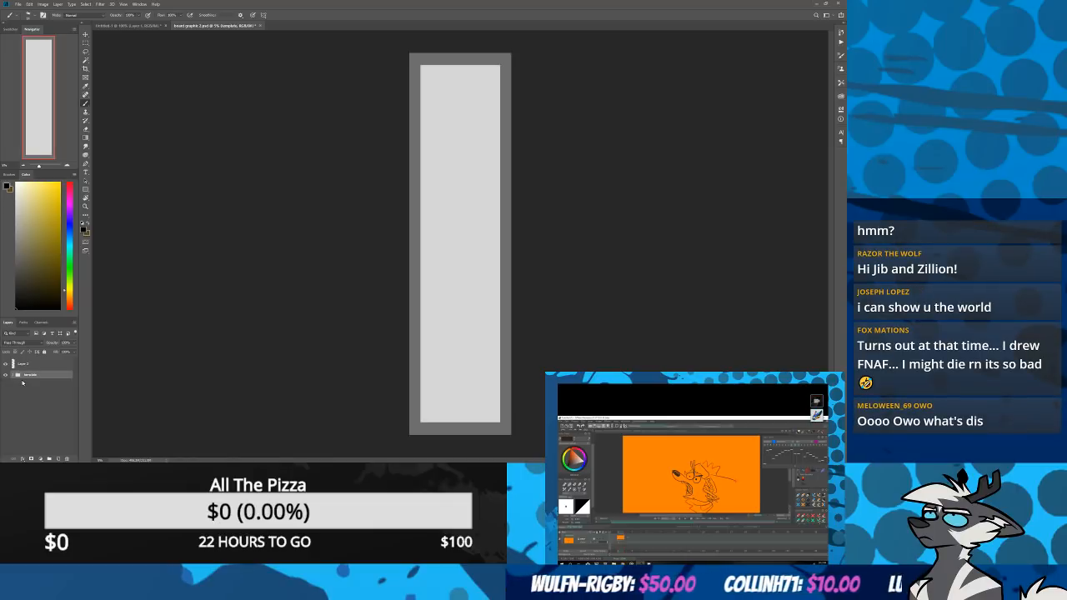
pyautogui.click(38, 367)
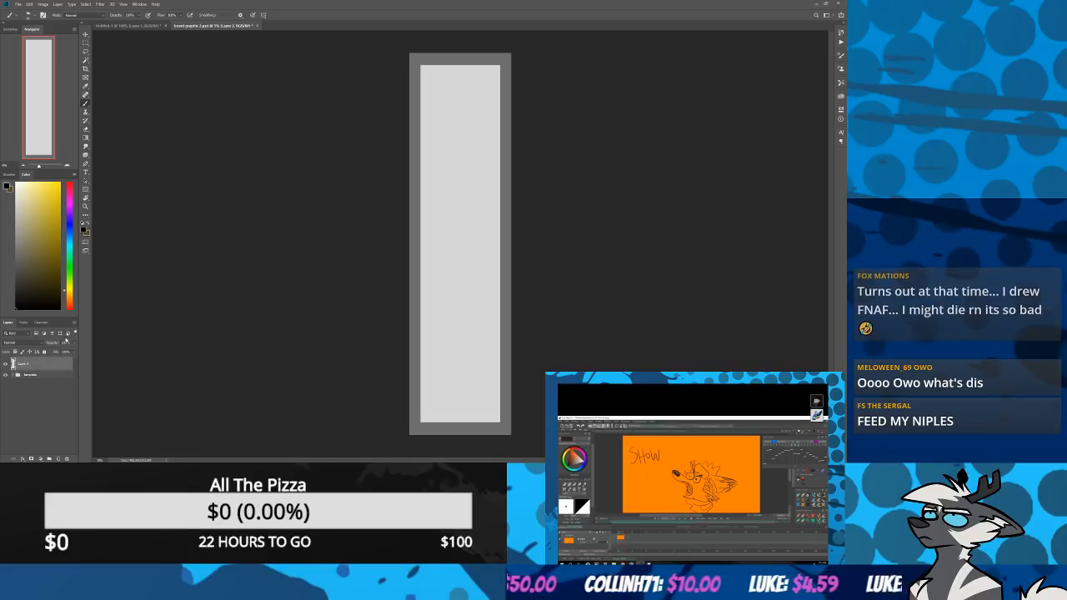
pyautogui.click(69, 166)
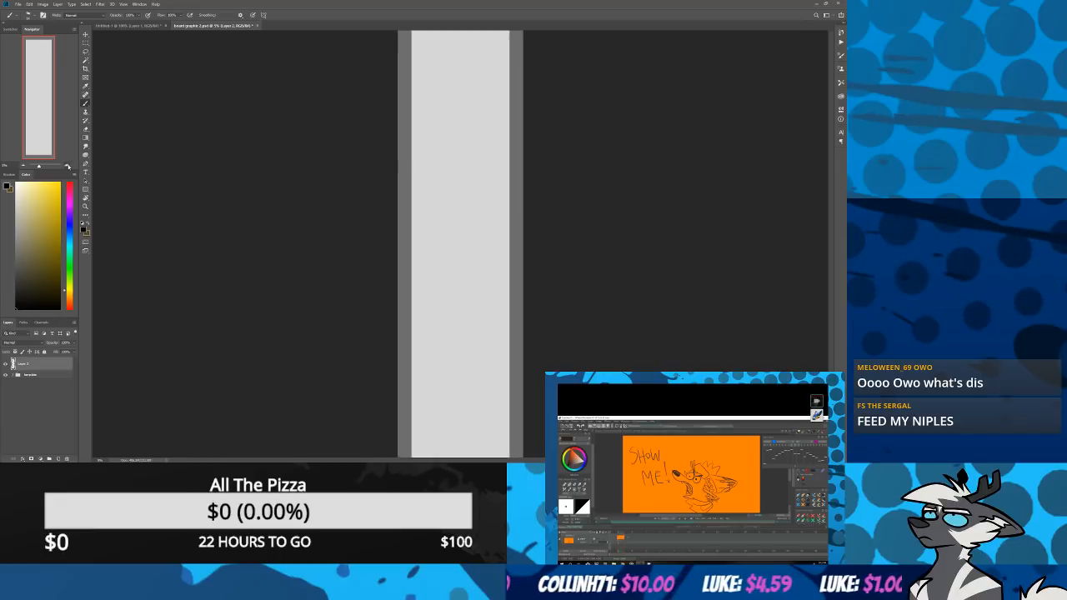
pyautogui.click(69, 166)
pyautogui.click(24, 166)
pyautogui.click(24, 166)
pyautogui.click(24, 167)
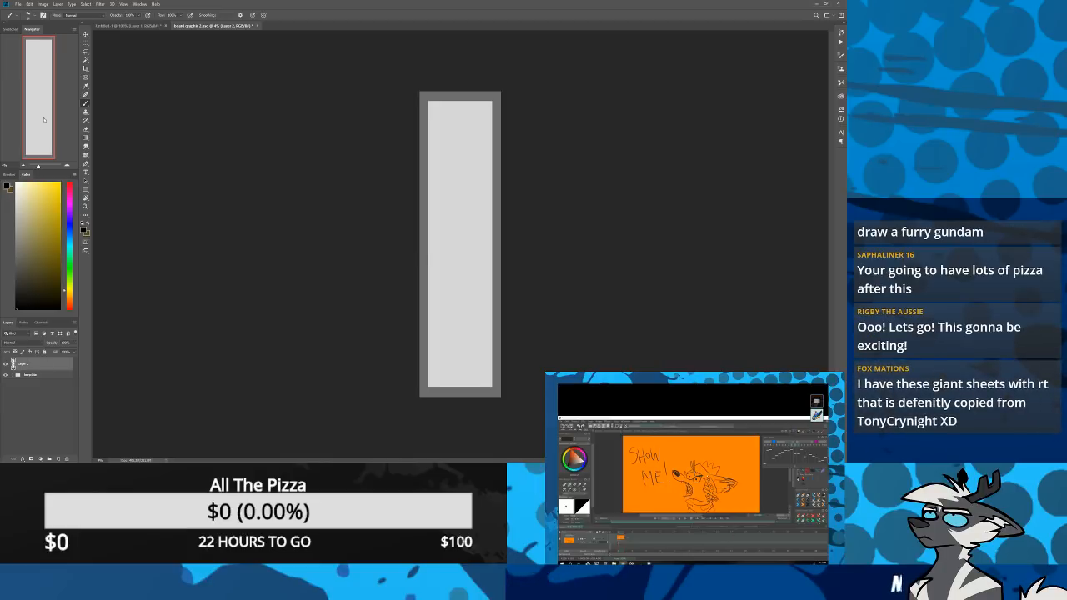
# Return to the character sketch document, hide the sketch layer, and add a new empty layer
pyautogui.click(134, 27)
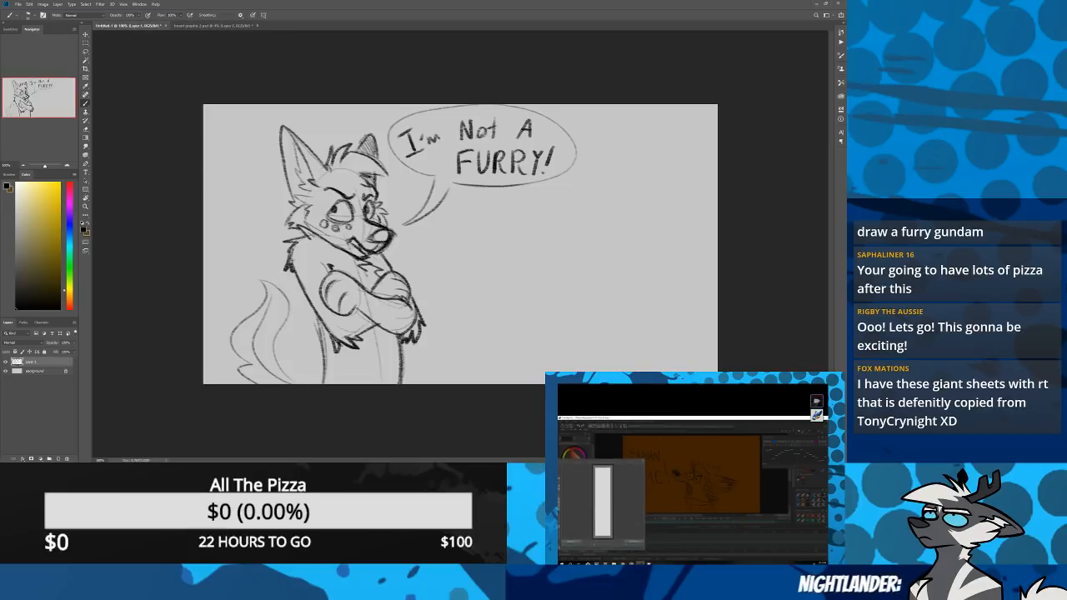
pyautogui.click(6, 362)
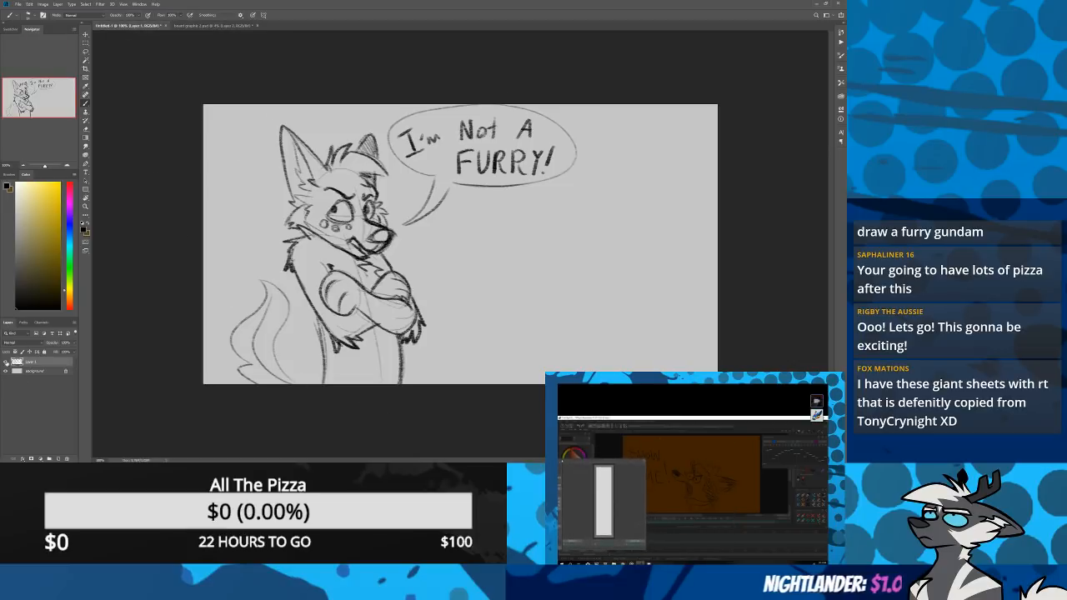
pyautogui.click(59, 459)
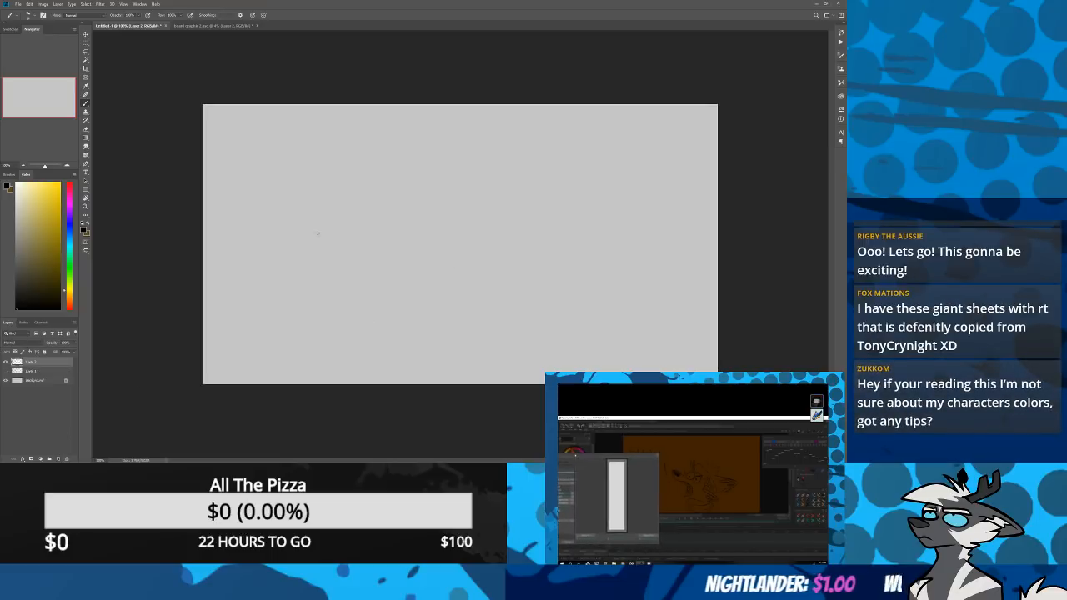
# Sketch a tall, narrow rectangle on the new layer as the basic snowboard outline
pyautogui.click(67, 161)
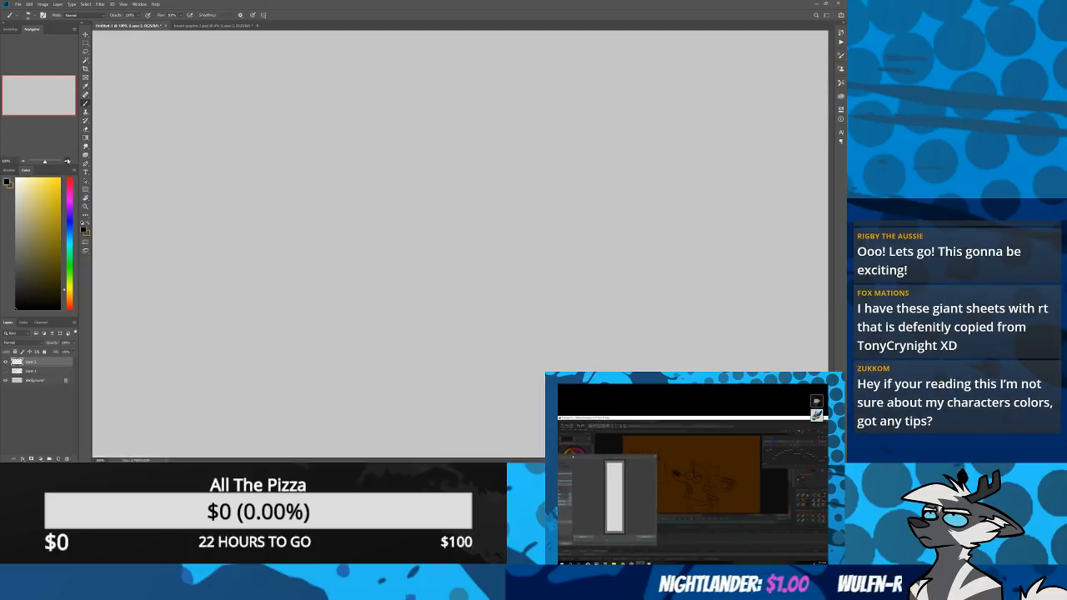
pyautogui.click(68, 162)
pyautogui.moveTo(313, 56)
pyautogui.mouseDown()
pyautogui.moveTo(313, 417)
pyautogui.moveTo(444, 422)
pyautogui.moveTo(429, 73)
pyautogui.mouseUp()
pyautogui.moveTo(313, 59)
pyautogui.mouseDown()
pyautogui.moveTo(432, 58)
pyautogui.moveTo(430, 88)
pyautogui.mouseUp()
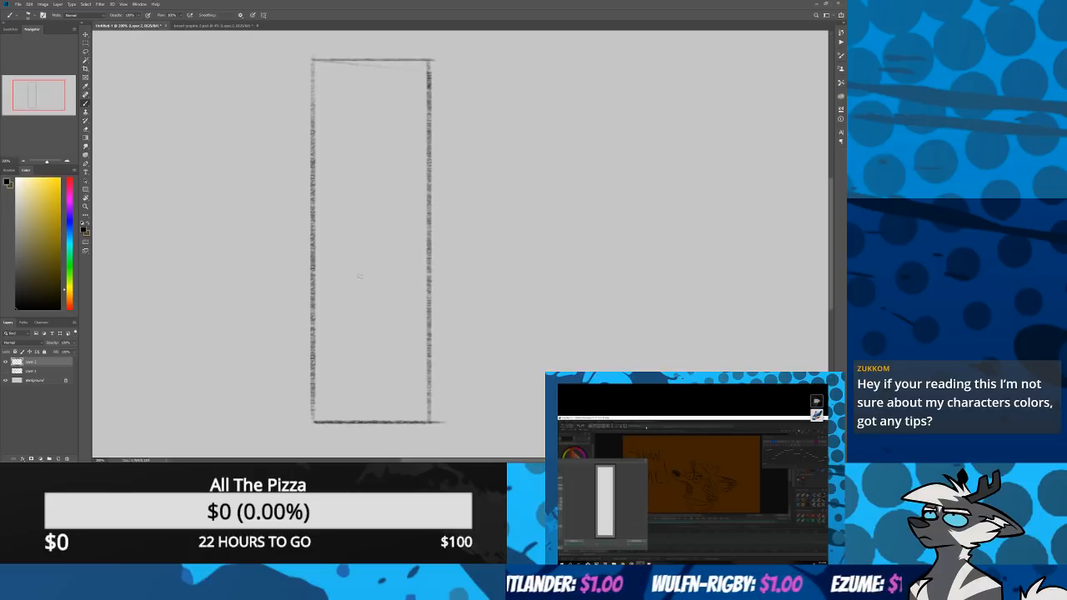
# Narrow the board outline from its left side and draw rounded curves at its upper and lower ends
pyautogui.moveTo(393, 420); pyautogui.dragTo(430, 377)
pyautogui.hotkey('ctrl', 'z')
pyautogui.moveTo(392, 422); pyautogui.dragTo(431, 375)
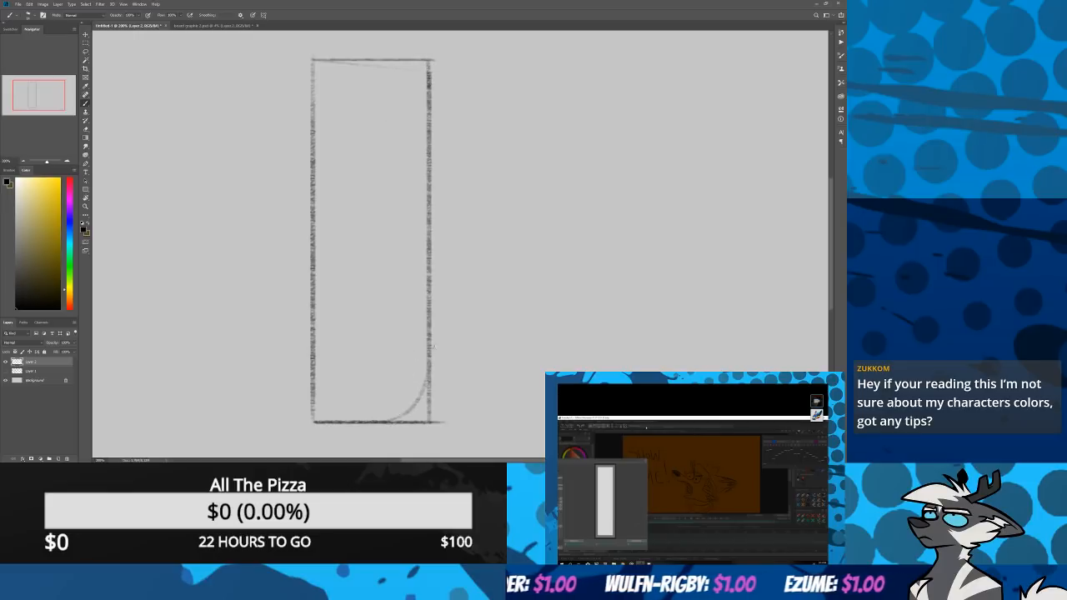
pyautogui.moveTo(395, 419)
pyautogui.mouseDown()
pyautogui.moveTo(349, 360)
pyautogui.moveTo(367, 417)
pyautogui.moveTo(344, 391)
pyautogui.moveTo(349, 102)
pyautogui.moveTo(359, 69)
pyautogui.moveTo(385, 60)
pyautogui.mouseUp()
pyautogui.moveTo(348, 108)
pyautogui.mouseDown()
pyautogui.moveTo(383, 59)
pyautogui.moveTo(416, 66)
pyautogui.moveTo(408, 76)
pyautogui.moveTo(406, 62)
pyautogui.moveTo(433, 126)
pyautogui.mouseUp()
pyautogui.moveTo(404, 62)
pyautogui.mouseDown()
pyautogui.moveTo(432, 113)
pyautogui.moveTo(367, 70)
pyautogui.moveTo(341, 159)
pyautogui.mouseUp()
pyautogui.moveTo(348, 113)
pyautogui.mouseDown()
pyautogui.moveTo(347, 384)
pyautogui.moveTo(316, 399)
pyautogui.moveTo(325, 437)
pyautogui.moveTo(311, 353)
pyautogui.moveTo(319, 71)
pyautogui.moveTo(350, 56)
pyautogui.moveTo(333, 55)
pyautogui.moveTo(417, 63)
pyautogui.mouseUp()
# Erase the leftover corner lines and stray strokes outside the rounded board outline
pyautogui.press('e')
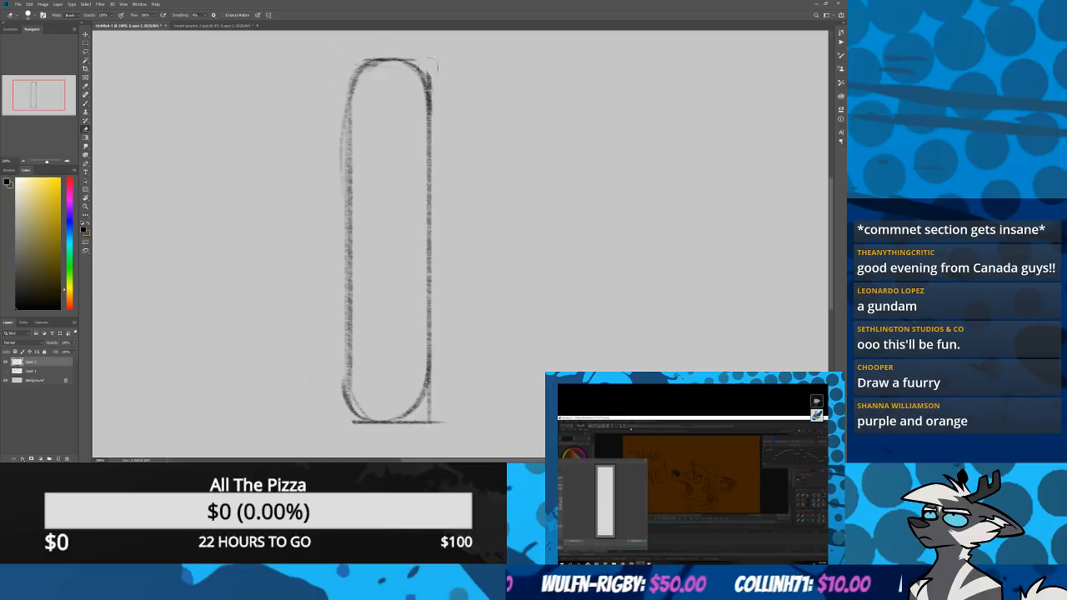
pyautogui.moveTo(439, 389)
pyautogui.mouseDown()
pyautogui.moveTo(395, 432)
pyautogui.moveTo(441, 388)
pyautogui.moveTo(430, 427)
pyautogui.mouseUp()
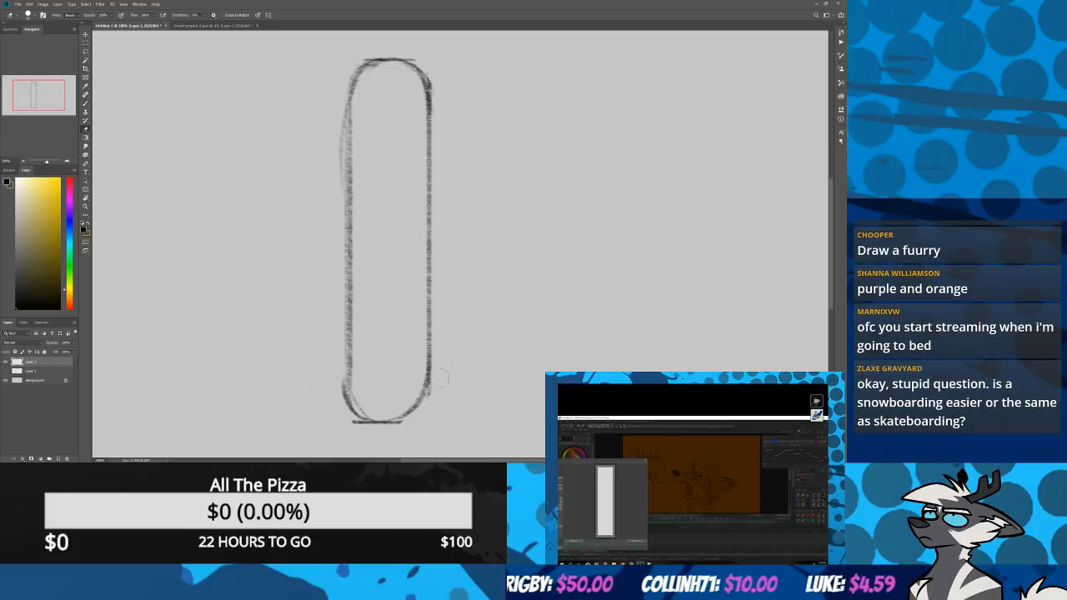
pyautogui.moveTo(438, 387); pyautogui.dragTo(442, 418)
pyautogui.click(339, 407)
pyautogui.keyDown('shift'); pyautogui.click(338, 117); pyautogui.keyUp('shift')
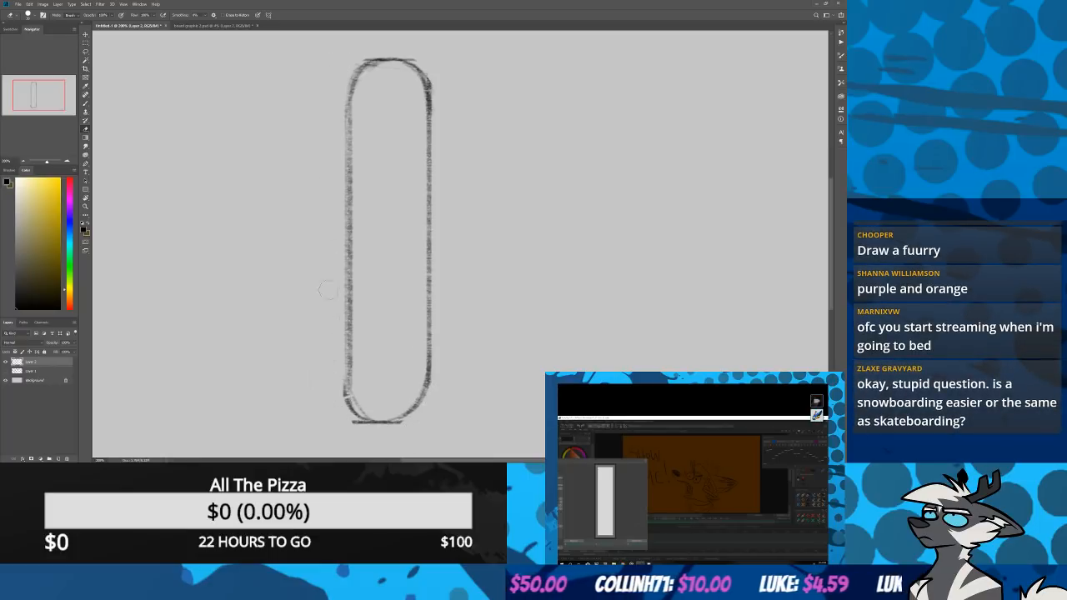
pyautogui.moveTo(335, 382)
pyautogui.mouseDown()
pyautogui.moveTo(356, 423)
pyautogui.moveTo(416, 413)
pyautogui.moveTo(409, 421)
pyautogui.moveTo(431, 375)
pyautogui.mouseUp()
# Redraw the board's lower curve with the brush and darken both long straight sides
pyautogui.press('b')
pyautogui.keyDown('shift'); pyautogui.click(351, 101); pyautogui.keyUp('shift')
pyautogui.hotkey('ctrl', 'z')
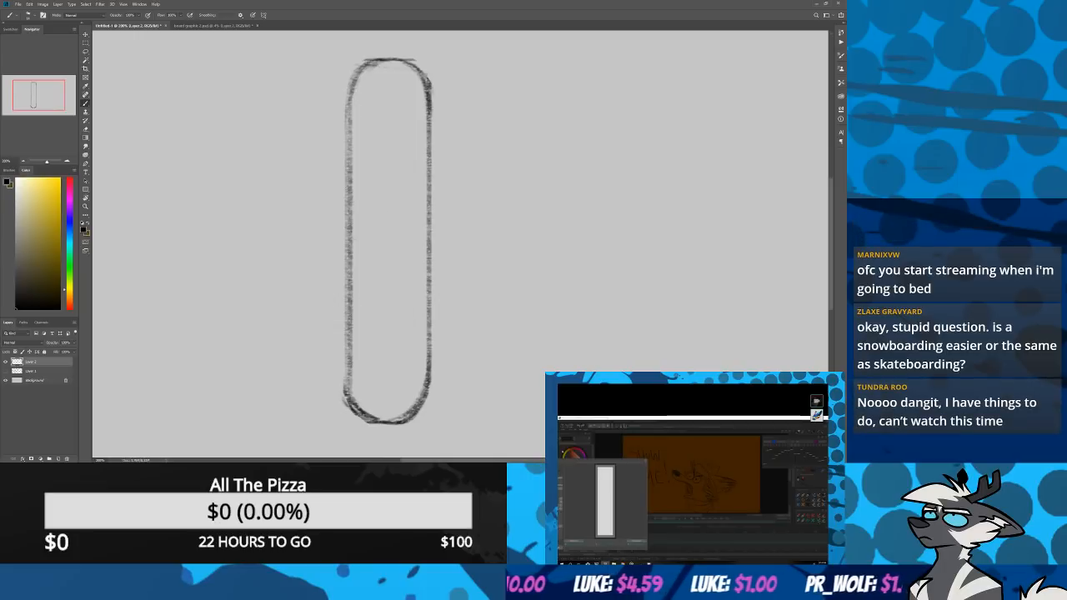
pyautogui.moveTo(350, 104); pyautogui.dragTo(350, 360)
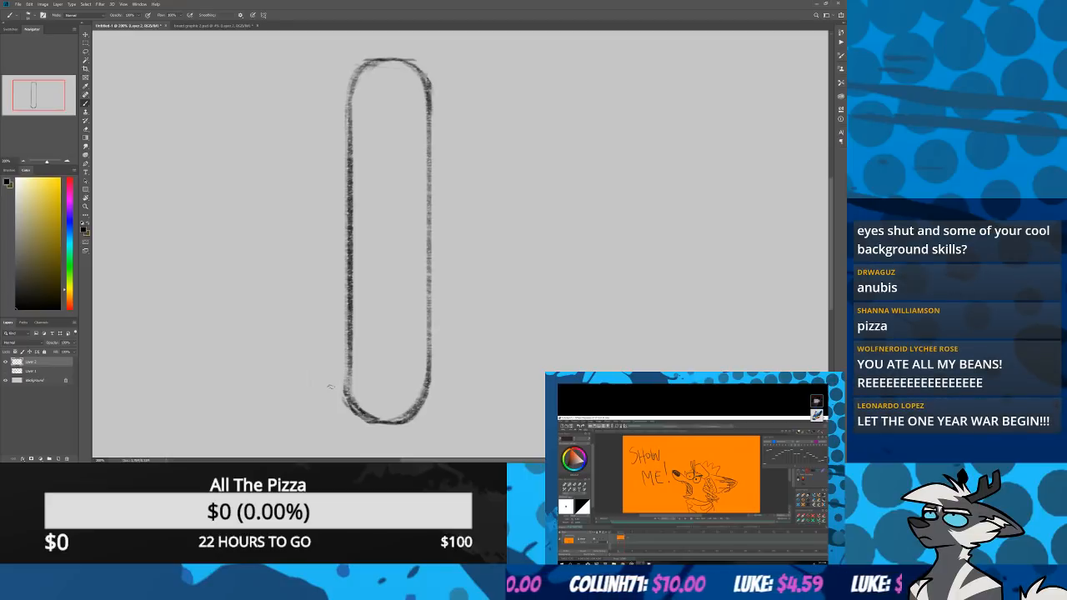
pyautogui.moveTo(429, 94); pyautogui.dragTo(430, 384)
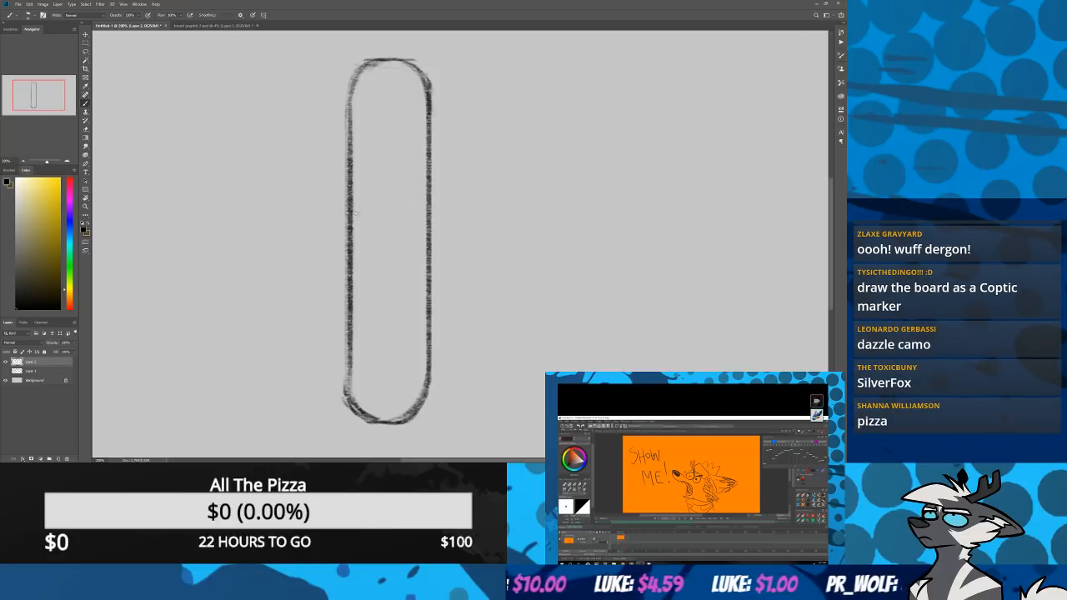
# Draw a rough jagged diagonal ridge across the upper part of the board, with a short curved slope line above it
pyautogui.moveTo(355, 220)
pyautogui.mouseDown()
pyautogui.moveTo(424, 117)
pyautogui.moveTo(360, 218)
pyautogui.moveTo(390, 178)
pyautogui.mouseUp()
pyautogui.moveTo(412, 147)
pyautogui.mouseDown()
pyautogui.moveTo(429, 131)
pyautogui.moveTo(381, 196)
pyautogui.mouseUp()
pyautogui.moveTo(353, 230); pyautogui.dragTo(429, 124)
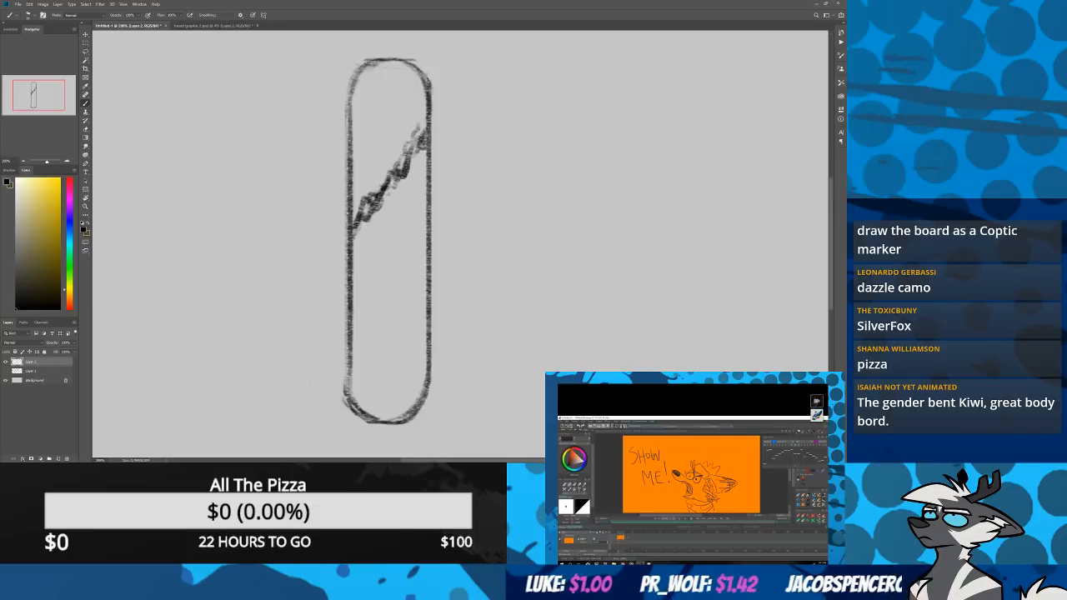
pyautogui.moveTo(353, 171); pyautogui.dragTo(395, 115)
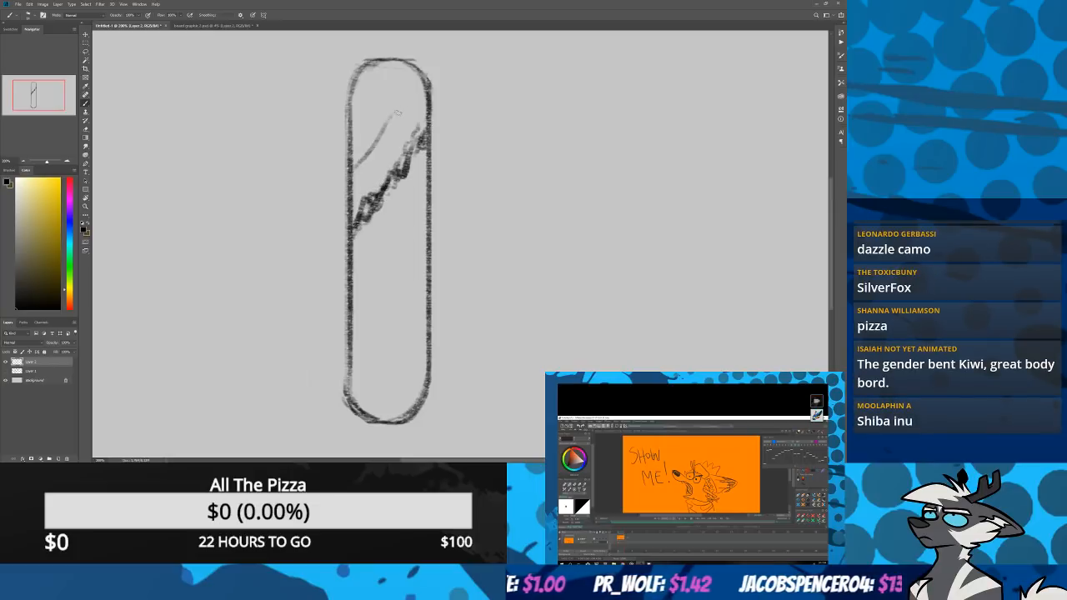
pyautogui.moveTo(358, 162); pyautogui.dragTo(390, 110)
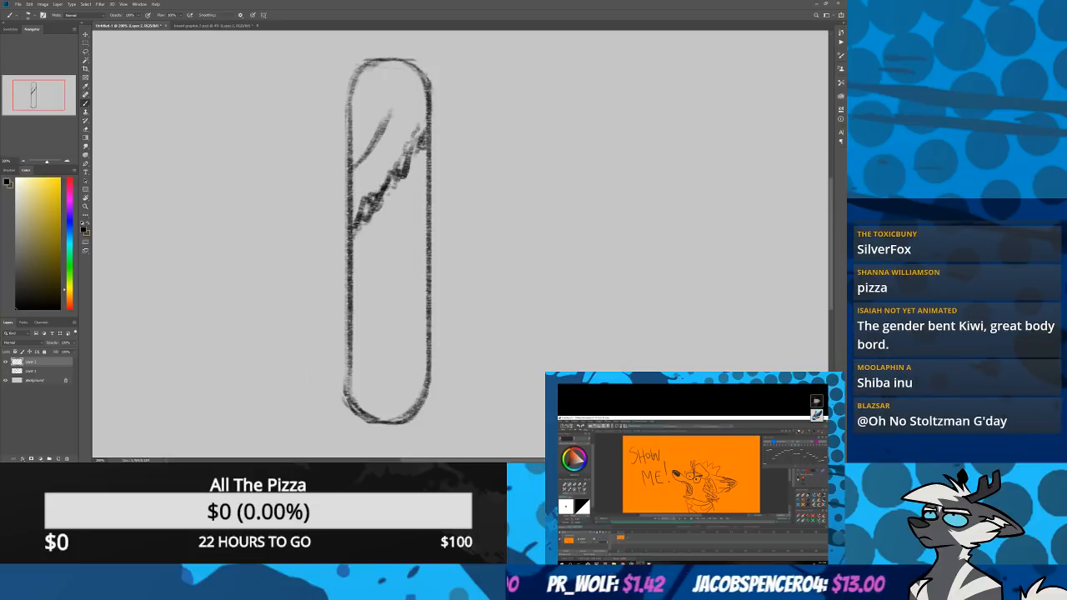
# Draw a row of tall pointed zigzag peaks across the lower middle of the board
pyautogui.moveTo(414, 227); pyautogui.dragTo(429, 287)
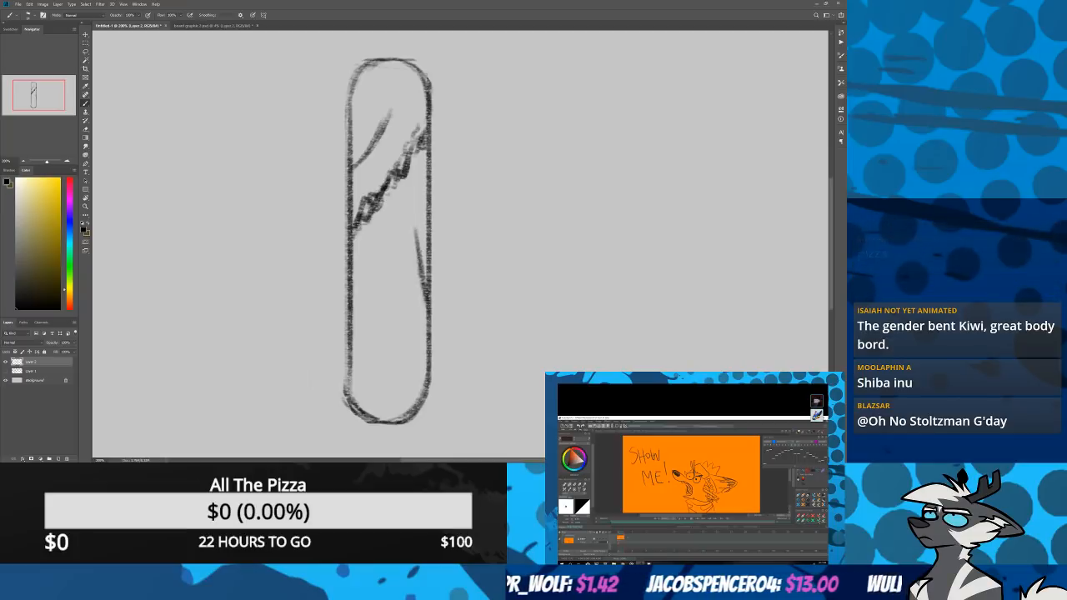
pyautogui.moveTo(417, 218); pyautogui.dragTo(390, 315)
pyautogui.moveTo(409, 357)
pyautogui.mouseDown()
pyautogui.moveTo(364, 343)
pyautogui.moveTo(377, 301)
pyautogui.moveTo(368, 338)
pyautogui.mouseUp()
pyautogui.moveTo(356, 304)
pyautogui.mouseDown()
pyautogui.moveTo(366, 345)
pyautogui.moveTo(382, 271)
pyautogui.moveTo(408, 347)
pyautogui.mouseUp()
pyautogui.moveTo(402, 309)
pyautogui.mouseDown()
pyautogui.moveTo(416, 217)
pyautogui.moveTo(427, 297)
pyautogui.mouseUp()
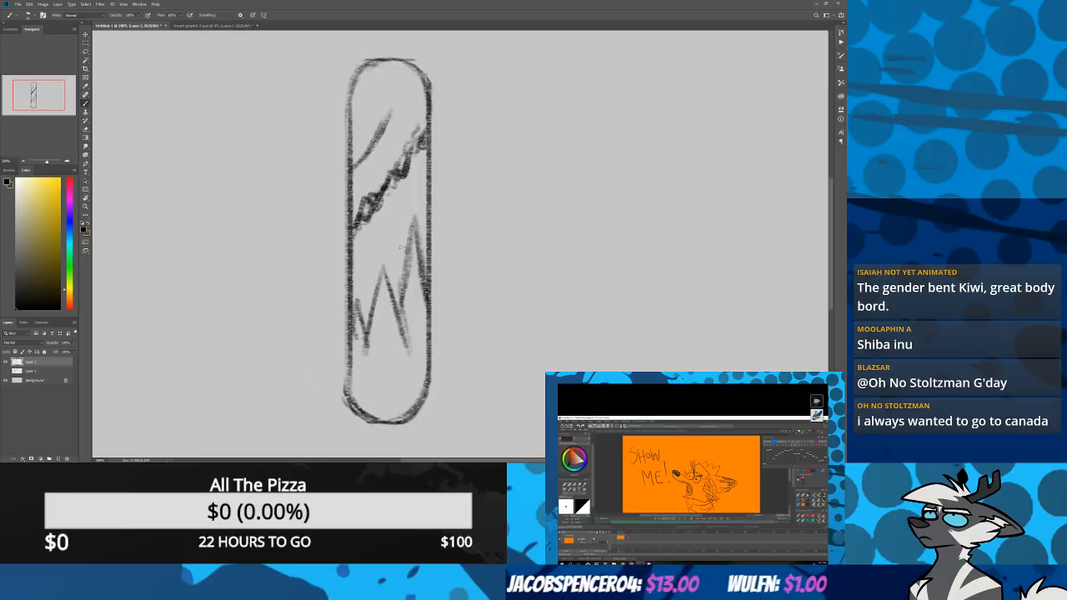
# Add a second set of pointed peaks behind the first row, just below the diagonal ridge
pyautogui.moveTo(406, 259); pyautogui.dragTo(387, 203)
pyautogui.moveTo(386, 203); pyautogui.dragTo(381, 242)
pyautogui.moveTo(359, 290)
pyautogui.mouseDown()
pyautogui.moveTo(376, 249)
pyautogui.moveTo(358, 240)
pyautogui.mouseUp()
pyautogui.moveTo(351, 299)
pyautogui.mouseDown()
pyautogui.moveTo(367, 246)
pyautogui.moveTo(386, 252)
pyautogui.mouseUp()
pyautogui.moveTo(384, 254)
pyautogui.mouseDown()
pyautogui.moveTo(393, 240)
pyautogui.moveTo(401, 264)
pyautogui.mouseUp()
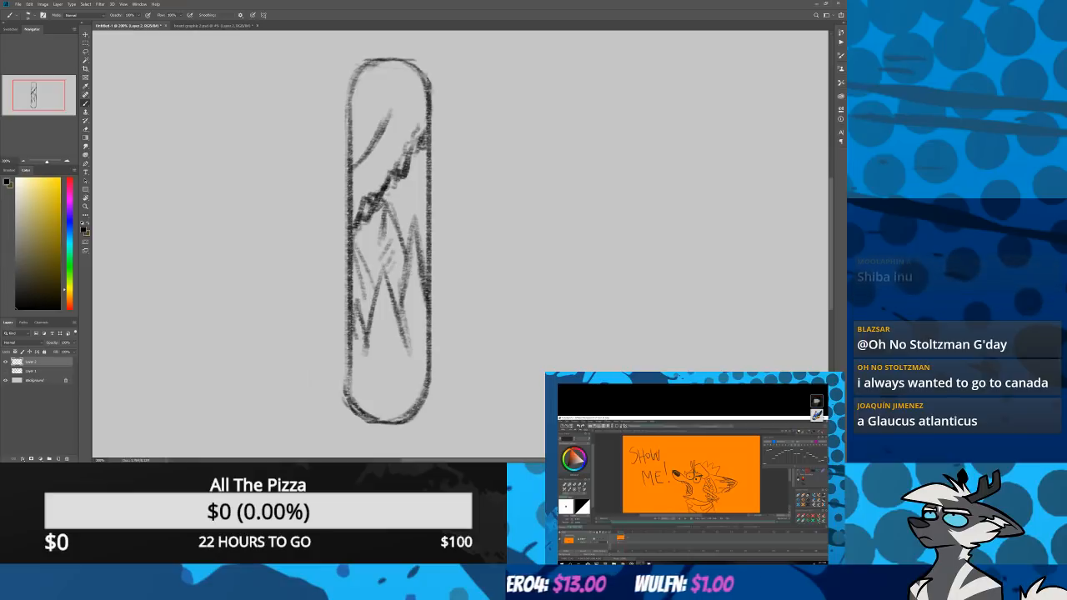
# Fill in smaller peak strokes between and below the existing peaks on the board
pyautogui.moveTo(390, 228); pyautogui.dragTo(406, 260)
pyautogui.moveTo(409, 370)
pyautogui.mouseDown()
pyautogui.moveTo(385, 345)
pyautogui.moveTo(385, 302)
pyautogui.moveTo(375, 352)
pyautogui.moveTo(385, 317)
pyautogui.mouseUp()
pyautogui.moveTo(379, 317); pyautogui.dragTo(384, 305)
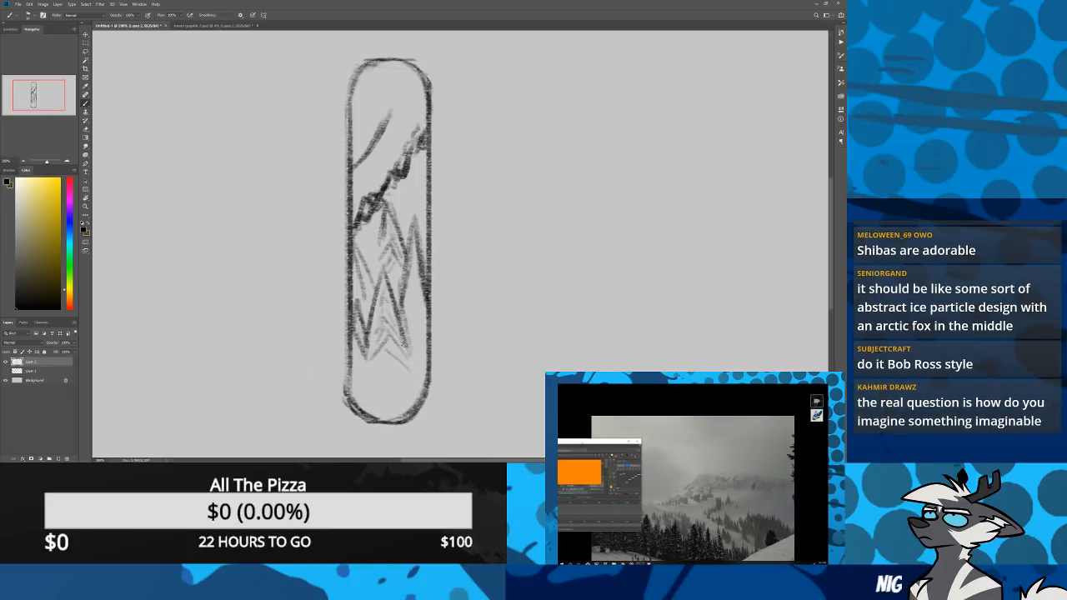
pyautogui.moveTo(408, 345); pyautogui.dragTo(412, 314)
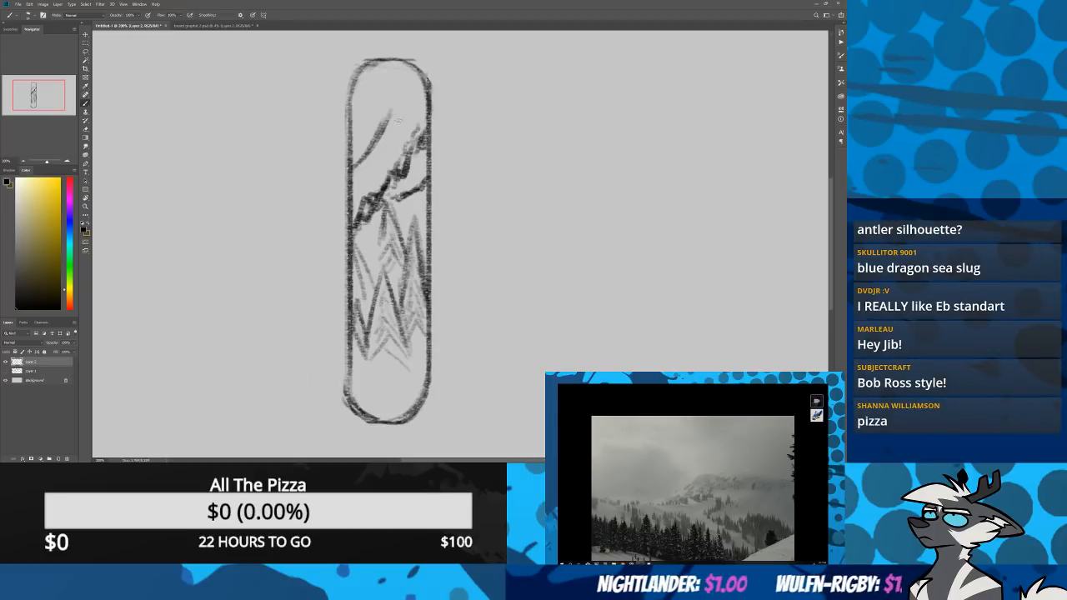
# Draw a dark slanted wedge across the board above the ridge, with a small shaded block beneath it
pyautogui.moveTo(354, 164); pyautogui.dragTo(426, 91)
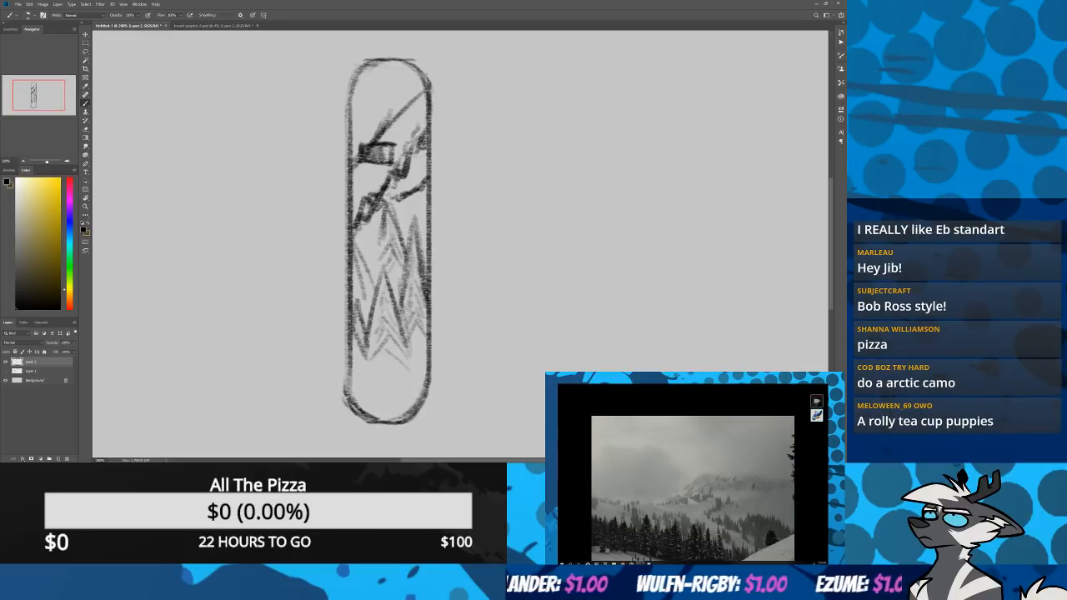
pyautogui.moveTo(420, 91); pyautogui.dragTo(358, 138)
pyautogui.moveTo(406, 112)
pyautogui.mouseDown()
pyautogui.moveTo(351, 140)
pyautogui.moveTo(412, 103)
pyautogui.mouseUp()
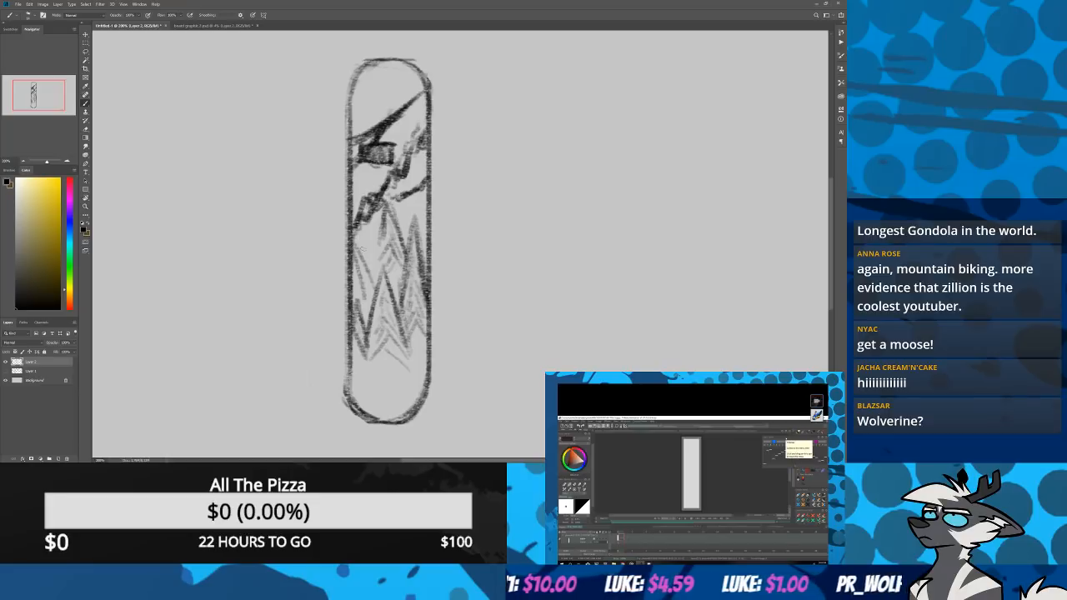
# Lasso the scenery inside the board, move it up to the board's upper end, and stretch it to the board's width and further downward
pyautogui.press('l')
pyautogui.moveTo(356, 121)
pyautogui.mouseDown()
pyautogui.moveTo(356, 284)
pyautogui.moveTo(376, 375)
pyautogui.moveTo(428, 250)
pyautogui.moveTo(383, 82)
pyautogui.moveTo(389, 225)
pyautogui.moveTo(376, 170)
pyautogui.moveTo(350, 160)
pyautogui.mouseUp()
pyautogui.hotkey('ctrl', 't')
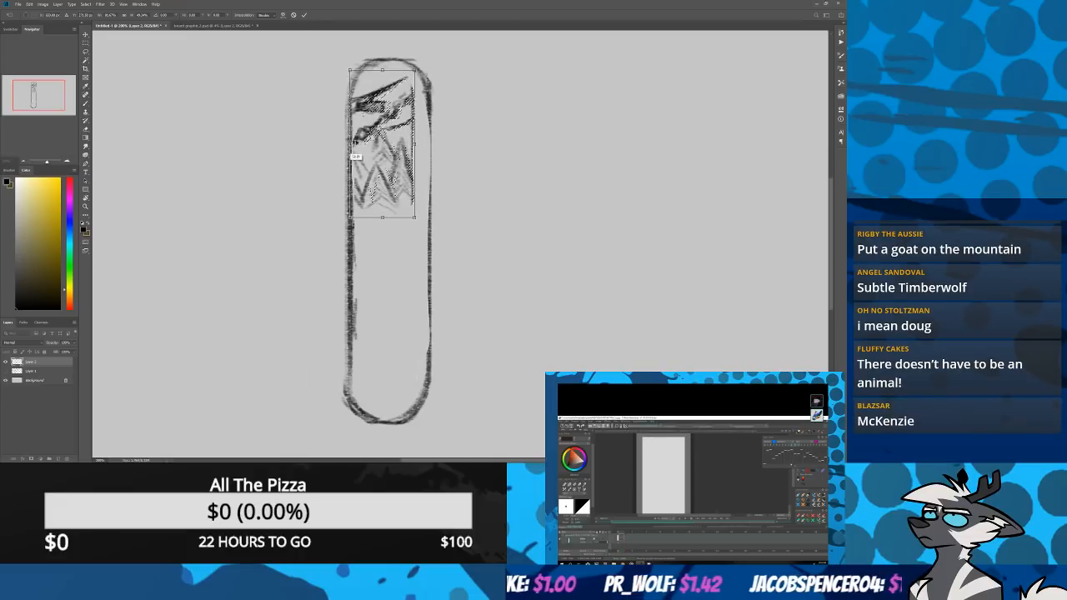
pyautogui.moveTo(414, 144)
pyautogui.mouseDown()
pyautogui.moveTo(436, 137)
pyautogui.moveTo(426, 146)
pyautogui.mouseUp()
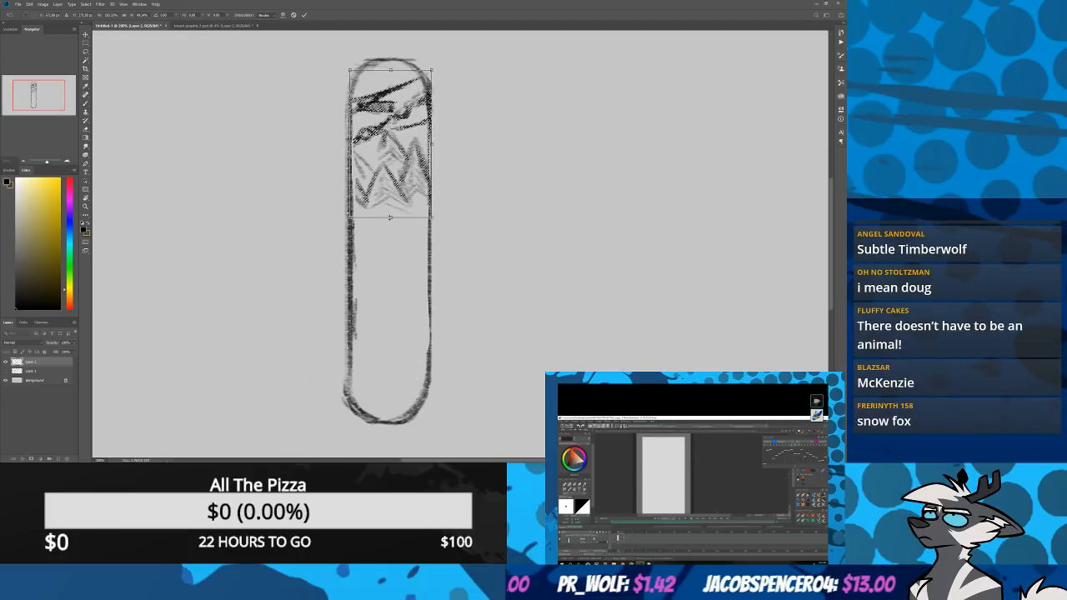
pyautogui.moveTo(390, 218)
pyautogui.mouseDown()
pyautogui.moveTo(389, 248)
pyautogui.moveTo(372, 248)
pyautogui.moveTo(393, 262)
pyautogui.moveTo(389, 237)
pyautogui.mouseUp()
pyautogui.press('Return')
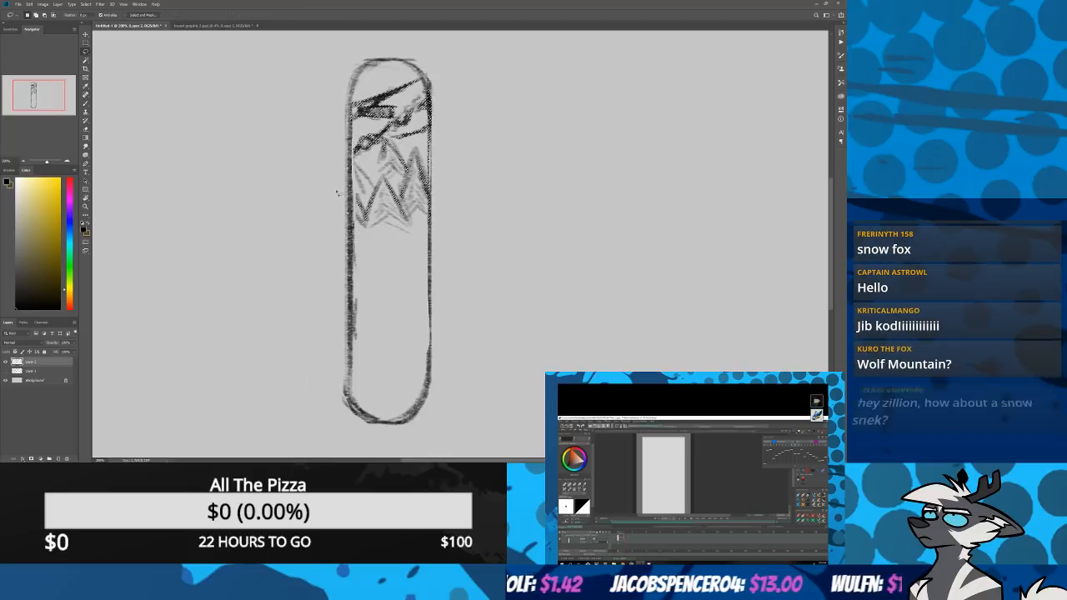
# Lasso the wedge, ridge and peaks inside the board and move them down to the board's lower half
pyautogui.hotkey('ctrl', 't')
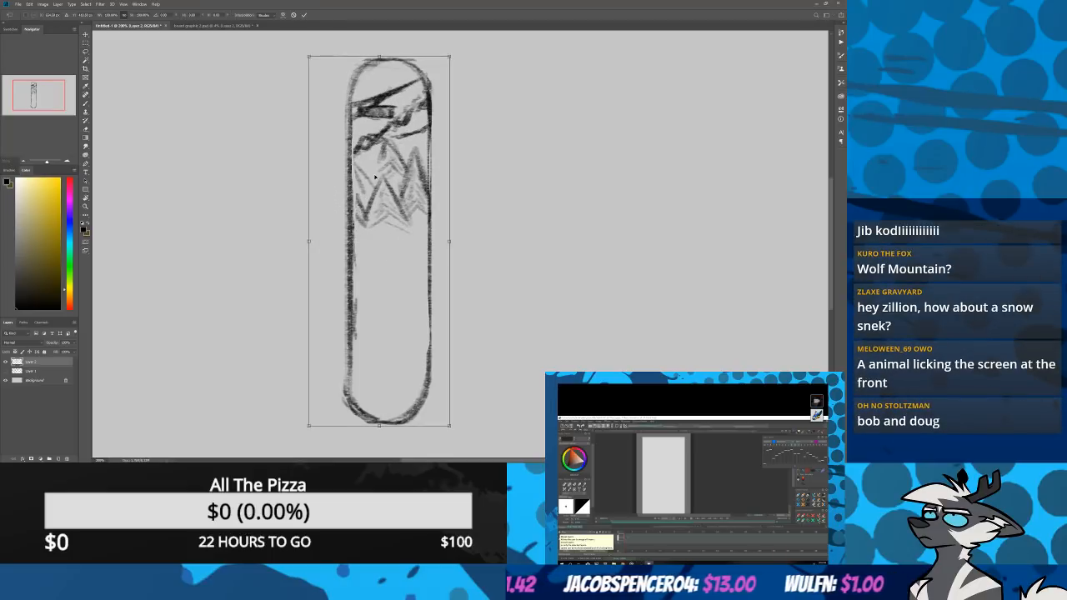
pyautogui.press('Return')
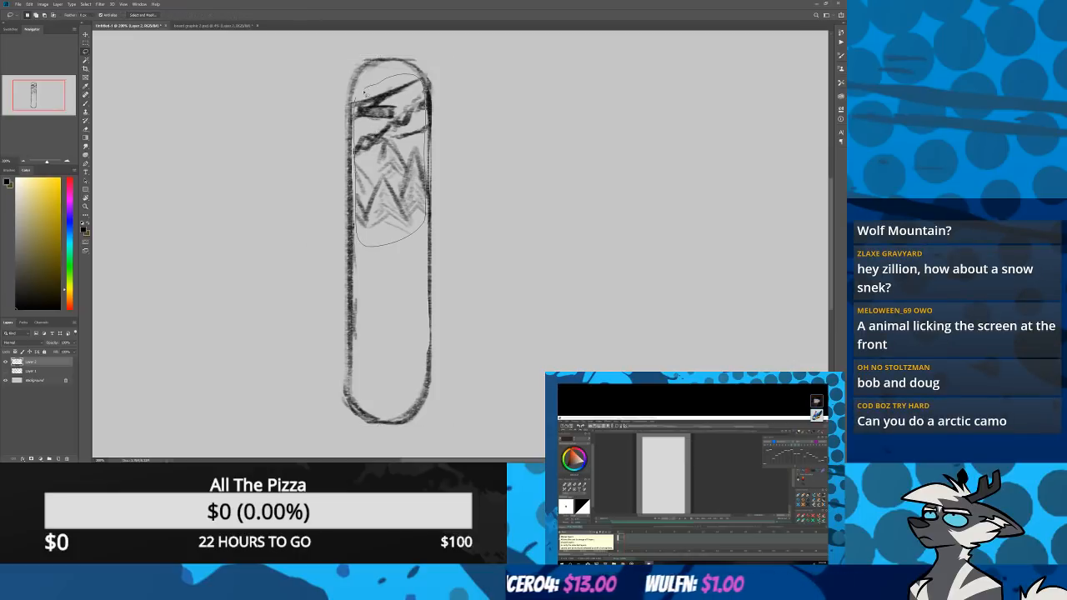
pyautogui.hotkey('ctrl', 't')
pyautogui.moveTo(364, 144); pyautogui.dragTo(364, 301)
pyautogui.press('Return')
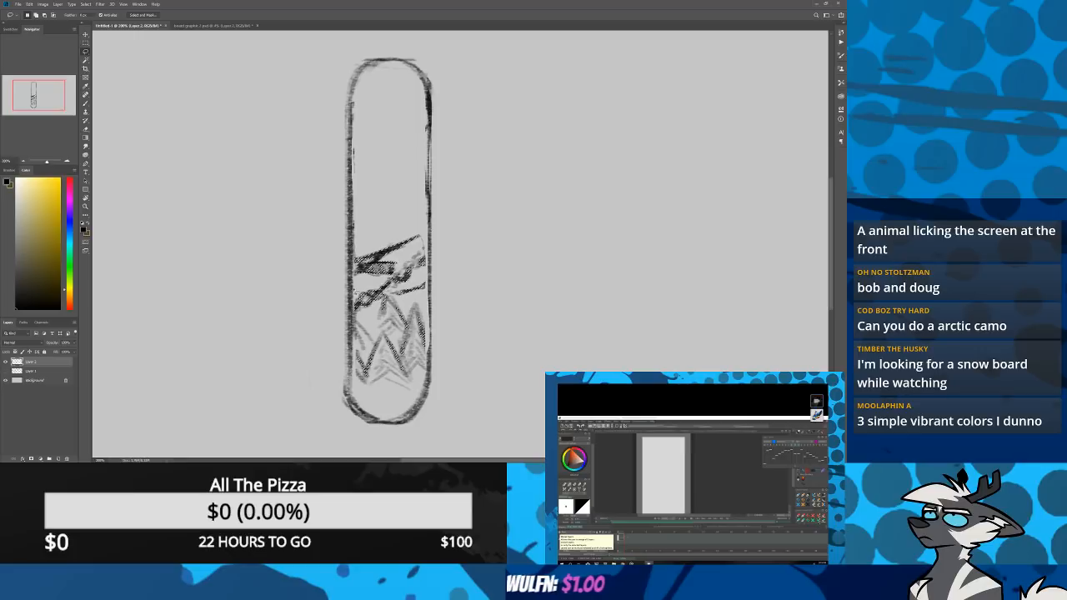
pyautogui.click(342, 379)
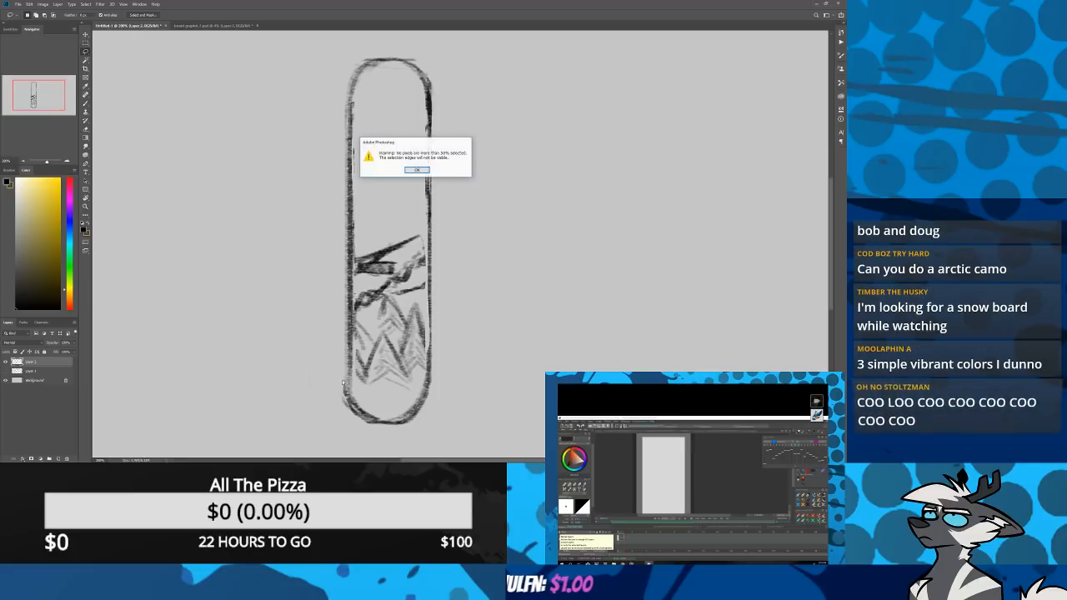
pyautogui.click(411, 173)
pyautogui.press('b')
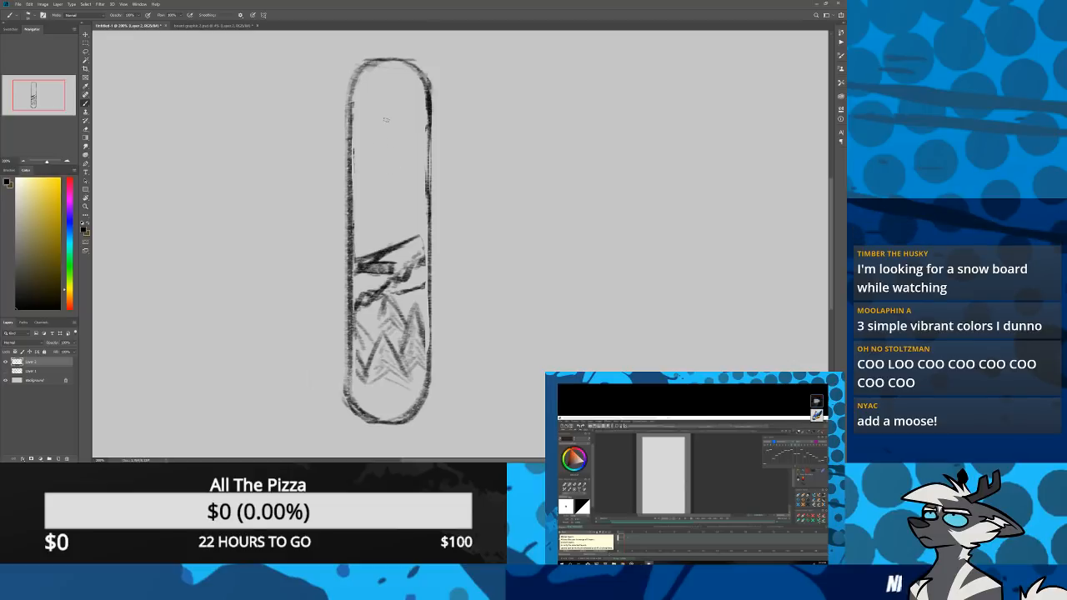
pyautogui.press('w')
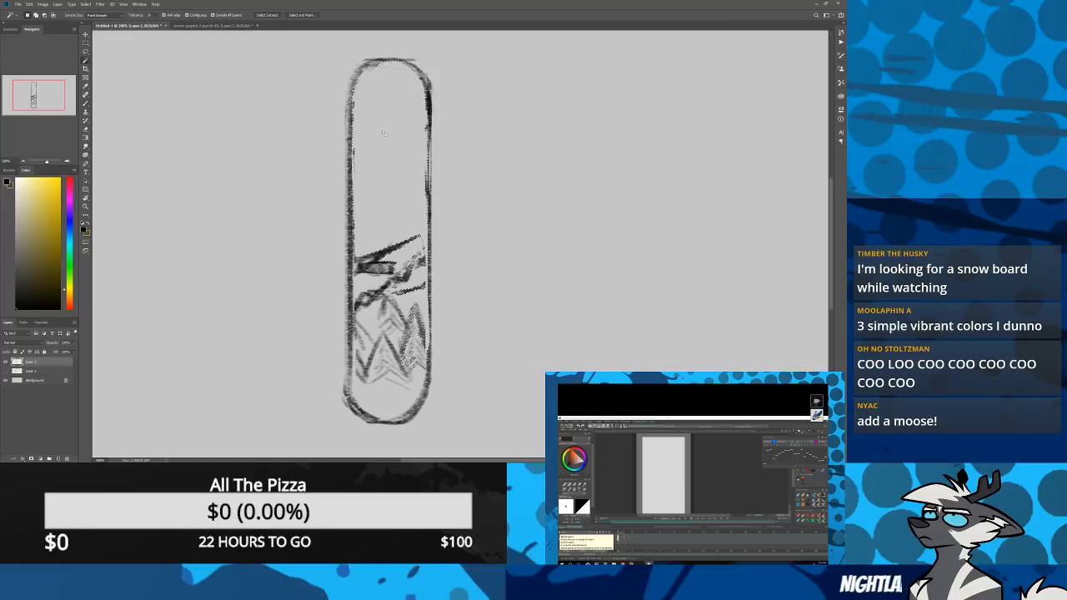
pyautogui.press('b')
pyautogui.moveTo(386, 100); pyautogui.dragTo(393, 162)
pyautogui.hotkey('ctrl', 'z')
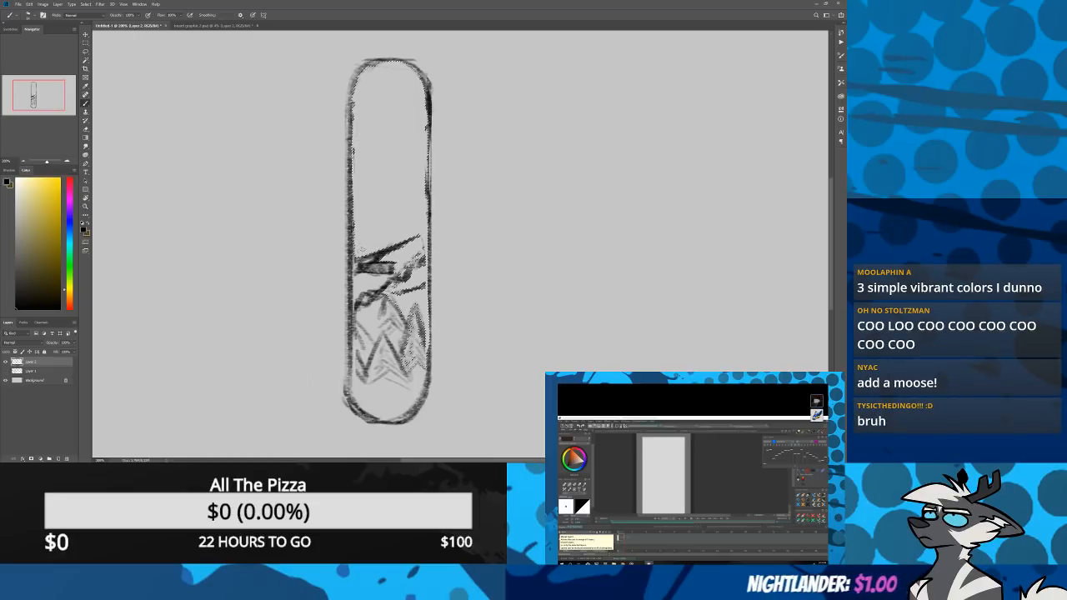
# Rough in an animal above the wedge with a light curve for the body and a circle for the head
pyautogui.moveTo(381, 255); pyautogui.dragTo(367, 173)
pyautogui.press('w')
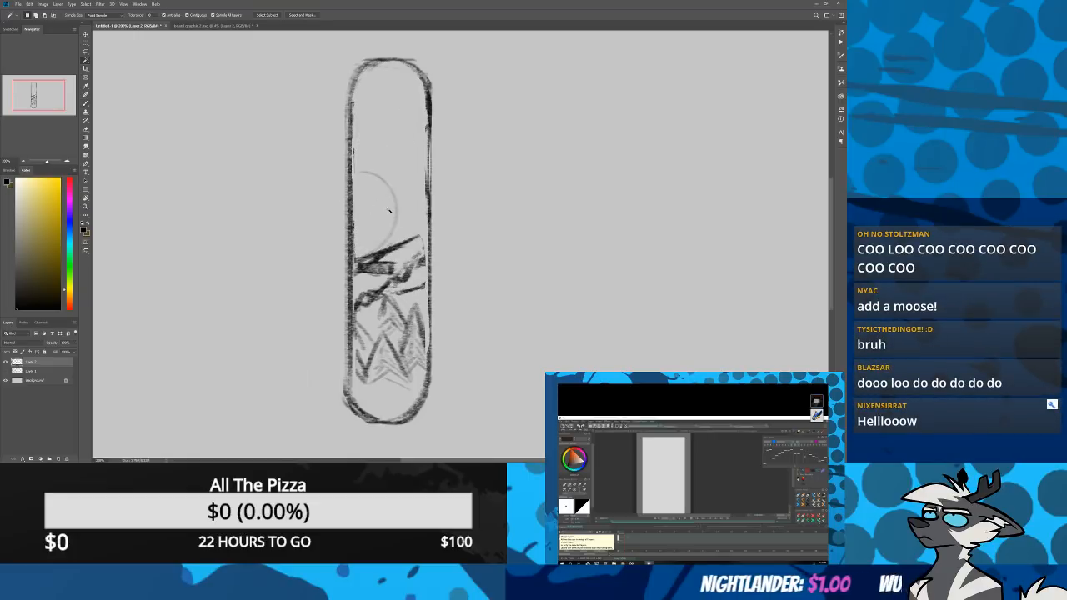
pyautogui.press('b')
pyautogui.moveTo(377, 122)
pyautogui.mouseDown()
pyautogui.moveTo(387, 156)
pyautogui.moveTo(358, 152)
pyautogui.moveTo(372, 116)
pyautogui.mouseUp()
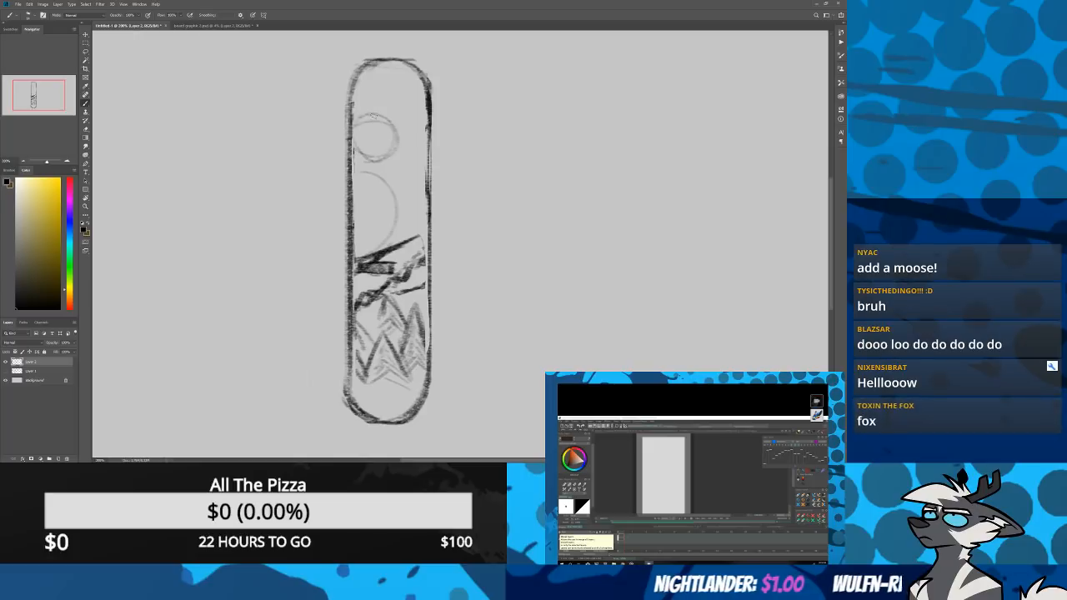
# Add pointed ears, spiky cheek fur, a jaw, a dark nose and eye, and a bold chest line to the animal
pyautogui.moveTo(412, 84)
pyautogui.mouseDown()
pyautogui.moveTo(398, 125)
pyautogui.moveTo(377, 115)
pyautogui.moveTo(360, 150)
pyautogui.mouseUp()
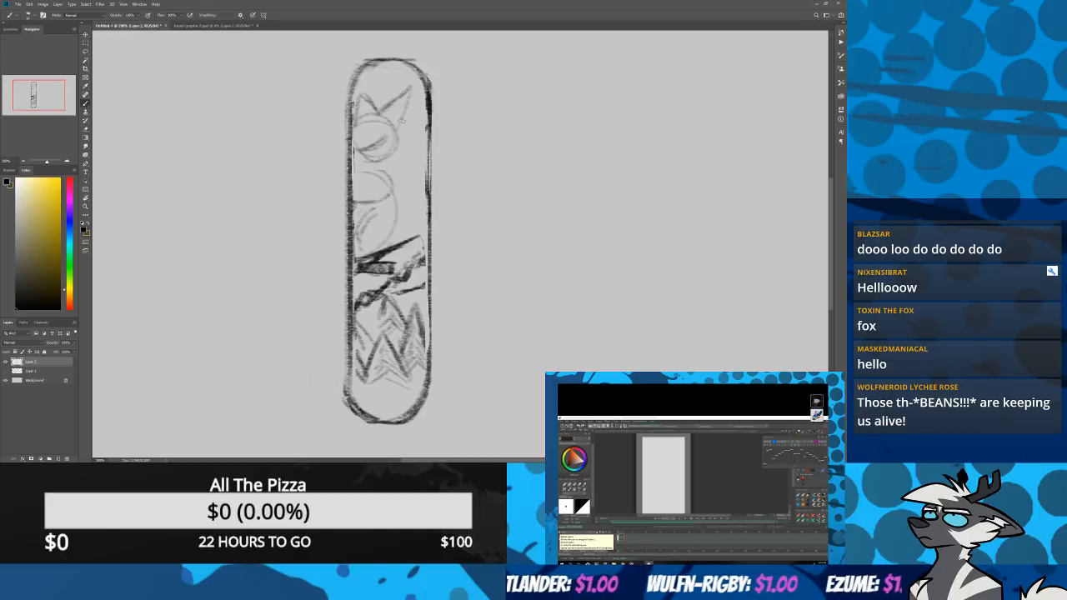
pyautogui.moveTo(364, 162); pyautogui.dragTo(362, 154)
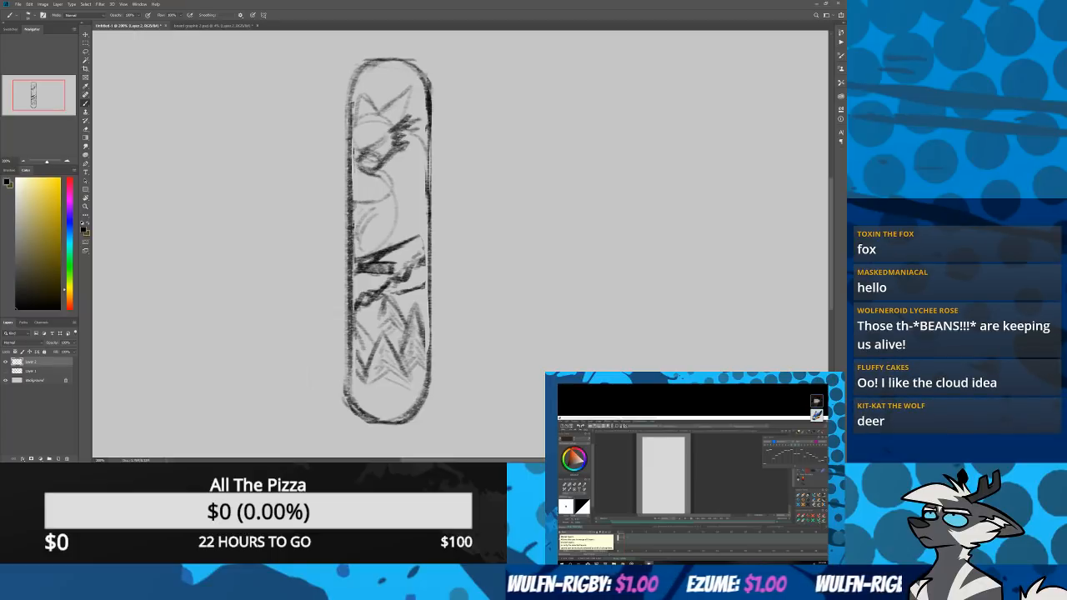
pyautogui.moveTo(374, 181); pyautogui.dragTo(396, 240)
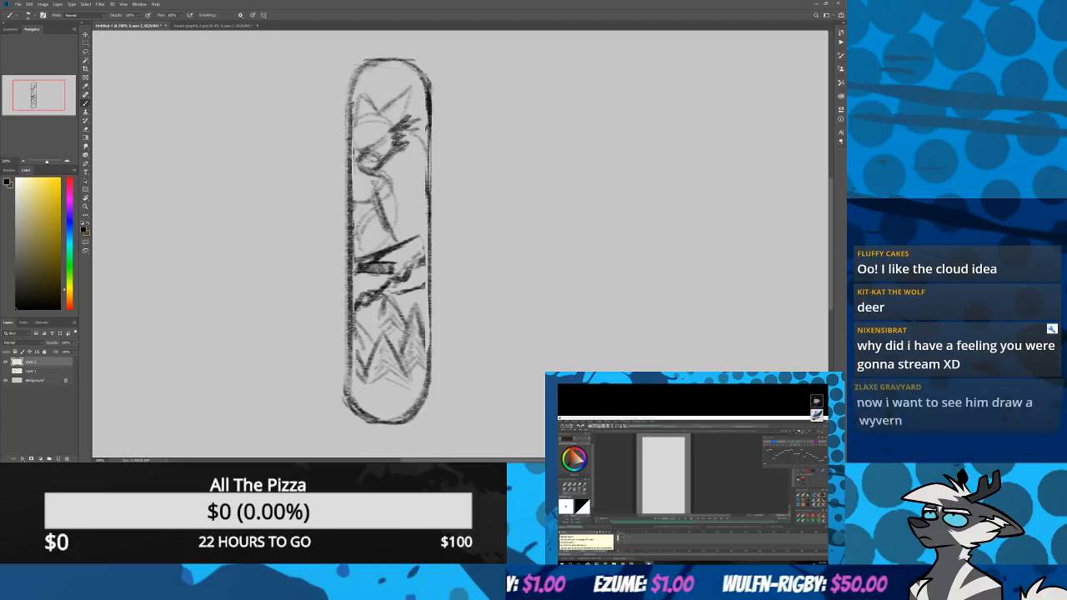
pyautogui.moveTo(355, 147); pyautogui.dragTo(361, 153)
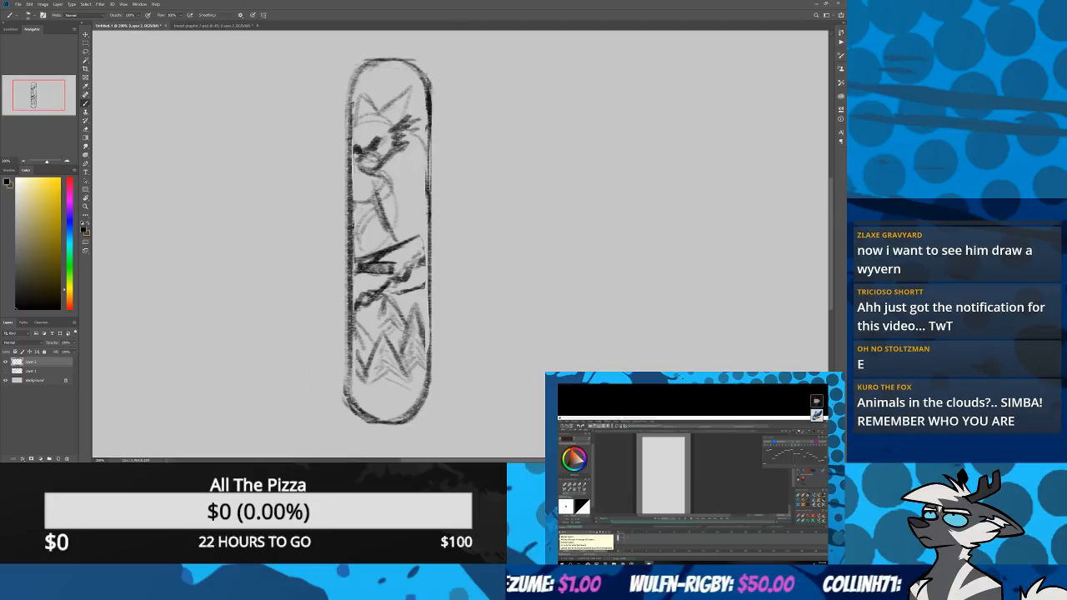
# Lasso the whole board sketch, copy it to a new layer, and place the copy to the right of the original
pyautogui.press('l')
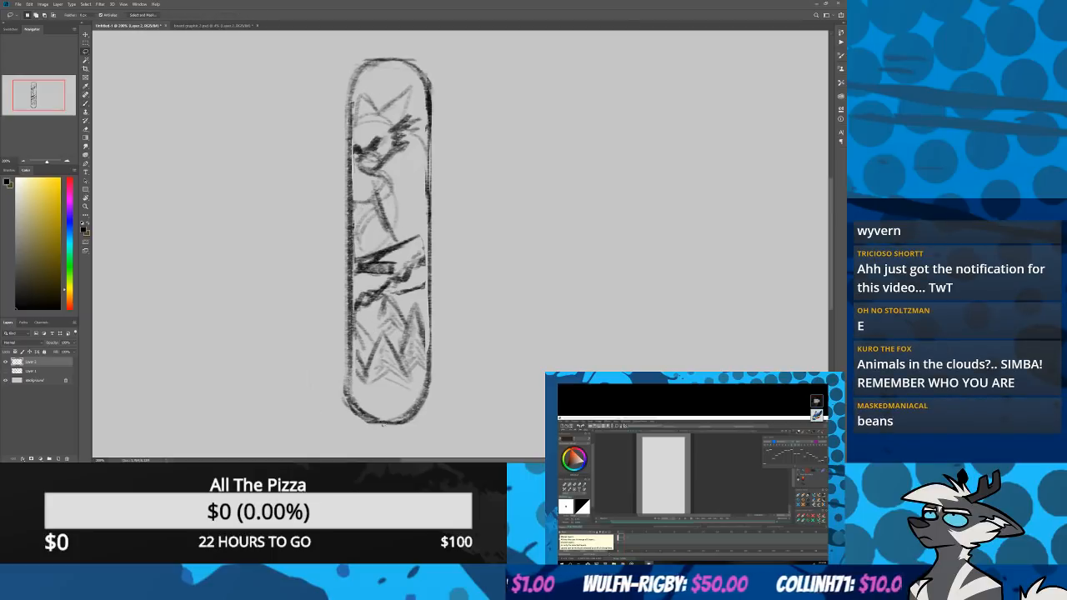
pyautogui.moveTo(507, 285); pyautogui.dragTo(401, 440)
pyautogui.rightClick(391, 174)
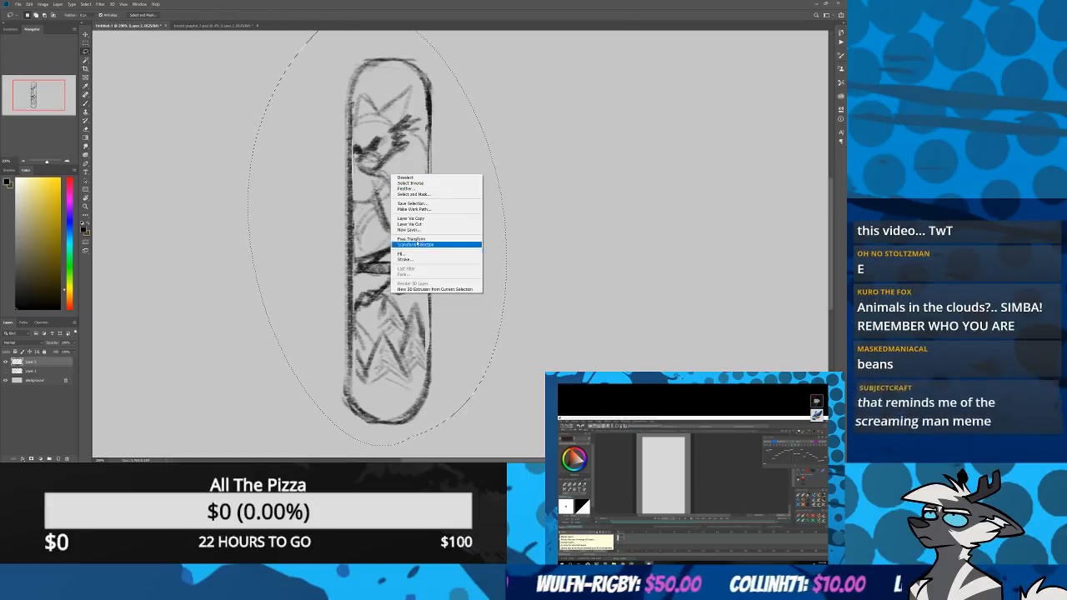
pyautogui.click(413, 224)
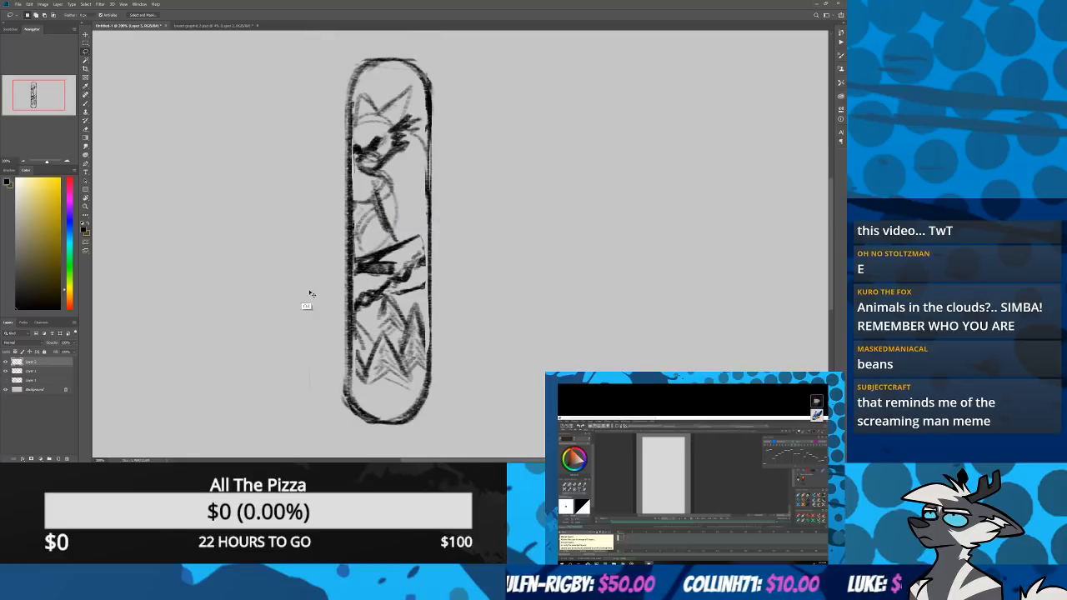
pyautogui.hotkey('ctrl', 't')
pyautogui.moveTo(381, 275); pyautogui.dragTo(488, 260)
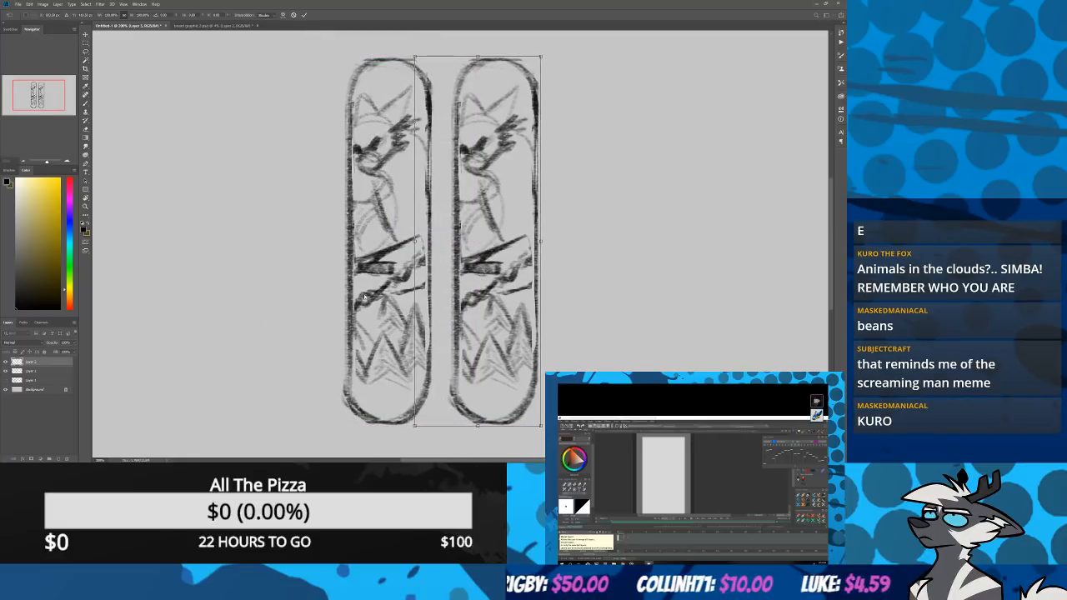
pyautogui.press('Return')
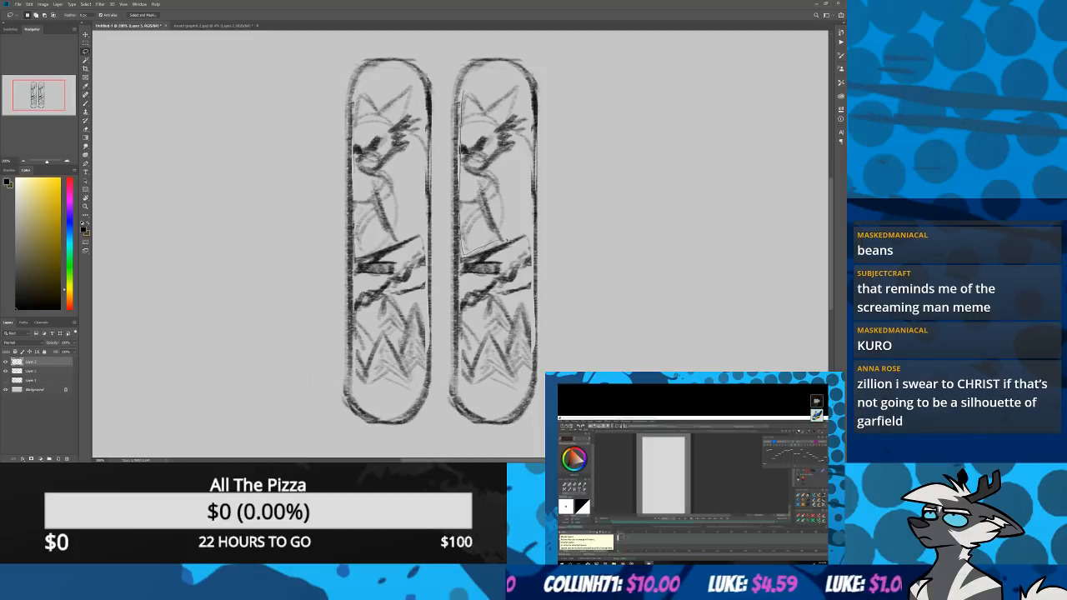
# Lasso the animal on the copied board and delete it, keeping the outline and the mountain scenery
pyautogui.moveTo(534, 108); pyautogui.dragTo(463, 90)
pyautogui.press('Delete')
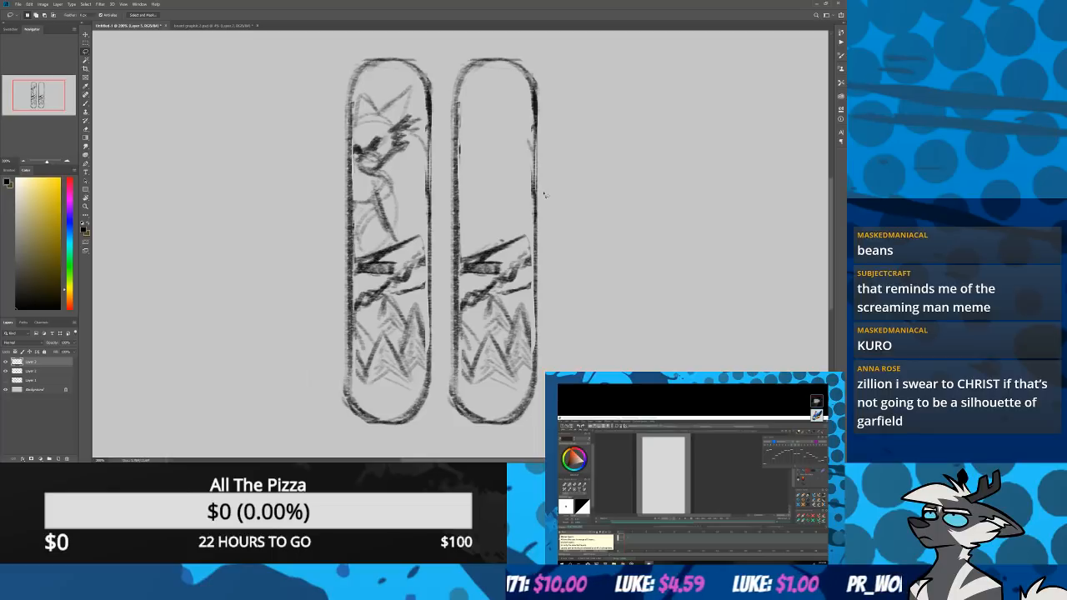
pyautogui.press('b')
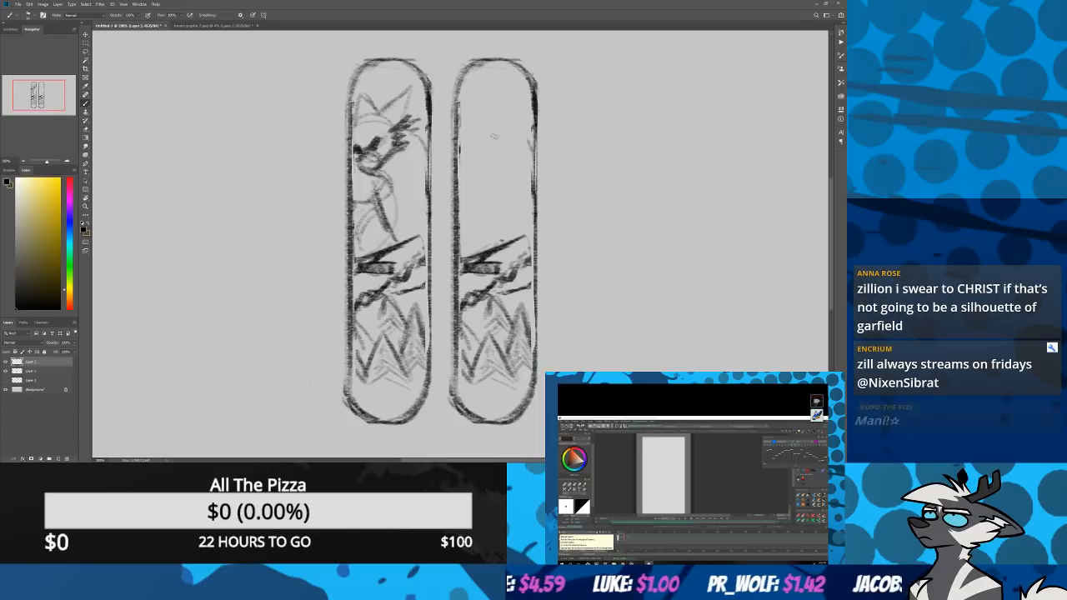
pyautogui.moveTo(497, 102)
pyautogui.mouseDown()
pyautogui.moveTo(491, 153)
pyautogui.moveTo(495, 101)
pyautogui.moveTo(502, 159)
pyautogui.moveTo(522, 142)
pyautogui.moveTo(497, 114)
pyautogui.moveTo(468, 123)
pyautogui.moveTo(494, 160)
pyautogui.moveTo(496, 125)
pyautogui.moveTo(517, 132)
pyautogui.moveTo(495, 158)
pyautogui.moveTo(535, 150)
pyautogui.moveTo(484, 185)
pyautogui.moveTo(531, 172)
pyautogui.moveTo(502, 248)
pyautogui.mouseUp()
pyautogui.hotkey('ctrl', 'z')
# Sketch a seated animal on the copied board with a long-snouted head in profile, a chest and front legs
pyautogui.moveTo(532, 193); pyautogui.dragTo(507, 247)
pyautogui.moveTo(482, 185)
pyautogui.mouseDown()
pyautogui.moveTo(494, 245)
pyautogui.moveTo(466, 257)
pyautogui.moveTo(492, 242)
pyautogui.mouseUp()
pyautogui.moveTo(509, 205); pyautogui.dragTo(504, 243)
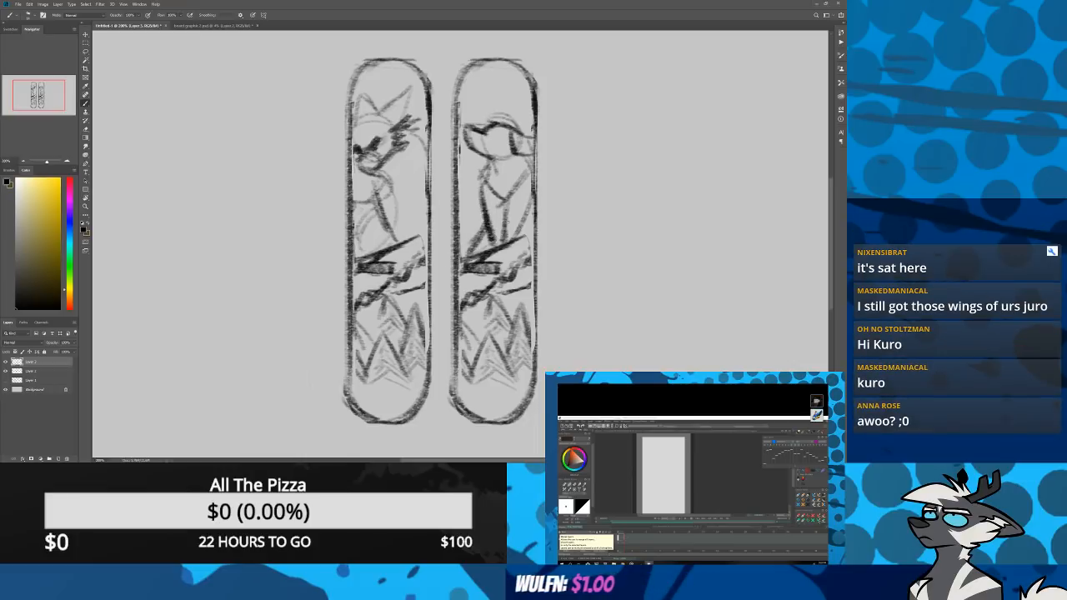
# Strengthen the seated animal's back, chest and leg lines, and define its hanging ear
pyautogui.moveTo(530, 197); pyautogui.dragTo(514, 237)
pyautogui.moveTo(533, 190); pyautogui.dragTo(521, 237)
pyautogui.moveTo(528, 177); pyautogui.dragTo(499, 210)
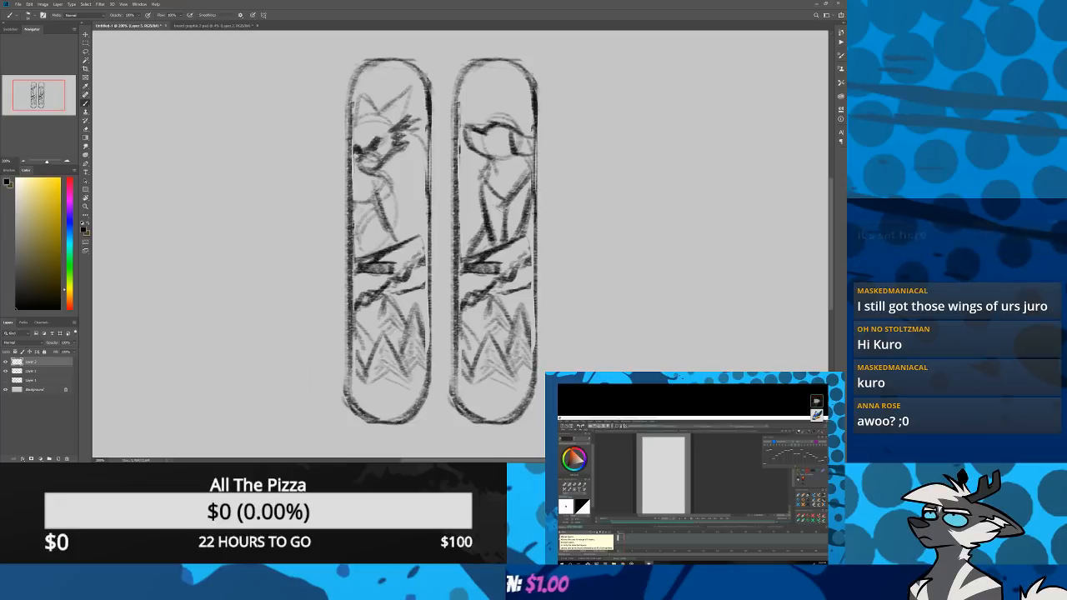
pyautogui.moveTo(483, 175)
pyautogui.mouseDown()
pyautogui.moveTo(493, 199)
pyautogui.moveTo(478, 185)
pyautogui.mouseUp()
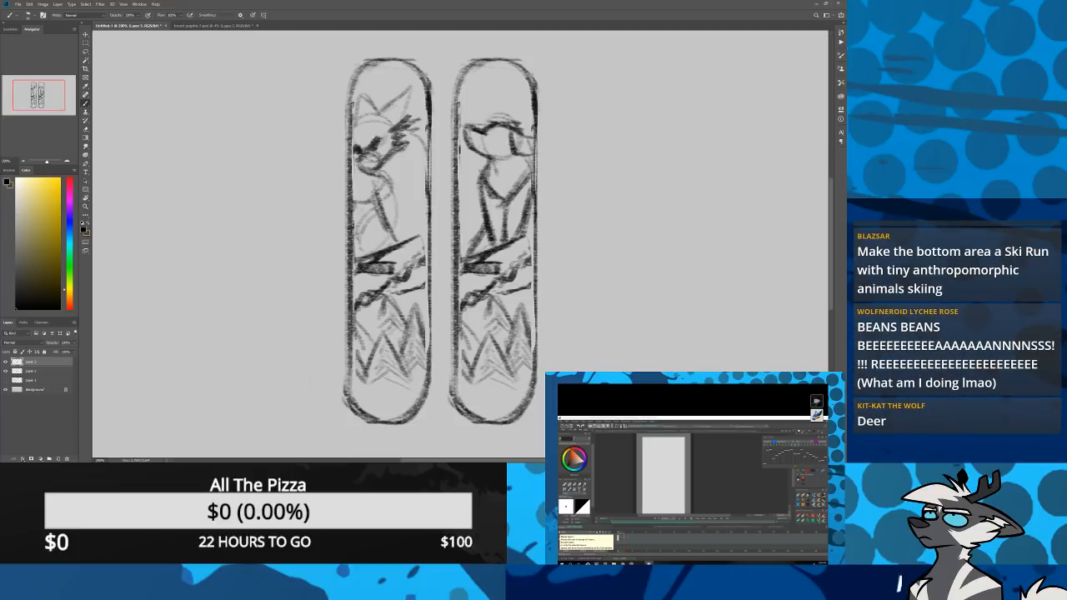
pyautogui.moveTo(511, 154); pyautogui.dragTo(536, 147)
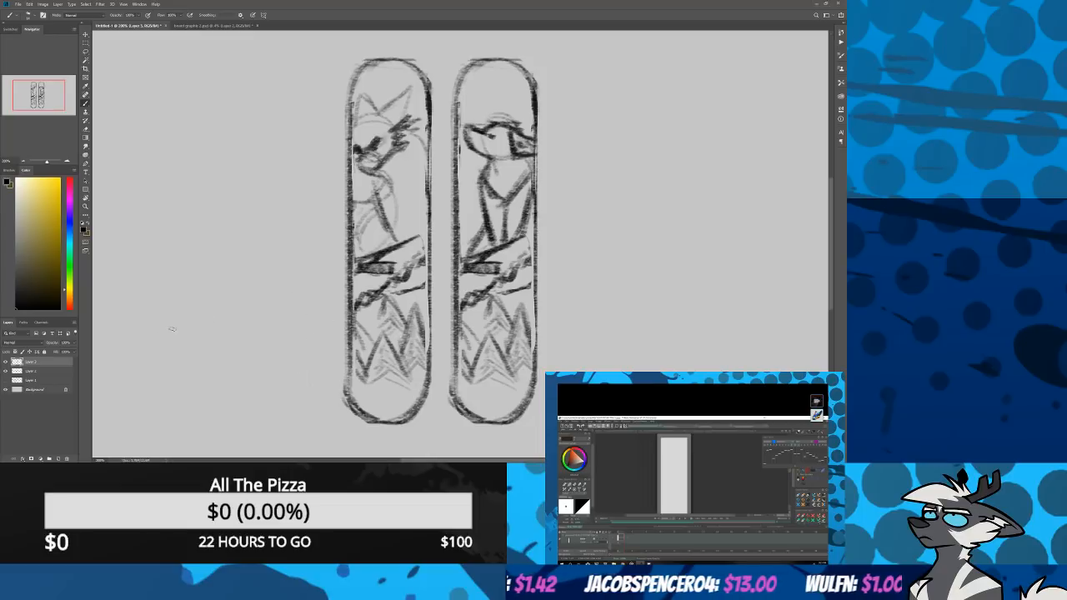
# Draw a third rounded board outline in the empty space to the left of the two existing boards
pyautogui.moveTo(172, 329); pyautogui.dragTo(381, 309)
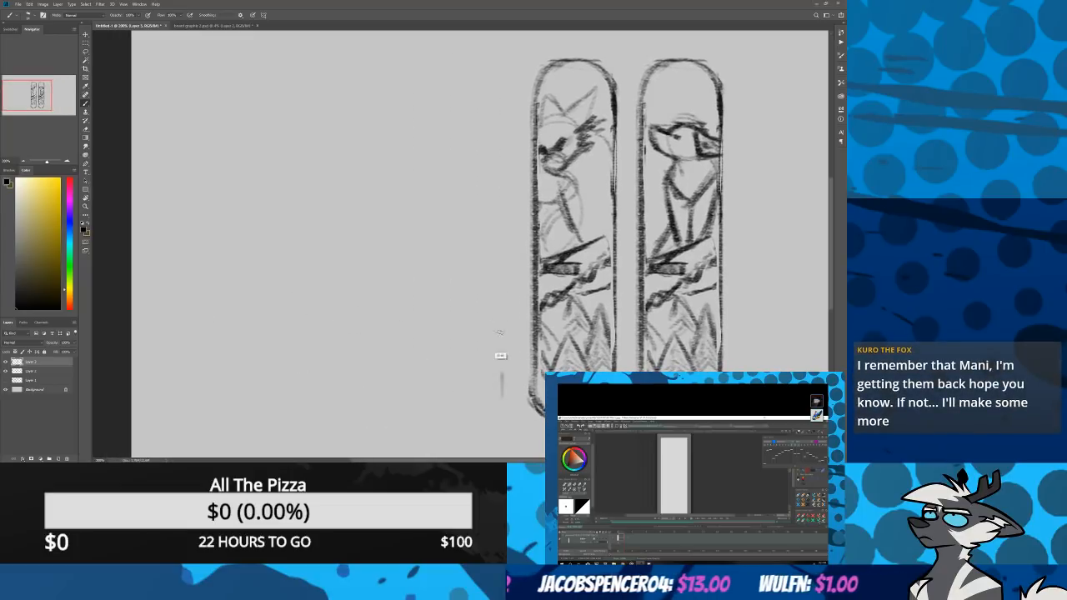
pyautogui.moveTo(499, 333)
pyautogui.mouseDown()
pyautogui.moveTo(501, 104)
pyautogui.moveTo(420, 132)
pyautogui.moveTo(423, 403)
pyautogui.moveTo(454, 444)
pyautogui.moveTo(504, 394)
pyautogui.moveTo(429, 447)
pyautogui.mouseUp()
pyautogui.moveTo(420, 401)
pyautogui.mouseDown()
pyautogui.moveTo(445, 443)
pyautogui.moveTo(504, 414)
pyautogui.moveTo(494, 112)
pyautogui.moveTo(504, 172)
pyautogui.mouseUp()
pyautogui.moveTo(423, 427)
pyautogui.mouseDown()
pyautogui.moveTo(424, 106)
pyautogui.moveTo(435, 70)
pyautogui.moveTo(513, 109)
pyautogui.moveTo(504, 120)
pyautogui.mouseUp()
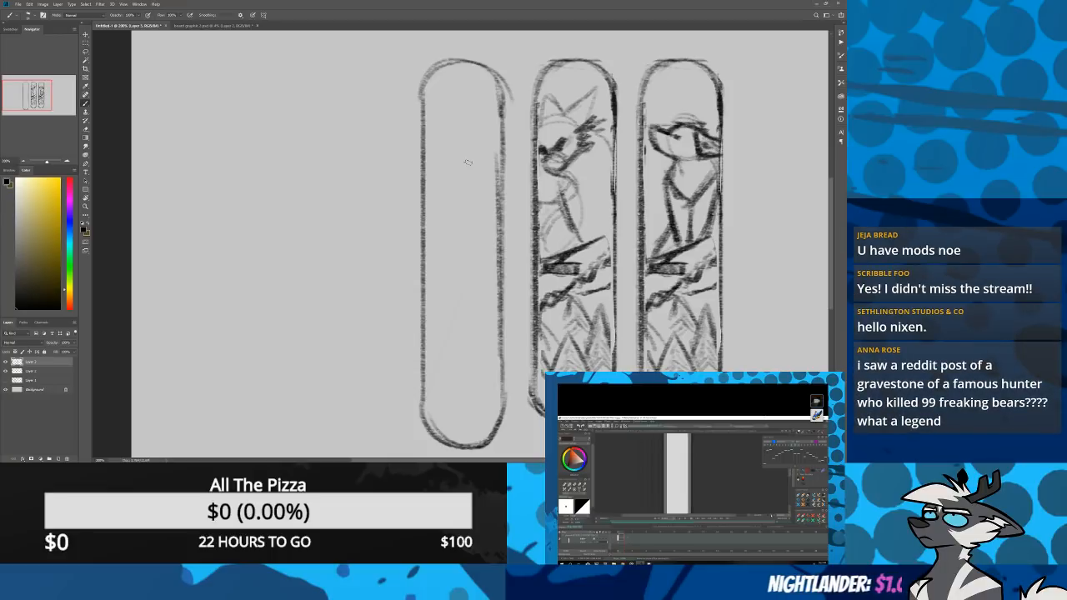
# Sketch two tall pointed peaks in the upper part of the new board
pyautogui.moveTo(500, 153)
pyautogui.mouseDown()
pyautogui.moveTo(484, 96)
pyautogui.moveTo(473, 160)
pyautogui.mouseUp()
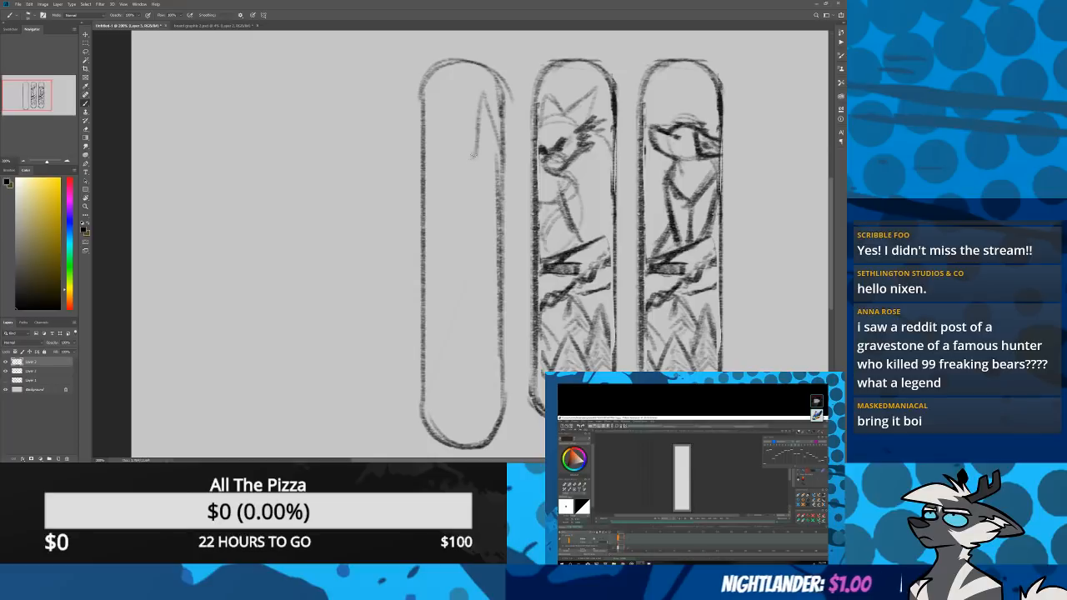
pyautogui.moveTo(480, 96); pyautogui.dragTo(472, 163)
pyautogui.moveTo(483, 102); pyautogui.dragTo(500, 157)
pyautogui.moveTo(458, 112); pyautogui.dragTo(447, 162)
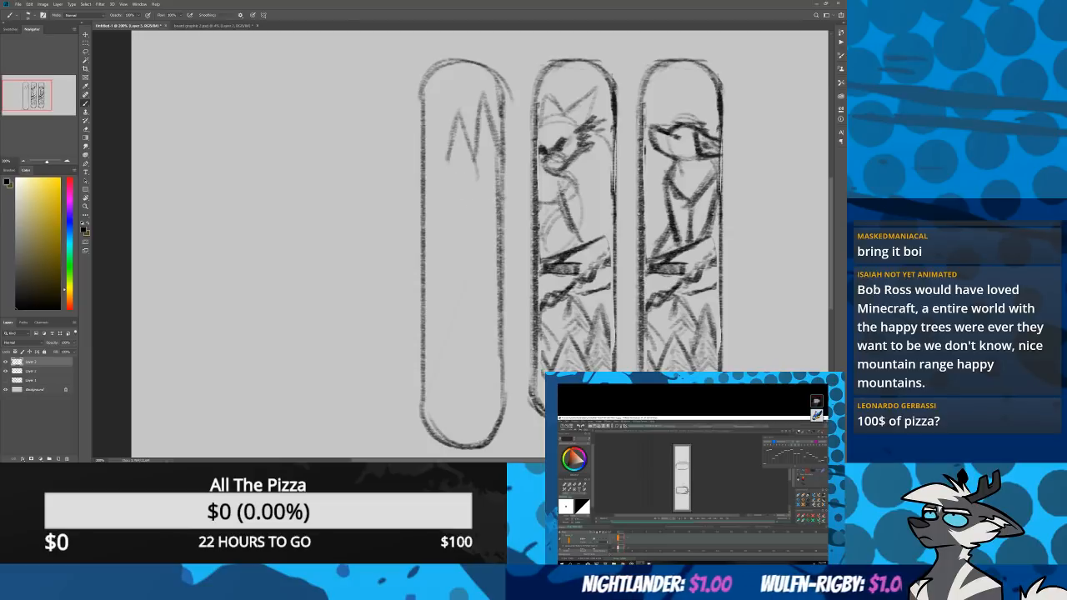
# Draw two sets of three horizontal lines across the new board, one above and one below its middle
pyautogui.moveTo(500, 199); pyautogui.dragTo(412, 199)
pyautogui.moveTo(499, 183); pyautogui.dragTo(419, 182)
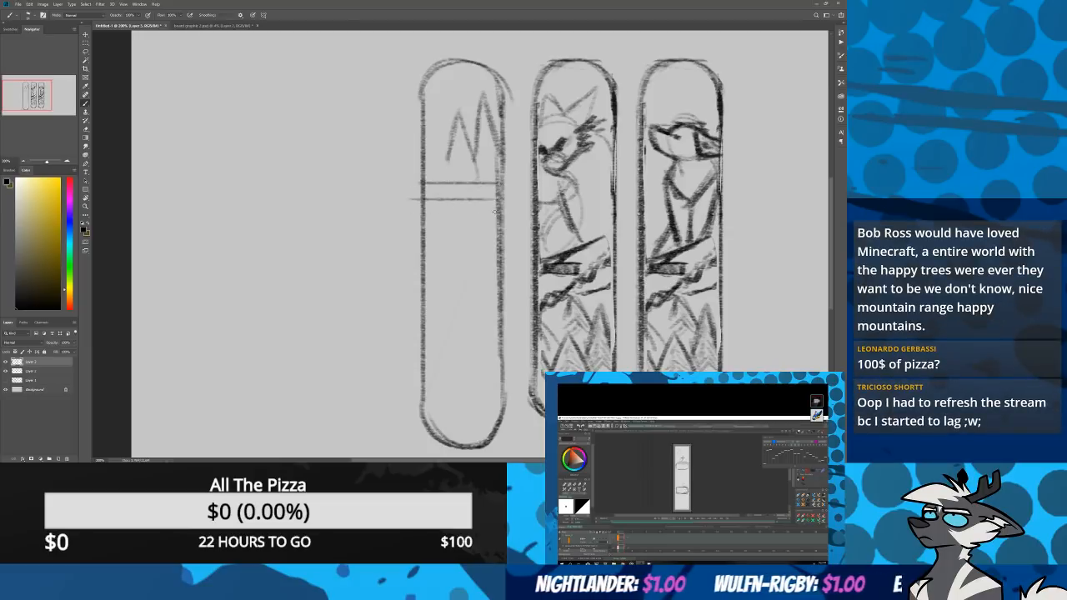
pyautogui.moveTo(499, 210); pyautogui.dragTo(418, 210)
pyautogui.moveTo(499, 291)
pyautogui.mouseDown()
pyautogui.moveTo(424, 291)
pyautogui.moveTo(425, 304)
pyautogui.mouseUp()
pyautogui.moveTo(499, 317); pyautogui.dragTo(425, 316)
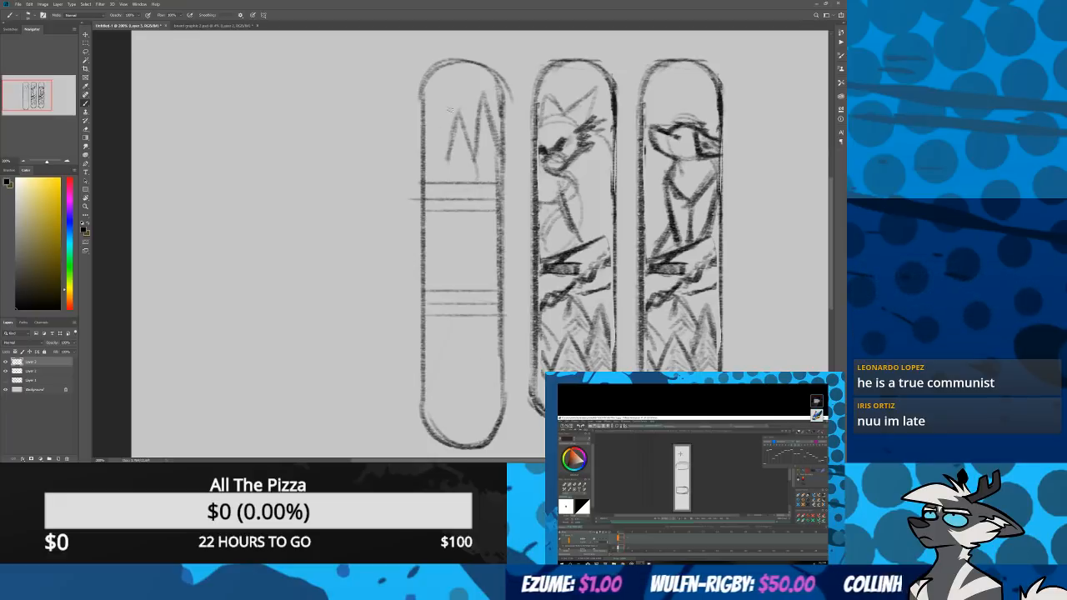
# Lasso the peaks above the upper set of lines on the new board and delete them
pyautogui.moveTo(431, 173)
pyautogui.mouseDown()
pyautogui.moveTo(448, 160)
pyautogui.moveTo(434, 145)
pyautogui.moveTo(447, 170)
pyautogui.moveTo(432, 173)
pyautogui.mouseUp()
pyautogui.press('l')
pyautogui.moveTo(497, 166)
pyautogui.mouseDown()
pyautogui.moveTo(494, 83)
pyautogui.moveTo(429, 84)
pyautogui.moveTo(424, 104)
pyautogui.mouseUp()
pyautogui.press('Delete')
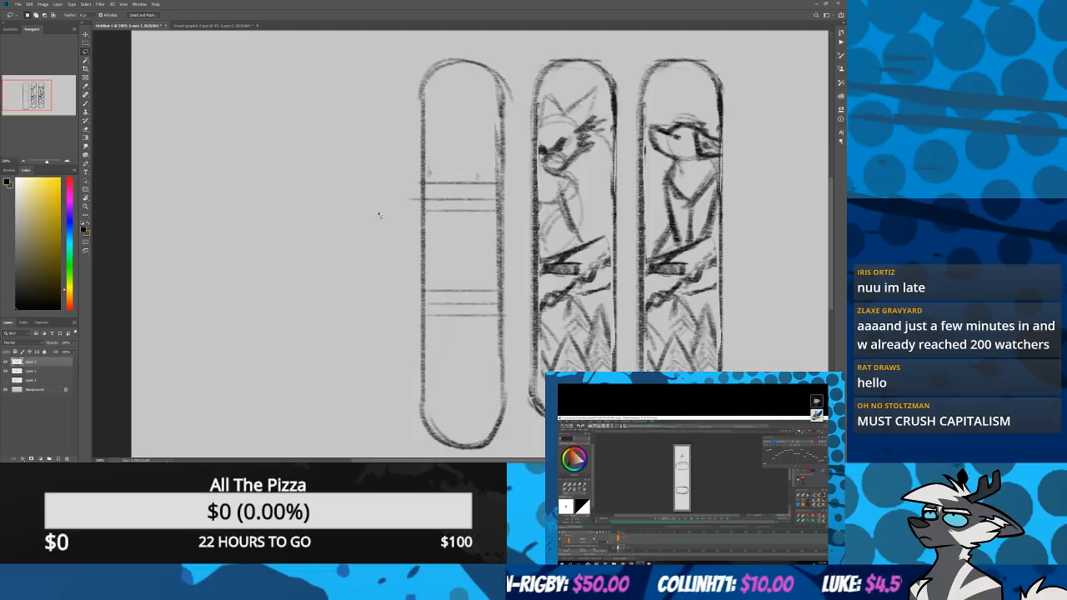
# Sketch a round, front-facing animal head with a muzzle, nose and cheek fur above the new board's upper lines
pyautogui.press('b')
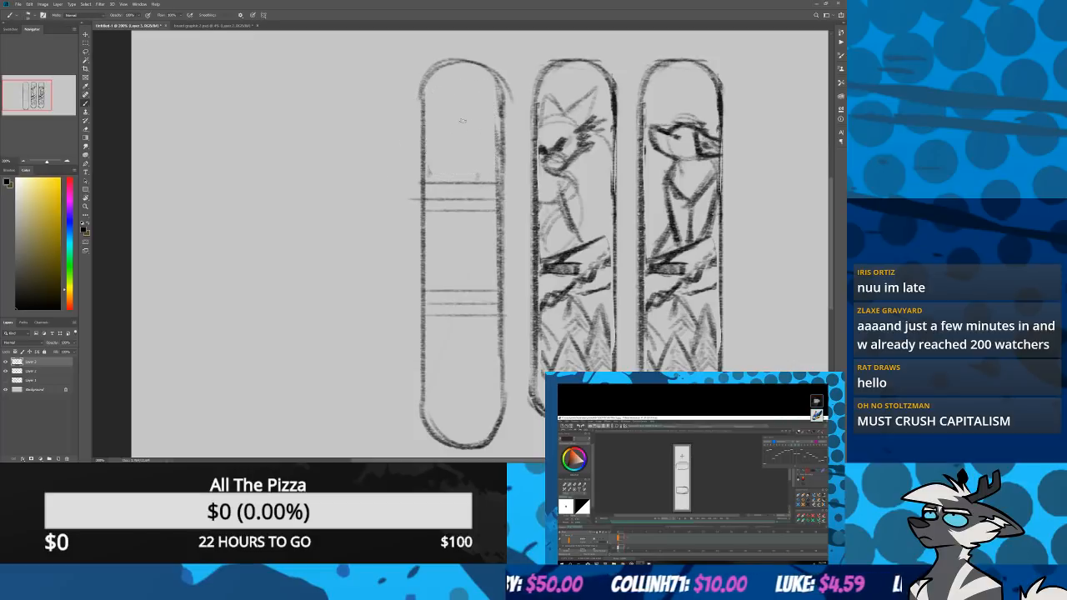
pyautogui.moveTo(459, 104)
pyautogui.mouseDown()
pyautogui.moveTo(446, 136)
pyautogui.moveTo(482, 106)
pyautogui.moveTo(454, 155)
pyautogui.mouseUp()
pyautogui.hotkey('ctrl', 'z')
pyautogui.hotkey('ctrl', 'z')
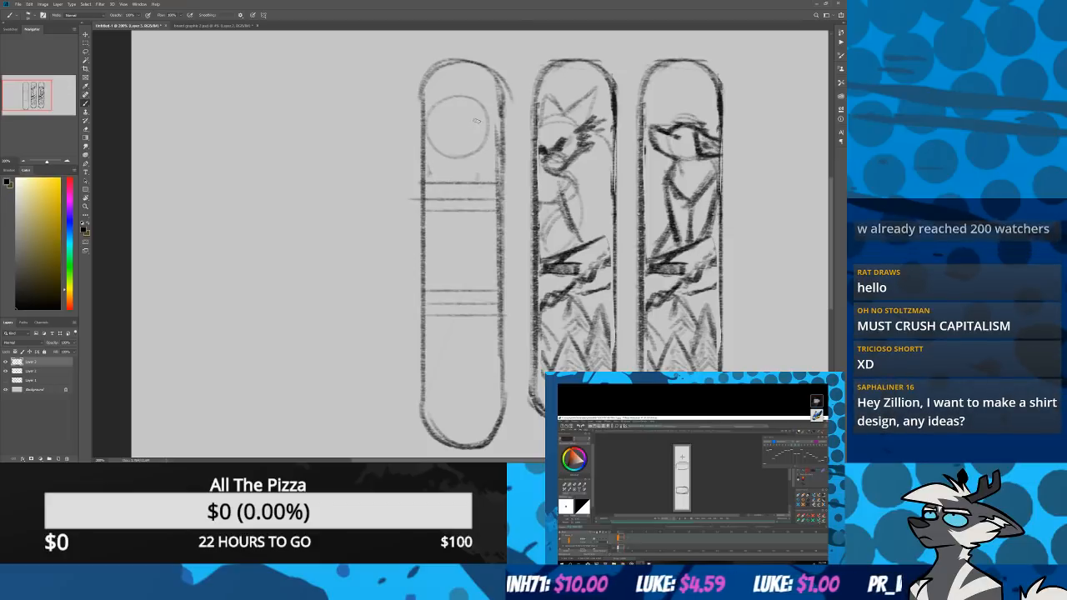
pyautogui.moveTo(485, 122)
pyautogui.mouseDown()
pyautogui.moveTo(427, 121)
pyautogui.moveTo(479, 140)
pyautogui.moveTo(471, 165)
pyautogui.moveTo(460, 140)
pyautogui.moveTo(470, 162)
pyautogui.moveTo(503, 139)
pyautogui.mouseUp()
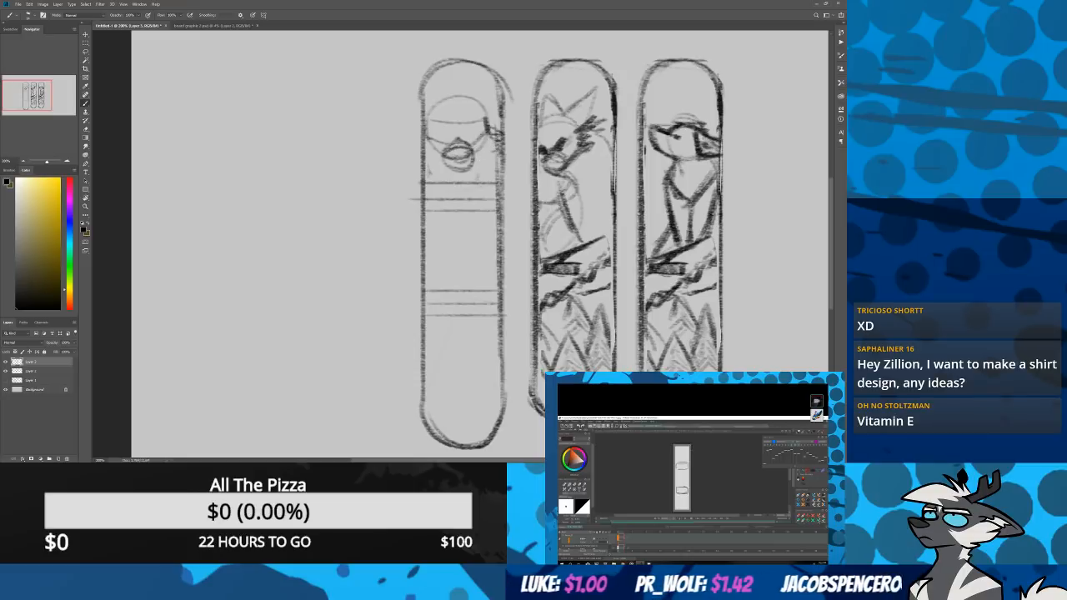
pyautogui.moveTo(429, 136)
pyautogui.mouseDown()
pyautogui.moveTo(420, 146)
pyautogui.moveTo(474, 170)
pyautogui.moveTo(498, 150)
pyautogui.mouseUp()
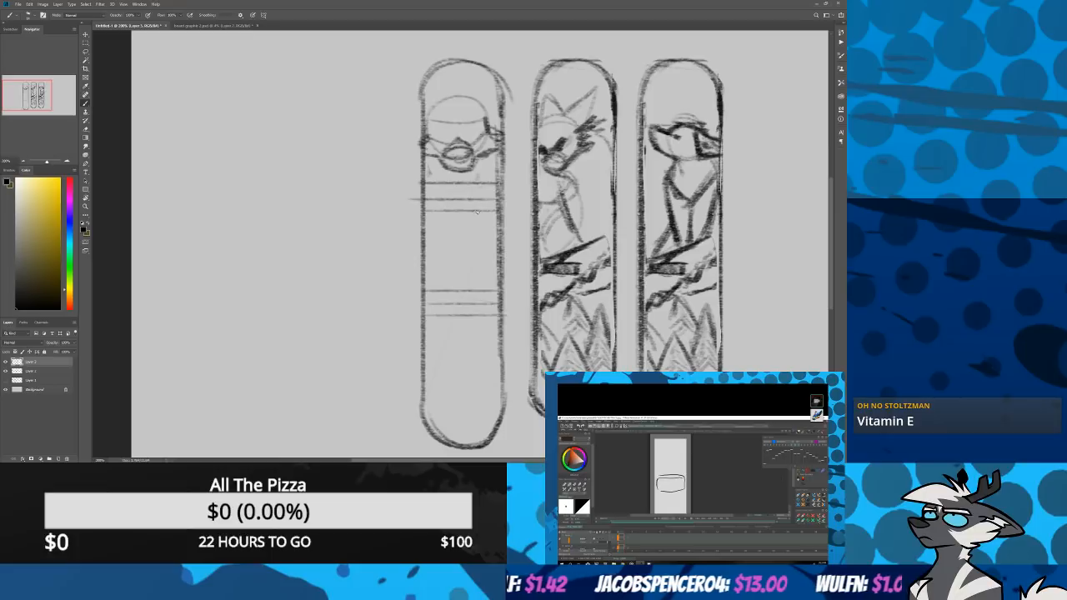
# Undo the strokes of the animal head on the leftmost board and clear the remaining selection
pyautogui.hotkey('ctrl', 'z')
pyautogui.hotkey('ctrl', 'z')
pyautogui.hotkey('ctrl', 'z')
pyautogui.hotkey('ctrl', 'z')
pyautogui.hotkey('ctrl', 'z')
pyautogui.hotkey('ctrl', 'z')
pyautogui.hotkey('ctrl', 'z')
pyautogui.hotkey('ctrl', 'z')
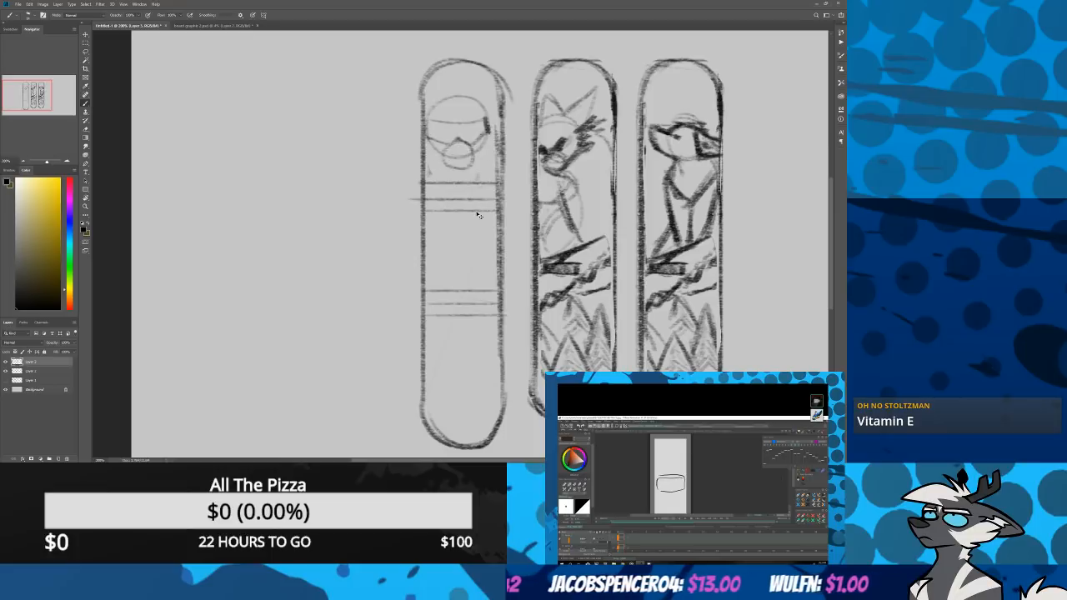
pyautogui.hotkey('ctrl', 'z')
pyautogui.hotkey('ctrl', 'z')
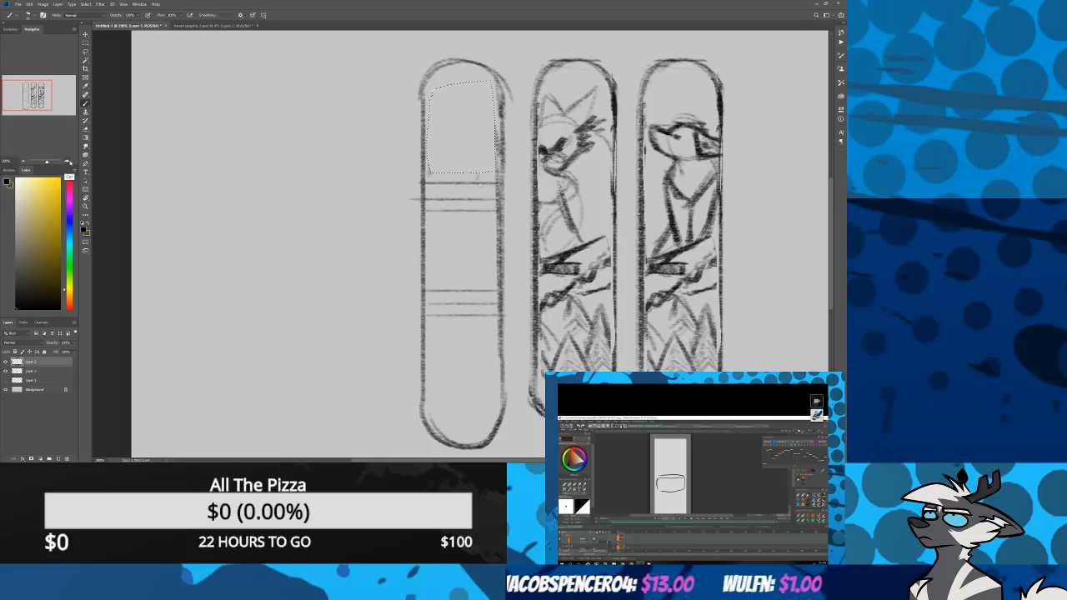
pyautogui.press('w')
pyautogui.click(455, 139)
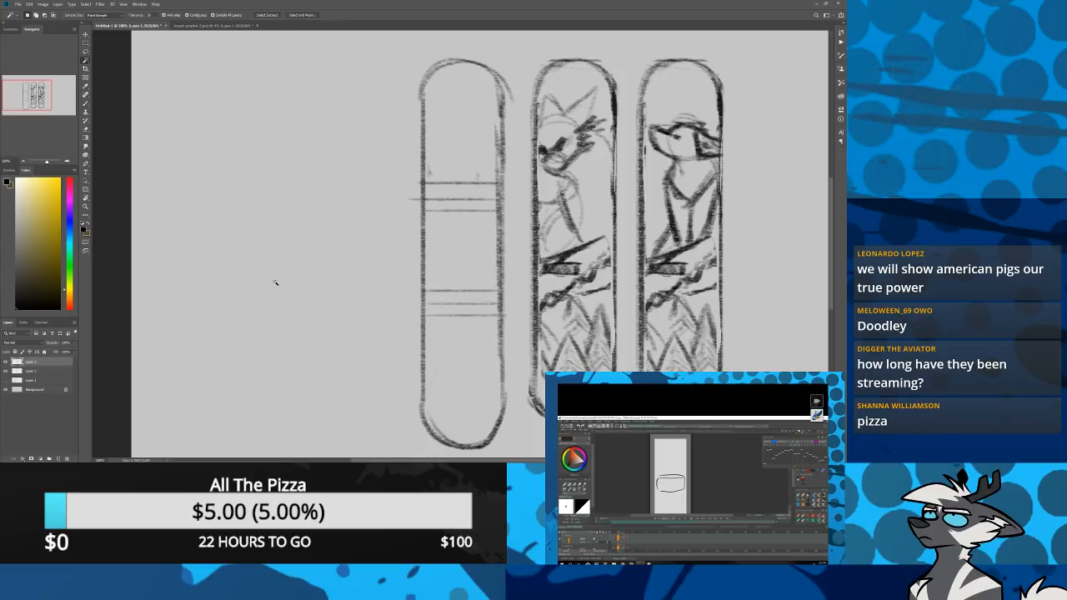
# Sketch several wavy lines across the rounded upper end of the leftmost board and a small dark pronged shape below them
pyautogui.press('b')
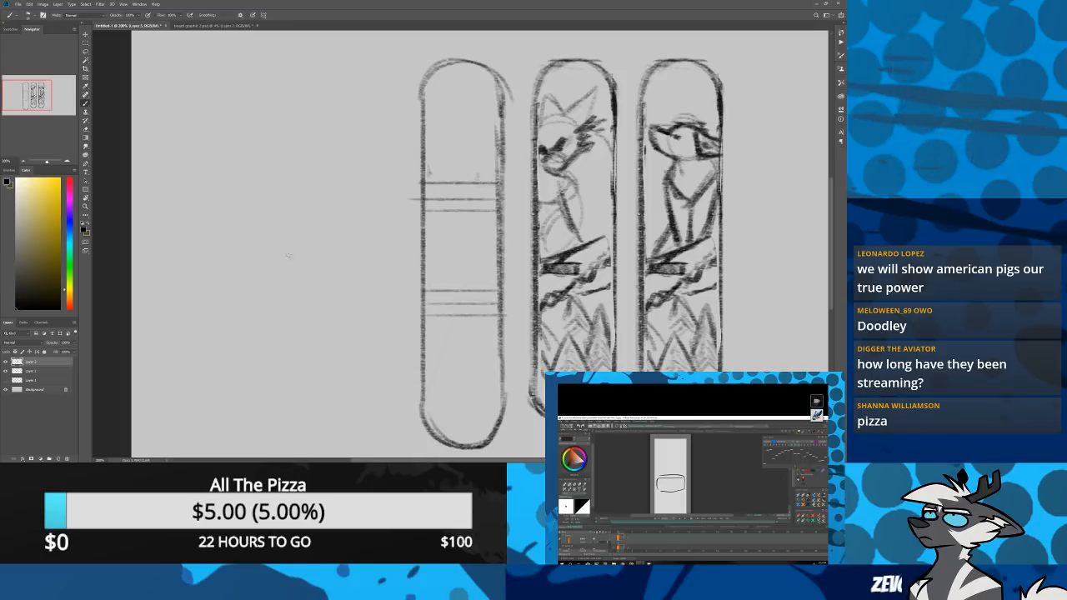
pyautogui.hotkey('ctrl', '+')
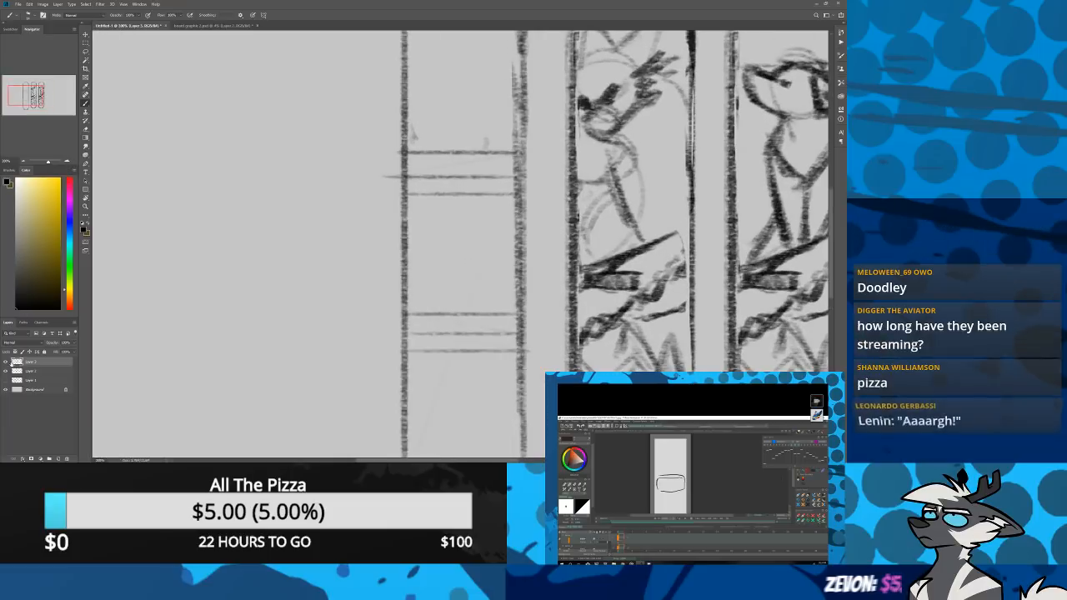
pyautogui.moveTo(410, 123); pyautogui.dragTo(369, 290)
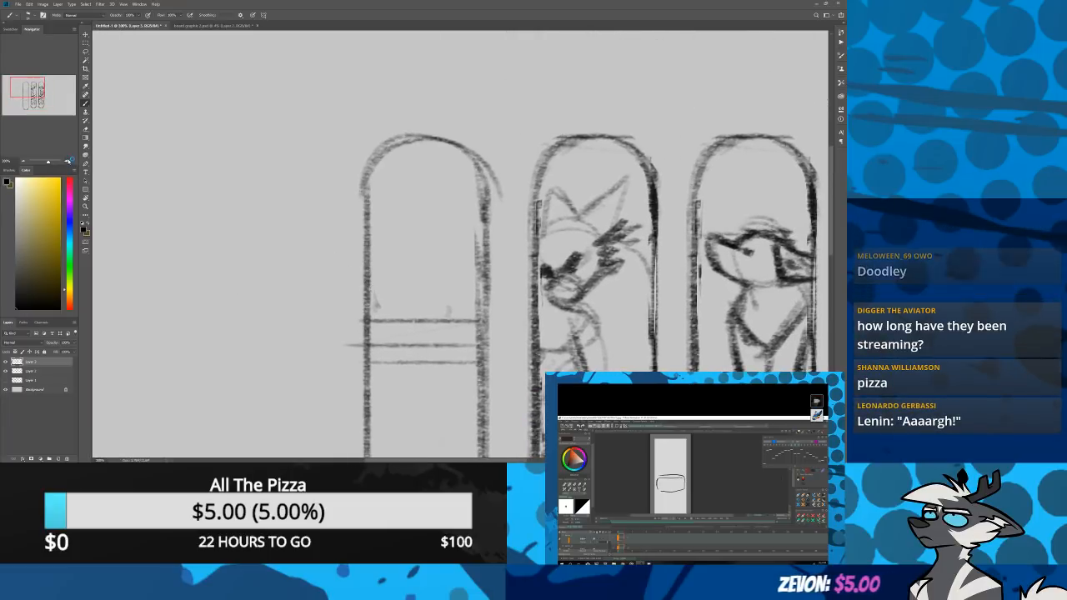
pyautogui.hotkey('ctrl', '+')
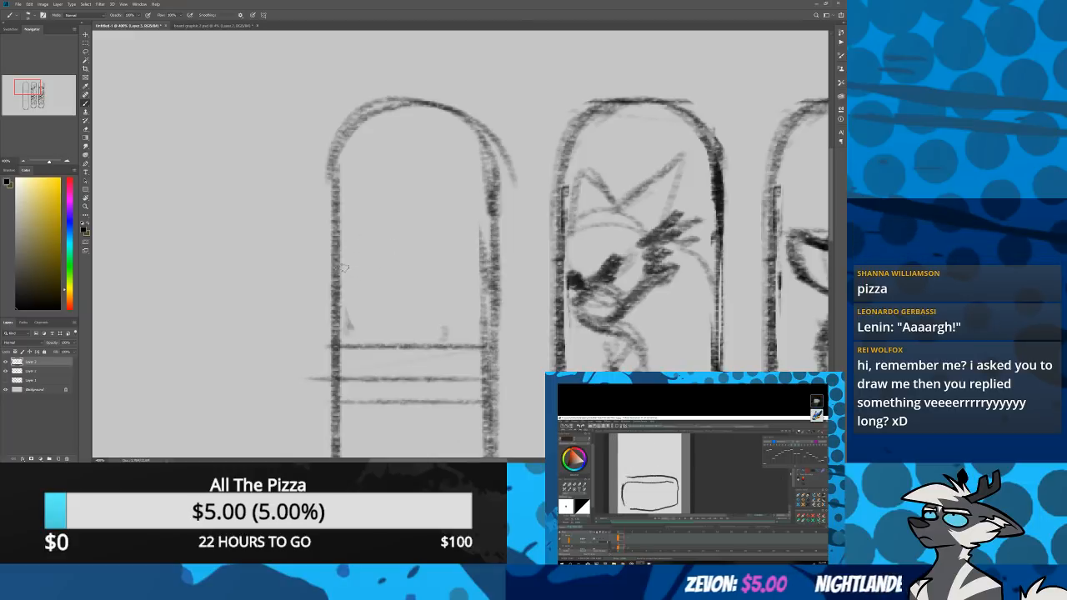
pyautogui.moveTo(339, 205)
pyautogui.mouseDown()
pyautogui.moveTo(378, 192)
pyautogui.moveTo(387, 158)
pyautogui.moveTo(401, 154)
pyautogui.moveTo(406, 106)
pyautogui.moveTo(424, 111)
pyautogui.moveTo(415, 173)
pyautogui.moveTo(424, 161)
pyautogui.moveTo(403, 177)
pyautogui.moveTo(399, 206)
pyautogui.moveTo(366, 219)
pyautogui.moveTo(351, 242)
pyautogui.moveTo(344, 293)
pyautogui.moveTo(403, 189)
pyautogui.mouseUp()
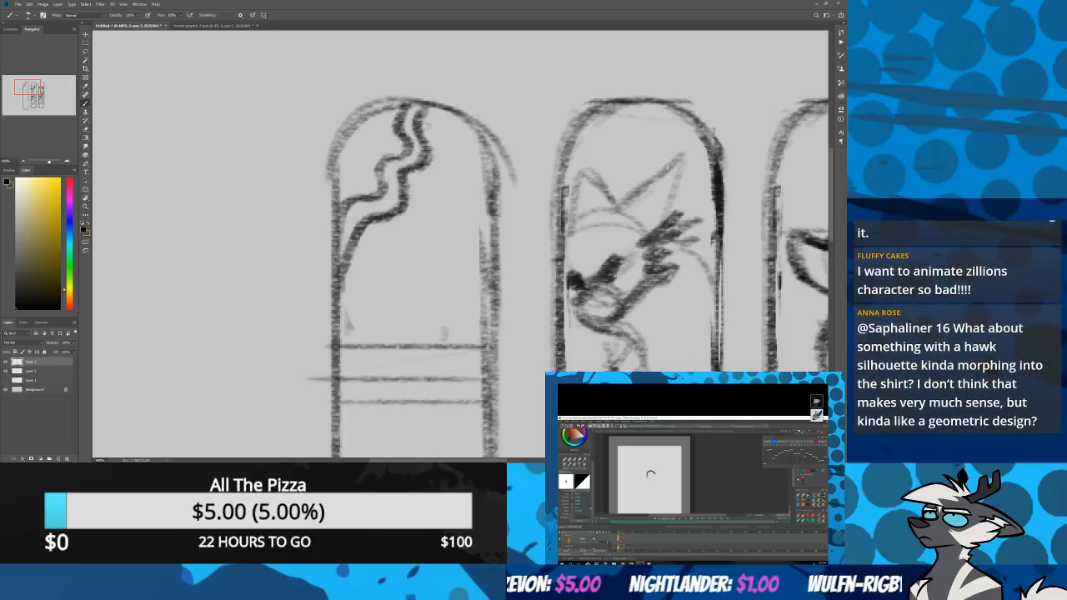
pyautogui.moveTo(424, 122); pyautogui.dragTo(401, 221)
pyautogui.moveTo(355, 164)
pyautogui.mouseDown()
pyautogui.moveTo(389, 112)
pyautogui.moveTo(380, 134)
pyautogui.mouseUp()
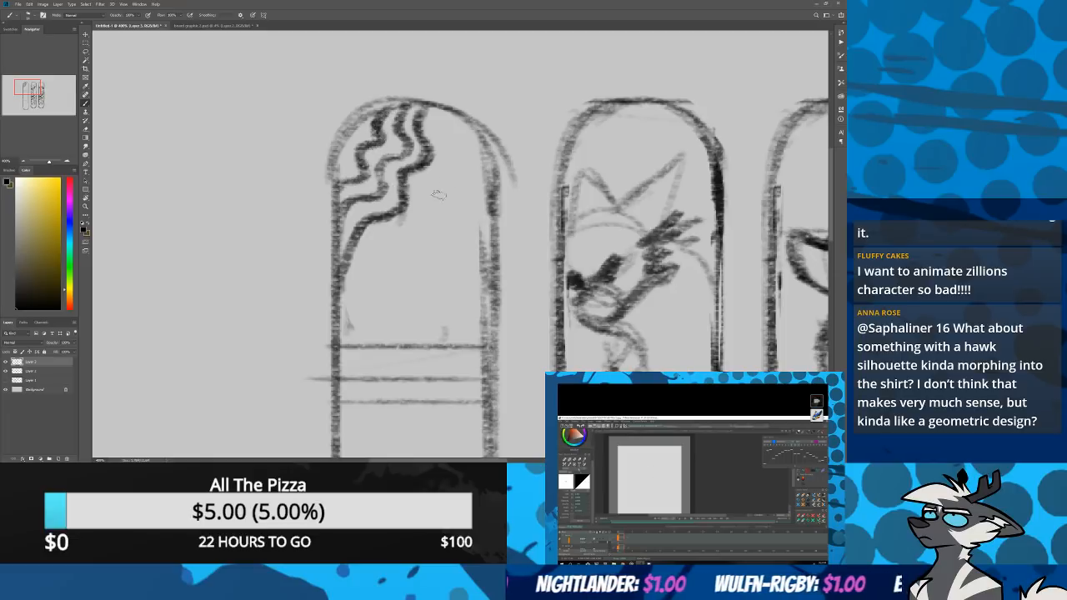
pyautogui.moveTo(439, 111)
pyautogui.mouseDown()
pyautogui.moveTo(424, 177)
pyautogui.moveTo(430, 219)
pyautogui.moveTo(434, 210)
pyautogui.moveTo(407, 236)
pyautogui.moveTo(449, 281)
pyautogui.moveTo(457, 262)
pyautogui.moveTo(461, 275)
pyautogui.moveTo(463, 237)
pyautogui.moveTo(430, 264)
pyautogui.moveTo(454, 263)
pyautogui.moveTo(438, 278)
pyautogui.moveTo(450, 274)
pyautogui.mouseUp()
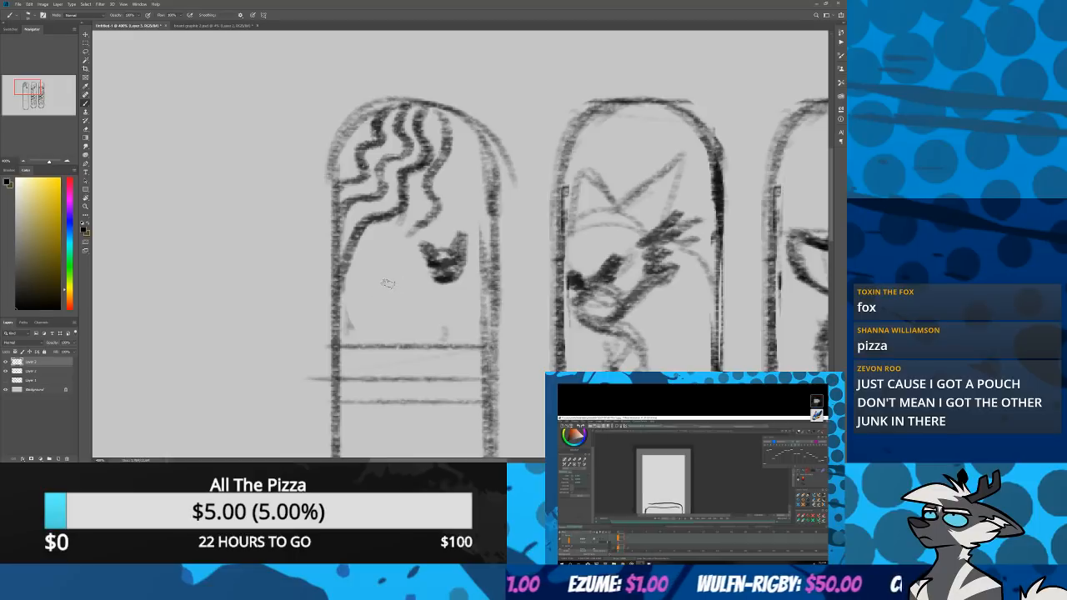
# Sketch a slanted narrow oval and a fan of three wedge shapes above the leftmost board's upper lines
pyautogui.moveTo(399, 283); pyautogui.dragTo(408, 305)
pyautogui.moveTo(373, 267)
pyautogui.mouseDown()
pyautogui.moveTo(408, 313)
pyautogui.moveTo(387, 269)
pyautogui.mouseUp()
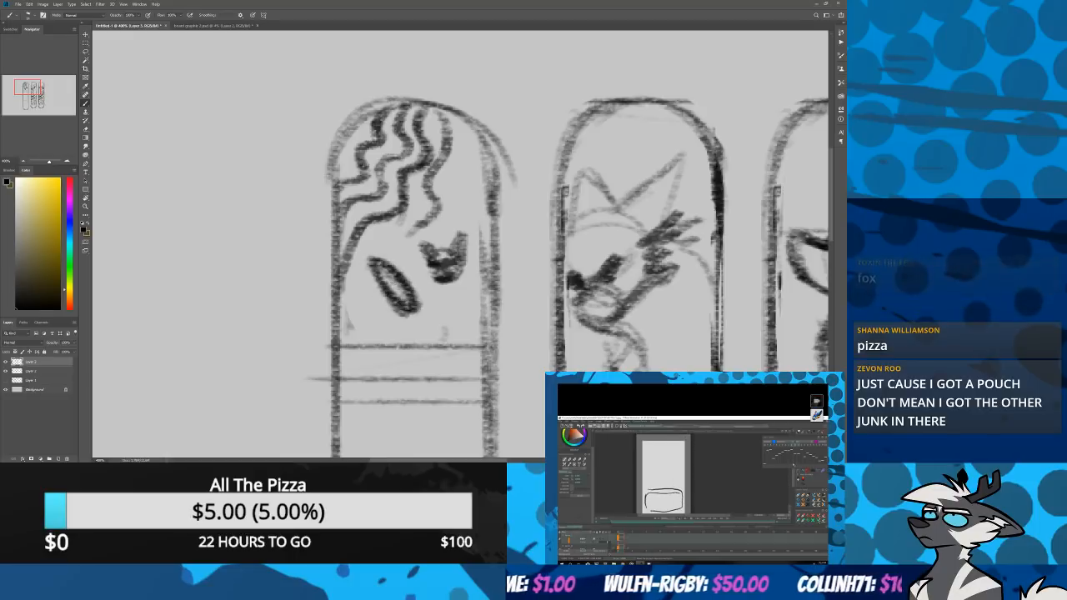
pyautogui.moveTo(29, 93); pyautogui.dragTo(30, 92)
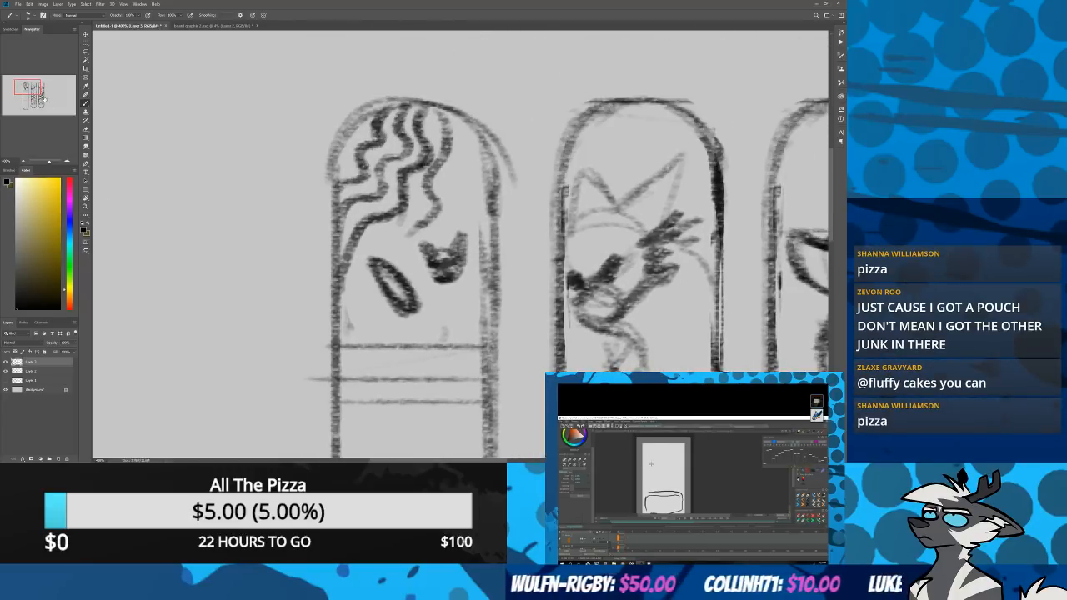
pyautogui.moveTo(435, 309)
pyautogui.mouseDown()
pyautogui.moveTo(479, 289)
pyautogui.moveTo(435, 315)
pyautogui.moveTo(477, 291)
pyautogui.moveTo(468, 340)
pyautogui.moveTo(438, 351)
pyautogui.moveTo(429, 329)
pyautogui.moveTo(444, 346)
pyautogui.mouseUp()
# Rough in a small circle and a curved body line in the middle section of the leftmost board
pyautogui.moveTo(28, 87); pyautogui.dragTo(34, 94)
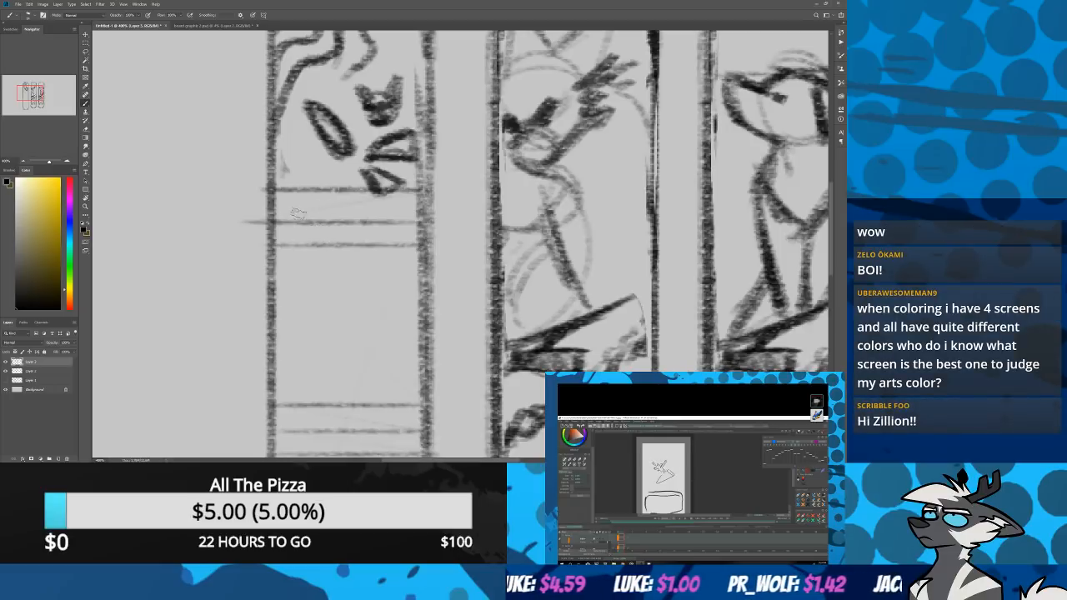
pyautogui.moveTo(326, 292); pyautogui.dragTo(355, 345)
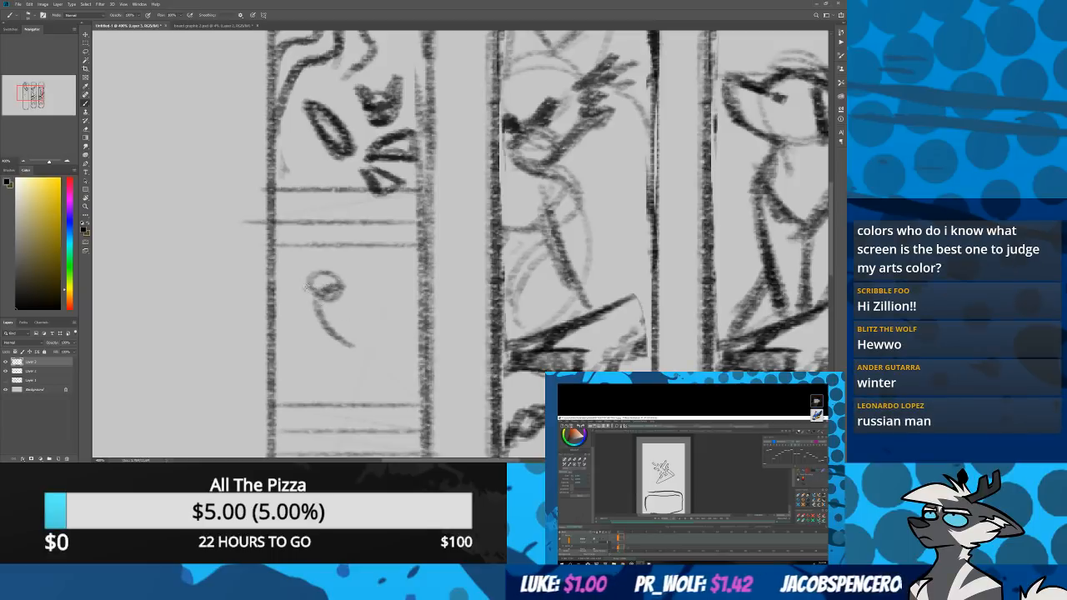
# Ink a small eared animal character with a long curved tail over the rough circle, using the small lining brush at a reduced size
pyautogui.rightClick(333, 291)
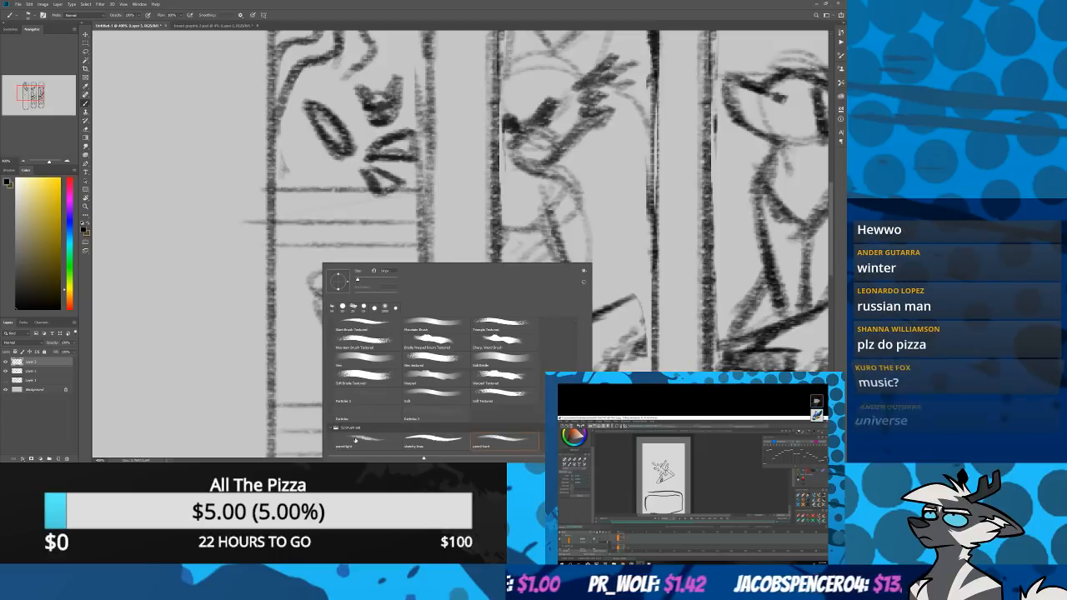
pyautogui.scroll(-3, 429, 379)
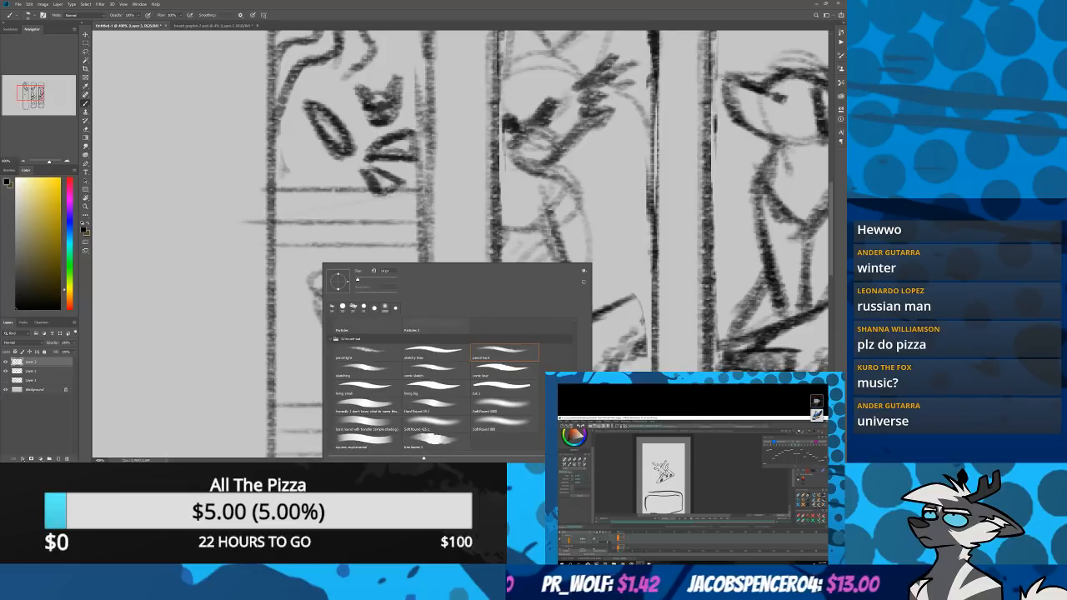
pyautogui.click(376, 389)
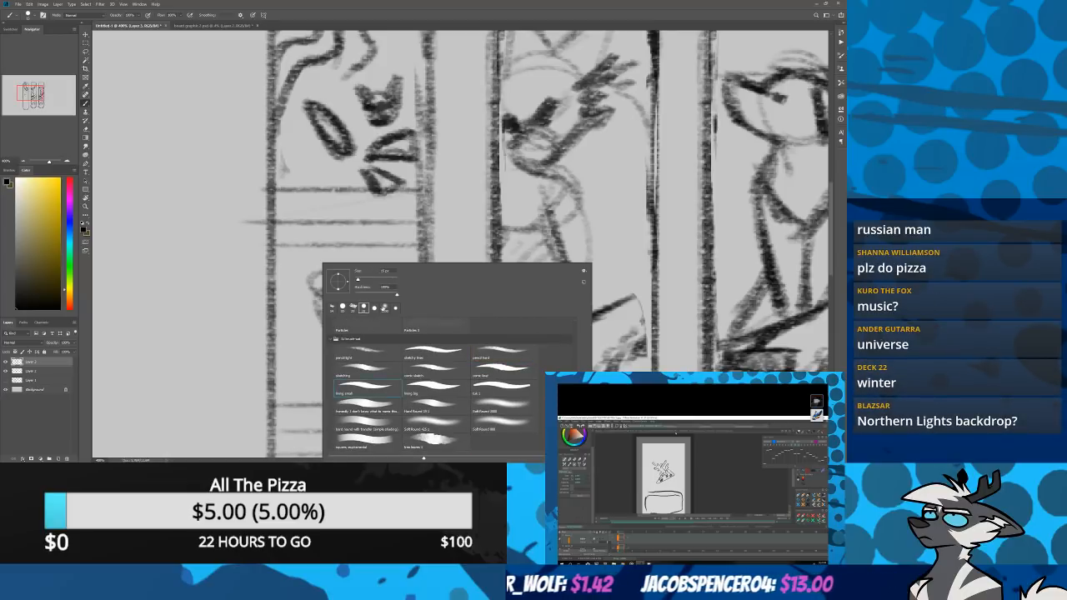
pyautogui.click(296, 265)
pyautogui.moveTo(296, 274); pyautogui.dragTo(284, 335)
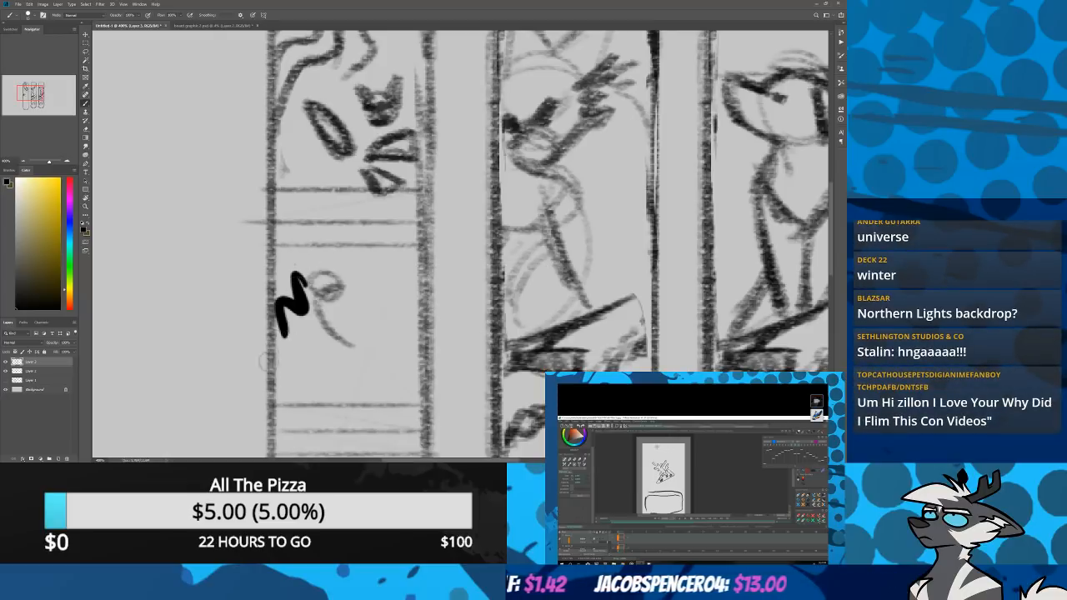
pyautogui.hotkey('ctrl', 'z')
pyautogui.rightClick(322, 265)
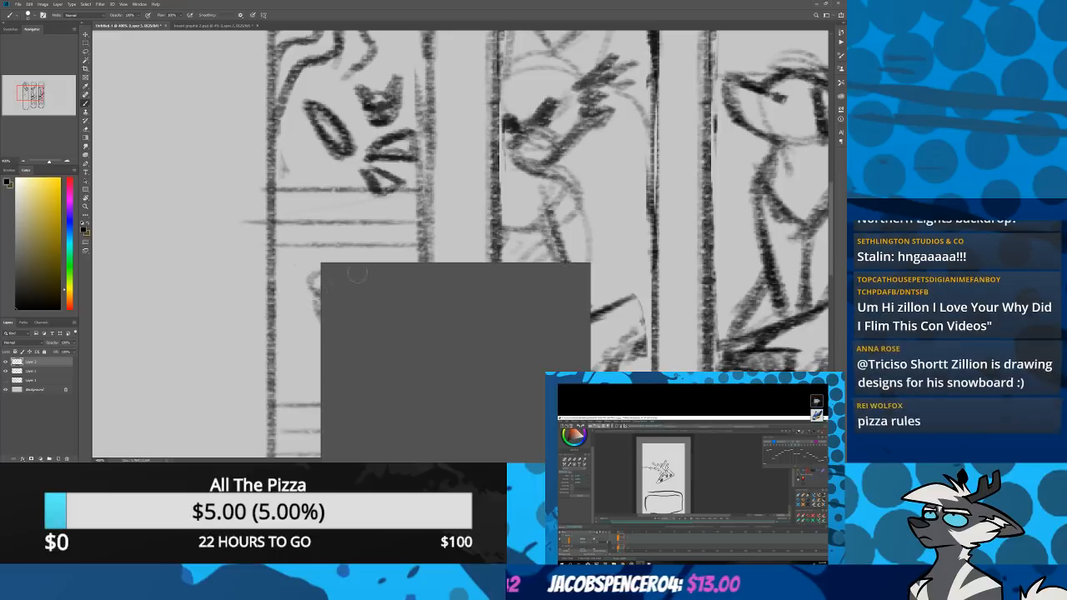
pyautogui.click(307, 259)
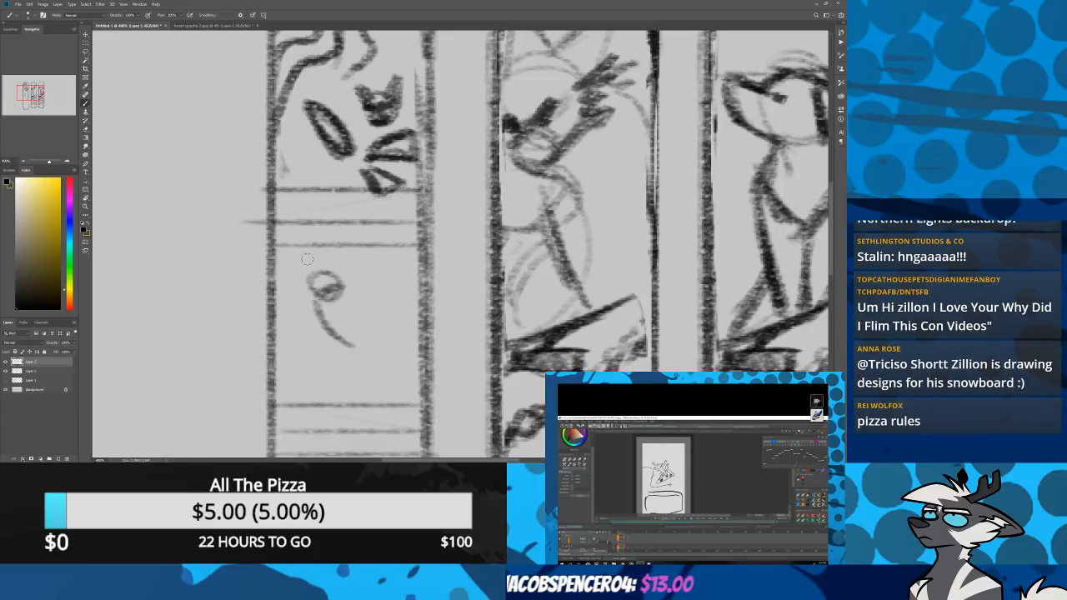
pyautogui.moveTo(326, 272)
pyautogui.mouseDown()
pyautogui.moveTo(344, 302)
pyautogui.moveTo(320, 300)
pyautogui.moveTo(310, 273)
pyautogui.moveTo(324, 265)
pyautogui.moveTo(357, 312)
pyautogui.moveTo(317, 318)
pyautogui.moveTo(317, 338)
pyautogui.moveTo(375, 373)
pyautogui.moveTo(323, 327)
pyautogui.moveTo(382, 335)
pyautogui.moveTo(367, 342)
pyautogui.moveTo(388, 372)
pyautogui.moveTo(294, 374)
pyautogui.moveTo(353, 376)
pyautogui.moveTo(337, 402)
pyautogui.mouseUp()
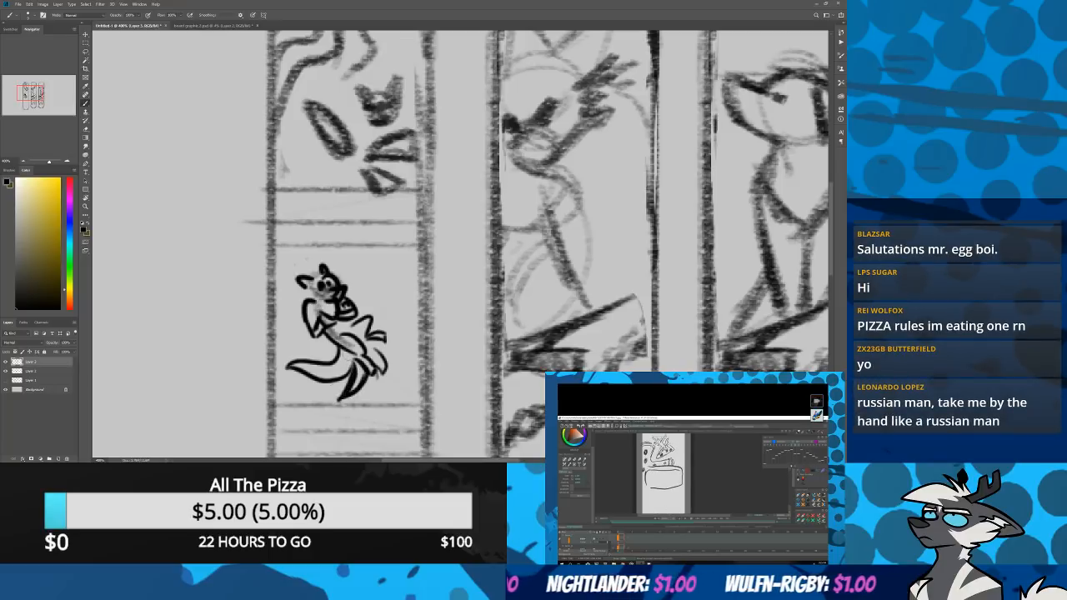
pyautogui.moveTo(380, 370); pyautogui.dragTo(368, 398)
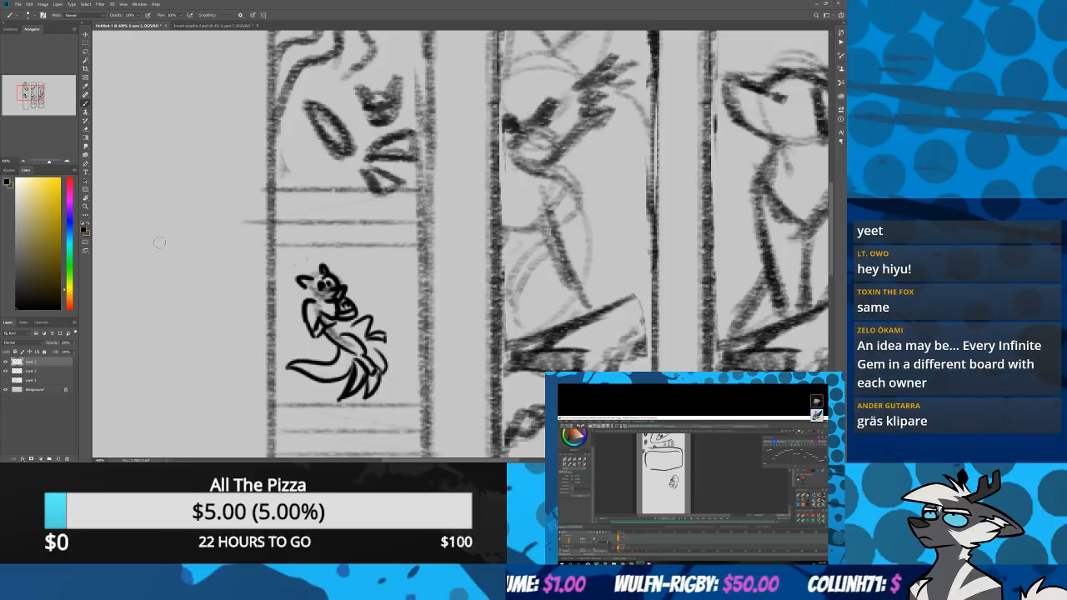
# Switch to the hard round brush with transfer (simple shading) and reduce its size for drawing in the empty area beside the boards
pyautogui.click(23, 163)
pyautogui.click(23, 163)
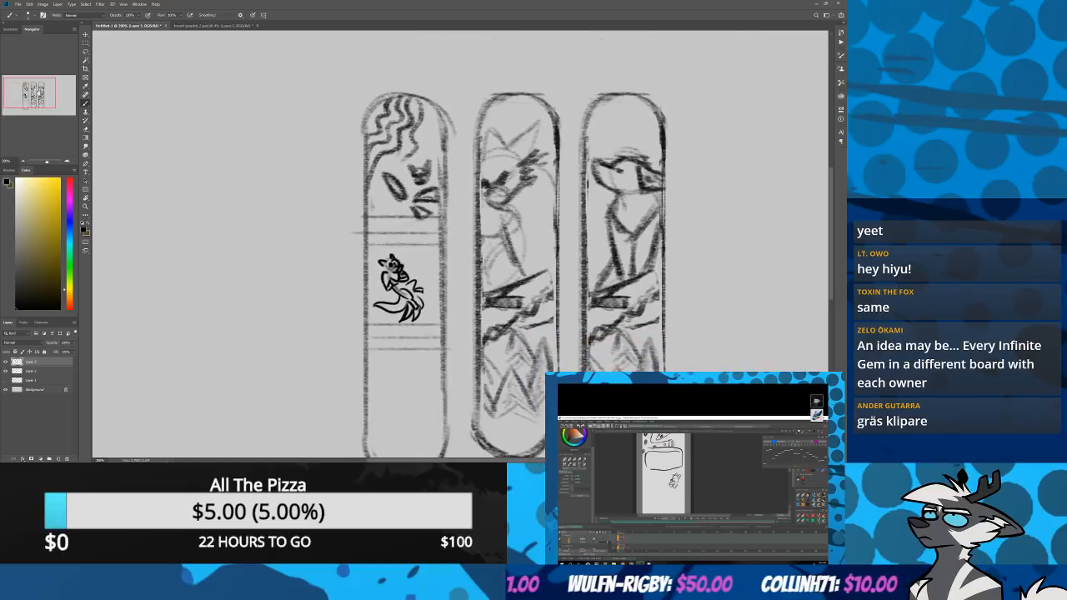
pyautogui.moveTo(20, 92); pyautogui.dragTo(18, 98)
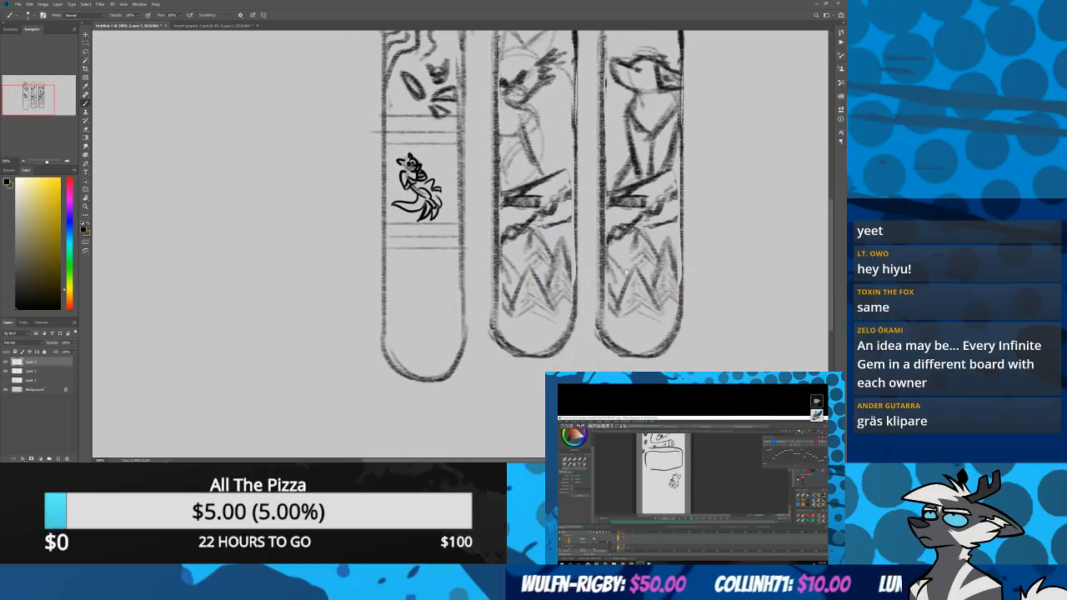
pyautogui.moveTo(626, 271); pyautogui.dragTo(257, 321)
pyautogui.rightClick(408, 263)
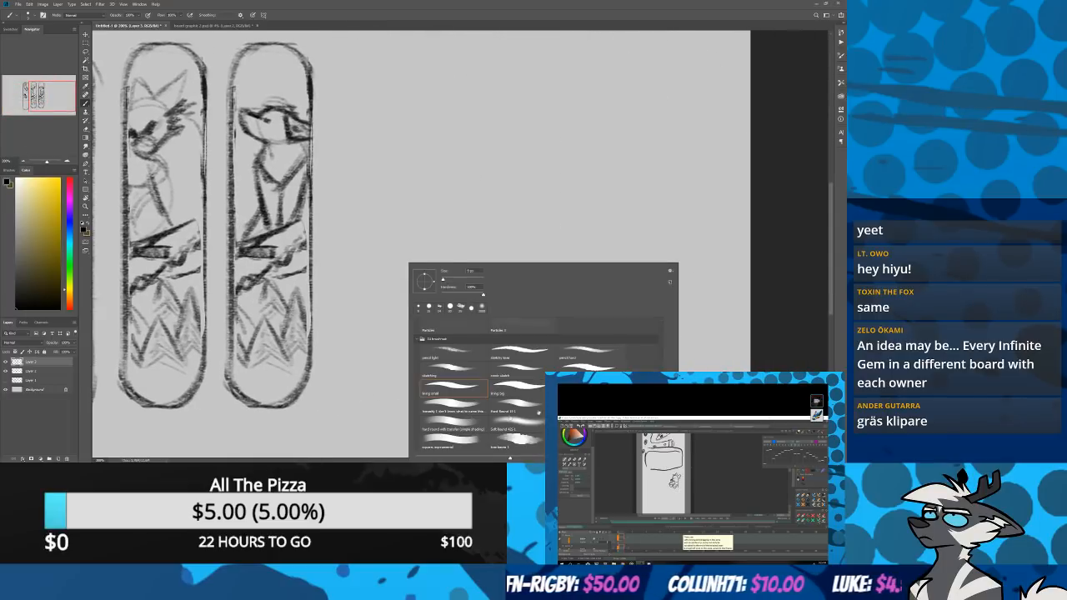
pyautogui.click(450, 426)
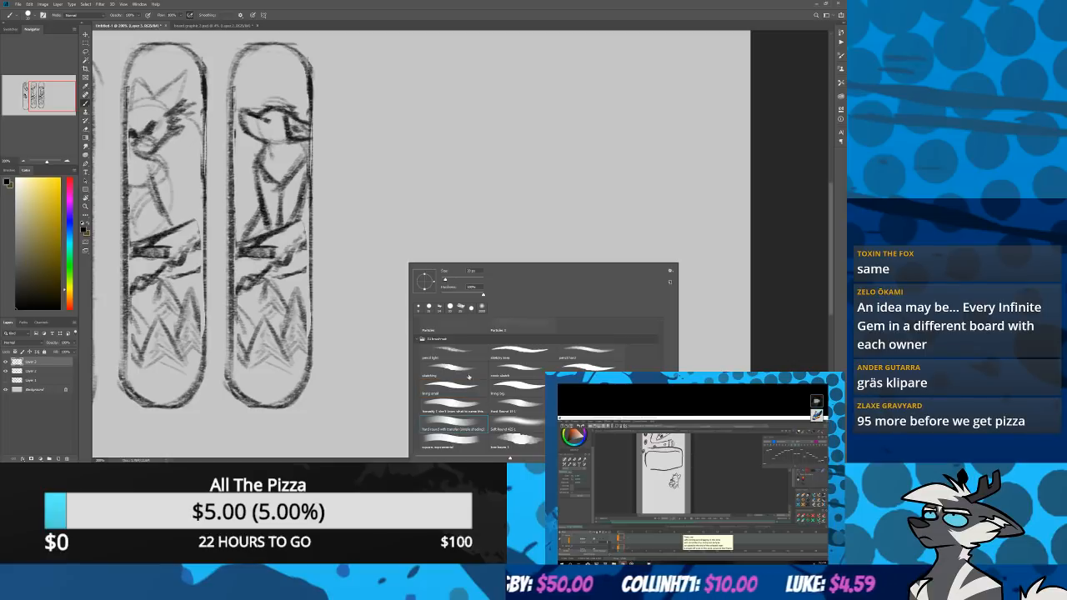
pyautogui.moveTo(446, 280); pyautogui.dragTo(443, 281)
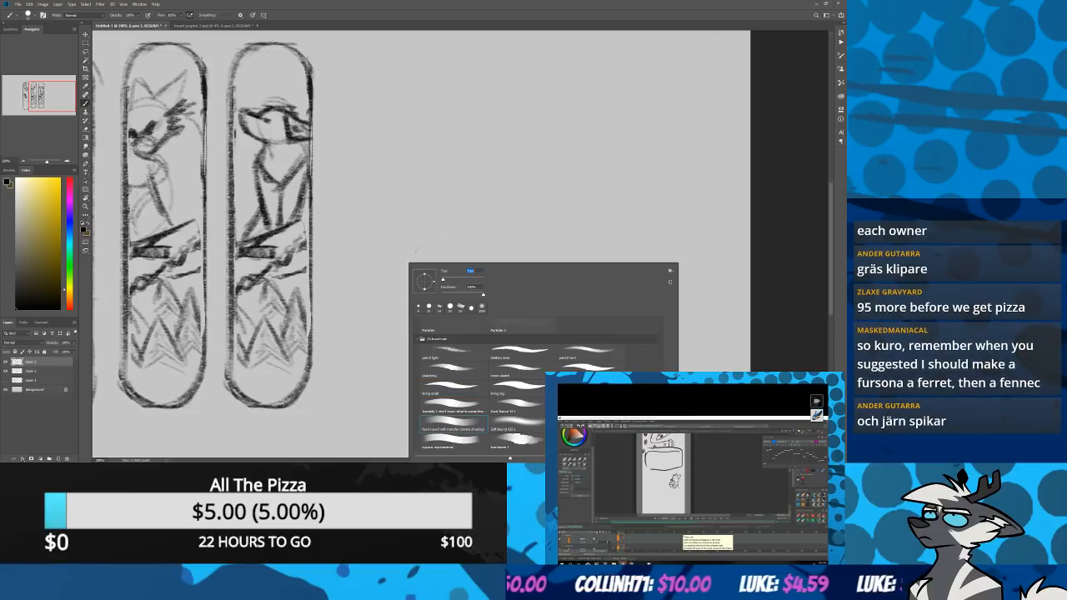
pyautogui.press('Return')
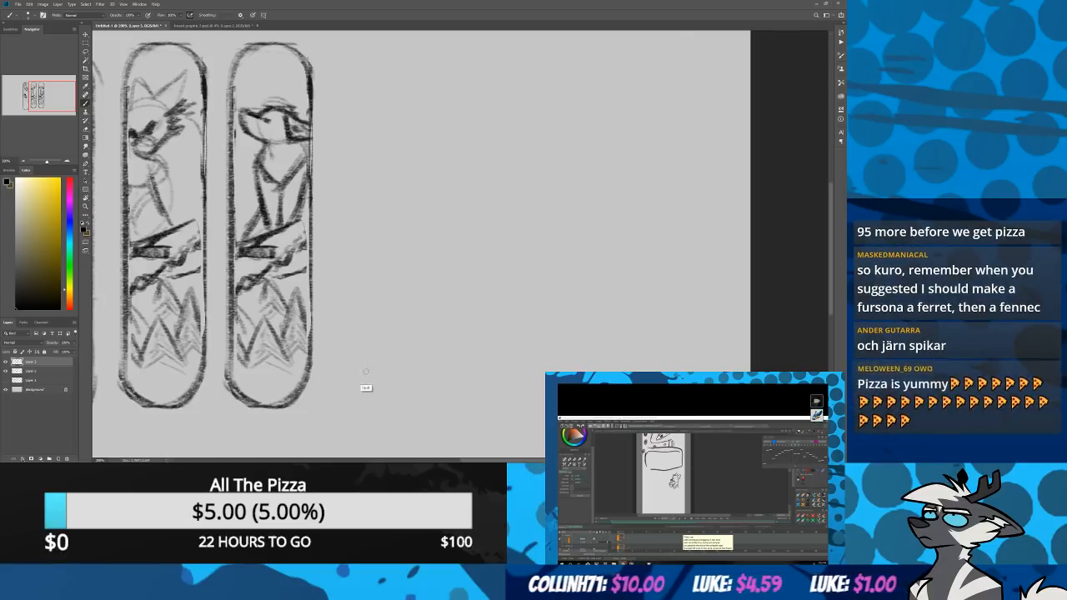
# Draw a tall snowboard outline with rounded ends in the empty area beside the existing boards and darken its edges
pyautogui.moveTo(364, 367)
pyautogui.mouseDown()
pyautogui.moveTo(356, 82)
pyautogui.moveTo(435, 74)
pyautogui.moveTo(401, 114)
pyautogui.moveTo(442, 118)
pyautogui.moveTo(444, 93)
pyautogui.moveTo(445, 377)
pyautogui.mouseUp()
pyautogui.moveTo(365, 367)
pyautogui.mouseDown()
pyautogui.moveTo(450, 373)
pyautogui.moveTo(431, 411)
pyautogui.moveTo(448, 374)
pyautogui.moveTo(441, 113)
pyautogui.moveTo(373, 84)
pyautogui.moveTo(367, 98)
pyautogui.moveTo(444, 90)
pyautogui.mouseUp()
pyautogui.moveTo(366, 105); pyautogui.dragTo(372, 371)
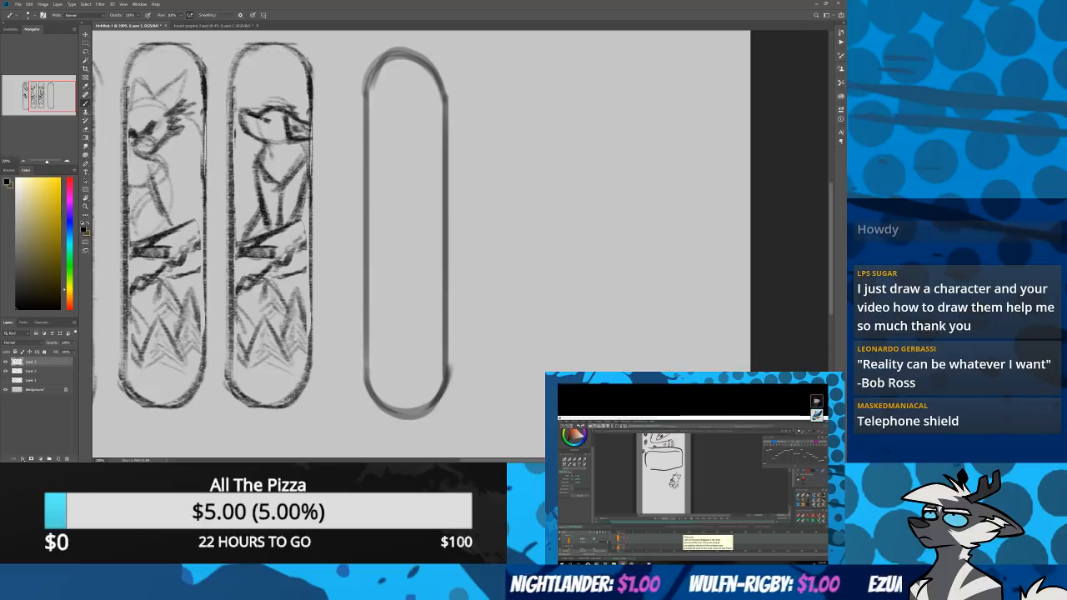
pyautogui.moveTo(365, 92)
pyautogui.mouseDown()
pyautogui.moveTo(373, 69)
pyautogui.moveTo(440, 95)
pyautogui.mouseUp()
pyautogui.moveTo(399, 54); pyautogui.dragTo(449, 101)
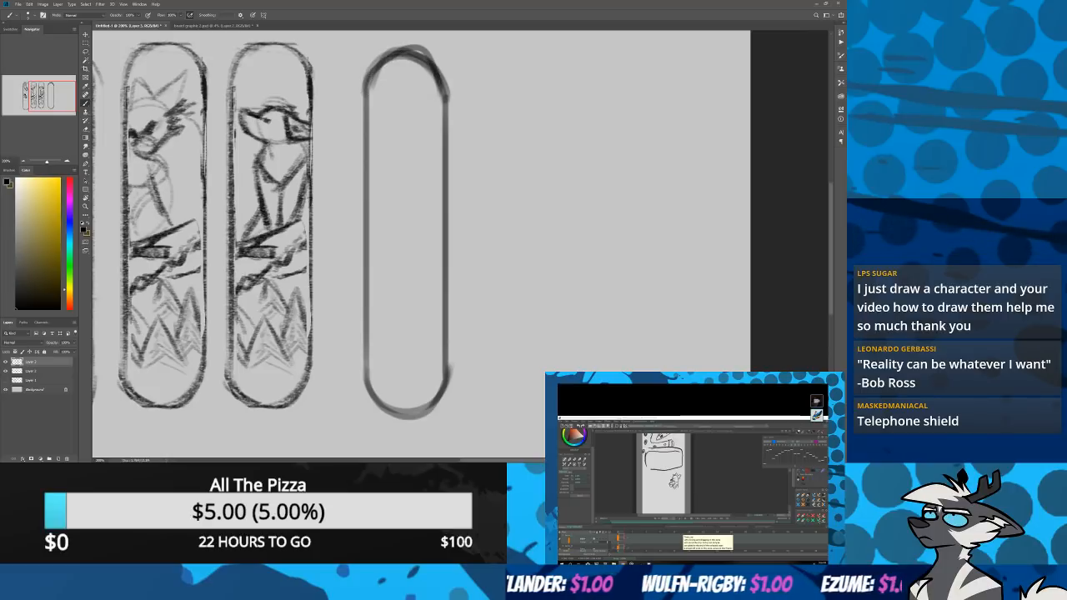
pyautogui.moveTo(365, 92)
pyautogui.mouseDown()
pyautogui.moveTo(430, 56)
pyautogui.moveTo(449, 102)
pyautogui.moveTo(366, 126)
pyautogui.moveTo(360, 374)
pyautogui.moveTo(440, 387)
pyautogui.mouseUp()
pyautogui.moveTo(445, 349); pyautogui.dragTo(435, 101)
# Switch to the sketching brush and adjust its size, undoing the test stroke inside the empty board
pyautogui.rightClick(401, 247)
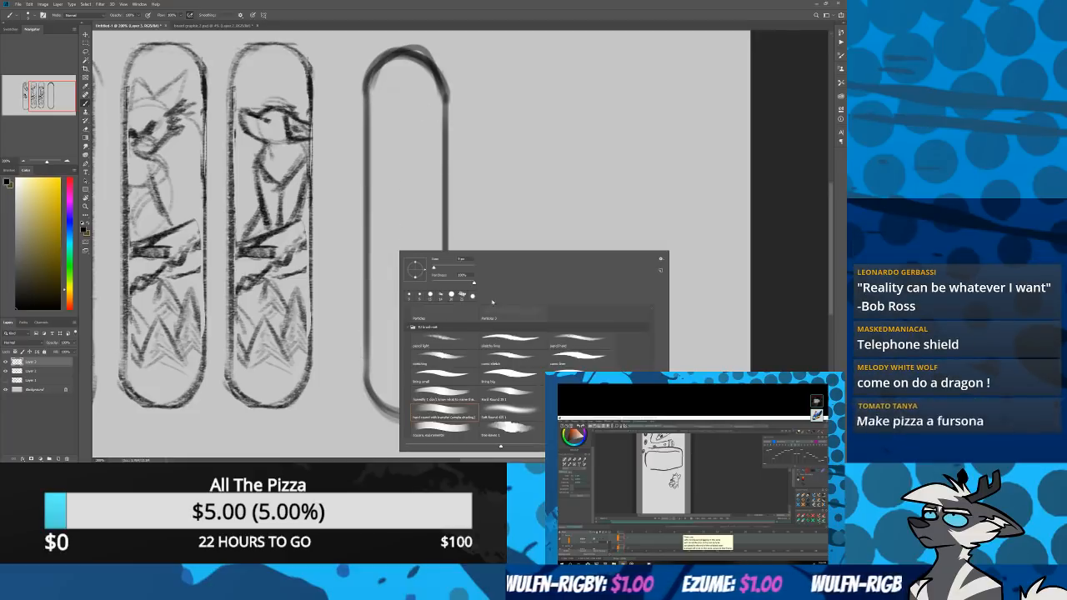
pyautogui.click(443, 356)
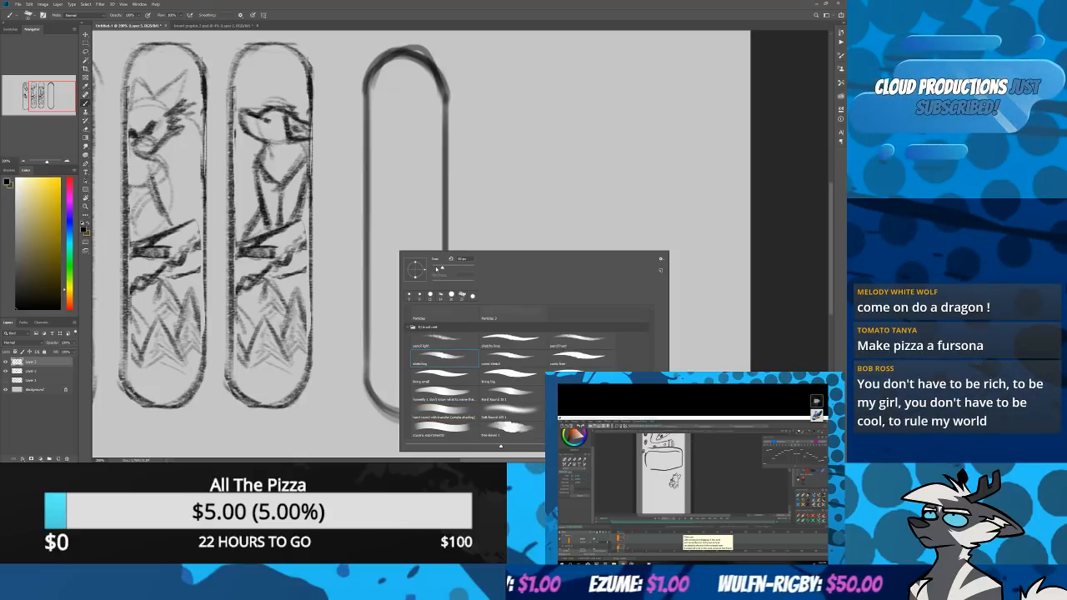
pyautogui.click(389, 213)
pyautogui.moveTo(389, 212)
pyautogui.mouseDown()
pyautogui.moveTo(396, 279)
pyautogui.moveTo(382, 317)
pyautogui.mouseUp()
pyautogui.hotkey('ctrl', 'z')
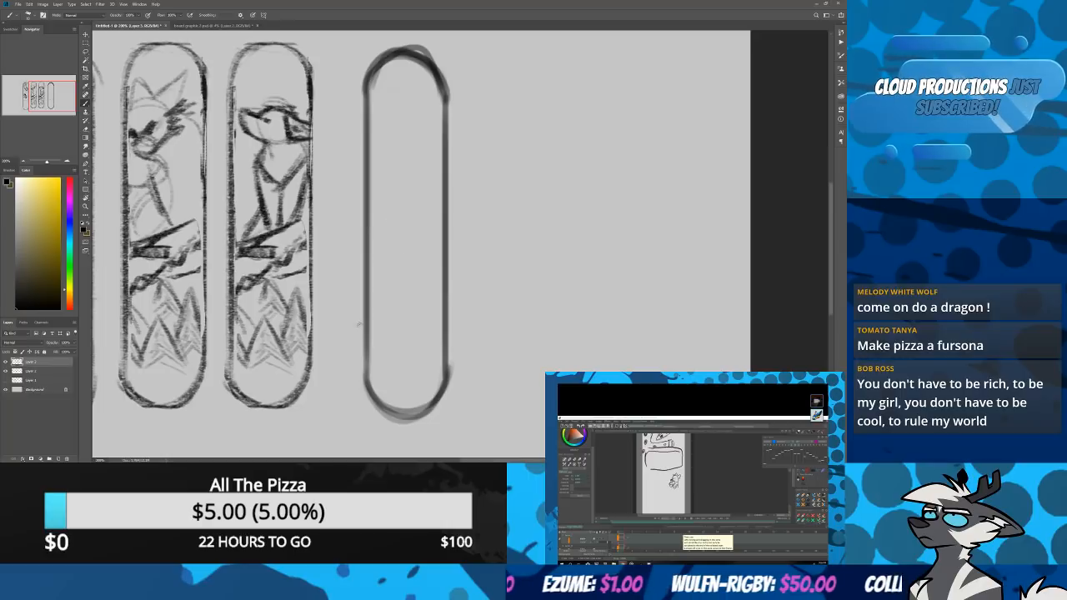
pyautogui.rightClick(392, 255)
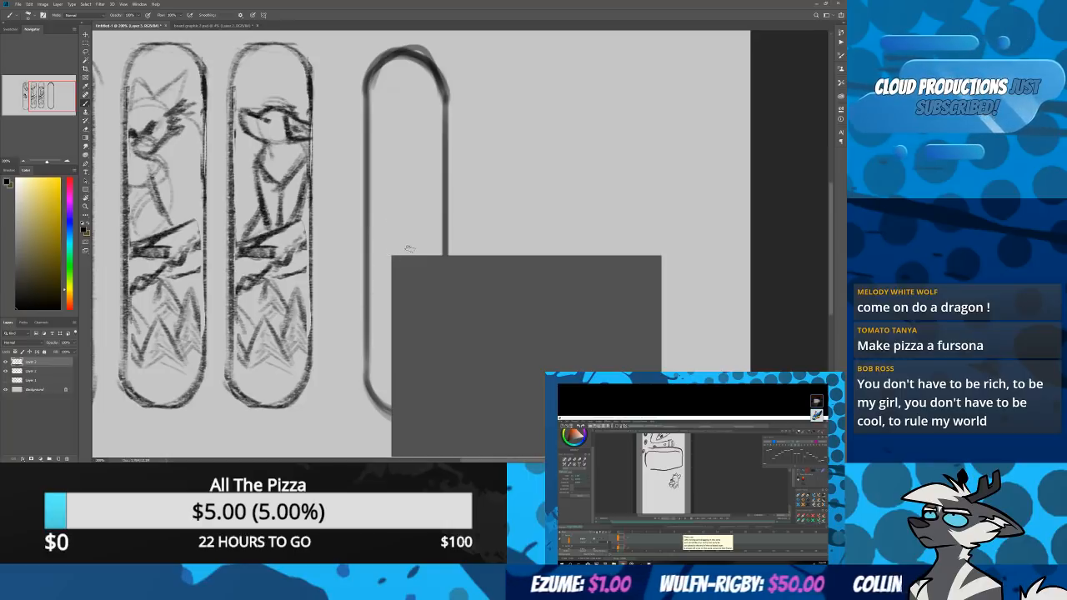
pyautogui.click(356, 352)
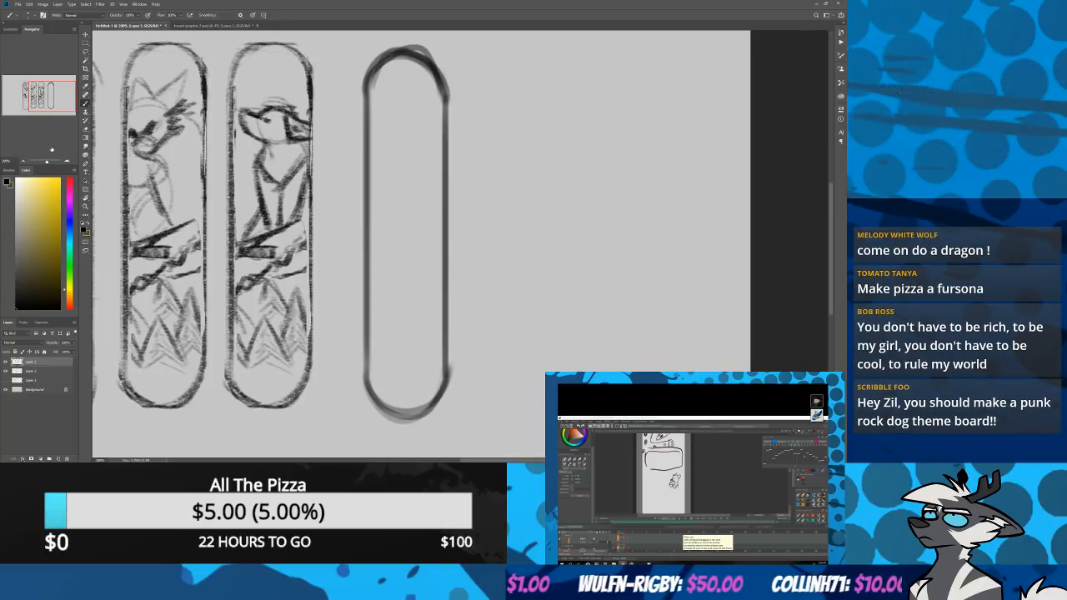
# Sketch a round animal head with a tapered muzzle and dark slanted eyes near the top of the empty board
pyautogui.click(67, 161)
pyautogui.moveTo(357, 200); pyautogui.dragTo(341, 306)
pyautogui.hotkey('ctrl', 'z')
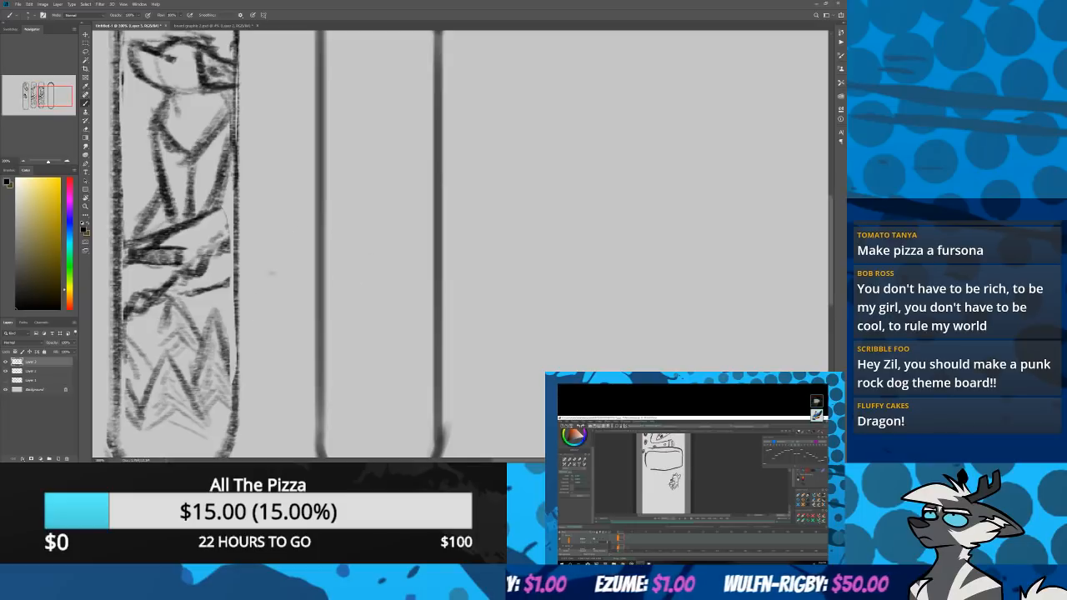
pyautogui.moveTo(272, 207); pyautogui.dragTo(306, 307)
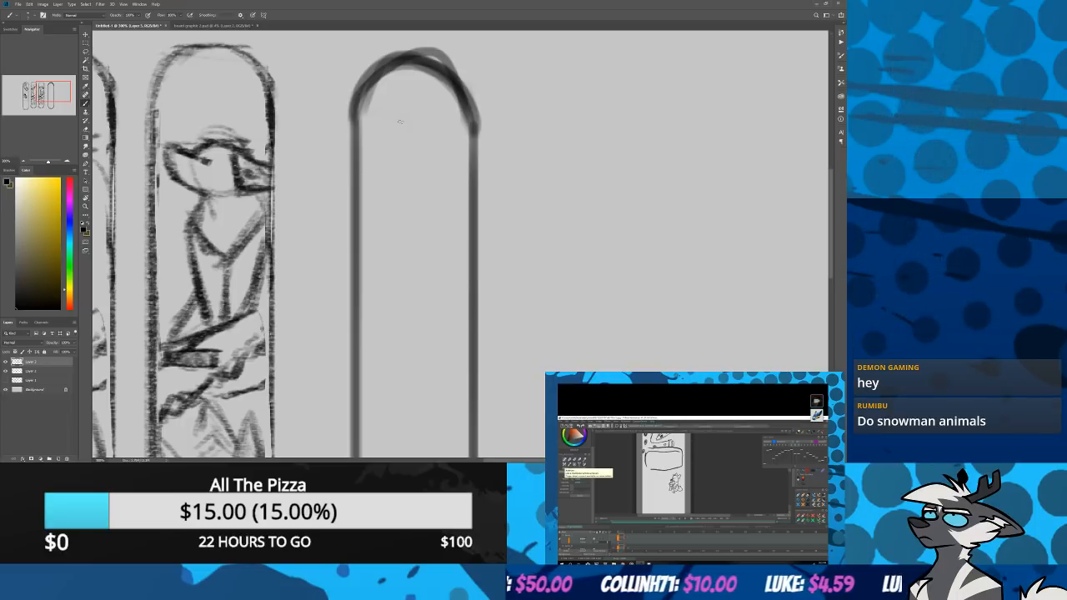
pyautogui.moveTo(392, 125); pyautogui.dragTo(410, 168)
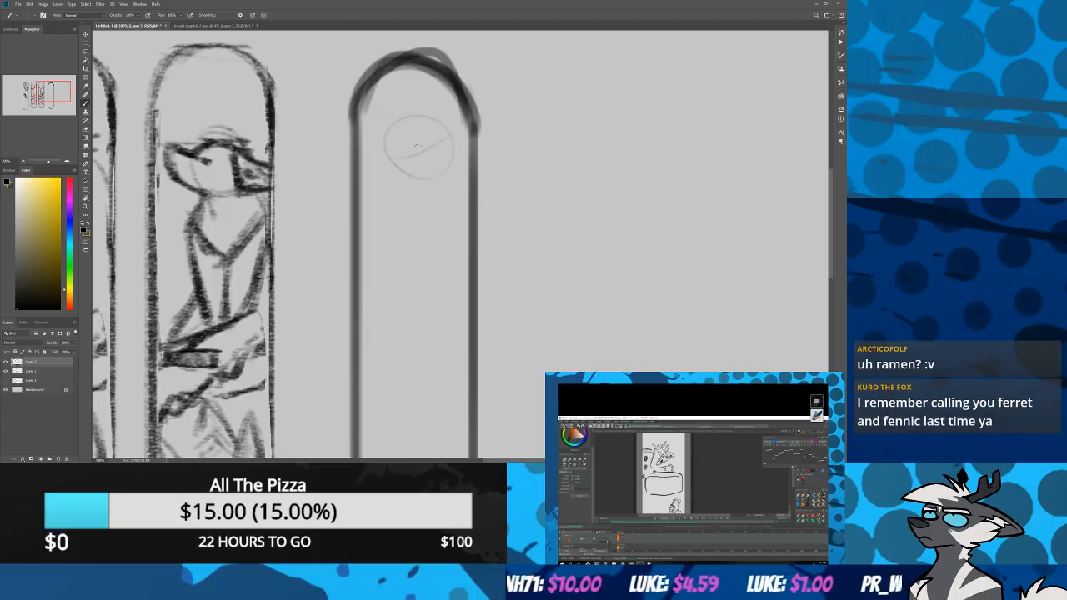
pyautogui.hotkey('ctrl', 'z')
pyautogui.moveTo(392, 150)
pyautogui.mouseDown()
pyautogui.moveTo(452, 149)
pyautogui.moveTo(417, 177)
pyautogui.moveTo(419, 200)
pyautogui.moveTo(403, 200)
pyautogui.mouseUp()
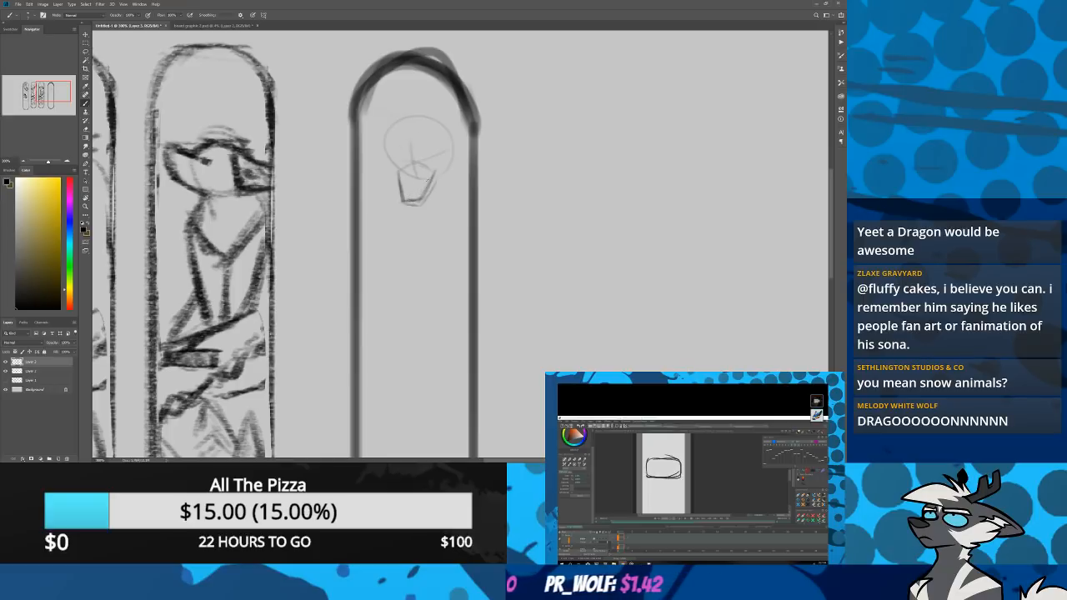
pyautogui.moveTo(424, 157)
pyautogui.mouseDown()
pyautogui.moveTo(440, 147)
pyautogui.moveTo(406, 164)
pyautogui.mouseUp()
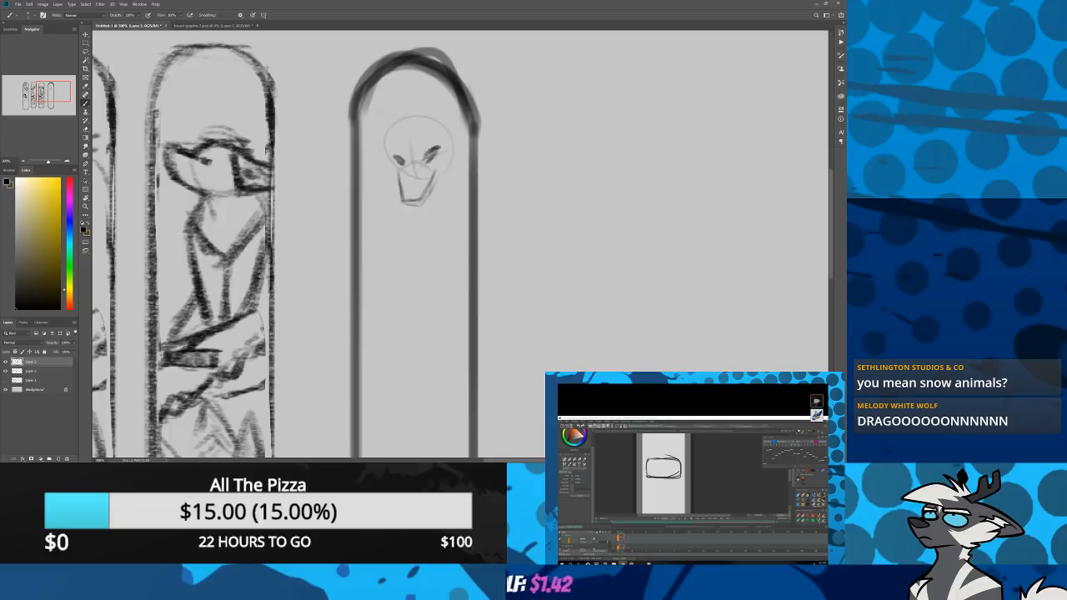
# Draw angular shoulders and two short drooping forearms below the muzzle, undoing the strokes that miss
pyautogui.moveTo(400, 217)
pyautogui.mouseDown()
pyautogui.moveTo(413, 247)
pyautogui.moveTo(441, 223)
pyautogui.moveTo(430, 199)
pyautogui.moveTo(443, 231)
pyautogui.mouseUp()
pyautogui.hotkey('ctrl', 'z')
pyautogui.hotkey('ctrl', 'z')
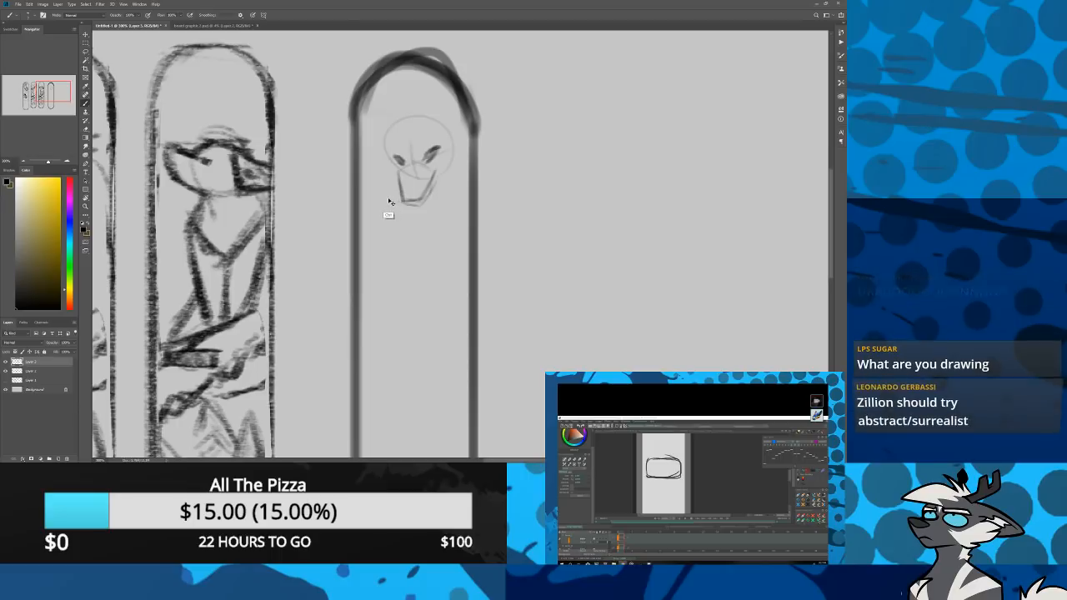
pyautogui.moveTo(397, 184)
pyautogui.mouseDown()
pyautogui.moveTo(384, 206)
pyautogui.moveTo(402, 231)
pyautogui.mouseUp()
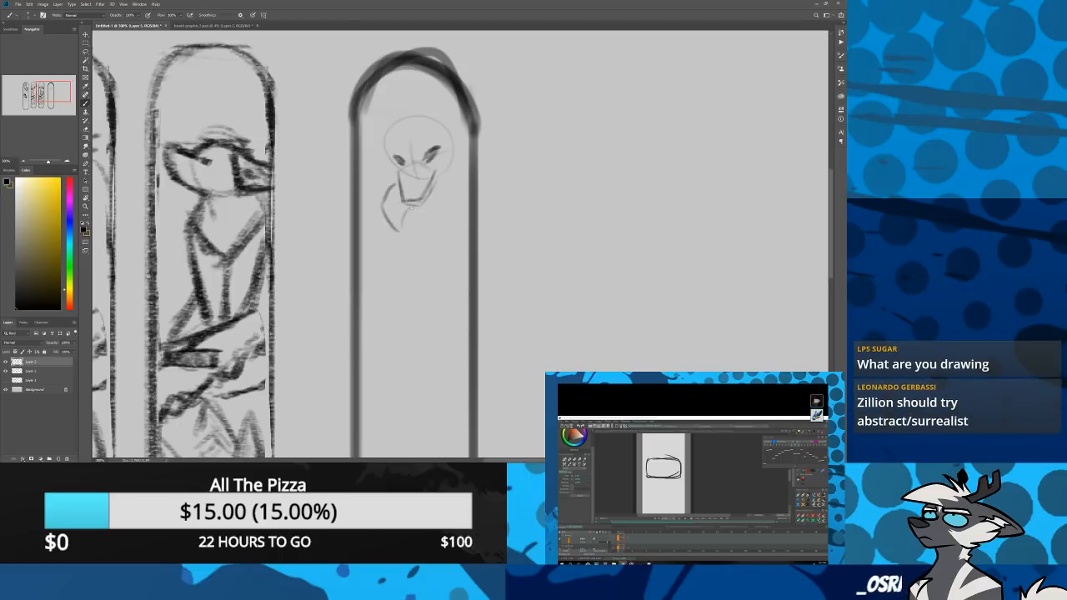
pyautogui.moveTo(380, 190); pyautogui.dragTo(402, 233)
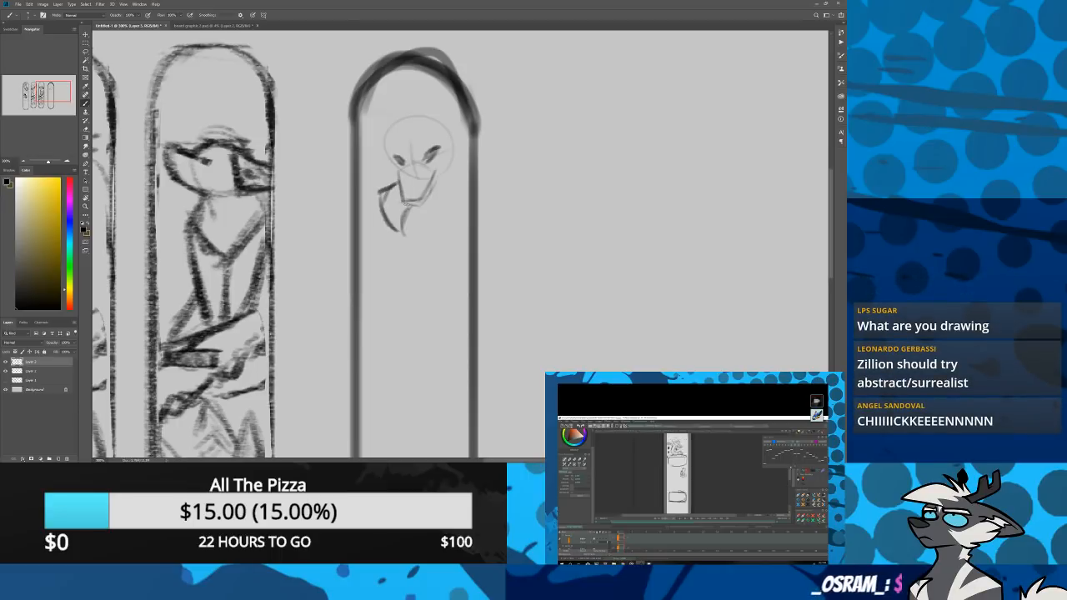
pyautogui.moveTo(434, 186)
pyautogui.mouseDown()
pyautogui.moveTo(443, 239)
pyautogui.moveTo(439, 228)
pyautogui.moveTo(409, 228)
pyautogui.mouseUp()
pyautogui.hotkey('ctrl', 'z')
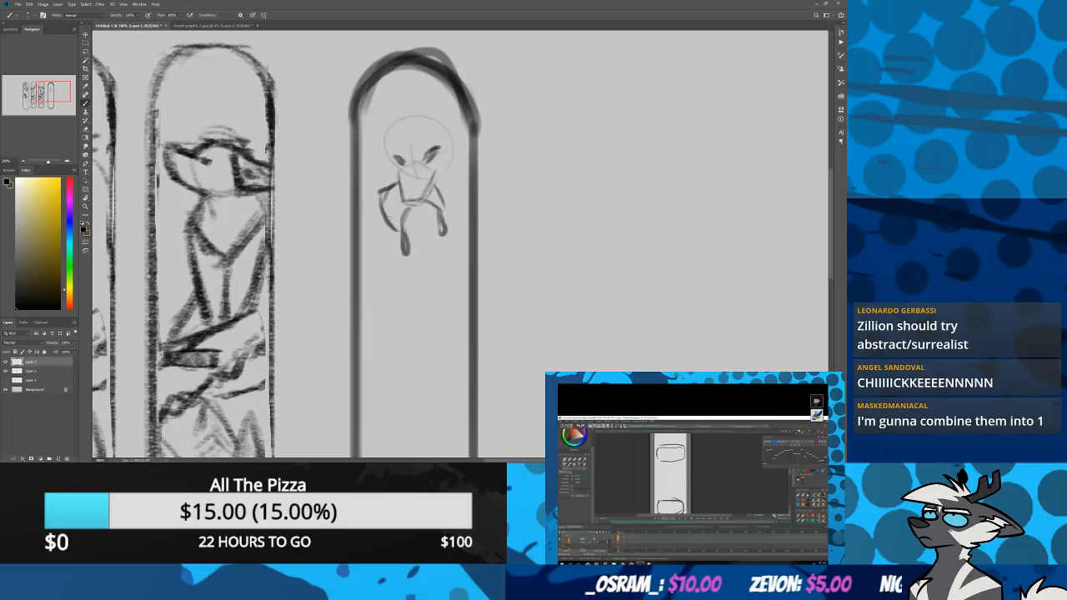
pyautogui.moveTo(389, 217); pyautogui.dragTo(398, 232)
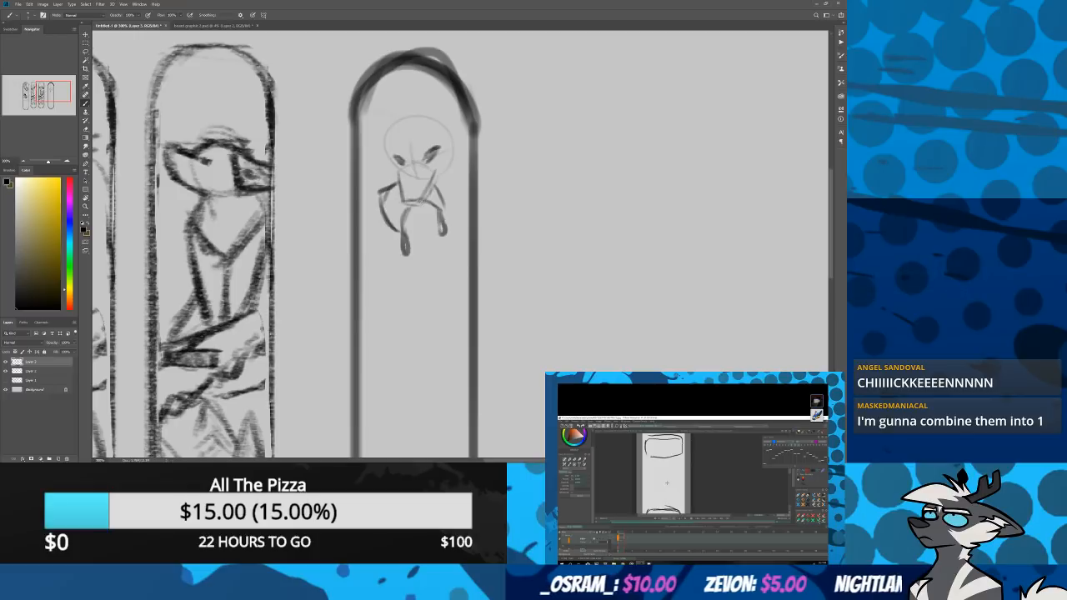
# Add two tall pointed ears to the head and darken their outlines
pyautogui.moveTo(436, 122)
pyautogui.mouseDown()
pyautogui.moveTo(456, 99)
pyautogui.moveTo(460, 145)
pyautogui.mouseUp()
pyautogui.moveTo(385, 138); pyautogui.dragTo(390, 95)
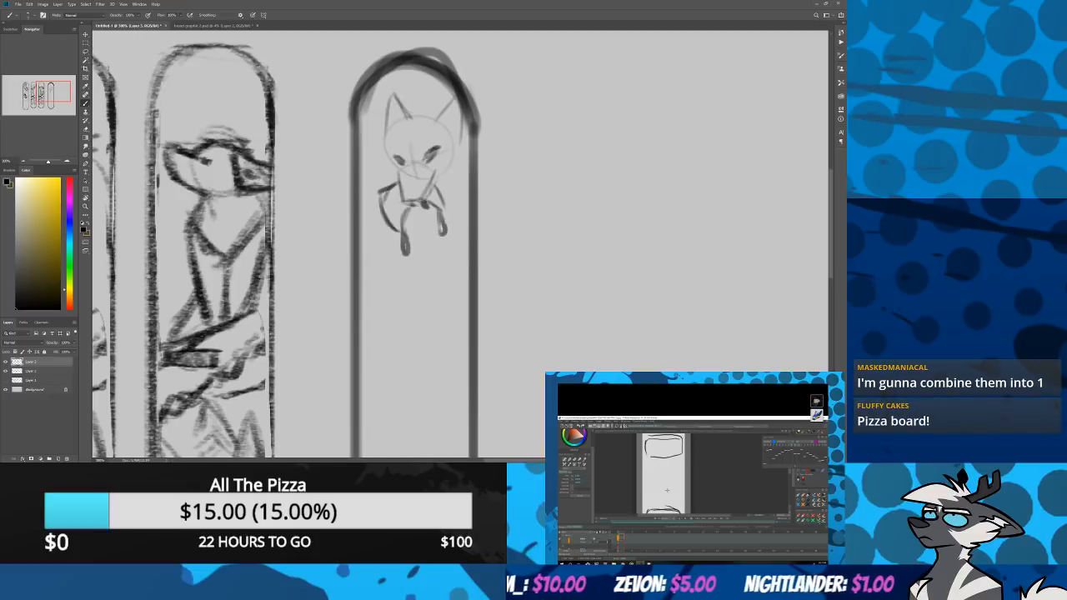
pyautogui.moveTo(387, 145)
pyautogui.mouseDown()
pyautogui.moveTo(388, 80)
pyautogui.moveTo(414, 124)
pyautogui.moveTo(460, 144)
pyautogui.mouseUp()
pyautogui.moveTo(410, 115); pyautogui.dragTo(390, 82)
pyautogui.moveTo(389, 82); pyautogui.dragTo(384, 127)
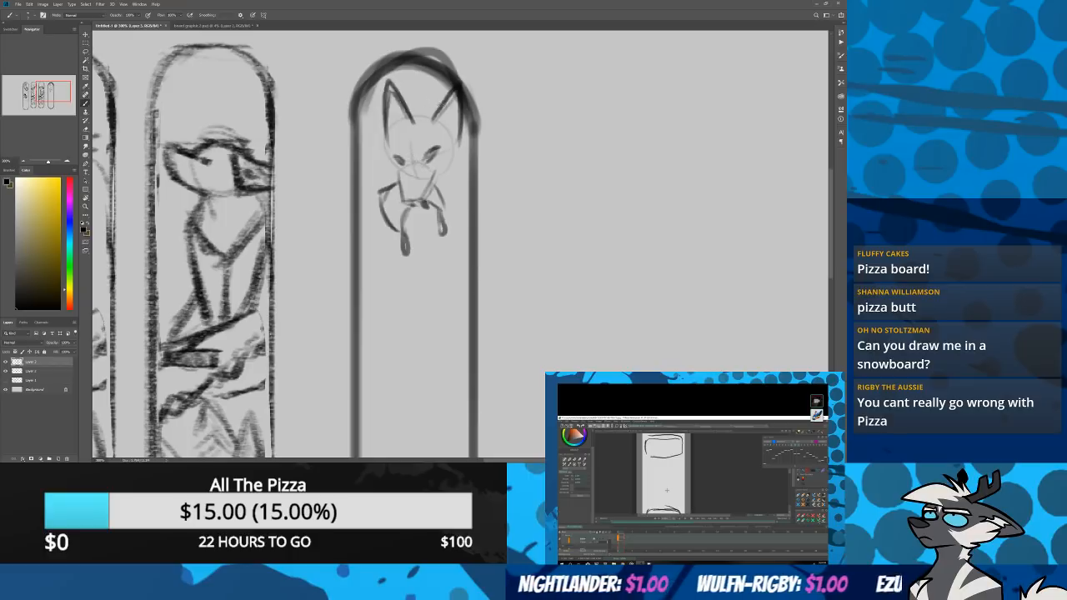
# Detail the head with an inner-ear mark, a small forehead tuft, angular cheeks and a nose
pyautogui.moveTo(427, 117); pyautogui.dragTo(454, 87)
pyautogui.moveTo(431, 129)
pyautogui.mouseDown()
pyautogui.moveTo(448, 130)
pyautogui.moveTo(412, 126)
pyautogui.mouseUp()
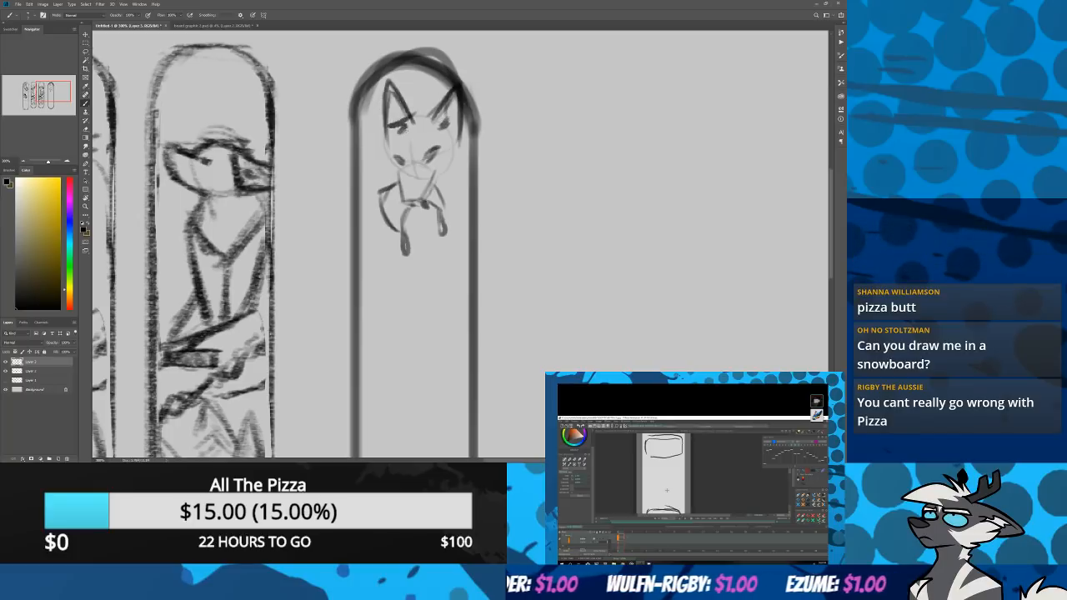
pyautogui.hotkey('ctrl', 'z')
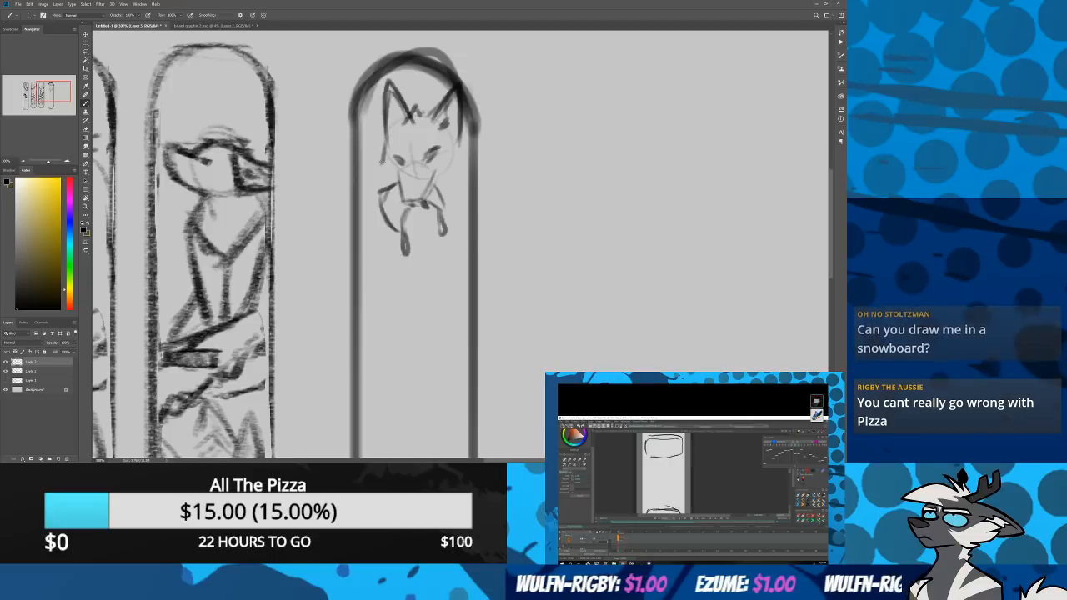
pyautogui.moveTo(462, 155); pyautogui.dragTo(405, 197)
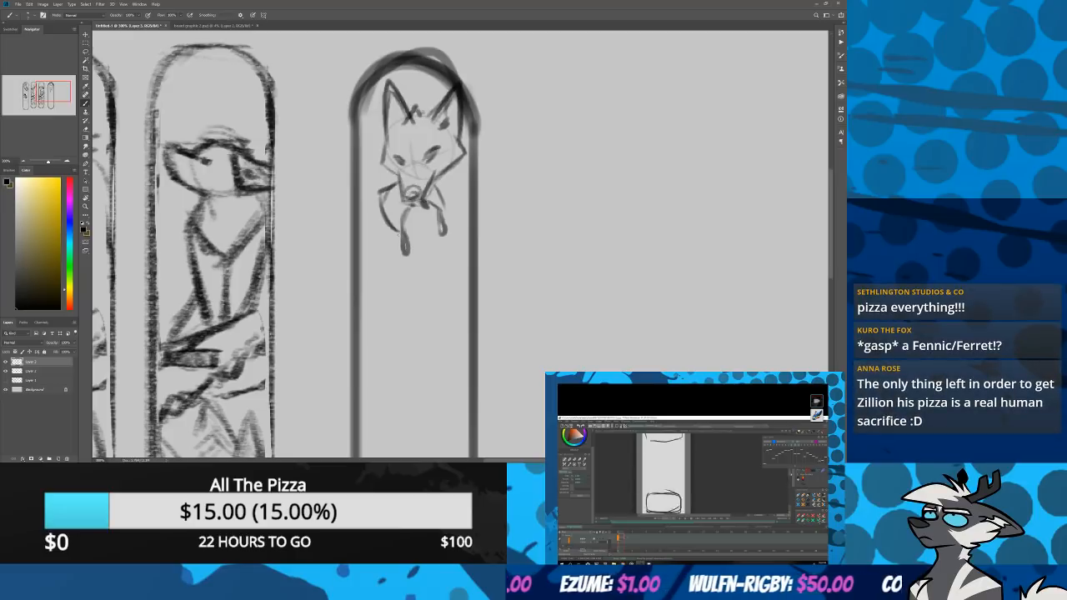
# Sketch a rounded fist below the chin, an arm reaching the board's edge, a shoulder line and a thin lower limb ending in a paw
pyautogui.moveTo(439, 244); pyautogui.dragTo(420, 271)
pyautogui.hotkey('ctrl', 'z')
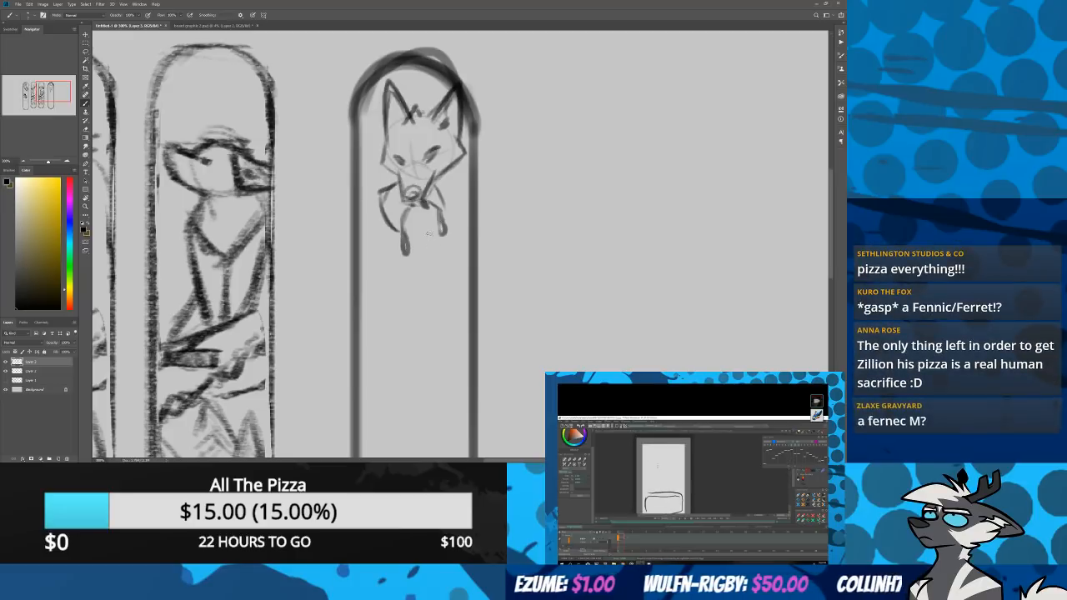
pyautogui.moveTo(430, 220)
pyautogui.mouseDown()
pyautogui.moveTo(416, 242)
pyautogui.moveTo(435, 250)
pyautogui.mouseUp()
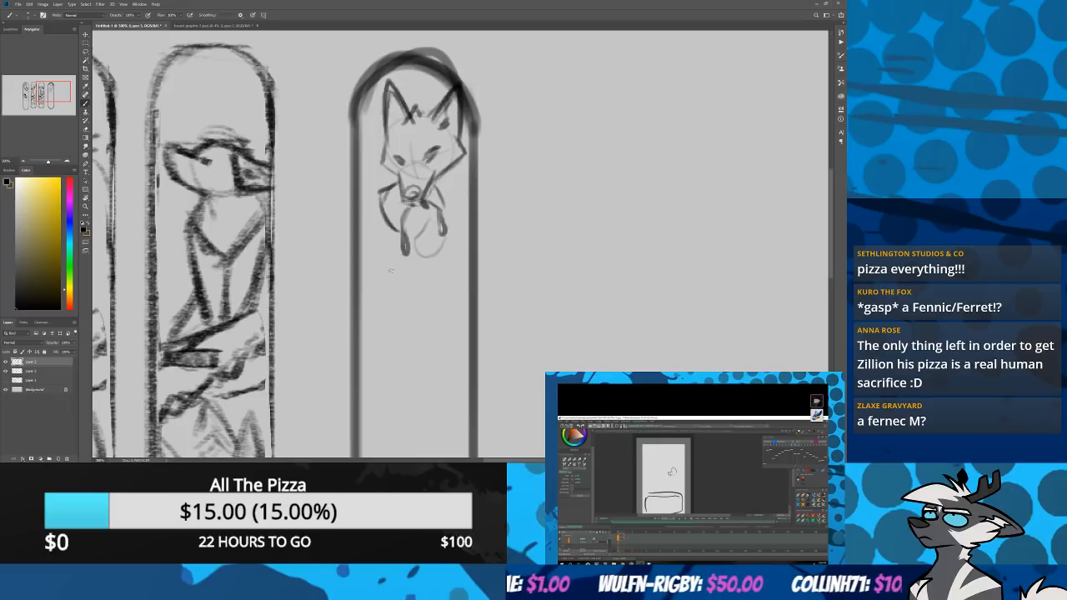
pyautogui.moveTo(389, 283)
pyautogui.mouseDown()
pyautogui.moveTo(375, 330)
pyautogui.moveTo(394, 355)
pyautogui.moveTo(386, 294)
pyautogui.moveTo(374, 333)
pyautogui.moveTo(401, 349)
pyautogui.mouseUp()
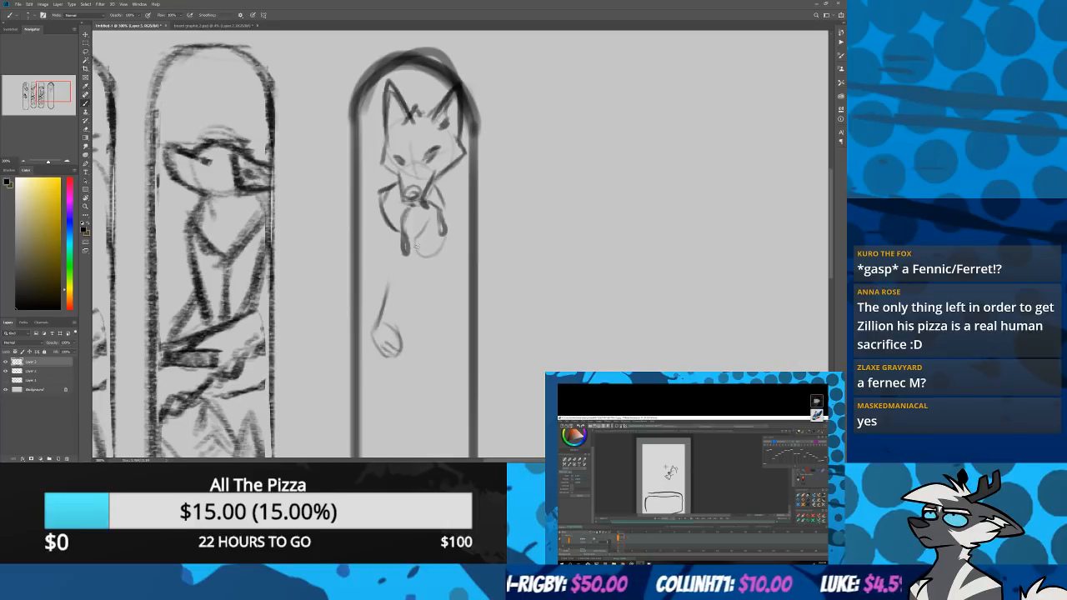
pyautogui.moveTo(432, 242); pyautogui.dragTo(468, 275)
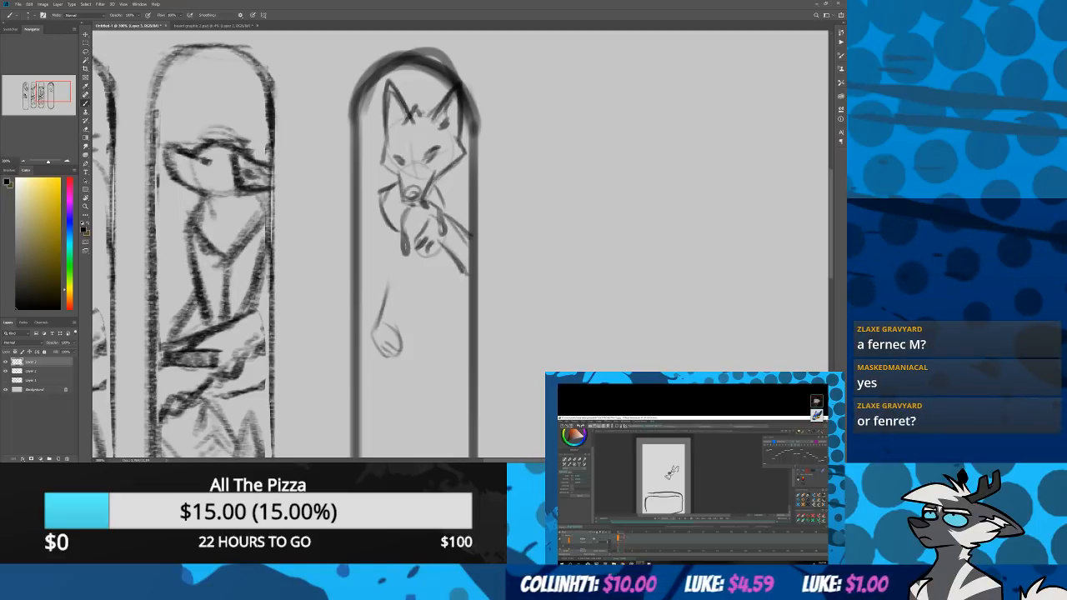
pyautogui.moveTo(458, 164); pyautogui.dragTo(449, 216)
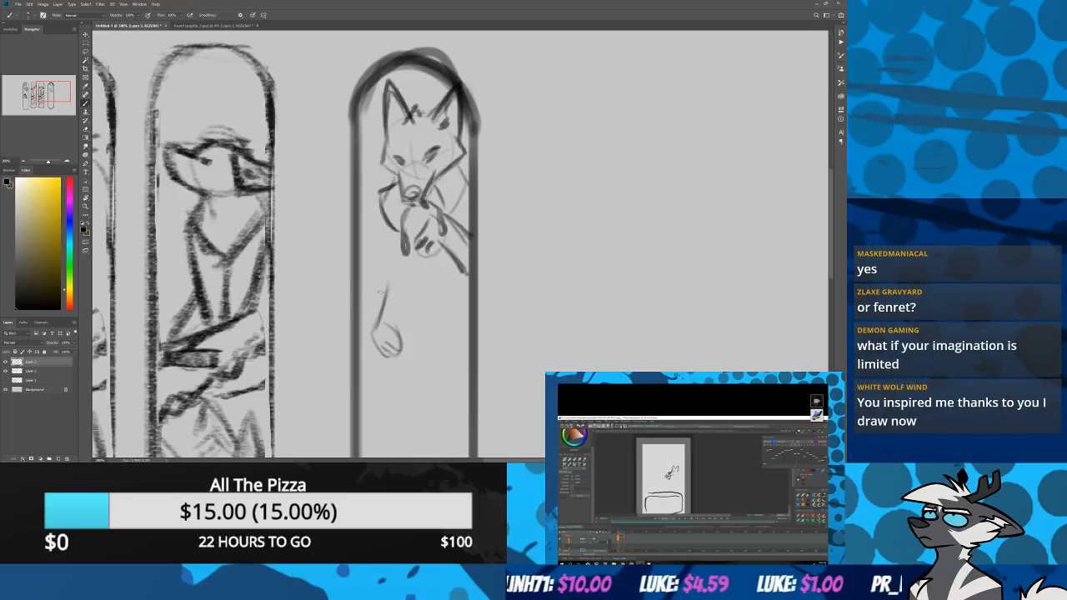
# Lightly sketch a sweeping tail below the character and slanted curved ground lines across the lower board
pyautogui.scroll(-3, 343, 232)
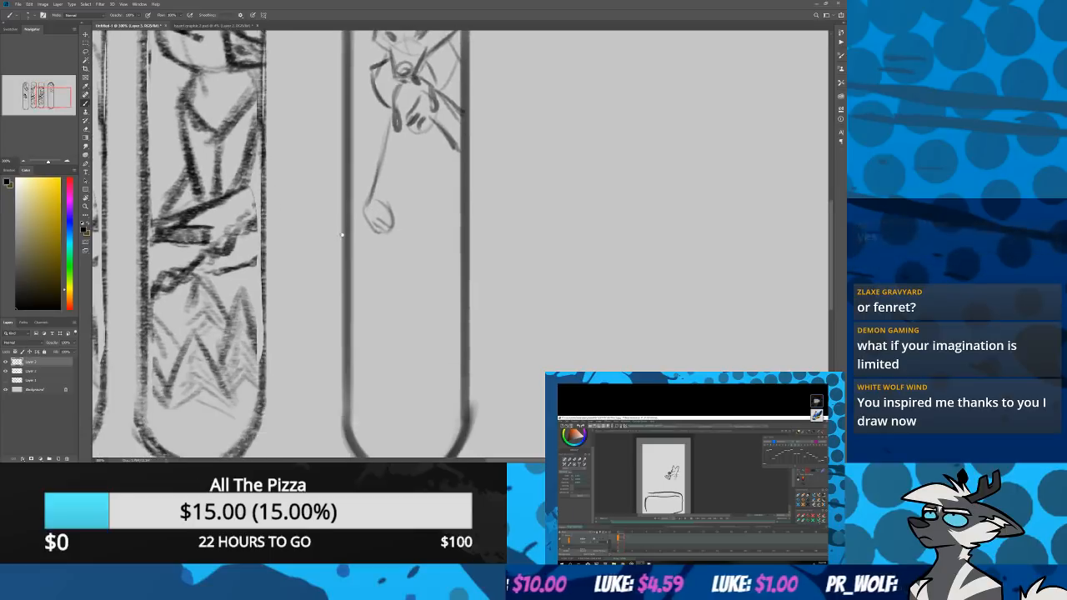
pyautogui.moveTo(406, 182); pyautogui.dragTo(453, 246)
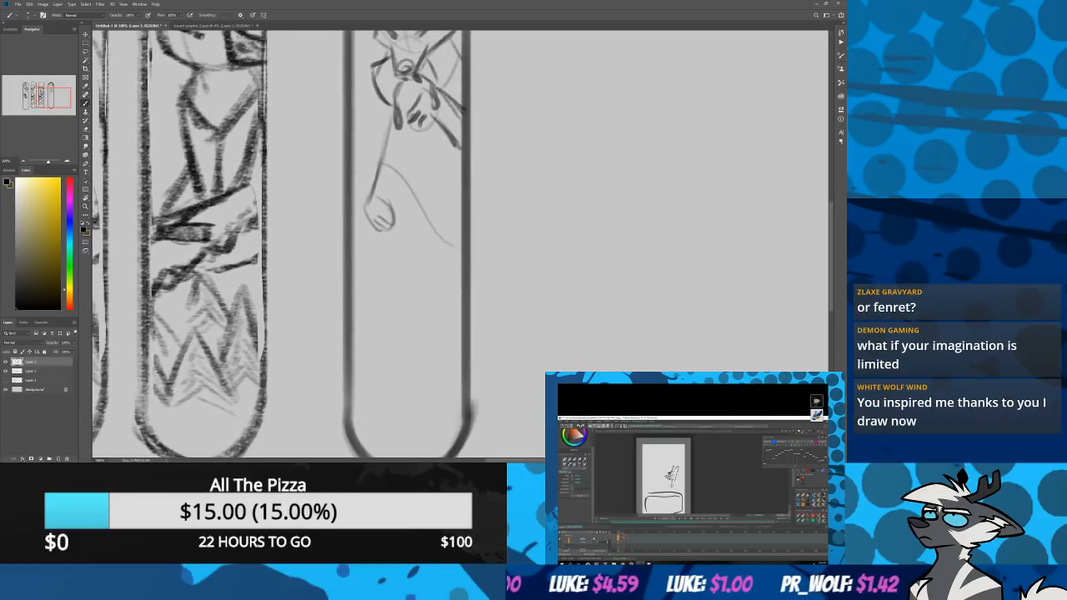
pyautogui.moveTo(406, 194); pyautogui.dragTo(405, 273)
pyautogui.moveTo(383, 169)
pyautogui.mouseDown()
pyautogui.moveTo(384, 239)
pyautogui.moveTo(384, 180)
pyautogui.moveTo(387, 243)
pyautogui.moveTo(445, 300)
pyautogui.mouseUp()
pyautogui.moveTo(358, 265); pyautogui.dragTo(459, 305)
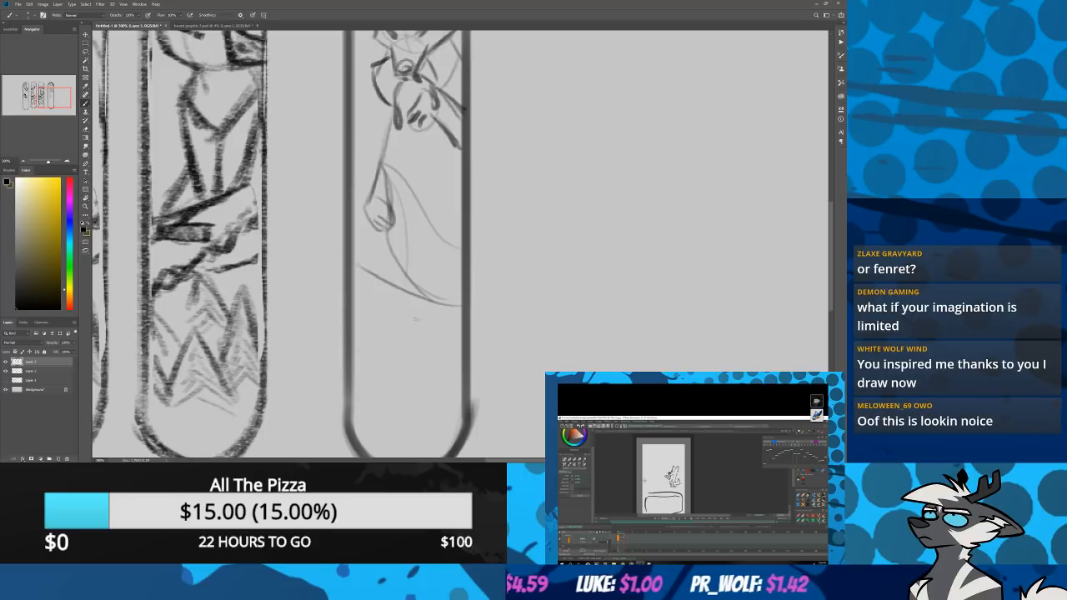
pyautogui.moveTo(368, 326)
pyautogui.mouseDown()
pyautogui.moveTo(451, 359)
pyautogui.moveTo(415, 354)
pyautogui.mouseUp()
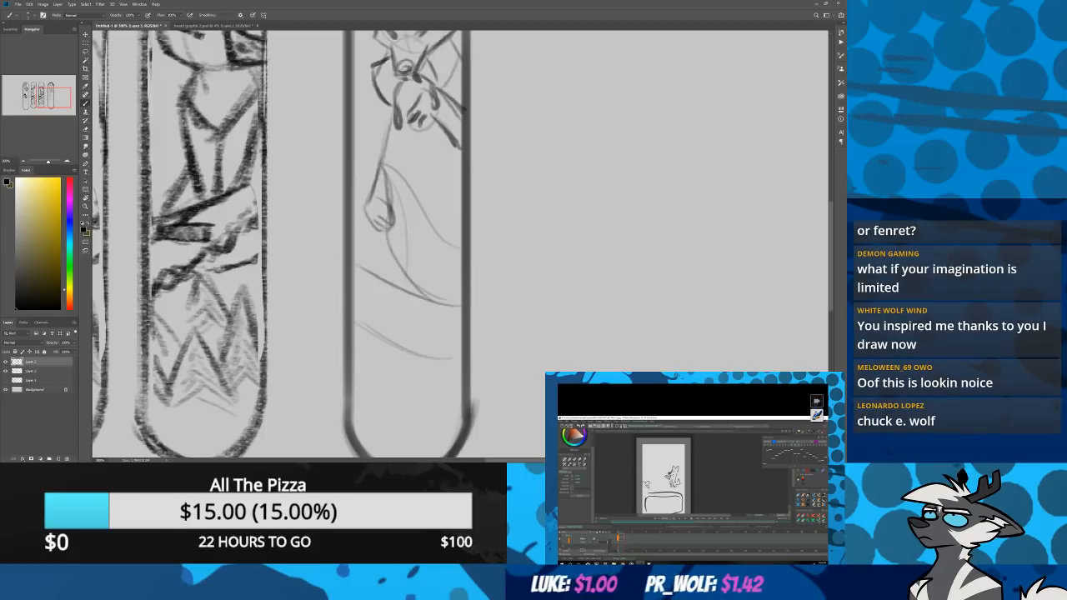
# Add a second curved lobe beside the tail and darken the main tail contours
pyautogui.moveTo(415, 164); pyautogui.dragTo(452, 234)
pyautogui.moveTo(423, 182); pyautogui.dragTo(419, 203)
pyautogui.moveTo(408, 162); pyautogui.dragTo(423, 195)
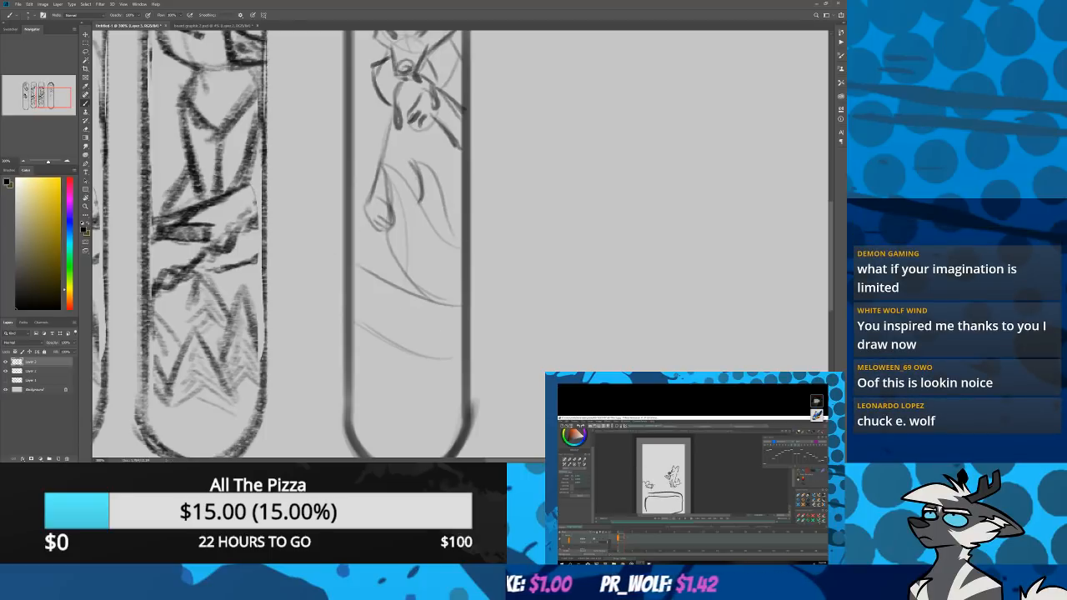
pyautogui.moveTo(416, 160); pyautogui.dragTo(451, 221)
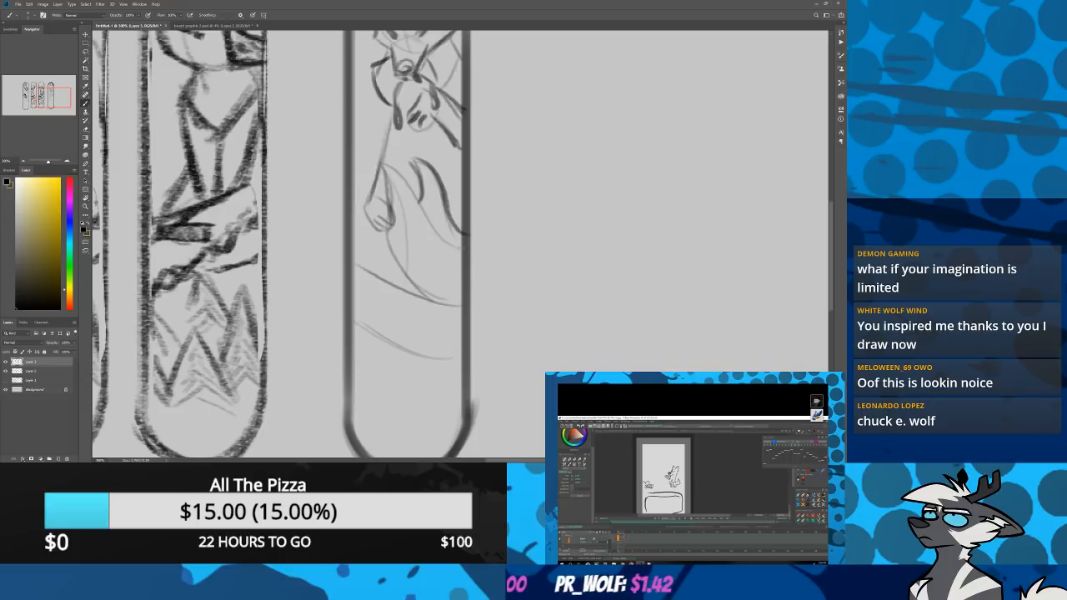
pyautogui.moveTo(427, 298)
pyautogui.mouseDown()
pyautogui.moveTo(385, 232)
pyautogui.moveTo(386, 242)
pyautogui.mouseUp()
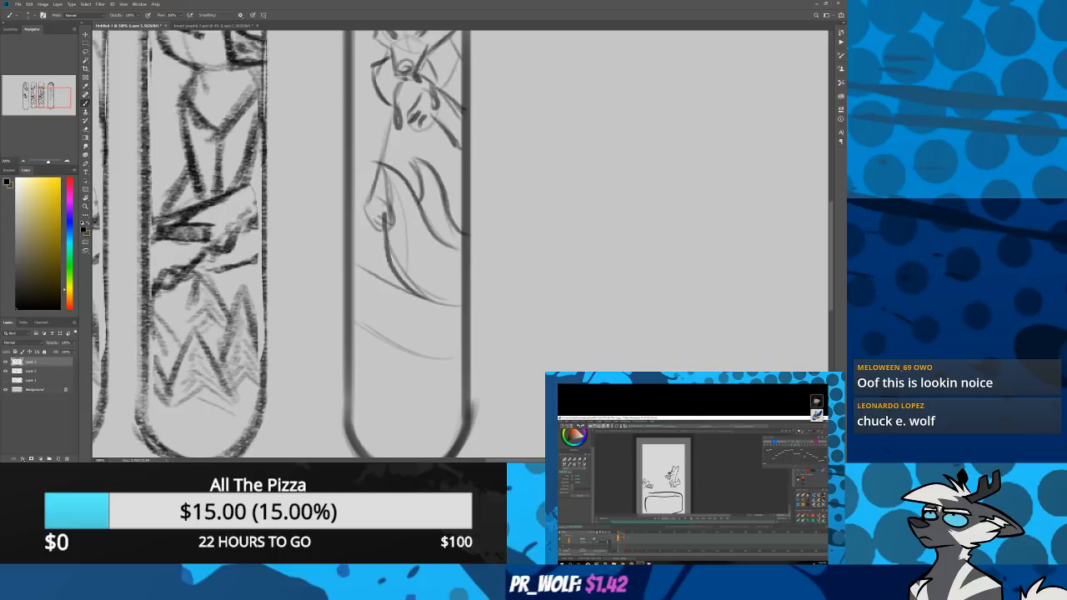
pyautogui.moveTo(388, 162); pyautogui.dragTo(376, 213)
# Draw a pointed curved shape along the board's left edge and darken the character's fist and shoulder line
pyautogui.moveTo(376, 107)
pyautogui.mouseDown()
pyautogui.moveTo(357, 157)
pyautogui.moveTo(411, 175)
pyautogui.moveTo(409, 143)
pyautogui.moveTo(345, 119)
pyautogui.moveTo(363, 293)
pyautogui.mouseUp()
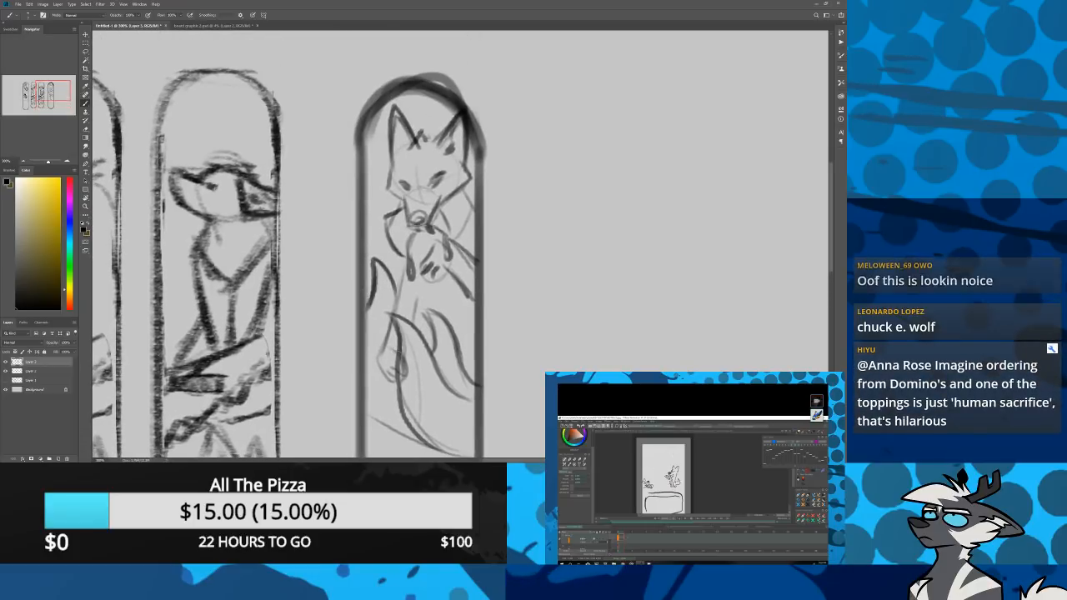
pyautogui.moveTo(419, 267)
pyautogui.mouseDown()
pyautogui.moveTo(448, 280)
pyautogui.moveTo(430, 284)
pyautogui.moveTo(447, 278)
pyautogui.moveTo(429, 242)
pyautogui.moveTo(477, 262)
pyautogui.mouseUp()
pyautogui.moveTo(473, 208); pyautogui.dragTo(460, 240)
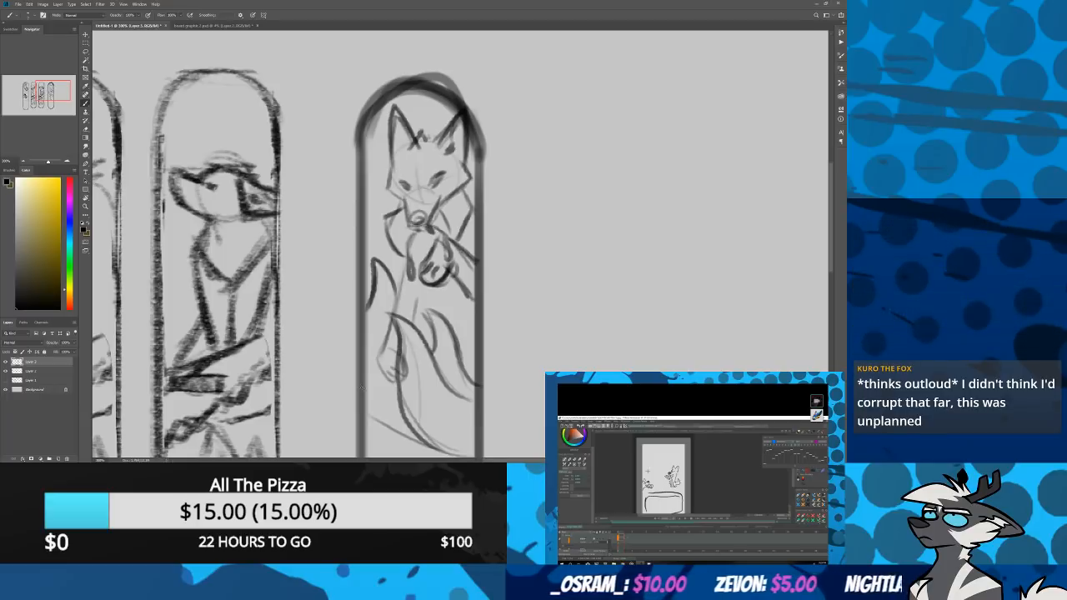
# Lasso and erase the lower paw, redraw the limb longer with a triangular foot, and darken the leg and torso lines
pyautogui.press('l')
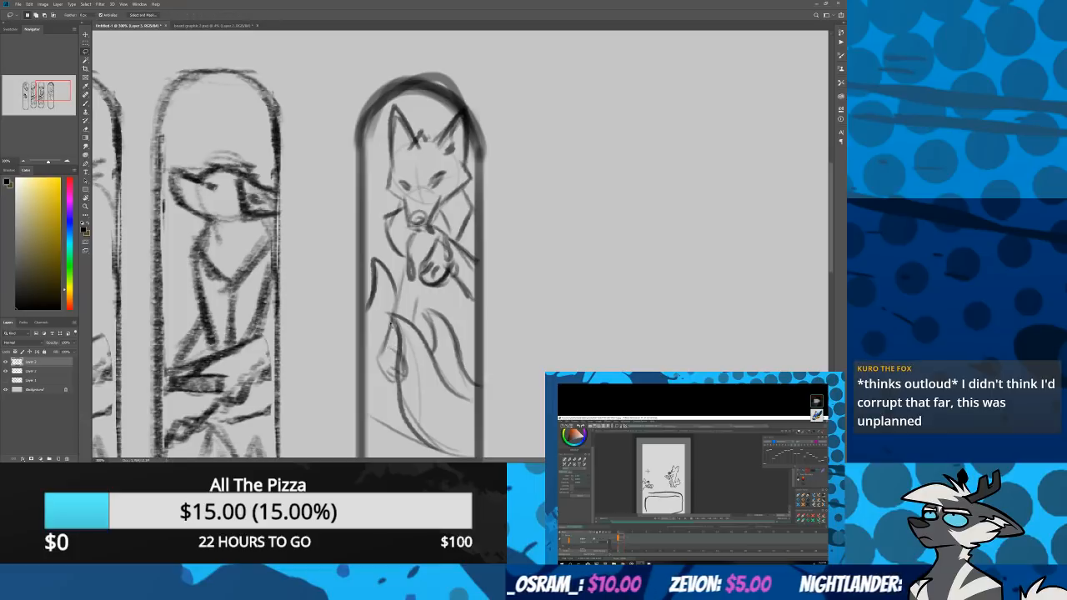
pyautogui.moveTo(376, 336); pyautogui.dragTo(371, 336)
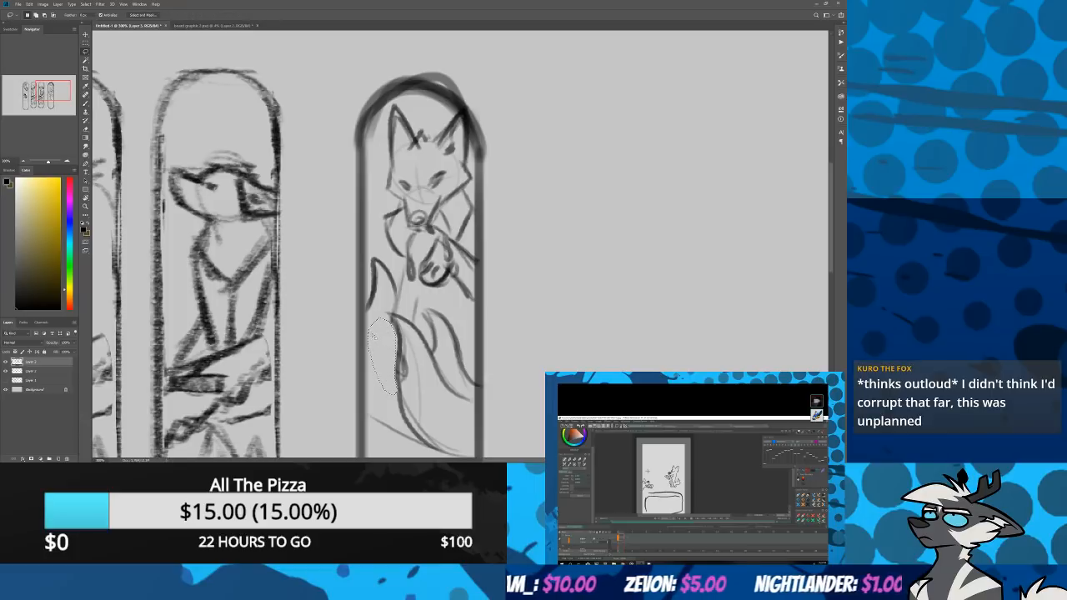
pyautogui.press('b')
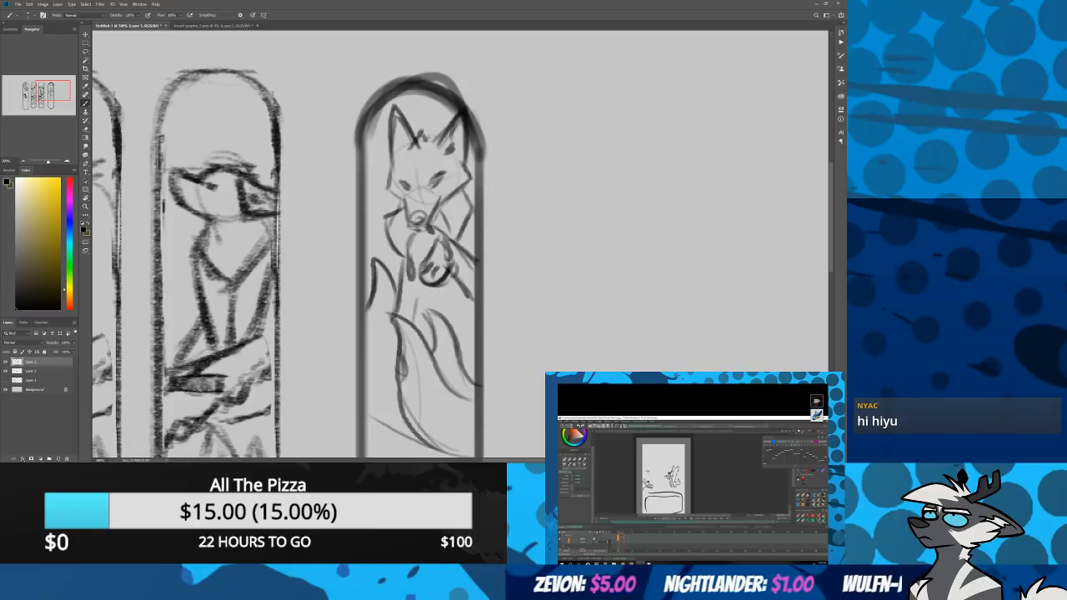
pyautogui.moveTo(405, 269)
pyautogui.mouseDown()
pyautogui.moveTo(377, 396)
pyautogui.moveTo(365, 406)
pyautogui.moveTo(385, 412)
pyautogui.mouseUp()
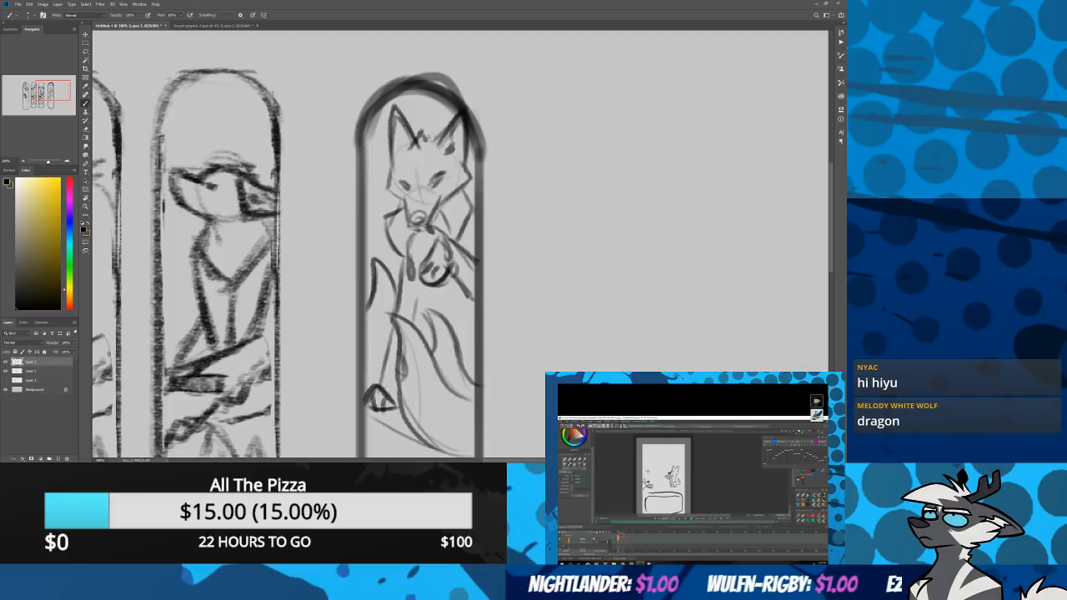
pyautogui.moveTo(392, 333); pyautogui.dragTo(376, 389)
pyautogui.moveTo(394, 321); pyautogui.dragTo(384, 351)
pyautogui.moveTo(401, 258)
pyautogui.mouseDown()
pyautogui.moveTo(396, 310)
pyautogui.moveTo(398, 299)
pyautogui.moveTo(415, 325)
pyautogui.mouseUp()
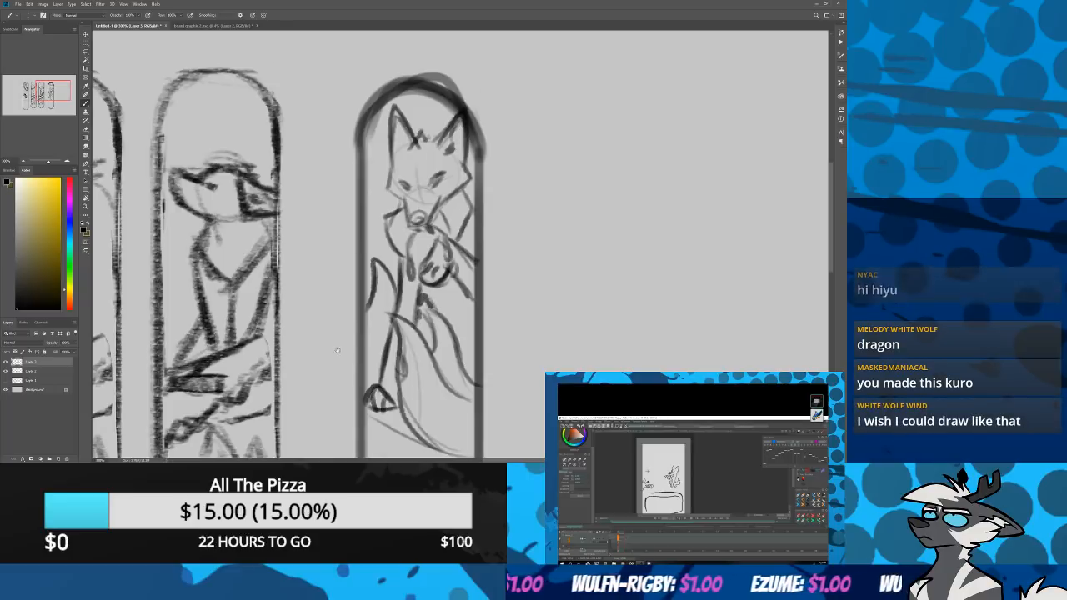
# Draw bold curved, leaf-shaped bands across the lower part of the board beneath the tail
pyautogui.moveTo(340, 362); pyautogui.dragTo(323, 153)
pyautogui.moveTo(452, 289)
pyautogui.mouseDown()
pyautogui.moveTo(359, 318)
pyautogui.moveTo(455, 336)
pyautogui.moveTo(360, 318)
pyautogui.moveTo(421, 277)
pyautogui.moveTo(458, 290)
pyautogui.mouseUp()
pyautogui.moveTo(382, 286); pyautogui.dragTo(345, 242)
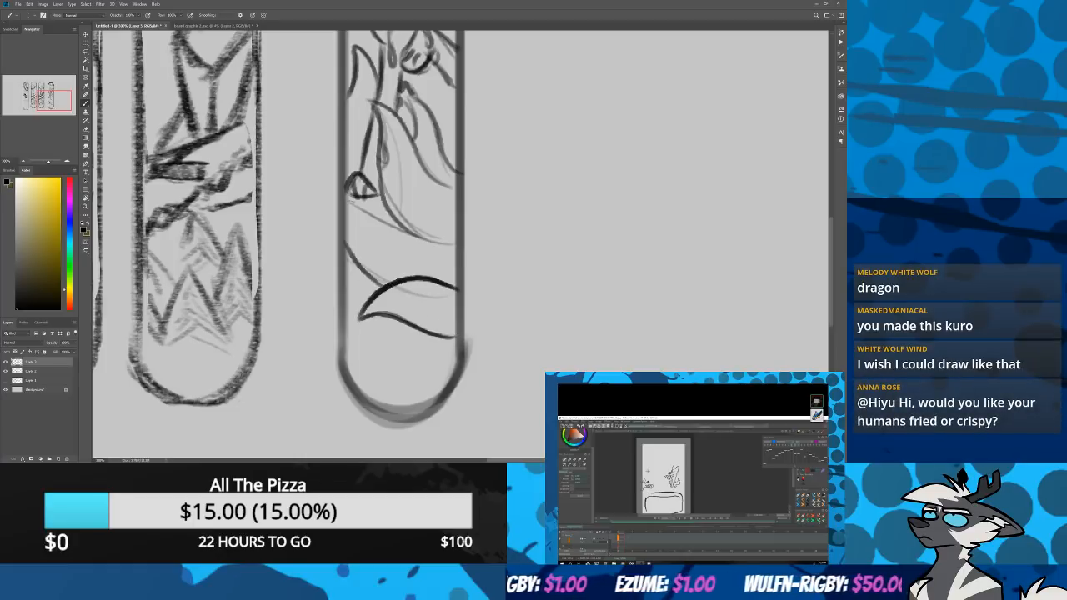
# Darken the tail's lower edge beneath the paw and add a small curved leaf shape beside the bold band at the board's left edge
pyautogui.moveTo(350, 205); pyautogui.dragTo(434, 243)
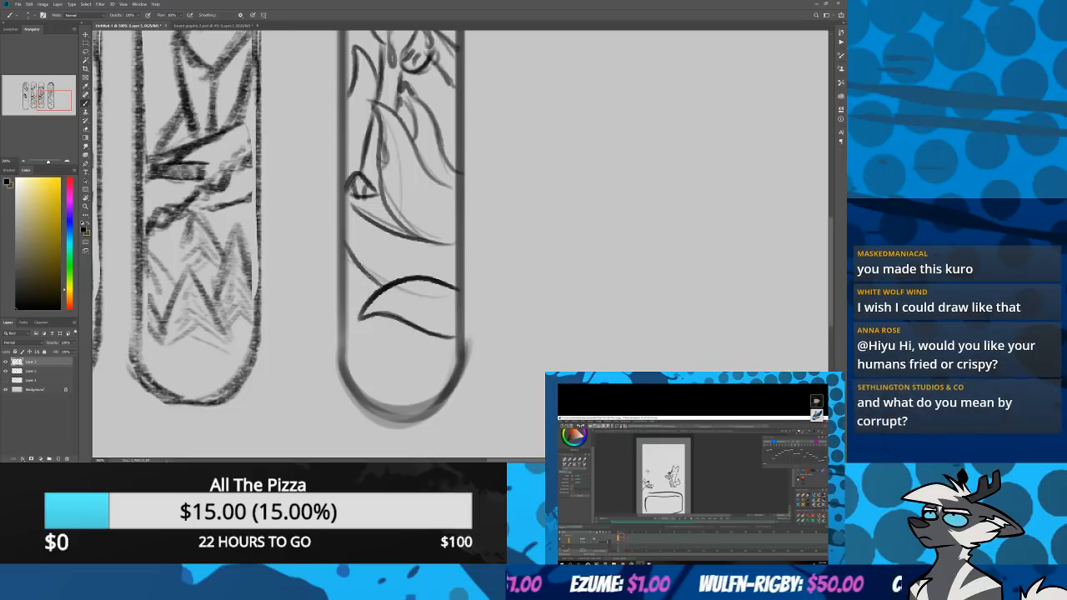
pyautogui.moveTo(366, 276)
pyautogui.mouseDown()
pyautogui.moveTo(345, 307)
pyautogui.moveTo(367, 301)
pyautogui.mouseUp()
pyautogui.moveTo(367, 159); pyautogui.dragTo(365, 385)
pyautogui.moveTo(365, 232); pyautogui.dragTo(386, 271)
pyautogui.moveTo(378, 197); pyautogui.dragTo(389, 203)
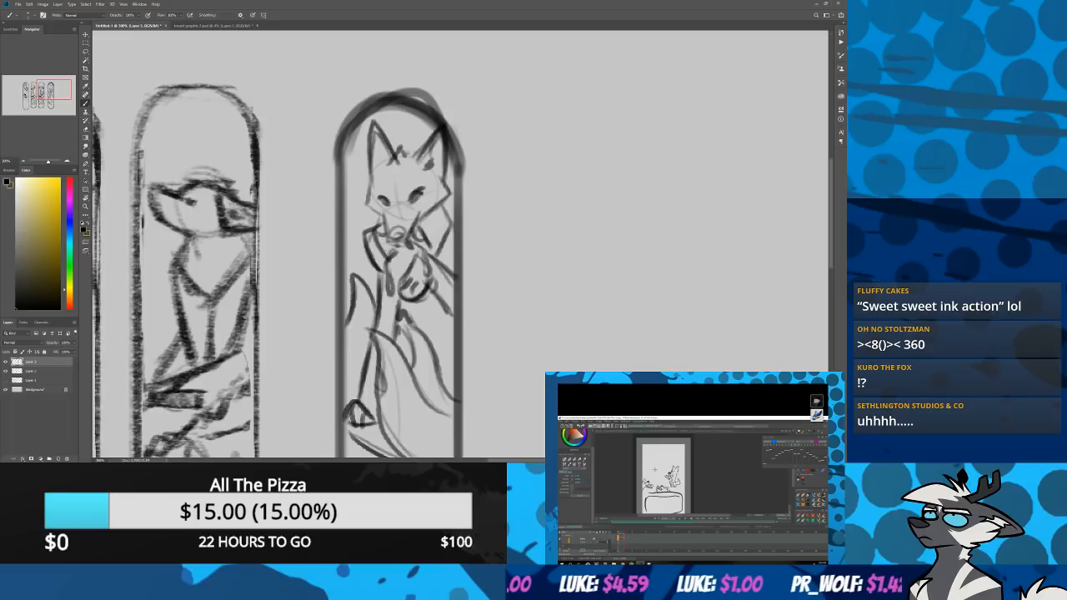
# Sketch a light zigzag row of jagged peaks across the bottom of the board, beneath the leaf-shaped bands
pyautogui.moveTo(46, 94); pyautogui.dragTo(46, 106)
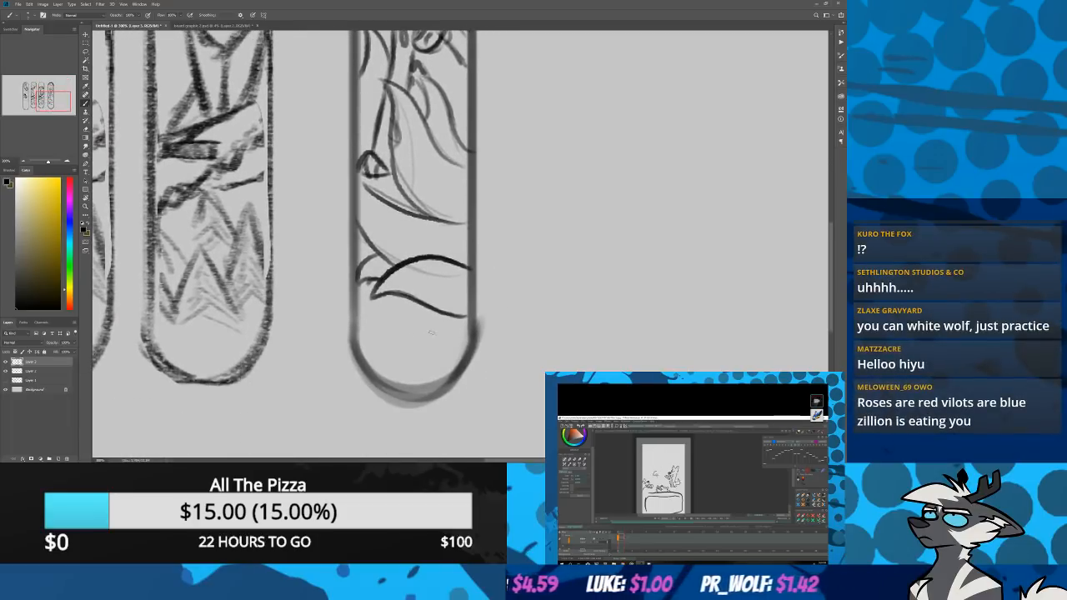
pyautogui.moveTo(426, 342); pyautogui.dragTo(441, 330)
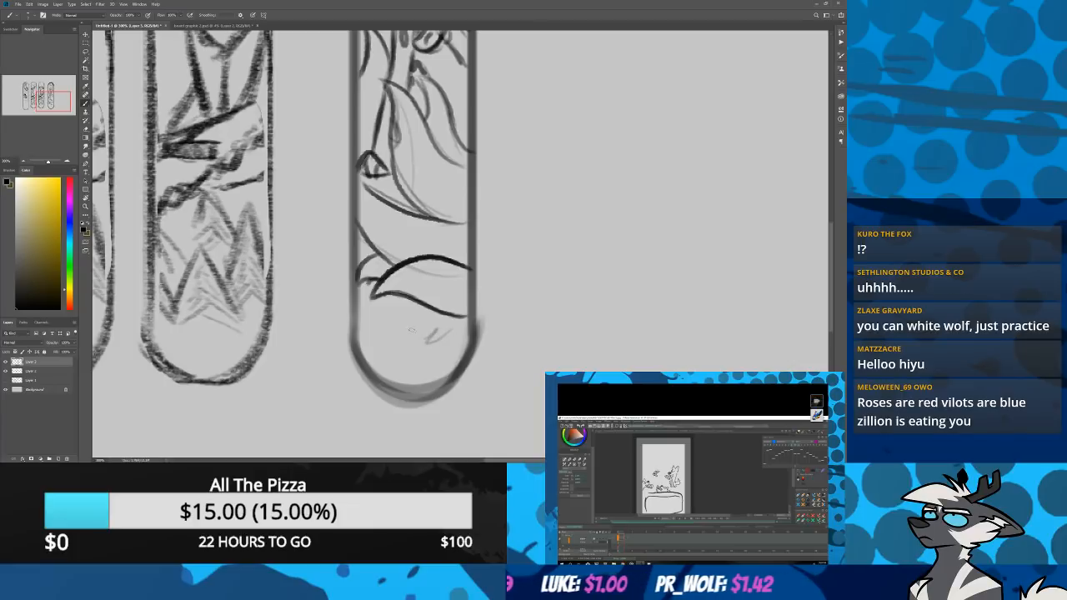
pyautogui.moveTo(367, 318)
pyautogui.mouseDown()
pyautogui.moveTo(375, 343)
pyautogui.moveTo(401, 342)
pyautogui.moveTo(419, 357)
pyautogui.moveTo(448, 323)
pyautogui.moveTo(455, 335)
pyautogui.mouseUp()
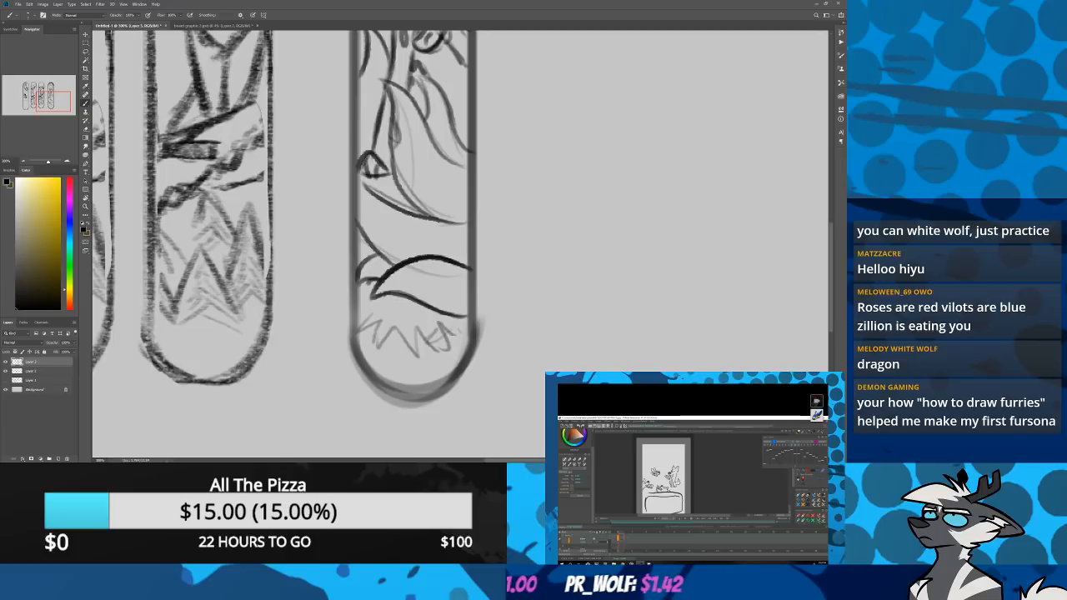
# Draw a new empty snowboard outline with rounded ends beside the fox board and darken its contour
pyautogui.moveTo(52, 96)
pyautogui.mouseDown()
pyautogui.moveTo(53, 85)
pyautogui.moveTo(61, 96)
pyautogui.mouseUp()
pyautogui.click(23, 162)
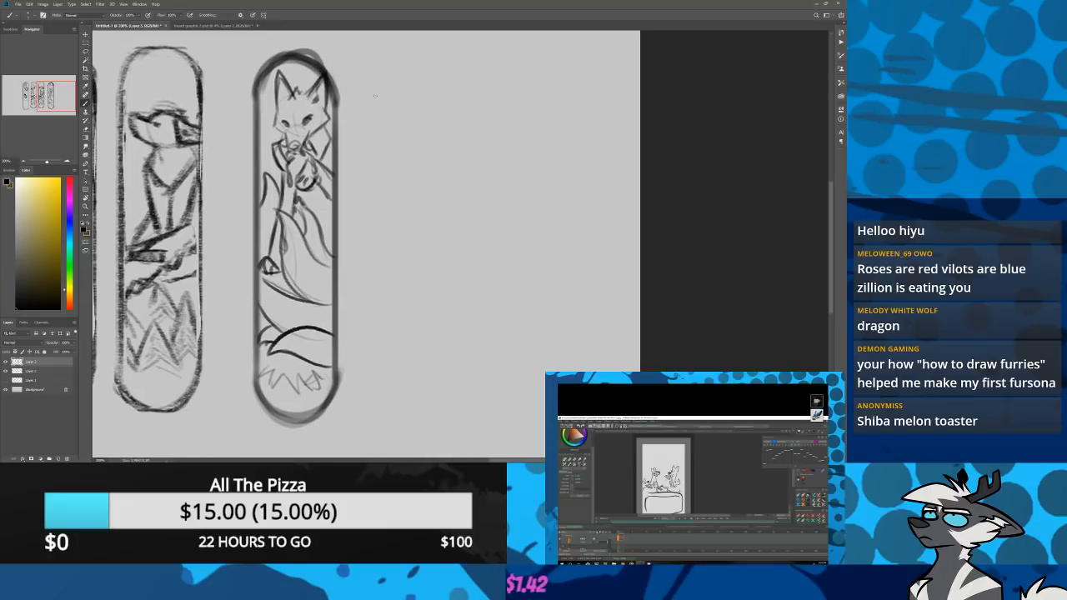
pyautogui.moveTo(374, 129)
pyautogui.mouseDown()
pyautogui.moveTo(372, 397)
pyautogui.moveTo(449, 382)
pyautogui.moveTo(449, 102)
pyautogui.mouseUp()
pyautogui.moveTo(375, 100)
pyautogui.mouseDown()
pyautogui.moveTo(390, 67)
pyautogui.moveTo(450, 107)
pyautogui.mouseUp()
pyautogui.moveTo(445, 369)
pyautogui.mouseDown()
pyautogui.moveTo(441, 110)
pyautogui.moveTo(450, 115)
pyautogui.mouseUp()
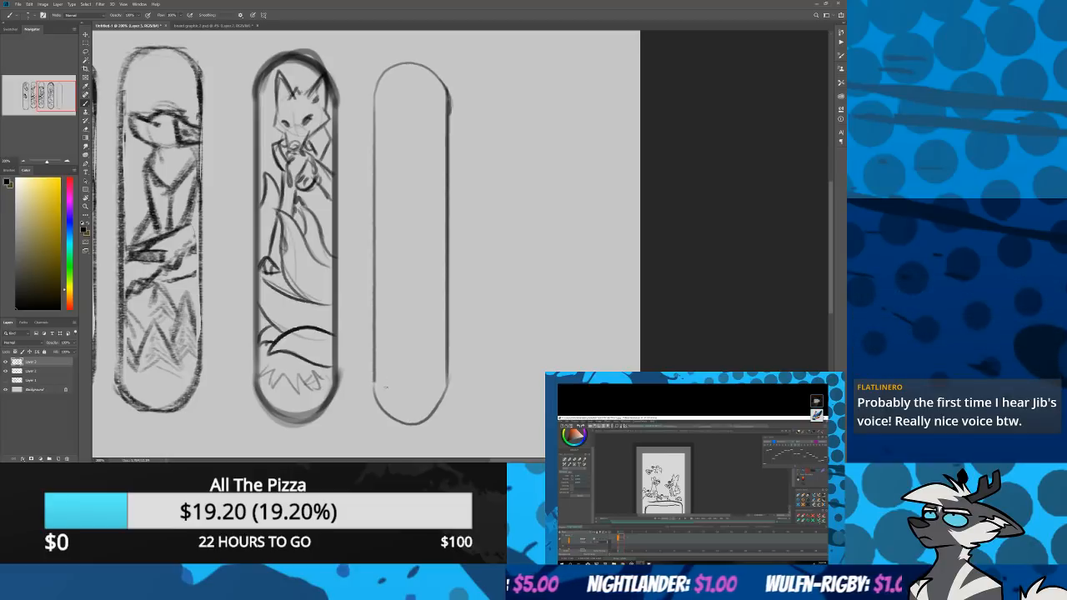
pyautogui.moveTo(377, 374)
pyautogui.mouseDown()
pyautogui.moveTo(374, 91)
pyautogui.moveTo(395, 63)
pyautogui.moveTo(450, 98)
pyautogui.moveTo(446, 107)
pyautogui.mouseUp()
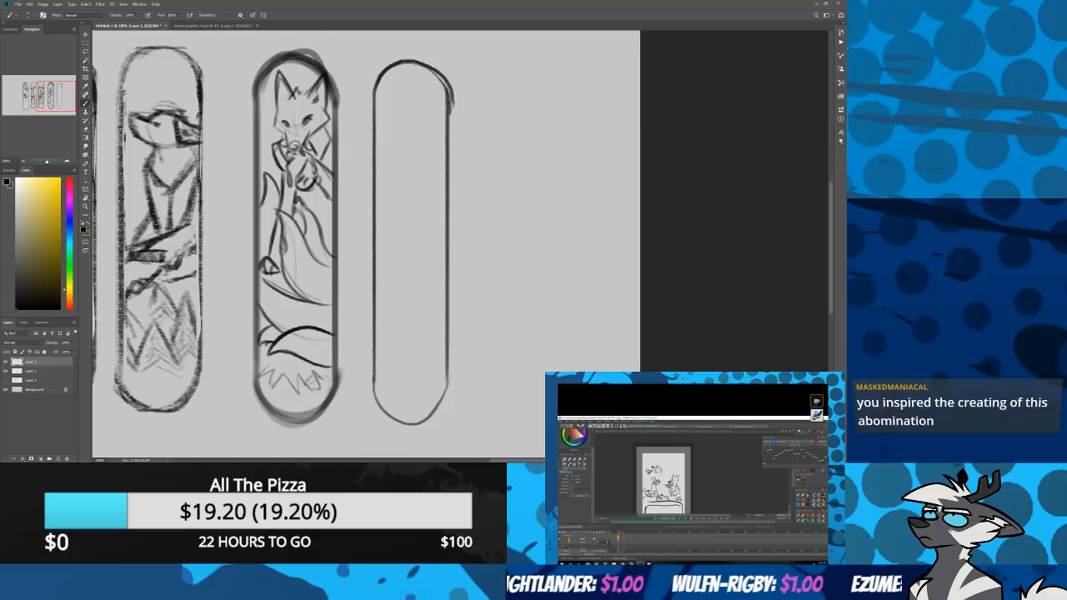
pyautogui.moveTo(373, 377)
pyautogui.mouseDown()
pyautogui.moveTo(399, 419)
pyautogui.moveTo(446, 370)
pyautogui.moveTo(447, 84)
pyautogui.mouseUp()
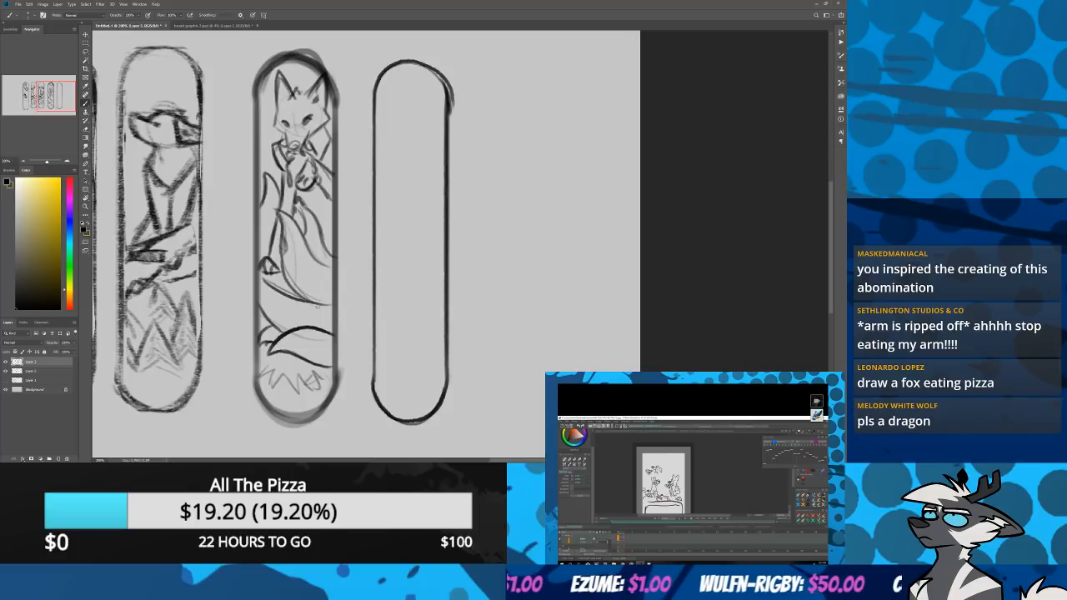
# Sketch a small round animal head with slanted eyes and pointed ears near the top of the new board
pyautogui.click(68, 162)
pyautogui.click(69, 161)
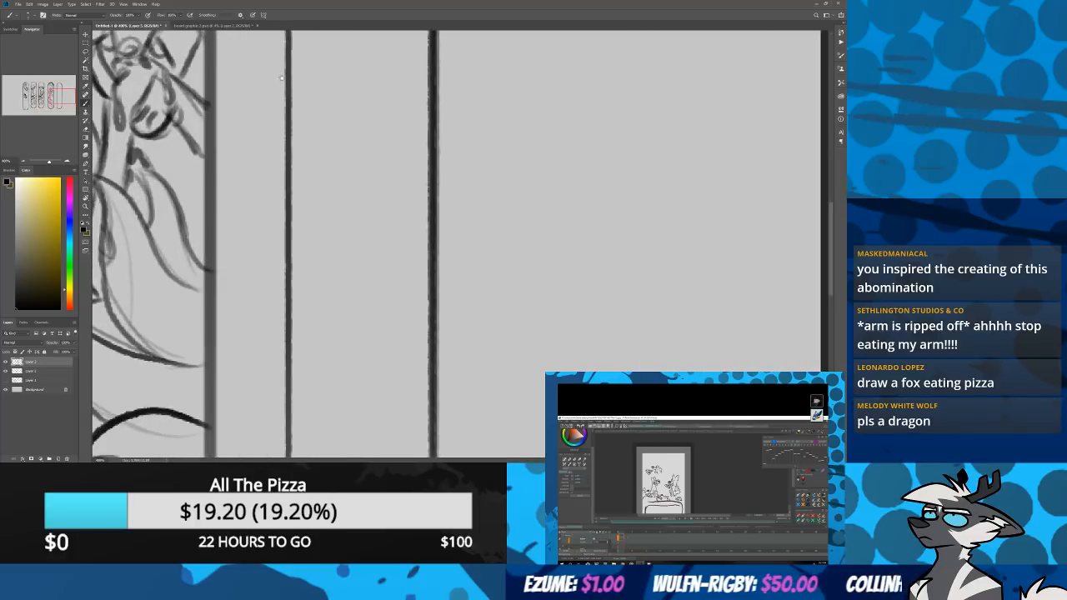
pyautogui.moveTo(289, 75); pyautogui.dragTo(326, 281)
pyautogui.moveTo(362, 202)
pyautogui.mouseDown()
pyautogui.moveTo(369, 147)
pyautogui.moveTo(372, 191)
pyautogui.moveTo(396, 162)
pyautogui.moveTo(392, 199)
pyautogui.moveTo(352, 169)
pyautogui.moveTo(383, 180)
pyautogui.moveTo(355, 181)
pyautogui.moveTo(350, 186)
pyautogui.mouseUp()
pyautogui.hotkey('ctrl', 'z')
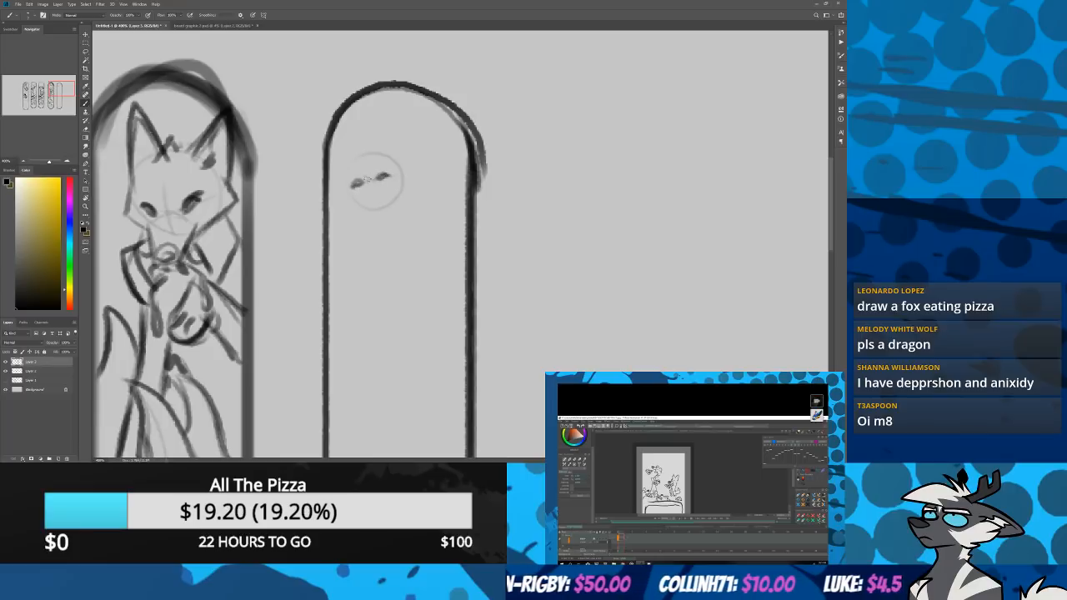
pyautogui.moveTo(379, 158); pyautogui.dragTo(409, 166)
pyautogui.moveTo(347, 176); pyautogui.dragTo(357, 133)
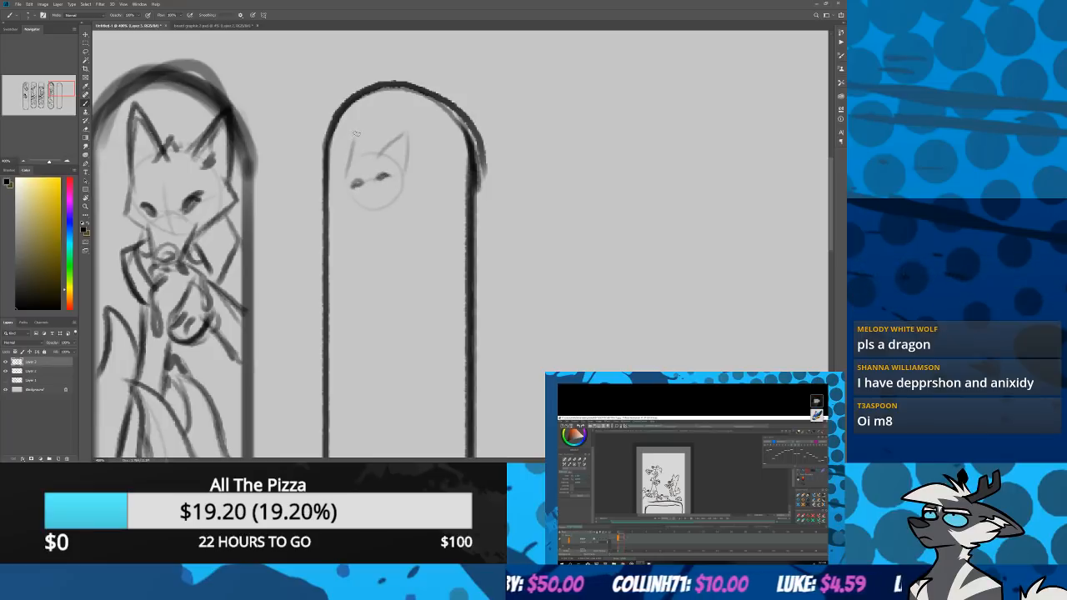
# Sketch a fox head in the lower part of the new board, with a round skull, angular muzzle, dark eyes, cheek and pointed ears
pyautogui.scroll(-8, 324, 187)
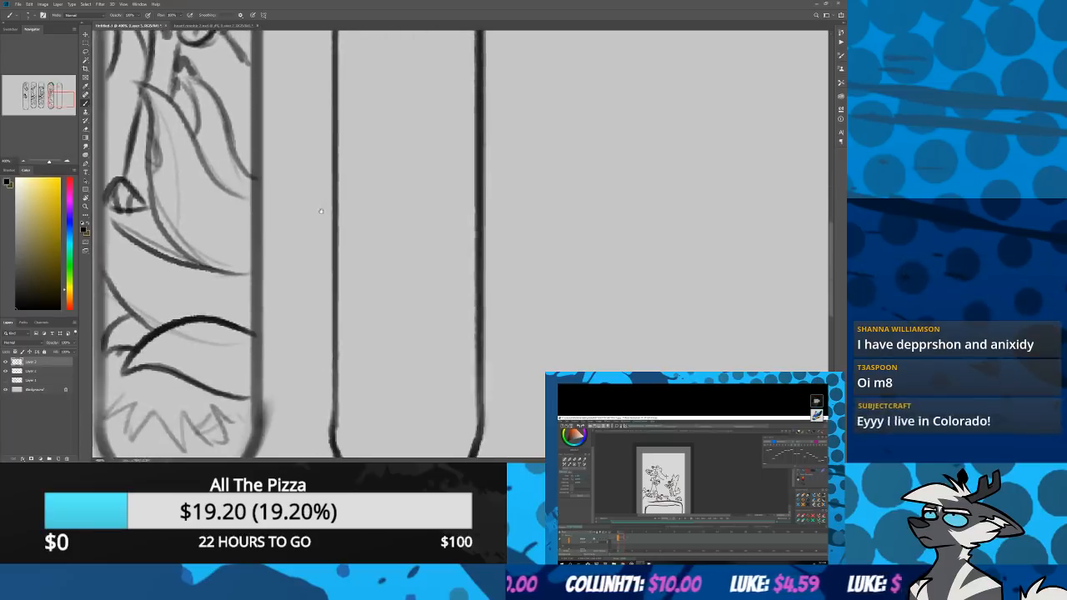
pyautogui.scroll(-3, 321, 211)
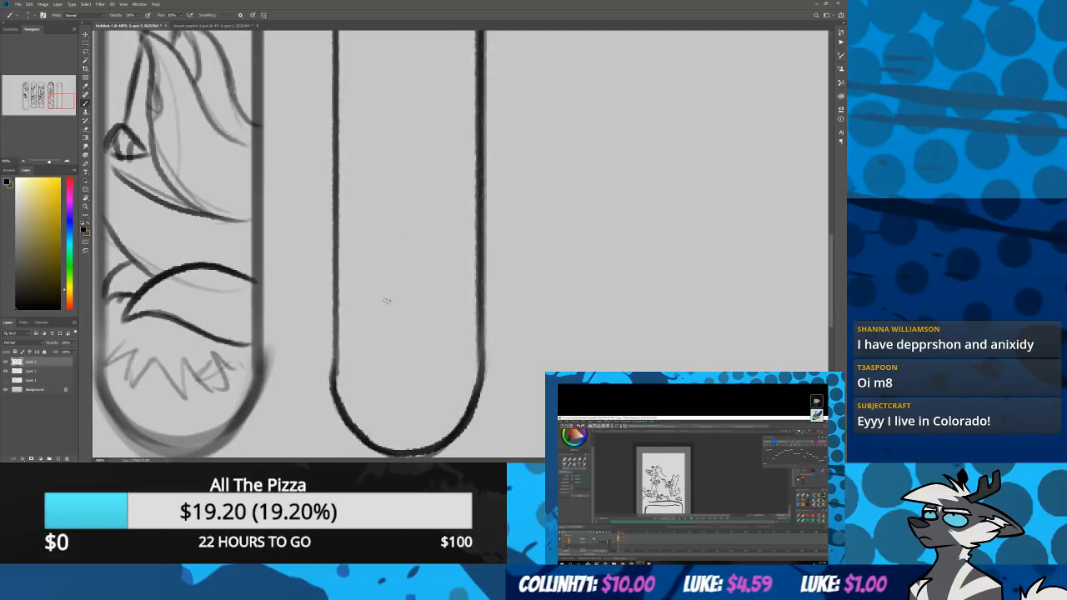
pyautogui.moveTo(427, 268)
pyautogui.mouseDown()
pyautogui.moveTo(412, 300)
pyautogui.moveTo(381, 299)
pyautogui.moveTo(398, 253)
pyautogui.mouseUp()
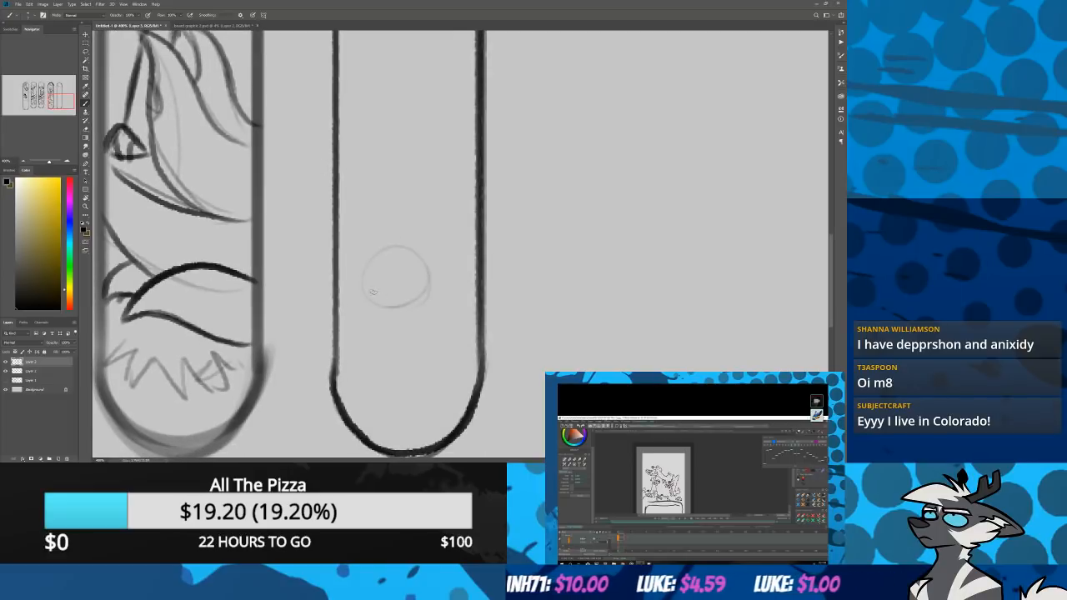
pyautogui.moveTo(373, 291); pyautogui.dragTo(407, 302)
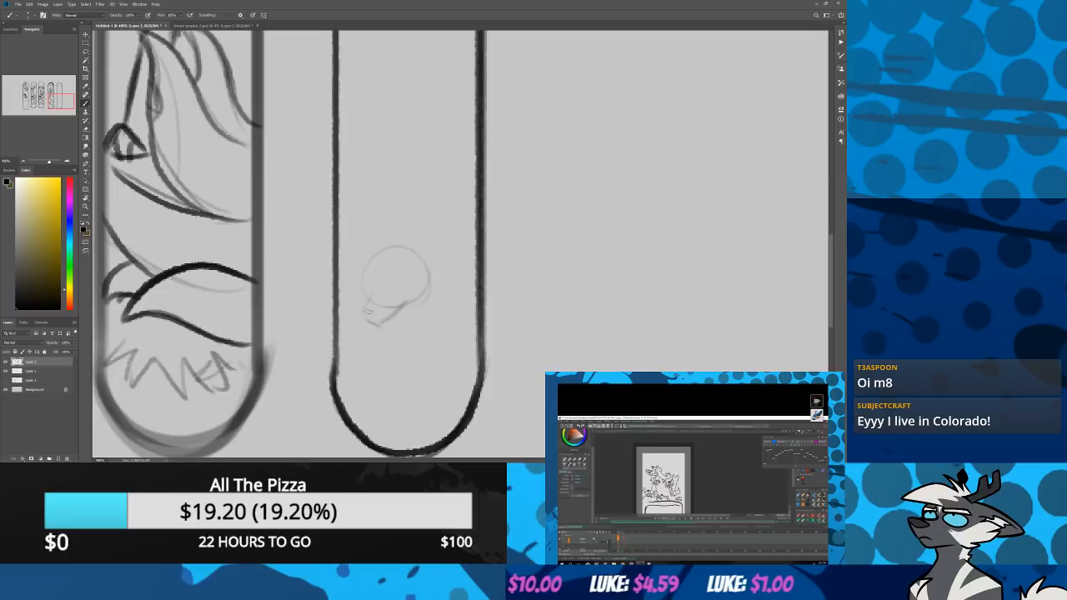
pyautogui.moveTo(365, 292)
pyautogui.mouseDown()
pyautogui.moveTo(376, 325)
pyautogui.moveTo(426, 293)
pyautogui.moveTo(372, 280)
pyautogui.moveTo(401, 287)
pyautogui.mouseUp()
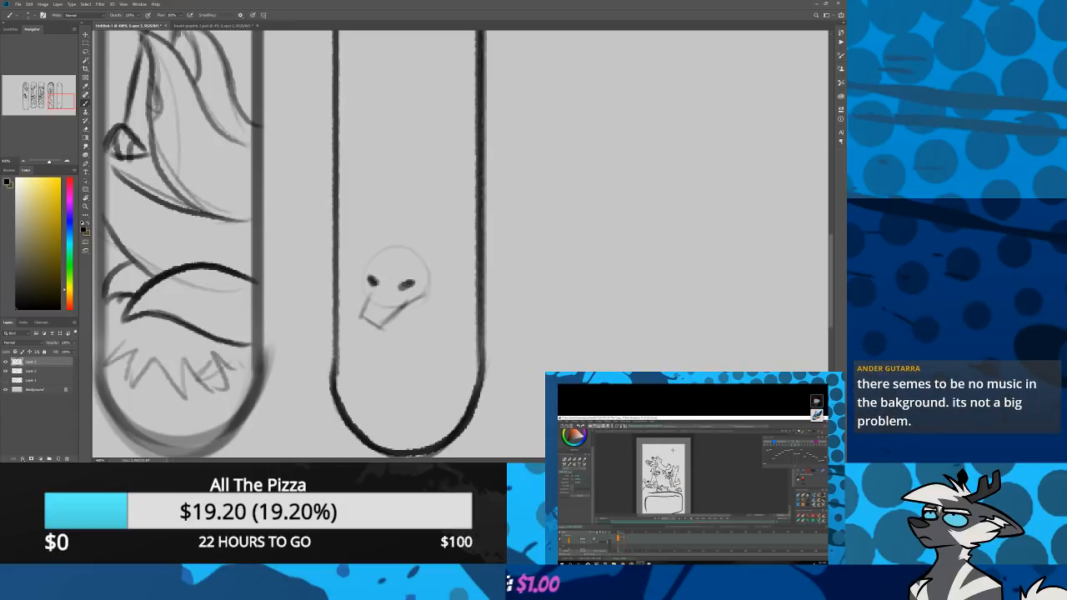
pyautogui.moveTo(367, 297)
pyautogui.mouseDown()
pyautogui.moveTo(372, 258)
pyautogui.moveTo(432, 296)
pyautogui.moveTo(404, 309)
pyautogui.moveTo(431, 298)
pyautogui.mouseUp()
pyautogui.moveTo(431, 298)
pyautogui.mouseDown()
pyautogui.moveTo(425, 262)
pyautogui.moveTo(430, 294)
pyautogui.moveTo(433, 283)
pyautogui.mouseUp()
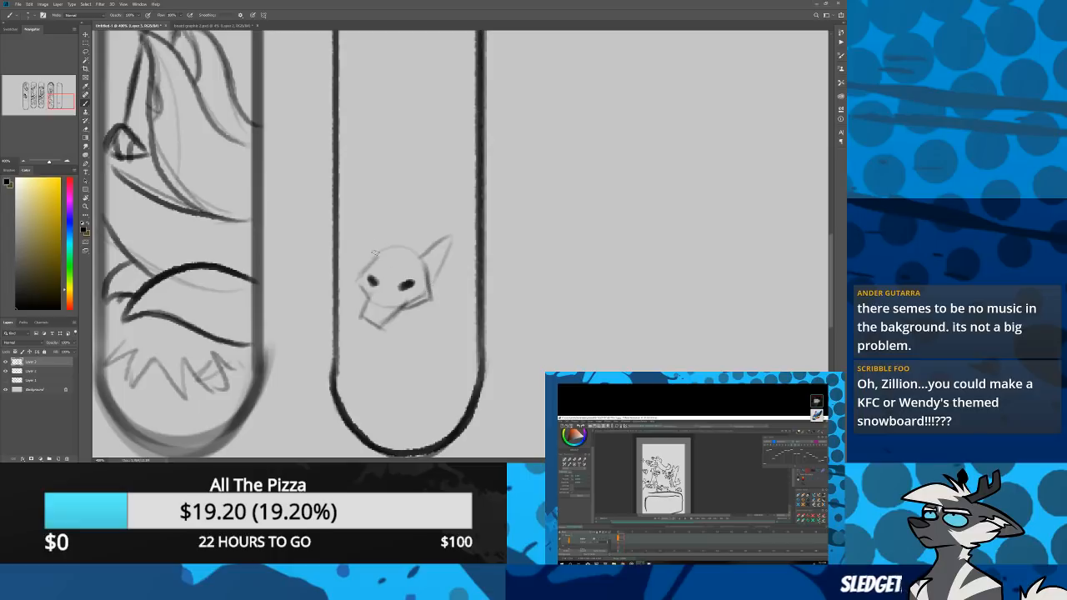
pyautogui.moveTo(375, 257)
pyautogui.mouseDown()
pyautogui.moveTo(384, 219)
pyautogui.moveTo(391, 239)
pyautogui.moveTo(385, 220)
pyautogui.moveTo(374, 221)
pyautogui.moveTo(393, 255)
pyautogui.mouseUp()
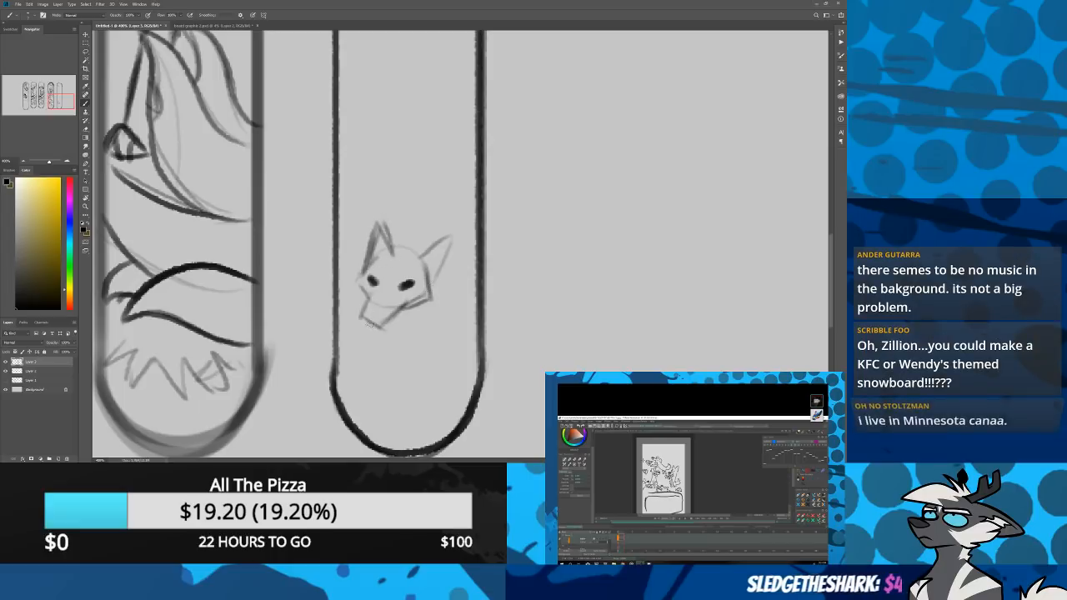
# Add a boxy shape beneath the fox's muzzle and sketch its seated body with a sloping back, long front legs and paw
pyautogui.moveTo(365, 328)
pyautogui.mouseDown()
pyautogui.moveTo(371, 364)
pyautogui.moveTo(400, 319)
pyautogui.mouseUp()
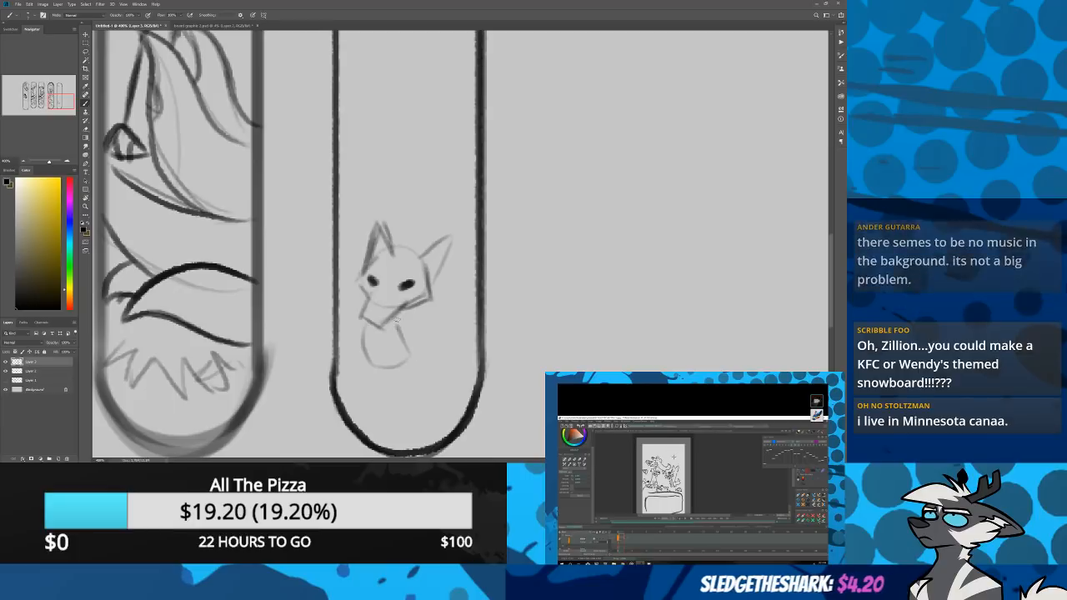
pyautogui.moveTo(375, 364)
pyautogui.mouseDown()
pyautogui.moveTo(367, 323)
pyautogui.moveTo(375, 367)
pyautogui.moveTo(407, 353)
pyautogui.moveTo(378, 343)
pyautogui.moveTo(393, 331)
pyautogui.mouseUp()
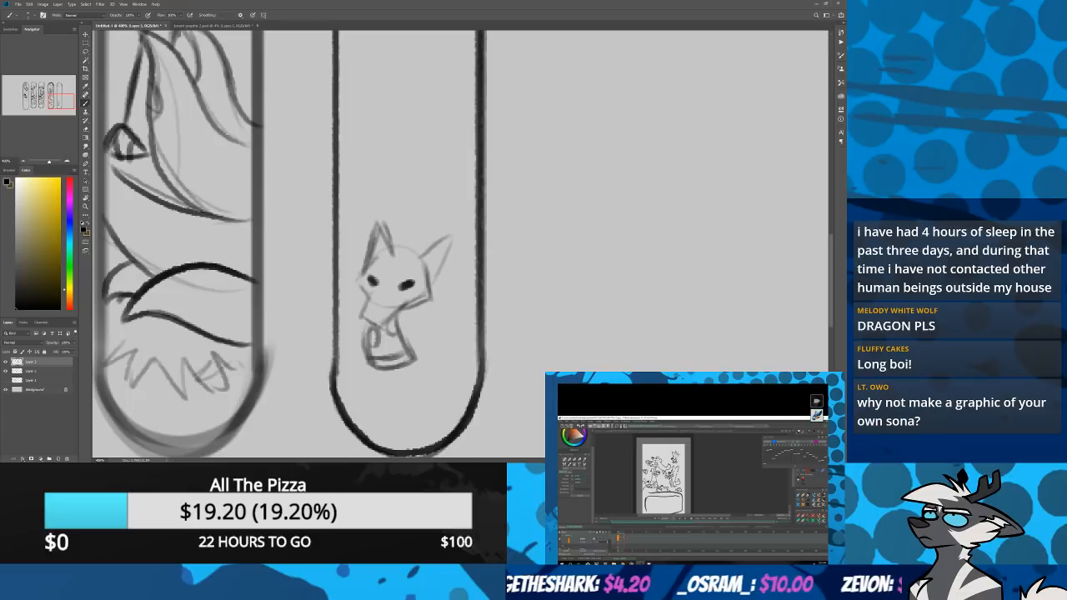
pyautogui.moveTo(442, 319)
pyautogui.mouseDown()
pyautogui.moveTo(422, 387)
pyautogui.moveTo(398, 423)
pyautogui.mouseUp()
pyautogui.moveTo(427, 368)
pyautogui.mouseDown()
pyautogui.moveTo(424, 430)
pyautogui.moveTo(390, 439)
pyautogui.moveTo(421, 442)
pyautogui.moveTo(412, 445)
pyautogui.mouseUp()
pyautogui.moveTo(440, 319)
pyautogui.mouseDown()
pyautogui.moveTo(473, 390)
pyautogui.moveTo(459, 405)
pyautogui.moveTo(474, 396)
pyautogui.moveTo(466, 380)
pyautogui.moveTo(445, 432)
pyautogui.mouseUp()
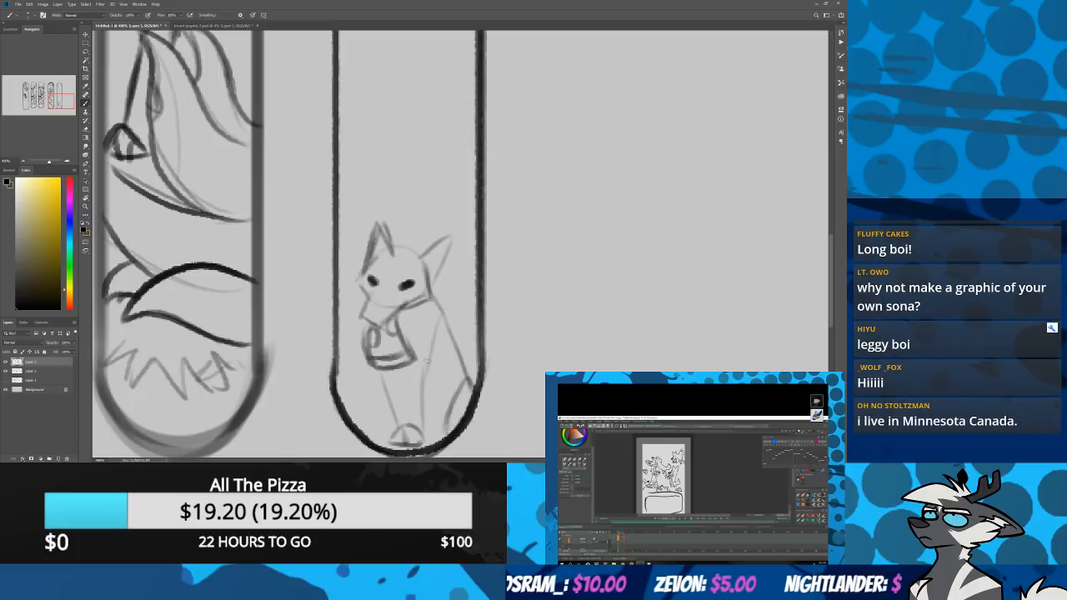
pyautogui.moveTo(439, 314)
pyautogui.mouseDown()
pyautogui.moveTo(421, 422)
pyautogui.moveTo(422, 406)
pyautogui.moveTo(395, 430)
pyautogui.mouseUp()
pyautogui.moveTo(404, 373); pyautogui.dragTo(408, 427)
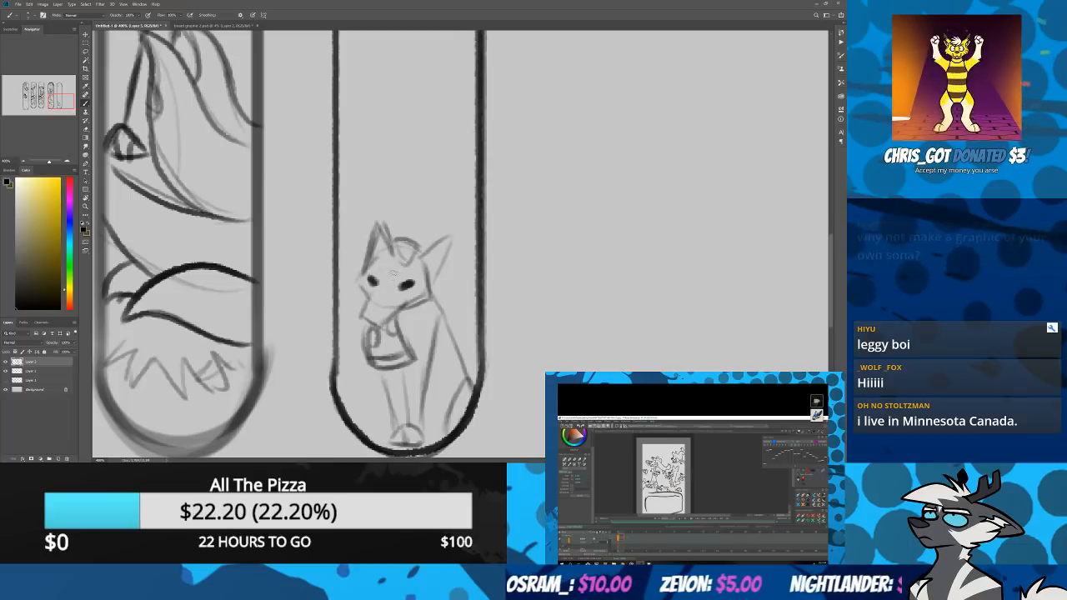
# Sketch a second, smaller animal above the fox, with a rounded paw on the fox's head, a curved body, scowling face and pointed ears
pyautogui.moveTo(395, 242); pyautogui.dragTo(407, 256)
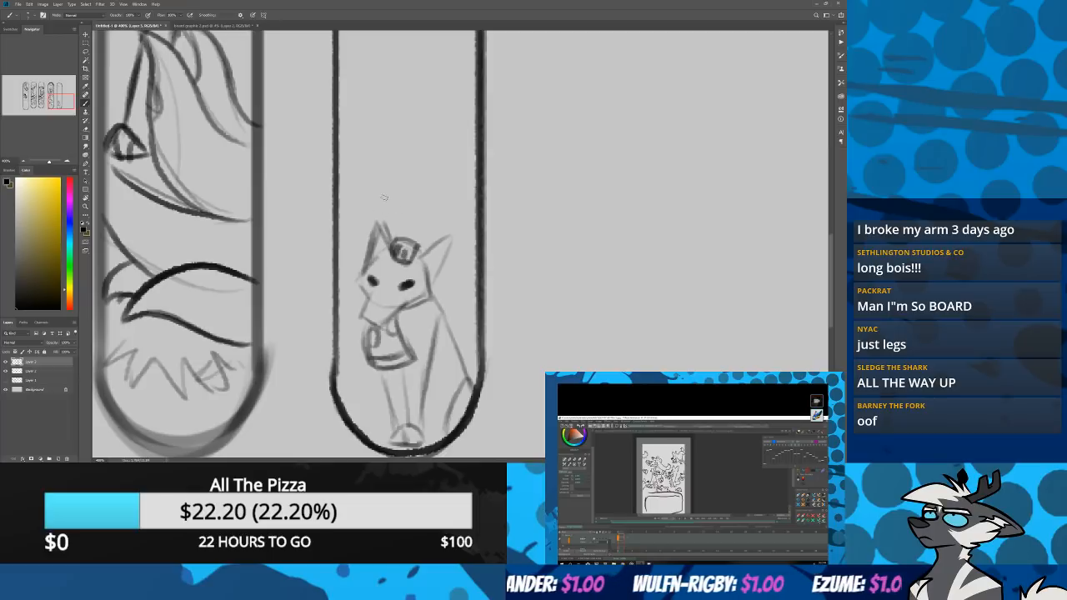
pyautogui.moveTo(368, 211)
pyautogui.mouseDown()
pyautogui.moveTo(367, 177)
pyautogui.moveTo(364, 198)
pyautogui.moveTo(391, 184)
pyautogui.moveTo(361, 198)
pyautogui.moveTo(381, 177)
pyautogui.moveTo(378, 210)
pyautogui.moveTo(367, 213)
pyautogui.moveTo(412, 205)
pyautogui.moveTo(429, 239)
pyautogui.mouseUp()
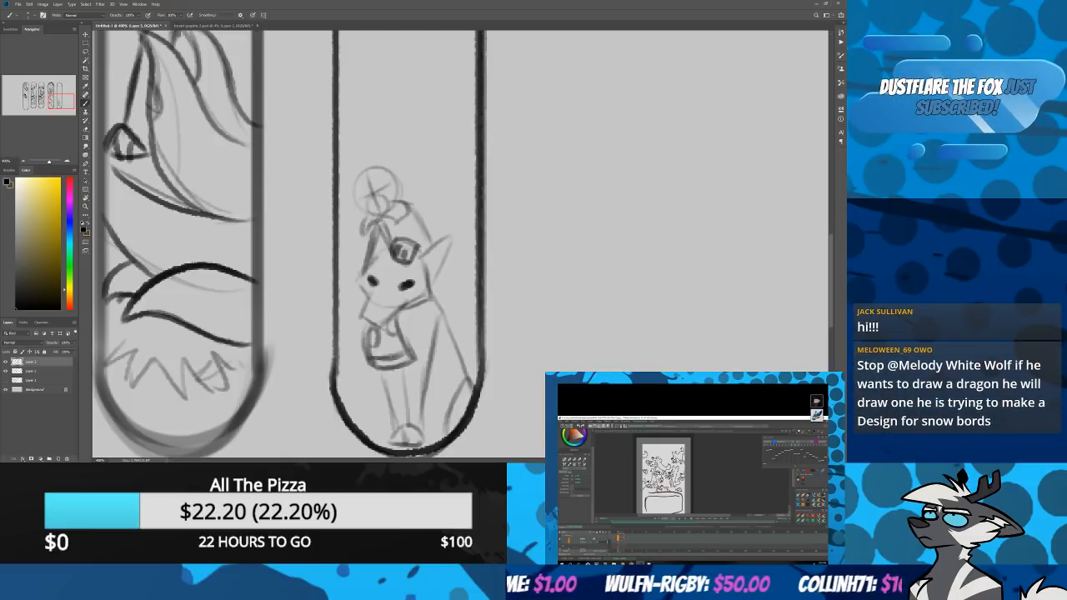
pyautogui.moveTo(377, 187); pyautogui.dragTo(377, 191)
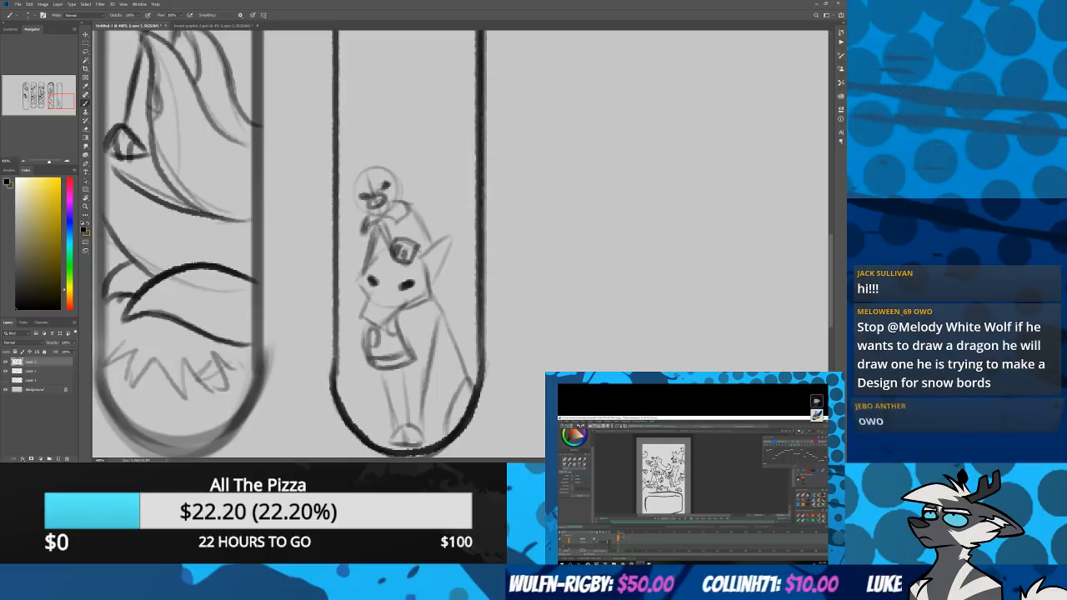
pyautogui.moveTo(371, 165)
pyautogui.mouseDown()
pyautogui.moveTo(376, 129)
pyautogui.moveTo(399, 179)
pyautogui.moveTo(357, 150)
pyautogui.moveTo(356, 173)
pyautogui.moveTo(339, 158)
pyautogui.moveTo(373, 171)
pyautogui.moveTo(375, 135)
pyautogui.moveTo(401, 176)
pyautogui.moveTo(387, 169)
pyautogui.moveTo(347, 212)
pyautogui.mouseUp()
pyautogui.moveTo(348, 208); pyautogui.dragTo(367, 213)
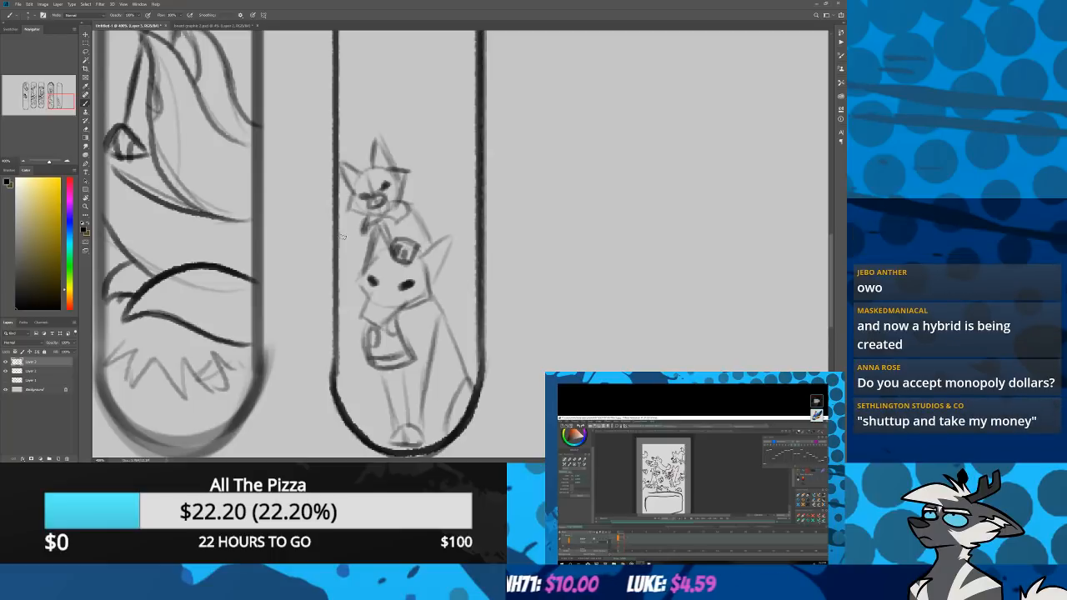
# Add a rounded nose to the large fox and refine the lines of its muzzle
pyautogui.moveTo(382, 307); pyautogui.dragTo(362, 315)
pyautogui.moveTo(365, 311); pyautogui.dragTo(369, 321)
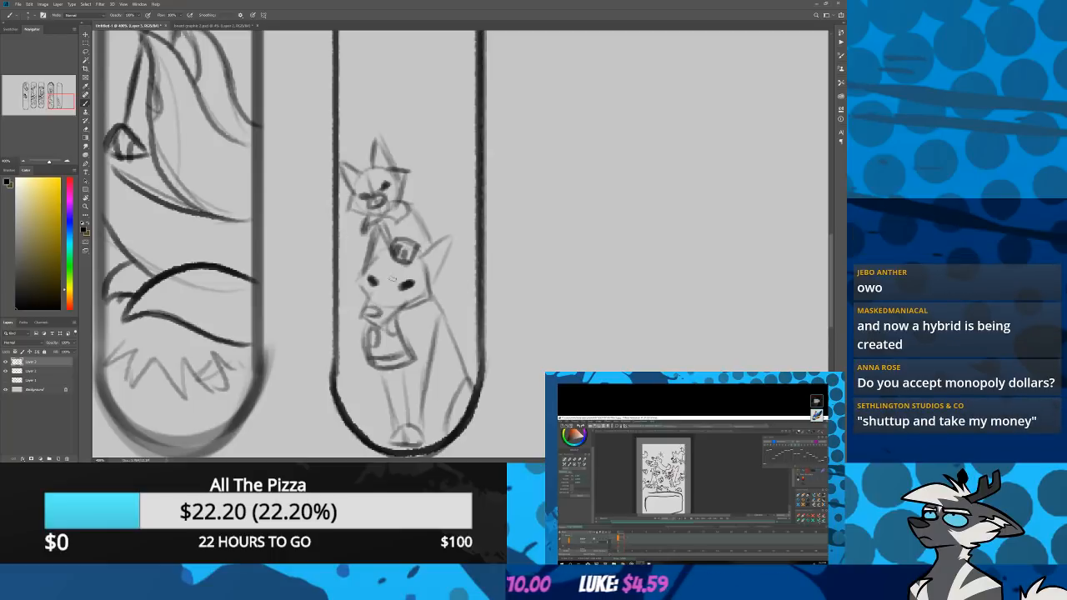
pyautogui.moveTo(379, 274); pyautogui.dragTo(380, 324)
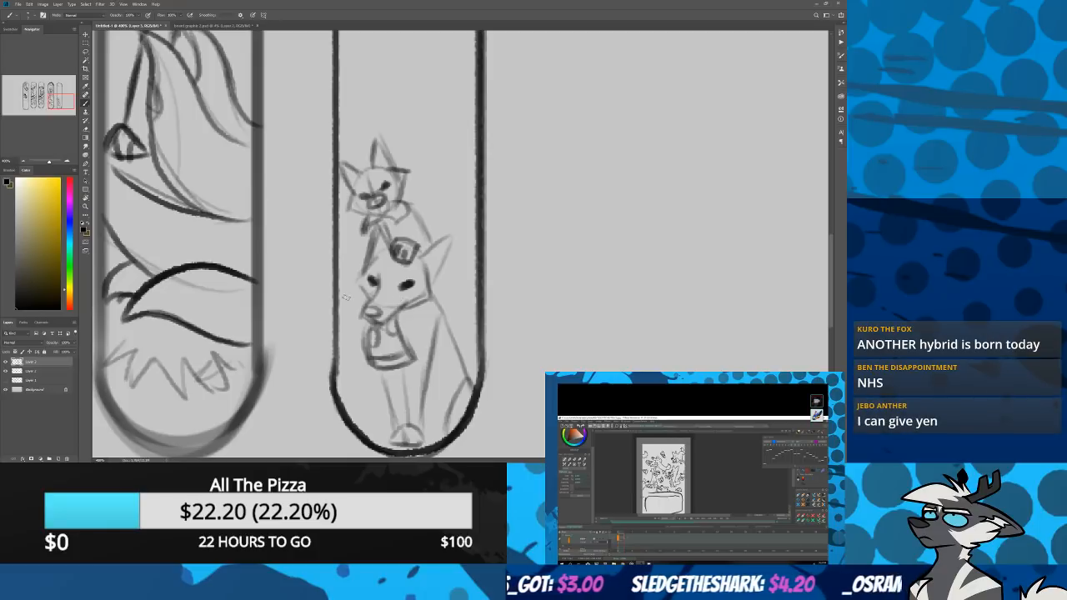
# Sketch a third, smiling animal head with upright ears and neck lines between the fox and the board's right edge
pyautogui.moveTo(449, 251)
pyautogui.mouseDown()
pyautogui.moveTo(436, 287)
pyautogui.moveTo(469, 288)
pyautogui.moveTo(453, 294)
pyautogui.moveTo(465, 272)
pyautogui.moveTo(442, 291)
pyautogui.mouseUp()
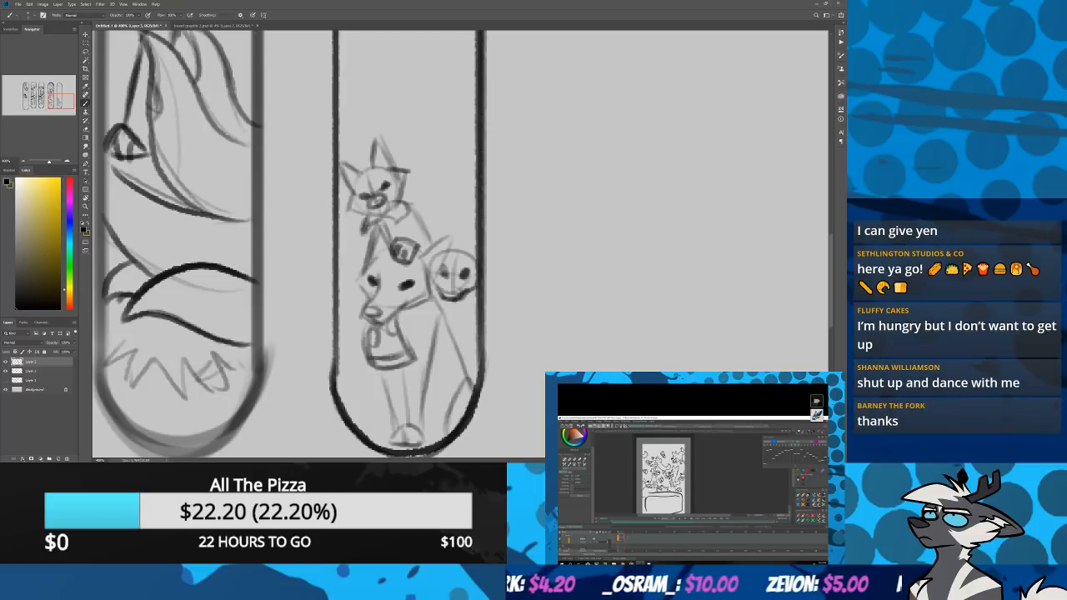
pyautogui.moveTo(431, 281); pyautogui.dragTo(442, 289)
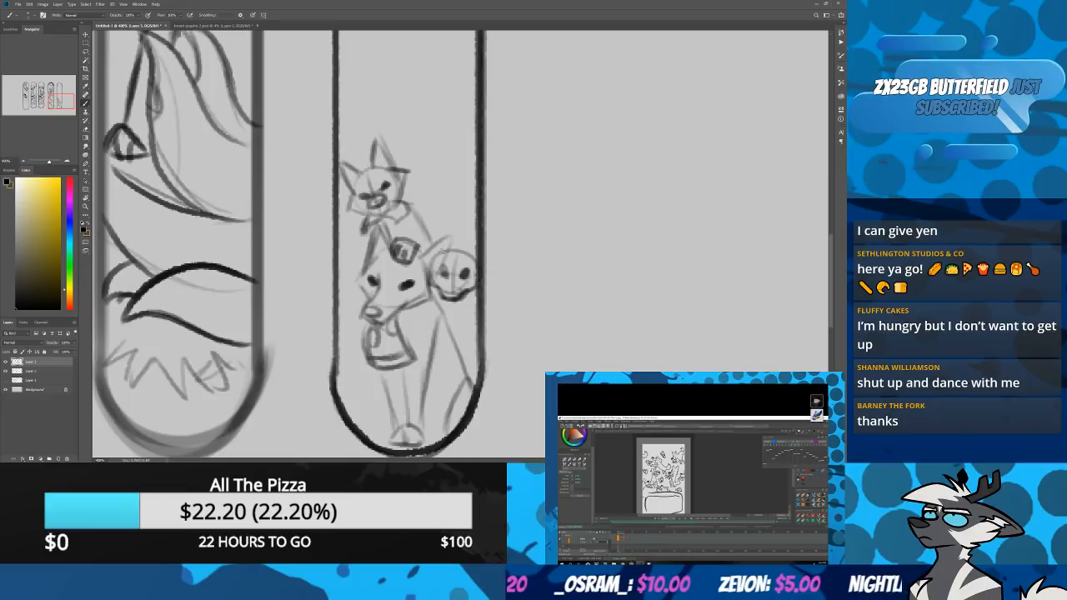
pyautogui.moveTo(437, 226)
pyautogui.mouseDown()
pyautogui.moveTo(430, 252)
pyautogui.moveTo(479, 229)
pyautogui.mouseUp()
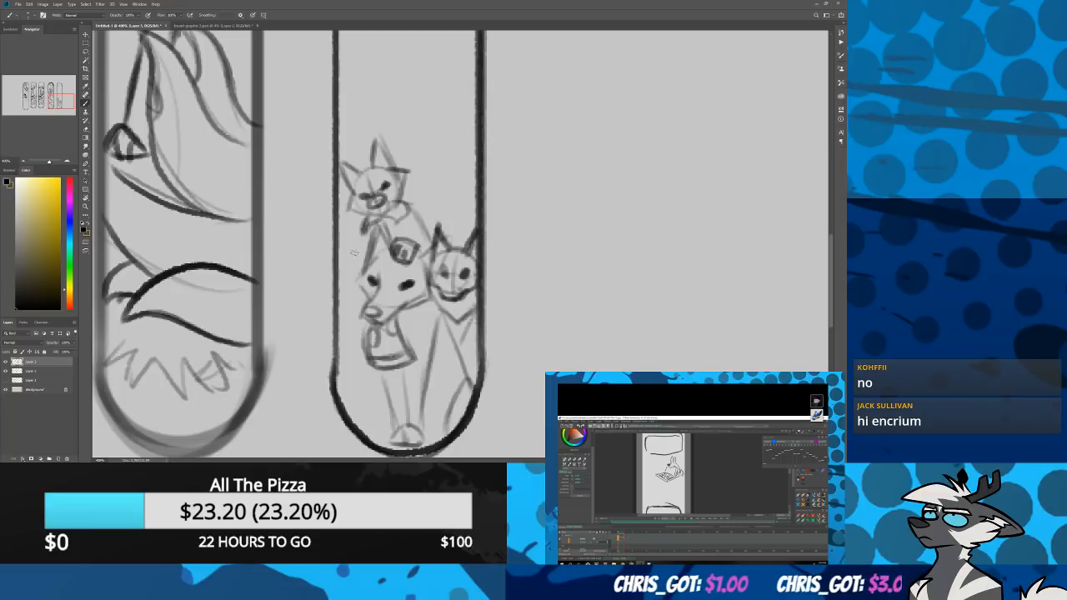
# Sketch a fourth small animal head with dark eyes, pointed ears and a shaded mouth at the board's lower left edge
pyautogui.moveTo(348, 395)
pyautogui.mouseDown()
pyautogui.moveTo(349, 346)
pyautogui.moveTo(364, 387)
pyautogui.moveTo(330, 361)
pyautogui.moveTo(367, 388)
pyautogui.moveTo(370, 366)
pyautogui.moveTo(336, 373)
pyautogui.moveTo(350, 393)
pyautogui.moveTo(361, 368)
pyautogui.moveTo(343, 374)
pyautogui.mouseUp()
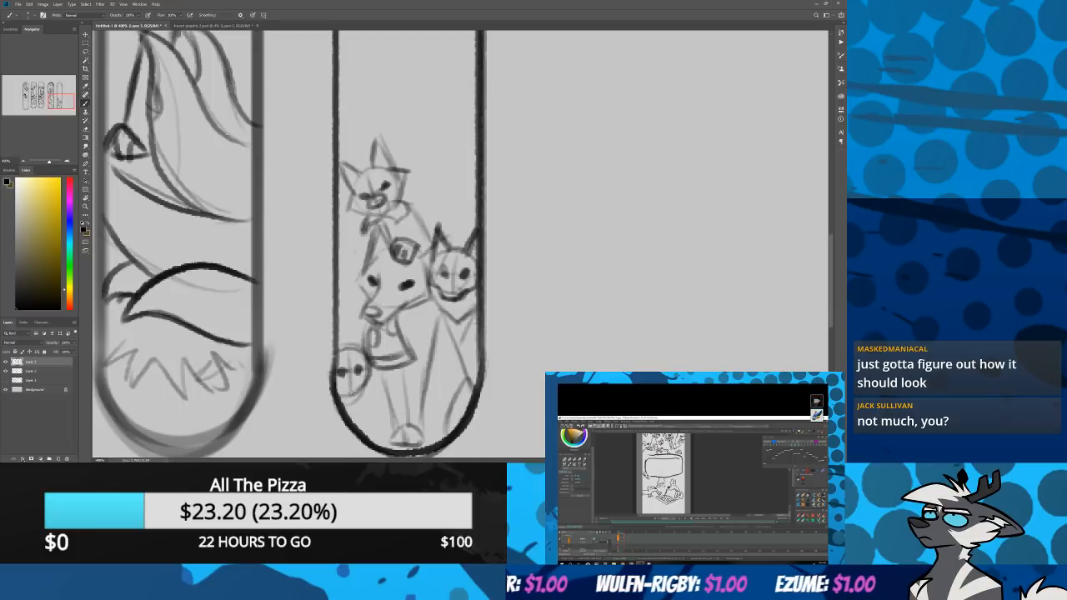
pyautogui.moveTo(337, 347)
pyautogui.mouseDown()
pyautogui.moveTo(363, 333)
pyautogui.moveTo(366, 346)
pyautogui.mouseUp()
pyautogui.moveTo(351, 394); pyautogui.dragTo(363, 397)
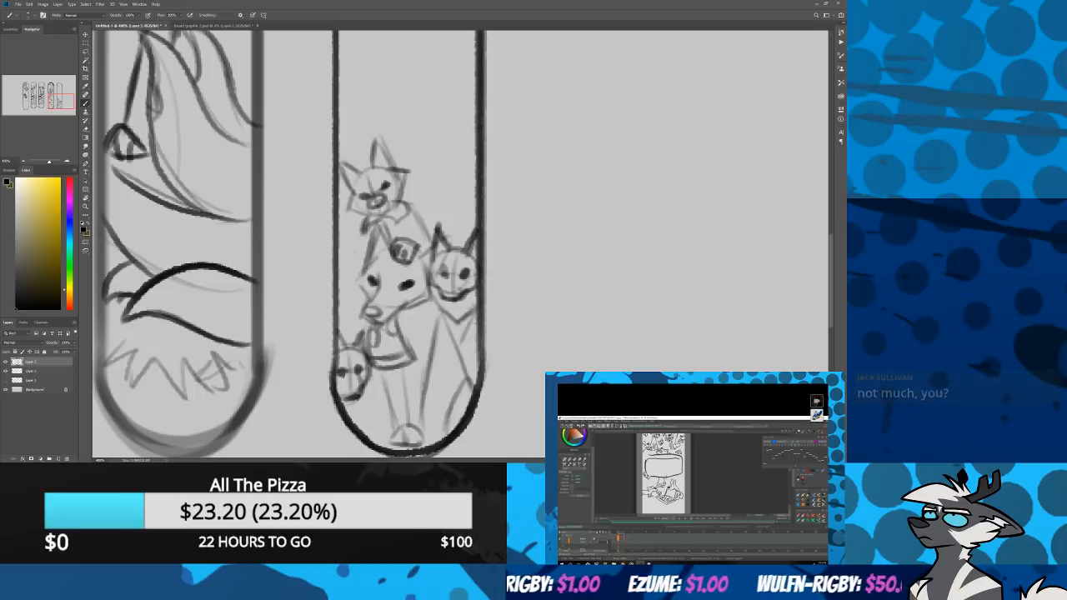
pyautogui.moveTo(344, 382)
pyautogui.mouseDown()
pyautogui.moveTo(376, 378)
pyautogui.moveTo(371, 365)
pyautogui.moveTo(361, 395)
pyautogui.mouseUp()
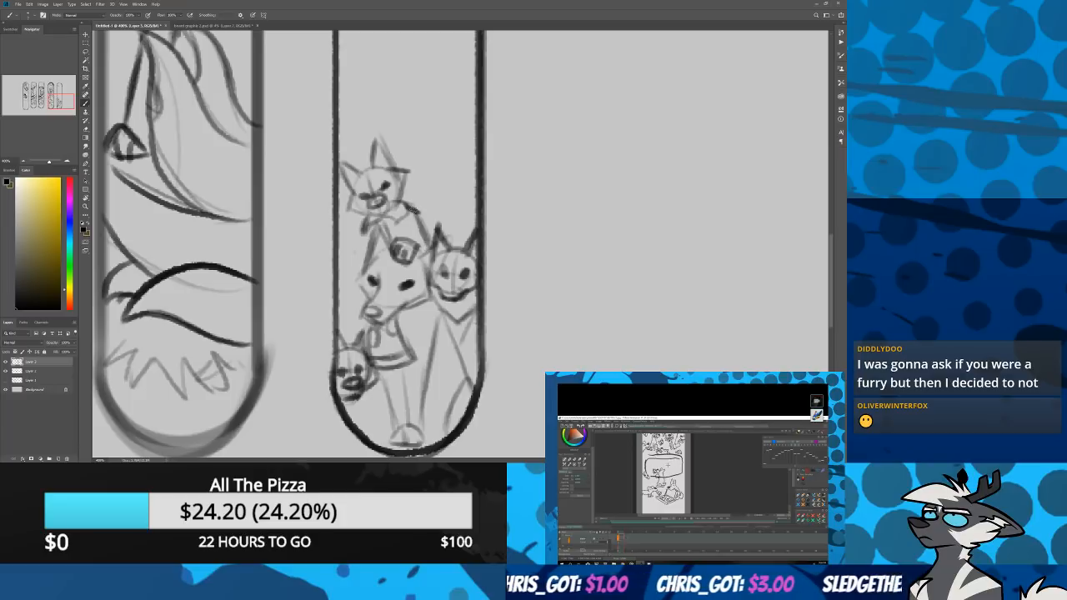
# Sketch an open pizza box with a raised lid and a round pizza inside, above the stacked animals near the board's right edge
pyautogui.moveTo(364, 233)
pyautogui.mouseDown()
pyautogui.moveTo(374, 265)
pyautogui.moveTo(390, 248)
pyautogui.mouseUp()
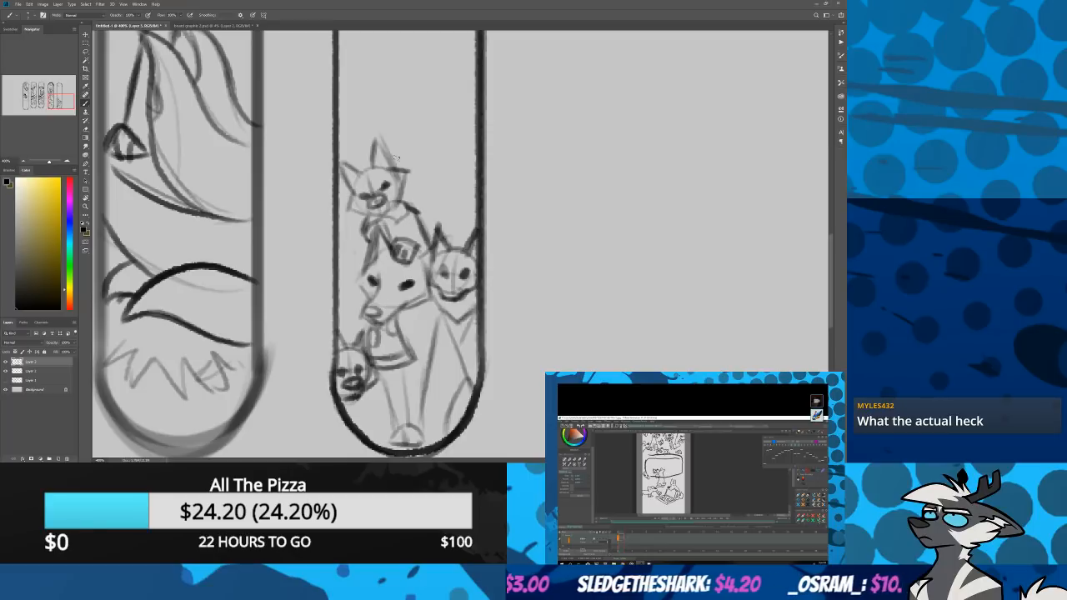
pyautogui.moveTo(371, 120); pyautogui.dragTo(349, 221)
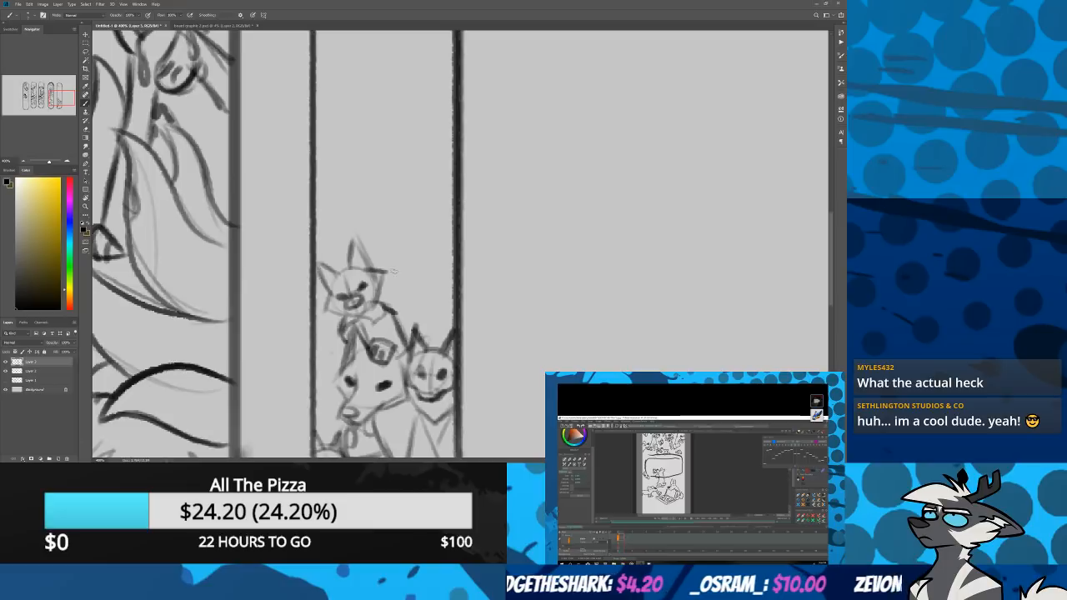
pyautogui.moveTo(393, 275)
pyautogui.mouseDown()
pyautogui.moveTo(387, 184)
pyautogui.moveTo(398, 182)
pyautogui.moveTo(369, 177)
pyautogui.moveTo(367, 190)
pyautogui.mouseUp()
pyautogui.moveTo(429, 263)
pyautogui.mouseDown()
pyautogui.moveTo(437, 185)
pyautogui.moveTo(332, 167)
pyautogui.moveTo(334, 156)
pyautogui.moveTo(432, 175)
pyautogui.moveTo(432, 185)
pyautogui.moveTo(452, 163)
pyautogui.mouseUp()
pyautogui.moveTo(336, 157)
pyautogui.mouseDown()
pyautogui.moveTo(395, 141)
pyautogui.moveTo(447, 156)
pyautogui.moveTo(452, 180)
pyautogui.mouseUp()
pyautogui.moveTo(405, 123)
pyautogui.mouseDown()
pyautogui.moveTo(407, 203)
pyautogui.moveTo(394, 235)
pyautogui.moveTo(336, 204)
pyautogui.moveTo(333, 218)
pyautogui.moveTo(426, 236)
pyautogui.moveTo(419, 223)
pyautogui.mouseUp()
pyautogui.moveTo(341, 206)
pyautogui.mouseDown()
pyautogui.moveTo(427, 228)
pyautogui.moveTo(442, 255)
pyautogui.mouseUp()
pyautogui.moveTo(333, 205)
pyautogui.mouseDown()
pyautogui.moveTo(417, 224)
pyautogui.moveTo(443, 258)
pyautogui.mouseUp()
pyautogui.moveTo(367, 272); pyautogui.dragTo(439, 275)
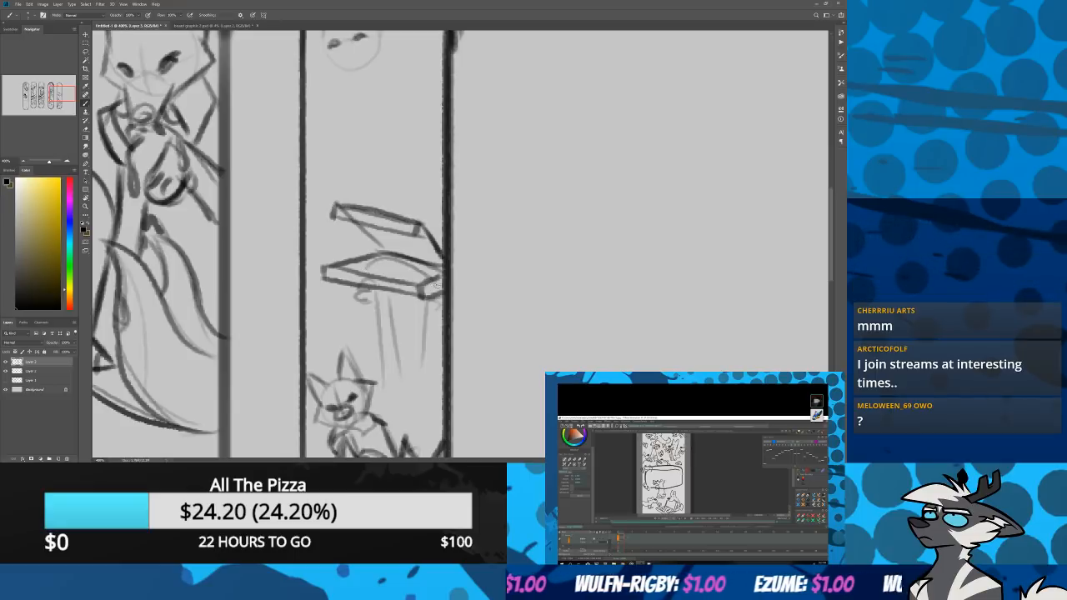
pyautogui.moveTo(366, 271); pyautogui.dragTo(426, 269)
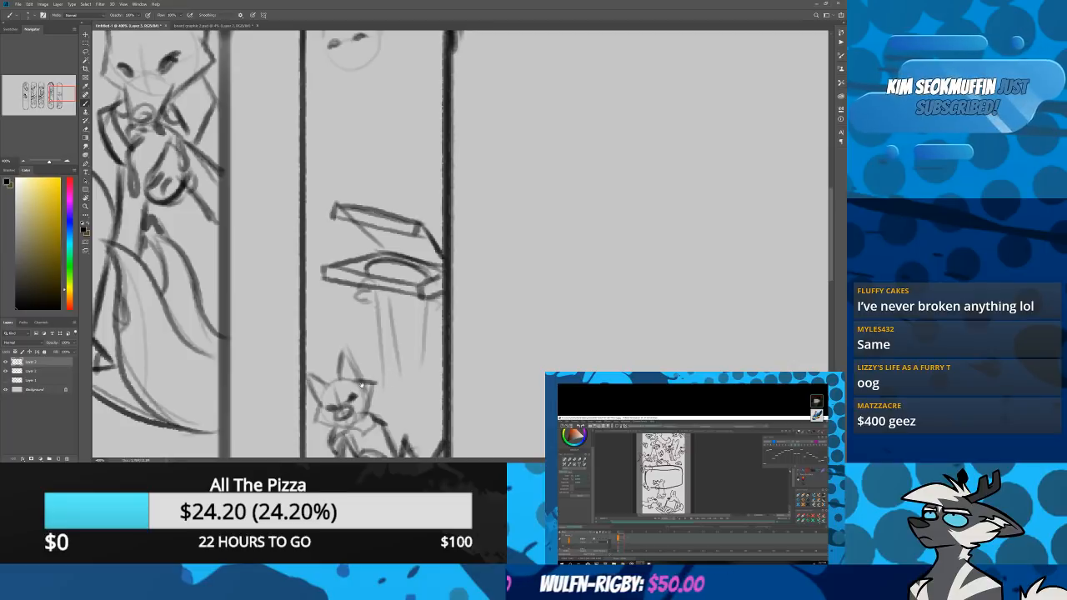
# Sketch a fifth small animal head with pointed ears, dark eyes and a curved muzzle beneath the open box
pyautogui.scroll(-3, 362, 384)
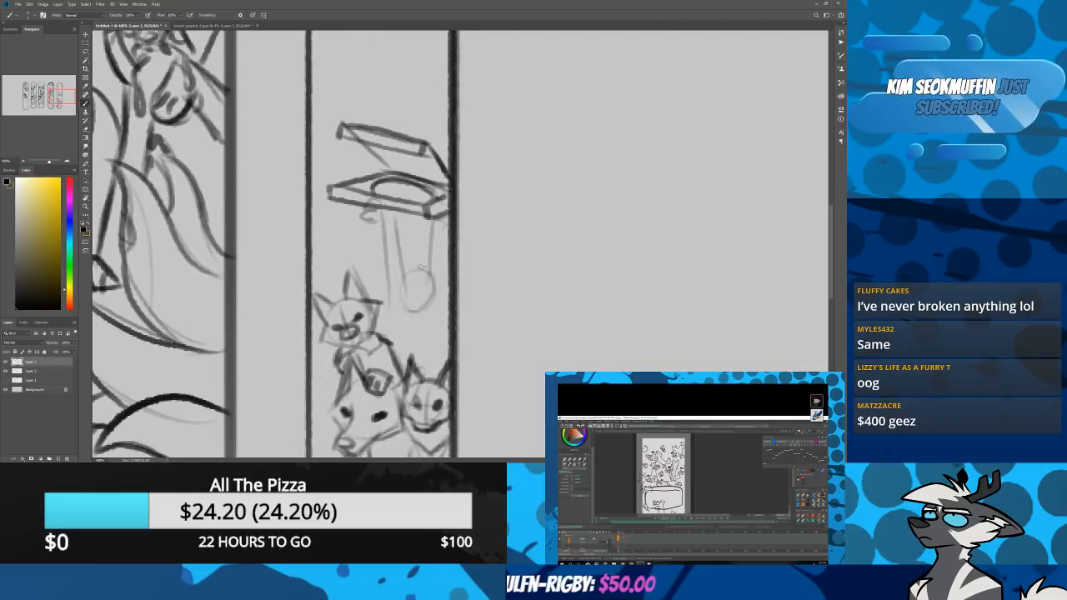
pyautogui.moveTo(390, 295)
pyautogui.mouseDown()
pyautogui.moveTo(400, 252)
pyautogui.moveTo(432, 258)
pyautogui.moveTo(433, 292)
pyautogui.mouseUp()
pyautogui.moveTo(402, 258)
pyautogui.mouseDown()
pyautogui.moveTo(411, 270)
pyautogui.moveTo(399, 291)
pyautogui.moveTo(414, 292)
pyautogui.mouseUp()
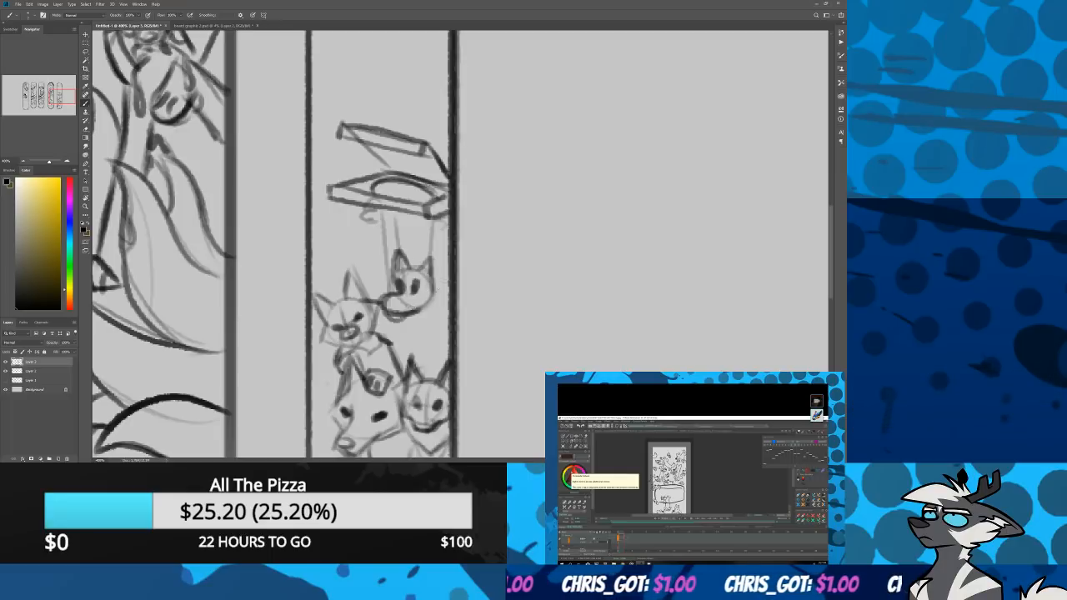
# Draw the body sides below the fifth animal's head and a long raised arm reaching up toward the box
pyautogui.moveTo(401, 319); pyautogui.dragTo(407, 365)
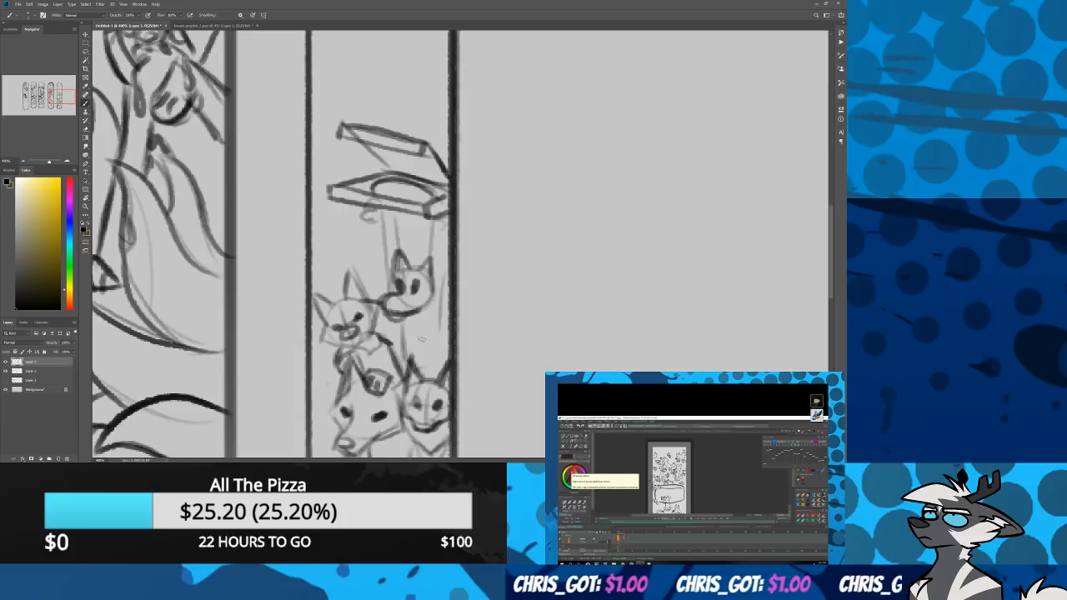
pyautogui.moveTo(441, 302)
pyautogui.mouseDown()
pyautogui.moveTo(441, 367)
pyautogui.moveTo(444, 251)
pyautogui.mouseUp()
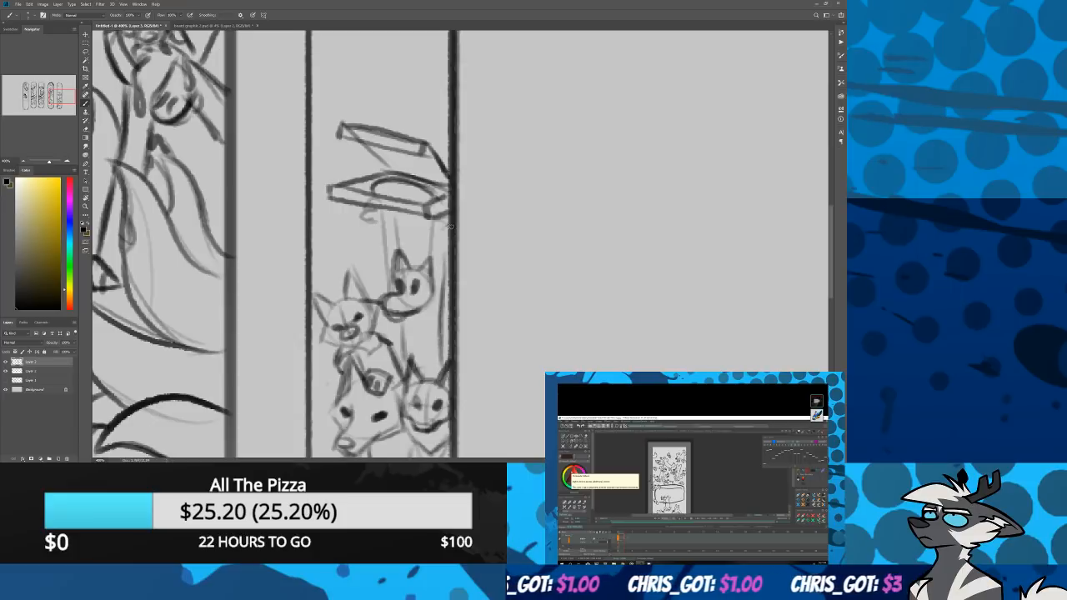
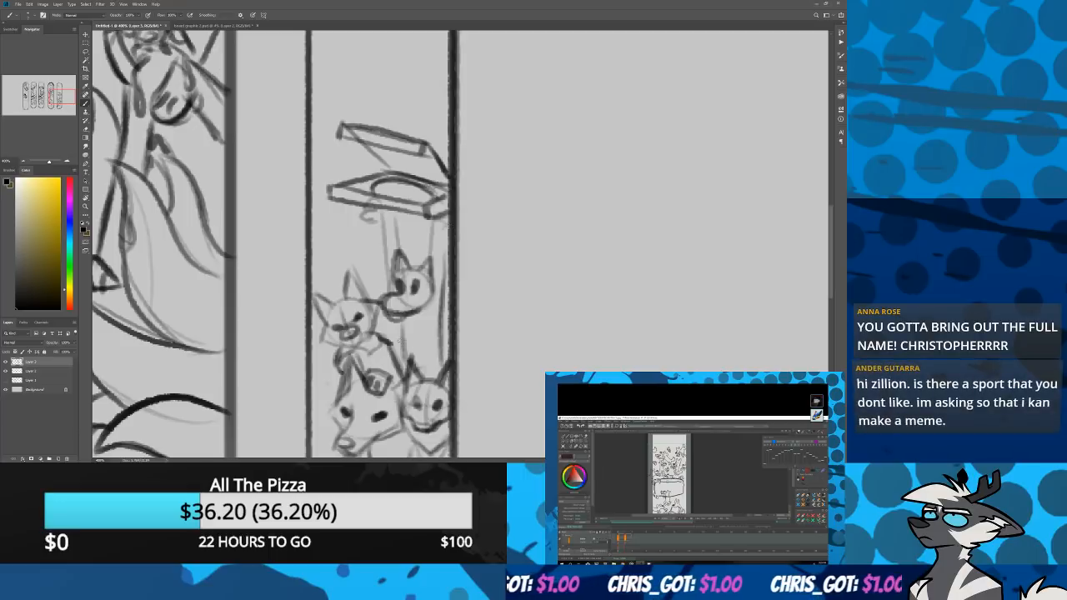
pyautogui.moveTo(403, 327); pyautogui.dragTo(409, 372)
pyautogui.moveTo(443, 321); pyautogui.dragTo(437, 371)
pyautogui.moveTo(442, 278); pyautogui.dragTo(438, 362)
pyautogui.moveTo(434, 220); pyautogui.dragTo(430, 255)
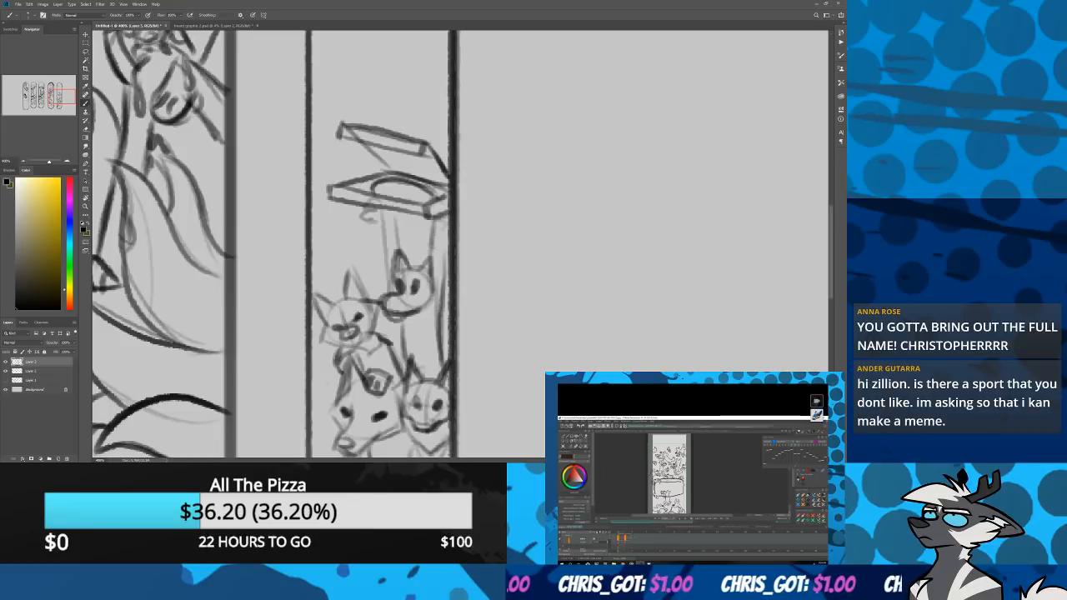
# Sketch a sixth, round head with small eyes and a protruding muzzle beneath the box's left corner, with loose body lines below it
pyautogui.moveTo(306, 360)
pyautogui.mouseDown()
pyautogui.moveTo(299, 226)
pyautogui.moveTo(310, 385)
pyautogui.mouseUp()
pyautogui.moveTo(330, 194); pyautogui.dragTo(344, 257)
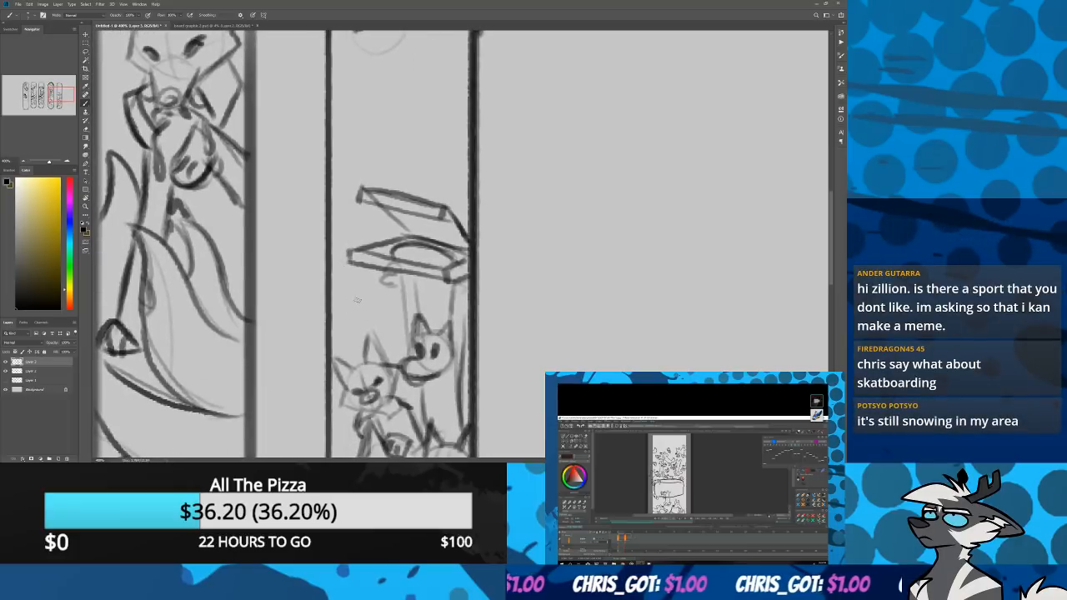
pyautogui.moveTo(372, 315); pyautogui.dragTo(385, 359)
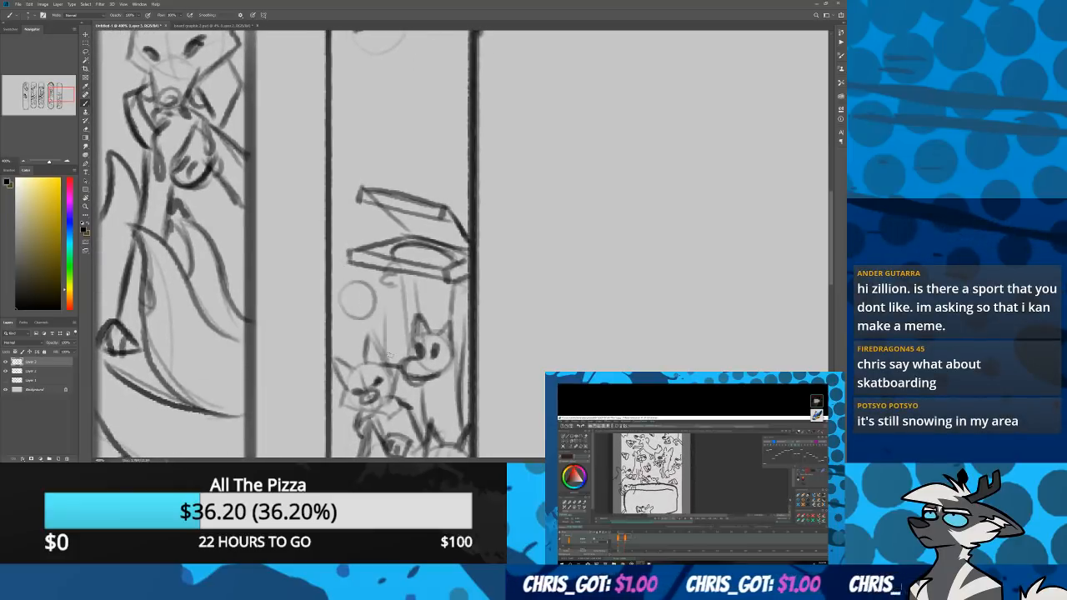
pyautogui.moveTo(360, 323)
pyautogui.mouseDown()
pyautogui.moveTo(355, 362)
pyautogui.moveTo(384, 361)
pyautogui.mouseUp()
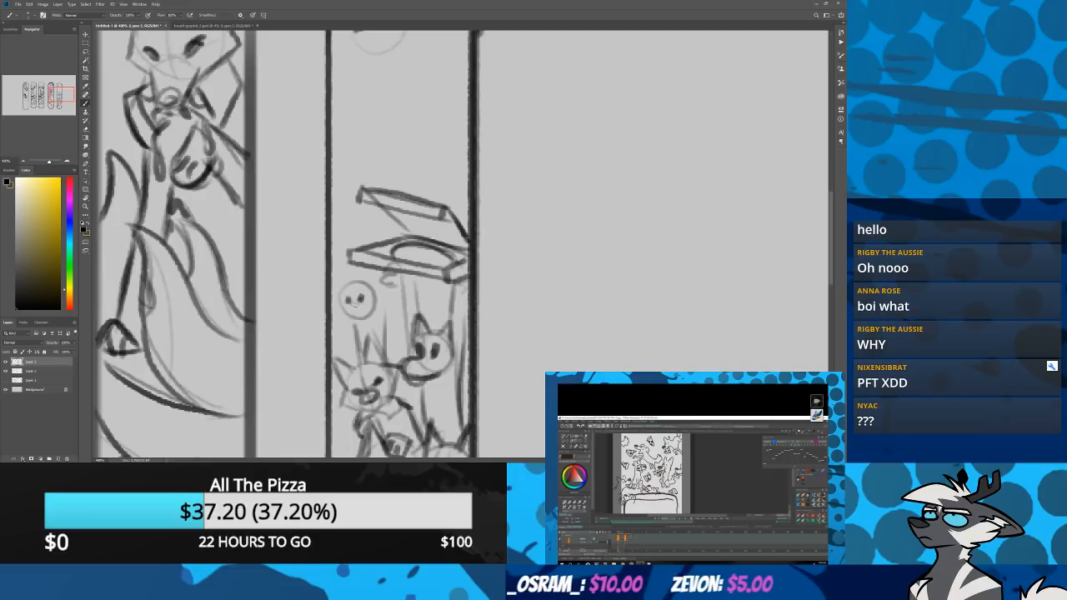
pyautogui.moveTo(349, 307); pyautogui.dragTo(355, 318)
pyautogui.hotkey('ctrl', 'z')
pyautogui.hotkey('ctrl', 'z')
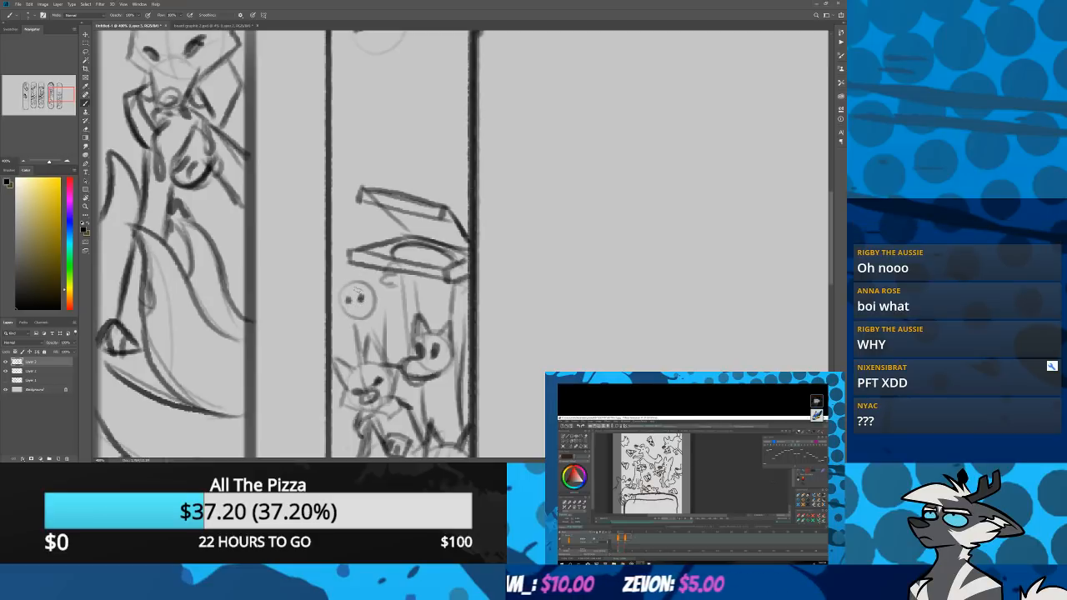
pyautogui.moveTo(340, 307); pyautogui.dragTo(367, 314)
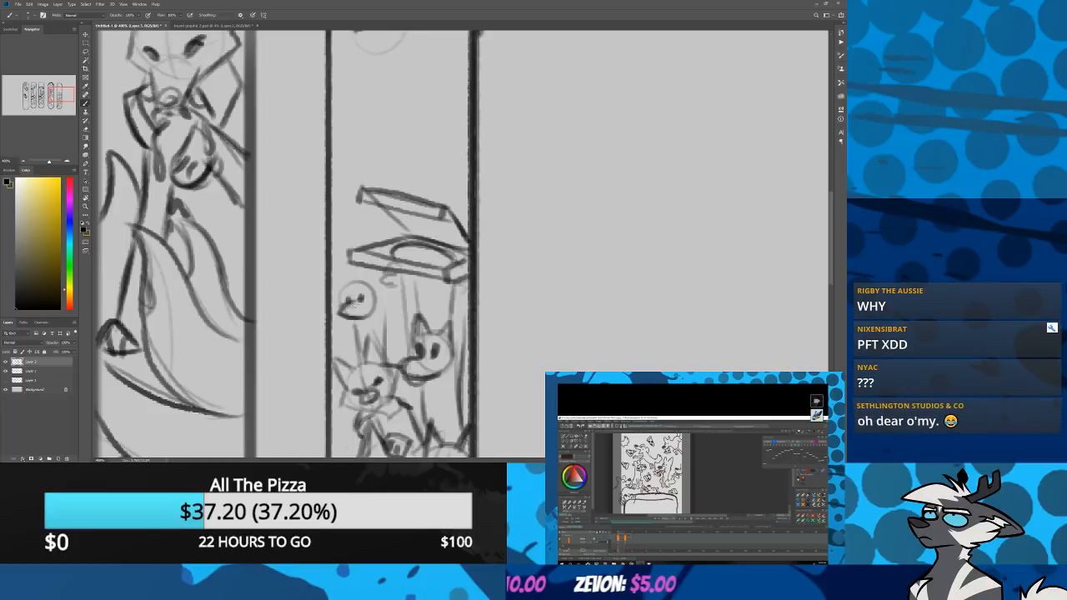
# Start a simple dog on the blank canvas beside the boards with two dot eyes, a curved forehead, pointed ears and jagged cheek fur
pyautogui.moveTo(620, 228); pyautogui.dragTo(350, 275)
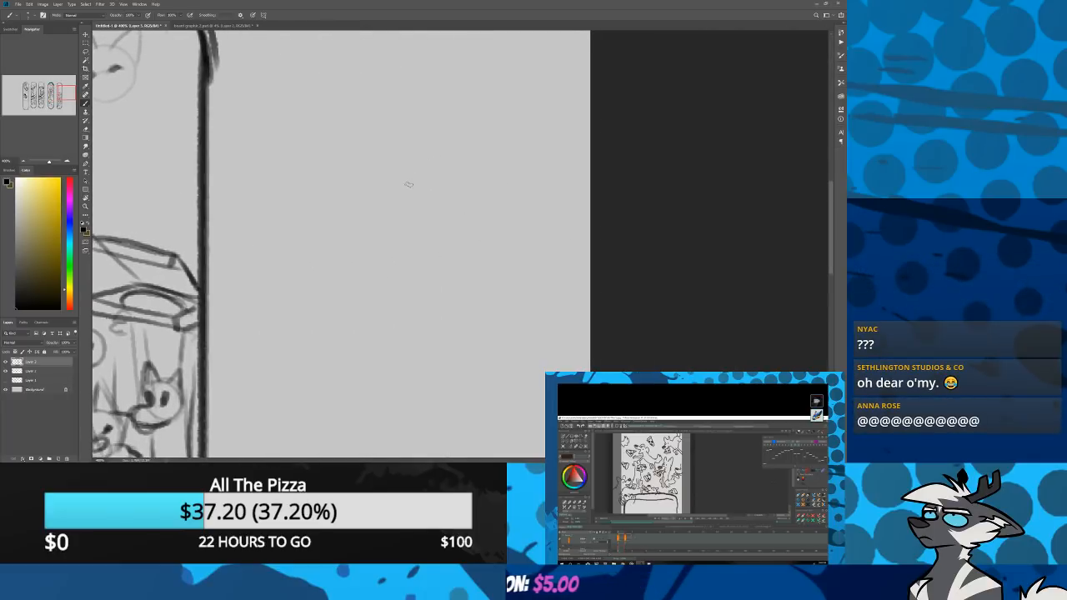
pyautogui.click(396, 180)
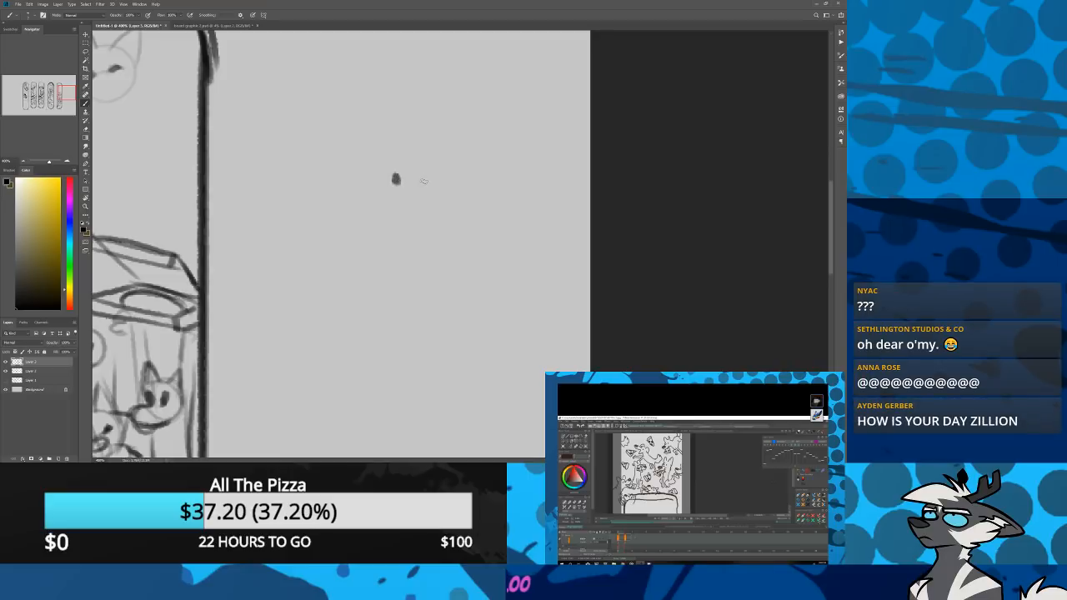
pyautogui.moveTo(374, 182); pyautogui.dragTo(412, 155)
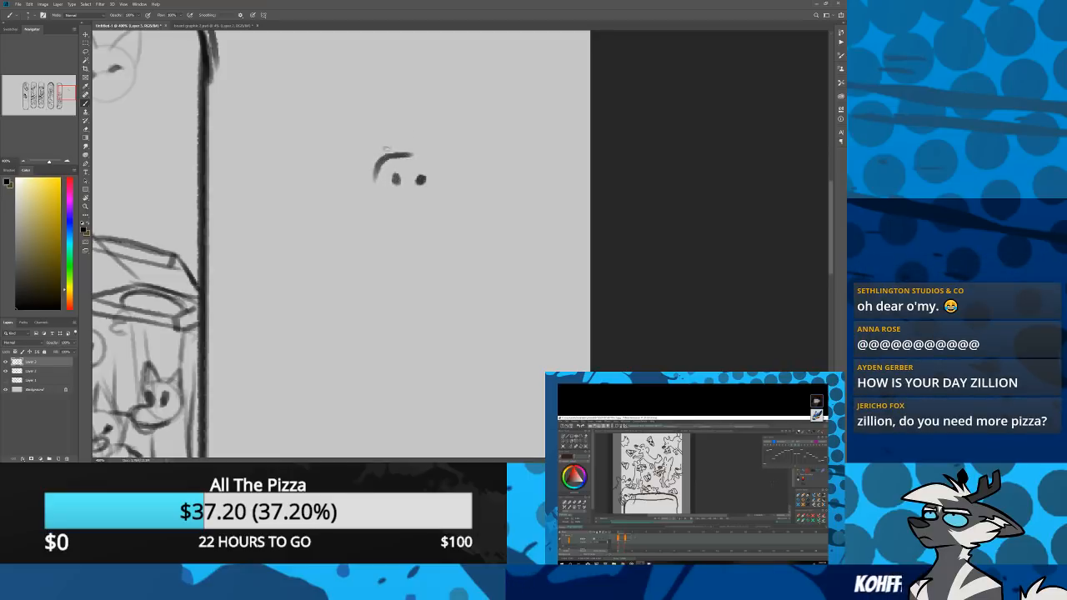
pyautogui.moveTo(372, 153)
pyautogui.mouseDown()
pyautogui.moveTo(399, 141)
pyautogui.moveTo(405, 153)
pyautogui.moveTo(462, 157)
pyautogui.moveTo(436, 149)
pyautogui.moveTo(465, 165)
pyautogui.moveTo(450, 191)
pyautogui.moveTo(465, 205)
pyautogui.mouseUp()
pyautogui.hotkey('ctrl', 'z')
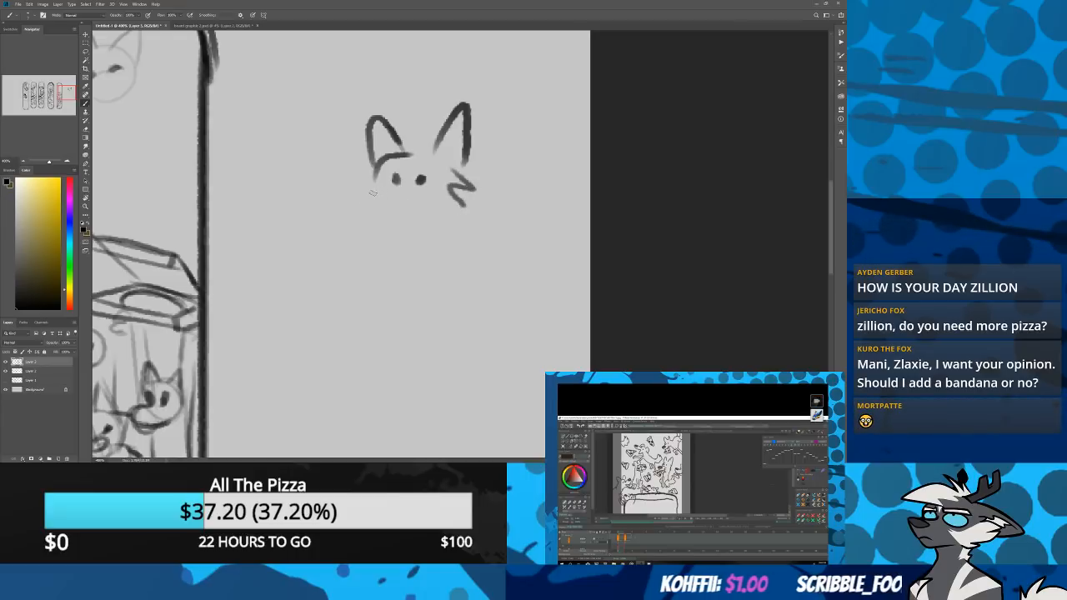
# Draw the dog's long rounded muzzle, chest tuft and two straight front legs with rounded paws
pyautogui.moveTo(394, 185)
pyautogui.mouseDown()
pyautogui.moveTo(350, 200)
pyautogui.moveTo(413, 218)
pyautogui.moveTo(393, 246)
pyautogui.mouseUp()
pyautogui.moveTo(443, 218)
pyautogui.mouseDown()
pyautogui.moveTo(445, 246)
pyautogui.moveTo(404, 268)
pyautogui.moveTo(396, 379)
pyautogui.mouseUp()
pyautogui.moveTo(445, 277)
pyautogui.mouseDown()
pyautogui.moveTo(444, 380)
pyautogui.moveTo(384, 398)
pyautogui.moveTo(442, 391)
pyautogui.moveTo(446, 403)
pyautogui.moveTo(469, 387)
pyautogui.moveTo(463, 278)
pyautogui.mouseUp()
pyautogui.hotkey('ctrl', 'z')
pyautogui.moveTo(456, 378); pyautogui.dragTo(456, 278)
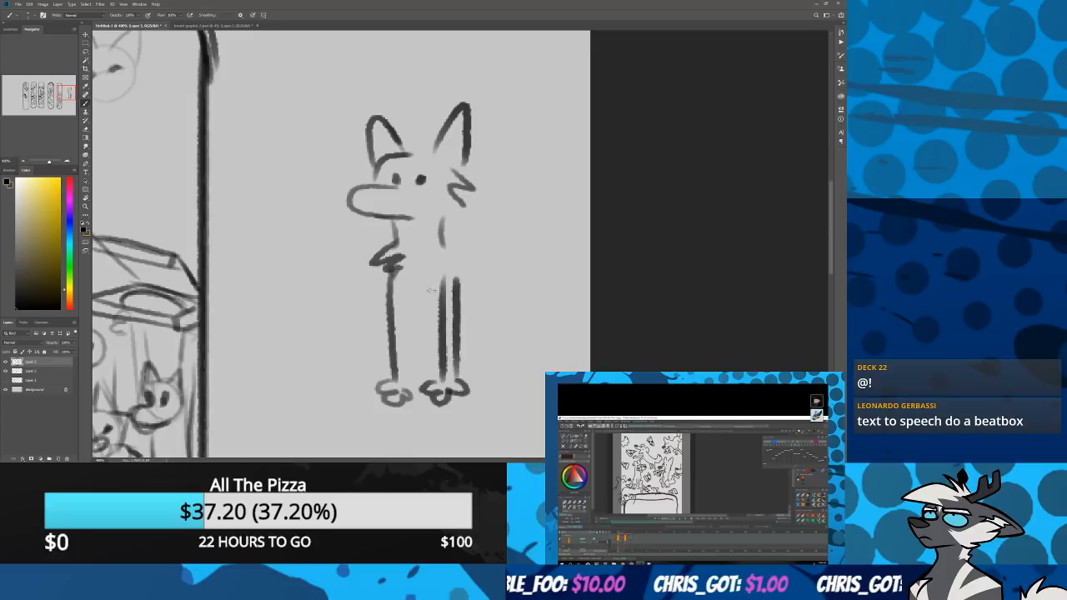
pyautogui.moveTo(407, 383)
pyautogui.mouseDown()
pyautogui.moveTo(403, 287)
pyautogui.moveTo(433, 302)
pyautogui.mouseUp()
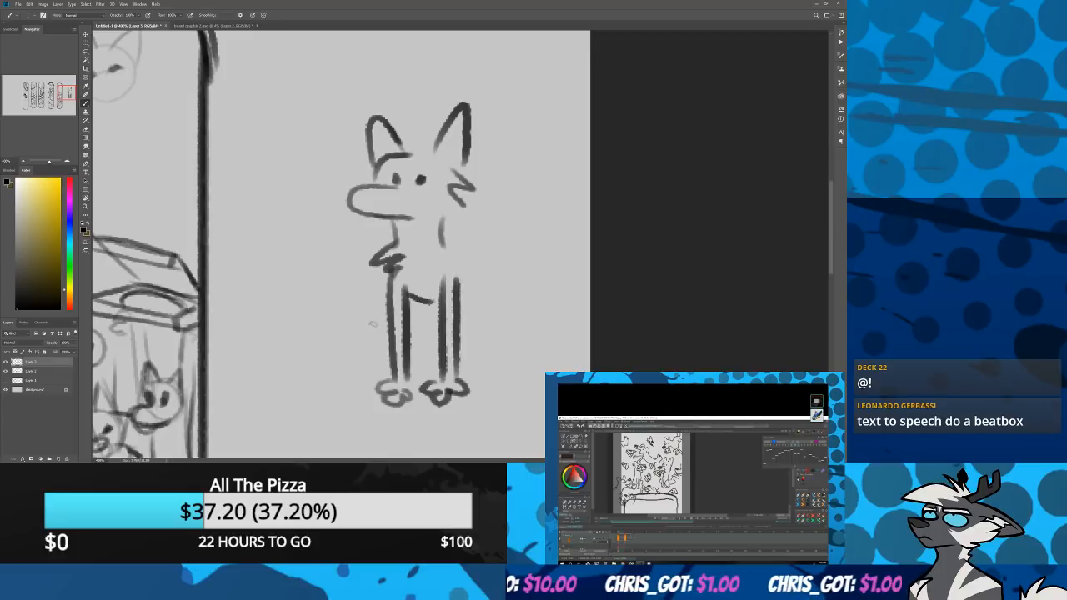
# Draw the dog's flat back, upright curved tail, belly and near hind leg with a paw, and shade in its nose
pyautogui.moveTo(459, 245)
pyautogui.mouseDown()
pyautogui.moveTo(509, 252)
pyautogui.moveTo(524, 209)
pyautogui.moveTo(505, 184)
pyautogui.mouseUp()
pyautogui.moveTo(534, 262)
pyautogui.mouseDown()
pyautogui.moveTo(548, 221)
pyautogui.moveTo(507, 184)
pyautogui.mouseUp()
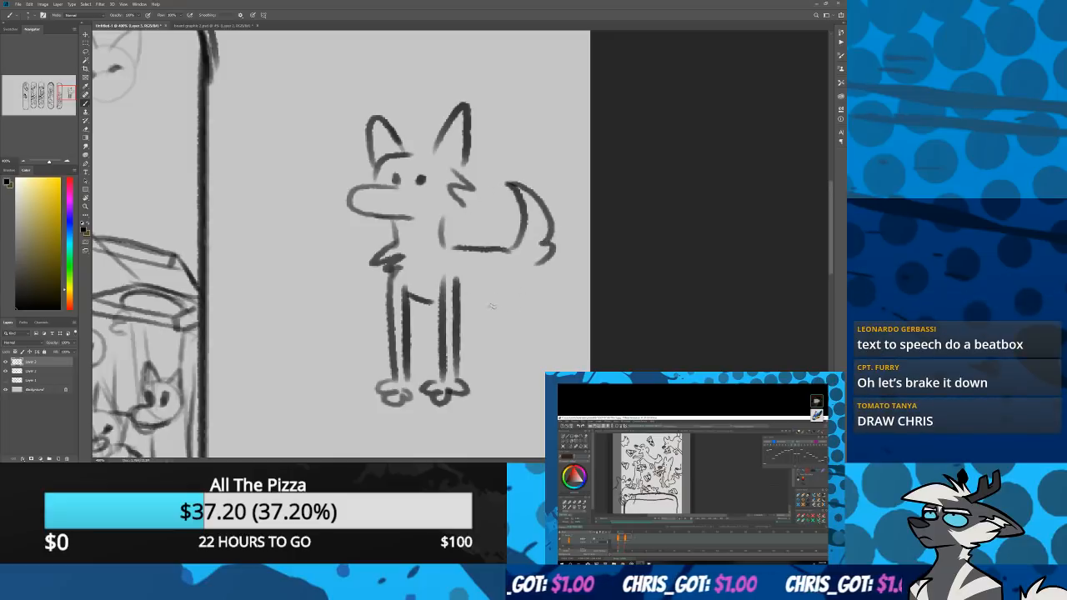
pyautogui.moveTo(490, 286)
pyautogui.mouseDown()
pyautogui.moveTo(519, 322)
pyautogui.moveTo(524, 314)
pyautogui.moveTo(532, 379)
pyautogui.mouseUp()
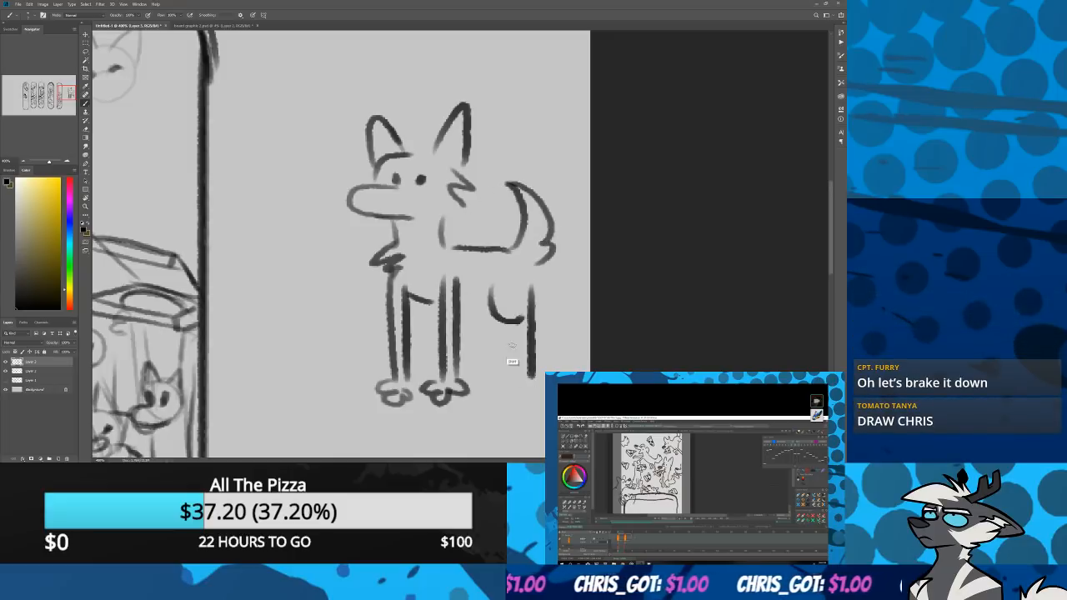
pyautogui.moveTo(522, 322); pyautogui.dragTo(518, 382)
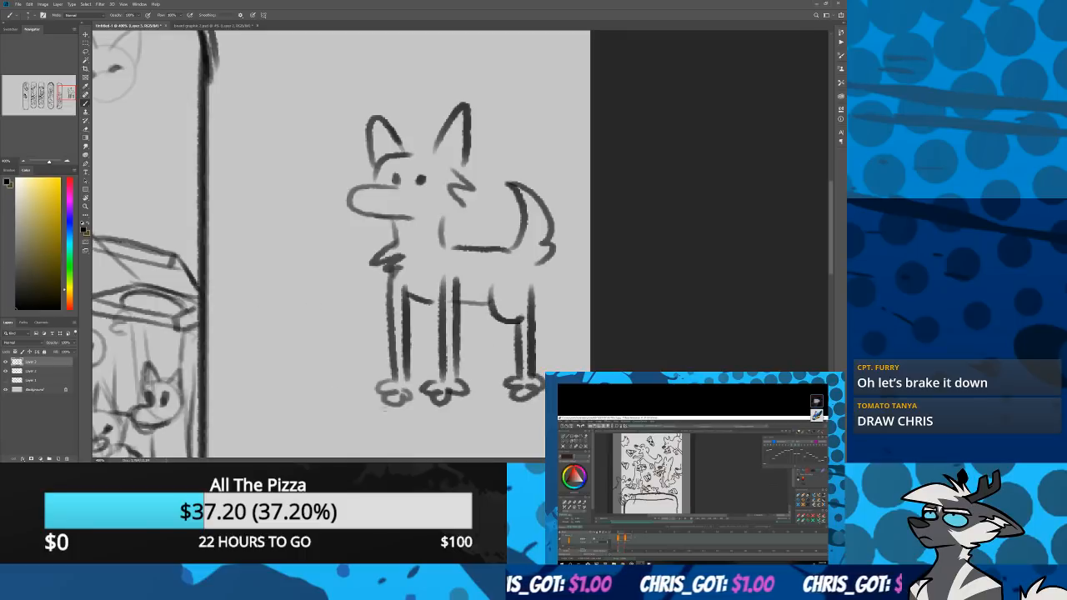
pyautogui.moveTo(363, 201); pyautogui.dragTo(374, 192)
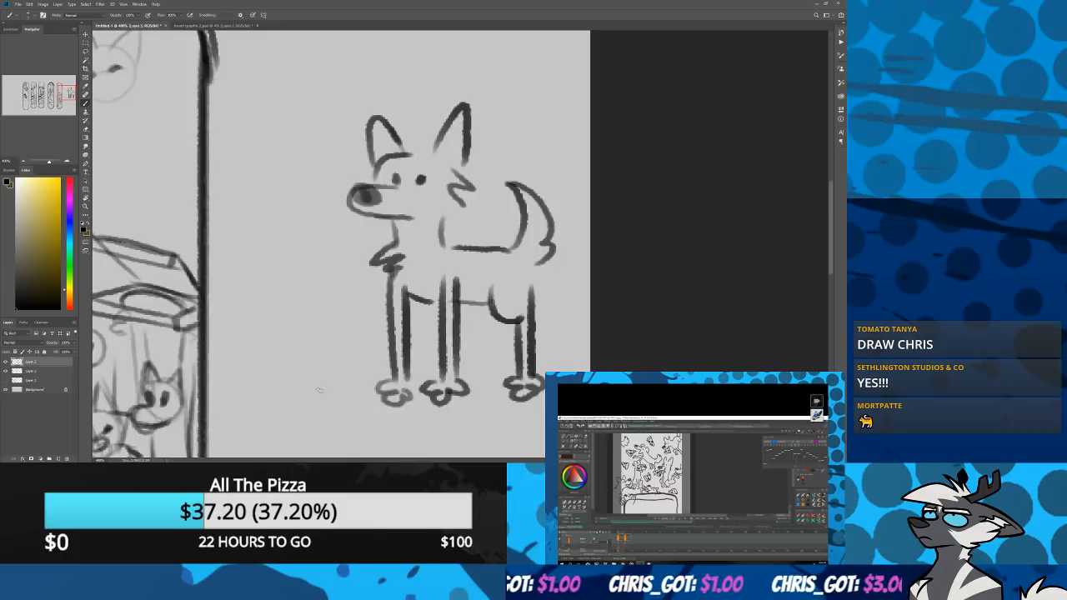
# Add the dog's far hind leg behind the near one and shade it in dark grey
pyautogui.moveTo(239, 299)
pyautogui.mouseDown()
pyautogui.moveTo(295, 312)
pyautogui.moveTo(447, 234)
pyautogui.moveTo(464, 242)
pyautogui.mouseUp()
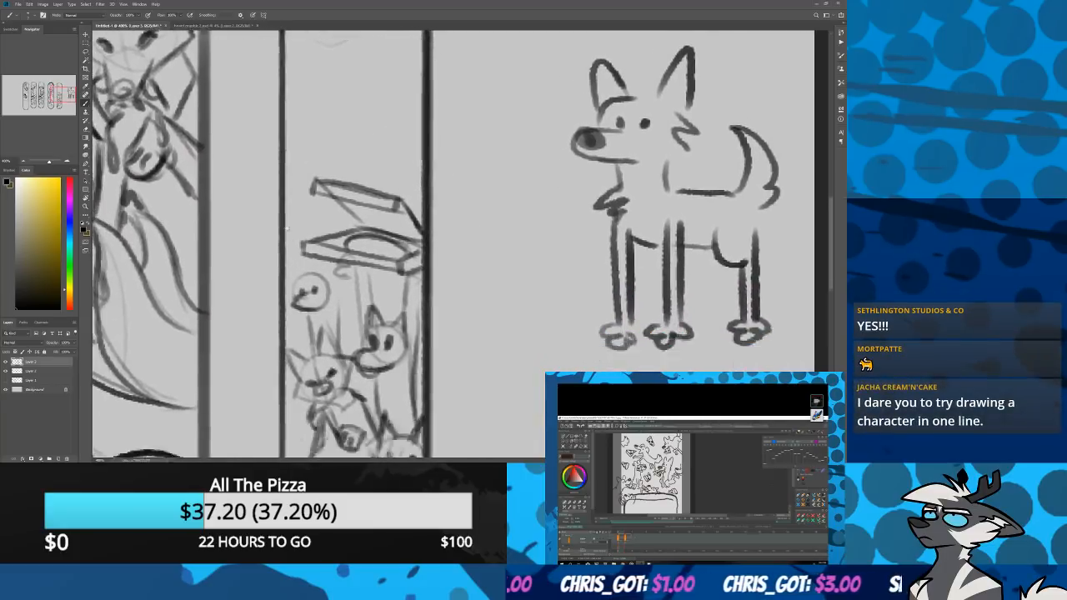
pyautogui.scroll(-3, 286, 228)
pyautogui.scroll(6, 275, 227)
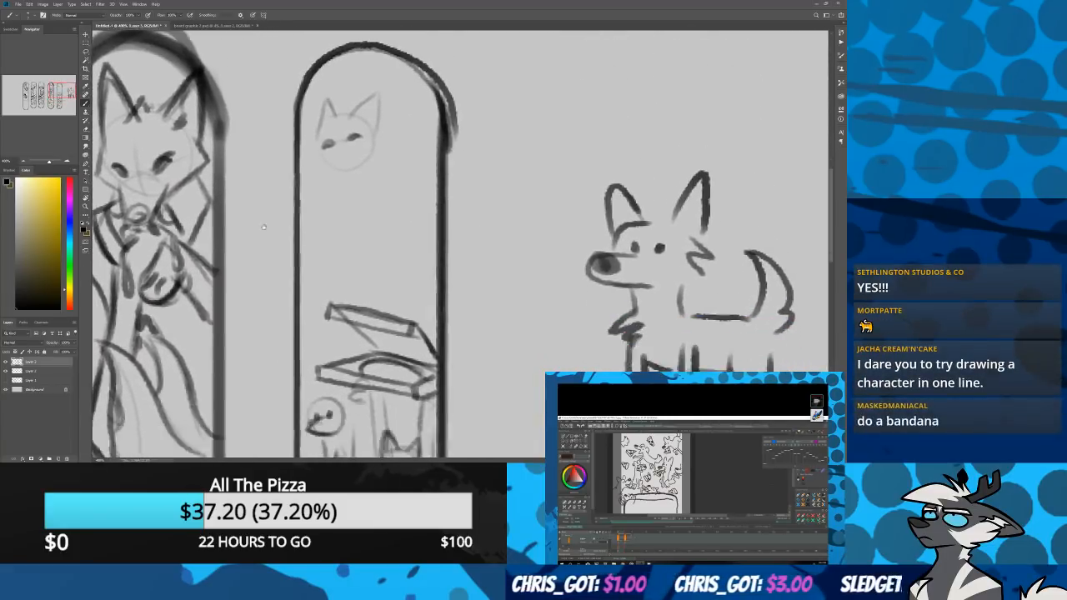
pyautogui.moveTo(264, 227); pyautogui.dragTo(203, 159)
pyautogui.press('l')
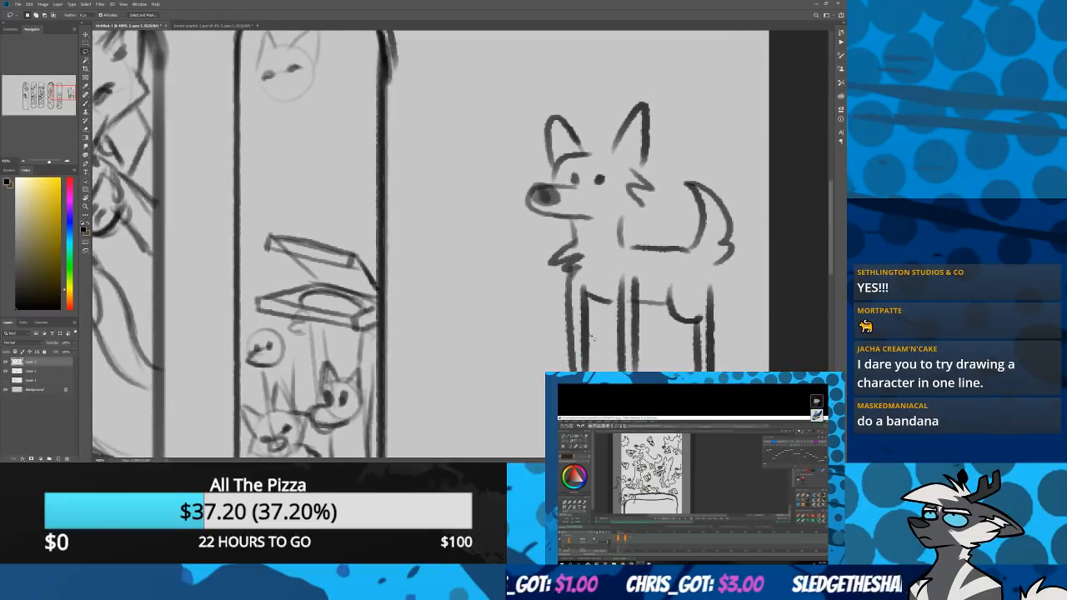
pyautogui.press('b')
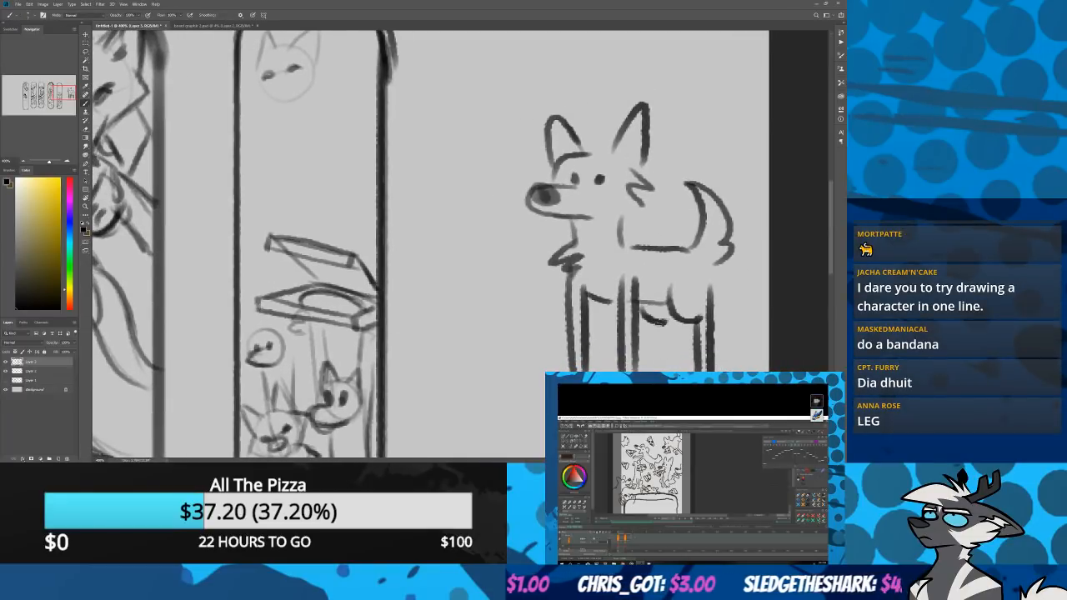
pyautogui.moveTo(662, 322); pyautogui.dragTo(660, 371)
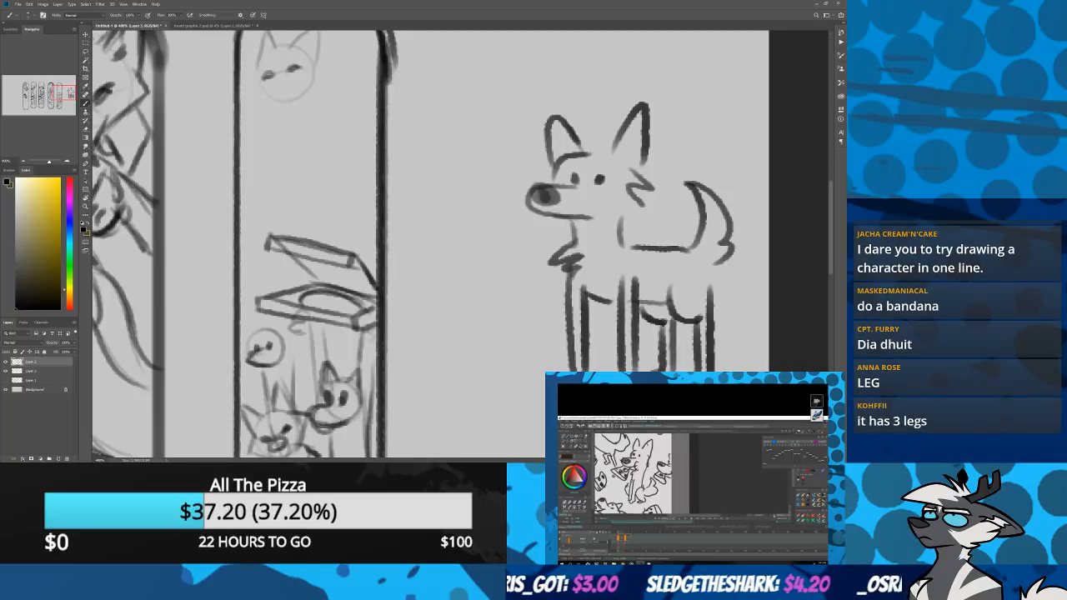
pyautogui.moveTo(663, 357)
pyautogui.mouseDown()
pyautogui.moveTo(666, 371)
pyautogui.moveTo(670, 318)
pyautogui.moveTo(651, 317)
pyautogui.moveTo(672, 337)
pyautogui.moveTo(665, 359)
pyautogui.mouseUp()
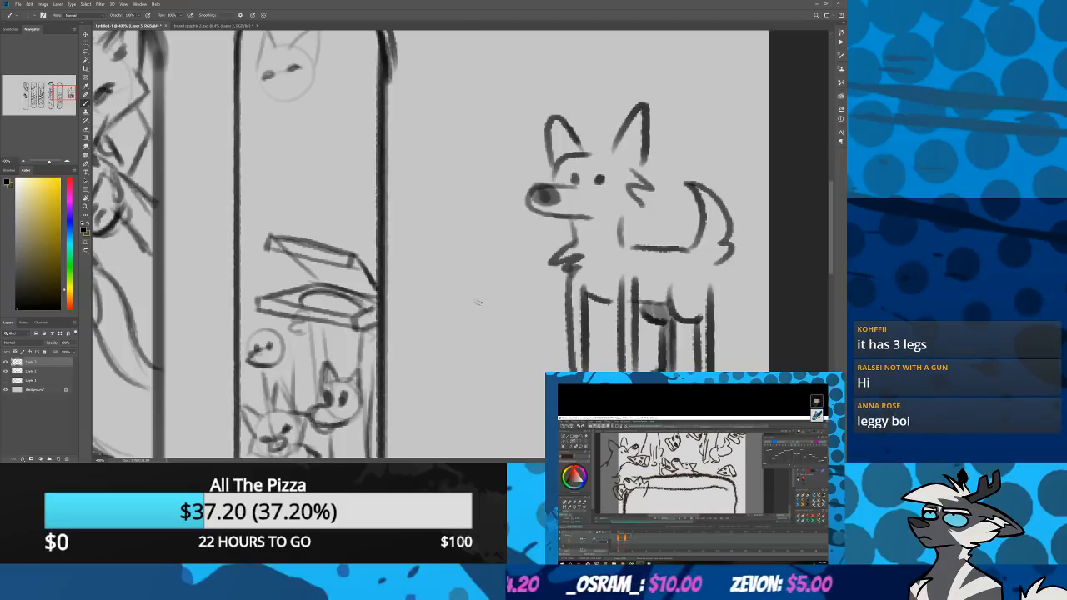
# Connect the dog's hind leg to its rump, extend the cheek and neck fur, and close the outline between the ears
pyautogui.moveTo(607, 268); pyautogui.dragTo(385, 234)
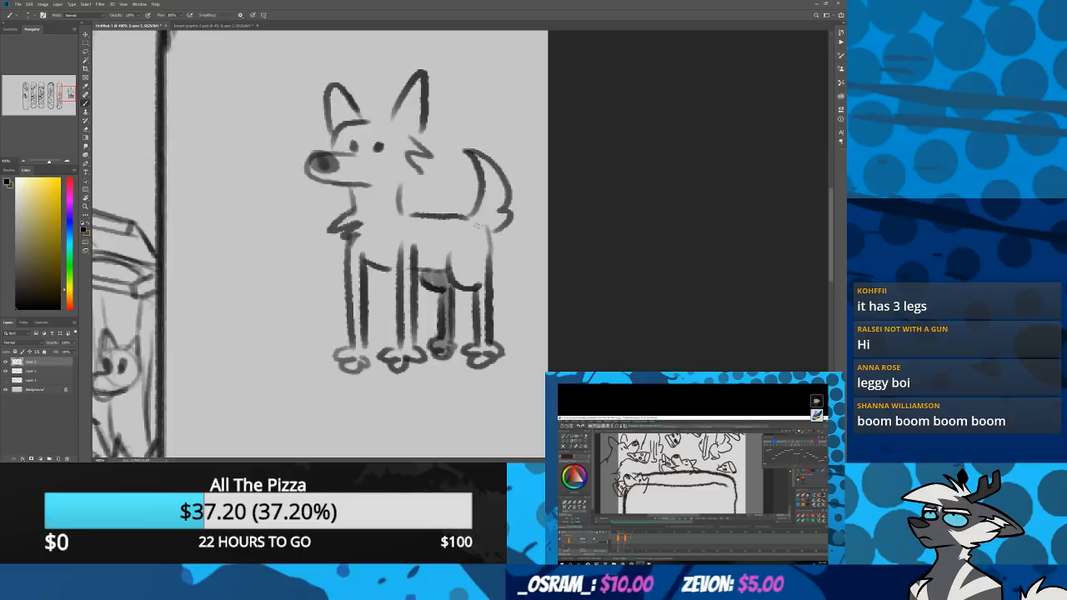
pyautogui.moveTo(477, 225); pyautogui.dragTo(491, 268)
pyautogui.moveTo(484, 228); pyautogui.dragTo(490, 267)
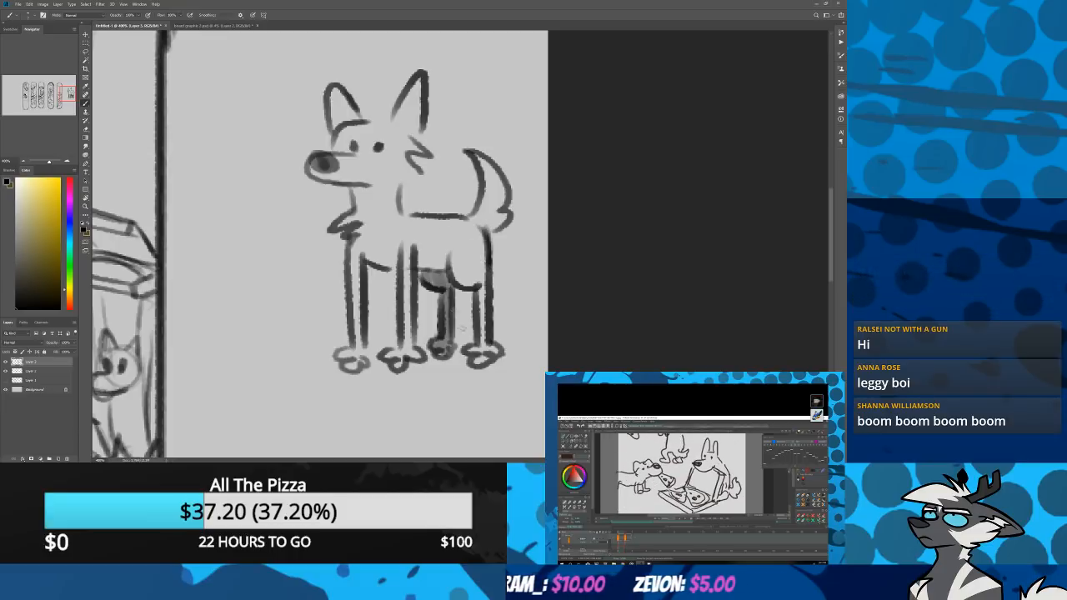
pyautogui.moveTo(257, 244); pyautogui.dragTo(295, 298)
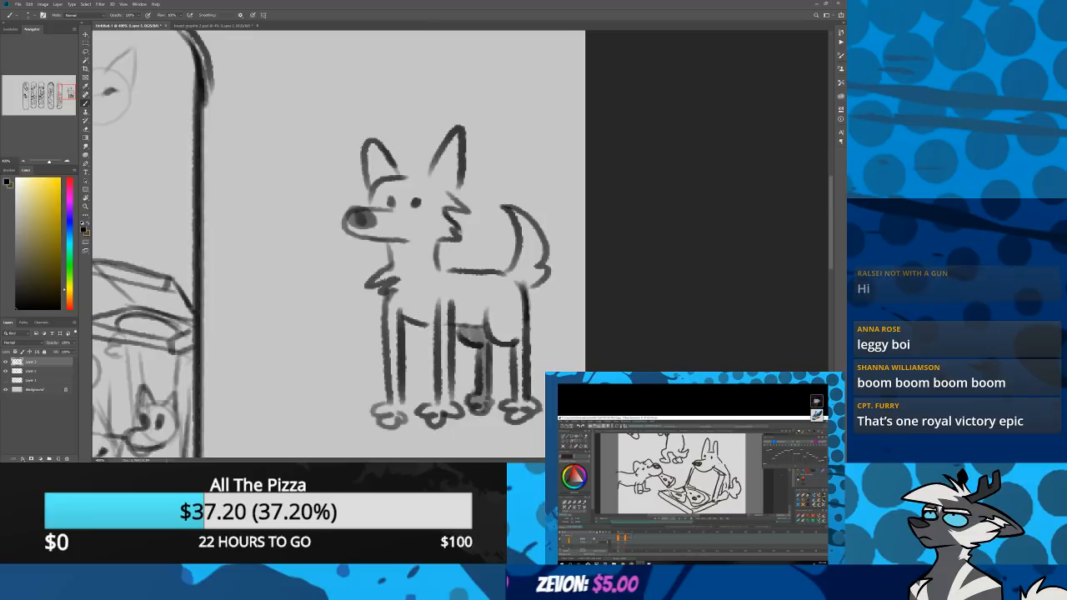
pyautogui.moveTo(422, 178)
pyautogui.mouseDown()
pyautogui.moveTo(457, 130)
pyautogui.moveTo(462, 198)
pyautogui.mouseUp()
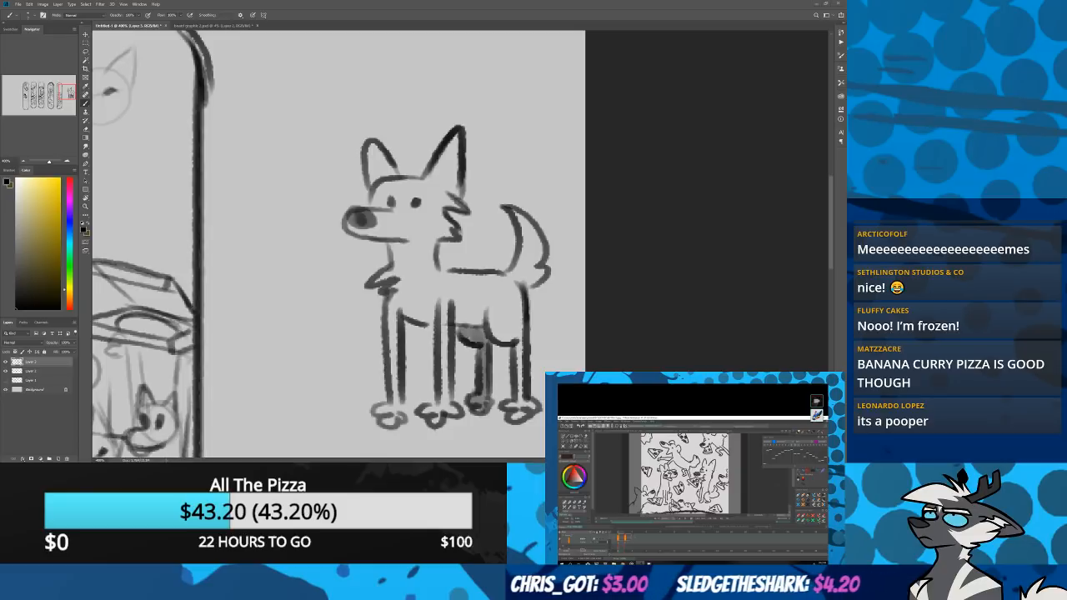
# Draw a small tongue hanging below the dog doodle's muzzle
pyautogui.moveTo(357, 238); pyautogui.dragTo(377, 242)
pyautogui.hotkey('ctrl', 'z')
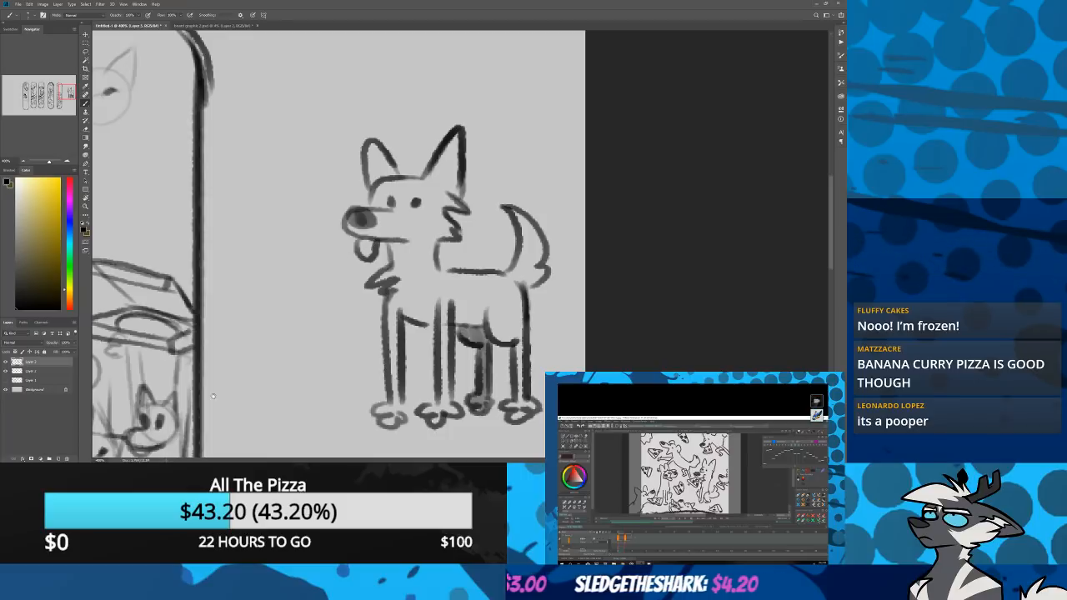
# Lasso the dog doodle, scale it down and try placing it at the base of the pizza-box board over the stacked animals
pyautogui.moveTo(94, 374)
pyautogui.mouseDown()
pyautogui.moveTo(268, 166)
pyautogui.moveTo(308, 75)
pyautogui.moveTo(237, 291)
pyautogui.moveTo(213, 320)
pyautogui.mouseUp()
pyautogui.press('l')
pyautogui.moveTo(446, 106)
pyautogui.mouseDown()
pyautogui.moveTo(545, 421)
pyautogui.moveTo(429, 129)
pyautogui.mouseUp()
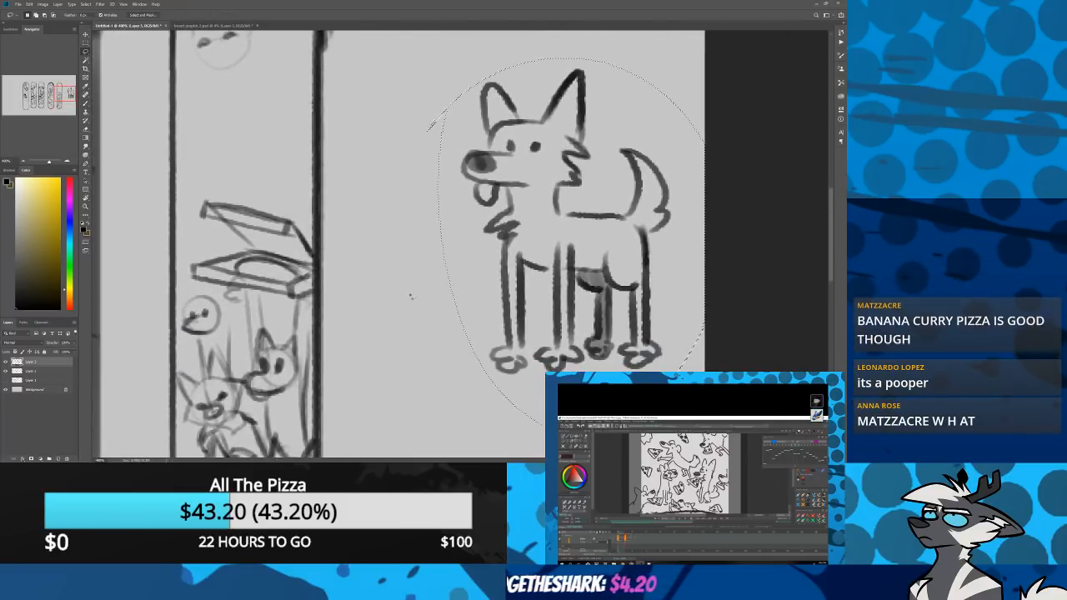
pyautogui.hotkey('ctrl', 't')
pyautogui.moveTo(423, 59); pyautogui.dragTo(539, 214)
pyautogui.moveTo(623, 298); pyautogui.dragTo(299, 336)
pyautogui.moveTo(216, 251); pyautogui.dragTo(201, 230)
pyautogui.moveTo(242, 313); pyautogui.dragTo(252, 326)
pyautogui.press('Return')
pyautogui.hotkey('ctrl', 'd')
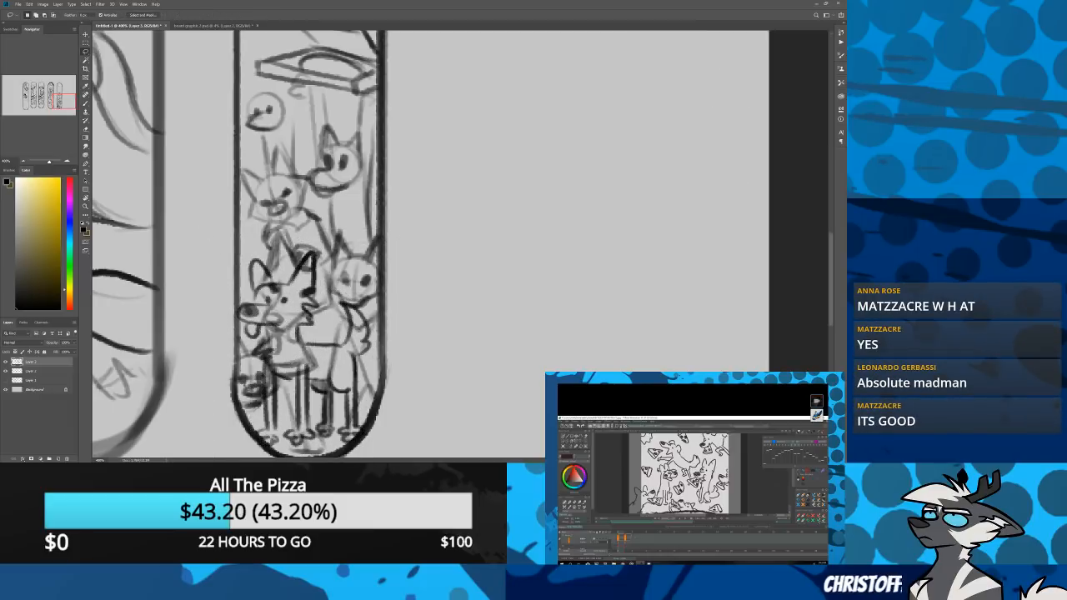
# Undo the dog's scaling and placement on the board and return to the Brush tool
pyautogui.moveTo(215, 158); pyautogui.dragTo(222, 239)
pyautogui.moveTo(201, 131); pyautogui.dragTo(234, 237)
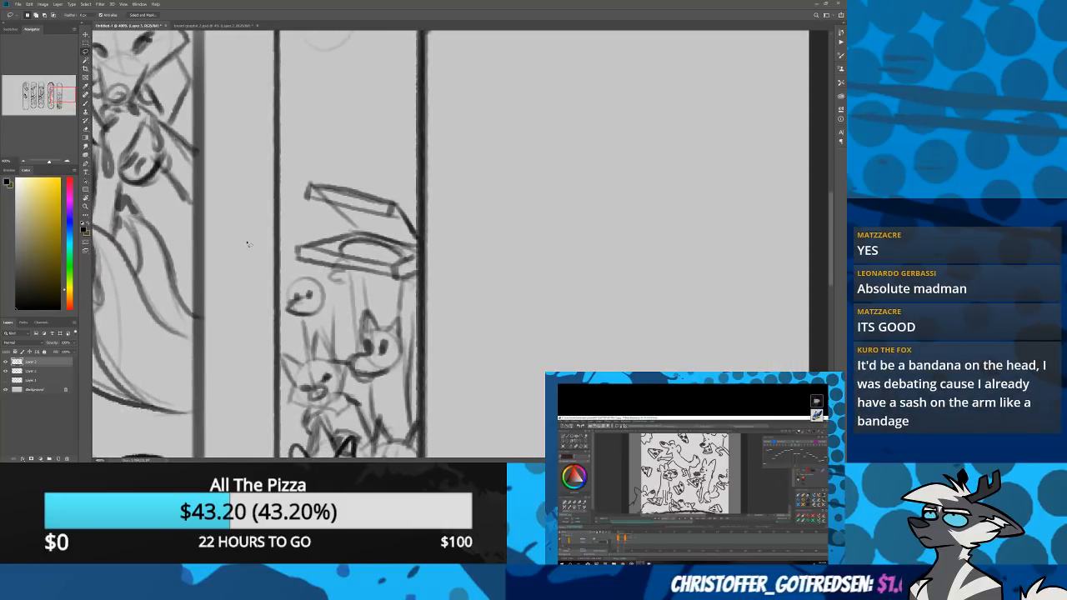
pyautogui.click(26, 162)
pyautogui.click(25, 161)
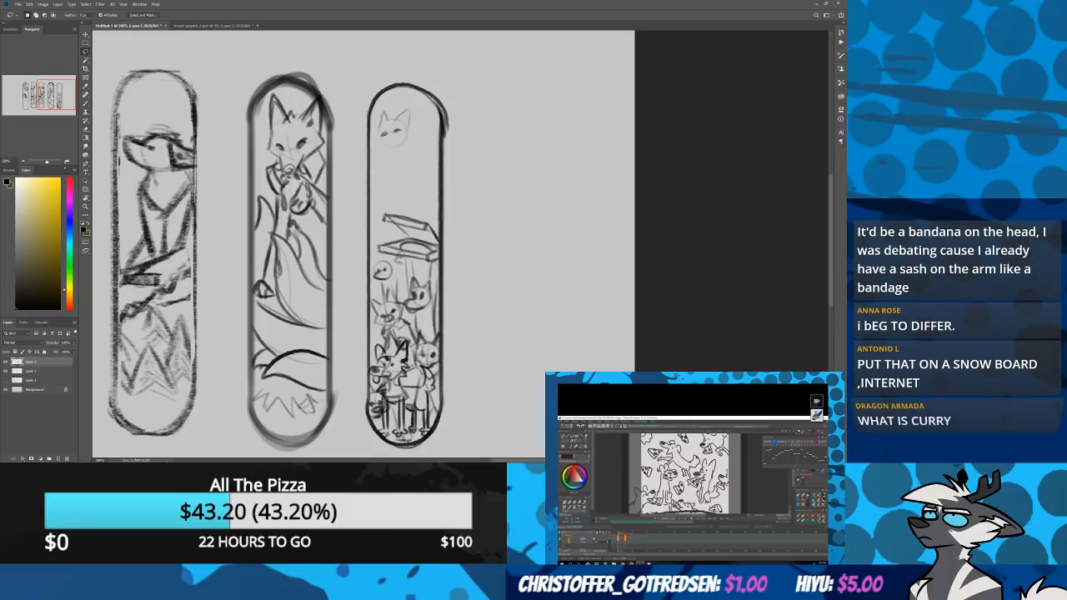
pyautogui.hotkey('ctrl', 'z')
pyautogui.hotkey('ctrl', 'z')
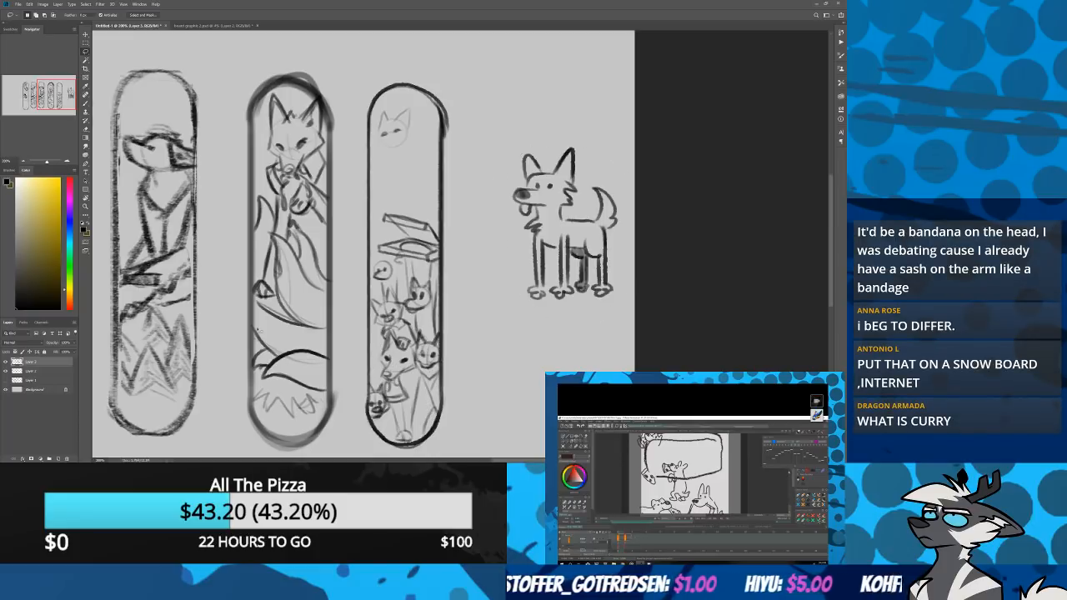
pyautogui.press('b')
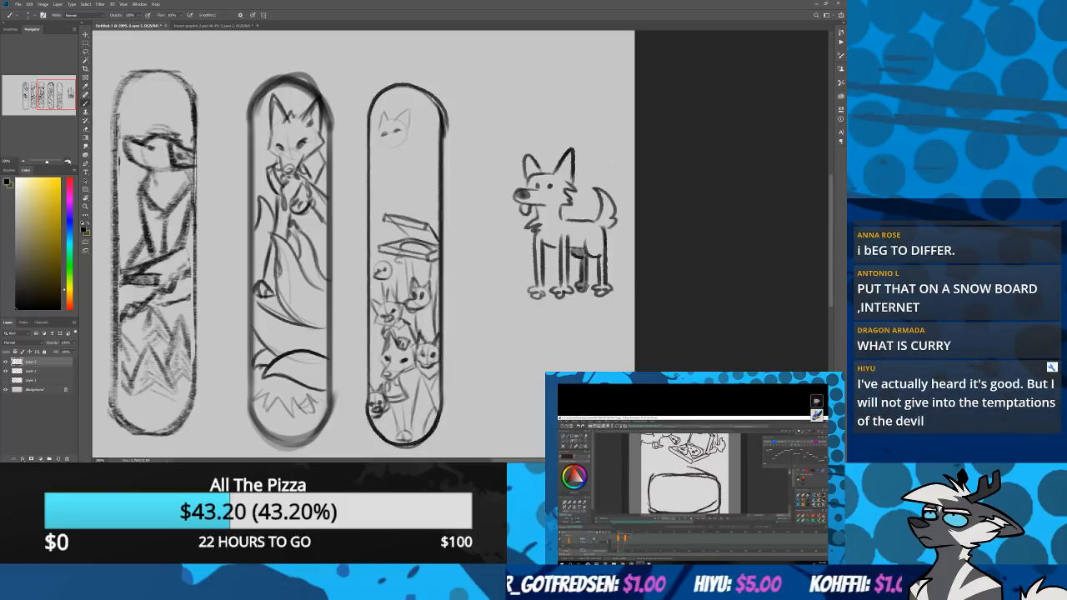
pyautogui.click(68, 160)
pyautogui.click(68, 161)
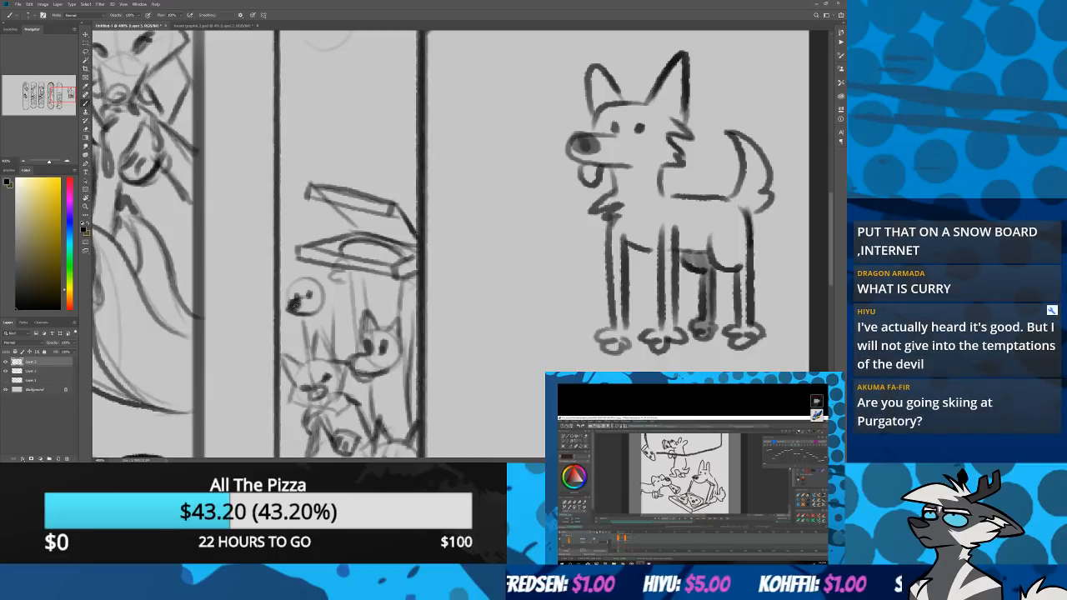
pyautogui.click(23, 161)
pyautogui.click(23, 161)
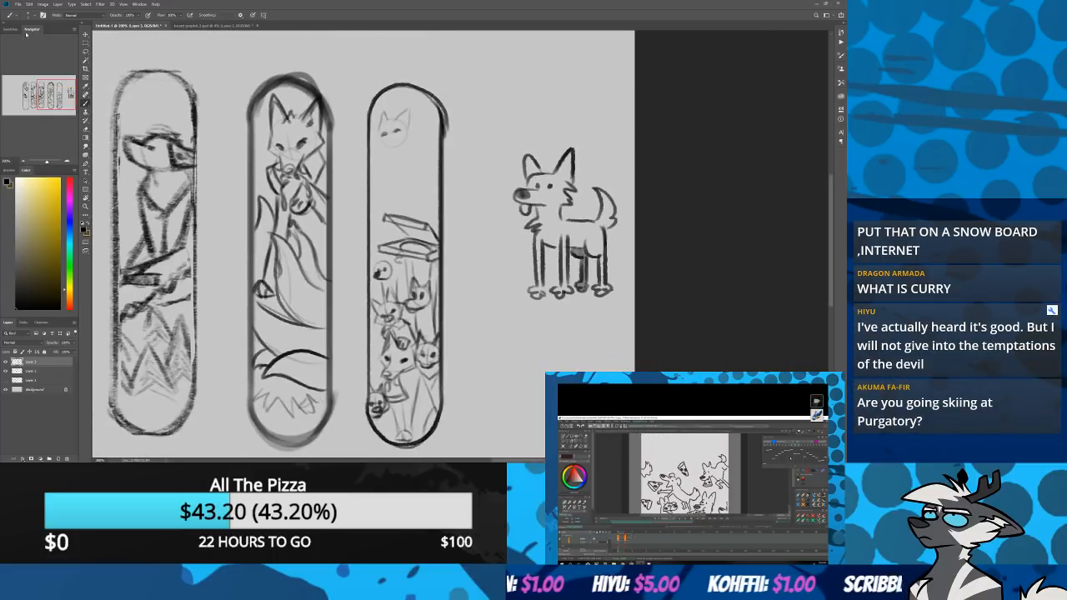
# Resize the image to a resolution of 300 pixels/inch, with its width and height in inches
pyautogui.click(42, 4)
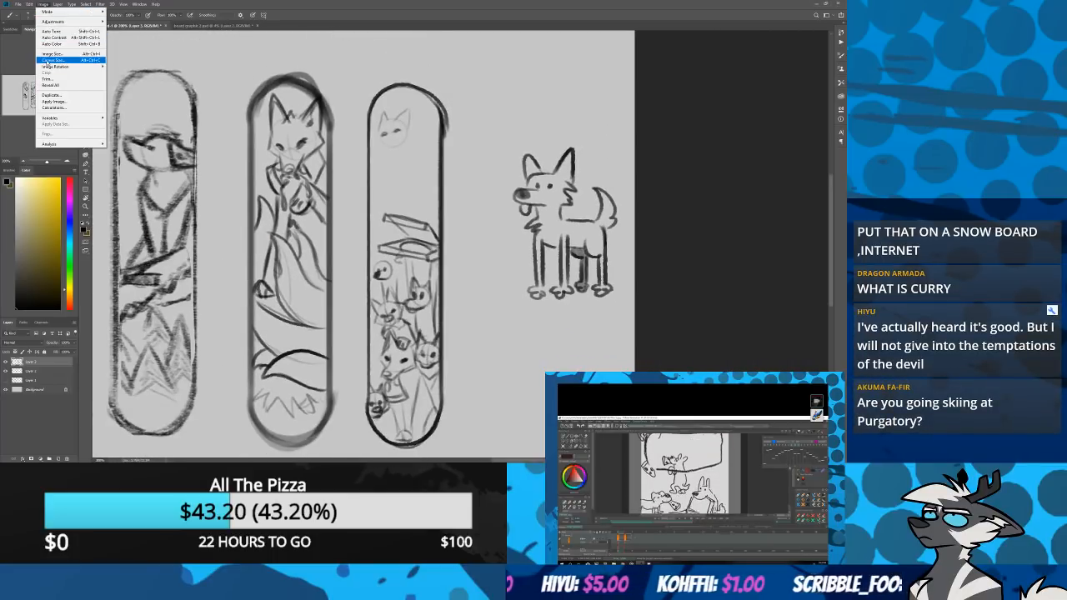
pyautogui.click(55, 54)
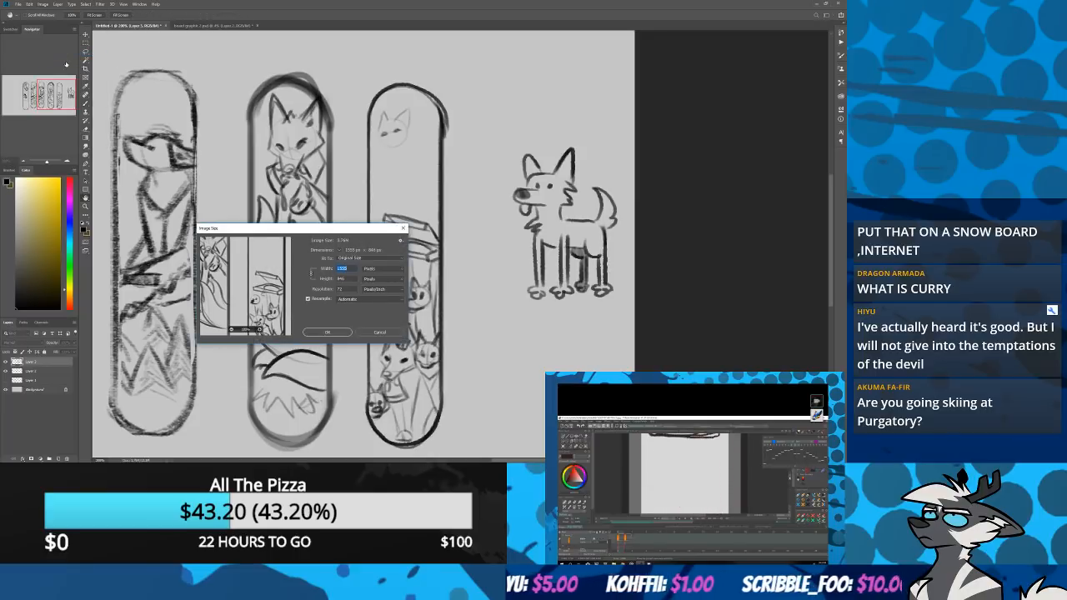
pyautogui.click(383, 269)
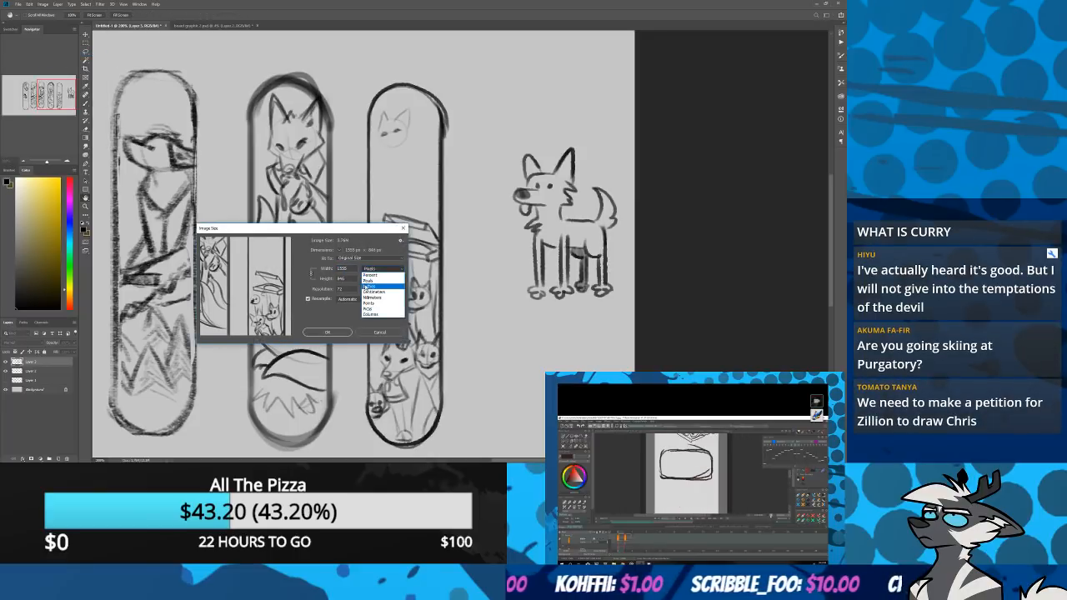
pyautogui.click(368, 281)
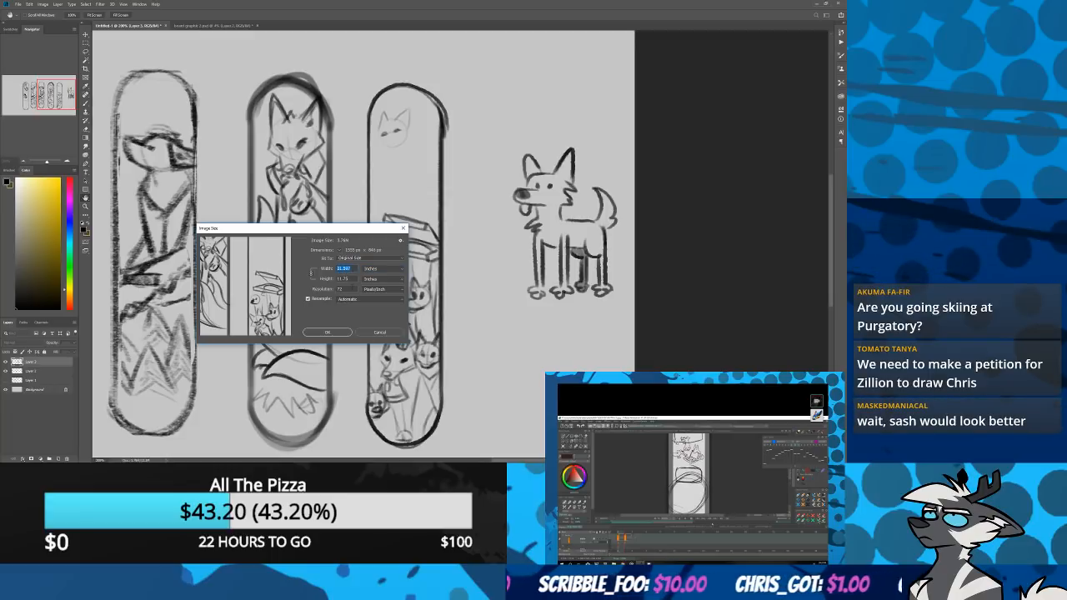
pyautogui.moveTo(352, 289); pyautogui.dragTo(332, 290)
pyautogui.write('300')
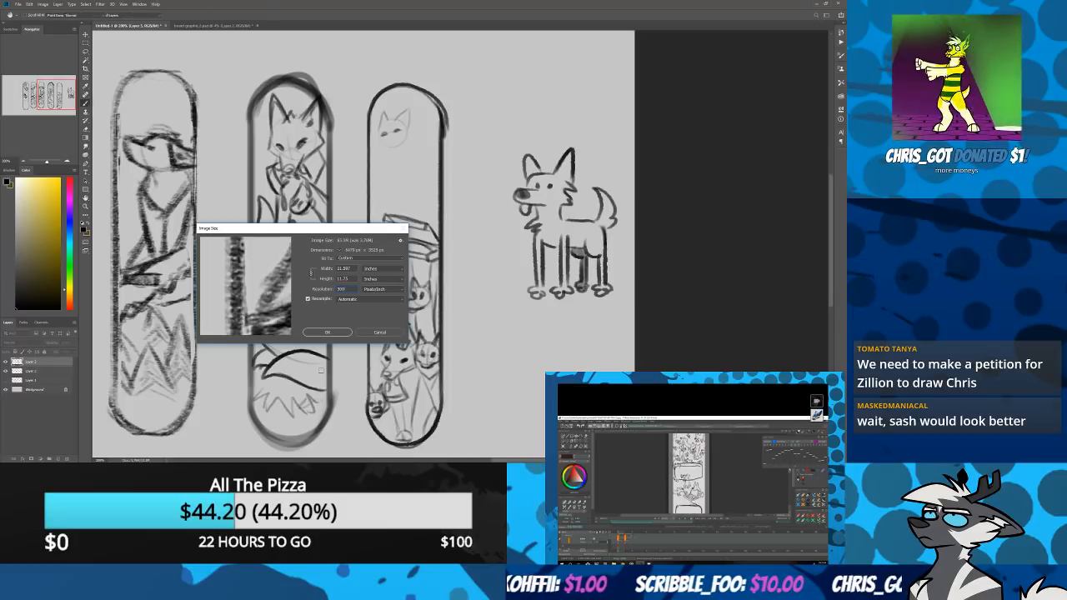
pyautogui.press('Return')
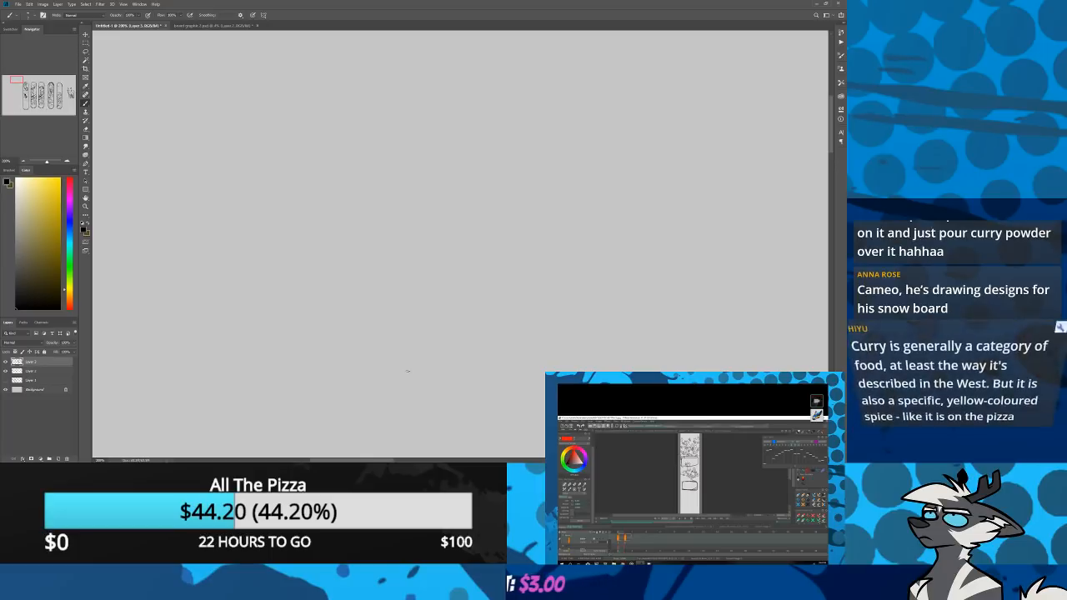
# Make a test stroke on the resized canvas, undo it and choose a larger brush for the pizza-box board
pyautogui.moveTo(221, 219); pyautogui.dragTo(193, 312)
pyautogui.hotkey('ctrl', 'z')
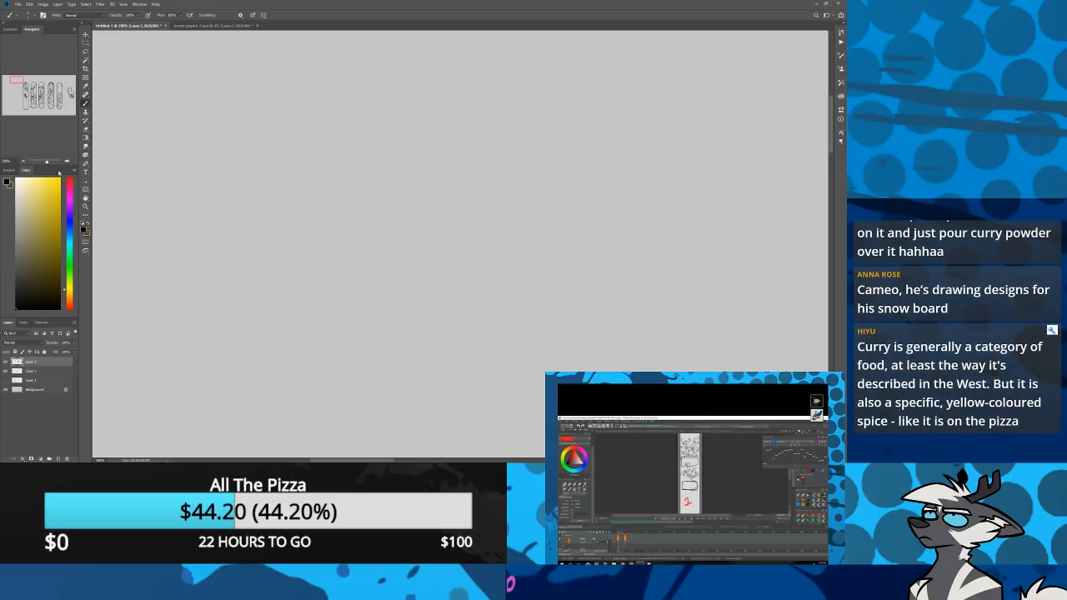
pyautogui.moveTo(15, 79)
pyautogui.mouseDown()
pyautogui.moveTo(65, 97)
pyautogui.moveTo(57, 101)
pyautogui.mouseUp()
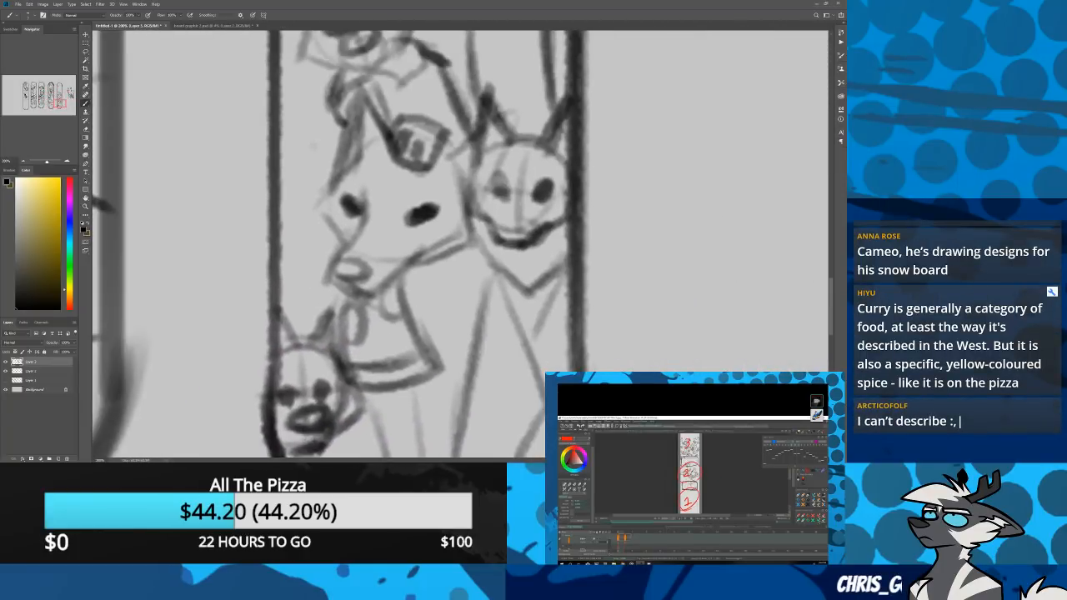
pyautogui.rightClick(361, 263)
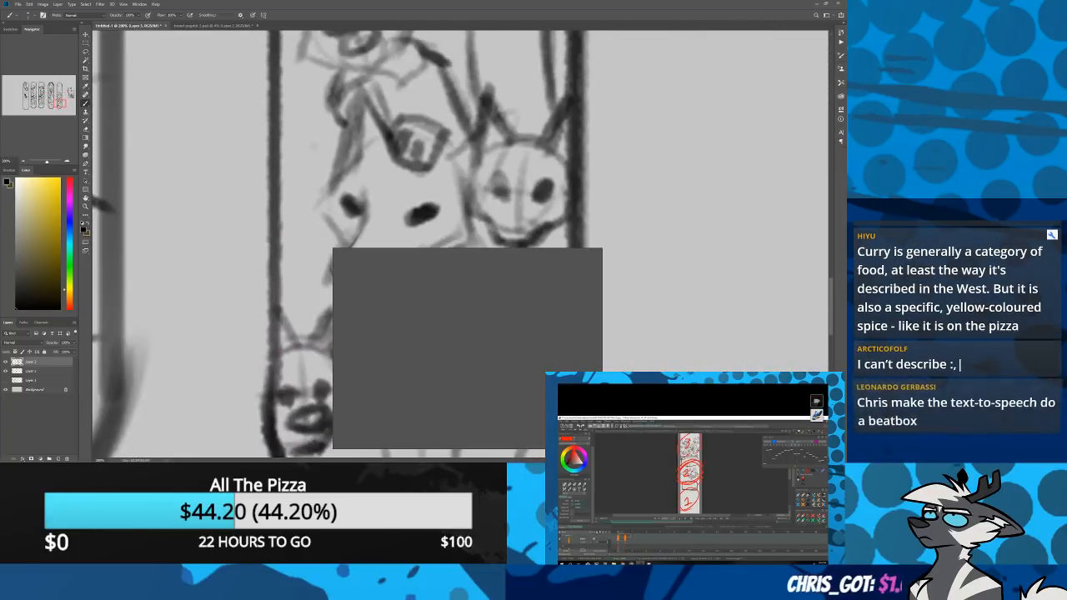
pyautogui.click(208, 142)
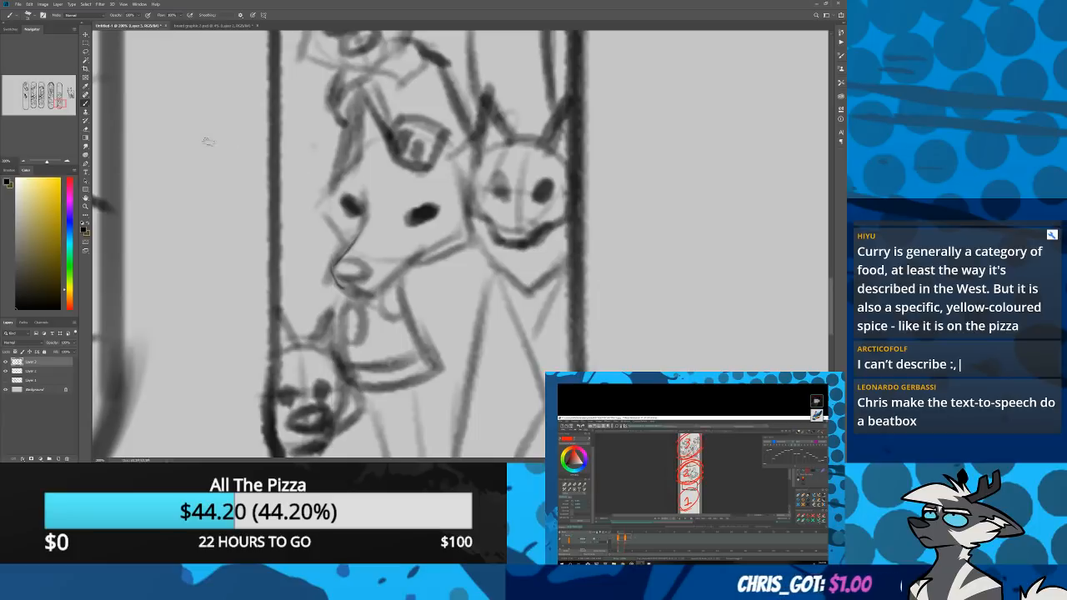
# Redraw the open pizza box's tray in darker lines, covering its front face, side and back edges, plus the lid's slanted inner edge
pyautogui.moveTo(313, 100)
pyautogui.mouseDown()
pyautogui.moveTo(313, 426)
pyautogui.moveTo(295, 445)
pyautogui.mouseUp()
pyautogui.moveTo(221, 329); pyautogui.dragTo(176, 170)
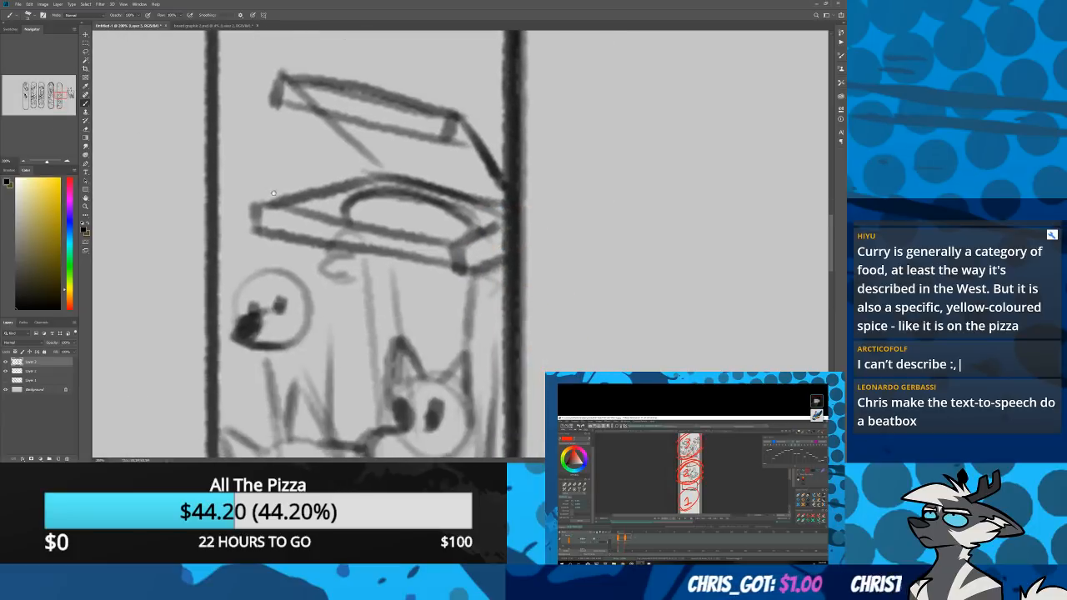
pyautogui.moveTo(261, 210)
pyautogui.mouseDown()
pyautogui.moveTo(309, 246)
pyautogui.moveTo(467, 273)
pyautogui.mouseUp()
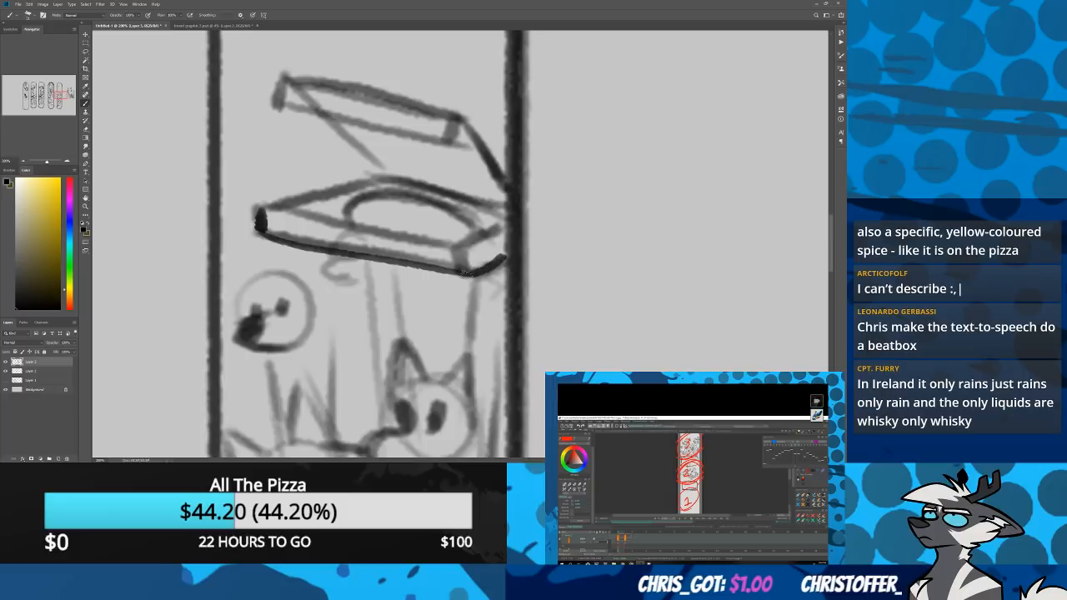
pyautogui.moveTo(260, 209)
pyautogui.mouseDown()
pyautogui.moveTo(444, 246)
pyautogui.moveTo(498, 221)
pyautogui.mouseUp()
pyautogui.moveTo(260, 208); pyautogui.dragTo(377, 174)
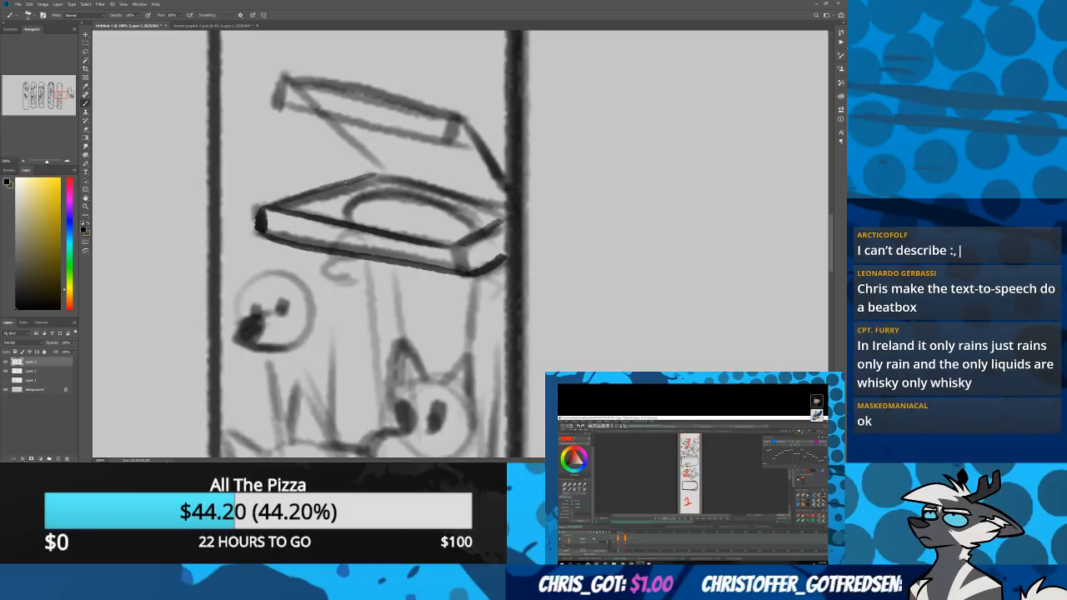
pyautogui.moveTo(317, 113)
pyautogui.mouseDown()
pyautogui.moveTo(377, 171)
pyautogui.moveTo(512, 207)
pyautogui.mouseUp()
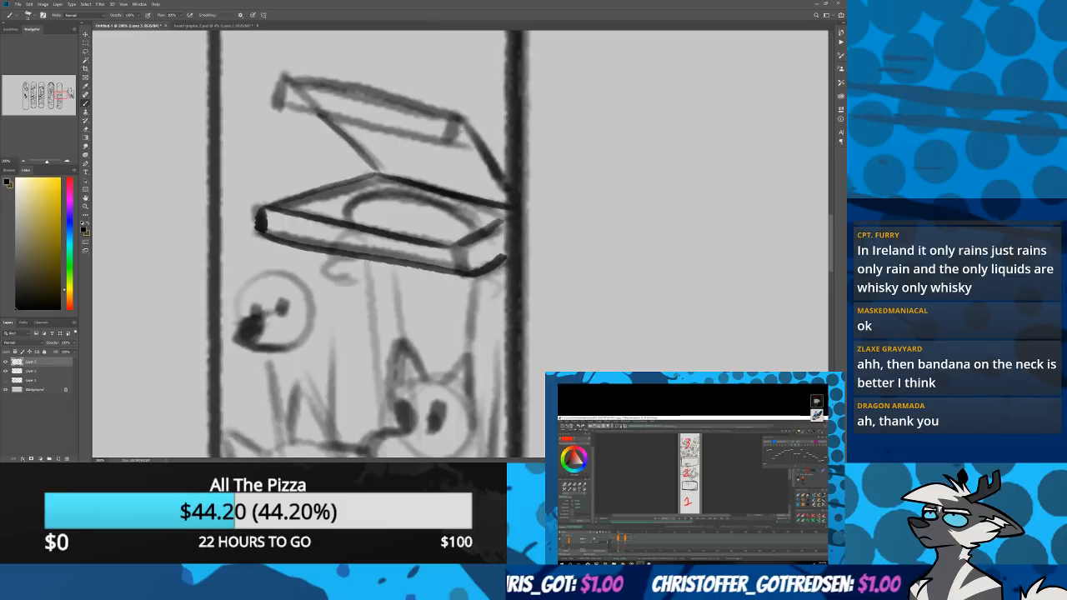
# Darken the pizza box lid with its slanted hinge edge, long upper edge, short corner edge and lower rim
pyautogui.moveTo(463, 120); pyautogui.dragTo(517, 198)
pyautogui.moveTo(285, 78); pyautogui.dragTo(472, 121)
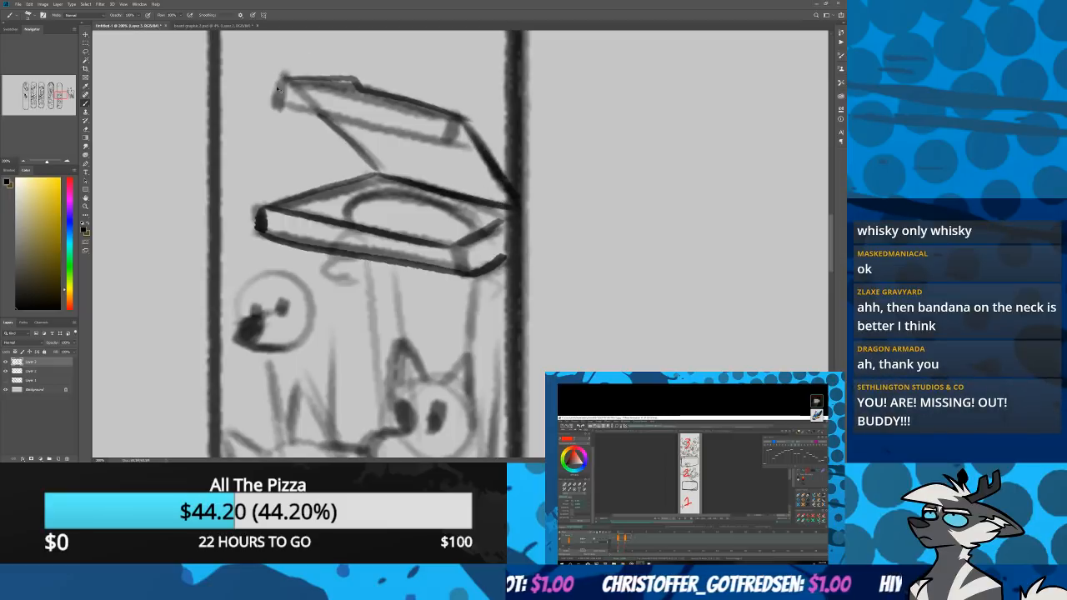
pyautogui.hotkey('ctrl', 'z')
pyautogui.moveTo(285, 79); pyautogui.dragTo(461, 120)
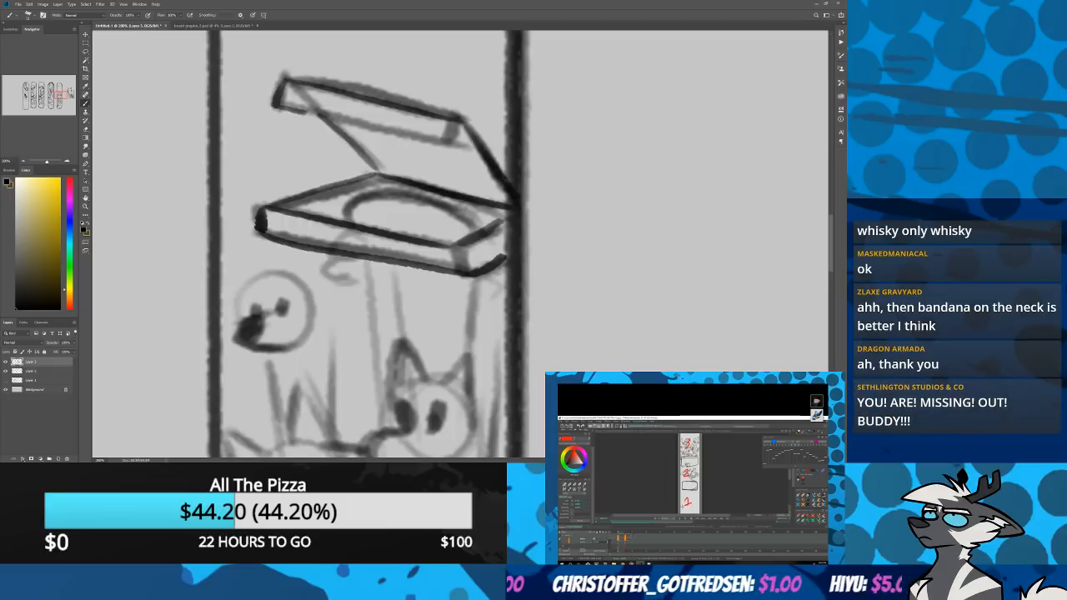
pyautogui.moveTo(306, 112); pyautogui.dragTo(450, 146)
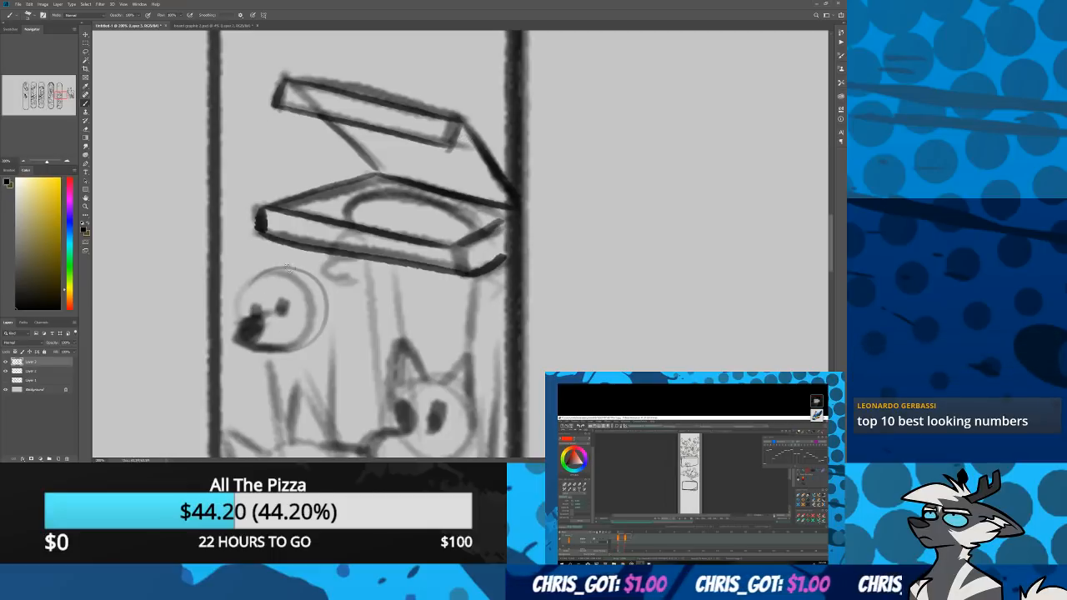
# Add pointed ears, cheek fur and a darker rounded muzzle to the round animal head just below the pizza box
pyautogui.moveTo(288, 276); pyautogui.dragTo(315, 277)
pyautogui.moveTo(241, 293); pyautogui.dragTo(250, 279)
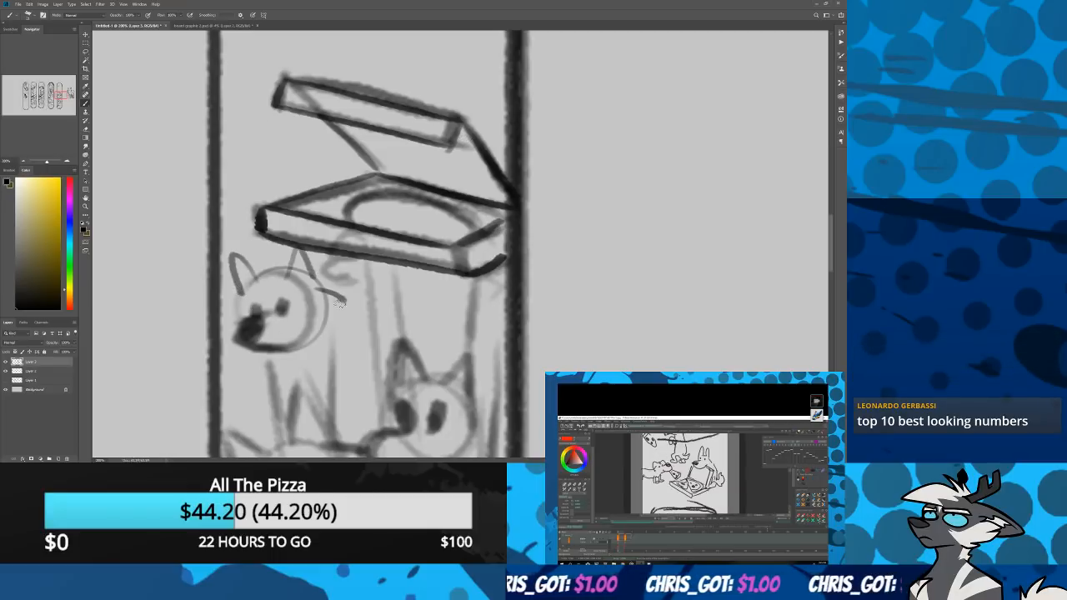
pyautogui.moveTo(339, 305); pyautogui.dragTo(331, 317)
pyautogui.moveTo(245, 331); pyautogui.dragTo(268, 341)
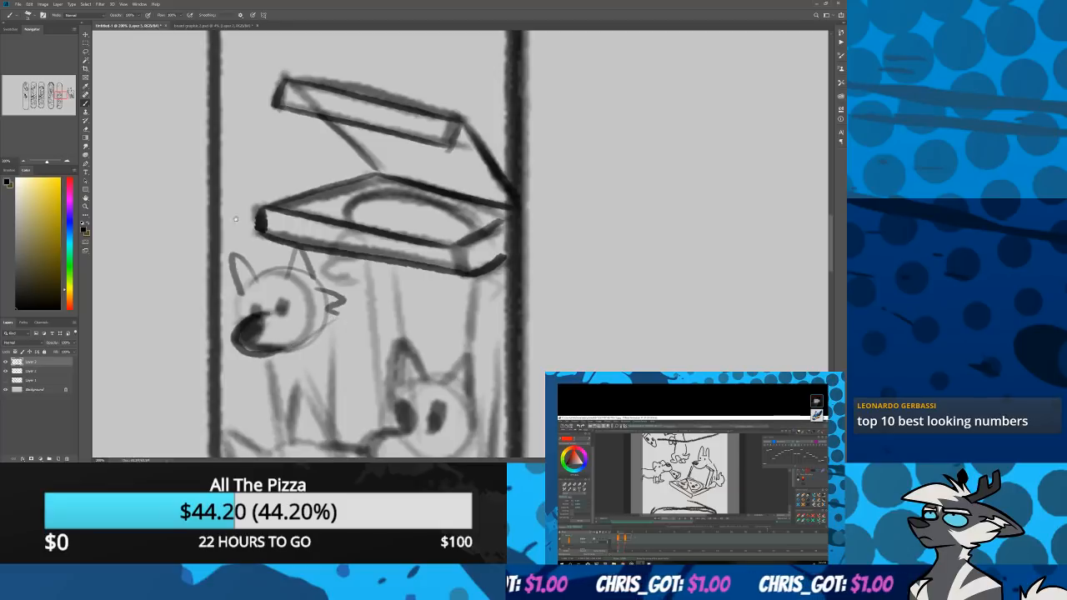
# Sketch an oval paw with fingers, a forearm and a shoulder curve beneath the faint animal head above the pizza box
pyautogui.scroll(10, 236, 219)
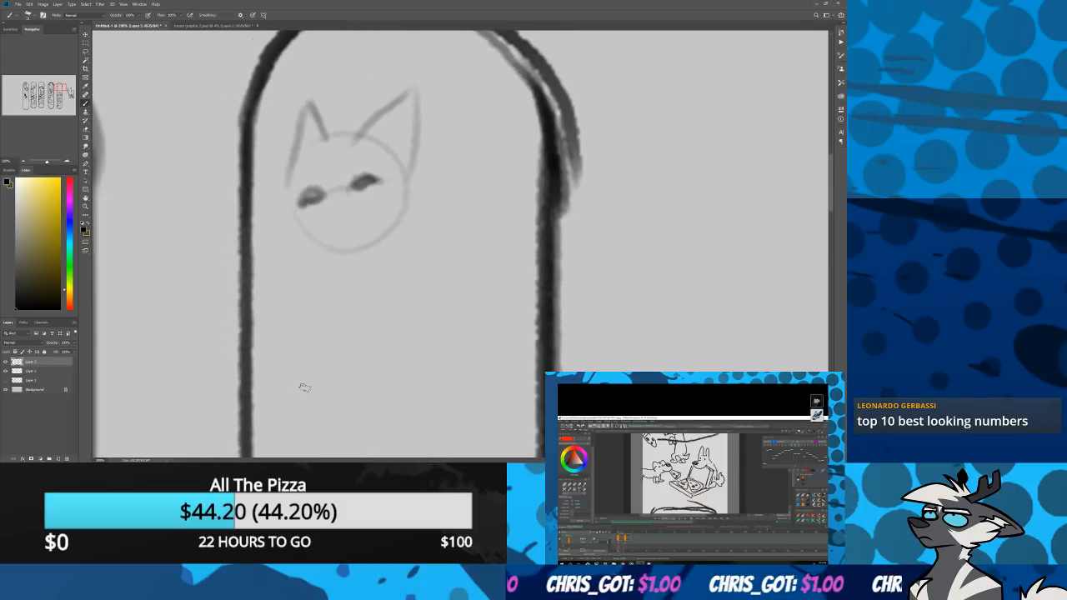
pyautogui.moveTo(361, 325); pyautogui.dragTo(394, 381)
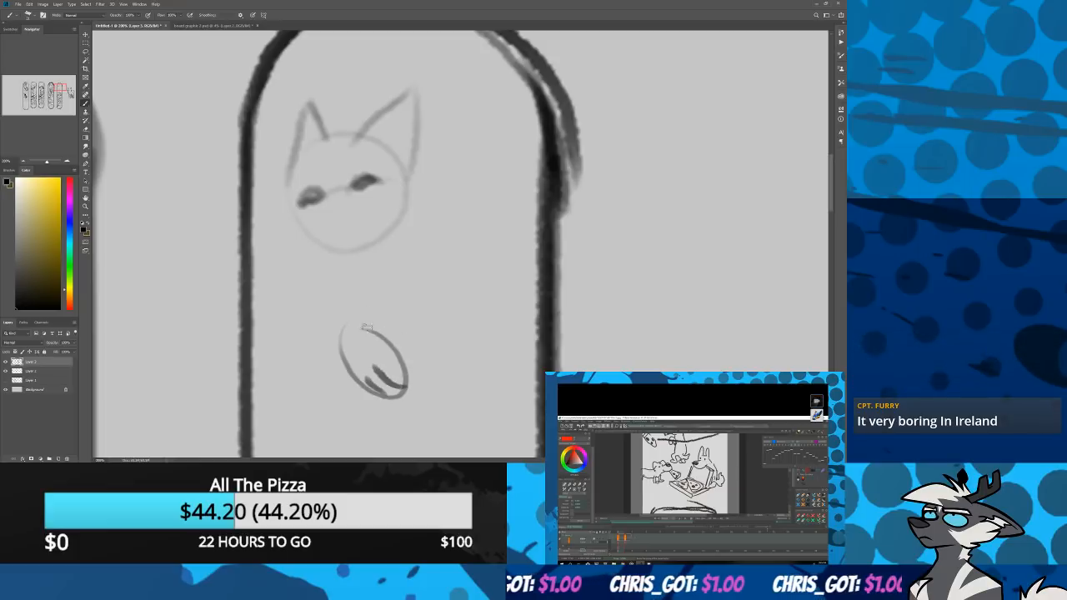
pyautogui.moveTo(360, 318)
pyautogui.mouseDown()
pyautogui.moveTo(509, 385)
pyautogui.moveTo(405, 390)
pyautogui.mouseUp()
pyautogui.moveTo(517, 360)
pyautogui.mouseDown()
pyautogui.moveTo(473, 266)
pyautogui.moveTo(423, 266)
pyautogui.mouseUp()
pyautogui.scroll(-3, 322, 368)
pyautogui.moveTo(301, 226)
pyautogui.mouseDown()
pyautogui.moveTo(319, 347)
pyautogui.moveTo(331, 374)
pyautogui.mouseUp()
pyautogui.moveTo(342, 240); pyautogui.dragTo(353, 380)
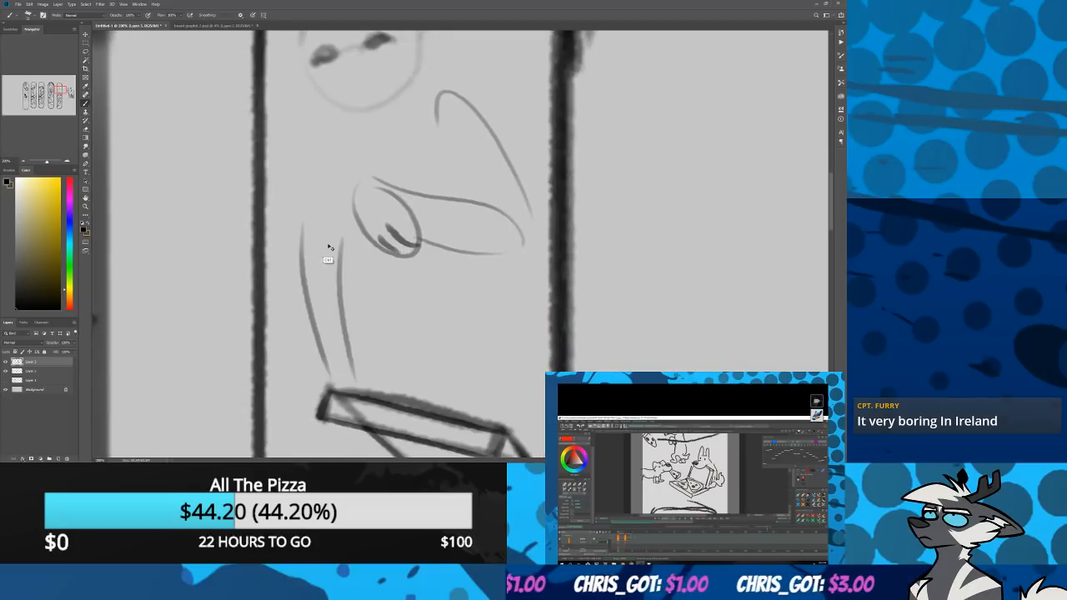
pyautogui.hotkey('ctrl', 'z')
pyautogui.hotkey('ctrl', 'z')
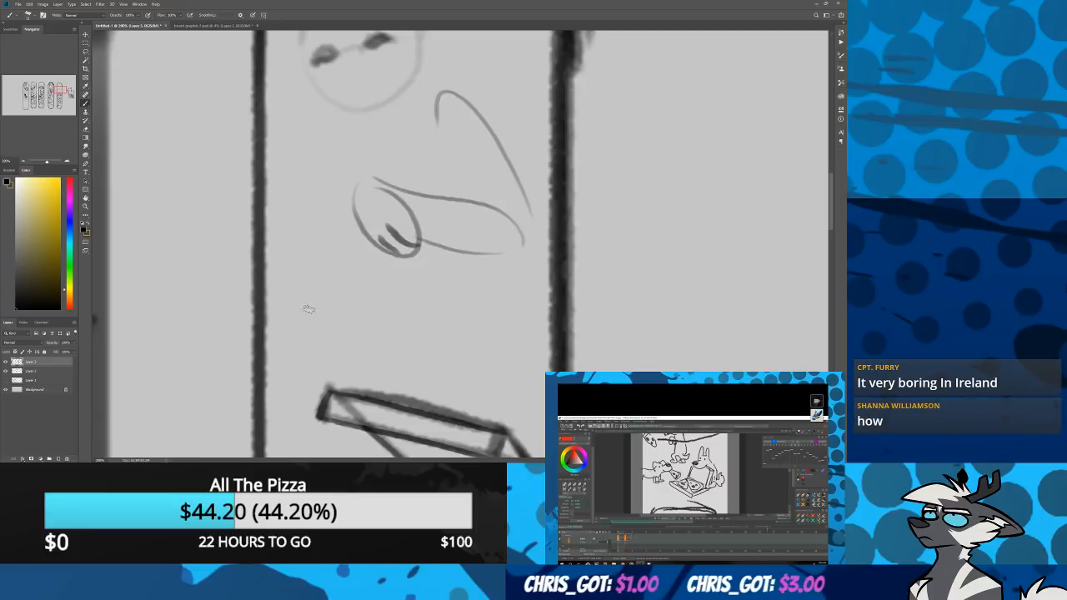
# Sketch the upper animal's belly and back lines, a bent limb with a curled end, and leg arches above the pizza box lid
pyautogui.moveTo(304, 319)
pyautogui.mouseDown()
pyautogui.moveTo(335, 246)
pyautogui.moveTo(361, 263)
pyautogui.mouseUp()
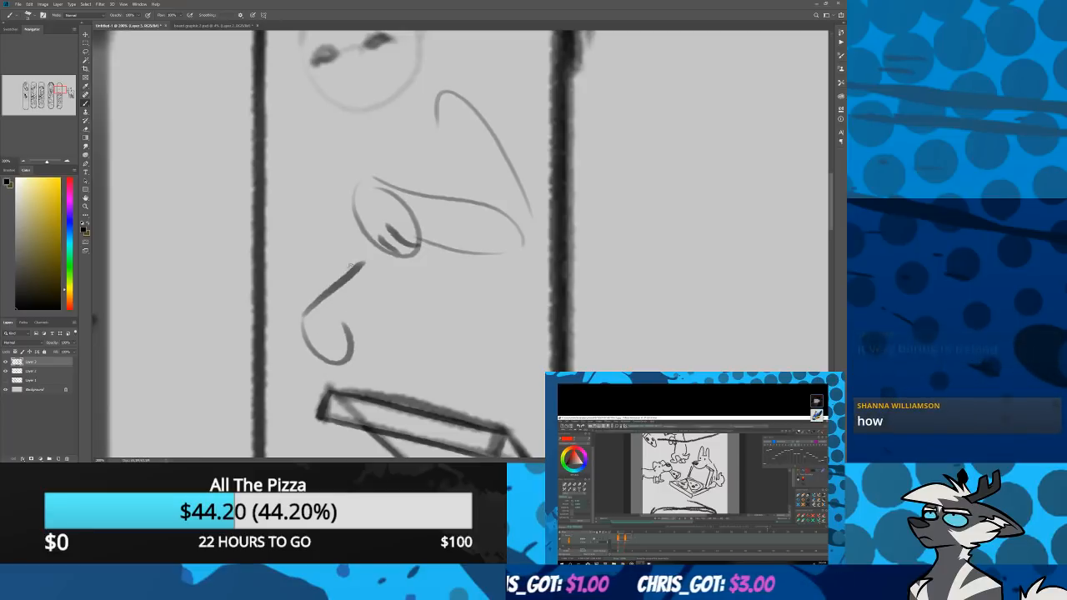
pyautogui.moveTo(335, 215); pyautogui.dragTo(456, 400)
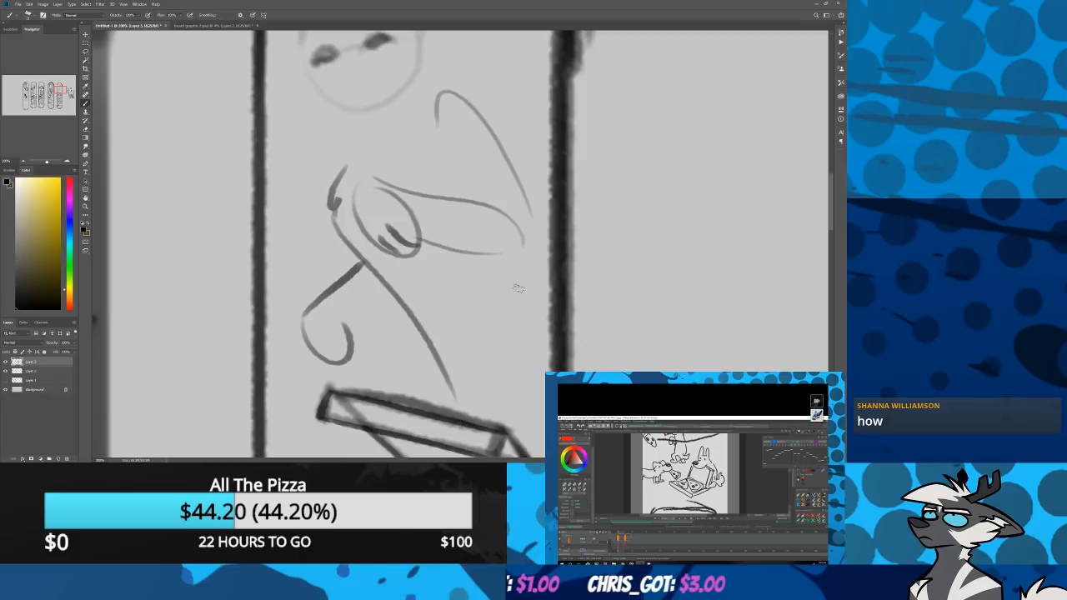
pyautogui.moveTo(519, 260)
pyautogui.mouseDown()
pyautogui.moveTo(513, 375)
pyautogui.moveTo(543, 391)
pyautogui.moveTo(488, 392)
pyautogui.mouseUp()
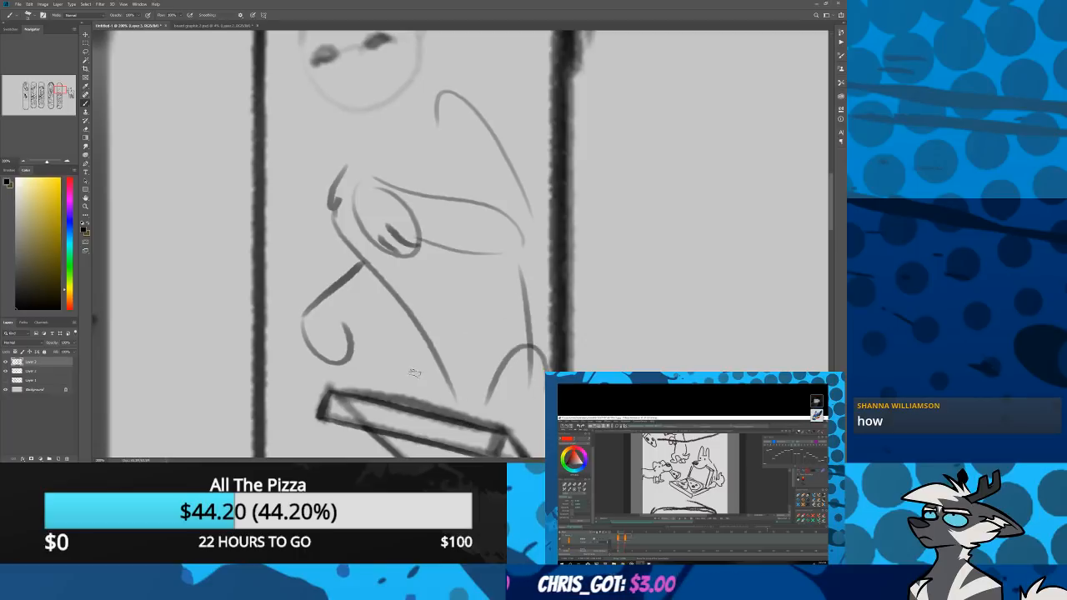
# Draw a small round-faced character beside the pizza box, with two eyes, an open mouth, a pointed side shape and a short body
pyautogui.scroll(-8, 270, 264)
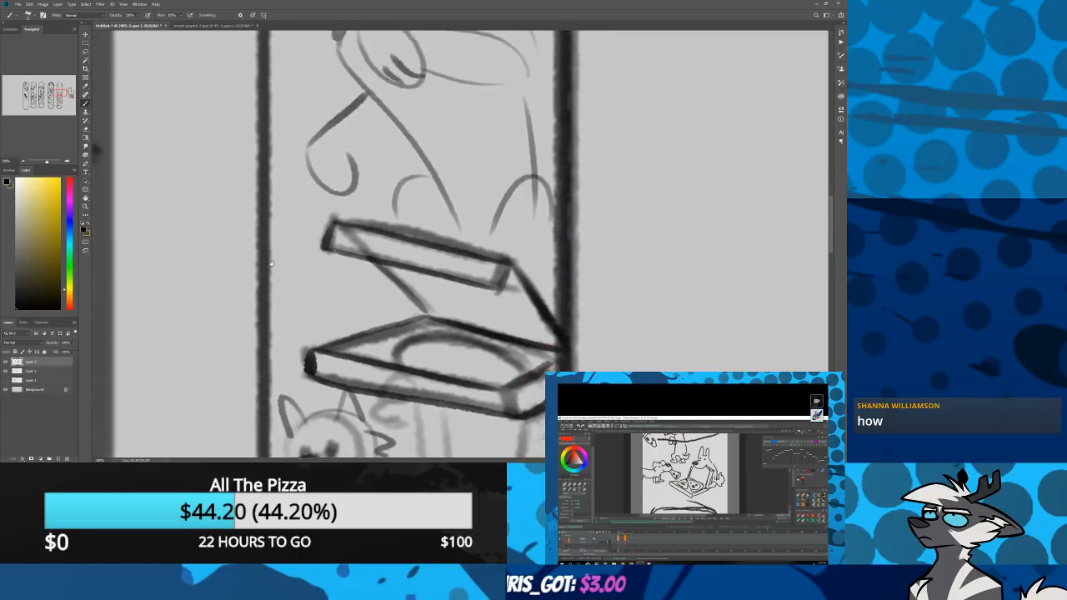
pyautogui.moveTo(271, 264)
pyautogui.mouseDown()
pyautogui.moveTo(293, 307)
pyautogui.moveTo(291, 289)
pyautogui.mouseUp()
pyautogui.moveTo(290, 335); pyautogui.dragTo(290, 249)
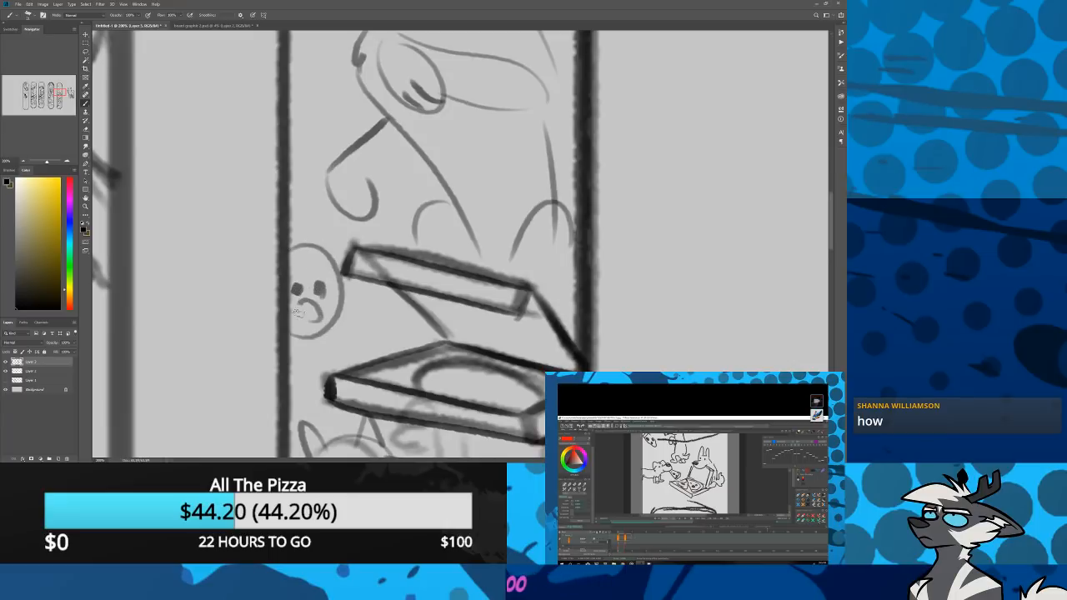
pyautogui.moveTo(339, 272); pyautogui.dragTo(316, 332)
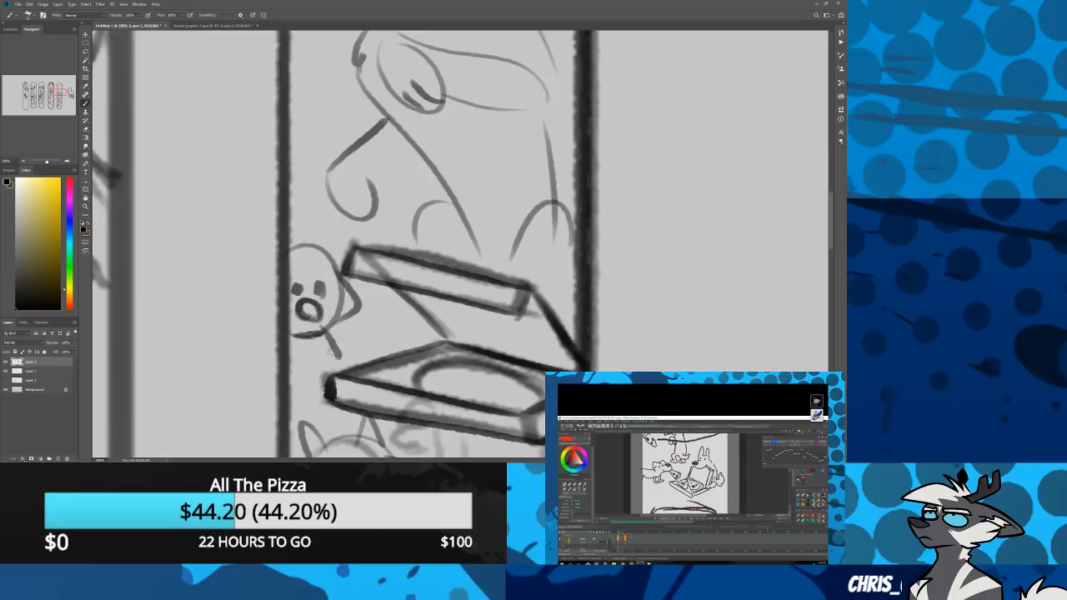
pyautogui.moveTo(337, 358)
pyautogui.mouseDown()
pyautogui.moveTo(289, 366)
pyautogui.moveTo(337, 350)
pyautogui.mouseUp()
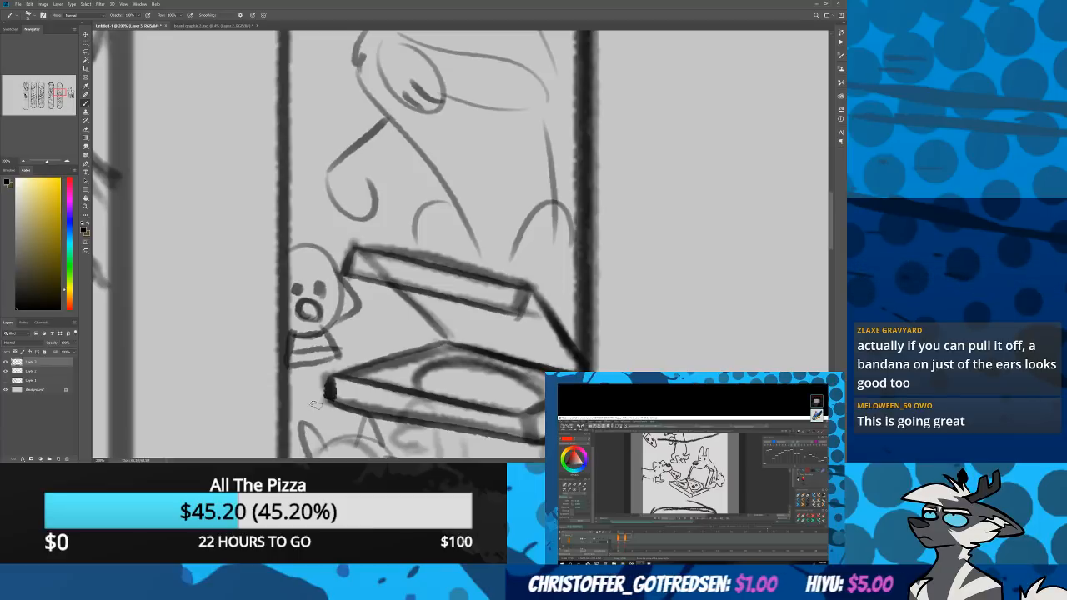
# Give the upper animal a rounded nose, heavy curled mouth, chin and cheek tuft, plus a squarish shape beneath the muzzle
pyautogui.scroll(10, 494, 116)
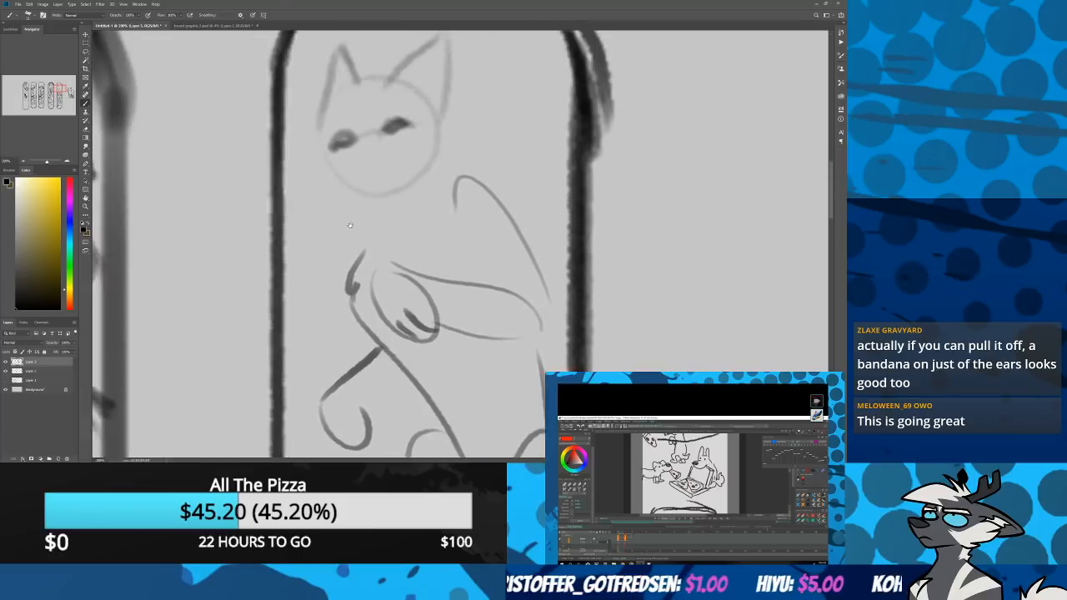
pyautogui.moveTo(358, 214)
pyautogui.mouseDown()
pyautogui.moveTo(382, 197)
pyautogui.moveTo(412, 218)
pyautogui.moveTo(398, 204)
pyautogui.mouseUp()
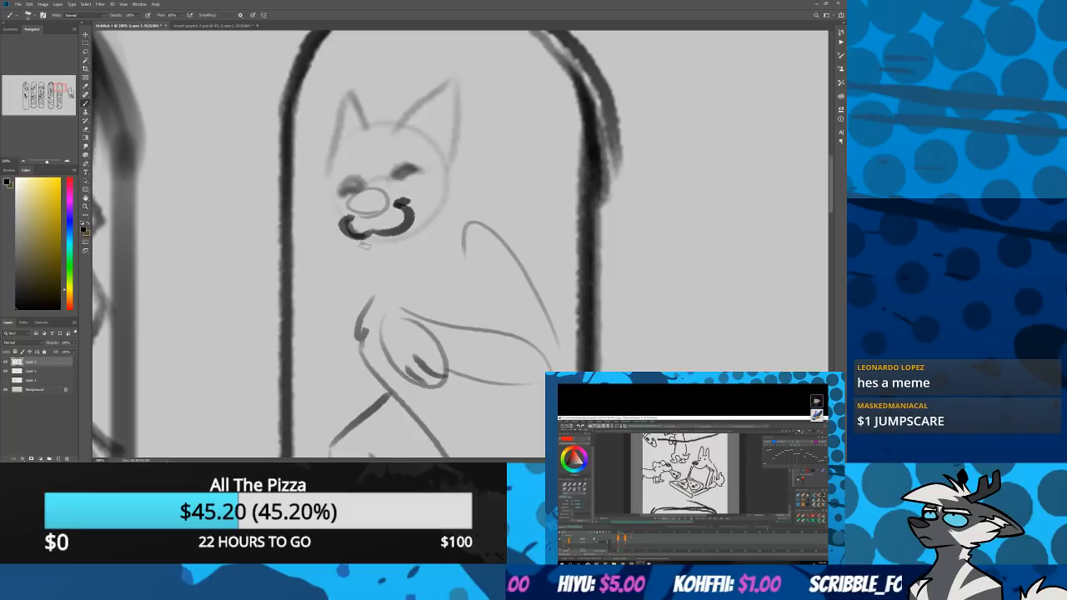
pyautogui.moveTo(336, 234)
pyautogui.mouseDown()
pyautogui.moveTo(333, 282)
pyautogui.moveTo(369, 284)
pyautogui.mouseUp()
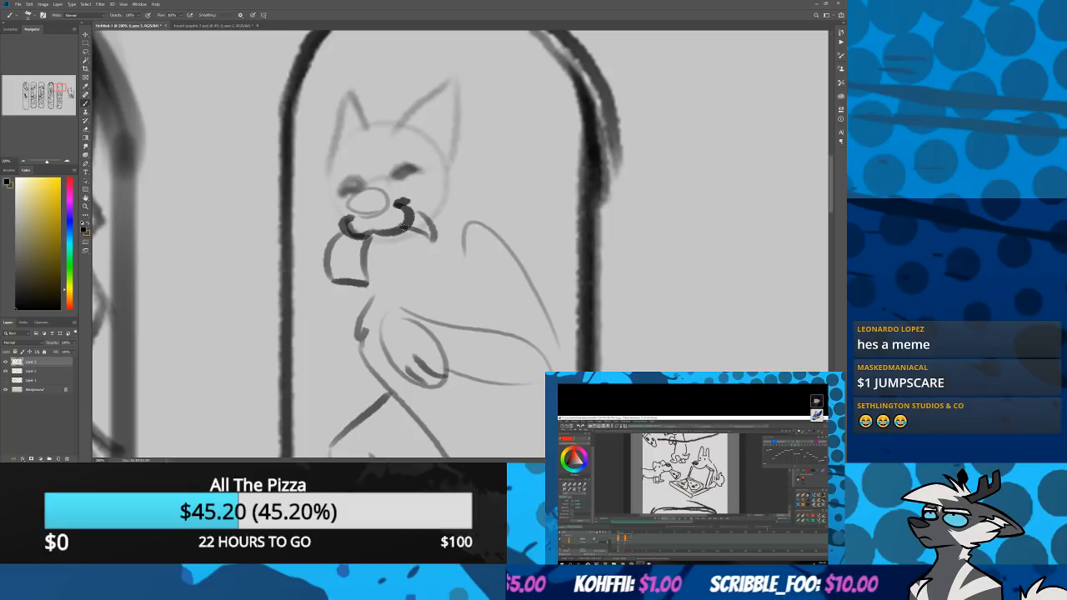
pyautogui.moveTo(365, 238); pyautogui.dragTo(382, 260)
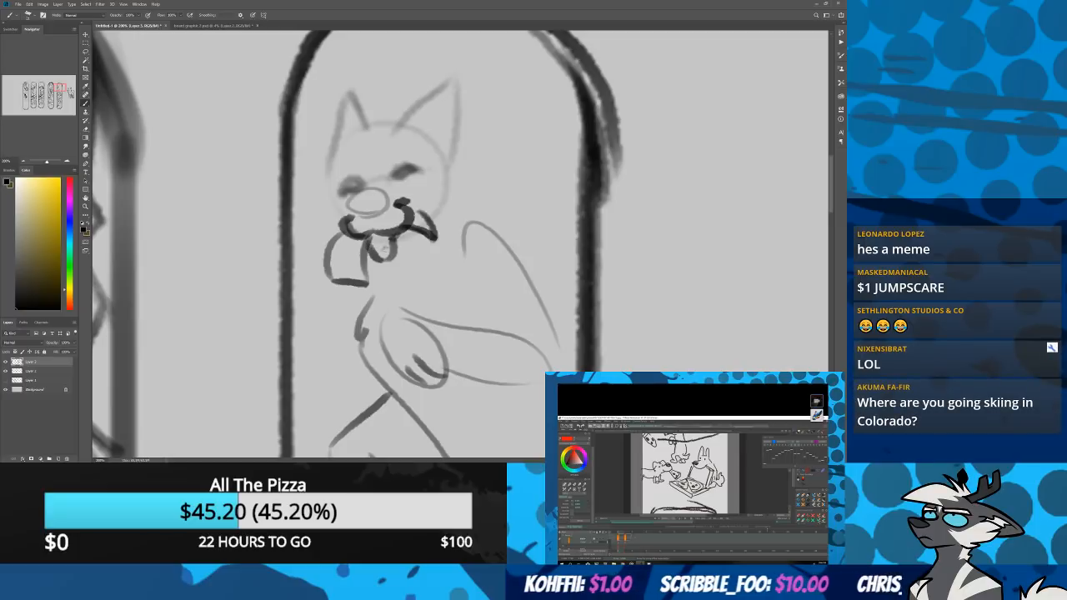
# Add fur tufts to both cheeks of the upper animal and darken its pointed ears and near eye
pyautogui.moveTo(436, 156); pyautogui.dragTo(486, 188)
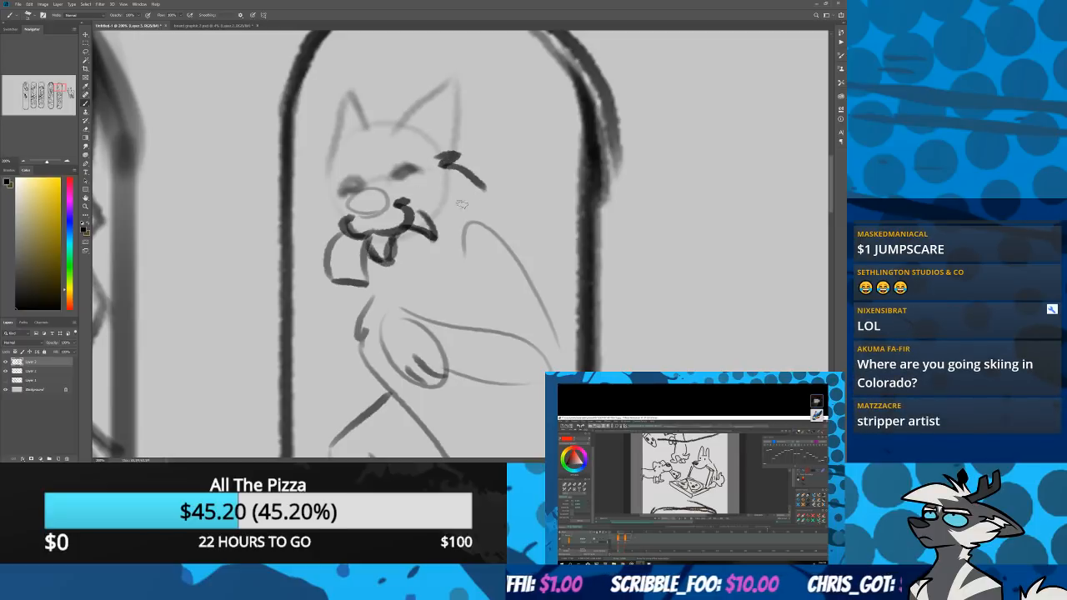
pyautogui.moveTo(327, 198); pyautogui.dragTo(339, 227)
pyautogui.moveTo(402, 125)
pyautogui.mouseDown()
pyautogui.moveTo(460, 116)
pyautogui.moveTo(451, 148)
pyautogui.mouseUp()
pyautogui.moveTo(328, 158); pyautogui.dragTo(362, 127)
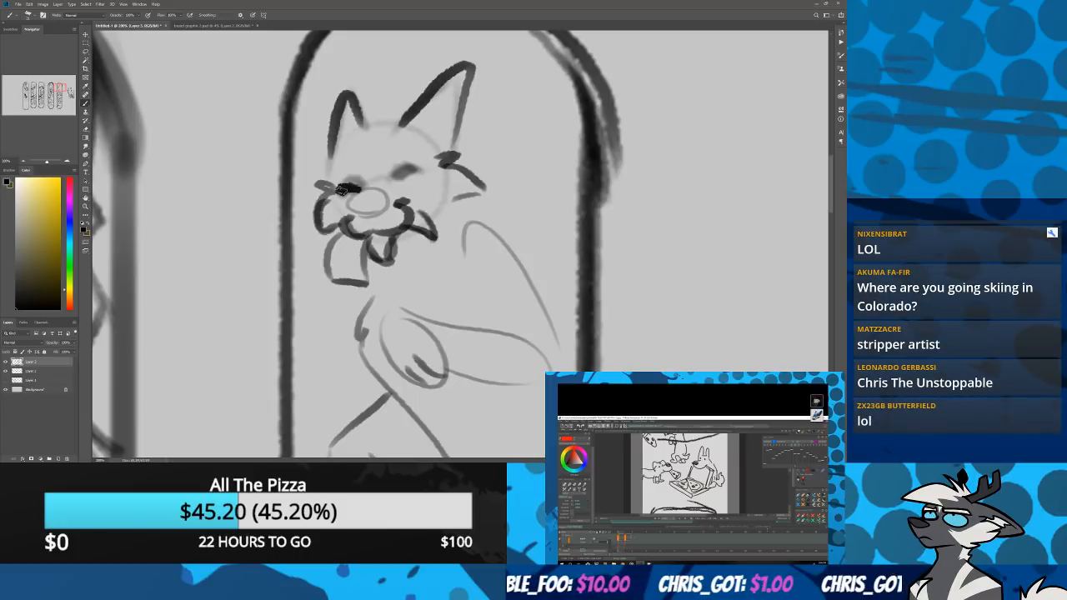
# Add chest and neck fur to the upper animal and darken its shoulder, back and upper forearm lines
pyautogui.moveTo(384, 263); pyautogui.dragTo(399, 305)
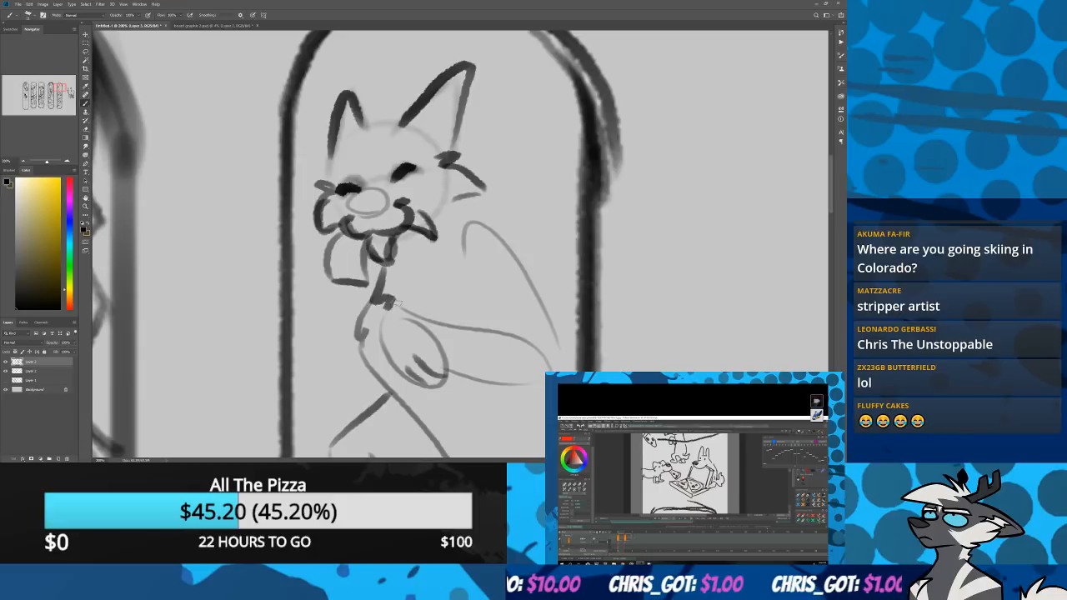
pyautogui.moveTo(445, 211)
pyautogui.mouseDown()
pyautogui.moveTo(560, 350)
pyautogui.moveTo(534, 378)
pyautogui.mouseUp()
pyautogui.moveTo(418, 320); pyautogui.dragTo(505, 337)
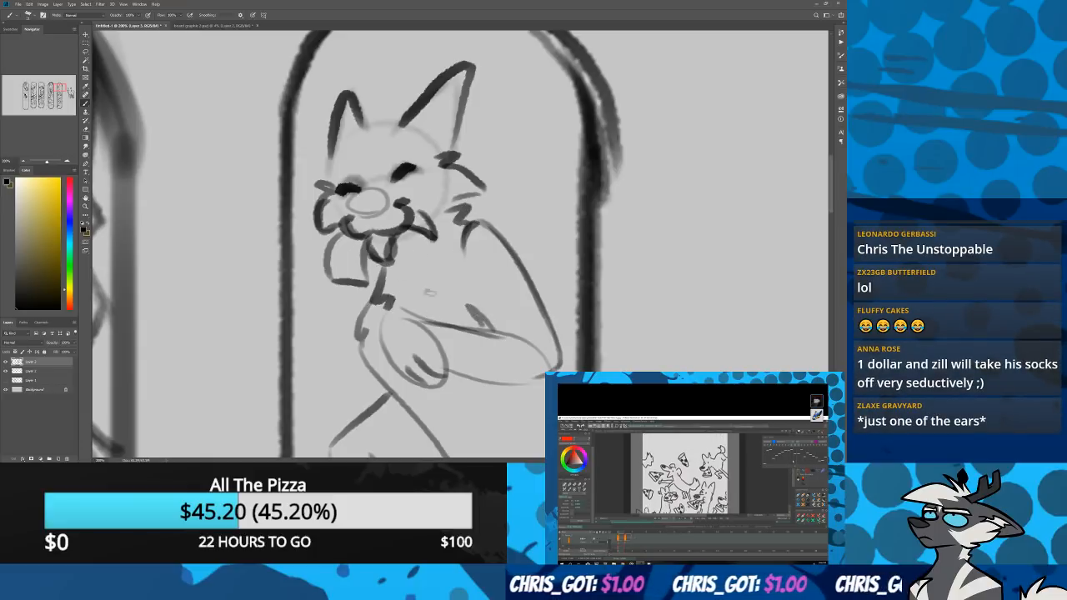
# Darken the upper animal's belly, lower back and leg arches, and hatch the inside of the smaller arch above the box lid
pyautogui.scroll(-3, 417, 267)
pyautogui.moveTo(355, 185)
pyautogui.mouseDown()
pyautogui.moveTo(450, 352)
pyautogui.moveTo(437, 397)
pyautogui.mouseUp()
pyautogui.moveTo(530, 231)
pyautogui.mouseDown()
pyautogui.moveTo(551, 334)
pyautogui.moveTo(536, 331)
pyautogui.moveTo(502, 397)
pyautogui.moveTo(552, 346)
pyautogui.mouseUp()
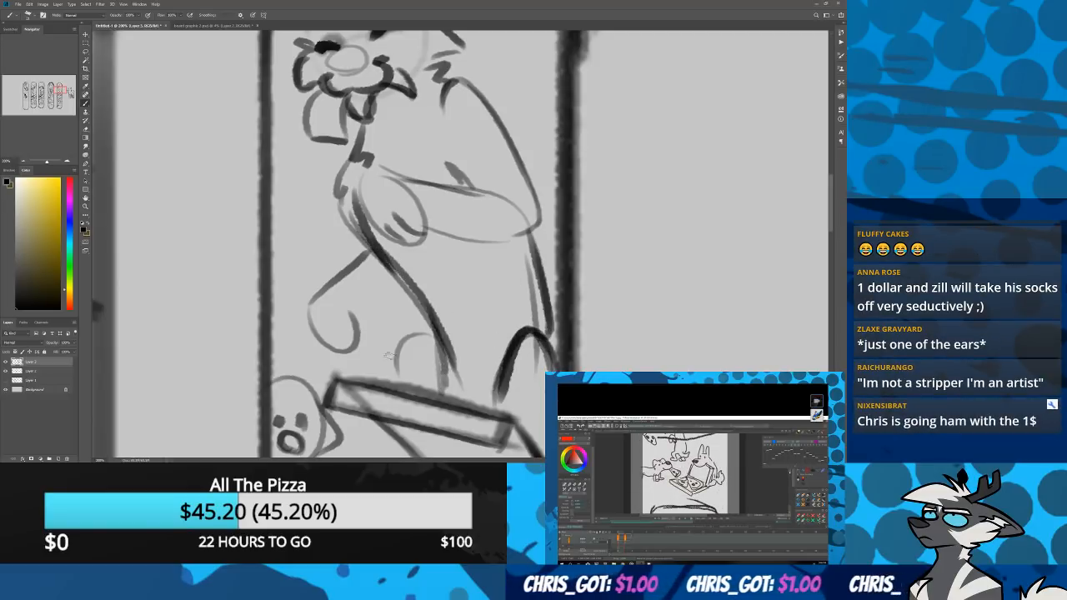
pyautogui.moveTo(432, 337)
pyautogui.mouseDown()
pyautogui.moveTo(398, 367)
pyautogui.moveTo(390, 352)
pyautogui.moveTo(437, 406)
pyautogui.mouseUp()
pyautogui.moveTo(422, 325); pyautogui.dragTo(455, 389)
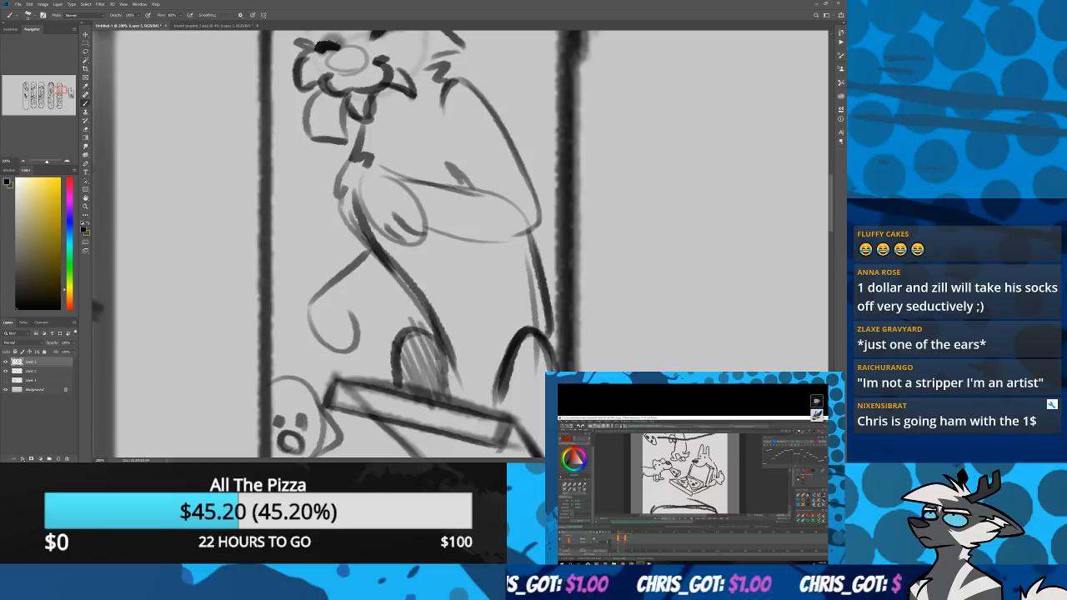
# Hatch the base of the bent limb beside the belly and add brow marks above the upper animal's eyes
pyautogui.moveTo(401, 277); pyautogui.dragTo(358, 310)
pyautogui.moveTo(369, 247); pyautogui.dragTo(392, 285)
pyautogui.moveTo(366, 257)
pyautogui.mouseDown()
pyautogui.moveTo(382, 294)
pyautogui.moveTo(374, 297)
pyautogui.mouseUp()
pyautogui.moveTo(352, 270); pyautogui.dragTo(366, 300)
pyautogui.moveTo(329, 156); pyautogui.dragTo(329, 318)
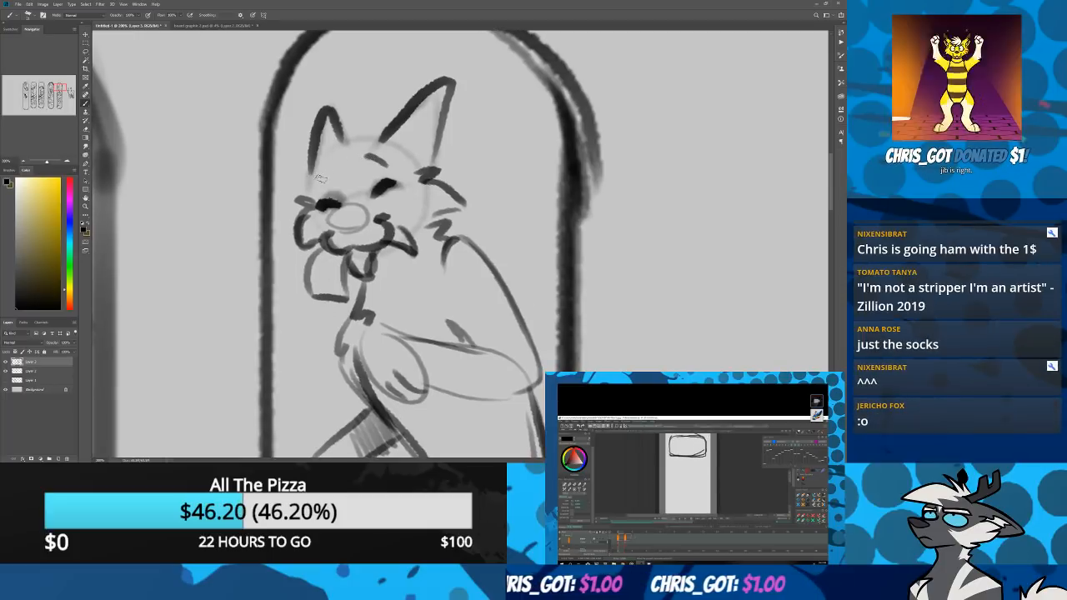
pyautogui.moveTo(312, 183); pyautogui.dragTo(319, 165)
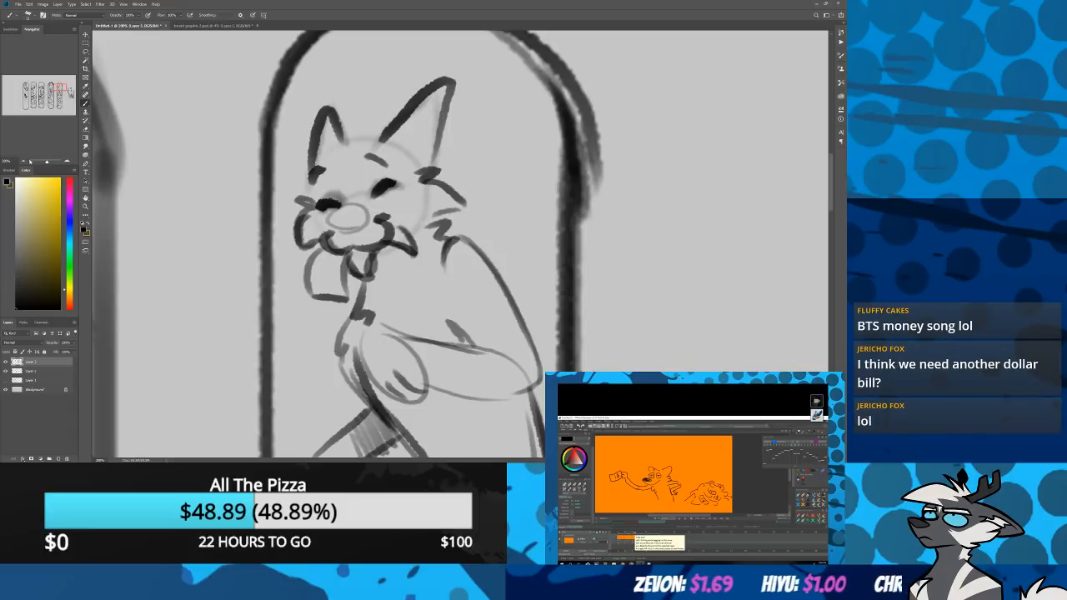
# Review the row of board thumbnails as a whole, including the pizza board and the standing dog sketch beside it
pyautogui.click(23, 162)
pyautogui.click(24, 162)
pyautogui.click(23, 161)
pyautogui.click(24, 162)
pyautogui.moveTo(46, 89); pyautogui.dragTo(32, 108)
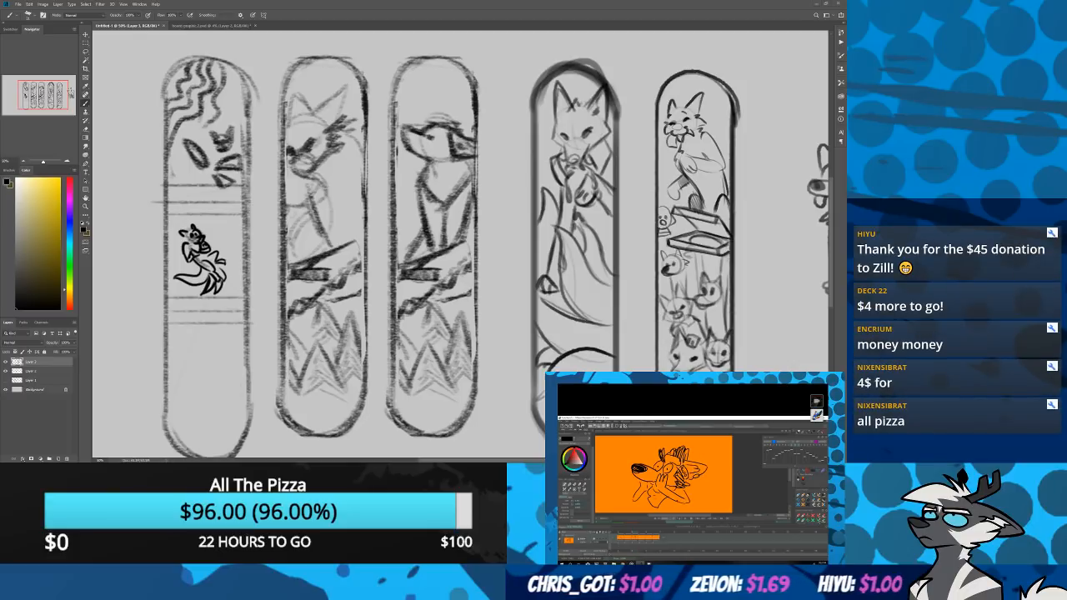
pyautogui.click(68, 162)
pyautogui.moveTo(45, 95); pyautogui.dragTo(59, 97)
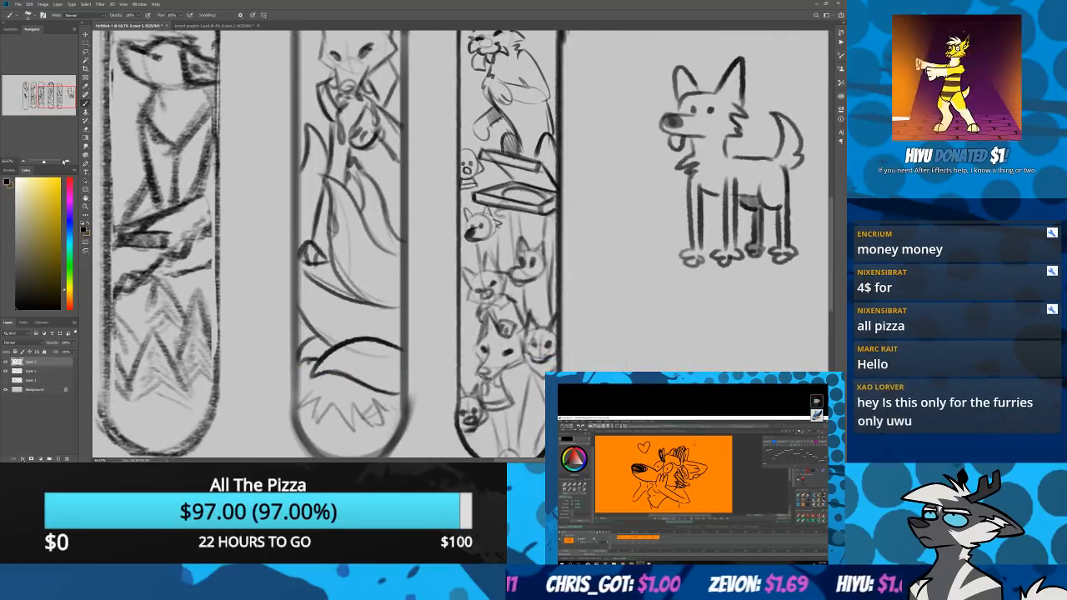
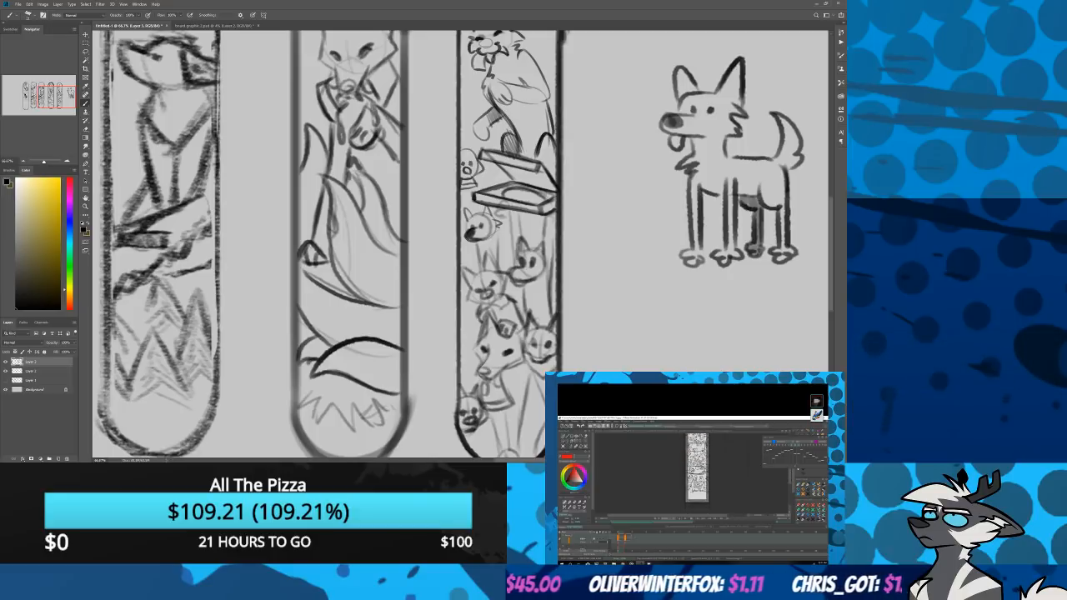
# Switch to the board graphic 2.psd document, place the small cowboy lasso cartoon in the template and inspect it at 200% zoom
pyautogui.click(215, 26)
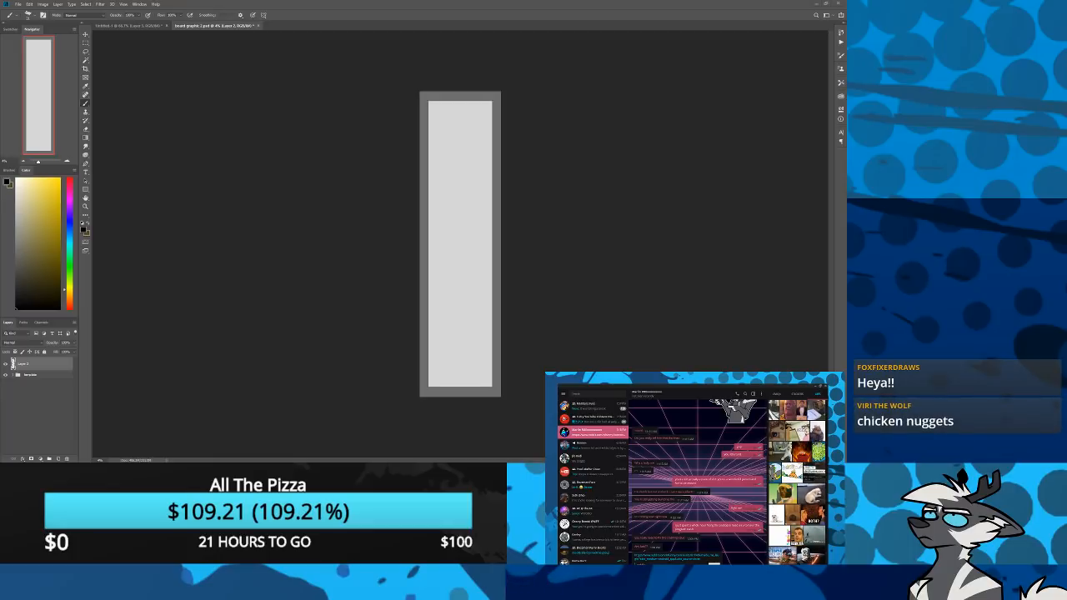
pyautogui.click(464, 256)
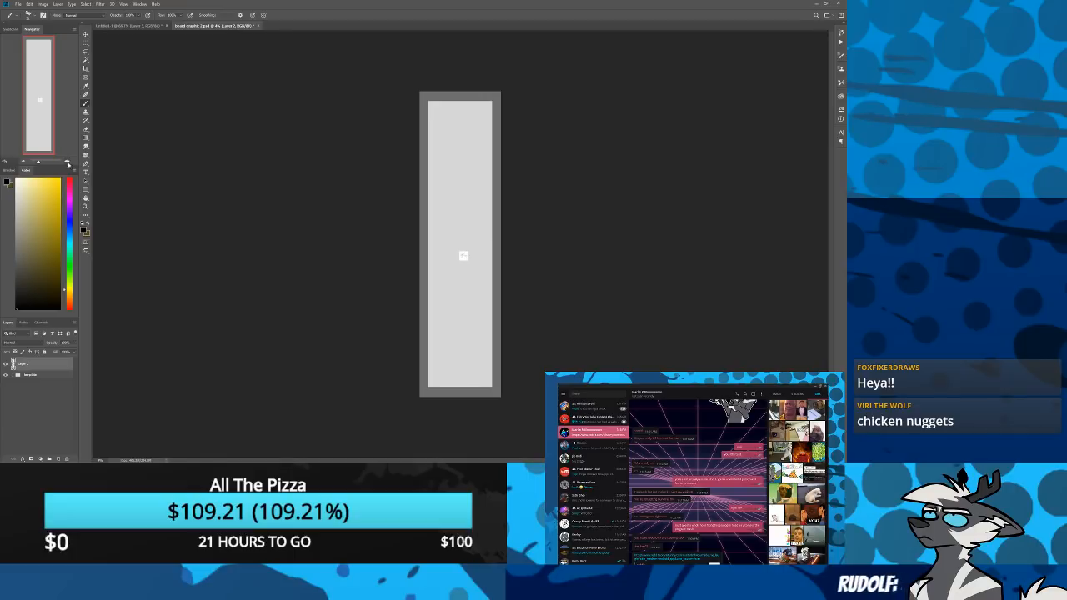
pyautogui.click(67, 160)
pyautogui.click(67, 159)
pyautogui.click(67, 157)
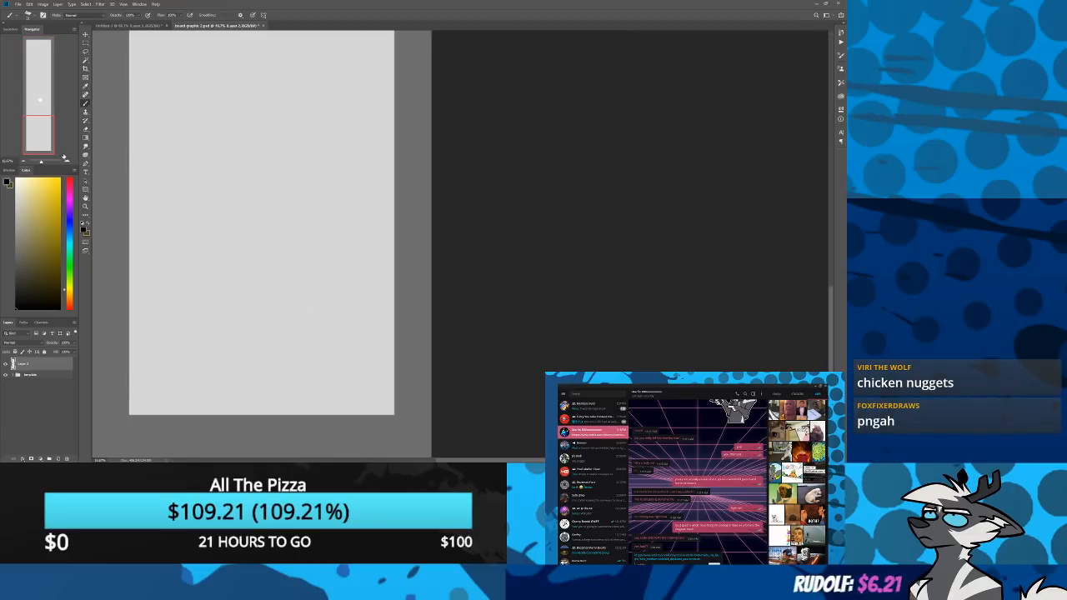
pyautogui.click(66, 161)
pyautogui.click(66, 161)
pyautogui.moveTo(38, 118); pyautogui.dragTo(35, 98)
pyautogui.click(22, 162)
pyautogui.click(22, 163)
pyautogui.click(21, 163)
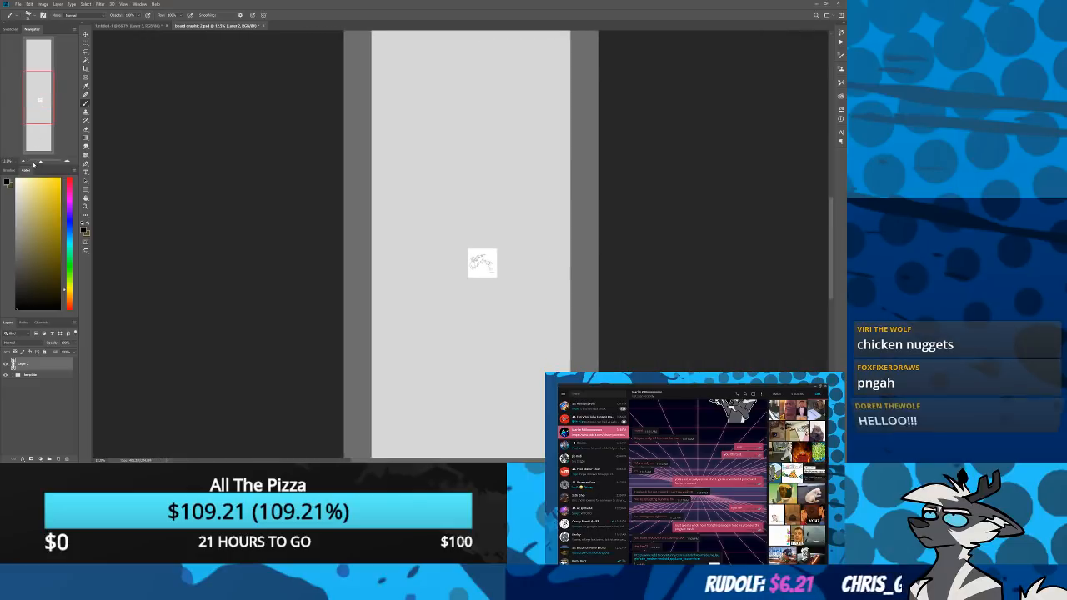
pyautogui.click(23, 162)
pyautogui.click(67, 161)
pyautogui.click(67, 161)
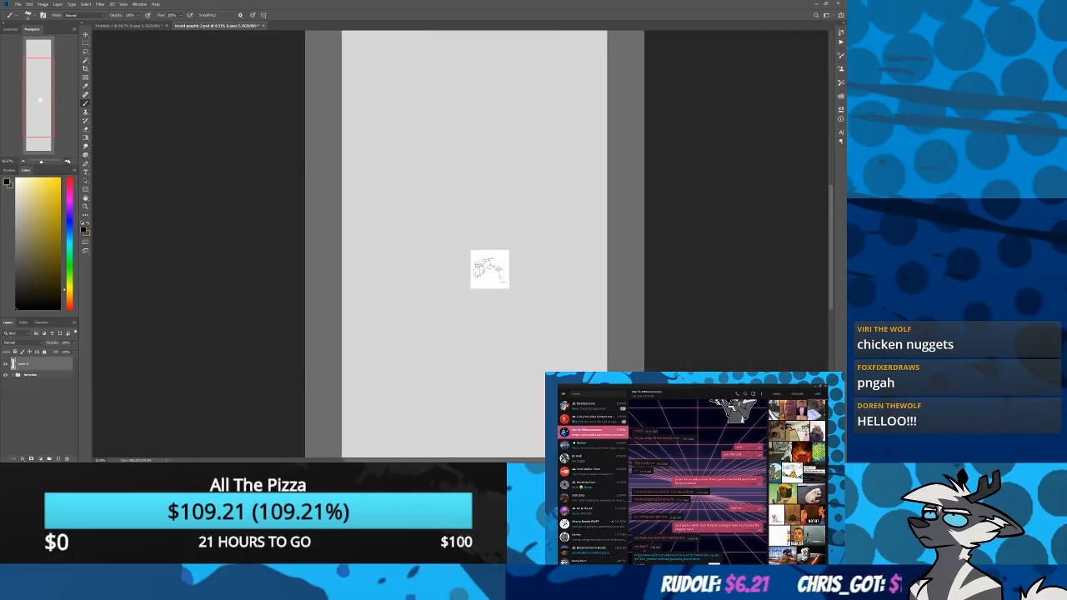
pyautogui.click(68, 161)
pyautogui.click(68, 161)
pyautogui.click(68, 161)
pyautogui.click(68, 161)
pyautogui.click(68, 161)
pyautogui.click(68, 160)
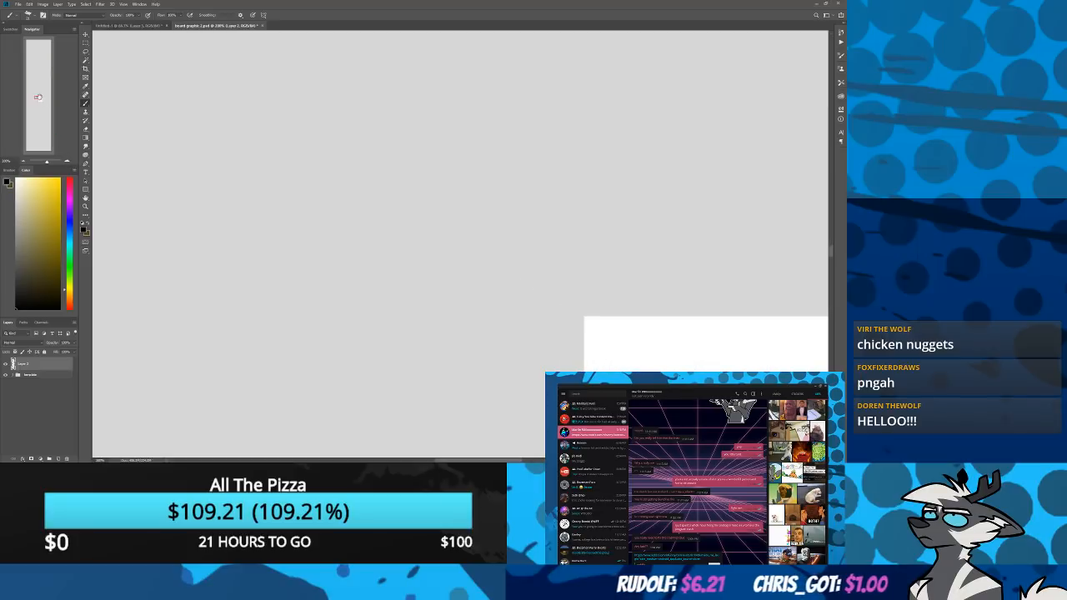
pyautogui.moveTo(37, 98); pyautogui.dragTo(43, 104)
pyautogui.moveTo(511, 379)
pyautogui.mouseDown()
pyautogui.moveTo(110, 52)
pyautogui.moveTo(111, 82)
pyautogui.mouseUp()
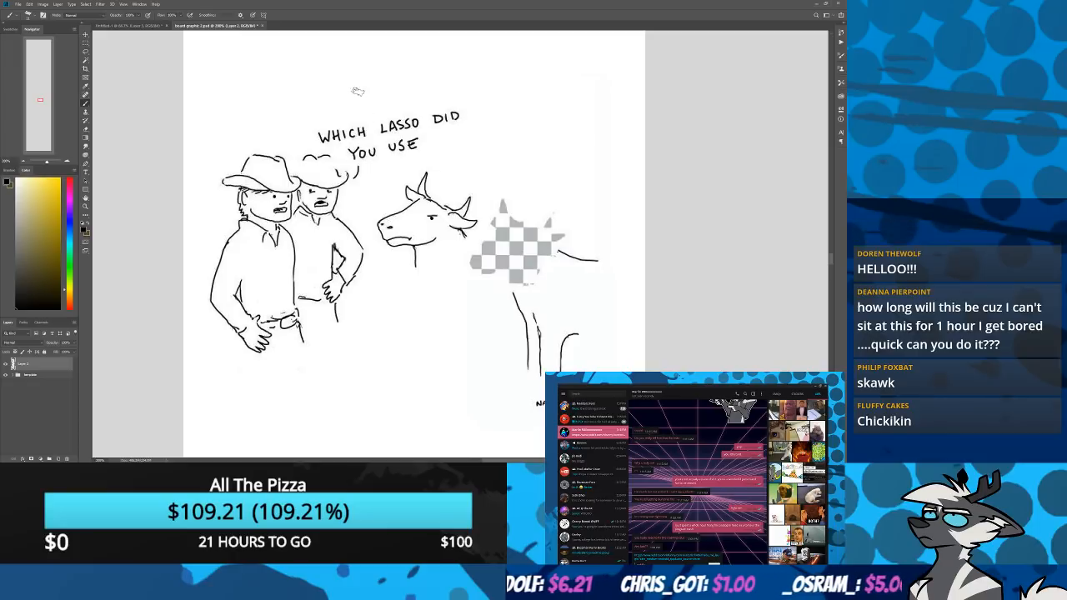
# Delete the cowboy cartoon's layer and add a new empty layer above the template group
pyautogui.press('Delete')
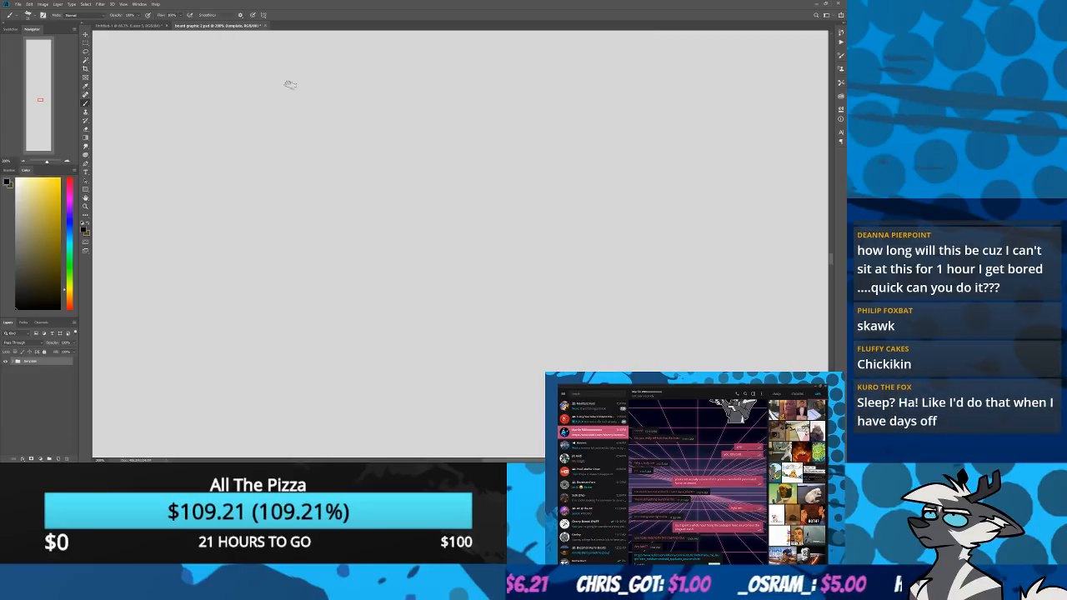
pyautogui.click(58, 460)
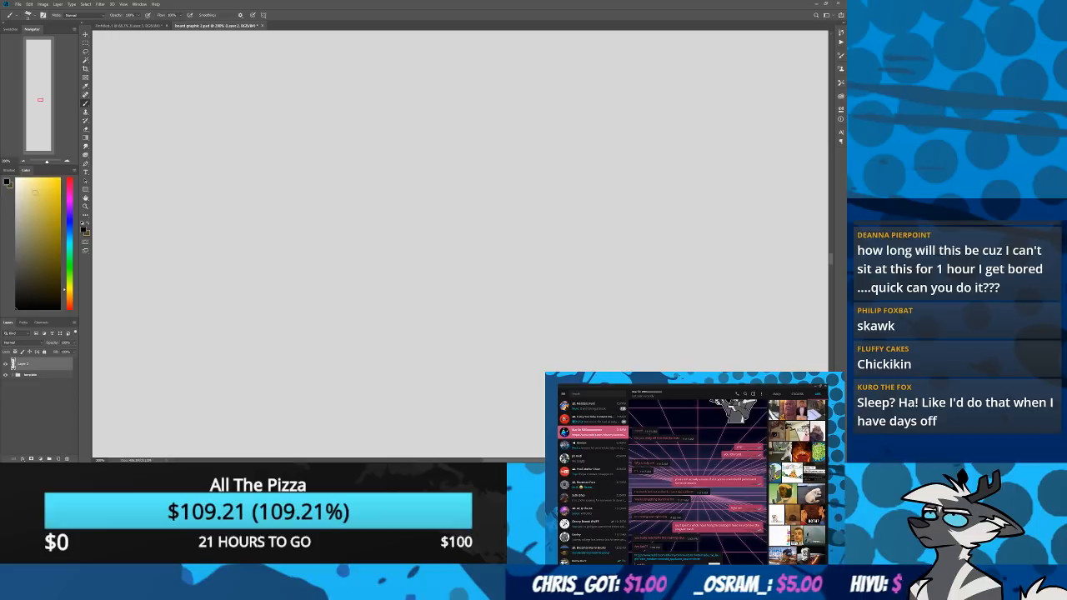
pyautogui.click(24, 162)
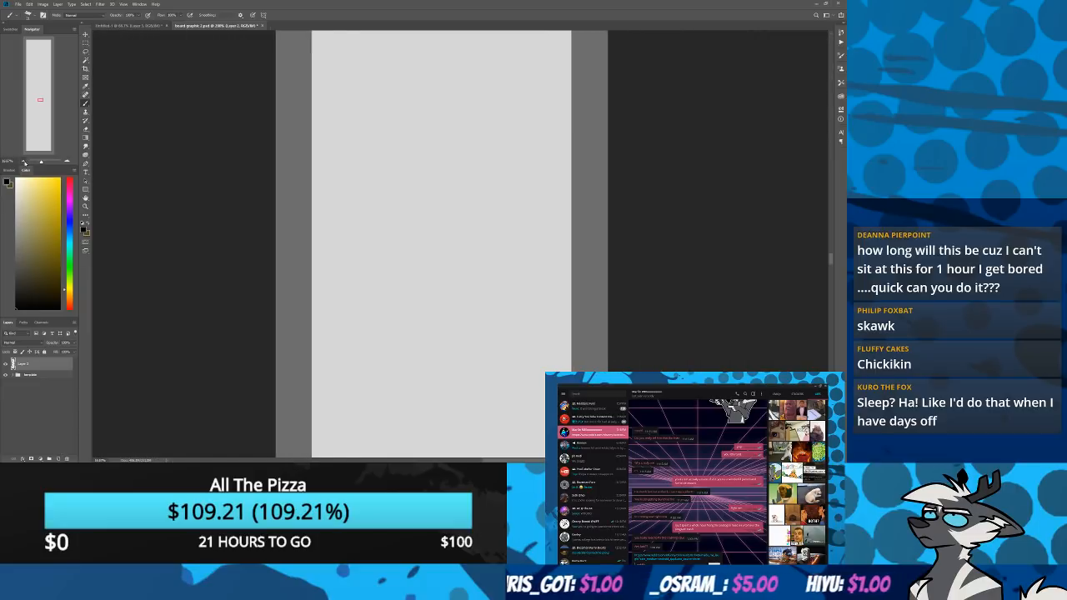
pyautogui.click(24, 162)
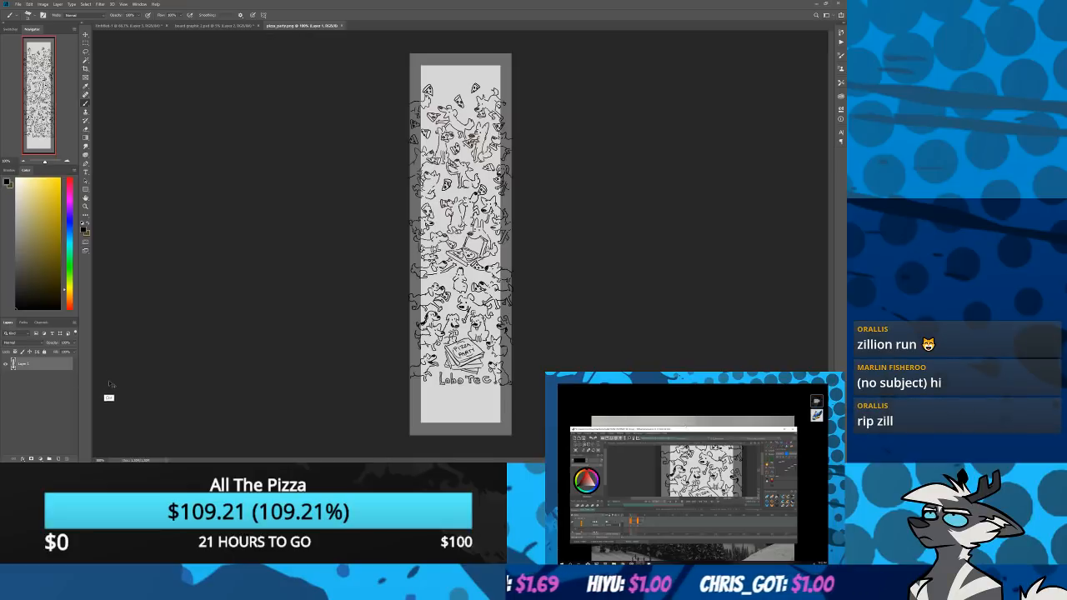
# Paste the copied Pizza Party line sketch as a new layer in the board graphic 2.psd template
pyautogui.click(232, 25)
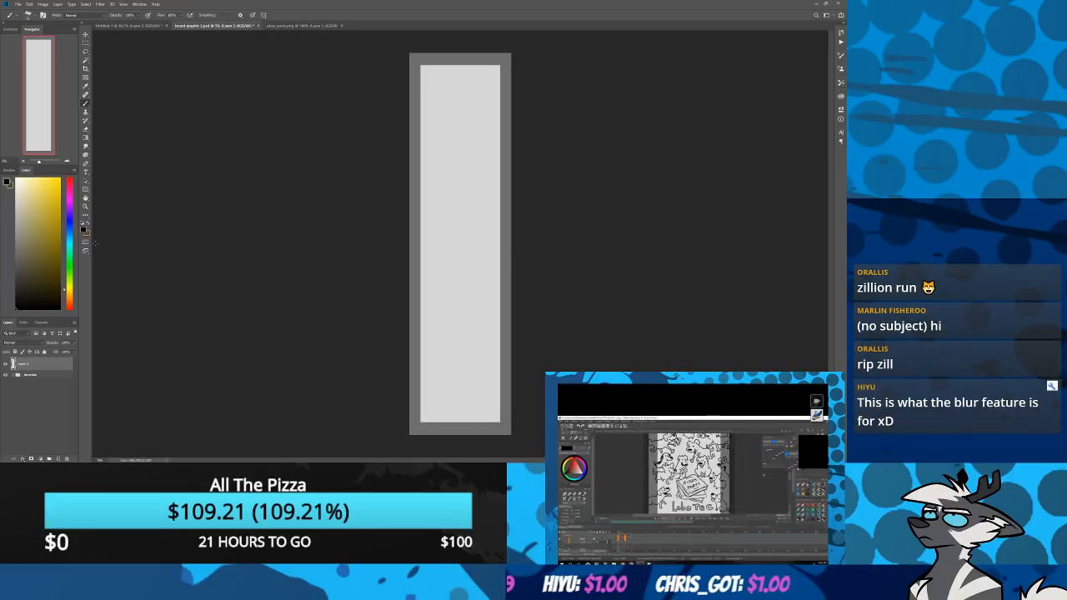
pyautogui.hotkey('ctrl', 'v')
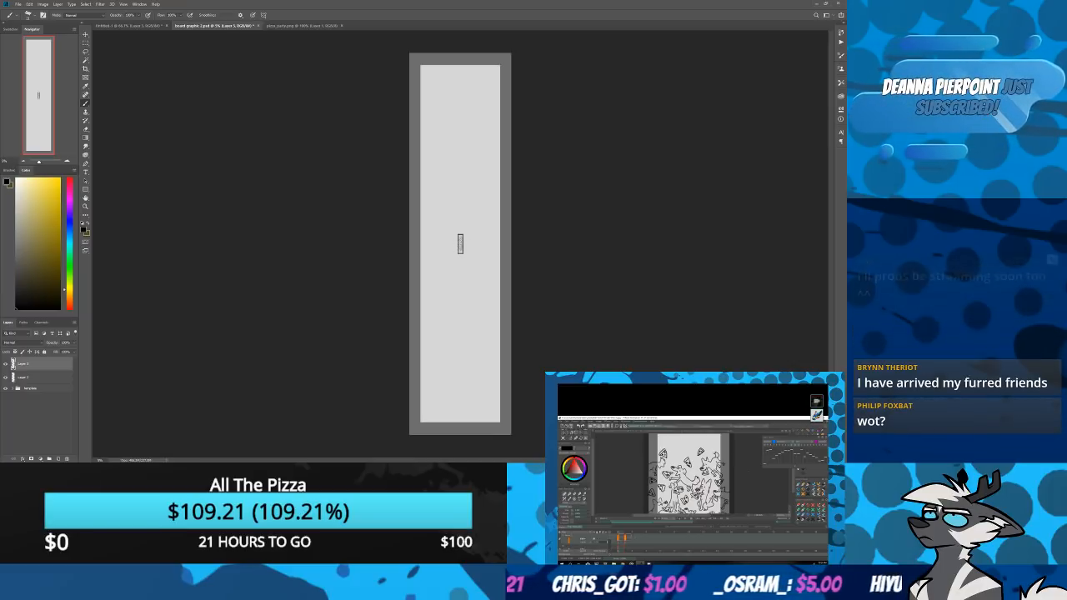
# Scale and reposition the pasted Pizza Party sketch so it fills the whole board template
pyautogui.hotkey('ctrl', 't')
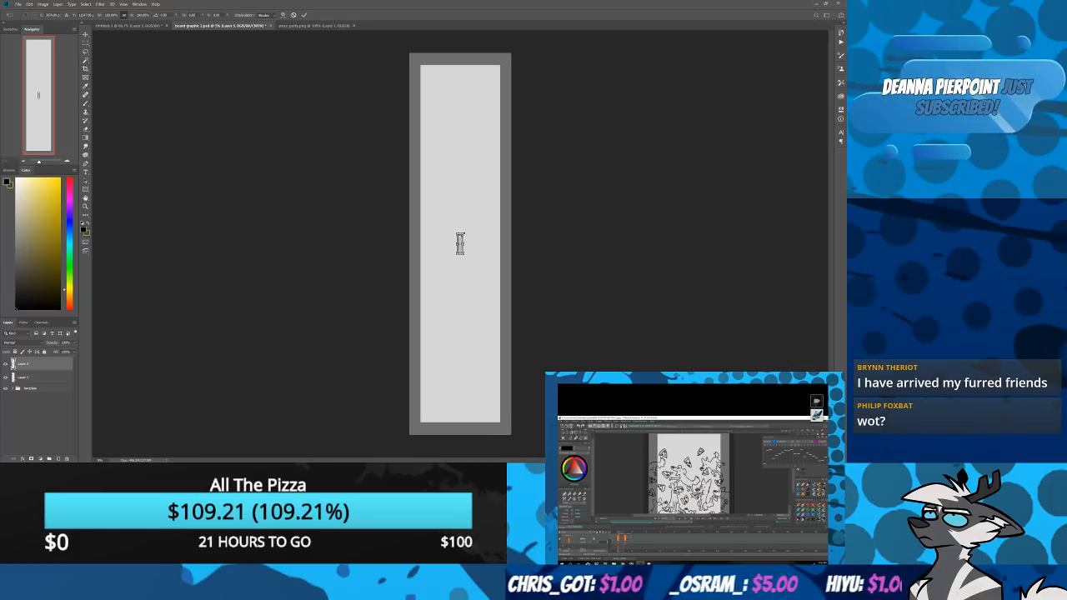
pyautogui.moveTo(457, 234); pyautogui.dragTo(357, 85)
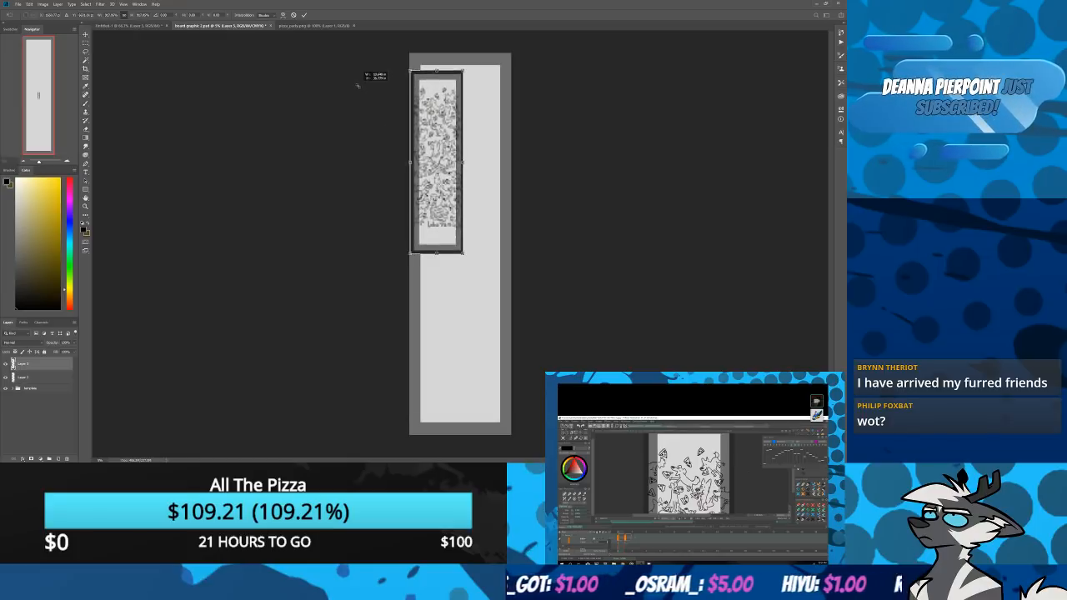
pyautogui.moveTo(419, 122); pyautogui.dragTo(415, 100)
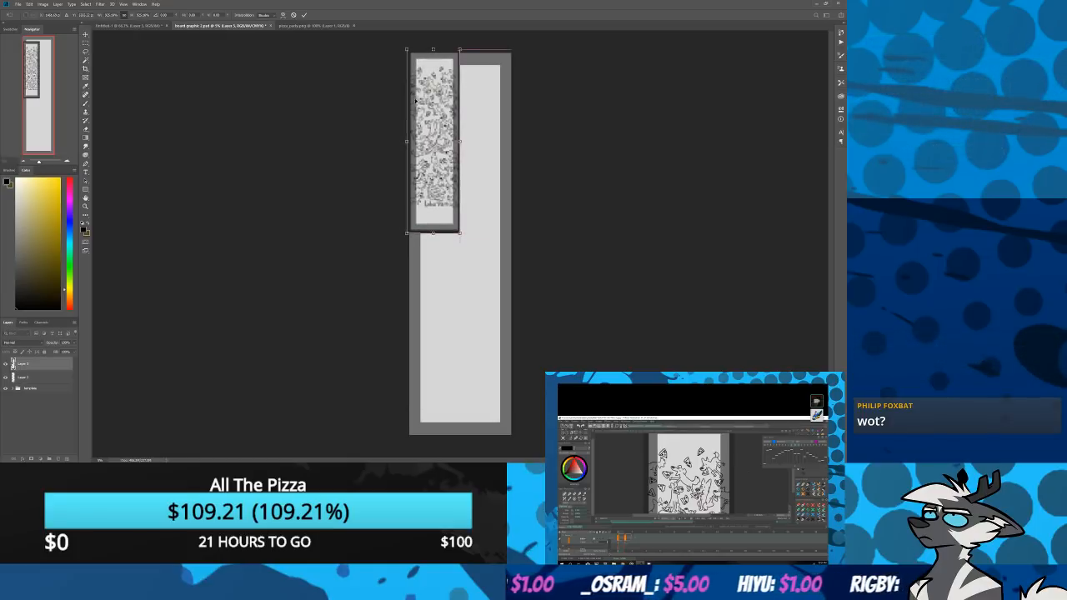
pyautogui.moveTo(460, 232); pyautogui.dragTo(521, 440)
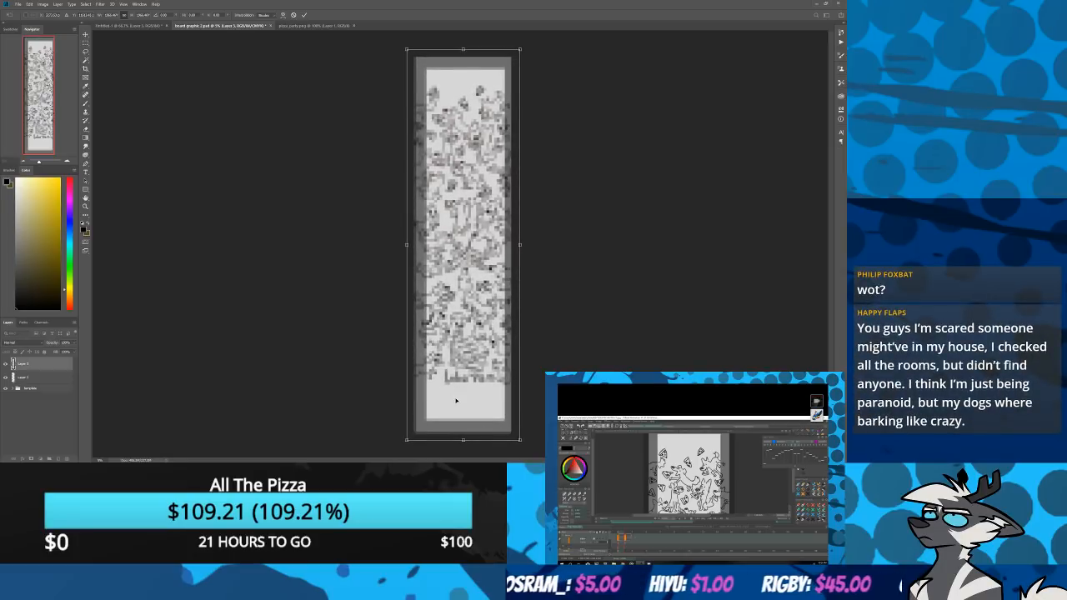
pyautogui.moveTo(456, 401); pyautogui.dragTo(453, 401)
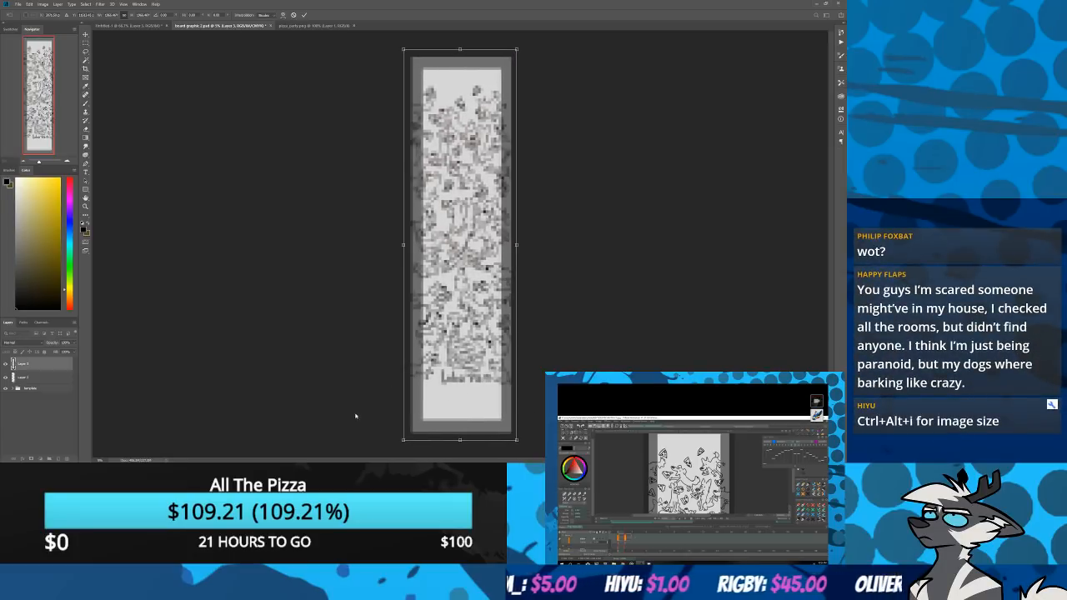
pyautogui.press('Return')
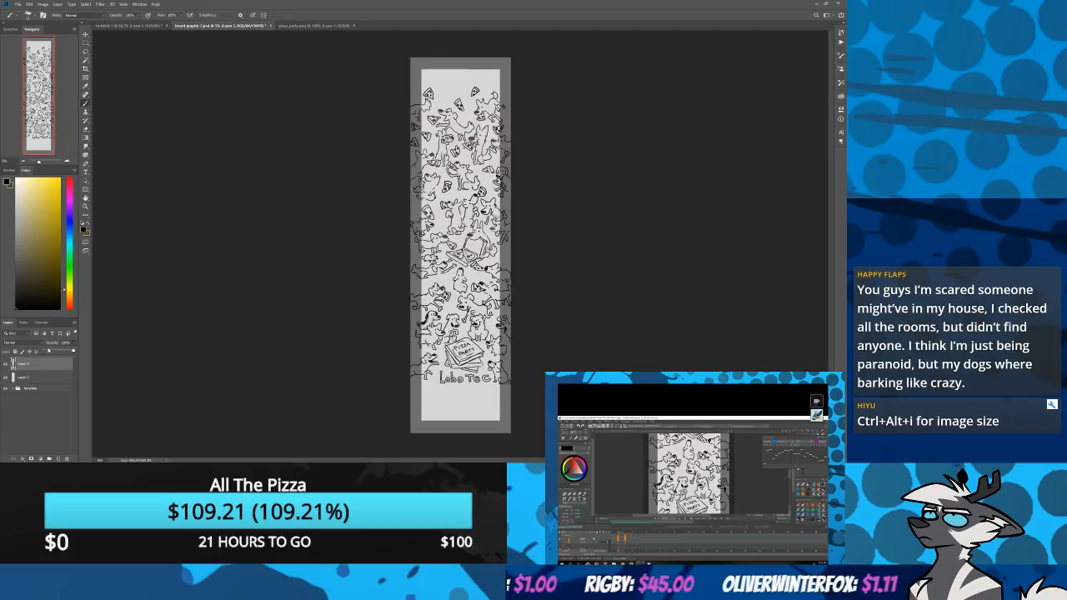
# Fade the Pizza Party sketch layer to a low opacity and add a new empty layer above it for inking
pyautogui.moveTo(46, 352); pyautogui.dragTo(49, 351)
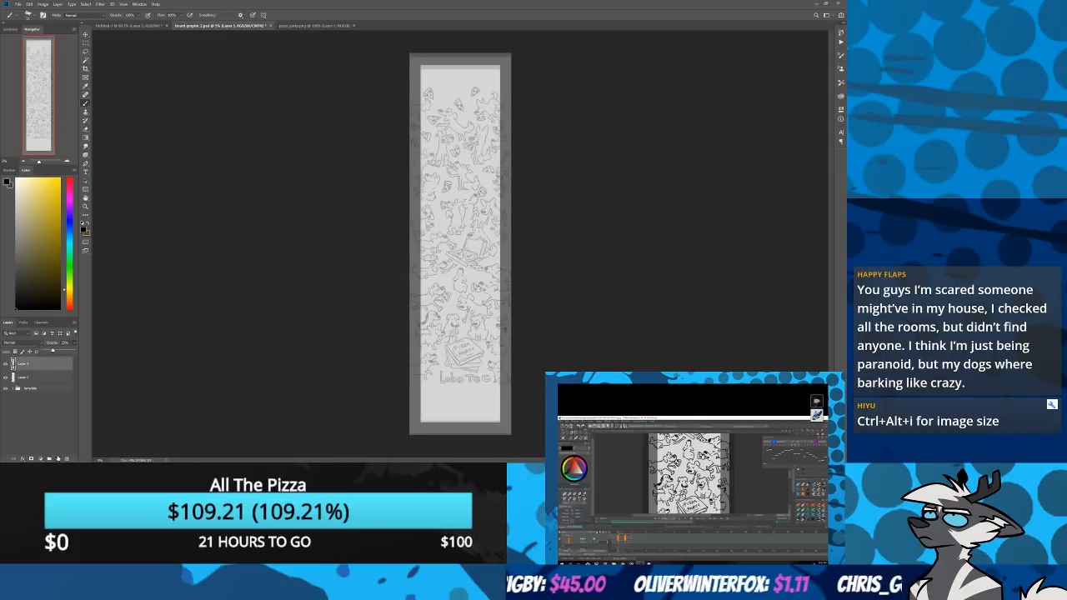
pyautogui.click(59, 459)
# Switch to a liner brush preset for inking the dogs and pizza slices in the upper part of the board
pyautogui.click(67, 161)
pyautogui.click(67, 161)
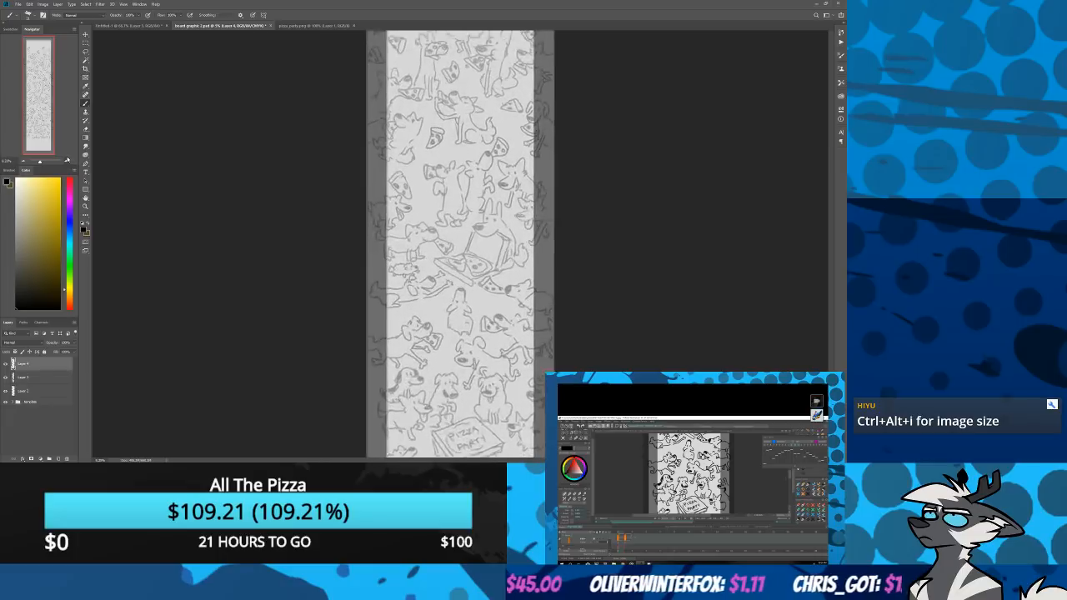
pyautogui.click(67, 160)
pyautogui.click(68, 160)
pyautogui.click(68, 160)
pyautogui.moveTo(42, 94); pyautogui.dragTo(38, 55)
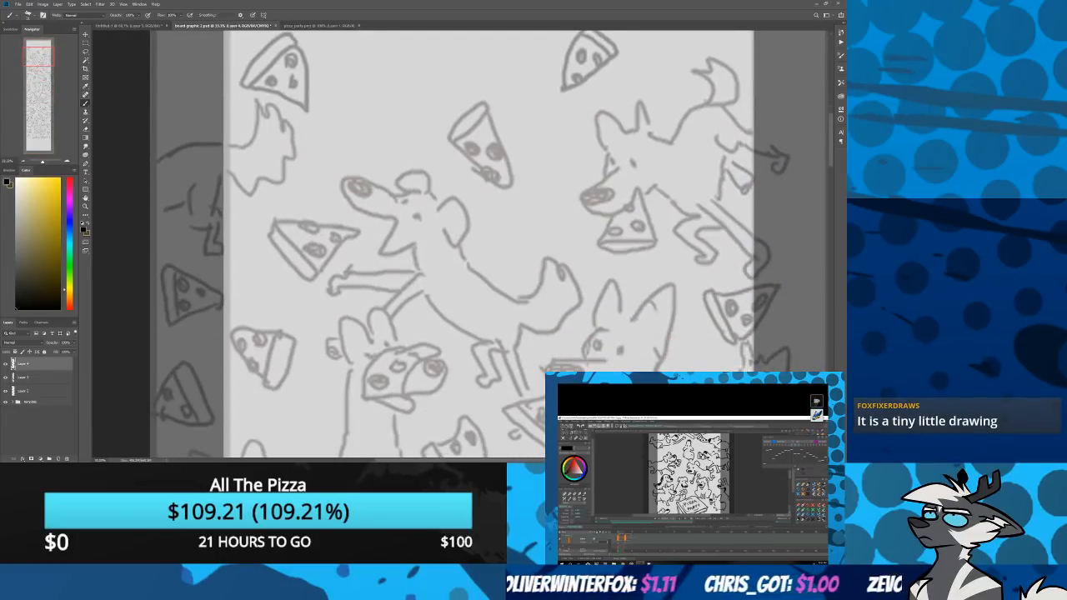
pyautogui.moveTo(260, 224); pyautogui.dragTo(250, 345)
pyautogui.hotkey('ctrl', 'z')
pyautogui.rightClick(297, 266)
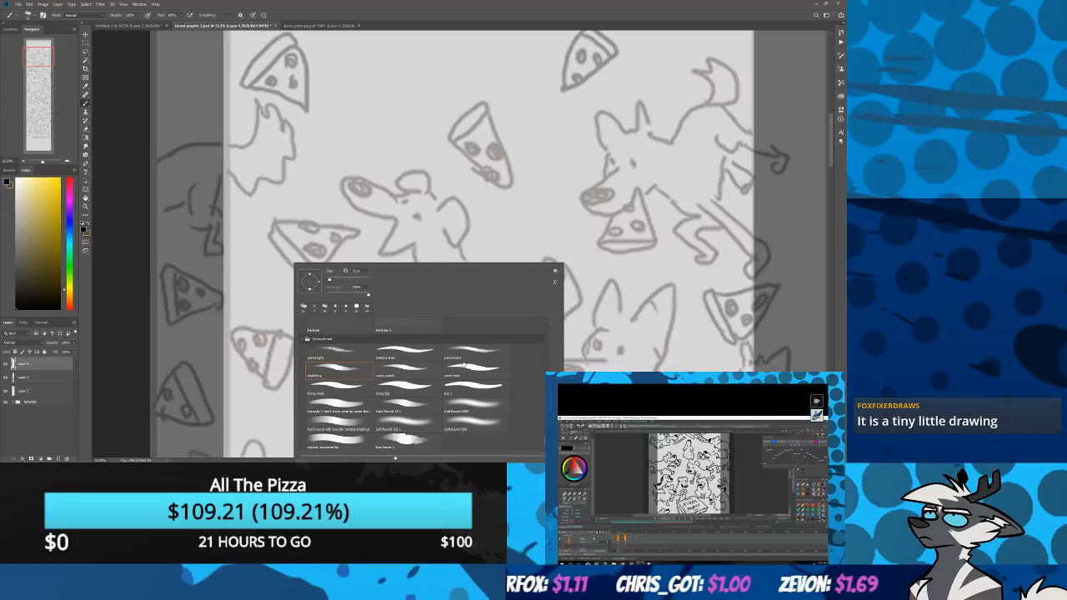
pyautogui.click(463, 367)
pyautogui.press('Return')
# Adjust the liner brush size, trying it with test strokes near the upper pizza slices and undoing them
pyautogui.moveTo(307, 158); pyautogui.dragTo(281, 362)
pyautogui.hotkey('ctrl', 'z')
pyautogui.rightClick(299, 241)
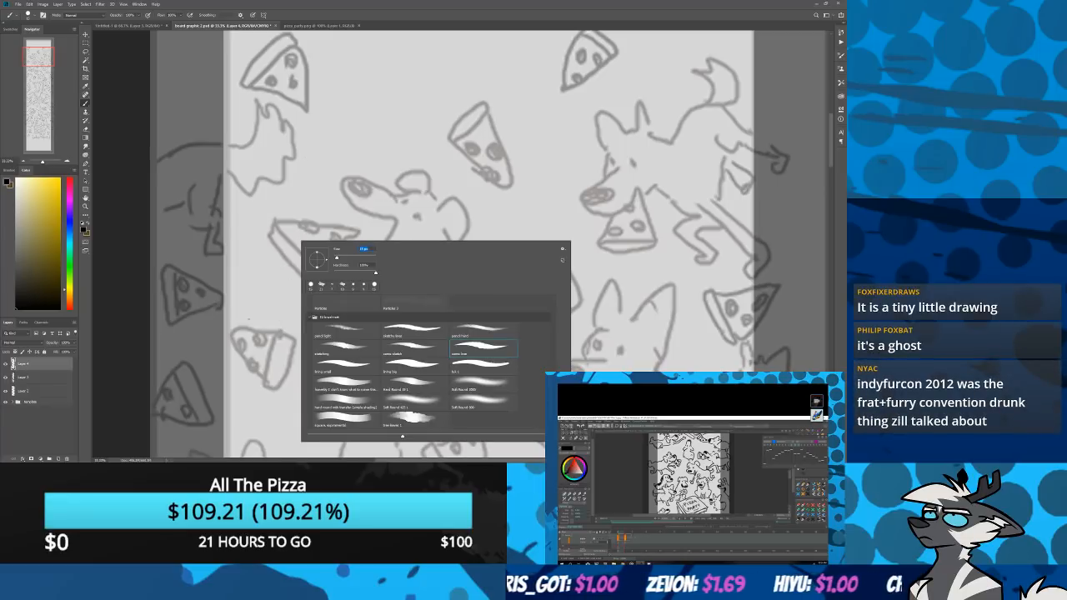
pyautogui.press('Return')
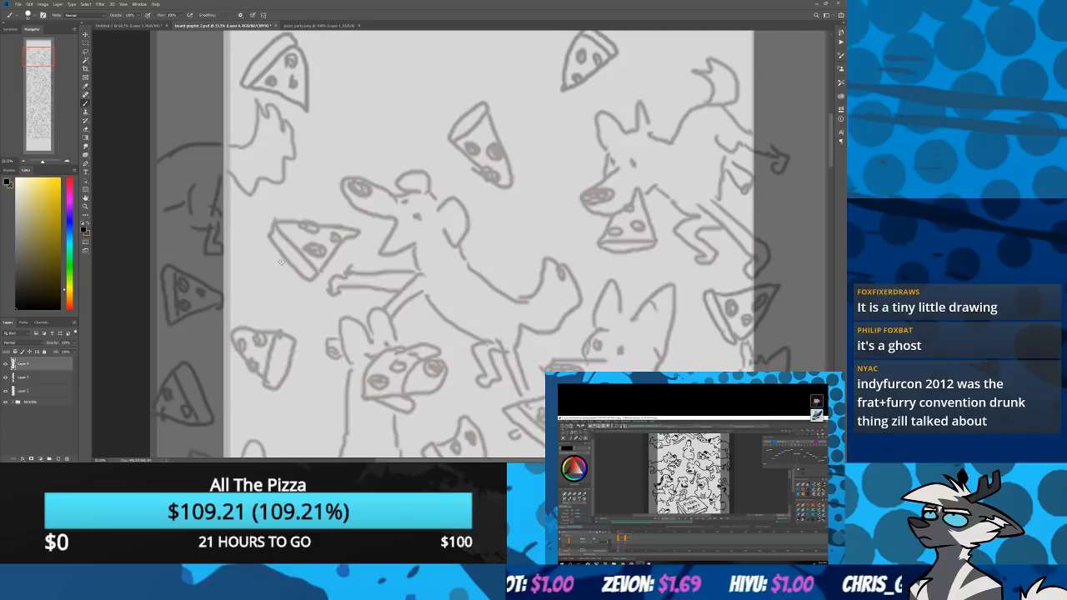
pyautogui.moveTo(282, 262)
pyautogui.mouseDown()
pyautogui.moveTo(286, 307)
pyautogui.moveTo(268, 359)
pyautogui.mouseUp()
pyautogui.hotkey('ctrl', 'z')
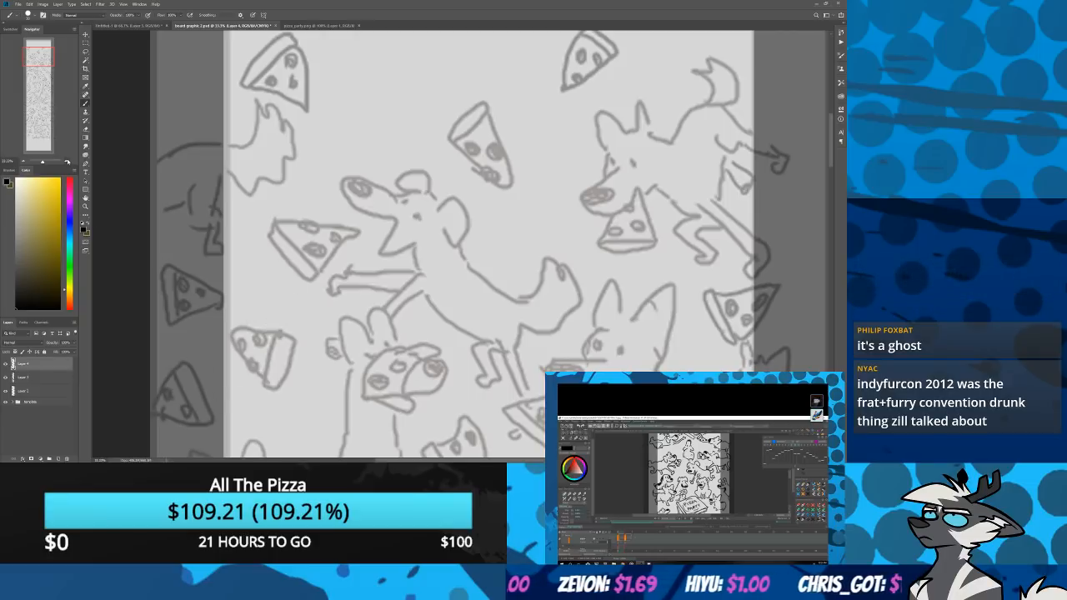
# Ink the head of the upward-looking dog near the board's top, with its muzzle, open mouth, nose, eyes and ears
pyautogui.scroll(3, 433, 241)
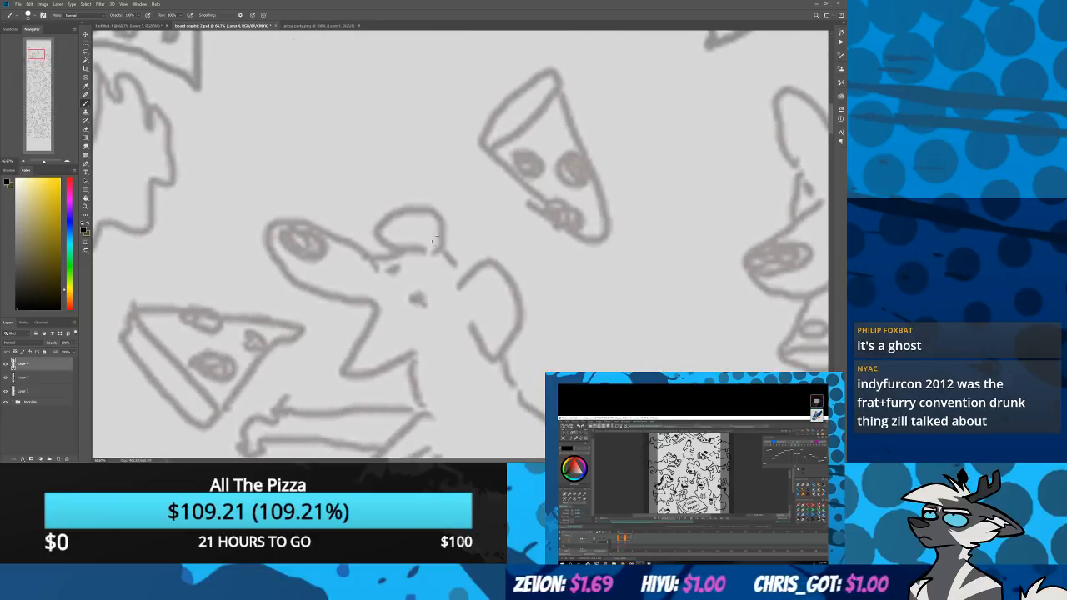
pyautogui.moveTo(440, 246)
pyautogui.mouseDown()
pyautogui.moveTo(375, 235)
pyautogui.moveTo(408, 252)
pyautogui.moveTo(269, 209)
pyautogui.moveTo(374, 296)
pyautogui.moveTo(286, 214)
pyautogui.moveTo(359, 307)
pyautogui.moveTo(381, 300)
pyautogui.moveTo(357, 353)
pyautogui.moveTo(415, 357)
pyautogui.mouseUp()
pyautogui.hotkey('ctrl', 'z')
pyautogui.hotkey('ctrl', 'z')
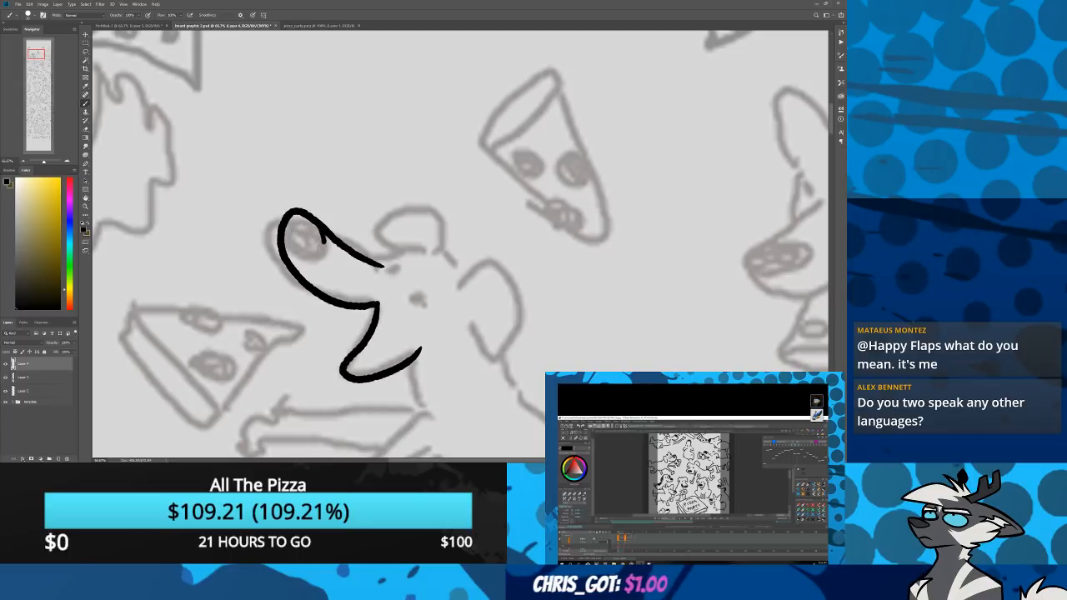
pyautogui.moveTo(324, 239)
pyautogui.mouseDown()
pyautogui.moveTo(291, 247)
pyautogui.moveTo(308, 216)
pyautogui.mouseUp()
pyautogui.moveTo(415, 292); pyautogui.dragTo(419, 297)
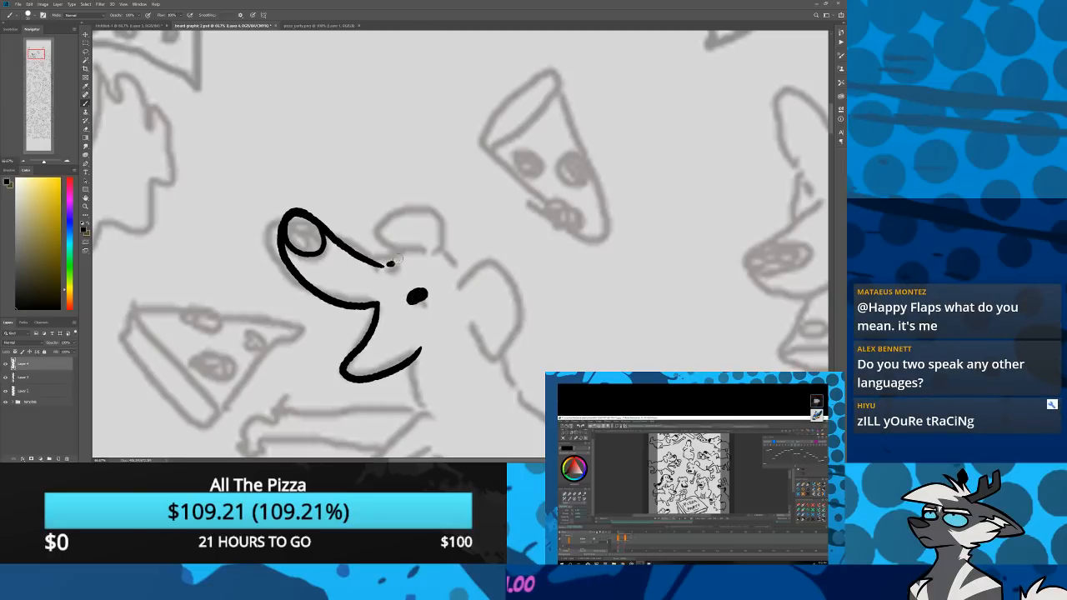
pyautogui.moveTo(391, 269)
pyautogui.mouseDown()
pyautogui.moveTo(428, 201)
pyautogui.moveTo(381, 213)
pyautogui.moveTo(414, 247)
pyautogui.mouseUp()
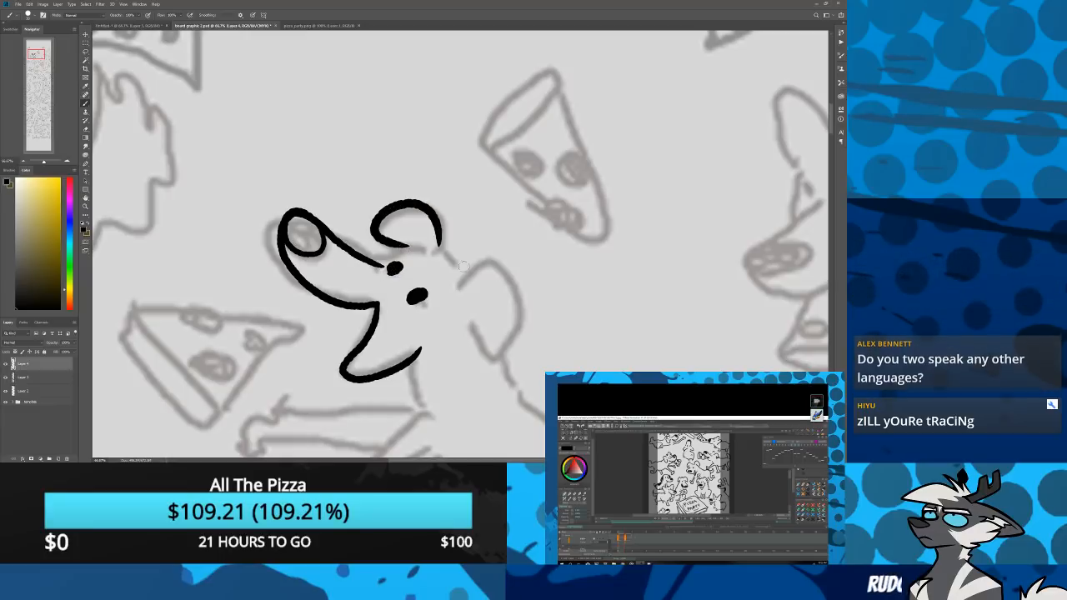
pyautogui.moveTo(457, 289)
pyautogui.mouseDown()
pyautogui.moveTo(508, 269)
pyautogui.moveTo(493, 352)
pyautogui.moveTo(430, 250)
pyautogui.moveTo(360, 253)
pyautogui.mouseUp()
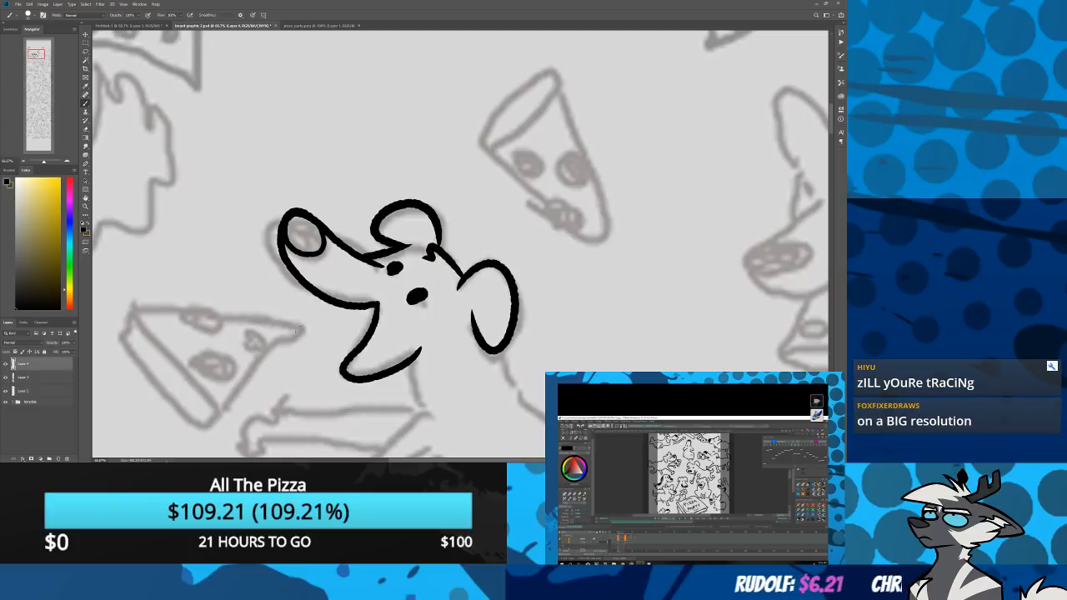
# Ink the outlined capital L of the "LoboTec" lettering below the stack of pizza boxes
pyautogui.moveTo(277, 403); pyautogui.dragTo(338, 317)
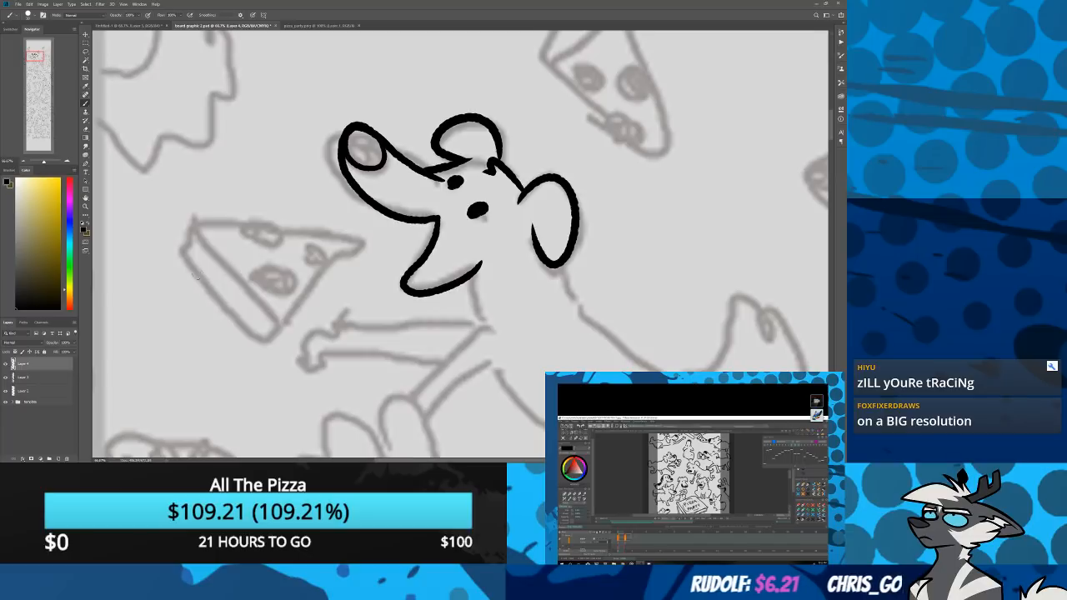
pyautogui.scroll(-15, 200, 284)
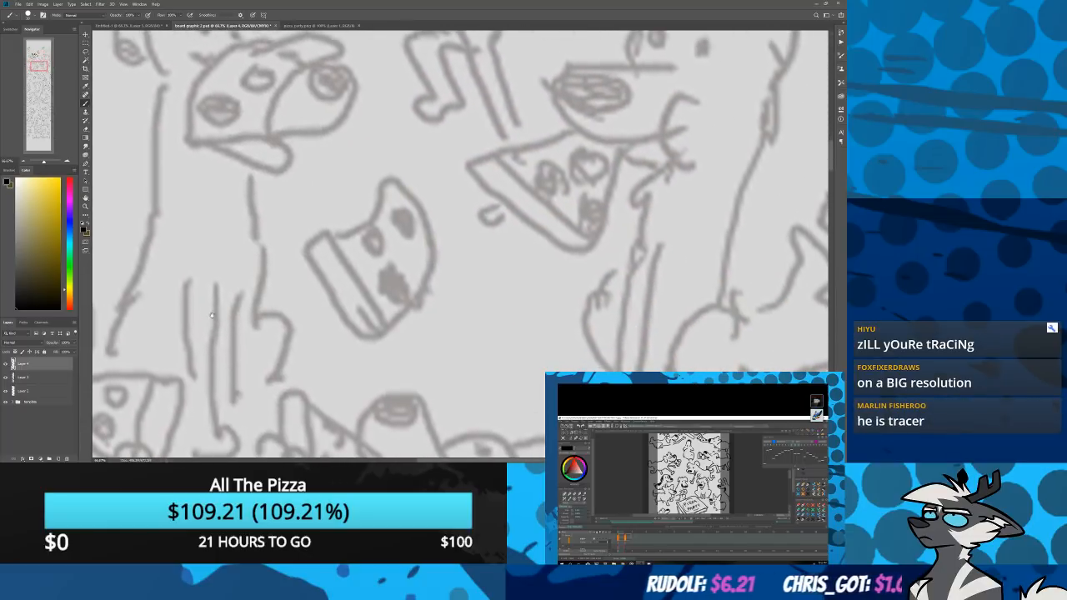
pyautogui.scroll(-15, 212, 315)
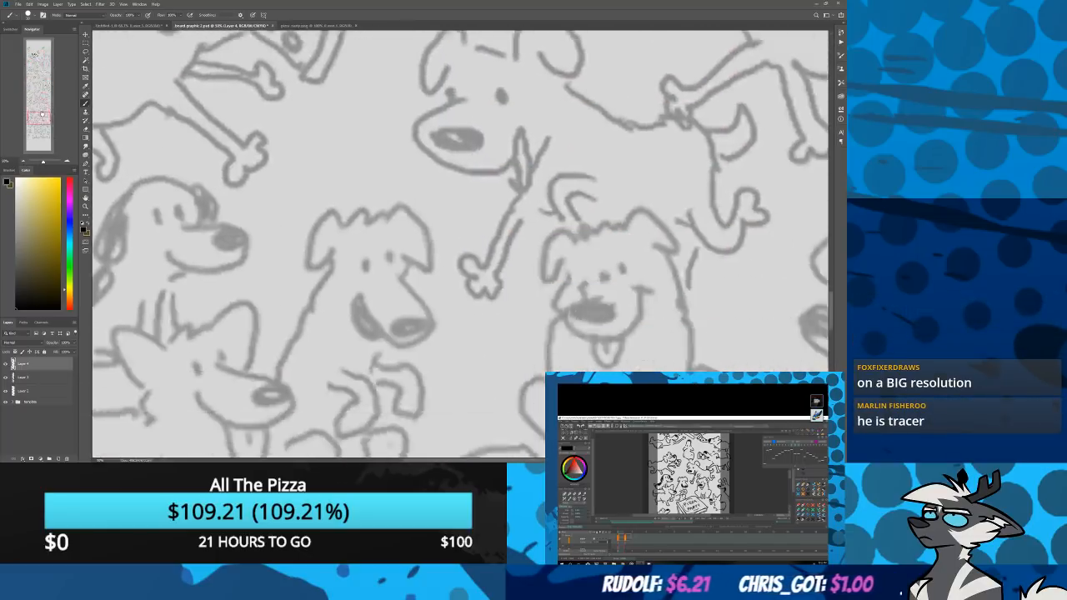
pyautogui.moveTo(42, 114); pyautogui.dragTo(45, 126)
pyautogui.moveTo(233, 375); pyautogui.dragTo(357, 210)
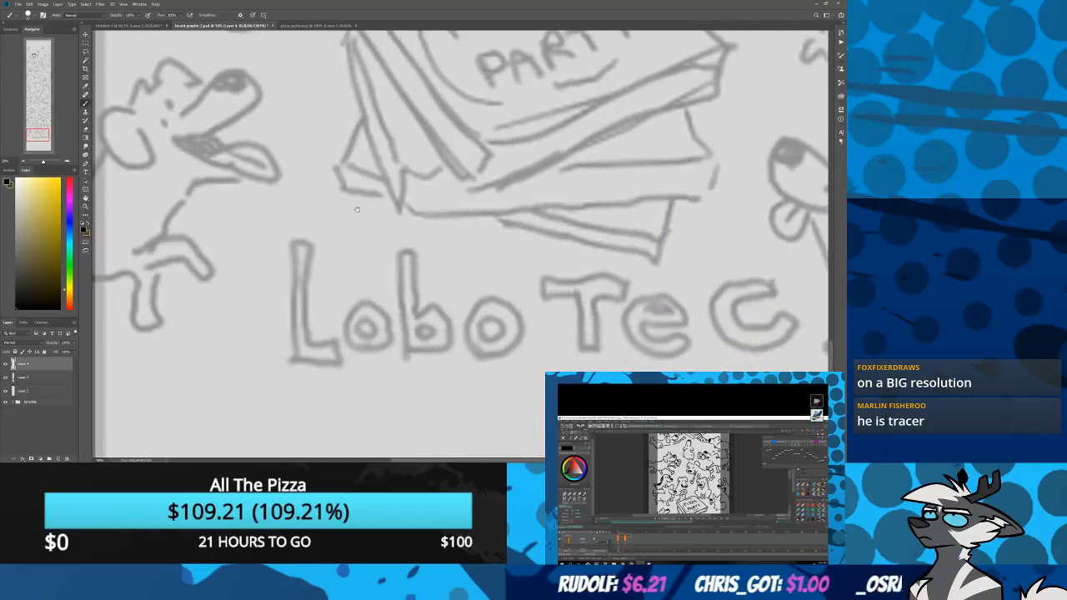
pyautogui.moveTo(297, 359); pyautogui.dragTo(288, 244)
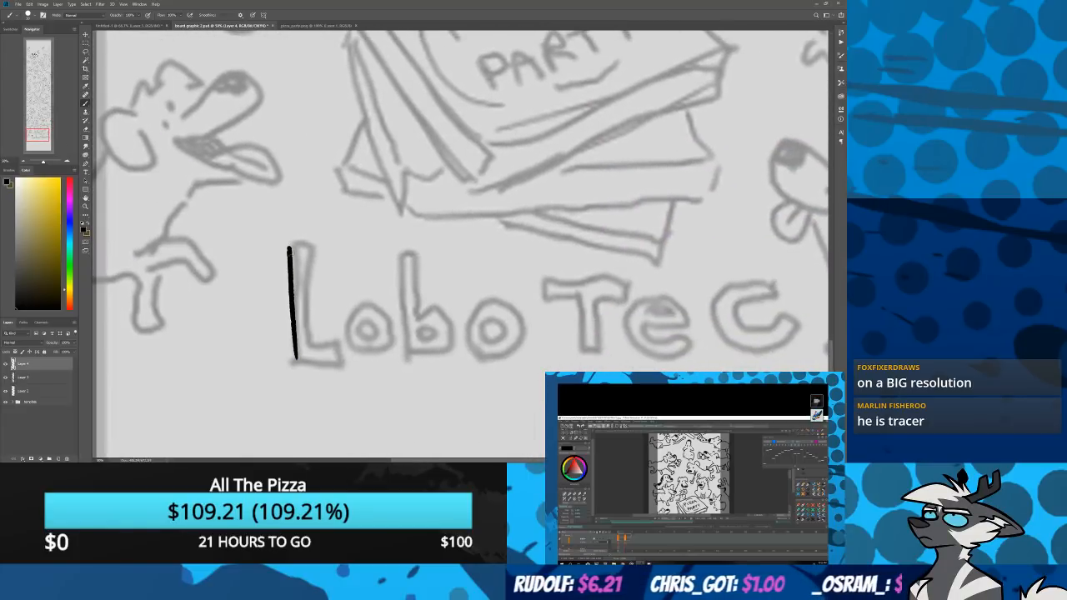
pyautogui.hotkey('ctrl', 'z')
pyautogui.moveTo(297, 358)
pyautogui.mouseDown()
pyautogui.moveTo(289, 244)
pyautogui.moveTo(310, 252)
pyautogui.moveTo(309, 336)
pyautogui.moveTo(297, 363)
pyautogui.mouseUp()
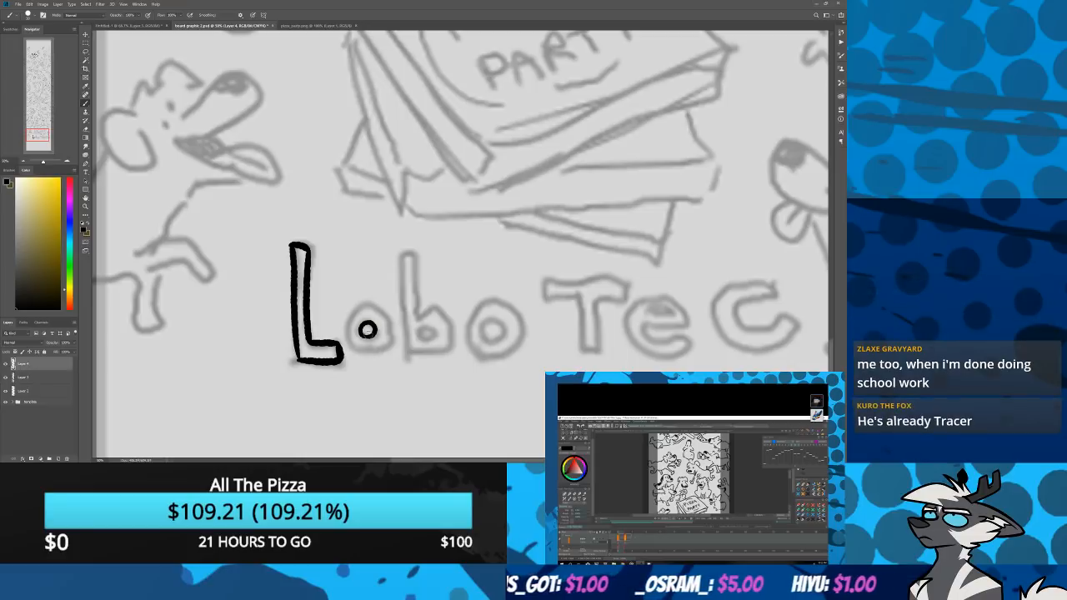
# Ink the outlined letters "obo" with their inner circles to complete the word "Lobo"
pyautogui.moveTo(367, 350)
pyautogui.mouseDown()
pyautogui.moveTo(379, 305)
pyautogui.moveTo(344, 317)
pyautogui.moveTo(374, 342)
pyautogui.moveTo(378, 308)
pyautogui.moveTo(344, 320)
pyautogui.moveTo(410, 254)
pyautogui.moveTo(452, 324)
pyautogui.moveTo(421, 353)
pyautogui.mouseUp()
pyautogui.hotkey('ctrl', 'z')
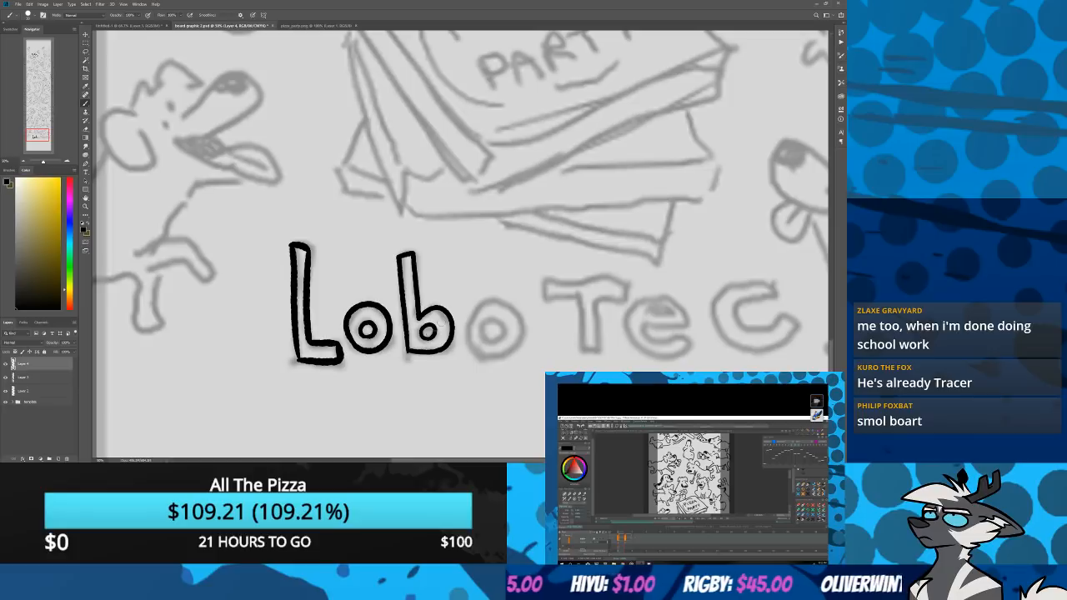
pyautogui.moveTo(469, 341)
pyautogui.mouseDown()
pyautogui.moveTo(497, 351)
pyautogui.moveTo(514, 311)
pyautogui.moveTo(480, 307)
pyautogui.moveTo(467, 348)
pyautogui.mouseUp()
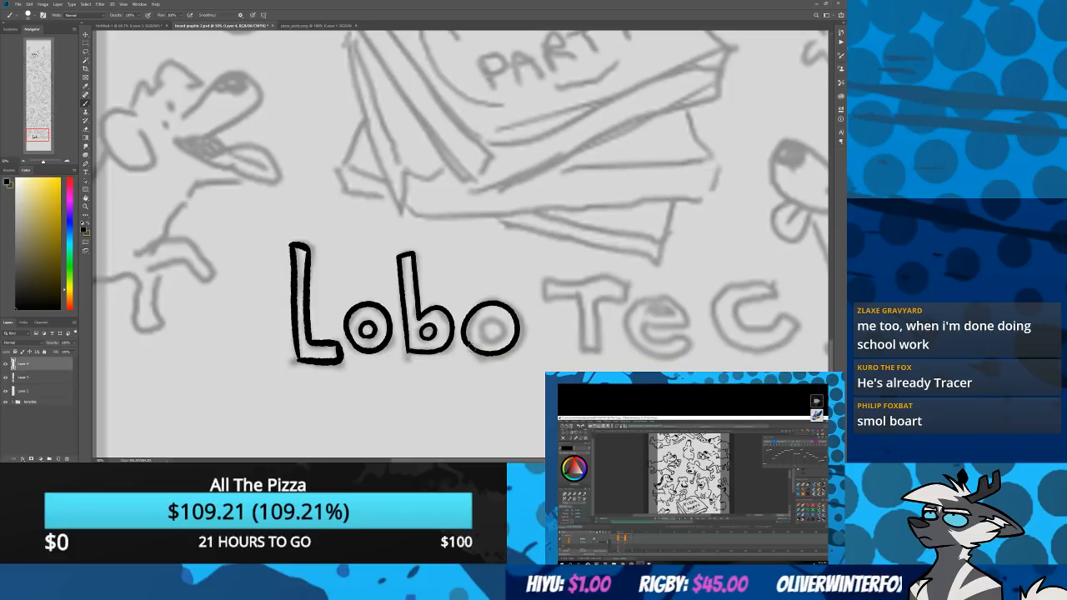
pyautogui.moveTo(440, 265)
pyautogui.mouseDown()
pyautogui.moveTo(286, 213)
pyautogui.moveTo(247, 258)
pyautogui.mouseUp()
pyautogui.hotkey('ctrl', 'z')
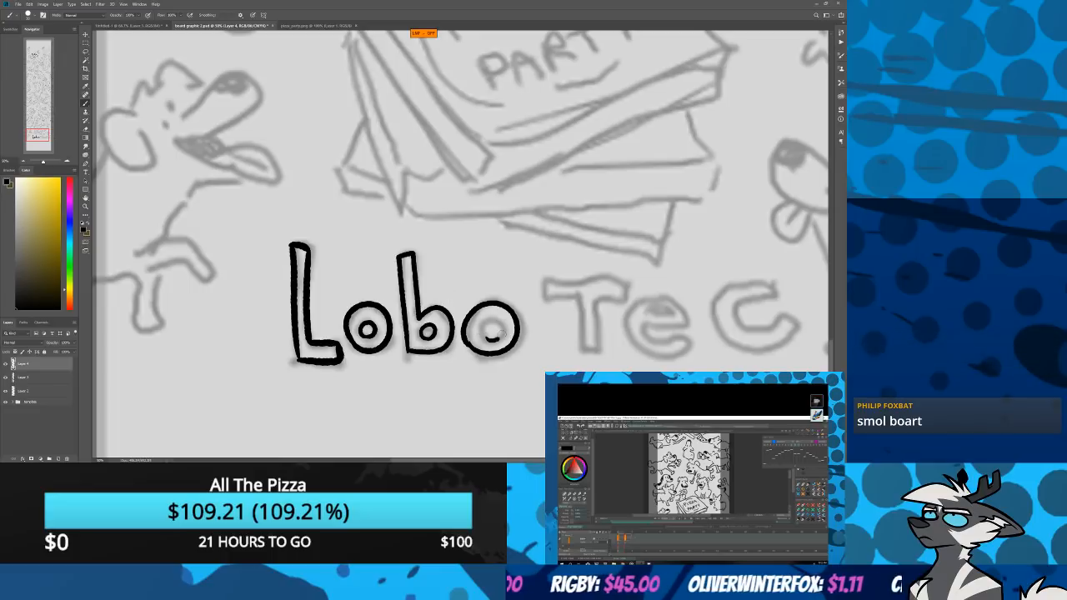
pyautogui.moveTo(494, 333); pyautogui.dragTo(489, 318)
# Ink the outlined letters "TeC" over the sketch to complete the lettering
pyautogui.moveTo(544, 296)
pyautogui.mouseDown()
pyautogui.moveTo(579, 296)
pyautogui.moveTo(592, 349)
pyautogui.moveTo(594, 300)
pyautogui.moveTo(622, 295)
pyautogui.moveTo(622, 283)
pyautogui.moveTo(568, 278)
pyautogui.mouseUp()
pyautogui.moveTo(511, 298); pyautogui.dragTo(369, 302)
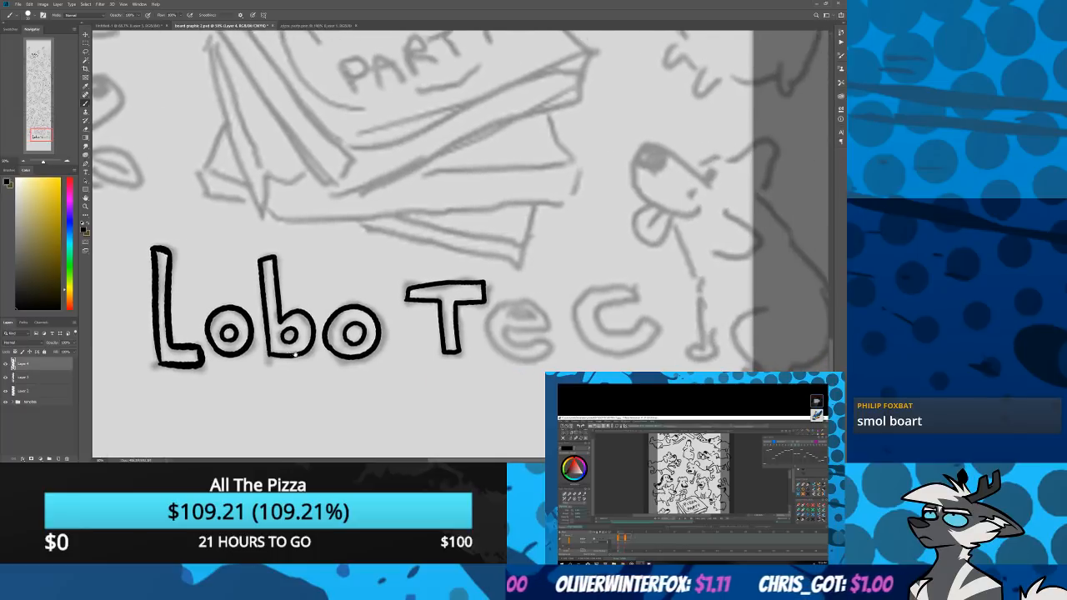
pyautogui.moveTo(504, 327)
pyautogui.mouseDown()
pyautogui.moveTo(540, 321)
pyautogui.moveTo(518, 294)
pyautogui.moveTo(493, 325)
pyautogui.moveTo(542, 344)
pyautogui.mouseUp()
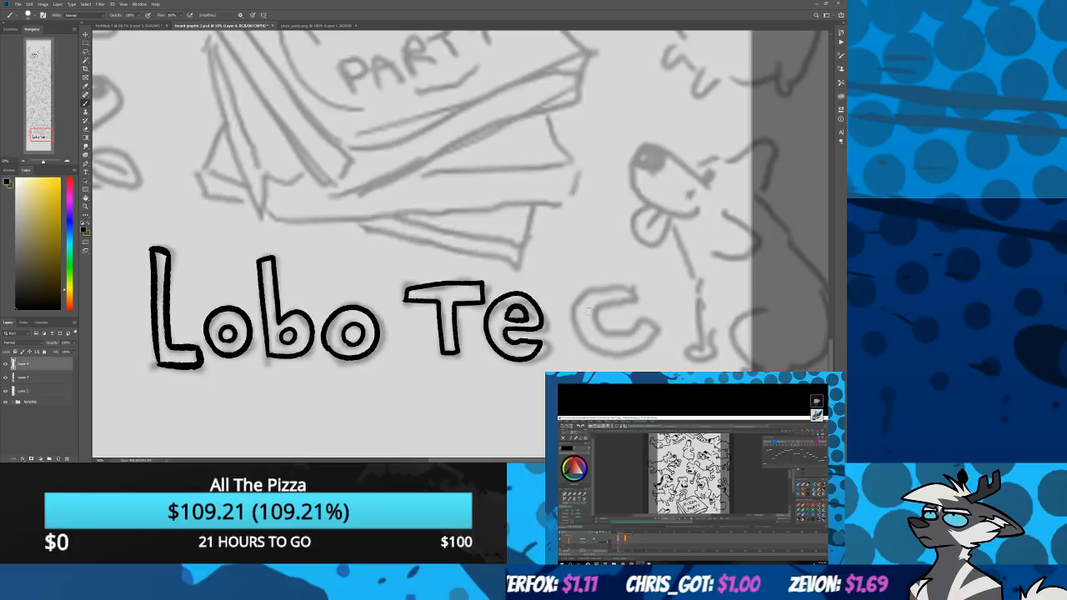
pyautogui.moveTo(627, 284)
pyautogui.mouseDown()
pyautogui.moveTo(581, 330)
pyautogui.moveTo(646, 333)
pyautogui.moveTo(610, 331)
pyautogui.moveTo(628, 298)
pyautogui.mouseUp()
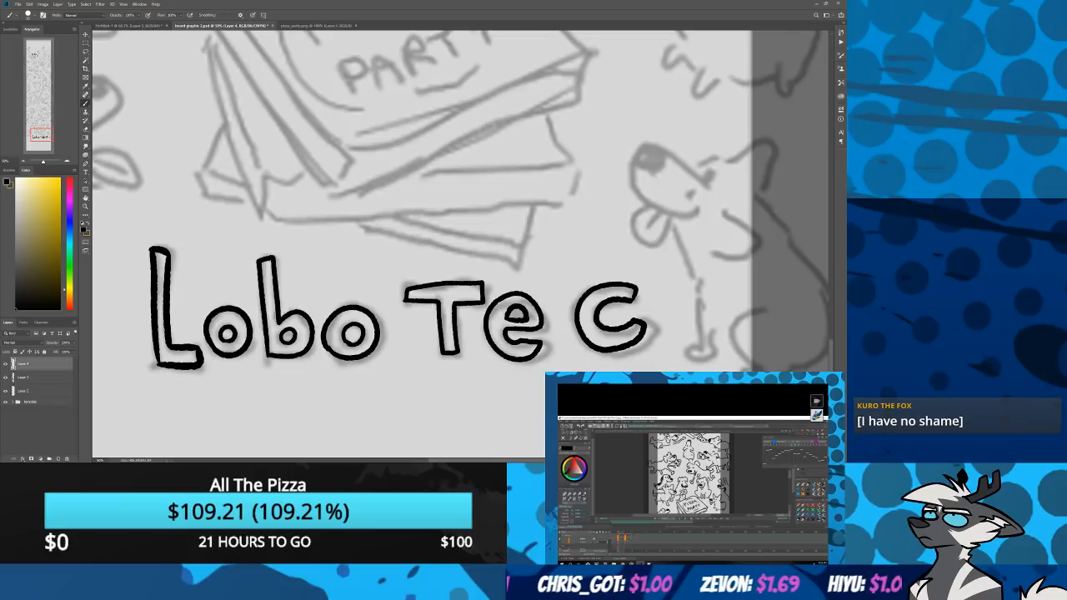
# Ink the outline of the topmost pizza box over the sketch, with its lid and two side faces
pyautogui.moveTo(178, 347)
pyautogui.mouseDown()
pyautogui.moveTo(306, 324)
pyautogui.moveTo(420, 237)
pyautogui.mouseUp()
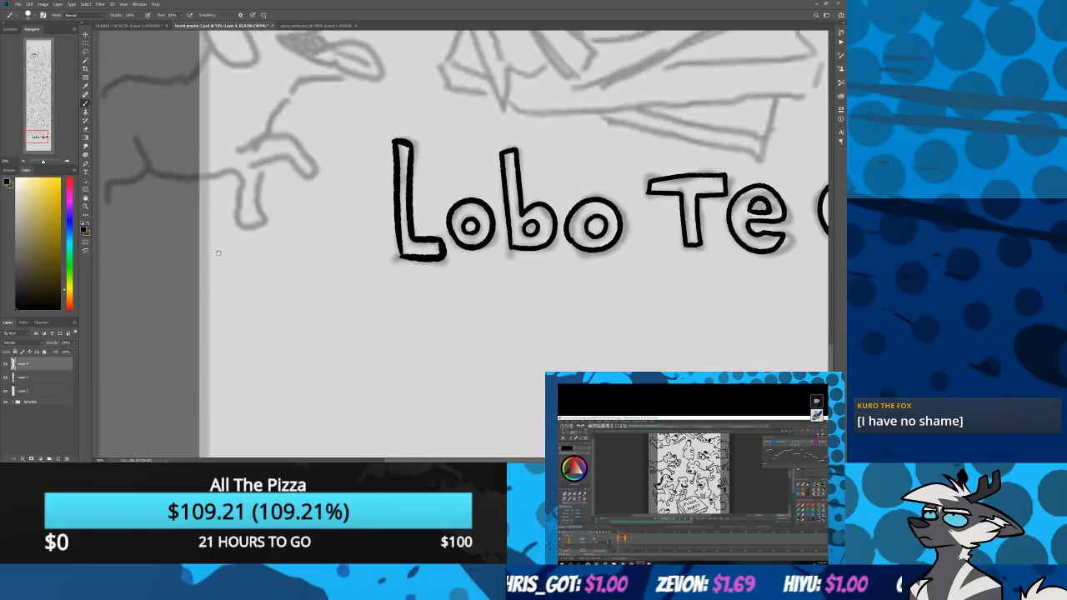
pyautogui.moveTo(256, 108)
pyautogui.mouseDown()
pyautogui.moveTo(233, 389)
pyautogui.moveTo(95, 390)
pyautogui.moveTo(89, 401)
pyautogui.mouseUp()
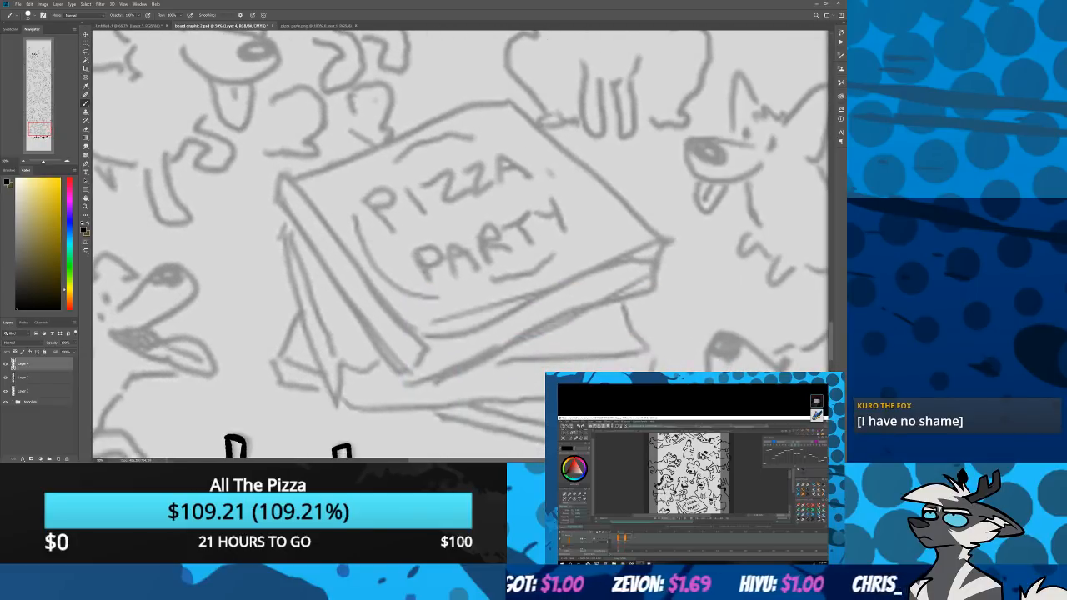
pyautogui.moveTo(276, 195); pyautogui.dragTo(408, 376)
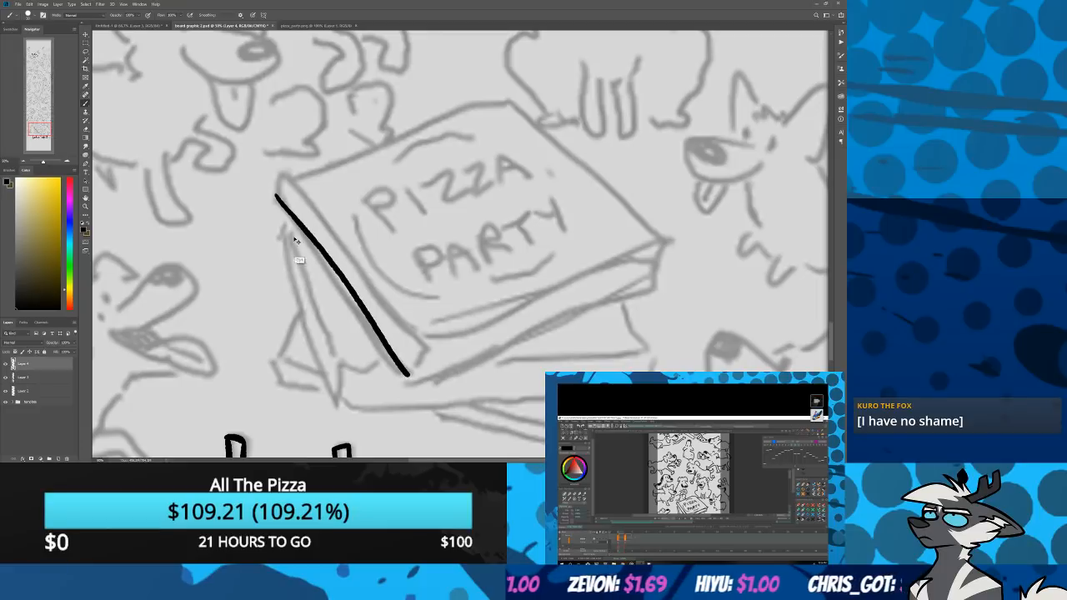
pyautogui.hotkey('ctrl', 'z')
pyautogui.moveTo(275, 198)
pyautogui.mouseDown()
pyautogui.moveTo(399, 370)
pyautogui.moveTo(411, 369)
pyautogui.moveTo(419, 342)
pyautogui.moveTo(276, 199)
pyautogui.mouseUp()
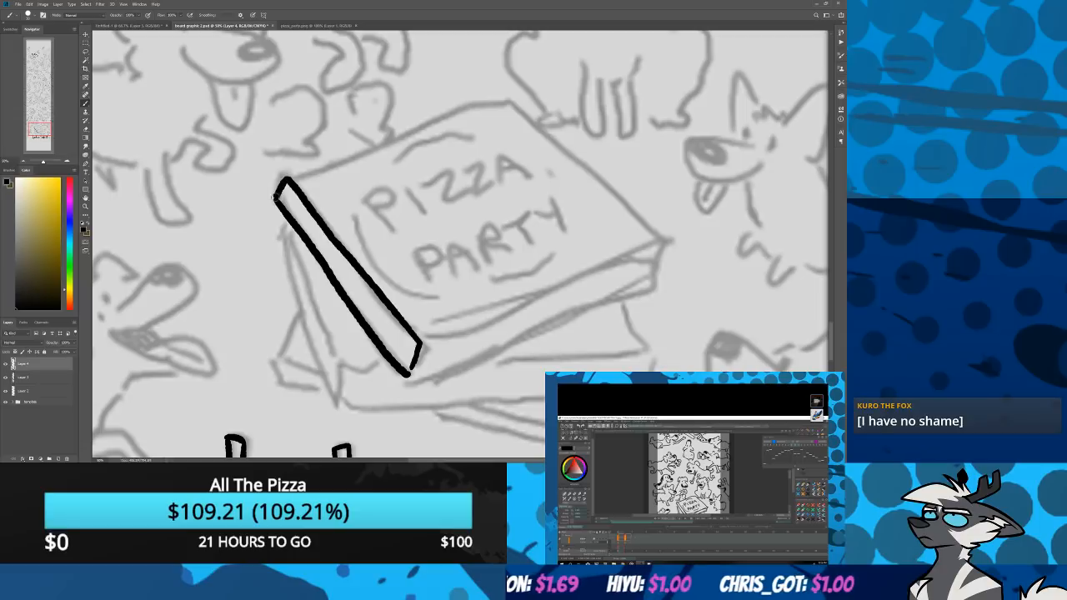
pyautogui.moveTo(408, 374)
pyautogui.mouseDown()
pyautogui.moveTo(645, 283)
pyautogui.moveTo(663, 243)
pyautogui.mouseUp()
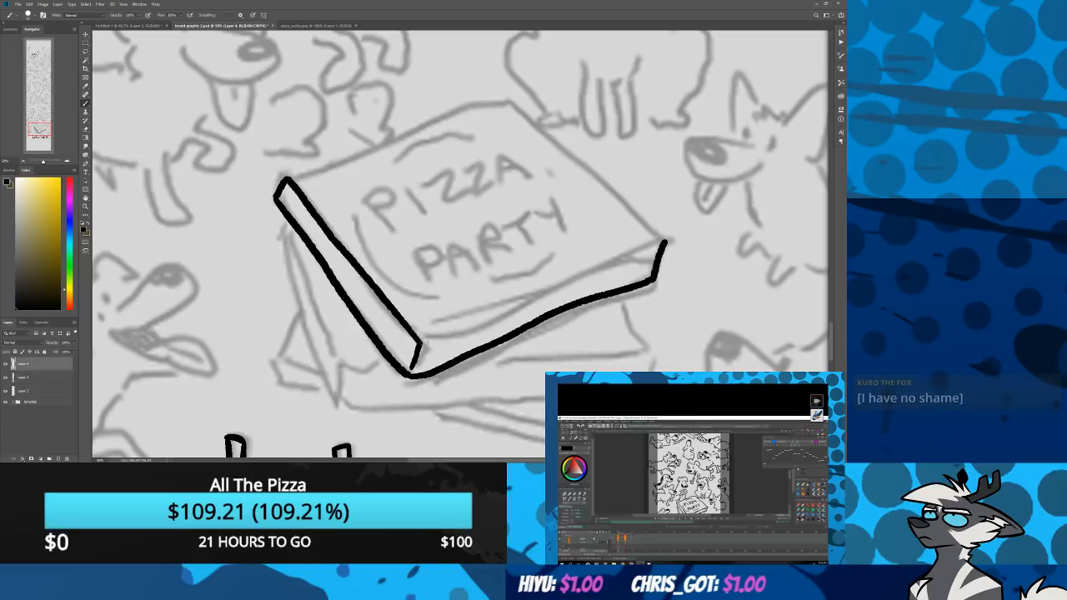
pyautogui.moveTo(426, 340); pyautogui.dragTo(647, 249)
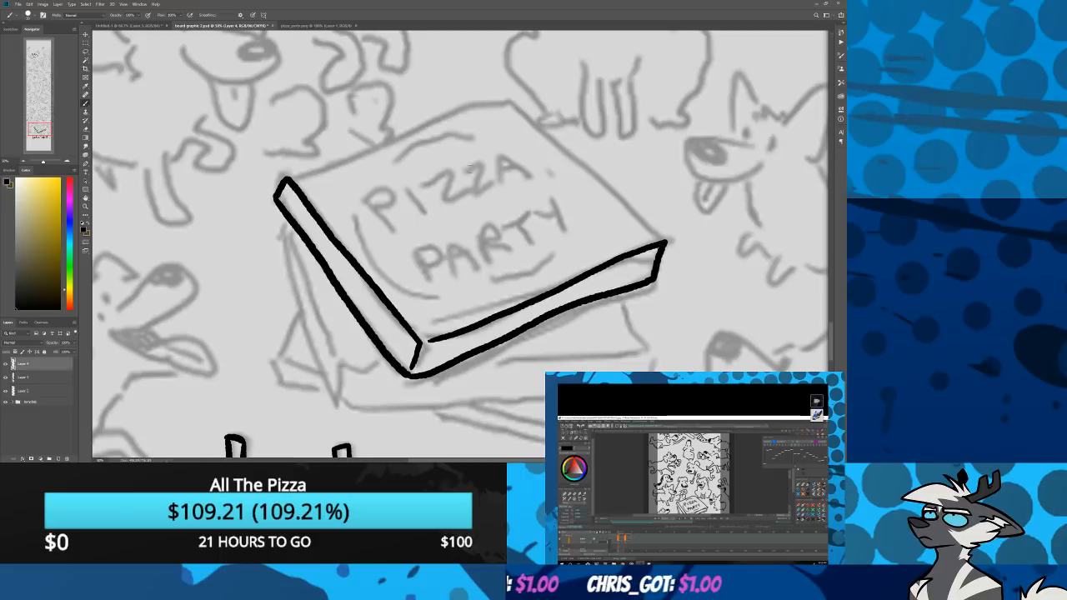
pyautogui.moveTo(287, 178)
pyautogui.mouseDown()
pyautogui.moveTo(452, 108)
pyautogui.moveTo(509, 99)
pyautogui.moveTo(665, 241)
pyautogui.mouseUp()
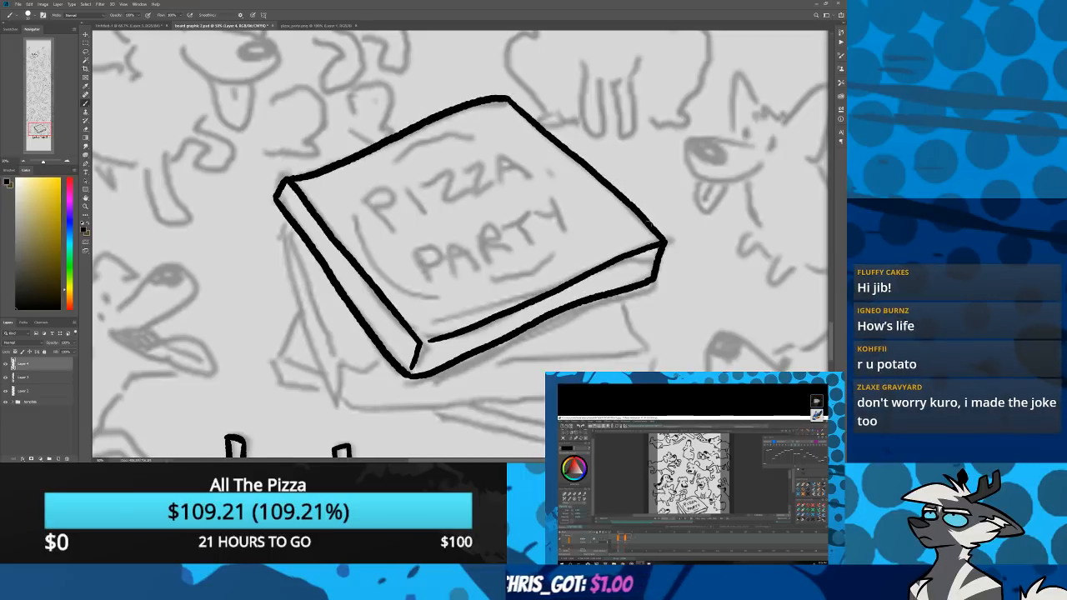
# Ink the "PIZZA PARTY" lettering and the curved strokes framing it on the top box's lid
pyautogui.moveTo(432, 296)
pyautogui.mouseDown()
pyautogui.moveTo(404, 283)
pyautogui.moveTo(355, 227)
pyautogui.mouseUp()
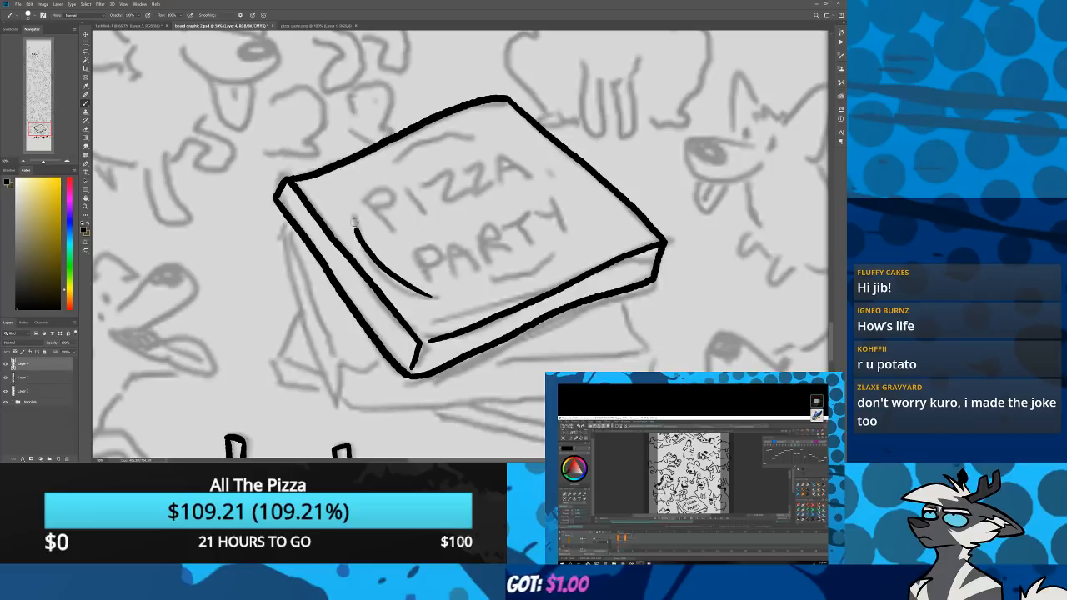
pyautogui.hotkey('ctrl', 'z')
pyautogui.moveTo(434, 296)
pyautogui.mouseDown()
pyautogui.moveTo(385, 278)
pyautogui.moveTo(353, 213)
pyautogui.mouseUp()
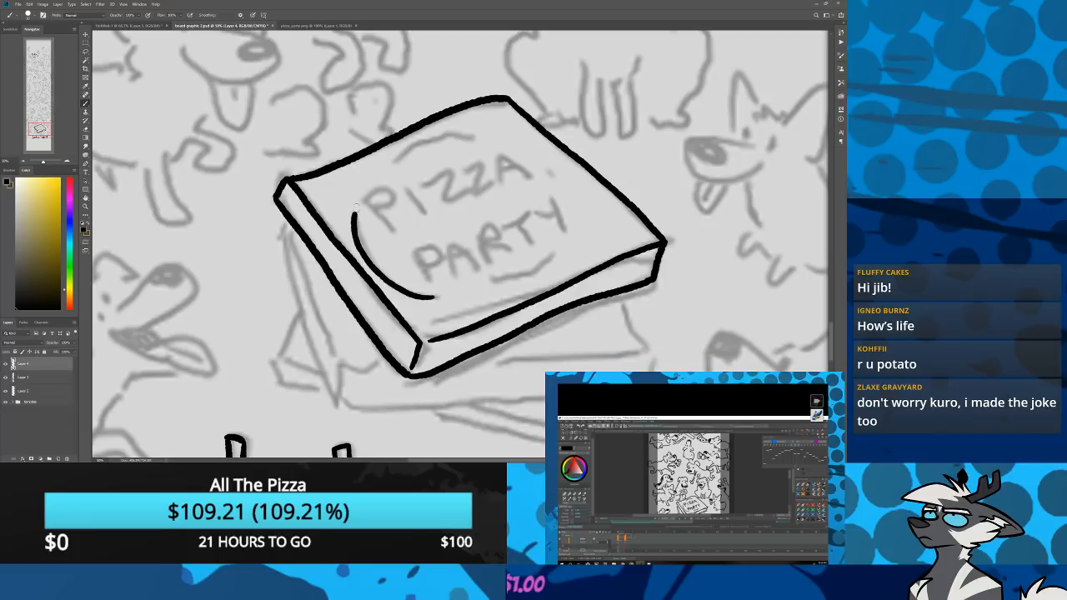
pyautogui.moveTo(384, 172); pyautogui.dragTo(462, 144)
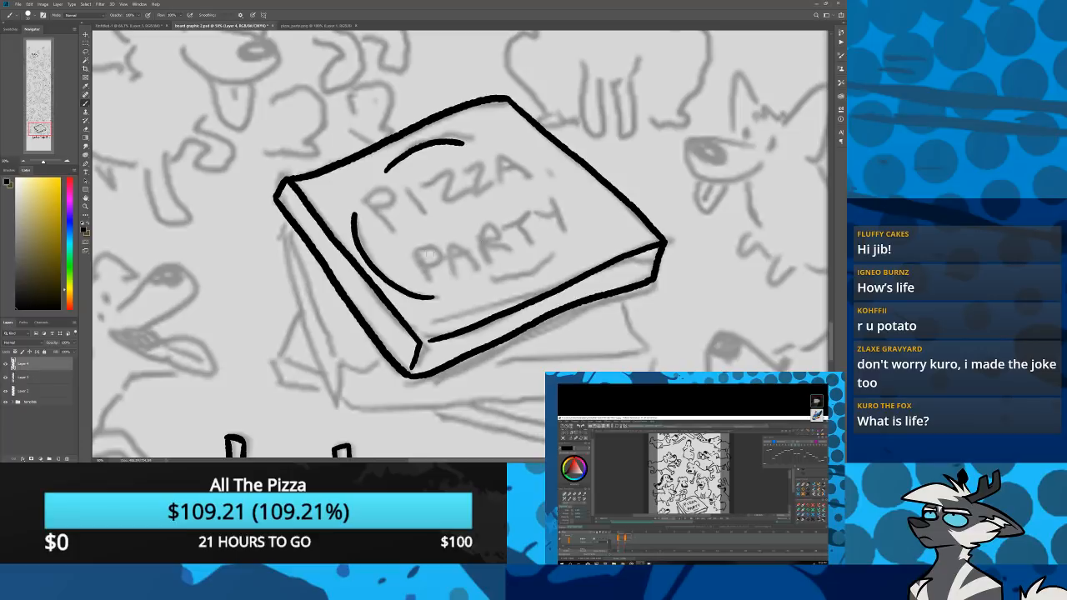
pyautogui.moveTo(430, 280)
pyautogui.mouseDown()
pyautogui.moveTo(417, 253)
pyautogui.moveTo(428, 266)
pyautogui.moveTo(459, 242)
pyautogui.moveTo(476, 264)
pyautogui.moveTo(478, 223)
pyautogui.moveTo(484, 245)
pyautogui.moveTo(528, 215)
pyautogui.moveTo(533, 242)
pyautogui.moveTo(554, 222)
pyautogui.moveTo(559, 237)
pyautogui.mouseUp()
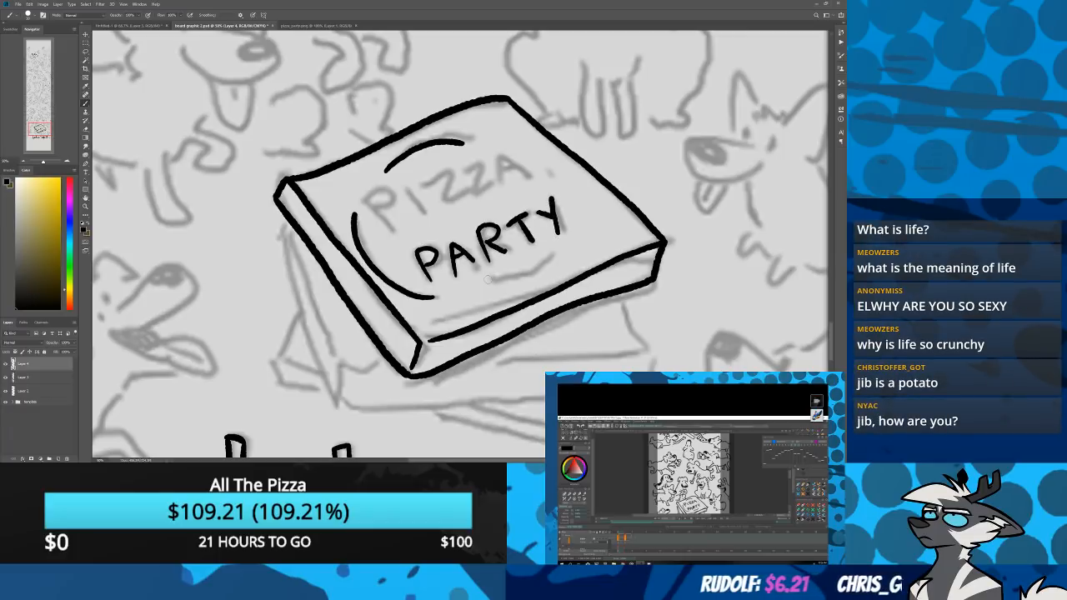
pyautogui.moveTo(488, 279); pyautogui.dragTo(544, 248)
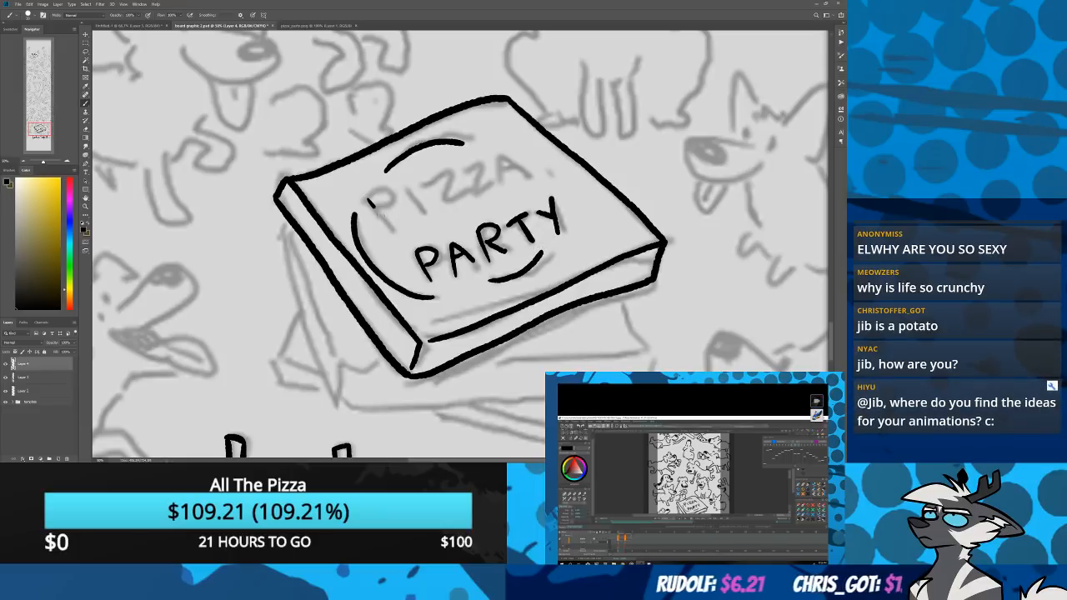
pyautogui.moveTo(373, 204); pyautogui.dragTo(391, 233)
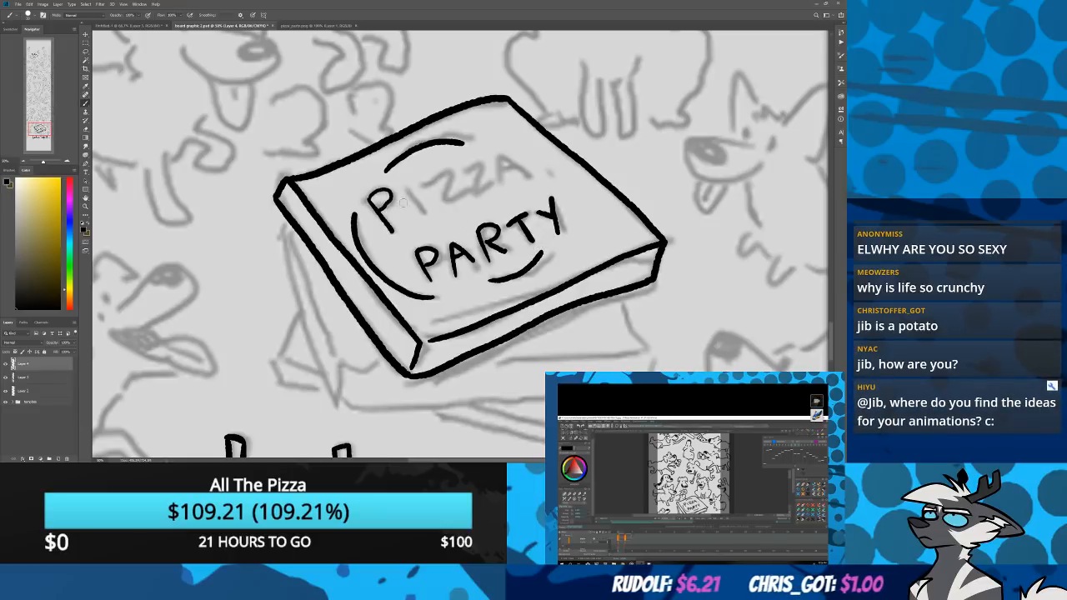
pyautogui.moveTo(405, 190)
pyautogui.mouseDown()
pyautogui.moveTo(420, 214)
pyautogui.moveTo(438, 193)
pyautogui.moveTo(455, 198)
pyautogui.moveTo(520, 167)
pyautogui.mouseUp()
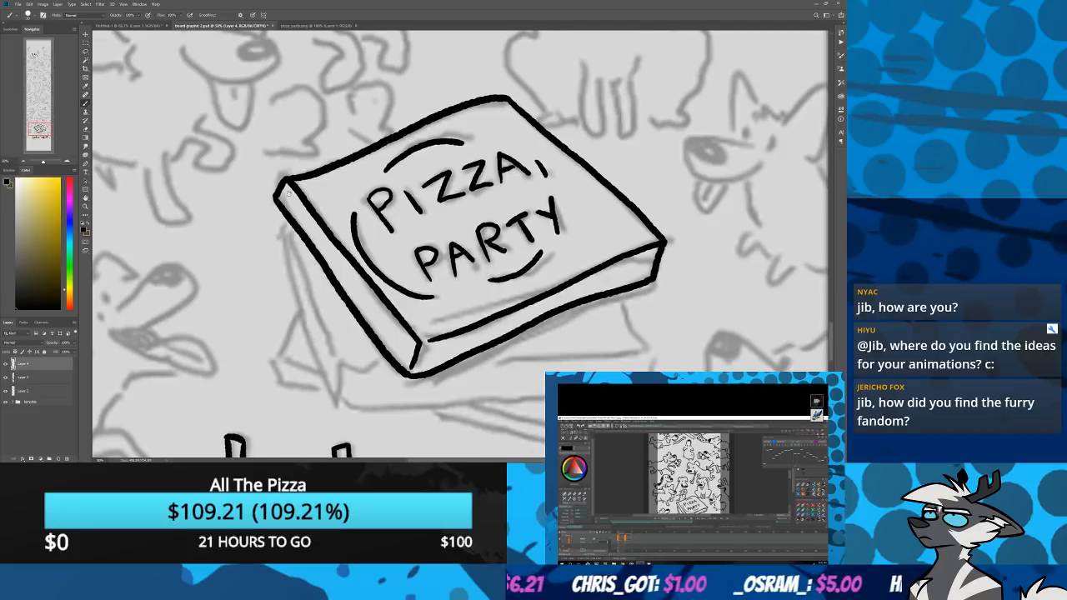
# Ink the second pizza box beneath the top one, including its side edges and inner fold lines
pyautogui.moveTo(311, 221)
pyautogui.mouseDown()
pyautogui.moveTo(322, 162)
pyautogui.moveTo(297, 186)
pyautogui.moveTo(349, 340)
pyautogui.mouseUp()
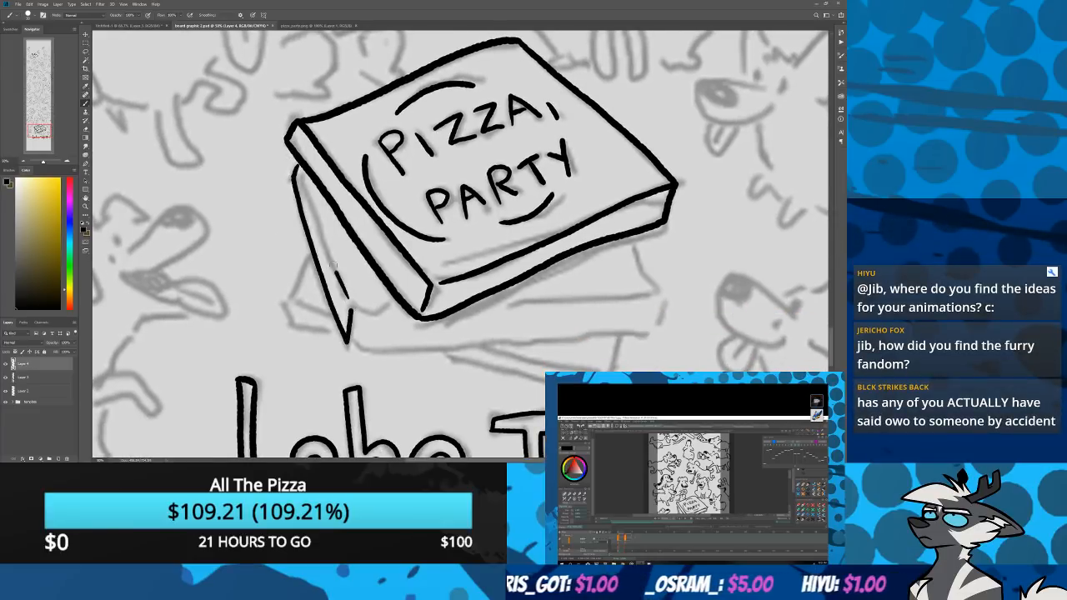
pyautogui.moveTo(314, 218); pyautogui.dragTo(337, 275)
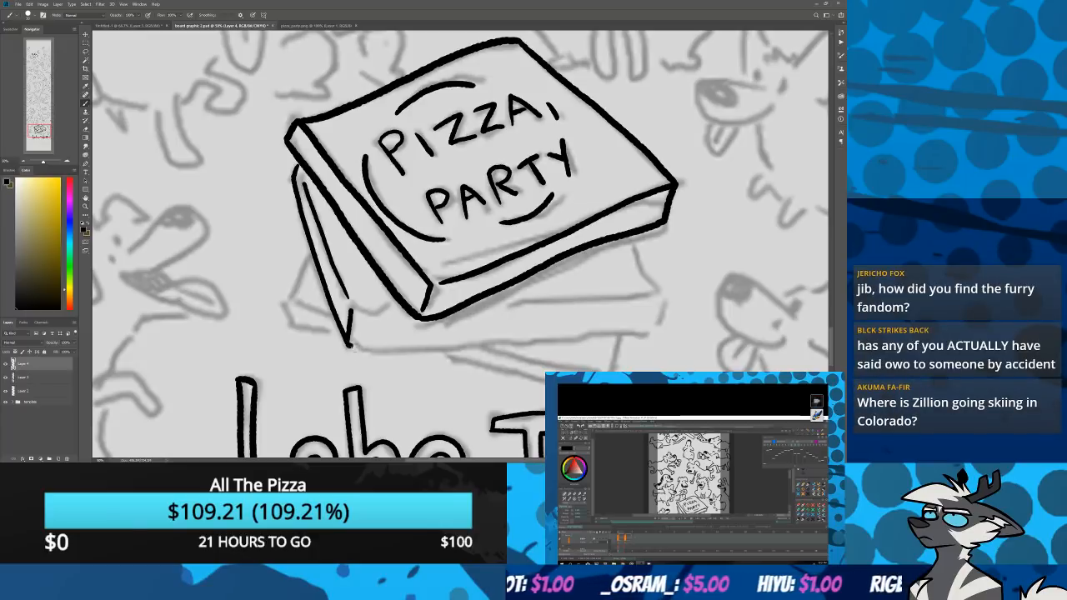
pyautogui.moveTo(350, 347)
pyautogui.mouseDown()
pyautogui.moveTo(655, 327)
pyautogui.moveTo(642, 261)
pyautogui.mouseUp()
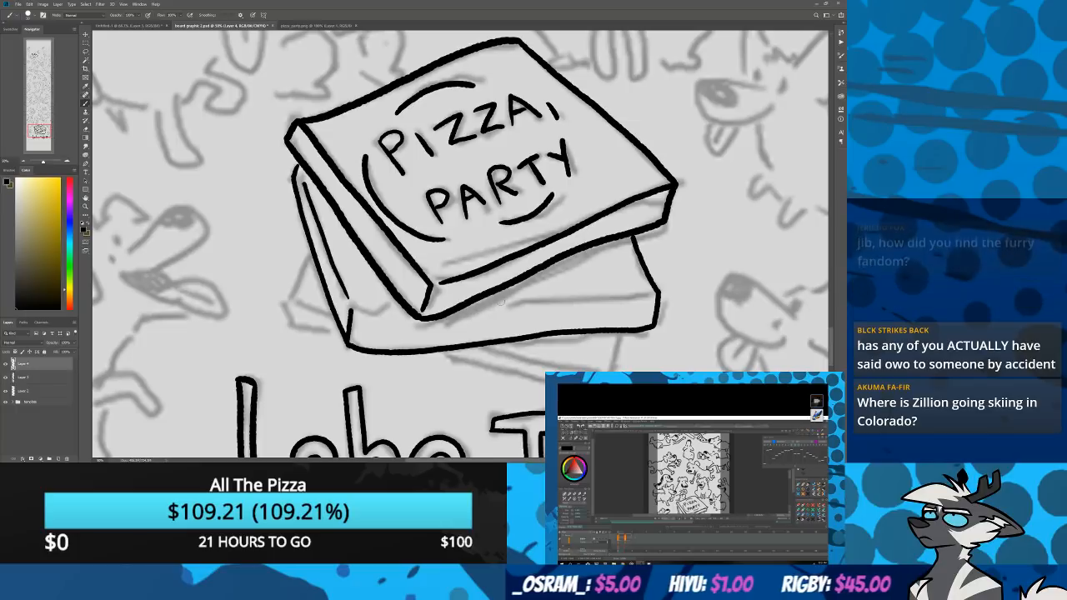
pyautogui.moveTo(502, 302); pyautogui.dragTo(647, 293)
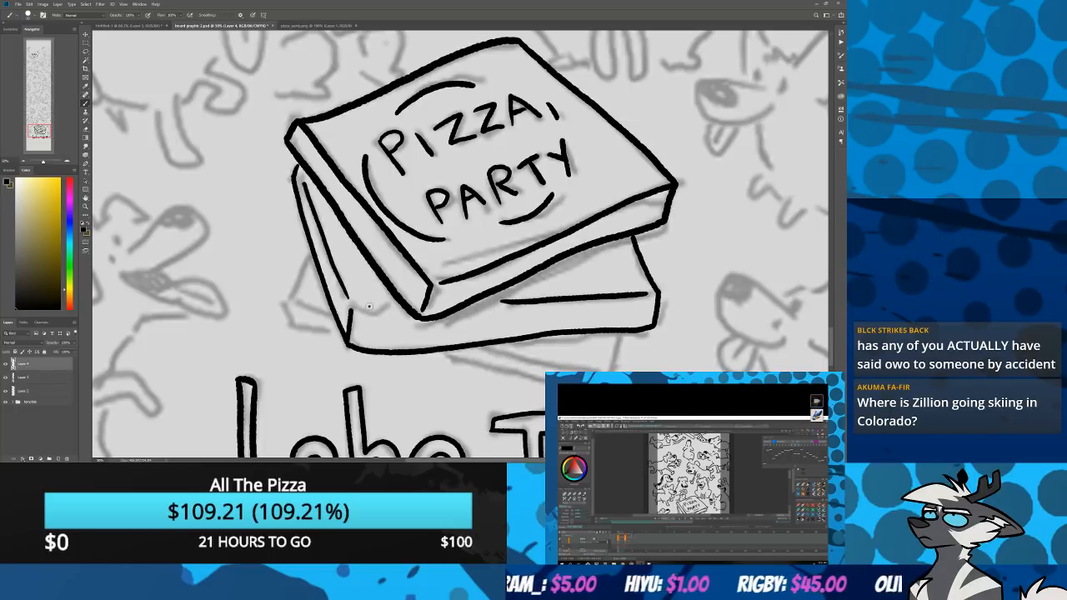
pyautogui.moveTo(370, 307); pyautogui.dragTo(406, 307)
# Ink the exposed corners and edge lines of the lowest pizza box in the stack
pyautogui.scroll(-1, 333, 353)
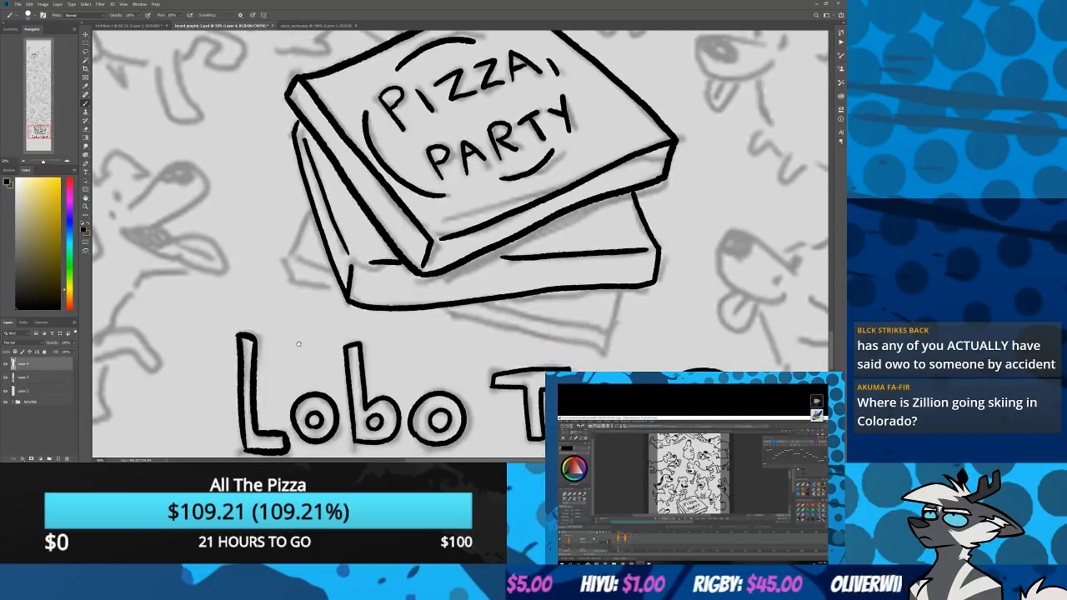
pyautogui.moveTo(289, 268)
pyautogui.mouseDown()
pyautogui.moveTo(342, 292)
pyautogui.moveTo(305, 222)
pyautogui.mouseUp()
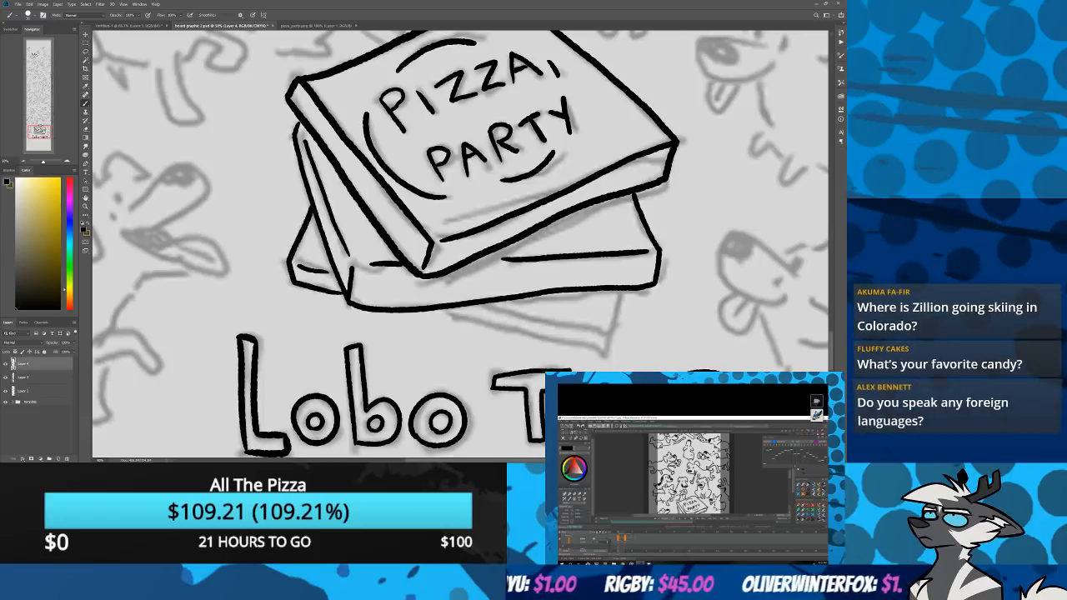
pyautogui.moveTo(428, 311); pyautogui.dragTo(607, 348)
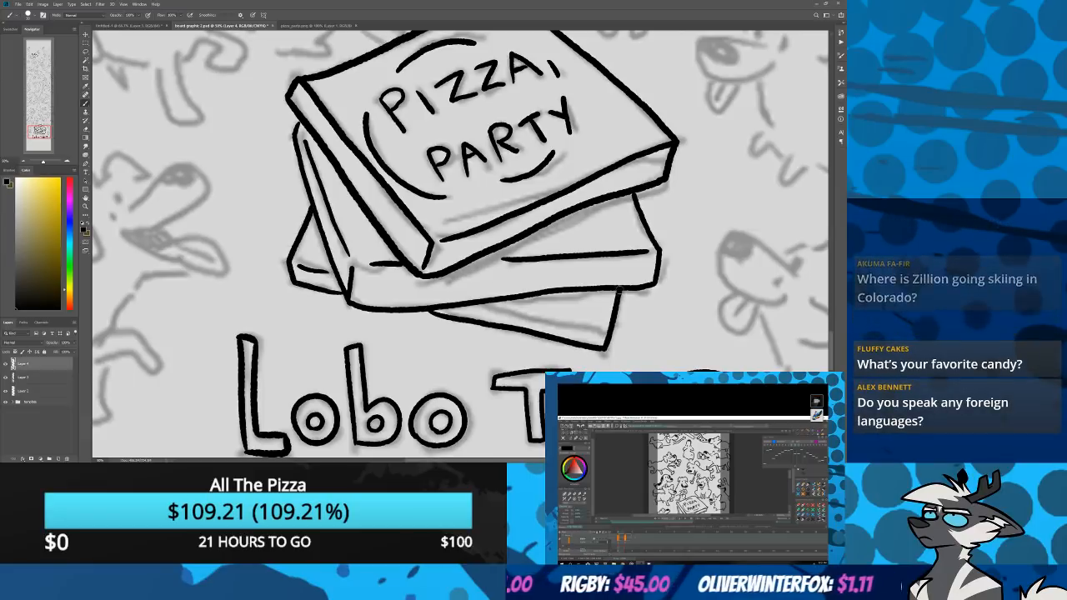
pyautogui.moveTo(494, 307); pyautogui.dragTo(600, 330)
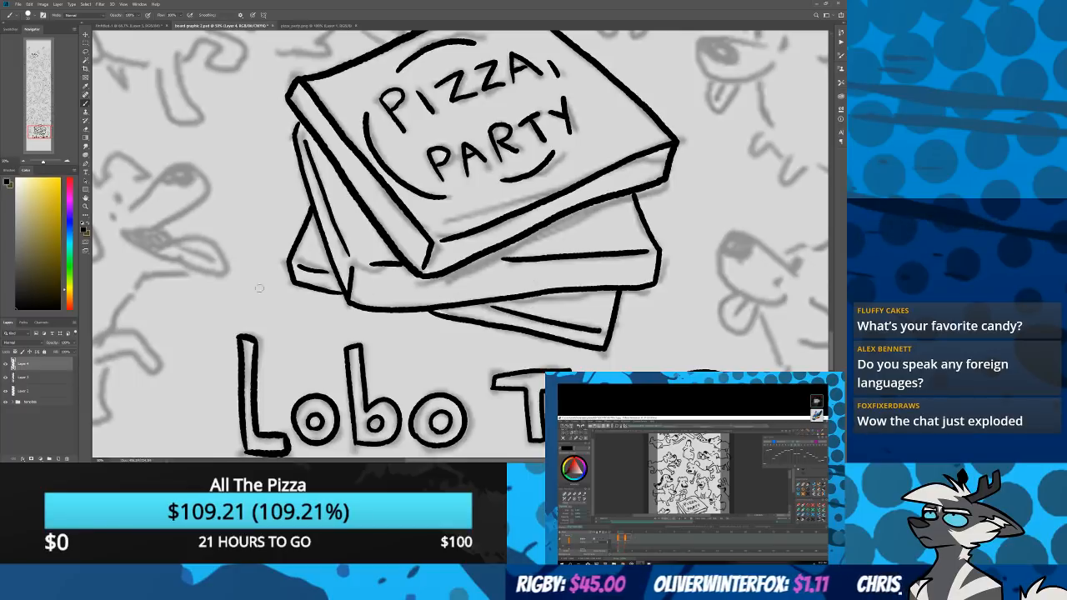
# Ink the back and head of the dog beside the pizza boxes, with its ears, muzzle, eyes, hatched open mouth and tongue
pyautogui.moveTo(255, 218); pyautogui.dragTo(290, 392)
pyautogui.moveTo(271, 377); pyautogui.dragTo(169, 421)
pyautogui.moveTo(267, 458)
pyautogui.mouseDown()
pyautogui.moveTo(275, 344)
pyautogui.moveTo(264, 263)
pyautogui.moveTo(337, 130)
pyautogui.moveTo(506, 51)
pyautogui.mouseUp()
pyautogui.moveTo(207, 260)
pyautogui.mouseDown()
pyautogui.moveTo(265, 347)
pyautogui.moveTo(266, 324)
pyautogui.mouseUp()
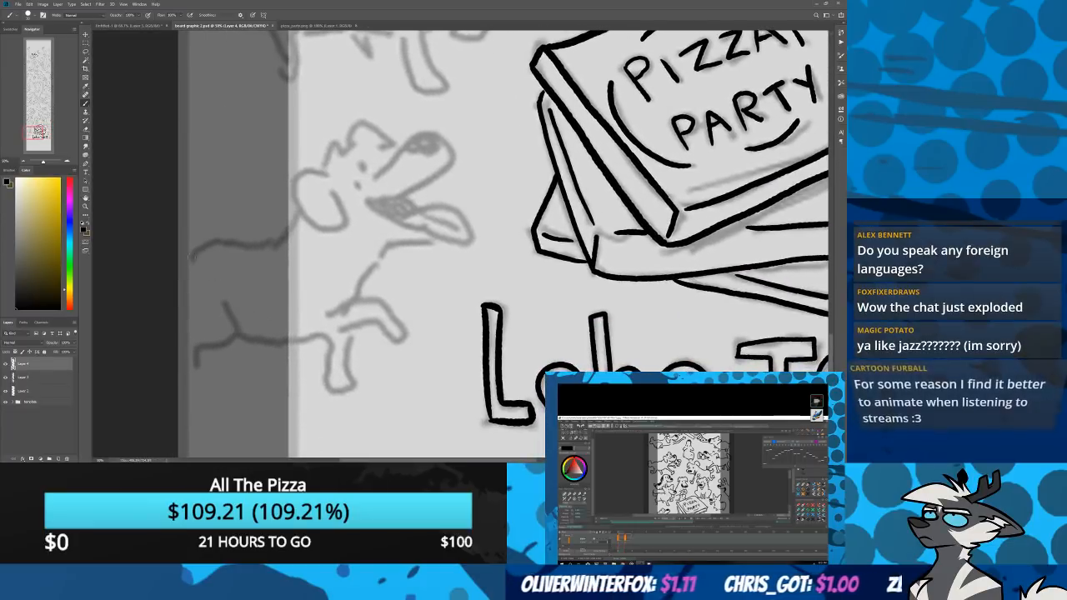
pyautogui.moveTo(188, 262)
pyautogui.mouseDown()
pyautogui.moveTo(200, 249)
pyautogui.moveTo(286, 235)
pyautogui.moveTo(302, 215)
pyautogui.mouseUp()
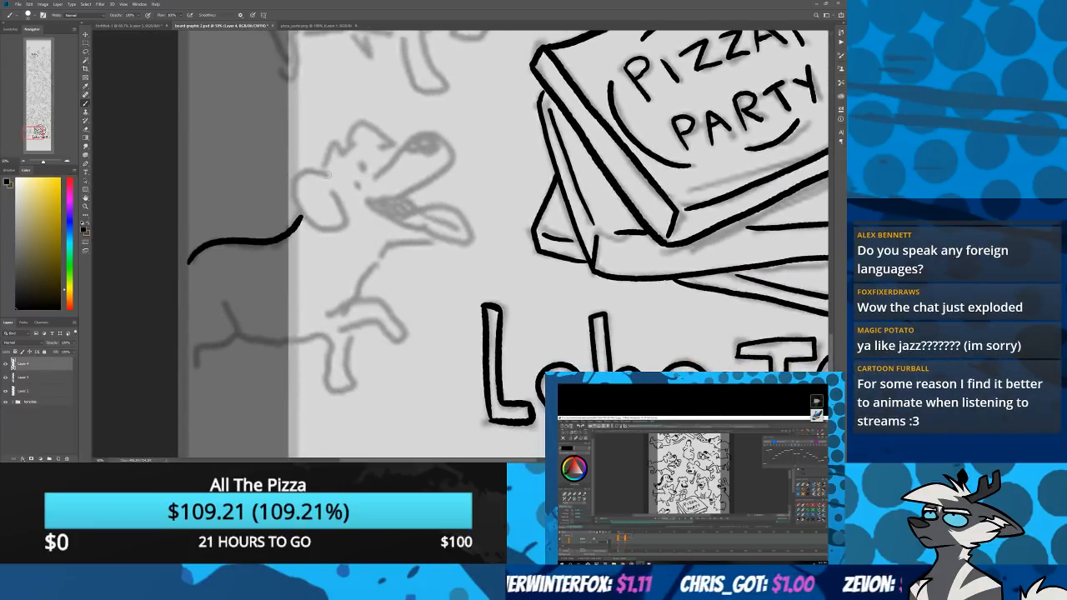
pyautogui.moveTo(329, 174)
pyautogui.mouseDown()
pyautogui.moveTo(297, 188)
pyautogui.moveTo(307, 219)
pyautogui.moveTo(338, 225)
pyautogui.moveTo(330, 148)
pyautogui.moveTo(340, 160)
pyautogui.moveTo(359, 144)
pyautogui.moveTo(358, 125)
pyautogui.moveTo(405, 143)
pyautogui.moveTo(435, 128)
pyautogui.moveTo(446, 146)
pyautogui.moveTo(426, 177)
pyautogui.moveTo(414, 142)
pyautogui.moveTo(437, 136)
pyautogui.moveTo(440, 165)
pyautogui.moveTo(420, 189)
pyautogui.moveTo(369, 200)
pyautogui.moveTo(431, 233)
pyautogui.moveTo(410, 214)
pyautogui.moveTo(457, 208)
pyautogui.moveTo(435, 236)
pyautogui.mouseUp()
pyautogui.hotkey('ctrl', 'z')
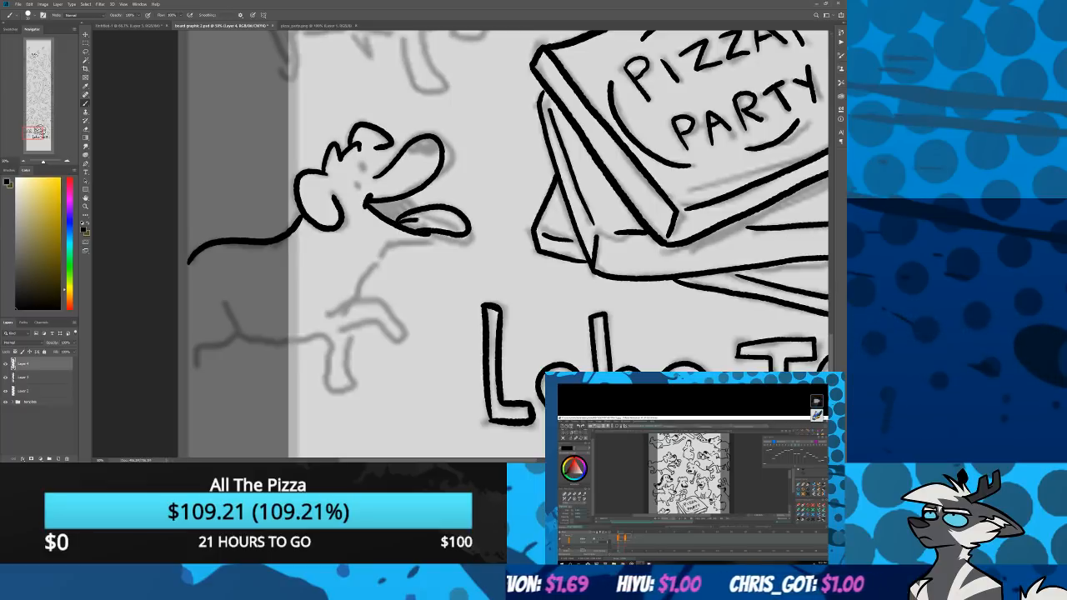
pyautogui.moveTo(416, 210)
pyautogui.mouseDown()
pyautogui.moveTo(408, 199)
pyautogui.moveTo(397, 216)
pyautogui.moveTo(374, 214)
pyautogui.mouseUp()
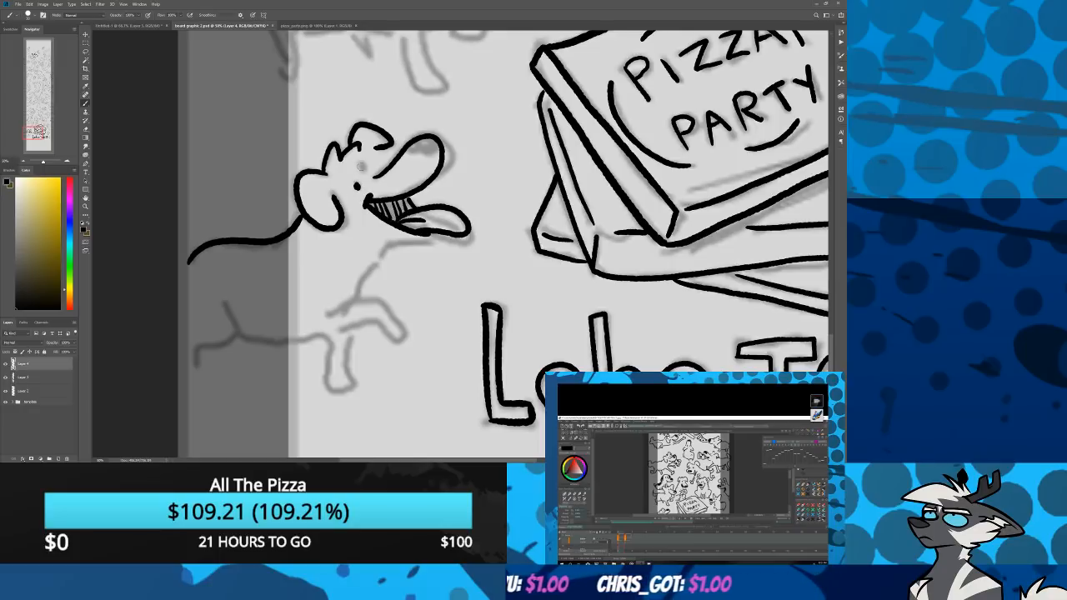
pyautogui.moveTo(361, 166); pyautogui.dragTo(363, 167)
pyautogui.hotkey('ctrl', 'z')
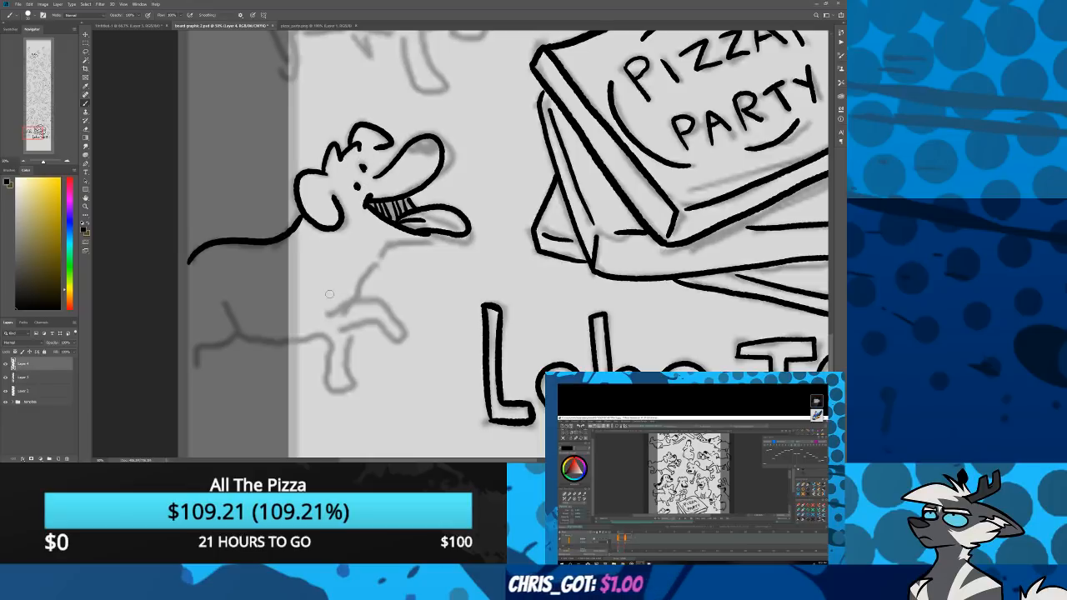
# Ink the same dog's chest, belly and legs, extending its rear outline to the board template's edge
pyautogui.moveTo(329, 294)
pyautogui.mouseDown()
pyautogui.moveTo(387, 286)
pyautogui.moveTo(396, 324)
pyautogui.moveTo(368, 306)
pyautogui.moveTo(386, 246)
pyautogui.moveTo(428, 239)
pyautogui.mouseUp()
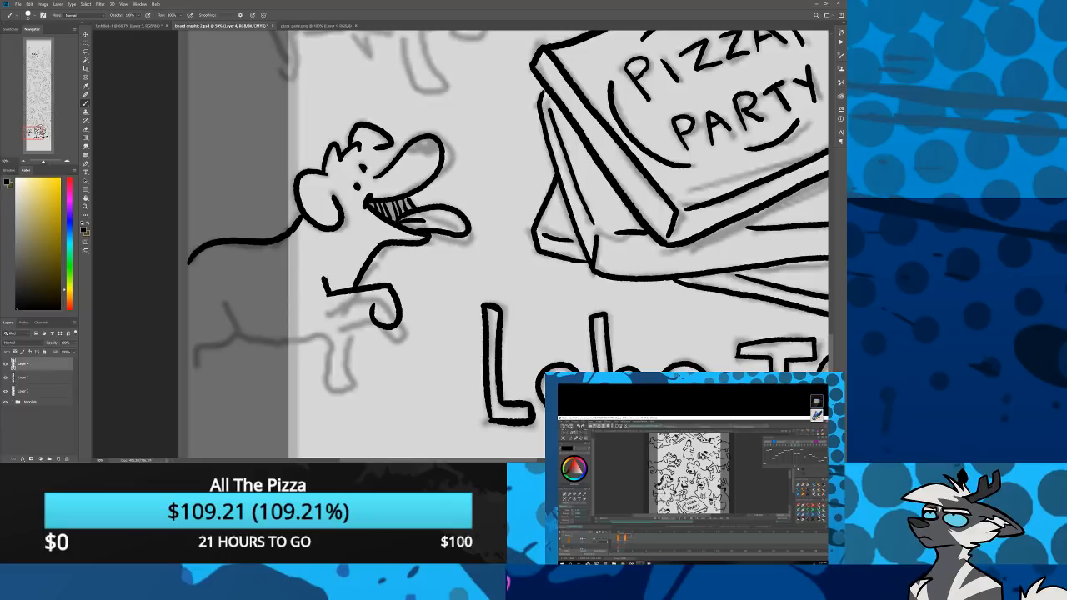
pyautogui.moveTo(373, 313)
pyautogui.mouseDown()
pyautogui.moveTo(334, 324)
pyautogui.moveTo(291, 306)
pyautogui.mouseUp()
pyautogui.moveTo(237, 334); pyautogui.dragTo(310, 325)
pyautogui.hotkey('ctrl', 'z')
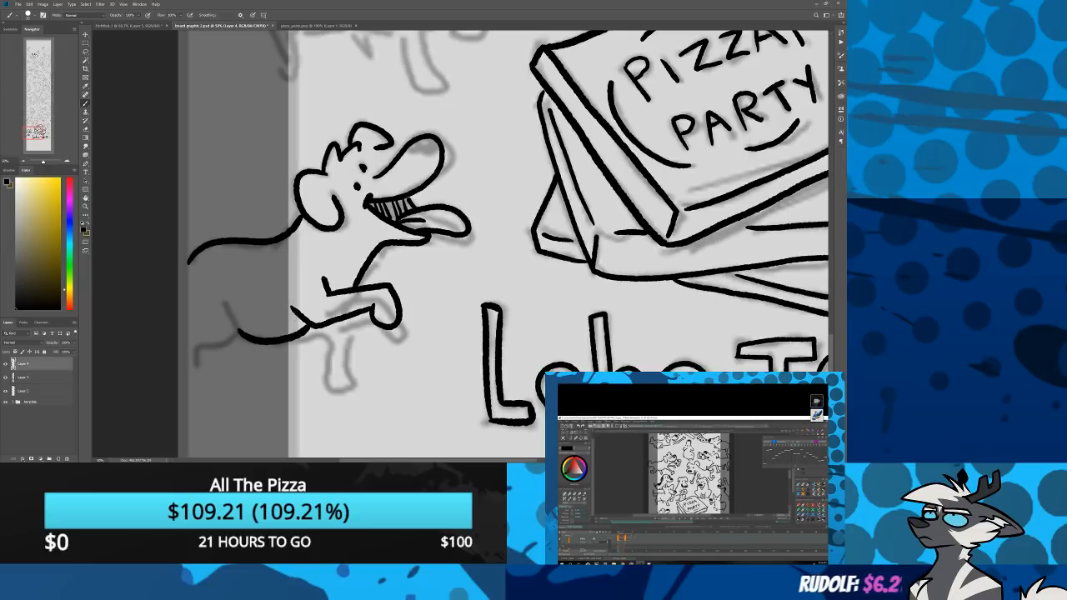
pyautogui.moveTo(225, 294)
pyautogui.mouseDown()
pyautogui.moveTo(236, 334)
pyautogui.moveTo(195, 351)
pyautogui.moveTo(199, 375)
pyautogui.moveTo(217, 383)
pyautogui.moveTo(189, 388)
pyautogui.mouseUp()
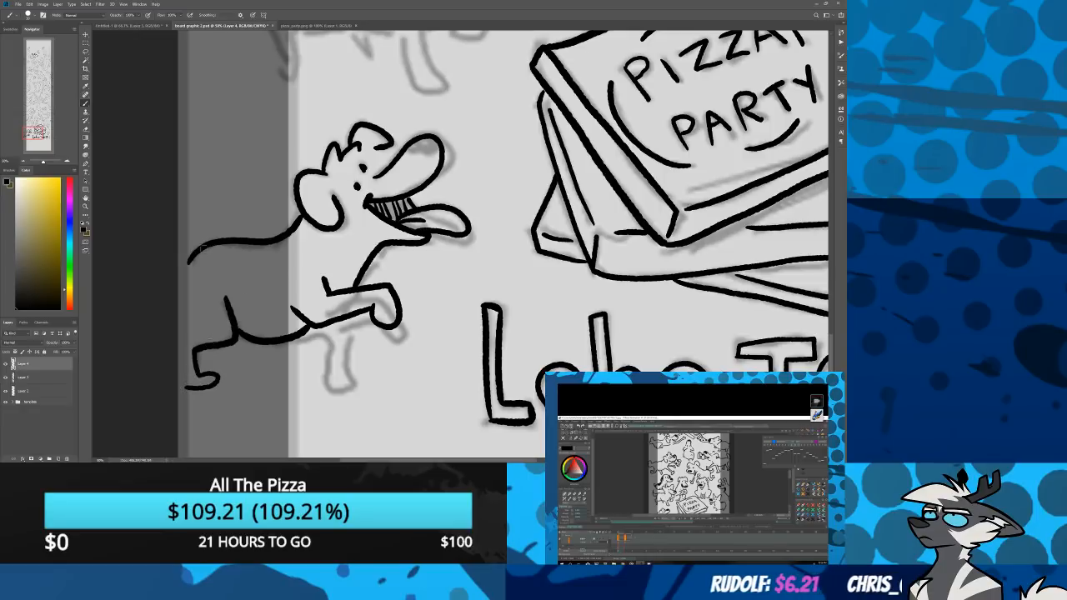
pyautogui.moveTo(189, 261); pyautogui.dragTo(177, 275)
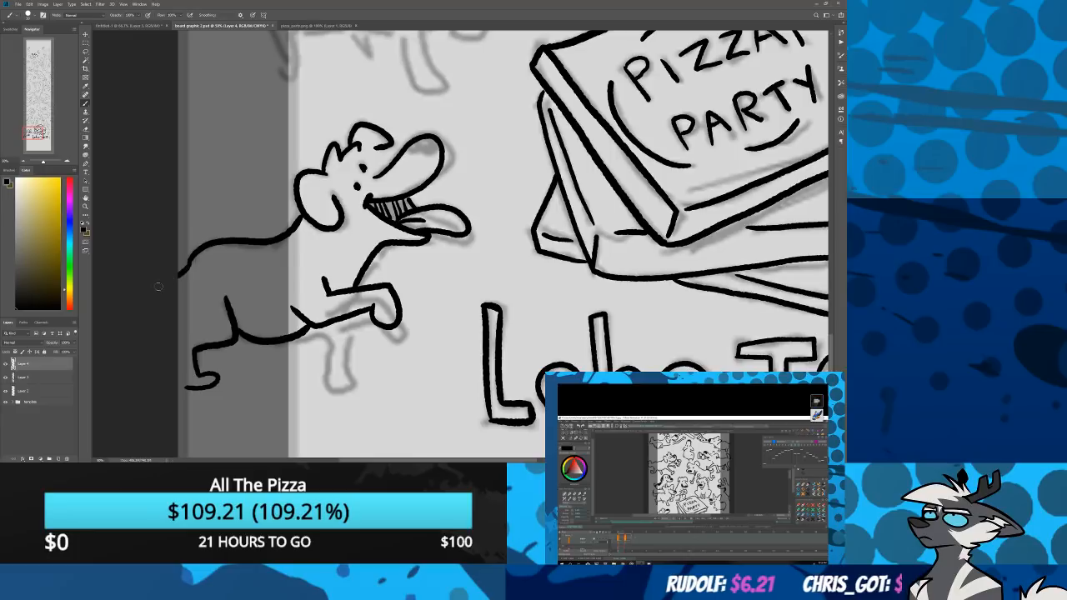
pyautogui.moveTo(189, 388); pyautogui.dragTo(178, 334)
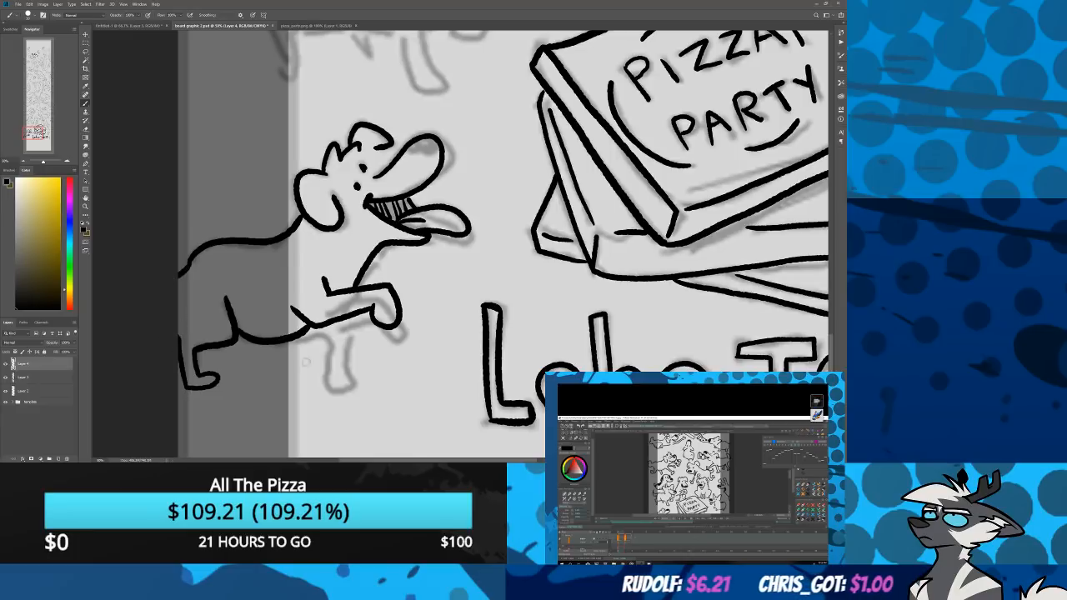
pyautogui.moveTo(339, 325)
pyautogui.mouseDown()
pyautogui.moveTo(339, 377)
pyautogui.moveTo(361, 384)
pyautogui.moveTo(344, 393)
pyautogui.moveTo(320, 372)
pyautogui.moveTo(320, 325)
pyautogui.mouseUp()
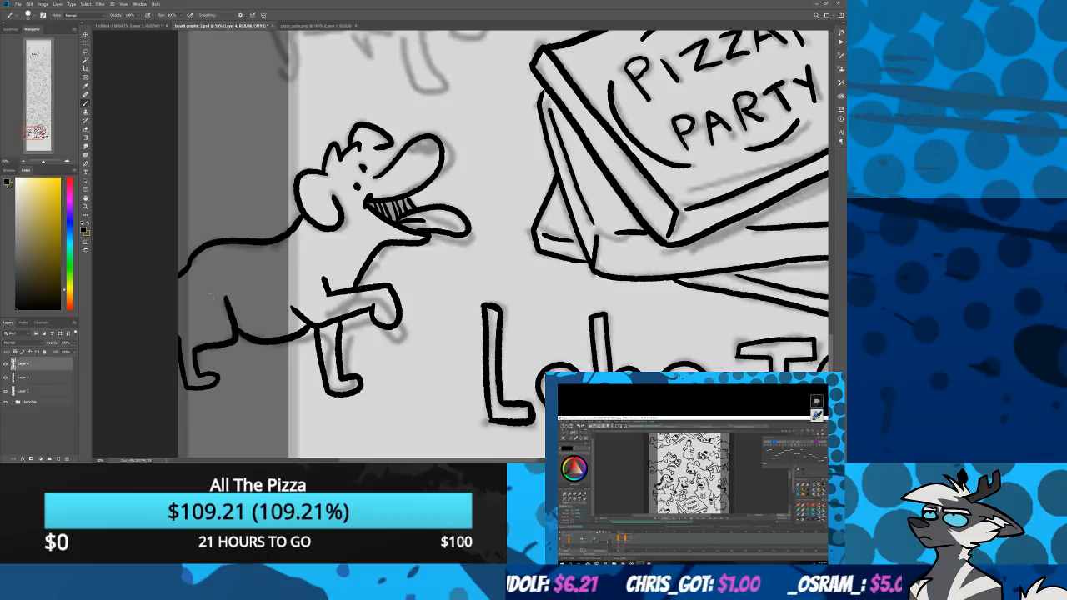
pyautogui.moveTo(247, 335)
pyautogui.mouseDown()
pyautogui.moveTo(254, 373)
pyautogui.moveTo(236, 338)
pyautogui.moveTo(248, 358)
pyautogui.moveTo(261, 357)
pyautogui.moveTo(253, 379)
pyautogui.moveTo(235, 334)
pyautogui.mouseUp()
pyautogui.hotkey('ctrl', 'z')
# Ink the nose of the dog beside the pizza boxes and close the outline of its raised ear
pyautogui.moveTo(245, 140); pyautogui.dragTo(217, 302)
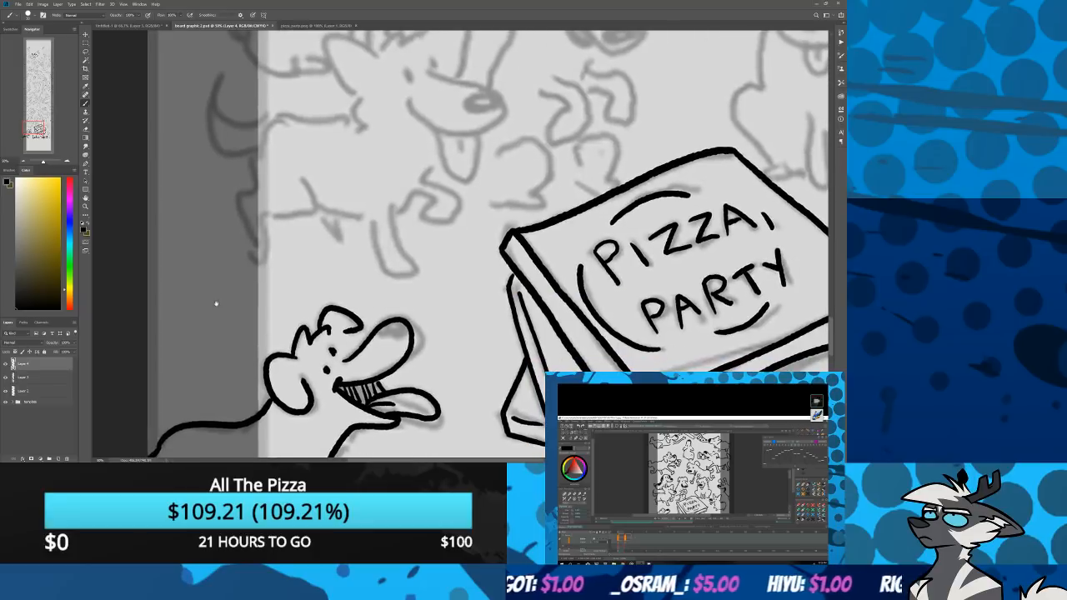
pyautogui.moveTo(386, 329); pyautogui.dragTo(407, 321)
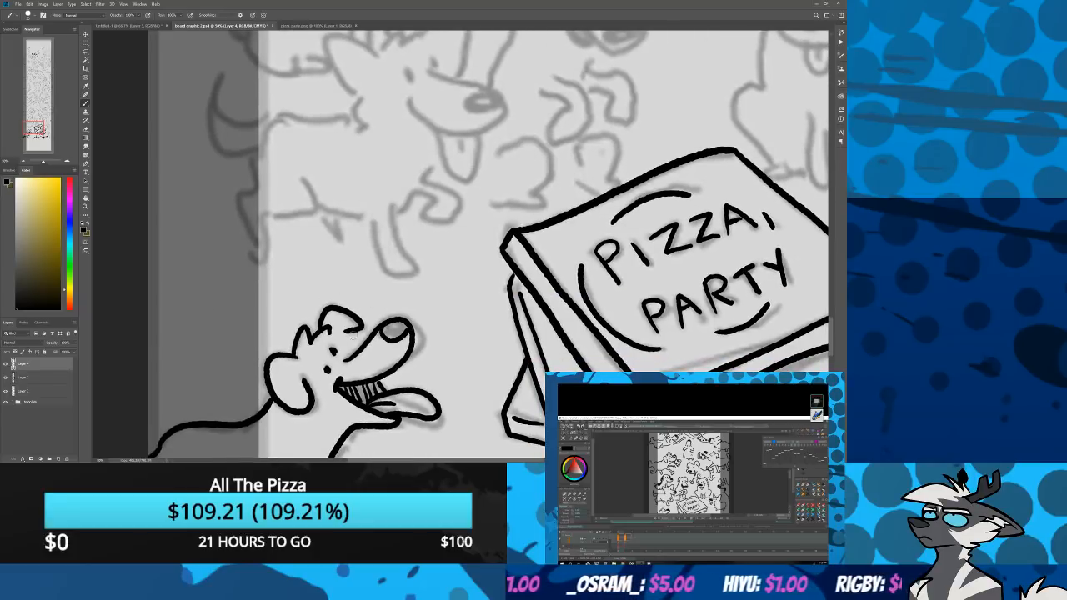
pyautogui.moveTo(365, 351); pyautogui.dragTo(335, 327)
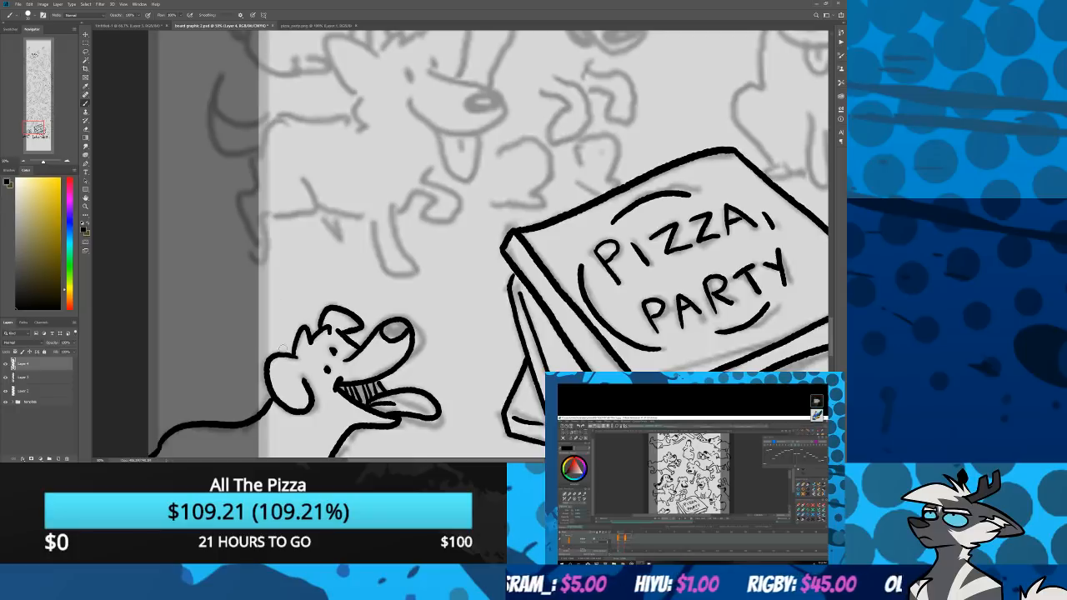
# Ink the head of the dog on the other side of the pizza boxes, with its muzzle, tongue, eyes, ears and front chest line
pyautogui.moveTo(660, 434); pyautogui.dragTo(211, 278)
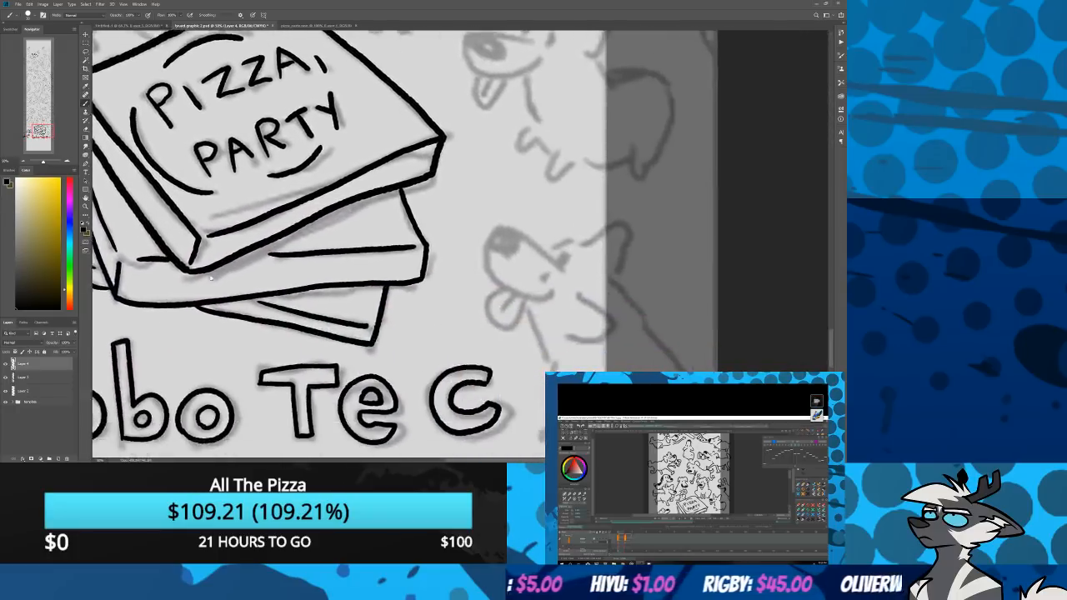
pyautogui.moveTo(479, 295)
pyautogui.mouseDown()
pyautogui.moveTo(437, 291)
pyautogui.moveTo(416, 256)
pyautogui.moveTo(430, 235)
pyautogui.moveTo(461, 239)
pyautogui.moveTo(500, 267)
pyautogui.moveTo(458, 320)
pyautogui.moveTo(421, 319)
pyautogui.moveTo(484, 377)
pyautogui.mouseUp()
pyautogui.moveTo(499, 334)
pyautogui.mouseDown()
pyautogui.moveTo(543, 343)
pyautogui.moveTo(543, 322)
pyautogui.moveTo(510, 295)
pyautogui.mouseUp()
pyautogui.moveTo(512, 247)
pyautogui.mouseDown()
pyautogui.moveTo(559, 225)
pyautogui.moveTo(540, 282)
pyautogui.mouseUp()
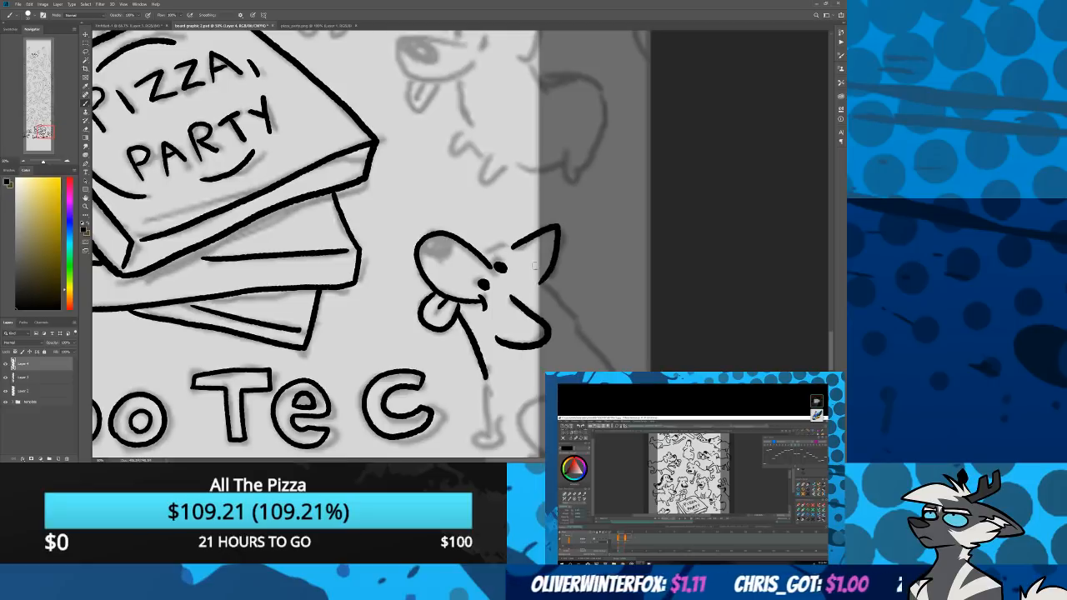
pyautogui.moveTo(480, 256); pyautogui.dragTo(519, 244)
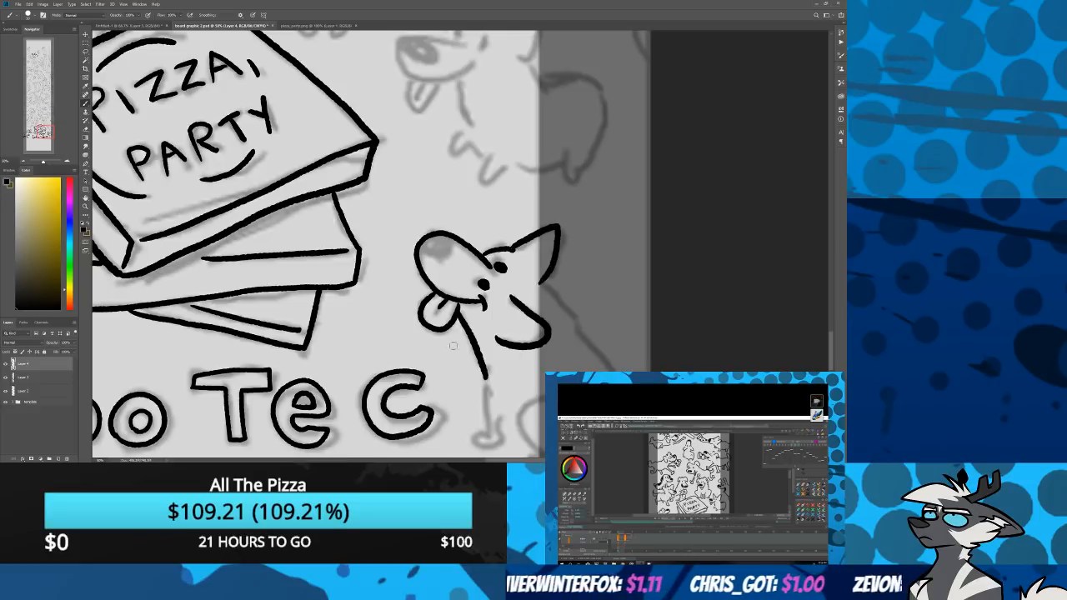
# Ink the same dog's back, legs, haunch and small tail, and outline its nose
pyautogui.moveTo(453, 345); pyautogui.dragTo(428, 266)
pyautogui.moveTo(460, 298)
pyautogui.mouseDown()
pyautogui.moveTo(463, 347)
pyautogui.moveTo(443, 351)
pyautogui.moveTo(473, 357)
pyautogui.moveTo(478, 313)
pyautogui.moveTo(521, 319)
pyautogui.moveTo(512, 364)
pyautogui.moveTo(522, 371)
pyautogui.moveTo(503, 372)
pyautogui.moveTo(541, 385)
pyautogui.moveTo(594, 330)
pyautogui.moveTo(564, 262)
pyautogui.moveTo(582, 290)
pyautogui.moveTo(538, 239)
pyautogui.mouseUp()
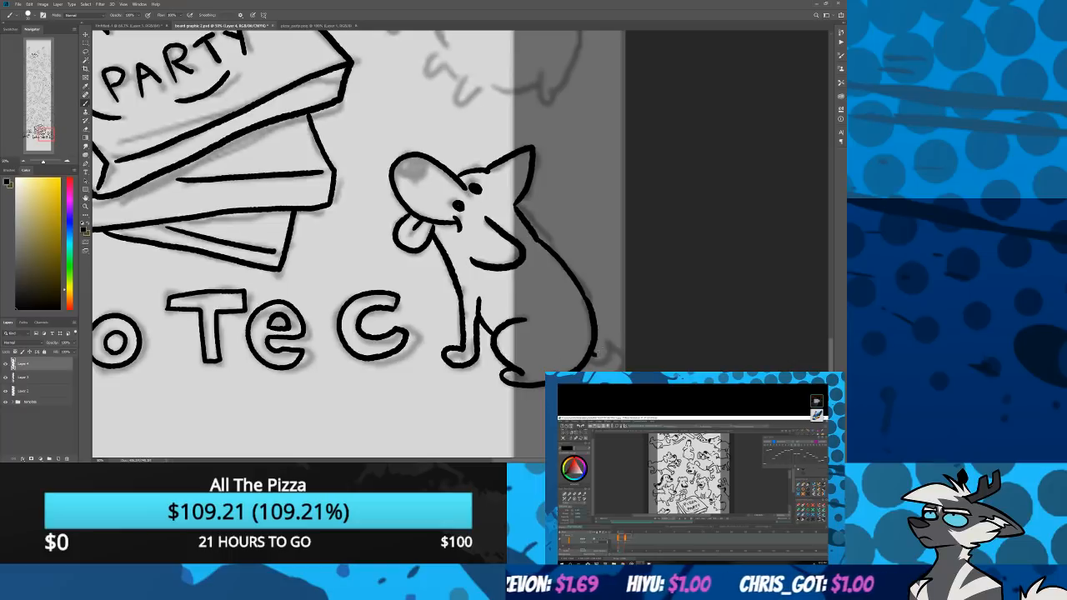
pyautogui.moveTo(594, 354)
pyautogui.mouseDown()
pyautogui.moveTo(614, 341)
pyautogui.moveTo(582, 370)
pyautogui.mouseUp()
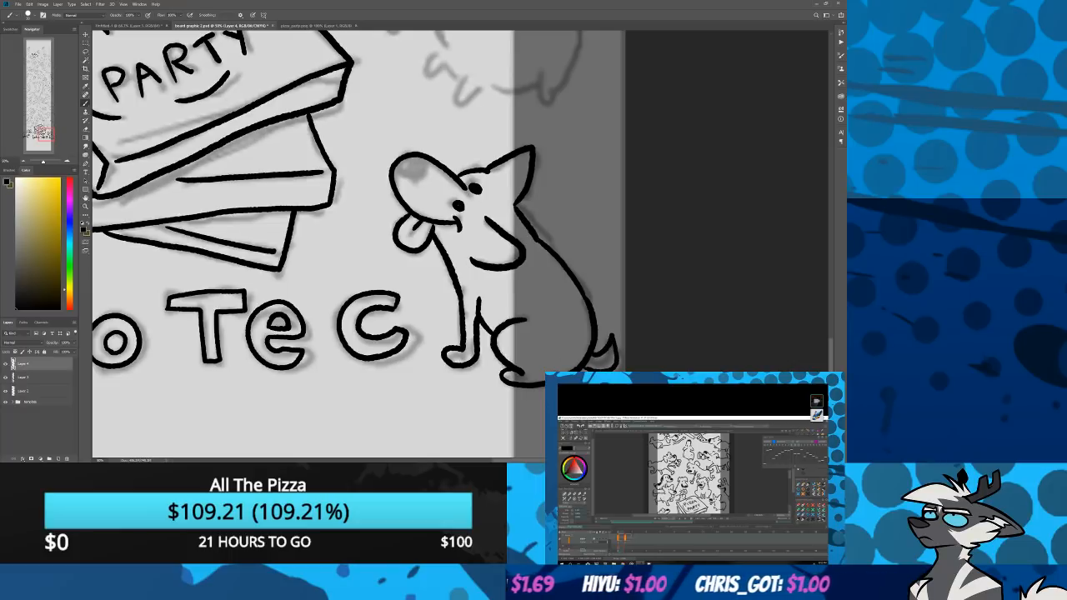
pyautogui.moveTo(310, 230); pyautogui.dragTo(287, 398)
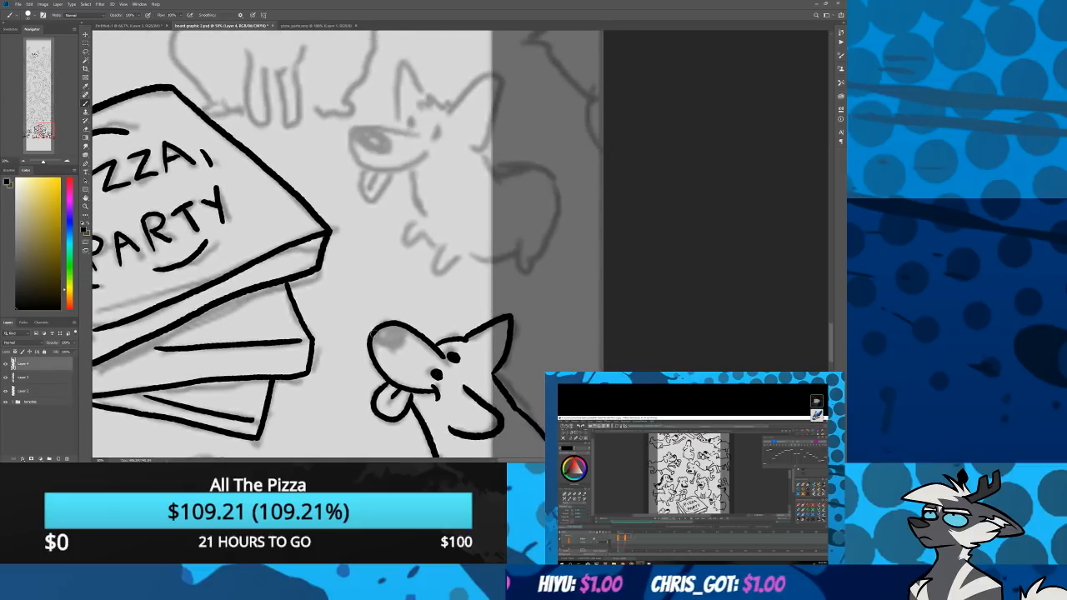
pyautogui.moveTo(377, 347); pyautogui.dragTo(403, 332)
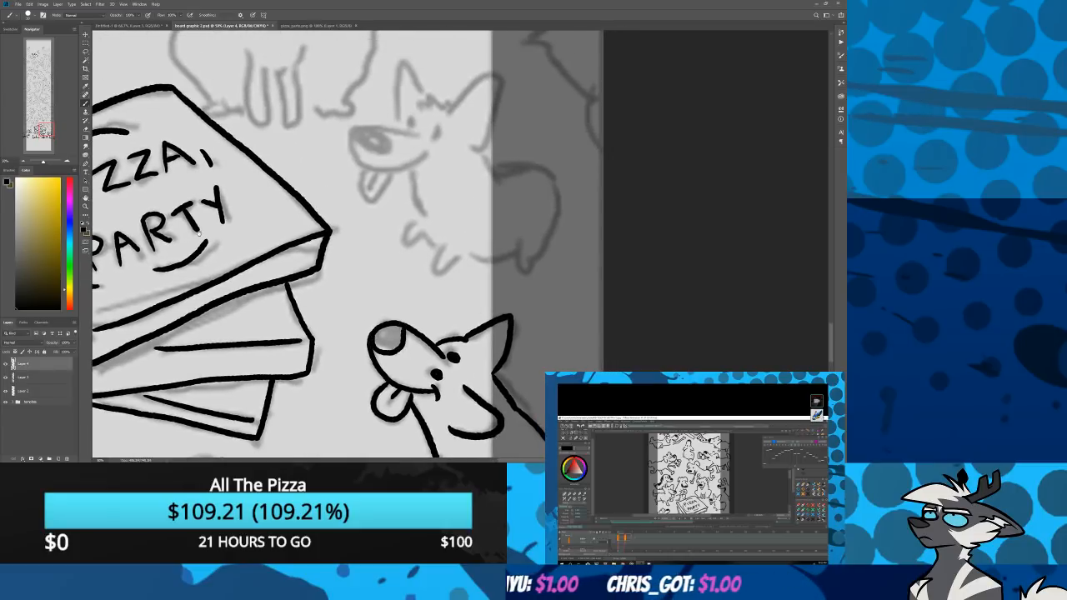
# Ink the front legs of the sitting dog directly above the pizza boxes and join them with a short line between the paws
pyautogui.moveTo(148, 117)
pyautogui.mouseDown()
pyautogui.moveTo(302, 242)
pyautogui.moveTo(316, 364)
pyautogui.mouseUp()
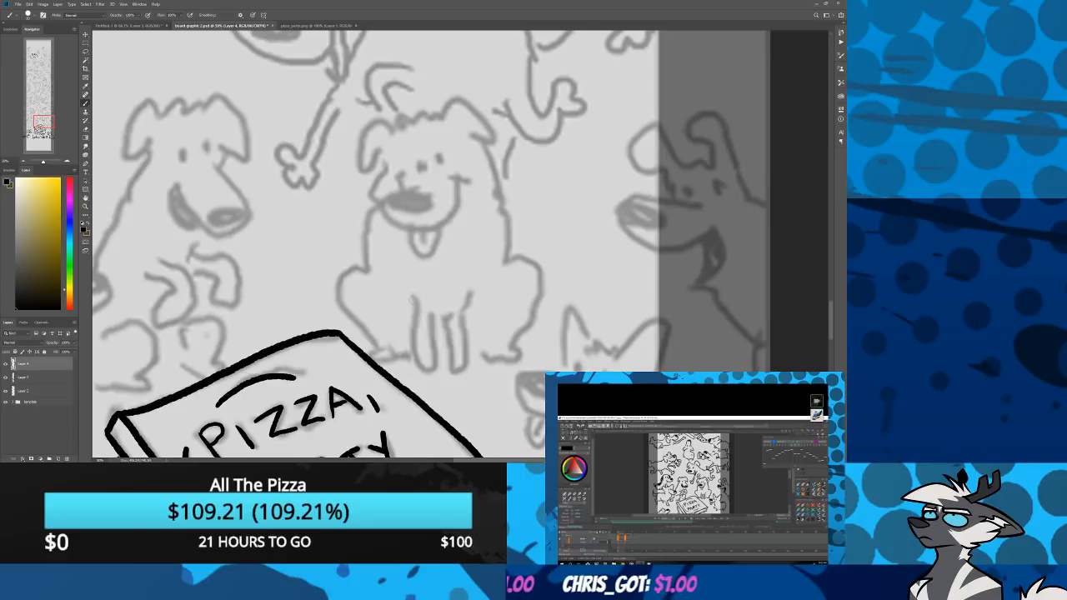
pyautogui.moveTo(413, 294)
pyautogui.mouseDown()
pyautogui.moveTo(421, 368)
pyautogui.moveTo(433, 368)
pyautogui.moveTo(433, 313)
pyautogui.moveTo(450, 367)
pyautogui.moveTo(465, 368)
pyautogui.moveTo(472, 290)
pyautogui.mouseUp()
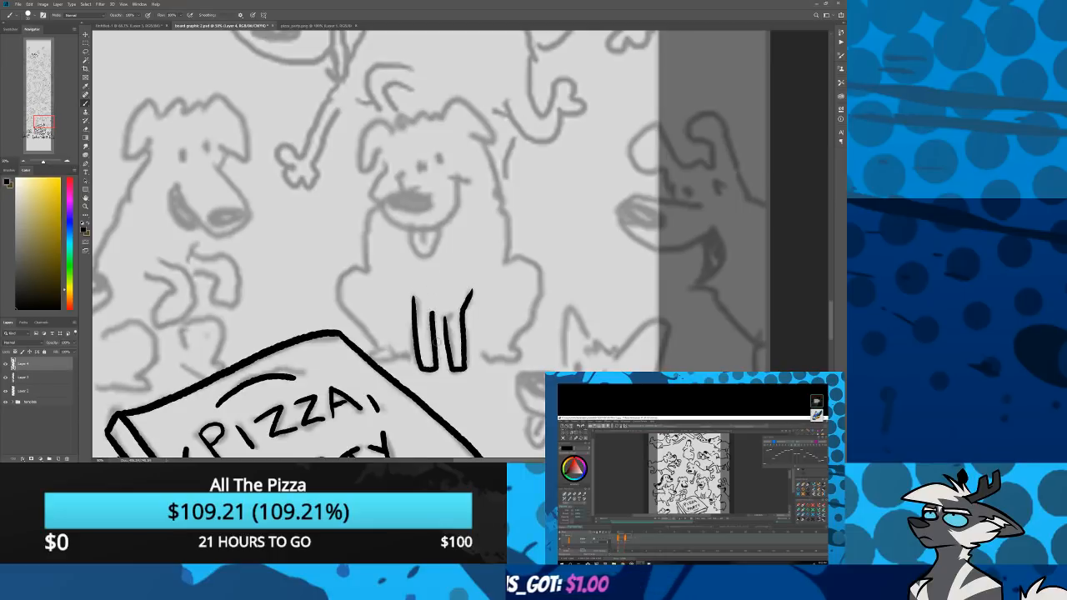
pyautogui.hotkey('ctrl', 'z')
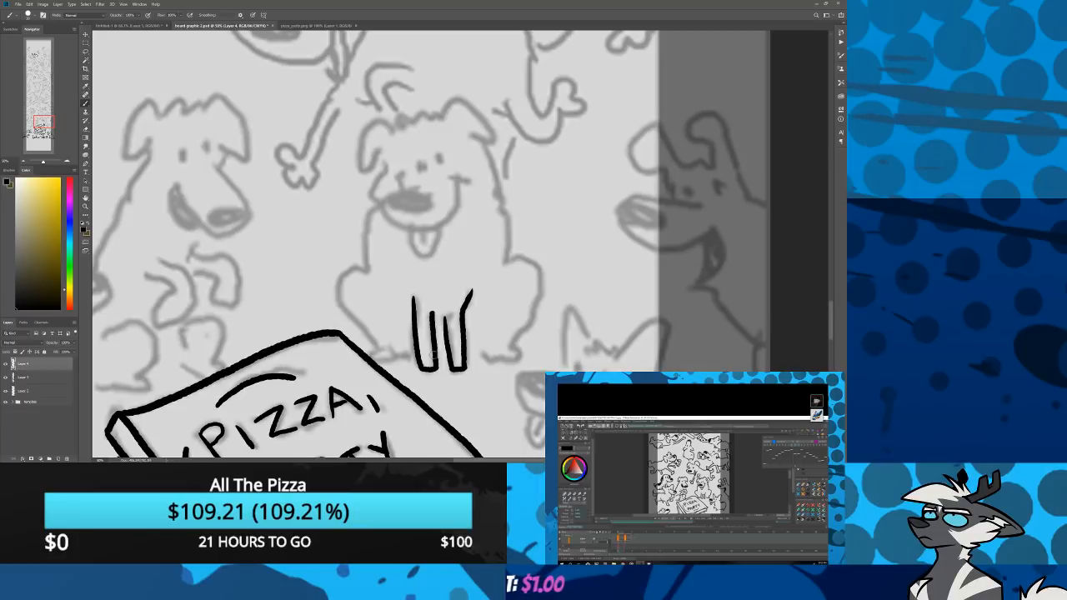
pyautogui.moveTo(436, 356); pyautogui.dragTo(448, 356)
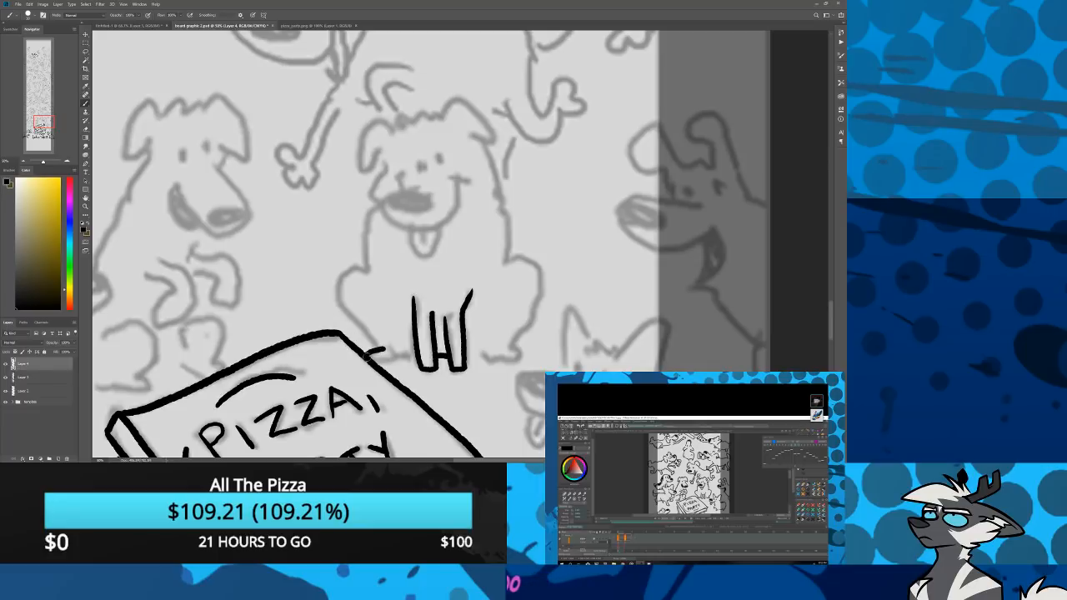
# Ink the feet, haunches and body sides of the sitting dog above the pizza box, tracing the grey sketch in black
pyautogui.moveTo(364, 357)
pyautogui.mouseDown()
pyautogui.moveTo(522, 351)
pyautogui.moveTo(537, 289)
pyautogui.moveTo(524, 256)
pyautogui.moveTo(499, 268)
pyautogui.mouseUp()
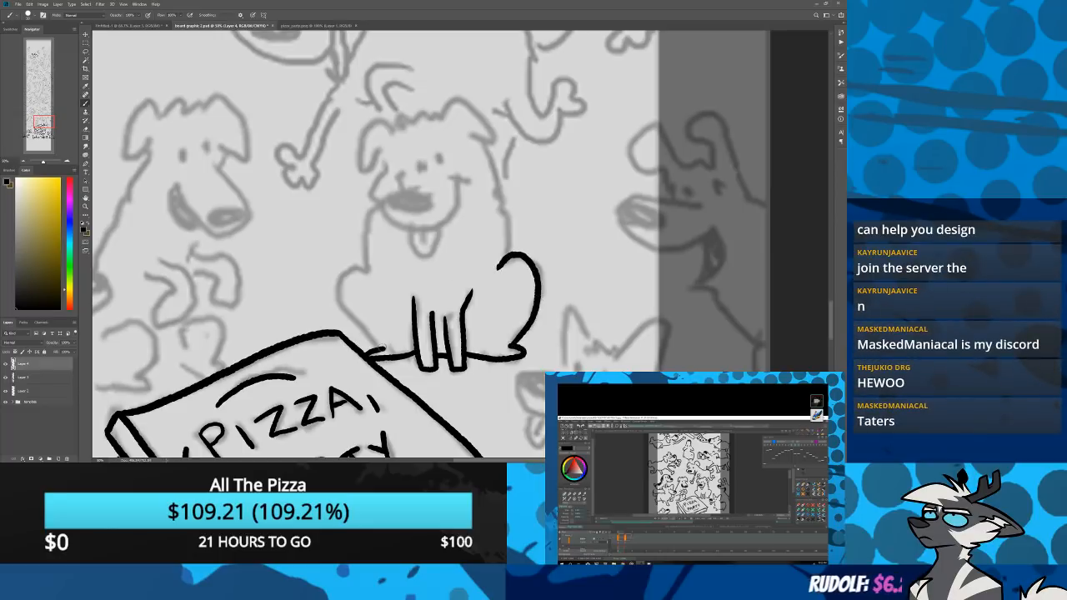
pyautogui.moveTo(371, 349)
pyautogui.mouseDown()
pyautogui.moveTo(336, 287)
pyautogui.moveTo(353, 273)
pyautogui.moveTo(401, 278)
pyautogui.moveTo(382, 292)
pyautogui.moveTo(405, 316)
pyautogui.moveTo(452, 301)
pyautogui.moveTo(454, 268)
pyautogui.moveTo(466, 269)
pyautogui.moveTo(418, 251)
pyautogui.moveTo(377, 262)
pyautogui.moveTo(381, 296)
pyautogui.mouseUp()
pyautogui.scroll(5, 373, 258)
pyautogui.moveTo(477, 226)
pyautogui.mouseDown()
pyautogui.moveTo(503, 305)
pyautogui.moveTo(501, 352)
pyautogui.mouseUp()
pyautogui.moveTo(368, 366)
pyautogui.mouseDown()
pyautogui.moveTo(365, 302)
pyautogui.moveTo(381, 294)
pyautogui.mouseUp()
# Ink the sitting dog's face, tongue, both folded ears and the spiky hair tuft over the sketch
pyautogui.moveTo(419, 349)
pyautogui.mouseDown()
pyautogui.moveTo(435, 315)
pyautogui.moveTo(423, 281)
pyautogui.moveTo(384, 290)
pyautogui.mouseUp()
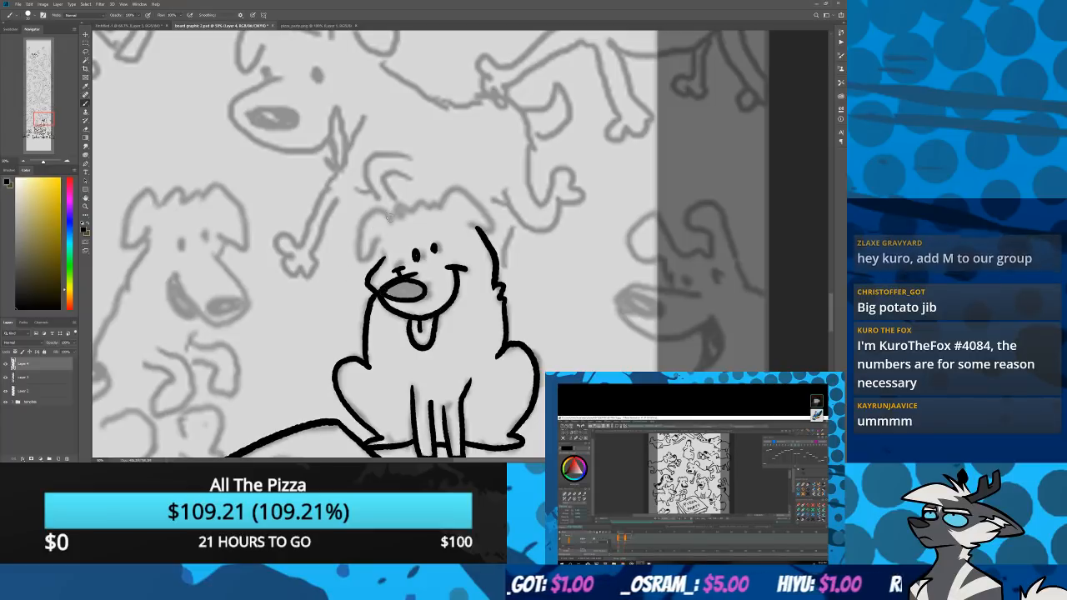
pyautogui.moveTo(385, 214)
pyautogui.mouseDown()
pyautogui.moveTo(357, 242)
pyautogui.moveTo(360, 267)
pyautogui.moveTo(382, 261)
pyautogui.mouseUp()
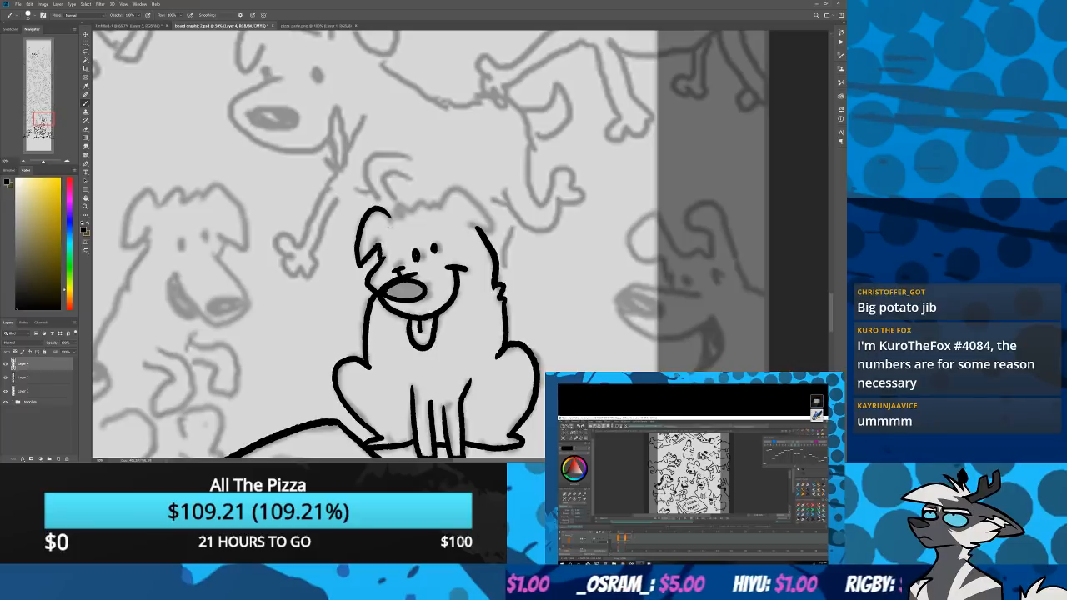
pyautogui.moveTo(390, 218)
pyautogui.mouseDown()
pyautogui.moveTo(439, 201)
pyautogui.moveTo(494, 228)
pyautogui.mouseUp()
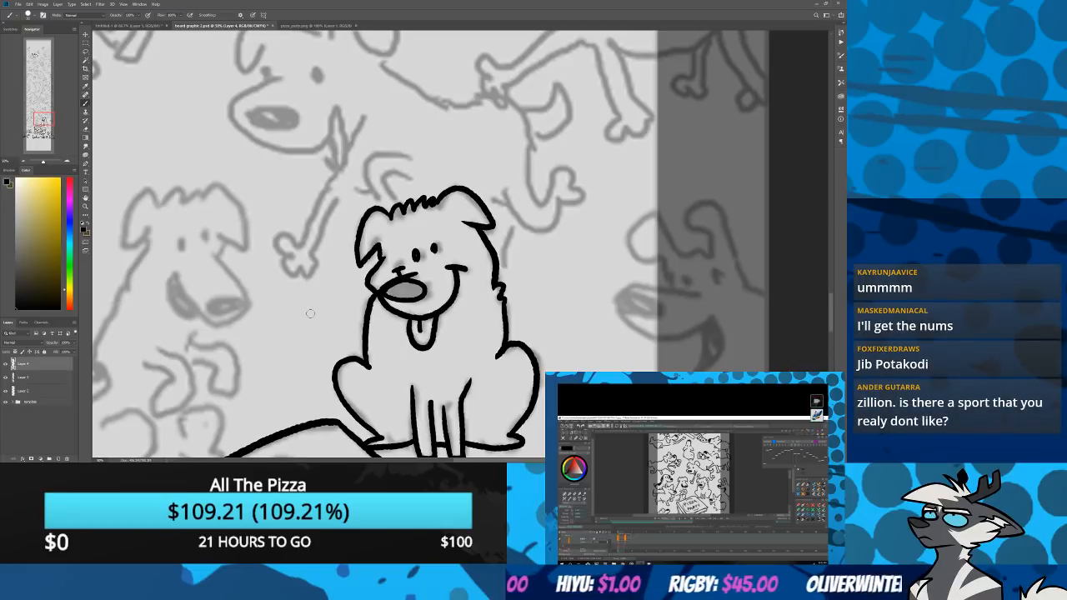
# Ink the rump, belly, short legs and chest of the corgi beside the pizza box, following the sketch
pyautogui.moveTo(310, 312); pyautogui.dragTo(339, 171)
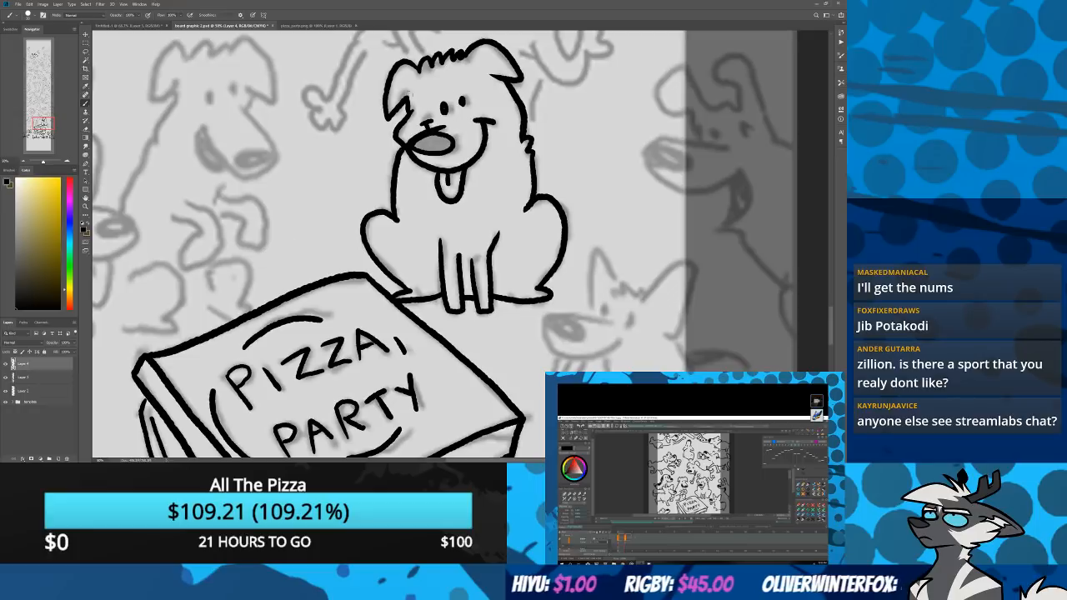
pyautogui.moveTo(554, 420); pyautogui.dragTo(480, 332)
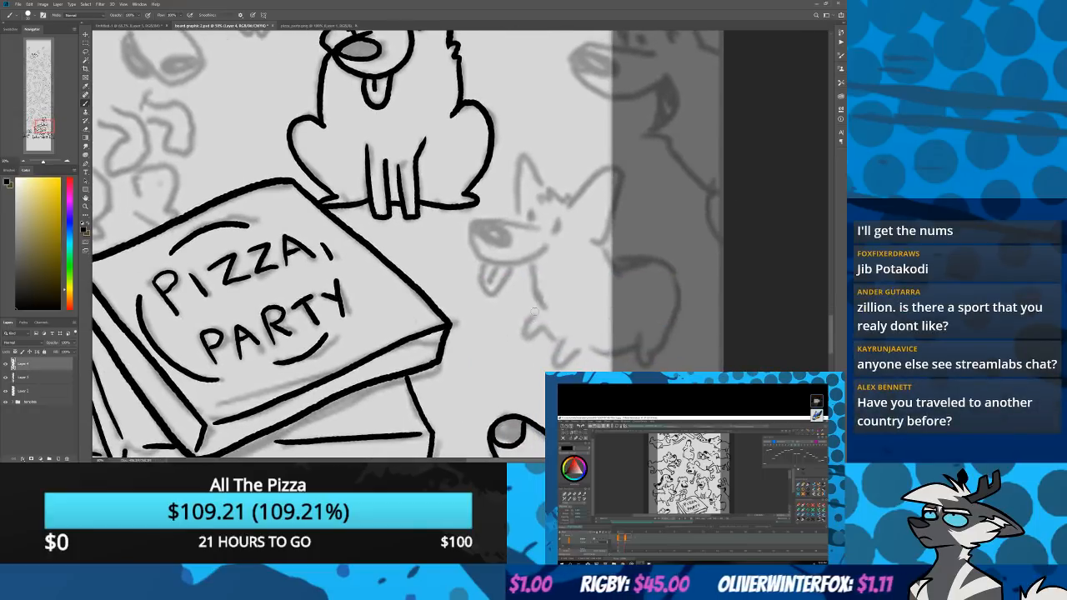
pyautogui.moveTo(534, 312)
pyautogui.mouseDown()
pyautogui.moveTo(588, 351)
pyautogui.moveTo(636, 338)
pyautogui.moveTo(650, 367)
pyautogui.moveTo(677, 280)
pyautogui.moveTo(614, 265)
pyautogui.mouseUp()
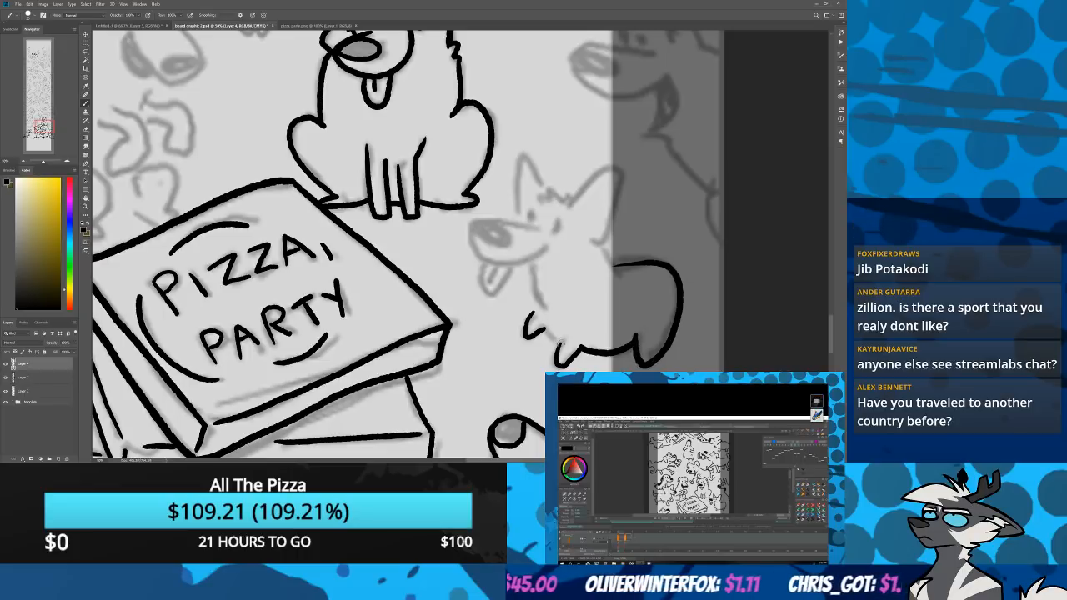
pyautogui.moveTo(534, 314); pyautogui.dragTo(526, 263)
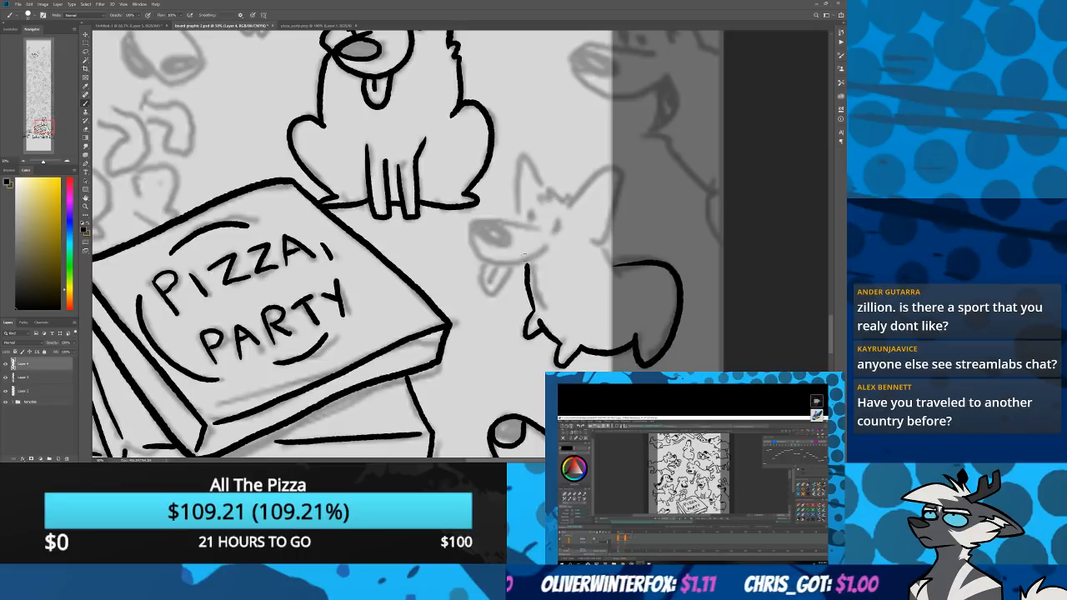
# Ink the corgi's muzzle, eyes, pointed ears, hair tuft, back line and hanging tongue, redoing strokes that miss the sketch
pyautogui.moveTo(510, 220)
pyautogui.mouseDown()
pyautogui.moveTo(465, 235)
pyautogui.moveTo(527, 264)
pyautogui.moveTo(549, 247)
pyautogui.mouseUp()
pyautogui.moveTo(422, 233)
pyautogui.mouseDown()
pyautogui.moveTo(370, 342)
pyautogui.moveTo(443, 340)
pyautogui.moveTo(442, 354)
pyautogui.moveTo(430, 330)
pyautogui.mouseUp()
pyautogui.hotkey('ctrl', 'z')
pyautogui.moveTo(500, 330)
pyautogui.mouseDown()
pyautogui.moveTo(502, 341)
pyautogui.moveTo(479, 329)
pyautogui.moveTo(507, 309)
pyautogui.moveTo(482, 304)
pyautogui.moveTo(474, 314)
pyautogui.moveTo(464, 268)
pyautogui.moveTo(494, 296)
pyautogui.moveTo(567, 273)
pyautogui.moveTo(532, 363)
pyautogui.moveTo(560, 371)
pyautogui.moveTo(532, 261)
pyautogui.moveTo(557, 287)
pyautogui.mouseUp()
pyautogui.hotkey('ctrl', 'z')
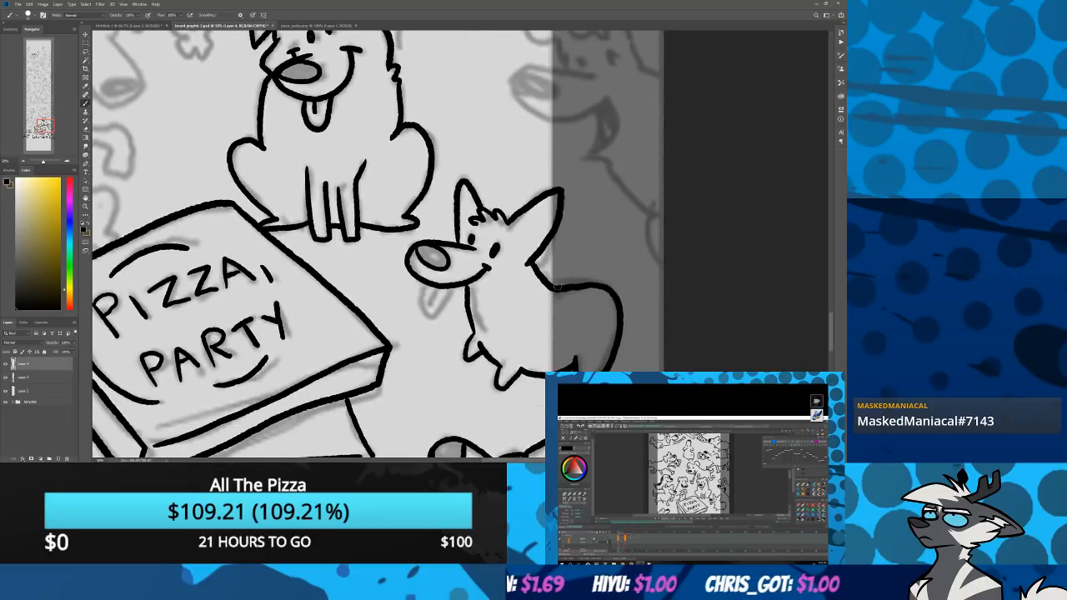
pyautogui.moveTo(425, 286)
pyautogui.mouseDown()
pyautogui.moveTo(431, 320)
pyautogui.moveTo(424, 312)
pyautogui.moveTo(450, 287)
pyautogui.moveTo(432, 297)
pyautogui.mouseUp()
pyautogui.hotkey('ctrl', 'z')
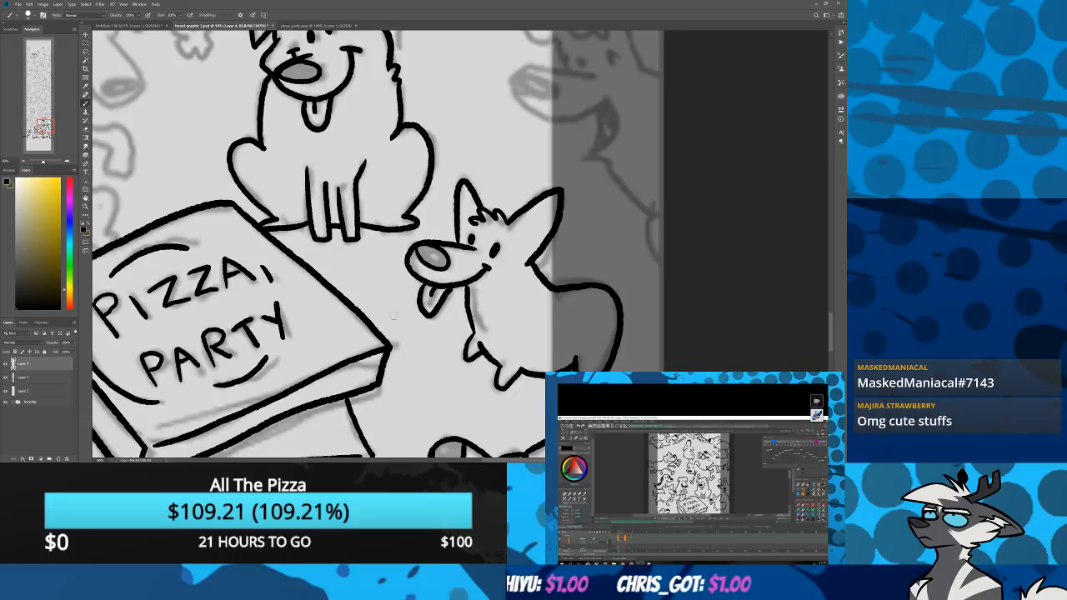
# Ink the legs, belly, curved tail, back line and neck fur of the walking pointy-eared dog beside the pizza box
pyautogui.moveTo(235, 390); pyautogui.dragTo(367, 241)
pyautogui.moveTo(209, 330); pyautogui.dragTo(240, 296)
pyautogui.moveTo(210, 255); pyautogui.dragTo(276, 357)
pyautogui.moveTo(235, 345); pyautogui.dragTo(274, 264)
pyautogui.moveTo(313, 328)
pyautogui.mouseDown()
pyautogui.moveTo(342, 389)
pyautogui.moveTo(332, 320)
pyautogui.moveTo(313, 333)
pyautogui.moveTo(337, 360)
pyautogui.moveTo(336, 322)
pyautogui.moveTo(327, 371)
pyautogui.moveTo(349, 380)
pyautogui.moveTo(335, 318)
pyautogui.moveTo(359, 307)
pyautogui.moveTo(205, 335)
pyautogui.moveTo(215, 375)
pyautogui.moveTo(185, 333)
pyautogui.moveTo(192, 269)
pyautogui.moveTo(184, 338)
pyautogui.mouseUp()
pyautogui.hotkey('ctrl', 'z')
pyautogui.hotkey('ctrl', 'z')
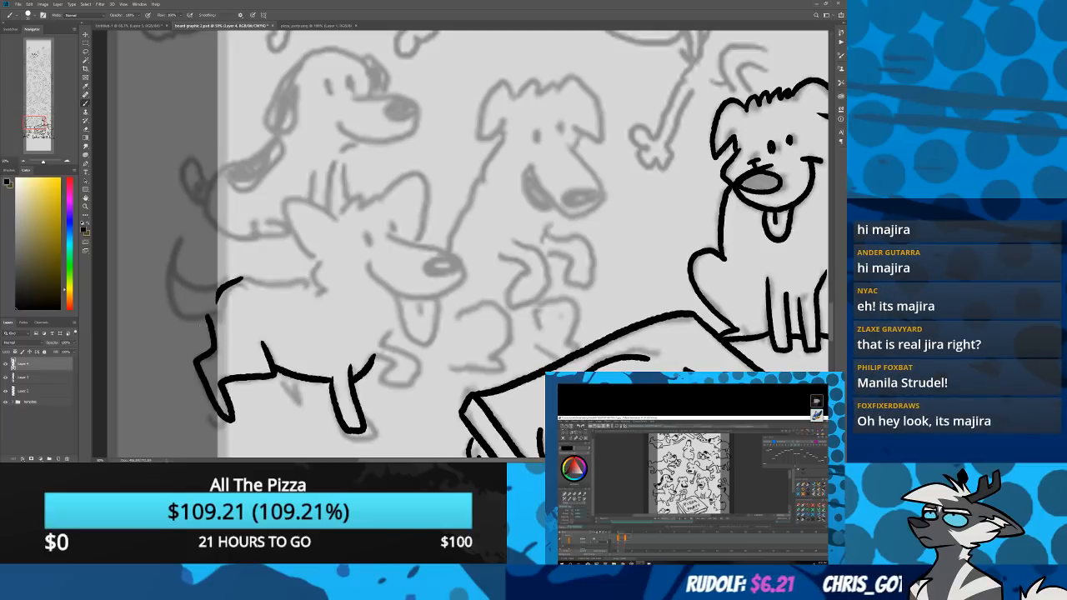
pyautogui.moveTo(189, 314)
pyautogui.mouseDown()
pyautogui.moveTo(177, 250)
pyautogui.moveTo(221, 290)
pyautogui.moveTo(240, 277)
pyautogui.moveTo(322, 285)
pyautogui.mouseUp()
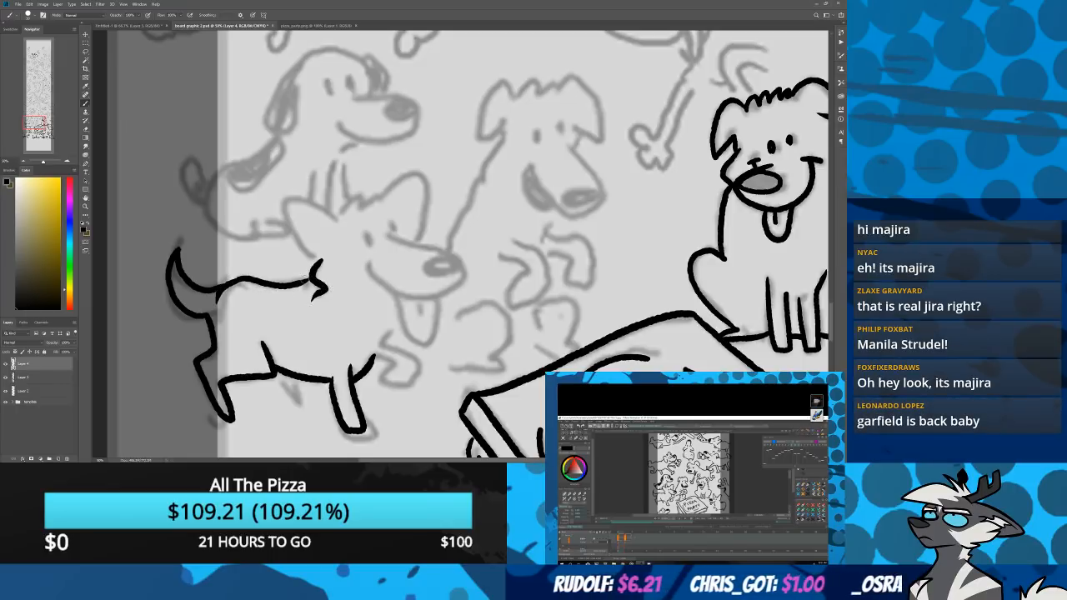
# Ink the walking dog's two pointed ears, hair tuft and eyes, redrawing the first ear once
pyautogui.moveTo(292, 246)
pyautogui.mouseDown()
pyautogui.moveTo(256, 361)
pyautogui.moveTo(245, 299)
pyautogui.moveTo(310, 325)
pyautogui.mouseUp()
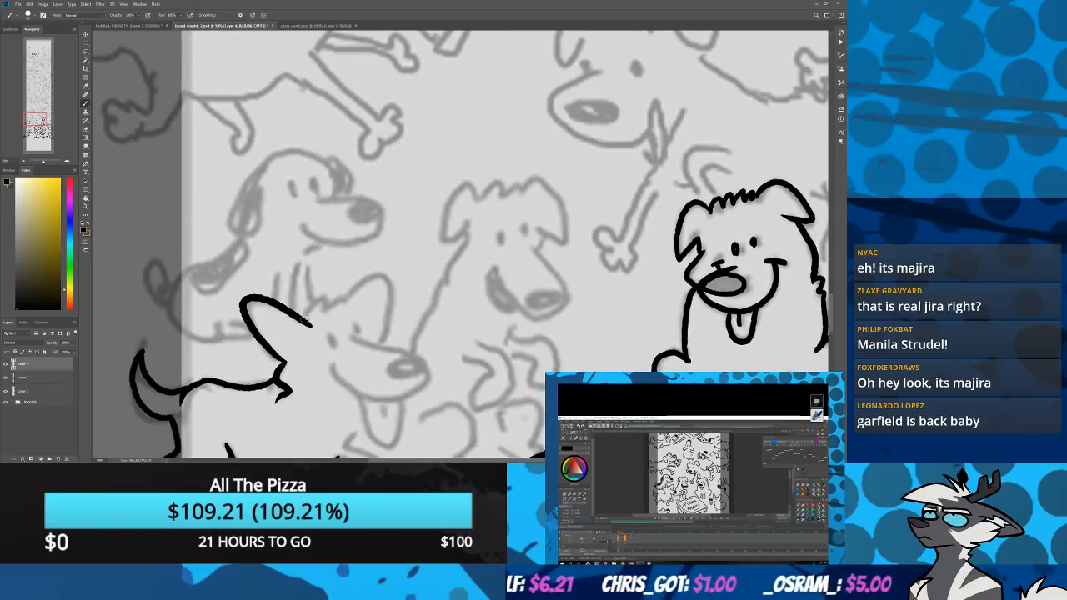
pyautogui.hotkey('ctrl', 'z')
pyautogui.moveTo(285, 361); pyautogui.dragTo(308, 324)
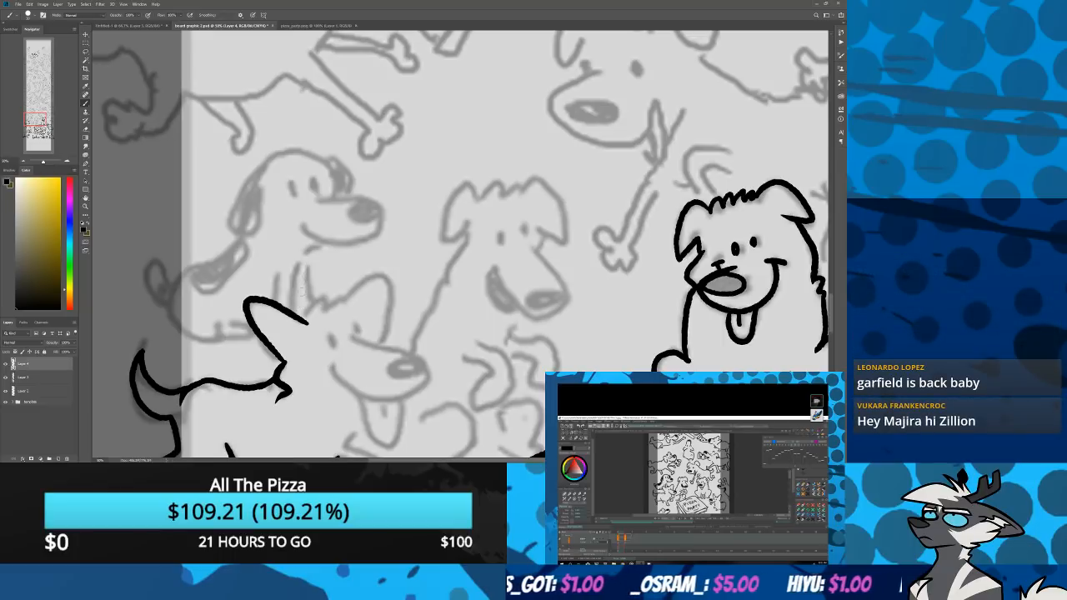
pyautogui.moveTo(308, 322)
pyautogui.mouseDown()
pyautogui.moveTo(388, 275)
pyautogui.moveTo(372, 340)
pyautogui.mouseUp()
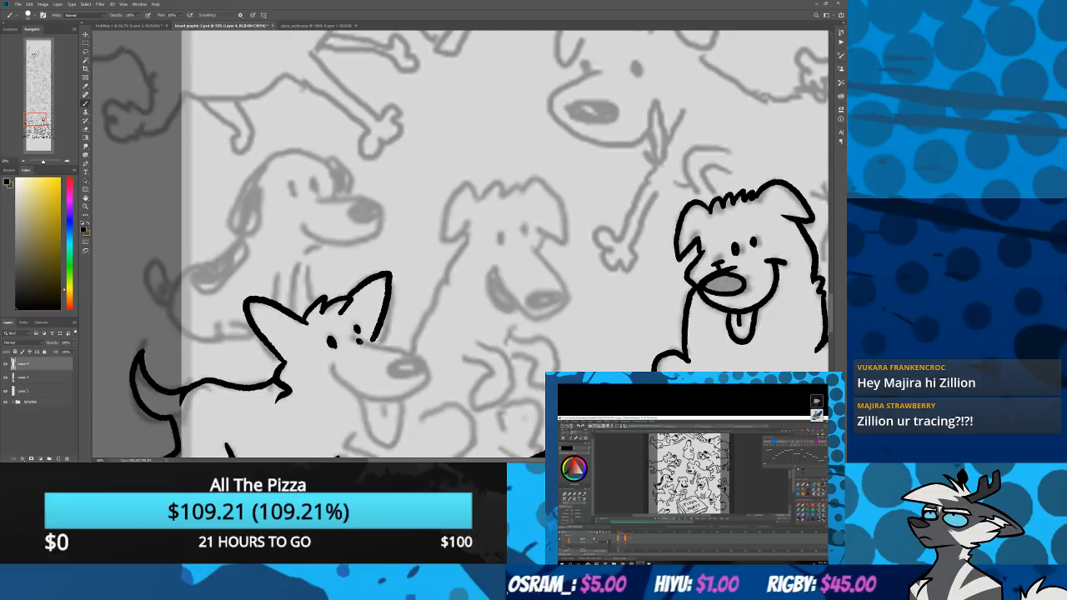
# Ink the walking dog's long snout and smile, and add the hanging tongue with its centre line
pyautogui.moveTo(359, 340)
pyautogui.mouseDown()
pyautogui.moveTo(434, 371)
pyautogui.moveTo(316, 372)
pyautogui.mouseUp()
pyautogui.hotkey('ctrl', 'z')
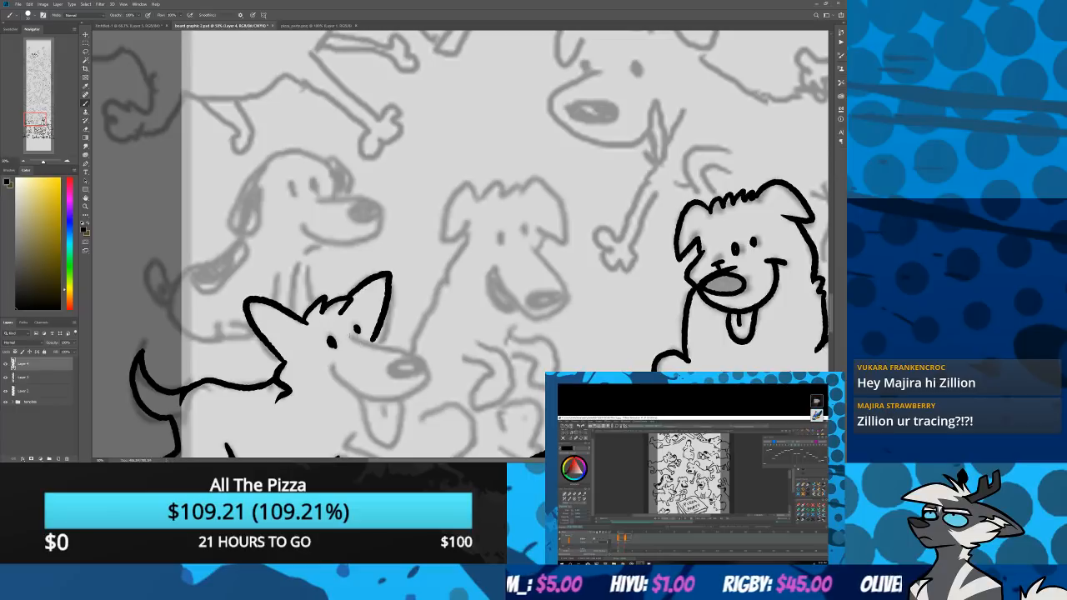
pyautogui.moveTo(354, 336)
pyautogui.mouseDown()
pyautogui.moveTo(420, 355)
pyautogui.moveTo(409, 397)
pyautogui.moveTo(325, 374)
pyautogui.mouseUp()
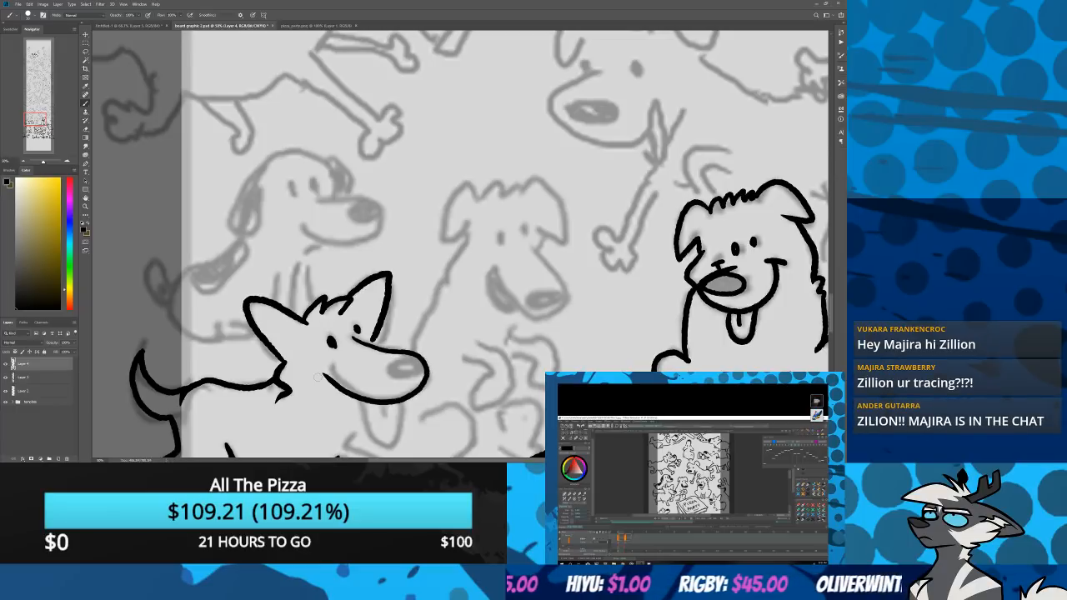
pyautogui.moveTo(254, 427); pyautogui.dragTo(233, 332)
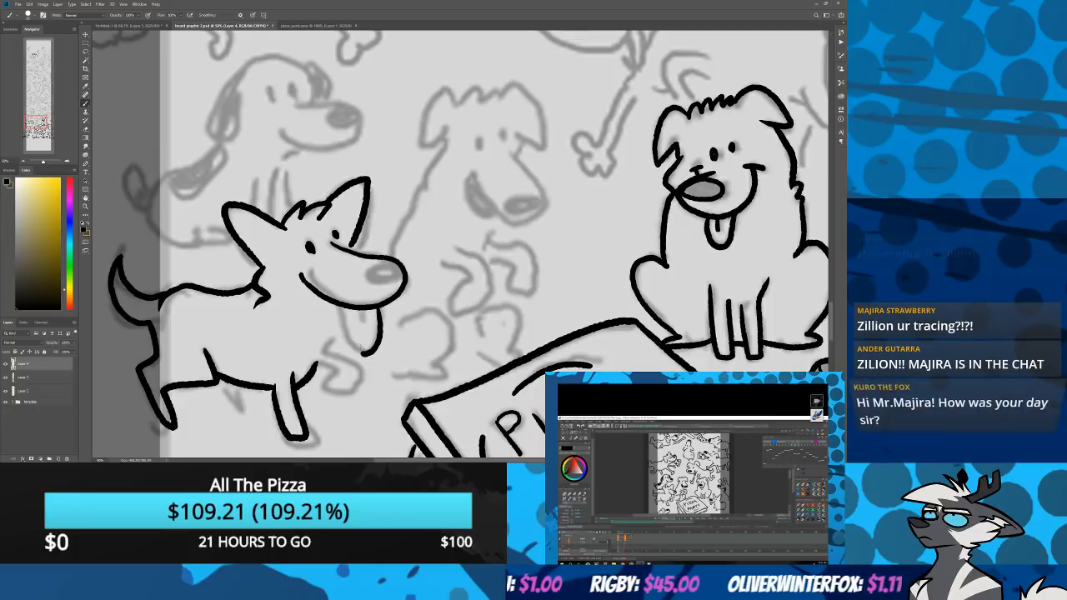
pyautogui.moveTo(334, 302)
pyautogui.mouseDown()
pyautogui.moveTo(345, 333)
pyautogui.moveTo(377, 344)
pyautogui.mouseUp()
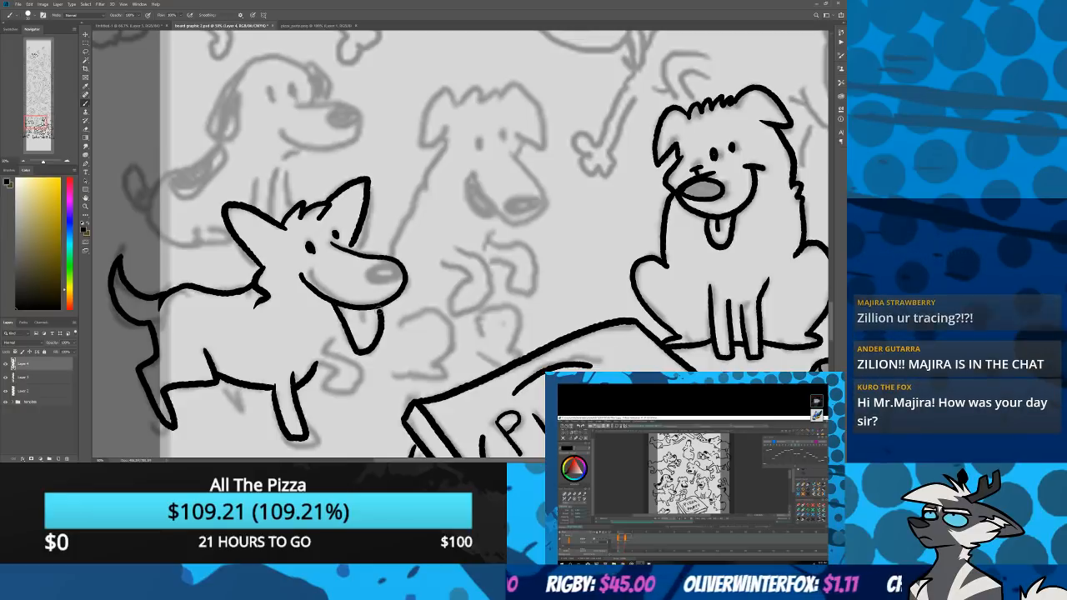
pyautogui.moveTo(361, 306); pyautogui.dragTo(363, 329)
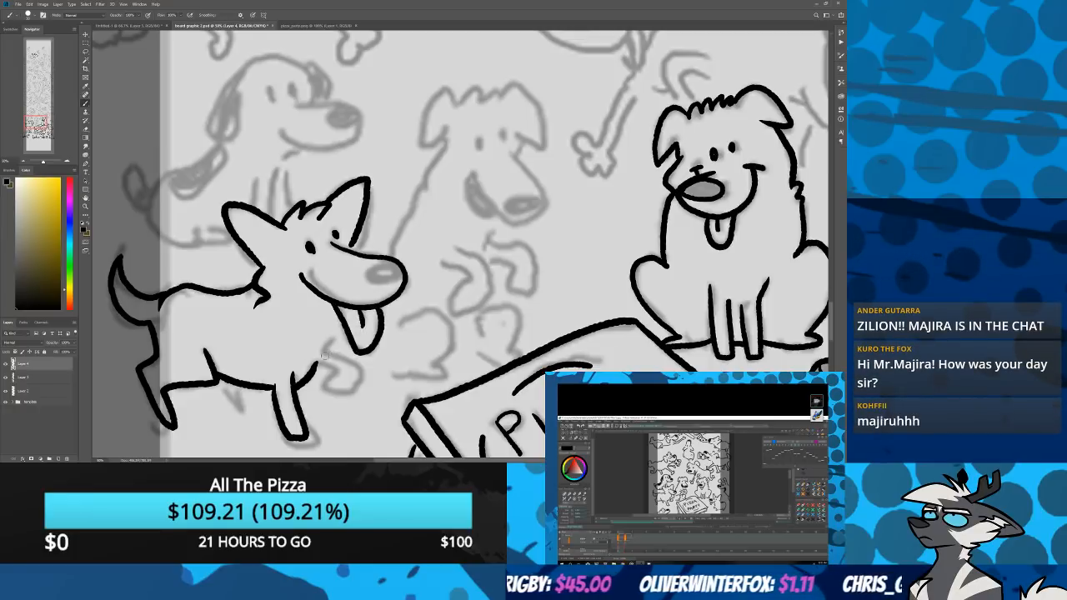
# Ink the walking dog's raised front paw and the chest line joining it to the head
pyautogui.moveTo(313, 372)
pyautogui.mouseDown()
pyautogui.moveTo(318, 358)
pyautogui.moveTo(367, 388)
pyautogui.moveTo(334, 410)
pyautogui.moveTo(319, 367)
pyautogui.moveTo(331, 372)
pyautogui.moveTo(331, 397)
pyautogui.mouseUp()
pyautogui.hotkey('ctrl', 'z')
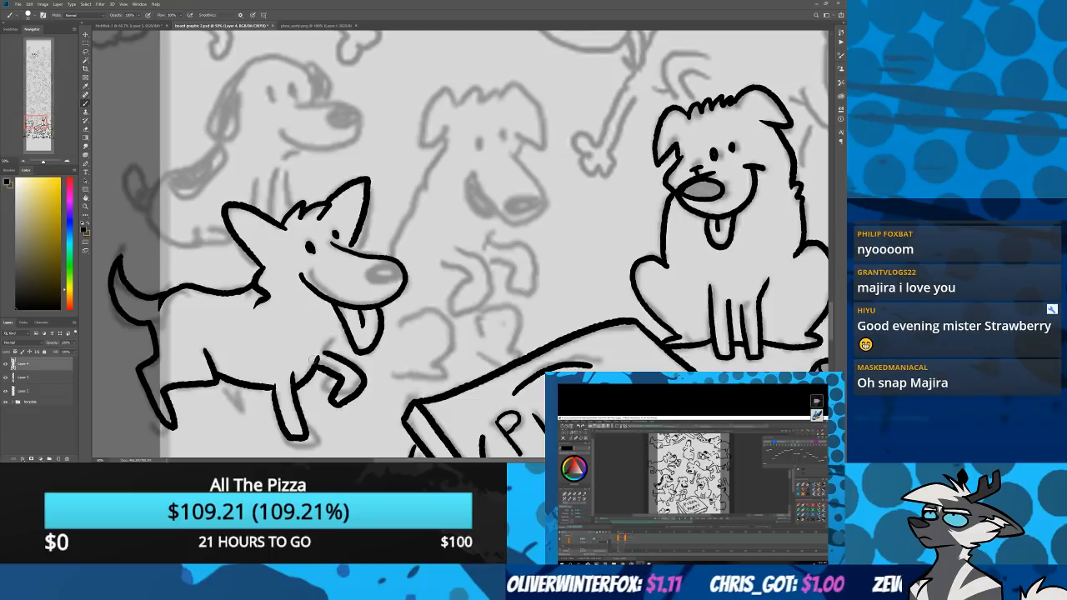
pyautogui.moveTo(324, 351); pyautogui.dragTo(339, 315)
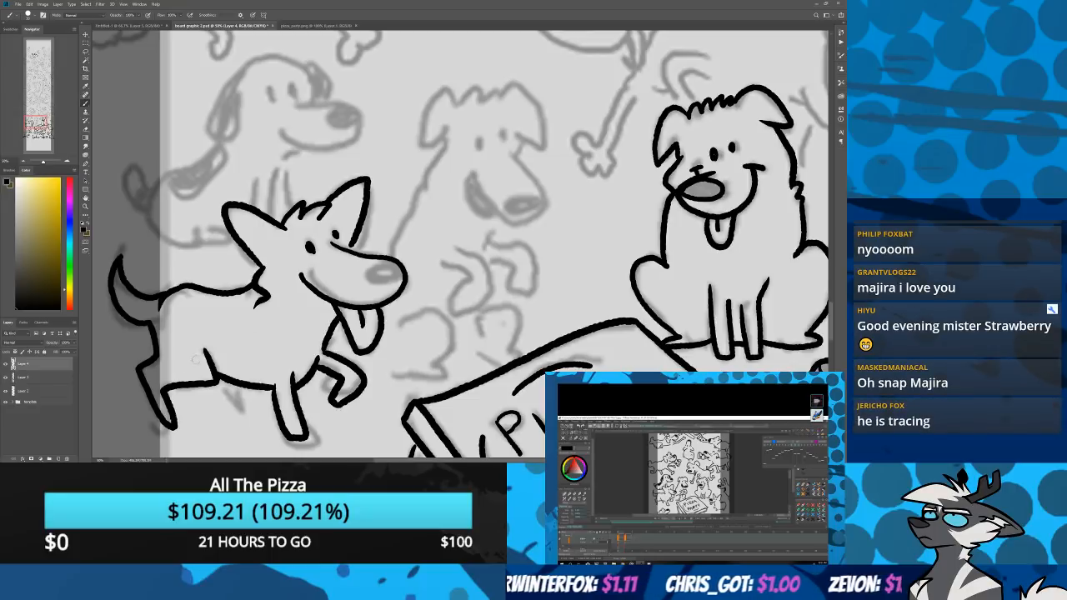
pyautogui.moveTo(210, 337); pyautogui.dragTo(217, 270)
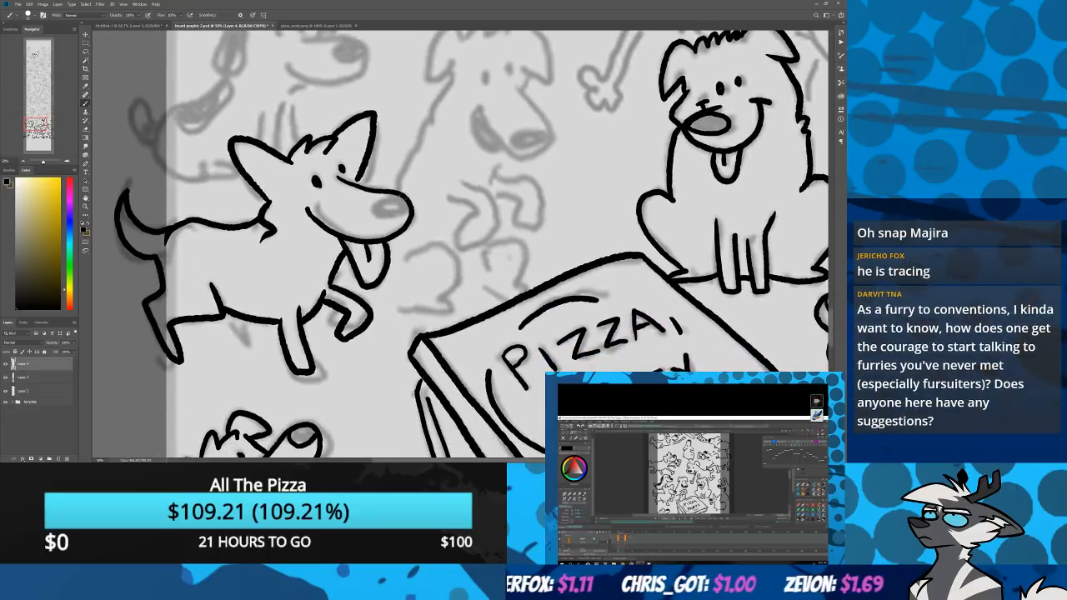
# Ink the back, rump, tail, front legs and chest of the floppy-eared dog sitting behind the walking dog
pyautogui.moveTo(315, 188)
pyautogui.mouseDown()
pyautogui.moveTo(297, 326)
pyautogui.moveTo(348, 370)
pyautogui.mouseUp()
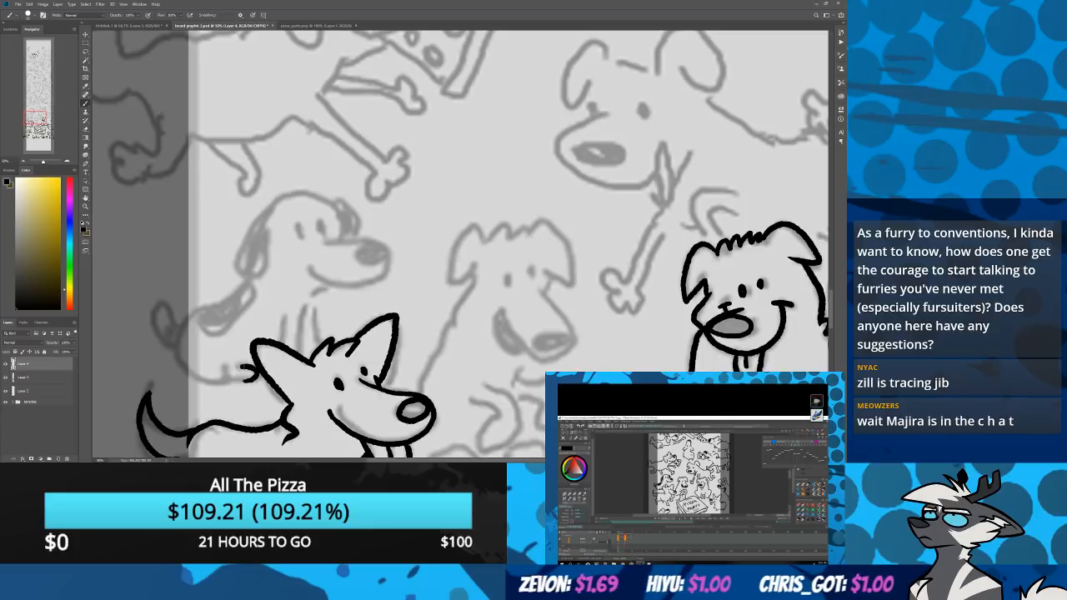
pyautogui.moveTo(193, 316)
pyautogui.mouseDown()
pyautogui.moveTo(182, 365)
pyautogui.moveTo(249, 381)
pyautogui.moveTo(251, 368)
pyautogui.moveTo(232, 368)
pyautogui.mouseUp()
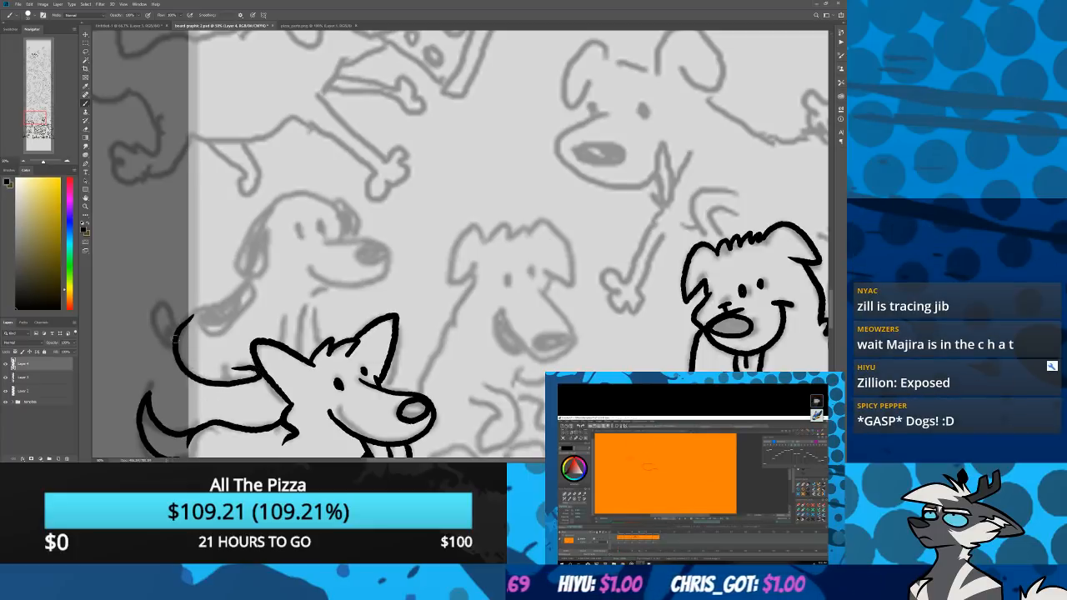
pyautogui.moveTo(192, 316); pyautogui.dragTo(249, 277)
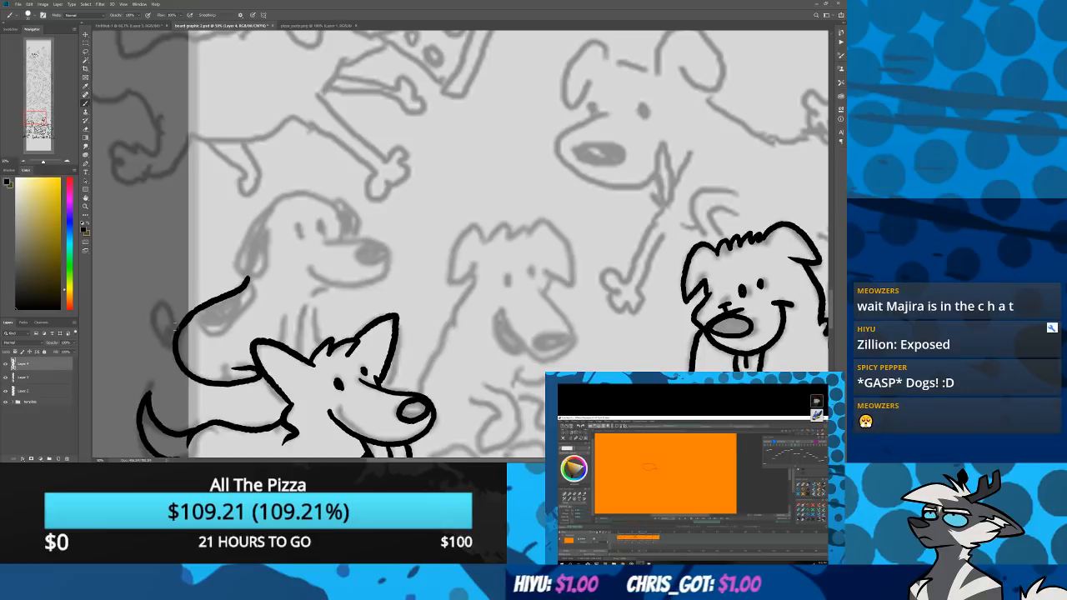
pyautogui.moveTo(165, 313); pyautogui.dragTo(166, 344)
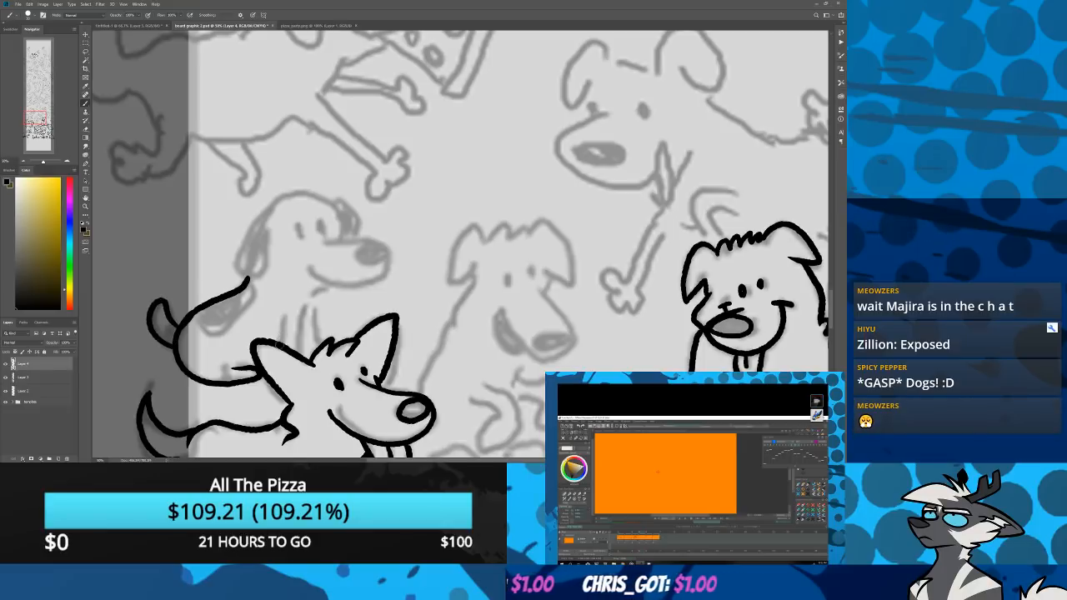
pyautogui.moveTo(280, 344); pyautogui.dragTo(281, 310)
pyautogui.moveTo(298, 347); pyautogui.dragTo(297, 315)
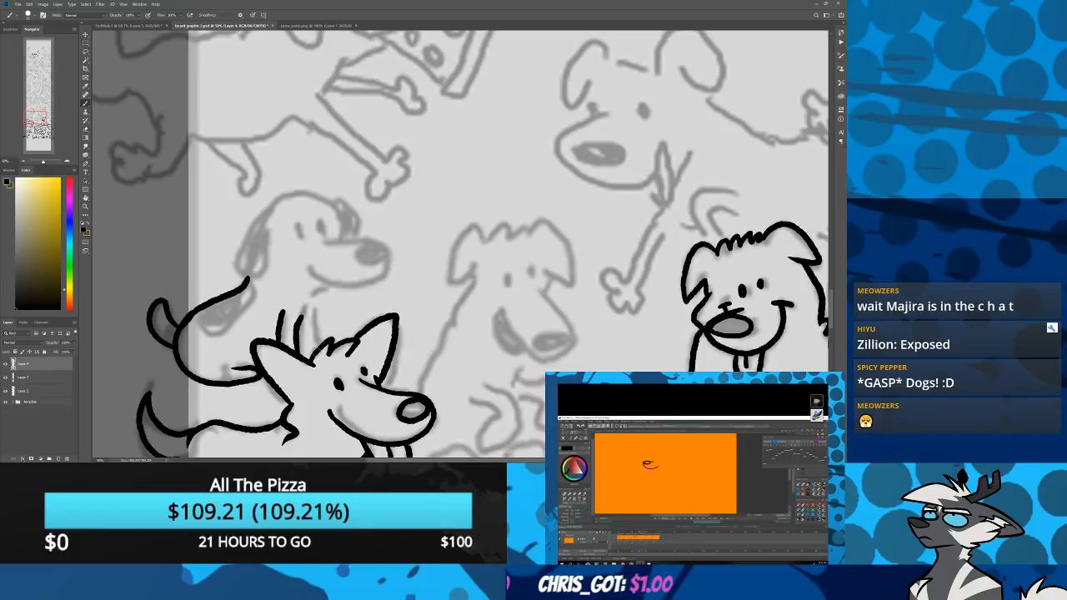
pyautogui.moveTo(317, 353)
pyautogui.mouseDown()
pyautogui.moveTo(314, 301)
pyautogui.moveTo(326, 286)
pyautogui.mouseUp()
pyautogui.moveTo(242, 292); pyautogui.dragTo(249, 391)
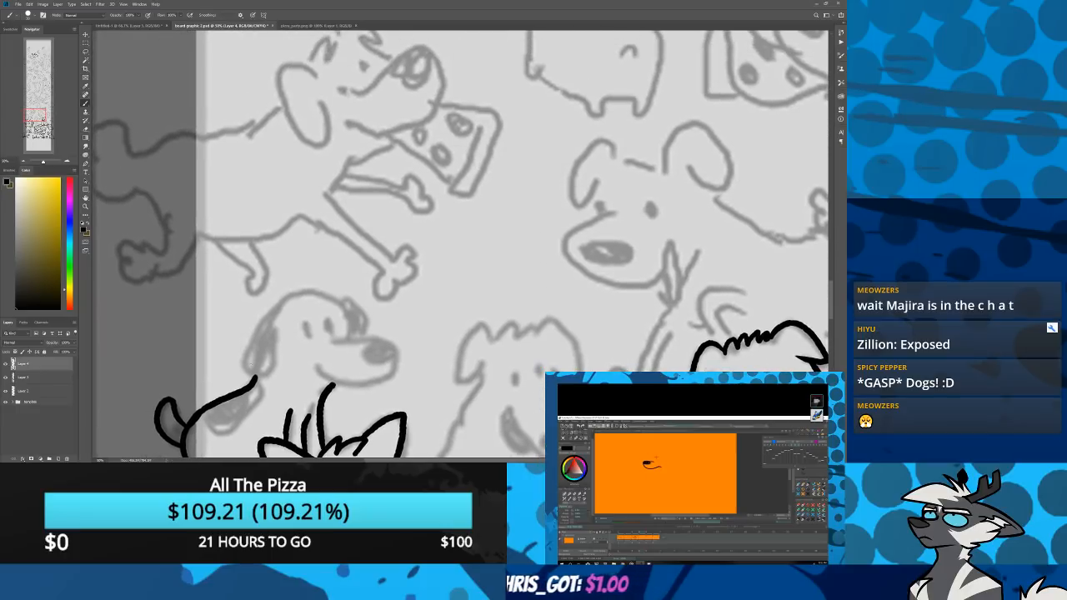
# Ink the floppy-eared dog's head, with its ears, eyes, snout, nose and smile
pyautogui.moveTo(269, 309)
pyautogui.mouseDown()
pyautogui.moveTo(247, 349)
pyautogui.moveTo(248, 367)
pyautogui.moveTo(265, 374)
pyautogui.moveTo(281, 301)
pyautogui.moveTo(320, 295)
pyautogui.moveTo(361, 321)
pyautogui.moveTo(364, 338)
pyautogui.moveTo(388, 338)
pyautogui.moveTo(395, 357)
pyautogui.moveTo(369, 383)
pyautogui.moveTo(337, 386)
pyautogui.moveTo(372, 385)
pyautogui.moveTo(397, 361)
pyautogui.moveTo(379, 339)
pyautogui.moveTo(330, 338)
pyautogui.mouseUp()
pyautogui.hotkey('ctrl', 'z')
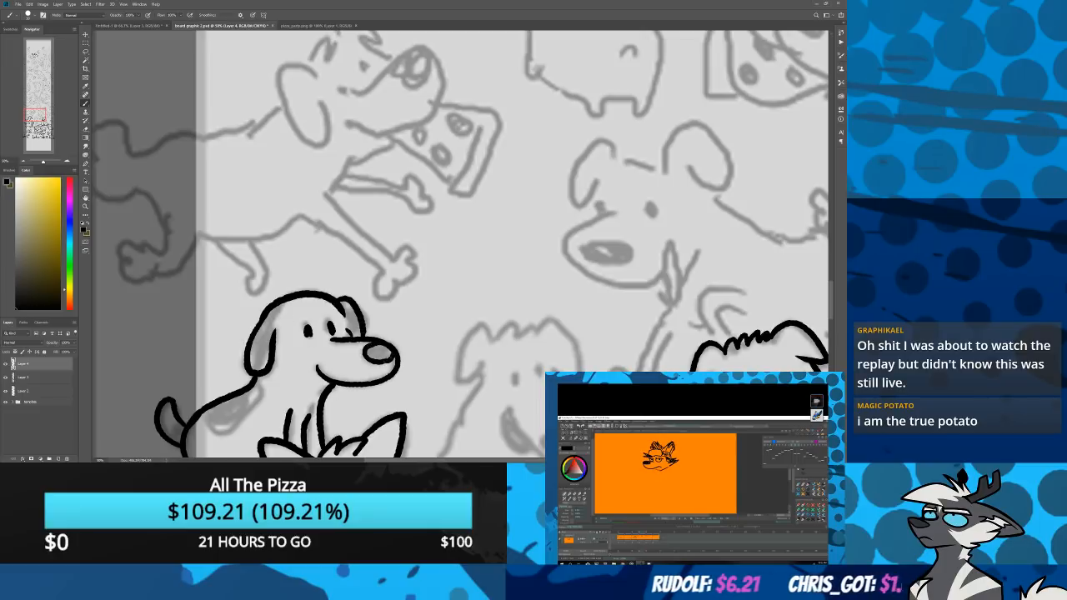
pyautogui.moveTo(400, 333); pyautogui.dragTo(422, 258)
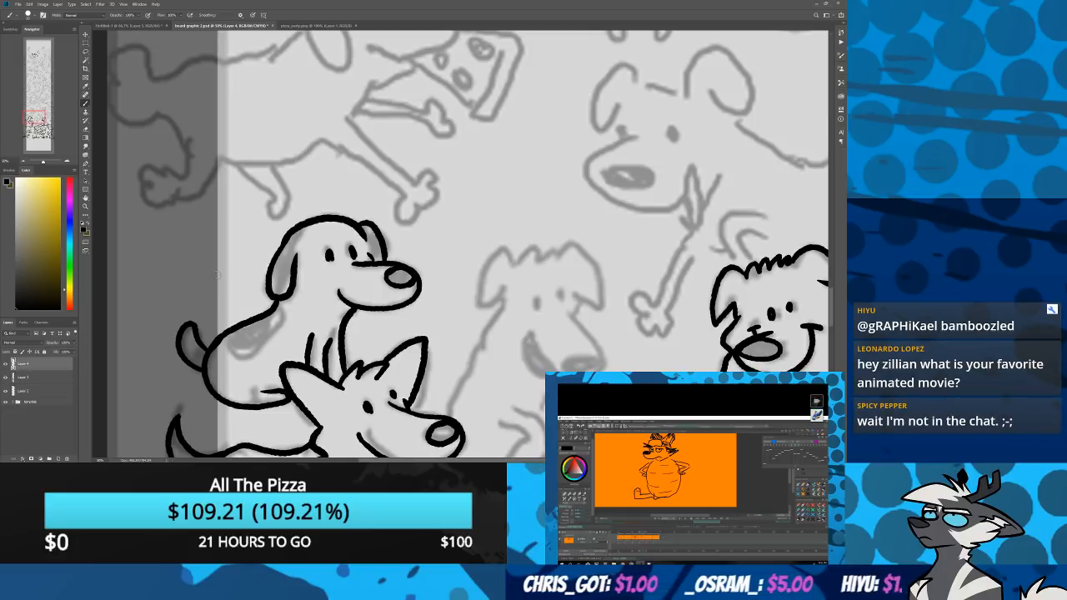
# Ink the raised front paws, bent hind leg and back line of the begging dog between the finished dogs
pyautogui.moveTo(511, 436)
pyautogui.mouseDown()
pyautogui.moveTo(325, 435)
pyautogui.moveTo(373, 301)
pyautogui.moveTo(385, 329)
pyautogui.moveTo(392, 298)
pyautogui.moveTo(433, 306)
pyautogui.moveTo(450, 297)
pyautogui.moveTo(413, 263)
pyautogui.moveTo(367, 281)
pyautogui.moveTo(432, 295)
pyautogui.mouseUp()
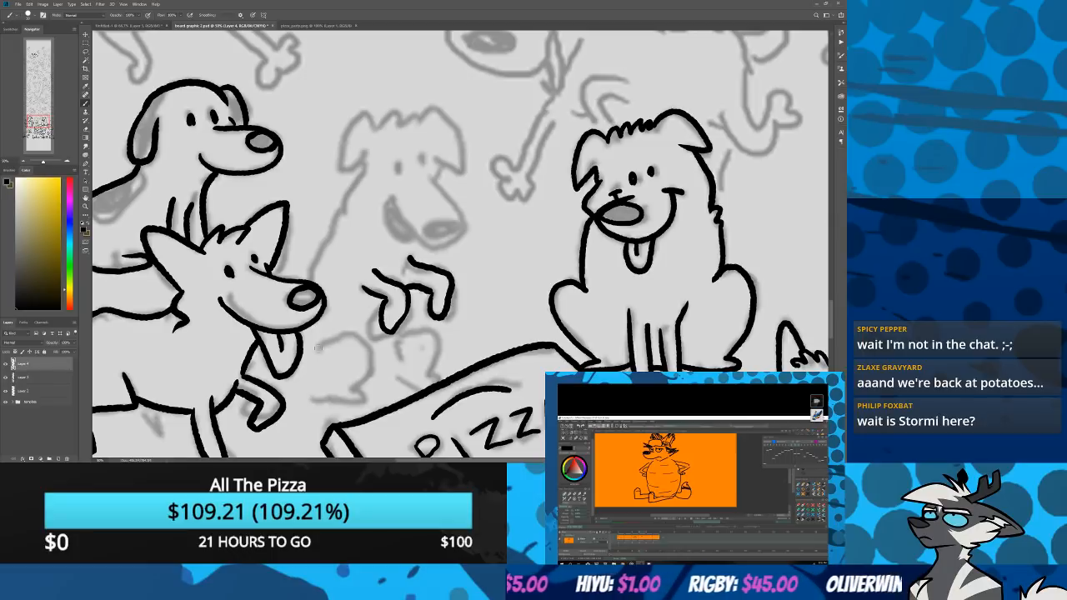
pyautogui.moveTo(317, 349)
pyautogui.mouseDown()
pyautogui.moveTo(371, 352)
pyautogui.moveTo(322, 397)
pyautogui.moveTo(367, 390)
pyautogui.moveTo(305, 402)
pyautogui.mouseUp()
pyautogui.moveTo(308, 279); pyautogui.dragTo(350, 187)
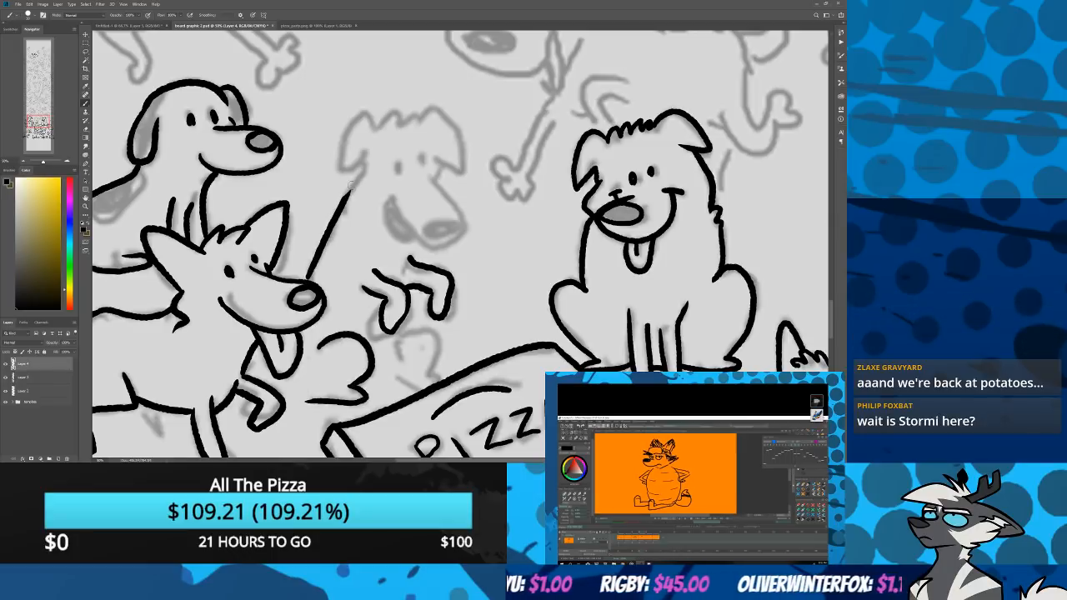
# Ink the begging dog's eyes, snout, nose and open mouth over the sketch
pyautogui.moveTo(312, 218); pyautogui.dragTo(295, 326)
pyautogui.moveTo(414, 287)
pyautogui.mouseDown()
pyautogui.moveTo(447, 333)
pyautogui.moveTo(429, 351)
pyautogui.moveTo(374, 302)
pyautogui.mouseUp()
pyautogui.moveTo(428, 326); pyautogui.dragTo(422, 327)
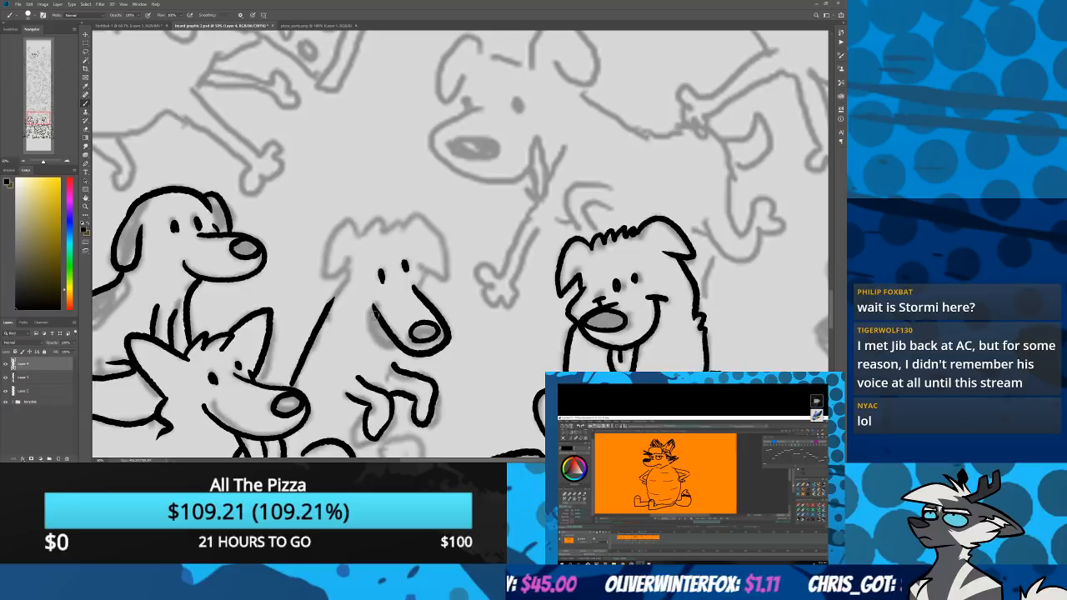
pyautogui.moveTo(374, 310); pyautogui.dragTo(390, 350)
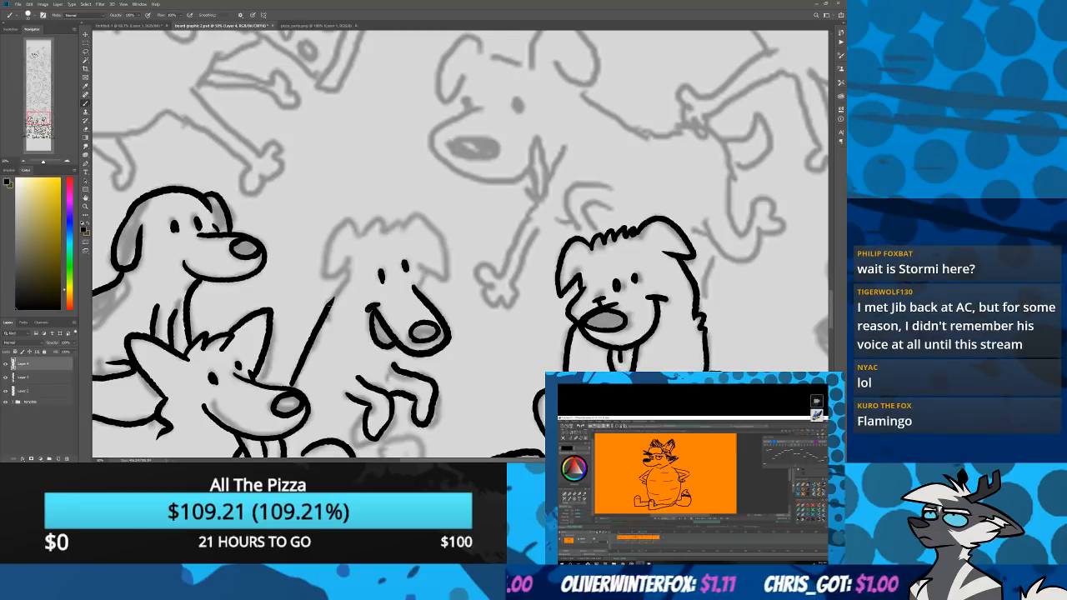
# Ink the begging dog's ears, hair tuft, cheek fur and chest line, and fill its open mouth with black
pyautogui.moveTo(352, 221)
pyautogui.mouseDown()
pyautogui.moveTo(329, 250)
pyautogui.moveTo(343, 265)
pyautogui.moveTo(370, 221)
pyautogui.moveTo(413, 215)
pyautogui.moveTo(430, 228)
pyautogui.moveTo(446, 275)
pyautogui.mouseUp()
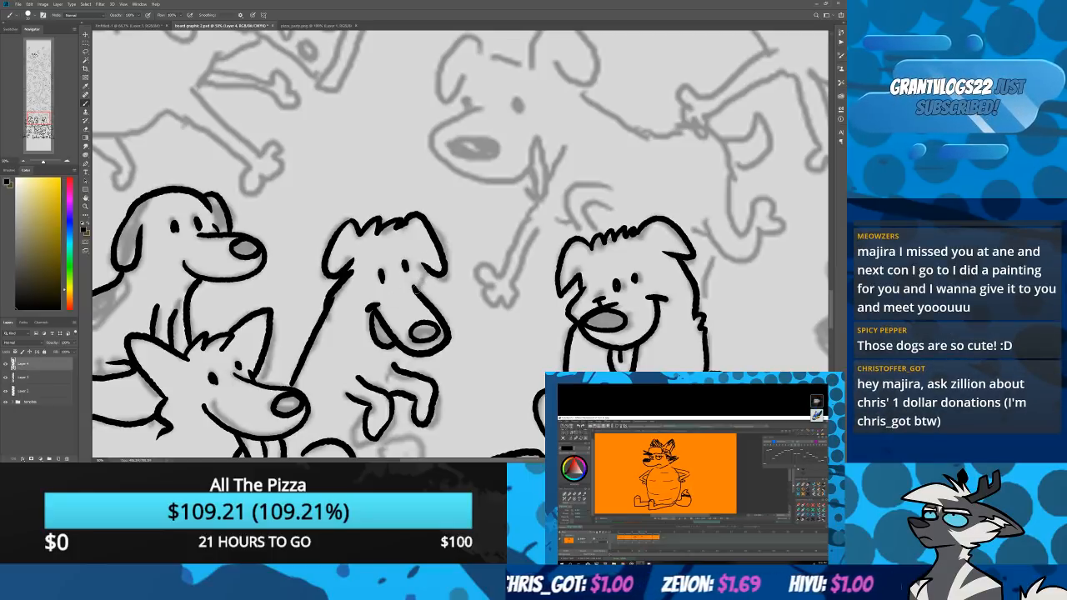
pyautogui.moveTo(427, 266); pyautogui.dragTo(415, 288)
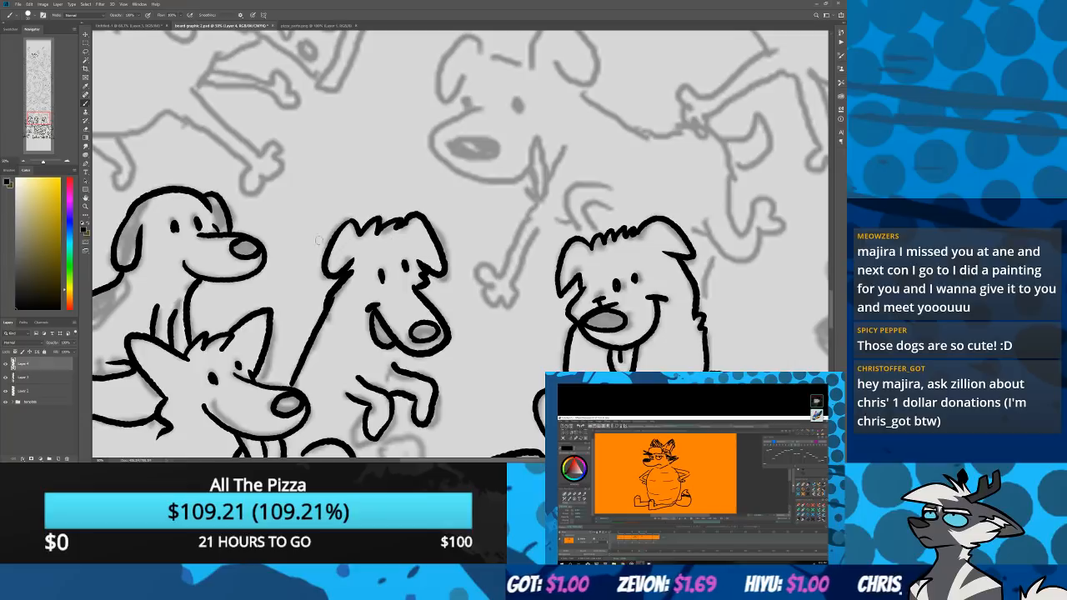
pyautogui.moveTo(379, 327); pyautogui.dragTo(390, 342)
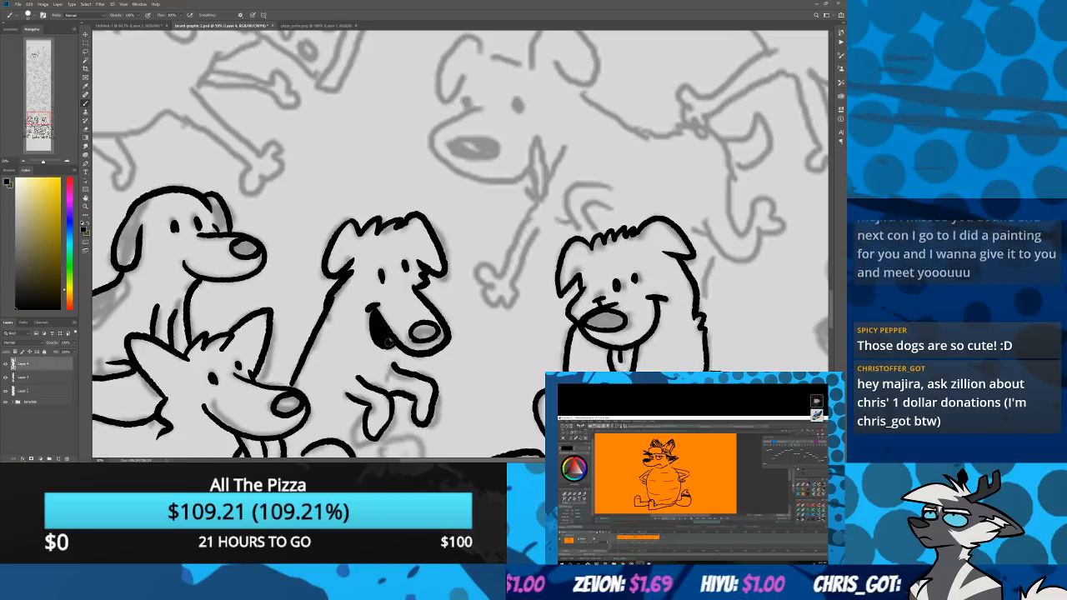
pyautogui.moveTo(362, 432)
pyautogui.mouseDown()
pyautogui.moveTo(395, 303)
pyautogui.moveTo(420, 345)
pyautogui.moveTo(384, 359)
pyautogui.moveTo(417, 364)
pyautogui.mouseUp()
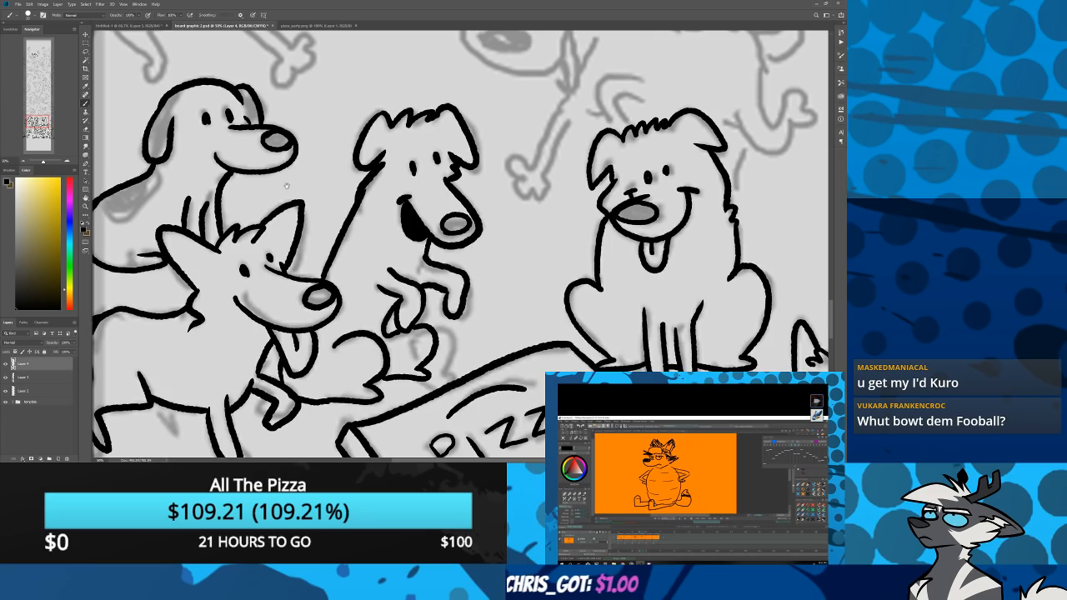
# Ink the lower jaw and open mouth of the dog sketched at the artwork's right edge
pyautogui.moveTo(287, 186); pyautogui.dragTo(240, 351)
pyautogui.moveTo(384, 390); pyautogui.dragTo(393, 129)
pyautogui.moveTo(511, 322)
pyautogui.mouseDown()
pyautogui.moveTo(331, 294)
pyautogui.moveTo(156, 336)
pyautogui.mouseUp()
pyautogui.moveTo(411, 280)
pyautogui.mouseDown()
pyautogui.moveTo(384, 288)
pyautogui.moveTo(474, 290)
pyautogui.moveTo(450, 353)
pyautogui.moveTo(457, 301)
pyautogui.mouseUp()
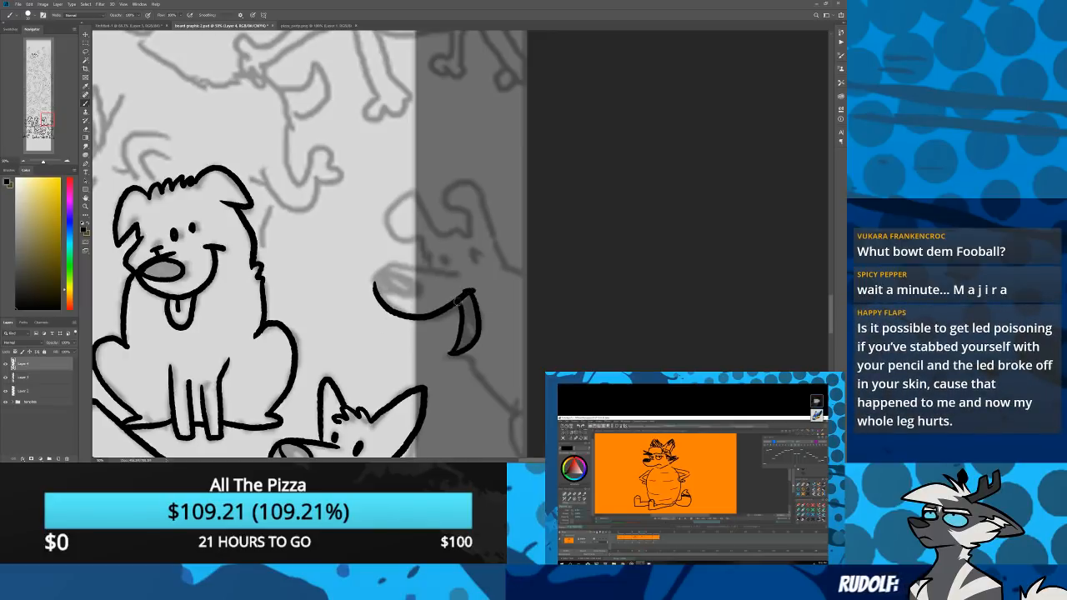
pyautogui.moveTo(46, 120)
pyautogui.mouseDown()
pyautogui.moveTo(25, 126)
pyautogui.moveTo(31, 118)
pyautogui.mouseUp()
pyautogui.moveTo(436, 370); pyautogui.dragTo(226, 305)
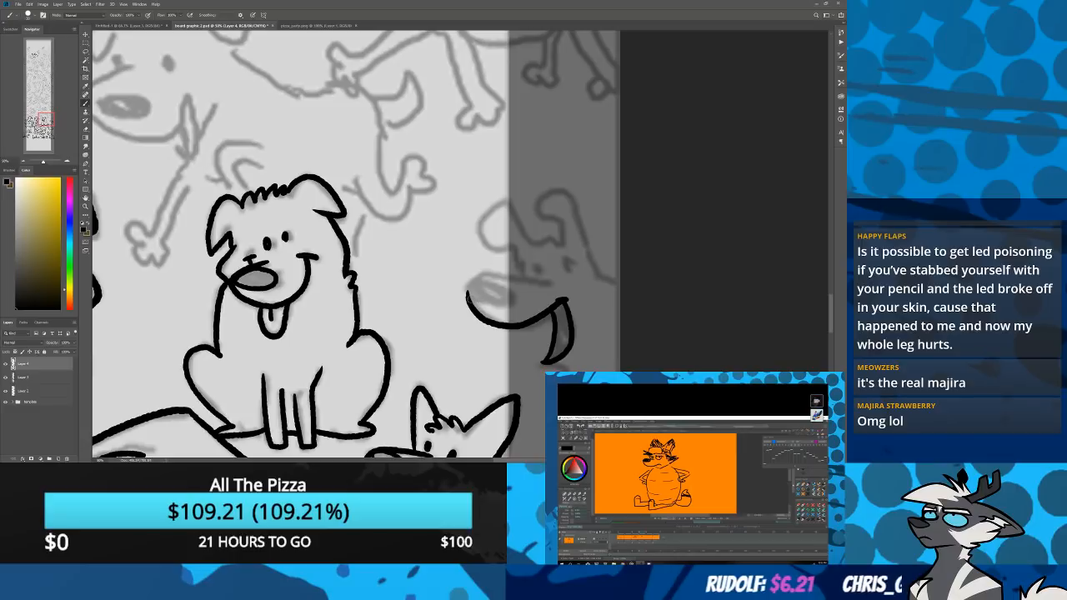
# Ink the edge dog's upper snout, eyes, both ears, hair tuft and the back of its neck
pyautogui.moveTo(469, 303)
pyautogui.mouseDown()
pyautogui.moveTo(467, 282)
pyautogui.moveTo(546, 281)
pyautogui.mouseUp()
pyautogui.hotkey('ctrl', 'z')
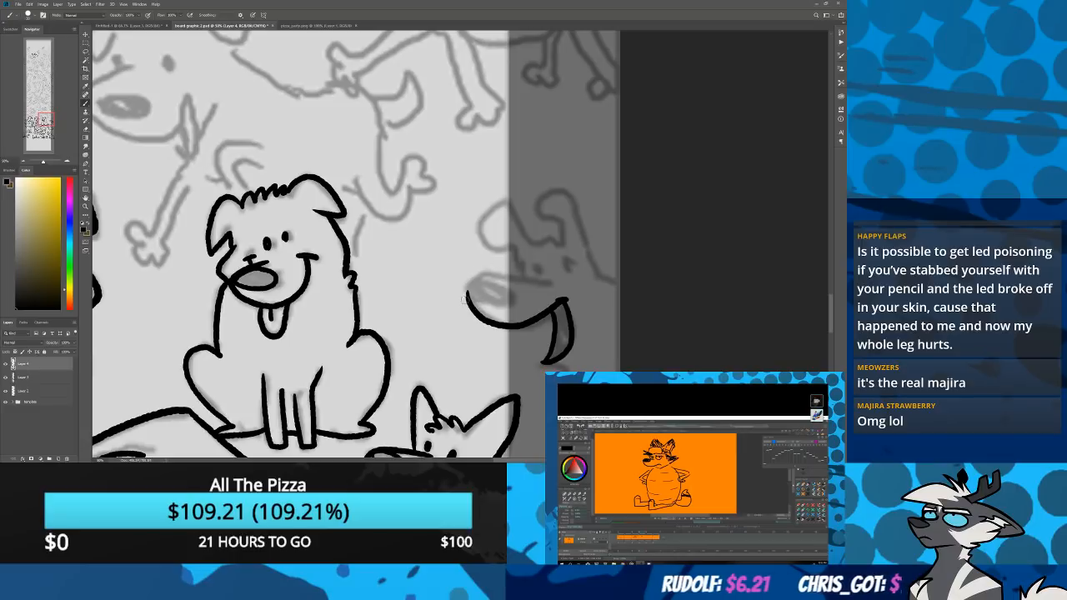
pyautogui.moveTo(469, 299)
pyautogui.mouseDown()
pyautogui.moveTo(499, 271)
pyautogui.moveTo(548, 282)
pyautogui.moveTo(535, 275)
pyautogui.moveTo(565, 271)
pyautogui.moveTo(562, 228)
pyautogui.moveTo(537, 205)
pyautogui.moveTo(575, 215)
pyautogui.moveTo(620, 286)
pyautogui.mouseUp()
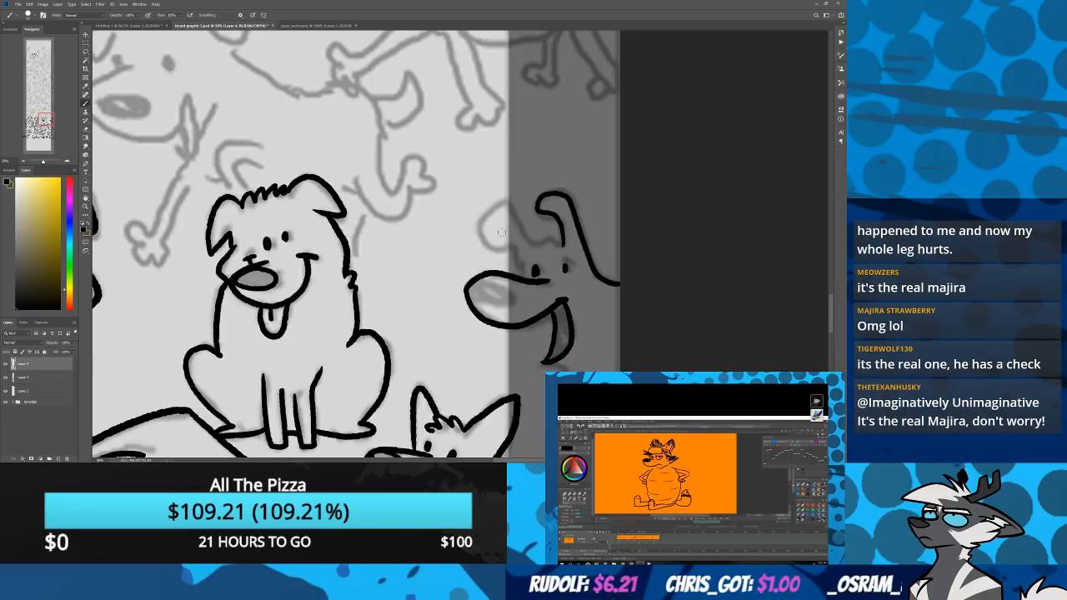
pyautogui.moveTo(505, 245)
pyautogui.mouseDown()
pyautogui.moveTo(484, 221)
pyautogui.moveTo(563, 245)
pyautogui.mouseUp()
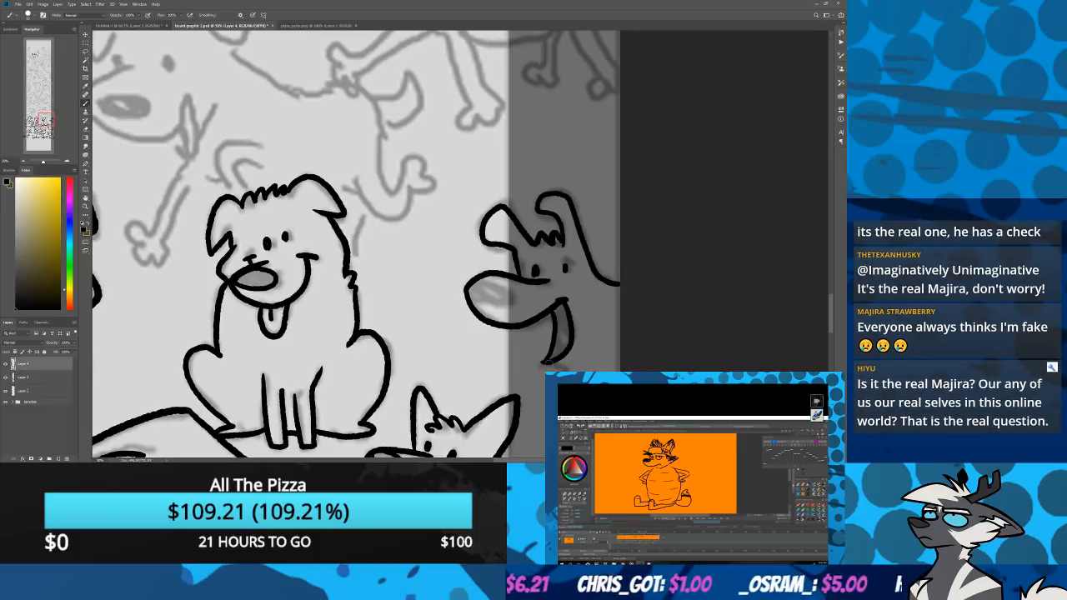
# Ink the edge dog's chin, chest line and nose over the sketch
pyautogui.moveTo(544, 363); pyautogui.dragTo(574, 366)
pyautogui.moveTo(534, 334); pyautogui.dragTo(404, 252)
pyautogui.moveTo(481, 344); pyautogui.dragTo(496, 388)
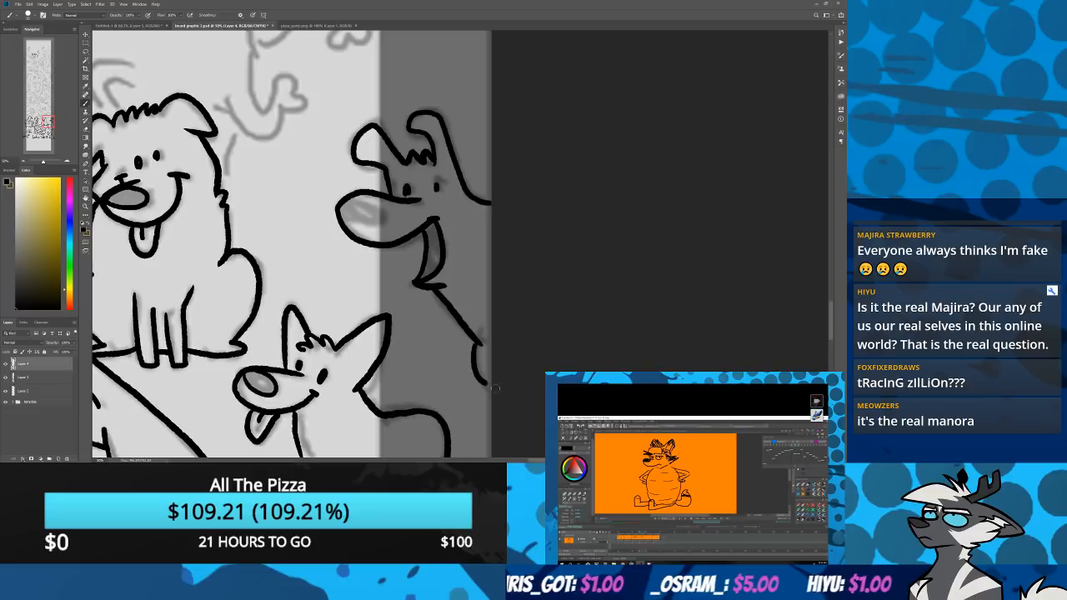
pyautogui.moveTo(342, 209)
pyautogui.mouseDown()
pyautogui.moveTo(381, 217)
pyautogui.moveTo(347, 205)
pyautogui.moveTo(360, 196)
pyautogui.mouseUp()
pyautogui.hotkey('ctrl', 'z')
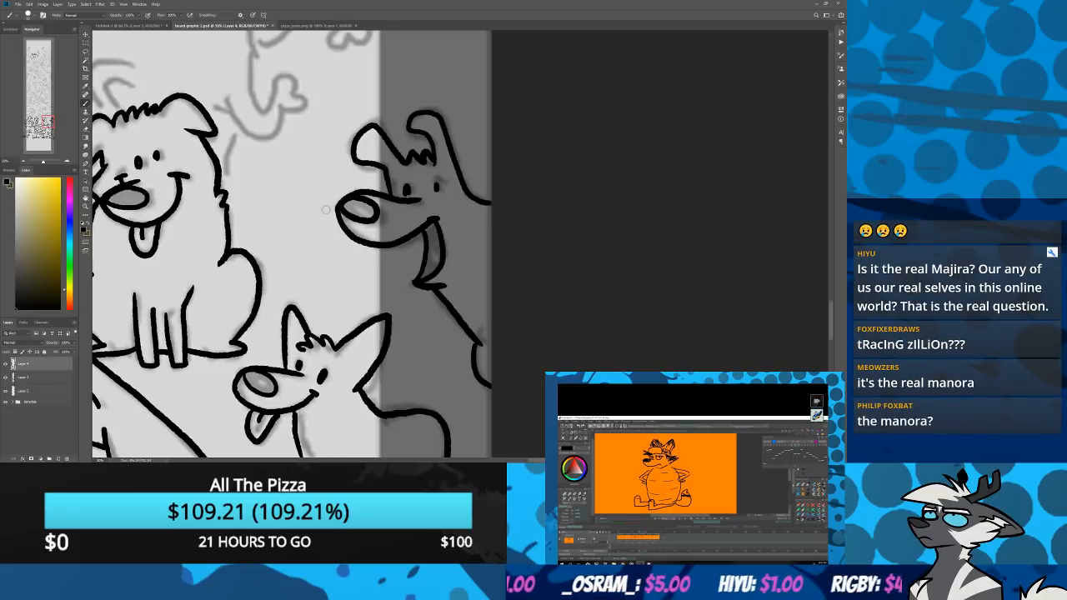
# Ink the snout, hanging tongue and oval nose of the leaping dog above the shaggy sitting dog
pyautogui.moveTo(208, 216); pyautogui.dragTo(330, 379)
pyautogui.moveTo(127, 222)
pyautogui.mouseDown()
pyautogui.moveTo(202, 292)
pyautogui.moveTo(363, 373)
pyautogui.mouseUp()
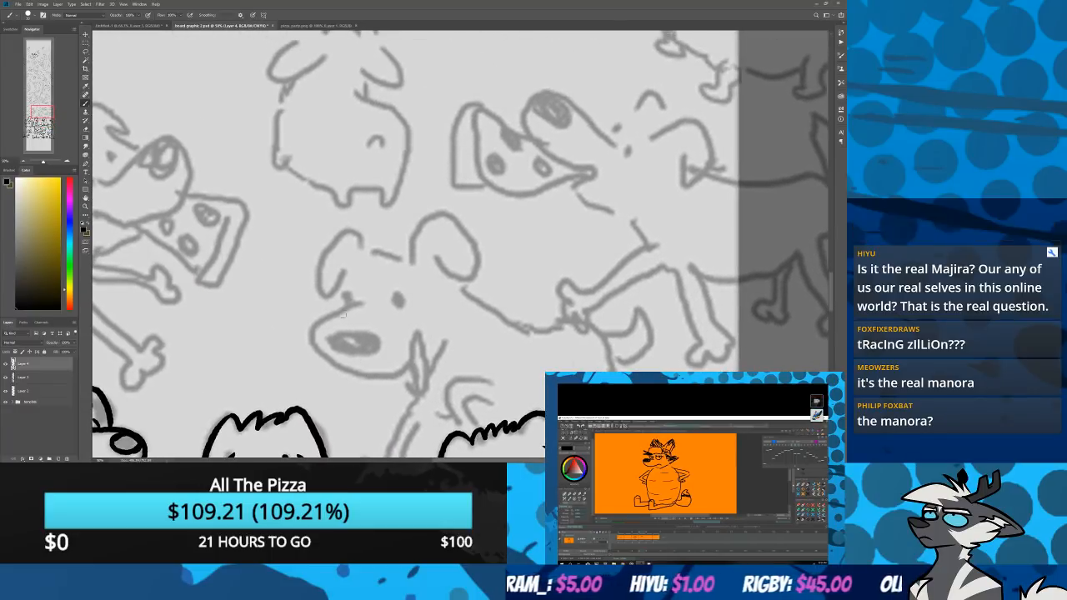
pyautogui.moveTo(362, 302)
pyautogui.mouseDown()
pyautogui.moveTo(313, 340)
pyautogui.moveTo(353, 372)
pyautogui.moveTo(409, 367)
pyautogui.mouseUp()
pyautogui.hotkey('ctrl', 'z')
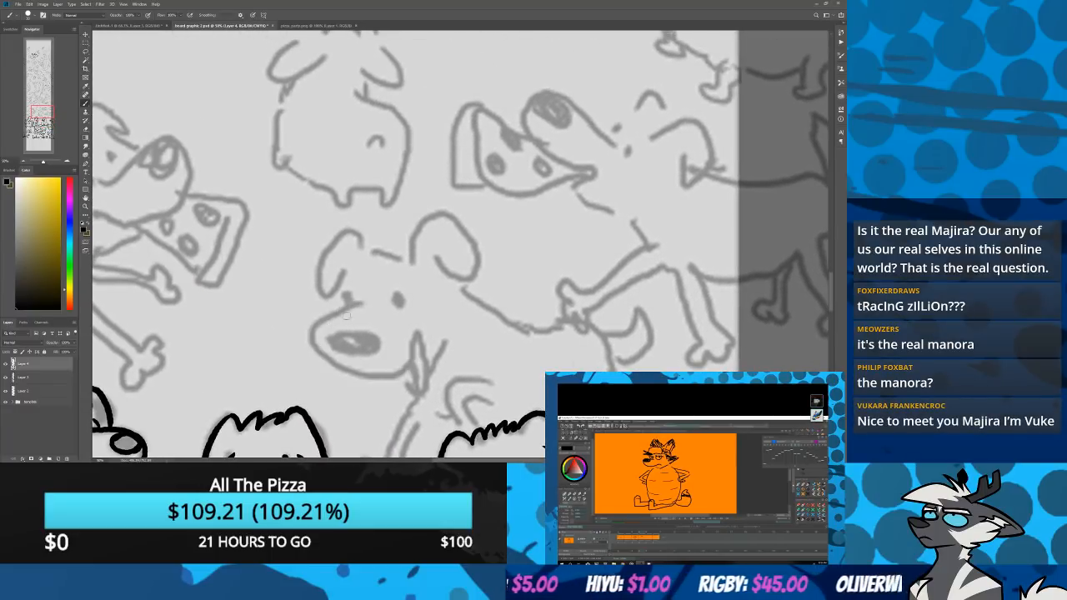
pyautogui.moveTo(361, 300)
pyautogui.mouseDown()
pyautogui.moveTo(319, 321)
pyautogui.moveTo(309, 342)
pyautogui.moveTo(340, 371)
pyautogui.moveTo(392, 375)
pyautogui.moveTo(412, 354)
pyautogui.moveTo(414, 327)
pyautogui.moveTo(408, 374)
pyautogui.mouseUp()
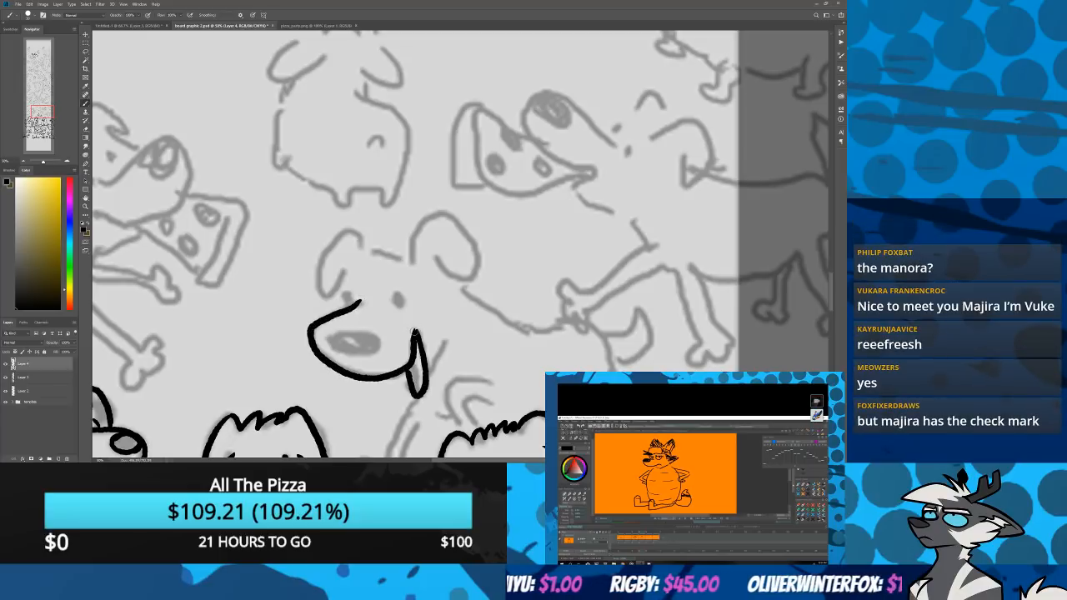
pyautogui.moveTo(336, 340)
pyautogui.mouseDown()
pyautogui.moveTo(365, 348)
pyautogui.moveTo(332, 338)
pyautogui.mouseUp()
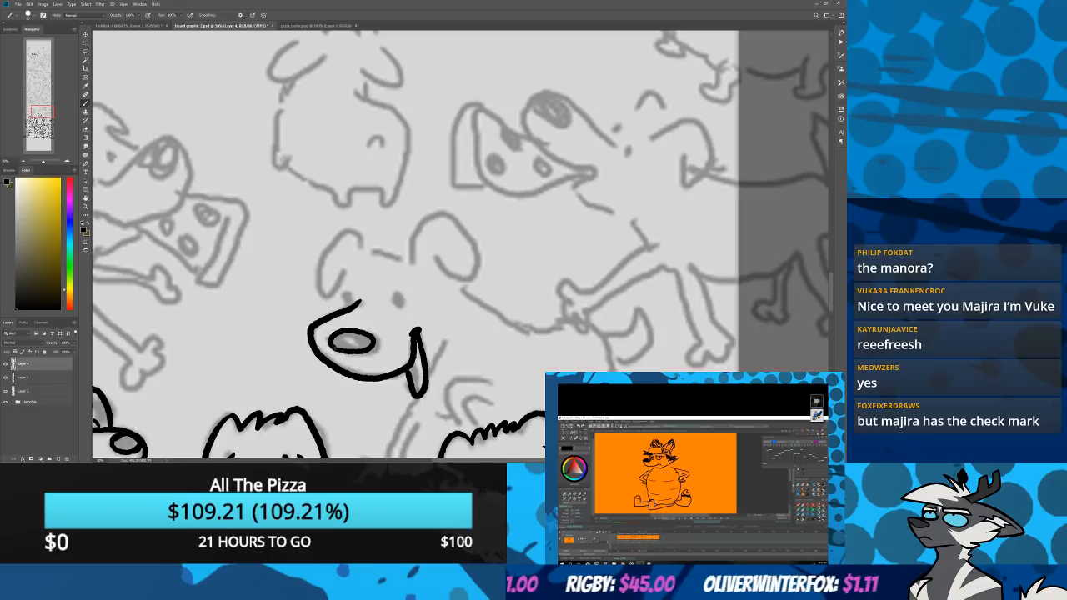
# Ink the leaping dog's eyes, floppy ears, top of the head and front part of the back
pyautogui.moveTo(397, 295)
pyautogui.mouseDown()
pyautogui.moveTo(337, 295)
pyautogui.moveTo(341, 274)
pyautogui.moveTo(321, 285)
pyautogui.moveTo(332, 246)
pyautogui.moveTo(358, 229)
pyautogui.moveTo(364, 248)
pyautogui.moveTo(406, 254)
pyautogui.moveTo(420, 225)
pyautogui.moveTo(454, 215)
pyautogui.moveTo(482, 263)
pyautogui.moveTo(463, 275)
pyautogui.moveTo(434, 249)
pyautogui.moveTo(505, 321)
pyautogui.moveTo(534, 332)
pyautogui.mouseUp()
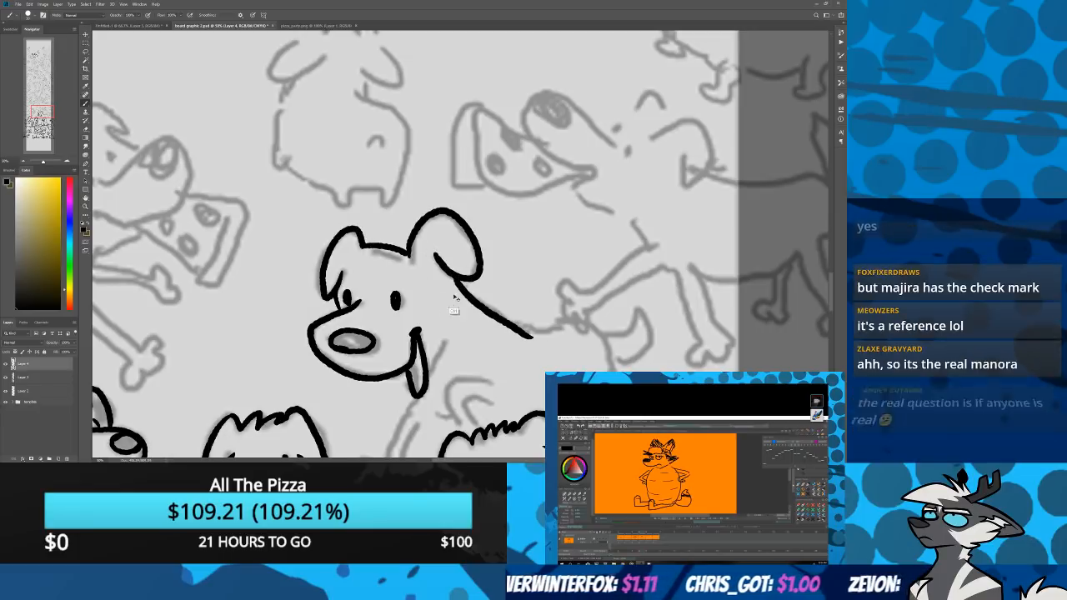
pyautogui.hotkey('ctrl', 'z')
pyautogui.moveTo(456, 281); pyautogui.dragTo(535, 331)
# Ink the leaping dog's outstretched front leg and paw, plus the curved lines above the shaggy sitting dog's head
pyautogui.moveTo(384, 304); pyautogui.dragTo(449, 150)
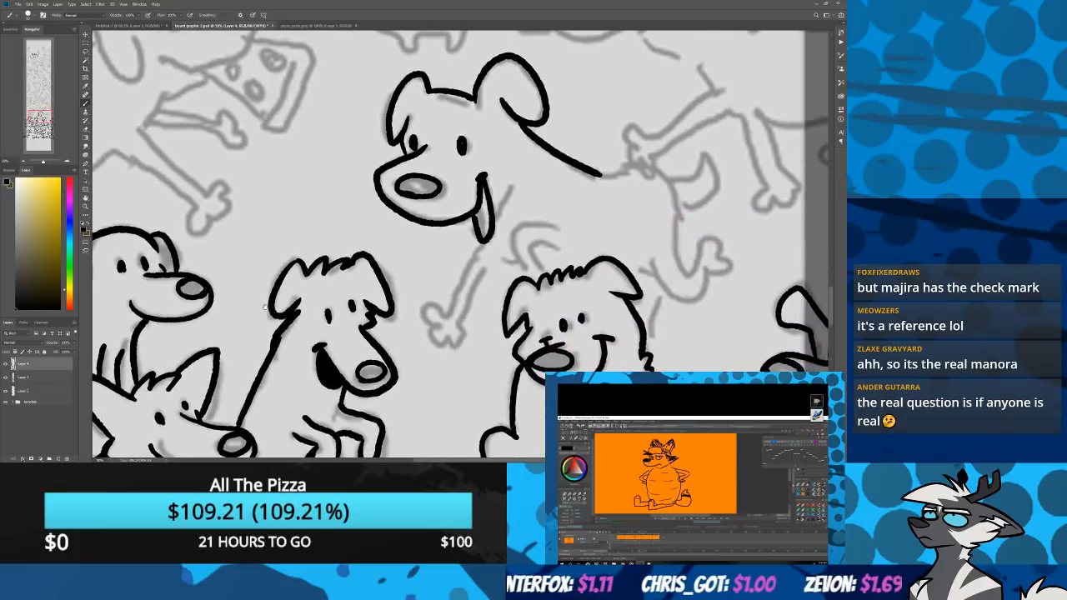
pyautogui.moveTo(480, 242)
pyautogui.mouseDown()
pyautogui.moveTo(455, 312)
pyautogui.moveTo(432, 312)
pyautogui.moveTo(446, 319)
pyautogui.moveTo(440, 331)
pyautogui.moveTo(473, 327)
pyautogui.moveTo(463, 324)
pyautogui.moveTo(504, 249)
pyautogui.mouseUp()
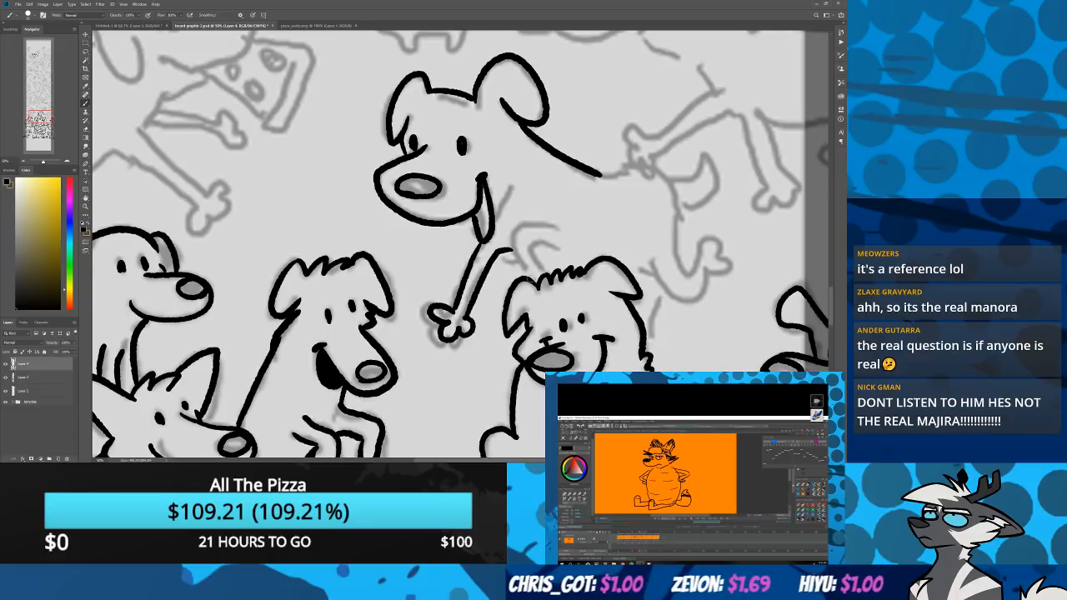
pyautogui.moveTo(533, 282)
pyautogui.mouseDown()
pyautogui.moveTo(513, 241)
pyautogui.moveTo(554, 227)
pyautogui.mouseUp()
pyautogui.moveTo(542, 278); pyautogui.dragTo(555, 245)
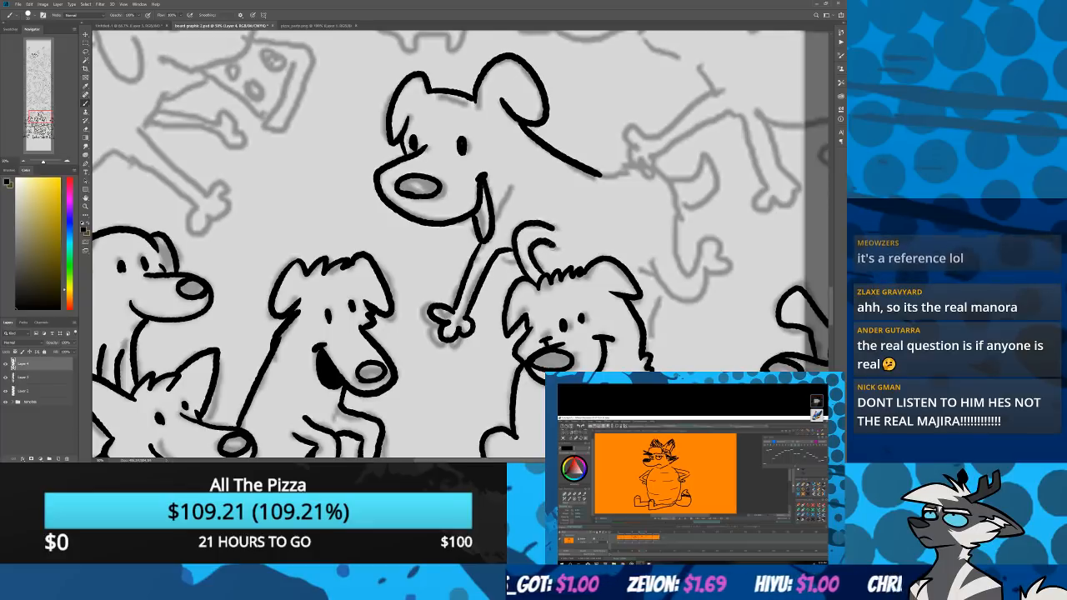
# Ink the leaping dog's rear back, rump, hind leg with paw, and the lines behind the shaggy dog's head
pyautogui.moveTo(660, 266)
pyautogui.mouseDown()
pyautogui.moveTo(392, 290)
pyautogui.moveTo(438, 294)
pyautogui.moveTo(413, 283)
pyautogui.moveTo(386, 193)
pyautogui.moveTo(337, 199)
pyautogui.moveTo(367, 191)
pyautogui.mouseUp()
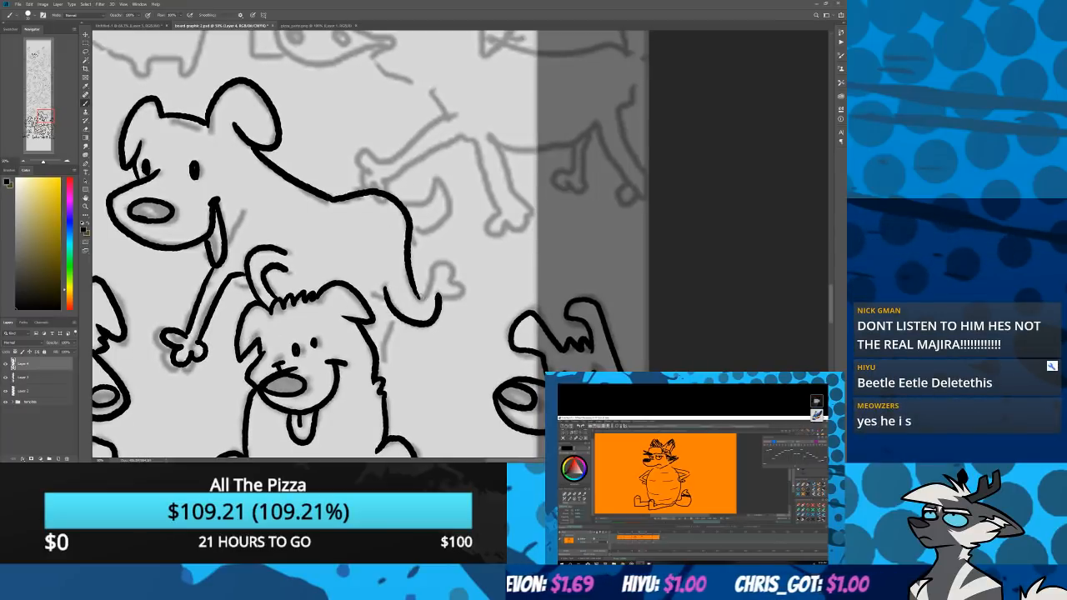
pyautogui.moveTo(417, 302)
pyautogui.mouseDown()
pyautogui.moveTo(453, 272)
pyautogui.moveTo(451, 308)
pyautogui.moveTo(436, 299)
pyautogui.mouseUp()
pyautogui.moveTo(292, 350); pyautogui.dragTo(363, 109)
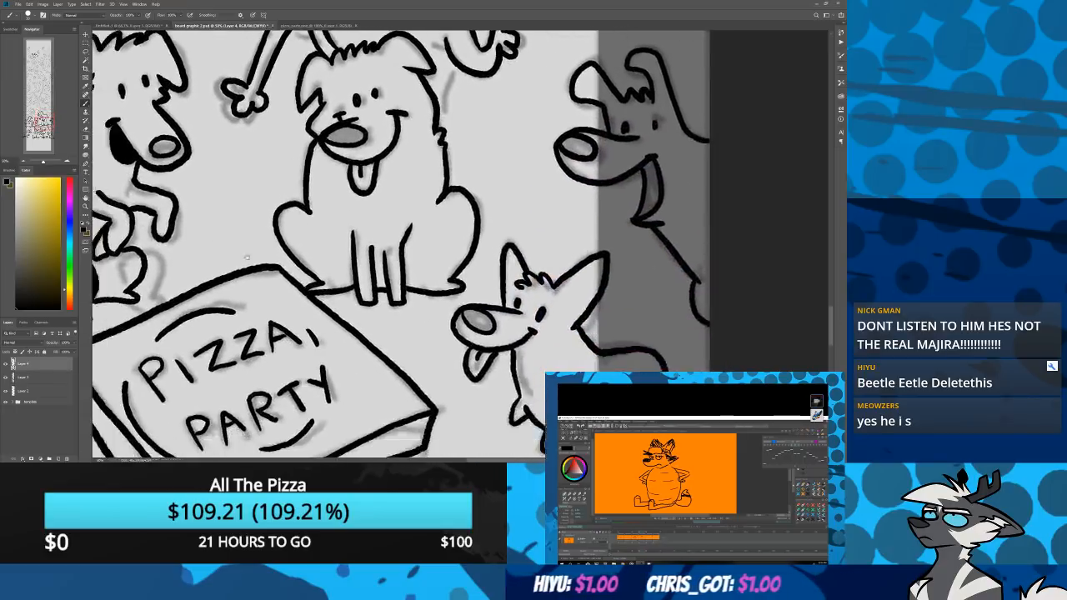
pyautogui.moveTo(108, 196); pyautogui.dragTo(232, 231)
pyautogui.moveTo(697, 111)
pyautogui.mouseDown()
pyautogui.moveTo(689, 154)
pyautogui.moveTo(581, 231)
pyautogui.moveTo(442, 281)
pyautogui.moveTo(421, 270)
pyautogui.mouseUp()
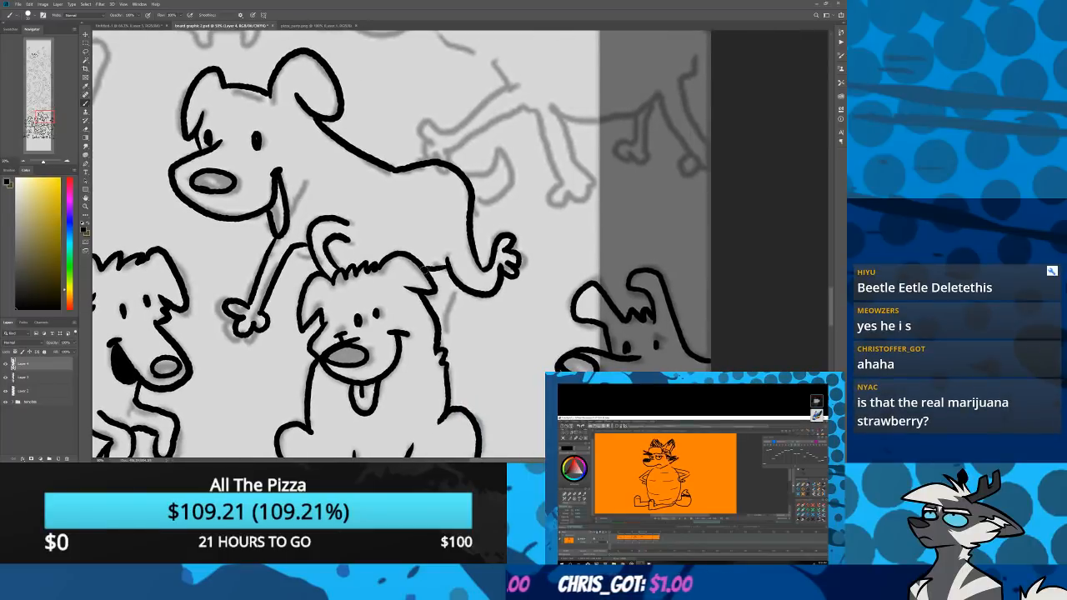
pyautogui.moveTo(444, 330); pyautogui.dragTo(450, 274)
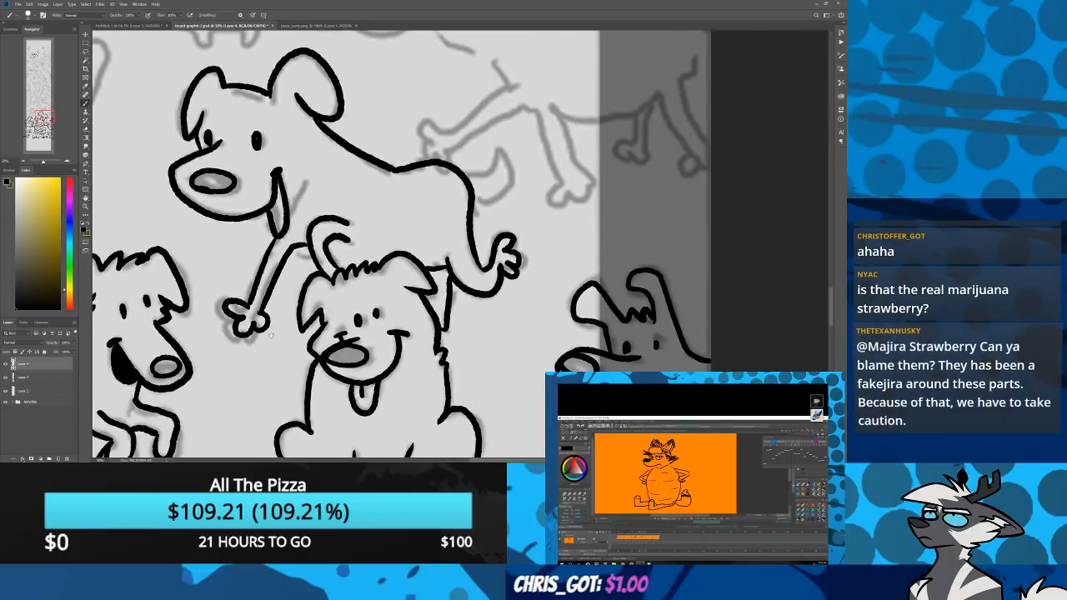
# Ink the leaping dog's upturned tail at the rump
pyautogui.moveTo(250, 376); pyautogui.dragTo(372, 235)
pyautogui.moveTo(153, 304); pyautogui.dragTo(217, 249)
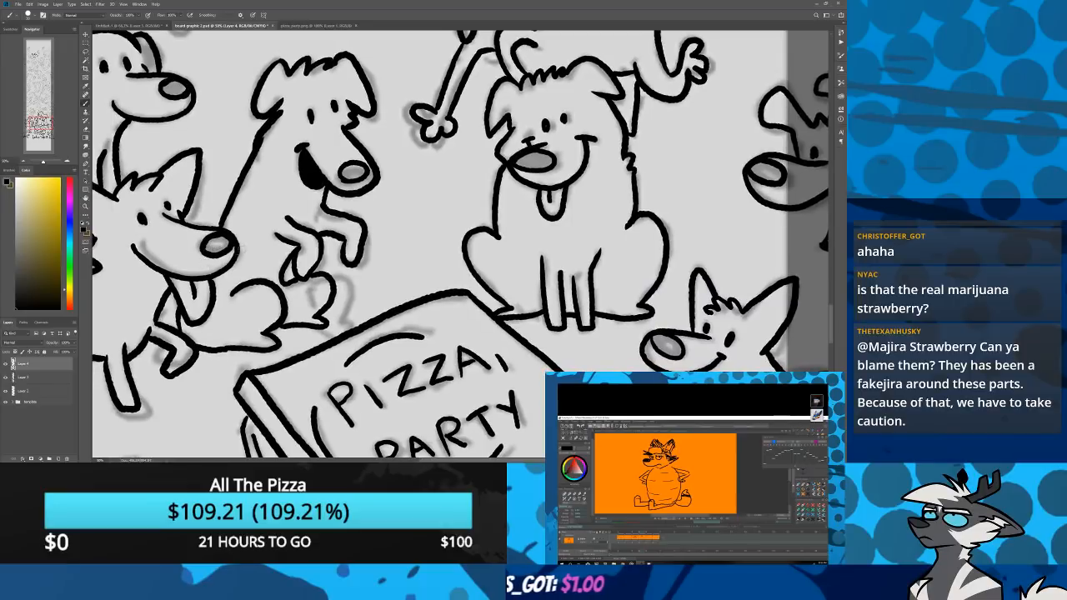
pyautogui.moveTo(491, 150); pyautogui.dragTo(339, 419)
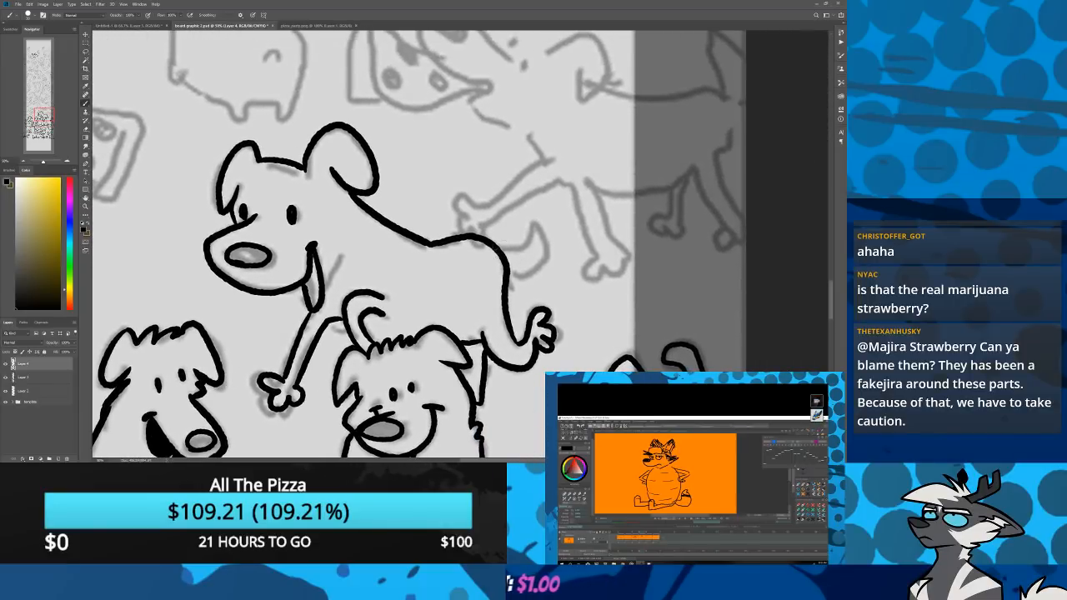
pyautogui.moveTo(492, 246)
pyautogui.mouseDown()
pyautogui.moveTo(527, 236)
pyautogui.moveTo(542, 259)
pyautogui.moveTo(510, 277)
pyautogui.mouseUp()
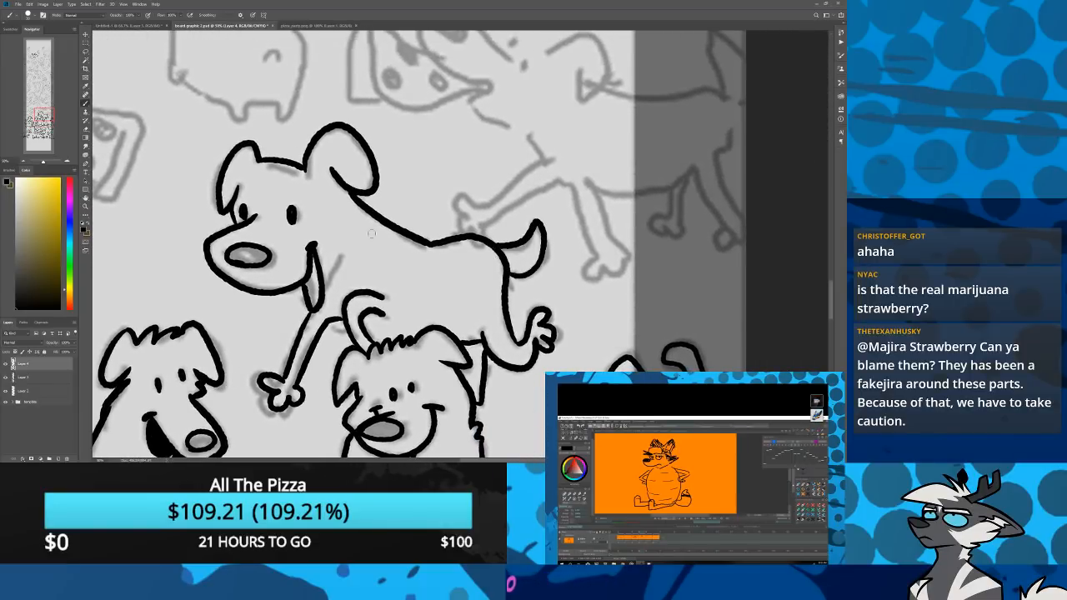
# Ink the belly line and the extended lower front leg of the running dog sketched with a pizza slice
pyautogui.moveTo(196, 376); pyautogui.dragTo(310, 309)
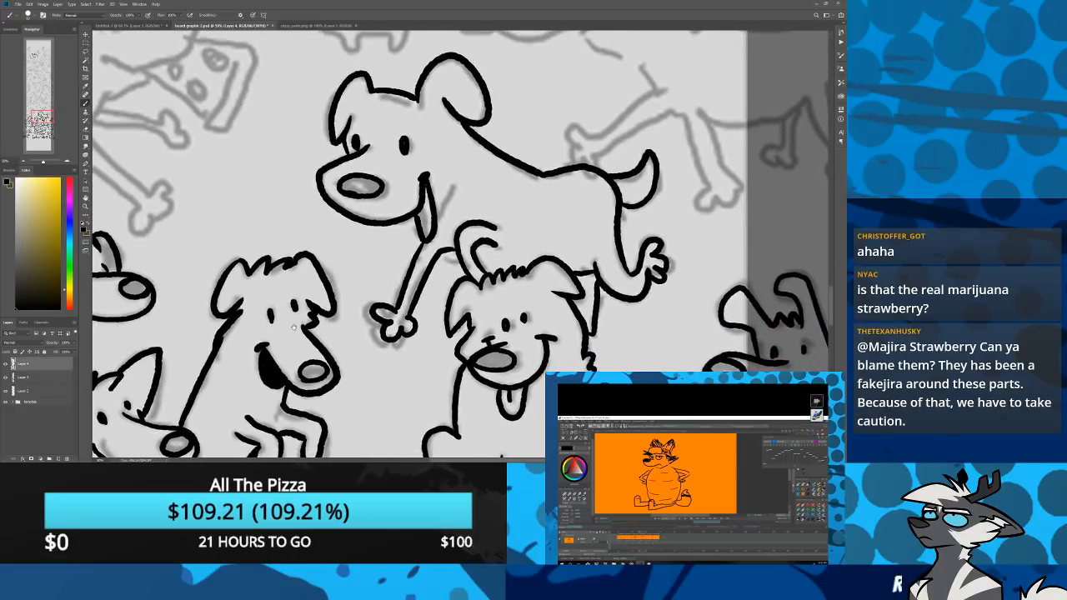
pyautogui.moveTo(176, 286); pyautogui.dragTo(390, 370)
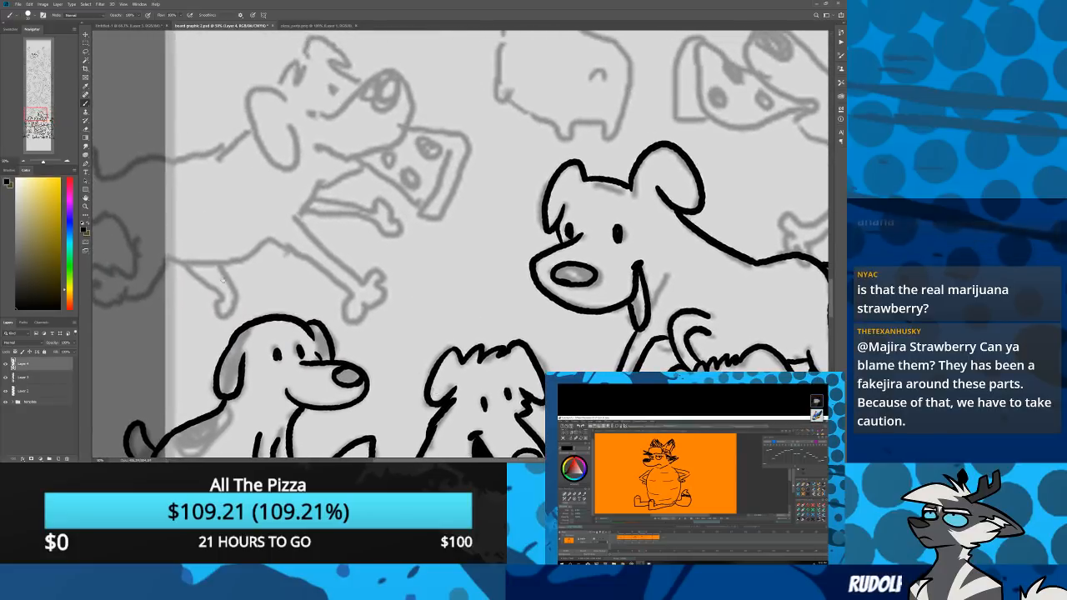
pyautogui.moveTo(132, 246)
pyautogui.mouseDown()
pyautogui.moveTo(205, 304)
pyautogui.moveTo(220, 334)
pyautogui.mouseUp()
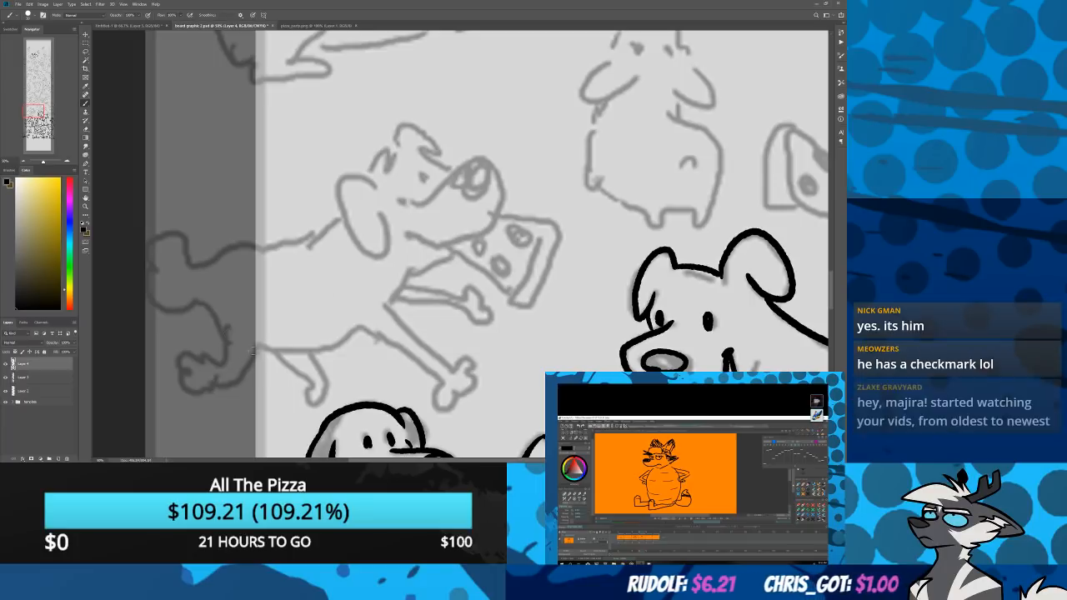
pyautogui.moveTo(255, 349); pyautogui.dragTo(361, 323)
pyautogui.hotkey('ctrl', 'z')
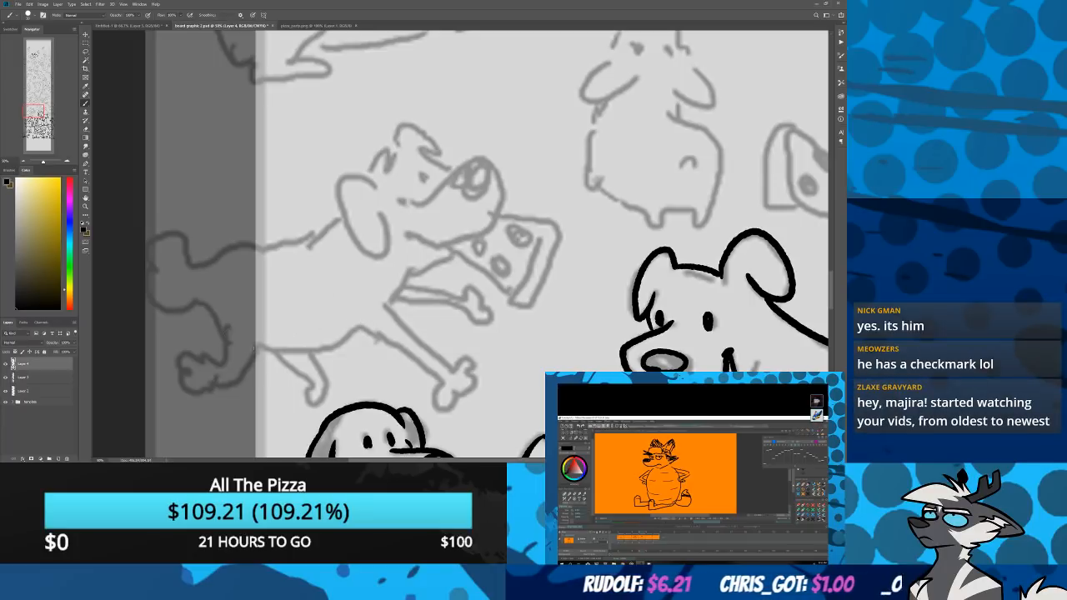
pyautogui.moveTo(256, 349)
pyautogui.mouseDown()
pyautogui.moveTo(288, 350)
pyautogui.moveTo(367, 322)
pyautogui.mouseUp()
pyautogui.hotkey('ctrl', 'z')
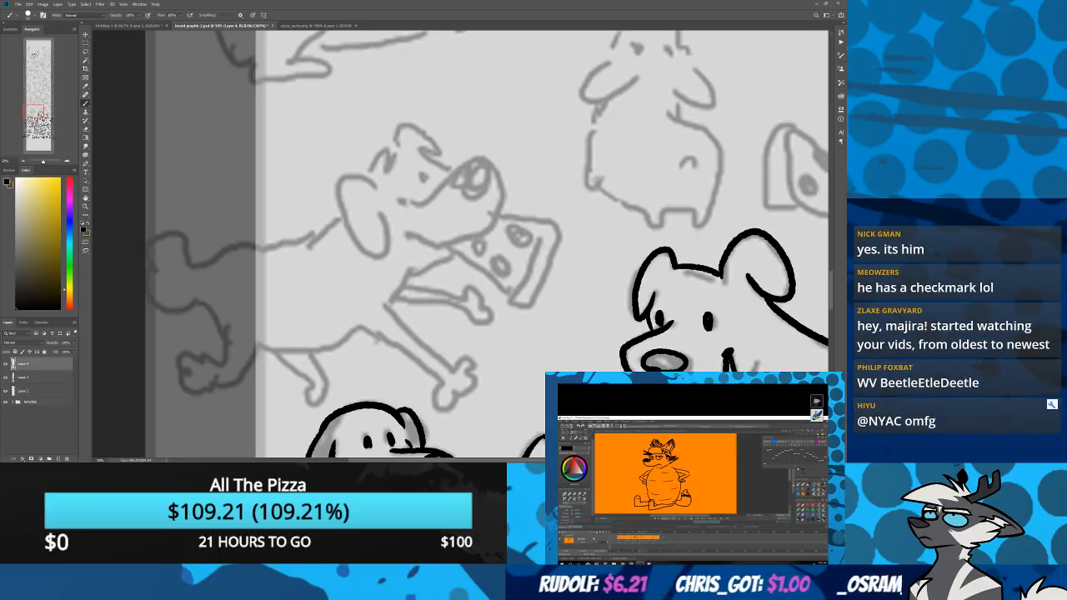
pyautogui.moveTo(255, 348)
pyautogui.mouseDown()
pyautogui.moveTo(324, 347)
pyautogui.moveTo(361, 321)
pyautogui.mouseUp()
pyautogui.hotkey('ctrl', 'z')
pyautogui.moveTo(255, 346)
pyautogui.mouseDown()
pyautogui.moveTo(300, 353)
pyautogui.moveTo(361, 322)
pyautogui.moveTo(442, 381)
pyautogui.moveTo(379, 302)
pyautogui.mouseUp()
pyautogui.hotkey('ctrl', 'z')
pyautogui.moveTo(455, 373)
pyautogui.mouseDown()
pyautogui.moveTo(377, 304)
pyautogui.moveTo(409, 276)
pyautogui.mouseUp()
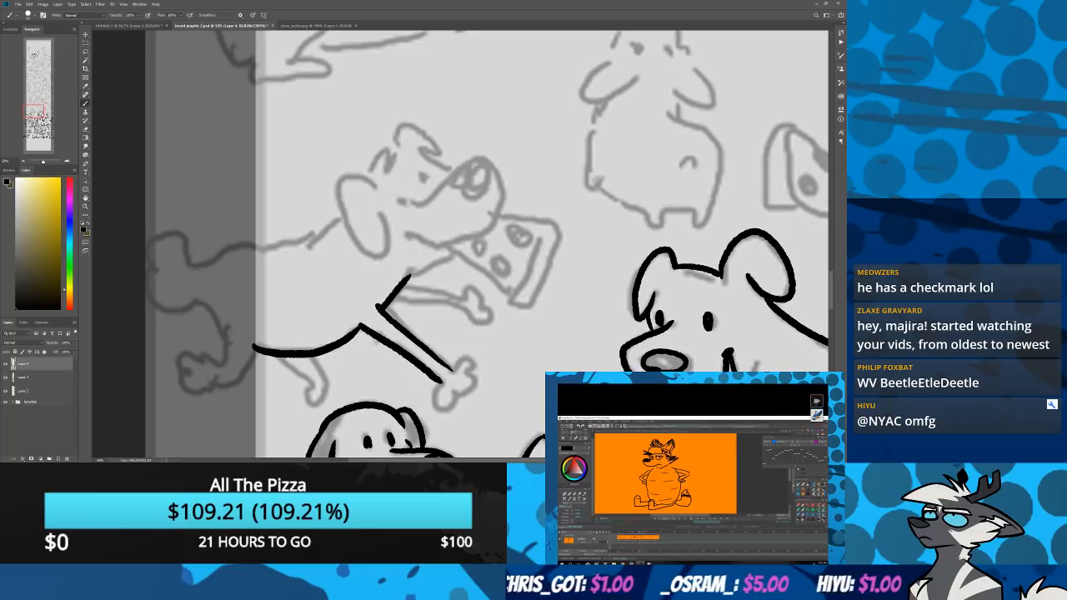
# Ink the running dog's back and both hind legs with their paws across the artwork's left edge
pyautogui.moveTo(194, 267)
pyautogui.mouseDown()
pyautogui.moveTo(165, 231)
pyautogui.moveTo(151, 259)
pyautogui.moveTo(164, 308)
pyautogui.moveTo(207, 292)
pyautogui.moveTo(227, 338)
pyautogui.mouseUp()
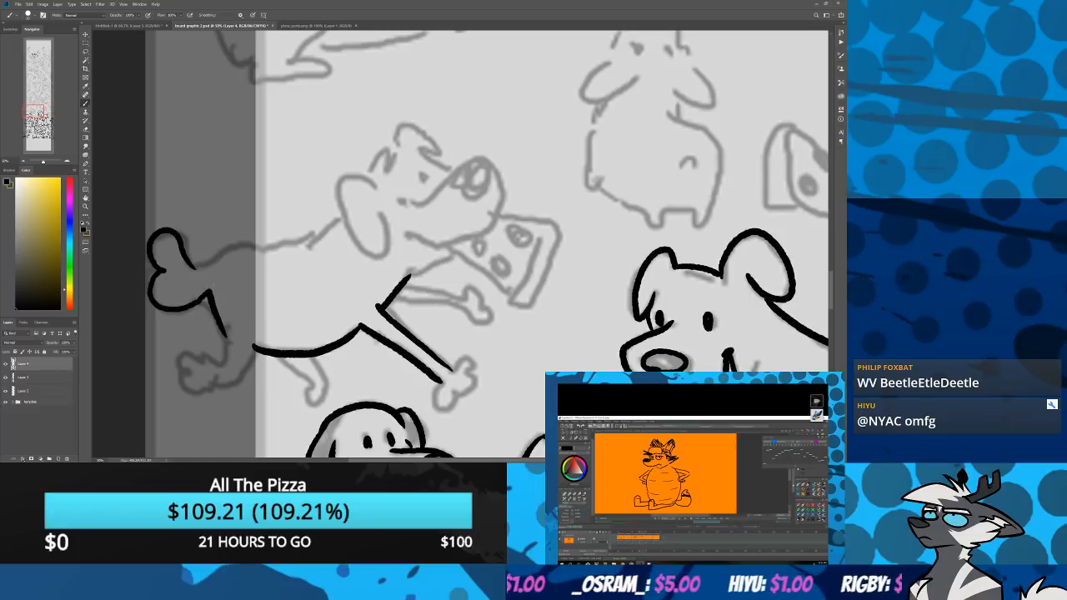
pyautogui.moveTo(196, 266); pyautogui.dragTo(344, 217)
pyautogui.moveTo(252, 349)
pyautogui.mouseDown()
pyautogui.moveTo(241, 377)
pyautogui.moveTo(212, 383)
pyautogui.mouseUp()
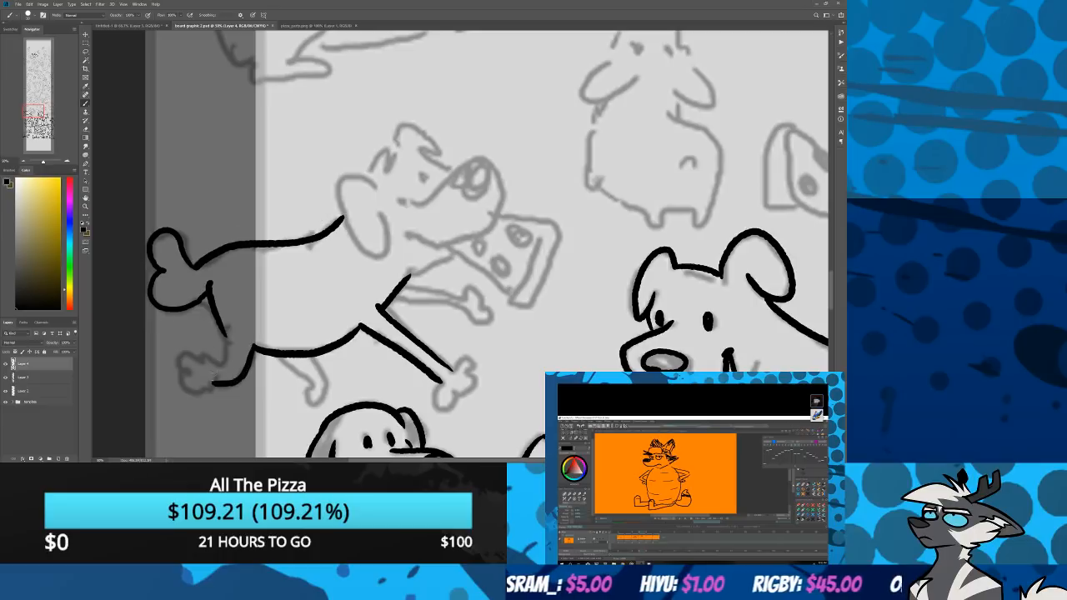
pyautogui.moveTo(226, 335)
pyautogui.mouseDown()
pyautogui.moveTo(202, 365)
pyautogui.moveTo(193, 392)
pyautogui.moveTo(218, 398)
pyautogui.mouseUp()
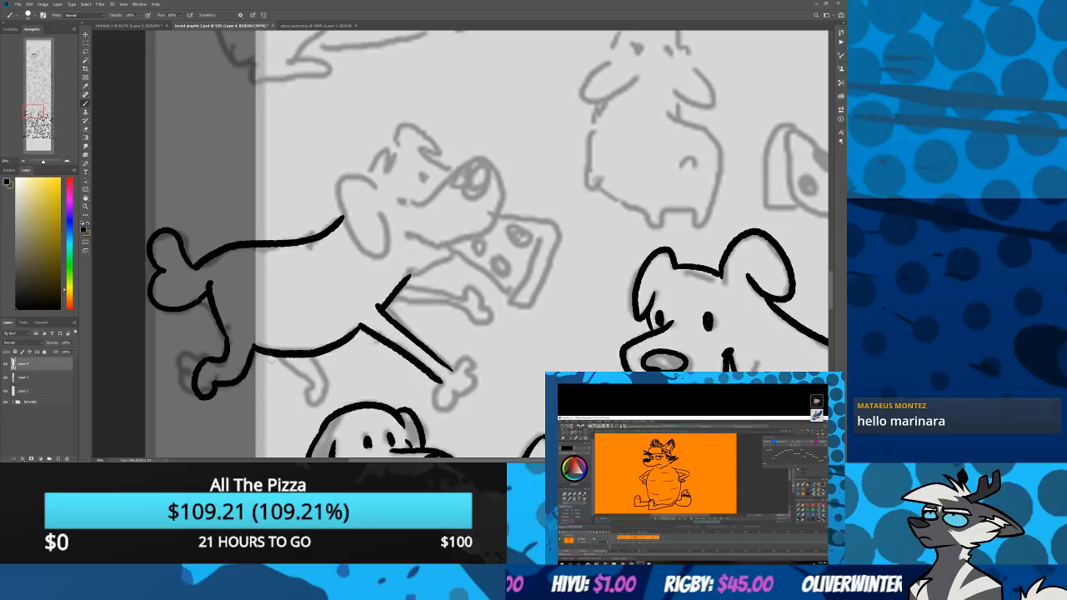
# Ink the small far hind leg and paw beneath the running dog's belly, redrawing it shorter than the sketch
pyautogui.moveTo(265, 351); pyautogui.dragTo(293, 381)
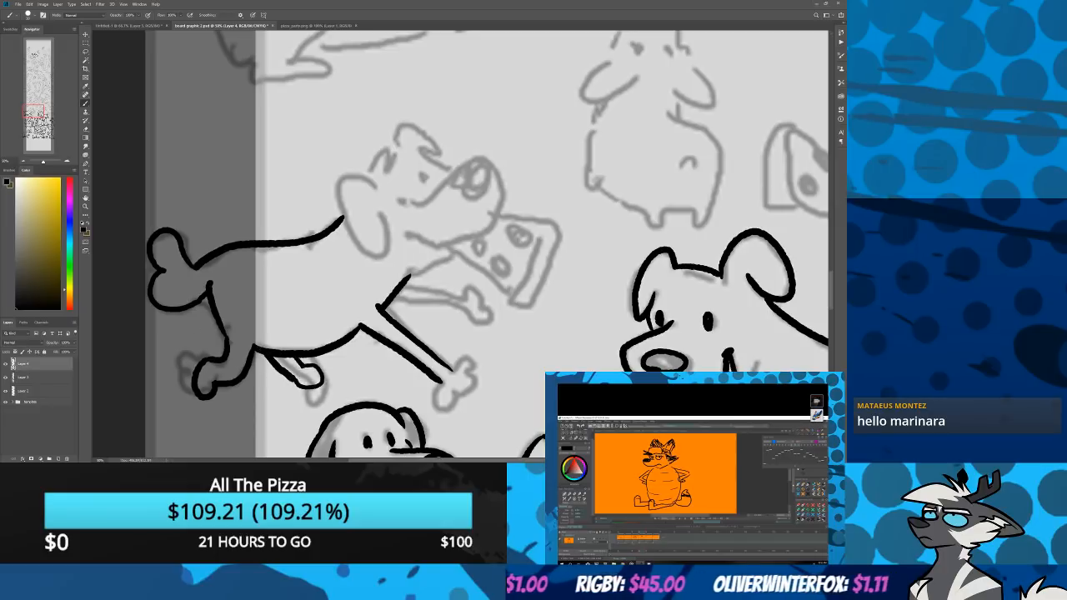
pyautogui.hotkey('ctrl', 'z')
pyautogui.hotkey('ctrl', 'z')
pyautogui.moveTo(277, 357)
pyautogui.mouseDown()
pyautogui.moveTo(310, 384)
pyautogui.moveTo(327, 367)
pyautogui.moveTo(300, 313)
pyautogui.moveTo(259, 307)
pyautogui.mouseUp()
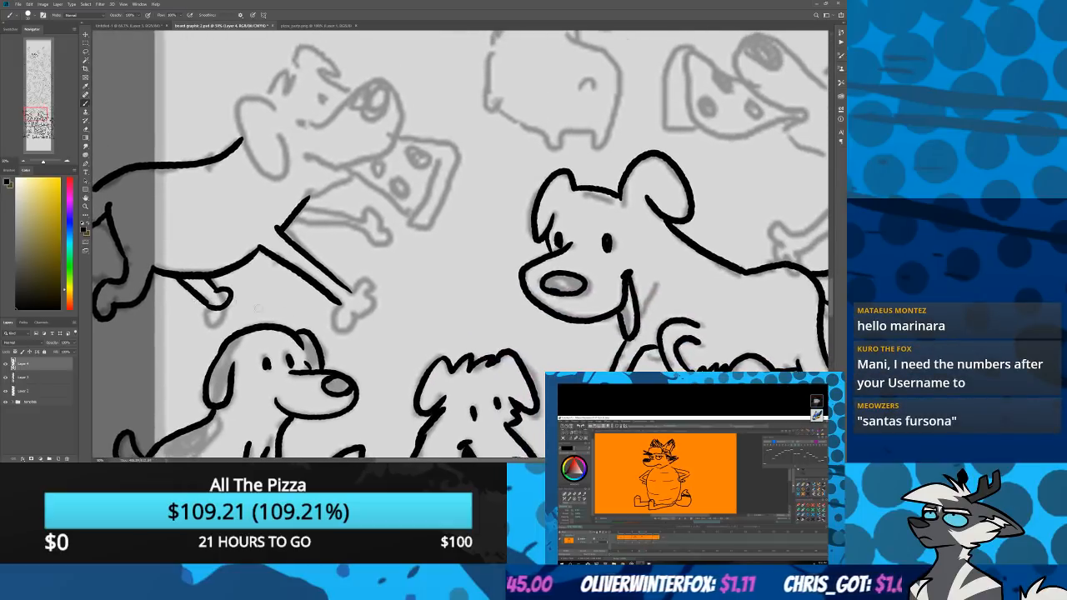
# Ink the paw of the running dog's lower front leg and the whole upper front leg with its paw
pyautogui.moveTo(342, 305)
pyautogui.mouseDown()
pyautogui.moveTo(357, 320)
pyautogui.moveTo(364, 291)
pyautogui.mouseUp()
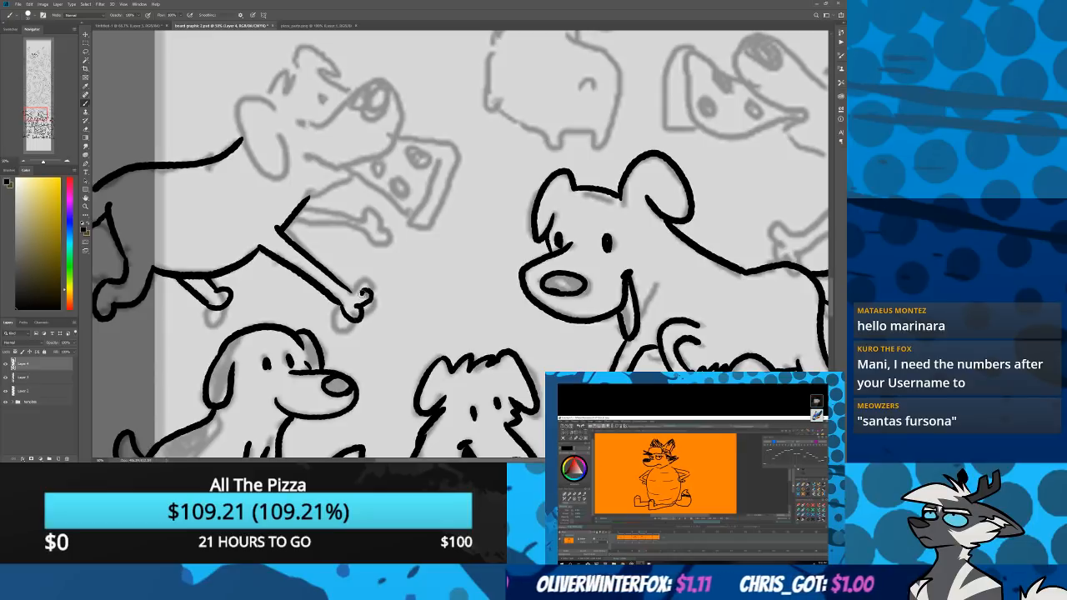
pyautogui.hotkey('ctrl', 'z')
pyautogui.hotkey('ctrl', 'shift', 'z')
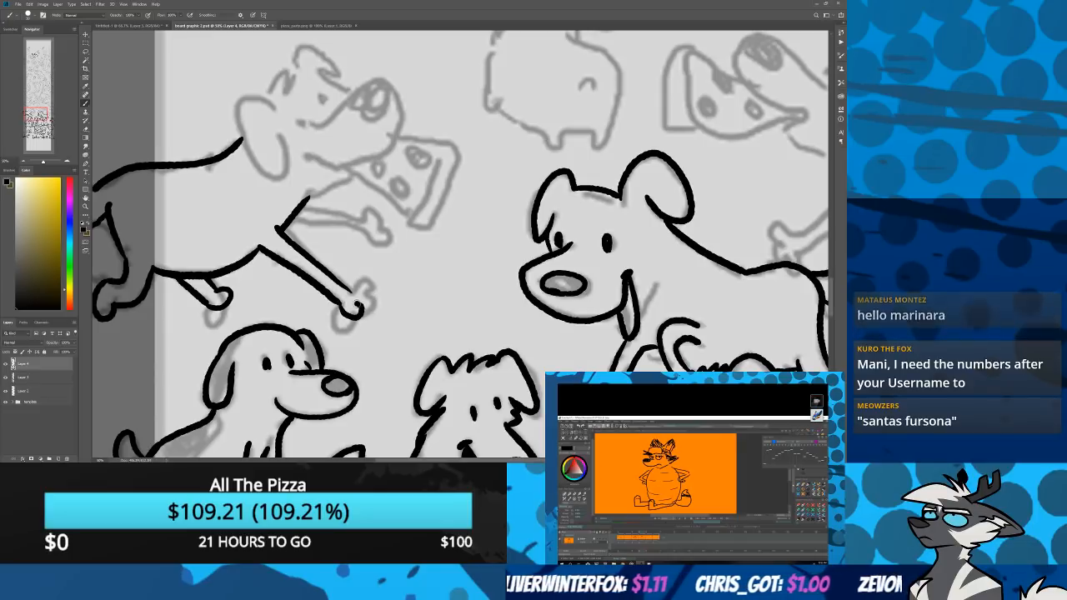
pyautogui.moveTo(288, 253)
pyautogui.mouseDown()
pyautogui.moveTo(284, 359)
pyautogui.moveTo(323, 330)
pyautogui.moveTo(361, 335)
pyautogui.moveTo(378, 324)
pyautogui.moveTo(355, 322)
pyautogui.mouseUp()
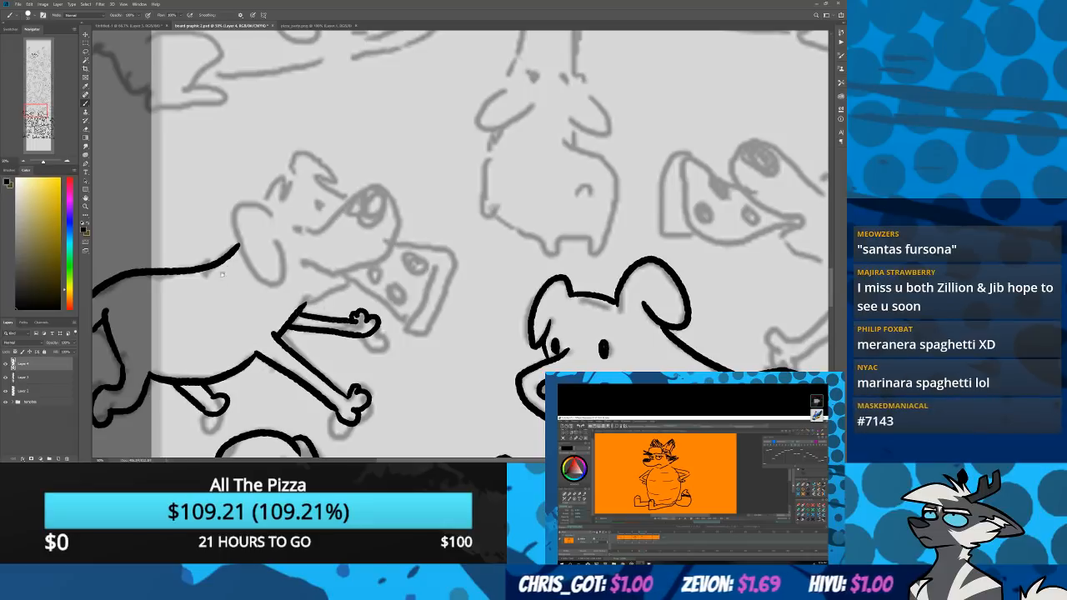
# Ink the running dog's head with floppy ear, hair tuft, eyes, muzzle, nose and smile
pyautogui.moveTo(225, 242); pyautogui.dragTo(275, 350)
pyautogui.moveTo(283, 385); pyautogui.dragTo(259, 336)
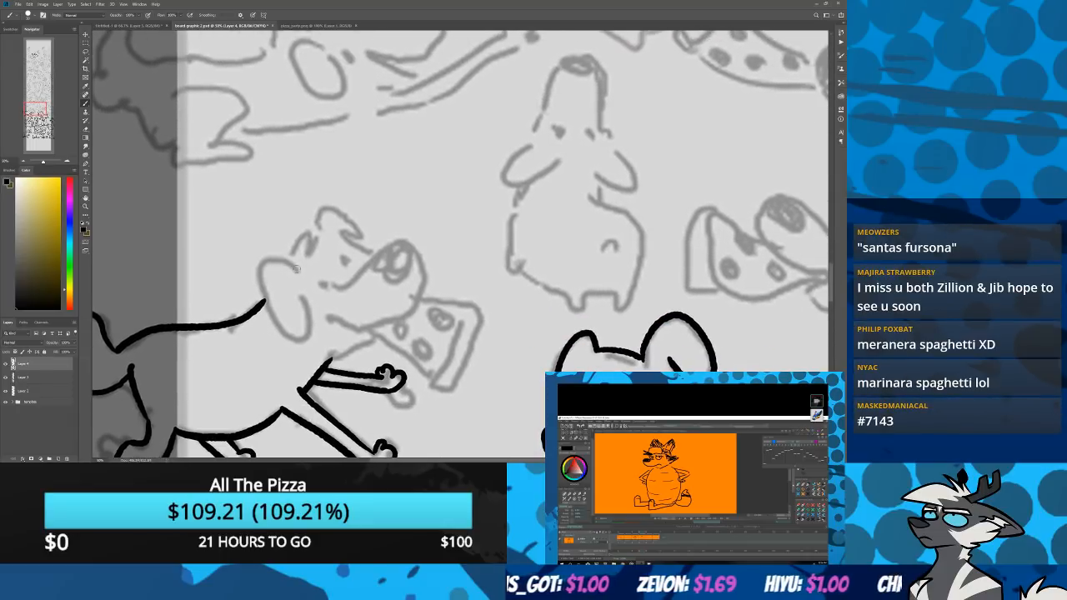
pyautogui.moveTo(296, 264)
pyautogui.mouseDown()
pyautogui.moveTo(261, 288)
pyautogui.moveTo(309, 337)
pyautogui.moveTo(298, 302)
pyautogui.moveTo(366, 328)
pyautogui.moveTo(422, 250)
pyautogui.moveTo(346, 286)
pyautogui.moveTo(348, 264)
pyautogui.moveTo(328, 289)
pyautogui.moveTo(307, 238)
pyautogui.moveTo(348, 233)
pyautogui.moveTo(376, 255)
pyautogui.moveTo(409, 247)
pyautogui.mouseUp()
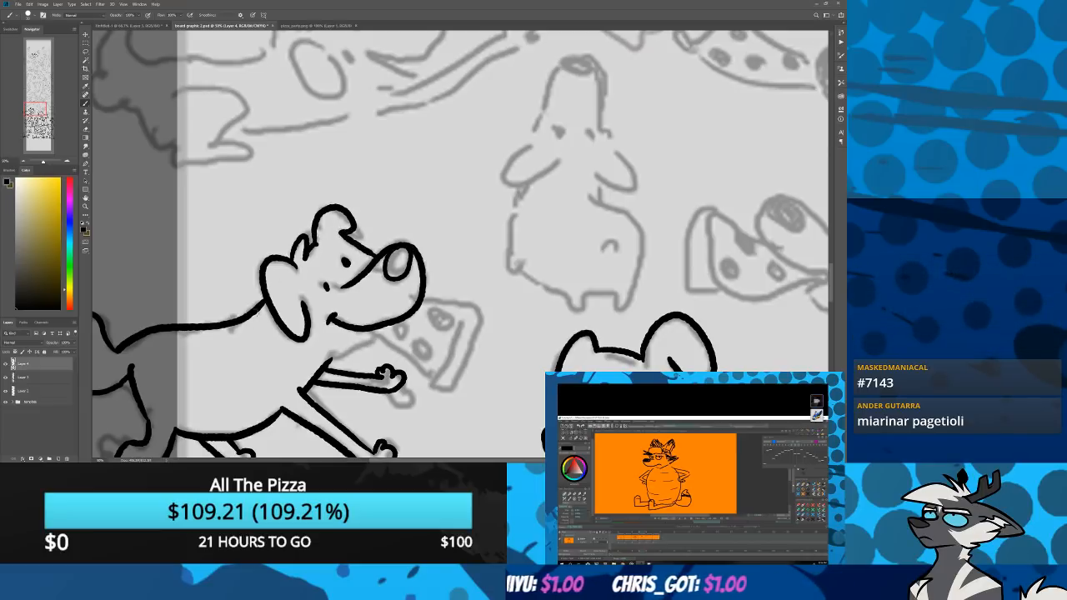
# Ink the running dog's chest line and the pizza slice at its mouth, with crust and round toppings
pyautogui.moveTo(328, 365)
pyautogui.mouseDown()
pyautogui.moveTo(376, 337)
pyautogui.moveTo(446, 388)
pyautogui.moveTo(464, 310)
pyautogui.mouseUp()
pyautogui.moveTo(447, 390)
pyautogui.mouseDown()
pyautogui.moveTo(472, 308)
pyautogui.moveTo(423, 300)
pyautogui.moveTo(401, 326)
pyautogui.moveTo(405, 340)
pyautogui.mouseUp()
pyautogui.hotkey('ctrl', 'z')
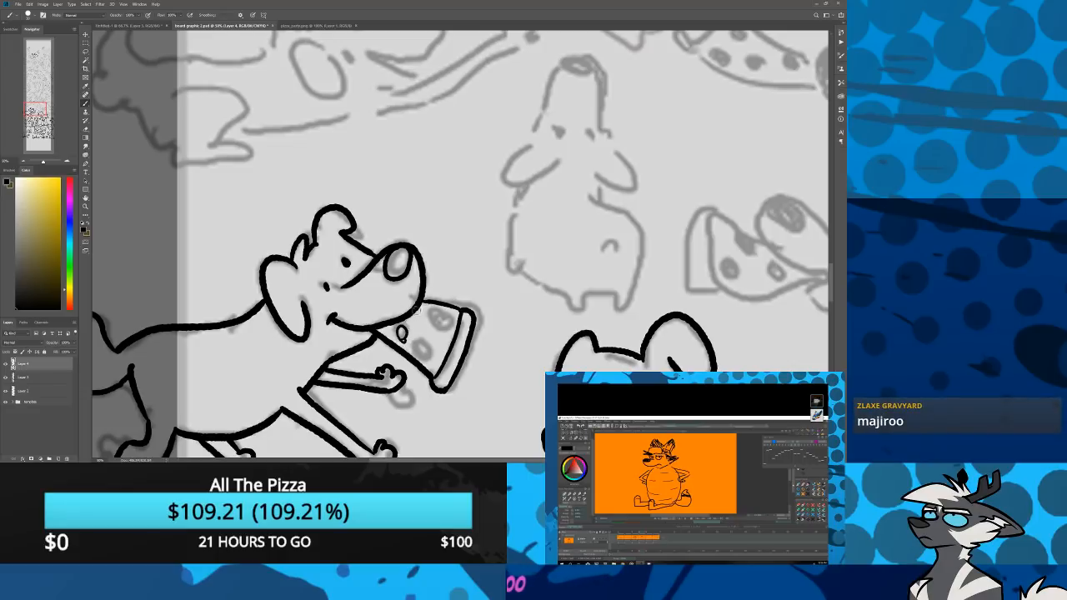
pyautogui.hotkey('ctrl', 'z')
pyautogui.hotkey('ctrl', 'z')
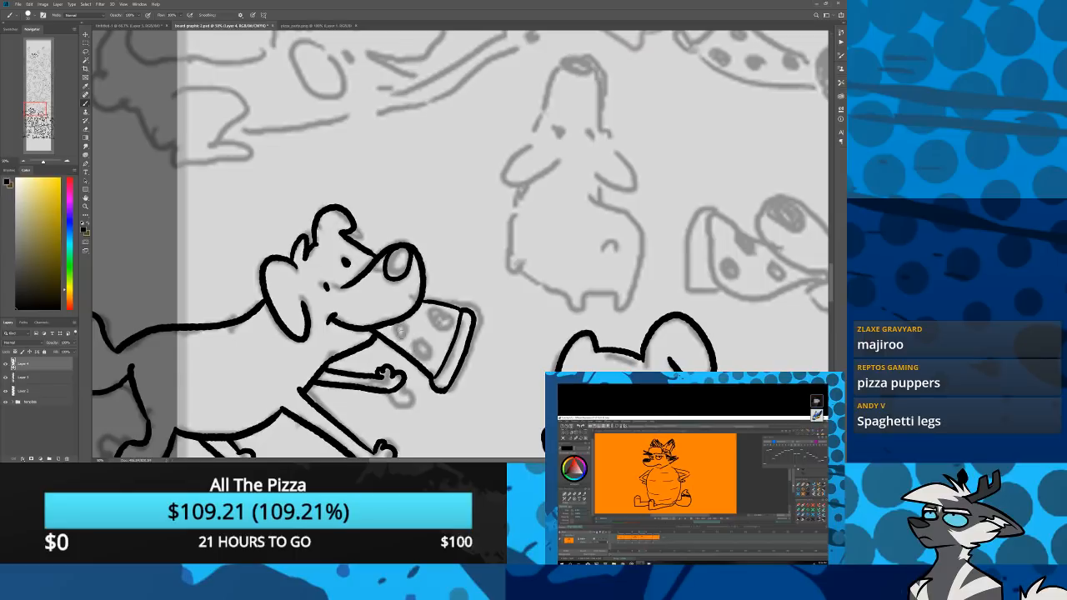
pyautogui.moveTo(407, 326)
pyautogui.mouseDown()
pyautogui.moveTo(396, 326)
pyautogui.moveTo(425, 361)
pyautogui.moveTo(432, 325)
pyautogui.mouseUp()
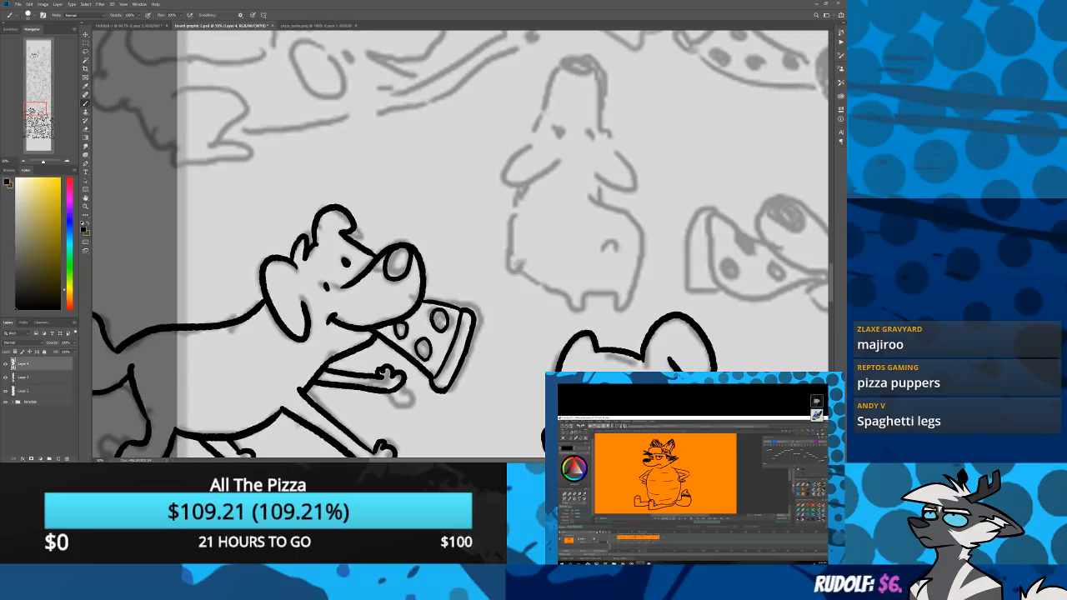
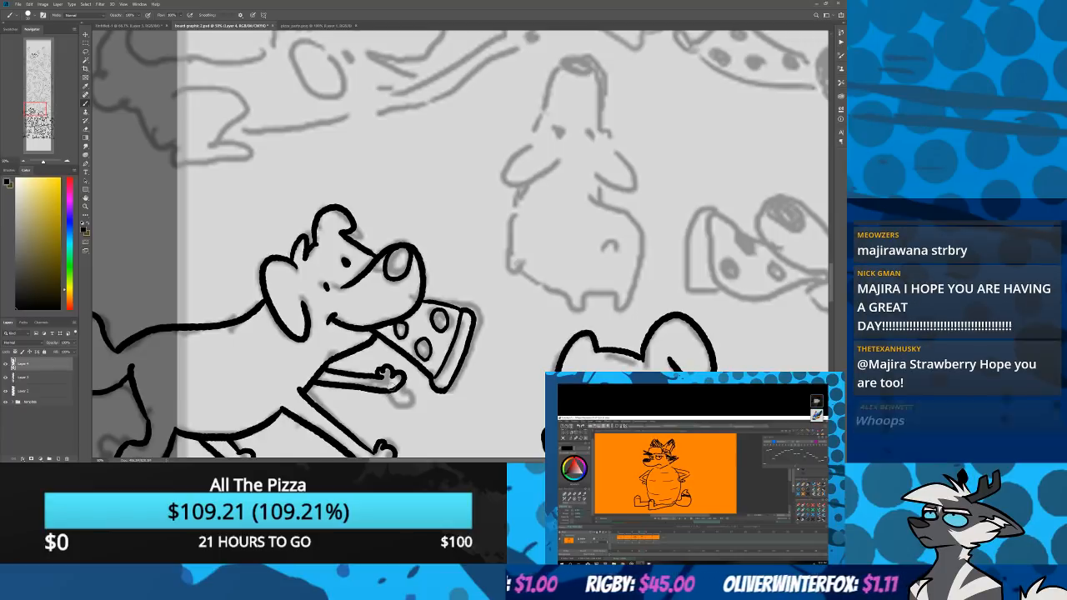
# Ink the crusted pizza slice near the artwork's right edge and the long muzzle of the dog biting it
pyautogui.moveTo(655, 383)
pyautogui.mouseDown()
pyautogui.moveTo(321, 279)
pyautogui.moveTo(224, 384)
pyautogui.mouseUp()
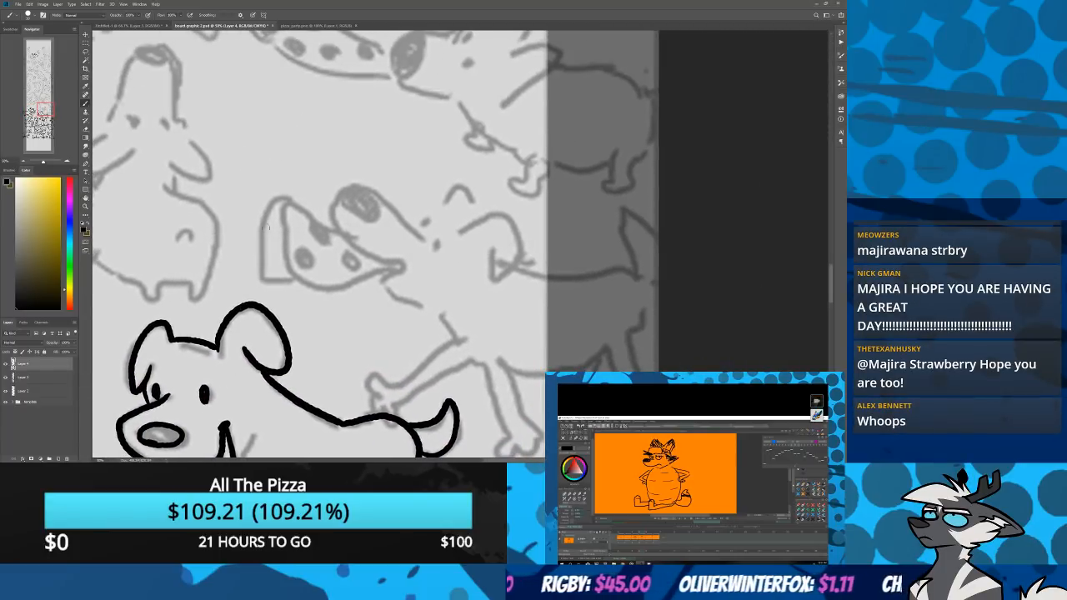
pyautogui.moveTo(288, 198)
pyautogui.mouseDown()
pyautogui.moveTo(260, 236)
pyautogui.moveTo(293, 275)
pyautogui.mouseUp()
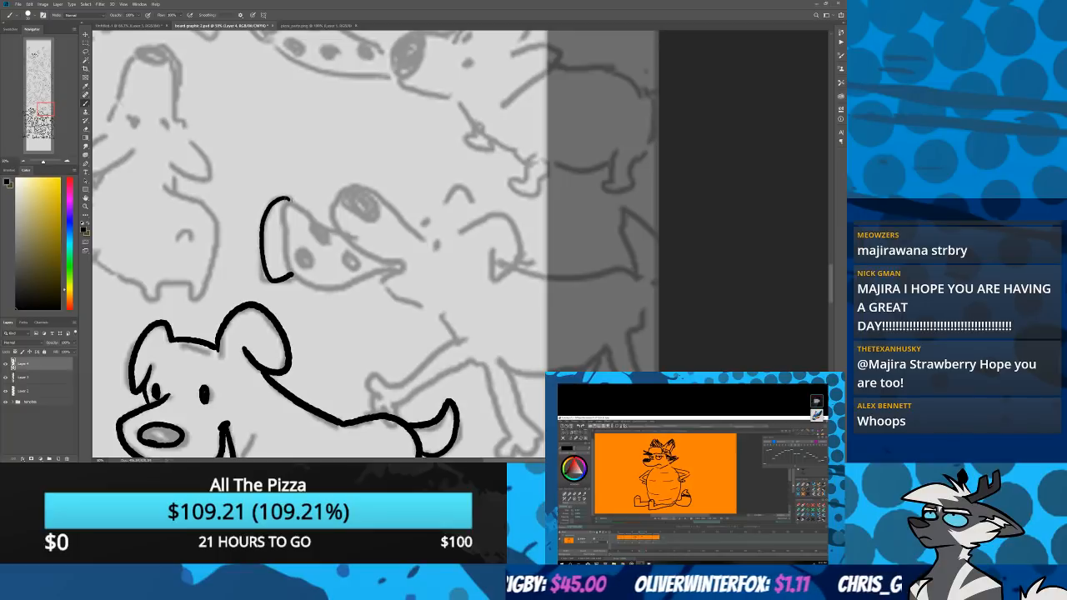
pyautogui.moveTo(288, 198); pyautogui.dragTo(293, 277)
pyautogui.moveTo(287, 198); pyautogui.dragTo(337, 227)
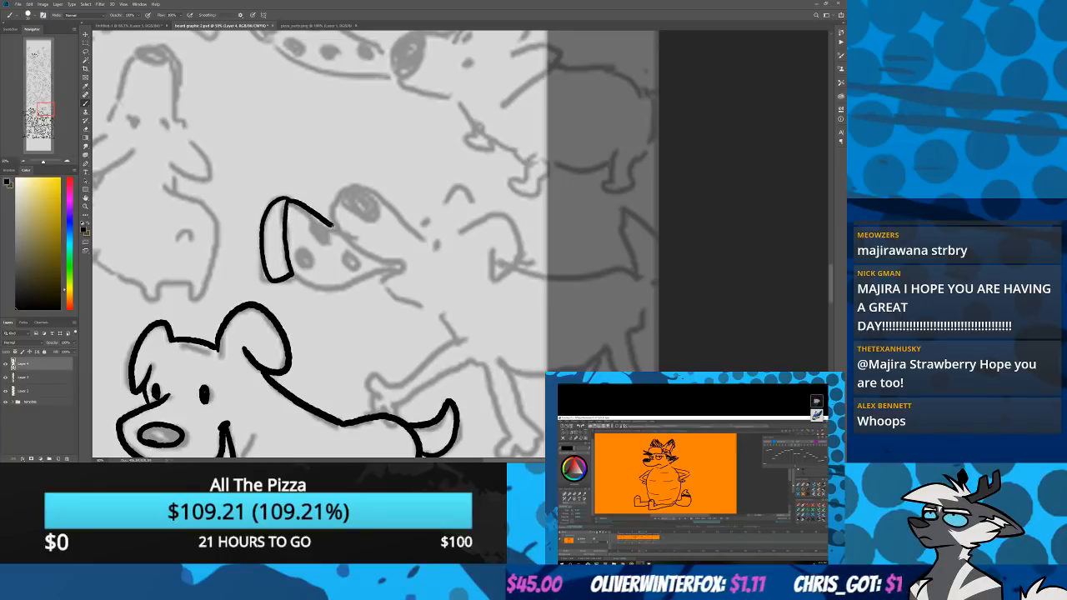
pyautogui.moveTo(290, 275)
pyautogui.mouseDown()
pyautogui.moveTo(327, 285)
pyautogui.moveTo(405, 266)
pyautogui.mouseUp()
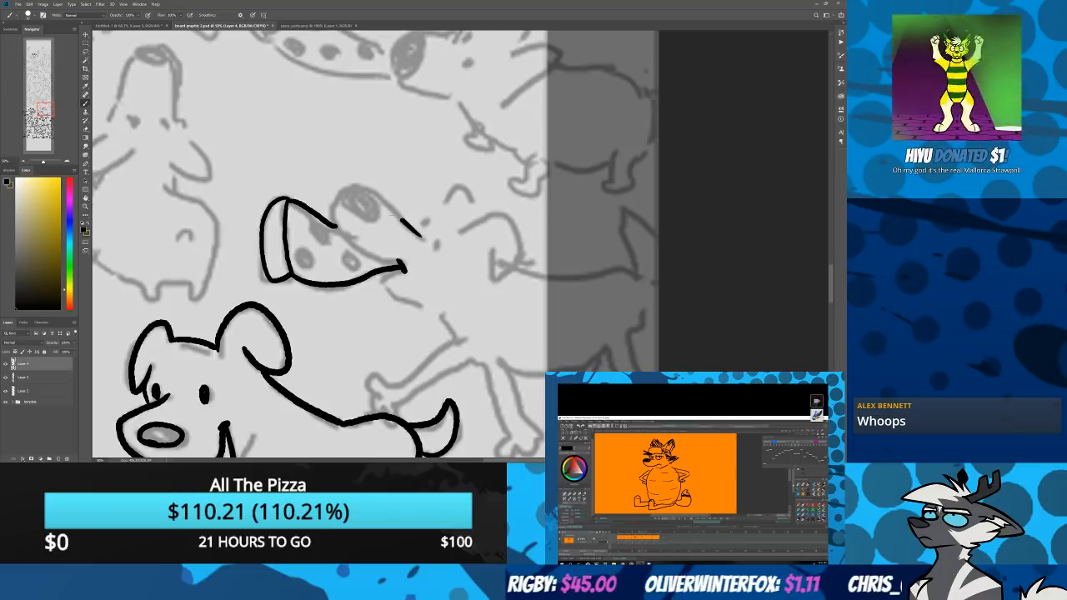
pyautogui.moveTo(401, 219)
pyautogui.mouseDown()
pyautogui.moveTo(420, 237)
pyautogui.moveTo(341, 186)
pyautogui.moveTo(337, 232)
pyautogui.moveTo(392, 264)
pyautogui.mouseUp()
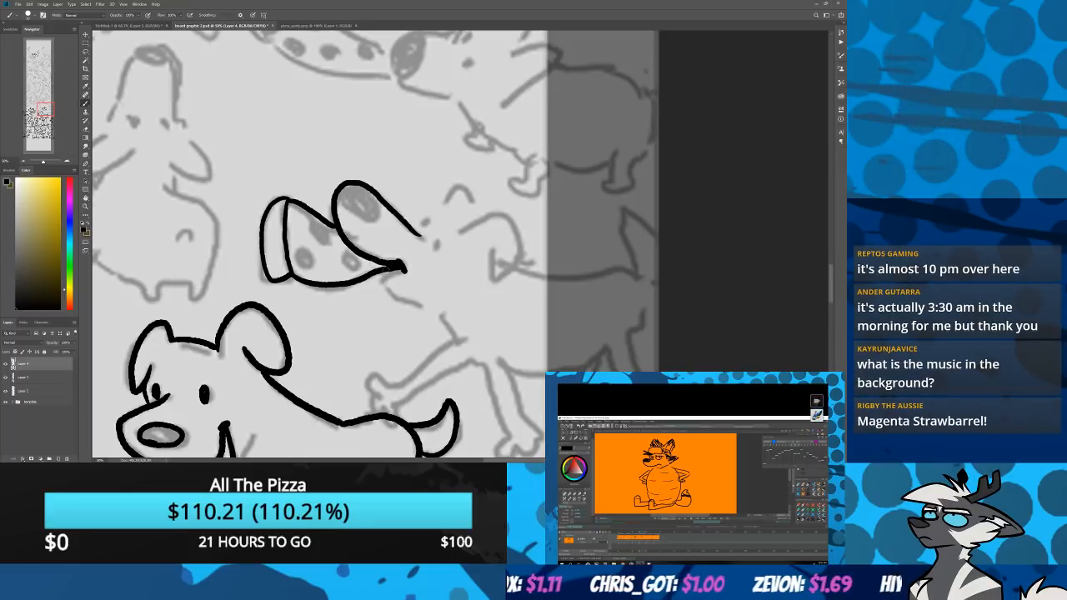
# Ink the pizza-biting dog's chest, belly line and both front legs with their paws
pyautogui.moveTo(377, 273)
pyautogui.mouseDown()
pyautogui.moveTo(457, 340)
pyautogui.moveTo(406, 381)
pyautogui.moveTo(377, 389)
pyautogui.moveTo(386, 407)
pyautogui.moveTo(404, 408)
pyautogui.moveTo(482, 355)
pyautogui.moveTo(493, 369)
pyautogui.moveTo(606, 350)
pyautogui.moveTo(564, 275)
pyautogui.mouseUp()
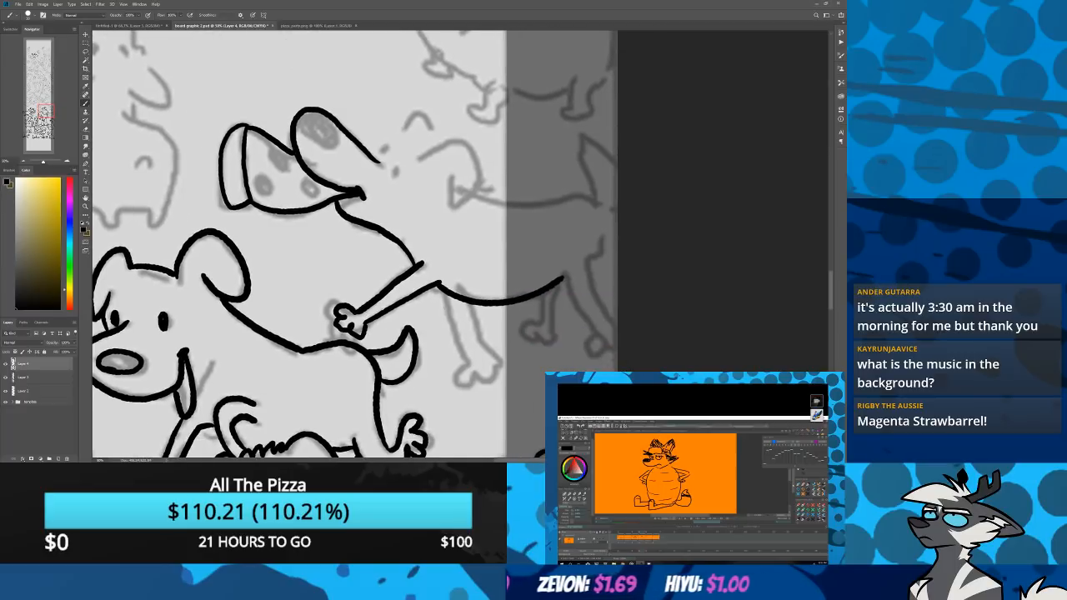
pyautogui.moveTo(439, 287)
pyautogui.mouseDown()
pyautogui.moveTo(474, 360)
pyautogui.moveTo(488, 335)
pyautogui.mouseUp()
pyautogui.moveTo(458, 302); pyautogui.dragTo(474, 334)
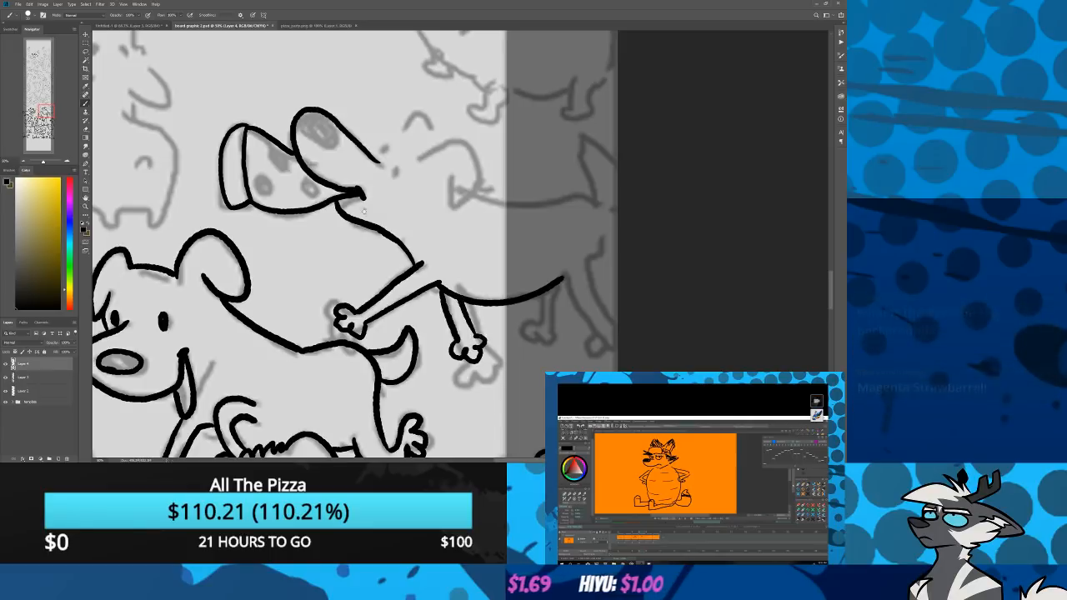
# Ink the pizza-biting dog's ears, eyes, back, hind legs and tail across the artwork's right edge
pyautogui.moveTo(365, 211); pyautogui.dragTo(349, 331)
pyautogui.moveTo(367, 269)
pyautogui.mouseDown()
pyautogui.moveTo(380, 290)
pyautogui.moveTo(358, 266)
pyautogui.moveTo(386, 238)
pyautogui.moveTo(412, 249)
pyautogui.moveTo(395, 259)
pyautogui.moveTo(432, 262)
pyautogui.moveTo(459, 279)
pyautogui.moveTo(441, 327)
pyautogui.moveTo(439, 290)
pyautogui.moveTo(489, 326)
pyautogui.moveTo(574, 317)
pyautogui.mouseUp()
pyautogui.moveTo(506, 416); pyautogui.dragTo(366, 312)
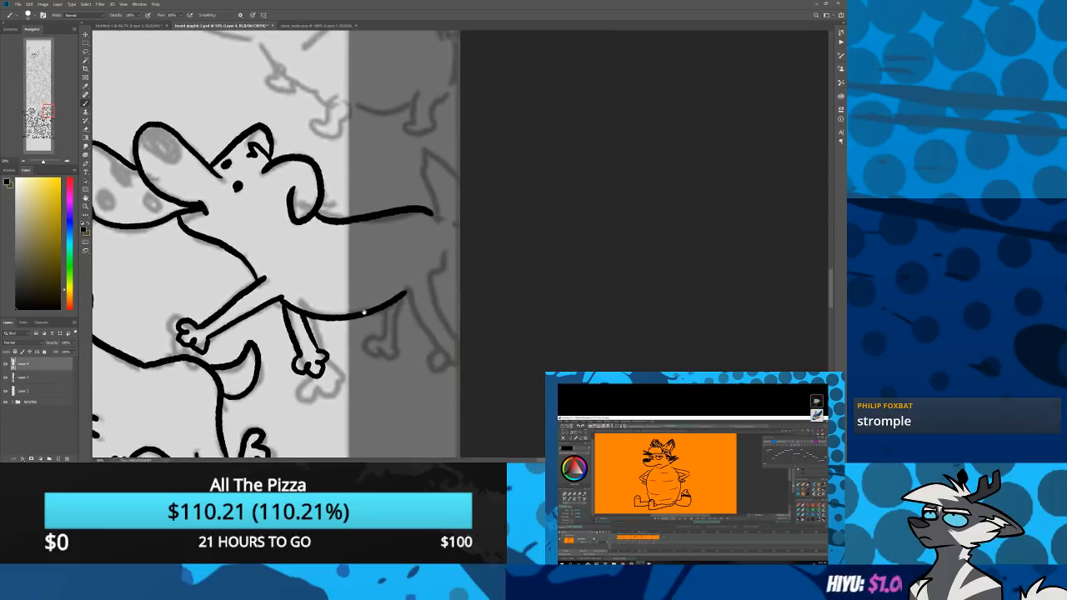
pyautogui.moveTo(407, 278)
pyautogui.mouseDown()
pyautogui.moveTo(462, 300)
pyautogui.moveTo(408, 320)
pyautogui.moveTo(396, 352)
pyautogui.moveTo(382, 357)
pyautogui.moveTo(403, 363)
pyautogui.moveTo(424, 310)
pyautogui.mouseUp()
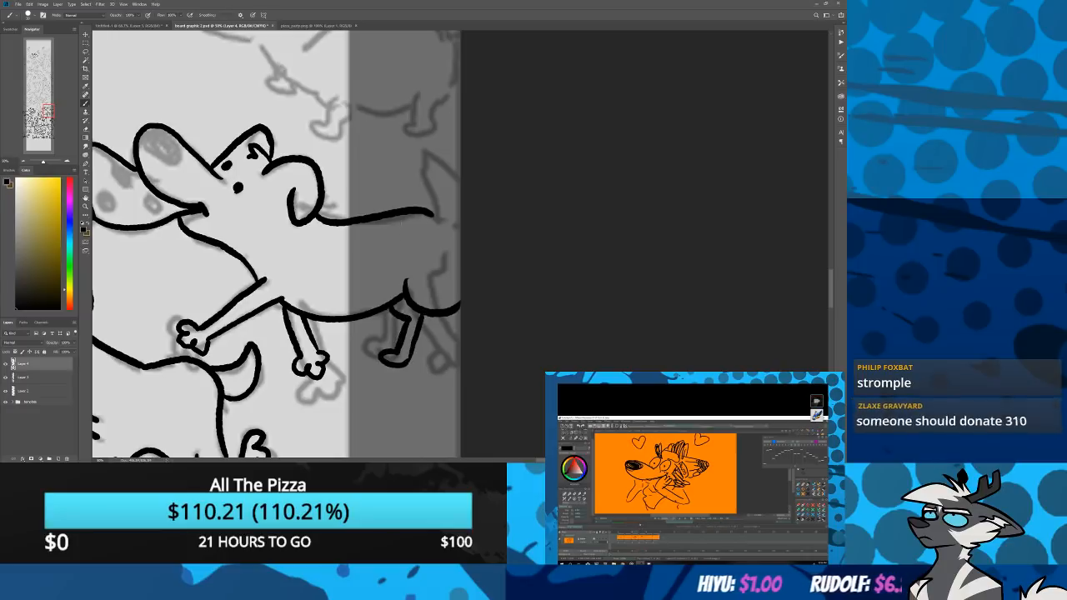
pyautogui.moveTo(431, 215)
pyautogui.mouseDown()
pyautogui.moveTo(416, 163)
pyautogui.moveTo(433, 171)
pyautogui.moveTo(429, 147)
pyautogui.moveTo(461, 177)
pyautogui.mouseUp()
# Ink the round body of the upright dog looking upward, including its sides, stubby feet and small curved belly mark
pyautogui.moveTo(245, 241); pyautogui.dragTo(465, 148)
pyautogui.moveTo(262, 288)
pyautogui.mouseDown()
pyautogui.moveTo(294, 329)
pyautogui.moveTo(429, 179)
pyautogui.moveTo(436, 249)
pyautogui.mouseUp()
pyautogui.moveTo(289, 75)
pyautogui.mouseDown()
pyautogui.moveTo(336, 319)
pyautogui.moveTo(328, 352)
pyautogui.mouseUp()
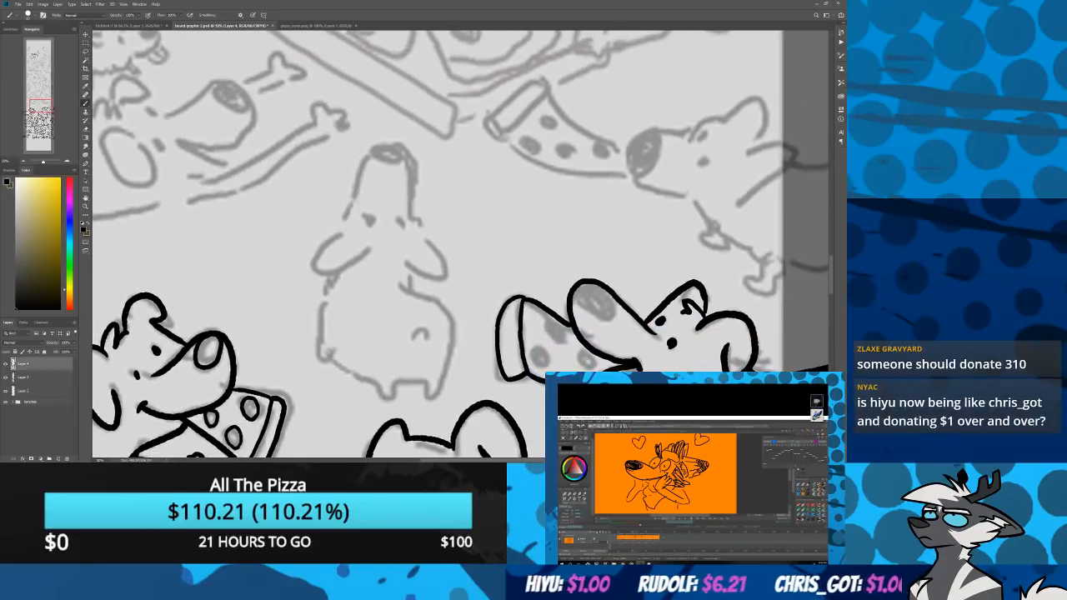
pyautogui.moveTo(377, 387)
pyautogui.mouseDown()
pyautogui.moveTo(428, 384)
pyautogui.moveTo(426, 397)
pyautogui.moveTo(442, 392)
pyautogui.moveTo(442, 315)
pyautogui.moveTo(395, 279)
pyautogui.mouseUp()
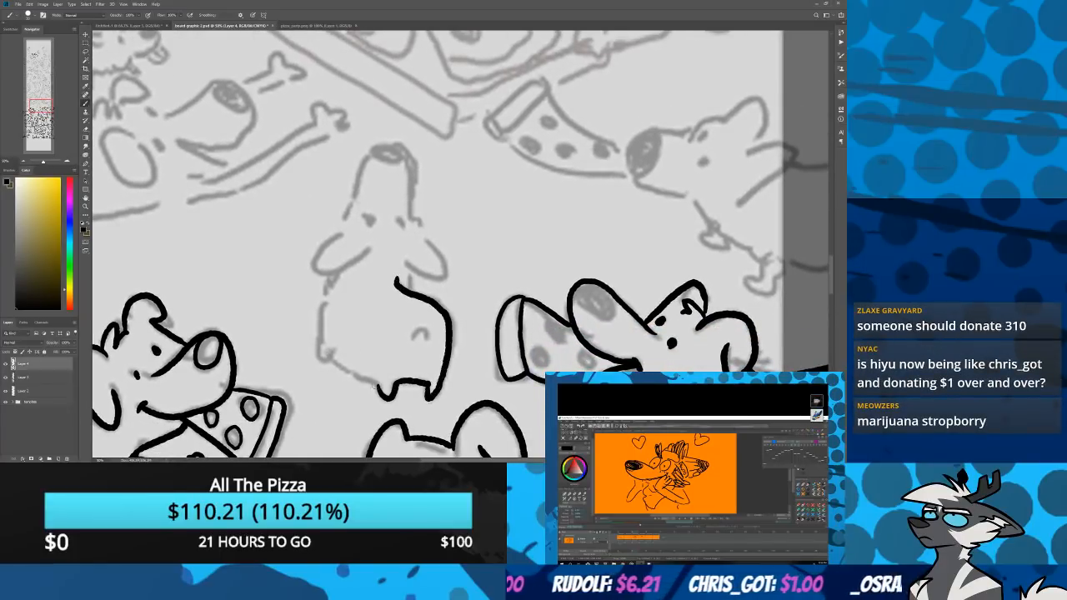
pyautogui.moveTo(329, 355); pyautogui.dragTo(379, 388)
pyautogui.moveTo(320, 348); pyautogui.dragTo(332, 359)
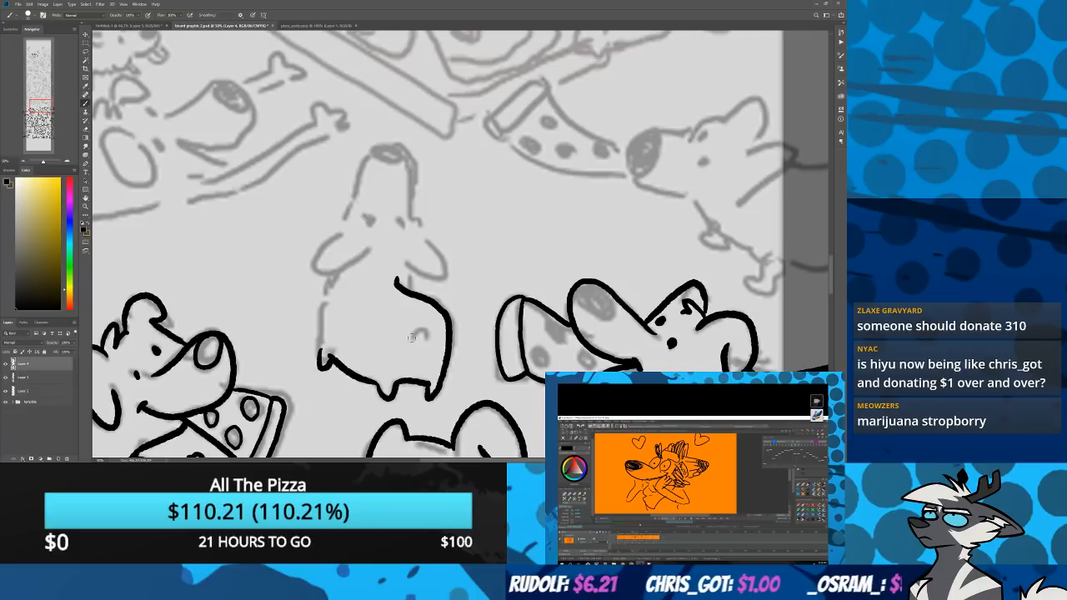
pyautogui.moveTo(411, 338); pyautogui.dragTo(429, 340)
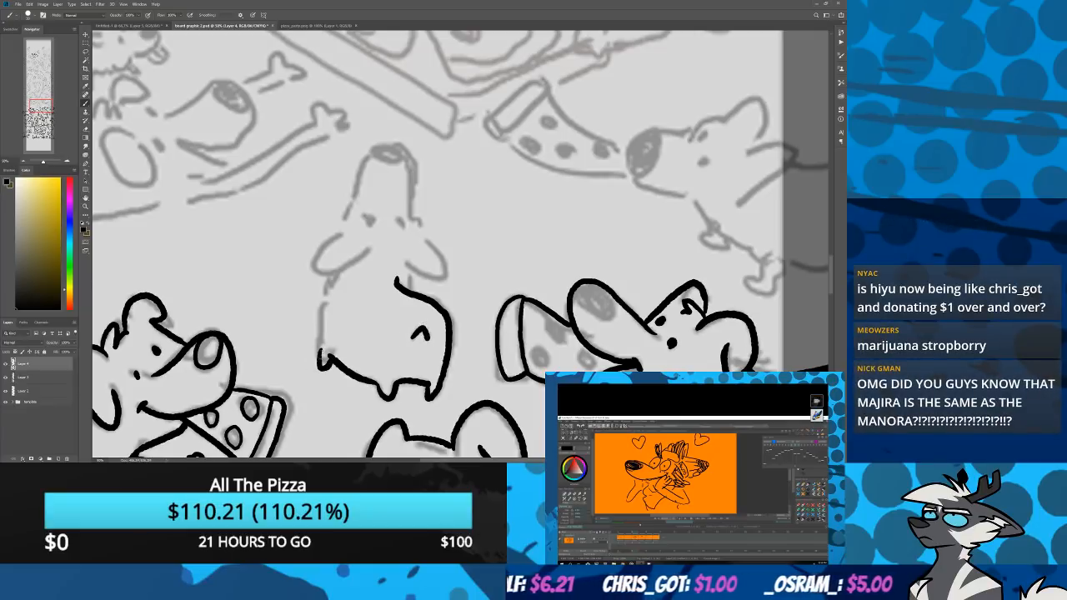
pyautogui.moveTo(322, 361); pyautogui.dragTo(325, 275)
# Ink the upright dog's drooping ears, eyes, raised muzzle, nose and cheek fur
pyautogui.scroll(3, 334, 334)
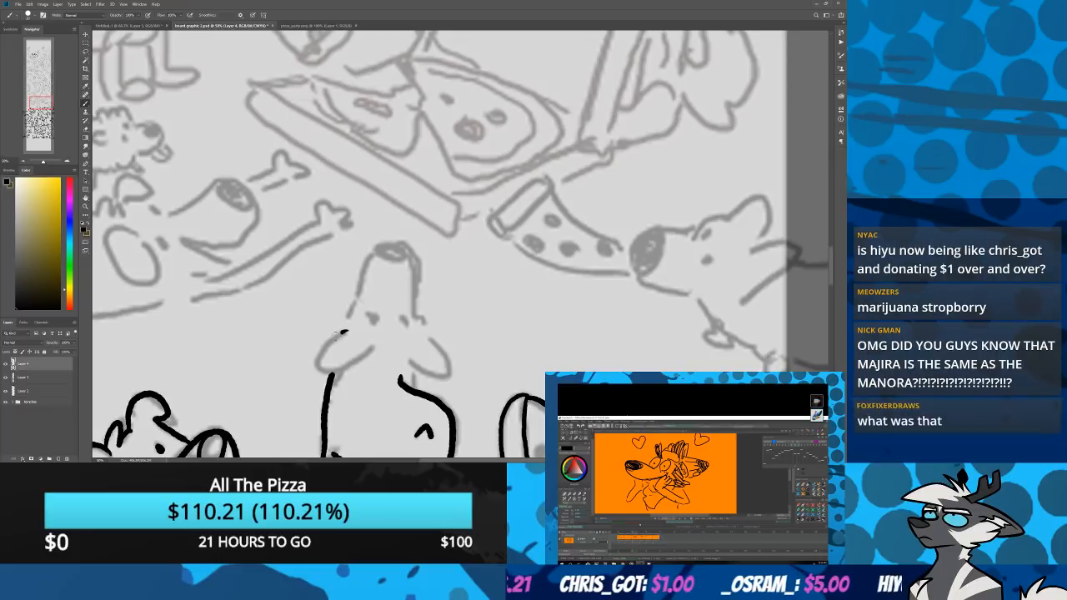
pyautogui.moveTo(342, 332)
pyautogui.mouseDown()
pyautogui.moveTo(360, 358)
pyautogui.moveTo(371, 344)
pyautogui.moveTo(415, 370)
pyautogui.moveTo(430, 342)
pyautogui.moveTo(405, 325)
pyautogui.mouseUp()
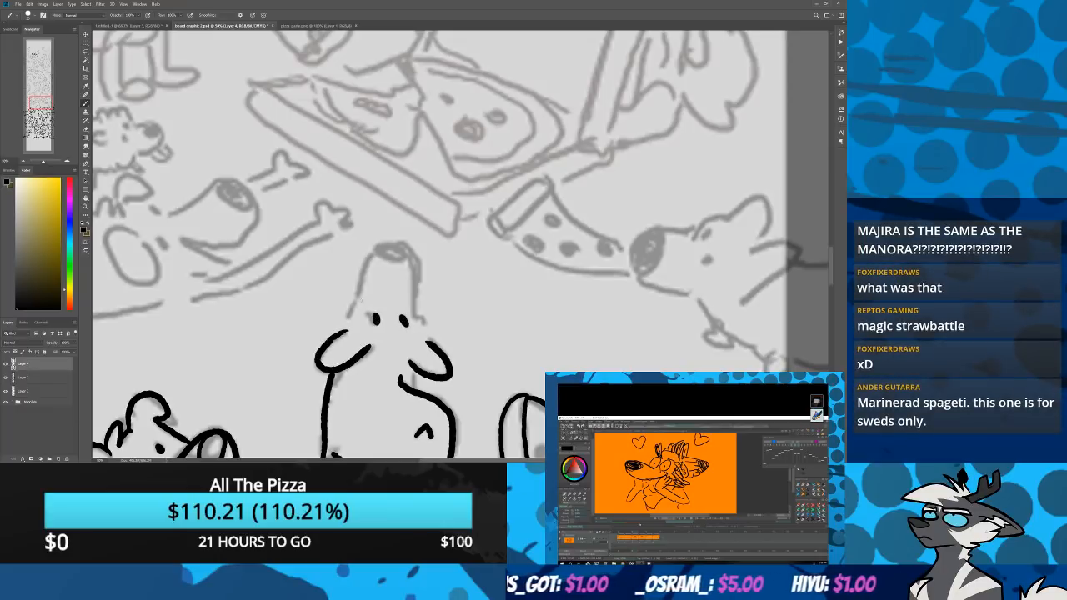
pyautogui.moveTo(357, 298)
pyautogui.mouseDown()
pyautogui.moveTo(375, 245)
pyautogui.moveTo(412, 262)
pyautogui.moveTo(417, 302)
pyautogui.mouseUp()
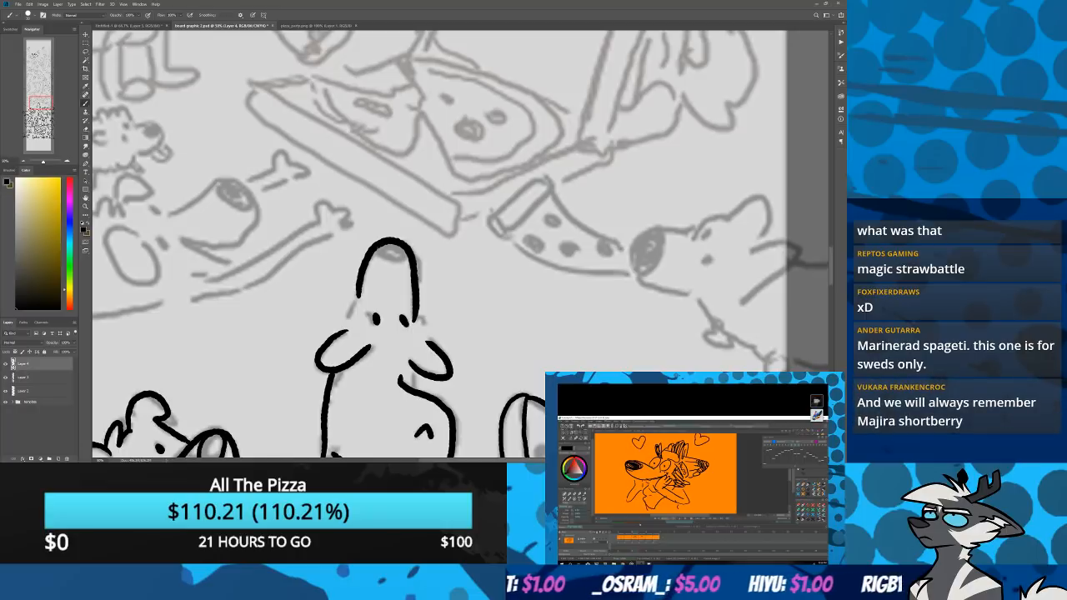
pyautogui.moveTo(379, 246)
pyautogui.mouseDown()
pyautogui.moveTo(385, 267)
pyautogui.moveTo(412, 254)
pyautogui.mouseUp()
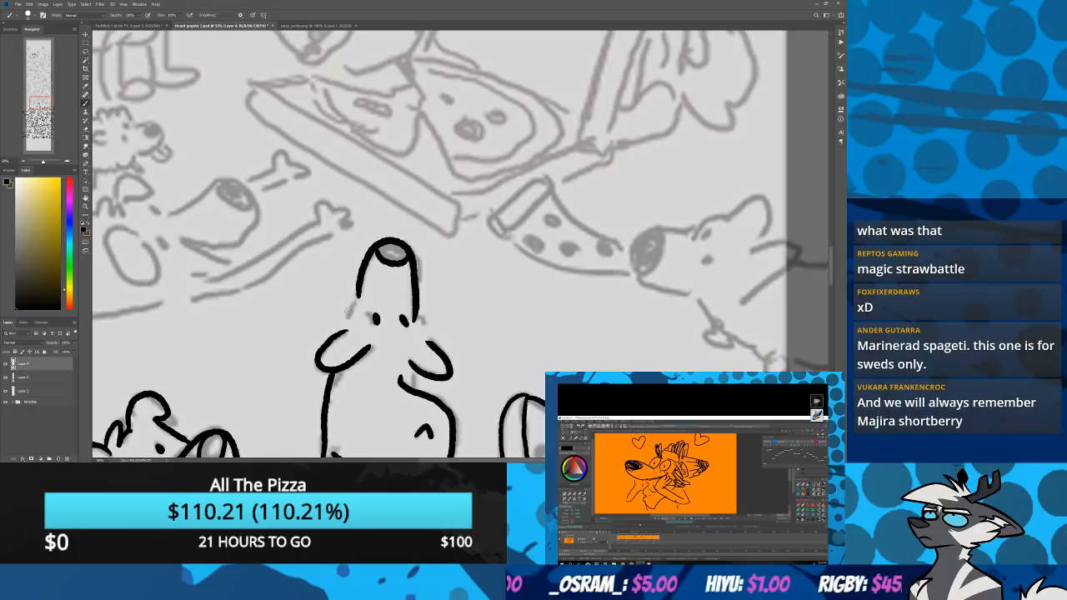
pyautogui.moveTo(357, 297)
pyautogui.mouseDown()
pyautogui.moveTo(341, 313)
pyautogui.moveTo(342, 332)
pyautogui.mouseUp()
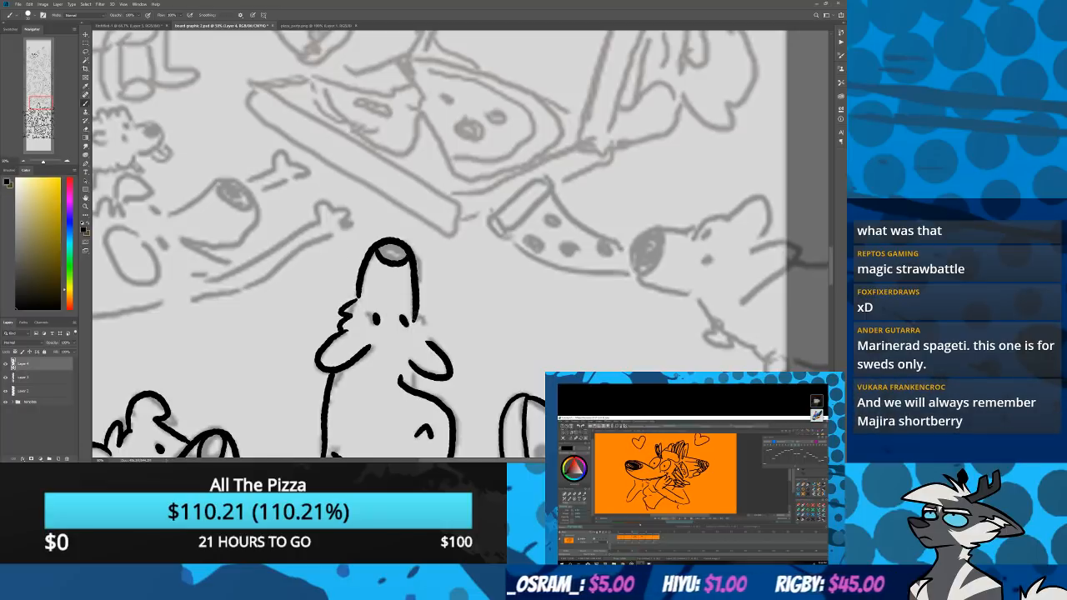
pyautogui.moveTo(416, 308)
pyautogui.mouseDown()
pyautogui.moveTo(429, 335)
pyautogui.moveTo(411, 388)
pyautogui.mouseUp()
# Ink the stretching dog's bushy tail, back, head tuft, hind leg and the belly line running along its outstretched front leg
pyautogui.moveTo(240, 412); pyautogui.dragTo(372, 315)
pyautogui.moveTo(211, 200); pyautogui.dragTo(292, 401)
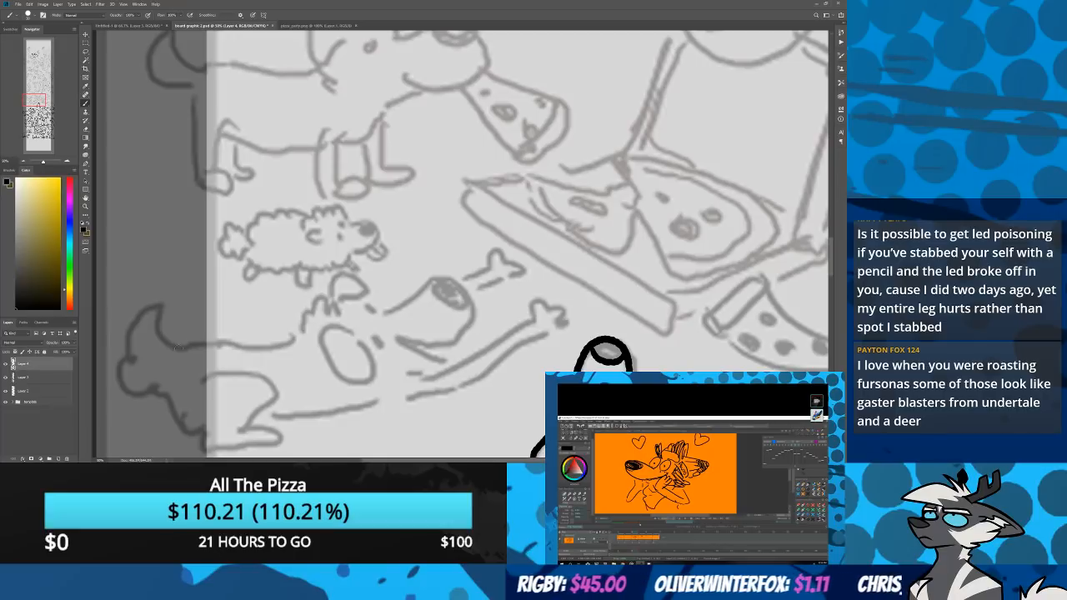
pyautogui.moveTo(179, 352)
pyautogui.mouseDown()
pyautogui.moveTo(154, 297)
pyautogui.moveTo(132, 331)
pyautogui.moveTo(144, 354)
pyautogui.moveTo(123, 360)
pyautogui.moveTo(127, 381)
pyautogui.moveTo(190, 388)
pyautogui.mouseUp()
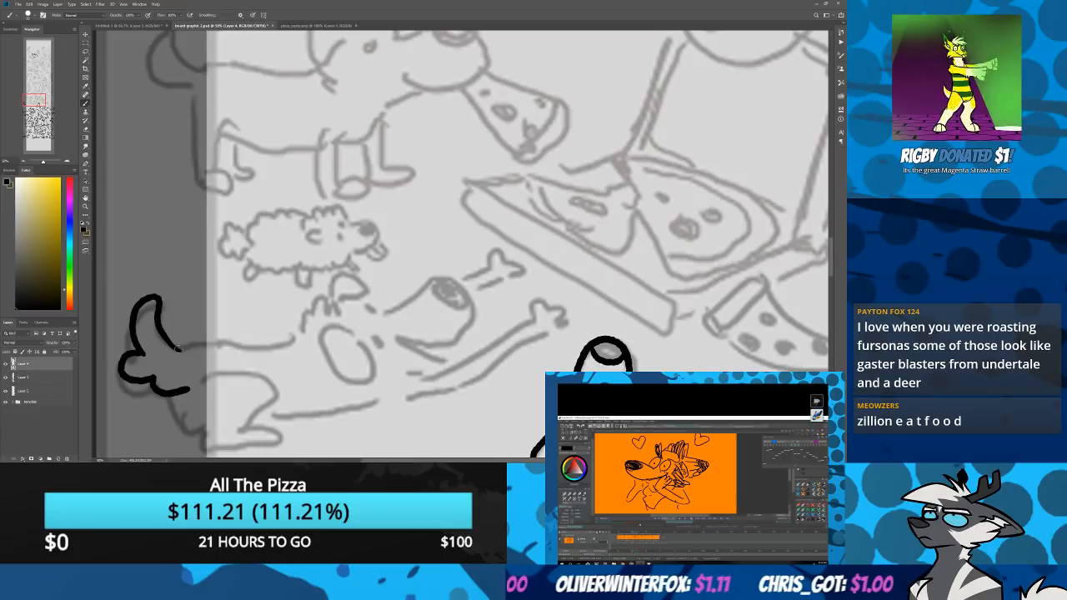
pyautogui.moveTo(177, 349)
pyautogui.mouseDown()
pyautogui.moveTo(254, 348)
pyautogui.moveTo(306, 334)
pyautogui.moveTo(354, 311)
pyautogui.mouseUp()
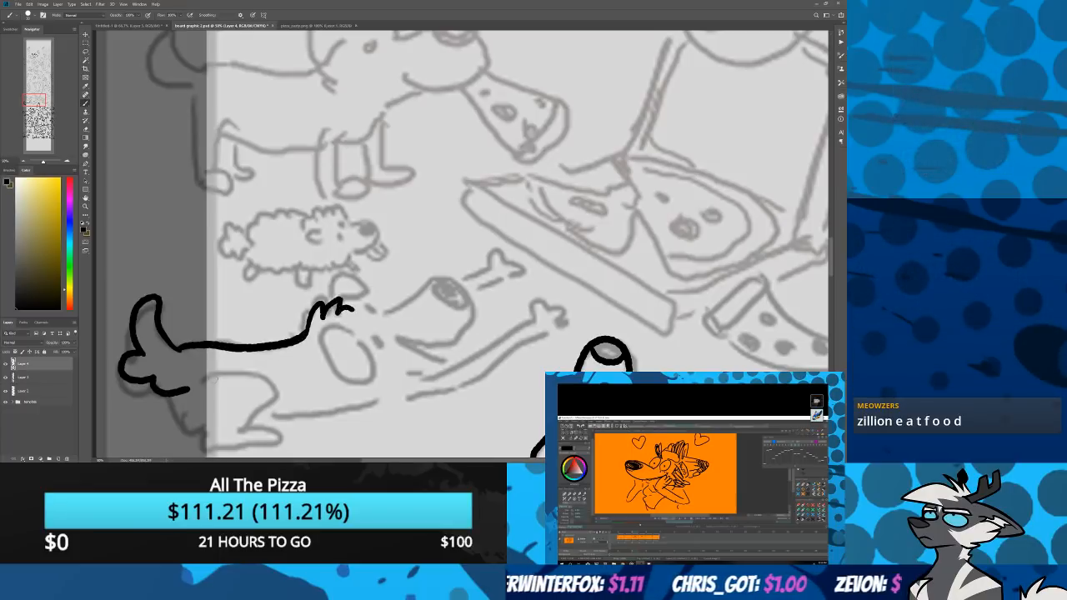
pyautogui.moveTo(208, 376)
pyautogui.mouseDown()
pyautogui.moveTo(266, 385)
pyautogui.moveTo(236, 430)
pyautogui.moveTo(271, 429)
pyautogui.moveTo(204, 448)
pyautogui.moveTo(191, 412)
pyautogui.moveTo(174, 387)
pyautogui.mouseUp()
pyautogui.moveTo(255, 416)
pyautogui.mouseDown()
pyautogui.moveTo(400, 400)
pyautogui.moveTo(549, 336)
pyautogui.mouseUp()
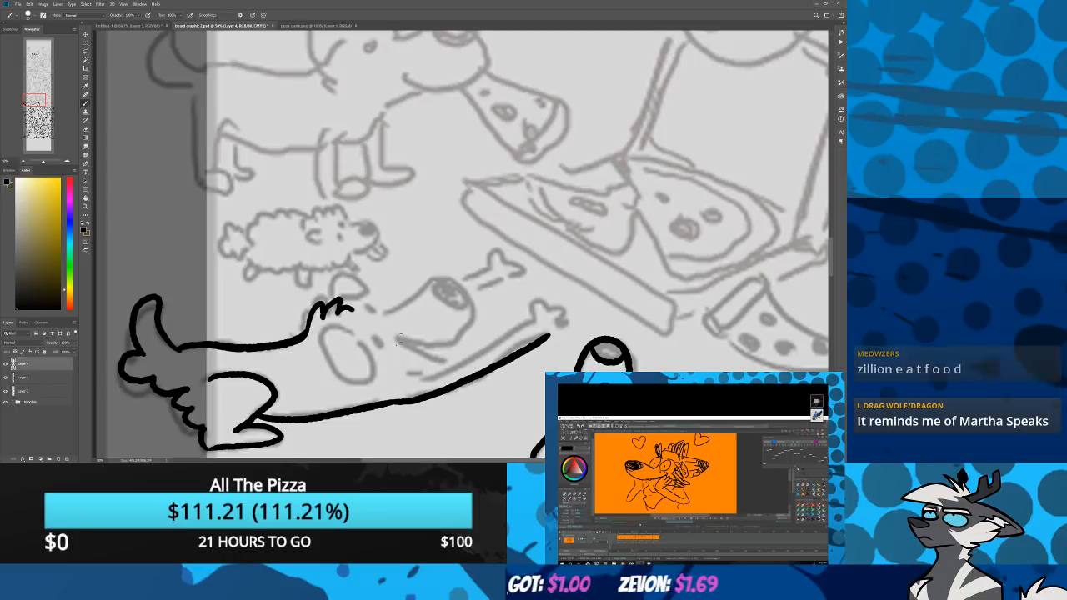
# Ink the stretching dog's muzzle, open mouth, eyes and both ears
pyautogui.moveTo(397, 342)
pyautogui.mouseDown()
pyautogui.moveTo(423, 344)
pyautogui.moveTo(467, 322)
pyautogui.moveTo(468, 299)
pyautogui.moveTo(438, 286)
pyautogui.moveTo(385, 312)
pyautogui.moveTo(444, 357)
pyautogui.moveTo(406, 373)
pyautogui.mouseUp()
pyautogui.click(380, 341)
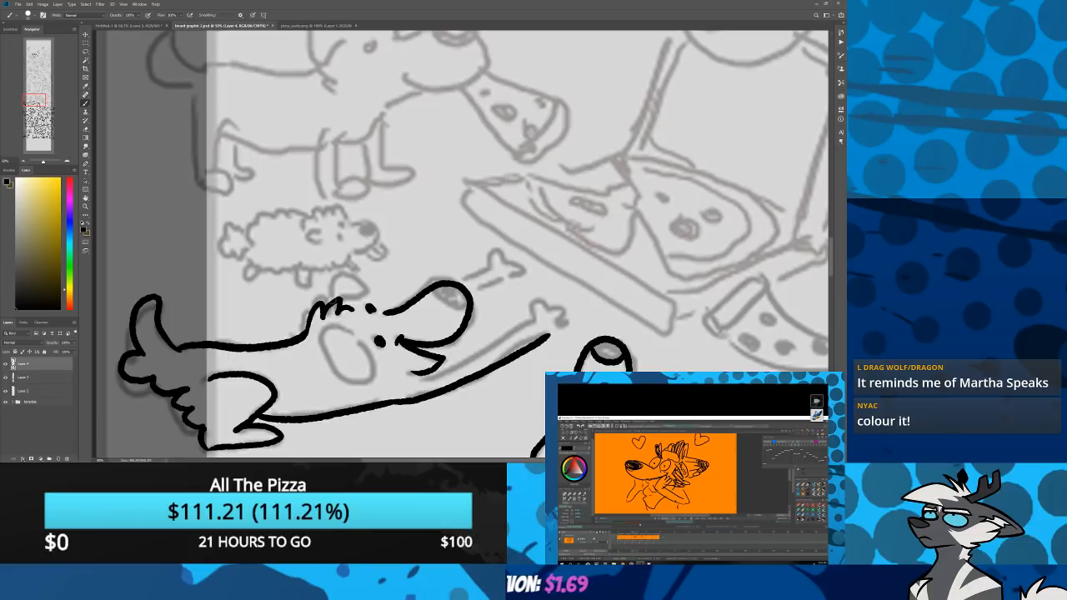
pyautogui.moveTo(328, 302)
pyautogui.mouseDown()
pyautogui.moveTo(352, 271)
pyautogui.moveTo(334, 304)
pyautogui.moveTo(367, 376)
pyautogui.moveTo(365, 340)
pyautogui.mouseUp()
pyautogui.moveTo(367, 295); pyautogui.dragTo(391, 313)
pyautogui.hotkey('ctrl', 'z')
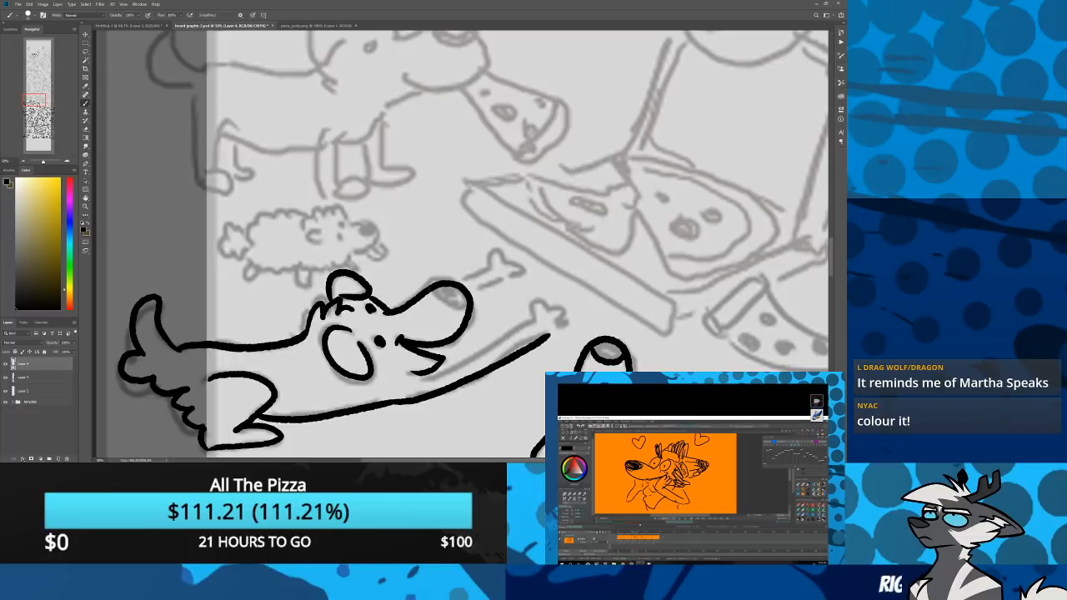
# Ink the stretching dog's two outstretched front legs with their splayed paws and the lower edge of its nose
pyautogui.moveTo(460, 284)
pyautogui.mouseDown()
pyautogui.moveTo(487, 271)
pyautogui.moveTo(486, 257)
pyautogui.moveTo(505, 273)
pyautogui.moveTo(496, 284)
pyautogui.mouseUp()
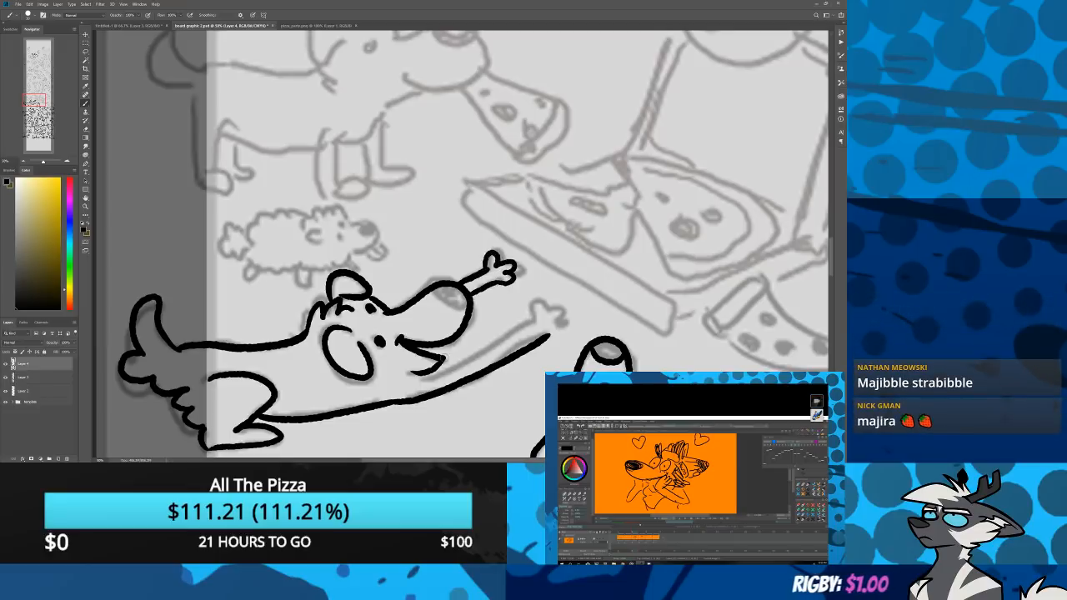
pyautogui.moveTo(423, 374)
pyautogui.mouseDown()
pyautogui.moveTo(546, 305)
pyautogui.moveTo(563, 315)
pyautogui.moveTo(551, 336)
pyautogui.mouseUp()
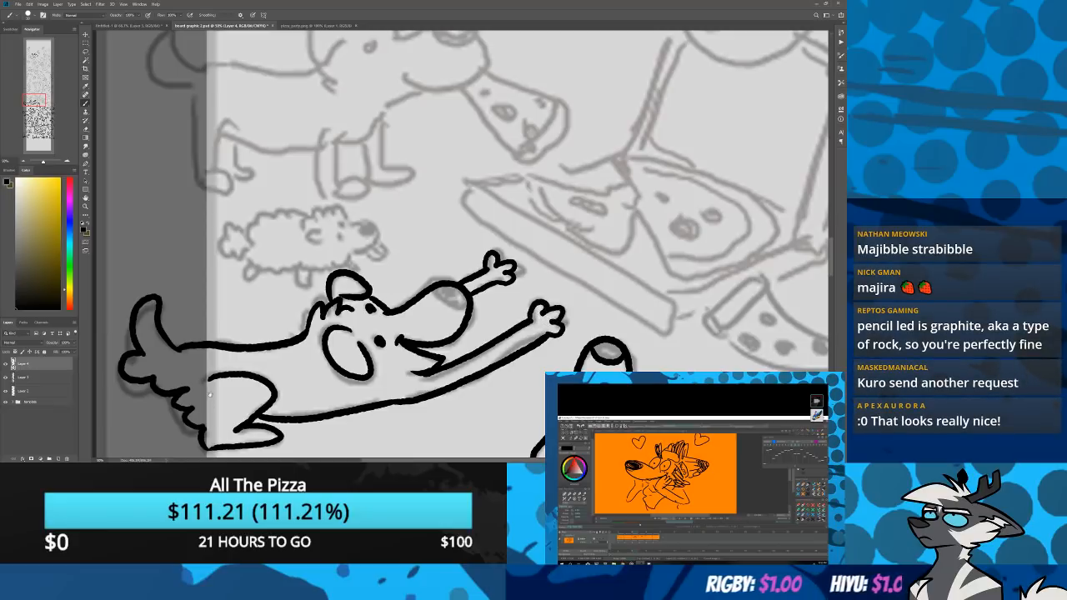
pyautogui.moveTo(210, 395); pyautogui.dragTo(190, 361)
pyautogui.moveTo(450, 273); pyautogui.dragTo(419, 256)
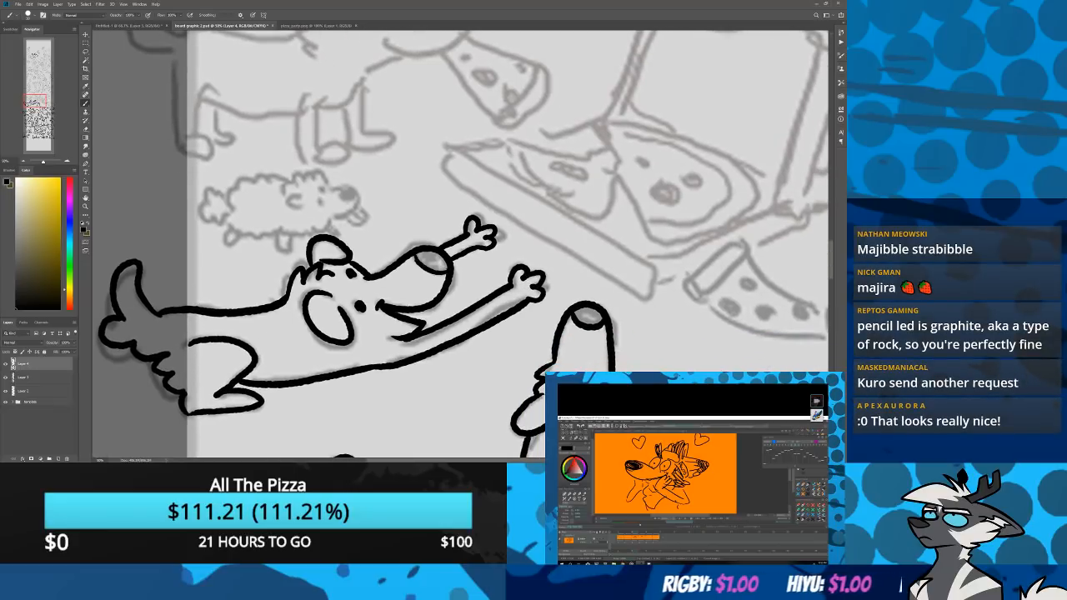
# Ink the small fluffy dog above the stretching dog, including its curly tail, scalloped body, face, tongue and tiny legs
pyautogui.moveTo(187, 208); pyautogui.dragTo(212, 326)
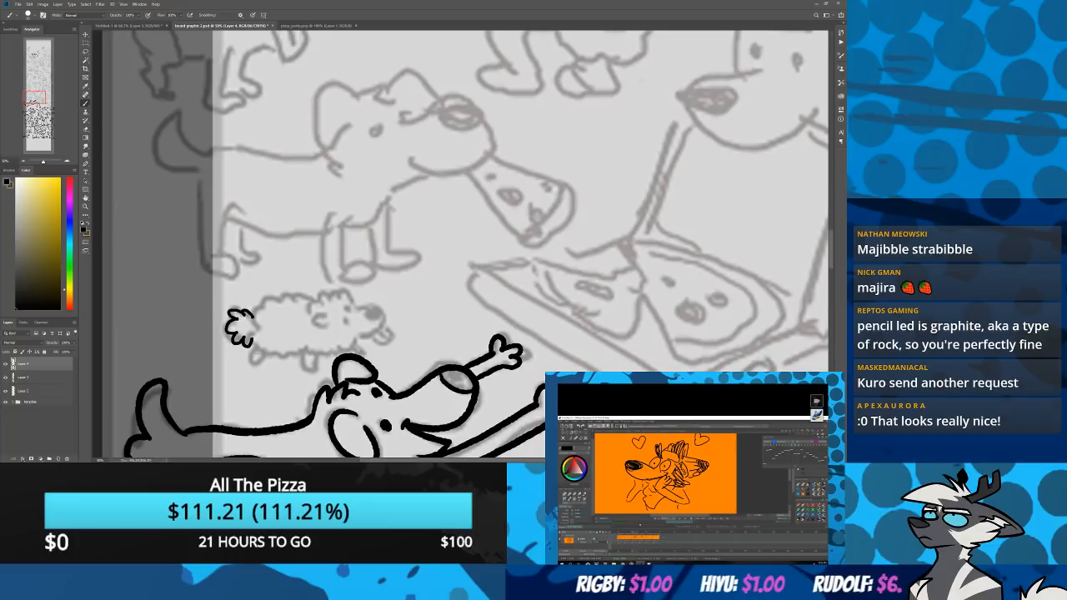
pyautogui.moveTo(257, 345)
pyautogui.mouseDown()
pyautogui.moveTo(259, 362)
pyautogui.moveTo(359, 340)
pyautogui.moveTo(324, 326)
pyautogui.moveTo(319, 301)
pyautogui.moveTo(345, 292)
pyautogui.moveTo(377, 307)
pyautogui.moveTo(368, 332)
pyautogui.moveTo(387, 342)
pyautogui.moveTo(370, 333)
pyautogui.mouseUp()
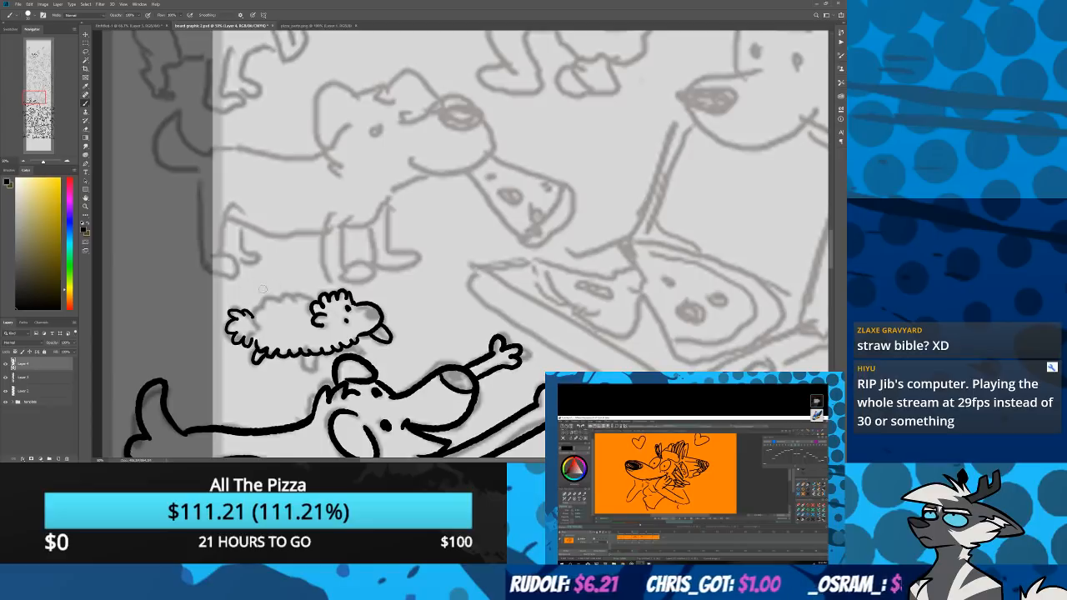
pyautogui.moveTo(315, 307)
pyautogui.mouseDown()
pyautogui.moveTo(302, 294)
pyautogui.moveTo(272, 302)
pyautogui.mouseUp()
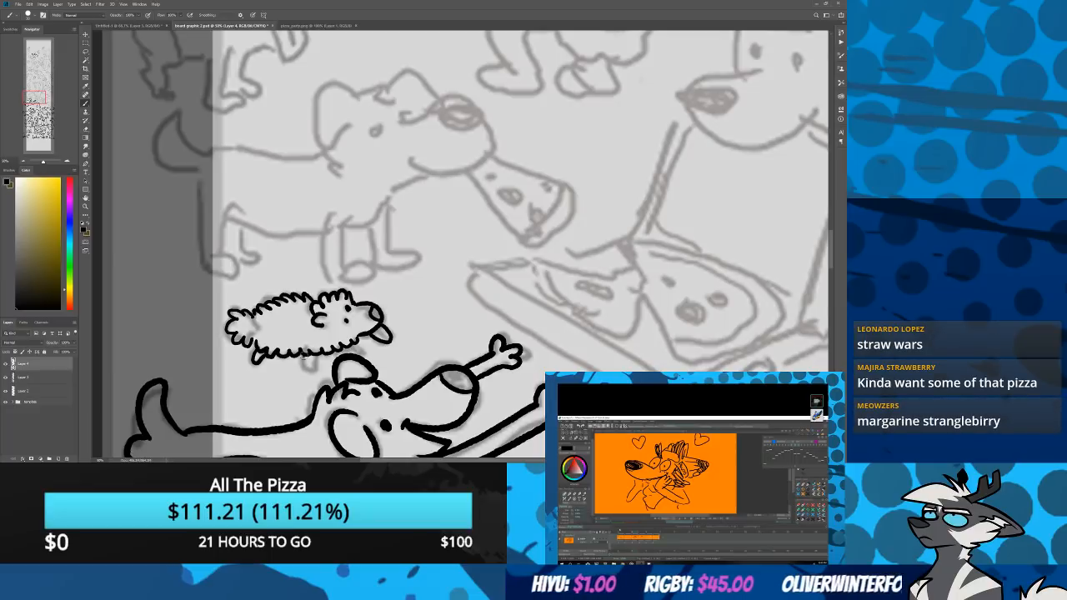
pyautogui.moveTo(305, 357); pyautogui.dragTo(314, 357)
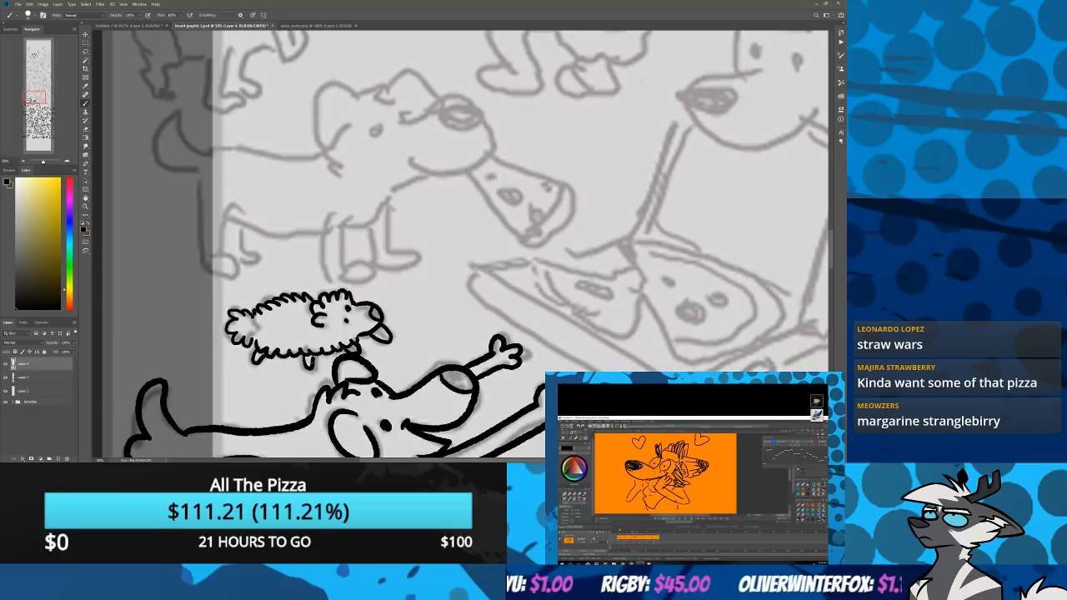
# Ink the open pizza box's long front panel with its corner edges and the outer edge of its left side
pyautogui.moveTo(466, 304); pyautogui.dragTo(245, 329)
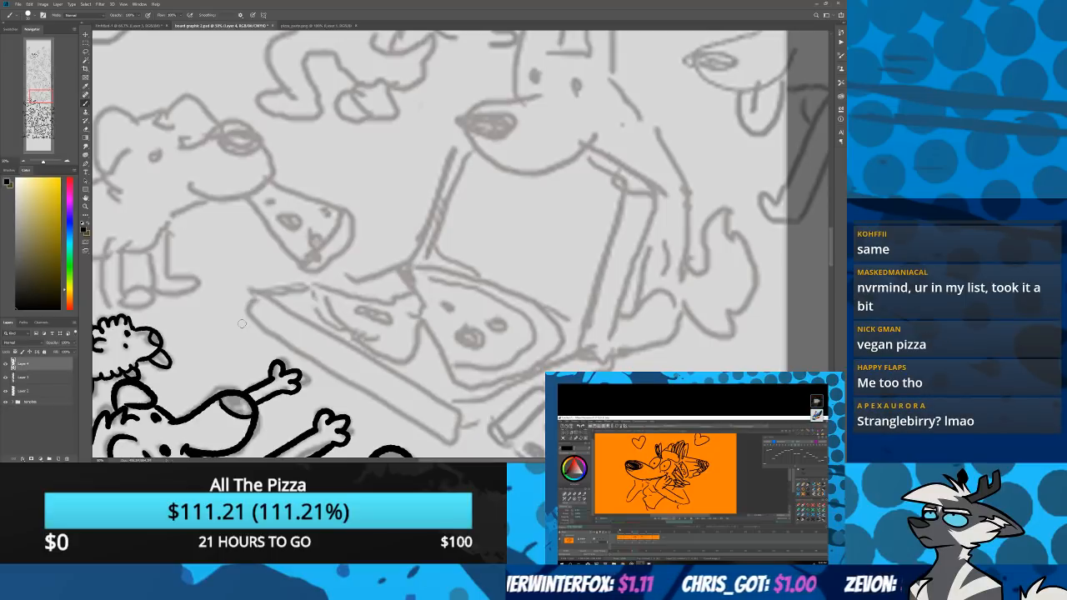
pyautogui.moveTo(257, 294); pyautogui.dragTo(463, 422)
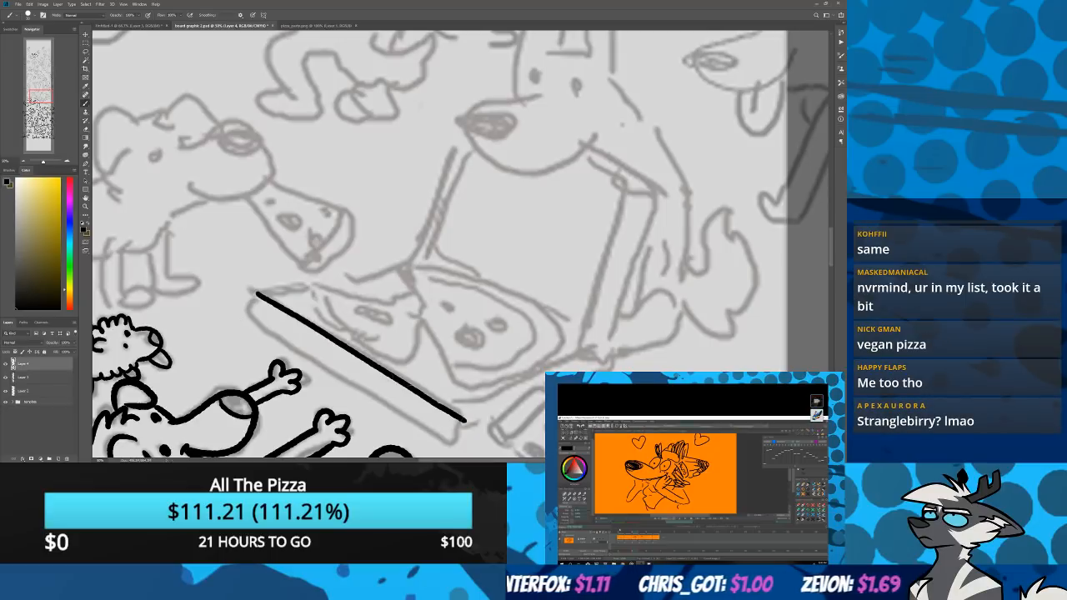
pyautogui.hotkey('ctrl', 'z')
pyautogui.moveTo(258, 295); pyautogui.dragTo(464, 412)
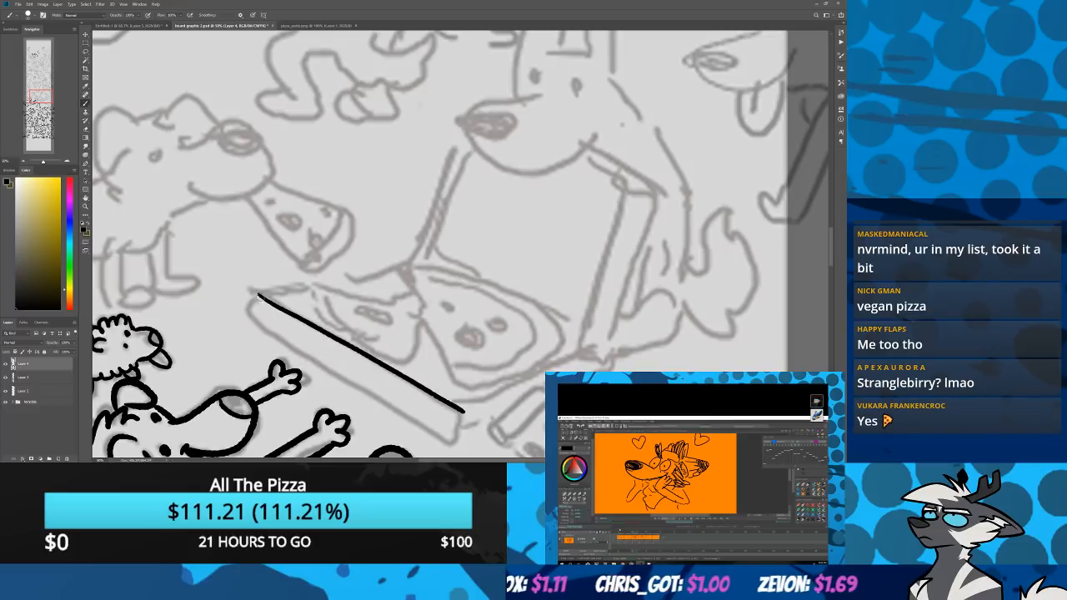
pyautogui.moveTo(258, 296)
pyautogui.mouseDown()
pyautogui.moveTo(252, 315)
pyautogui.moveTo(342, 383)
pyautogui.moveTo(455, 442)
pyautogui.moveTo(463, 415)
pyautogui.moveTo(484, 427)
pyautogui.mouseUp()
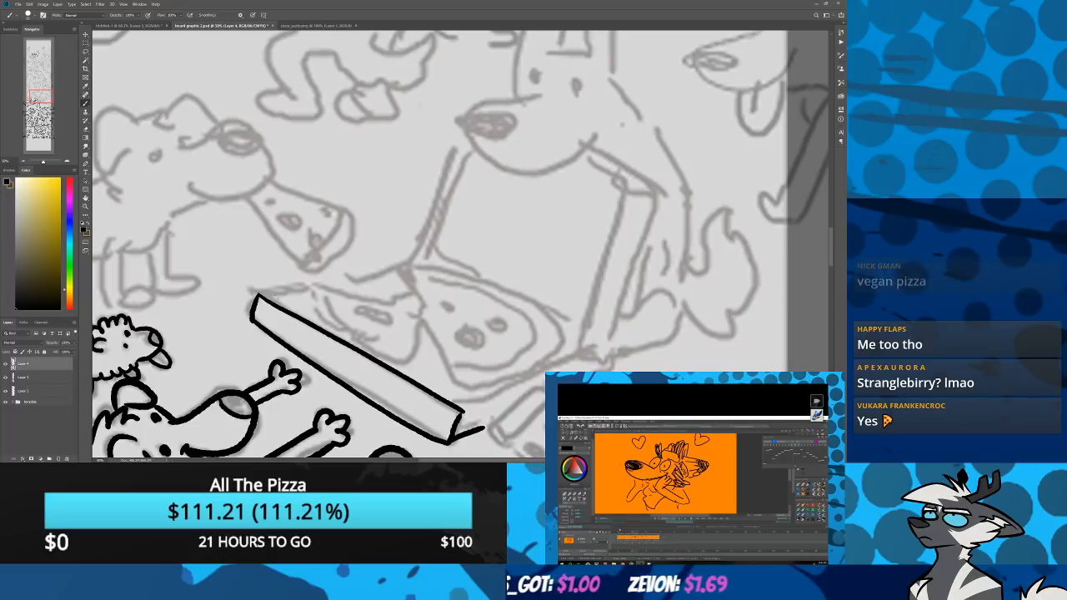
pyautogui.moveTo(259, 295); pyautogui.dragTo(409, 260)
# Ink the outline of the loose pizza slice beside the box, with its crust end and two long curved sides
pyautogui.moveTo(333, 328); pyautogui.dragTo(194, 211)
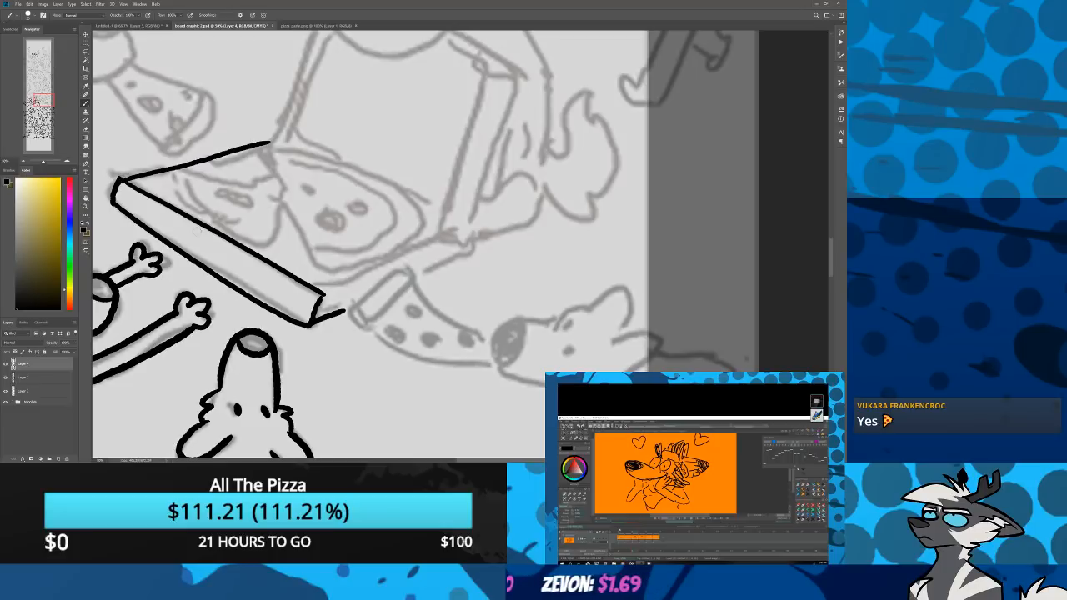
pyautogui.moveTo(351, 311)
pyautogui.mouseDown()
pyautogui.moveTo(391, 278)
pyautogui.moveTo(411, 279)
pyautogui.mouseUp()
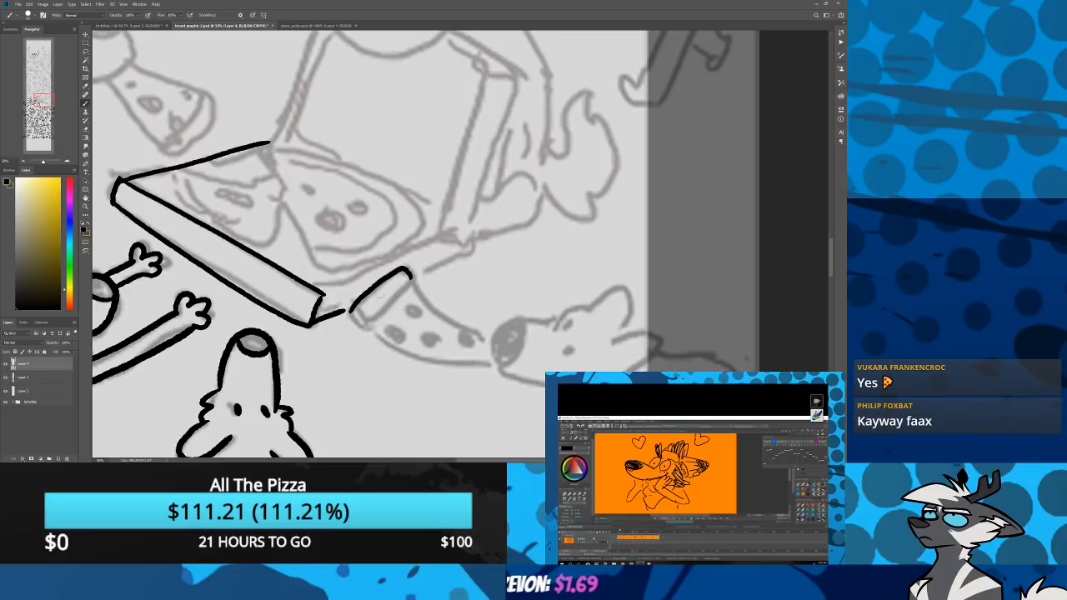
pyautogui.moveTo(351, 312)
pyautogui.mouseDown()
pyautogui.moveTo(403, 355)
pyautogui.moveTo(493, 361)
pyautogui.mouseUp()
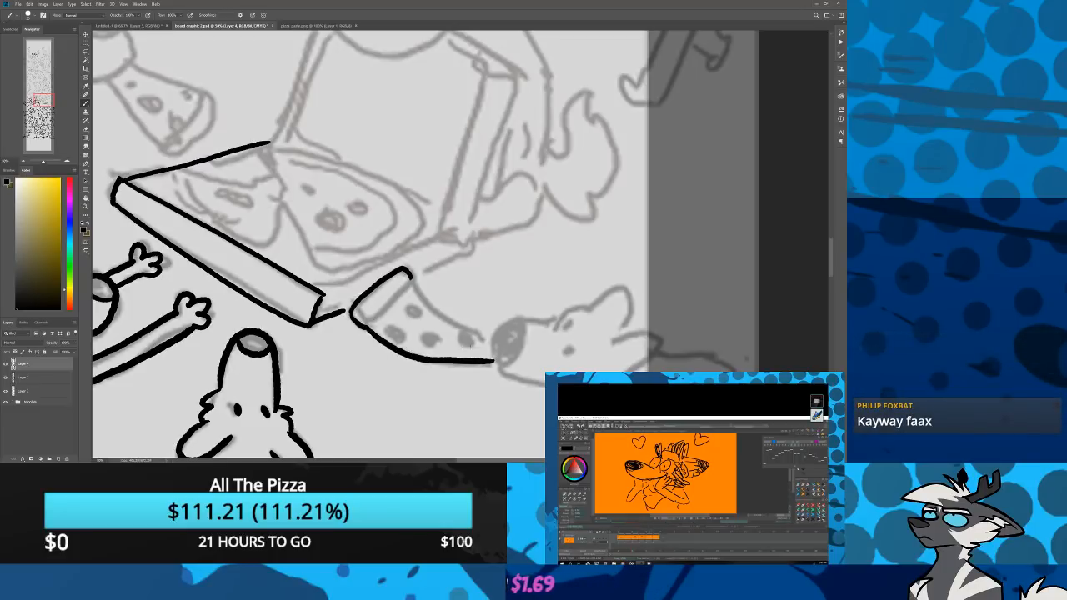
pyautogui.moveTo(411, 279); pyautogui.dragTo(492, 341)
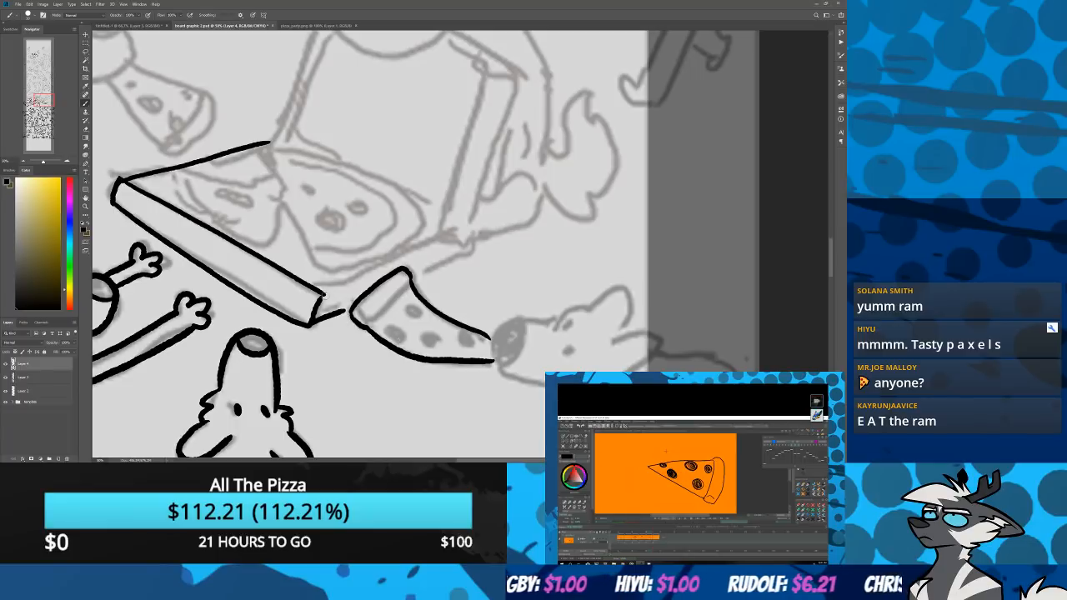
# Ink the pizza box's right side panel behind the loose slice and the raised lid's outer right edge
pyautogui.moveTo(325, 293); pyautogui.dragTo(450, 235)
pyautogui.moveTo(344, 311); pyautogui.dragTo(351, 309)
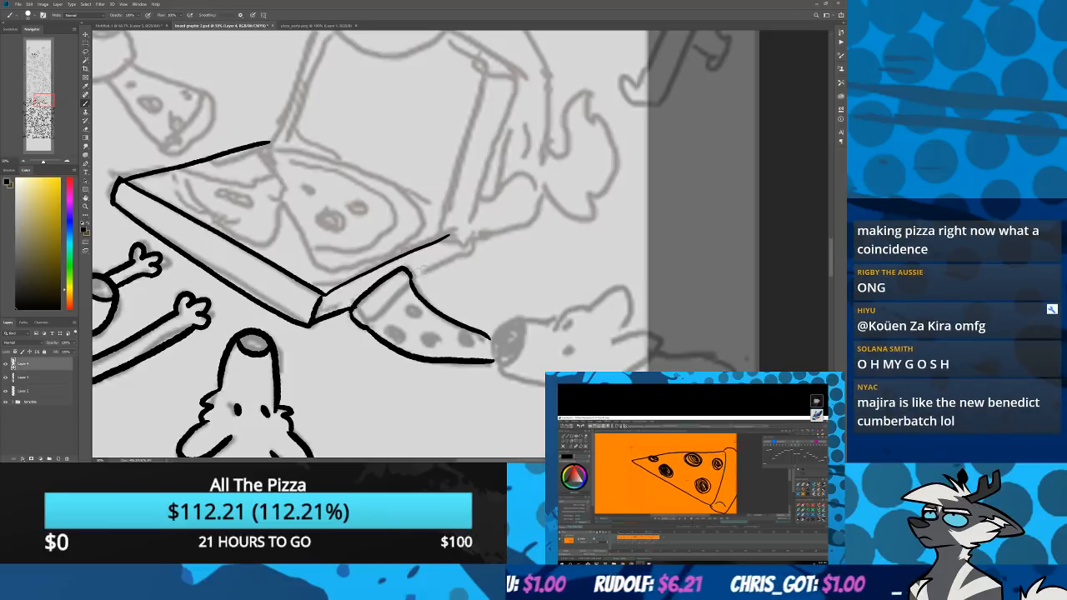
pyautogui.moveTo(412, 275); pyautogui.dragTo(462, 253)
pyautogui.moveTo(392, 231)
pyautogui.mouseDown()
pyautogui.moveTo(341, 326)
pyautogui.moveTo(410, 348)
pyautogui.moveTo(472, 176)
pyautogui.moveTo(403, 127)
pyautogui.moveTo(436, 285)
pyautogui.mouseUp()
# Ink the head of the dog behind the box lid, including its smiling muzzle, eyes, pointed ears and oval nose
pyautogui.moveTo(385, 222)
pyautogui.mouseDown()
pyautogui.moveTo(315, 238)
pyautogui.moveTo(330, 275)
pyautogui.moveTo(378, 296)
pyautogui.moveTo(445, 263)
pyautogui.mouseUp()
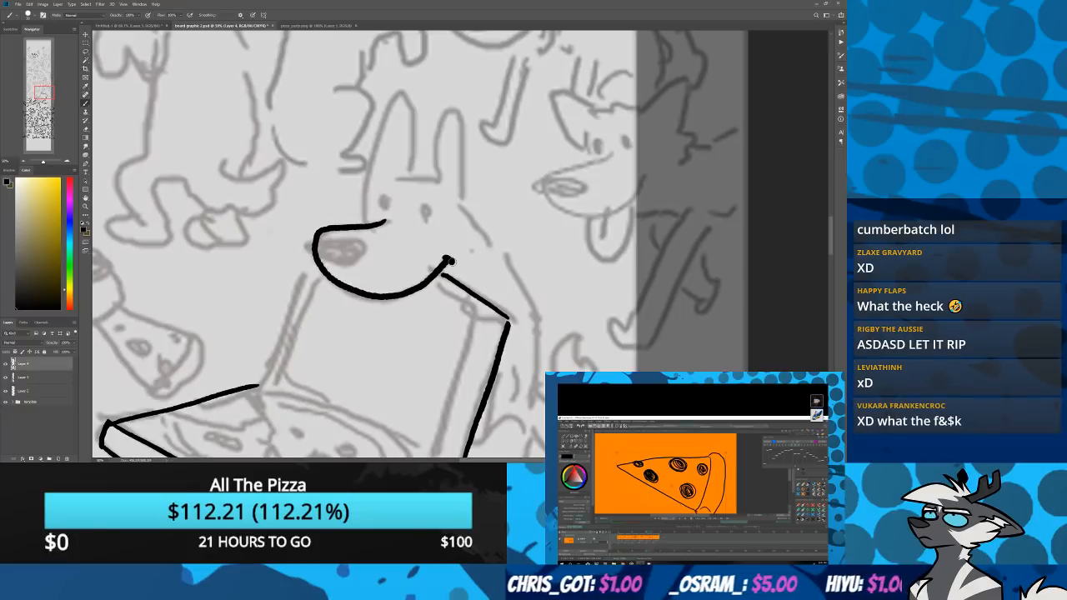
pyautogui.moveTo(382, 201)
pyautogui.mouseDown()
pyautogui.moveTo(424, 216)
pyautogui.moveTo(366, 202)
pyautogui.moveTo(397, 132)
pyautogui.moveTo(407, 174)
pyautogui.moveTo(464, 131)
pyautogui.moveTo(461, 204)
pyautogui.moveTo(394, 175)
pyautogui.mouseUp()
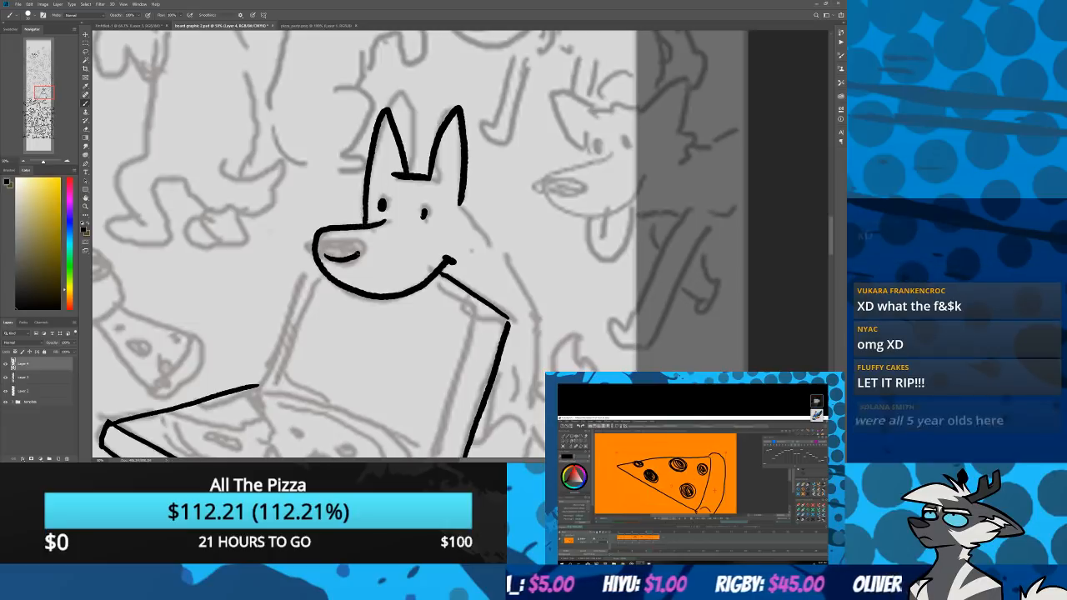
pyautogui.moveTo(340, 235)
pyautogui.mouseDown()
pyautogui.moveTo(336, 262)
pyautogui.moveTo(346, 240)
pyautogui.moveTo(361, 253)
pyautogui.moveTo(323, 245)
pyautogui.mouseUp()
pyautogui.hotkey('ctrl', 'z')
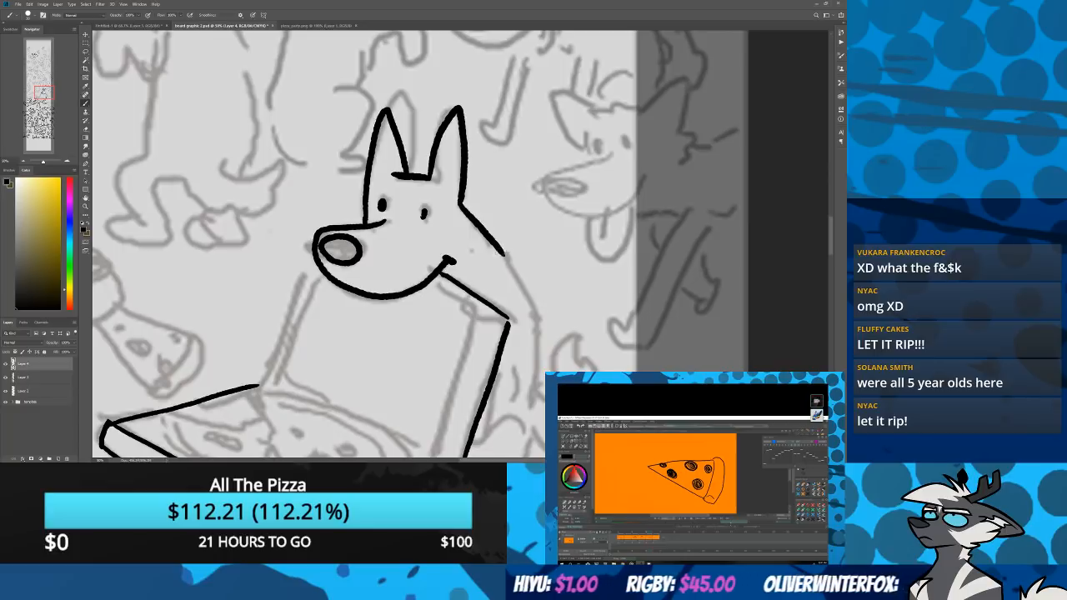
# Ink the sitting dog's neck and back, its haunch beside the box lid and its flame-shaped bushy tail
pyautogui.moveTo(459, 202); pyautogui.dragTo(533, 308)
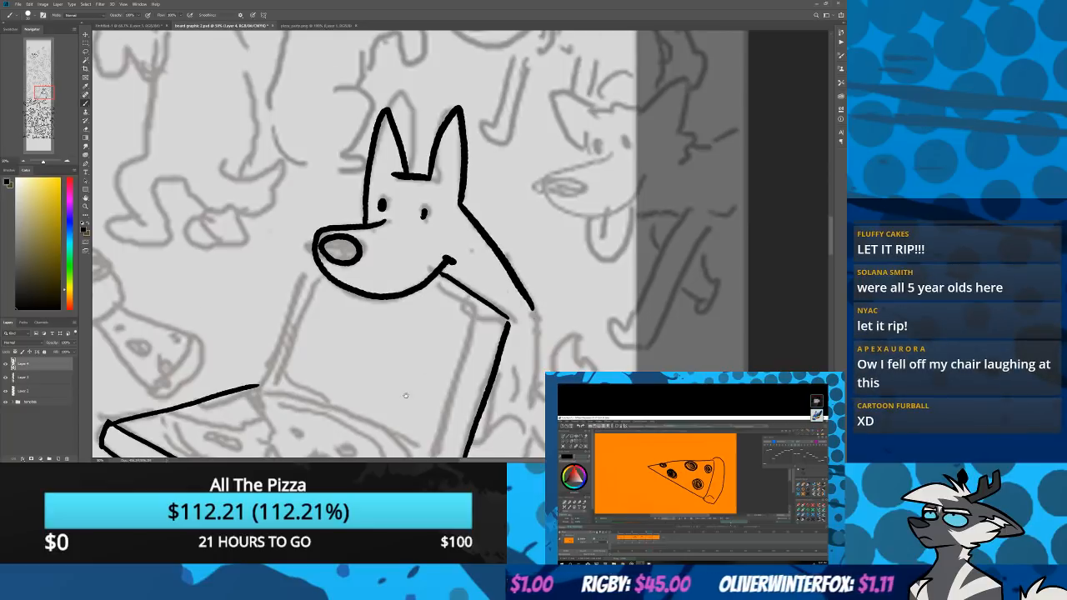
pyautogui.moveTo(406, 396); pyautogui.dragTo(386, 250)
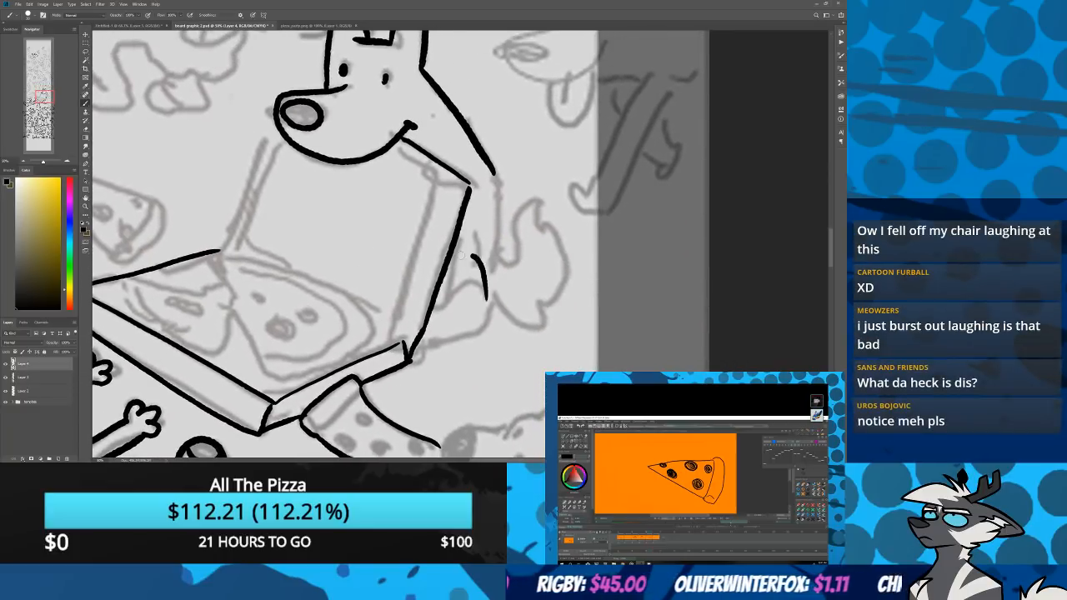
pyautogui.moveTo(486, 298); pyautogui.dragTo(450, 260)
pyautogui.moveTo(421, 340)
pyautogui.mouseDown()
pyautogui.moveTo(483, 321)
pyautogui.moveTo(496, 282)
pyautogui.mouseUp()
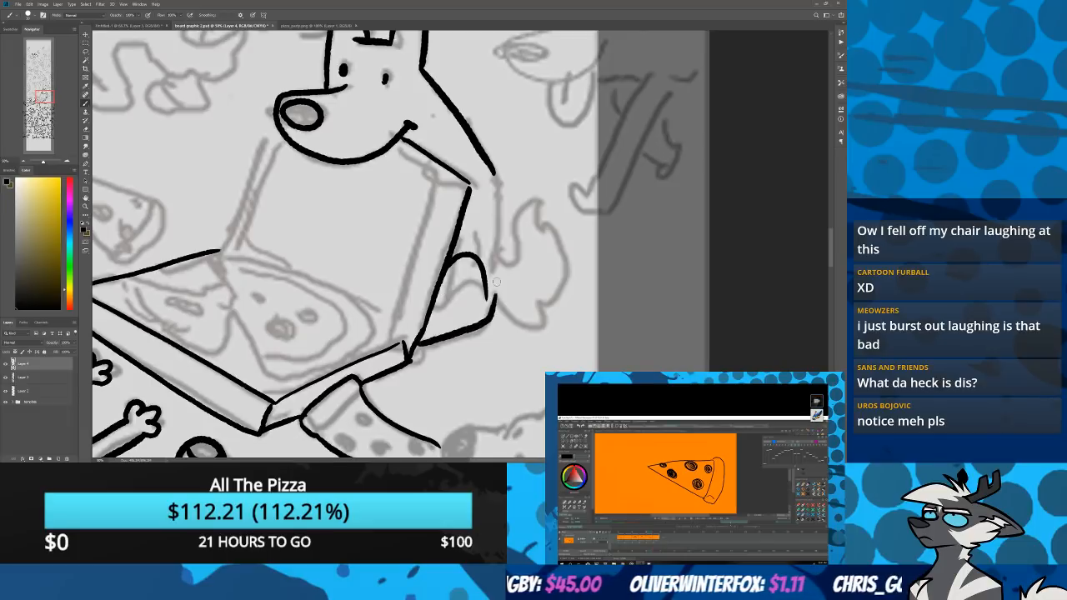
pyautogui.moveTo(494, 173)
pyautogui.mouseDown()
pyautogui.moveTo(499, 288)
pyautogui.moveTo(531, 185)
pyautogui.mouseUp()
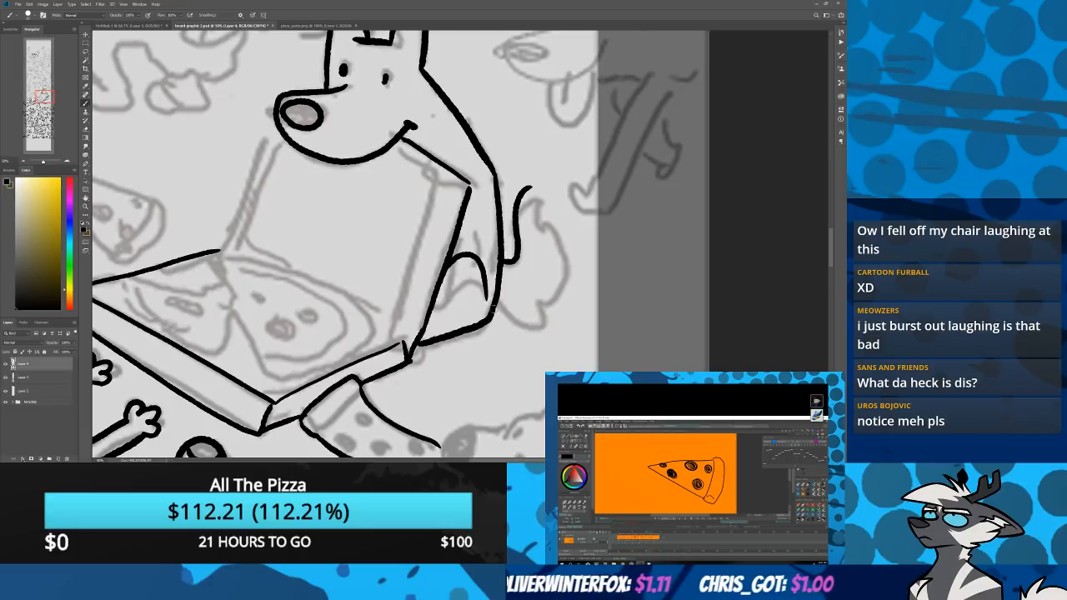
pyautogui.moveTo(493, 308)
pyautogui.mouseDown()
pyautogui.moveTo(541, 318)
pyautogui.moveTo(532, 310)
pyautogui.moveTo(568, 255)
pyautogui.moveTo(542, 219)
pyautogui.moveTo(536, 240)
pyautogui.moveTo(532, 188)
pyautogui.mouseUp()
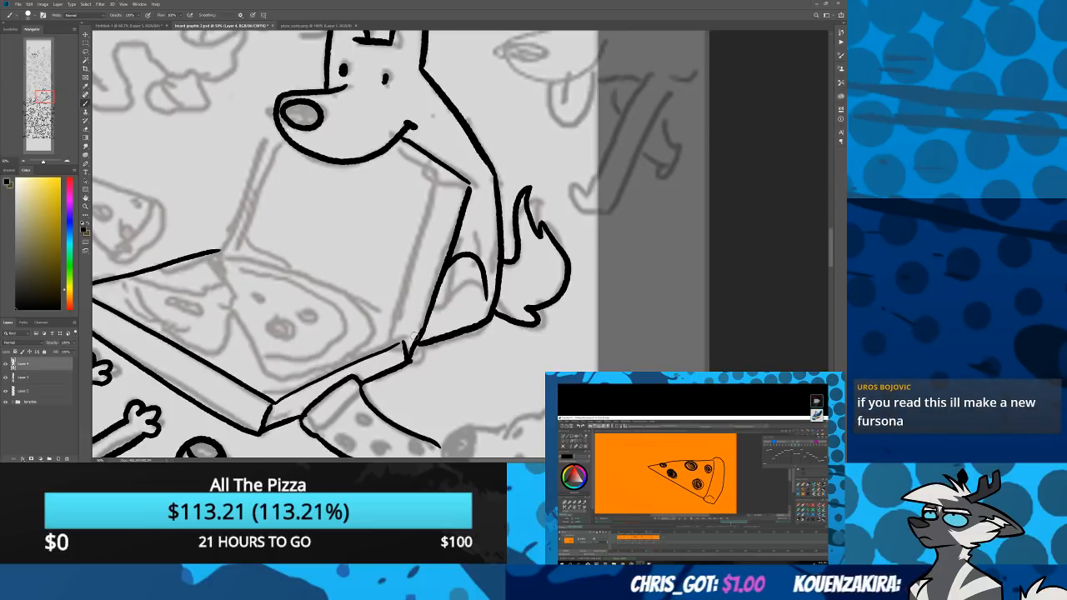
# Ink the inner edge of the raised lid's right and top rims and close its corner
pyautogui.moveTo(419, 341); pyautogui.dragTo(399, 328)
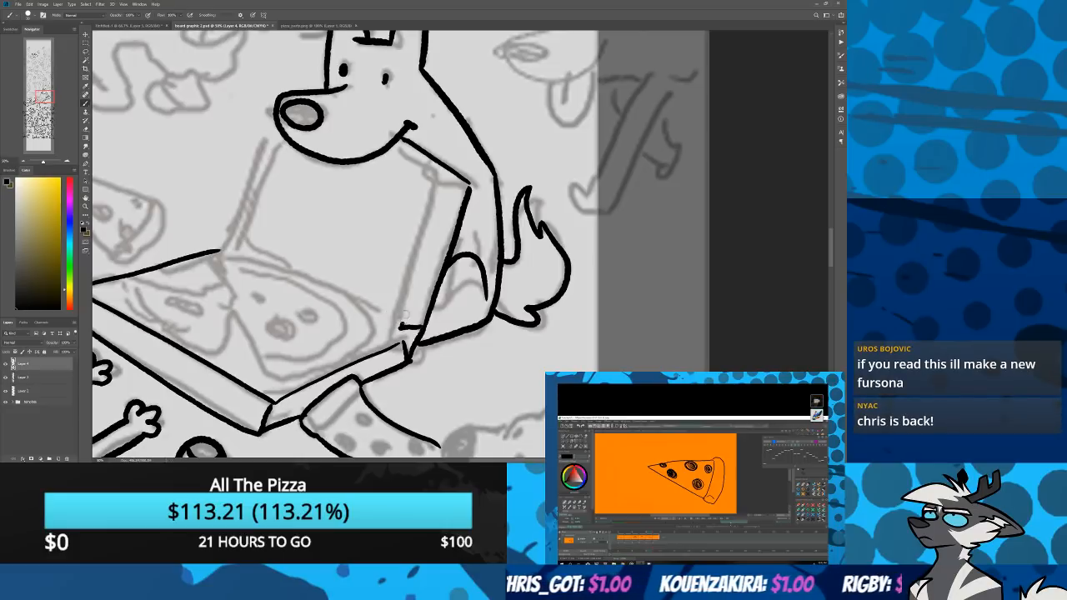
pyautogui.moveTo(401, 326)
pyautogui.mouseDown()
pyautogui.moveTo(444, 193)
pyautogui.moveTo(391, 149)
pyautogui.mouseUp()
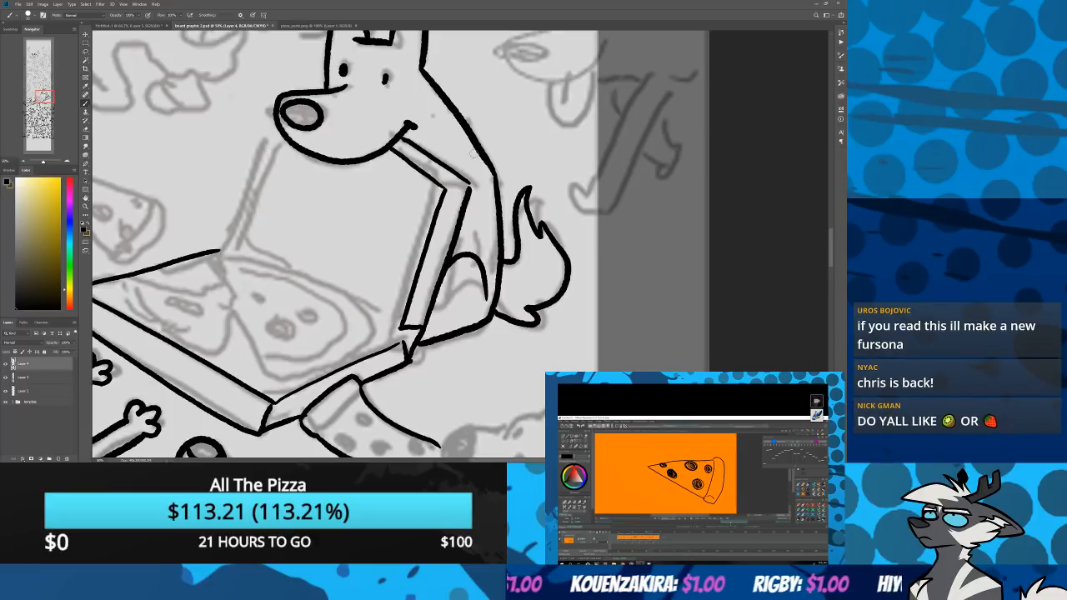
pyautogui.moveTo(455, 189); pyautogui.dragTo(466, 188)
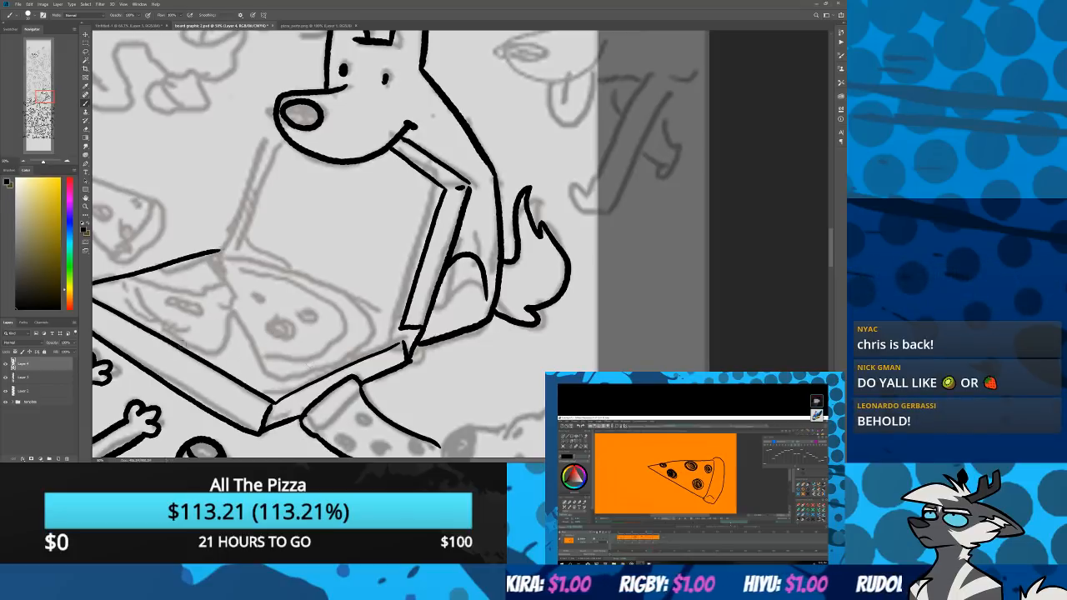
# Ink the pizza inside the box, including the curved double crust line, the cut slice edges and the smaller slice
pyautogui.moveTo(205, 277)
pyautogui.mouseDown()
pyautogui.moveTo(319, 293)
pyautogui.moveTo(363, 354)
pyautogui.mouseUp()
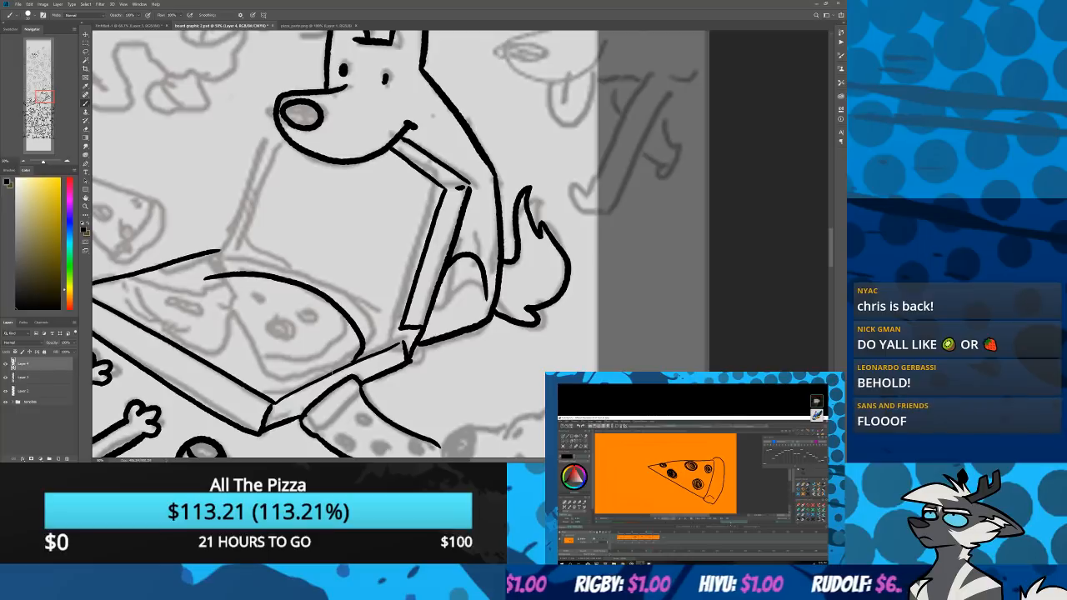
pyautogui.moveTo(203, 280)
pyautogui.mouseDown()
pyautogui.moveTo(236, 326)
pyautogui.moveTo(284, 358)
pyautogui.moveTo(330, 370)
pyautogui.moveTo(327, 318)
pyautogui.moveTo(288, 295)
pyautogui.moveTo(216, 295)
pyautogui.mouseUp()
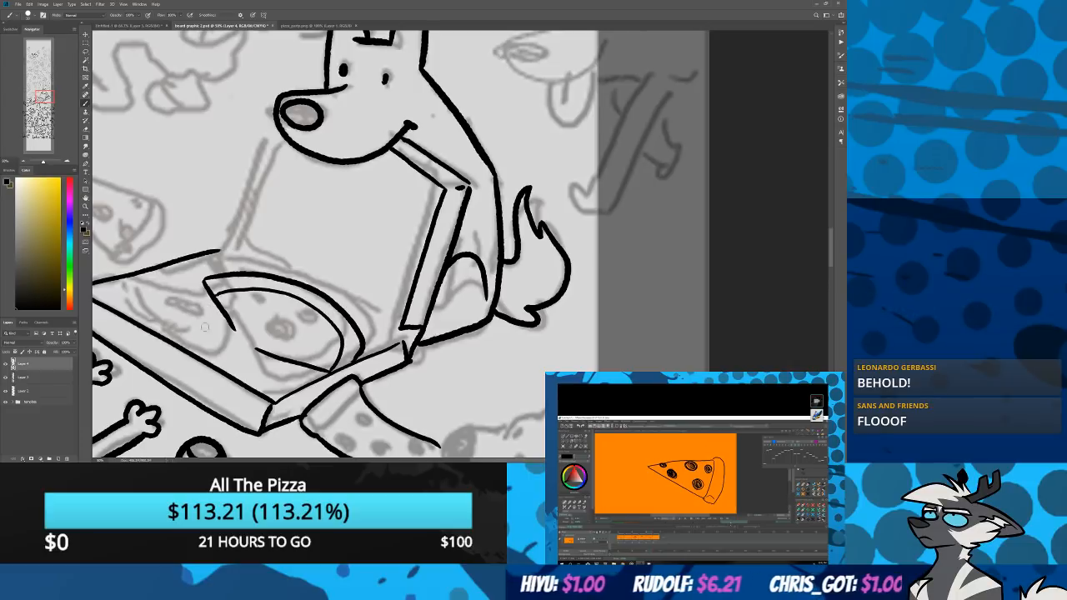
pyautogui.moveTo(259, 347); pyautogui.dragTo(288, 394)
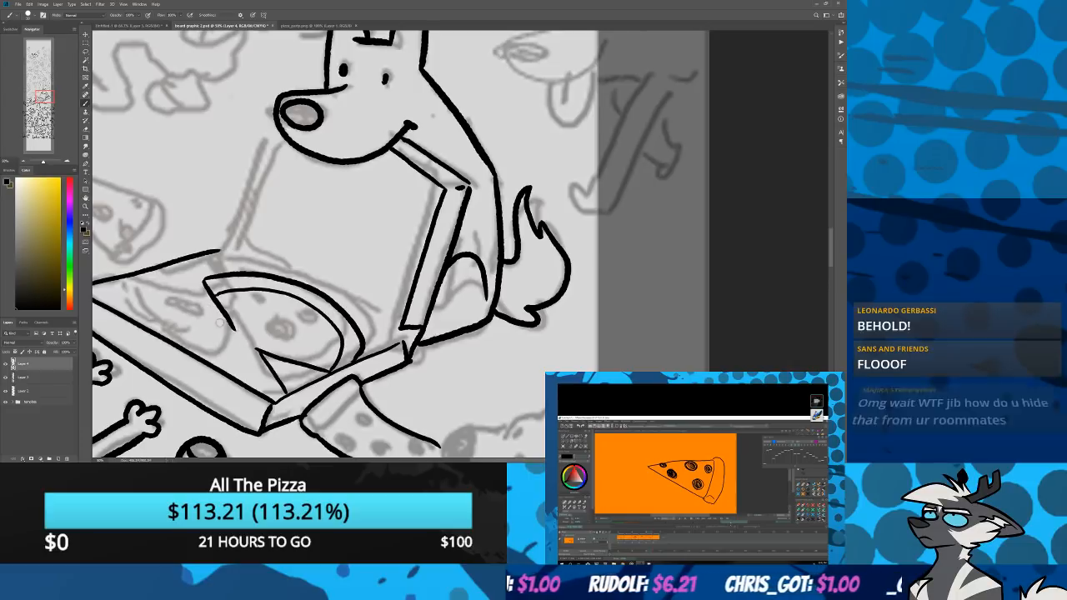
pyautogui.moveTo(234, 328)
pyautogui.mouseDown()
pyautogui.moveTo(159, 303)
pyautogui.moveTo(153, 330)
pyautogui.mouseUp()
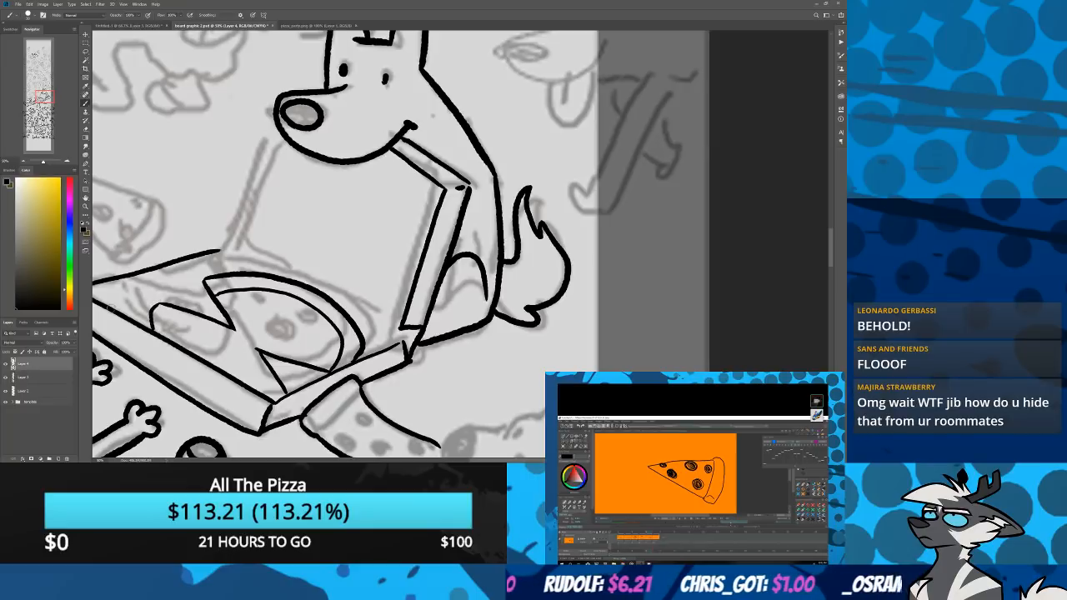
# Ink the inner edge of the box's left side panel and both edges of the raised lid's left rim
pyautogui.moveTo(105, 305)
pyautogui.mouseDown()
pyautogui.moveTo(219, 271)
pyautogui.moveTo(221, 250)
pyautogui.mouseUp()
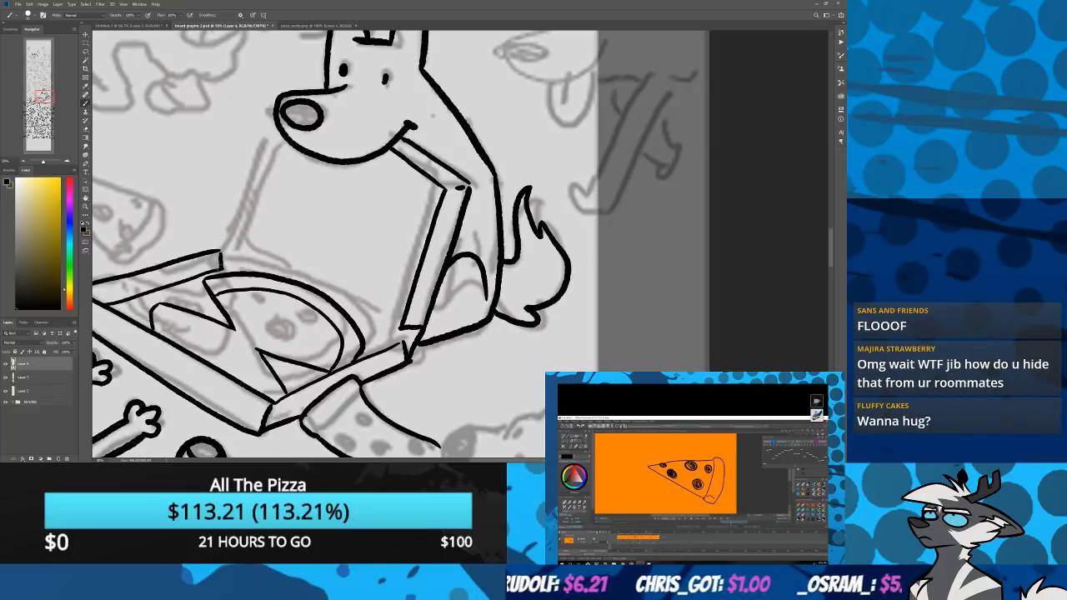
pyautogui.moveTo(141, 236); pyautogui.dragTo(197, 307)
pyautogui.moveTo(293, 322)
pyautogui.mouseDown()
pyautogui.moveTo(276, 340)
pyautogui.moveTo(331, 190)
pyautogui.mouseUp()
pyautogui.hotkey('ctrl', 'z')
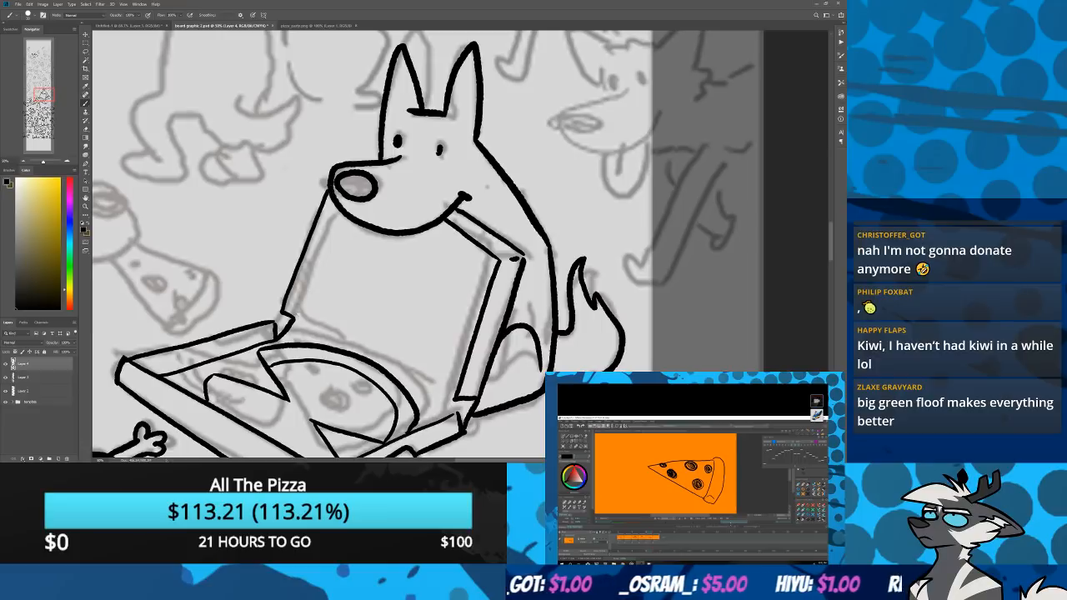
pyautogui.moveTo(295, 318); pyautogui.dragTo(337, 200)
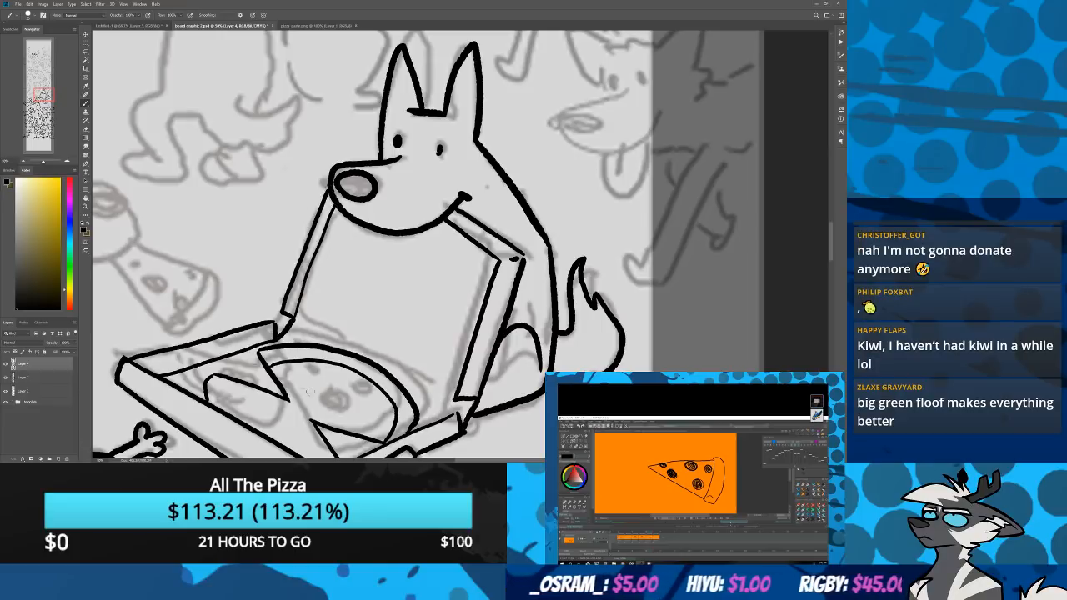
# Ink the cut edges and crust line of the front slice in the box, clearing the overlapping line between the slices
pyautogui.moveTo(287, 400); pyautogui.dragTo(312, 420)
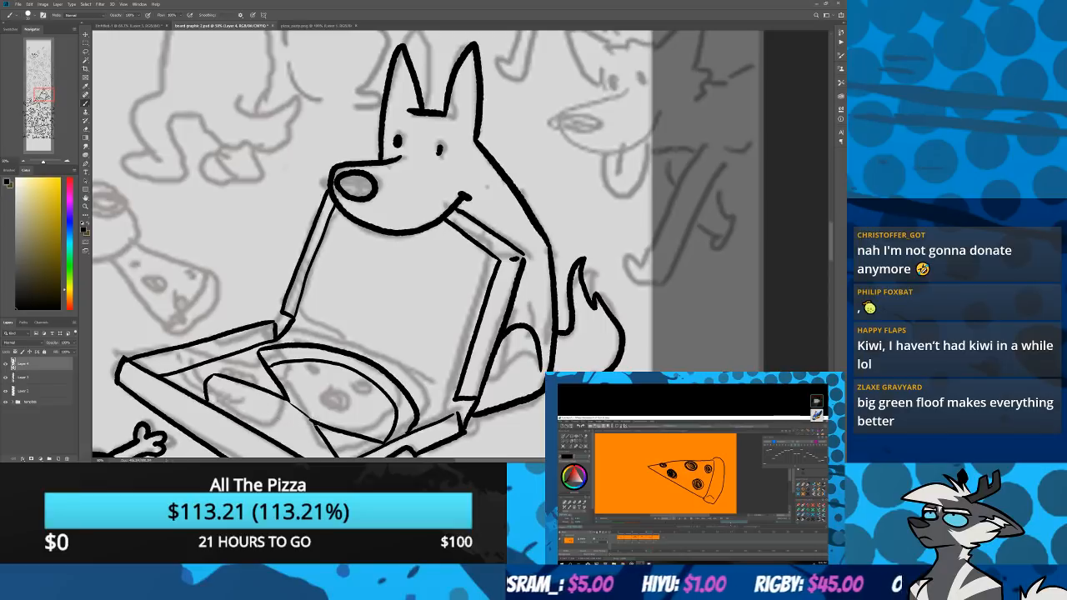
pyautogui.moveTo(221, 406); pyautogui.dragTo(201, 357)
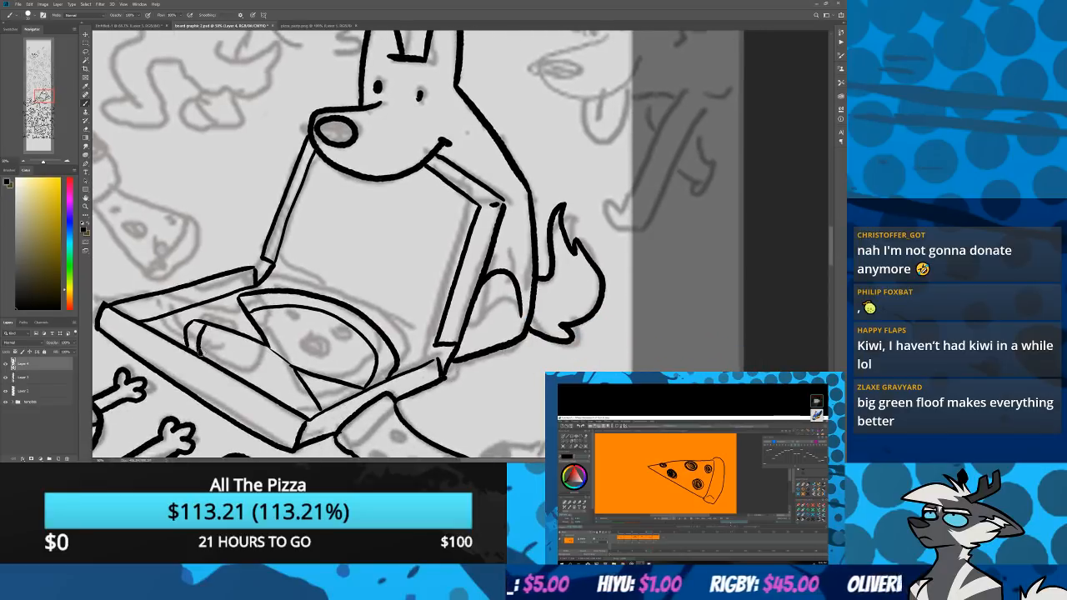
pyautogui.moveTo(290, 406); pyautogui.dragTo(318, 410)
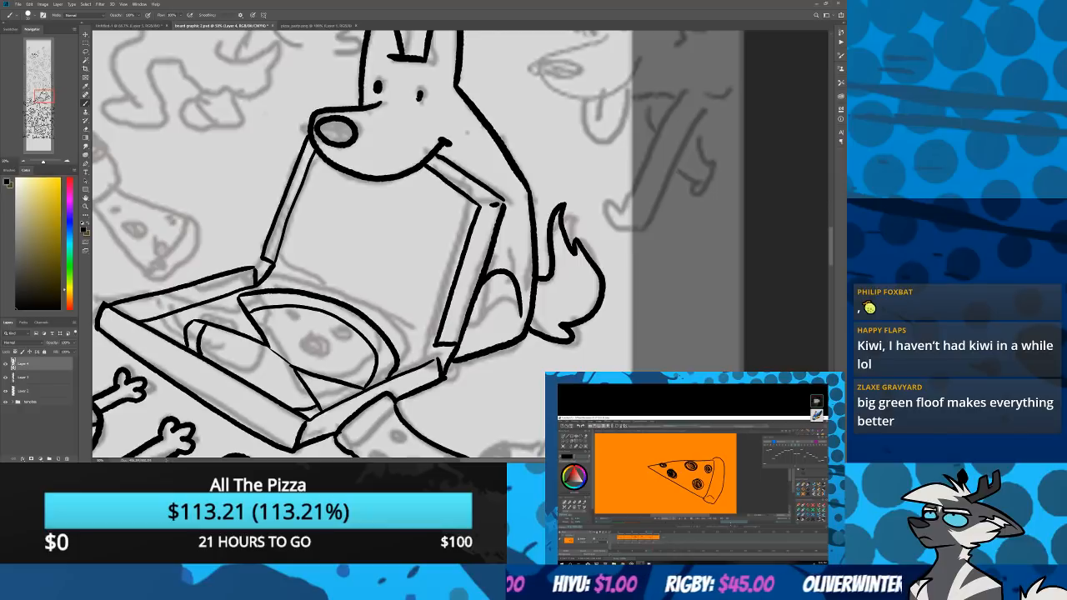
pyautogui.press('e')
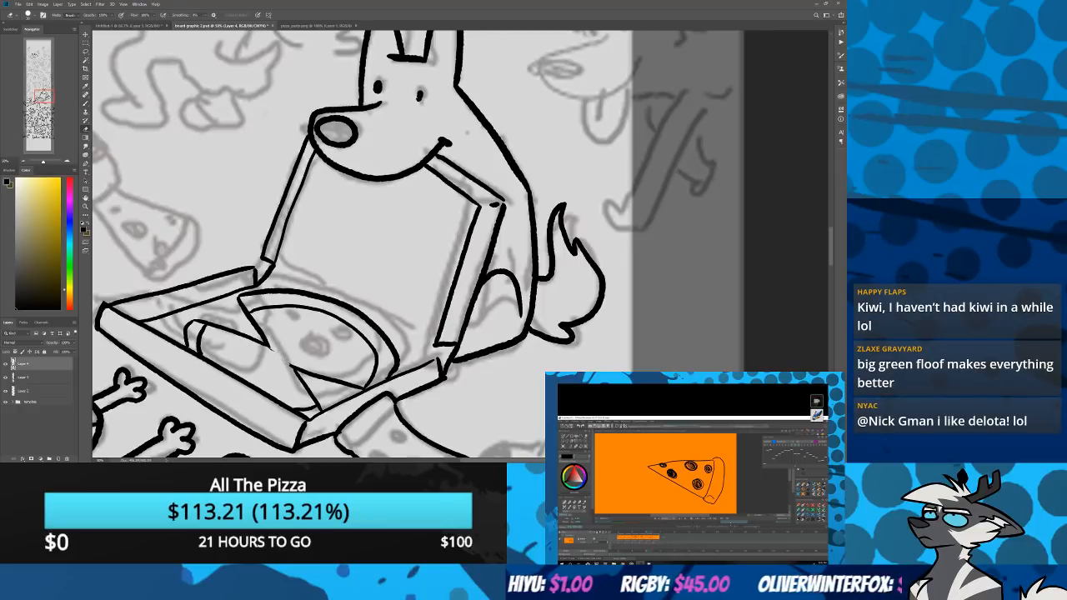
pyautogui.press('b')
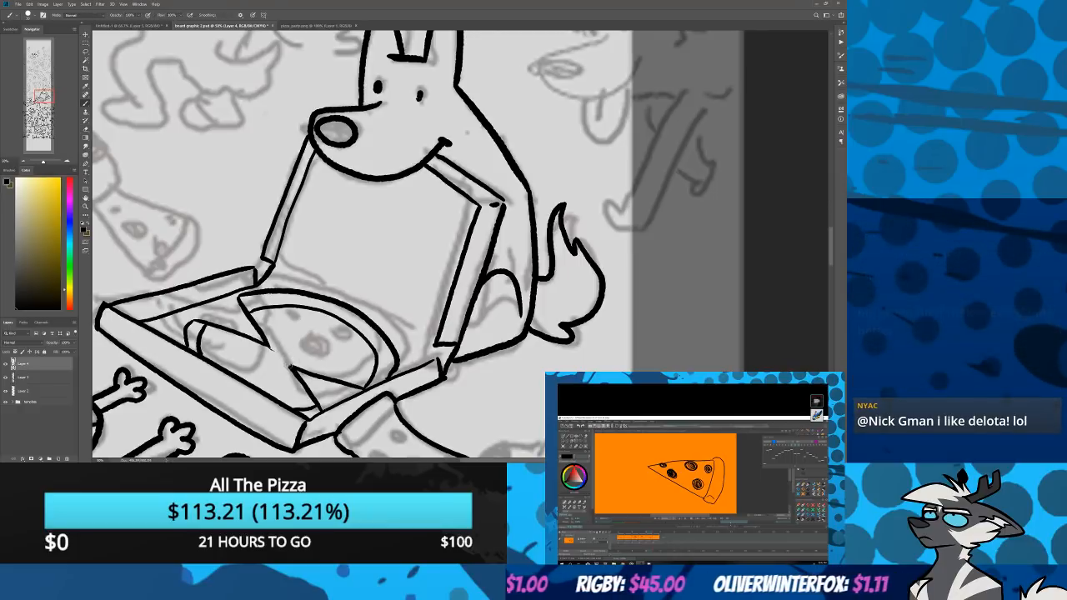
pyautogui.moveTo(284, 362); pyautogui.dragTo(323, 374)
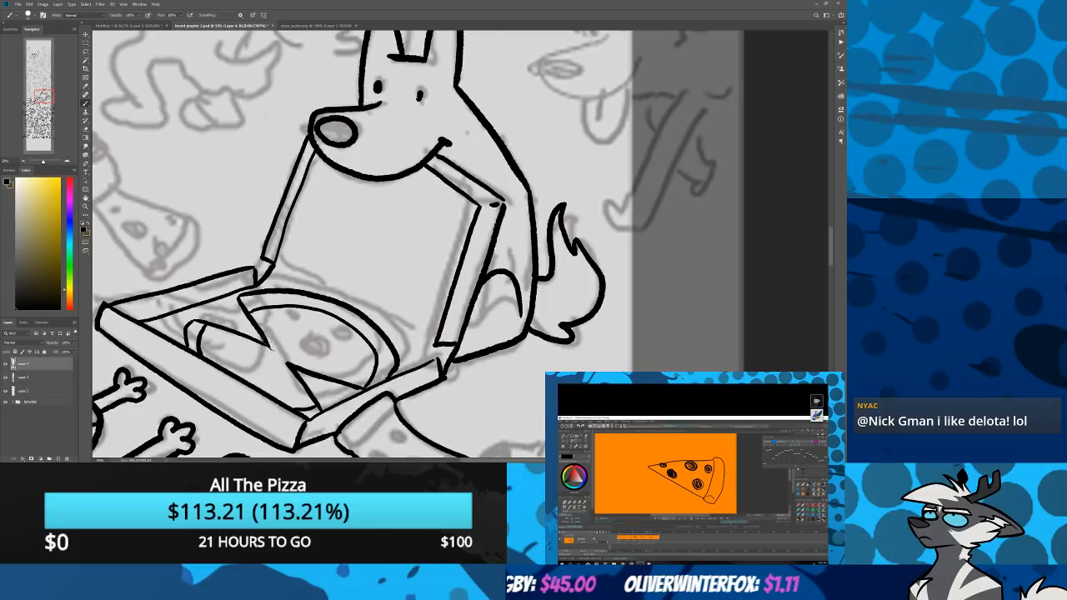
pyautogui.moveTo(276, 352); pyautogui.dragTo(205, 324)
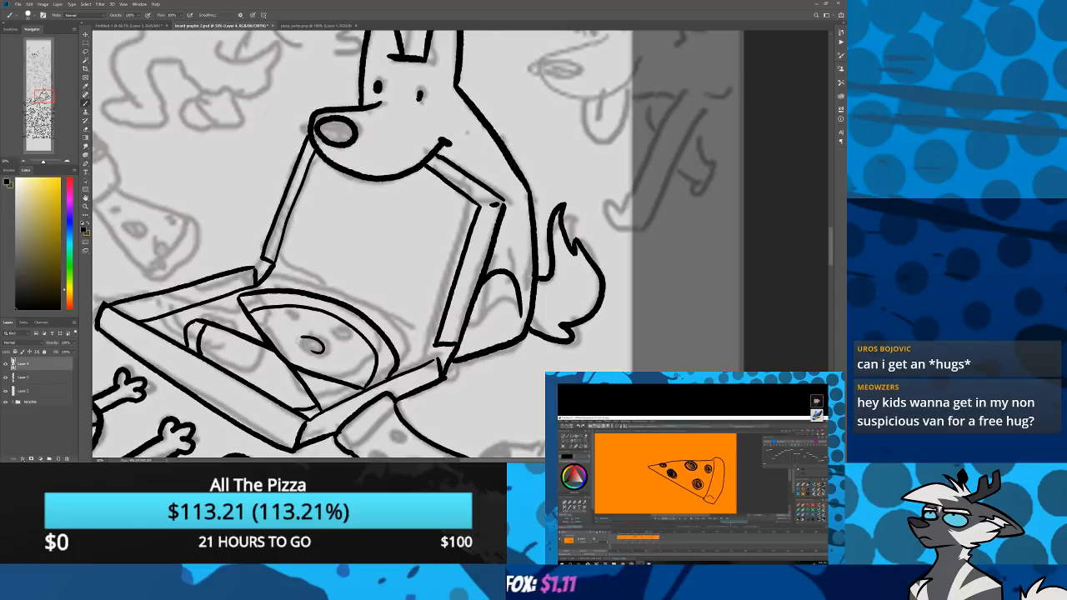
# Ink oval pepperoni pieces on both pizza sections in the box, three on the large one and two on the front slice
pyautogui.moveTo(306, 343)
pyautogui.mouseDown()
pyautogui.moveTo(322, 348)
pyautogui.moveTo(286, 317)
pyautogui.moveTo(333, 337)
pyautogui.moveTo(345, 330)
pyautogui.mouseUp()
pyautogui.hotkey('ctrl', 'z')
pyautogui.hotkey('ctrl', 'z')
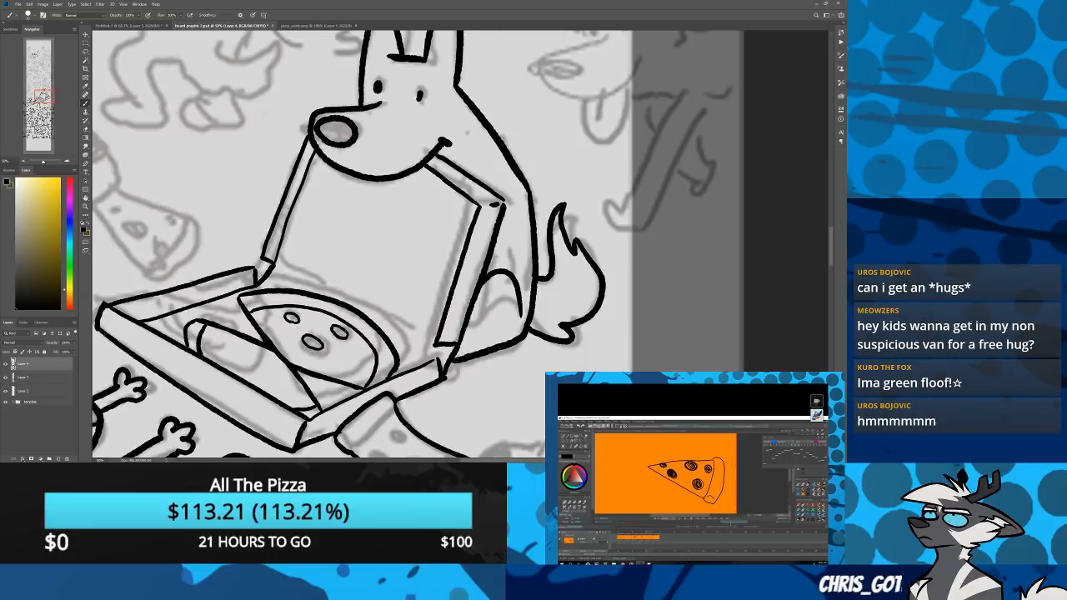
pyautogui.moveTo(231, 355)
pyautogui.mouseDown()
pyautogui.moveTo(226, 345)
pyautogui.moveTo(271, 384)
pyautogui.mouseUp()
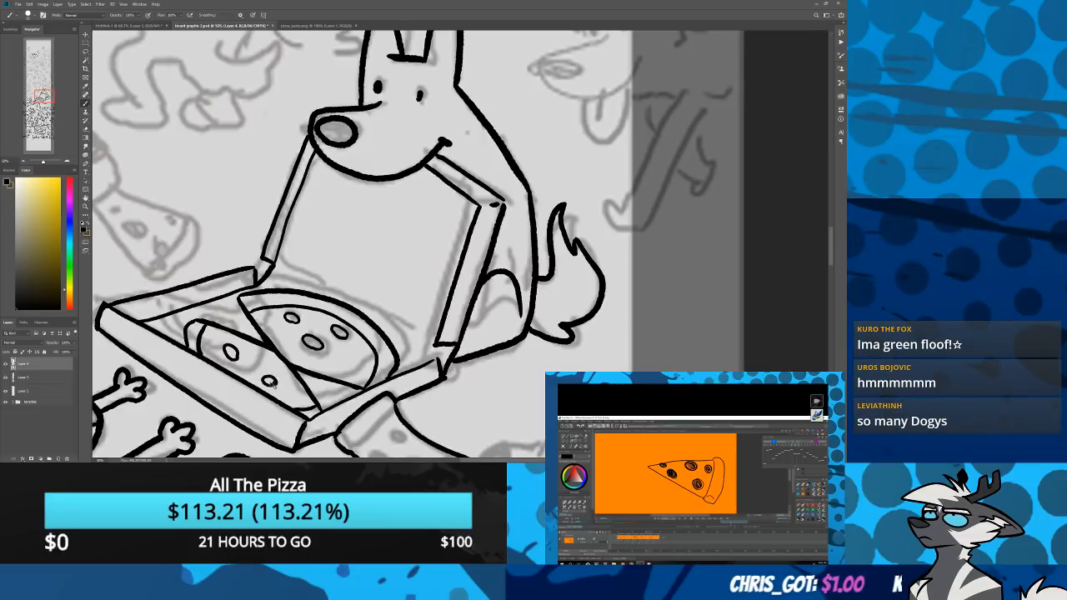
pyautogui.hotkey('ctrl', 'z')
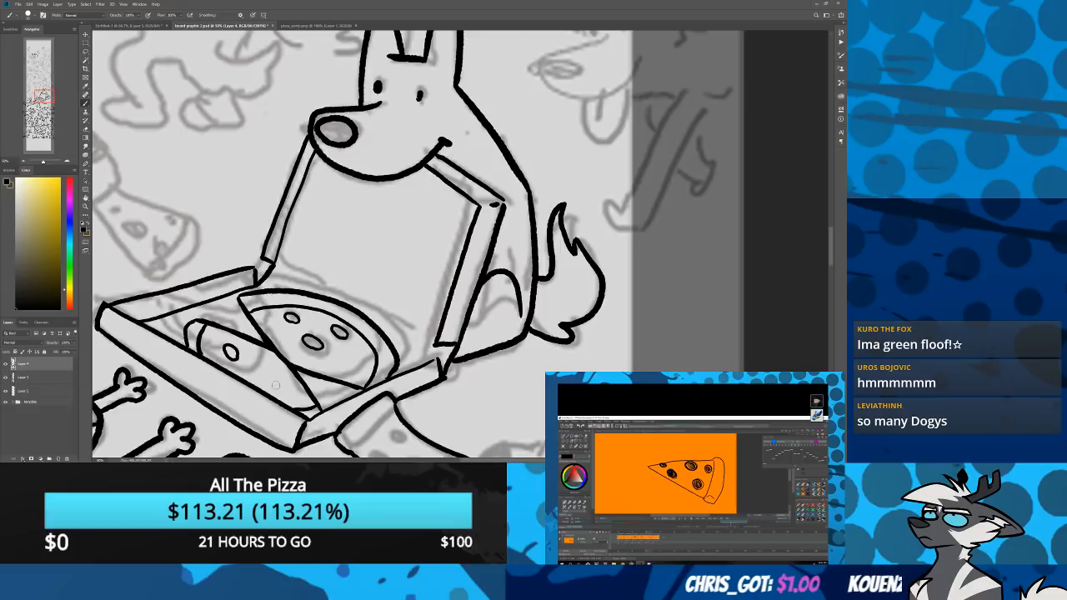
pyautogui.moveTo(276, 384); pyautogui.dragTo(276, 384)
pyautogui.hotkey('ctrl', 'z')
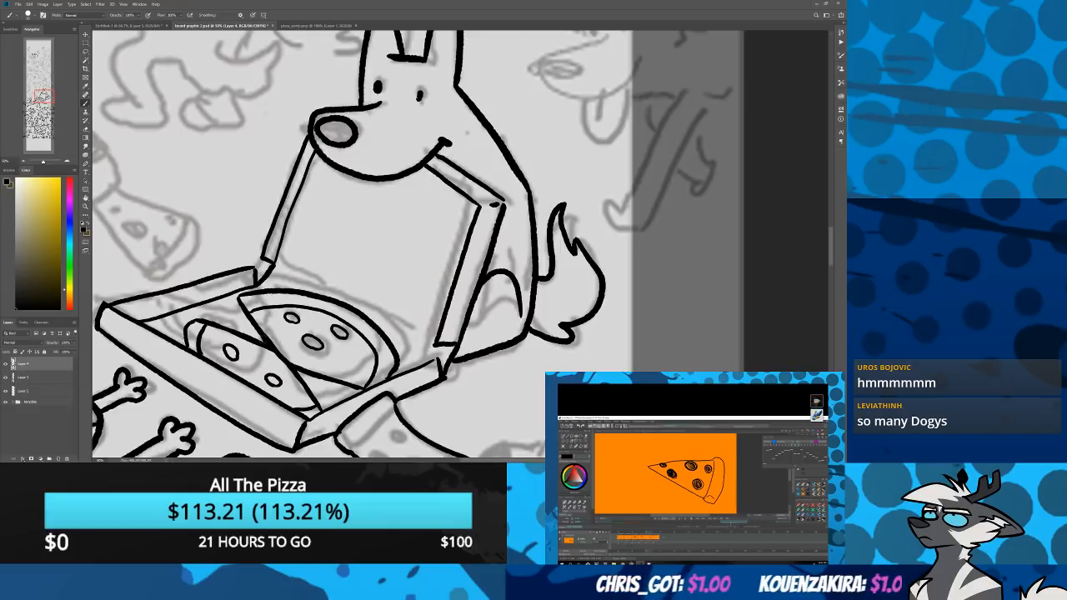
# Ink short cut lines radiating from the center of the pizza in the box
pyautogui.moveTo(281, 357)
pyautogui.mouseDown()
pyautogui.moveTo(332, 349)
pyautogui.moveTo(292, 343)
pyautogui.moveTo(303, 332)
pyautogui.mouseUp()
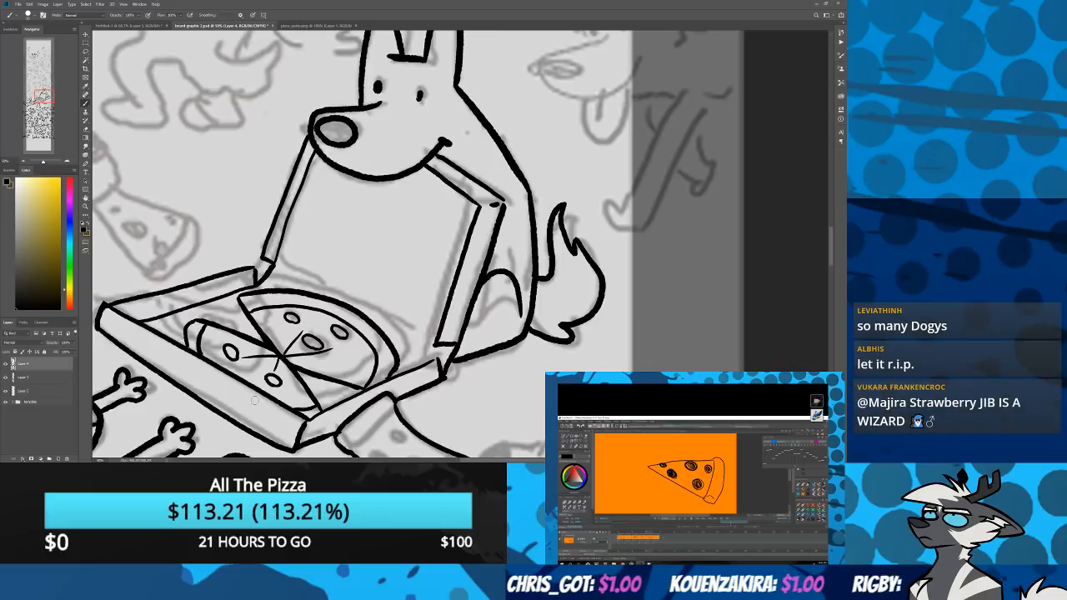
pyautogui.moveTo(272, 375); pyautogui.dragTo(270, 384)
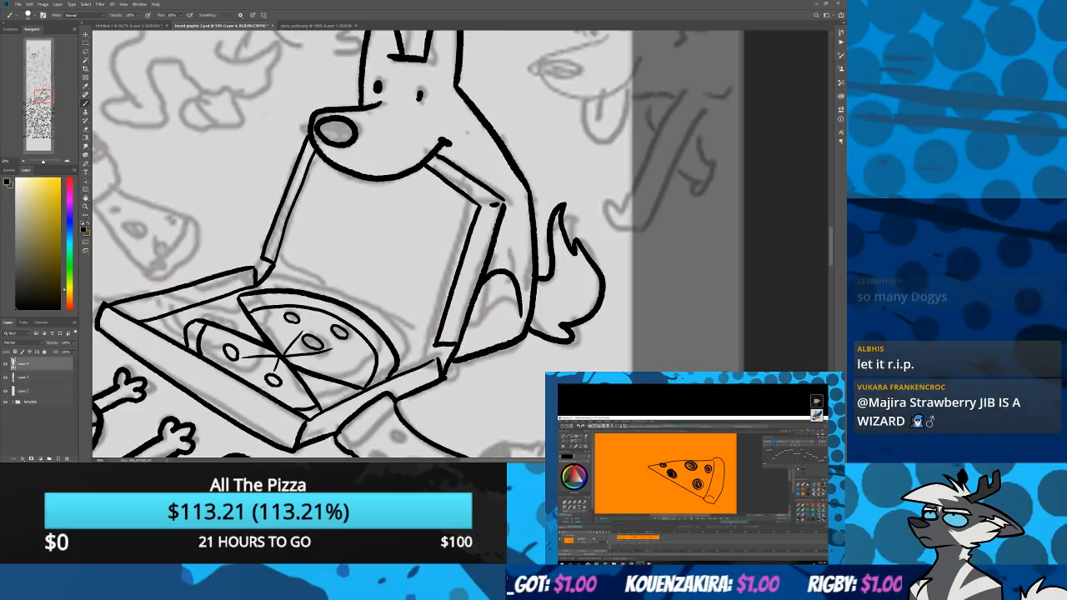
pyautogui.scroll(2, 333, 251)
pyautogui.moveTo(241, 352); pyautogui.dragTo(239, 351)
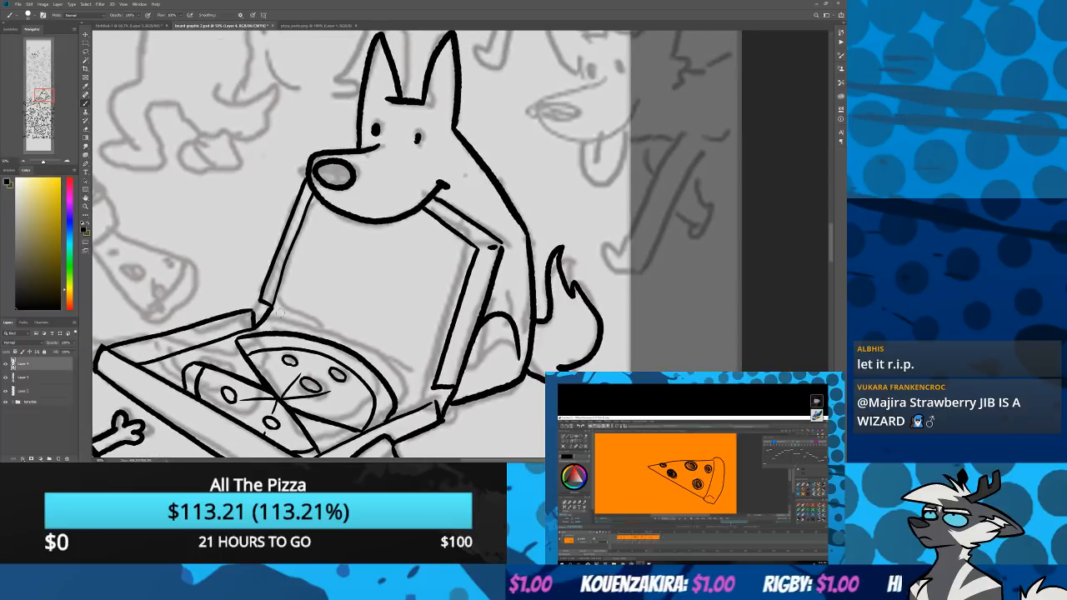
# Ink the hinge line along the base of the raised lid, behind the pizza, redoing the stroke until it fits the sketch
pyautogui.moveTo(275, 311); pyautogui.dragTo(428, 378)
pyautogui.hotkey('ctrl', 'z')
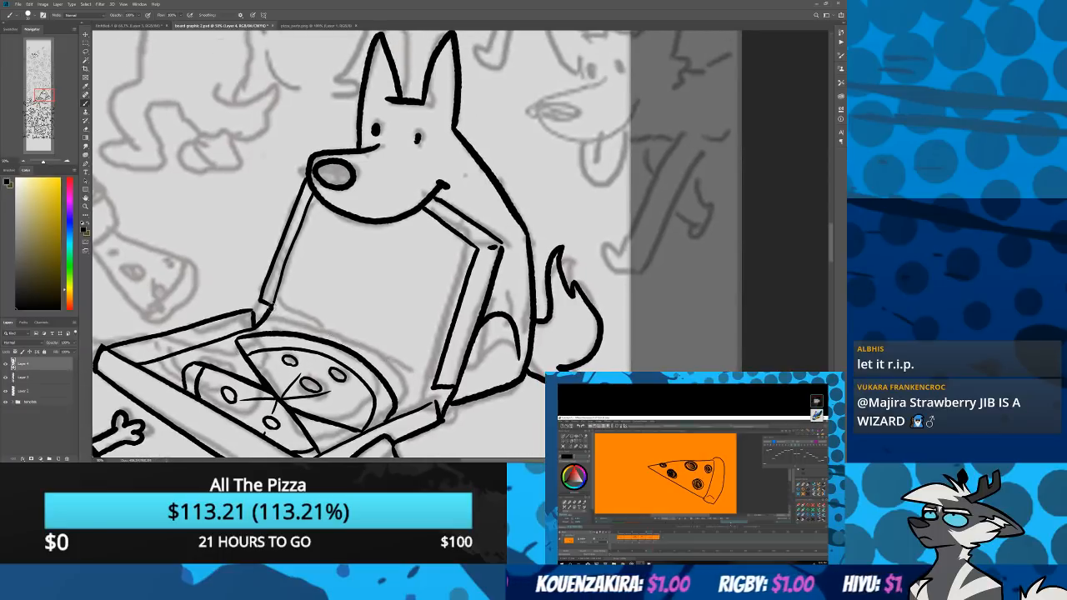
pyautogui.moveTo(273, 310); pyautogui.dragTo(368, 354)
pyautogui.hotkey('ctrl', 'z')
pyautogui.moveTo(274, 309); pyautogui.dragTo(377, 362)
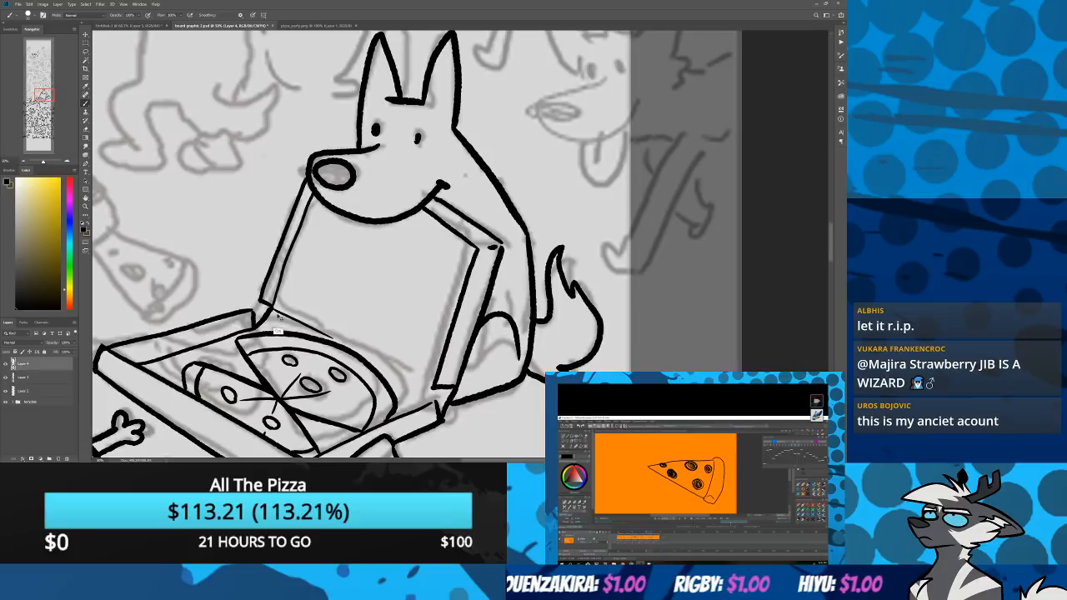
pyautogui.hotkey('ctrl', 'z')
pyautogui.moveTo(274, 309); pyautogui.dragTo(433, 382)
pyautogui.hotkey('ctrl', 'z')
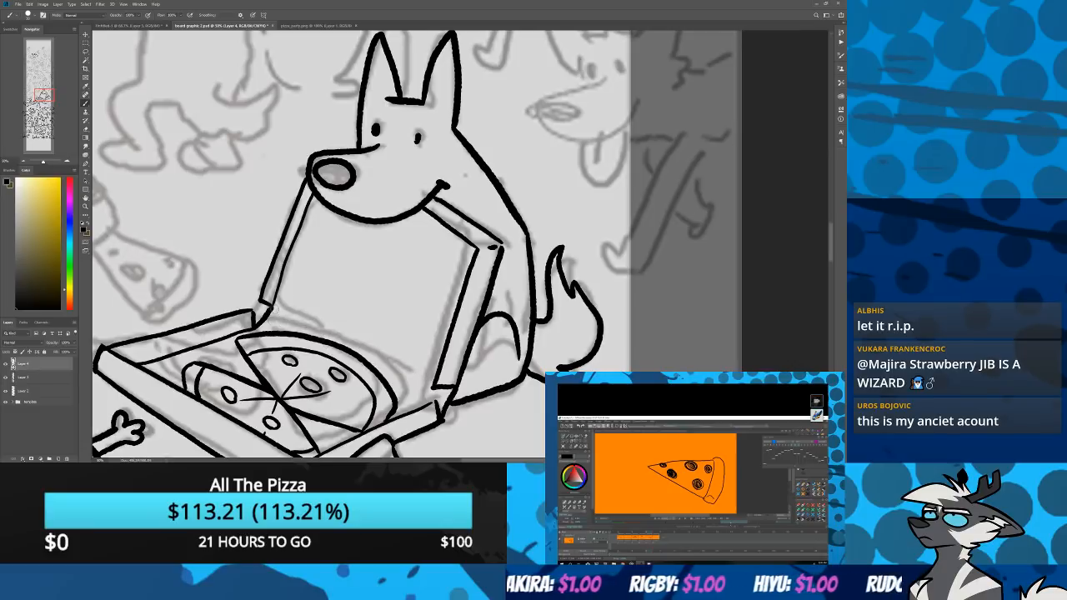
pyautogui.moveTo(272, 308); pyautogui.dragTo(401, 365)
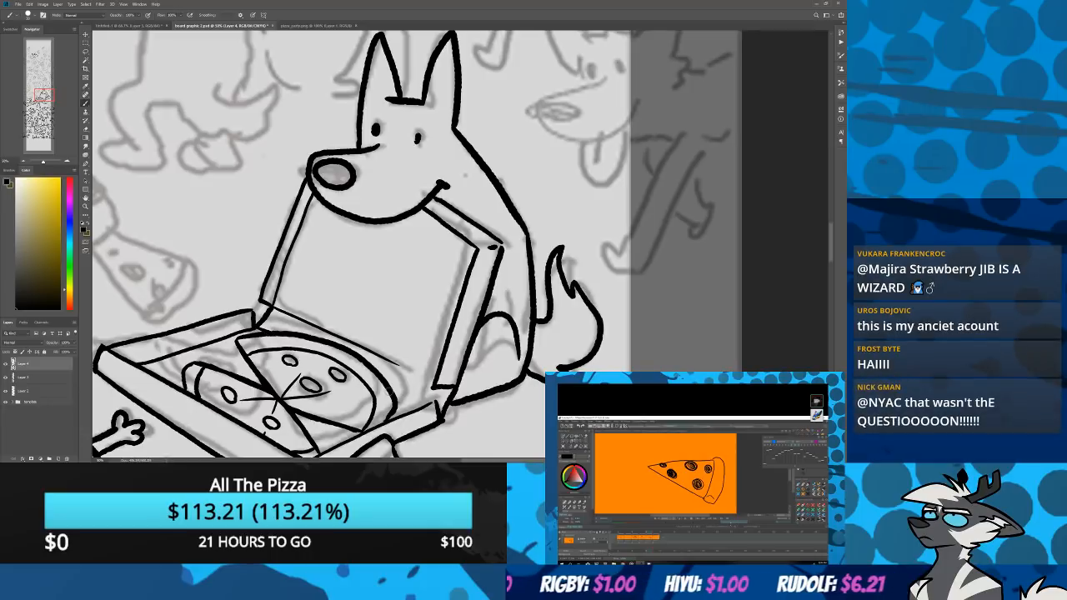
pyautogui.moveTo(170, 280); pyautogui.dragTo(188, 337)
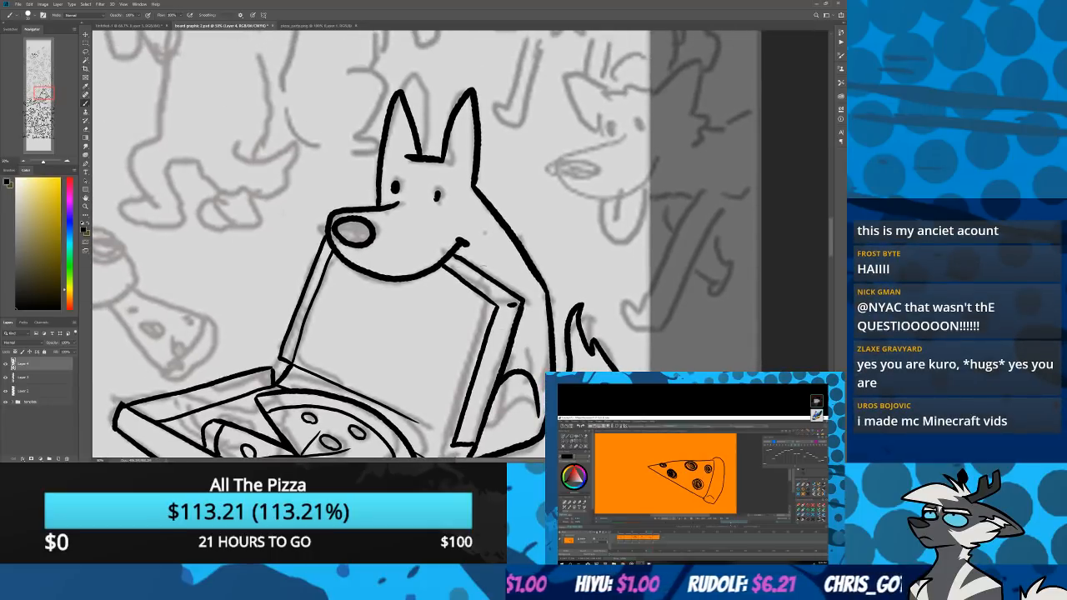
pyautogui.moveTo(163, 383); pyautogui.dragTo(202, 324)
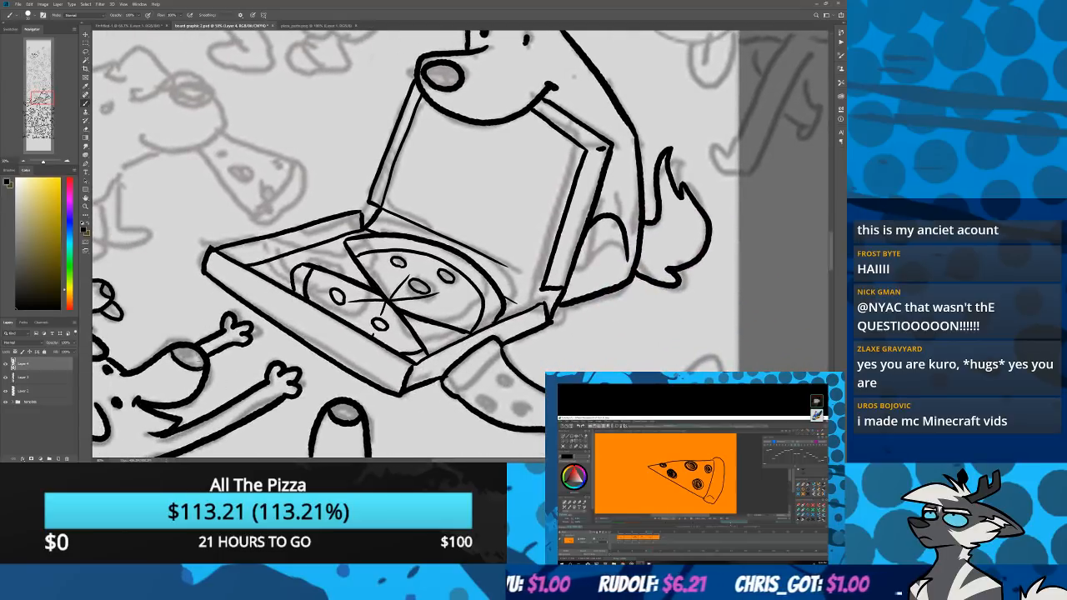
# Ink the curved tail, belly and all four legs of the standing dog beside the pizza box
pyautogui.moveTo(115, 215)
pyautogui.mouseDown()
pyautogui.moveTo(299, 324)
pyautogui.moveTo(322, 398)
pyautogui.moveTo(368, 412)
pyautogui.mouseUp()
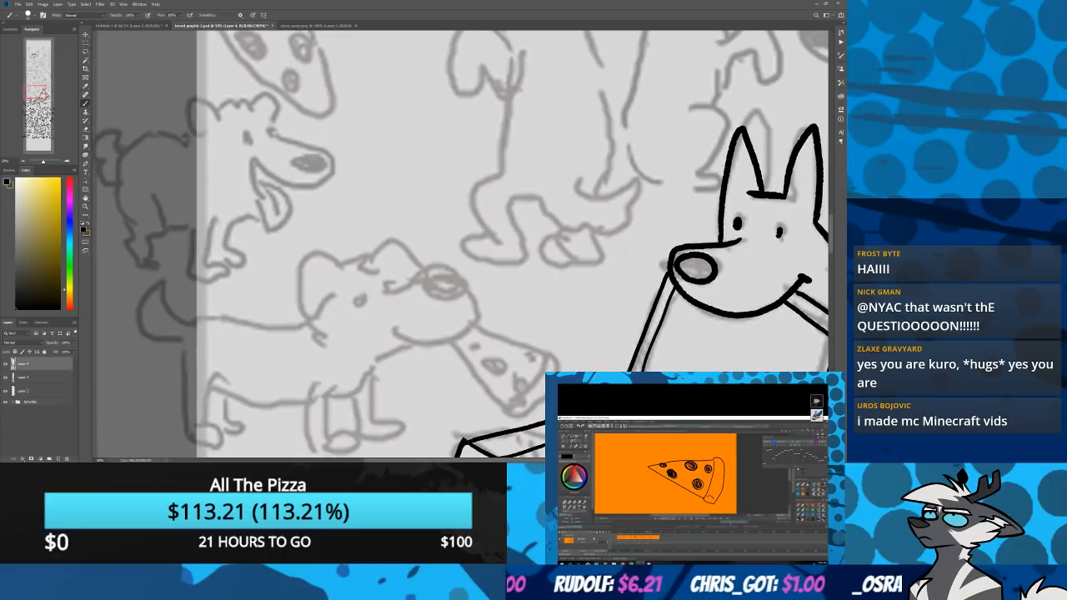
pyautogui.moveTo(191, 322)
pyautogui.mouseDown()
pyautogui.moveTo(159, 281)
pyautogui.moveTo(133, 309)
pyautogui.moveTo(184, 336)
pyautogui.moveTo(166, 286)
pyautogui.moveTo(145, 298)
pyautogui.moveTo(158, 342)
pyautogui.moveTo(180, 352)
pyautogui.moveTo(192, 441)
pyautogui.moveTo(212, 426)
pyautogui.moveTo(211, 382)
pyautogui.moveTo(222, 376)
pyautogui.moveTo(214, 387)
pyautogui.moveTo(242, 398)
pyautogui.moveTo(308, 392)
pyautogui.moveTo(310, 445)
pyautogui.moveTo(364, 305)
pyautogui.mouseUp()
pyautogui.hotkey('ctrl', 'z')
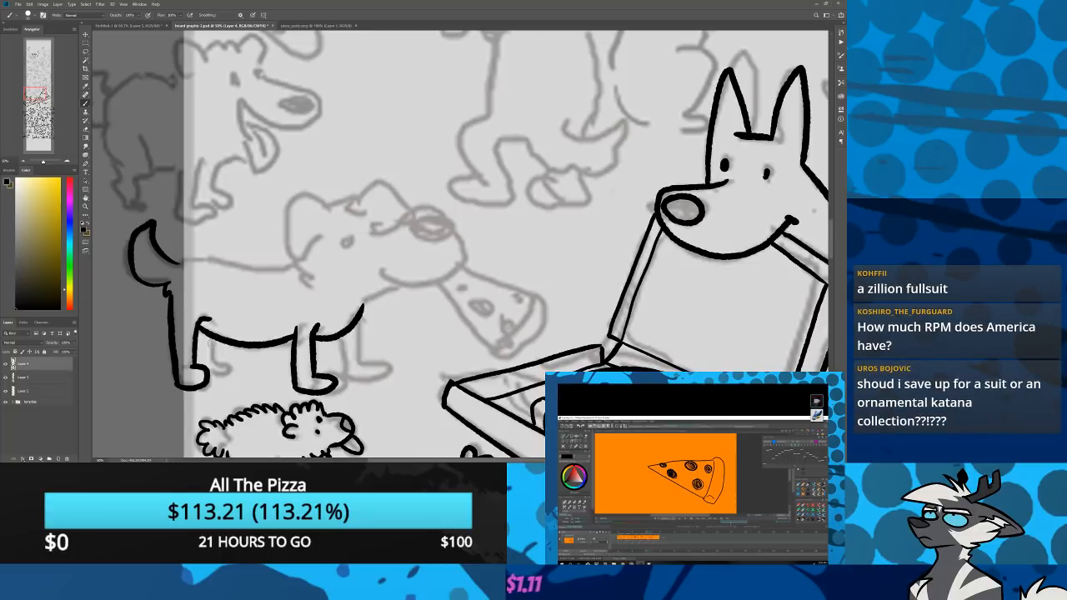
pyautogui.moveTo(212, 339)
pyautogui.mouseDown()
pyautogui.moveTo(209, 362)
pyautogui.moveTo(221, 369)
pyautogui.moveTo(207, 376)
pyautogui.mouseUp()
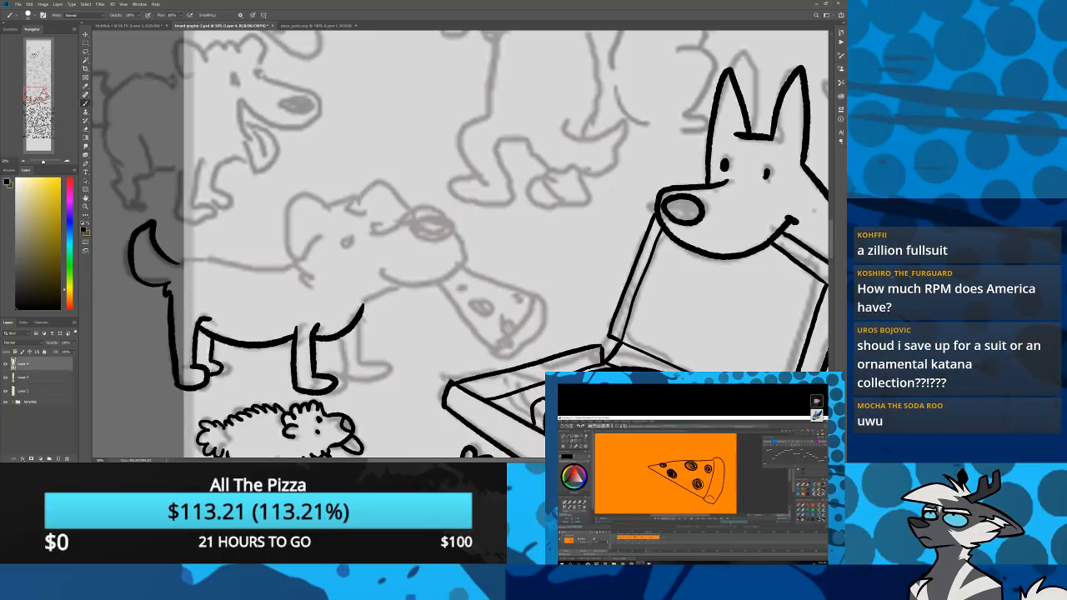
pyautogui.moveTo(359, 319)
pyautogui.mouseDown()
pyautogui.moveTo(362, 364)
pyautogui.moveTo(350, 377)
pyautogui.moveTo(340, 336)
pyautogui.moveTo(343, 349)
pyautogui.mouseUp()
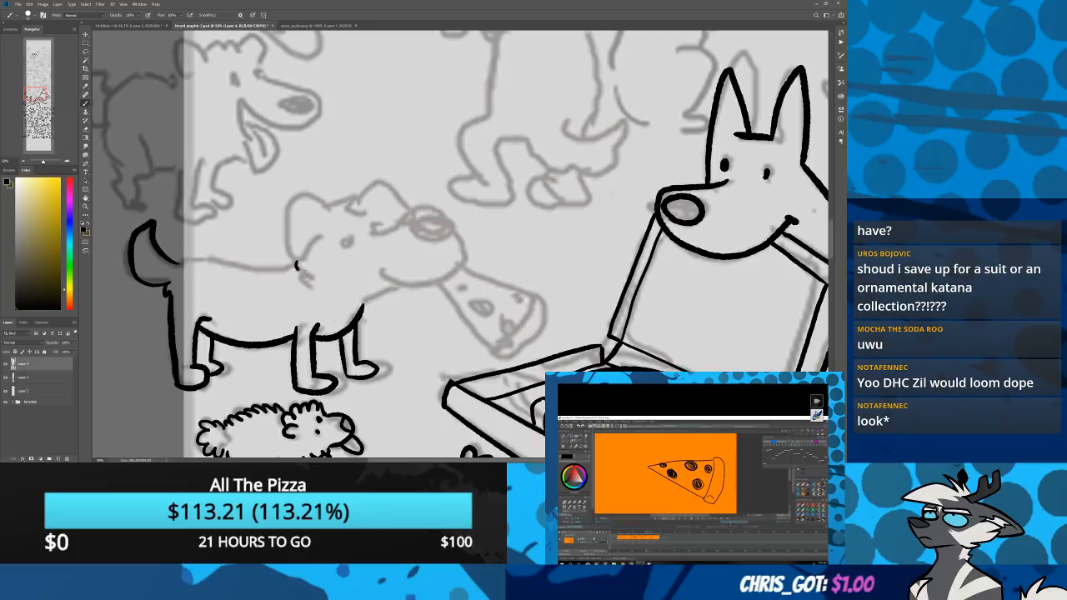
# Ink the standing dog's neck fur tuft, its floppy near ear and its near eye
pyautogui.moveTo(296, 265); pyautogui.dragTo(313, 278)
pyautogui.moveTo(268, 228); pyautogui.dragTo(280, 329)
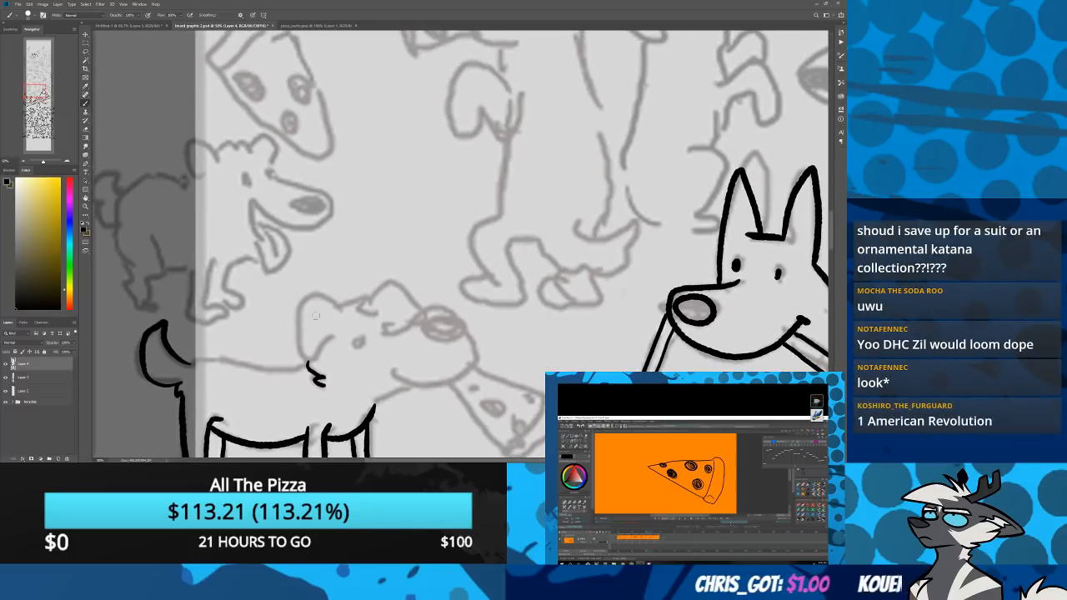
pyautogui.moveTo(341, 309)
pyautogui.mouseDown()
pyautogui.moveTo(295, 320)
pyautogui.moveTo(318, 362)
pyautogui.moveTo(323, 354)
pyautogui.mouseUp()
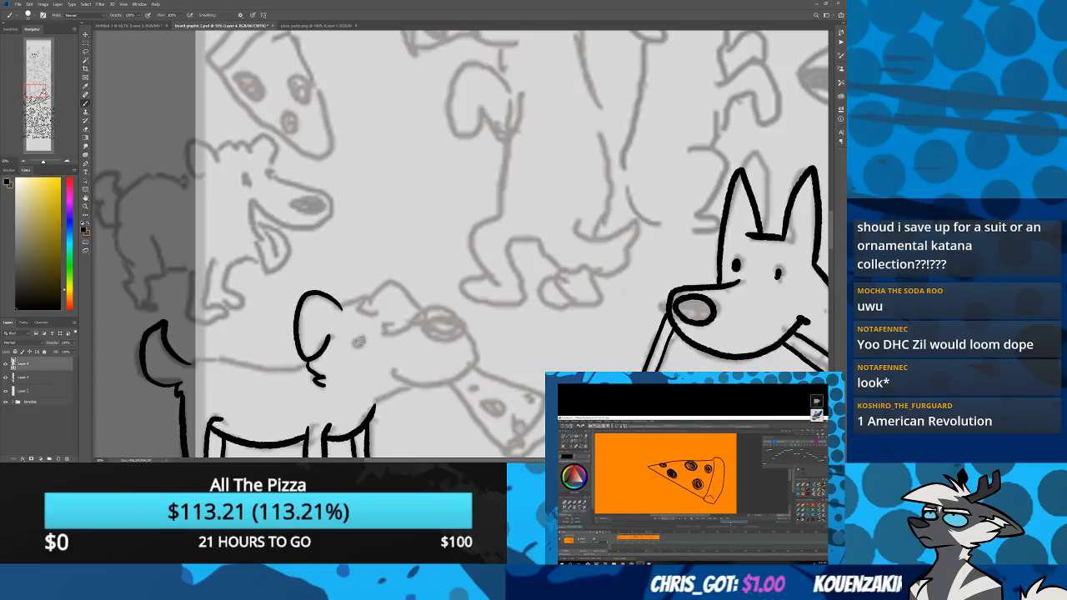
pyautogui.click(357, 342)
pyautogui.click(358, 341)
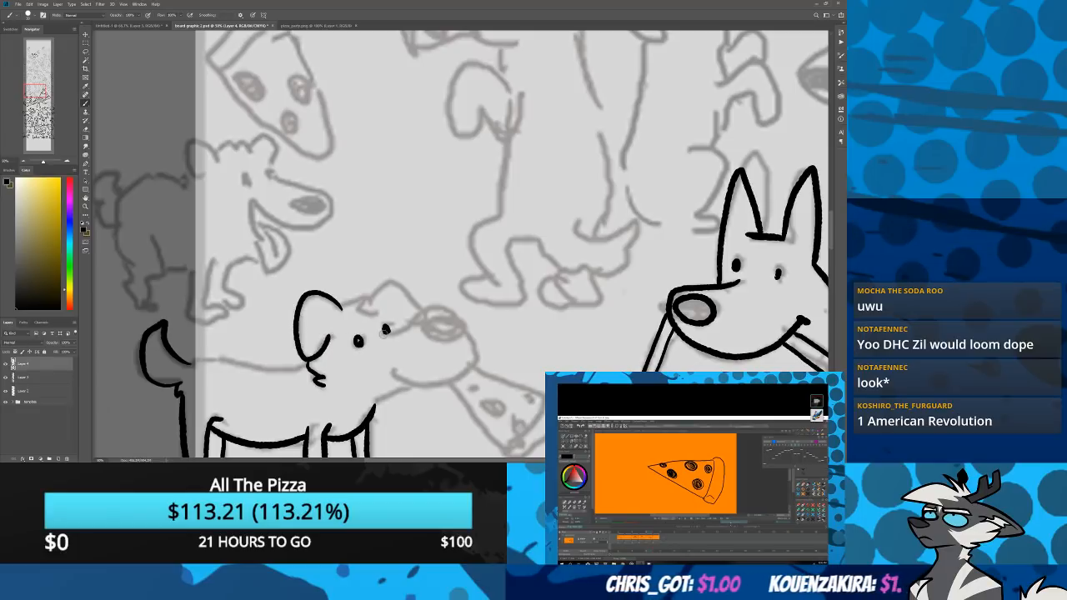
# Ink the standing dog's far eye, rounded muzzle, chest line and nose, plus the top of its head with a rounded far ear
pyautogui.moveTo(385, 330)
pyautogui.mouseDown()
pyautogui.moveTo(438, 315)
pyautogui.moveTo(464, 324)
pyautogui.moveTo(460, 371)
pyautogui.moveTo(400, 386)
pyautogui.moveTo(373, 371)
pyautogui.moveTo(376, 409)
pyautogui.mouseUp()
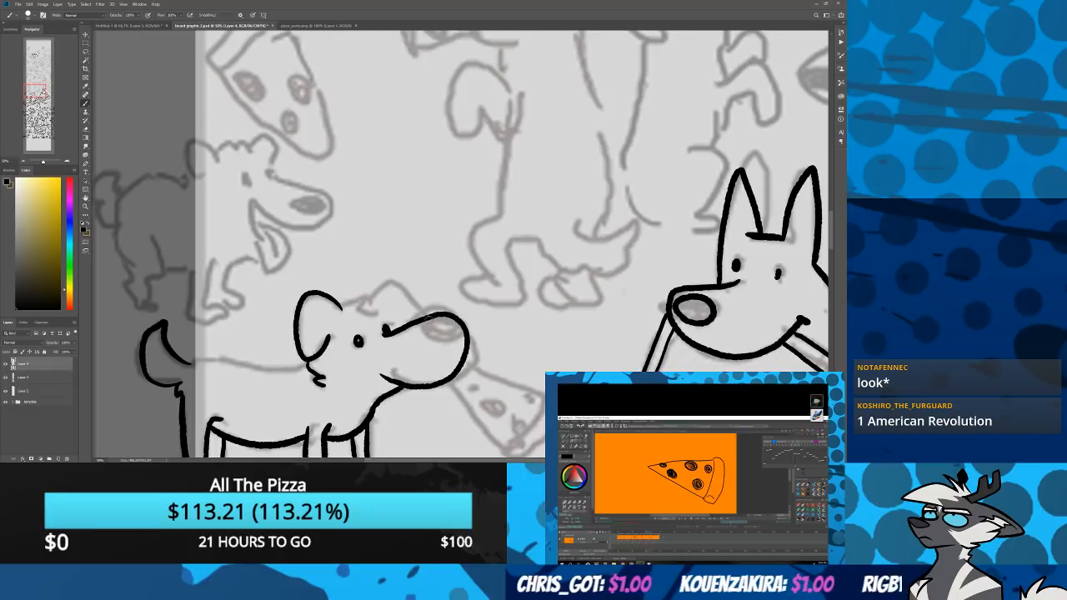
pyautogui.moveTo(434, 316)
pyautogui.mouseDown()
pyautogui.moveTo(454, 318)
pyautogui.moveTo(463, 333)
pyautogui.mouseUp()
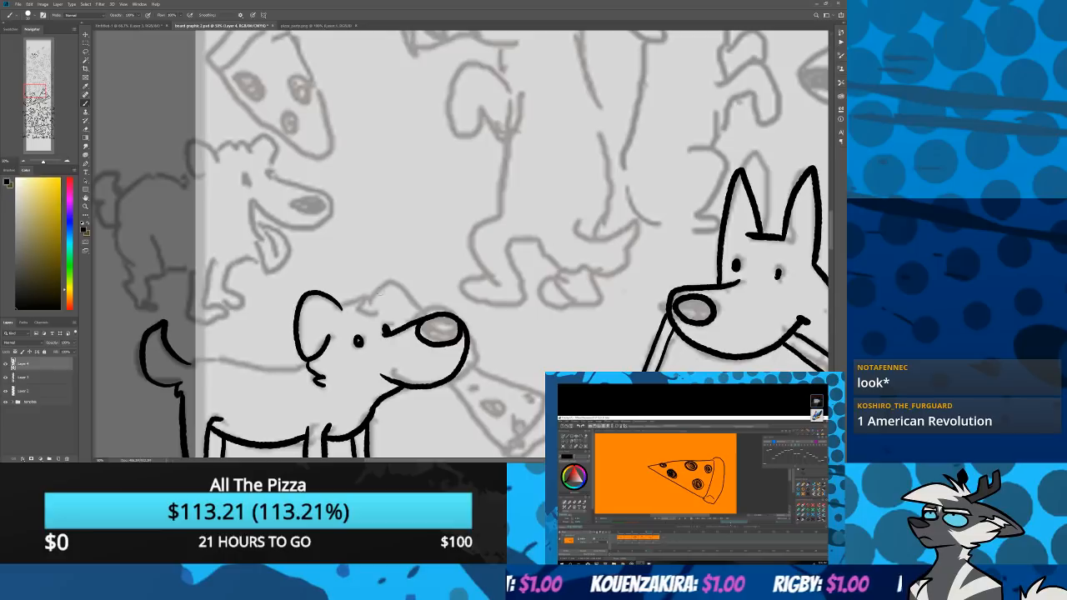
pyautogui.moveTo(342, 308)
pyautogui.mouseDown()
pyautogui.moveTo(380, 285)
pyautogui.moveTo(413, 324)
pyautogui.mouseUp()
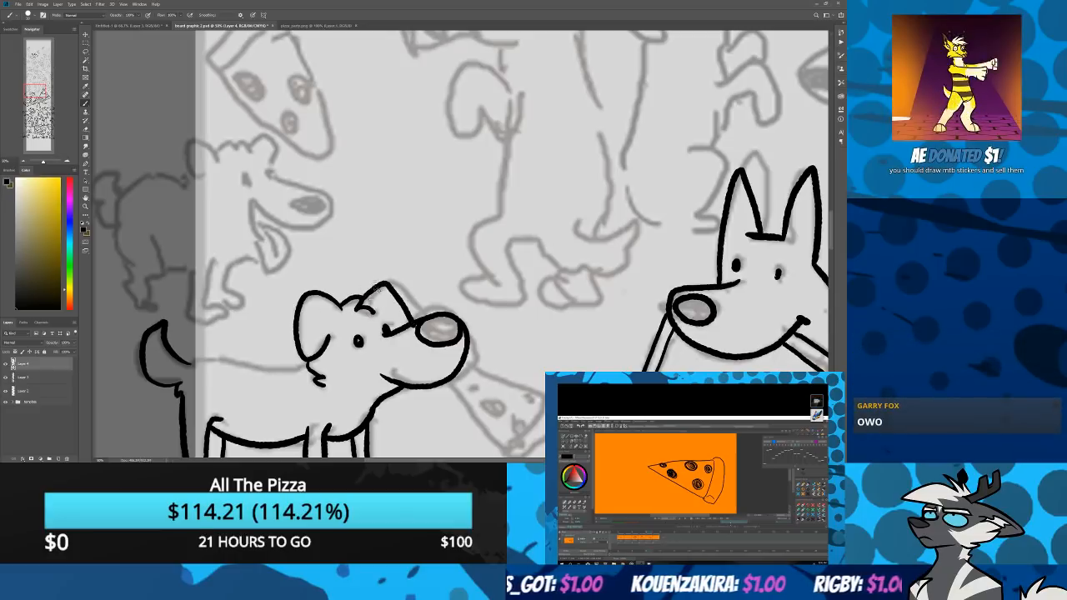
pyautogui.hotkey('ctrl', 'z')
pyautogui.moveTo(360, 300)
pyautogui.mouseDown()
pyautogui.moveTo(401, 298)
pyautogui.moveTo(410, 323)
pyautogui.mouseUp()
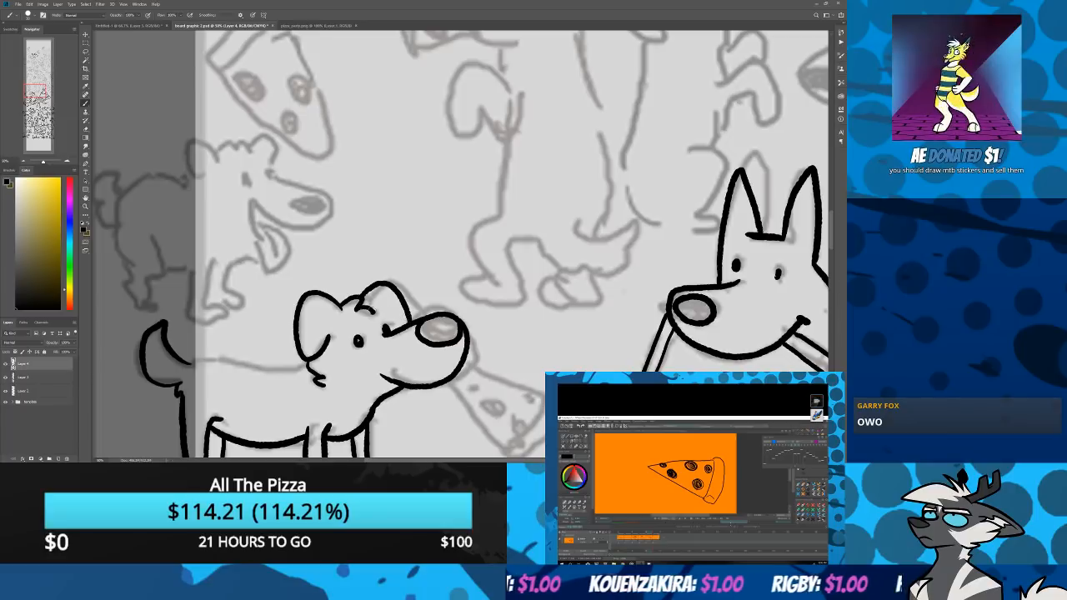
# Ink the standing dog's mouth and the pizza slice hanging from it with crust and pepperoni, and the line of its back
pyautogui.moveTo(441, 385)
pyautogui.mouseDown()
pyautogui.moveTo(341, 291)
pyautogui.moveTo(410, 360)
pyautogui.moveTo(439, 317)
pyautogui.moveTo(357, 272)
pyautogui.mouseUp()
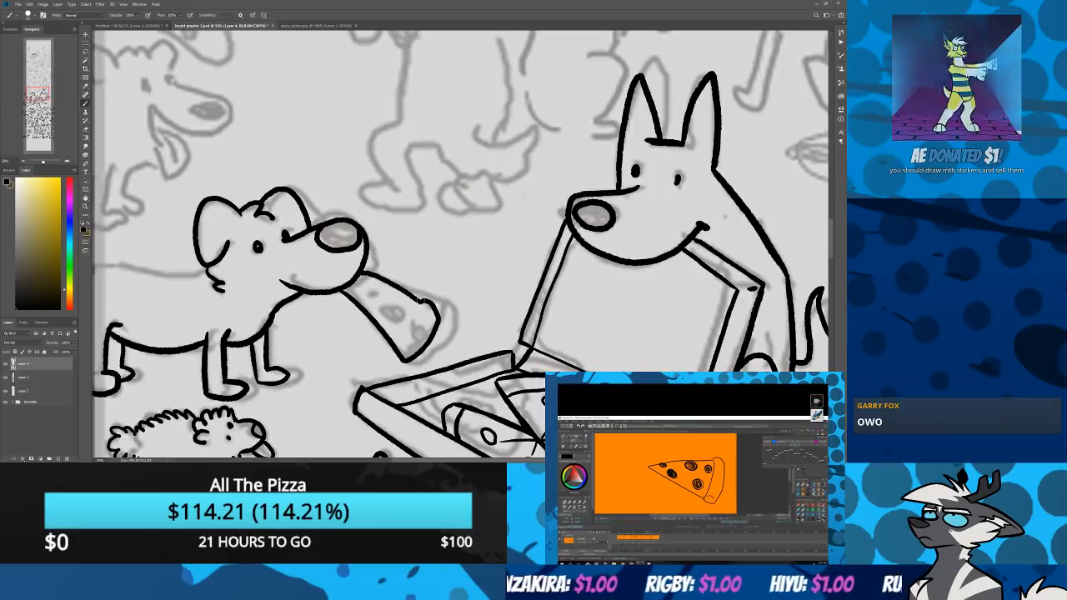
pyautogui.moveTo(423, 303)
pyautogui.mouseDown()
pyautogui.moveTo(391, 332)
pyautogui.moveTo(393, 308)
pyautogui.moveTo(374, 294)
pyautogui.mouseUp()
pyautogui.hotkey('ctrl', 'z')
pyautogui.hotkey('ctrl', 'z')
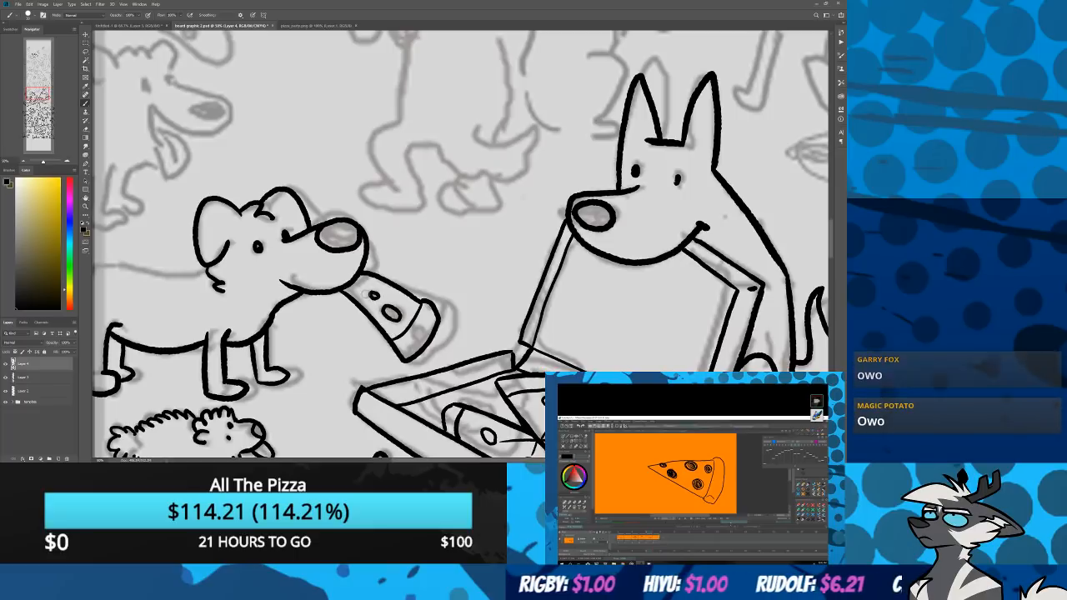
pyautogui.moveTo(100, 288)
pyautogui.mouseDown()
pyautogui.moveTo(181, 238)
pyautogui.moveTo(260, 295)
pyautogui.moveTo(267, 327)
pyautogui.mouseUp()
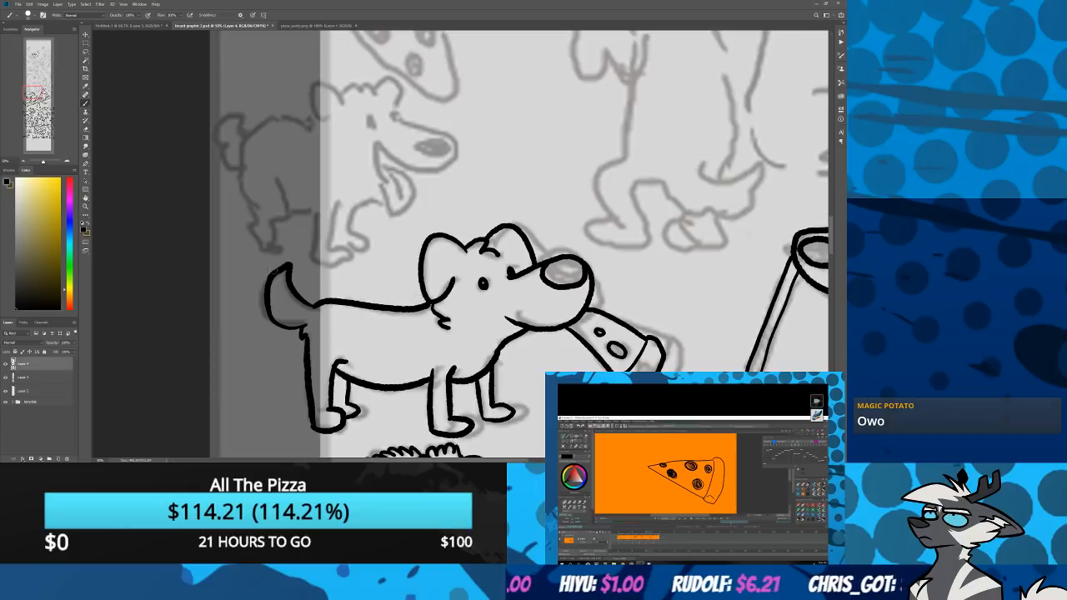
# Ink the back, rump, near hind leg, belly and front legs of the small fluffy dog above the standing dog
pyautogui.moveTo(269, 273); pyautogui.dragTo(322, 402)
pyautogui.moveTo(333, 304); pyautogui.dragTo(324, 350)
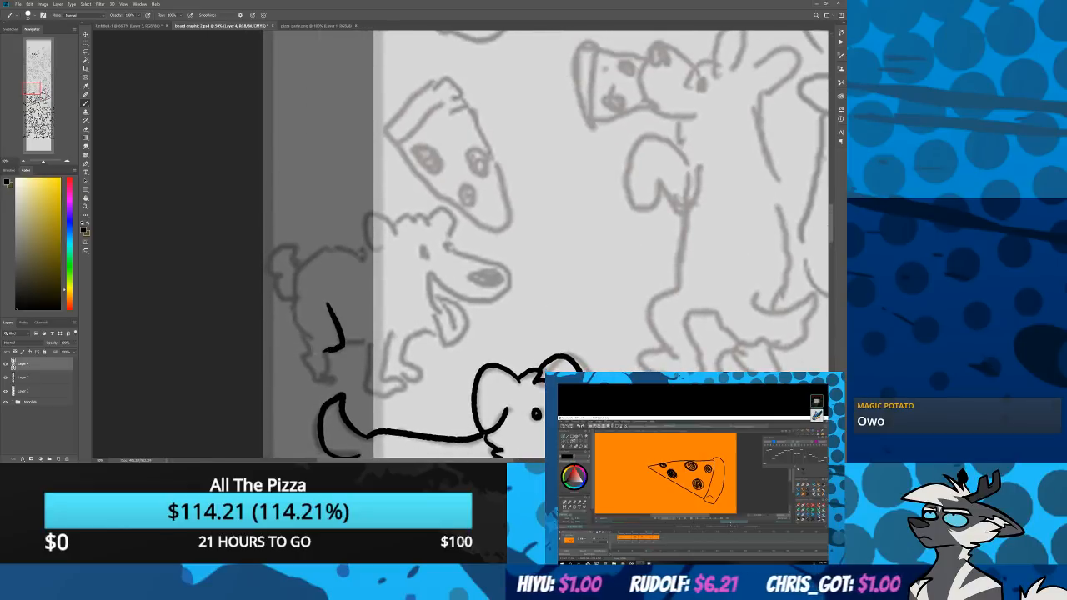
pyautogui.hotkey('ctrl', 'z')
pyautogui.moveTo(330, 301)
pyautogui.mouseDown()
pyautogui.moveTo(337, 325)
pyautogui.moveTo(320, 351)
pyautogui.moveTo(299, 264)
pyautogui.moveTo(364, 258)
pyautogui.mouseUp()
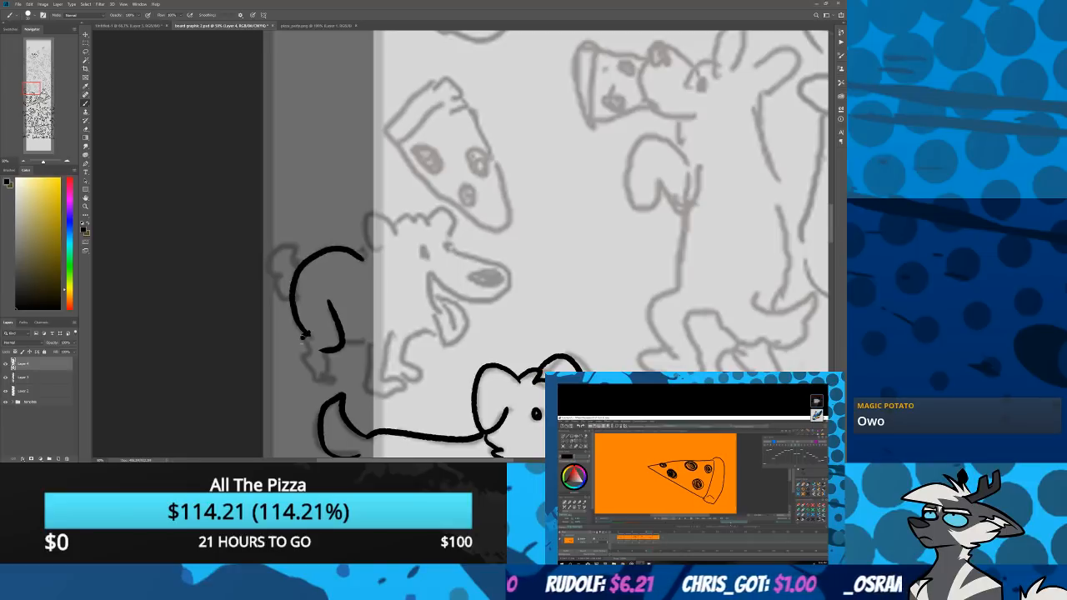
pyautogui.moveTo(302, 332)
pyautogui.mouseDown()
pyautogui.moveTo(327, 374)
pyautogui.moveTo(367, 337)
pyautogui.mouseUp()
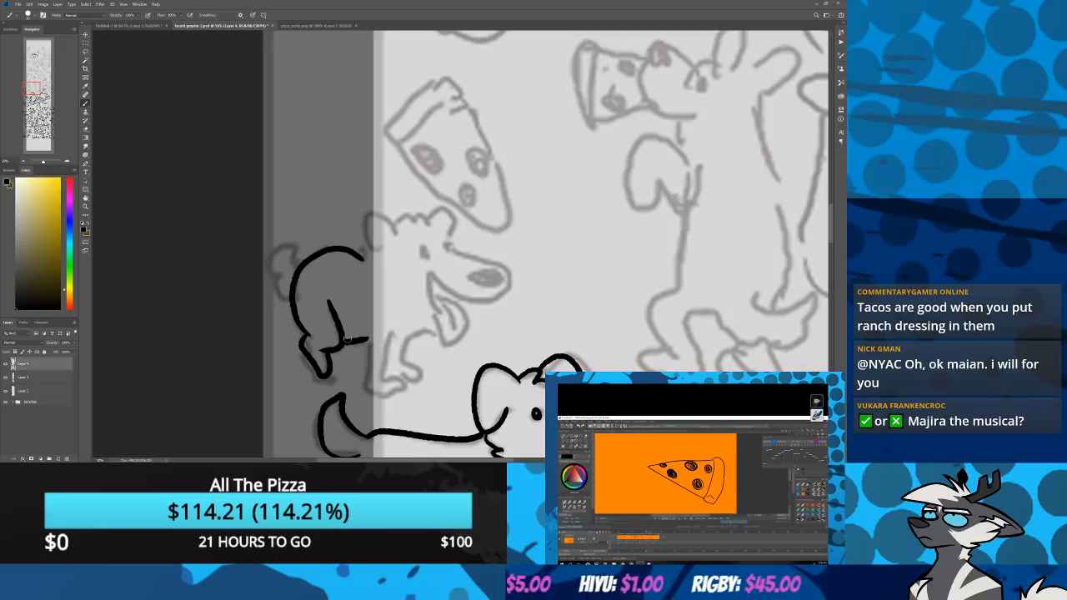
pyautogui.moveTo(370, 323)
pyautogui.mouseDown()
pyautogui.moveTo(369, 385)
pyautogui.moveTo(397, 393)
pyautogui.moveTo(390, 323)
pyautogui.moveTo(421, 375)
pyautogui.moveTo(396, 382)
pyautogui.mouseUp()
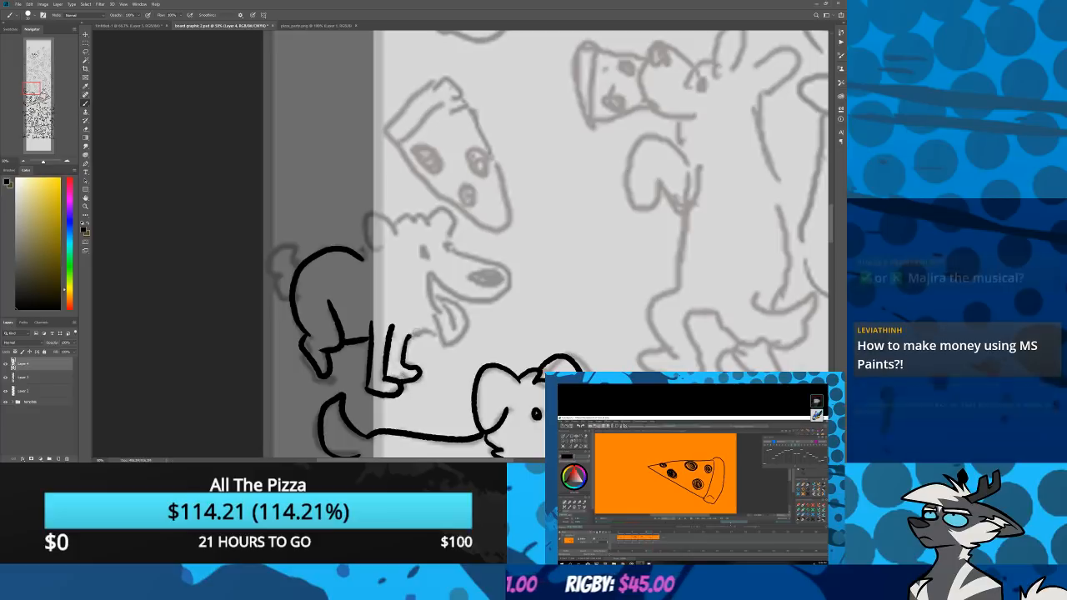
# Ink the small dog's chest, open mouth with hanging tongue, muzzle and nose, plus its eye, rounded ears and tufted head
pyautogui.moveTo(406, 338)
pyautogui.mouseDown()
pyautogui.moveTo(465, 342)
pyautogui.moveTo(428, 285)
pyautogui.moveTo(449, 294)
pyautogui.moveTo(508, 273)
pyautogui.moveTo(446, 246)
pyautogui.moveTo(480, 305)
pyautogui.moveTo(505, 266)
pyautogui.moveTo(445, 247)
pyautogui.moveTo(435, 314)
pyautogui.moveTo(454, 296)
pyautogui.mouseUp()
pyautogui.hotkey('ctrl', 'z')
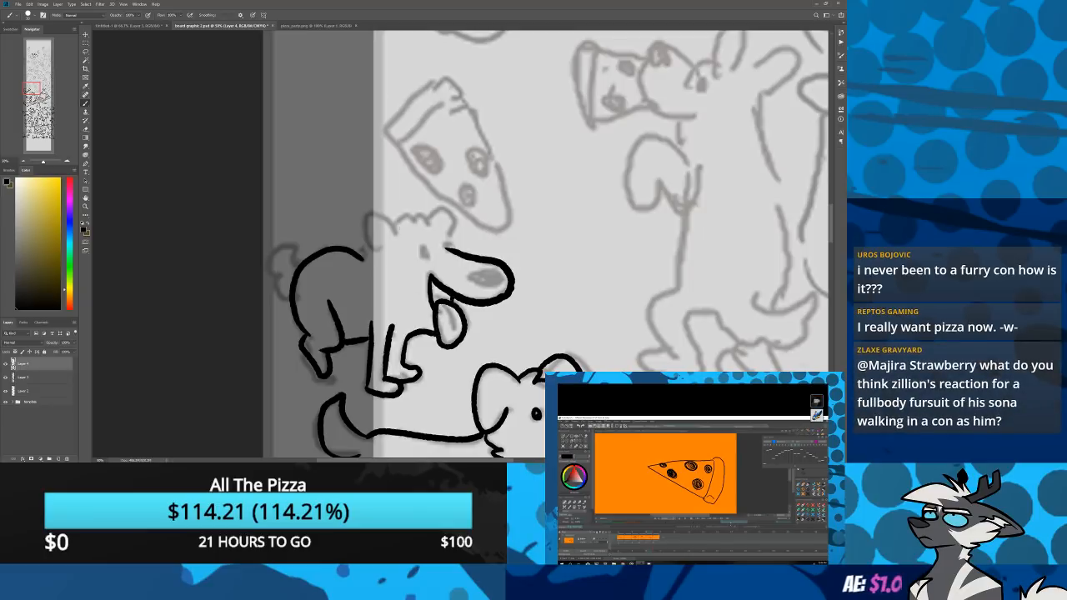
pyautogui.moveTo(361, 245)
pyautogui.mouseDown()
pyautogui.moveTo(365, 347)
pyautogui.moveTo(402, 327)
pyautogui.moveTo(434, 326)
pyautogui.moveTo(447, 310)
pyautogui.moveTo(458, 333)
pyautogui.moveTo(450, 353)
pyautogui.moveTo(427, 351)
pyautogui.mouseUp()
pyautogui.moveTo(500, 374)
pyautogui.mouseDown()
pyautogui.moveTo(480, 375)
pyautogui.moveTo(505, 384)
pyautogui.moveTo(487, 390)
pyautogui.mouseUp()
pyautogui.hotkey('ctrl', 'z')
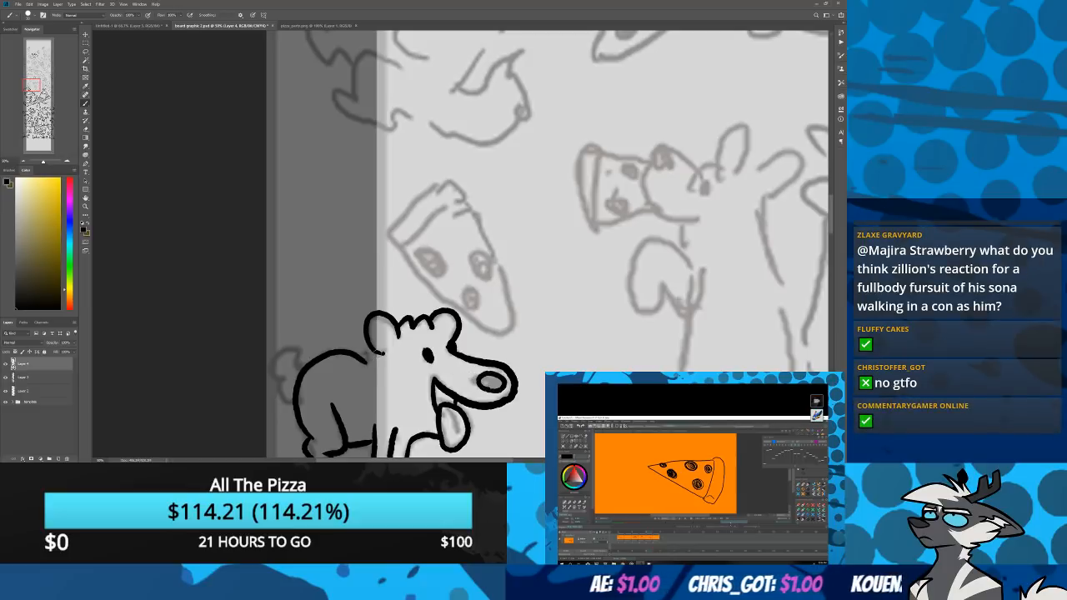
# Ink the small dog's fluffy tail and far hind foot
pyautogui.moveTo(341, 423); pyautogui.dragTo(331, 301)
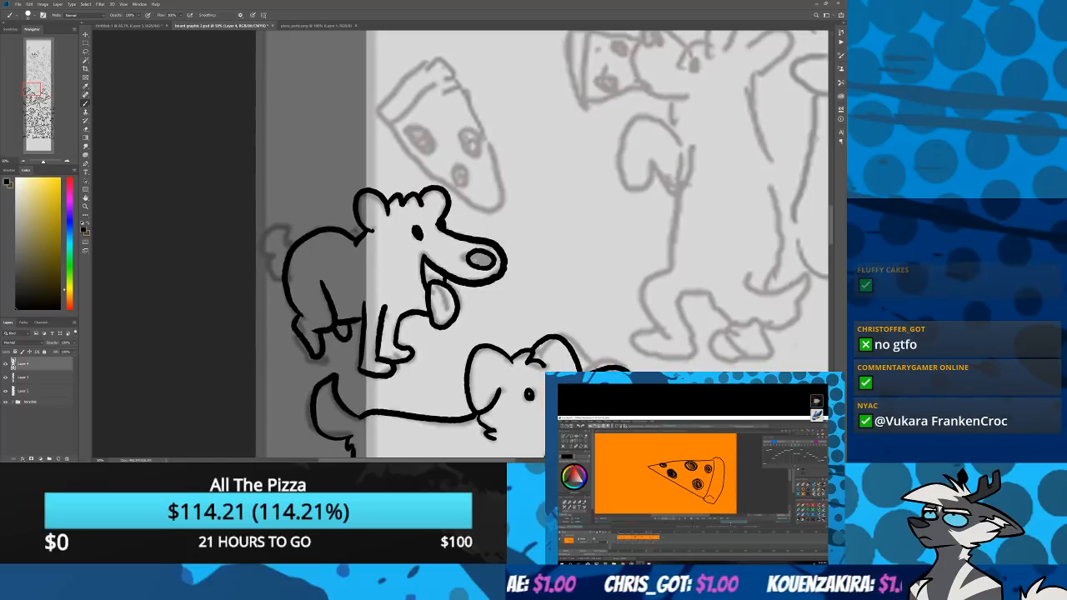
pyautogui.moveTo(291, 242)
pyautogui.mouseDown()
pyautogui.moveTo(275, 225)
pyautogui.moveTo(269, 256)
pyautogui.moveTo(289, 276)
pyautogui.mouseUp()
pyautogui.hotkey('ctrl', 'z')
pyautogui.hotkey('ctrl', 'z')
# Ink the loose pizza slice above the small dog with its crust, two long edges and three pepperoni pieces
pyautogui.moveTo(371, 220); pyautogui.dragTo(271, 349)
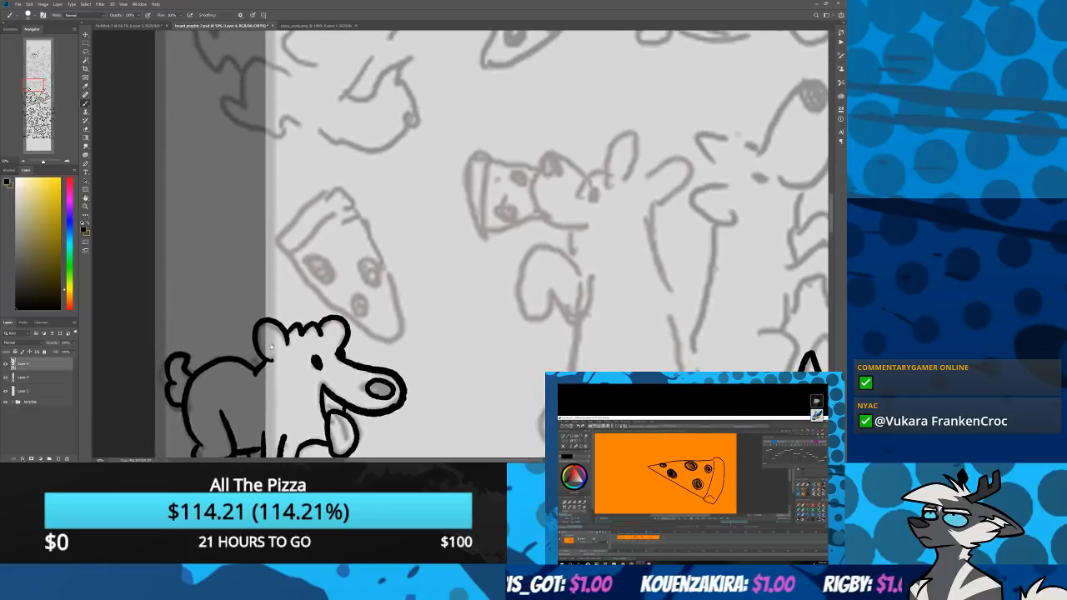
pyautogui.moveTo(285, 251)
pyautogui.mouseDown()
pyautogui.moveTo(278, 242)
pyautogui.moveTo(338, 191)
pyautogui.mouseUp()
pyautogui.moveTo(292, 254)
pyautogui.mouseDown()
pyautogui.moveTo(339, 195)
pyautogui.moveTo(301, 264)
pyautogui.moveTo(383, 337)
pyautogui.mouseUp()
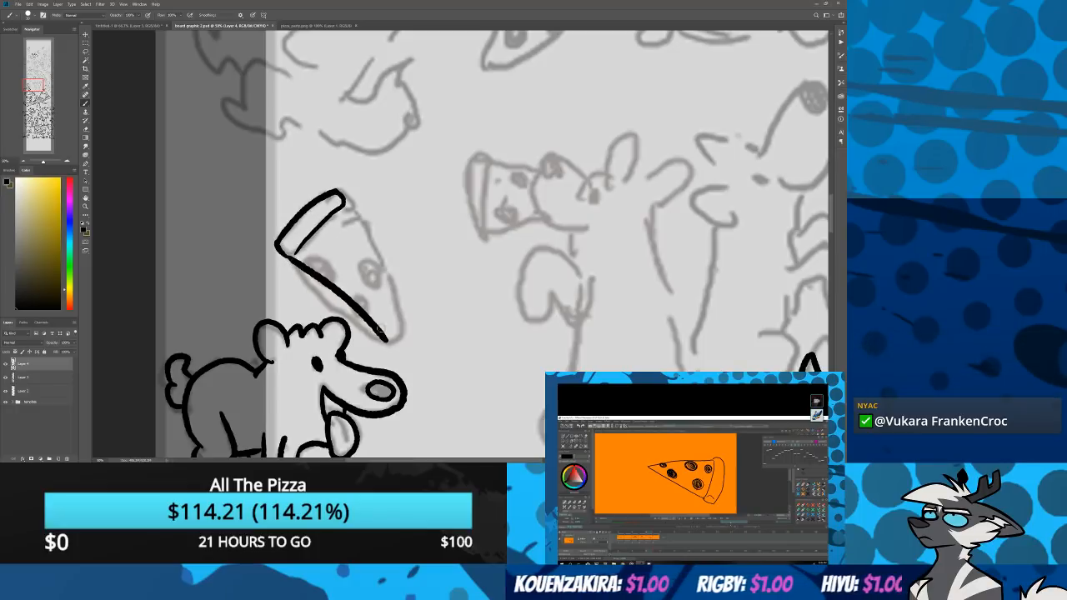
pyautogui.hotkey('ctrl', 'z')
pyautogui.moveTo(289, 258)
pyautogui.mouseDown()
pyautogui.moveTo(389, 337)
pyautogui.moveTo(399, 310)
pyautogui.moveTo(340, 200)
pyautogui.mouseUp()
pyautogui.moveTo(330, 285)
pyautogui.mouseDown()
pyautogui.moveTo(316, 263)
pyautogui.moveTo(372, 278)
pyautogui.moveTo(370, 287)
pyautogui.moveTo(363, 276)
pyautogui.moveTo(357, 308)
pyautogui.mouseUp()
pyautogui.hotkey('ctrl', 'z')
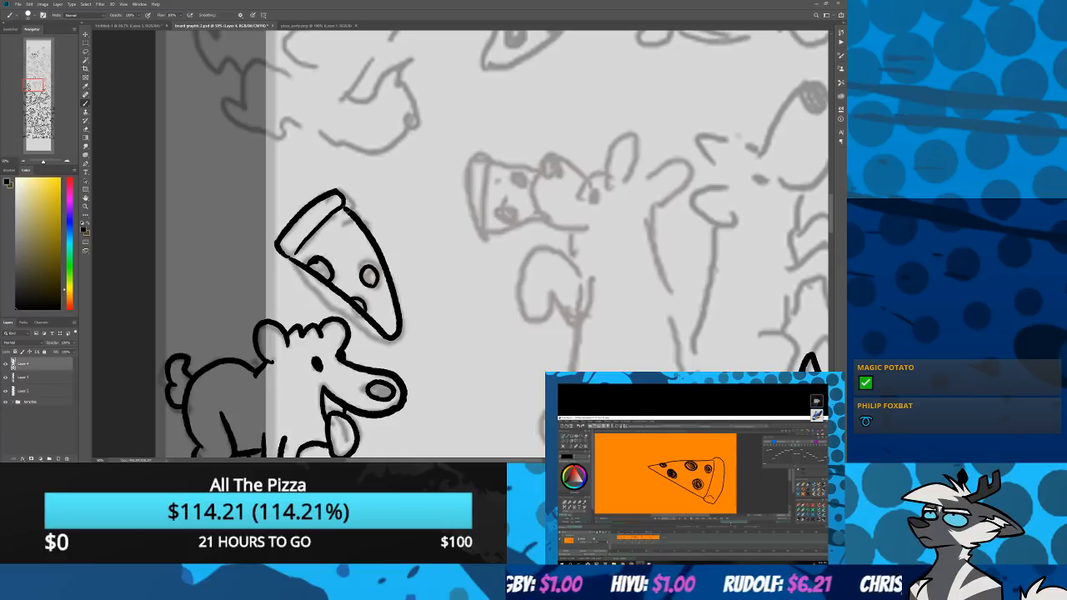
# Ink the upright dog's rounded muzzle and nose and the pizza slice in its mouth with crust and two pepperoni pieces
pyautogui.moveTo(294, 263); pyautogui.dragTo(298, 200)
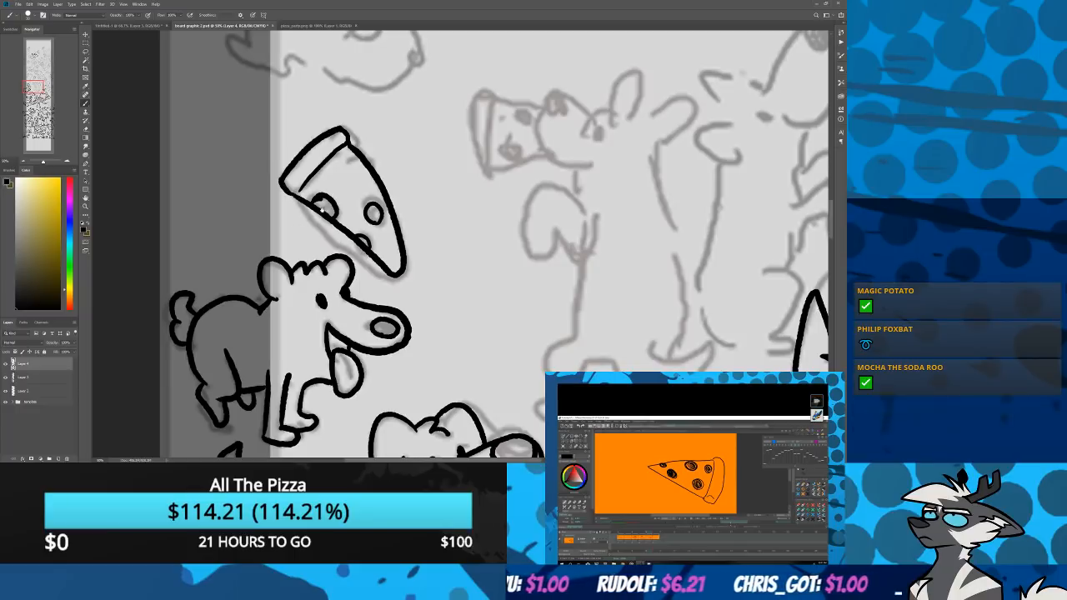
pyautogui.moveTo(298, 212); pyautogui.dragTo(302, 367)
pyautogui.moveTo(269, 162)
pyautogui.mouseDown()
pyautogui.moveTo(226, 149)
pyautogui.moveTo(329, 307)
pyautogui.moveTo(214, 181)
pyautogui.mouseUp()
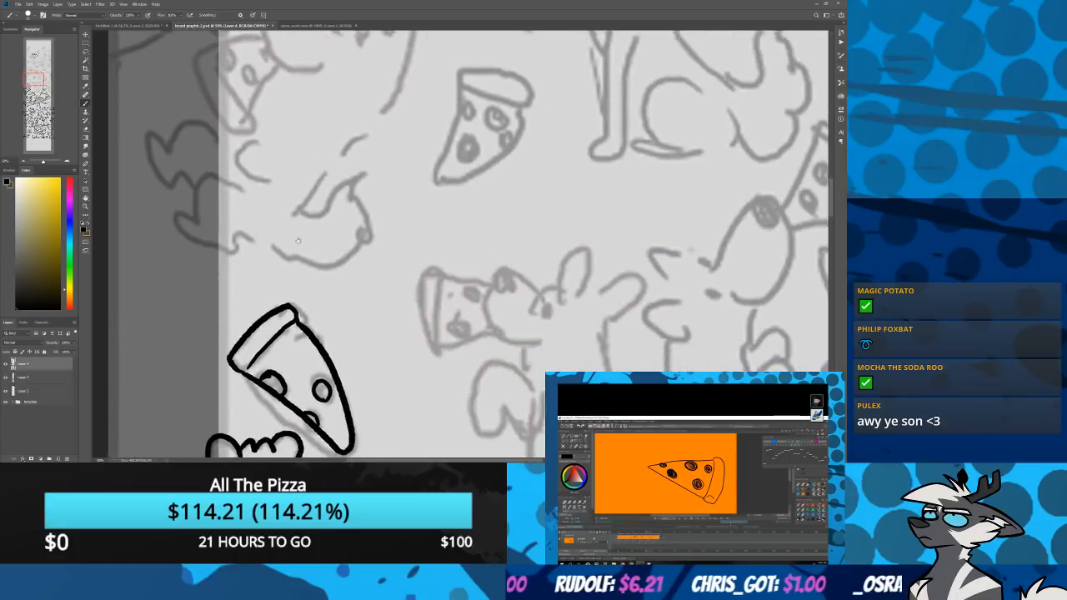
pyautogui.moveTo(375, 338)
pyautogui.mouseDown()
pyautogui.moveTo(272, 229)
pyautogui.moveTo(284, 236)
pyautogui.mouseUp()
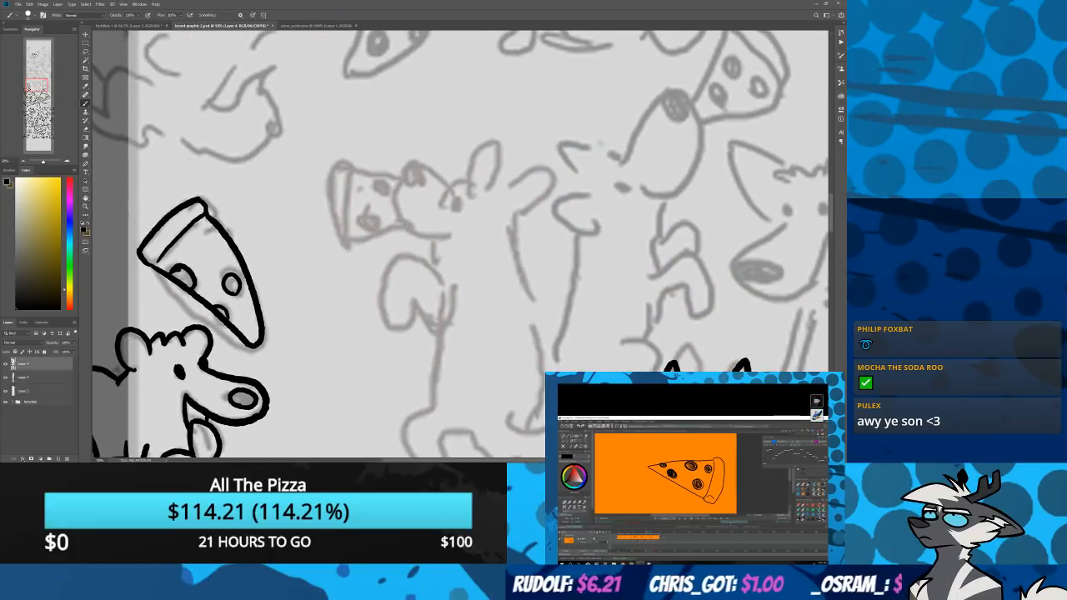
pyautogui.moveTo(338, 164)
pyautogui.mouseDown()
pyautogui.moveTo(331, 242)
pyautogui.moveTo(334, 164)
pyautogui.moveTo(353, 171)
pyautogui.mouseUp()
pyautogui.hotkey('ctrl', 'z')
pyautogui.moveTo(330, 237)
pyautogui.mouseDown()
pyautogui.moveTo(354, 244)
pyautogui.moveTo(411, 226)
pyautogui.mouseUp()
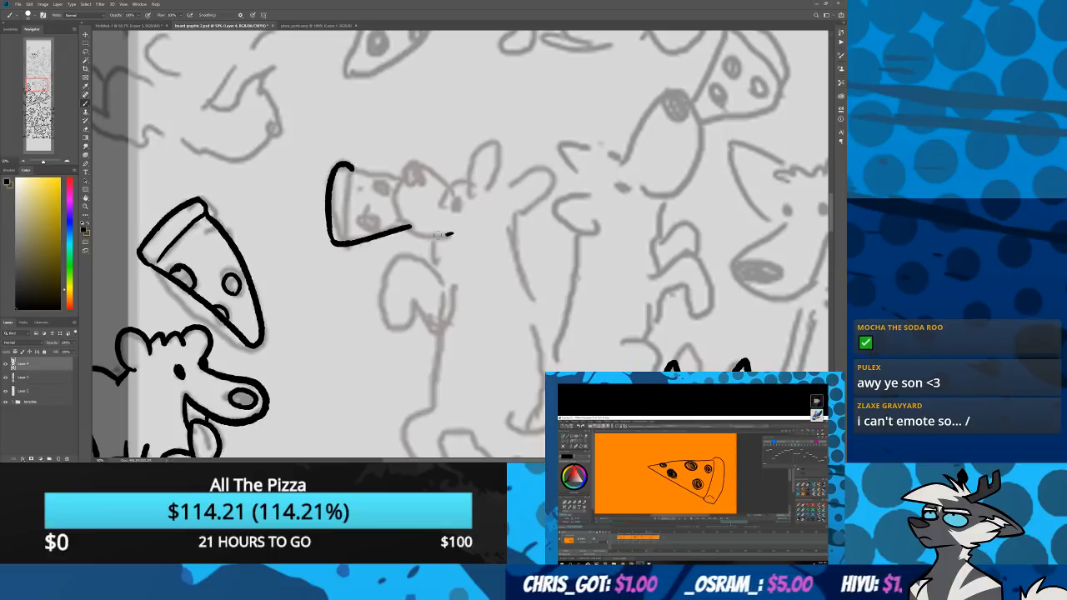
pyautogui.moveTo(453, 189); pyautogui.dragTo(452, 233)
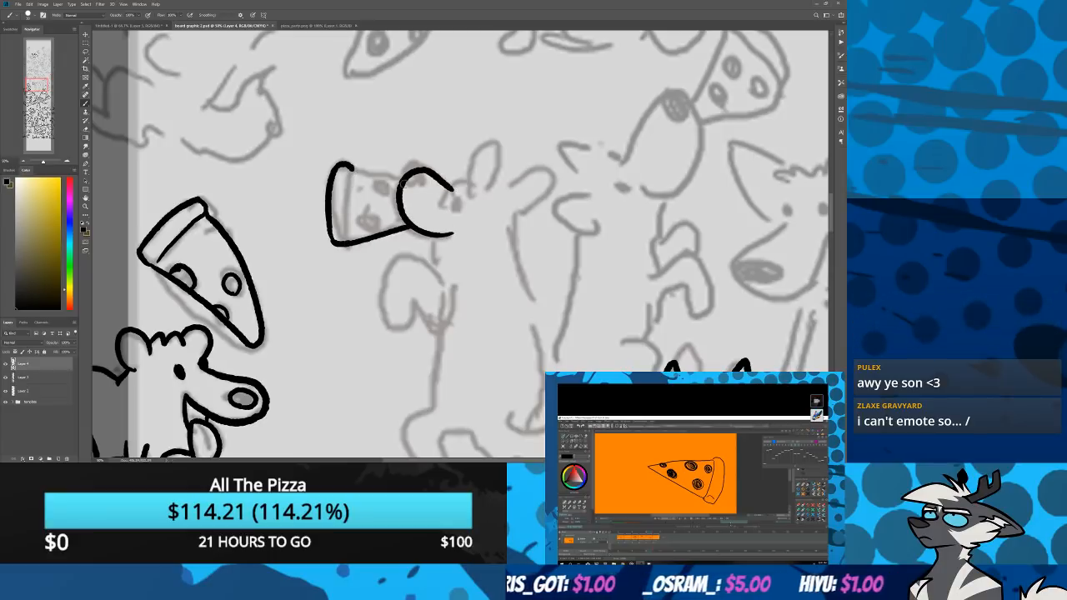
pyautogui.moveTo(403, 182); pyautogui.dragTo(426, 188)
pyautogui.moveTo(350, 168); pyautogui.dragTo(392, 174)
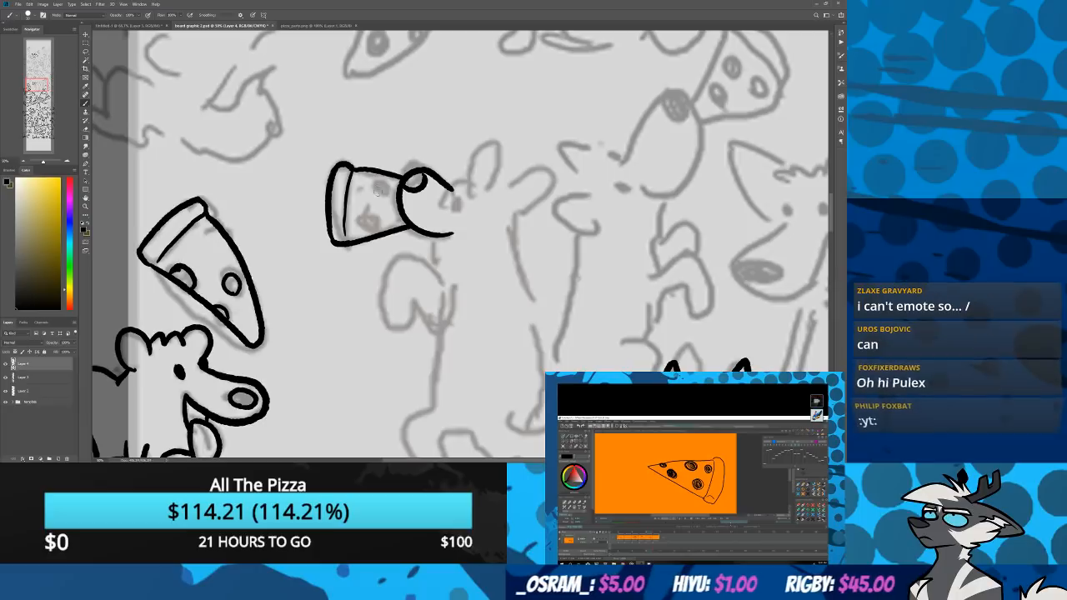
pyautogui.moveTo(372, 185); pyautogui.dragTo(369, 215)
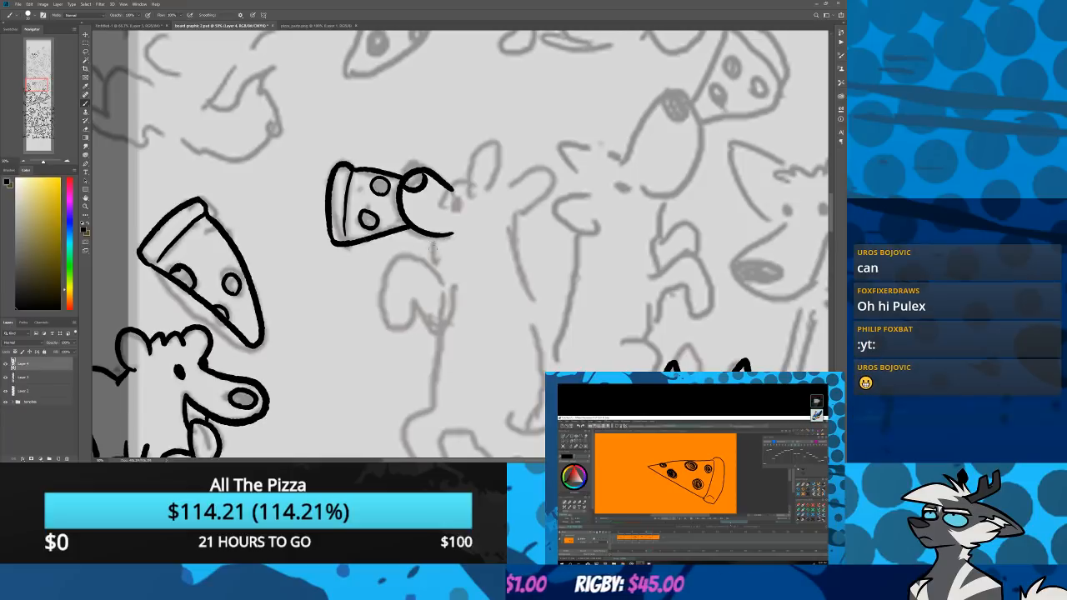
# Ink the upright dog's throat, eye, brow and two raised ears, plus the long curve of its back
pyautogui.moveTo(432, 237); pyautogui.dragTo(434, 268)
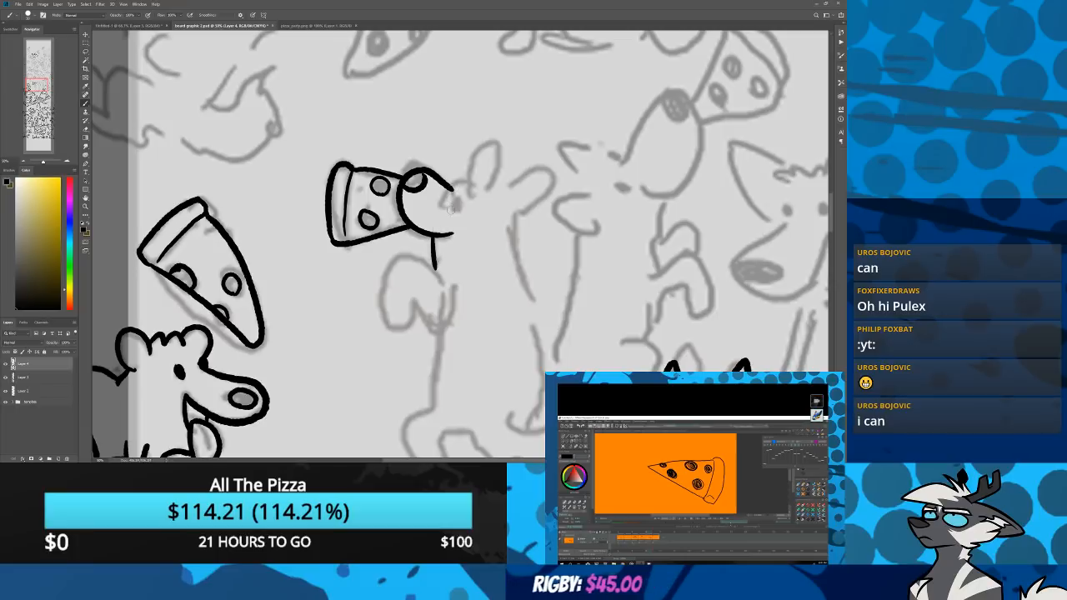
pyautogui.moveTo(451, 209)
pyautogui.mouseDown()
pyautogui.moveTo(458, 184)
pyautogui.moveTo(471, 191)
pyautogui.moveTo(482, 146)
pyautogui.moveTo(487, 185)
pyautogui.moveTo(533, 168)
pyautogui.moveTo(513, 242)
pyautogui.moveTo(539, 320)
pyautogui.mouseUp()
pyautogui.moveTo(527, 427)
pyautogui.mouseDown()
pyautogui.moveTo(546, 337)
pyautogui.moveTo(539, 300)
pyautogui.mouseUp()
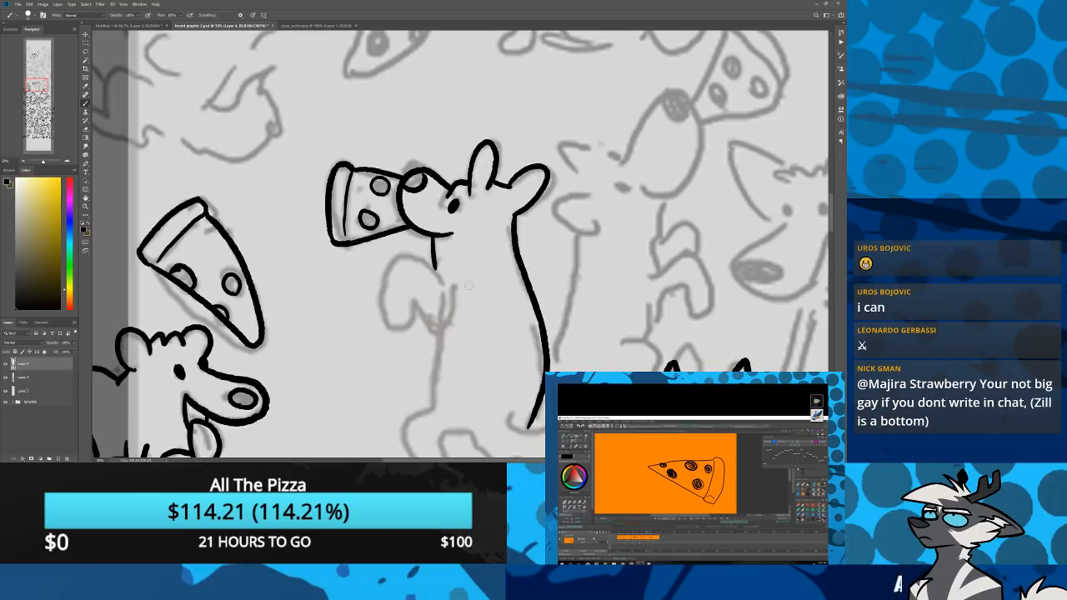
# Ink the upright dog's belly line, both hind legs with feet, and its upturned tail
pyautogui.moveTo(439, 340)
pyautogui.mouseDown()
pyautogui.moveTo(432, 409)
pyautogui.moveTo(400, 353)
pyautogui.moveTo(397, 317)
pyautogui.mouseUp()
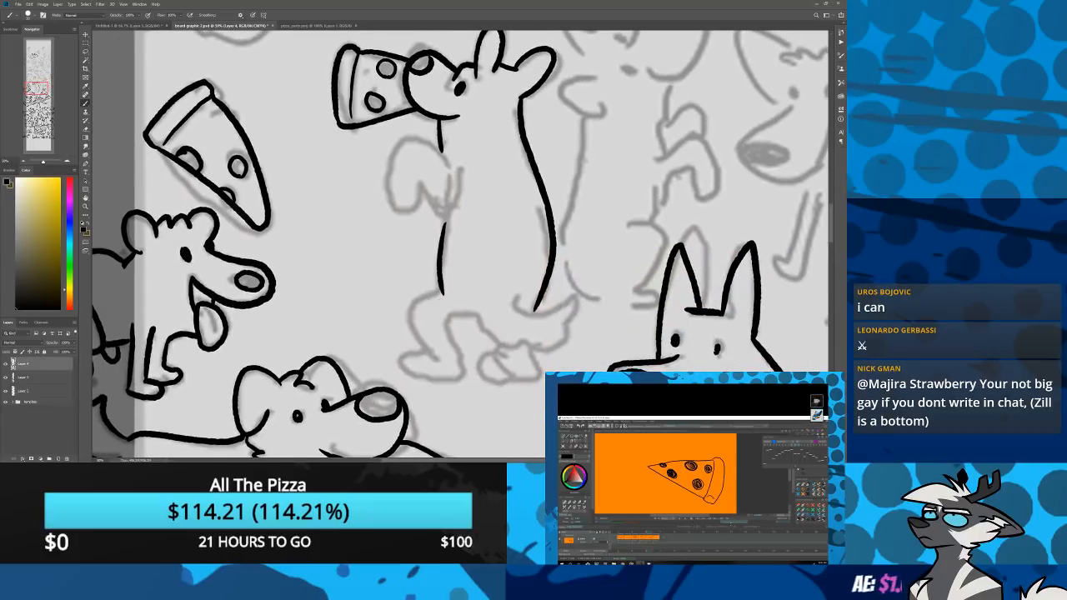
pyautogui.moveTo(443, 292)
pyautogui.mouseDown()
pyautogui.moveTo(412, 332)
pyautogui.moveTo(438, 364)
pyautogui.mouseUp()
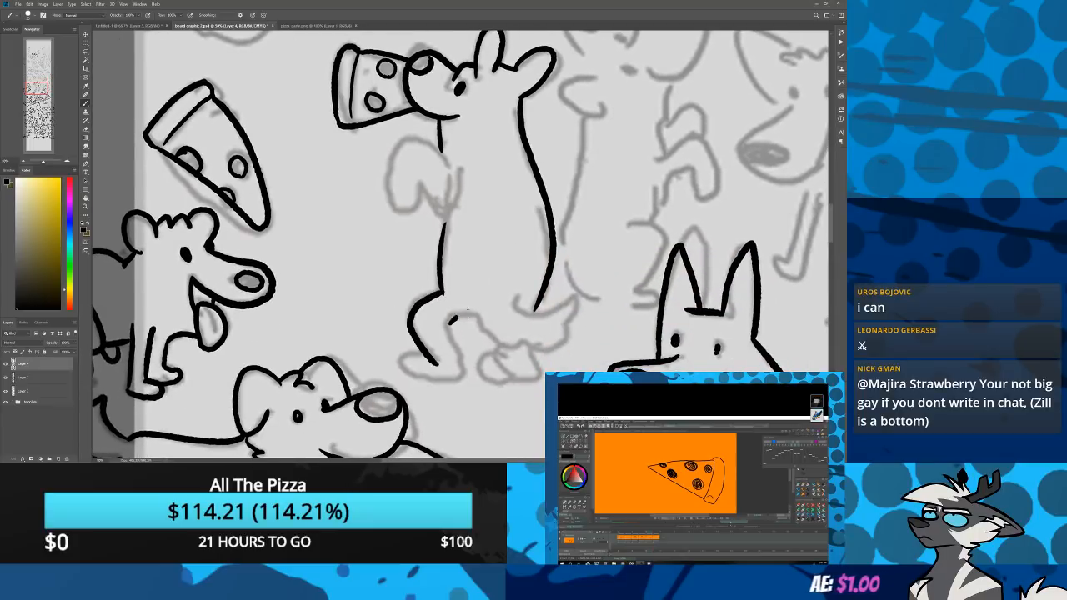
pyautogui.moveTo(454, 320)
pyautogui.mouseDown()
pyautogui.moveTo(479, 315)
pyautogui.moveTo(464, 373)
pyautogui.moveTo(414, 367)
pyautogui.moveTo(527, 374)
pyautogui.moveTo(528, 345)
pyautogui.mouseUp()
pyautogui.moveTo(479, 312)
pyautogui.mouseDown()
pyautogui.moveTo(494, 336)
pyautogui.moveTo(545, 343)
pyautogui.moveTo(573, 302)
pyautogui.moveTo(517, 299)
pyautogui.mouseUp()
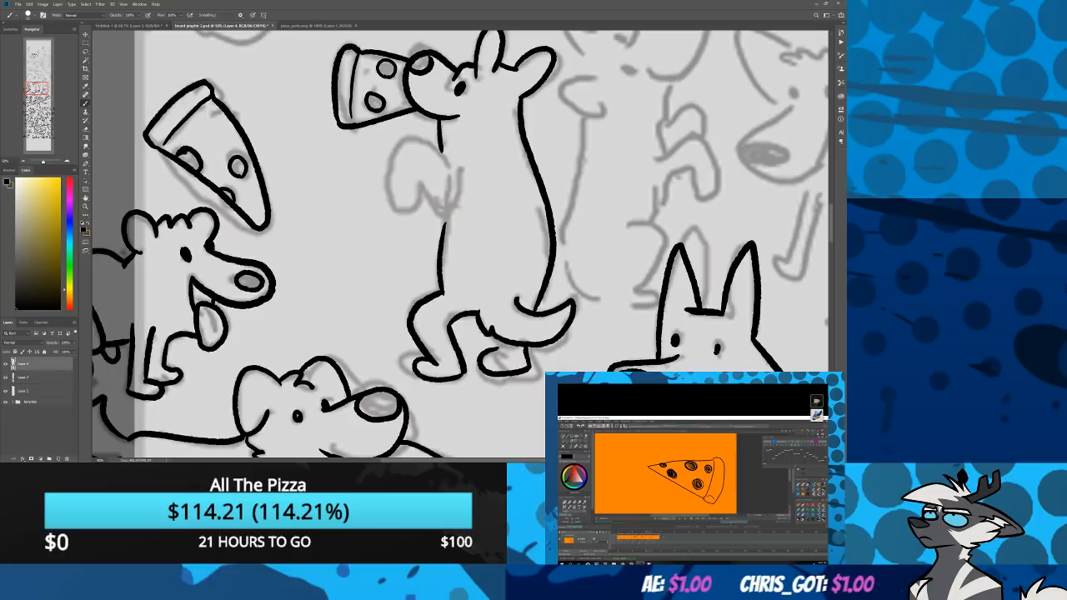
# Ink the upright dog's bent front paw and join it to the chest and belly lines
pyautogui.moveTo(413, 167)
pyautogui.mouseDown()
pyautogui.moveTo(413, 293)
pyautogui.moveTo(452, 336)
pyautogui.moveTo(418, 309)
pyautogui.moveTo(399, 331)
pyautogui.moveTo(417, 278)
pyautogui.moveTo(457, 293)
pyautogui.moveTo(457, 277)
pyautogui.moveTo(437, 265)
pyautogui.moveTo(450, 297)
pyautogui.mouseUp()
pyautogui.moveTo(448, 337); pyautogui.dragTo(441, 364)
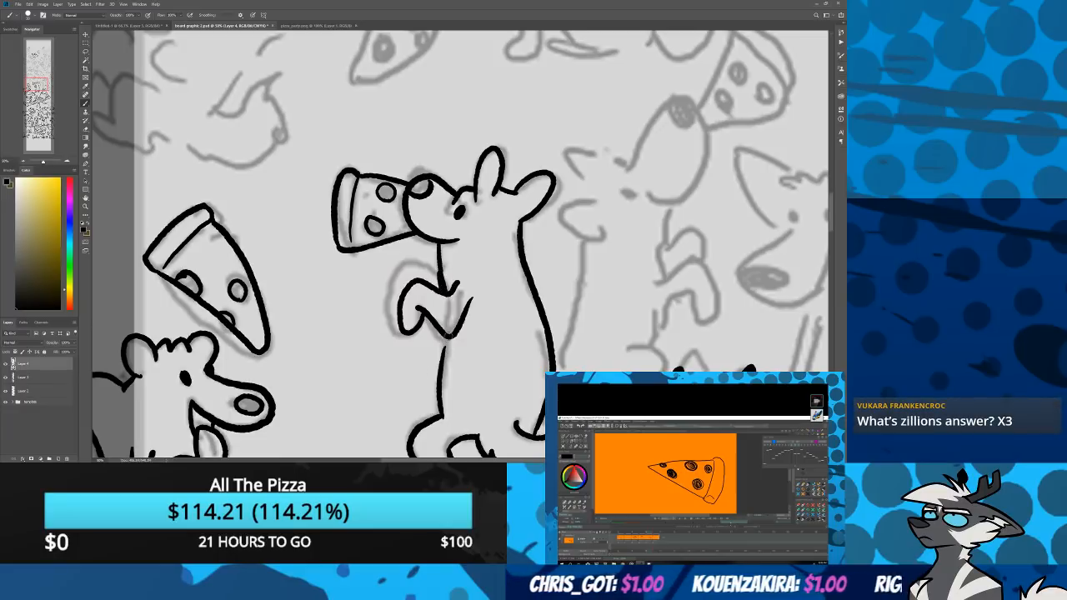
pyautogui.press('e')
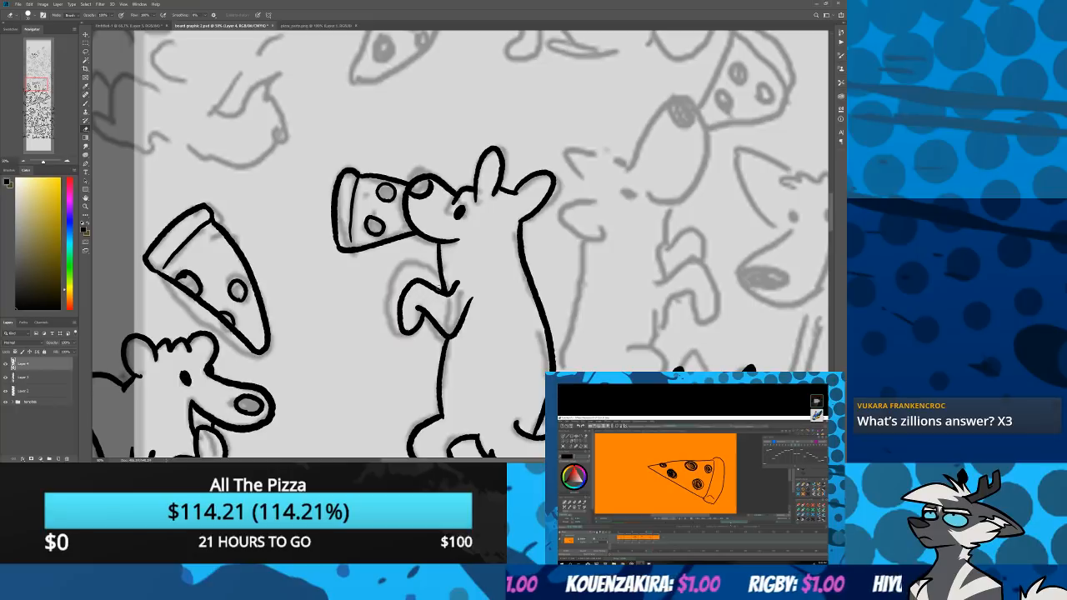
pyautogui.press('b')
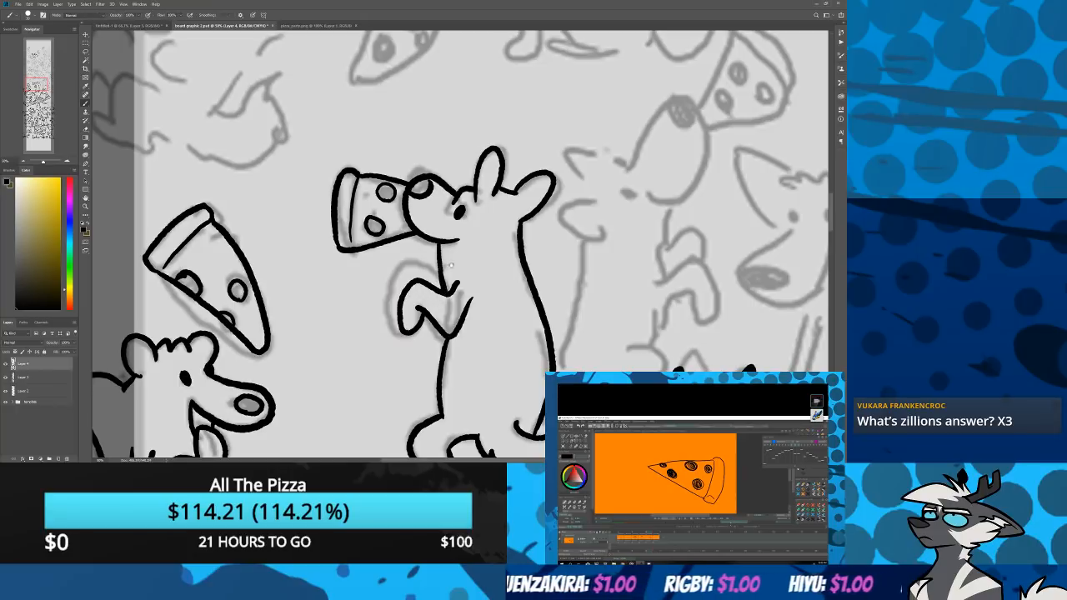
# Ink the back, two ears, eyes and long upturned muzzle of the second upright dog beside the first
pyautogui.moveTo(531, 349)
pyautogui.mouseDown()
pyautogui.moveTo(448, 347)
pyautogui.moveTo(362, 253)
pyautogui.moveTo(342, 167)
pyautogui.moveTo(349, 306)
pyautogui.moveTo(385, 397)
pyautogui.mouseUp()
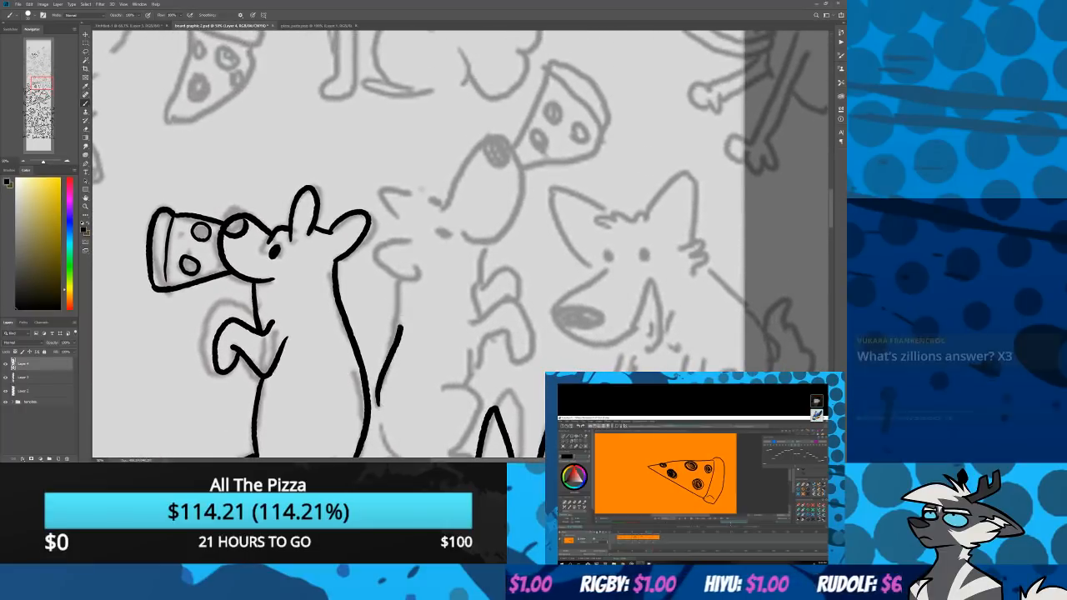
pyautogui.moveTo(380, 406); pyautogui.dragTo(400, 283)
pyautogui.moveTo(411, 240)
pyautogui.mouseDown()
pyautogui.moveTo(383, 245)
pyautogui.moveTo(423, 274)
pyautogui.moveTo(405, 264)
pyautogui.moveTo(398, 208)
pyautogui.moveTo(407, 214)
pyautogui.moveTo(390, 189)
pyautogui.moveTo(413, 195)
pyautogui.moveTo(393, 304)
pyautogui.moveTo(409, 298)
pyautogui.mouseUp()
pyautogui.hotkey('ctrl', 'z')
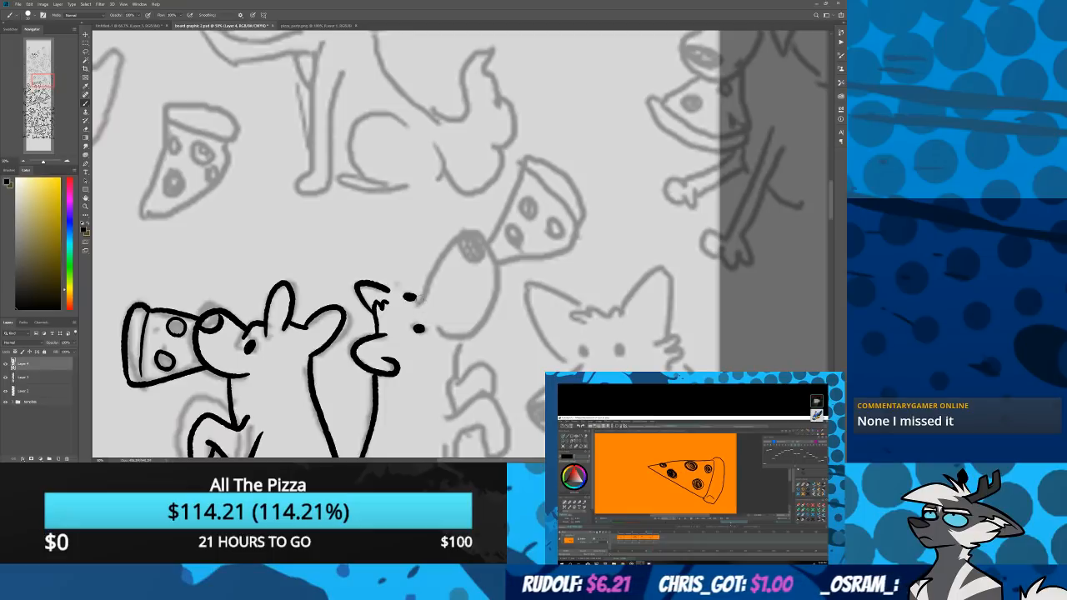
pyautogui.moveTo(417, 303)
pyautogui.mouseDown()
pyautogui.moveTo(464, 230)
pyautogui.moveTo(497, 300)
pyautogui.moveTo(437, 327)
pyautogui.mouseUp()
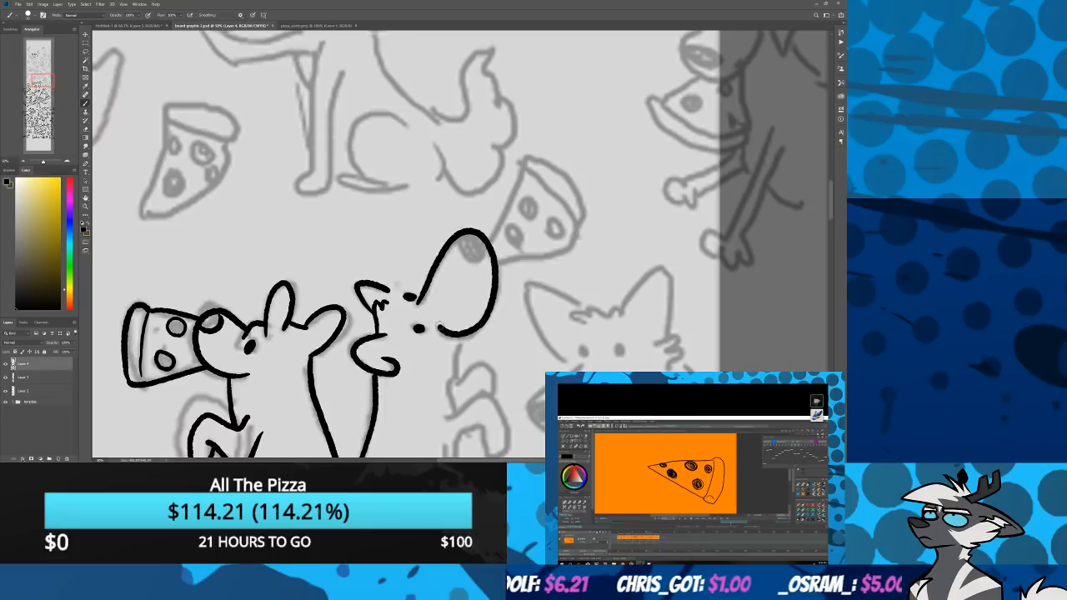
# Ink the second upright dog's nose, throat and top of head, plus the outline and crust of its pizza slice
pyautogui.moveTo(467, 249)
pyautogui.mouseDown()
pyautogui.moveTo(484, 245)
pyautogui.moveTo(461, 260)
pyautogui.moveTo(483, 254)
pyautogui.moveTo(522, 170)
pyautogui.moveTo(557, 175)
pyautogui.moveTo(588, 207)
pyautogui.moveTo(581, 224)
pyautogui.moveTo(496, 267)
pyautogui.mouseUp()
pyautogui.hotkey('ctrl', 'z')
pyautogui.moveTo(461, 335); pyautogui.dragTo(451, 385)
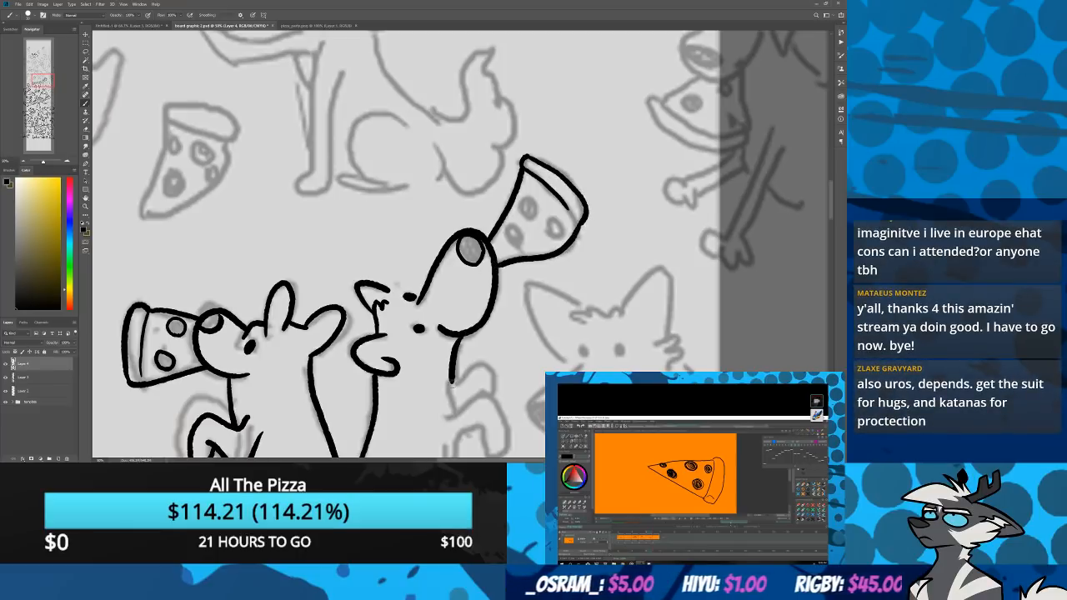
pyautogui.moveTo(375, 435); pyautogui.dragTo(384, 392)
pyautogui.moveTo(397, 250); pyautogui.dragTo(432, 243)
pyautogui.hotkey('ctrl', 'z')
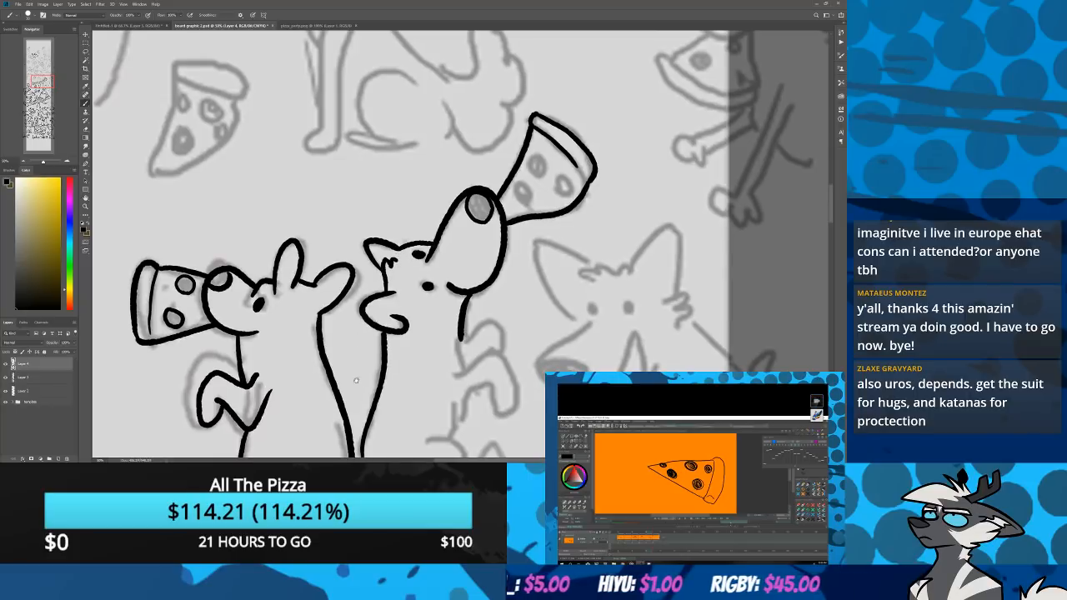
# Ink both bent front paws and the chest line of the second upright dog
pyautogui.moveTo(356, 381); pyautogui.dragTo(367, 265)
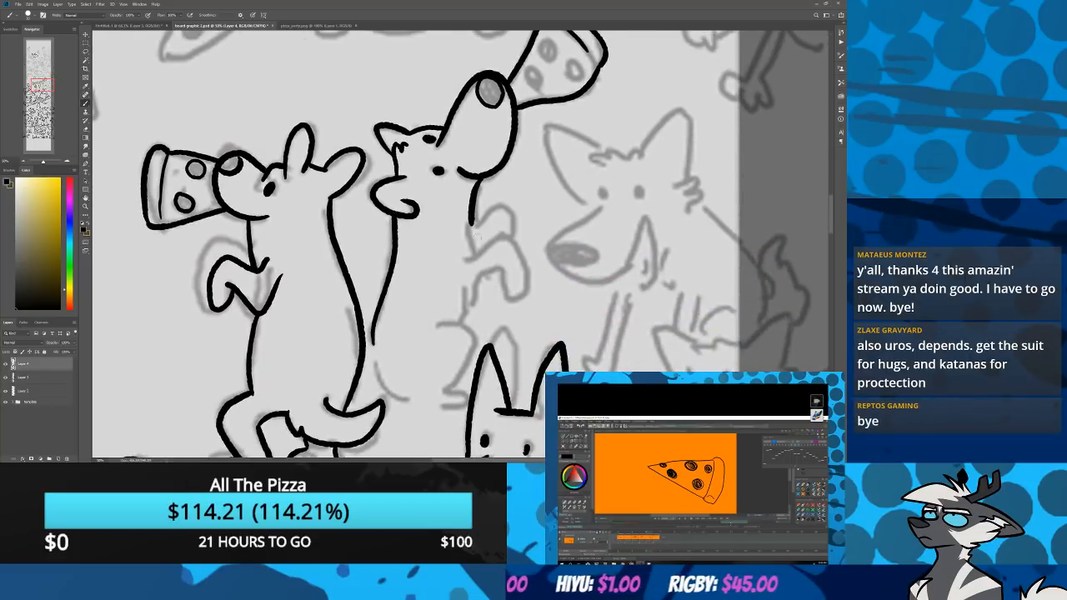
pyautogui.moveTo(471, 222)
pyautogui.mouseDown()
pyautogui.moveTo(475, 252)
pyautogui.moveTo(506, 240)
pyautogui.moveTo(520, 271)
pyautogui.moveTo(497, 275)
pyautogui.moveTo(470, 258)
pyautogui.moveTo(506, 242)
pyautogui.moveTo(523, 268)
pyautogui.moveTo(498, 263)
pyautogui.mouseUp()
pyautogui.hotkey('ctrl', 'z')
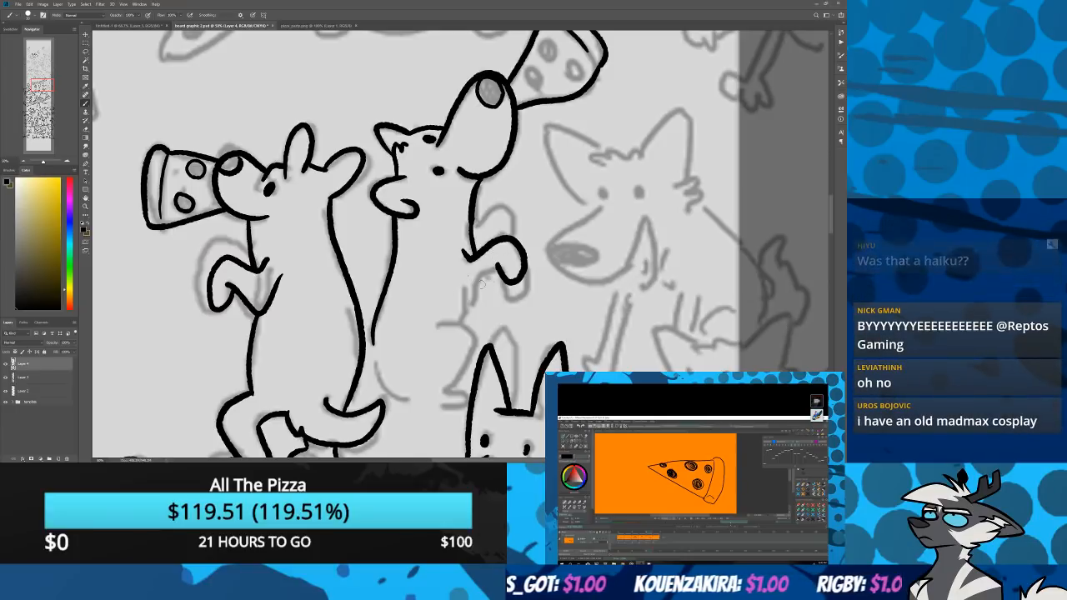
pyautogui.moveTo(501, 265)
pyautogui.mouseDown()
pyautogui.moveTo(479, 285)
pyautogui.moveTo(452, 277)
pyautogui.moveTo(466, 315)
pyautogui.mouseUp()
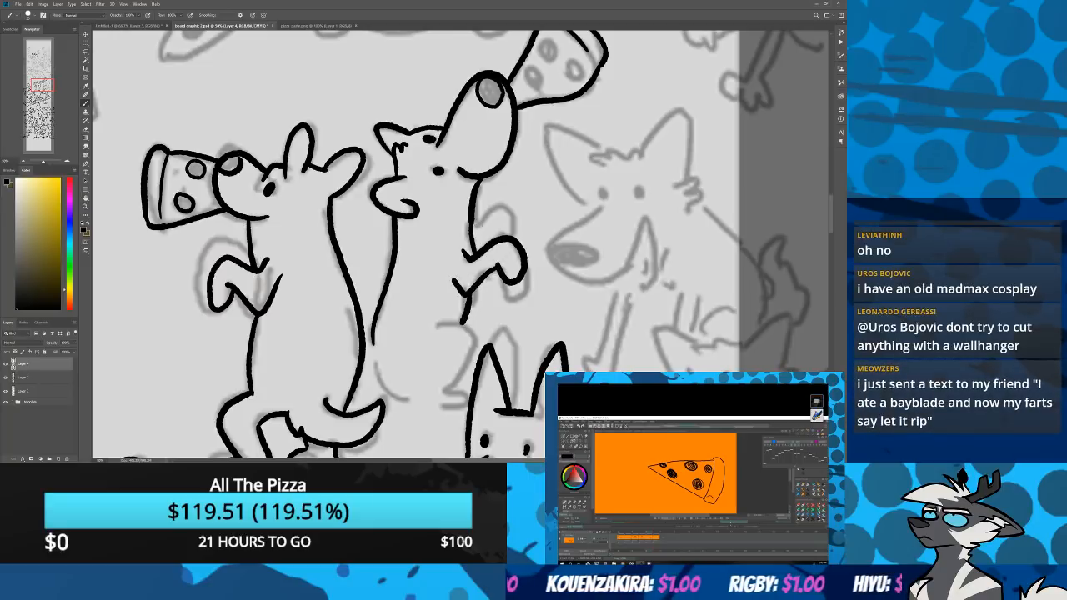
pyautogui.moveTo(474, 228)
pyautogui.mouseDown()
pyautogui.moveTo(499, 212)
pyautogui.moveTo(506, 238)
pyautogui.mouseUp()
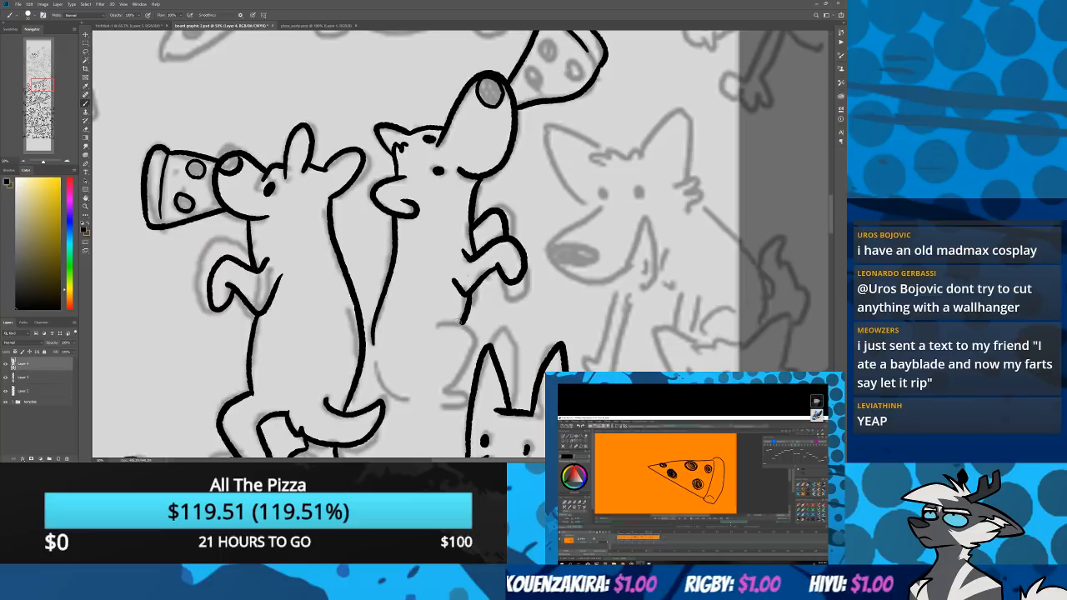
# Ink the second upright dog's hind leg and foot, rounded bottom and small tail beside the first dog
pyautogui.moveTo(431, 327)
pyautogui.mouseDown()
pyautogui.moveTo(470, 327)
pyautogui.moveTo(442, 389)
pyautogui.mouseUp()
pyautogui.press('e')
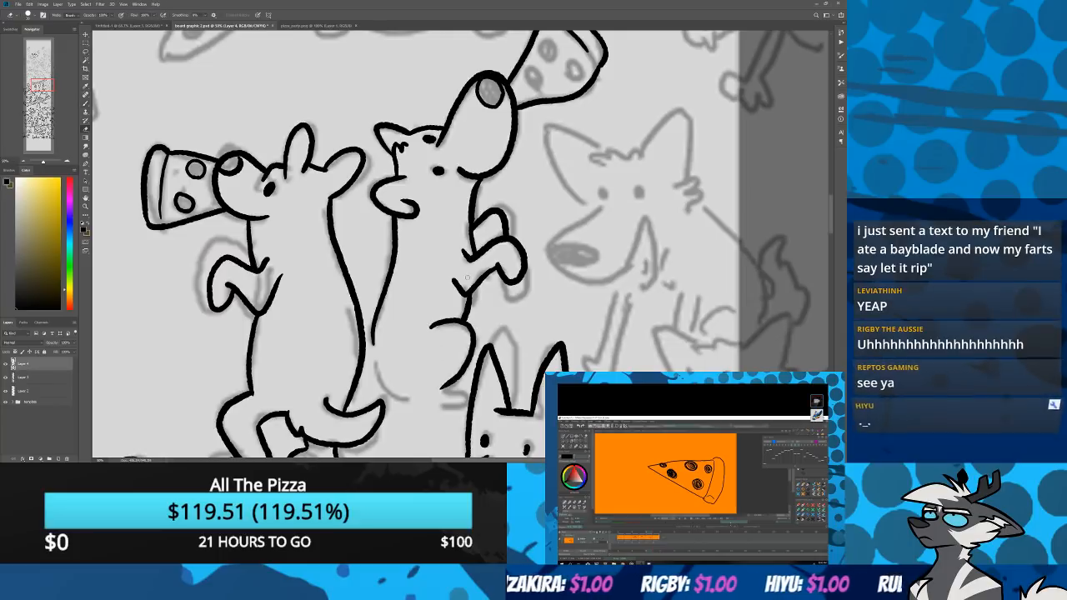
pyautogui.press('b')
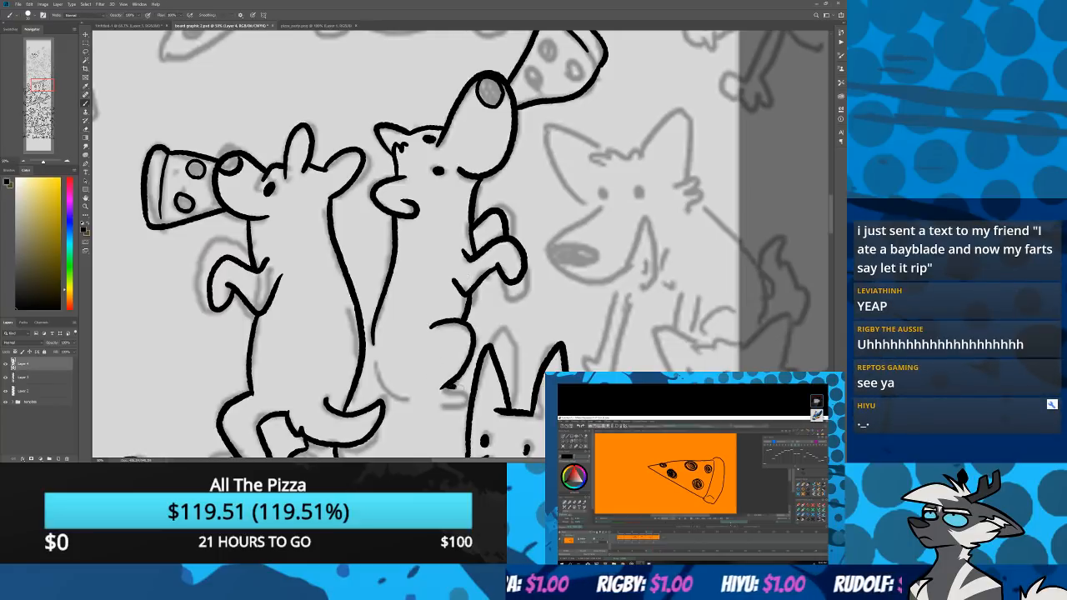
pyautogui.moveTo(454, 387)
pyautogui.mouseDown()
pyautogui.moveTo(413, 404)
pyautogui.moveTo(383, 395)
pyautogui.moveTo(372, 347)
pyautogui.moveTo(360, 349)
pyautogui.moveTo(367, 386)
pyautogui.mouseUp()
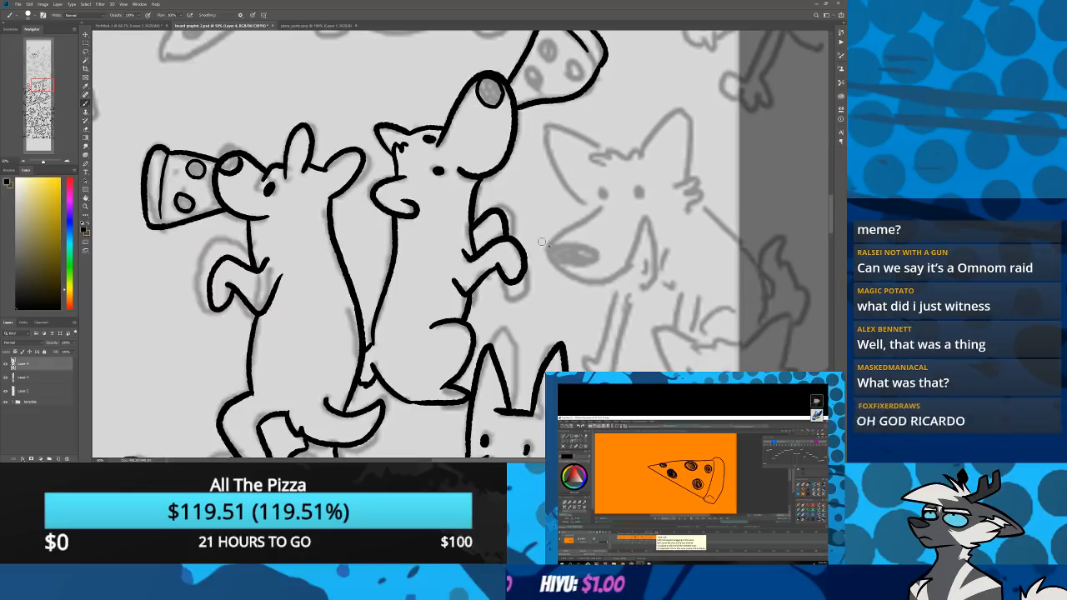
# Ink the sitting dog's long muzzle, open mouth, eyes, head tuft and first ear, undoing the misplaced second ear
pyautogui.moveTo(427, 389)
pyautogui.mouseDown()
pyautogui.moveTo(345, 283)
pyautogui.moveTo(334, 315)
pyautogui.moveTo(348, 344)
pyautogui.mouseUp()
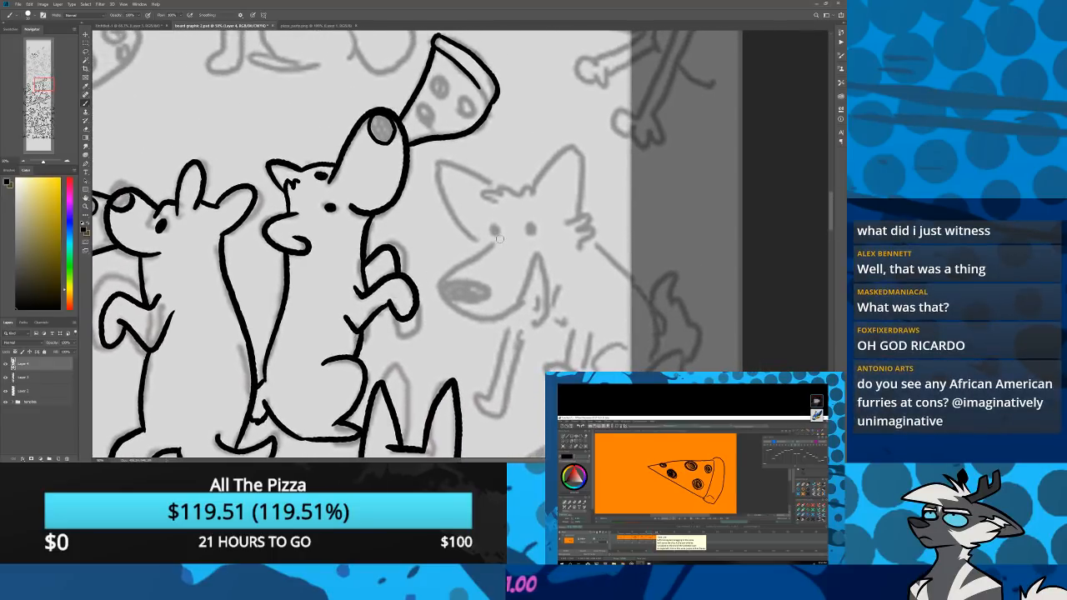
pyautogui.moveTo(499, 239)
pyautogui.mouseDown()
pyautogui.moveTo(444, 274)
pyautogui.moveTo(449, 302)
pyautogui.moveTo(514, 301)
pyautogui.moveTo(537, 251)
pyautogui.moveTo(534, 280)
pyautogui.moveTo(547, 301)
pyautogui.moveTo(500, 300)
pyautogui.mouseUp()
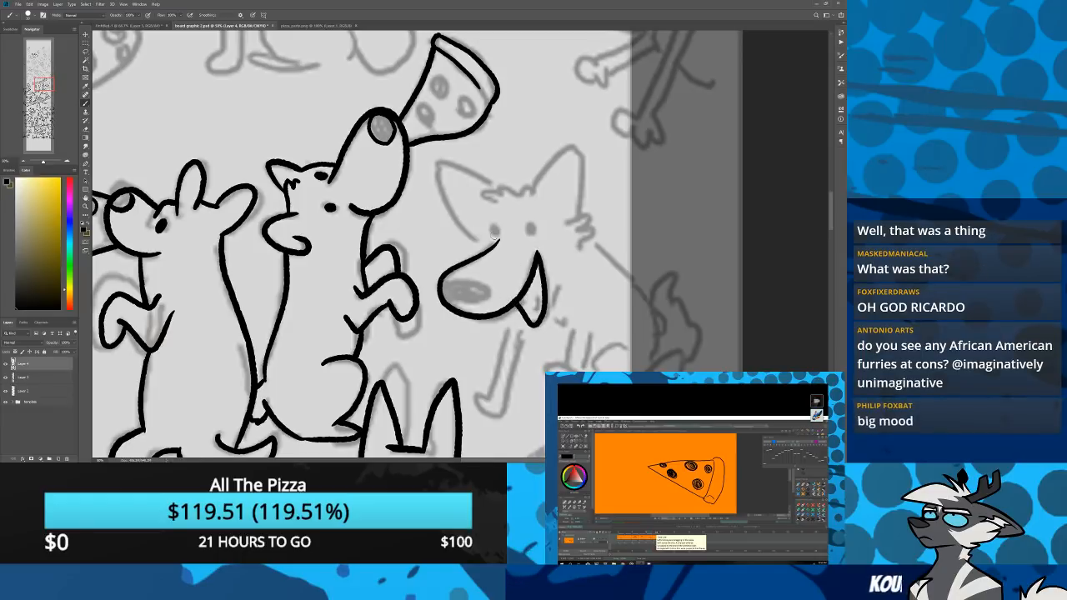
pyautogui.moveTo(530, 223)
pyautogui.mouseDown()
pyautogui.moveTo(532, 239)
pyautogui.moveTo(439, 167)
pyautogui.moveTo(504, 188)
pyautogui.moveTo(484, 197)
pyautogui.moveTo(530, 195)
pyautogui.moveTo(575, 143)
pyautogui.mouseUp()
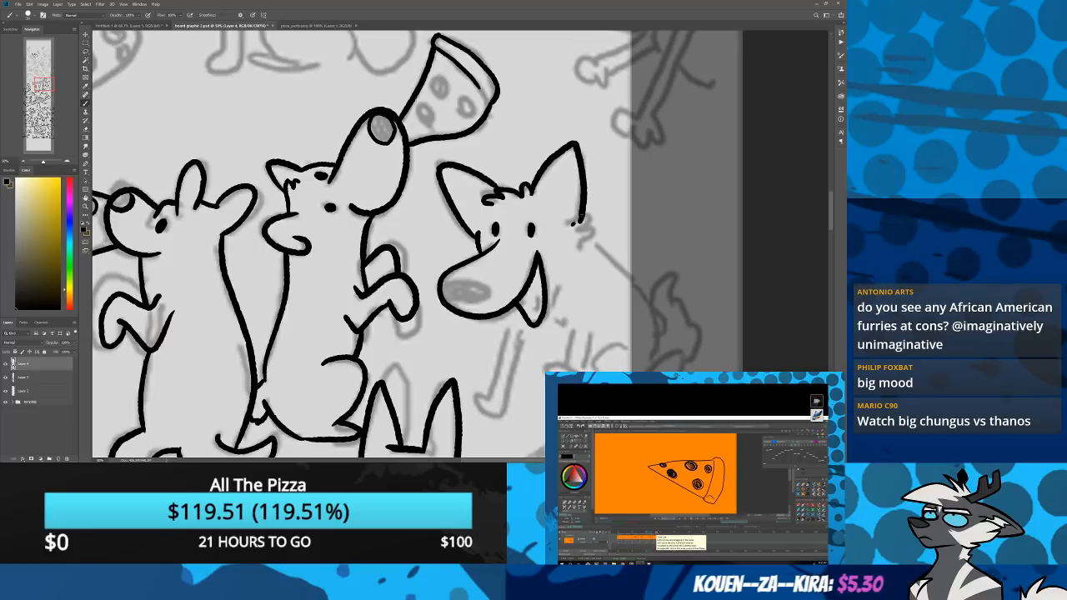
pyautogui.moveTo(581, 217); pyautogui.dragTo(590, 245)
pyautogui.hotkey('ctrl', 'z')
pyautogui.hotkey('ctrl', 'z')
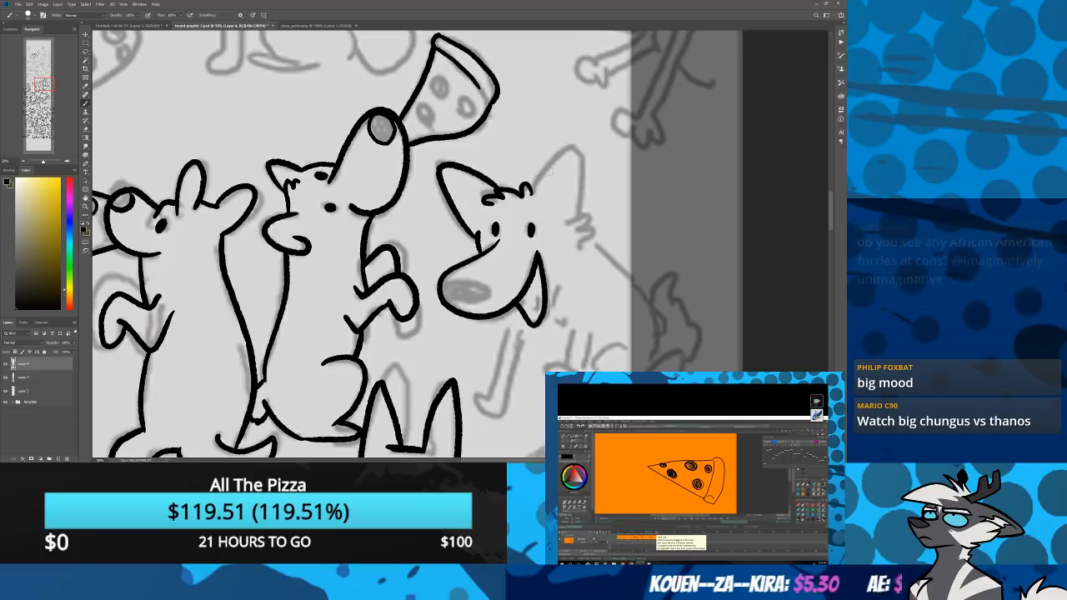
# Ink the sitting dog's second pointed ear, cheek fur and nose, plus its chest and straight front leg
pyautogui.moveTo(529, 194)
pyautogui.mouseDown()
pyautogui.moveTo(579, 144)
pyautogui.moveTo(583, 215)
pyautogui.moveTo(568, 222)
pyautogui.moveTo(583, 246)
pyautogui.mouseUp()
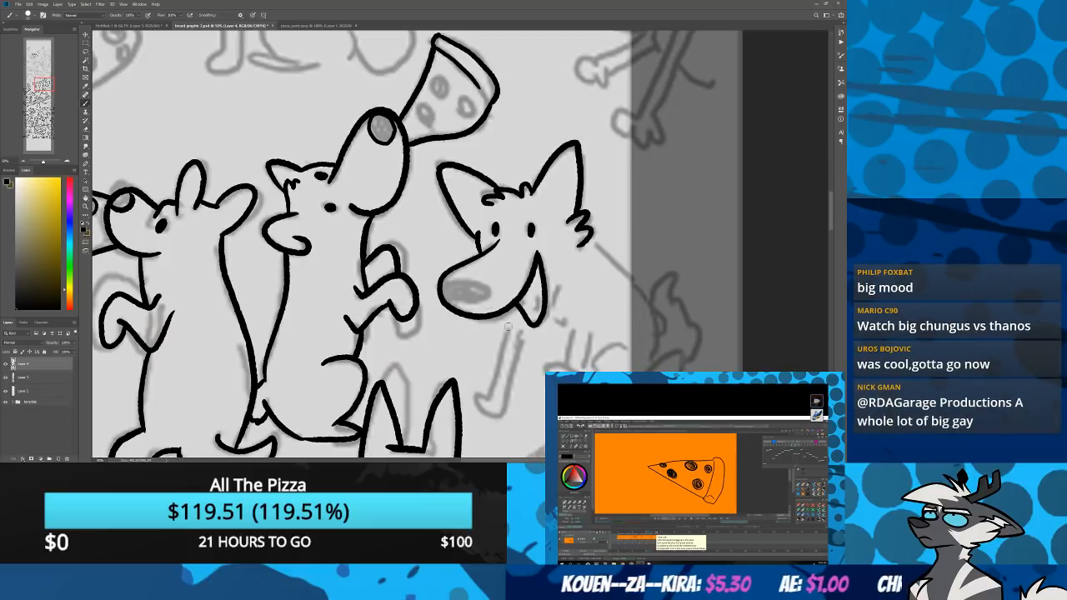
pyautogui.moveTo(448, 292)
pyautogui.mouseDown()
pyautogui.moveTo(469, 302)
pyautogui.moveTo(446, 289)
pyautogui.mouseUp()
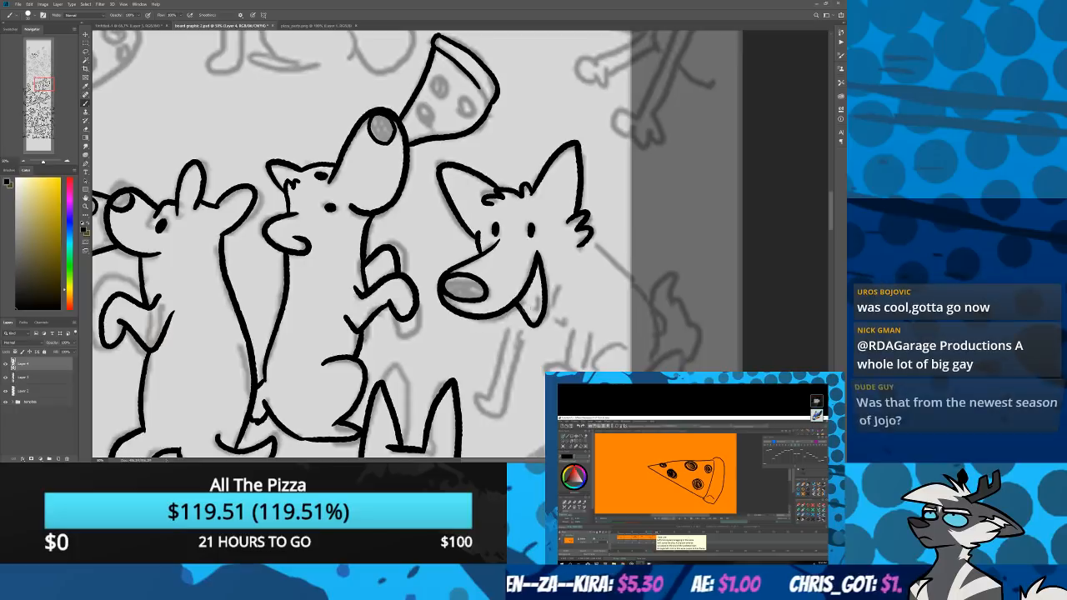
pyautogui.moveTo(525, 318)
pyautogui.mouseDown()
pyautogui.moveTo(542, 282)
pyautogui.moveTo(507, 329)
pyautogui.moveTo(481, 411)
pyautogui.moveTo(504, 409)
pyautogui.moveTo(528, 320)
pyautogui.moveTo(574, 332)
pyautogui.moveTo(568, 363)
pyautogui.moveTo(559, 287)
pyautogui.mouseUp()
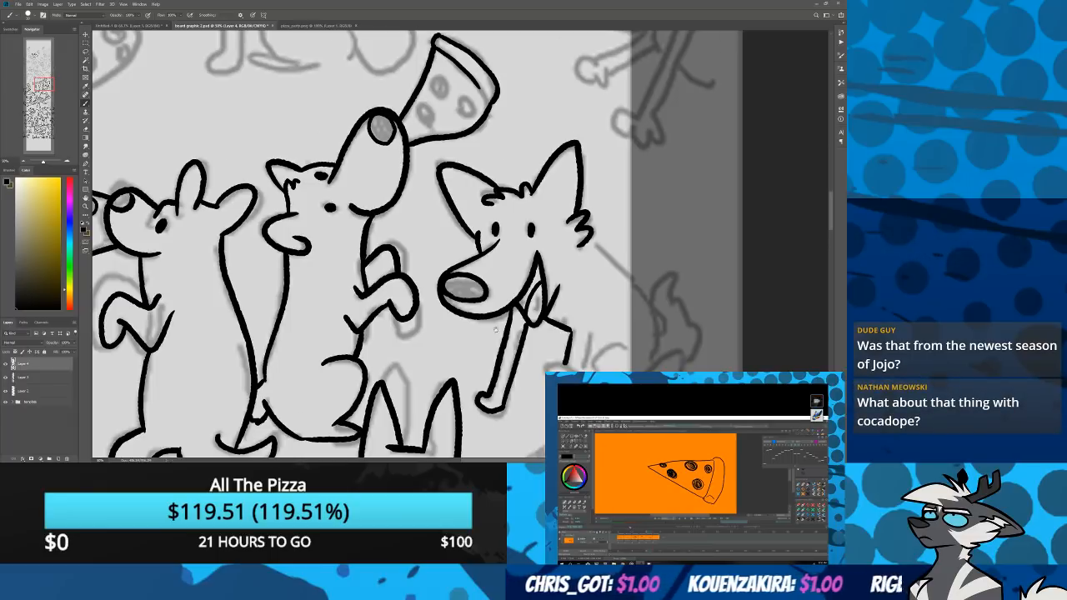
# Ink the muzzle, eyes, pointed ears and cheek fur of the dog below the sitting one
pyautogui.moveTo(496, 330); pyautogui.dragTo(411, 221)
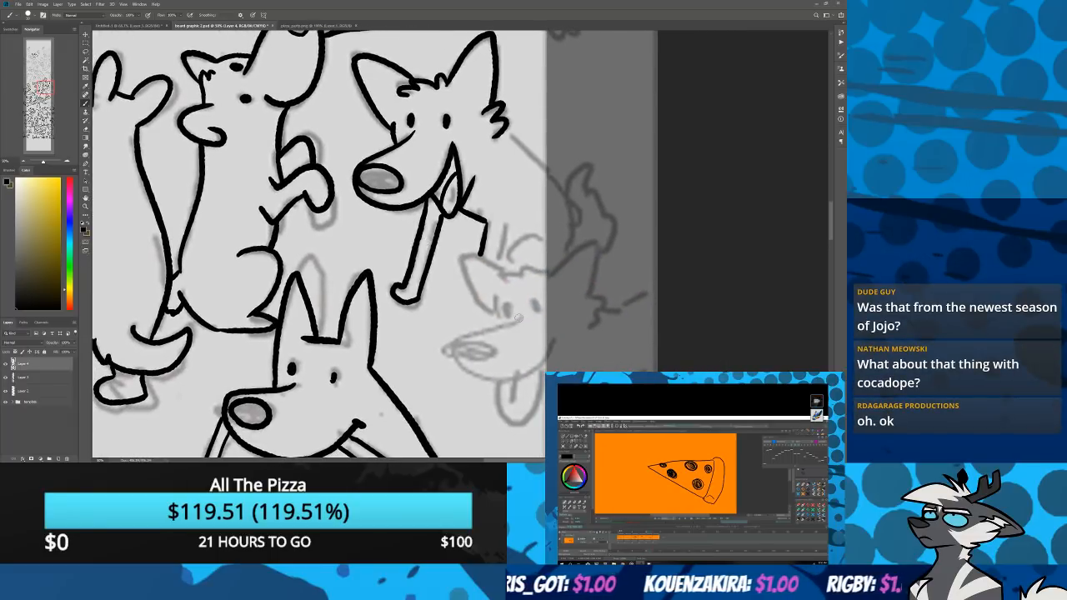
pyautogui.moveTo(517, 318)
pyautogui.mouseDown()
pyautogui.moveTo(451, 346)
pyautogui.moveTo(474, 375)
pyautogui.moveTo(551, 342)
pyautogui.mouseUp()
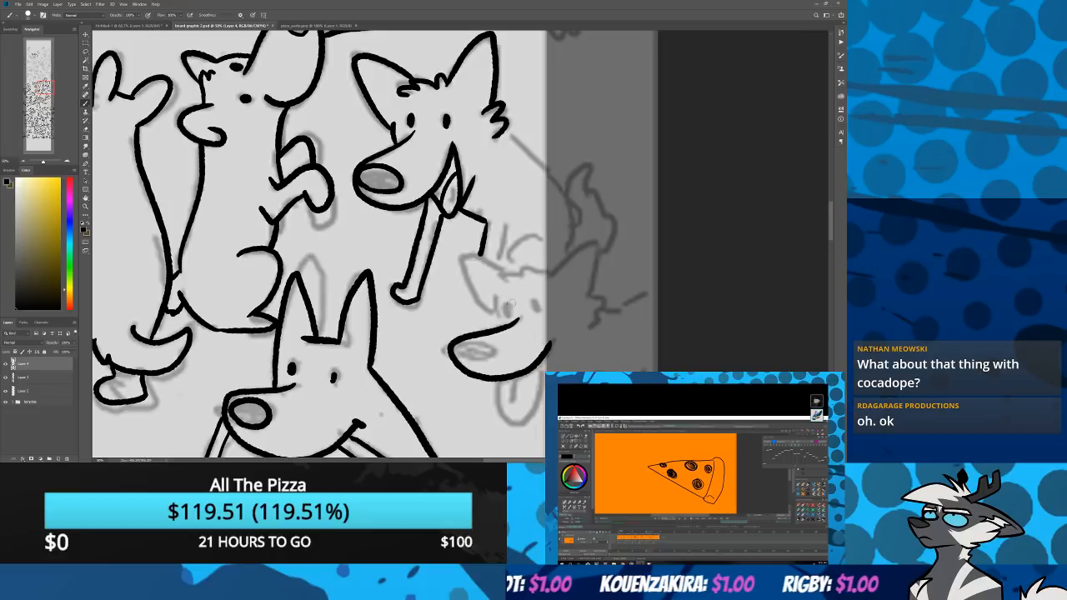
pyautogui.moveTo(508, 305); pyautogui.dragTo(506, 313)
pyautogui.moveTo(548, 277)
pyautogui.mouseDown()
pyautogui.moveTo(533, 262)
pyautogui.moveTo(500, 282)
pyautogui.moveTo(487, 248)
pyautogui.mouseUp()
pyautogui.moveTo(547, 277)
pyautogui.mouseDown()
pyautogui.moveTo(587, 244)
pyautogui.moveTo(596, 250)
pyautogui.moveTo(584, 293)
pyautogui.moveTo(597, 325)
pyautogui.mouseUp()
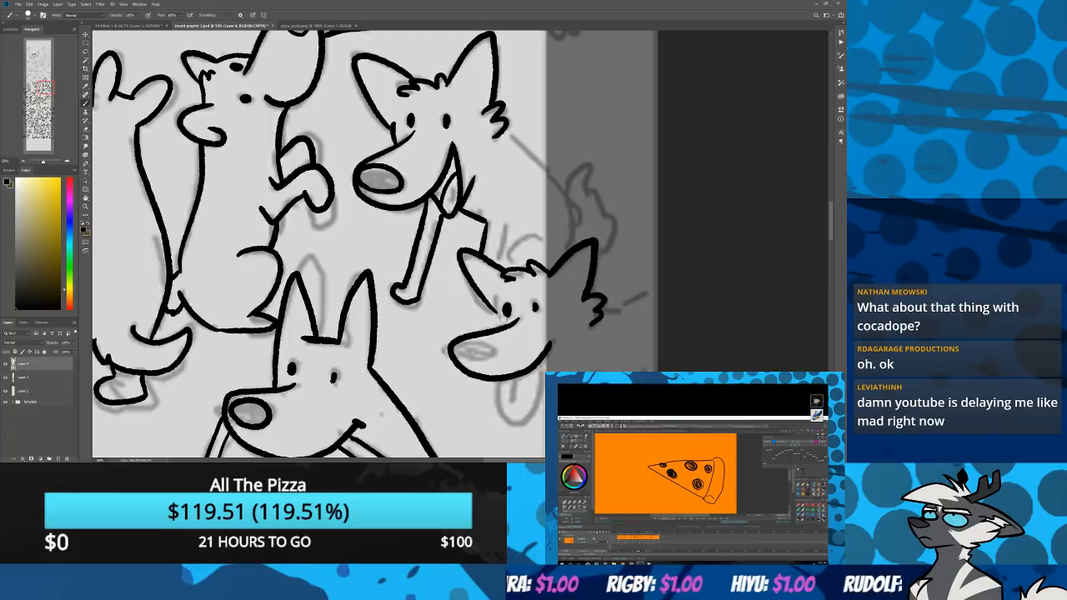
# Ink the lower dog's nose, tongue and front legs, and extend its back and belly lines to the canvas edge
pyautogui.moveTo(501, 328)
pyautogui.mouseDown()
pyautogui.moveTo(451, 333)
pyautogui.moveTo(455, 279)
pyautogui.moveTo(440, 281)
pyautogui.moveTo(476, 310)
pyautogui.moveTo(476, 329)
pyautogui.moveTo(497, 349)
pyautogui.moveTo(507, 307)
pyautogui.moveTo(562, 303)
pyautogui.moveTo(521, 398)
pyautogui.moveTo(503, 396)
pyautogui.moveTo(534, 405)
pyautogui.moveTo(528, 420)
pyautogui.moveTo(598, 303)
pyautogui.moveTo(629, 306)
pyautogui.mouseUp()
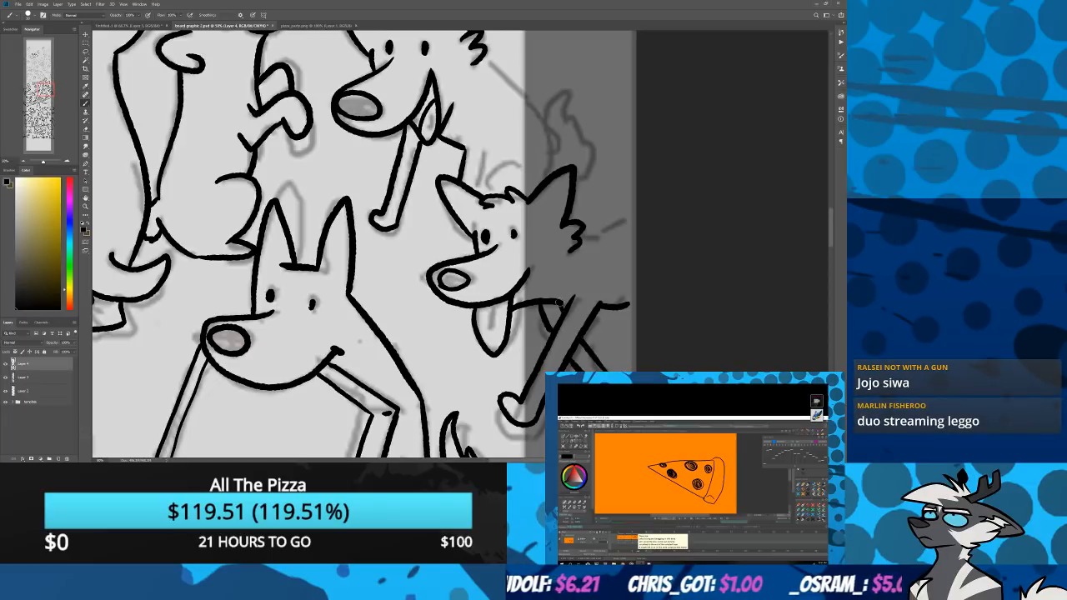
pyautogui.moveTo(577, 242); pyautogui.dragTo(635, 217)
pyautogui.moveTo(640, 300); pyautogui.dragTo(642, 299)
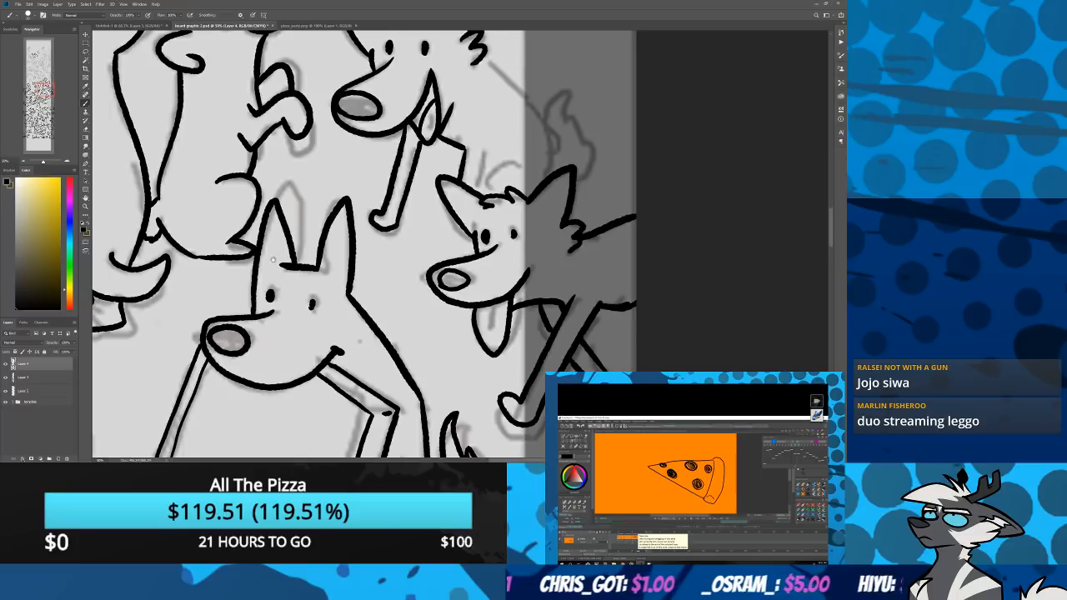
# Ink the sitting dog's remaining front leg, haunch, curved back and fluffy tail behind the lower dog's head
pyautogui.moveTo(391, 172); pyautogui.dragTo(433, 319)
pyautogui.moveTo(527, 292)
pyautogui.mouseDown()
pyautogui.moveTo(524, 338)
pyautogui.moveTo(541, 287)
pyautogui.mouseUp()
pyautogui.moveTo(531, 332)
pyautogui.mouseDown()
pyautogui.moveTo(573, 315)
pyautogui.moveTo(540, 224)
pyautogui.moveTo(517, 206)
pyautogui.mouseUp()
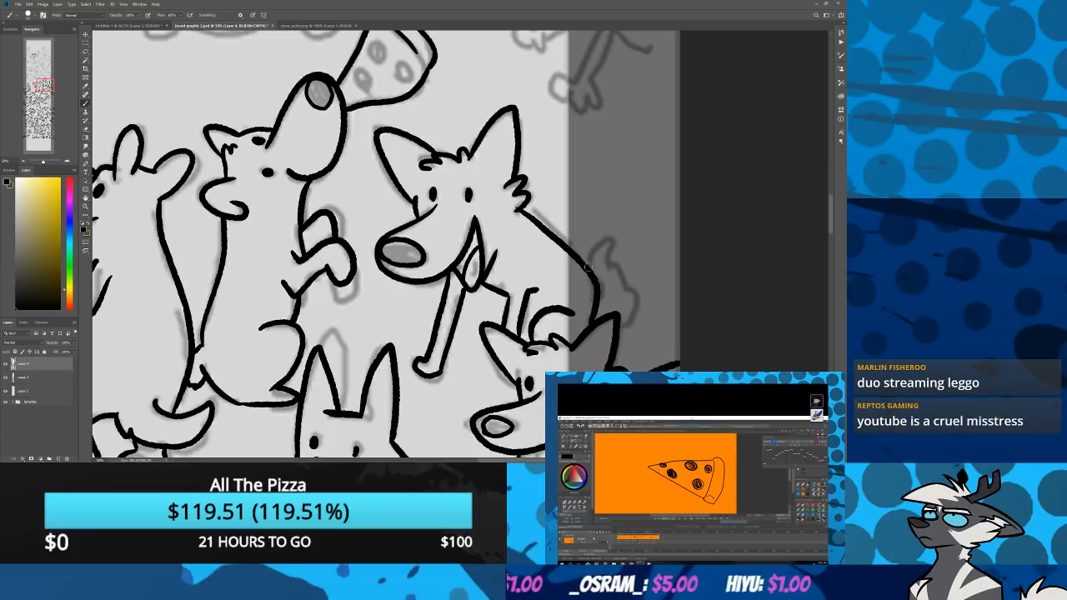
pyautogui.moveTo(588, 267)
pyautogui.mouseDown()
pyautogui.moveTo(611, 252)
pyautogui.moveTo(608, 269)
pyautogui.moveTo(617, 261)
pyautogui.moveTo(640, 297)
pyautogui.mouseUp()
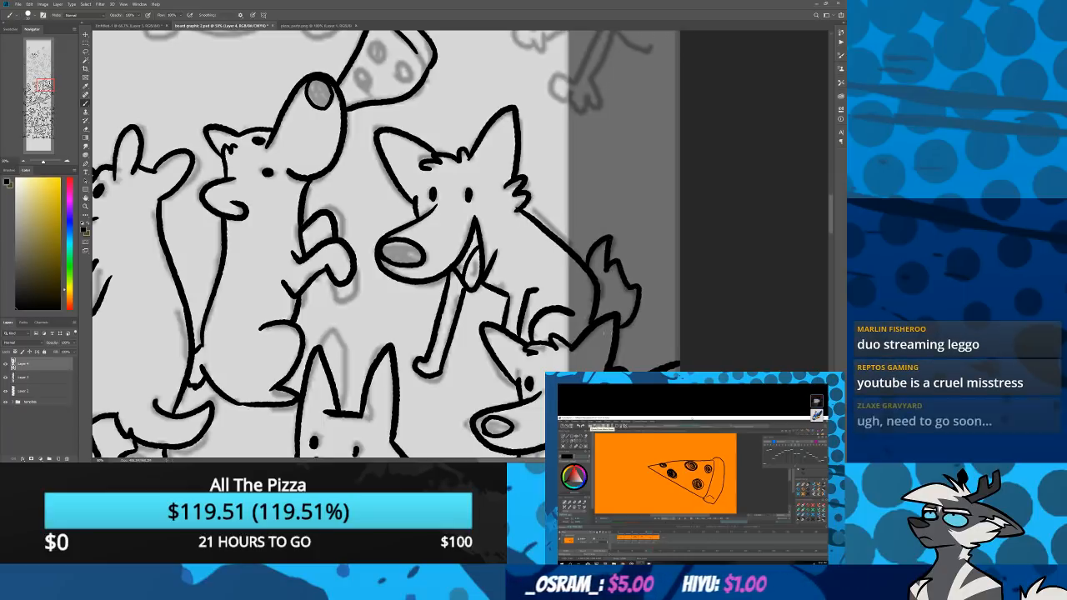
# Ink the outline and pepperoni of the pizza slice beside the open pizza box's front corner
pyautogui.moveTo(276, 390); pyautogui.dragTo(324, 259)
pyautogui.moveTo(236, 404); pyautogui.dragTo(429, 65)
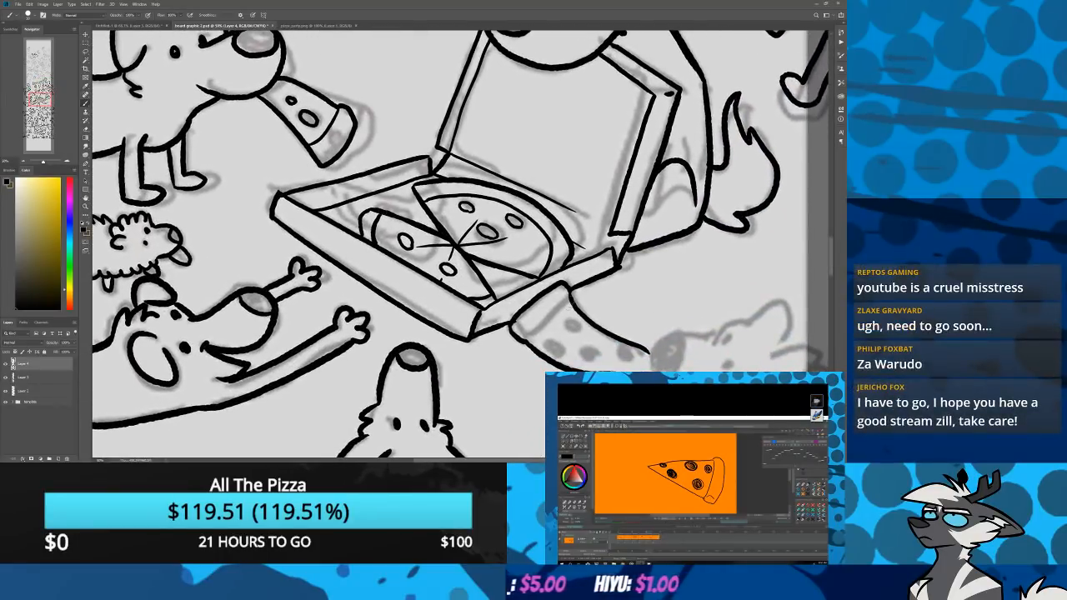
pyautogui.moveTo(571, 292)
pyautogui.mouseDown()
pyautogui.moveTo(543, 324)
pyautogui.moveTo(547, 347)
pyautogui.moveTo(576, 321)
pyautogui.moveTo(584, 359)
pyautogui.moveTo(626, 350)
pyautogui.mouseUp()
pyautogui.moveTo(643, 391); pyautogui.dragTo(464, 309)
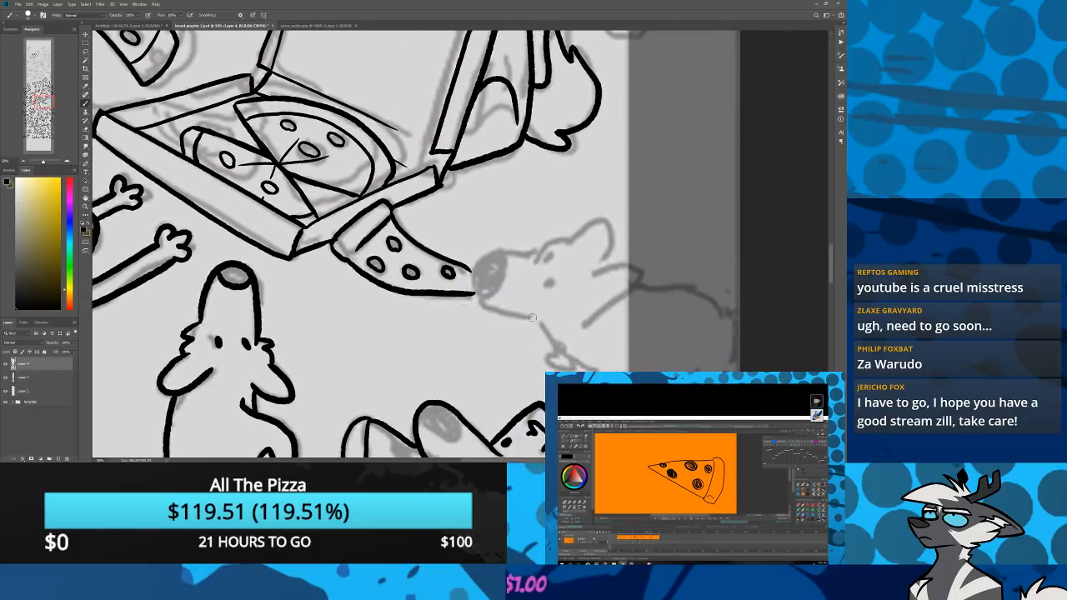
# Ink the muzzle, eyes, ears and throat line of the dog biting the slice beside the pizza box
pyautogui.moveTo(533, 317)
pyautogui.mouseDown()
pyautogui.moveTo(477, 283)
pyautogui.moveTo(482, 259)
pyautogui.moveTo(527, 254)
pyautogui.moveTo(479, 259)
pyautogui.moveTo(471, 283)
pyautogui.moveTo(508, 320)
pyautogui.moveTo(540, 317)
pyautogui.mouseUp()
pyautogui.hotkey('ctrl', 'z')
pyautogui.click(547, 285)
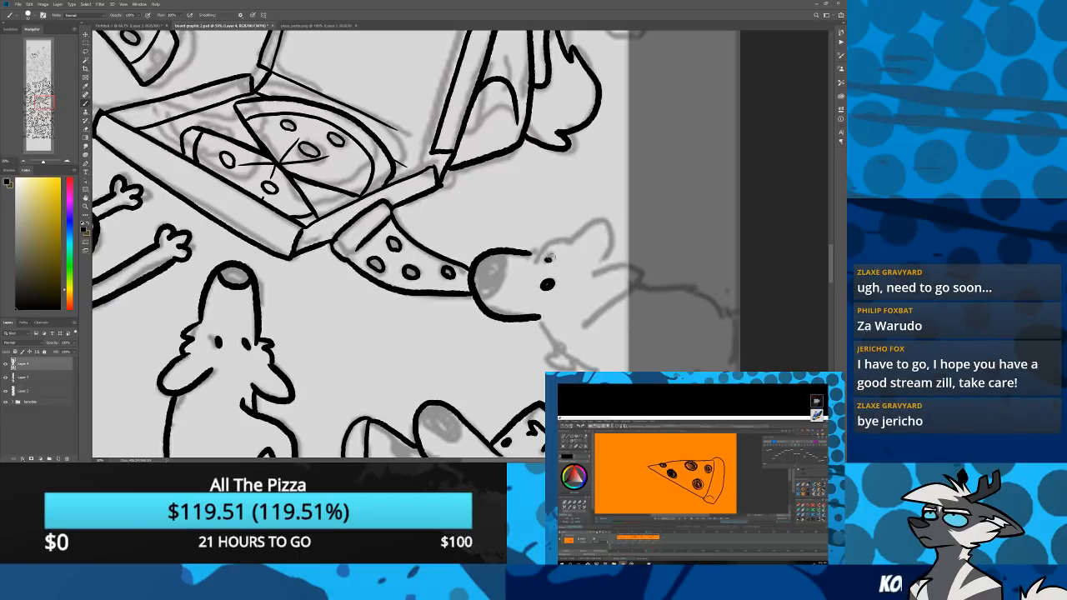
pyautogui.moveTo(551, 257)
pyautogui.mouseDown()
pyautogui.moveTo(604, 216)
pyautogui.moveTo(594, 272)
pyautogui.moveTo(644, 269)
pyautogui.moveTo(617, 308)
pyautogui.moveTo(557, 346)
pyautogui.moveTo(596, 371)
pyautogui.mouseUp()
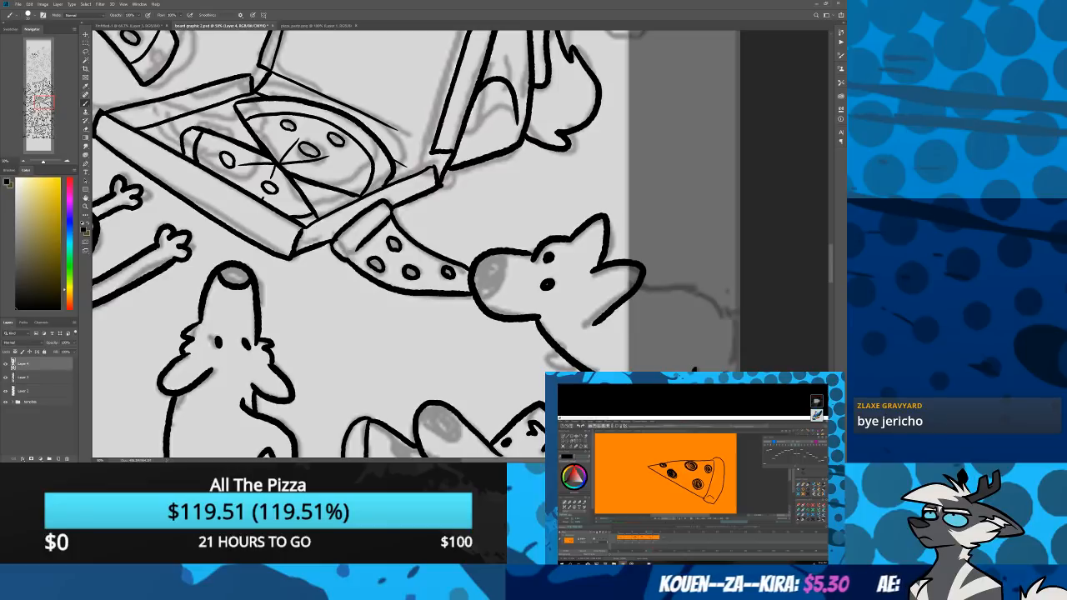
# Ink the slice-biting dog's rump, back line and nose, and add its far front paw under the chest
pyautogui.moveTo(722, 349); pyautogui.dragTo(733, 371)
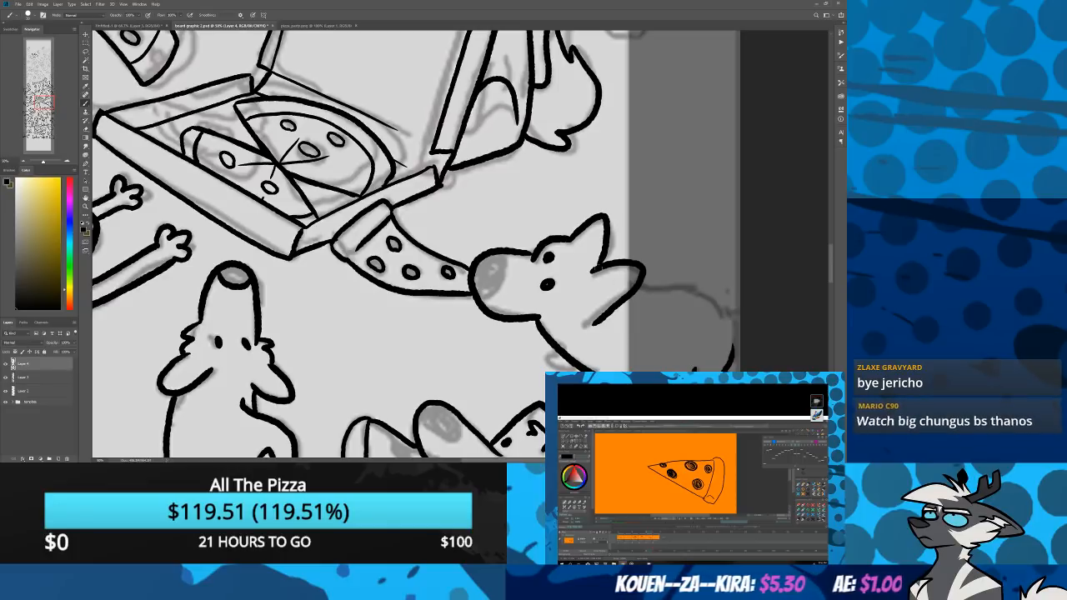
pyautogui.moveTo(631, 292)
pyautogui.mouseDown()
pyautogui.moveTo(707, 294)
pyautogui.moveTo(714, 307)
pyautogui.moveTo(740, 298)
pyautogui.mouseUp()
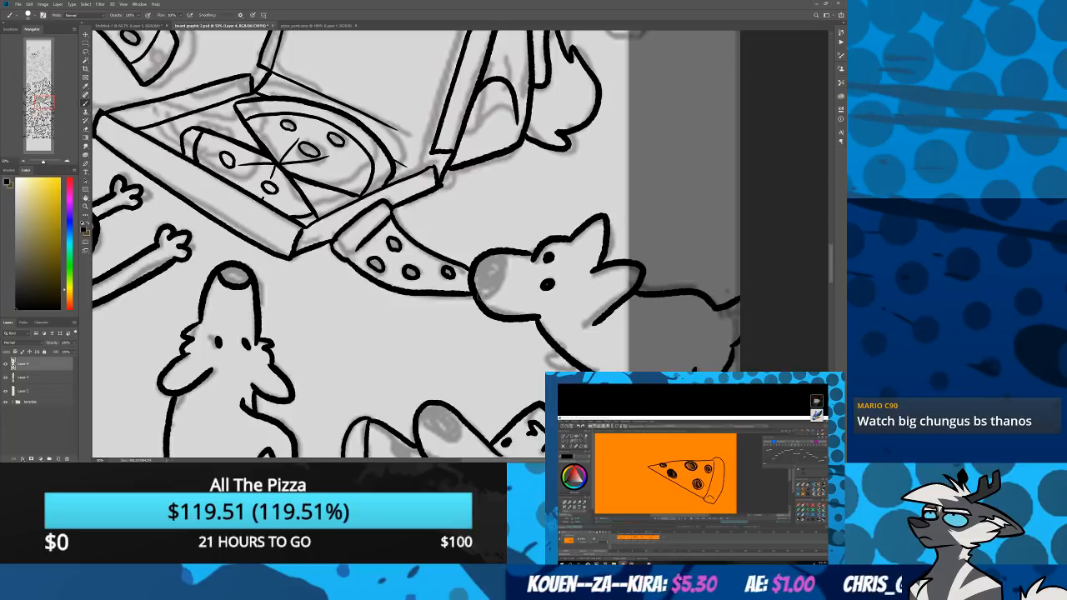
pyautogui.moveTo(478, 298)
pyautogui.mouseDown()
pyautogui.moveTo(512, 272)
pyautogui.moveTo(506, 252)
pyautogui.mouseUp()
pyautogui.moveTo(415, 370); pyautogui.dragTo(401, 303)
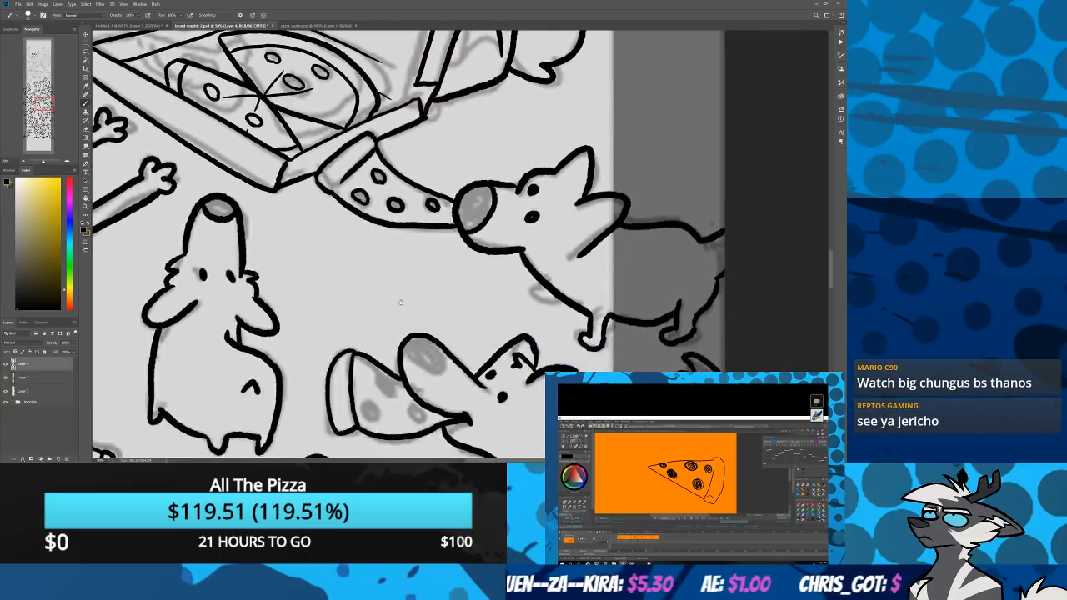
pyautogui.moveTo(546, 286); pyautogui.dragTo(562, 302)
# Ink the nose of the dog lying below and the pepperoni on its pizza slice
pyautogui.moveTo(196, 392)
pyautogui.mouseDown()
pyautogui.moveTo(300, 283)
pyautogui.moveTo(302, 295)
pyautogui.mouseUp()
pyautogui.moveTo(520, 244); pyautogui.dragTo(538, 248)
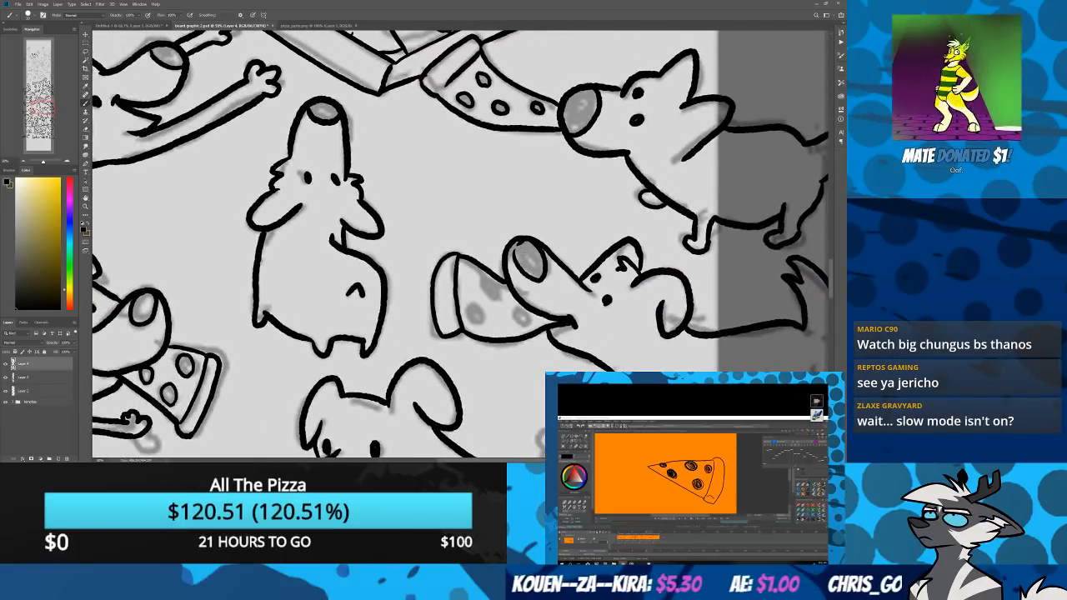
pyautogui.hotkey('ctrl', 'z')
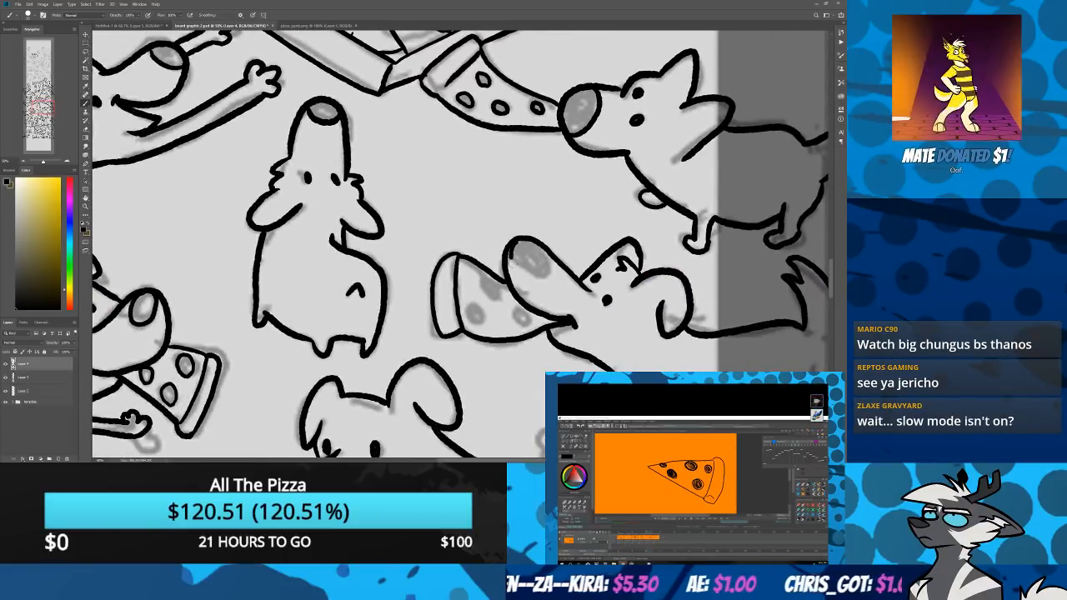
pyautogui.moveTo(511, 253); pyautogui.dragTo(536, 244)
pyautogui.moveTo(475, 306)
pyautogui.mouseDown()
pyautogui.moveTo(488, 281)
pyautogui.moveTo(519, 311)
pyautogui.mouseUp()
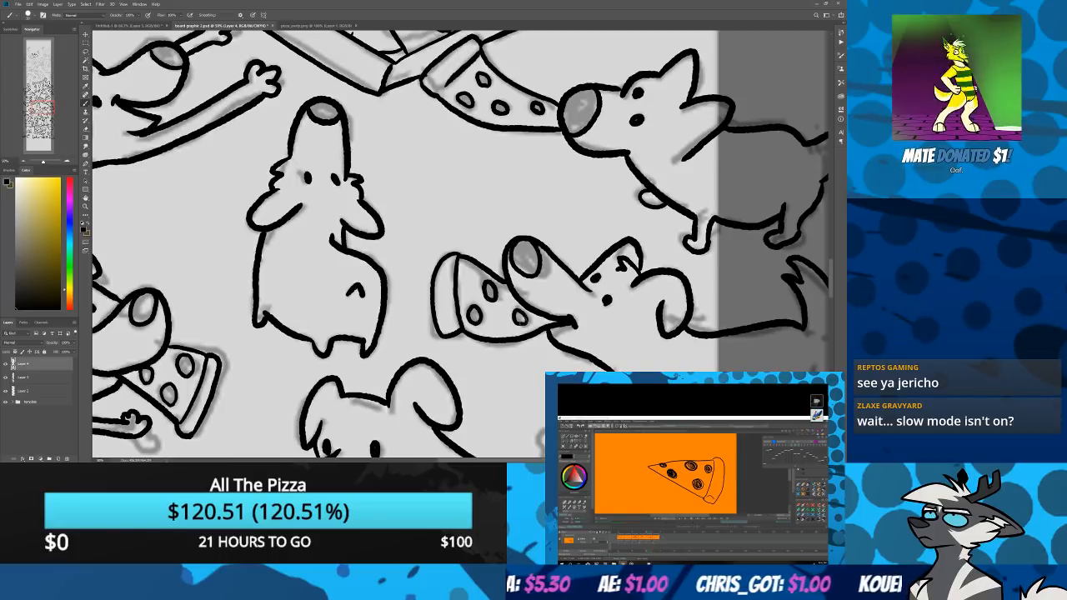
# Ink the muzzle, eyes, floppy ears and crown of the dog holding a slice at the canvas's shaded right edge
pyautogui.moveTo(433, 367); pyautogui.dragTo(506, 142)
pyautogui.moveTo(100, 179); pyautogui.dragTo(400, 442)
pyautogui.moveTo(416, 158); pyautogui.dragTo(365, 384)
pyautogui.moveTo(467, 154); pyautogui.dragTo(373, 336)
pyautogui.moveTo(422, 173); pyautogui.dragTo(390, 348)
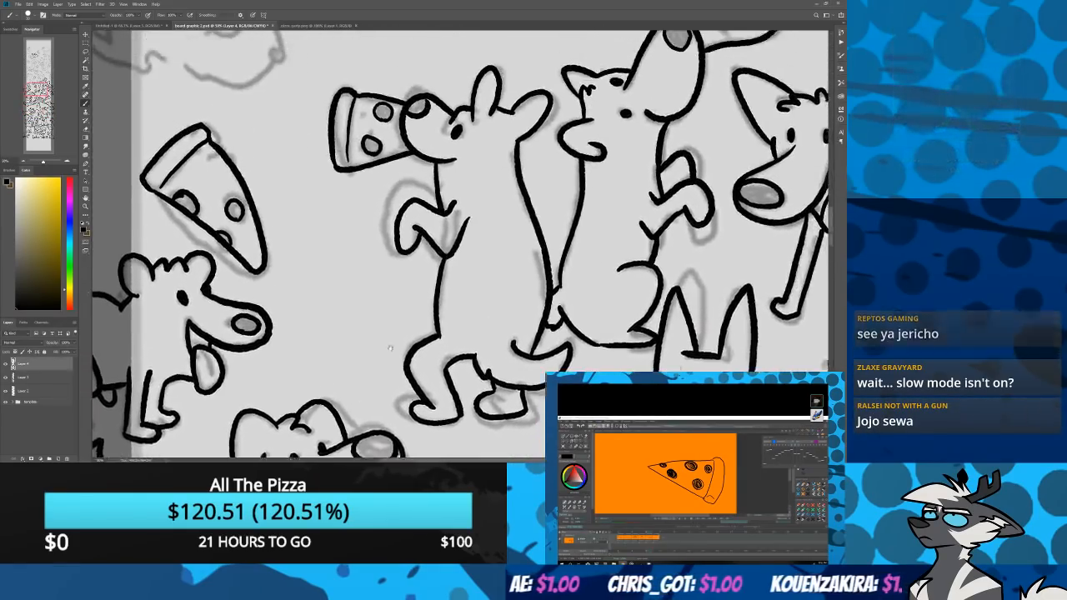
pyautogui.moveTo(442, 158); pyautogui.dragTo(383, 362)
pyautogui.moveTo(523, 231)
pyautogui.mouseDown()
pyautogui.moveTo(607, 369)
pyautogui.moveTo(606, 453)
pyautogui.moveTo(448, 309)
pyautogui.moveTo(180, 371)
pyautogui.mouseUp()
pyautogui.moveTo(364, 255); pyautogui.dragTo(343, 354)
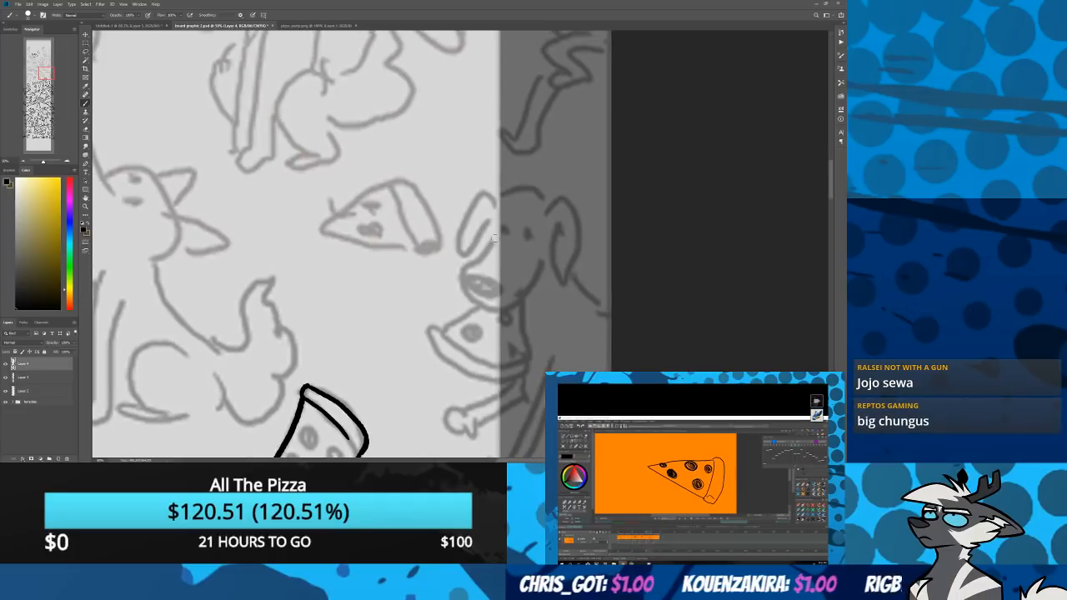
pyautogui.moveTo(495, 239)
pyautogui.mouseDown()
pyautogui.moveTo(462, 269)
pyautogui.moveTo(486, 305)
pyautogui.moveTo(537, 275)
pyautogui.moveTo(503, 230)
pyautogui.moveTo(528, 233)
pyautogui.moveTo(558, 198)
pyautogui.moveTo(580, 222)
pyautogui.moveTo(561, 286)
pyautogui.moveTo(485, 193)
pyautogui.moveTo(455, 259)
pyautogui.mouseUp()
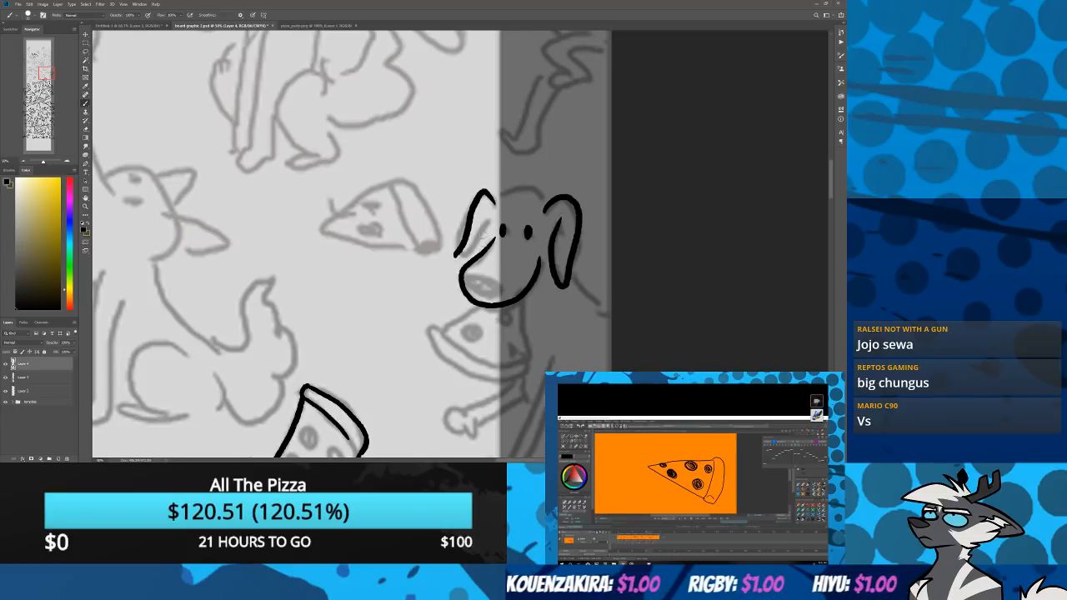
pyautogui.moveTo(487, 218); pyautogui.dragTo(478, 249)
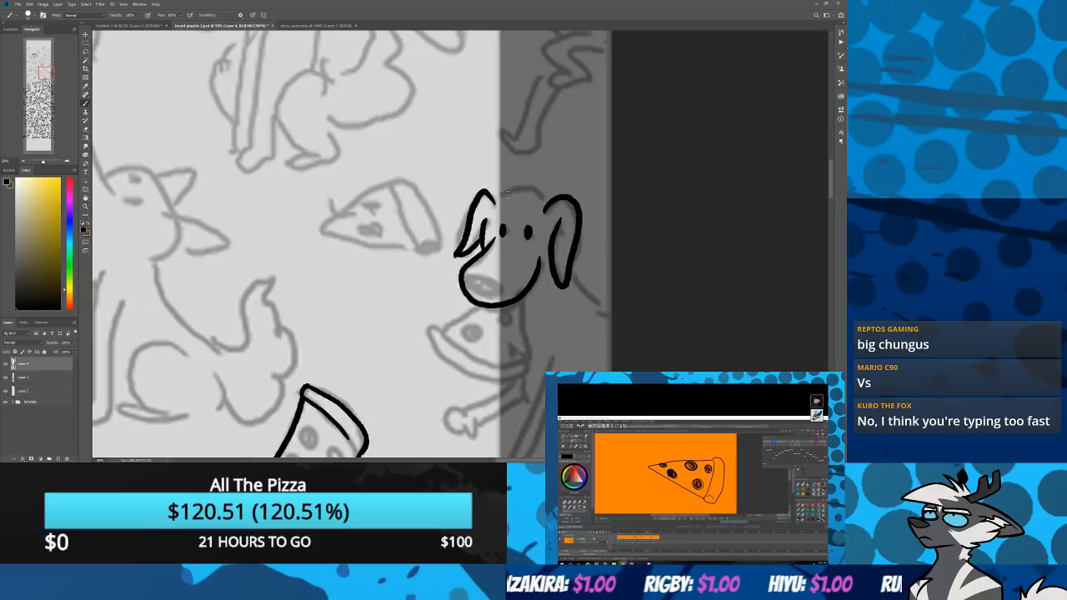
pyautogui.moveTo(492, 200); pyautogui.dragTo(552, 198)
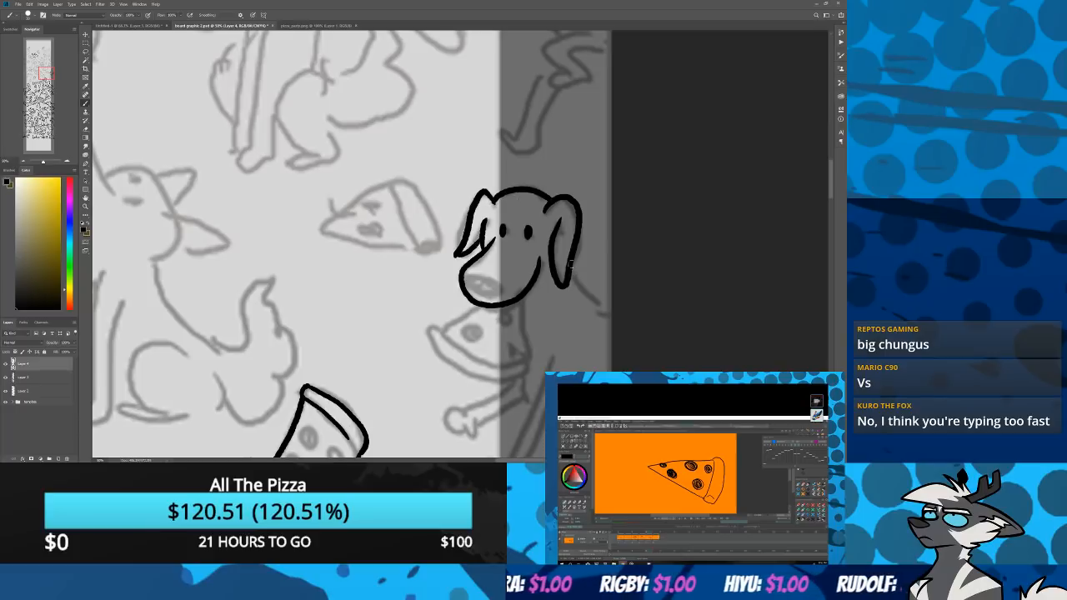
# Ink the floppy-eared dog's back line and the pizza slice in its mouth, with its crust and three pepperoni
pyautogui.moveTo(571, 259); pyautogui.dragTo(619, 315)
pyautogui.moveTo(437, 387); pyautogui.dragTo(457, 326)
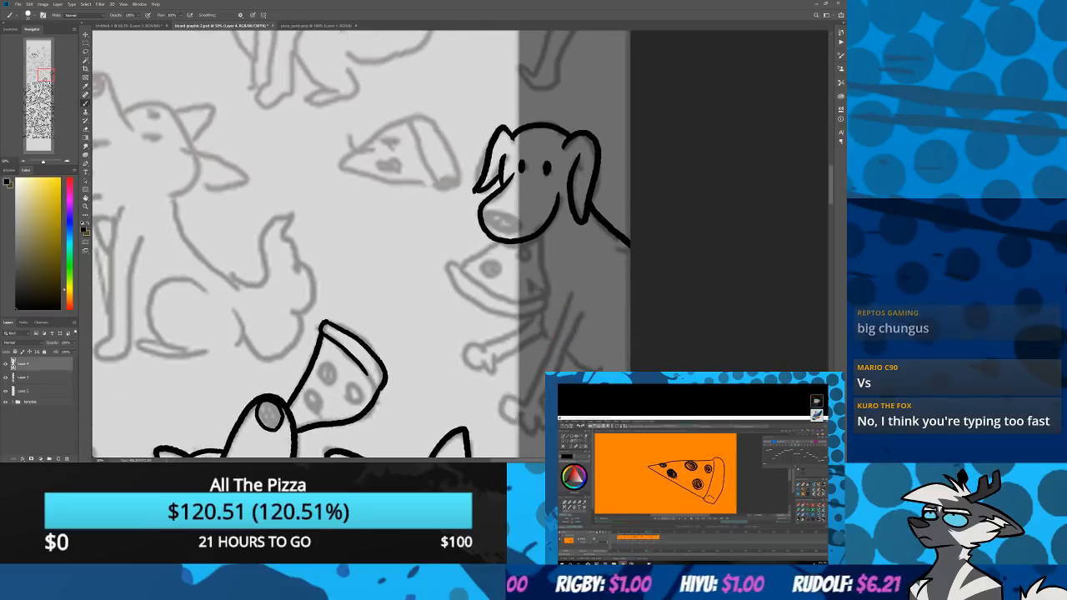
pyautogui.moveTo(497, 241); pyautogui.dragTo(460, 268)
pyautogui.moveTo(539, 238); pyautogui.dragTo(541, 309)
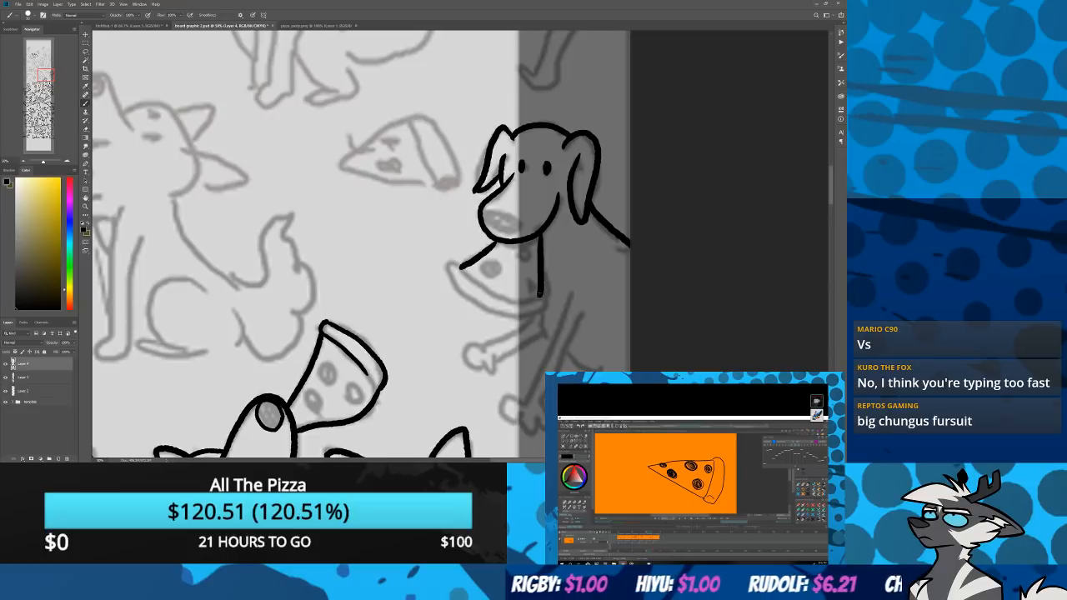
pyautogui.moveTo(464, 264)
pyautogui.mouseDown()
pyautogui.moveTo(453, 270)
pyautogui.moveTo(509, 315)
pyautogui.moveTo(539, 307)
pyautogui.mouseUp()
pyautogui.moveTo(457, 271); pyautogui.dragTo(539, 299)
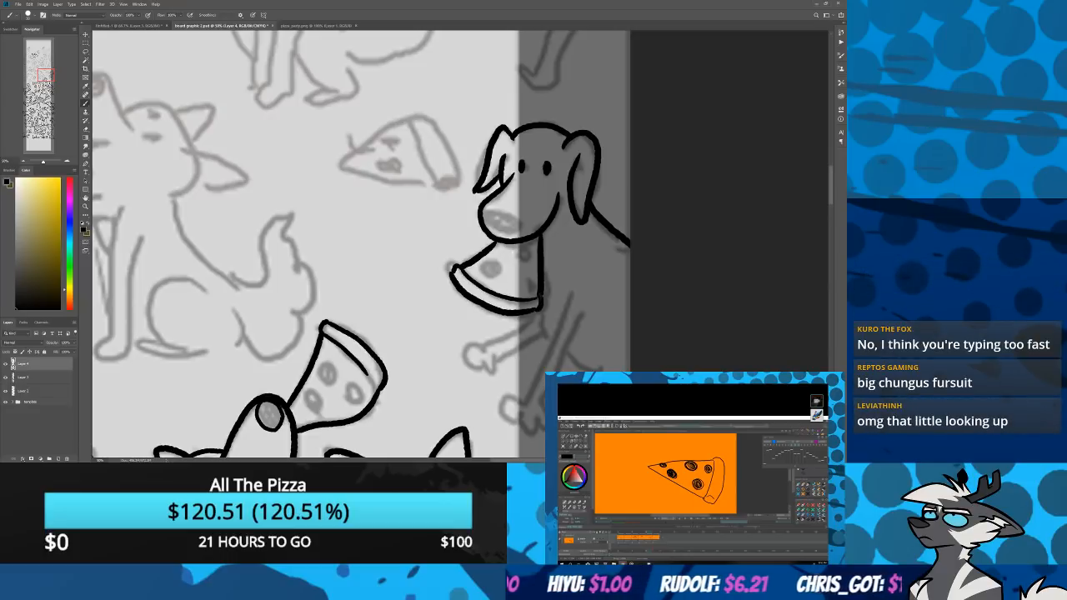
pyautogui.moveTo(487, 273); pyautogui.dragTo(523, 262)
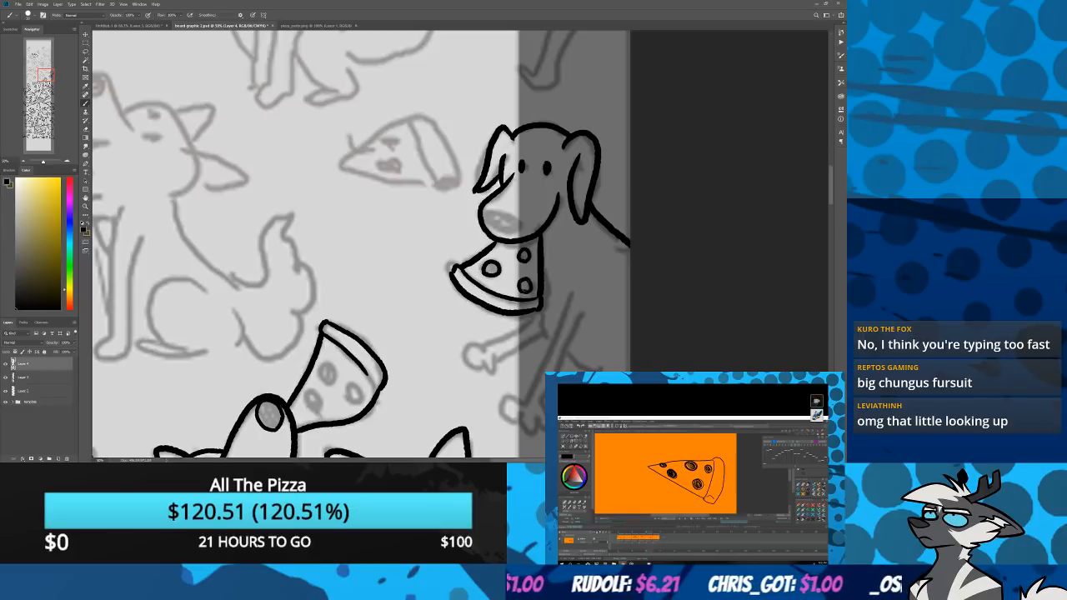
# Ink the floppy-eared dog's two front legs with paws, its chest and belly lines, and its nose
pyautogui.moveTo(571, 291)
pyautogui.mouseDown()
pyautogui.moveTo(527, 401)
pyautogui.moveTo(512, 410)
pyautogui.moveTo(524, 424)
pyautogui.mouseUp()
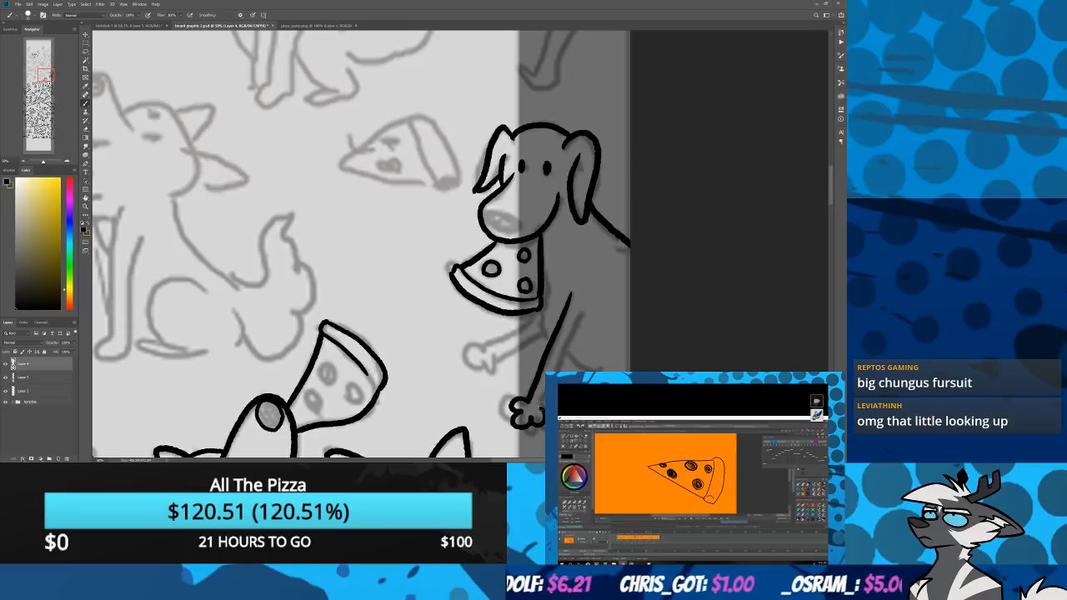
pyautogui.moveTo(567, 350); pyautogui.dragTo(541, 411)
pyautogui.moveTo(585, 308)
pyautogui.mouseDown()
pyautogui.moveTo(565, 352)
pyautogui.moveTo(631, 369)
pyautogui.mouseUp()
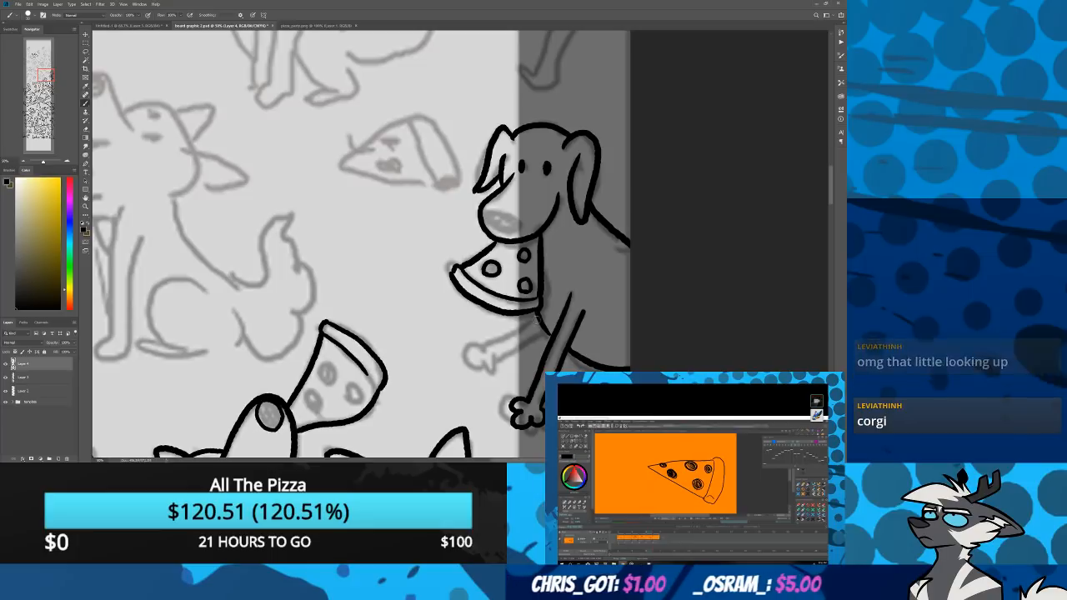
pyautogui.moveTo(540, 313)
pyautogui.mouseDown()
pyautogui.moveTo(469, 362)
pyautogui.moveTo(485, 372)
pyautogui.moveTo(543, 333)
pyautogui.mouseUp()
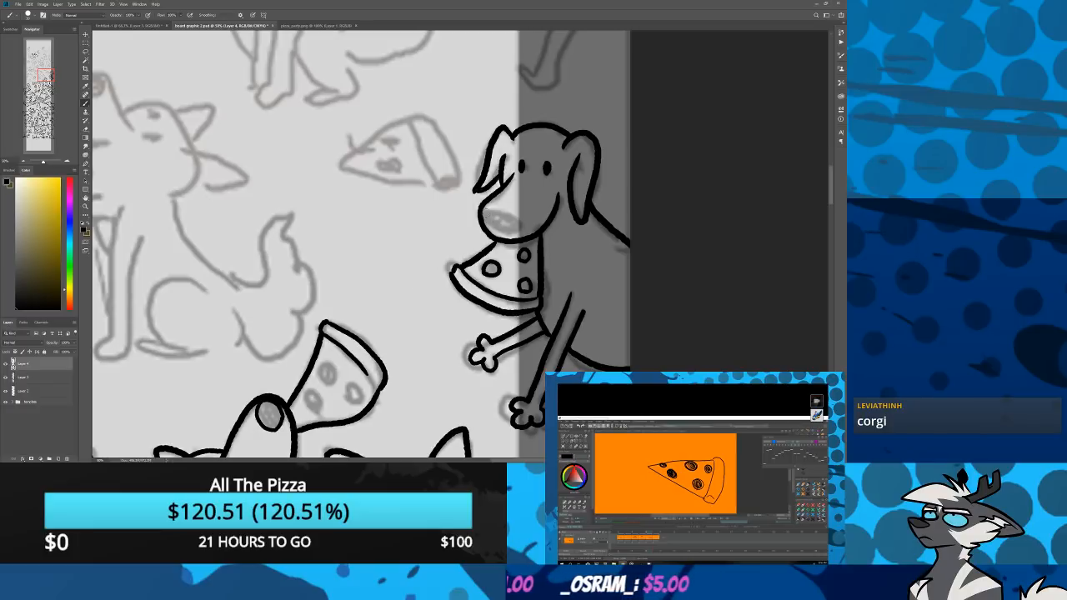
pyautogui.moveTo(484, 218)
pyautogui.mouseDown()
pyautogui.moveTo(519, 225)
pyautogui.moveTo(489, 209)
pyautogui.mouseUp()
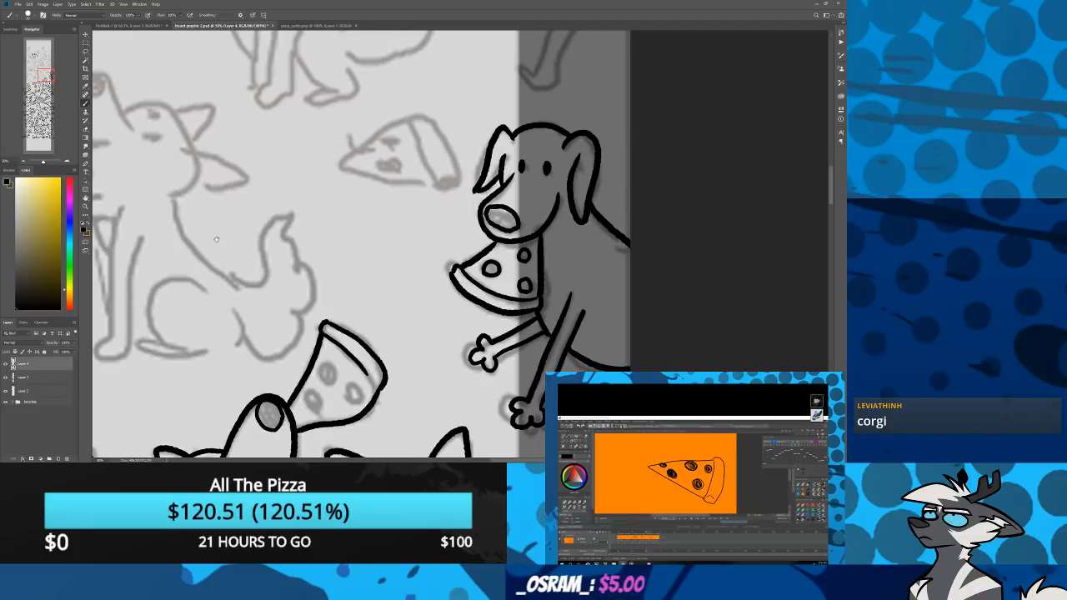
# Ink the loose pizza slice beside the floppy-eared dog's head, with its crust line and three pepperoni
pyautogui.moveTo(216, 239); pyautogui.dragTo(298, 316)
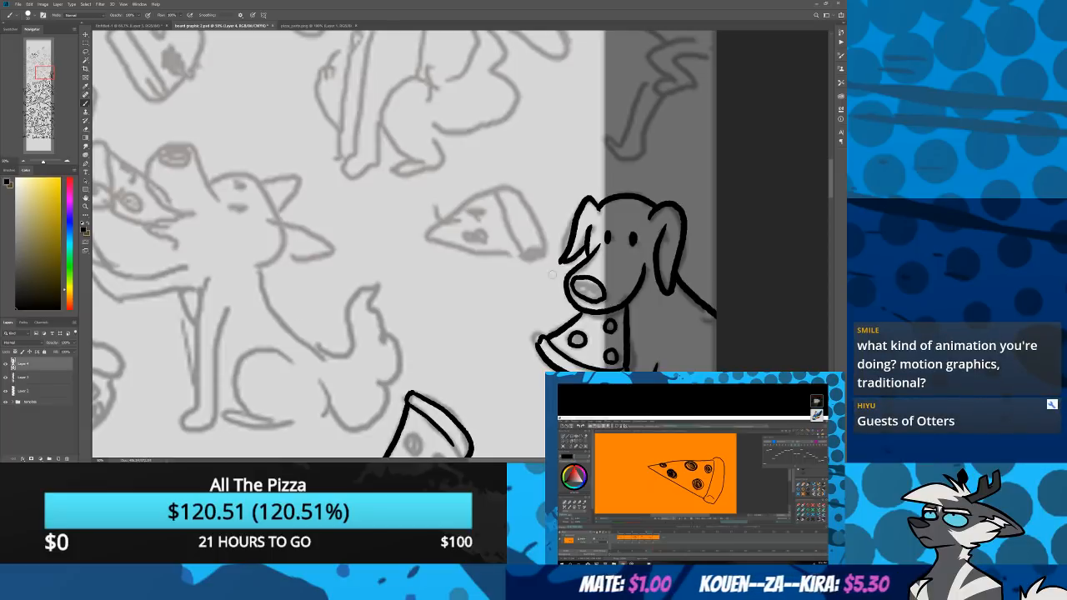
pyautogui.moveTo(543, 249); pyautogui.dragTo(507, 186)
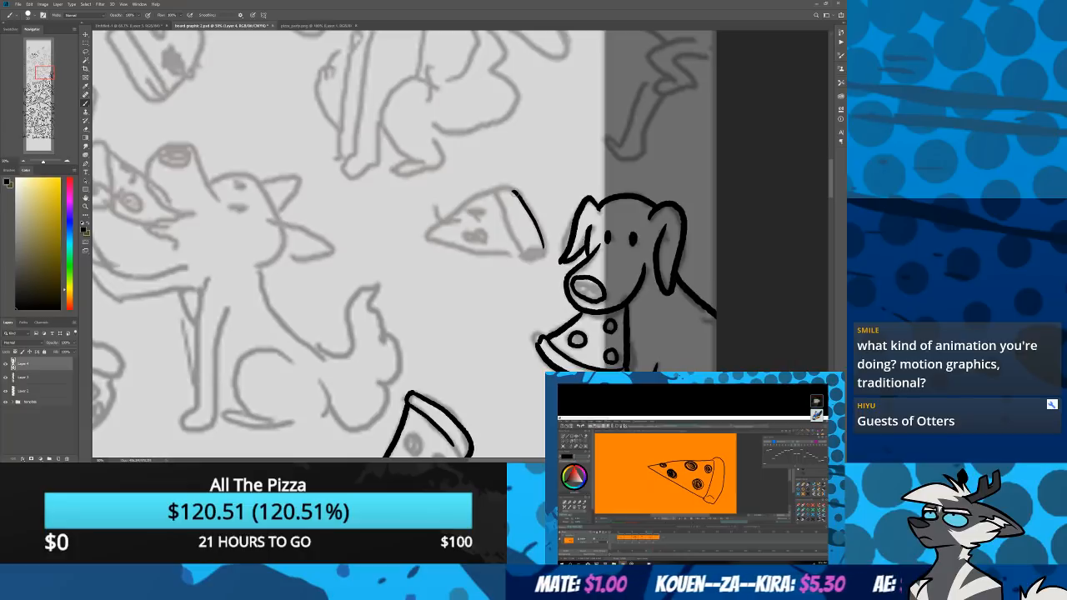
pyautogui.moveTo(543, 248); pyautogui.dragTo(522, 253)
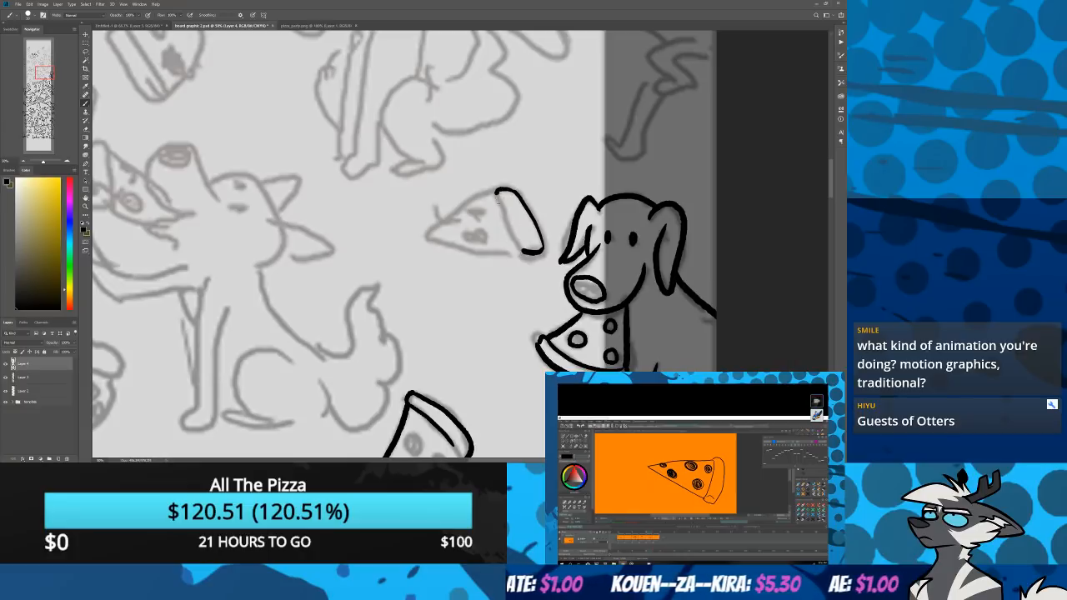
pyautogui.moveTo(495, 192)
pyautogui.mouseDown()
pyautogui.moveTo(421, 238)
pyautogui.moveTo(542, 252)
pyautogui.mouseUp()
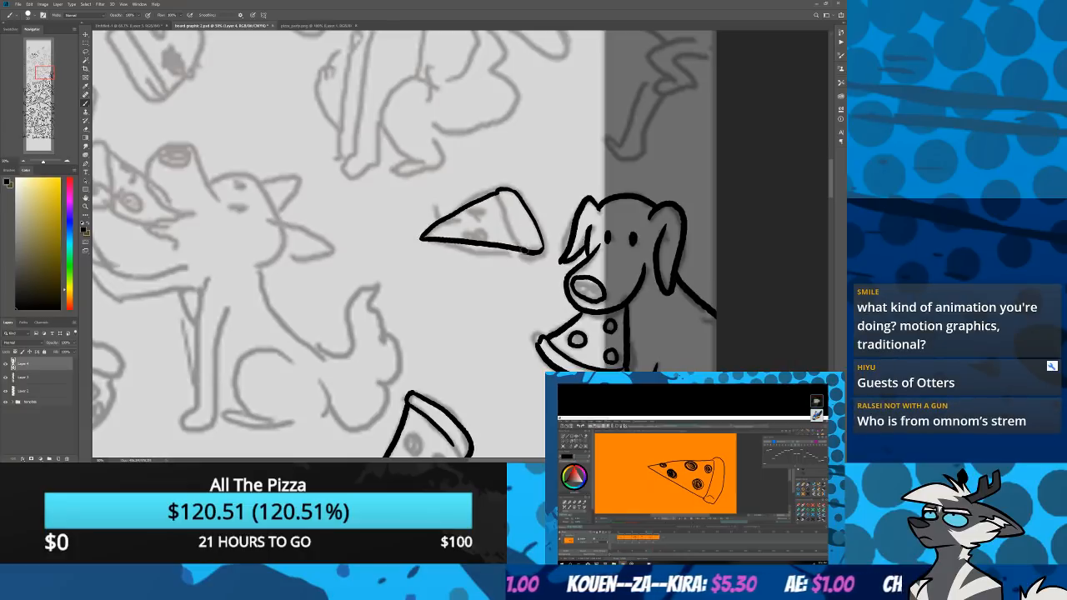
pyautogui.moveTo(498, 195); pyautogui.dragTo(523, 248)
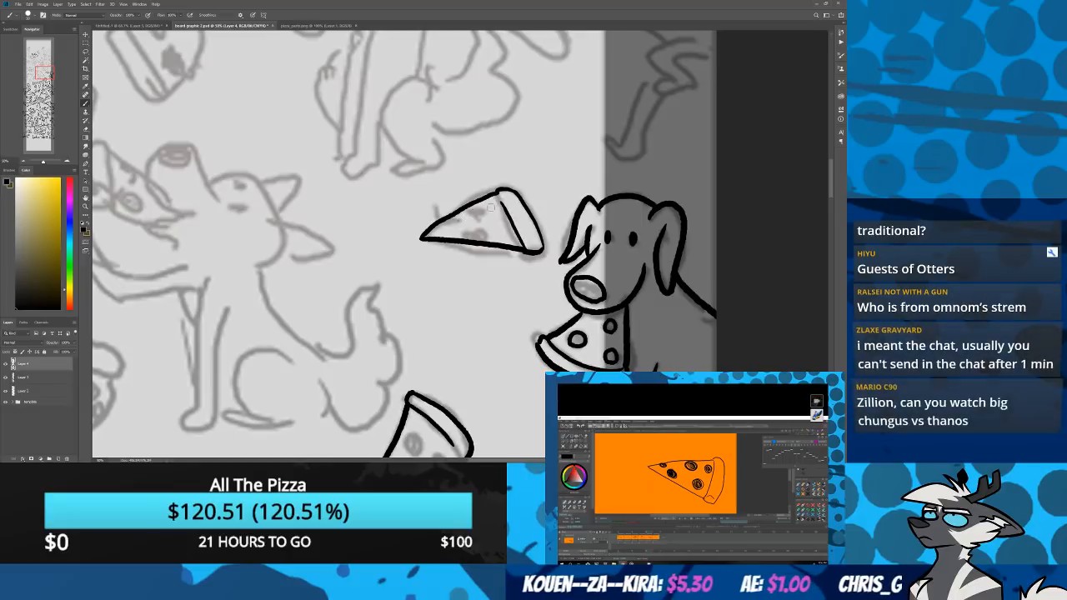
pyautogui.moveTo(452, 224)
pyautogui.mouseDown()
pyautogui.moveTo(490, 230)
pyautogui.moveTo(487, 207)
pyautogui.mouseUp()
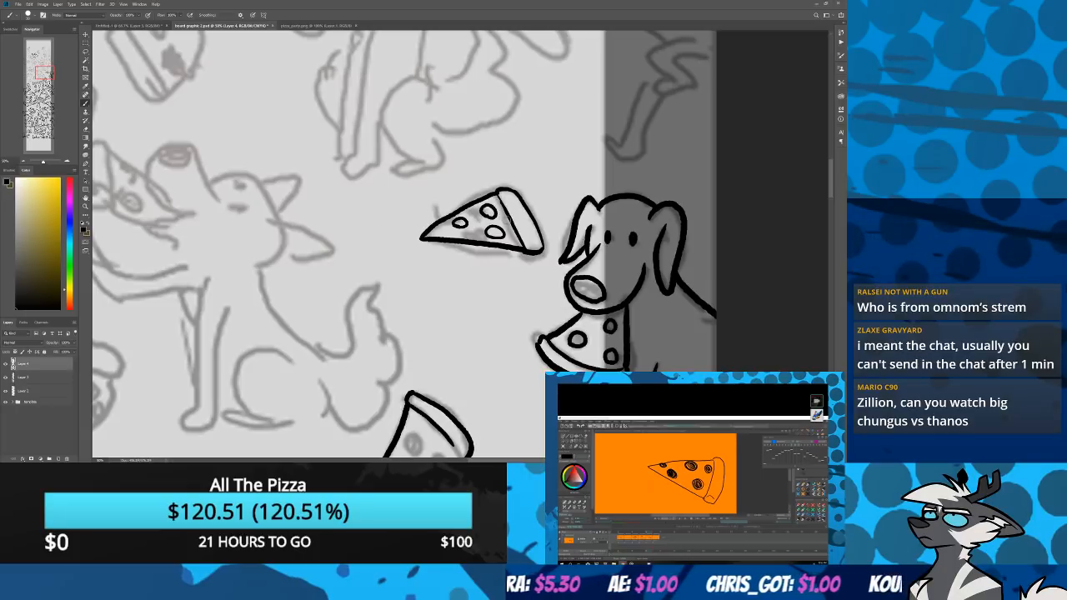
# Ink the chest fur, front leg, belly line and haunch of the seated dog with its snout raised
pyautogui.moveTo(283, 295); pyautogui.dragTo(445, 252)
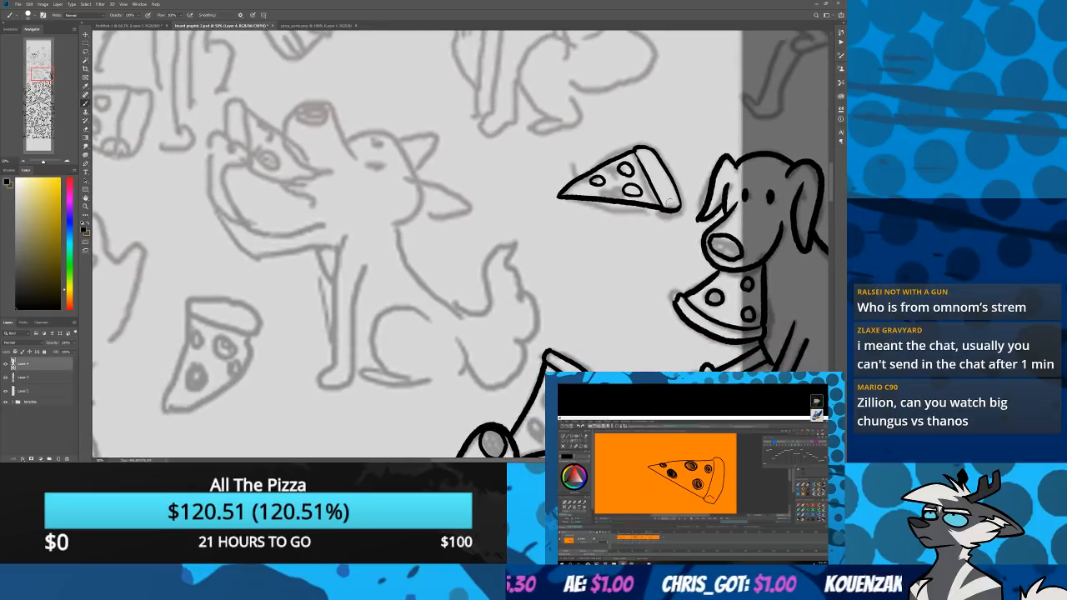
pyautogui.moveTo(242, 328)
pyautogui.mouseDown()
pyautogui.moveTo(327, 400)
pyautogui.moveTo(280, 280)
pyautogui.moveTo(256, 357)
pyautogui.moveTo(262, 381)
pyautogui.mouseUp()
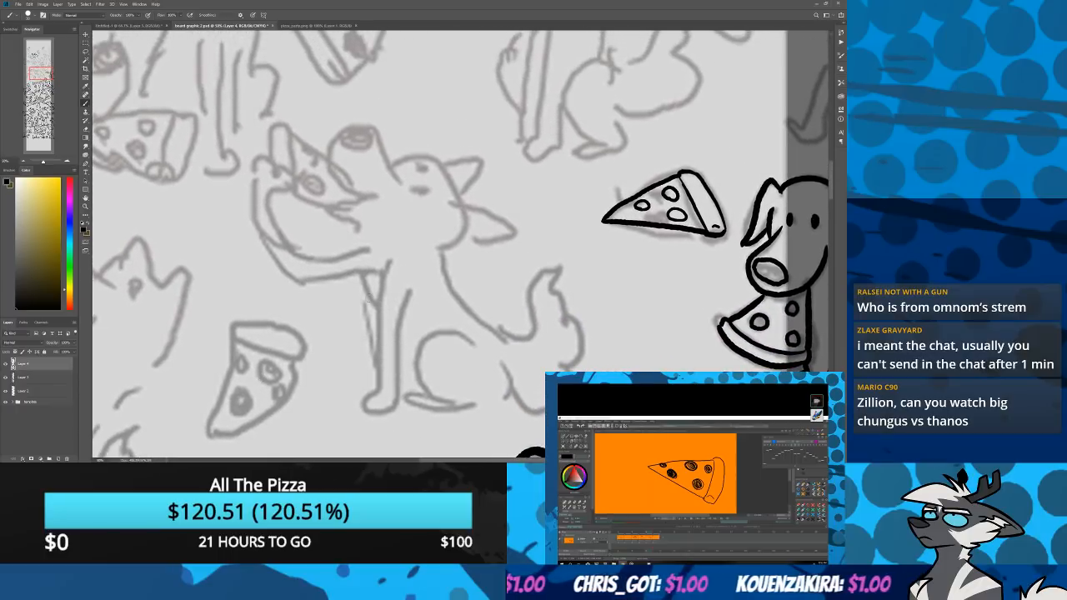
pyautogui.moveTo(361, 231)
pyautogui.mouseDown()
pyautogui.moveTo(359, 262)
pyautogui.moveTo(380, 306)
pyautogui.mouseUp()
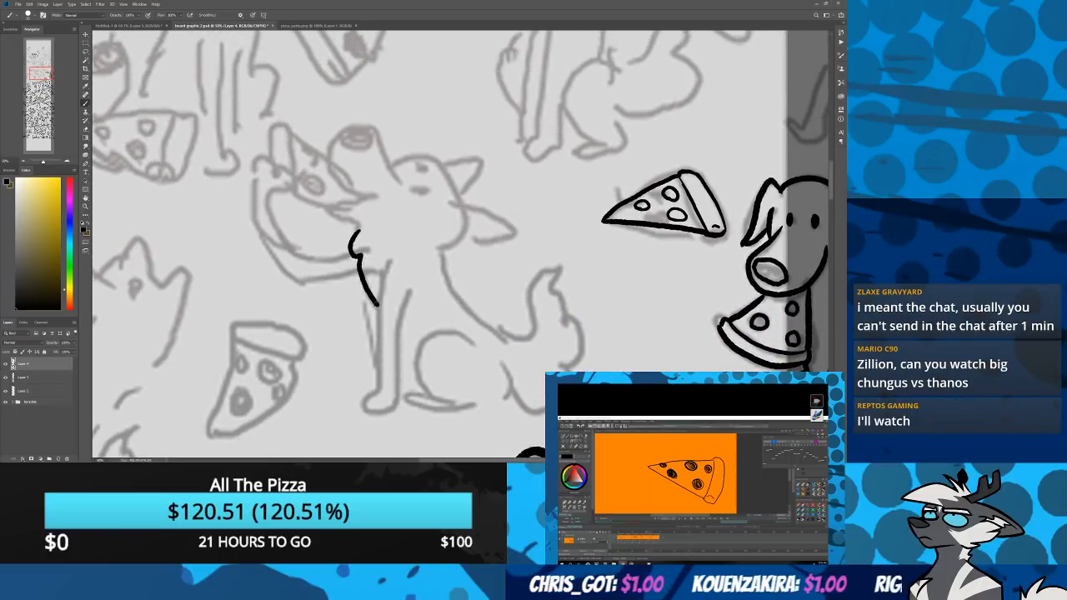
pyautogui.moveTo(387, 267)
pyautogui.mouseDown()
pyautogui.moveTo(380, 380)
pyautogui.moveTo(357, 400)
pyautogui.moveTo(400, 393)
pyautogui.mouseUp()
pyautogui.moveTo(399, 310)
pyautogui.mouseDown()
pyautogui.moveTo(411, 295)
pyautogui.moveTo(420, 359)
pyautogui.mouseUp()
pyautogui.moveTo(431, 396)
pyautogui.mouseDown()
pyautogui.moveTo(416, 363)
pyautogui.moveTo(428, 341)
pyautogui.moveTo(478, 343)
pyautogui.mouseUp()
pyautogui.moveTo(428, 399)
pyautogui.mouseDown()
pyautogui.moveTo(411, 407)
pyautogui.moveTo(500, 409)
pyautogui.moveTo(509, 367)
pyautogui.mouseUp()
# Ink the seated dog's raised muzzle, eyes, forehead and two pointed ears
pyautogui.moveTo(278, 280); pyautogui.dragTo(339, 374)
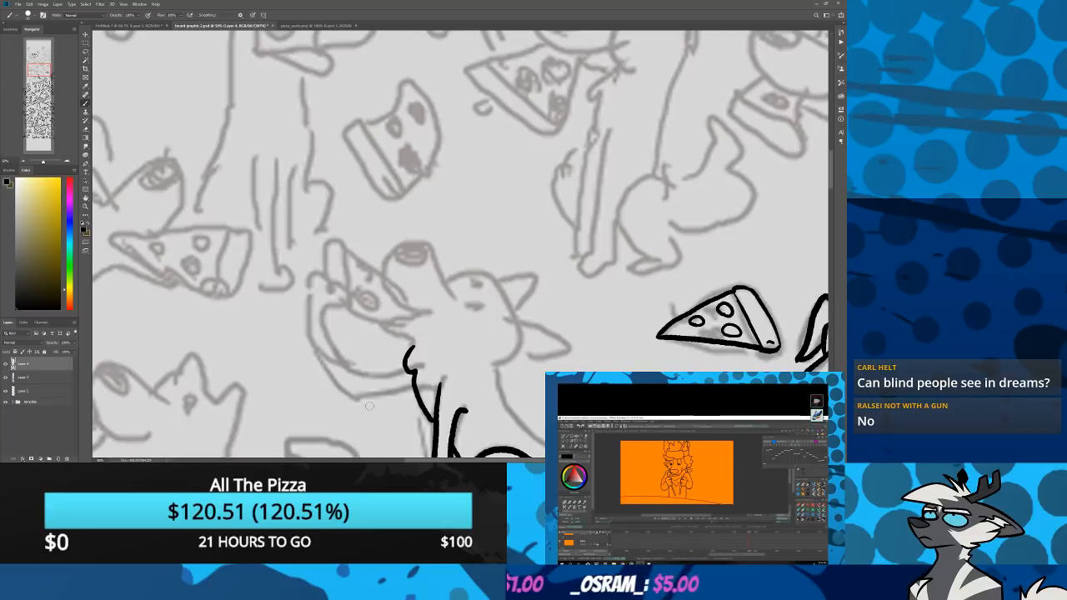
pyautogui.moveTo(427, 312)
pyautogui.mouseDown()
pyautogui.moveTo(393, 298)
pyautogui.moveTo(394, 244)
pyautogui.moveTo(432, 253)
pyautogui.moveTo(456, 301)
pyautogui.moveTo(453, 276)
pyautogui.moveTo(498, 280)
pyautogui.moveTo(518, 315)
pyautogui.mouseUp()
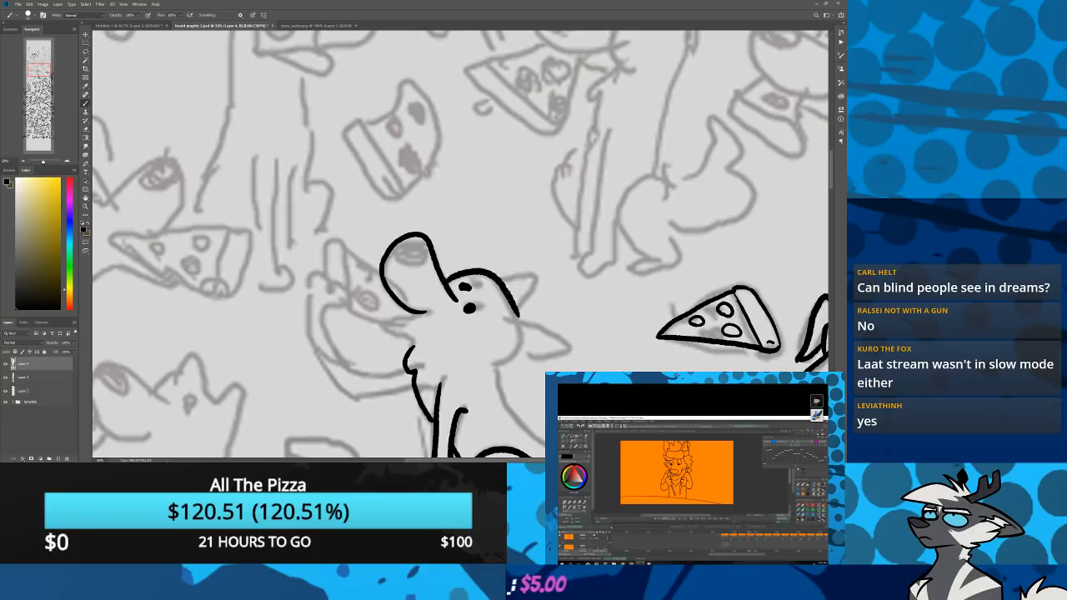
pyautogui.moveTo(498, 280)
pyautogui.mouseDown()
pyautogui.moveTo(510, 274)
pyautogui.moveTo(519, 307)
pyautogui.moveTo(561, 358)
pyautogui.moveTo(482, 366)
pyautogui.mouseUp()
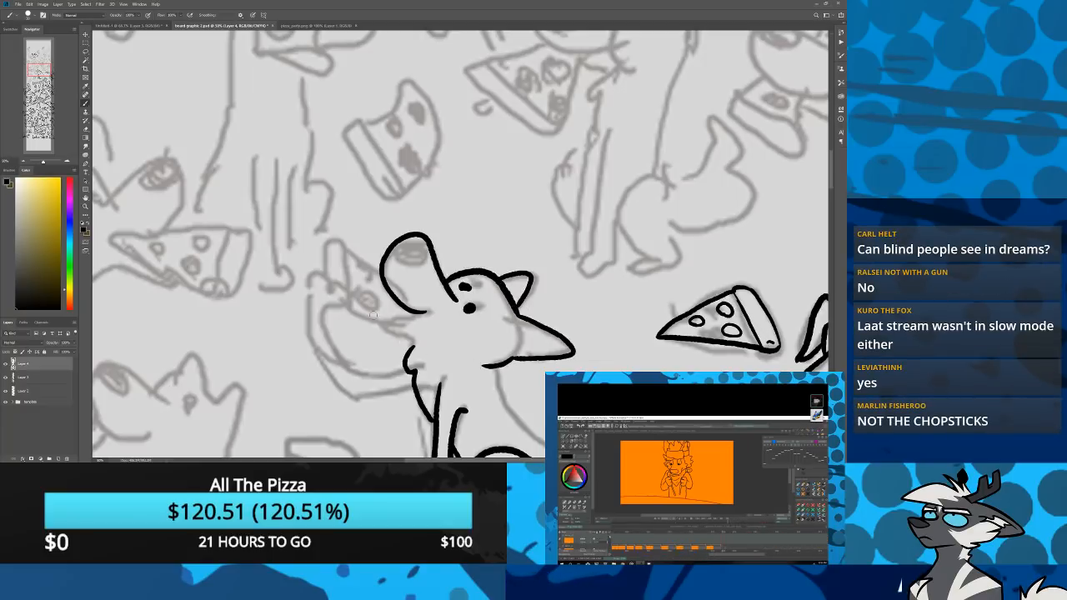
# Ink the seated dog's curved raised arm, the pizza slice it holds to its mouth, its nose and inner ear
pyautogui.moveTo(415, 387)
pyautogui.mouseDown()
pyautogui.moveTo(319, 362)
pyautogui.moveTo(306, 304)
pyautogui.moveTo(319, 282)
pyautogui.moveTo(364, 368)
pyautogui.moveTo(338, 354)
pyautogui.moveTo(322, 377)
pyautogui.moveTo(318, 270)
pyautogui.moveTo(328, 285)
pyautogui.moveTo(332, 238)
pyautogui.moveTo(339, 283)
pyautogui.mouseUp()
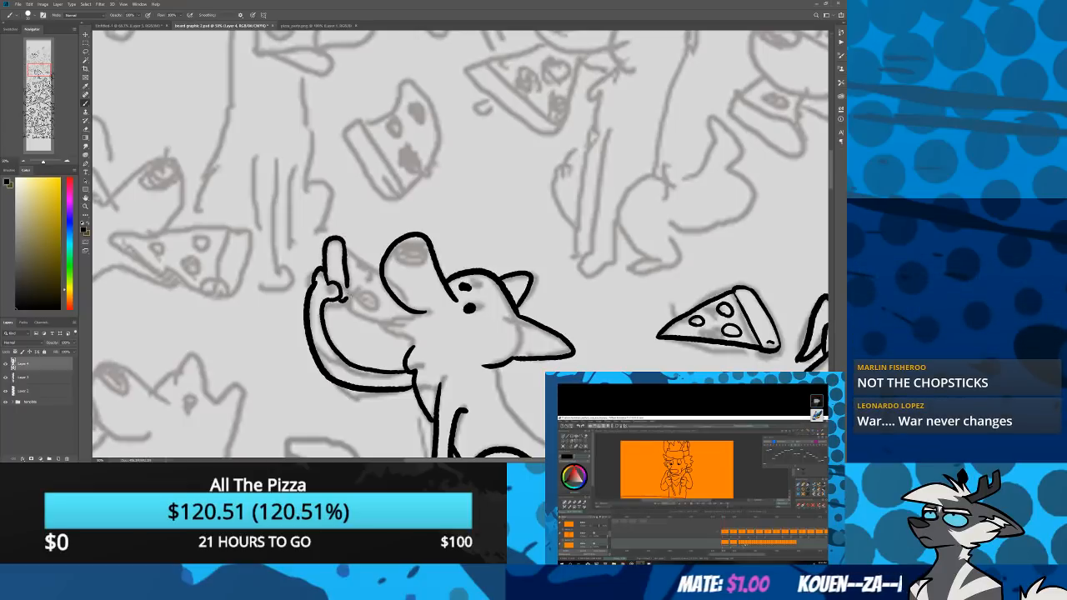
pyautogui.moveTo(342, 244)
pyautogui.mouseDown()
pyautogui.moveTo(428, 318)
pyautogui.moveTo(410, 353)
pyautogui.mouseUp()
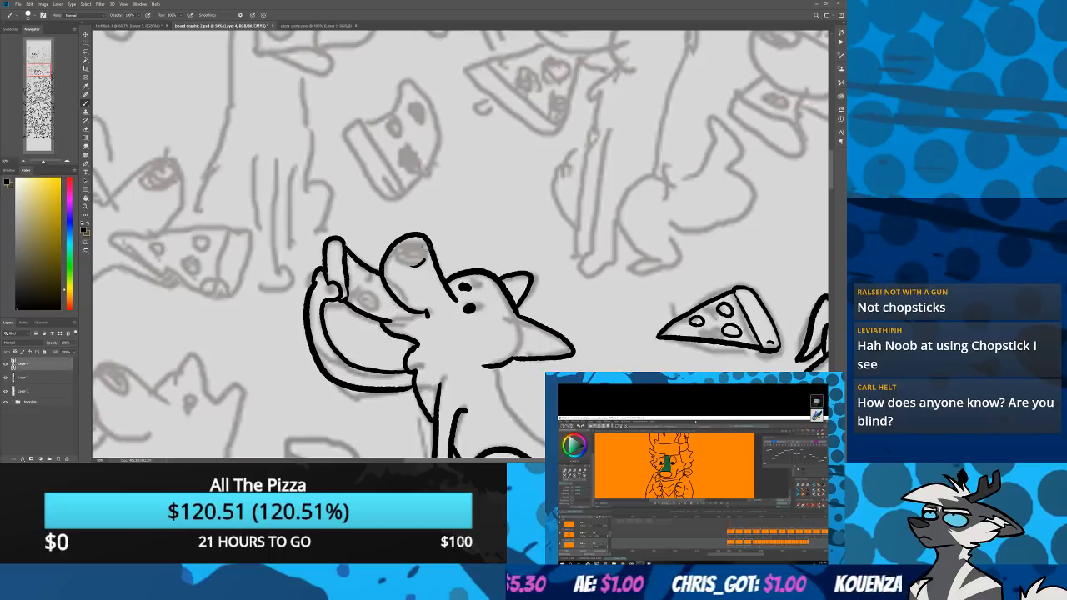
pyautogui.moveTo(428, 245); pyautogui.dragTo(411, 267)
pyautogui.hotkey('ctrl', 'z')
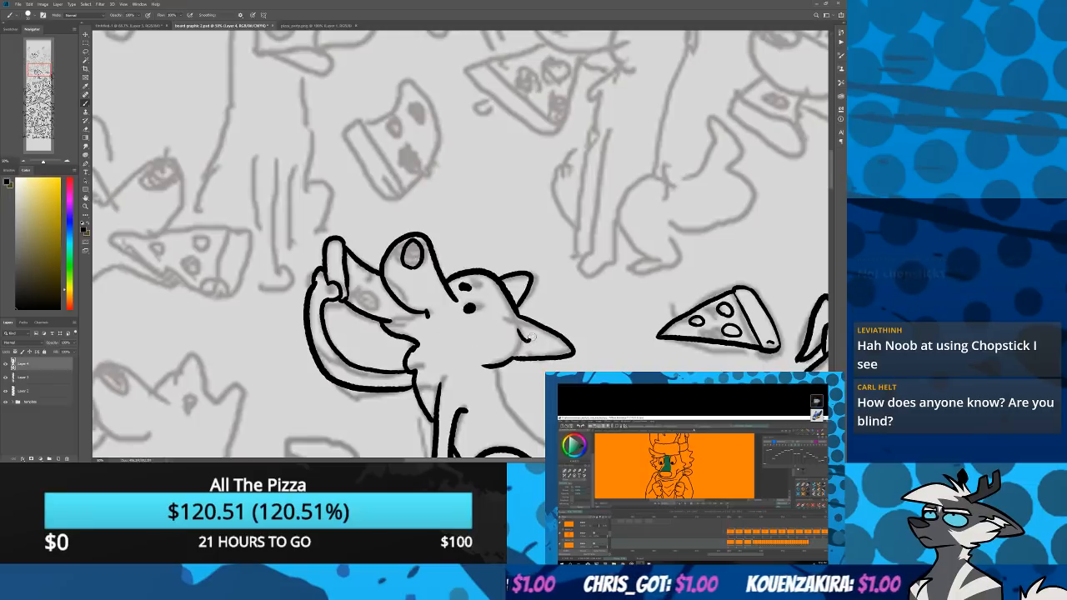
# Ink the seated dog's back and bushy tail, and the pepperoni on the slice just below it
pyautogui.moveTo(412, 406); pyautogui.dragTo(350, 277)
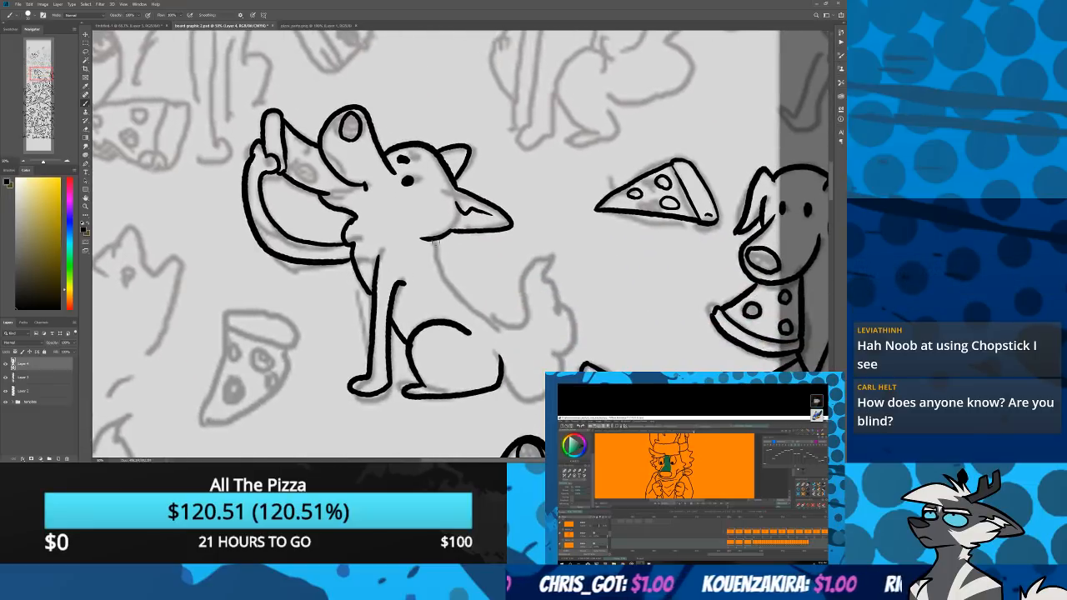
pyautogui.moveTo(432, 239)
pyautogui.mouseDown()
pyautogui.moveTo(452, 284)
pyautogui.moveTo(501, 333)
pyautogui.moveTo(526, 305)
pyautogui.moveTo(535, 260)
pyautogui.moveTo(559, 306)
pyautogui.moveTo(511, 355)
pyautogui.moveTo(530, 392)
pyautogui.moveTo(565, 352)
pyautogui.mouseUp()
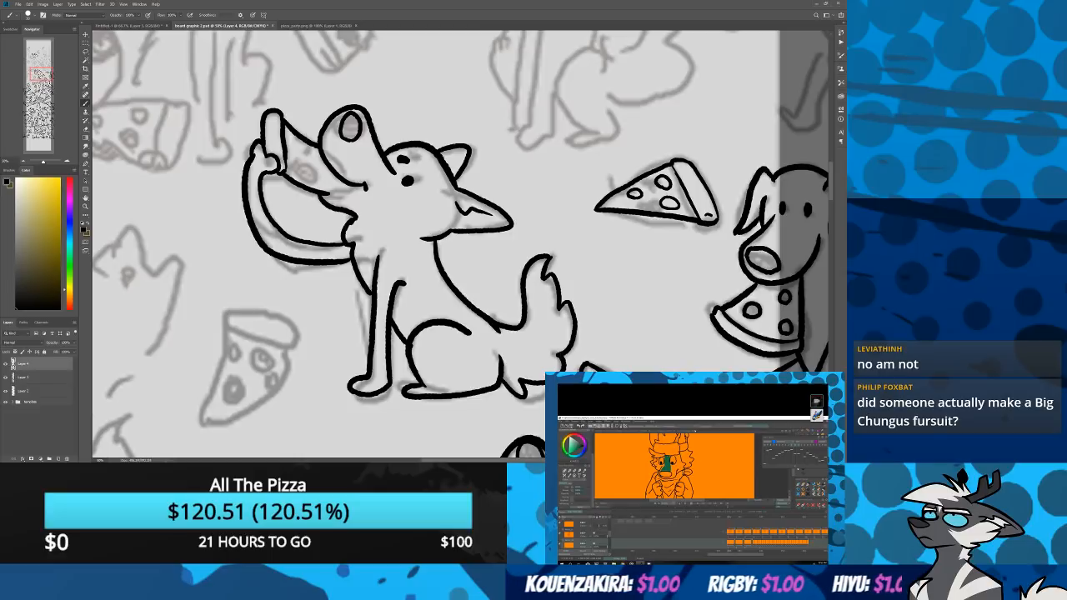
pyautogui.moveTo(577, 422)
pyautogui.mouseDown()
pyautogui.moveTo(475, 314)
pyautogui.moveTo(472, 325)
pyautogui.moveTo(484, 314)
pyautogui.moveTo(509, 324)
pyautogui.mouseUp()
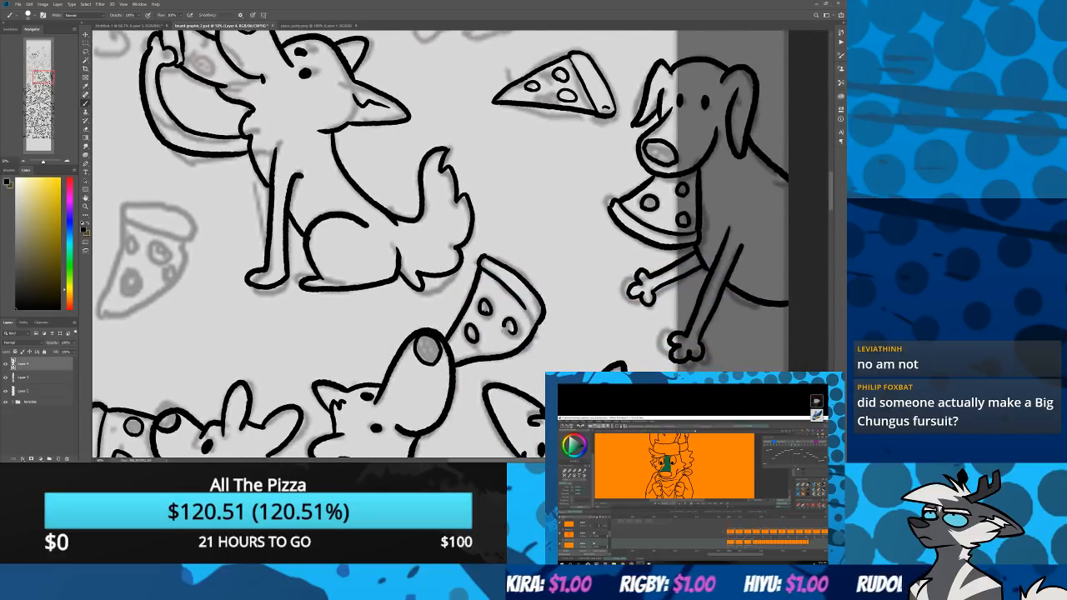
# Ink the loose pizza slice in front of the seated dog's legs, with its crust line and three pepperoni
pyautogui.scroll(10, 408, 241)
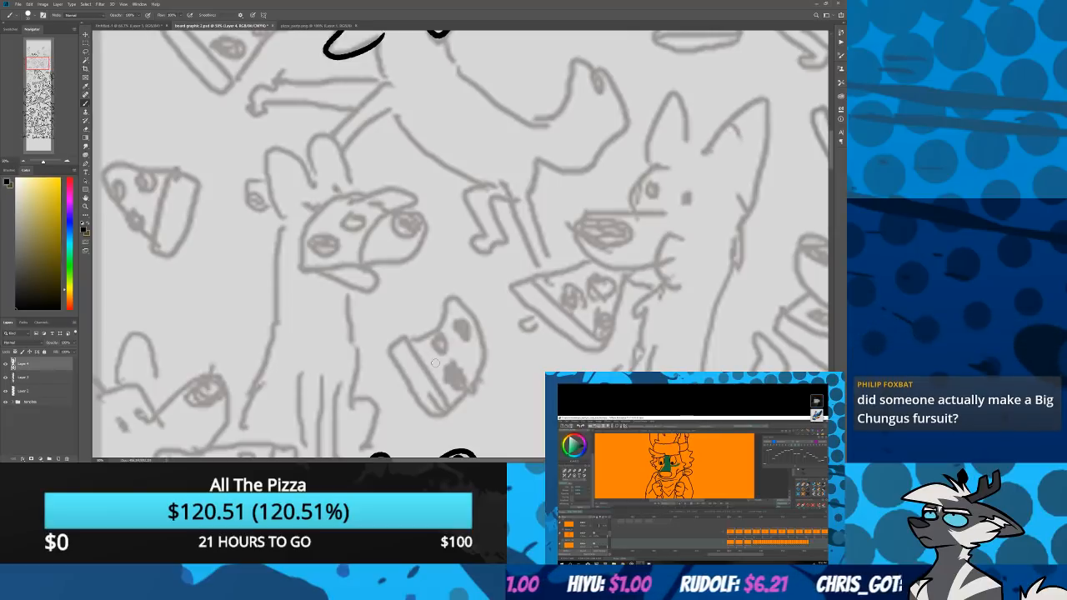
pyautogui.moveTo(435, 362); pyautogui.dragTo(559, 135)
pyautogui.moveTo(196, 252); pyautogui.dragTo(225, 146)
pyautogui.moveTo(232, 340); pyautogui.dragTo(222, 188)
pyautogui.moveTo(479, 187)
pyautogui.mouseDown()
pyautogui.moveTo(447, 275)
pyautogui.moveTo(494, 258)
pyautogui.moveTo(531, 215)
pyautogui.moveTo(478, 187)
pyautogui.moveTo(477, 171)
pyautogui.moveTo(548, 184)
pyautogui.moveTo(533, 209)
pyautogui.mouseUp()
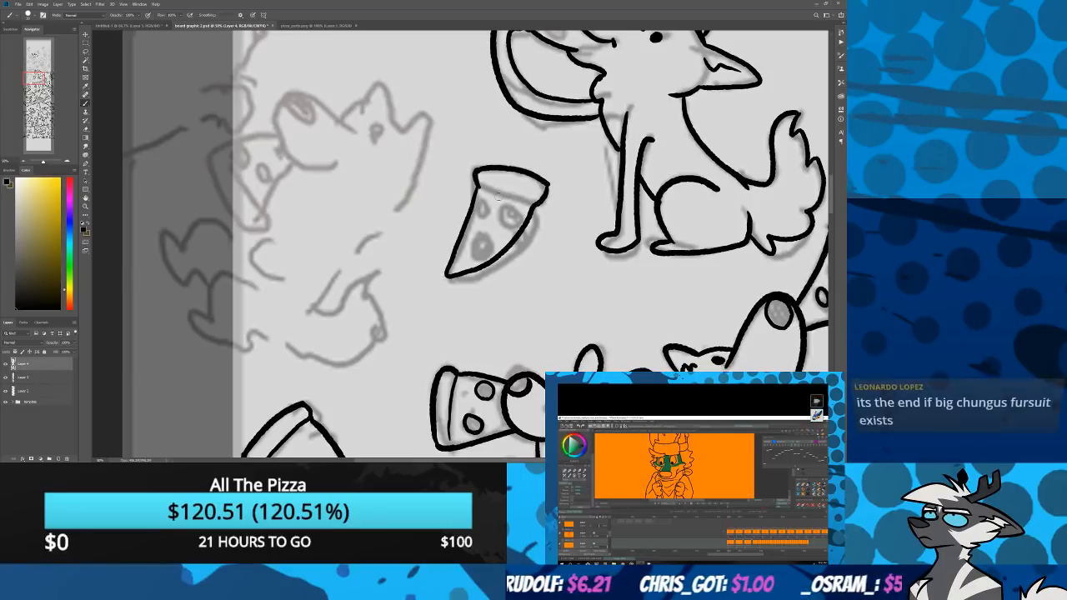
pyautogui.moveTo(479, 188)
pyautogui.mouseDown()
pyautogui.moveTo(524, 200)
pyautogui.moveTo(477, 220)
pyautogui.moveTo(483, 199)
pyautogui.mouseUp()
pyautogui.moveTo(489, 239); pyautogui.dragTo(475, 258)
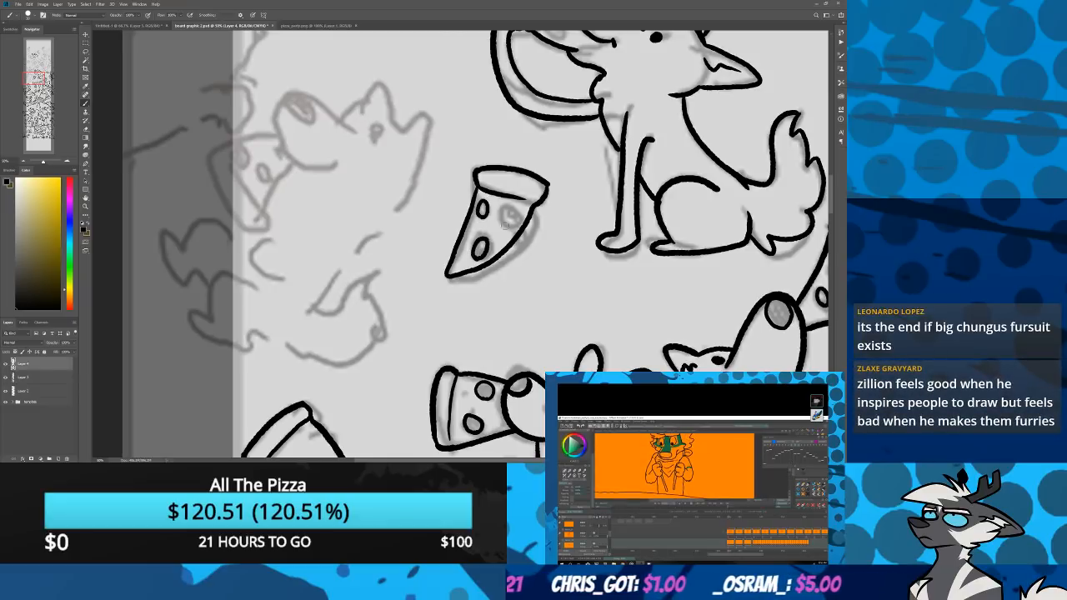
pyautogui.moveTo(504, 224); pyautogui.dragTo(506, 227)
pyautogui.moveTo(200, 268); pyautogui.dragTo(243, 326)
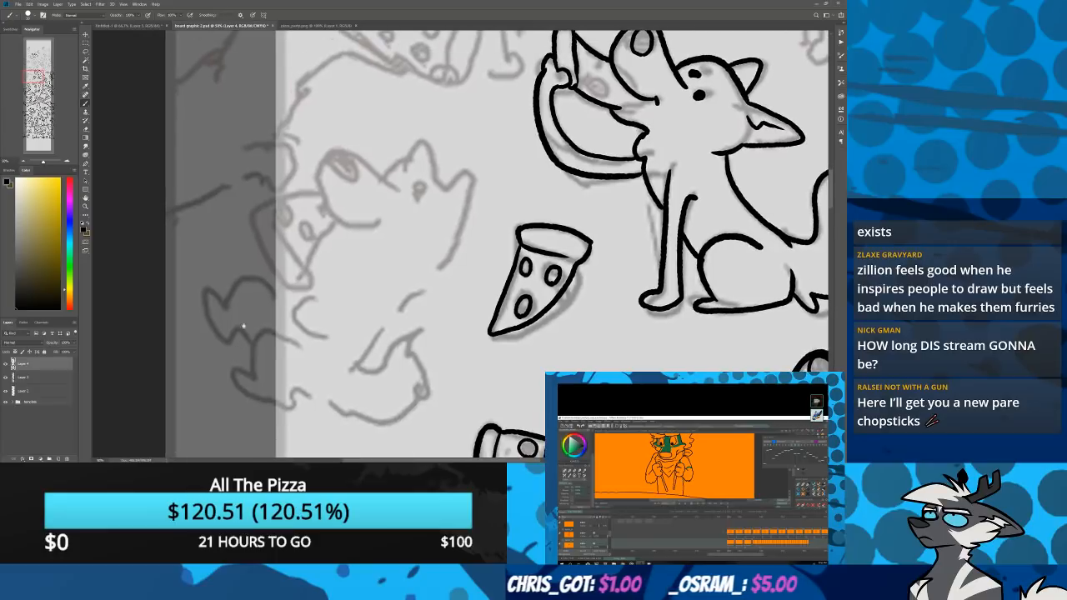
# Ink the reclining dog's muzzle and the pizza slice at its mouth, including the slice's crust line and pepperoni
pyautogui.moveTo(397, 187)
pyautogui.mouseDown()
pyautogui.moveTo(344, 151)
pyautogui.moveTo(323, 177)
pyautogui.moveTo(381, 221)
pyautogui.mouseUp()
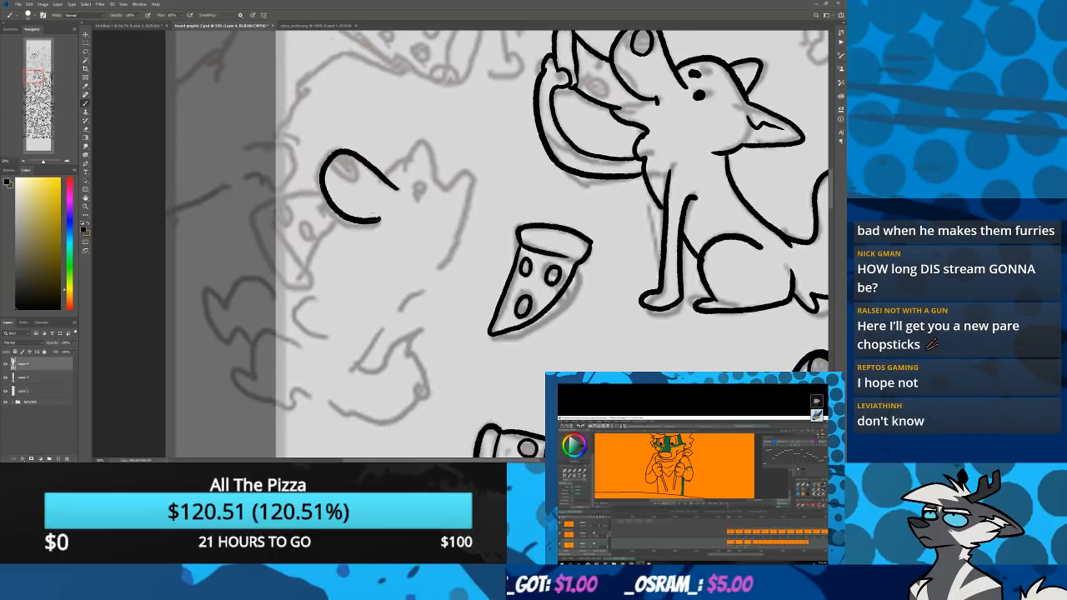
pyautogui.moveTo(317, 192)
pyautogui.mouseDown()
pyautogui.moveTo(261, 223)
pyautogui.moveTo(277, 261)
pyautogui.moveTo(299, 281)
pyautogui.moveTo(337, 215)
pyautogui.mouseUp()
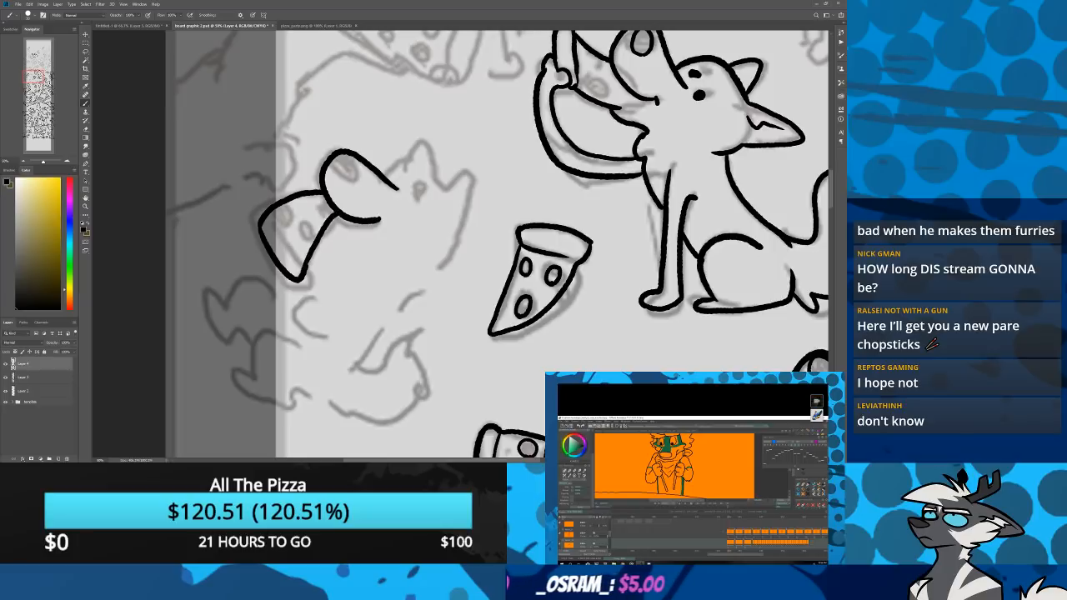
pyautogui.moveTo(304, 265)
pyautogui.mouseDown()
pyautogui.moveTo(267, 216)
pyautogui.moveTo(289, 219)
pyautogui.moveTo(286, 210)
pyautogui.moveTo(308, 238)
pyautogui.mouseUp()
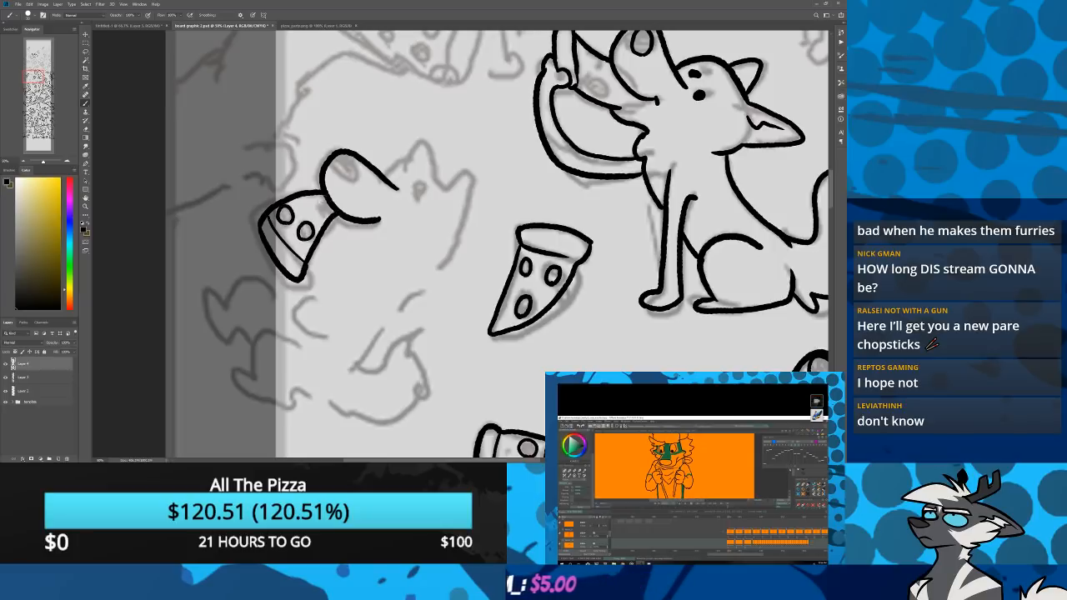
pyautogui.moveTo(326, 197); pyautogui.dragTo(333, 215)
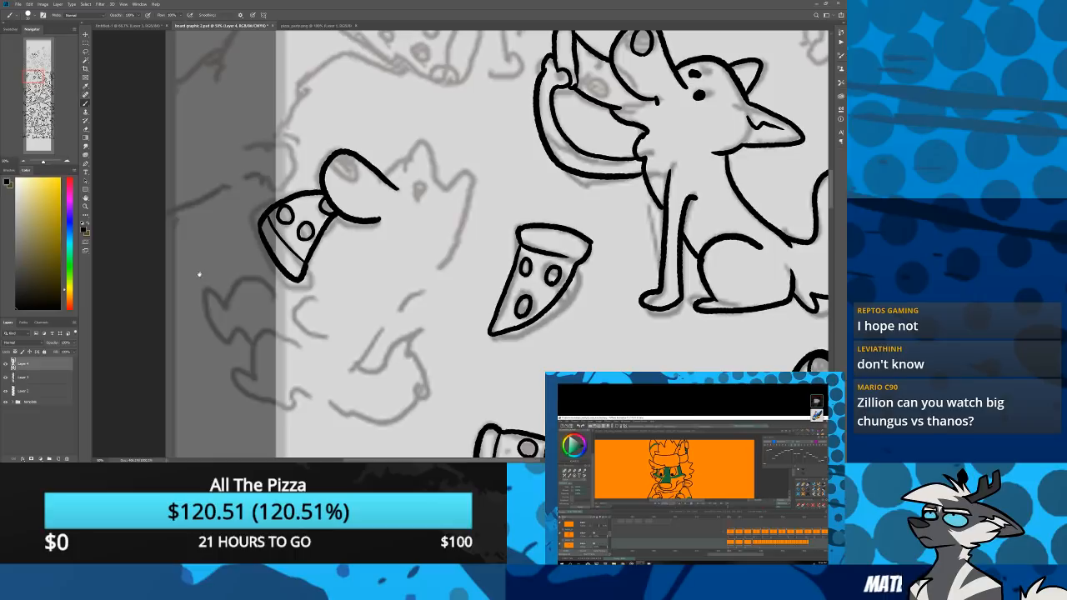
# Ink the reclining dog's small arm below the pizza slice and its two raised legs with pointed feet
pyautogui.moveTo(198, 274); pyautogui.dragTo(247, 250)
pyautogui.moveTo(371, 264)
pyautogui.mouseDown()
pyautogui.moveTo(346, 271)
pyautogui.moveTo(356, 287)
pyautogui.moveTo(388, 283)
pyautogui.moveTo(356, 265)
pyautogui.moveTo(352, 284)
pyautogui.moveTo(397, 274)
pyautogui.mouseUp()
pyautogui.hotkey('ctrl', 'z')
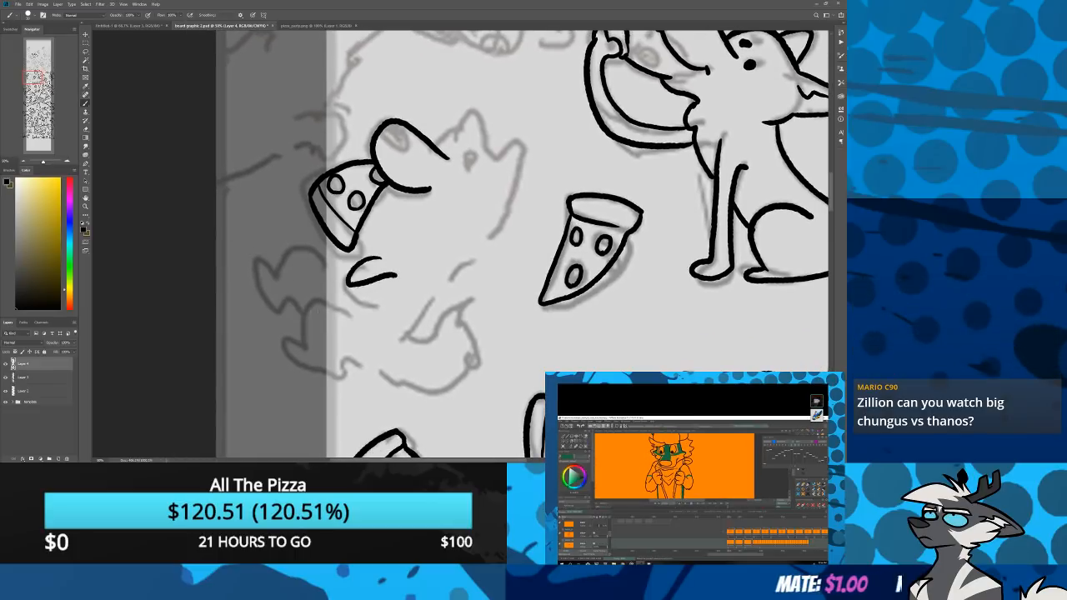
pyautogui.moveTo(351, 310)
pyautogui.mouseDown()
pyautogui.moveTo(307, 345)
pyautogui.moveTo(285, 342)
pyautogui.moveTo(340, 377)
pyautogui.moveTo(343, 366)
pyautogui.moveTo(381, 373)
pyautogui.mouseUp()
pyautogui.moveTo(331, 275)
pyautogui.mouseDown()
pyautogui.moveTo(301, 243)
pyautogui.moveTo(283, 276)
pyautogui.moveTo(257, 258)
pyautogui.moveTo(282, 307)
pyautogui.moveTo(317, 283)
pyautogui.moveTo(318, 341)
pyautogui.moveTo(346, 336)
pyautogui.mouseUp()
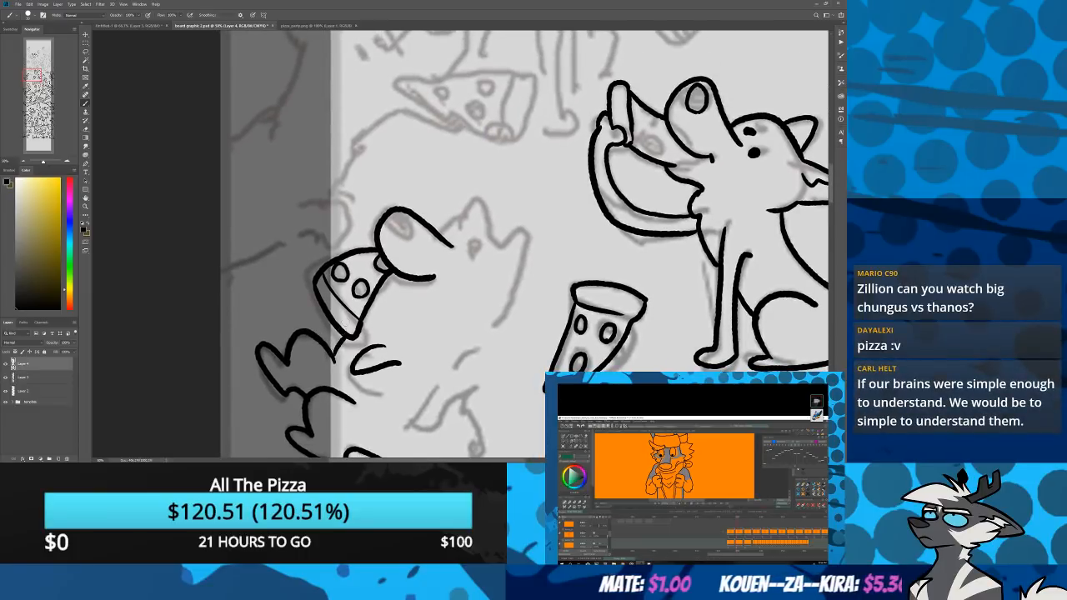
# Ink the reclining dog's nose, eyes, two pointed ears and long sloping back
pyautogui.moveTo(409, 236); pyautogui.dragTo(408, 236)
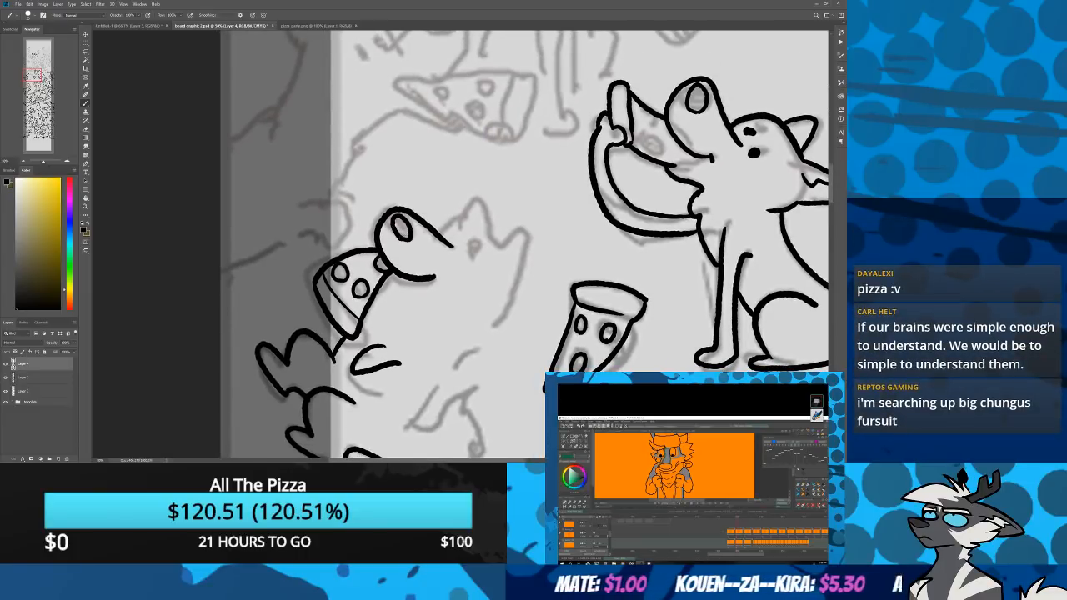
pyautogui.moveTo(472, 253)
pyautogui.mouseDown()
pyautogui.moveTo(481, 200)
pyautogui.moveTo(480, 231)
pyautogui.mouseUp()
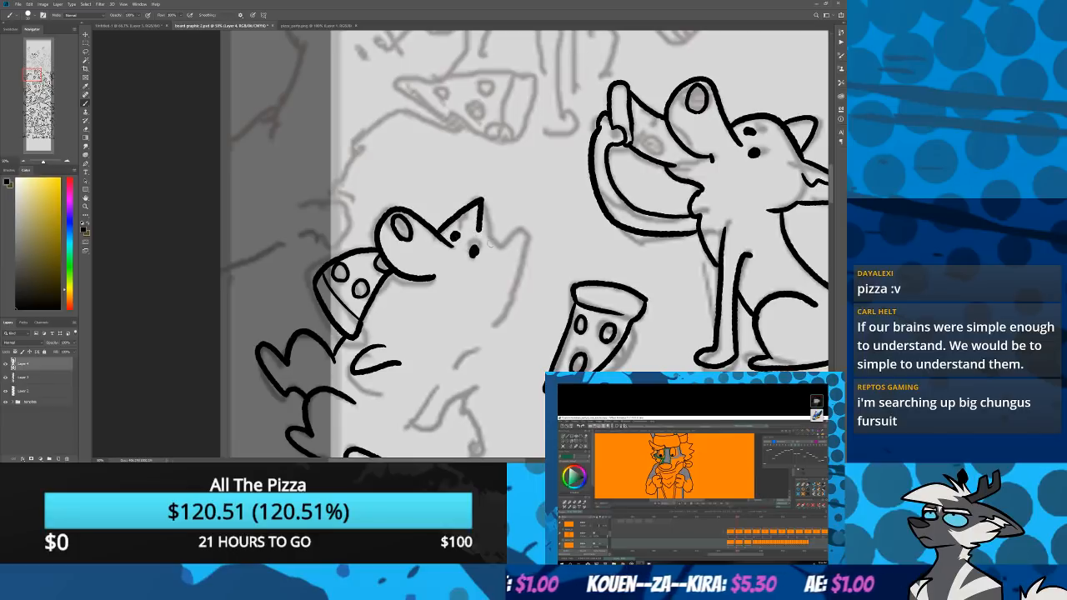
pyautogui.hotkey('ctrl', 'z')
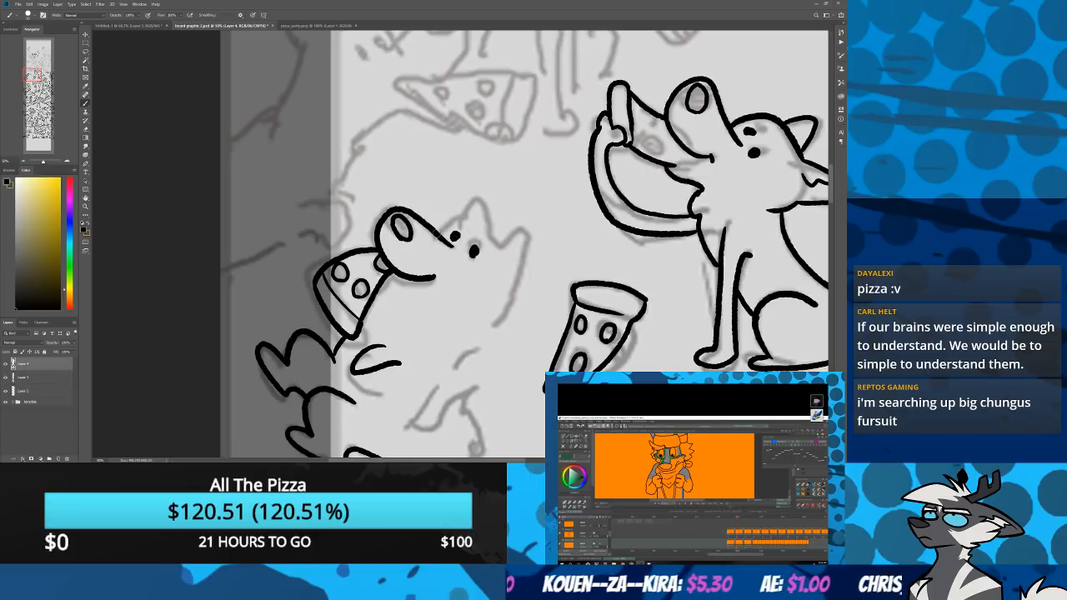
pyautogui.moveTo(436, 237)
pyautogui.mouseDown()
pyautogui.moveTo(484, 198)
pyautogui.moveTo(482, 232)
pyautogui.moveTo(492, 244)
pyautogui.moveTo(512, 232)
pyautogui.moveTo(509, 288)
pyautogui.moveTo(424, 389)
pyautogui.moveTo(412, 377)
pyautogui.moveTo(421, 339)
pyautogui.moveTo(451, 307)
pyautogui.mouseUp()
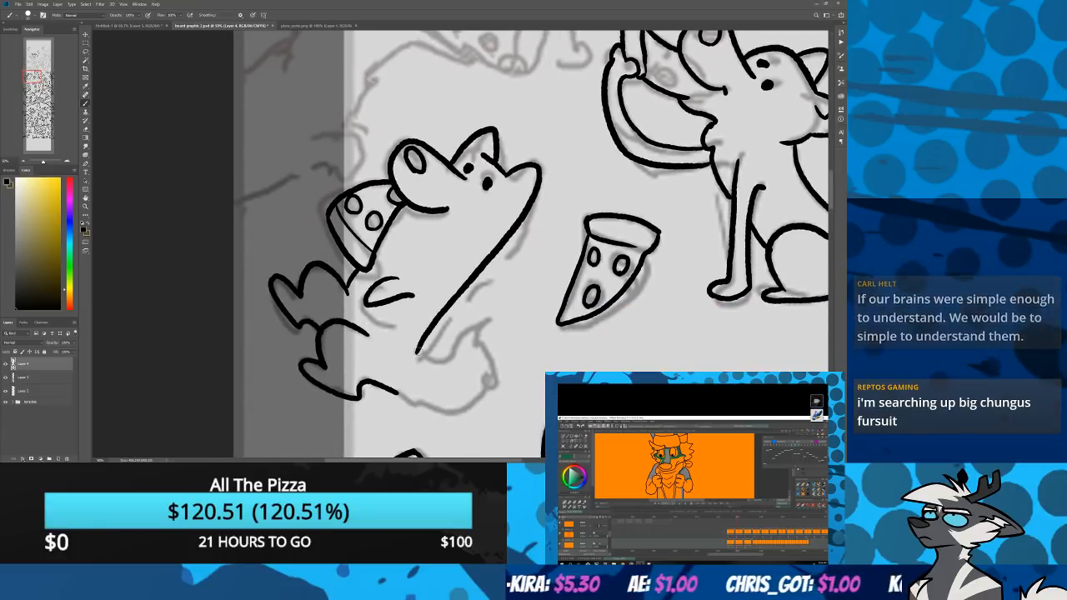
# Ink the reclining dog's upturned bushy tail, joining it to the back and underside
pyautogui.moveTo(417, 354)
pyautogui.mouseDown()
pyautogui.moveTo(487, 324)
pyautogui.moveTo(476, 341)
pyautogui.moveTo(491, 366)
pyautogui.moveTo(477, 383)
pyautogui.moveTo(408, 406)
pyautogui.moveTo(452, 409)
pyautogui.mouseUp()
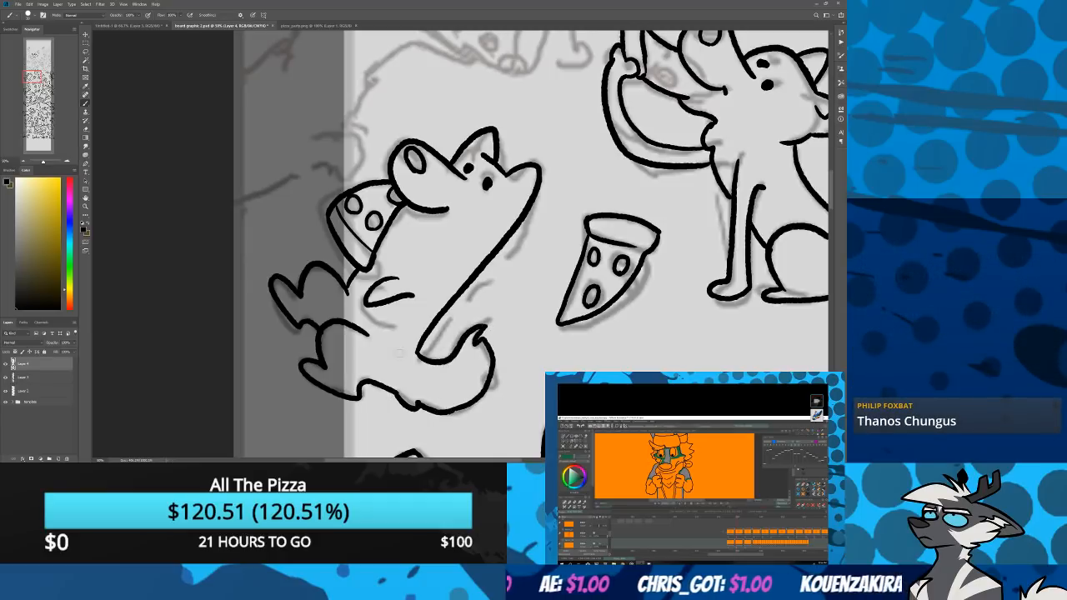
pyautogui.moveTo(224, 103)
pyautogui.mouseDown()
pyautogui.moveTo(253, 337)
pyautogui.moveTo(122, 184)
pyautogui.moveTo(11, 163)
pyautogui.mouseUp()
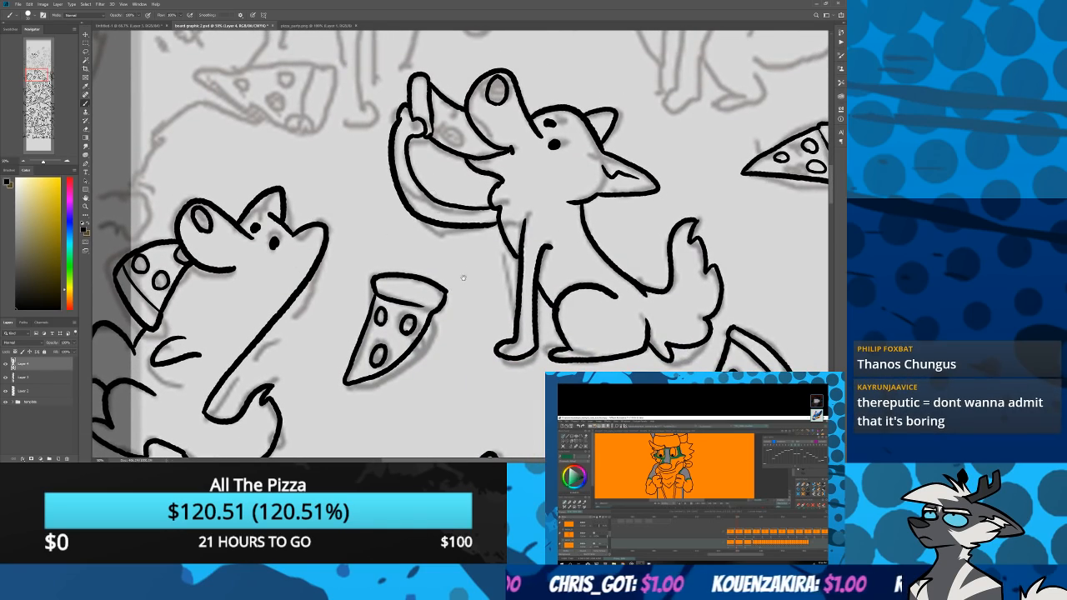
pyautogui.moveTo(475, 159)
pyautogui.mouseDown()
pyautogui.moveTo(297, 290)
pyautogui.moveTo(200, 378)
pyautogui.mouseUp()
pyautogui.moveTo(315, 342)
pyautogui.mouseDown()
pyautogui.moveTo(570, 120)
pyautogui.moveTo(695, 80)
pyautogui.mouseUp()
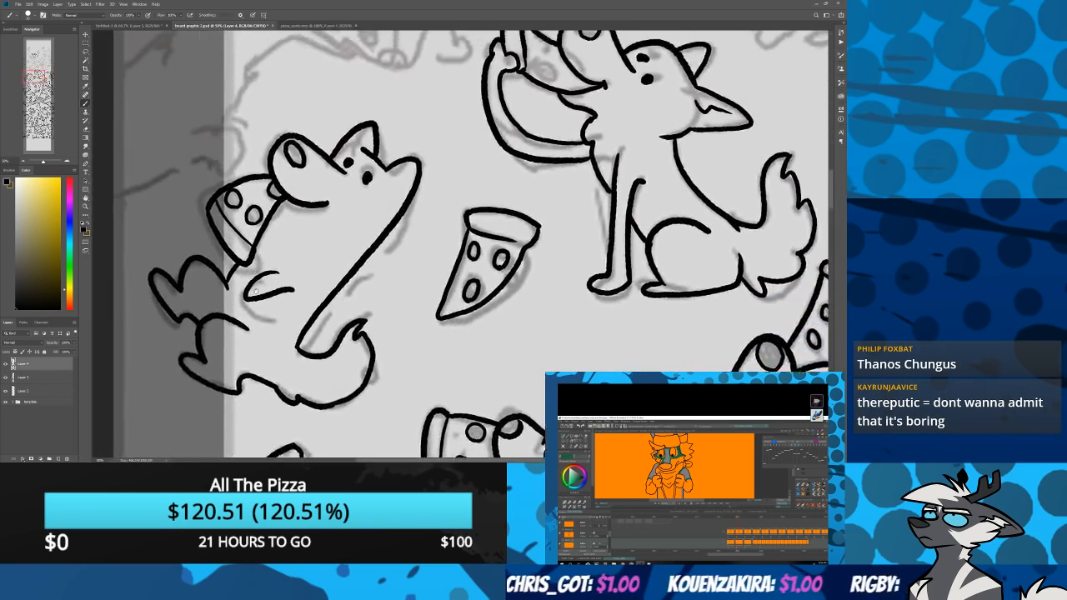
# Ink the paw, foreleg lines and curved chest of the dog at the grey margin above the reclining dog
pyautogui.moveTo(126, 48)
pyautogui.mouseDown()
pyautogui.moveTo(125, 282)
pyautogui.moveTo(252, 293)
pyautogui.moveTo(259, 244)
pyautogui.mouseUp()
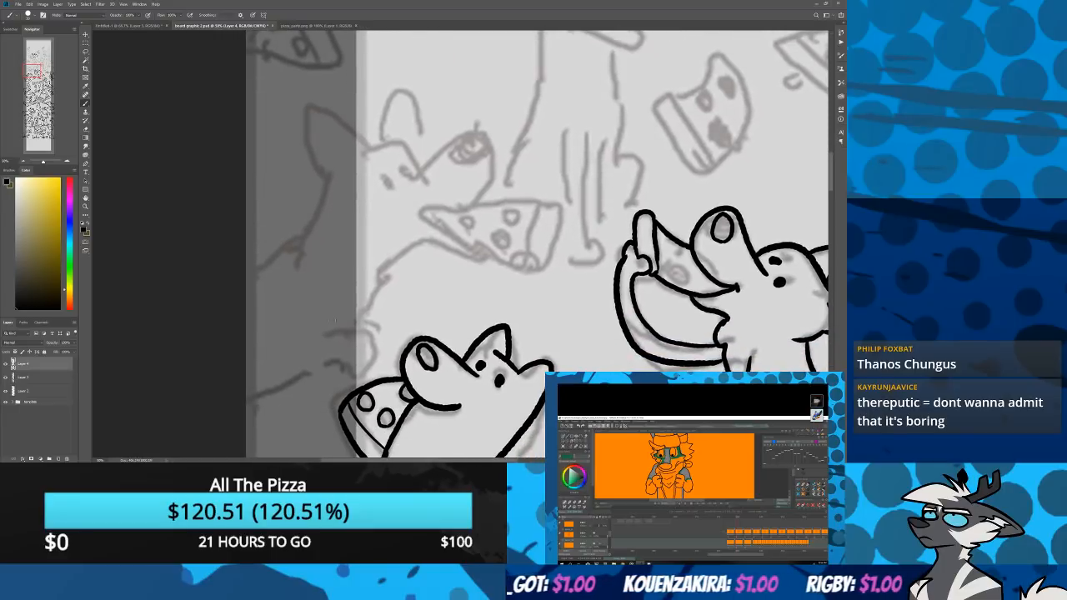
pyautogui.moveTo(372, 357)
pyautogui.mouseDown()
pyautogui.moveTo(335, 344)
pyautogui.moveTo(302, 309)
pyautogui.mouseUp()
pyautogui.moveTo(338, 355); pyautogui.dragTo(279, 357)
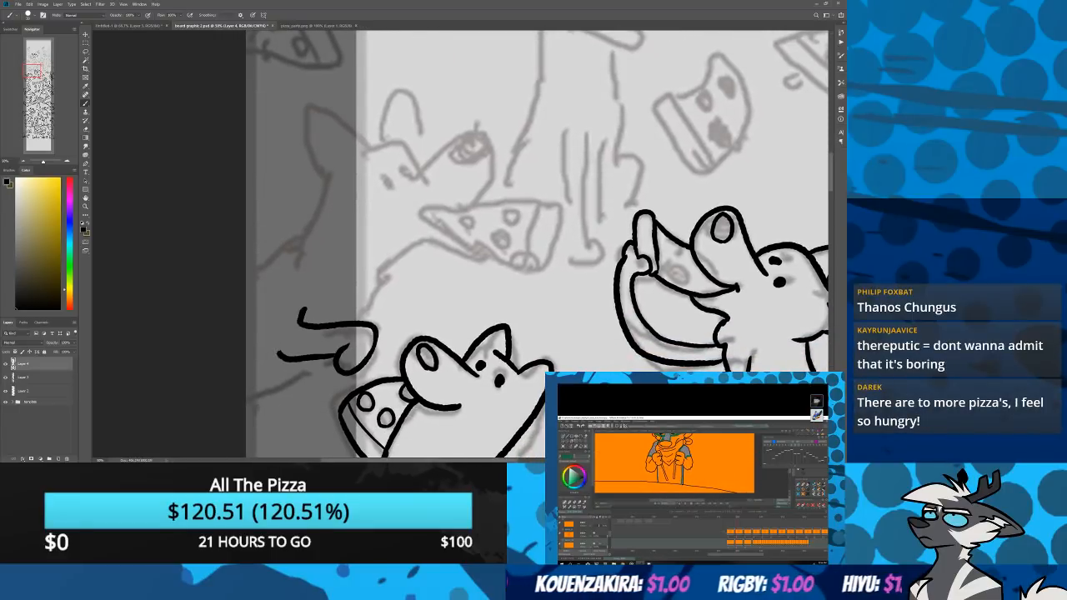
pyautogui.moveTo(256, 398); pyautogui.dragTo(312, 362)
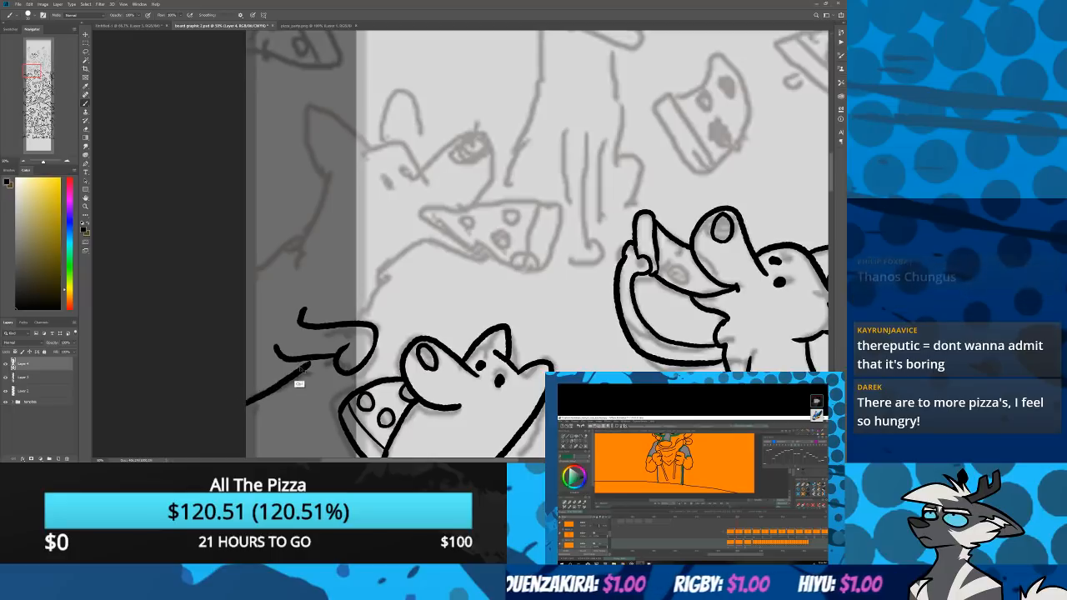
pyautogui.hotkey('ctrl', 'z')
pyautogui.moveTo(257, 399); pyautogui.dragTo(310, 362)
pyautogui.moveTo(342, 323)
pyautogui.mouseDown()
pyautogui.moveTo(381, 265)
pyautogui.moveTo(433, 241)
pyautogui.mouseUp()
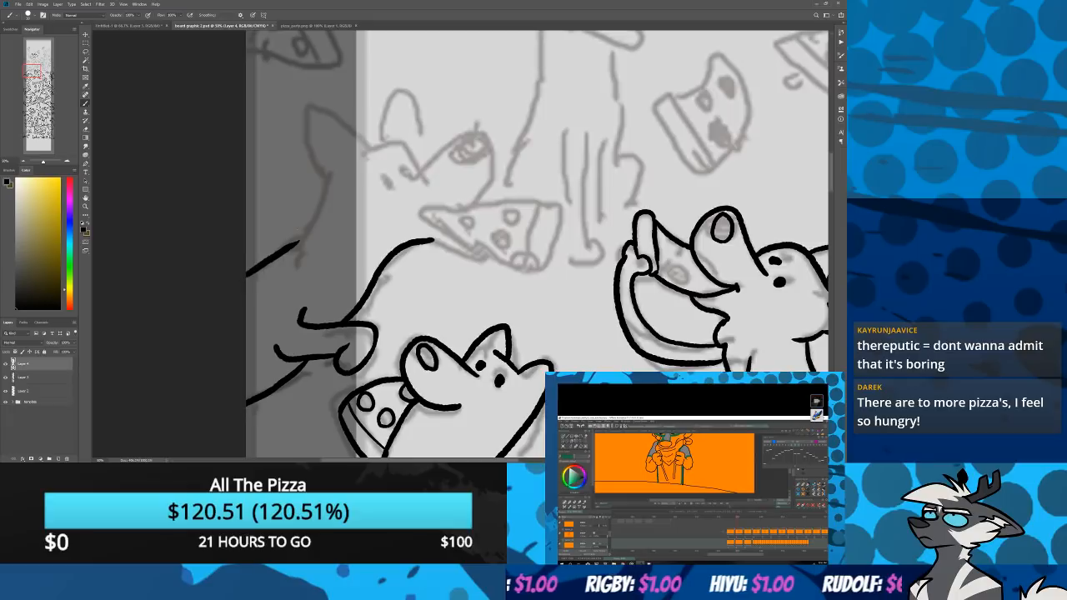
# Ink the margin dog's back, ears, eyes, redrawn muzzle and open lower jaw
pyautogui.moveTo(244, 275)
pyautogui.mouseDown()
pyautogui.moveTo(240, 376)
pyautogui.moveTo(302, 336)
pyautogui.moveTo(321, 269)
pyautogui.moveTo(304, 208)
pyautogui.moveTo(371, 243)
pyautogui.moveTo(416, 233)
pyautogui.moveTo(416, 248)
pyautogui.moveTo(403, 242)
pyautogui.moveTo(425, 263)
pyautogui.moveTo(388, 287)
pyautogui.moveTo(437, 248)
pyautogui.moveTo(500, 262)
pyautogui.moveTo(413, 308)
pyautogui.moveTo(469, 223)
pyautogui.moveTo(495, 292)
pyautogui.moveTo(377, 317)
pyautogui.mouseUp()
pyautogui.hotkey('ctrl', 'z')
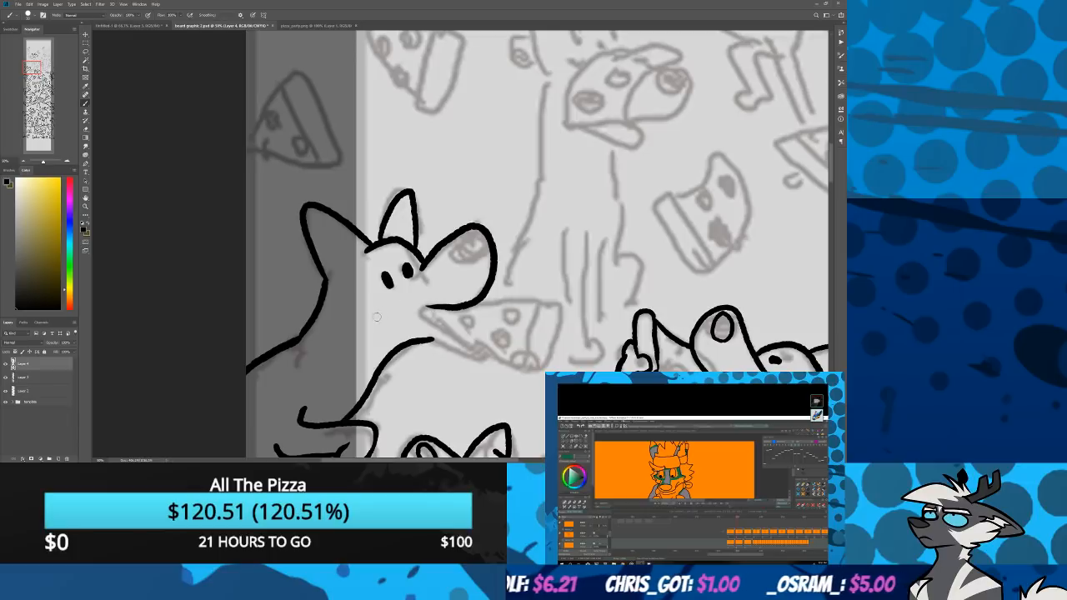
pyautogui.hotkey('ctrl', 'z')
pyautogui.moveTo(417, 277)
pyautogui.mouseDown()
pyautogui.moveTo(440, 252)
pyautogui.moveTo(488, 237)
pyautogui.moveTo(466, 308)
pyautogui.moveTo(429, 311)
pyautogui.mouseUp()
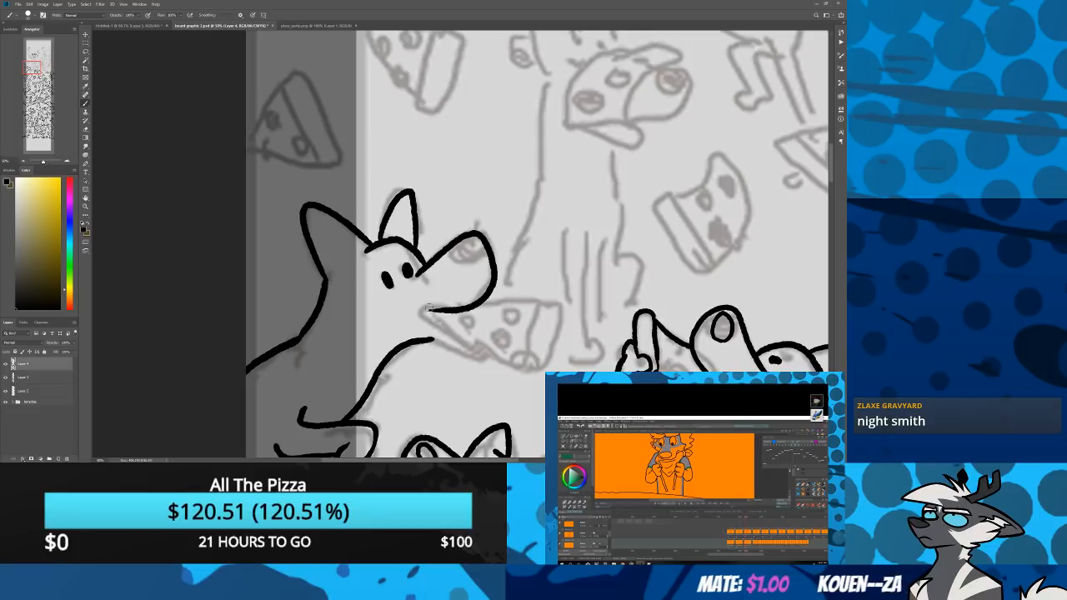
pyautogui.moveTo(429, 308)
pyautogui.mouseDown()
pyautogui.moveTo(484, 307)
pyautogui.moveTo(442, 349)
pyautogui.moveTo(472, 349)
pyautogui.moveTo(426, 314)
pyautogui.mouseUp()
pyautogui.hotkey('ctrl', 'z')
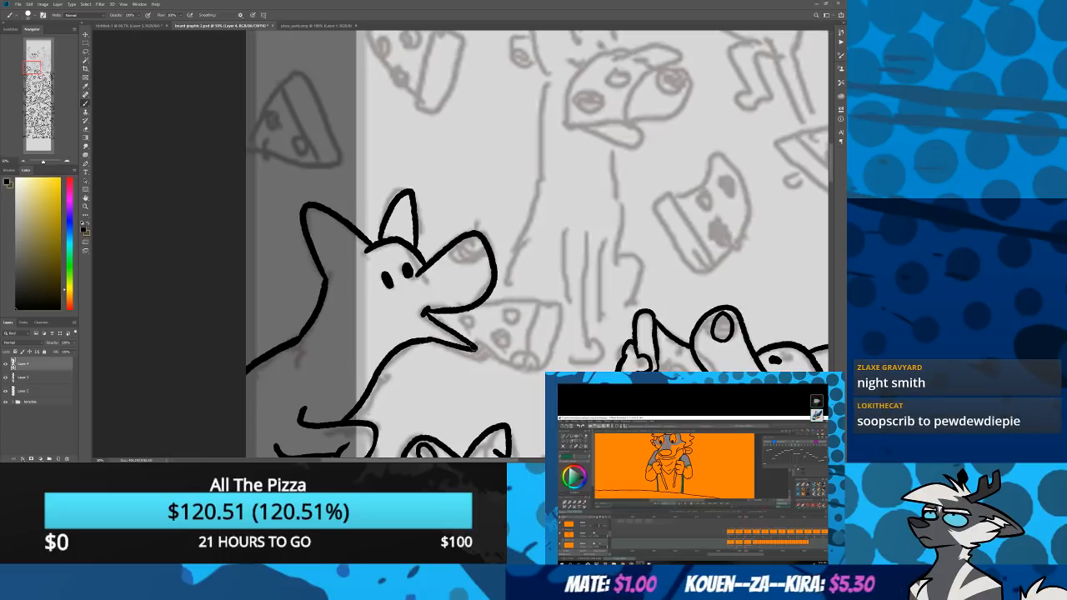
# Ink the pizza slice in the margin dog's mouth with its crust and three pepperoni, and add the dog's nose
pyautogui.moveTo(469, 348)
pyautogui.mouseDown()
pyautogui.moveTo(539, 372)
pyautogui.moveTo(558, 343)
pyautogui.moveTo(536, 302)
pyautogui.moveTo(469, 310)
pyautogui.mouseUp()
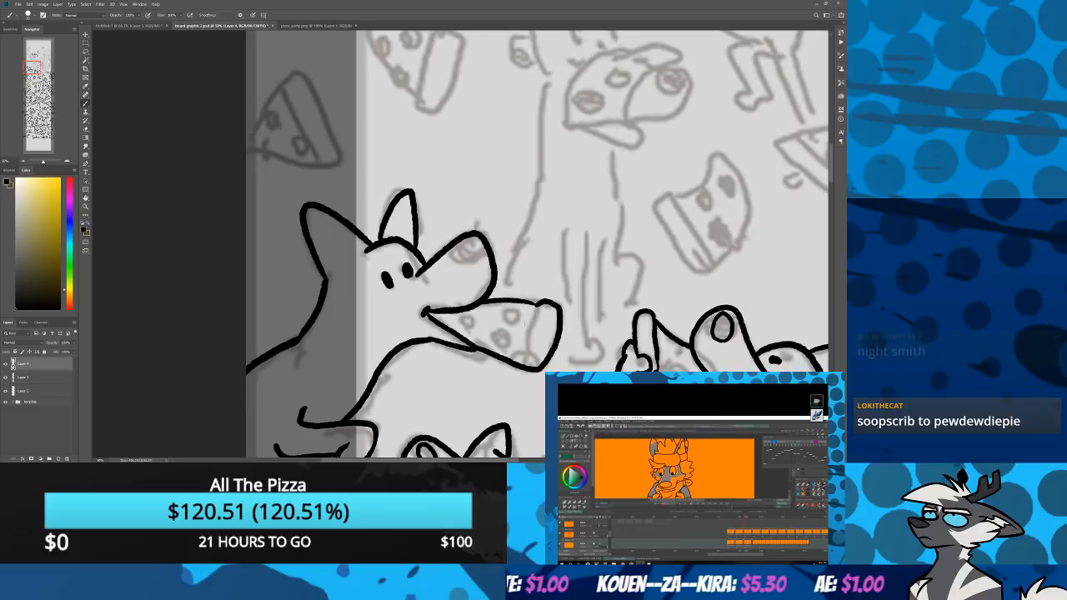
pyautogui.moveTo(535, 307); pyautogui.dragTo(525, 357)
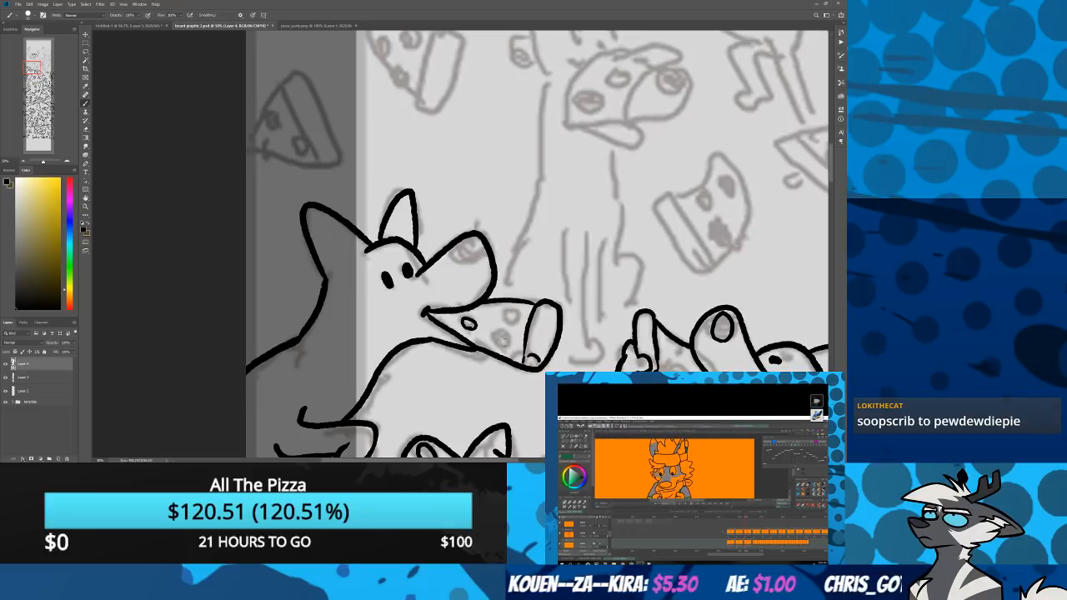
pyautogui.moveTo(508, 338); pyautogui.dragTo(494, 344)
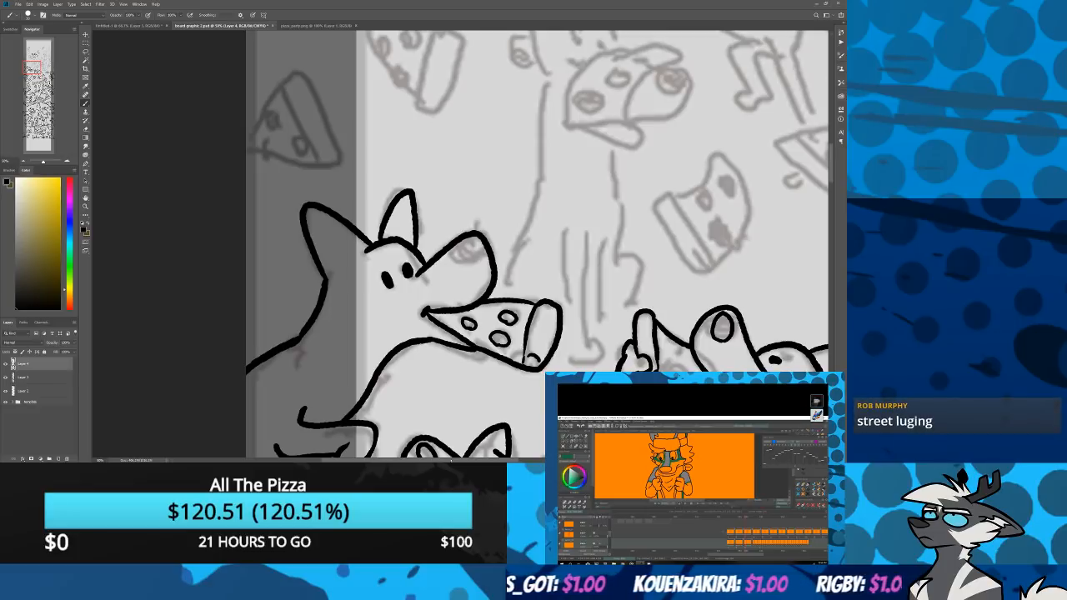
pyautogui.moveTo(456, 242)
pyautogui.mouseDown()
pyautogui.moveTo(481, 254)
pyautogui.moveTo(481, 240)
pyautogui.mouseUp()
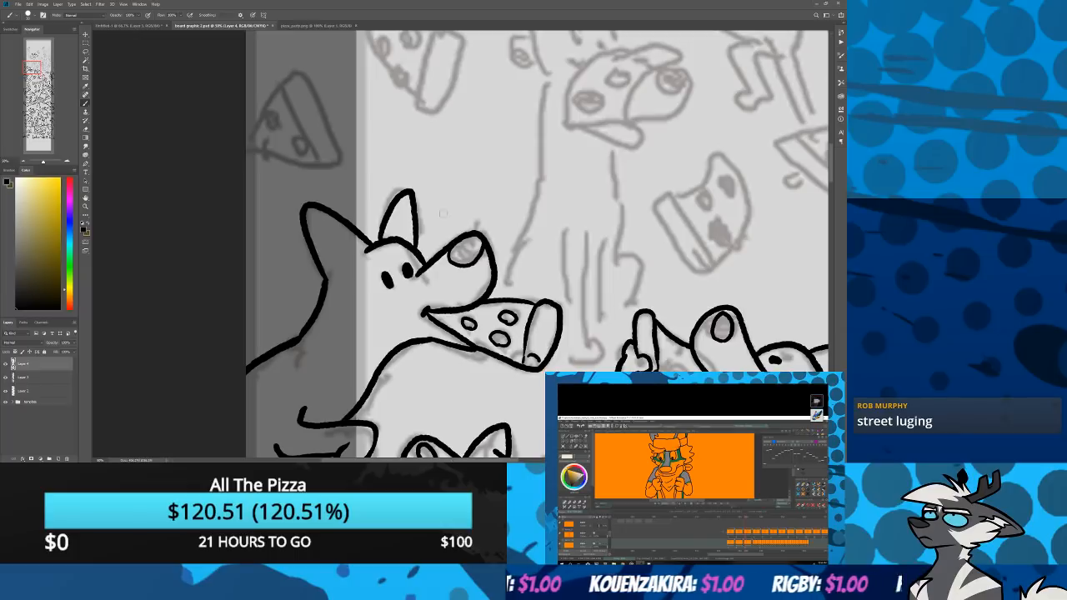
# Ink the loose pizza slice above the margin dog's ears, with its crust line and three pepperoni
pyautogui.moveTo(298, 179)
pyautogui.mouseDown()
pyautogui.moveTo(307, 268)
pyautogui.moveTo(355, 374)
pyautogui.moveTo(369, 286)
pyautogui.moveTo(336, 281)
pyautogui.mouseUp()
pyautogui.moveTo(397, 357)
pyautogui.mouseDown()
pyautogui.moveTo(373, 361)
pyautogui.moveTo(348, 305)
pyautogui.moveTo(311, 325)
pyautogui.moveTo(392, 361)
pyautogui.moveTo(350, 335)
pyautogui.moveTo(359, 351)
pyautogui.mouseUp()
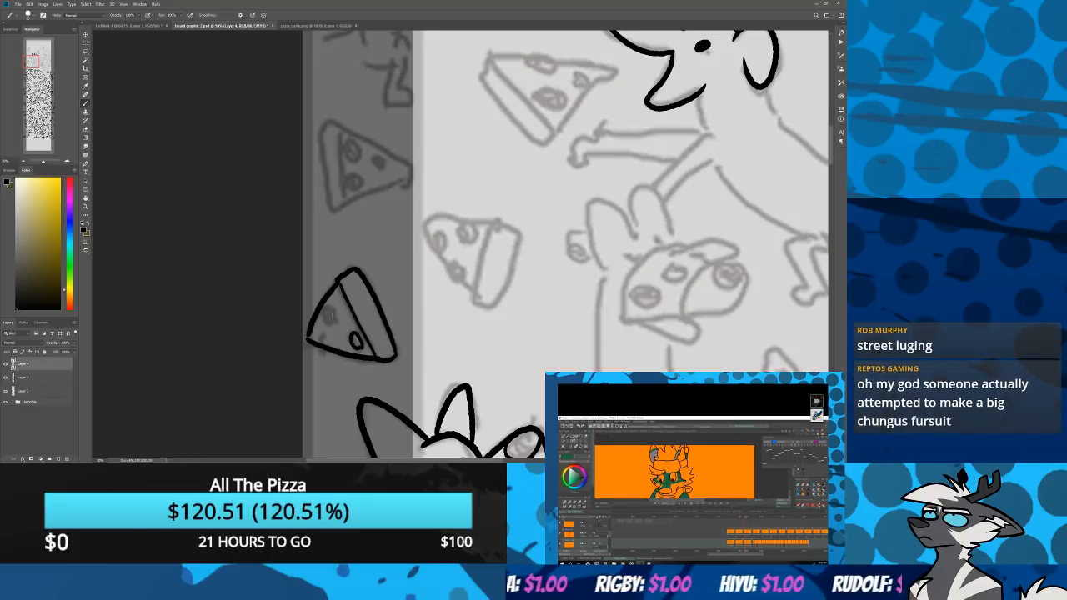
pyautogui.moveTo(337, 306); pyautogui.dragTo(335, 321)
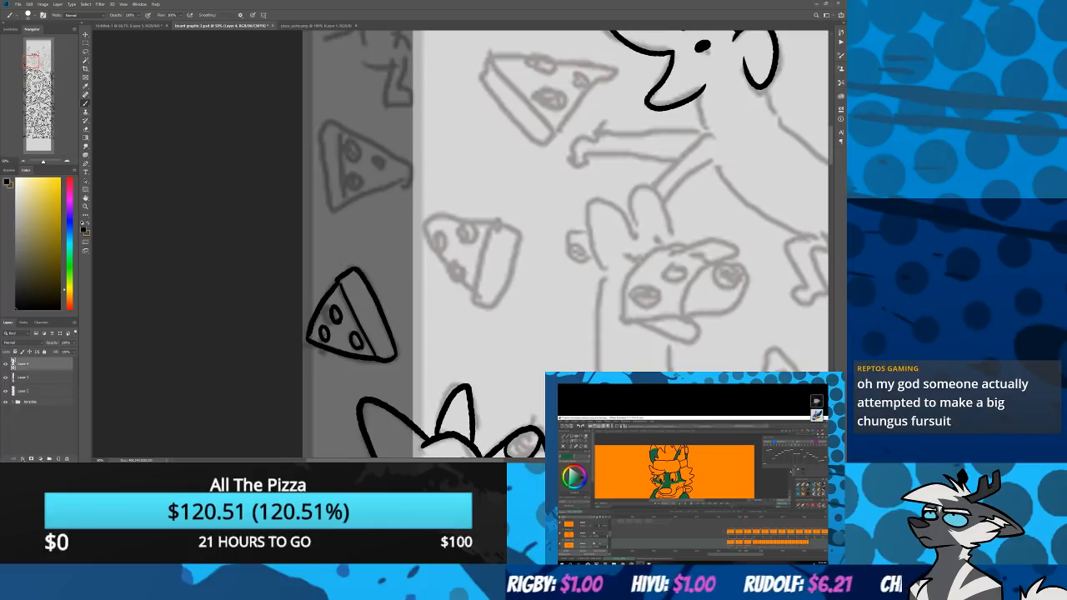
# Ink the front legs, chest, back and two ears of the upright sitting dog beside the margin dog
pyautogui.moveTo(434, 267)
pyautogui.mouseDown()
pyautogui.moveTo(407, 268)
pyautogui.moveTo(194, 158)
pyautogui.moveTo(217, 45)
pyautogui.mouseUp()
pyautogui.moveTo(426, 313)
pyautogui.mouseDown()
pyautogui.moveTo(436, 326)
pyautogui.moveTo(398, 325)
pyautogui.moveTo(420, 305)
pyautogui.moveTo(423, 202)
pyautogui.mouseUp()
pyautogui.moveTo(398, 282); pyautogui.dragTo(394, 212)
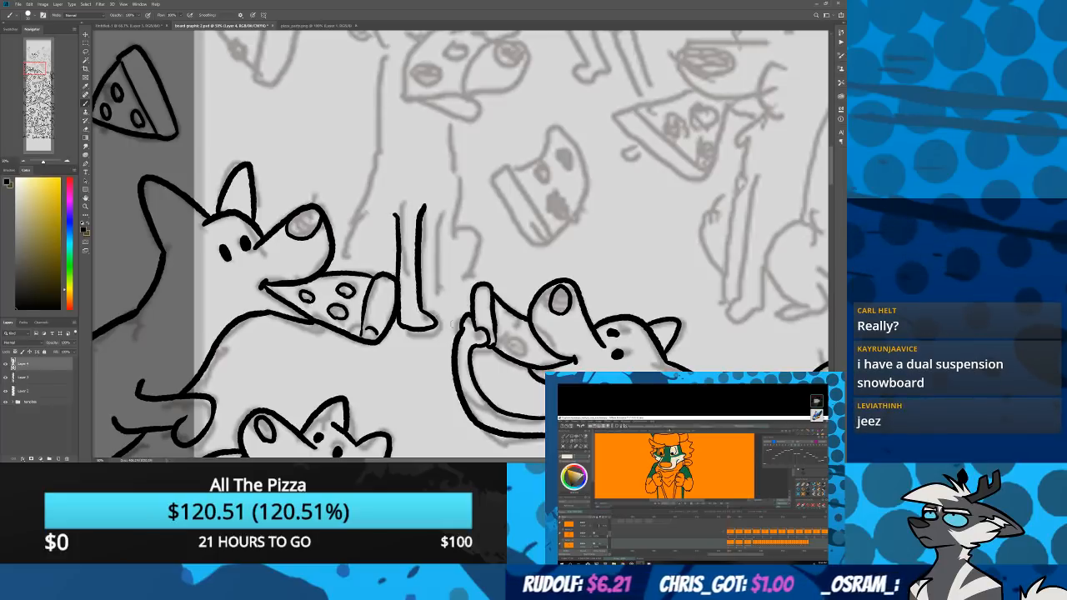
pyautogui.moveTo(455, 323)
pyautogui.mouseDown()
pyautogui.moveTo(438, 305)
pyautogui.moveTo(440, 206)
pyautogui.mouseUp()
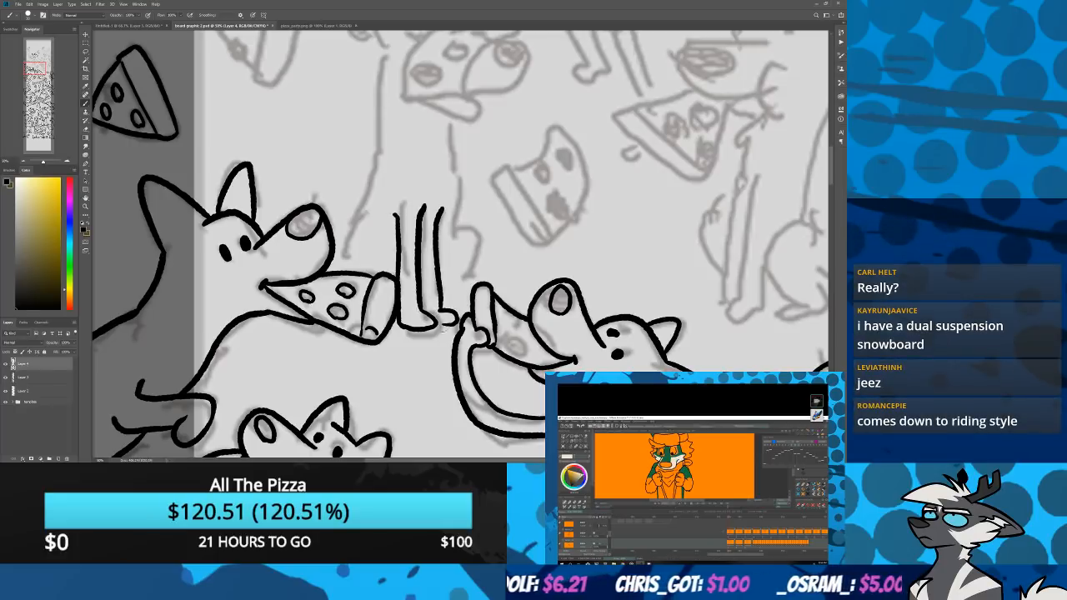
pyautogui.scroll(4, 459, 241)
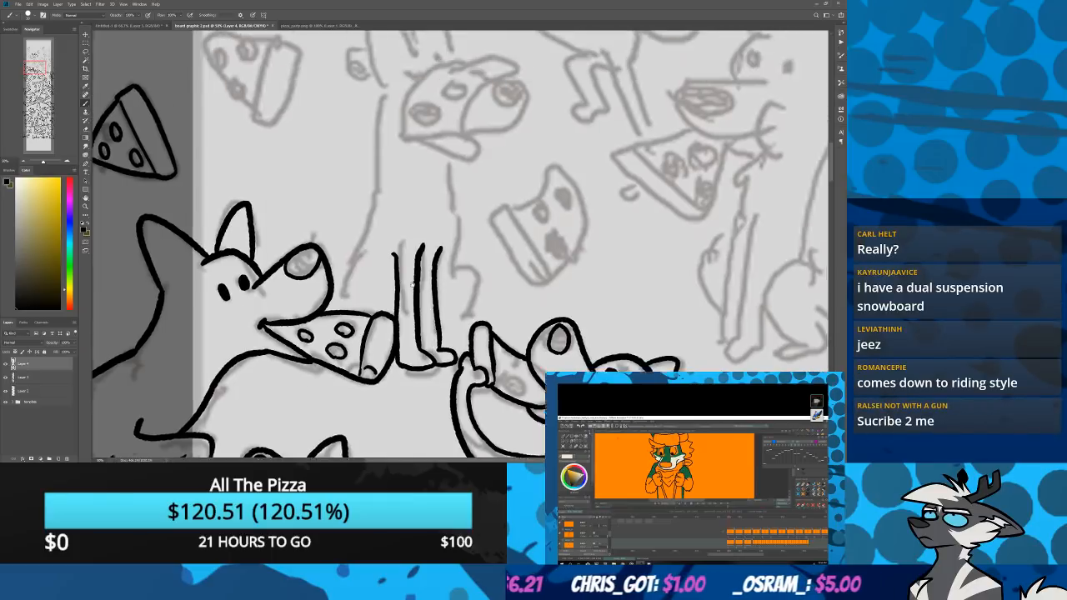
pyautogui.moveTo(443, 354)
pyautogui.mouseDown()
pyautogui.moveTo(448, 271)
pyautogui.moveTo(439, 234)
pyautogui.mouseUp()
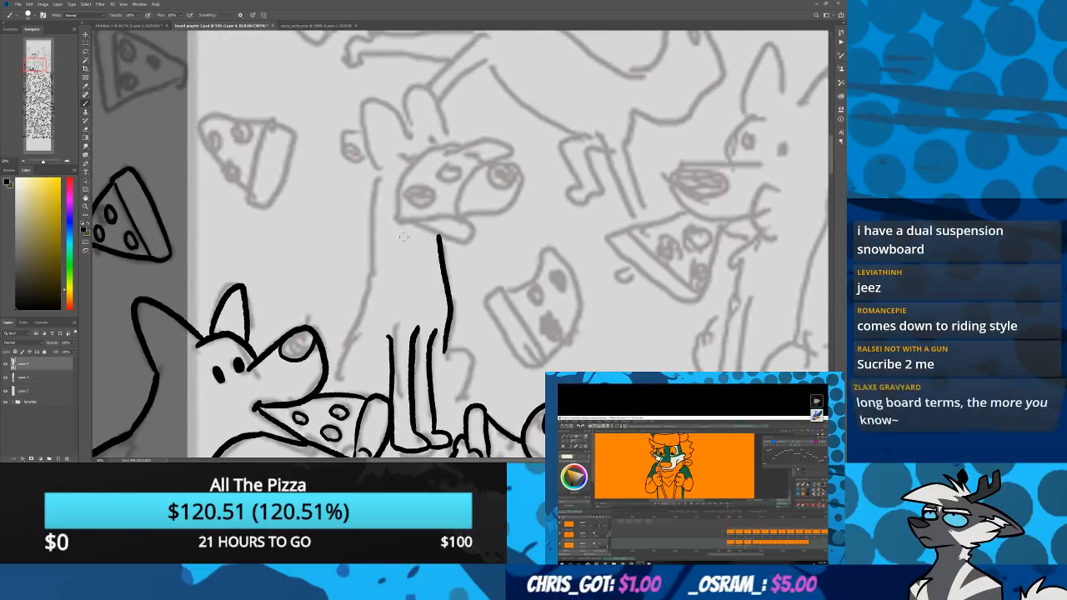
pyautogui.moveTo(331, 391)
pyautogui.mouseDown()
pyautogui.moveTo(366, 290)
pyautogui.moveTo(378, 174)
pyautogui.moveTo(362, 309)
pyautogui.moveTo(363, 248)
pyautogui.moveTo(411, 278)
pyautogui.moveTo(434, 240)
pyautogui.moveTo(447, 282)
pyautogui.mouseUp()
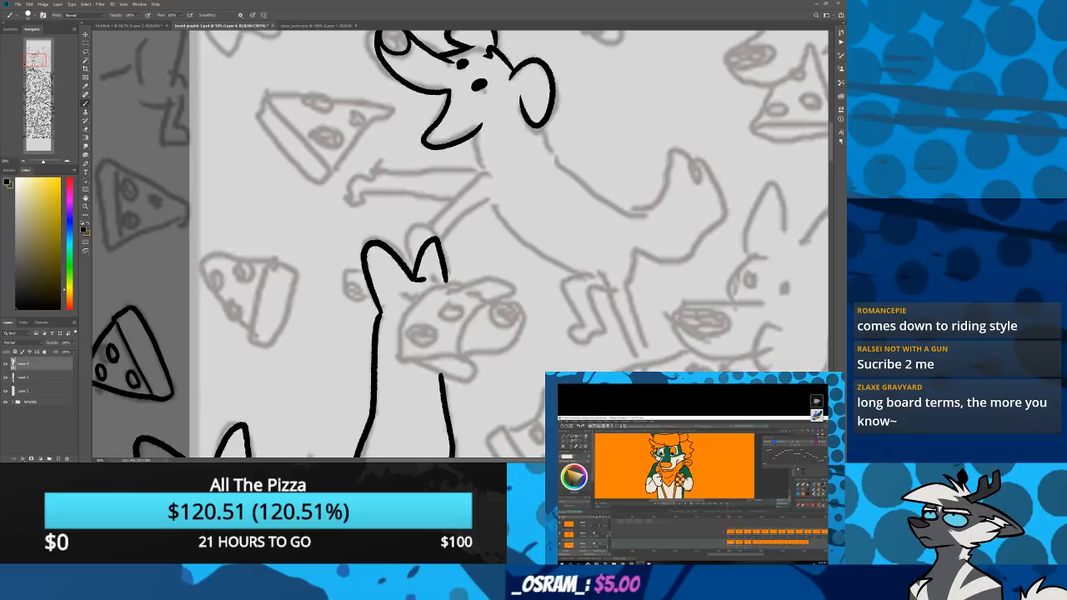
# Ink the bitten pizza slice draped over the sitting dog's face with crust and three pepperoni, and the muzzle poking out
pyautogui.moveTo(403, 360)
pyautogui.mouseDown()
pyautogui.moveTo(408, 316)
pyautogui.moveTo(431, 292)
pyautogui.moveTo(464, 283)
pyautogui.moveTo(506, 298)
pyautogui.mouseUp()
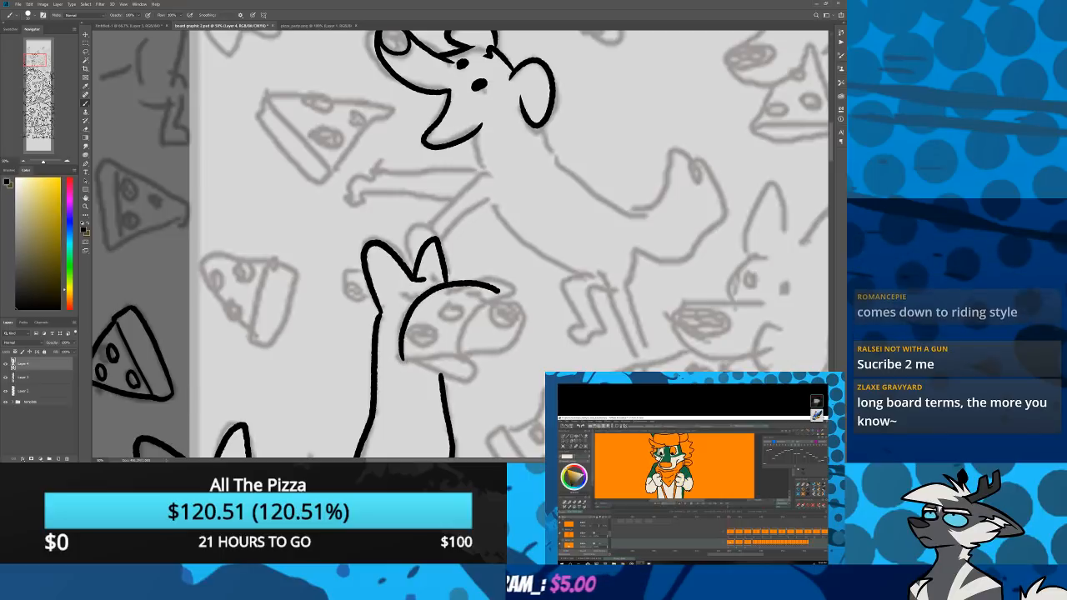
pyautogui.moveTo(403, 364)
pyautogui.mouseDown()
pyautogui.moveTo(421, 380)
pyautogui.moveTo(449, 375)
pyautogui.moveTo(468, 352)
pyautogui.moveTo(459, 336)
pyautogui.moveTo(504, 297)
pyautogui.mouseUp()
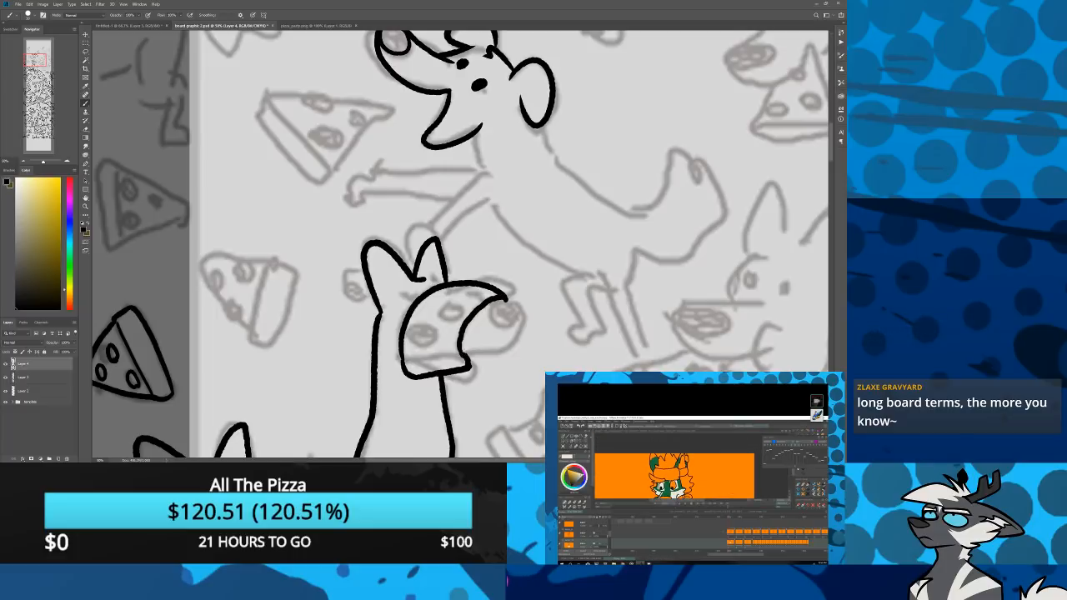
pyautogui.moveTo(448, 356); pyautogui.dragTo(465, 357)
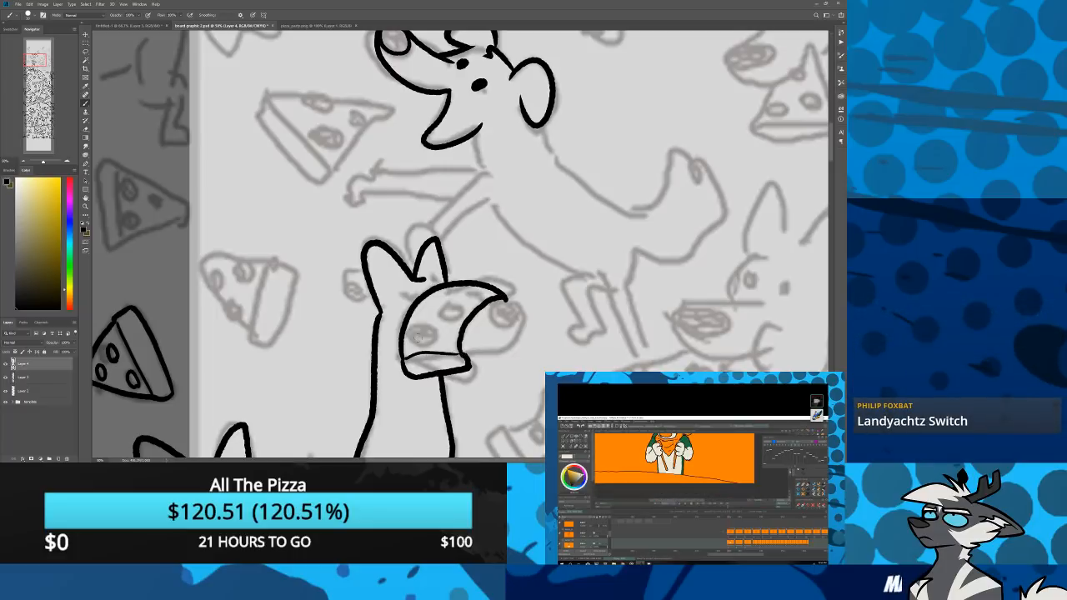
pyautogui.moveTo(411, 337)
pyautogui.mouseDown()
pyautogui.moveTo(423, 343)
pyautogui.moveTo(413, 335)
pyautogui.moveTo(442, 314)
pyautogui.moveTo(528, 315)
pyautogui.moveTo(489, 357)
pyautogui.mouseUp()
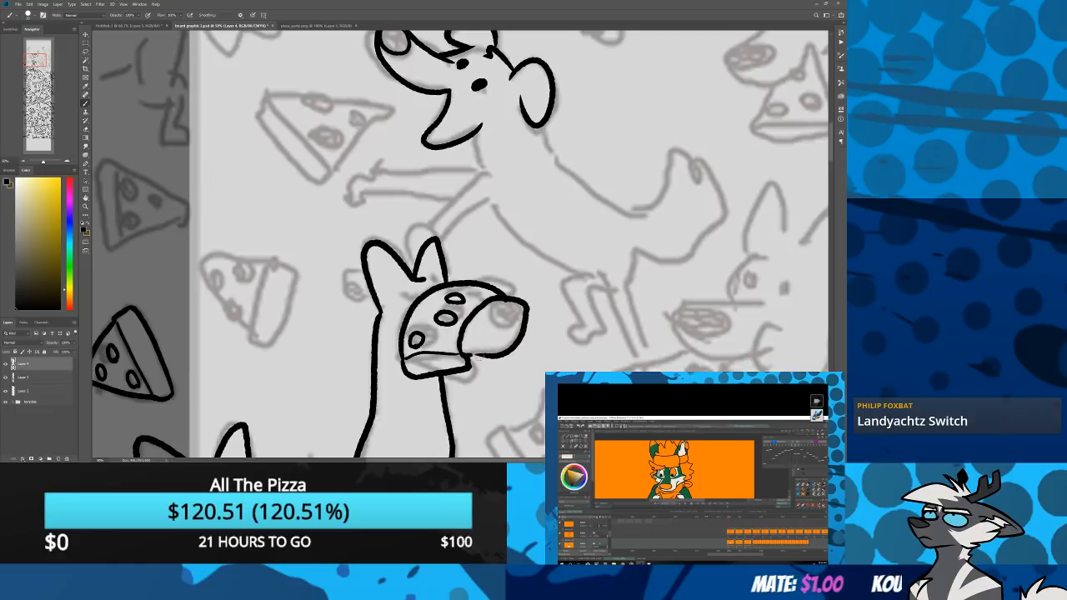
# Ink the nose on the sitting dog's muzzle and the tongue hanging out below the draped pizza slice
pyautogui.moveTo(517, 307)
pyautogui.mouseDown()
pyautogui.moveTo(492, 315)
pyautogui.moveTo(515, 322)
pyautogui.mouseUp()
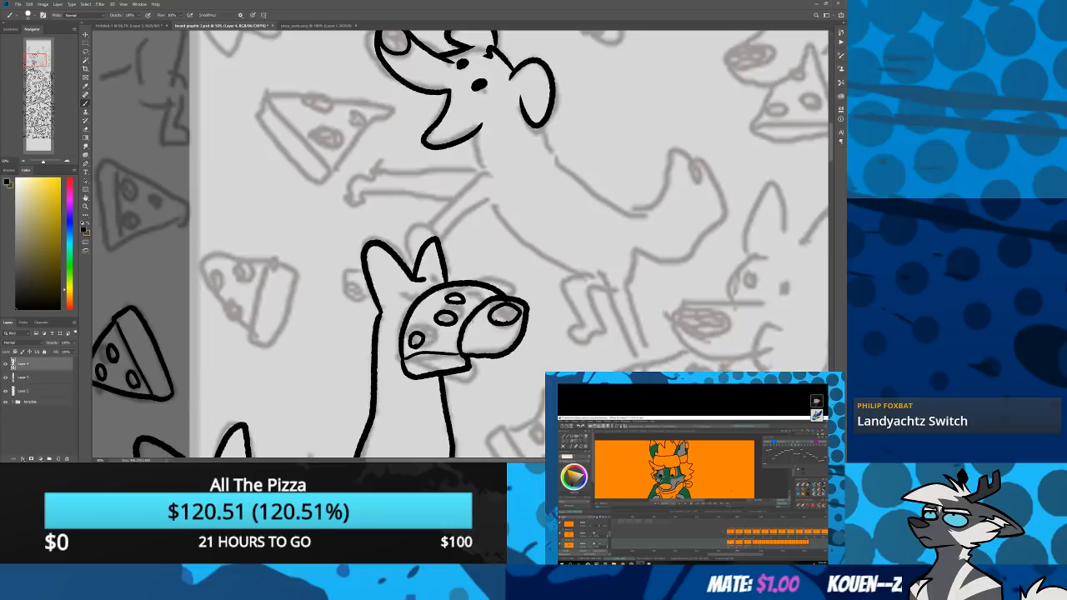
pyautogui.scroll(-3, 372, 409)
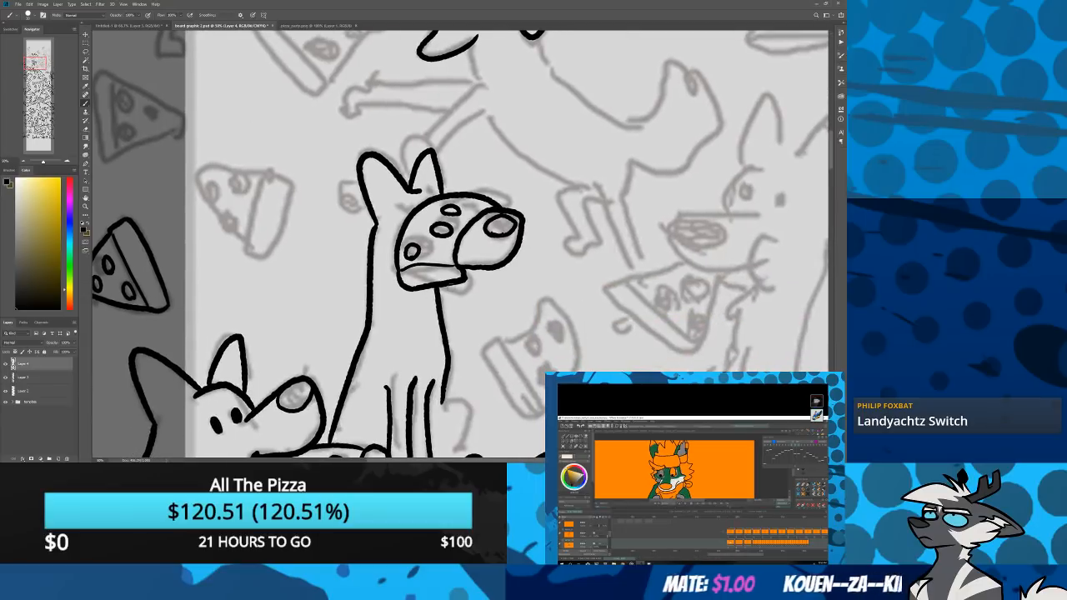
pyautogui.moveTo(469, 268)
pyautogui.mouseDown()
pyautogui.moveTo(478, 299)
pyautogui.moveTo(451, 287)
pyautogui.moveTo(485, 290)
pyautogui.moveTo(457, 269)
pyautogui.mouseUp()
pyautogui.hotkey('ctrl', 'z')
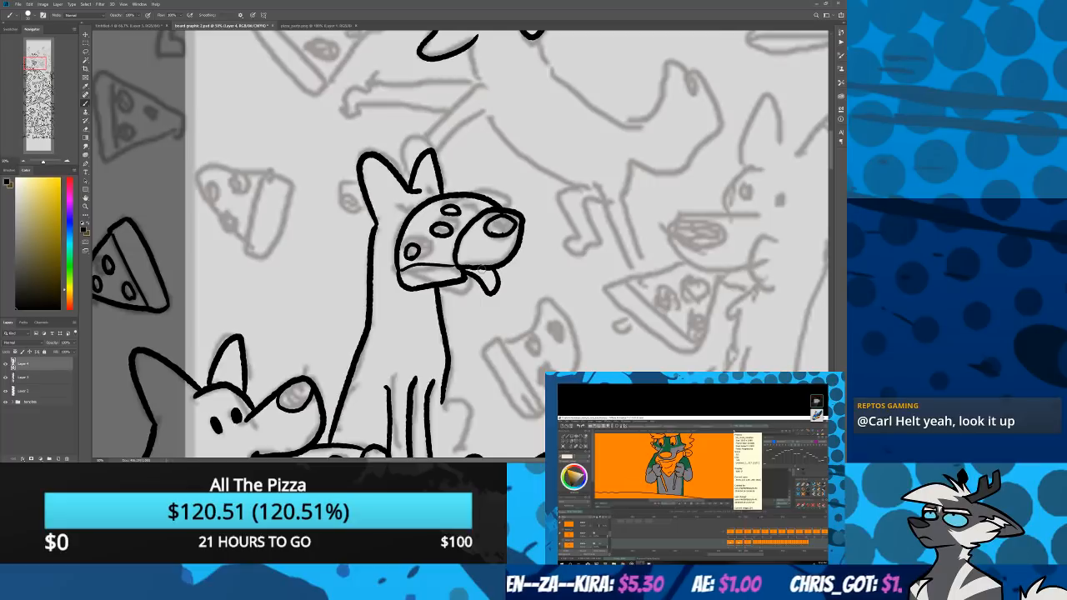
# Ink the hind legs of the upright sitting dog on both sides of its front legs
pyautogui.scroll(-3, 379, 369)
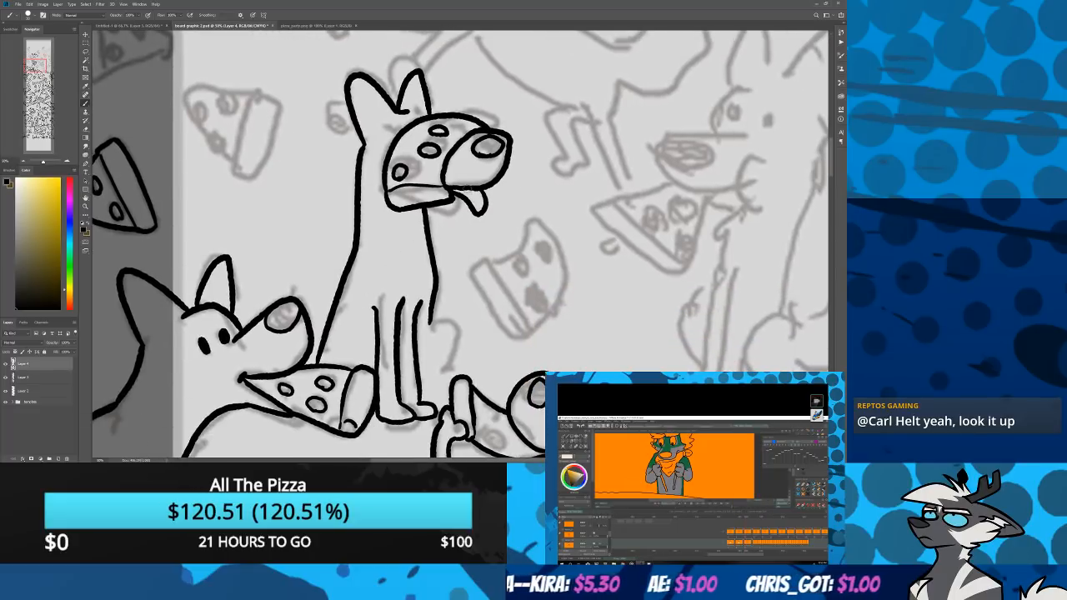
pyautogui.moveTo(430, 319)
pyautogui.mouseDown()
pyautogui.moveTo(459, 331)
pyautogui.moveTo(427, 397)
pyautogui.moveTo(457, 380)
pyautogui.moveTo(417, 391)
pyautogui.moveTo(451, 394)
pyautogui.moveTo(413, 346)
pyautogui.moveTo(435, 327)
pyautogui.mouseUp()
pyautogui.hotkey('ctrl', 'z')
pyautogui.hotkey('ctrl', 'z')
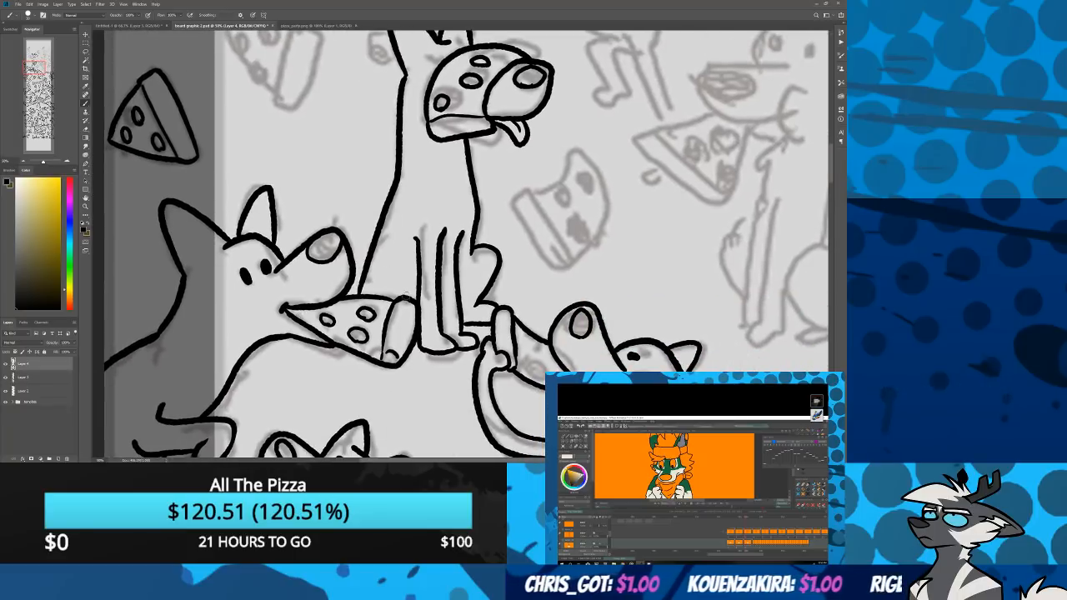
pyautogui.moveTo(394, 210); pyautogui.dragTo(350, 395)
pyautogui.moveTo(482, 295); pyautogui.dragTo(407, 321)
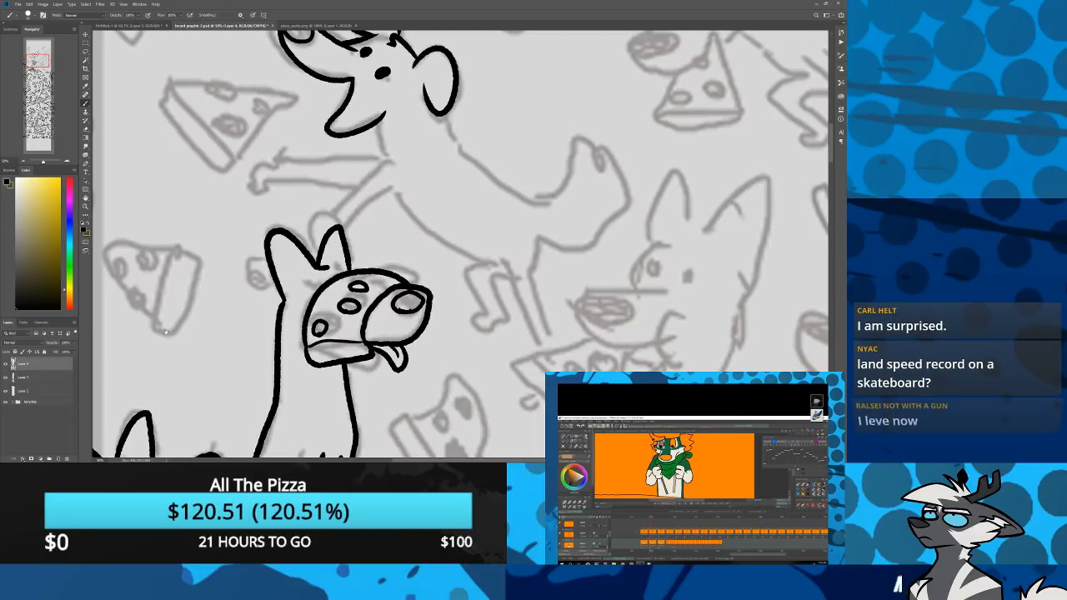
# Ink the loose pizza slice beside the sitting dog's ears, with its crust line and three pepperoni
pyautogui.hscroll(-5, 242, 300)
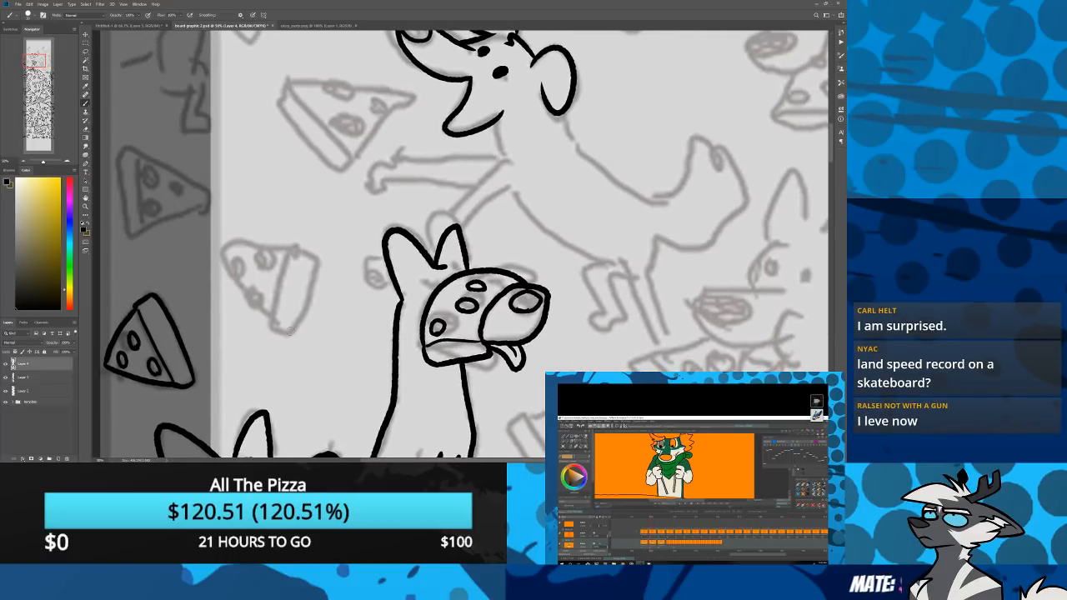
pyautogui.moveTo(290, 331)
pyautogui.mouseDown()
pyautogui.moveTo(221, 255)
pyautogui.moveTo(288, 249)
pyautogui.moveTo(318, 270)
pyautogui.mouseUp()
pyautogui.moveTo(289, 330)
pyautogui.mouseDown()
pyautogui.moveTo(317, 272)
pyautogui.moveTo(289, 331)
pyautogui.moveTo(270, 320)
pyautogui.moveTo(288, 252)
pyautogui.mouseUp()
pyautogui.hotkey('ctrl', 'z')
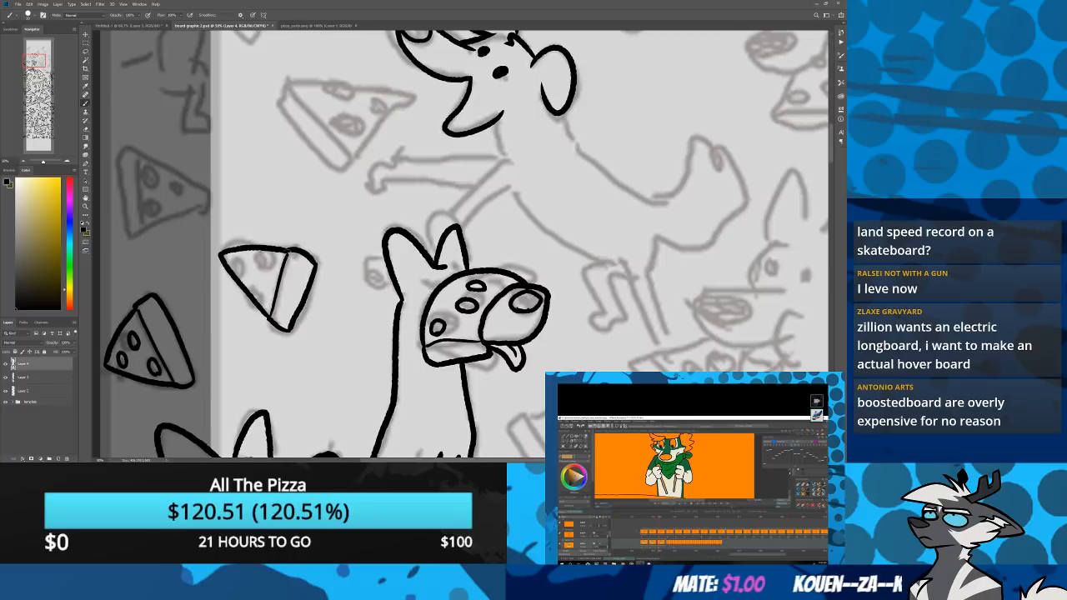
pyautogui.moveTo(250, 290); pyautogui.dragTo(261, 305)
pyautogui.moveTo(241, 257)
pyautogui.mouseDown()
pyautogui.moveTo(243, 276)
pyautogui.moveTo(271, 253)
pyautogui.mouseUp()
# Ink the pizza slice in the dark margin above the already inked margin slice, with its crust and three pepperoni
pyautogui.moveTo(130, 223)
pyautogui.mouseDown()
pyautogui.moveTo(233, 323)
pyautogui.moveTo(223, 254)
pyautogui.mouseUp()
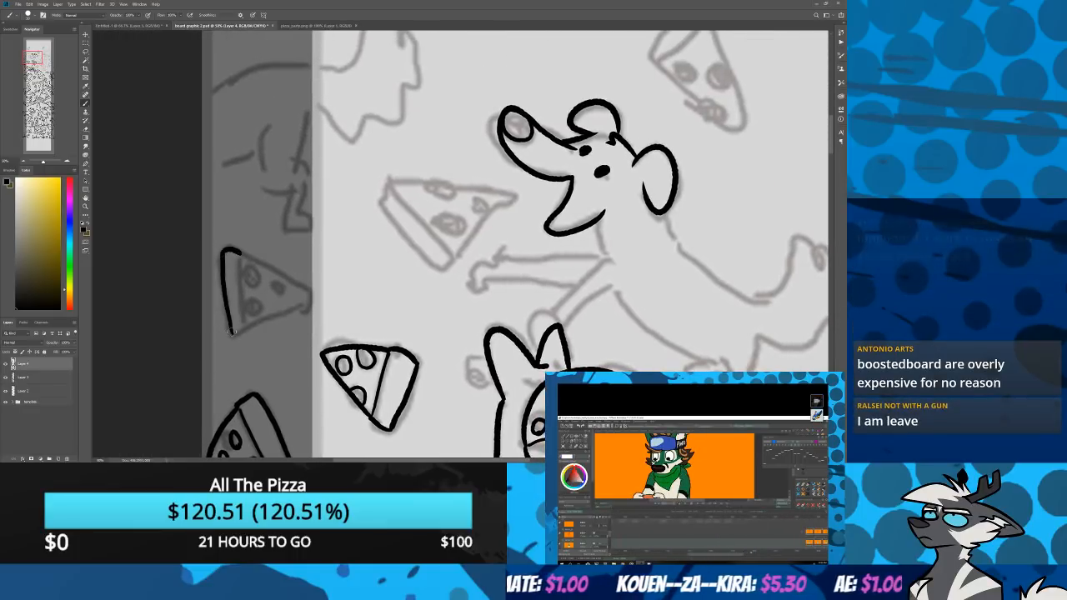
pyautogui.moveTo(233, 334)
pyautogui.mouseDown()
pyautogui.moveTo(245, 328)
pyautogui.moveTo(241, 256)
pyautogui.moveTo(314, 296)
pyautogui.mouseUp()
pyautogui.moveTo(243, 329)
pyautogui.mouseDown()
pyautogui.moveTo(314, 294)
pyautogui.moveTo(257, 297)
pyautogui.moveTo(259, 315)
pyautogui.moveTo(259, 287)
pyautogui.mouseUp()
pyautogui.hotkey('ctrl', 'z')
pyautogui.hotkey('ctrl', 'z')
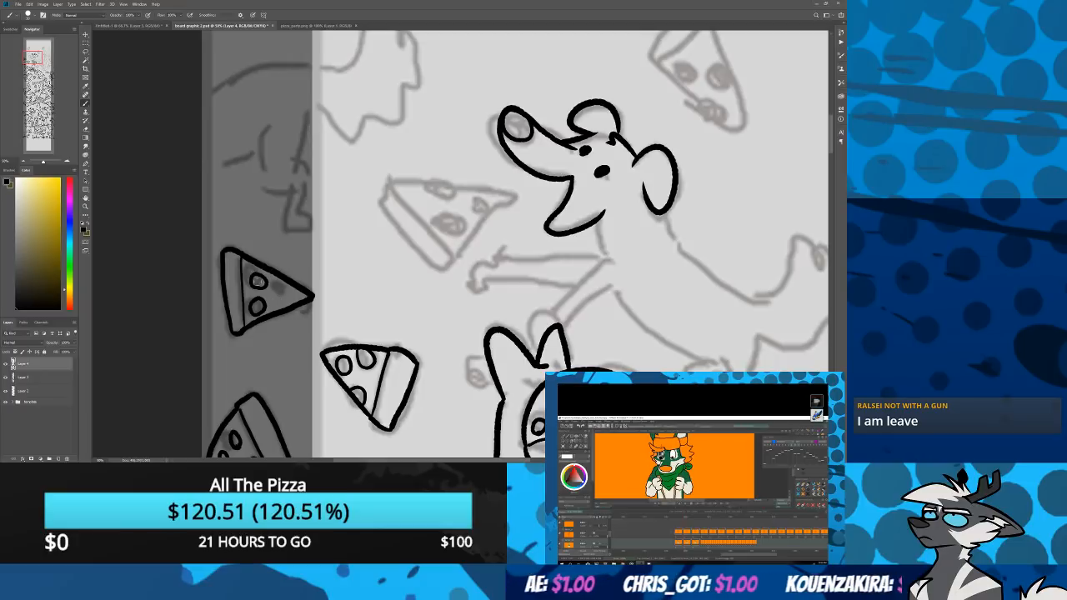
pyautogui.moveTo(282, 287); pyautogui.dragTo(279, 294)
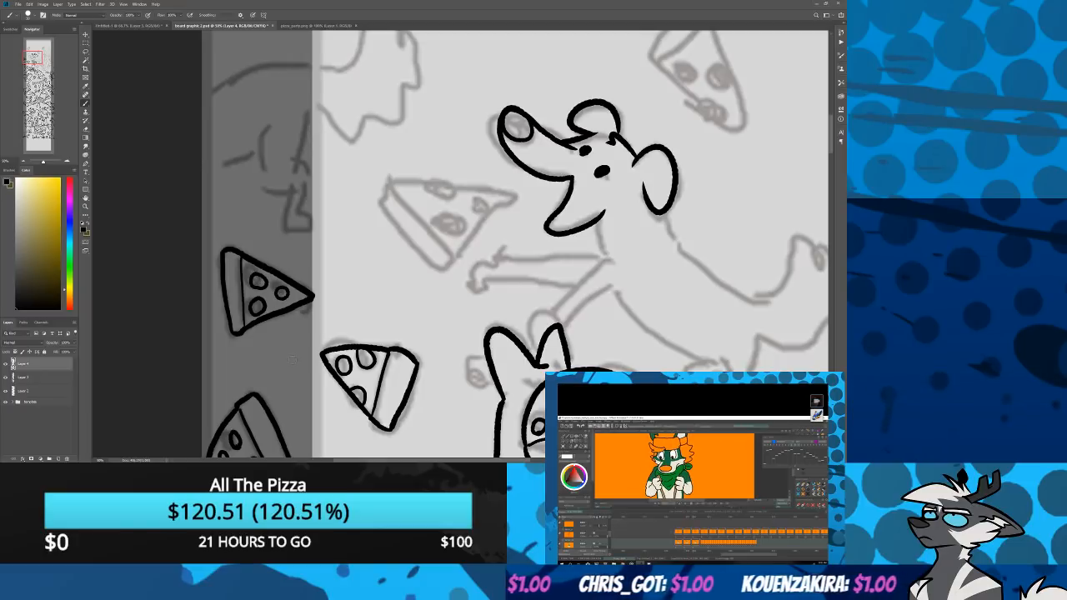
# Ink the loose pizza slice under the round-eared dog's snout, with its thick crust and three pepperoni
pyautogui.moveTo(469, 372)
pyautogui.mouseDown()
pyautogui.moveTo(323, 383)
pyautogui.moveTo(302, 403)
pyautogui.mouseUp()
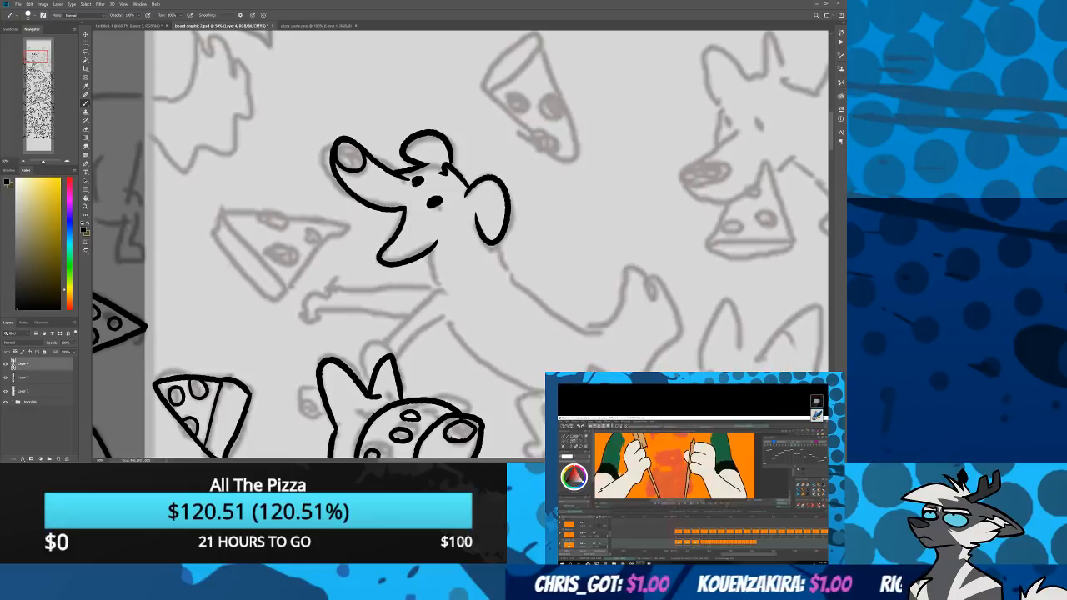
pyautogui.moveTo(210, 232)
pyautogui.mouseDown()
pyautogui.moveTo(222, 214)
pyautogui.moveTo(234, 264)
pyautogui.moveTo(274, 303)
pyautogui.moveTo(285, 285)
pyautogui.mouseUp()
pyautogui.moveTo(221, 216); pyautogui.dragTo(282, 281)
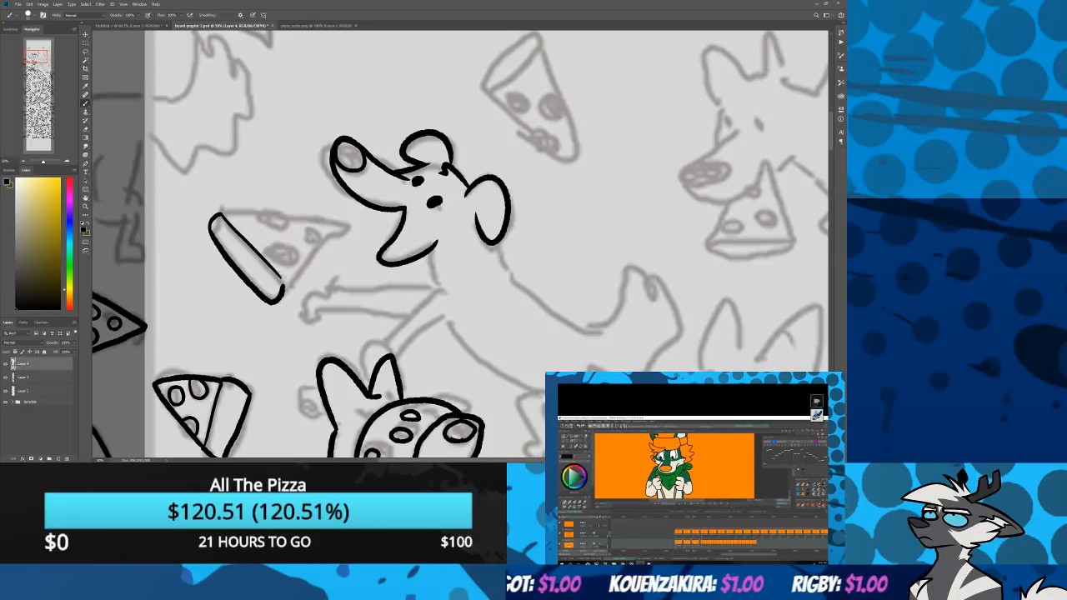
pyautogui.moveTo(220, 216); pyautogui.dragTo(346, 227)
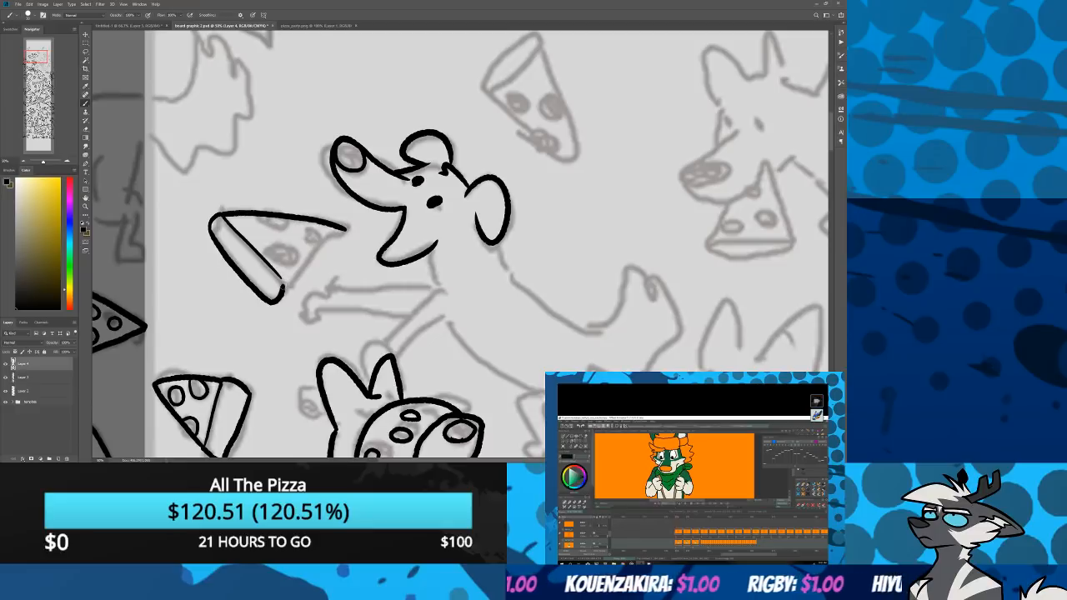
pyautogui.moveTo(282, 288); pyautogui.dragTo(347, 230)
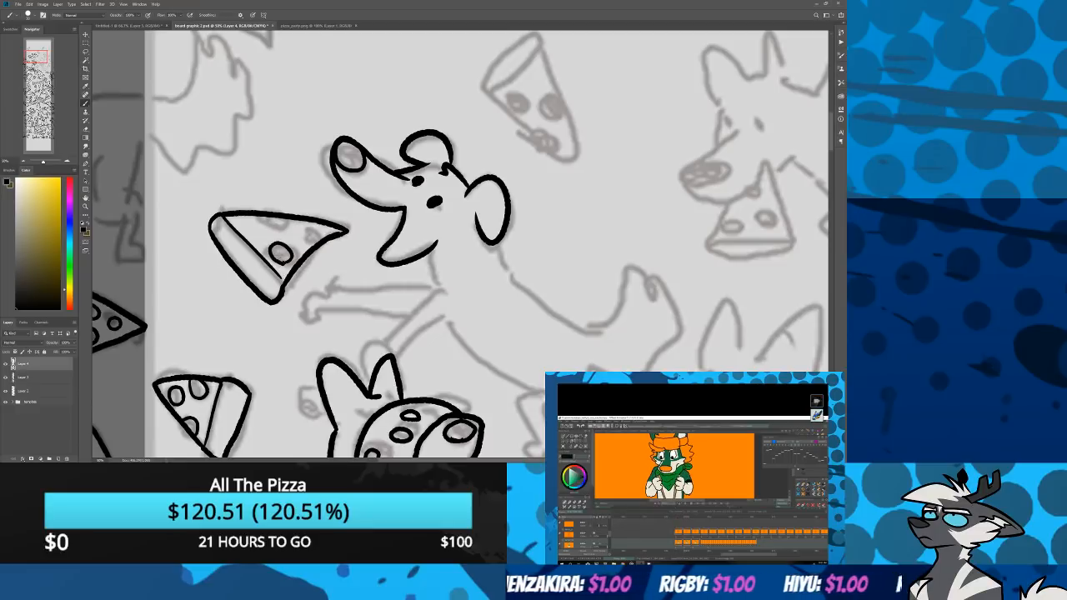
pyautogui.moveTo(284, 268)
pyautogui.mouseDown()
pyautogui.moveTo(273, 248)
pyautogui.moveTo(282, 268)
pyautogui.mouseUp()
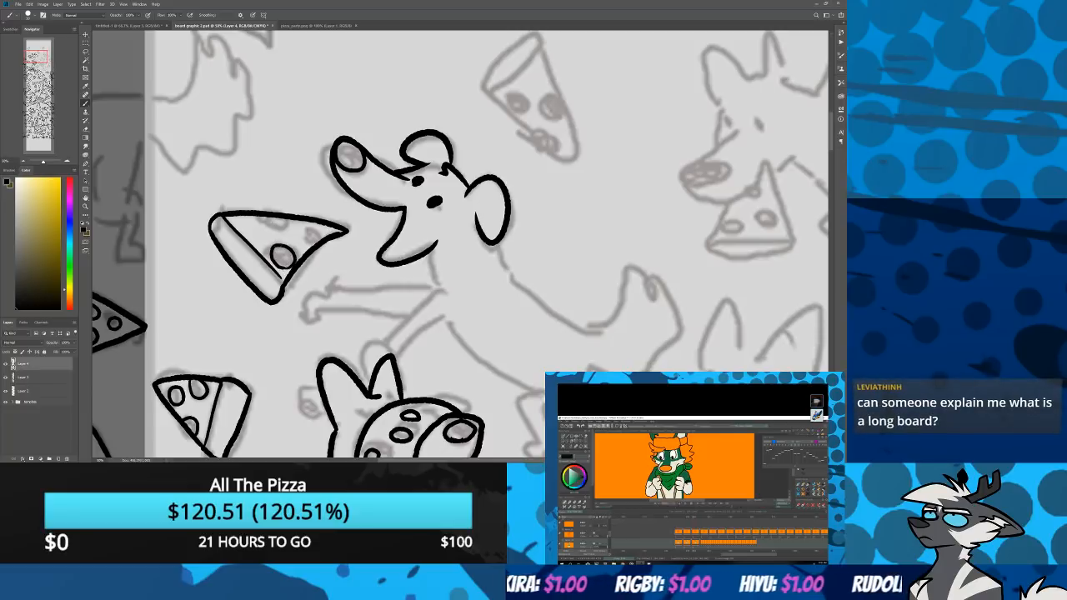
pyautogui.moveTo(272, 213)
pyautogui.mouseDown()
pyautogui.moveTo(258, 219)
pyautogui.moveTo(318, 233)
pyautogui.mouseUp()
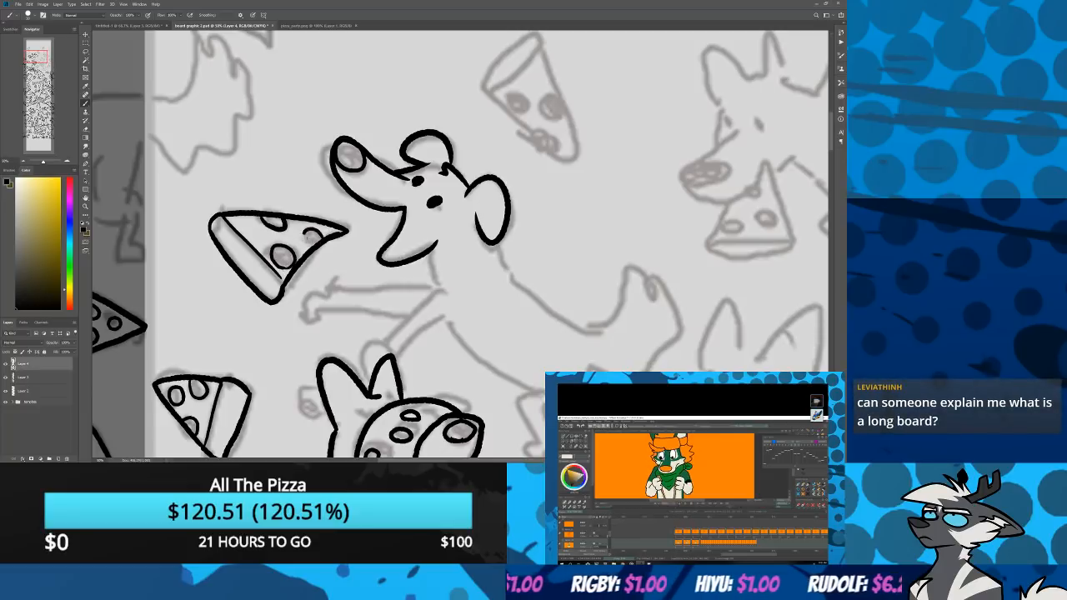
# Ink the bitten pizza slice beside the sitting dog's chest, with its crust line and three pepperoni
pyautogui.moveTo(350, 396)
pyautogui.mouseDown()
pyautogui.moveTo(268, 250)
pyautogui.moveTo(264, 288)
pyautogui.moveTo(252, 258)
pyautogui.moveTo(241, 278)
pyautogui.moveTo(318, 281)
pyautogui.moveTo(356, 347)
pyautogui.moveTo(368, 348)
pyautogui.moveTo(395, 319)
pyautogui.moveTo(397, 260)
pyautogui.moveTo(372, 234)
pyautogui.mouseUp()
pyautogui.moveTo(332, 271)
pyautogui.mouseDown()
pyautogui.moveTo(358, 265)
pyautogui.moveTo(372, 233)
pyautogui.mouseUp()
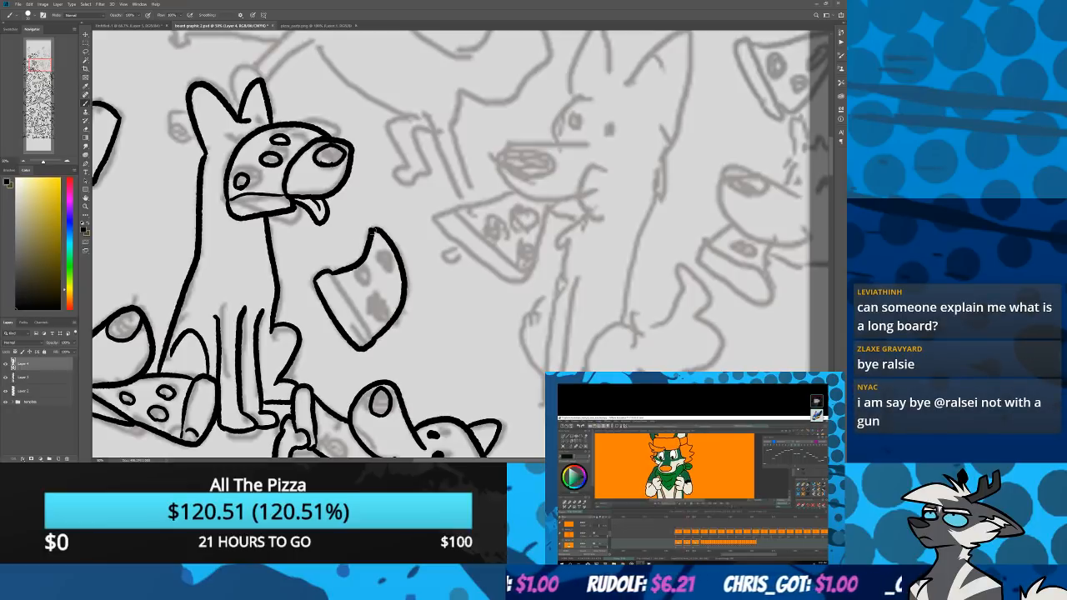
pyautogui.moveTo(328, 272)
pyautogui.mouseDown()
pyautogui.moveTo(371, 340)
pyautogui.moveTo(378, 320)
pyautogui.mouseUp()
pyautogui.moveTo(362, 274)
pyautogui.mouseDown()
pyautogui.moveTo(352, 286)
pyautogui.moveTo(366, 291)
pyautogui.mouseUp()
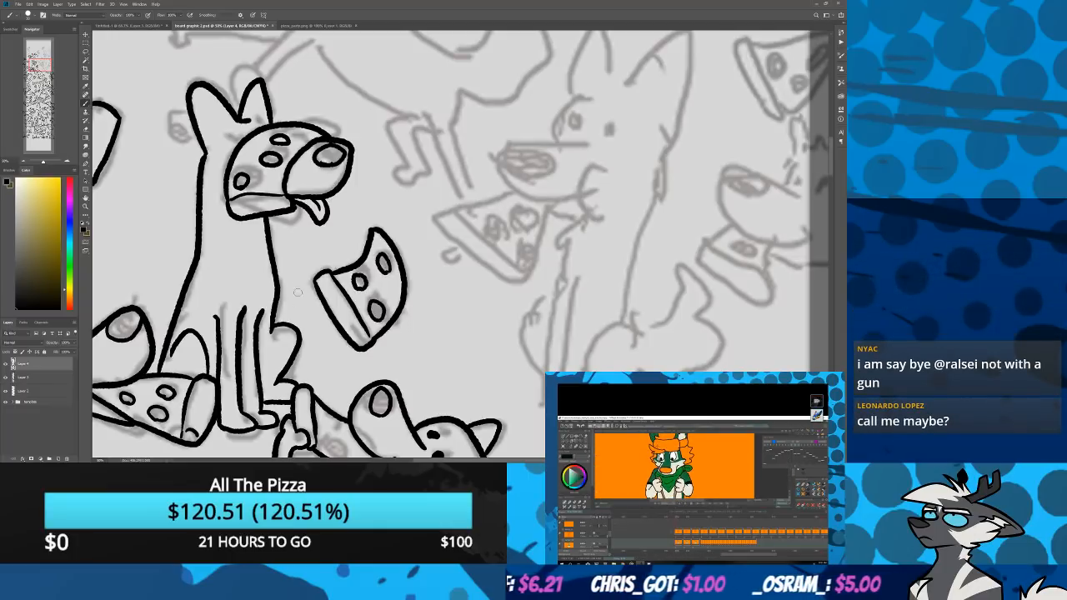
# Ink the pizza slice hanging from the pointy-eared dog's mouth, with its crust line and three pepperoni
pyautogui.moveTo(223, 218)
pyautogui.mouseDown()
pyautogui.moveTo(259, 345)
pyautogui.moveTo(192, 279)
pyautogui.mouseUp()
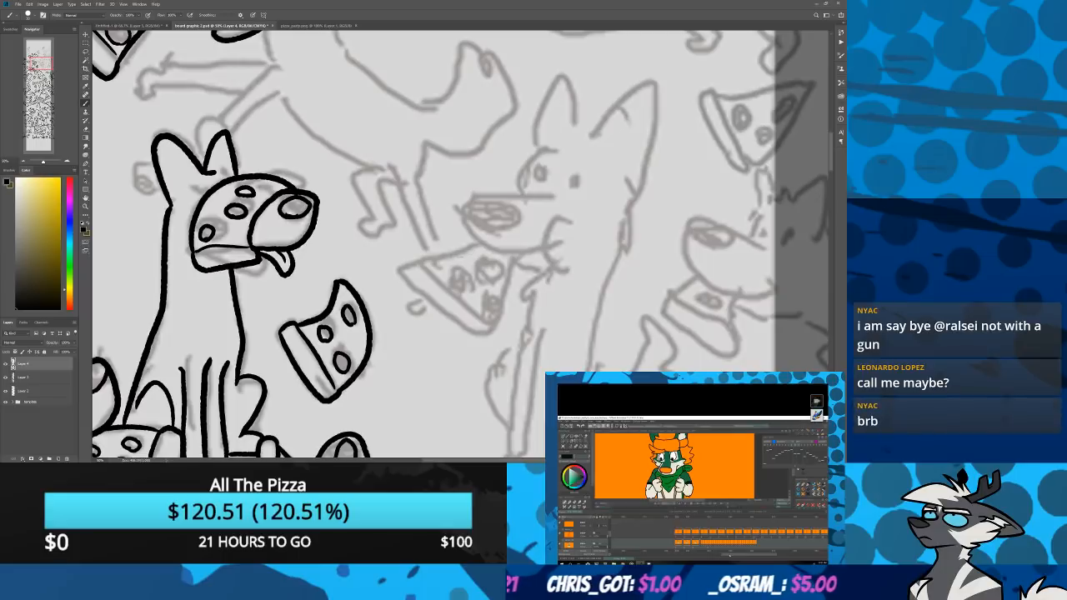
pyautogui.moveTo(481, 242)
pyautogui.mouseDown()
pyautogui.moveTo(403, 270)
pyautogui.moveTo(481, 333)
pyautogui.moveTo(492, 330)
pyautogui.moveTo(513, 257)
pyautogui.mouseUp()
pyautogui.moveTo(427, 262); pyautogui.dragTo(490, 325)
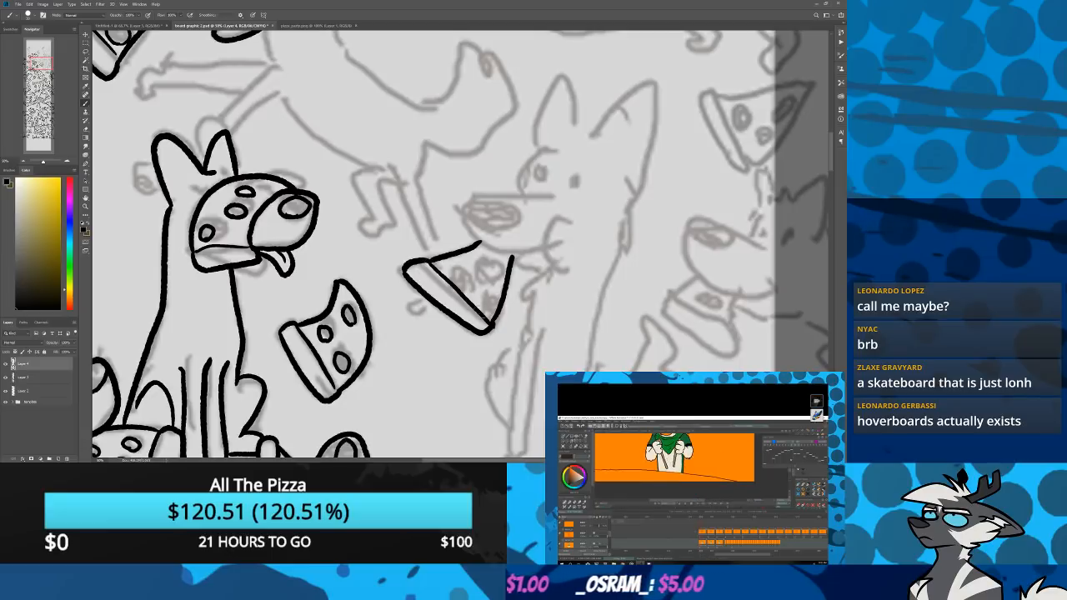
pyautogui.hotkey('ctrl', 'z')
pyautogui.moveTo(428, 262); pyautogui.dragTo(486, 316)
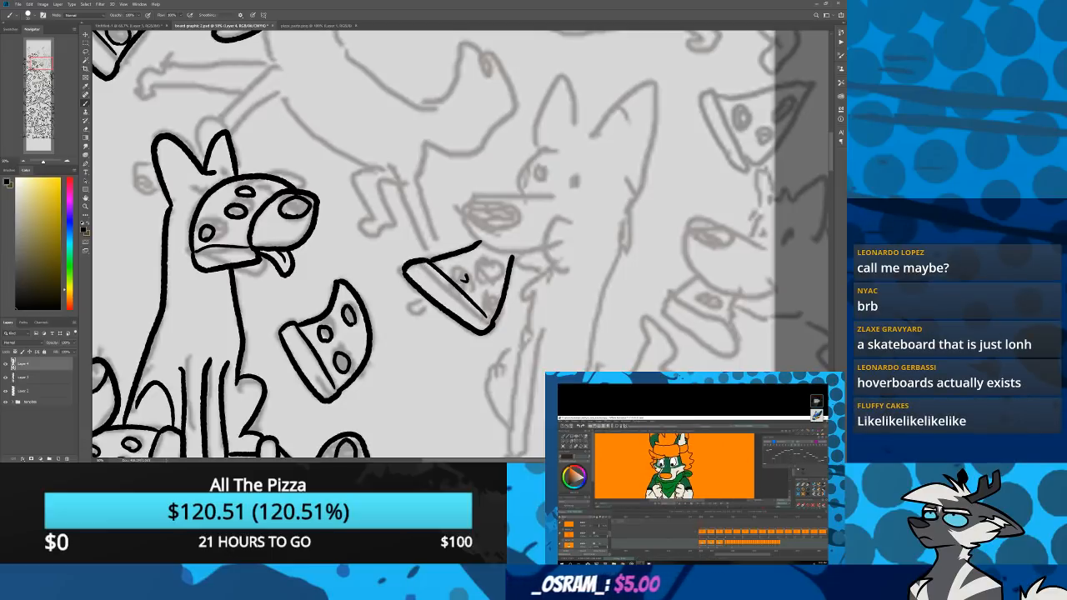
pyautogui.moveTo(459, 262)
pyautogui.mouseDown()
pyautogui.moveTo(457, 275)
pyautogui.moveTo(463, 265)
pyautogui.moveTo(493, 296)
pyautogui.moveTo(478, 290)
pyautogui.mouseUp()
pyautogui.hotkey('ctrl', 'z')
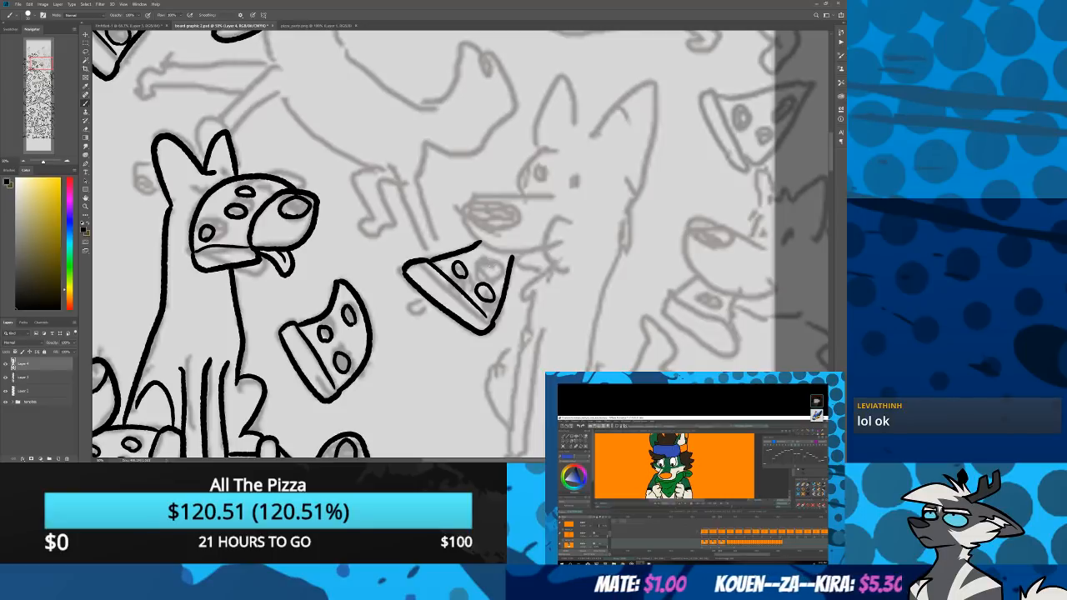
pyautogui.moveTo(489, 265); pyautogui.dragTo(490, 263)
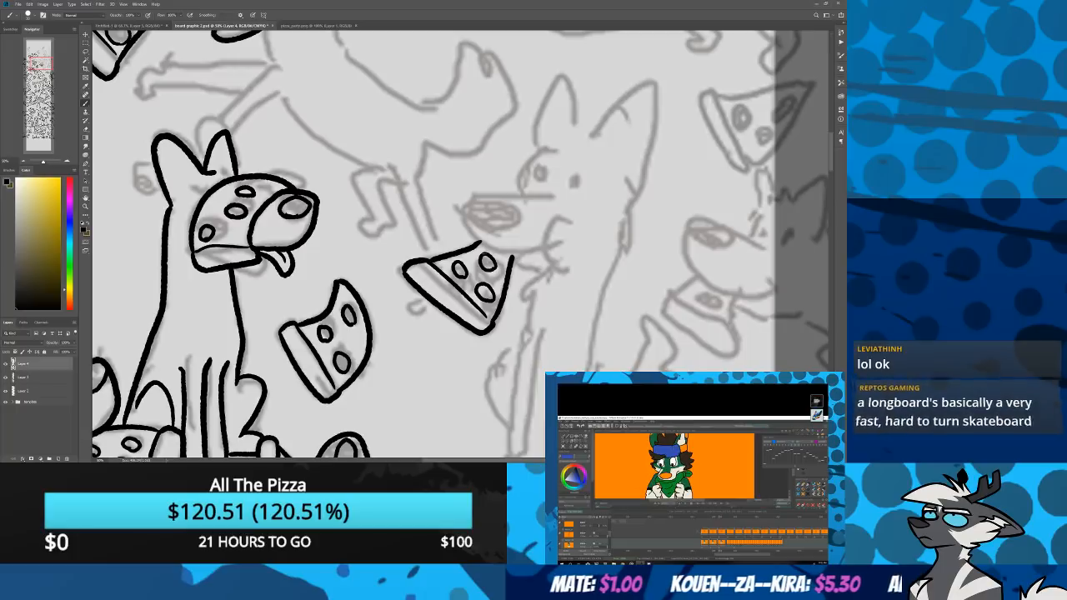
# Ink the pointy-eared dog's muzzle, cheek curve, chest fluff and nose above the pizza slice in its mouth
pyautogui.moveTo(548, 194)
pyautogui.mouseDown()
pyautogui.moveTo(458, 211)
pyautogui.moveTo(510, 252)
pyautogui.moveTo(565, 241)
pyautogui.moveTo(559, 255)
pyautogui.mouseUp()
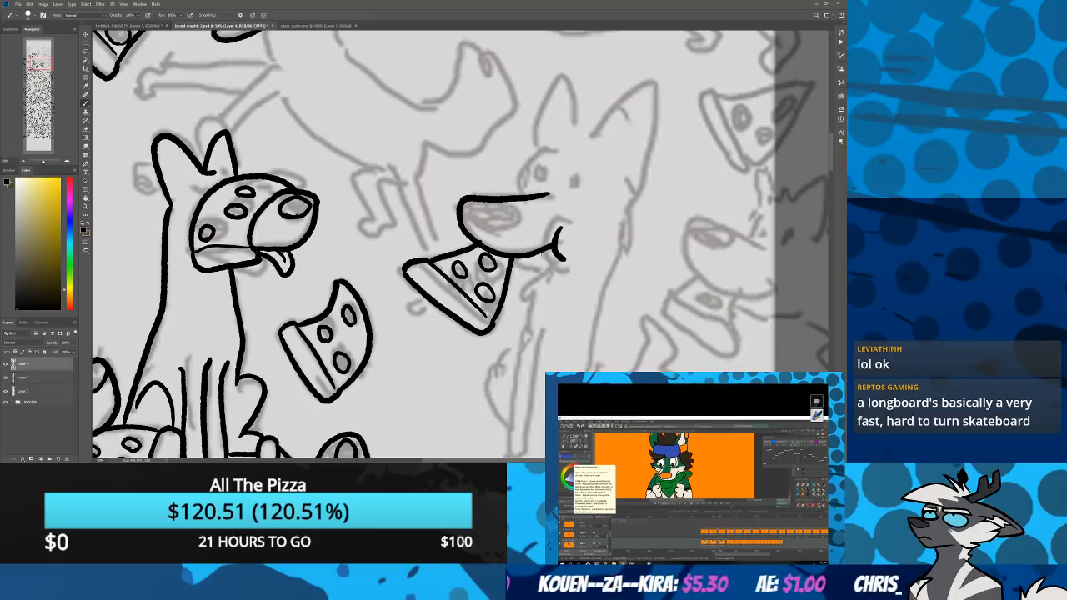
pyautogui.hotkey('ctrl', 'z')
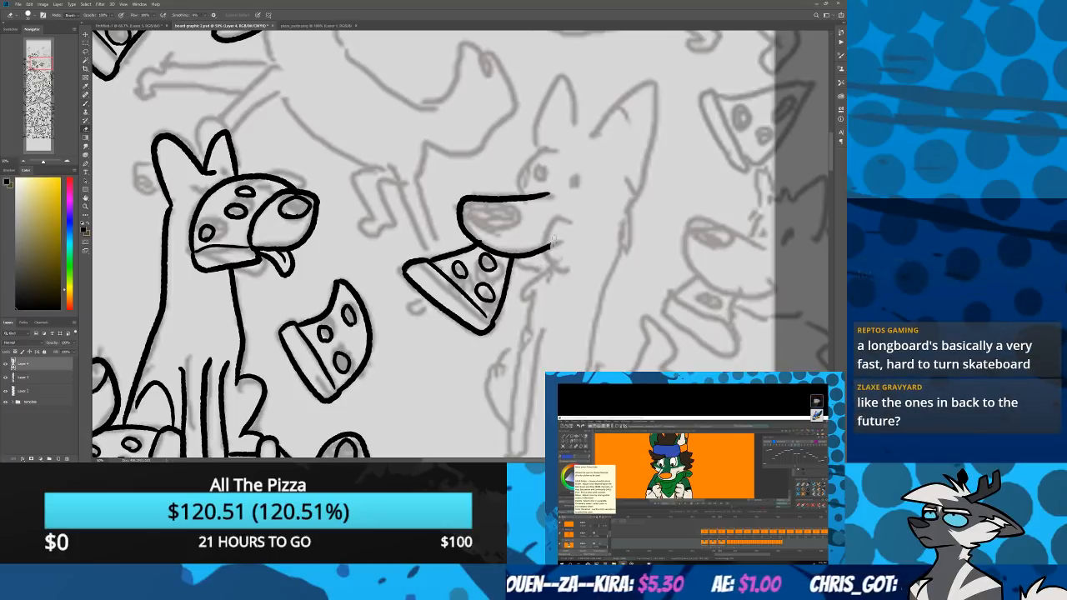
pyautogui.press('b')
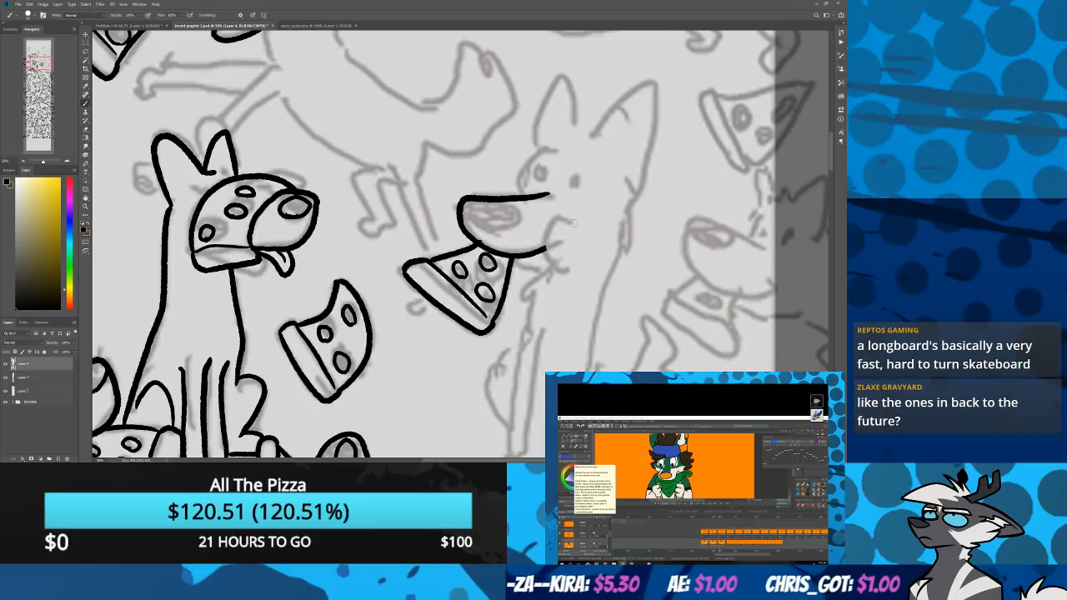
pyautogui.moveTo(573, 223)
pyautogui.mouseDown()
pyautogui.moveTo(544, 250)
pyautogui.moveTo(559, 257)
pyautogui.moveTo(527, 273)
pyautogui.moveTo(534, 290)
pyautogui.moveTo(519, 308)
pyautogui.mouseUp()
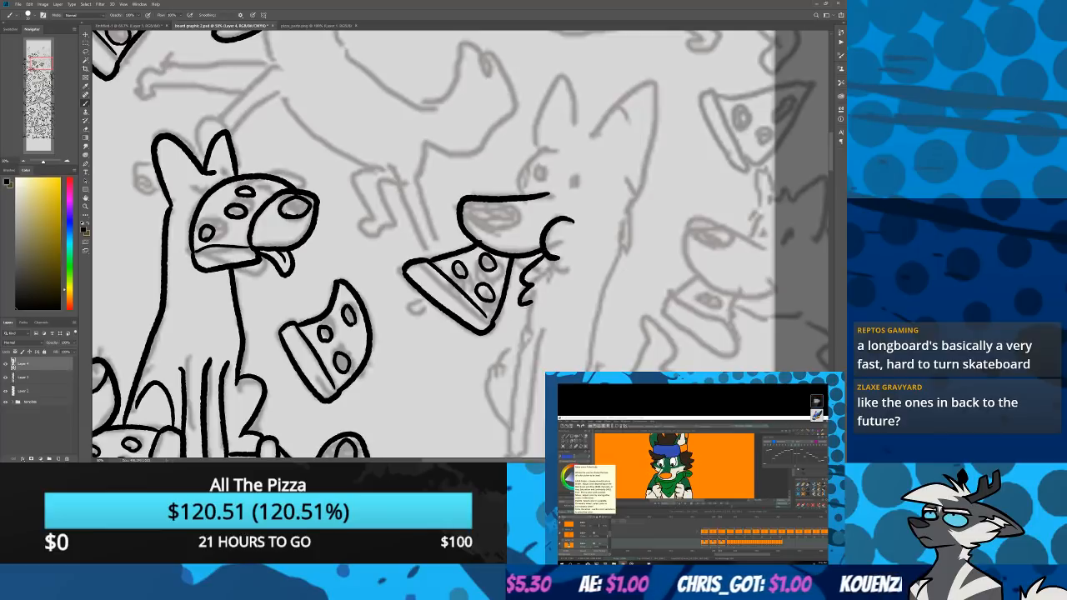
pyautogui.moveTo(456, 360)
pyautogui.mouseDown()
pyautogui.moveTo(413, 293)
pyautogui.moveTo(403, 330)
pyautogui.mouseUp()
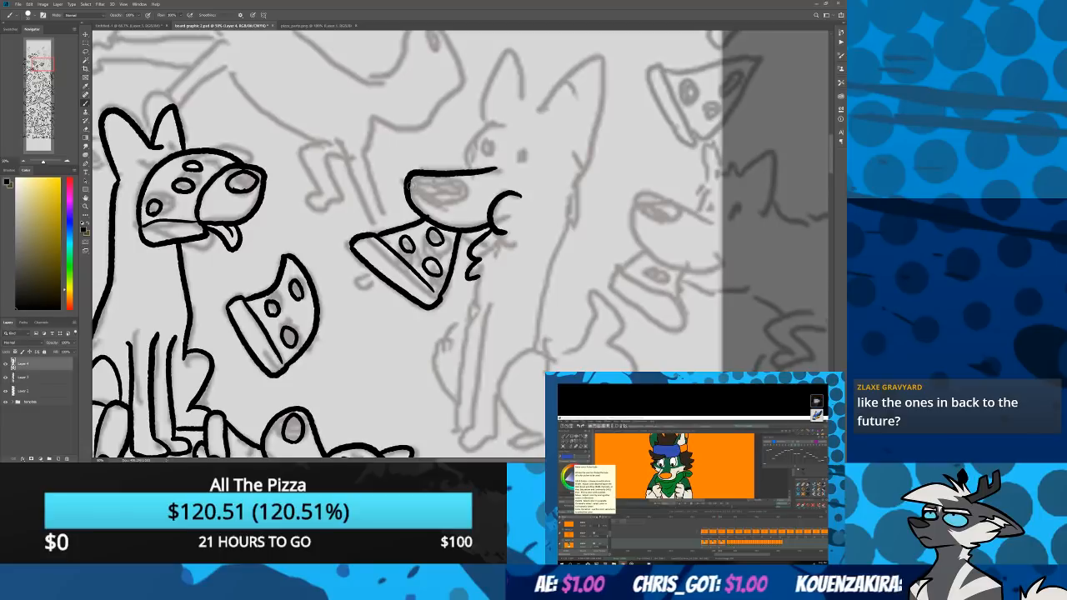
pyautogui.moveTo(415, 181)
pyautogui.mouseDown()
pyautogui.moveTo(453, 186)
pyautogui.moveTo(408, 192)
pyautogui.mouseUp()
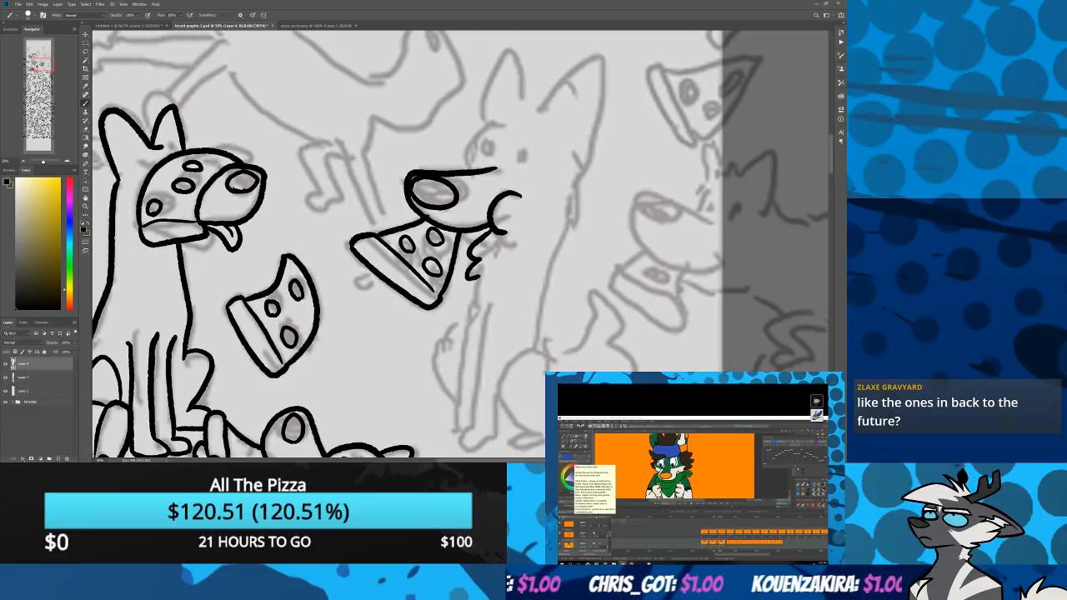
# Ink the front legs of the pointy-eared dog below its chest fluff
pyautogui.moveTo(479, 277)
pyautogui.mouseDown()
pyautogui.moveTo(447, 422)
pyautogui.moveTo(479, 446)
pyautogui.moveTo(496, 439)
pyautogui.moveTo(478, 367)
pyautogui.moveTo(483, 297)
pyautogui.mouseUp()
pyautogui.hotkey('ctrl', 'z')
pyautogui.moveTo(477, 429); pyautogui.dragTo(489, 296)
pyautogui.moveTo(521, 426)
pyautogui.mouseDown()
pyautogui.moveTo(513, 379)
pyautogui.moveTo(533, 360)
pyautogui.mouseUp()
pyautogui.moveTo(495, 442); pyautogui.dragTo(487, 302)
# Ink the pointy-eared dog's forehead and two tall ears, and add its two oval eyes
pyautogui.moveTo(480, 237)
pyautogui.mouseDown()
pyautogui.moveTo(423, 325)
pyautogui.moveTo(462, 353)
pyautogui.mouseUp()
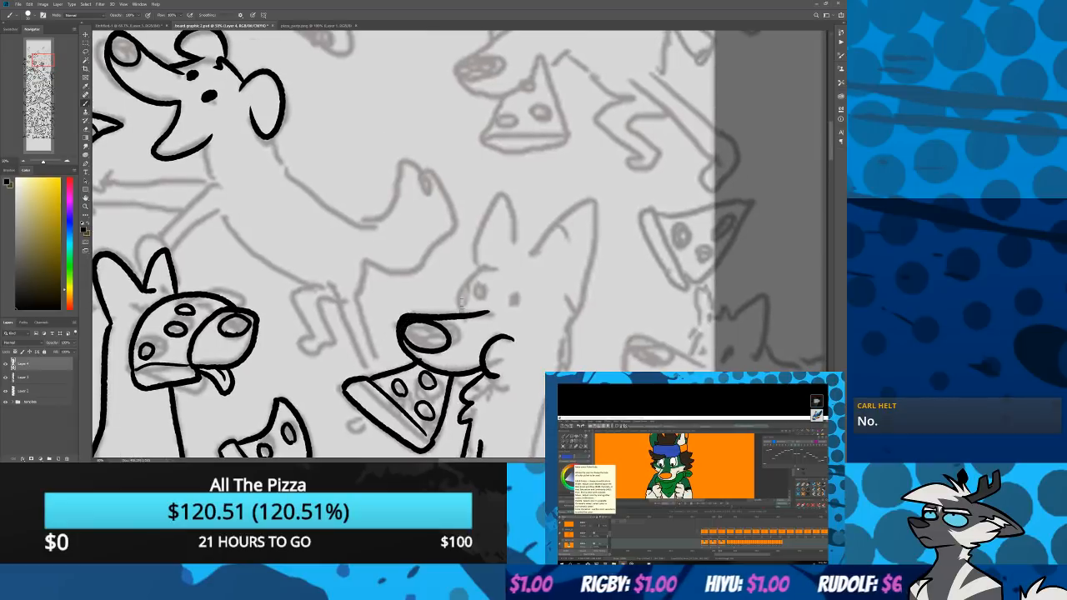
pyautogui.moveTo(464, 313); pyautogui.dragTo(491, 261)
pyautogui.hotkey('ctrl', 'z')
pyautogui.moveTo(463, 314)
pyautogui.mouseDown()
pyautogui.moveTo(466, 279)
pyautogui.moveTo(486, 266)
pyautogui.moveTo(475, 247)
pyautogui.moveTo(522, 245)
pyautogui.moveTo(506, 260)
pyautogui.moveTo(495, 261)
pyautogui.moveTo(576, 208)
pyautogui.moveTo(594, 257)
pyautogui.moveTo(572, 315)
pyautogui.mouseUp()
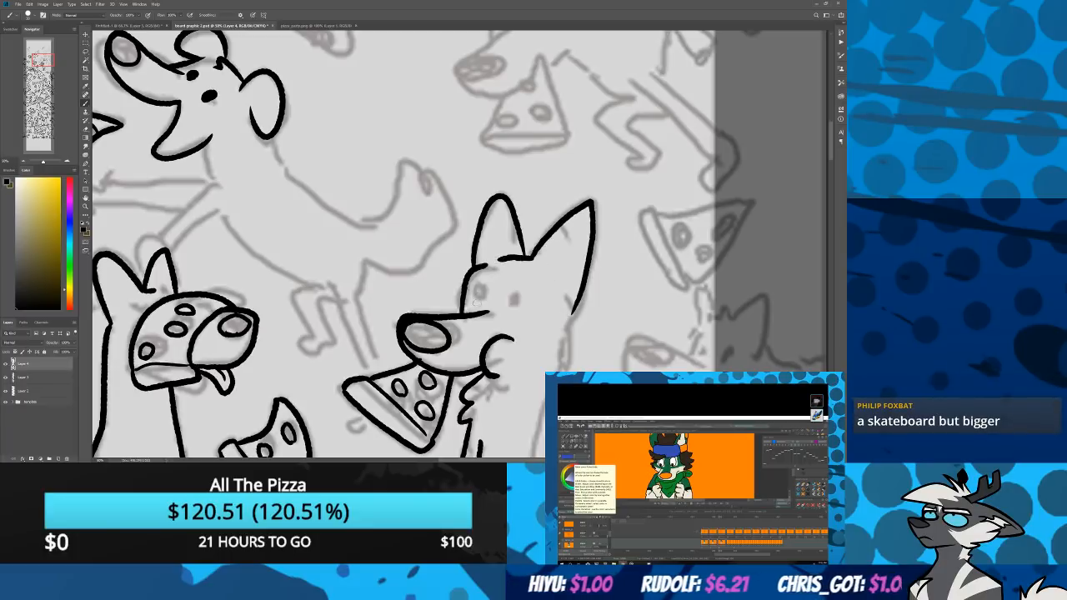
pyautogui.moveTo(476, 294)
pyautogui.mouseDown()
pyautogui.moveTo(479, 307)
pyautogui.moveTo(477, 297)
pyautogui.mouseUp()
pyautogui.moveTo(510, 305); pyautogui.dragTo(512, 305)
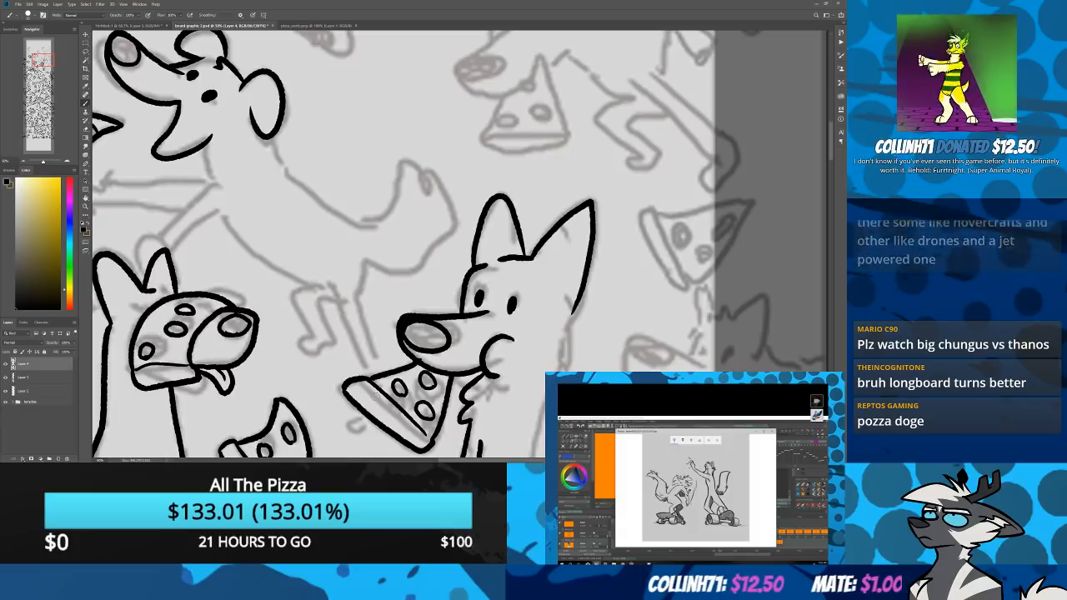
pyautogui.rightClick(222, 282)
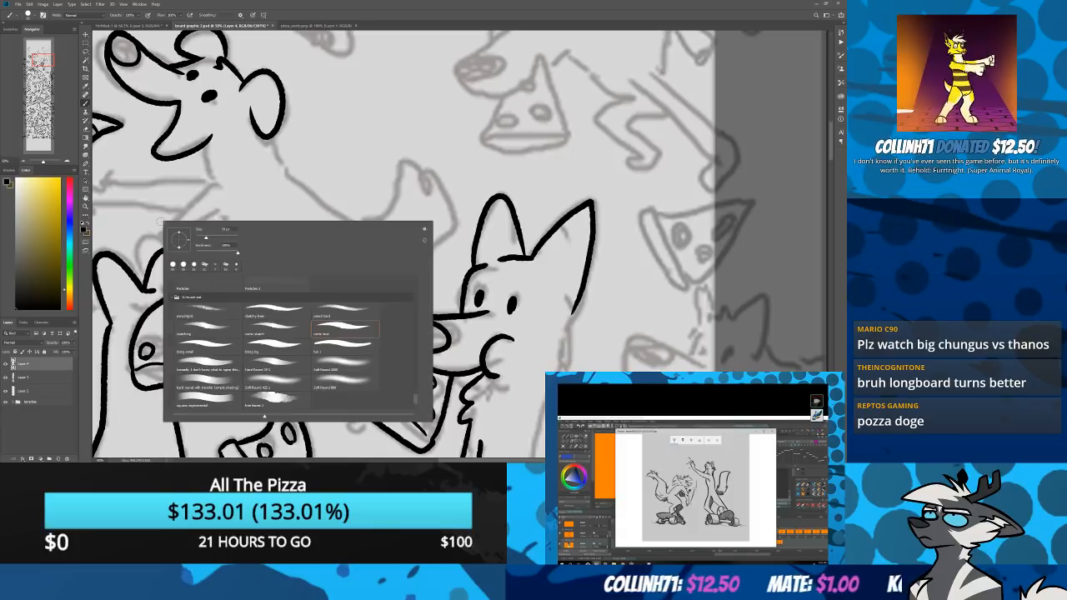
pyautogui.press('Escape')
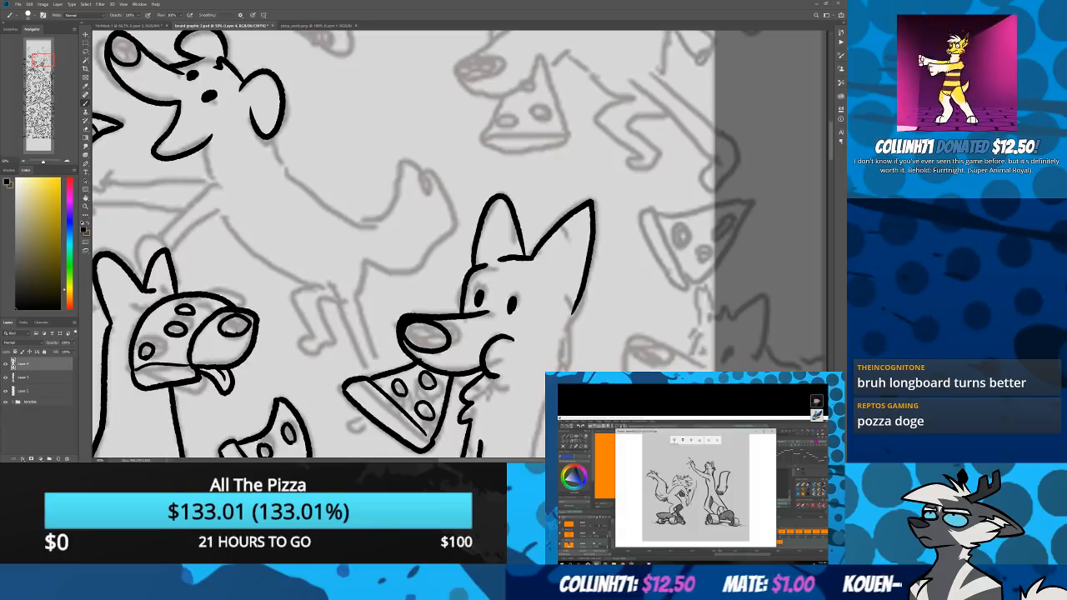
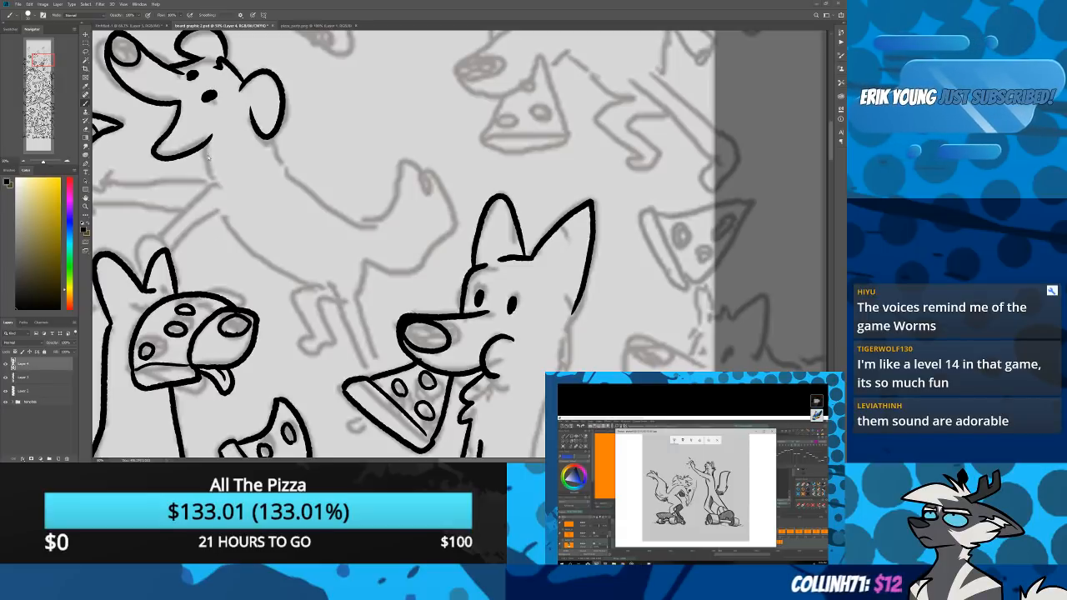
# Ink the throat, long curved back and fluffy tail of the floppy-eared dog reaching for the pizza slice
pyautogui.moveTo(193, 205); pyautogui.dragTo(316, 342)
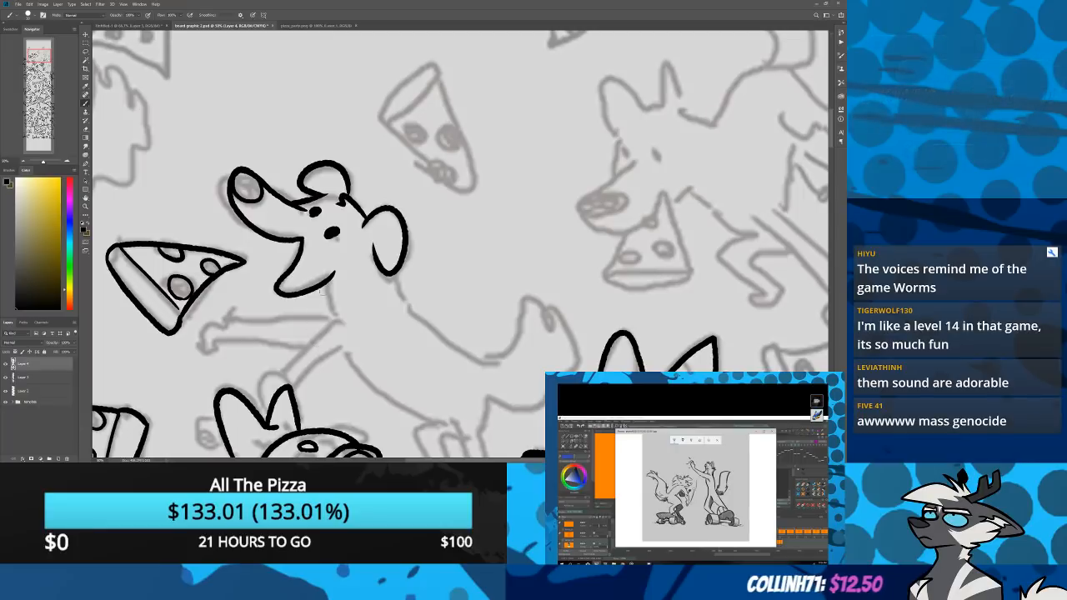
pyautogui.moveTo(326, 278); pyautogui.dragTo(339, 323)
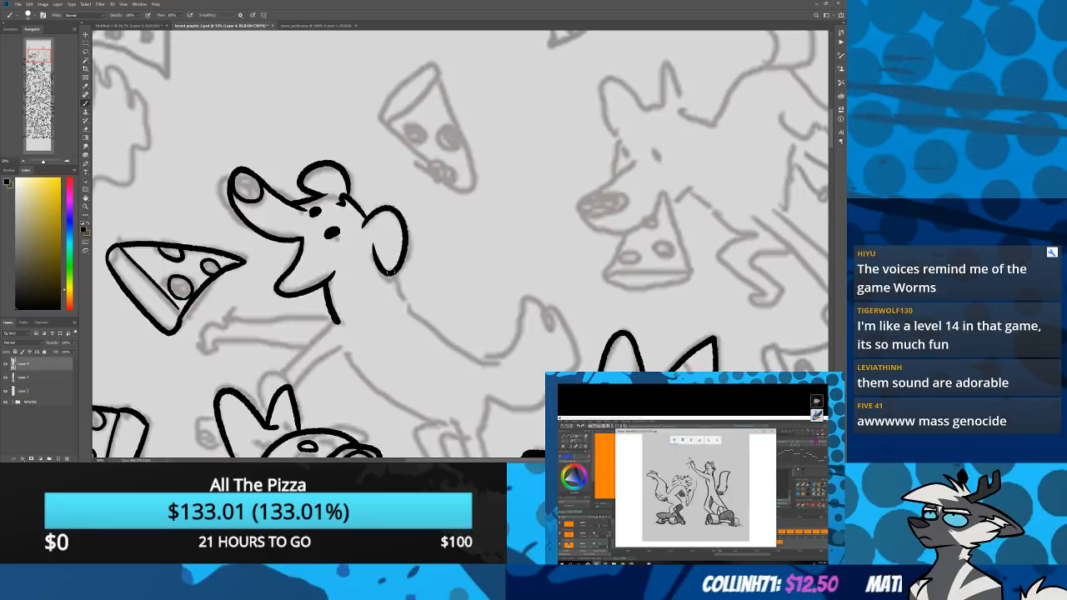
pyautogui.moveTo(388, 272)
pyautogui.mouseDown()
pyautogui.moveTo(420, 318)
pyautogui.moveTo(479, 357)
pyautogui.moveTo(516, 340)
pyautogui.moveTo(530, 297)
pyautogui.moveTo(554, 332)
pyautogui.moveTo(561, 320)
pyautogui.moveTo(485, 393)
pyautogui.moveTo(576, 326)
pyautogui.moveTo(519, 411)
pyautogui.moveTo(547, 408)
pyautogui.mouseUp()
pyautogui.hotkey('ctrl', 'z')
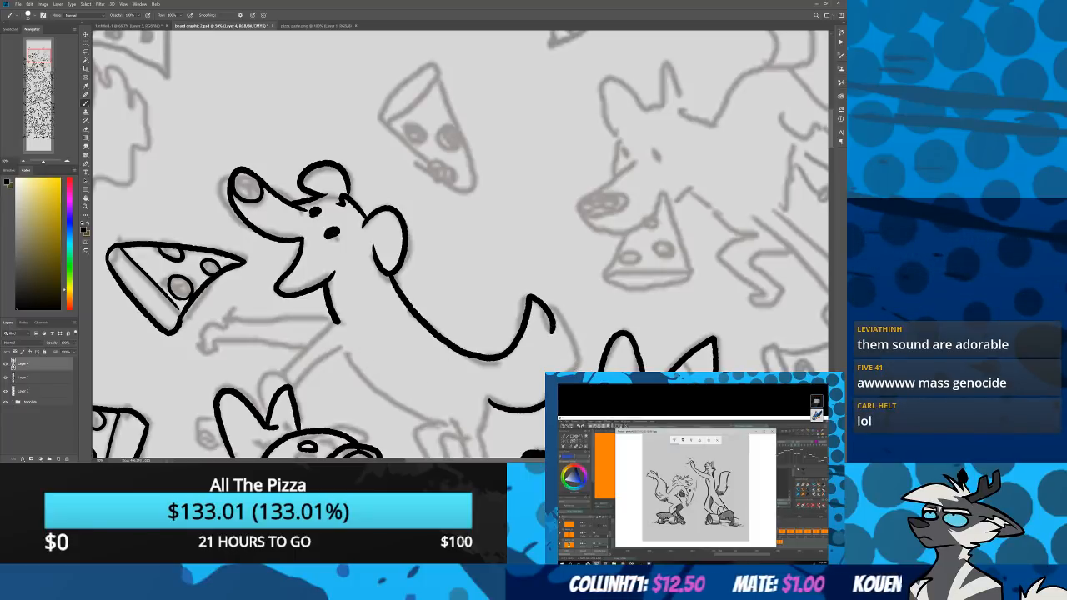
pyautogui.moveTo(580, 368); pyautogui.dragTo(550, 331)
# Ink the floppy-eared dog's belly, hind legs and two outstretched front legs below its neck
pyautogui.moveTo(277, 381); pyautogui.dragTo(343, 307)
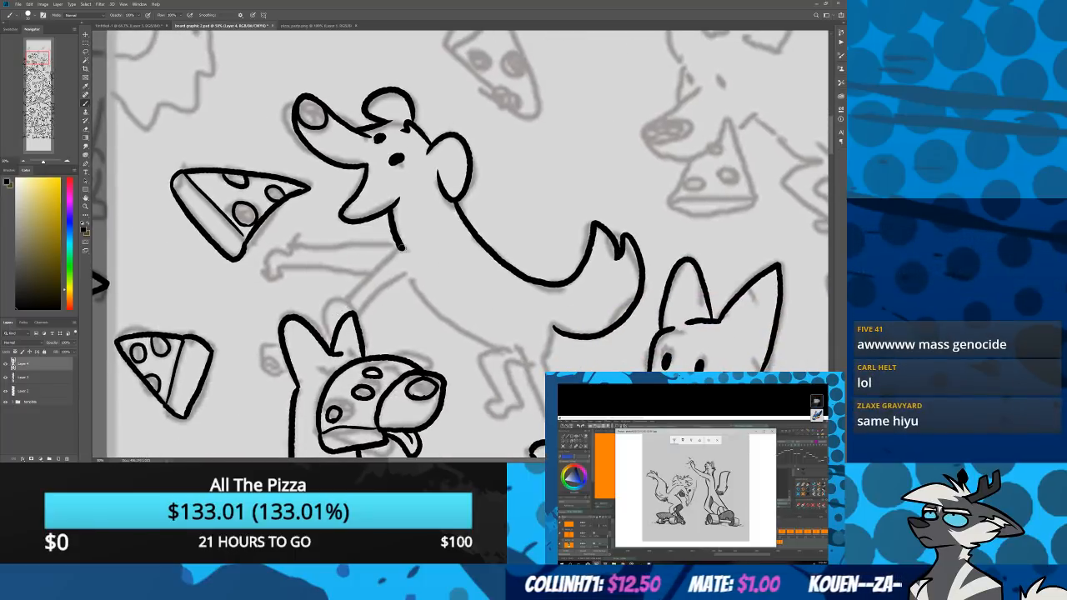
pyautogui.moveTo(402, 248)
pyautogui.mouseDown()
pyautogui.moveTo(320, 322)
pyautogui.moveTo(417, 271)
pyautogui.moveTo(422, 299)
pyautogui.moveTo(519, 356)
pyautogui.moveTo(542, 404)
pyautogui.moveTo(554, 316)
pyautogui.mouseUp()
pyautogui.moveTo(500, 345)
pyautogui.mouseDown()
pyautogui.moveTo(479, 360)
pyautogui.moveTo(510, 417)
pyautogui.moveTo(518, 368)
pyautogui.mouseUp()
pyautogui.moveTo(253, 304); pyautogui.dragTo(378, 372)
pyautogui.moveTo(421, 317)
pyautogui.mouseDown()
pyautogui.moveTo(405, 307)
pyautogui.moveTo(407, 332)
pyautogui.moveTo(504, 341)
pyautogui.mouseUp()
pyautogui.moveTo(434, 320); pyautogui.dragTo(527, 316)
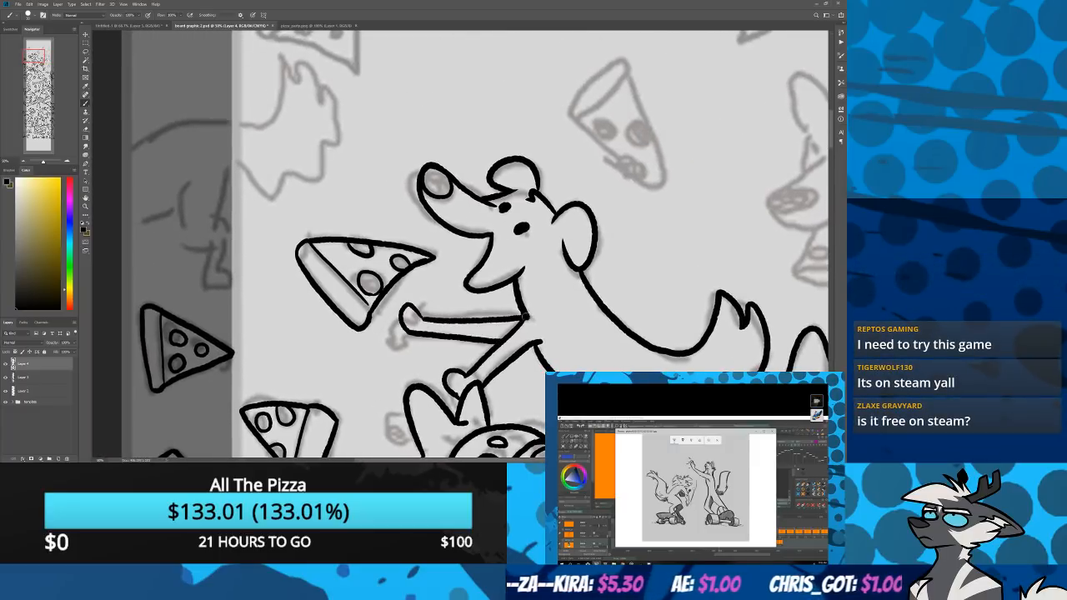
# Ink the sitting pointy-eared dog's haunches, hind paw, back line and fluffy tail
pyautogui.moveTo(335, 344)
pyautogui.mouseDown()
pyautogui.moveTo(259, 242)
pyautogui.moveTo(121, 100)
pyautogui.mouseUp()
pyautogui.moveTo(307, 269)
pyautogui.mouseDown()
pyautogui.moveTo(198, 219)
pyautogui.moveTo(183, 238)
pyautogui.mouseUp()
pyautogui.moveTo(429, 348); pyautogui.dragTo(426, 392)
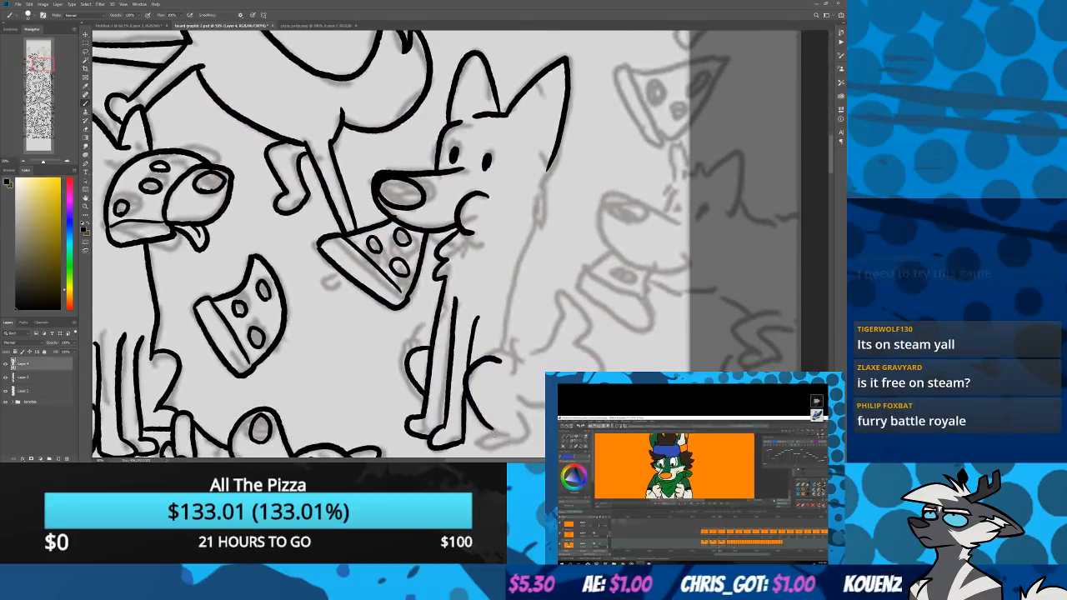
pyautogui.moveTo(491, 431)
pyautogui.mouseDown()
pyautogui.moveTo(524, 423)
pyautogui.moveTo(515, 396)
pyautogui.mouseUp()
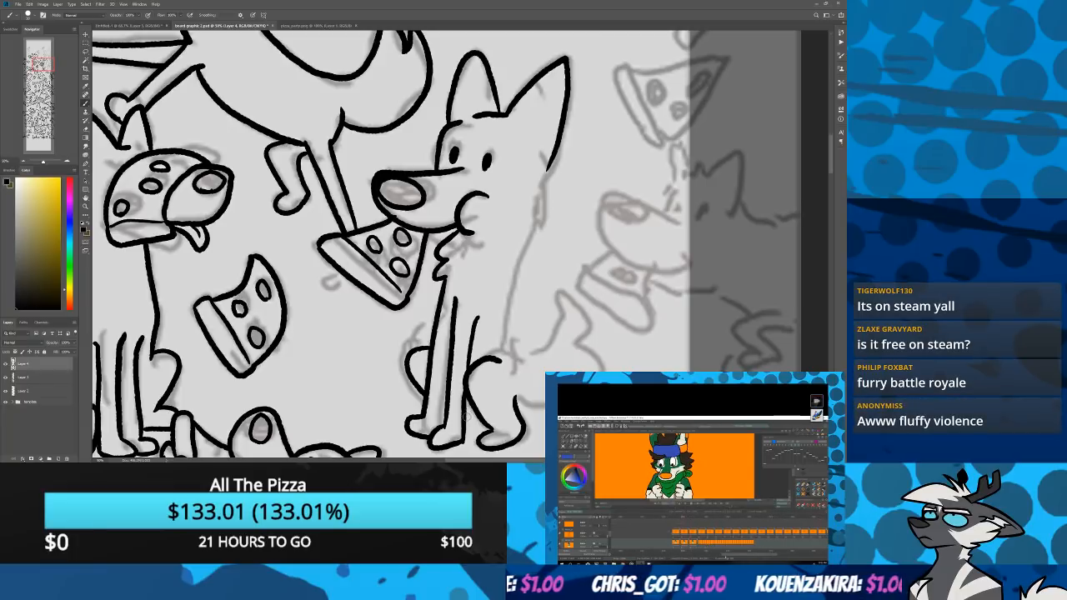
pyautogui.moveTo(517, 404)
pyautogui.mouseDown()
pyautogui.moveTo(545, 406)
pyautogui.moveTo(573, 366)
pyautogui.moveTo(564, 305)
pyautogui.moveTo(512, 346)
pyautogui.moveTo(469, 408)
pyautogui.mouseUp()
pyautogui.moveTo(490, 442); pyautogui.dragTo(494, 393)
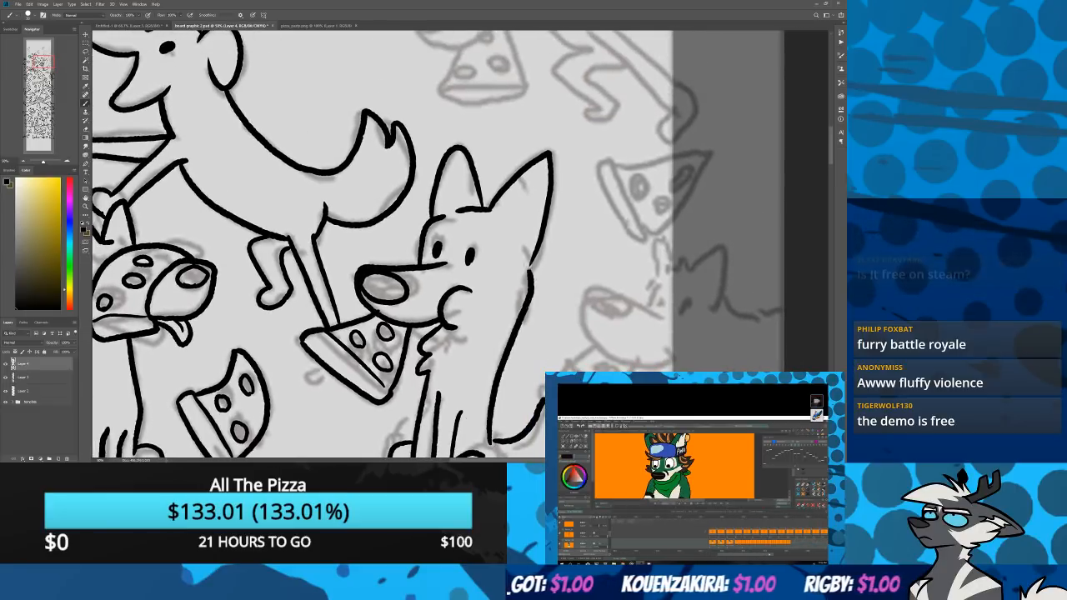
pyautogui.moveTo(342, 421); pyautogui.dragTo(405, 248)
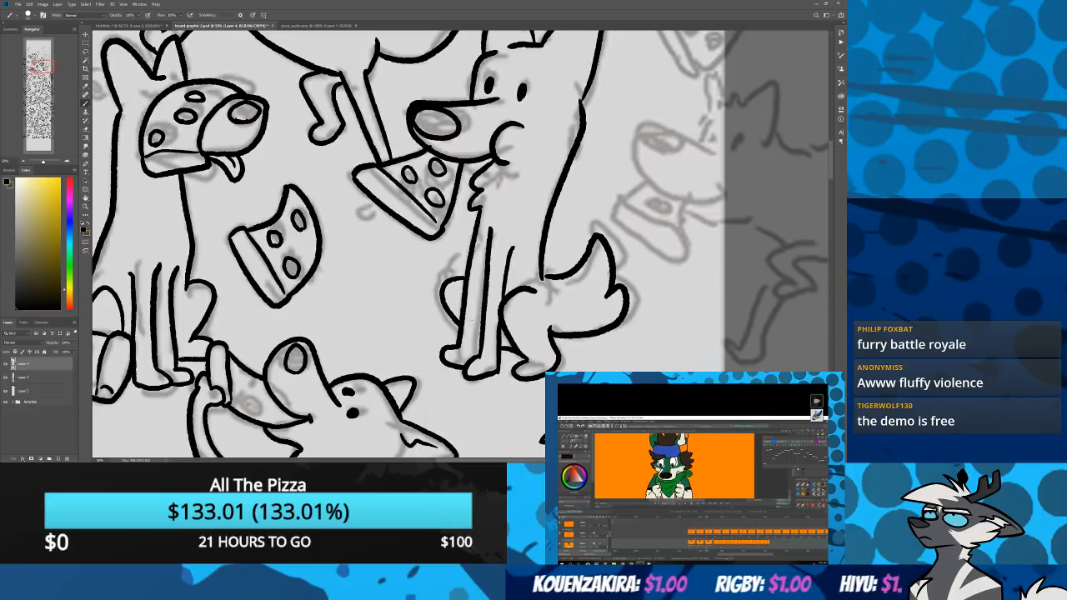
# Ink the outer edges and crust line of the pizza slice in the mouth of the dog at the pattern's right edge
pyautogui.moveTo(449, 240); pyautogui.dragTo(417, 319)
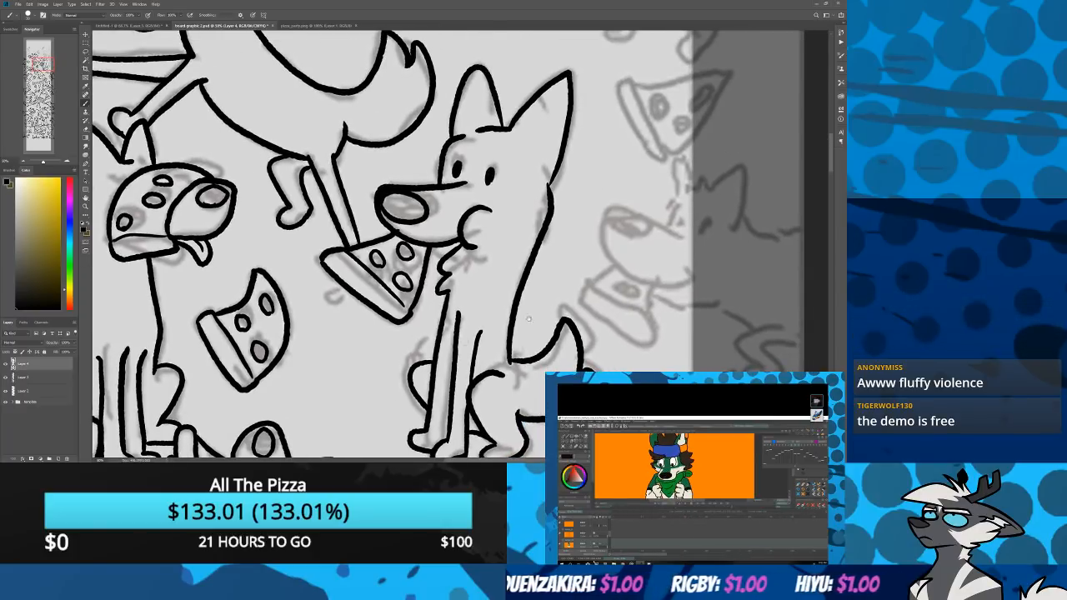
pyautogui.moveTo(529, 317); pyautogui.dragTo(385, 362)
pyautogui.moveTo(443, 325)
pyautogui.mouseDown()
pyautogui.moveTo(472, 309)
pyautogui.moveTo(435, 350)
pyautogui.moveTo(500, 381)
pyautogui.moveTo(506, 332)
pyautogui.mouseUp()
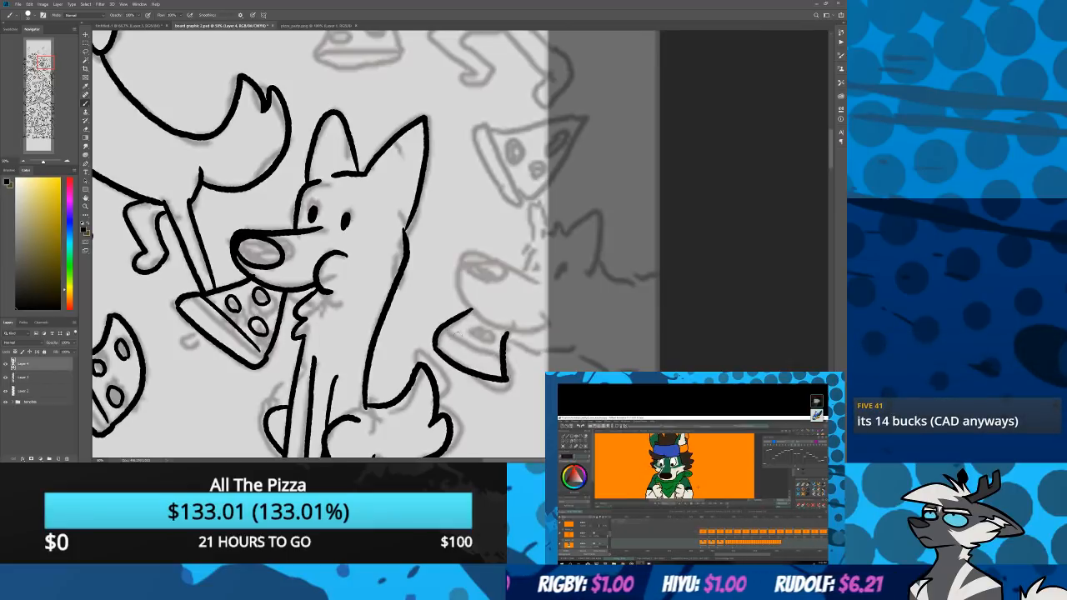
pyautogui.moveTo(446, 329); pyautogui.dragTo(503, 360)
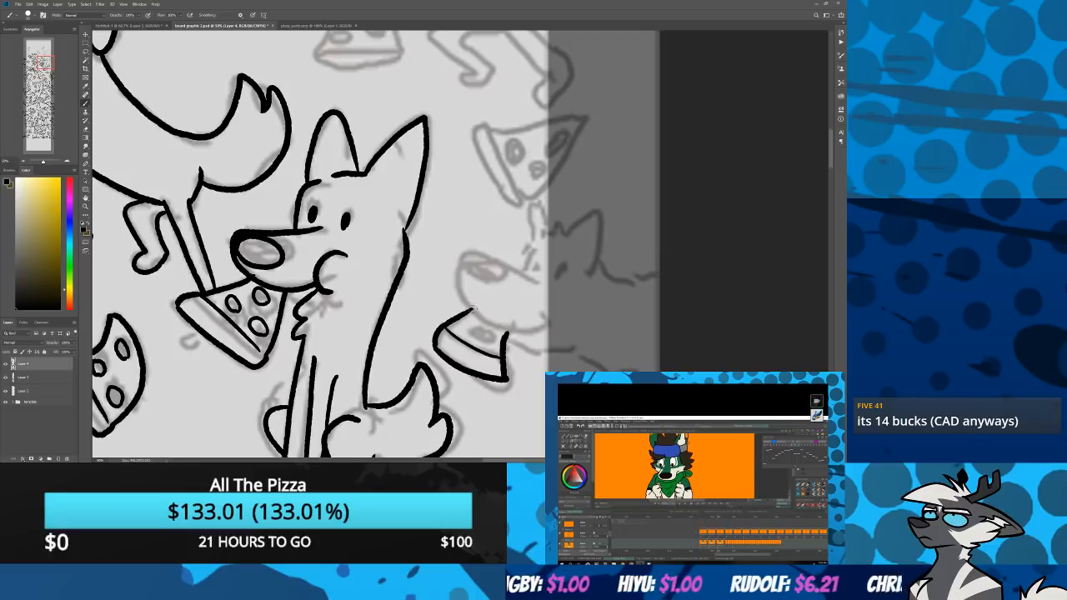
# Ink the muzzle, mouth corner and jaw line of the pizza-holding dog at the canvas's right edge
pyautogui.moveTo(535, 280)
pyautogui.mouseDown()
pyautogui.moveTo(459, 264)
pyautogui.moveTo(458, 294)
pyautogui.moveTo(550, 323)
pyautogui.mouseUp()
pyautogui.hotkey('ctrl', 'z')
pyautogui.moveTo(535, 279)
pyautogui.mouseDown()
pyautogui.moveTo(485, 257)
pyautogui.moveTo(455, 262)
pyautogui.moveTo(457, 297)
pyautogui.moveTo(485, 317)
pyautogui.moveTo(547, 317)
pyautogui.mouseUp()
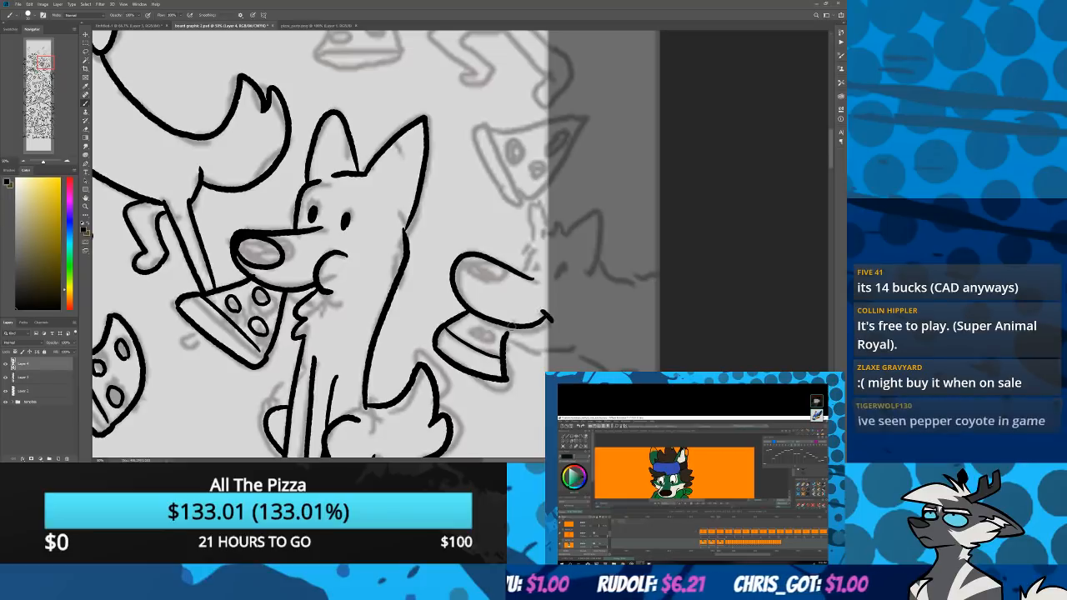
pyautogui.moveTo(500, 337); pyautogui.dragTo(585, 349)
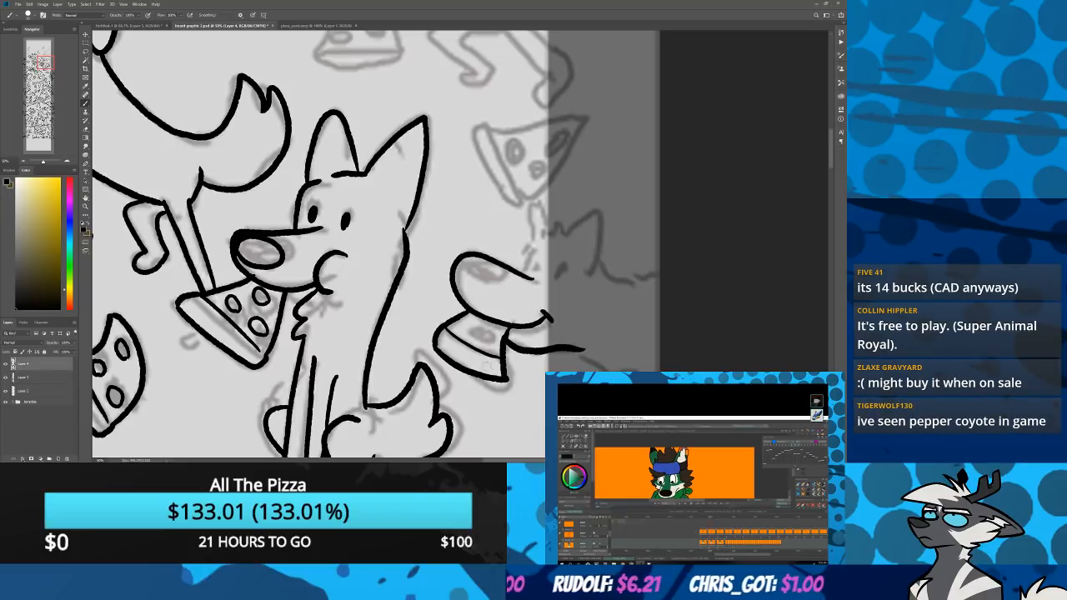
pyautogui.hotkey('ctrl', 'z')
pyautogui.moveTo(507, 337)
pyautogui.mouseDown()
pyautogui.moveTo(531, 350)
pyautogui.moveTo(578, 350)
pyautogui.mouseUp()
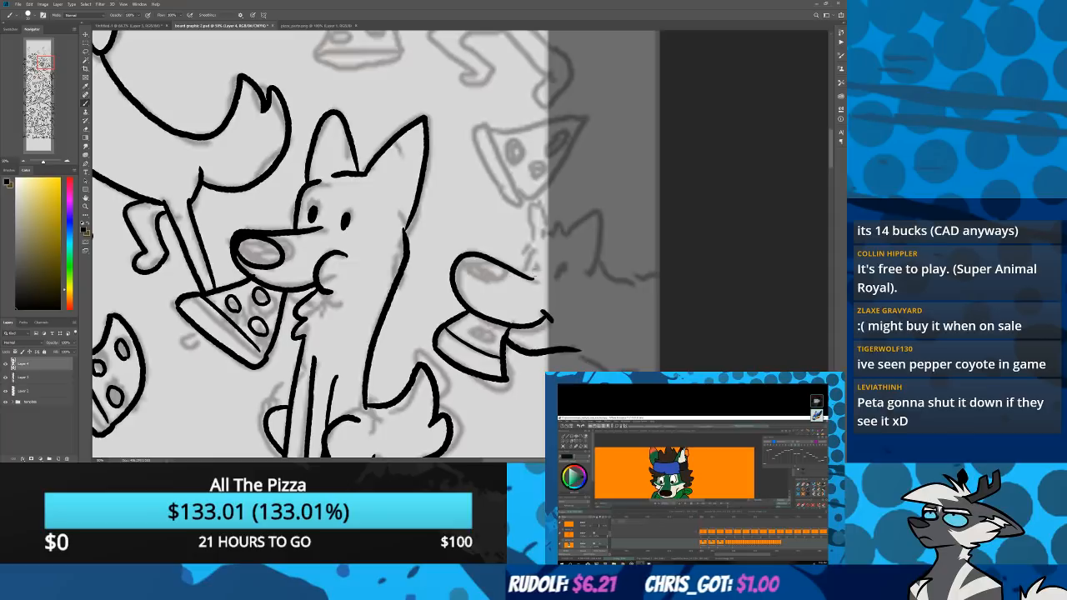
# Ink the eyes, ears, nose and neck lines of the pizza-holding dog over its grey sketch
pyautogui.moveTo(531, 269)
pyautogui.mouseDown()
pyautogui.moveTo(559, 274)
pyautogui.moveTo(538, 237)
pyautogui.mouseUp()
pyautogui.hotkey('ctrl', 'z')
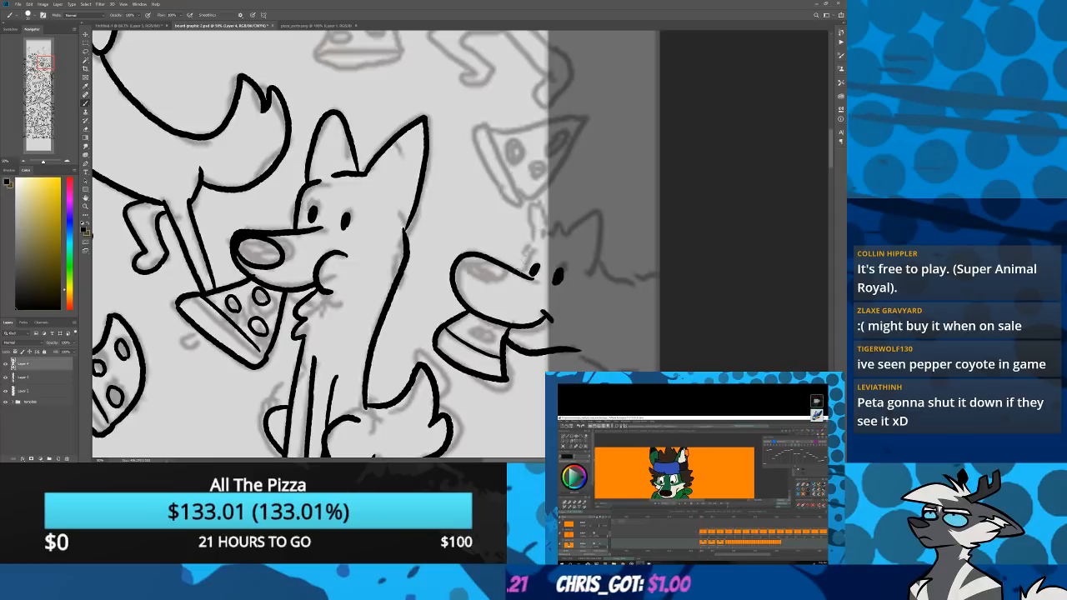
pyautogui.moveTo(520, 273); pyautogui.dragTo(532, 248)
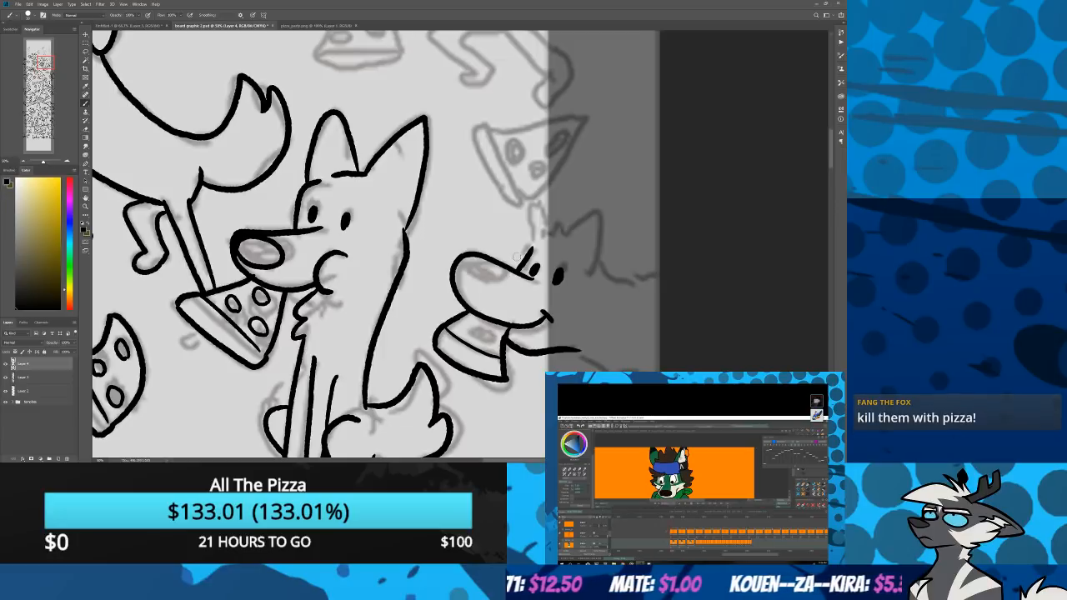
pyautogui.moveTo(473, 256)
pyautogui.mouseDown()
pyautogui.moveTo(462, 264)
pyautogui.moveTo(597, 210)
pyautogui.moveTo(587, 273)
pyautogui.moveTo(629, 285)
pyautogui.mouseUp()
pyautogui.moveTo(580, 351); pyautogui.dragTo(617, 369)
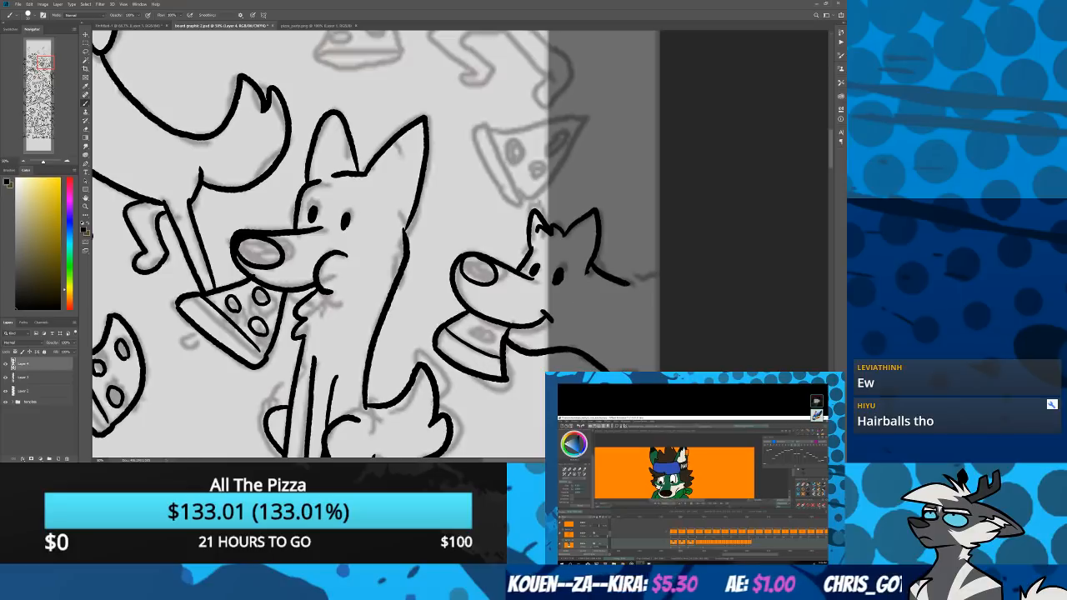
# Ink the front leg of the right-edge dog and extend its back line to the edge of the sketch
pyautogui.moveTo(550, 437); pyautogui.dragTo(505, 326)
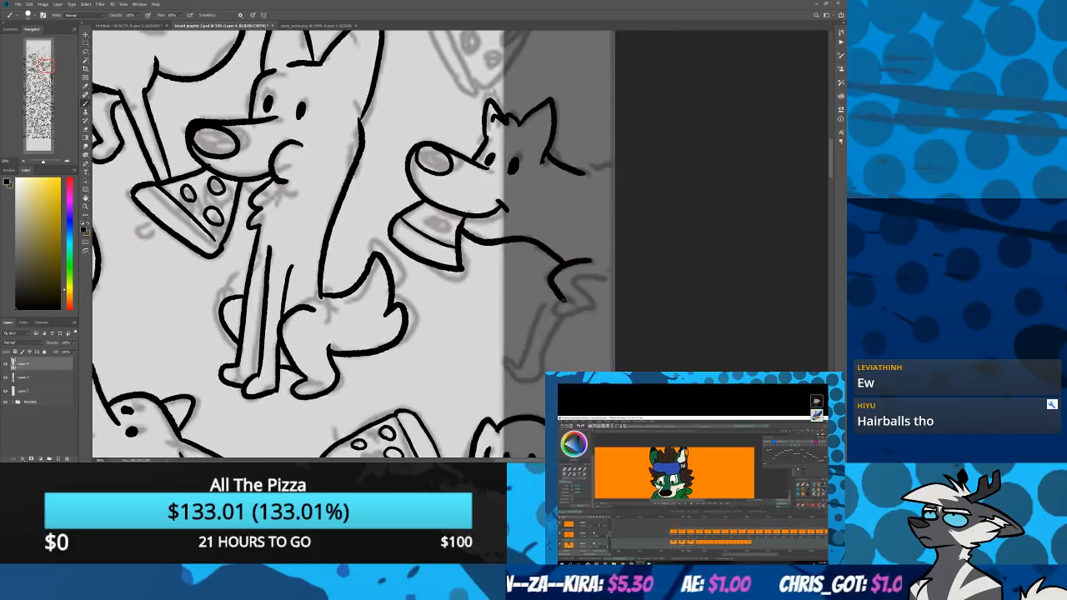
pyautogui.moveTo(565, 298)
pyautogui.mouseDown()
pyautogui.moveTo(618, 281)
pyautogui.moveTo(568, 284)
pyautogui.moveTo(518, 363)
pyautogui.moveTo(507, 361)
pyautogui.moveTo(513, 381)
pyautogui.moveTo(532, 382)
pyautogui.moveTo(557, 313)
pyautogui.mouseUp()
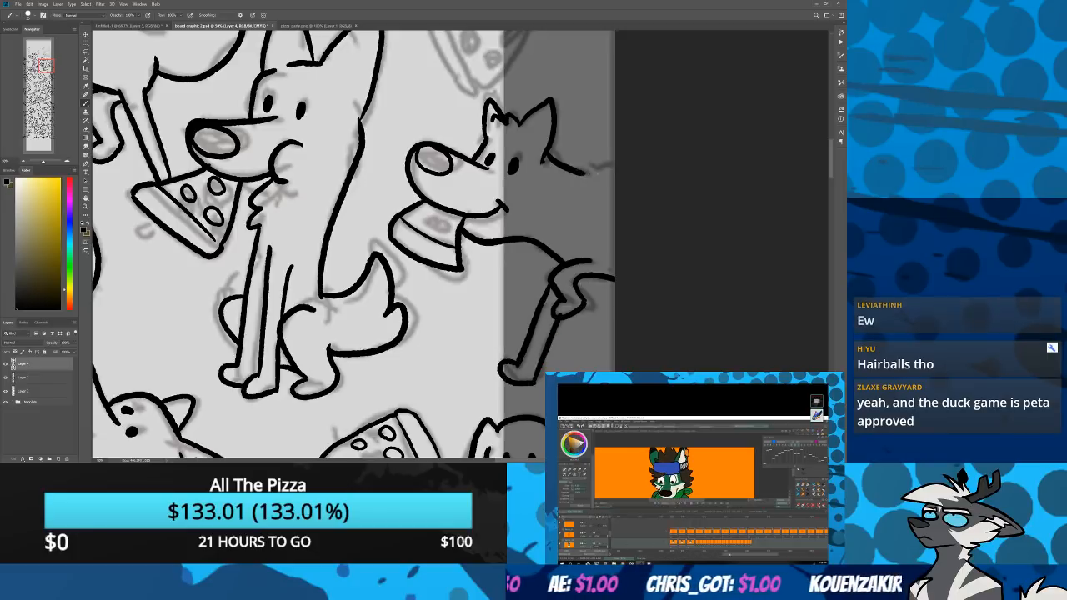
pyautogui.moveTo(583, 172); pyautogui.dragTo(616, 170)
# Ink the pizza slice above the right-edge dog, with its outline, crust line and pepperoni circles
pyautogui.moveTo(296, 219)
pyautogui.mouseDown()
pyautogui.moveTo(346, 407)
pyautogui.moveTo(316, 470)
pyautogui.mouseUp()
pyautogui.moveTo(484, 342)
pyautogui.mouseDown()
pyautogui.moveTo(452, 273)
pyautogui.moveTo(469, 268)
pyautogui.moveTo(486, 343)
pyautogui.moveTo(533, 314)
pyautogui.moveTo(559, 256)
pyautogui.mouseUp()
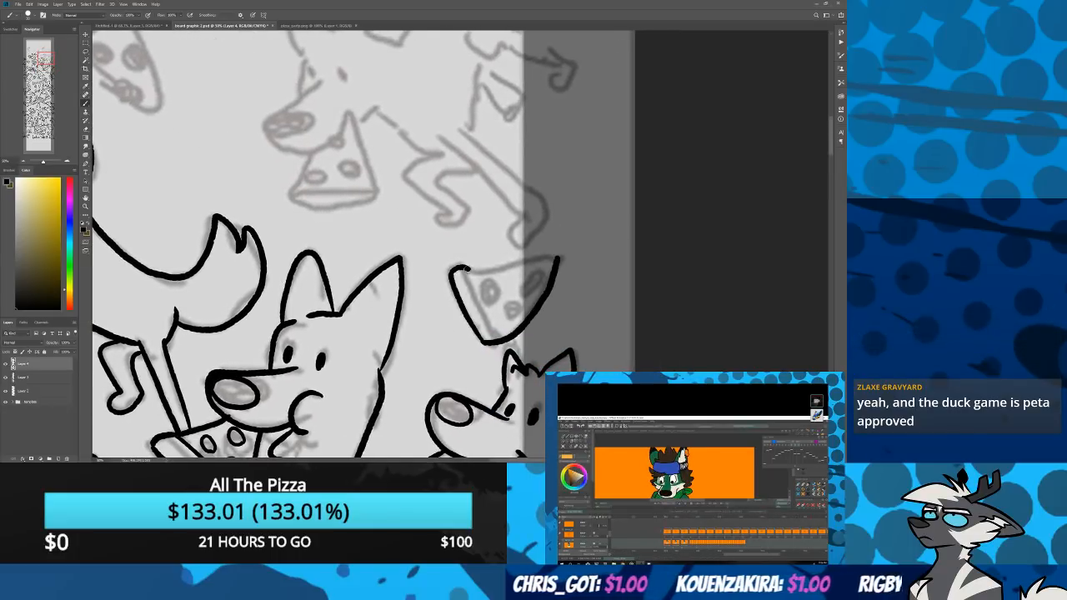
pyautogui.moveTo(465, 269); pyautogui.dragTo(555, 254)
pyautogui.moveTo(470, 281); pyautogui.dragTo(503, 336)
pyautogui.moveTo(494, 280)
pyautogui.mouseDown()
pyautogui.moveTo(505, 315)
pyautogui.moveTo(531, 295)
pyautogui.mouseUp()
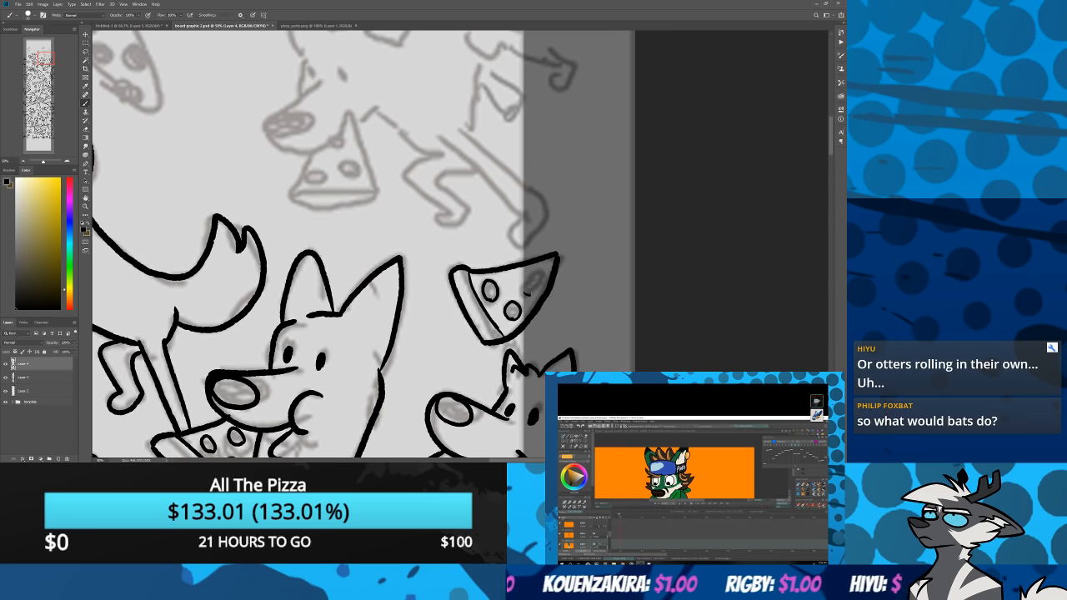
# Ink the back, bushy tail, belly and hind legs of the dog crossing the canvas's left edge
pyautogui.moveTo(360, 247); pyautogui.dragTo(596, 221)
pyautogui.moveTo(100, 331); pyautogui.dragTo(330, 286)
pyautogui.moveTo(393, 301); pyautogui.dragTo(185, 196)
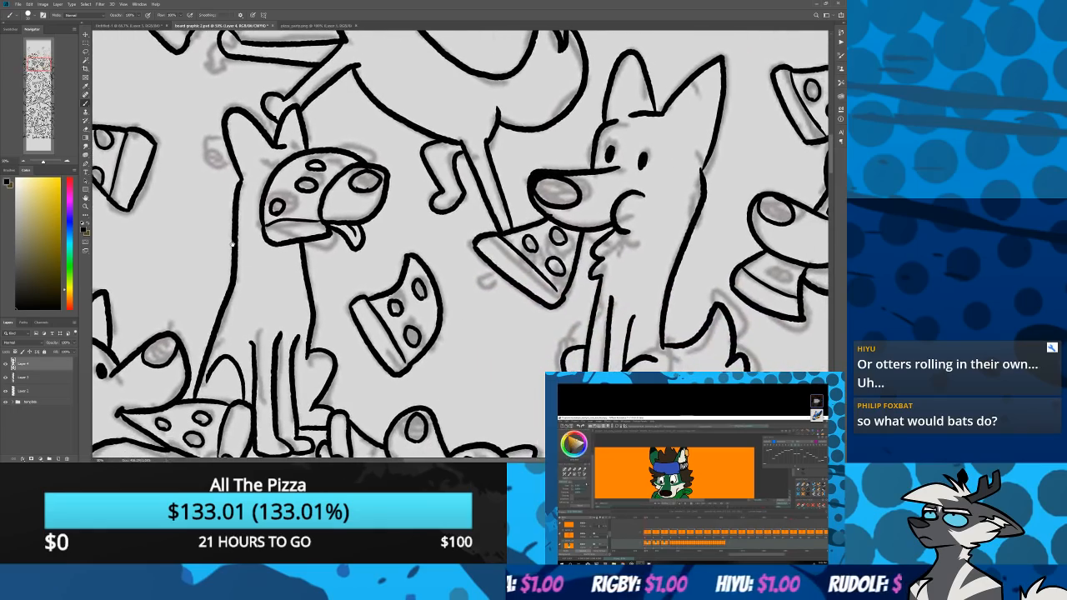
pyautogui.moveTo(291, 276)
pyautogui.mouseDown()
pyautogui.moveTo(240, 324)
pyautogui.moveTo(294, 396)
pyautogui.mouseUp()
pyautogui.moveTo(141, 188); pyautogui.dragTo(278, 305)
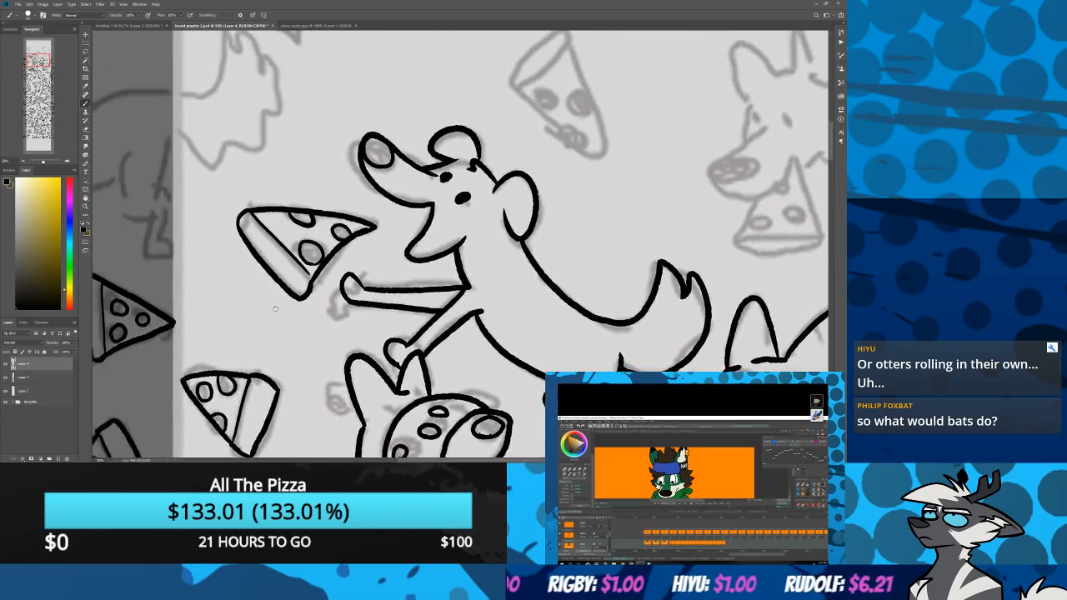
pyautogui.moveTo(122, 143); pyautogui.dragTo(296, 370)
pyautogui.moveTo(462, 278)
pyautogui.mouseDown()
pyautogui.moveTo(359, 397)
pyautogui.moveTo(329, 215)
pyautogui.moveTo(395, 126)
pyautogui.mouseUp()
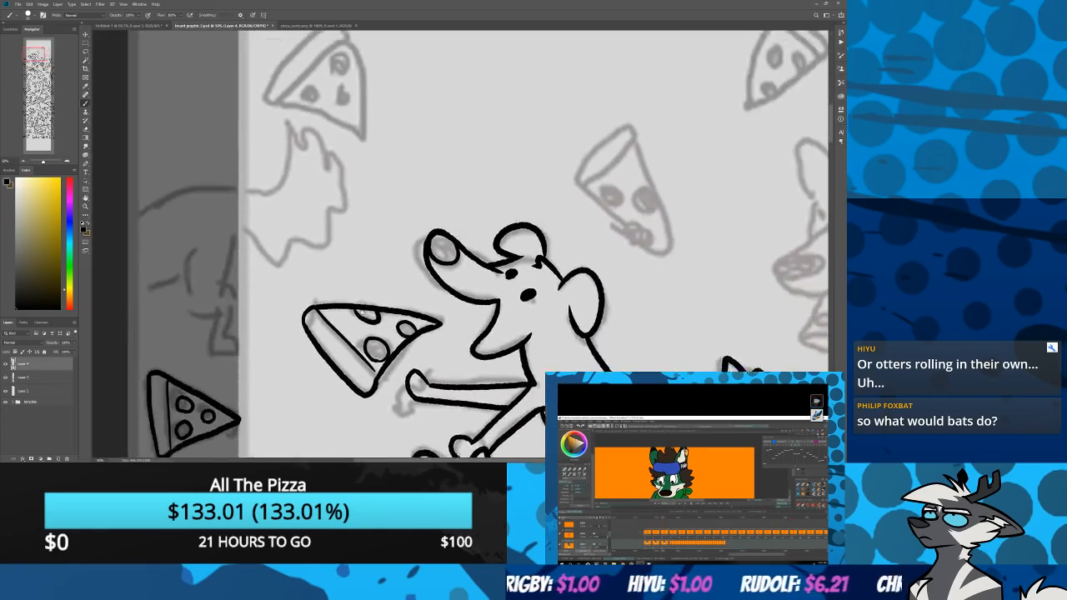
pyautogui.moveTo(188, 228)
pyautogui.mouseDown()
pyautogui.moveTo(383, 294)
pyautogui.moveTo(467, 234)
pyautogui.moveTo(417, 167)
pyautogui.moveTo(395, 206)
pyautogui.moveTo(293, 234)
pyautogui.moveTo(246, 266)
pyautogui.mouseUp()
pyautogui.moveTo(300, 314); pyautogui.dragTo(247, 333)
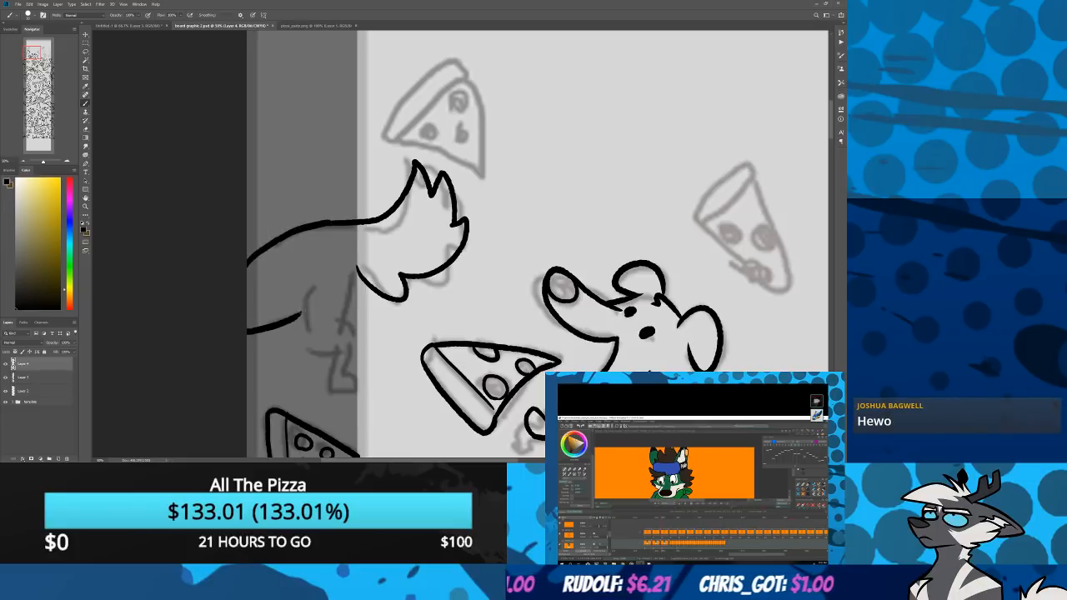
pyautogui.moveTo(306, 288); pyautogui.dragTo(338, 338)
pyautogui.moveTo(355, 260)
pyautogui.mouseDown()
pyautogui.moveTo(342, 323)
pyautogui.moveTo(349, 380)
pyautogui.mouseUp()
# Ink the pizza slice above the bushy tail with its curved crust and three pepperoni circles
pyautogui.moveTo(327, 269); pyautogui.dragTo(258, 374)
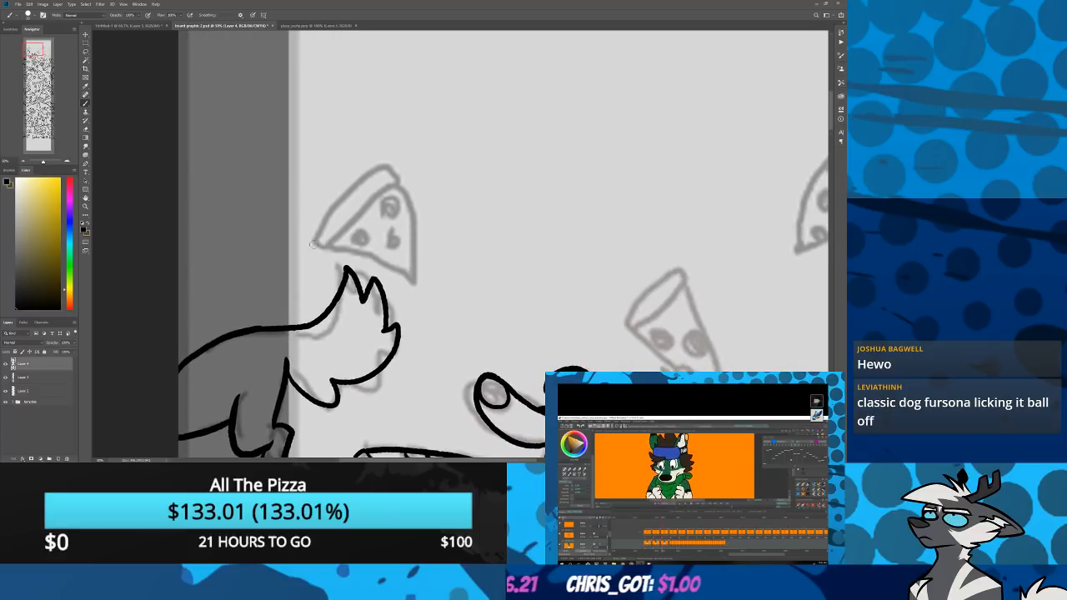
pyautogui.moveTo(313, 243)
pyautogui.mouseDown()
pyautogui.moveTo(411, 284)
pyautogui.moveTo(414, 230)
pyautogui.moveTo(380, 171)
pyautogui.moveTo(315, 240)
pyautogui.mouseUp()
pyautogui.moveTo(395, 180); pyautogui.dragTo(331, 241)
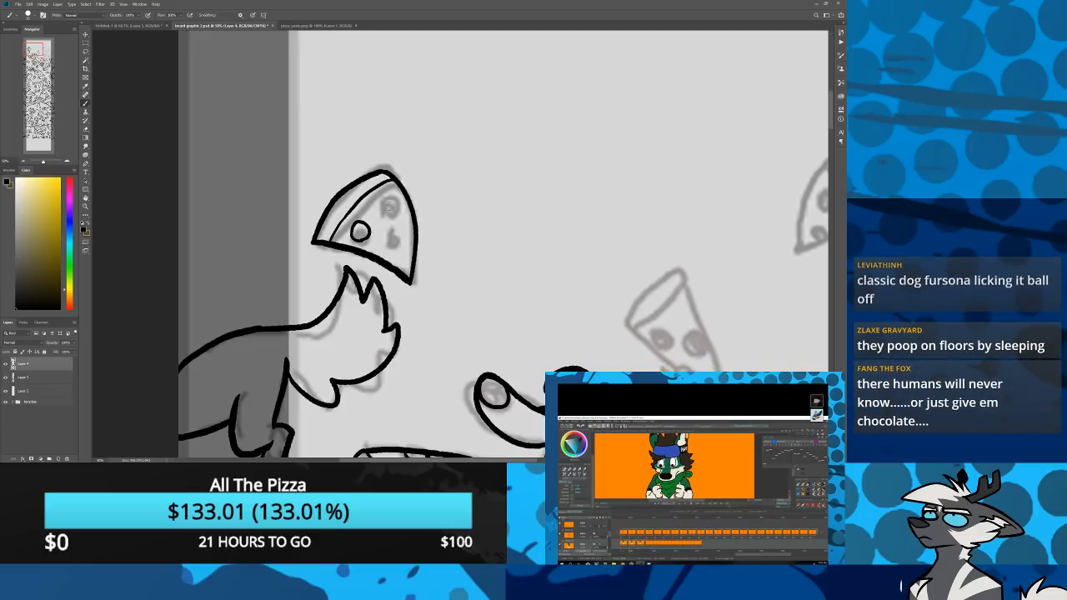
pyautogui.moveTo(394, 202); pyautogui.dragTo(385, 202)
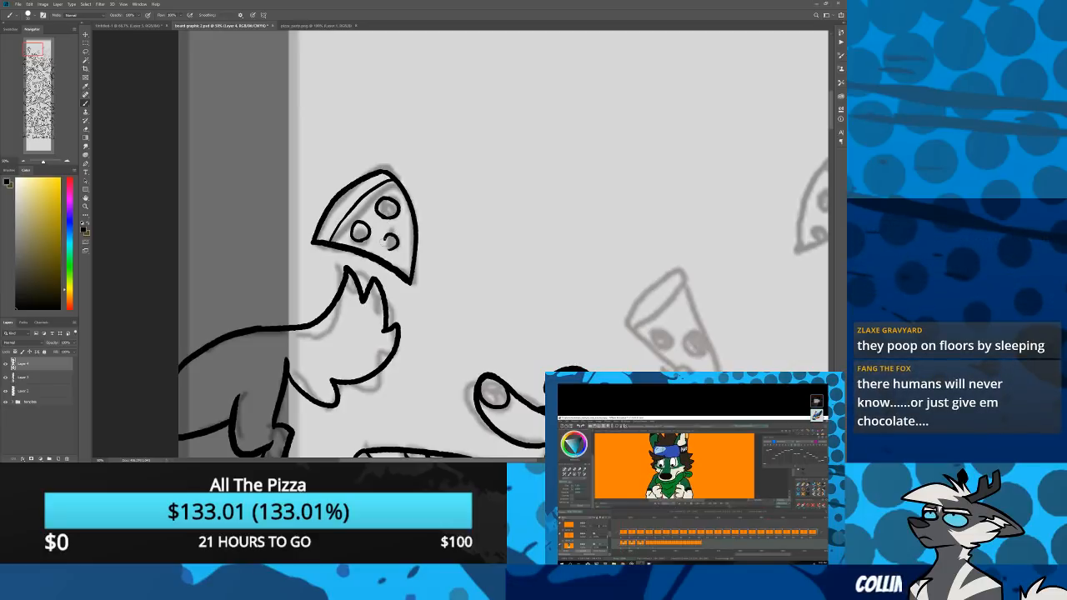
# Ink the narrow pizza slice above the round-eared dog, including its crust line and three pepperoni circles
pyautogui.moveTo(480, 342); pyautogui.dragTo(301, 279)
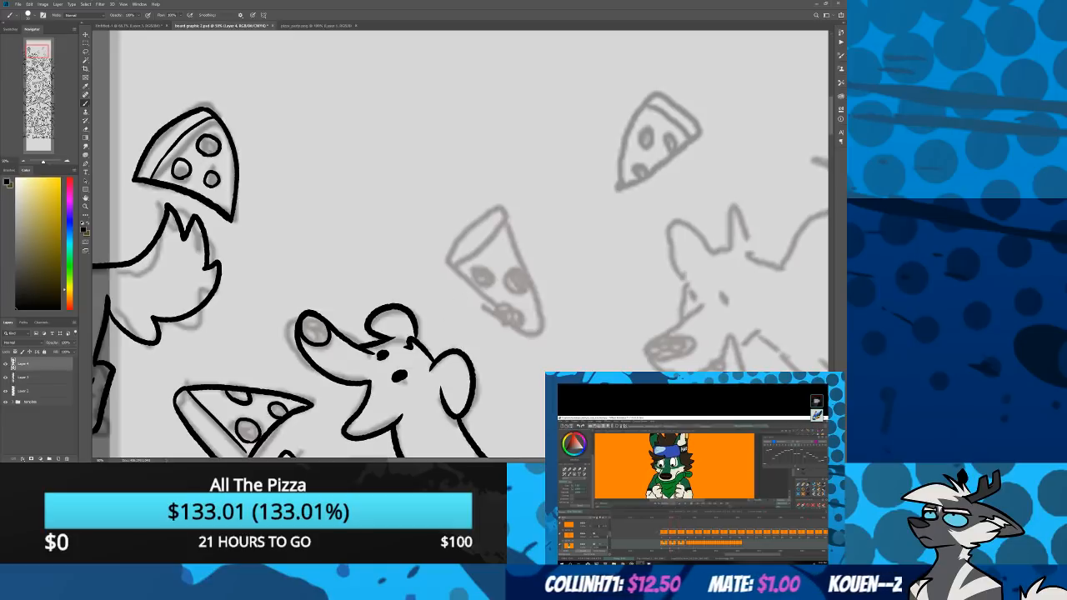
pyautogui.moveTo(499, 207); pyautogui.dragTo(507, 220)
pyautogui.moveTo(447, 261)
pyautogui.mouseDown()
pyautogui.moveTo(530, 335)
pyautogui.moveTo(523, 254)
pyautogui.moveTo(509, 222)
pyautogui.moveTo(496, 220)
pyautogui.moveTo(509, 218)
pyautogui.moveTo(438, 266)
pyautogui.moveTo(503, 206)
pyautogui.mouseUp()
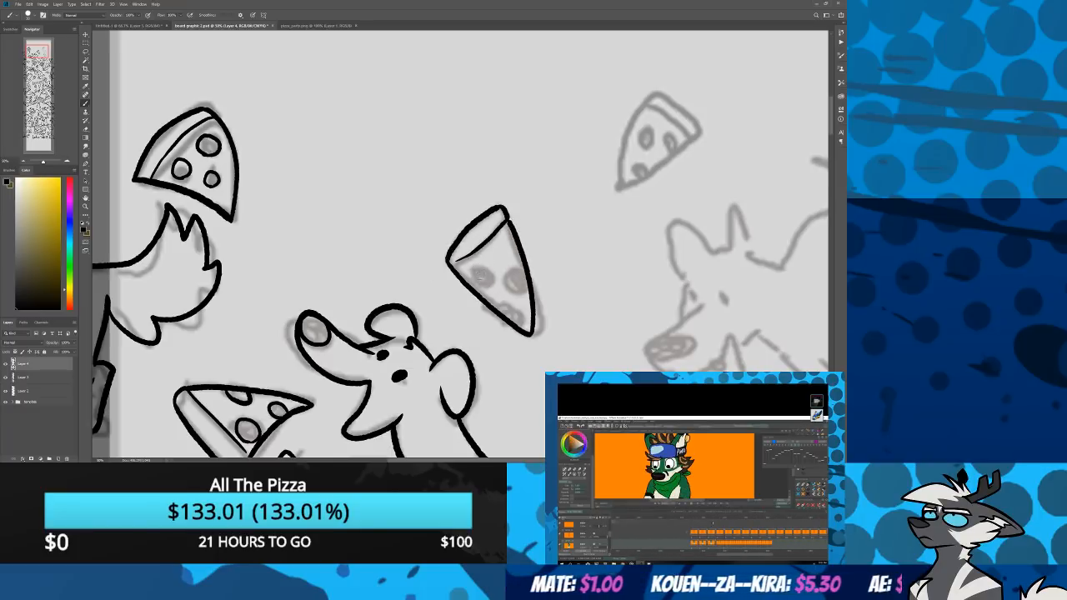
pyautogui.moveTo(491, 269)
pyautogui.mouseDown()
pyautogui.moveTo(518, 272)
pyautogui.moveTo(516, 310)
pyautogui.mouseUp()
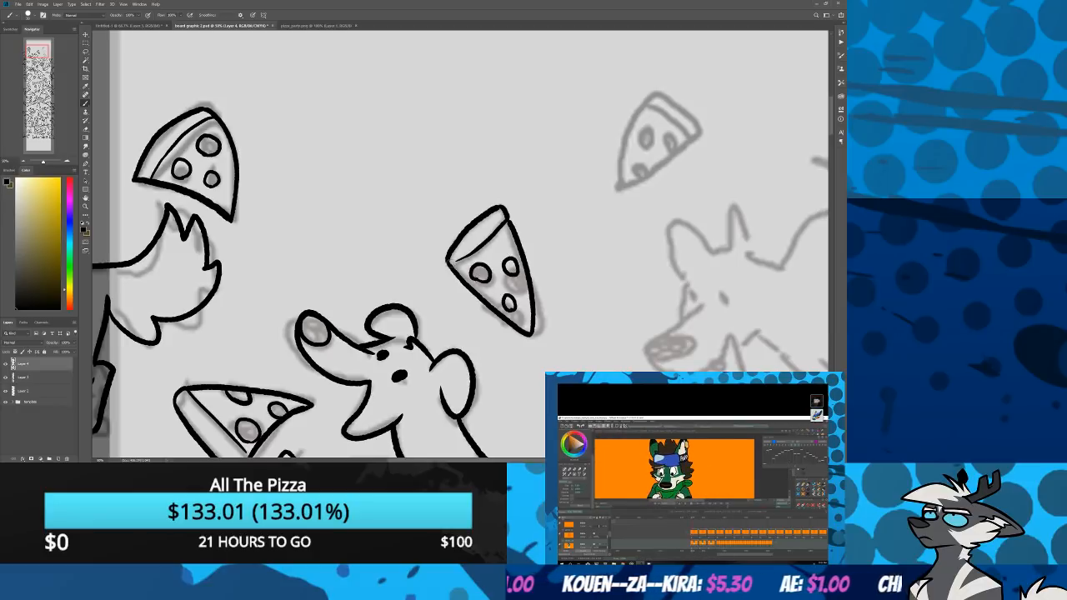
pyautogui.moveTo(450, 264); pyautogui.dragTo(465, 256)
# Ink the muzzle, both eyes and brow line of the running dog in the upper right of the artwork
pyautogui.moveTo(558, 323)
pyautogui.mouseDown()
pyautogui.moveTo(485, 355)
pyautogui.moveTo(279, 200)
pyautogui.moveTo(312, 265)
pyautogui.mouseUp()
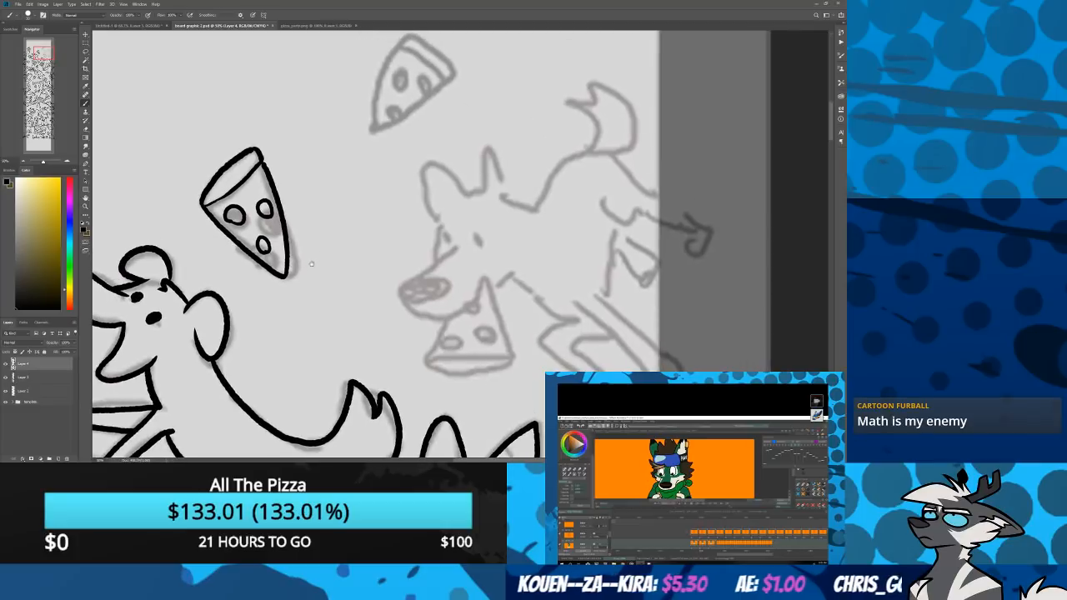
pyautogui.moveTo(446, 253)
pyautogui.mouseDown()
pyautogui.moveTo(396, 305)
pyautogui.moveTo(427, 318)
pyautogui.moveTo(483, 268)
pyautogui.moveTo(432, 266)
pyautogui.moveTo(405, 288)
pyautogui.moveTo(424, 313)
pyautogui.moveTo(479, 265)
pyautogui.mouseUp()
pyautogui.hotkey('ctrl', 'z')
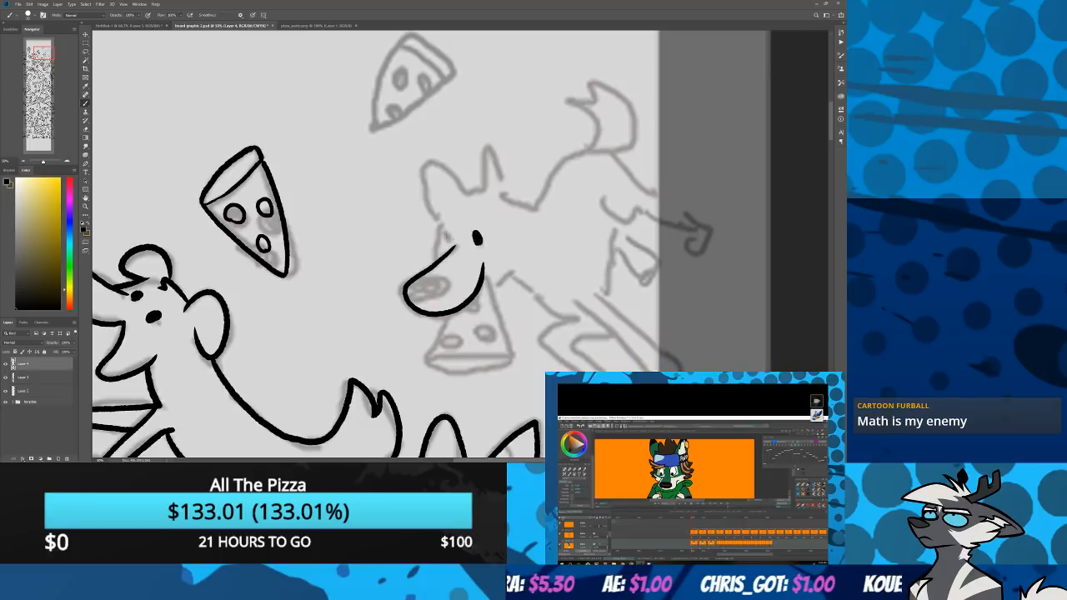
pyautogui.click(447, 237)
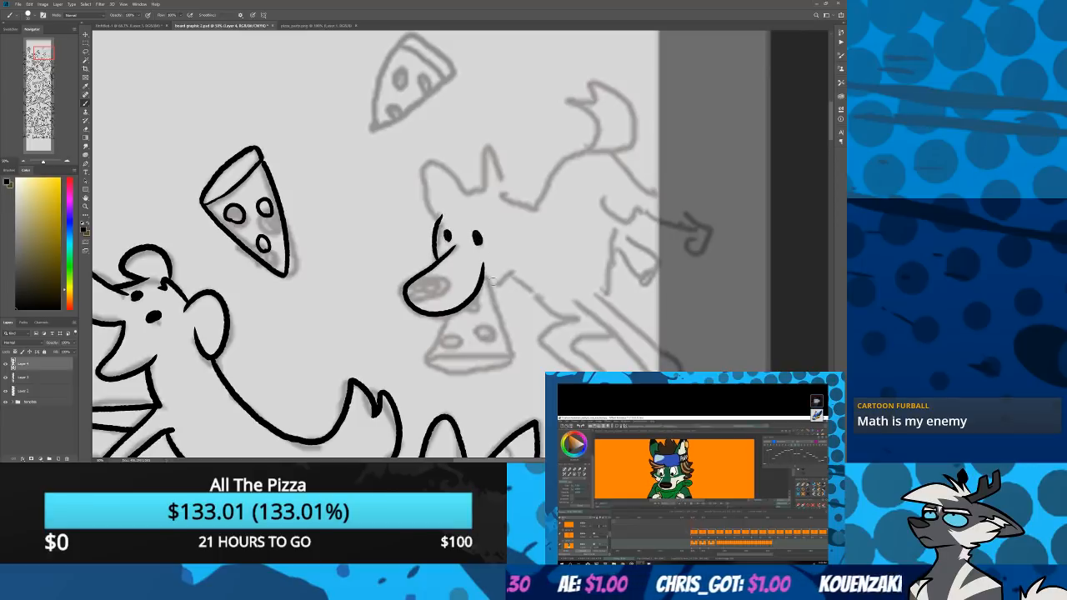
# Ink the running dog's throat line and the pizza slice in its mouth, with crust line and pepperoni
pyautogui.moveTo(514, 269); pyautogui.dragTo(493, 290)
pyautogui.moveTo(440, 324)
pyautogui.mouseDown()
pyautogui.moveTo(423, 361)
pyautogui.moveTo(465, 368)
pyautogui.moveTo(511, 359)
pyautogui.moveTo(483, 272)
pyautogui.mouseUp()
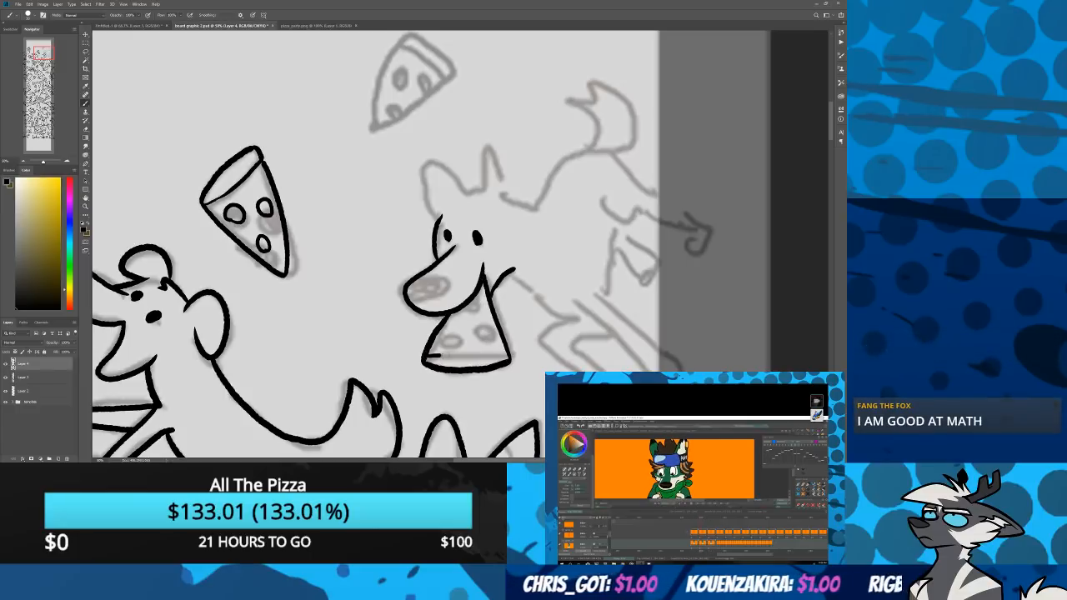
pyautogui.moveTo(440, 356)
pyautogui.mouseDown()
pyautogui.moveTo(494, 351)
pyautogui.moveTo(454, 338)
pyautogui.mouseUp()
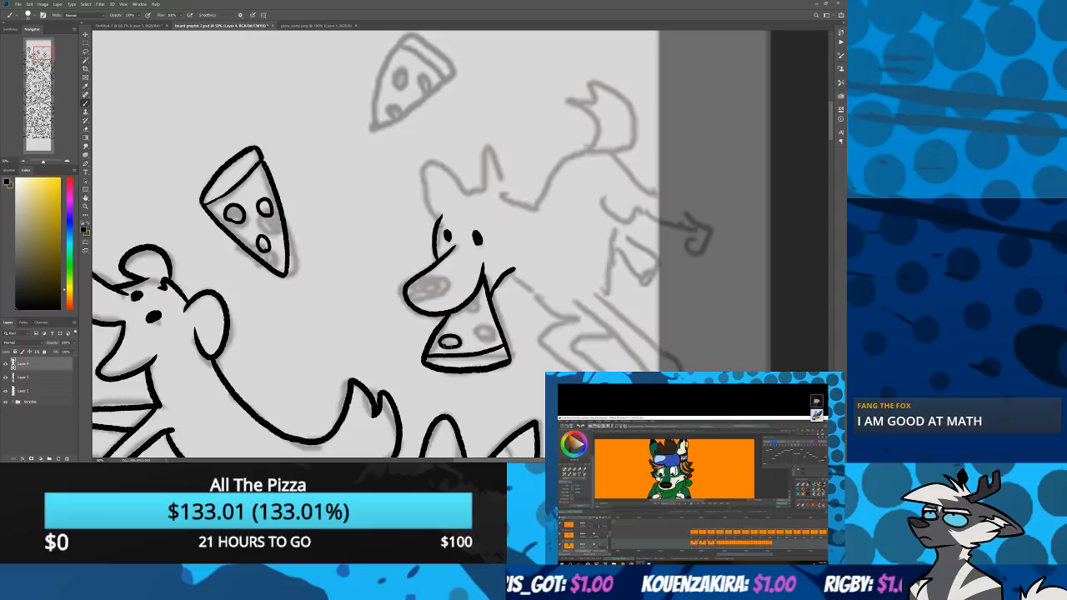
pyautogui.moveTo(464, 300)
pyautogui.mouseDown()
pyautogui.moveTo(475, 311)
pyautogui.moveTo(415, 268)
pyautogui.moveTo(481, 288)
pyautogui.mouseUp()
# Ink the running dog's two pointed ears, the top of its head and the back of its neck
pyautogui.scroll(4, 419, 248)
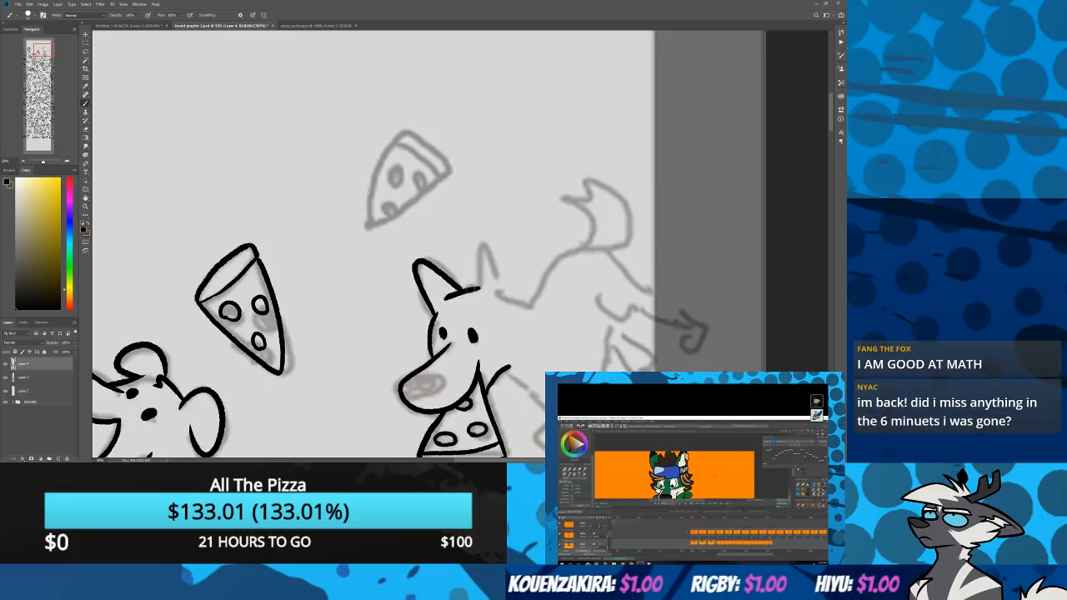
pyautogui.hotkey('ctrl', 'z')
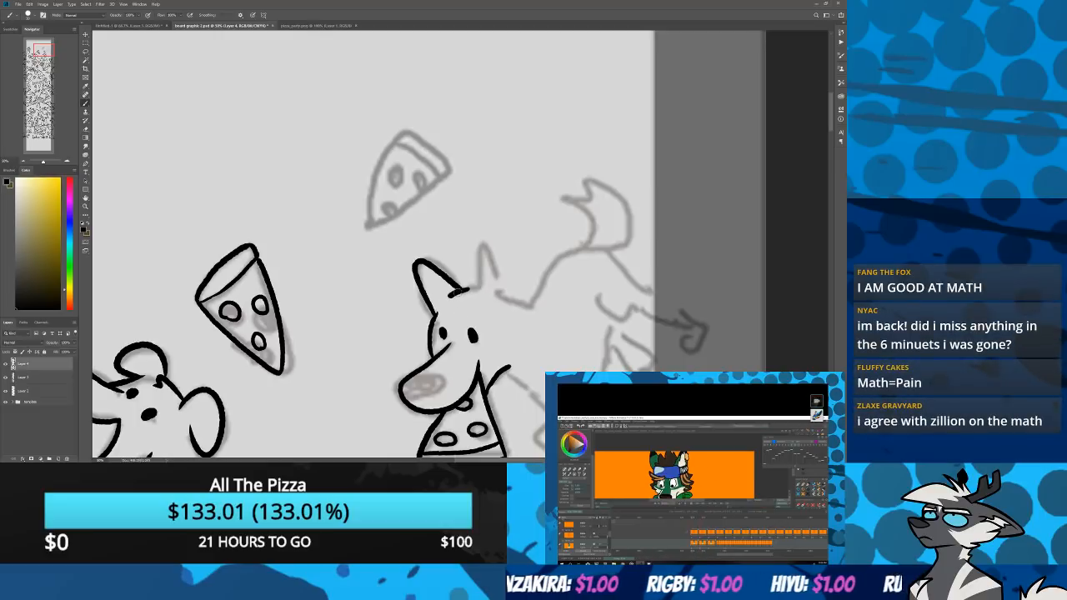
pyautogui.moveTo(469, 287); pyautogui.dragTo(535, 306)
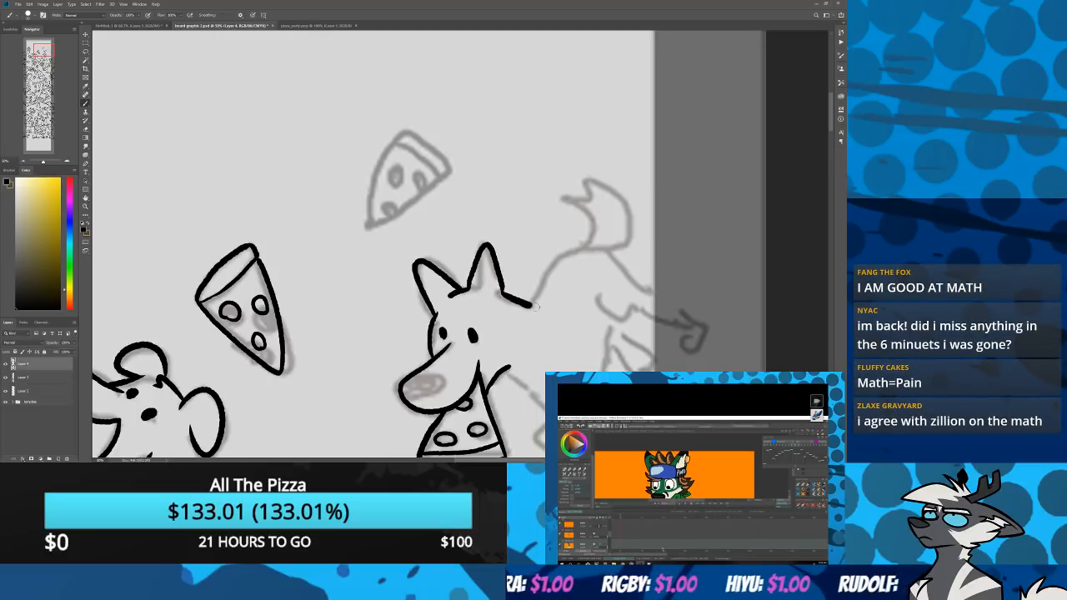
# Ink the running dog's chest, belly, front legs and hind legs
pyautogui.moveTo(508, 368)
pyautogui.mouseDown()
pyautogui.moveTo(546, 409)
pyautogui.moveTo(579, 414)
pyautogui.moveTo(477, 298)
pyautogui.moveTo(544, 338)
pyautogui.moveTo(561, 318)
pyautogui.moveTo(493, 259)
pyautogui.mouseUp()
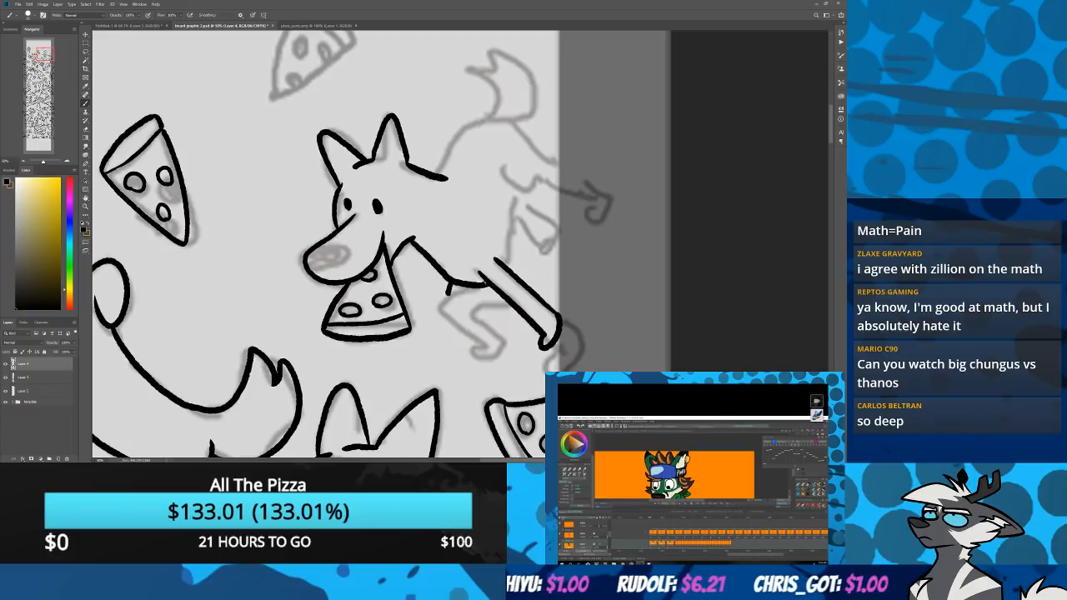
pyautogui.moveTo(448, 287)
pyautogui.mouseDown()
pyautogui.moveTo(434, 352)
pyautogui.moveTo(419, 356)
pyautogui.moveTo(464, 282)
pyautogui.mouseUp()
pyautogui.scroll(5, 378, 332)
pyautogui.moveTo(498, 369)
pyautogui.mouseDown()
pyautogui.moveTo(550, 292)
pyautogui.moveTo(569, 302)
pyautogui.moveTo(568, 285)
pyautogui.moveTo(492, 230)
pyautogui.mouseUp()
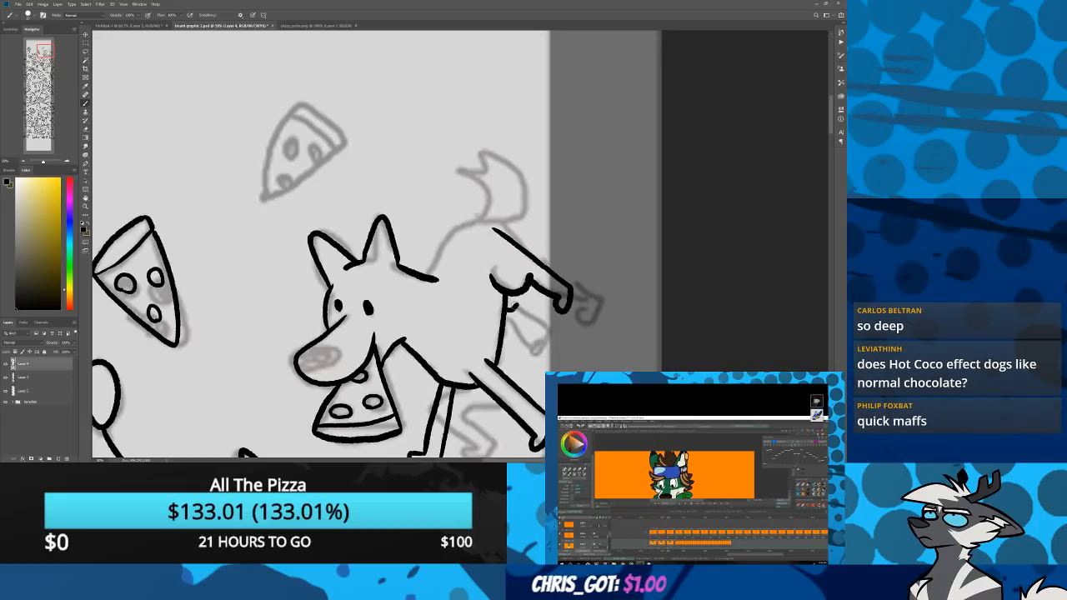
pyautogui.moveTo(512, 307)
pyautogui.mouseDown()
pyautogui.moveTo(538, 332)
pyautogui.moveTo(519, 292)
pyautogui.mouseUp()
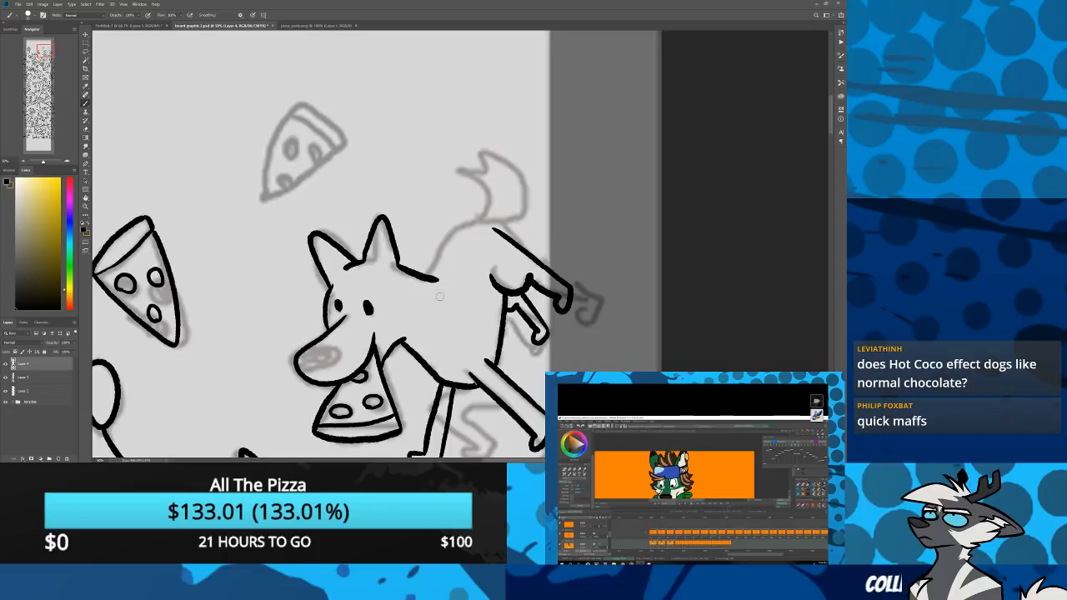
# Ink the running dog's back and its raised, curved tail with a forked tip
pyautogui.moveTo(440, 297)
pyautogui.mouseDown()
pyautogui.moveTo(455, 356)
pyautogui.moveTo(497, 285)
pyautogui.moveTo(505, 290)
pyautogui.moveTo(462, 224)
pyautogui.moveTo(525, 289)
pyautogui.moveTo(509, 286)
pyautogui.mouseUp()
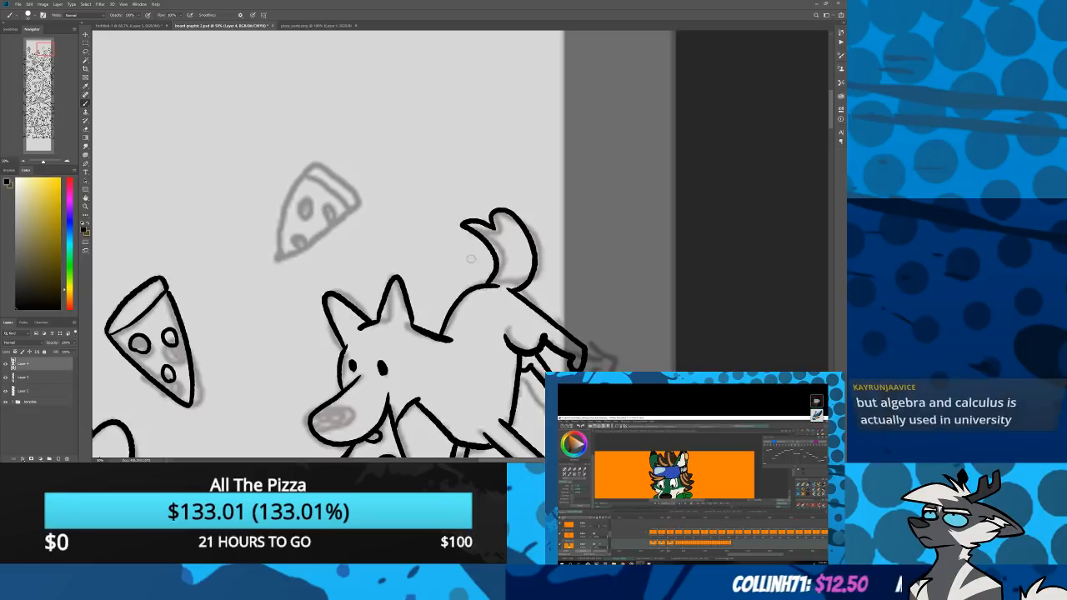
pyautogui.hotkey('ctrl', 'z')
pyautogui.moveTo(490, 215)
pyautogui.mouseDown()
pyautogui.moveTo(532, 249)
pyautogui.moveTo(515, 290)
pyautogui.mouseUp()
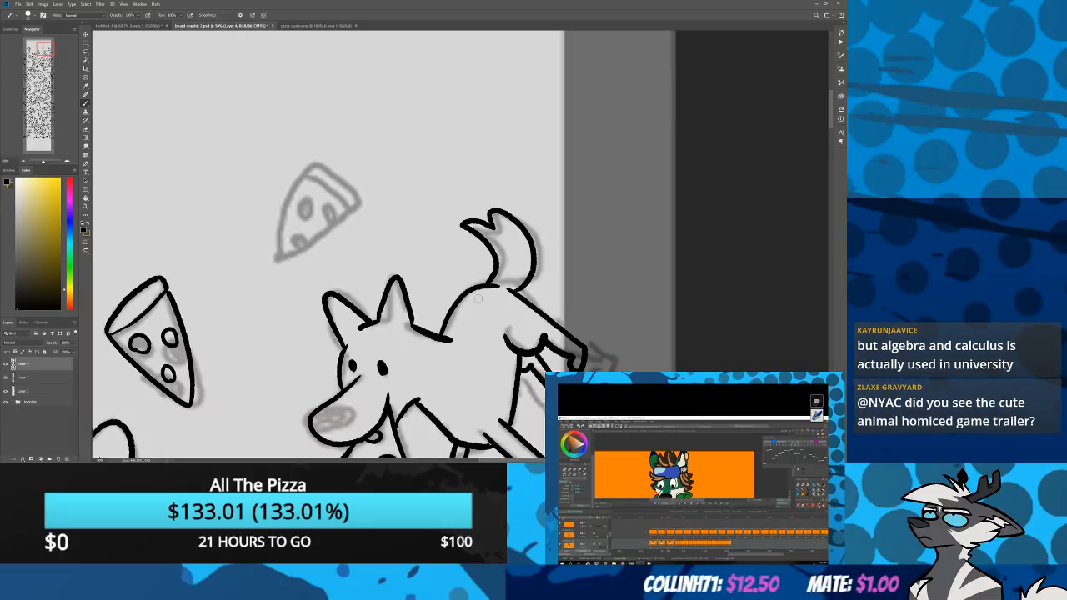
# Undo the running dog's nose outline and redraw it as a smaller oval at the tip of the snout
pyautogui.moveTo(222, 274); pyautogui.dragTo(380, 206)
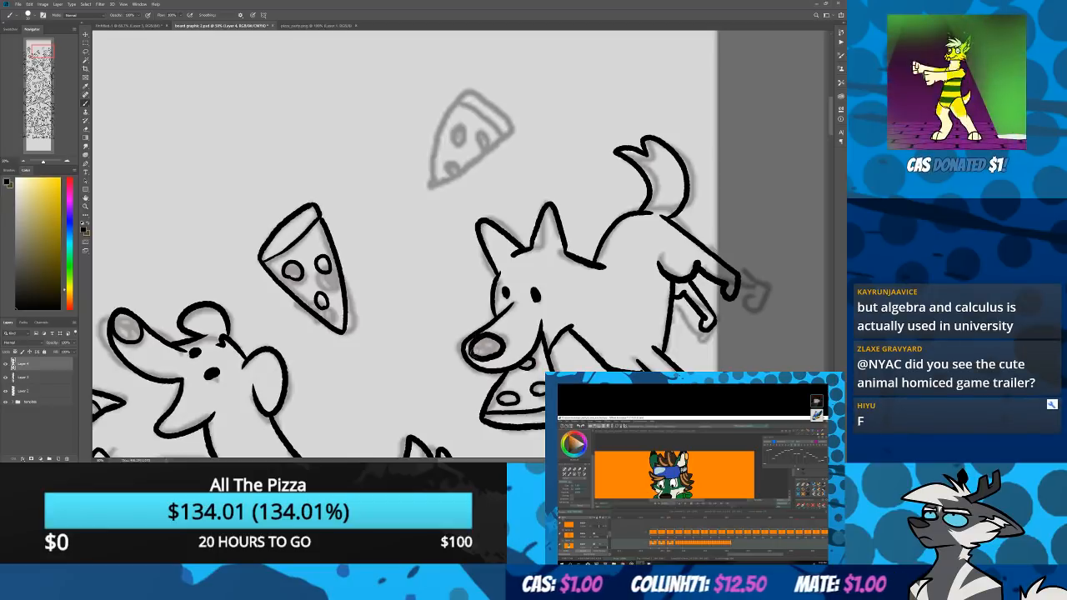
pyautogui.hotkey('ctrl', 'z')
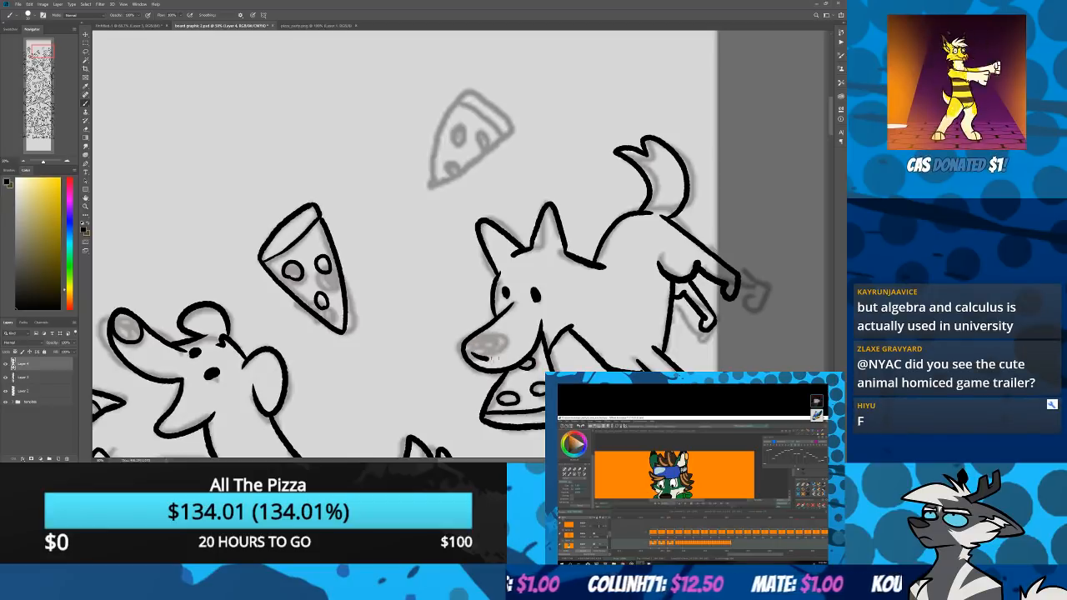
pyautogui.moveTo(487, 360); pyautogui.dragTo(473, 352)
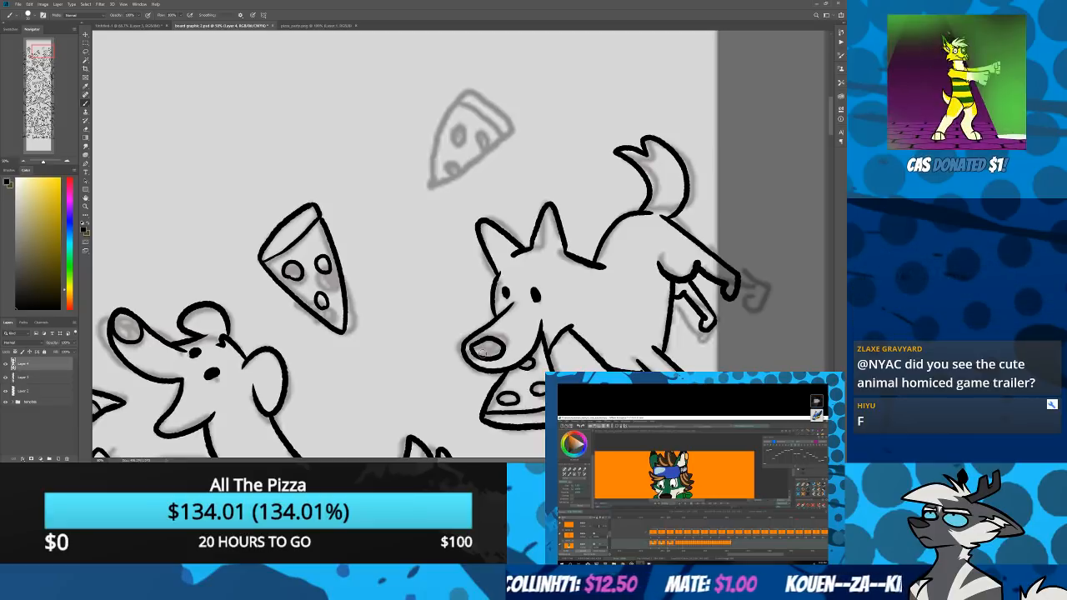
# Ink the small pizza slice above the running dog, with its curved crust, crust line and three pepperoni
pyautogui.moveTo(467, 91); pyautogui.dragTo(430, 185)
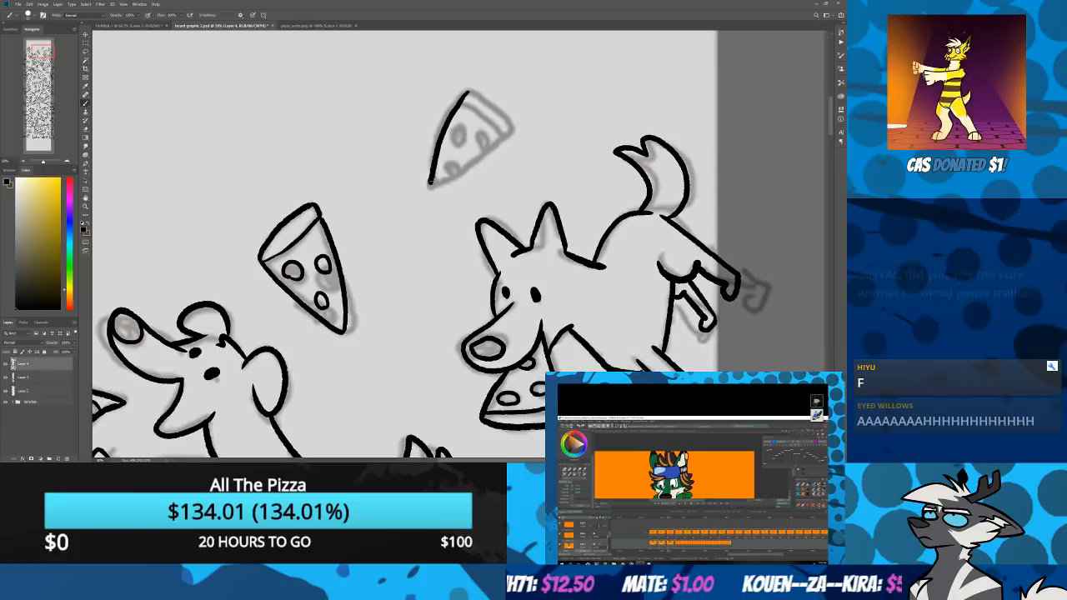
pyautogui.hotkey('ctrl', 'z')
pyautogui.moveTo(468, 88)
pyautogui.mouseDown()
pyautogui.moveTo(439, 125)
pyautogui.moveTo(426, 185)
pyautogui.moveTo(508, 124)
pyautogui.moveTo(468, 87)
pyautogui.moveTo(506, 128)
pyautogui.moveTo(427, 183)
pyautogui.mouseUp()
pyautogui.hotkey('ctrl', 'z')
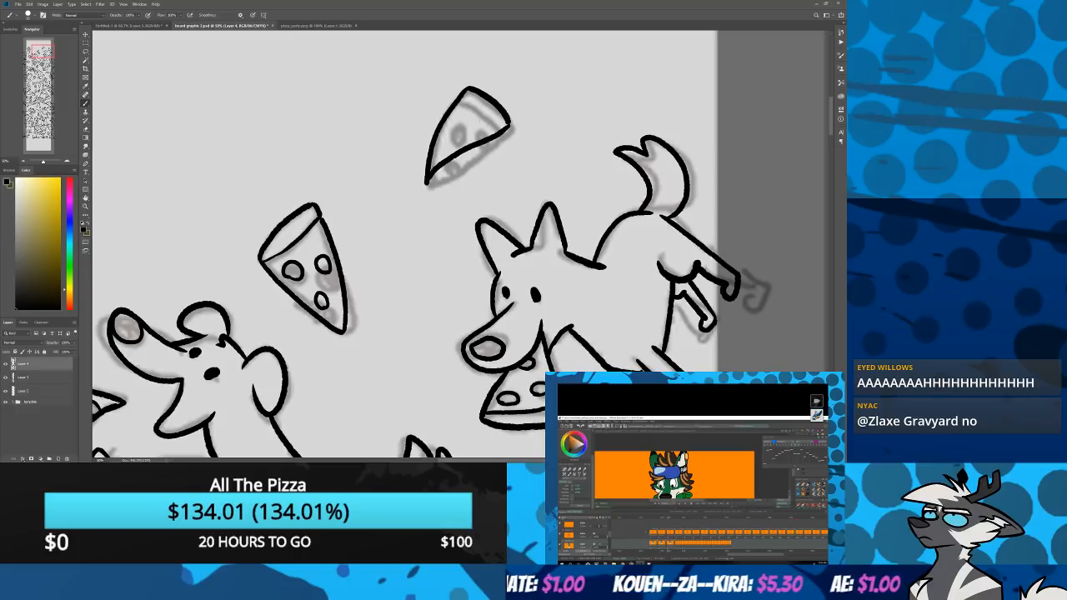
pyautogui.click(457, 124)
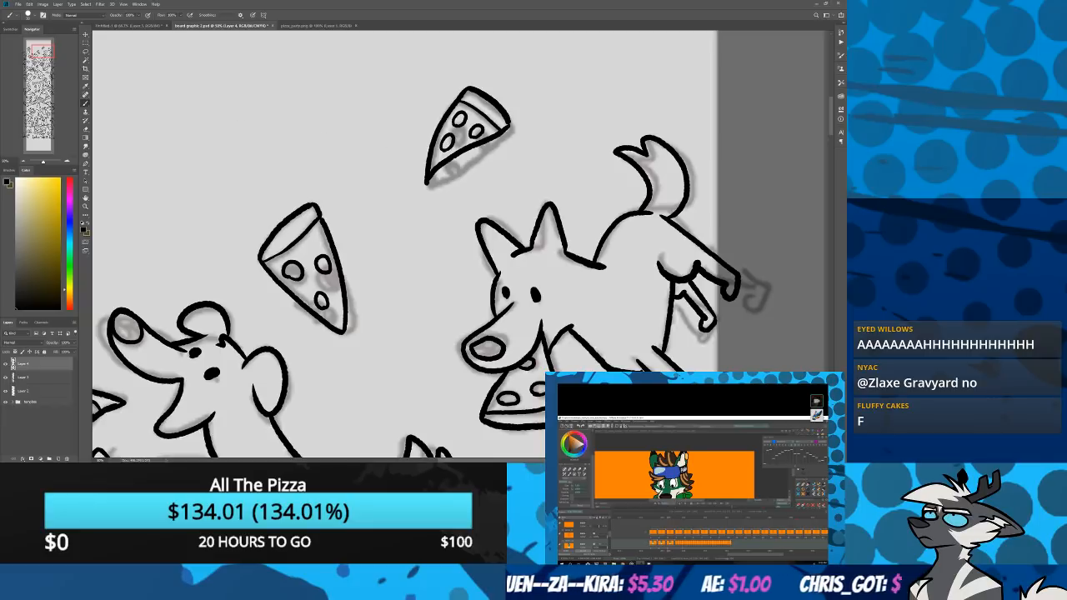
# Hide the two grey sketch layers beneath the line art
pyautogui.moveTo(42, 50); pyautogui.dragTo(35, 73)
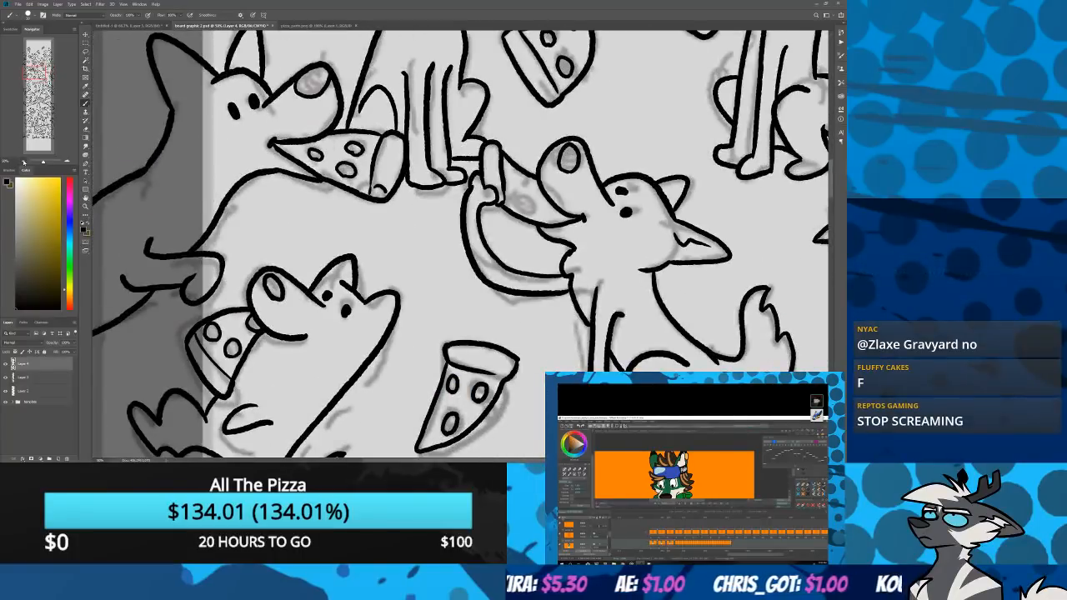
pyautogui.hotkey('ctrl', '-')
pyautogui.hotkey('ctrl', '-')
pyautogui.hotkey('ctrl', '-')
pyautogui.hotkey('ctrl', '-')
pyautogui.hotkey('ctrl', '-')
pyautogui.hotkey('ctrl', '-')
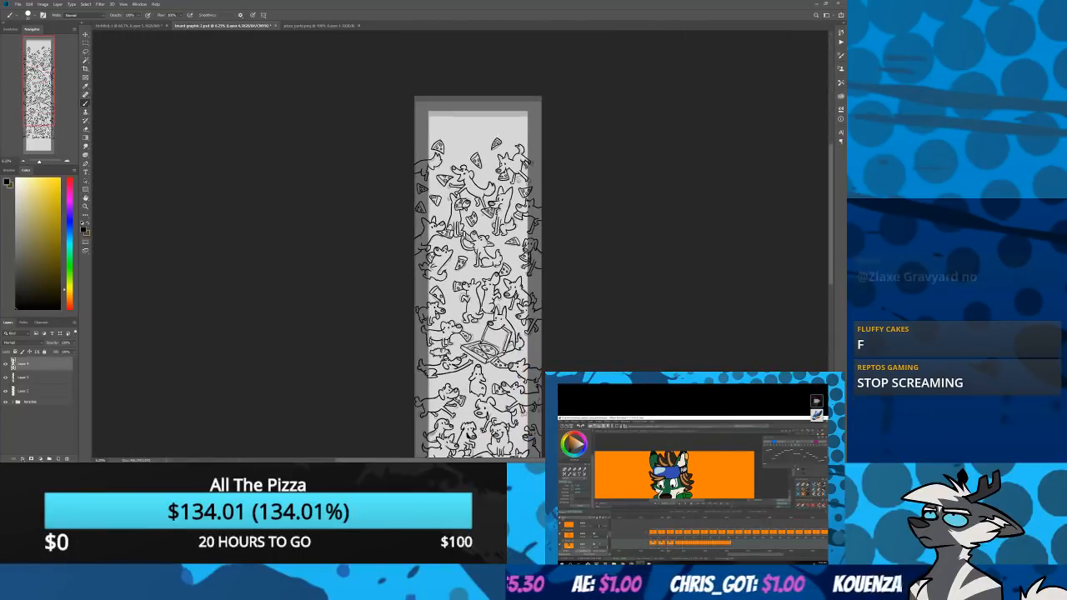
pyautogui.moveTo(347, 296)
pyautogui.mouseDown()
pyautogui.moveTo(343, 255)
pyautogui.moveTo(334, 267)
pyautogui.moveTo(333, 255)
pyautogui.mouseUp()
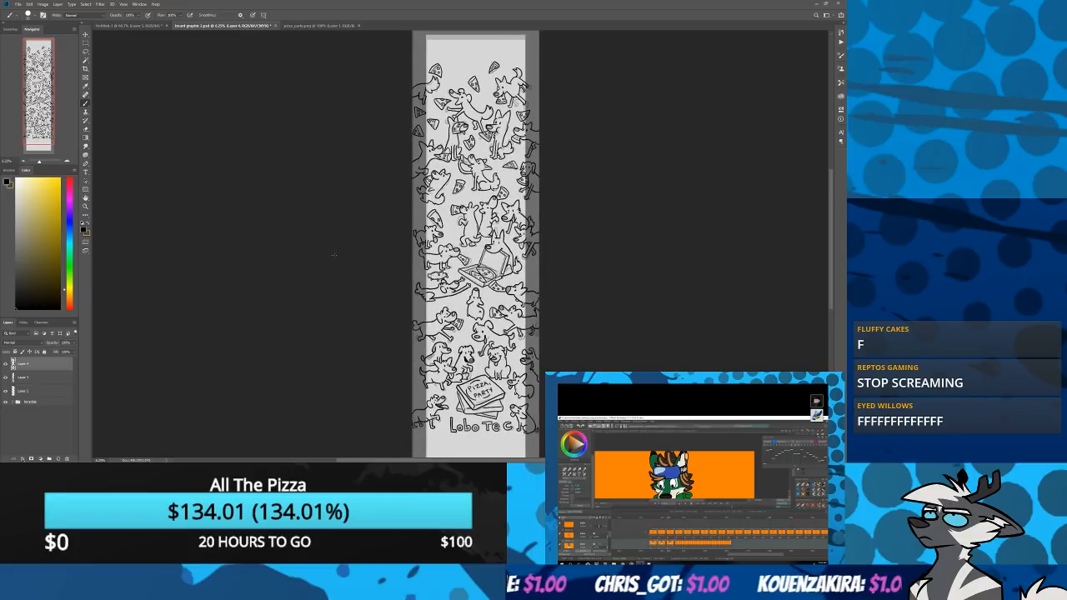
pyautogui.click(6, 377)
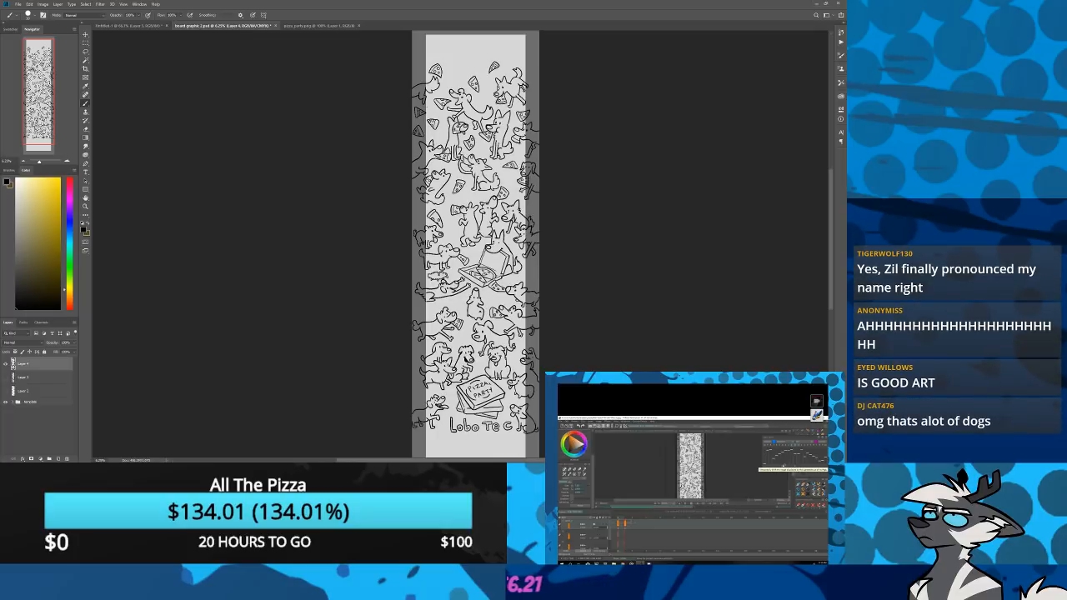
# Examine the clean line art of the dogs around the open pizza box, close up and from further out
pyautogui.click(68, 162)
pyautogui.click(68, 162)
pyautogui.click(68, 161)
pyautogui.click(68, 162)
pyautogui.click(68, 162)
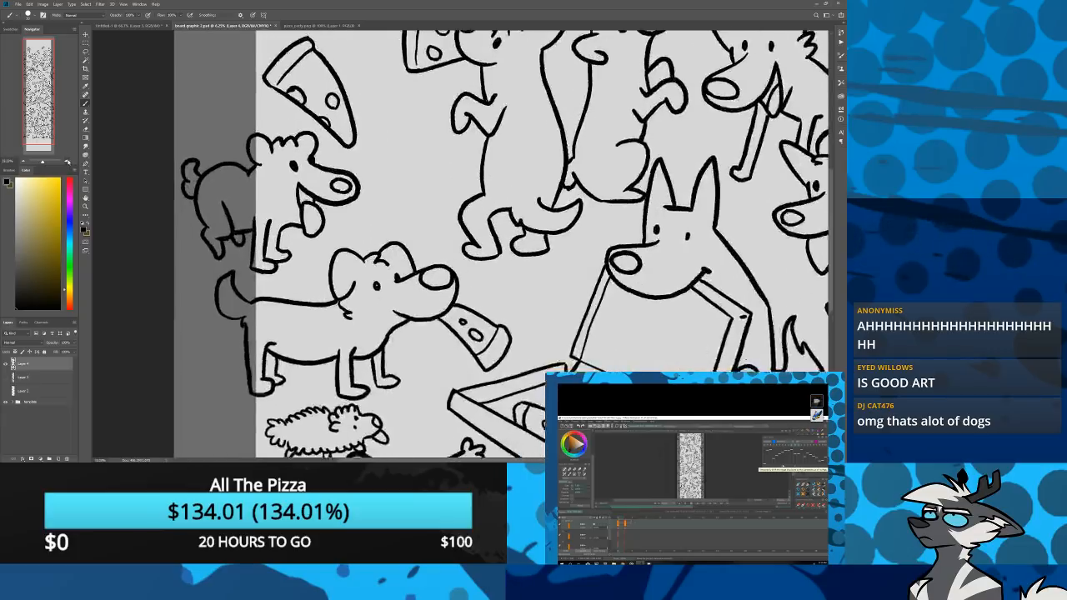
pyautogui.click(68, 162)
pyautogui.moveTo(38, 91); pyautogui.dragTo(44, 101)
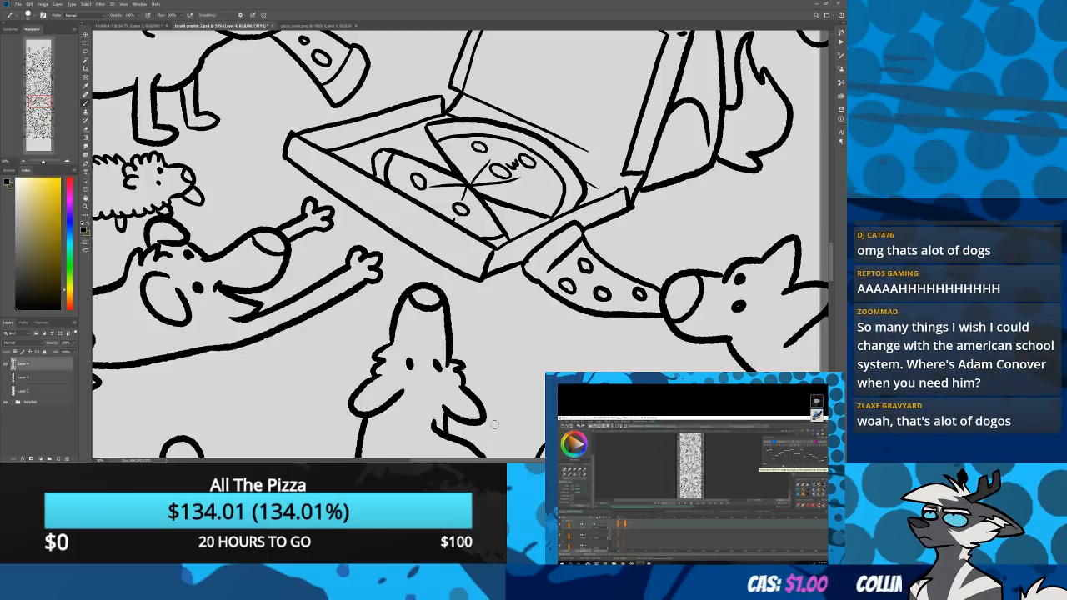
pyautogui.click(24, 162)
pyautogui.click(24, 162)
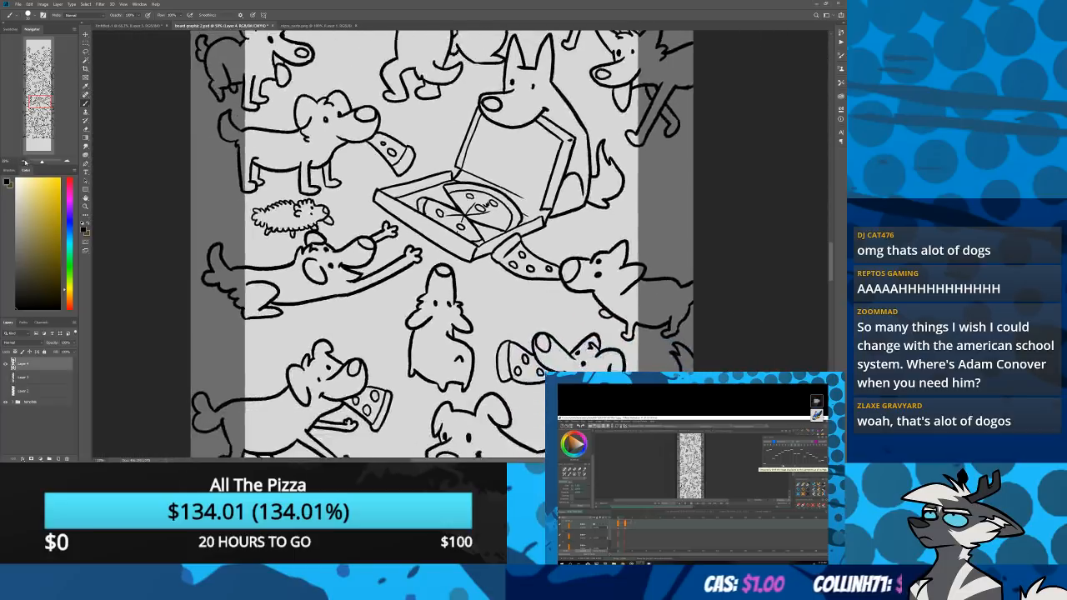
pyautogui.click(24, 162)
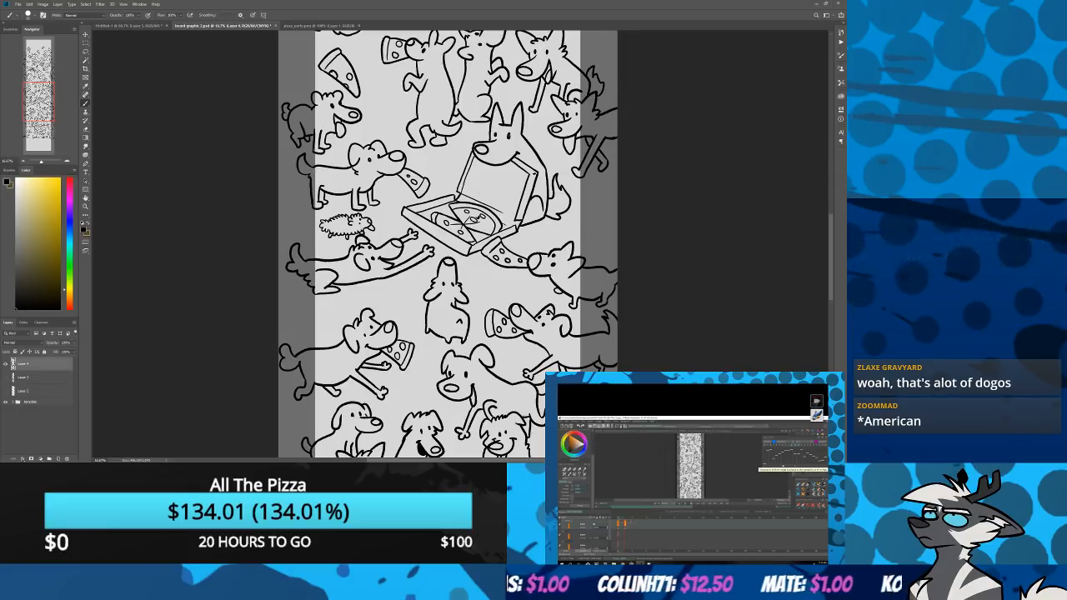
# Hide the template group and fill the whole canvas with white on a layer beneath the line art
pyautogui.click(6, 402)
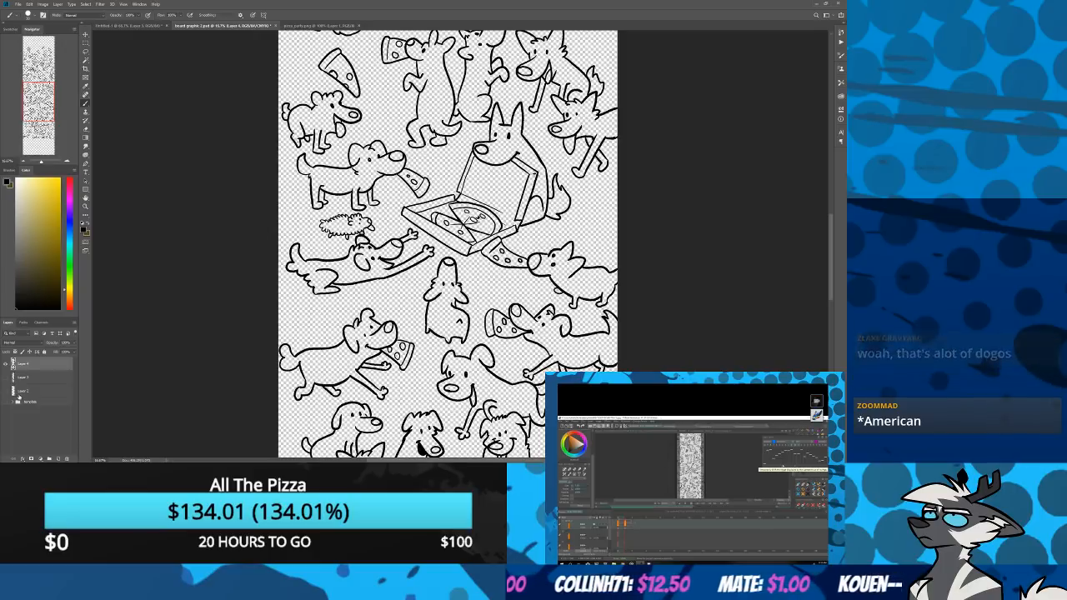
pyautogui.click(12, 391)
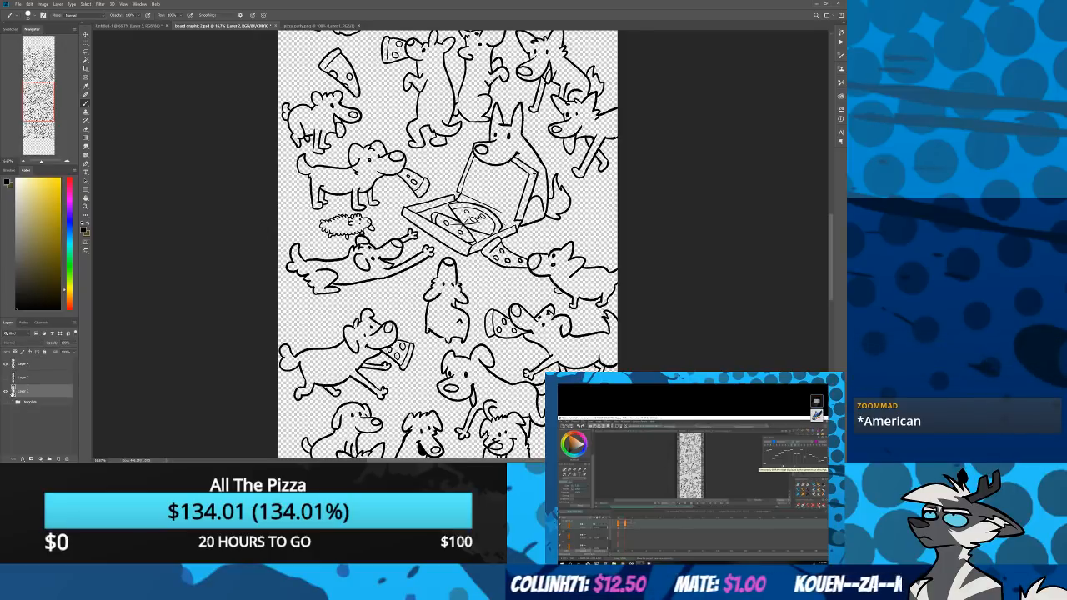
pyautogui.click(24, 160)
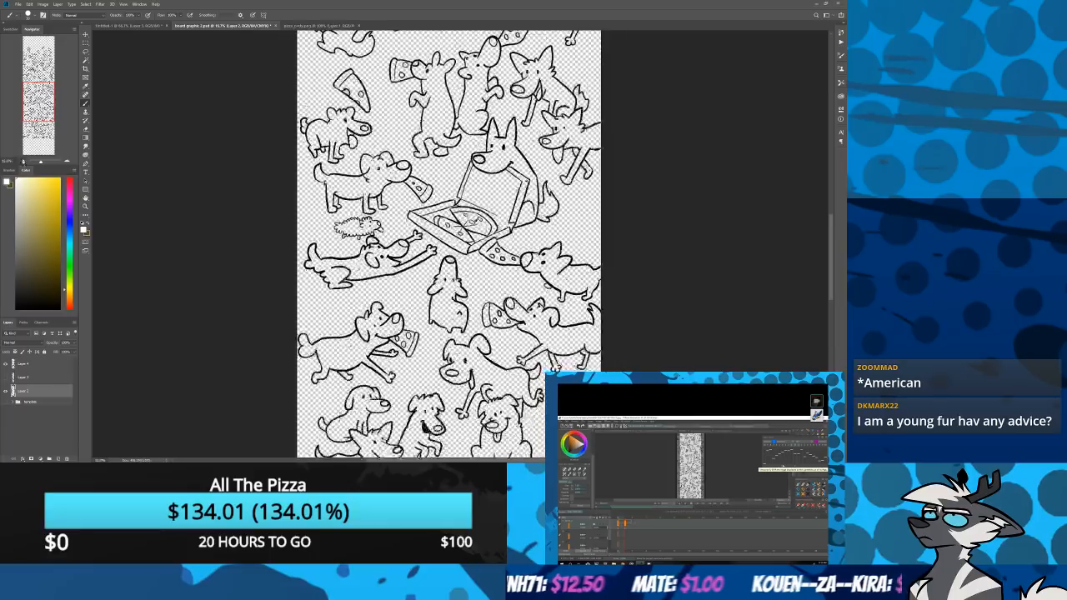
pyautogui.click(24, 160)
pyautogui.click(25, 160)
pyautogui.click(24, 160)
pyautogui.press('m')
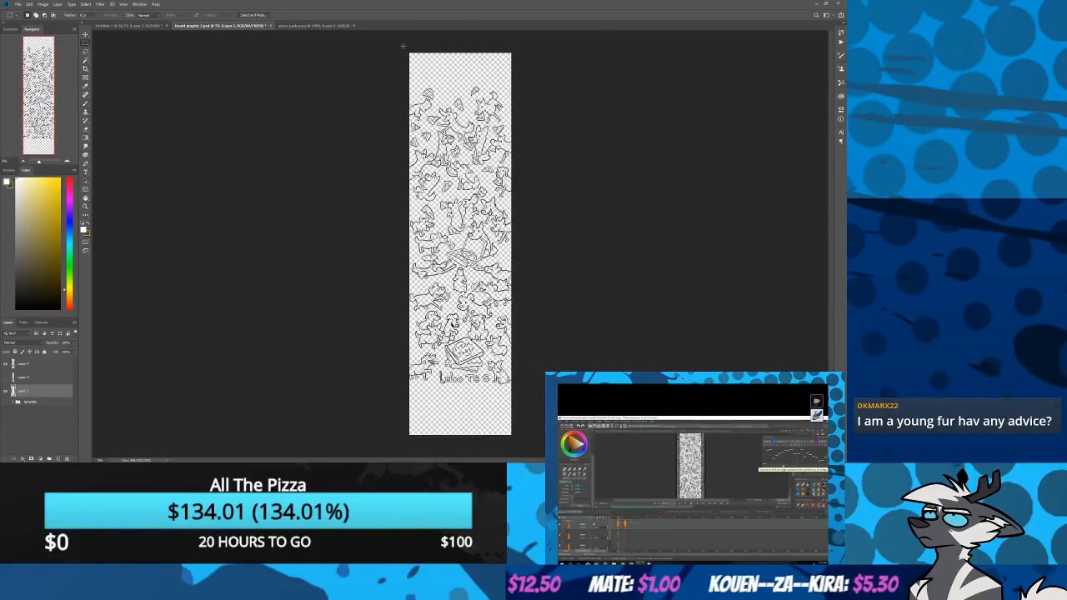
pyautogui.moveTo(403, 46)
pyautogui.mouseDown()
pyautogui.moveTo(431, 215)
pyautogui.moveTo(535, 463)
pyautogui.mouseUp()
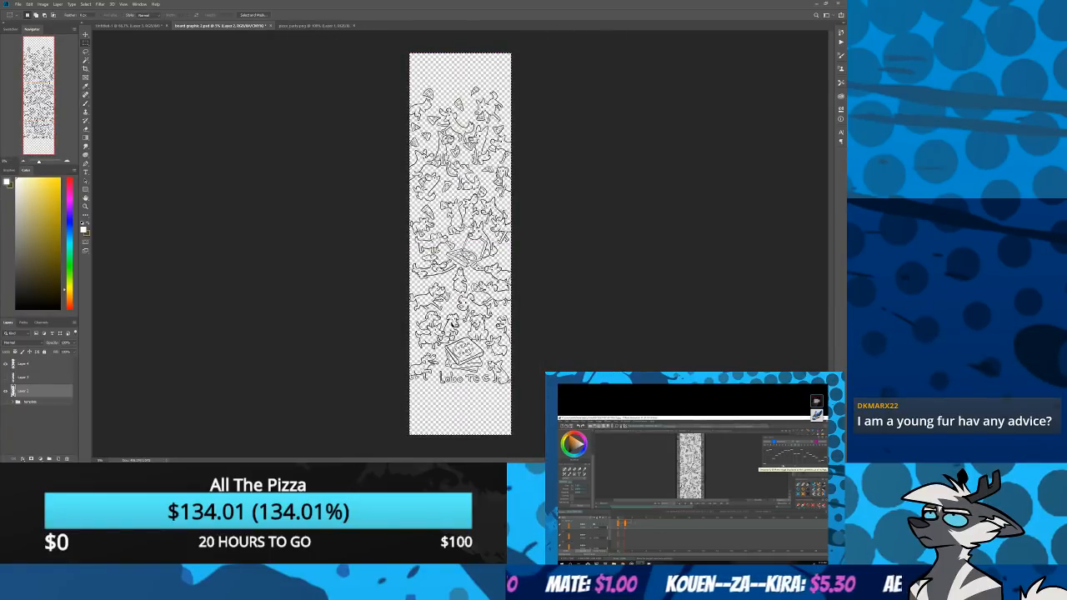
pyautogui.hotkey('alt', 'BackSpace')
# Select the background around the dogs and pizza slices with the Magic Wand and fill it with mid-grey on a new layer
pyautogui.press('w')
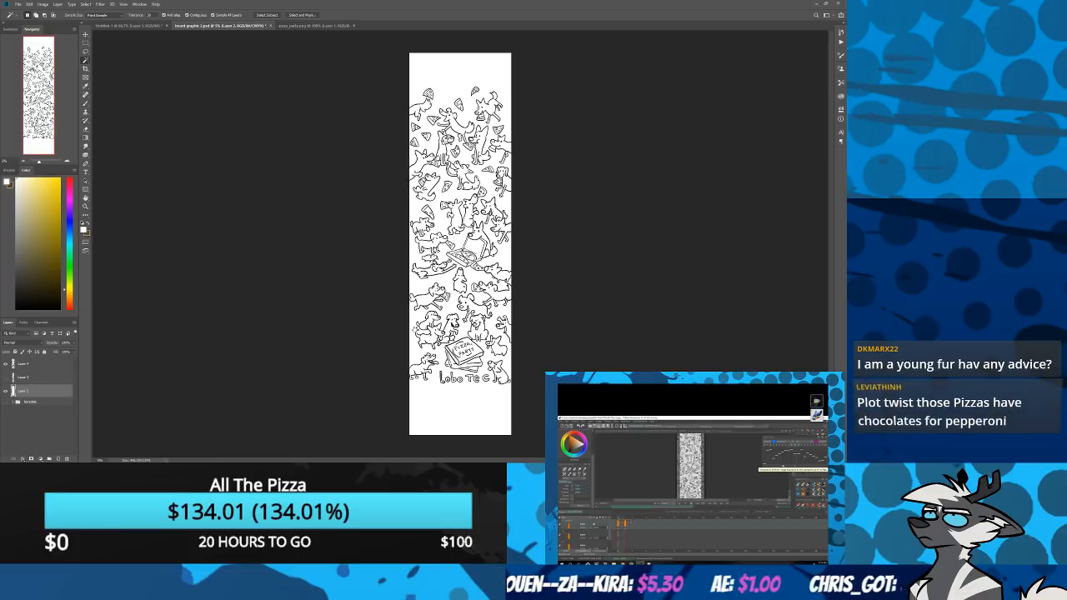
pyautogui.click(416, 327)
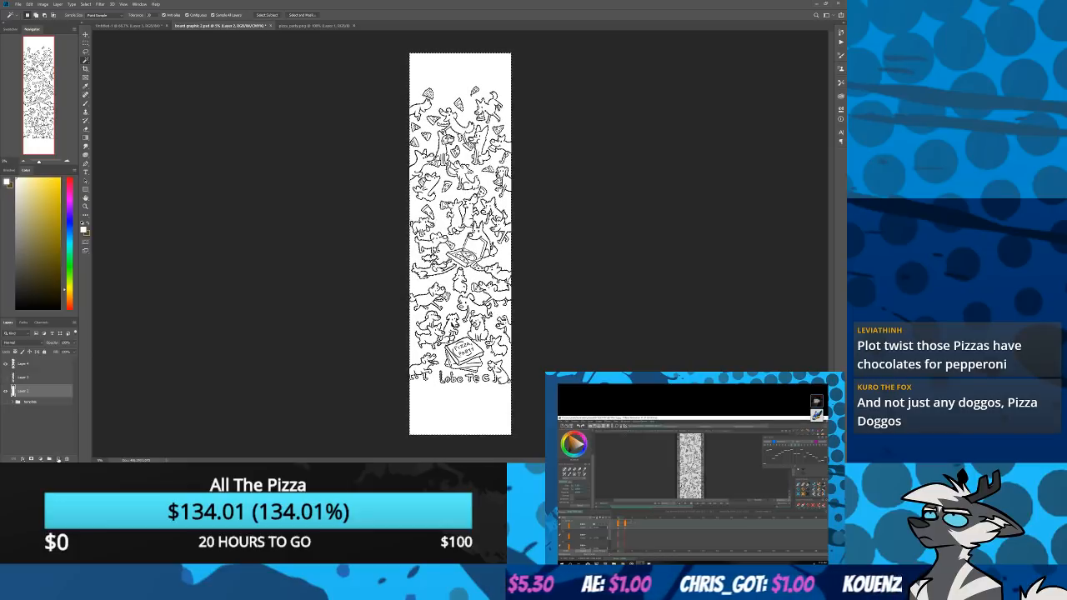
pyautogui.click(58, 460)
pyautogui.click(15, 223)
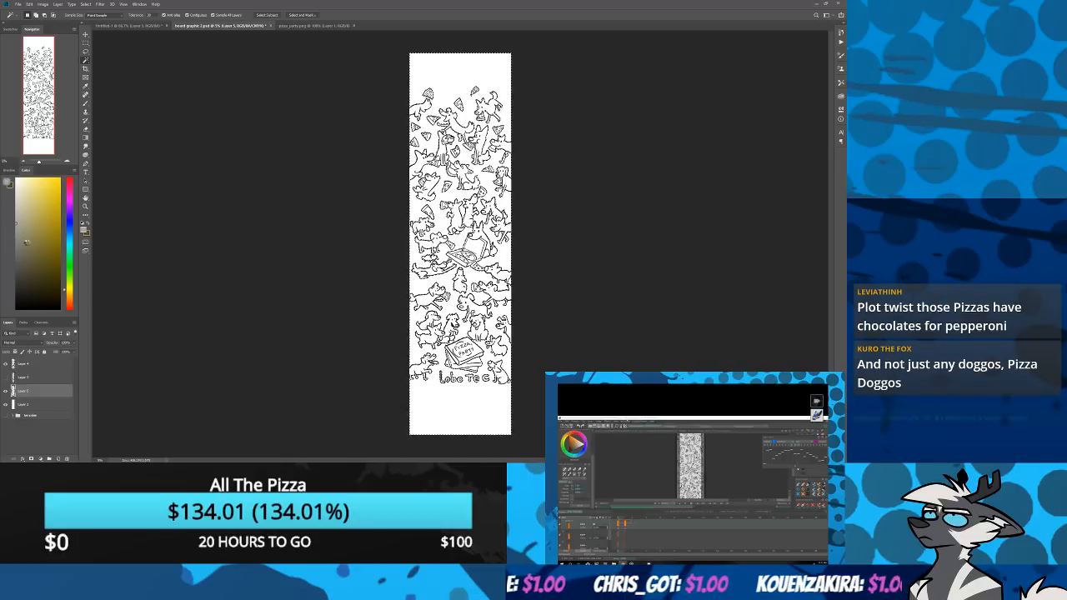
pyautogui.hotkey('alt', 'BackSpace')
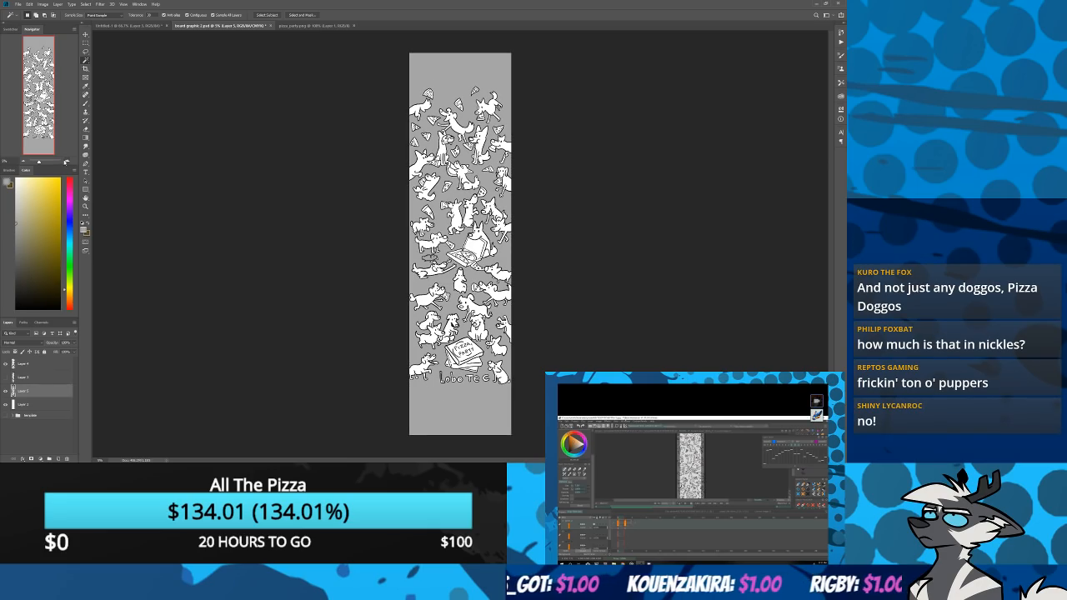
# Select the grey inside the small woolly dog's body with the Magic Wand and delete it
pyautogui.click(66, 161)
pyautogui.moveTo(66, 161); pyautogui.dragTo(48, 160)
pyautogui.moveTo(38, 96); pyautogui.dragTo(31, 99)
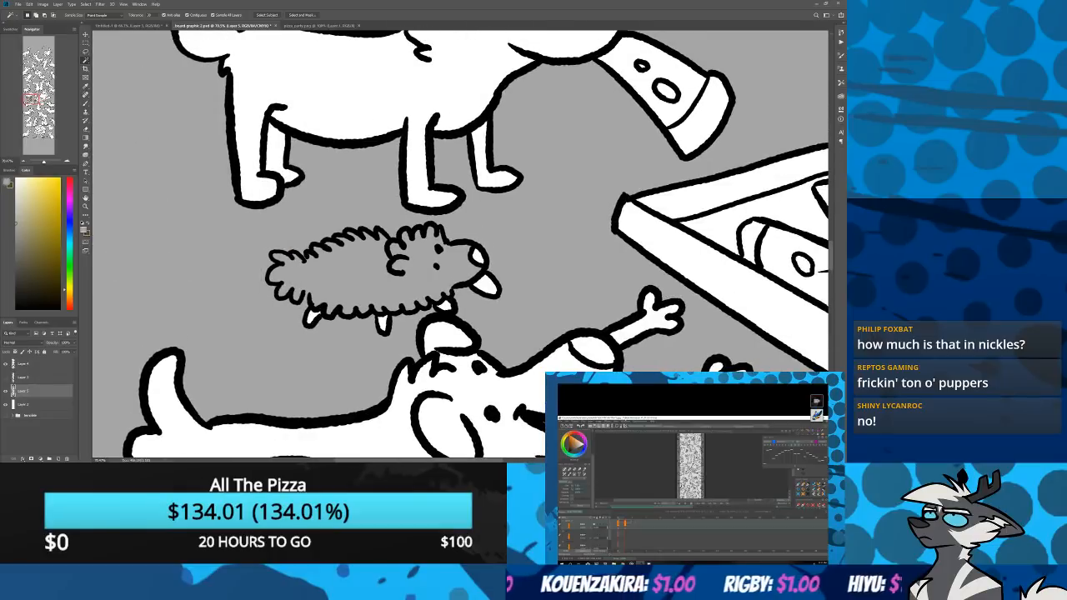
pyautogui.press('l')
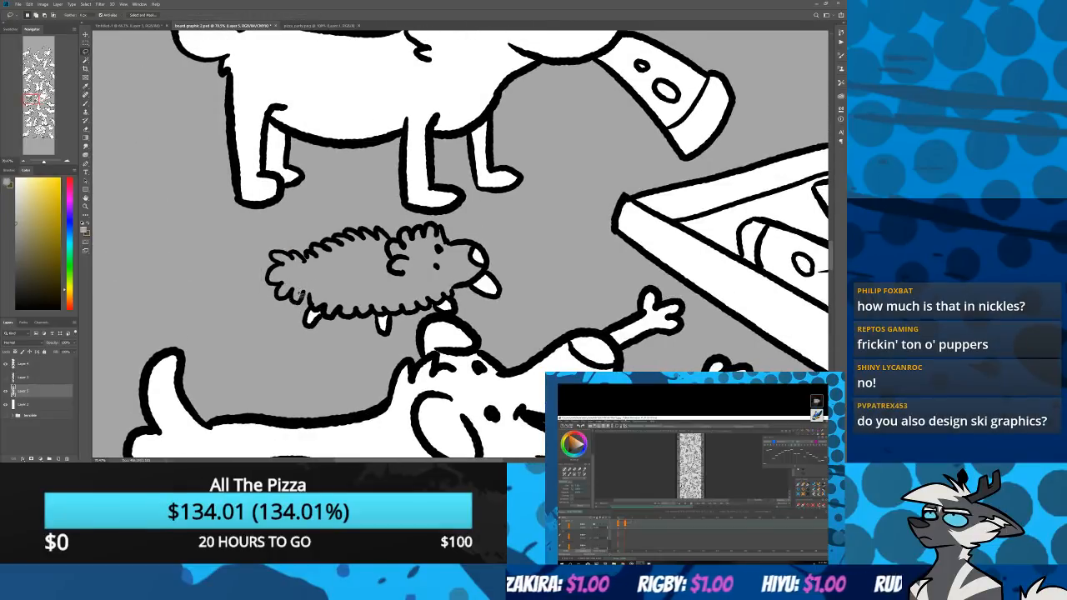
pyautogui.press('w')
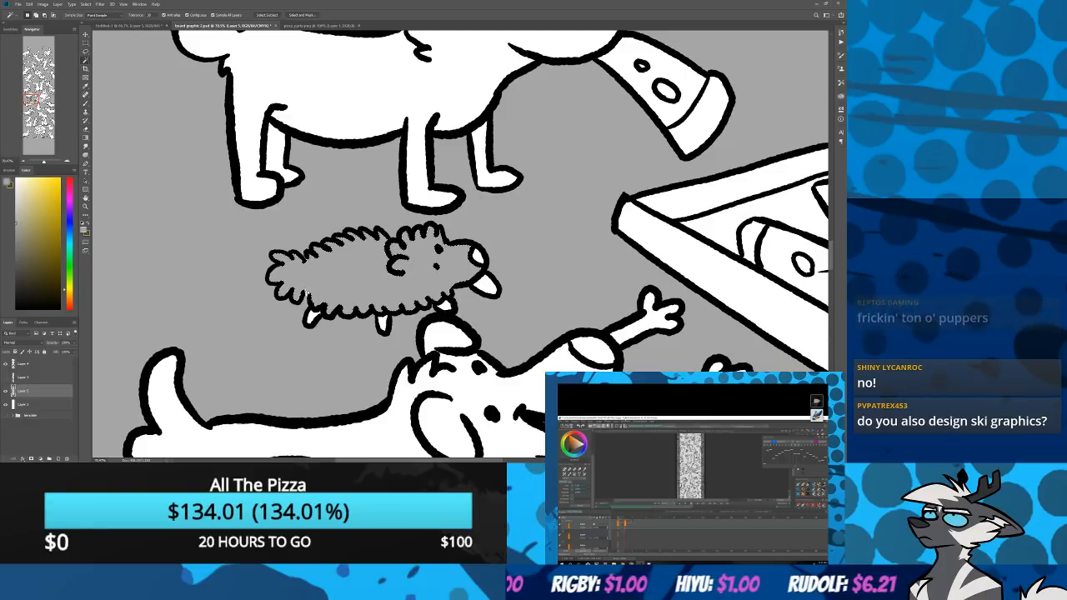
pyautogui.click(306, 291)
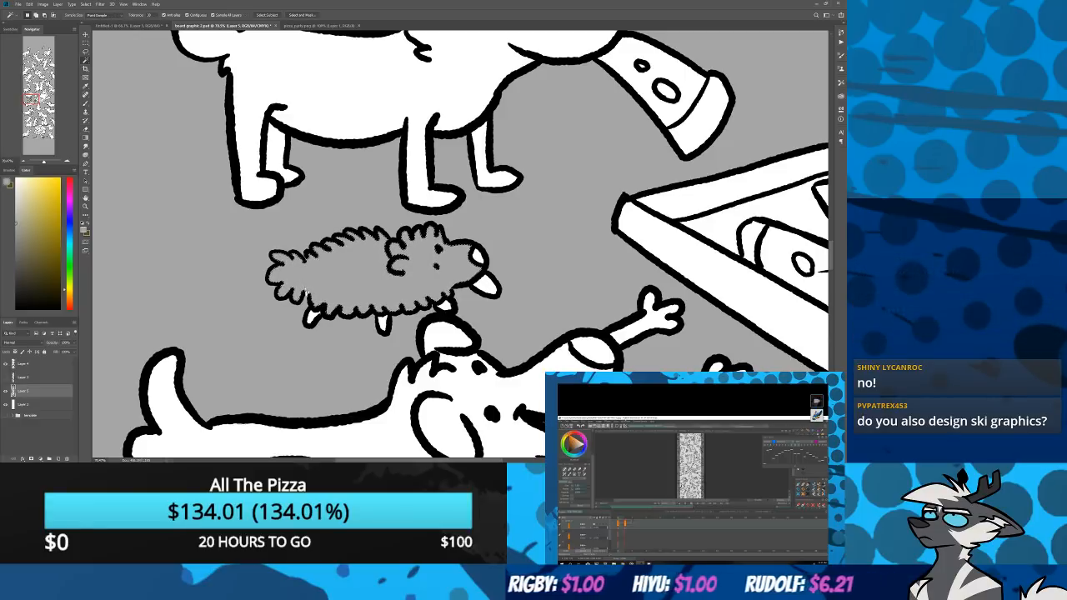
pyautogui.press('Delete')
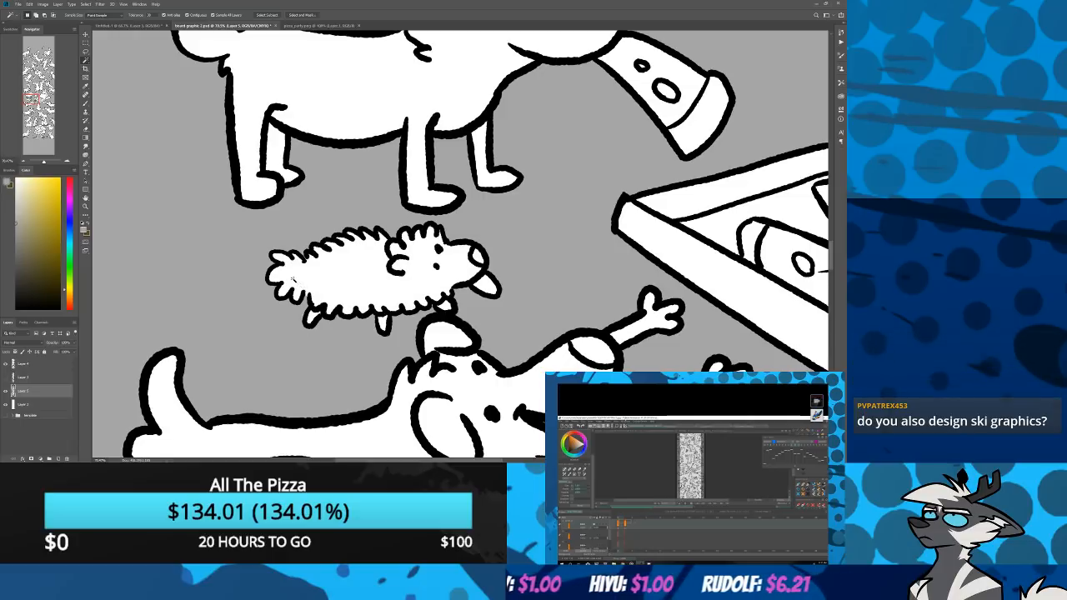
# Fill the enclosed gap between the raised arm and chest of the sitting, pizza-eating dog with the background grey
pyautogui.scroll(15, 458, 242)
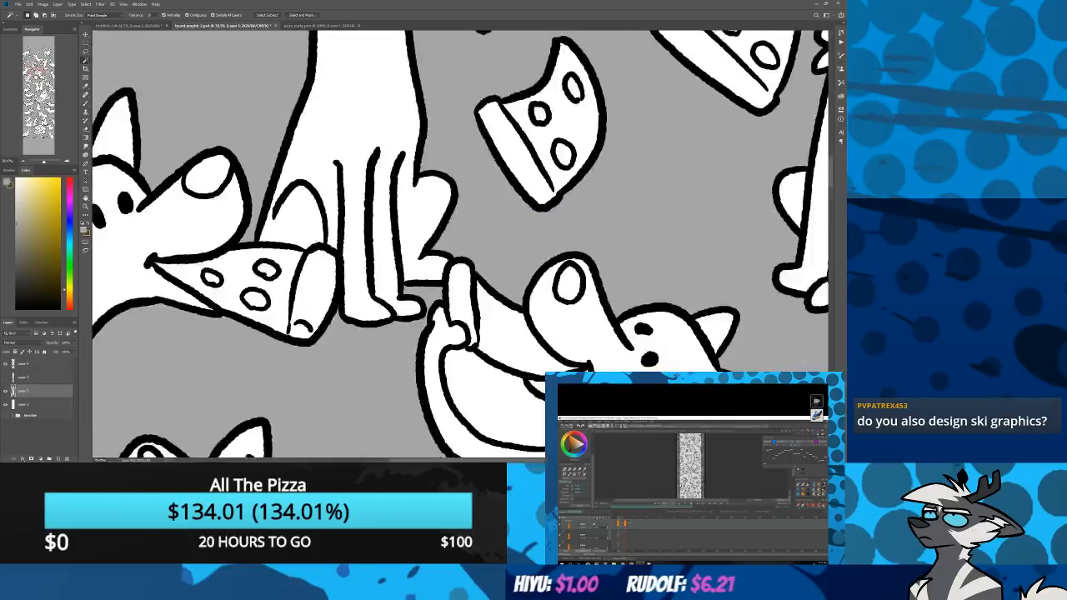
pyautogui.moveTo(467, 392)
pyautogui.mouseDown()
pyautogui.moveTo(323, 69)
pyautogui.moveTo(423, 258)
pyautogui.mouseUp()
pyautogui.click(450, 271)
pyautogui.hotkey('alt', 'BackSpace')
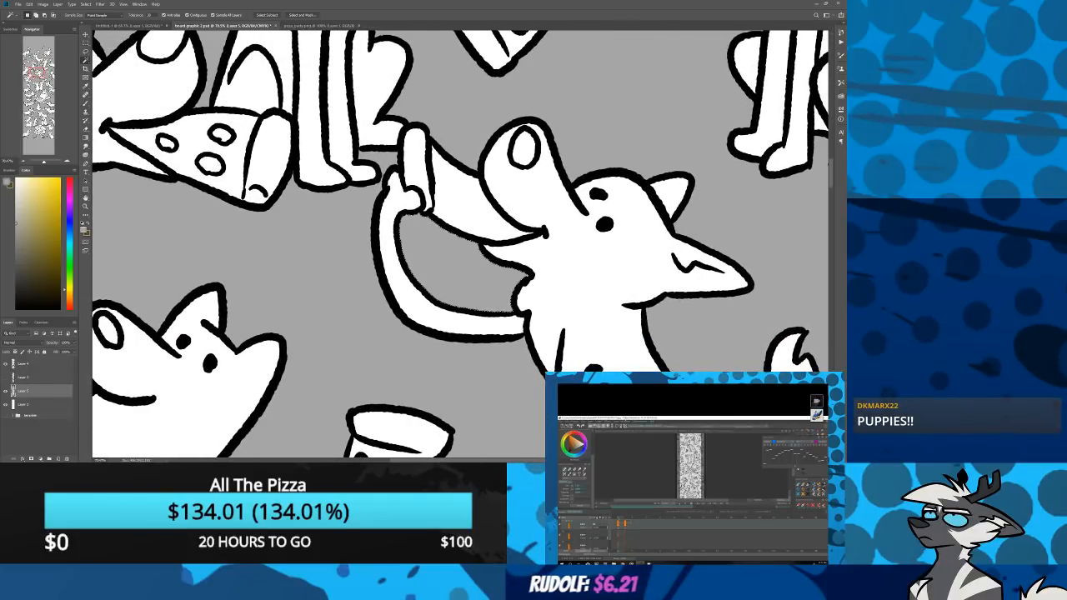
# Check the grey background fill across the pattern for gaps between dogs and pizza slices that were missed
pyautogui.moveTo(36, 74); pyautogui.dragTo(31, 57)
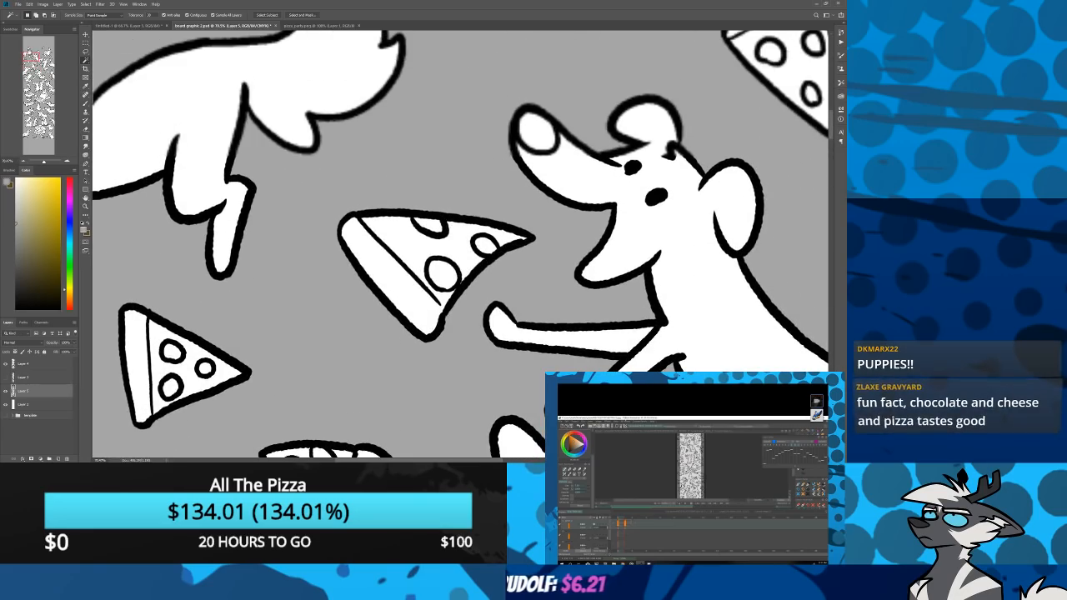
pyautogui.click(24, 161)
pyautogui.click(24, 161)
pyautogui.click(24, 161)
pyautogui.click(24, 161)
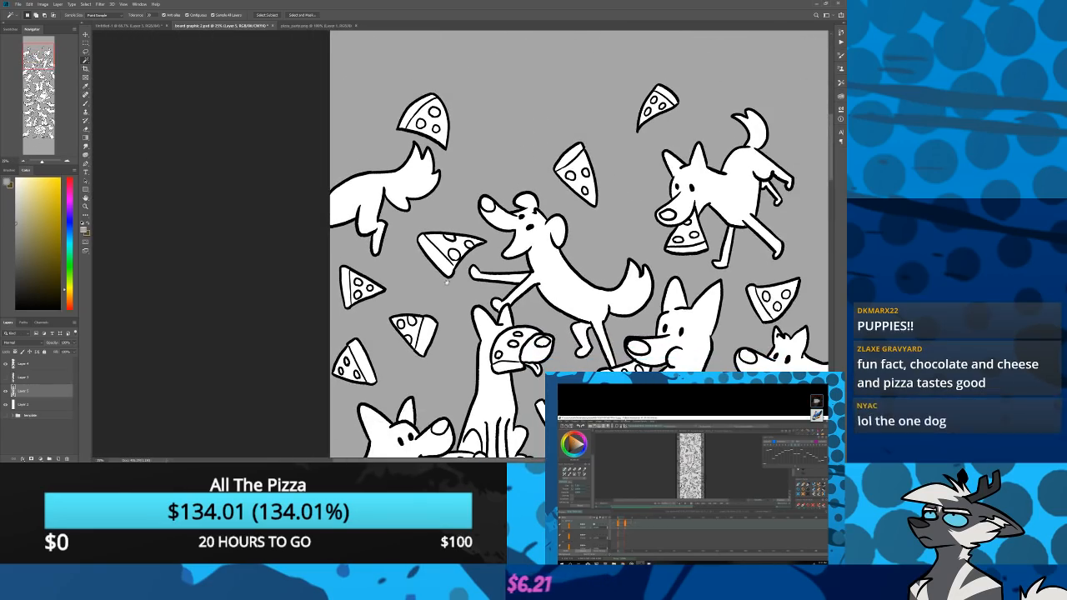
pyautogui.moveTo(447, 282); pyautogui.dragTo(336, 190)
pyautogui.moveTo(246, 370); pyautogui.dragTo(271, 234)
pyautogui.moveTo(269, 350); pyautogui.dragTo(284, 147)
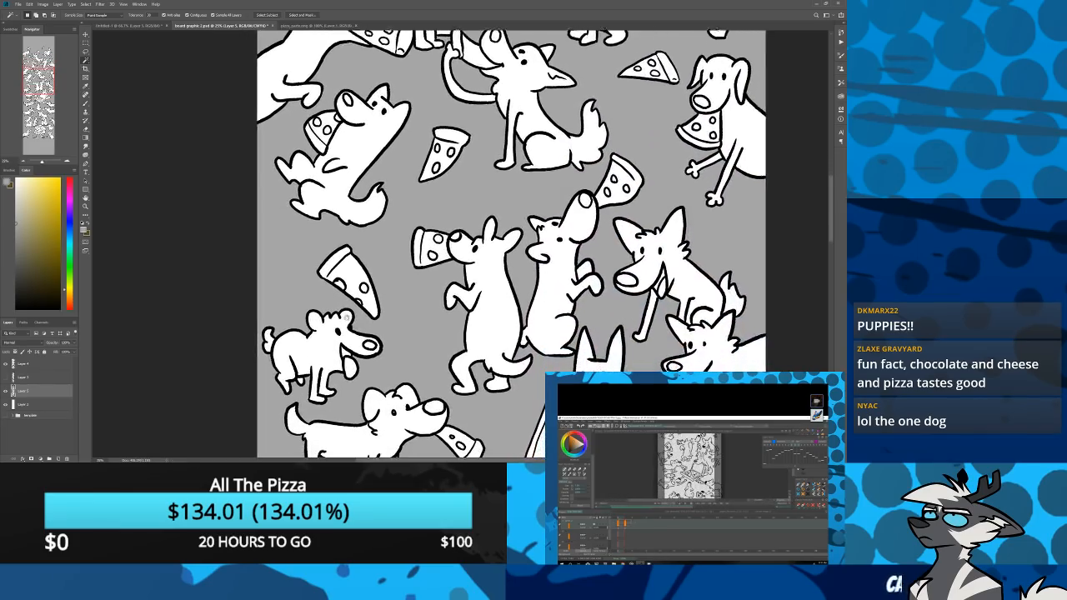
pyautogui.moveTo(346, 318); pyautogui.dragTo(332, 105)
pyautogui.moveTo(295, 335); pyautogui.dragTo(315, 143)
pyautogui.moveTo(304, 373); pyautogui.dragTo(297, 417)
pyautogui.moveTo(318, 233); pyautogui.dragTo(307, 417)
pyautogui.moveTo(298, 203); pyautogui.dragTo(305, 339)
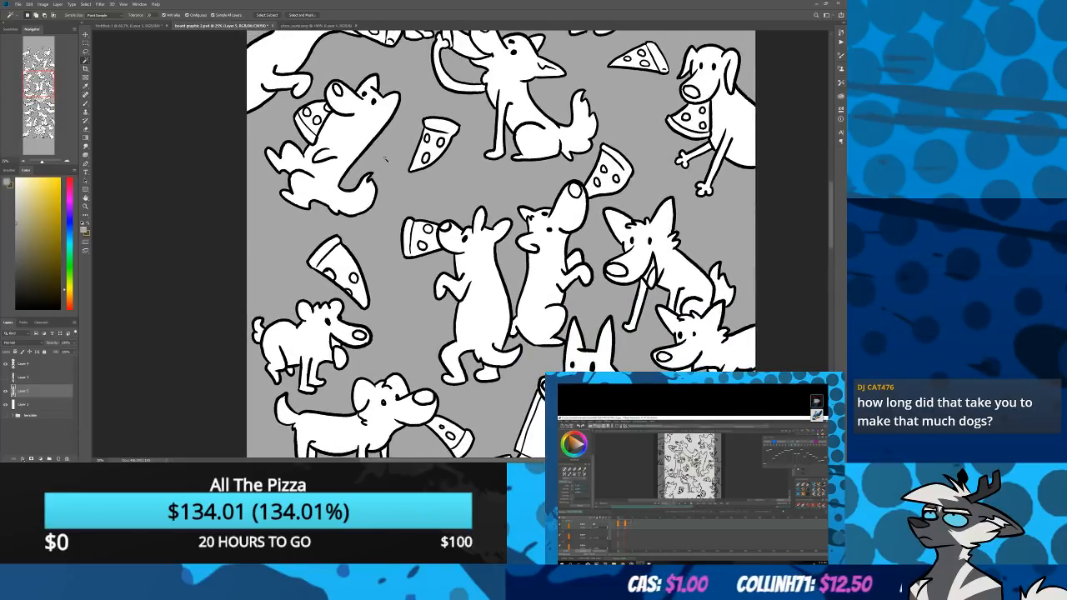
pyautogui.moveTo(334, 158); pyautogui.dragTo(327, 249)
pyautogui.press('b')
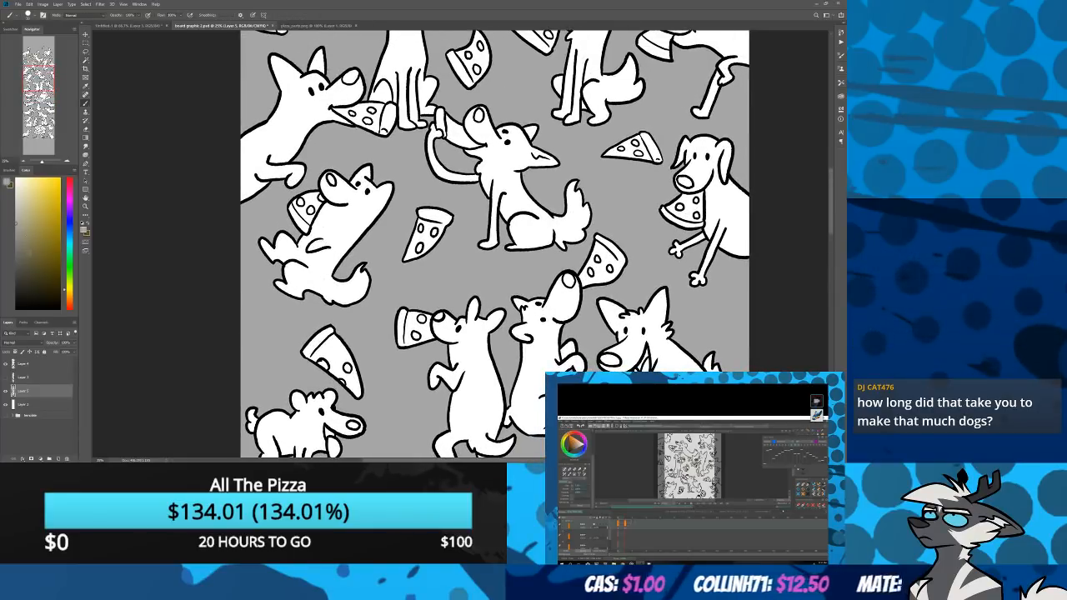
# Draw the missing pepperoni in black on Layer 4 on the pizza slice eaten by the sitting dog with the raised arm
pyautogui.moveTo(30, 252); pyautogui.dragTo(1, 395)
pyautogui.click(33, 364)
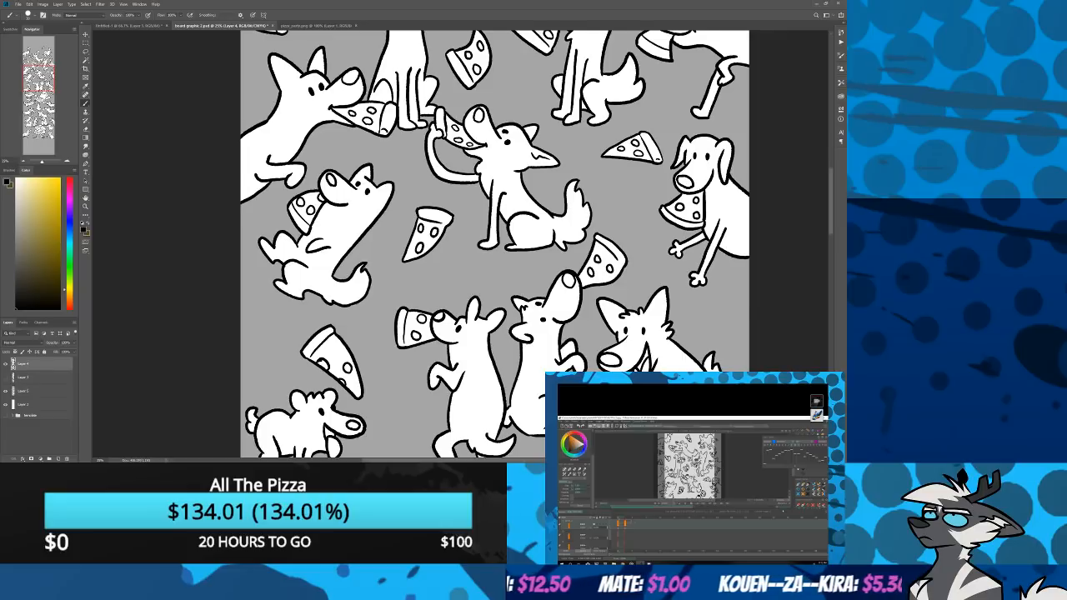
# Check the whole dogs-and-pizza pattern up close and at full height for missing details
pyautogui.moveTo(450, 38); pyautogui.dragTo(464, 231)
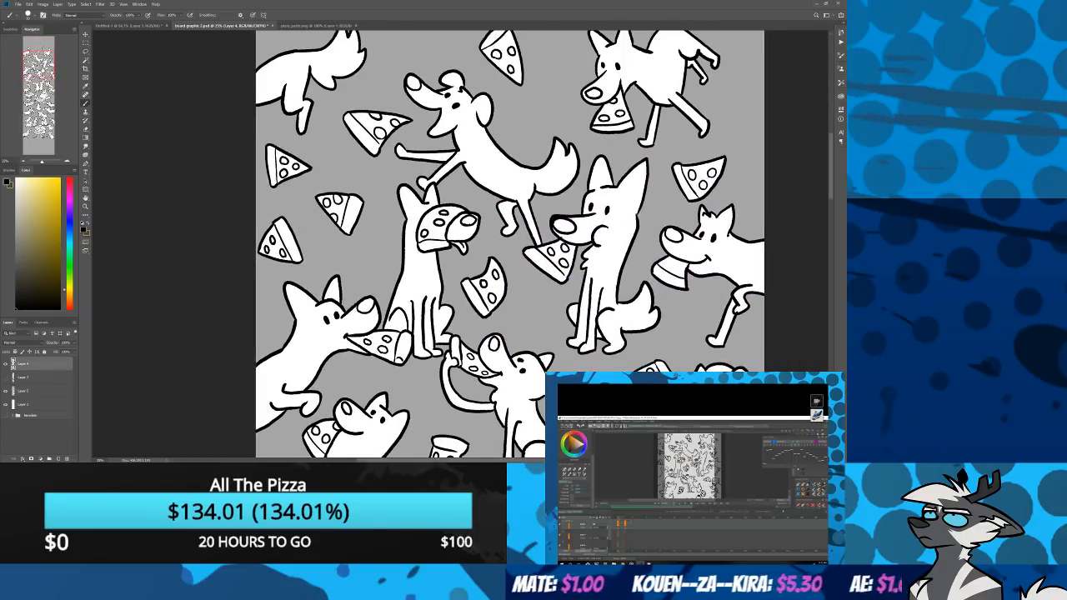
pyautogui.moveTo(500, 442); pyautogui.dragTo(431, 42)
pyautogui.moveTo(450, 334); pyautogui.dragTo(445, 275)
pyautogui.moveTo(42, 108); pyautogui.dragTo(40, 133)
pyautogui.click(23, 161)
pyautogui.click(23, 161)
pyautogui.click(23, 161)
pyautogui.click(24, 161)
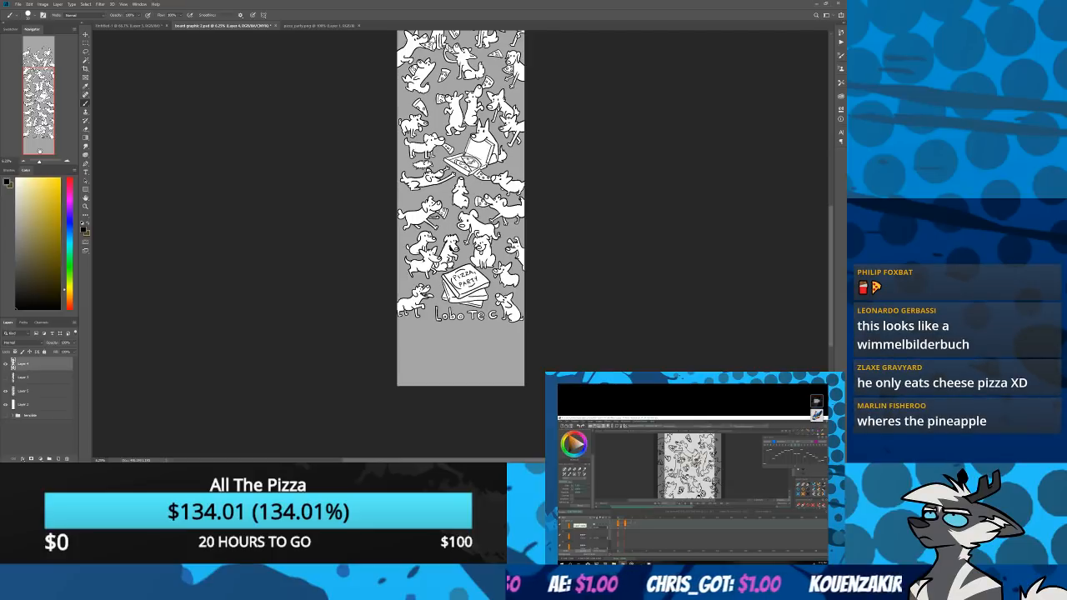
pyautogui.moveTo(461, 208); pyautogui.dragTo(487, 324)
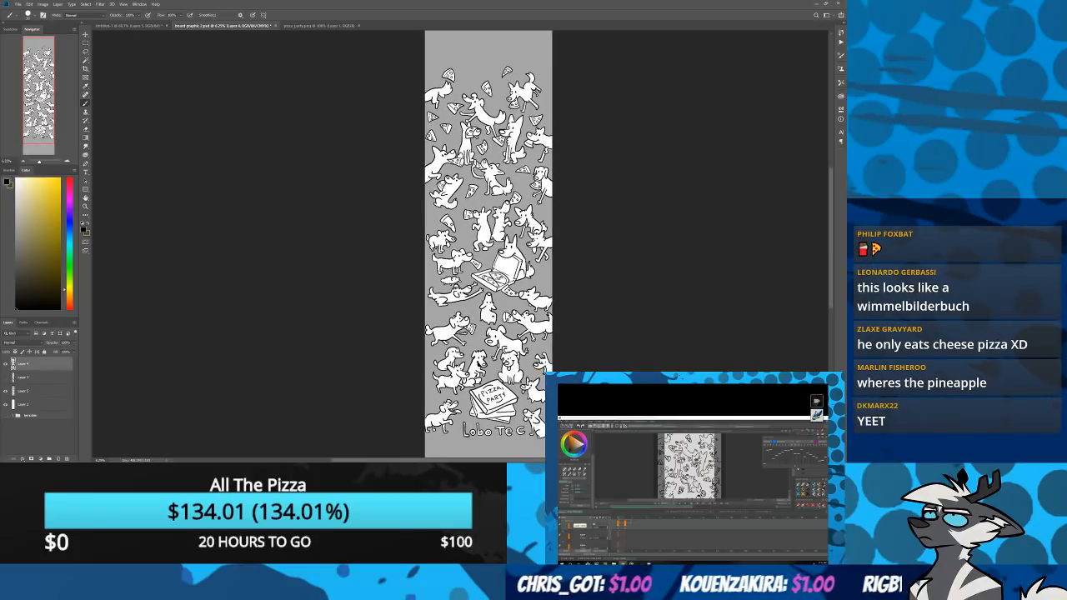
# Create a new layer directly above the grey background layer
pyautogui.click(11, 392)
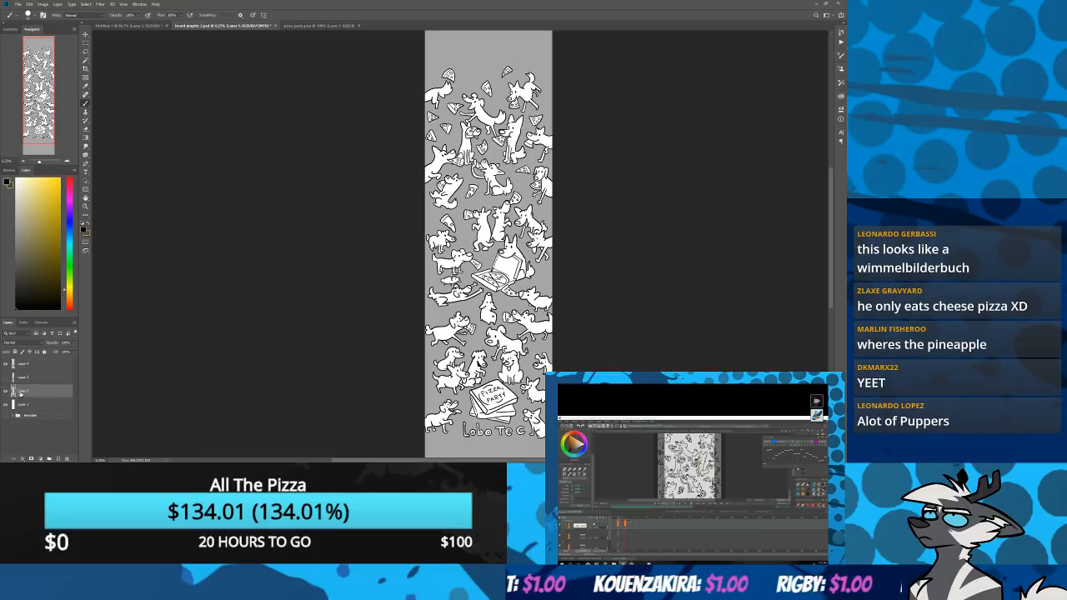
pyautogui.click(58, 458)
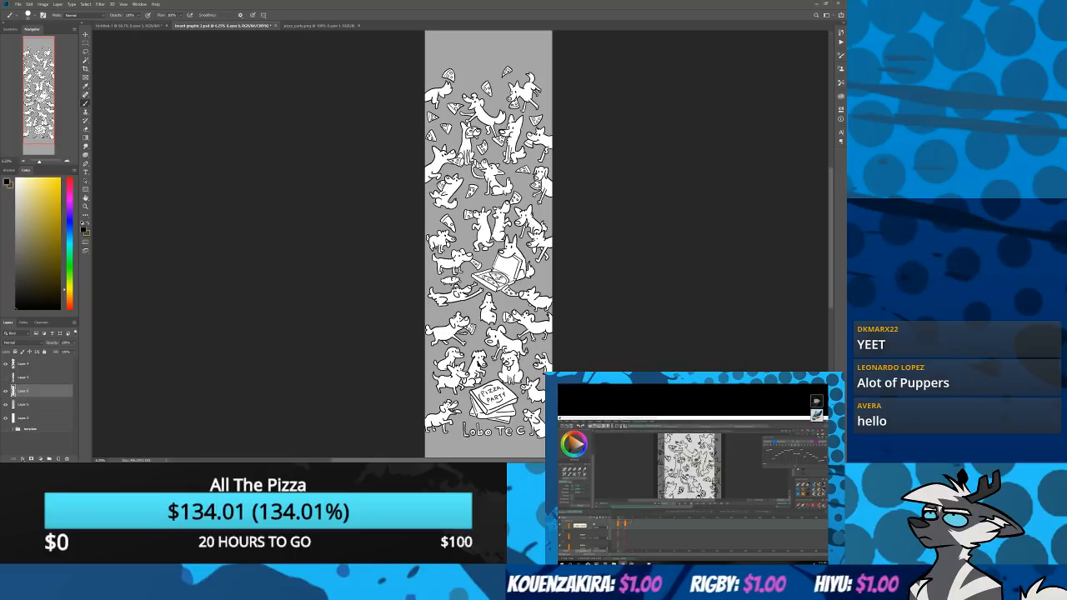
# Try a large soft black brush stroke diagonally across the middle of the pattern on the new layer
pyautogui.rightClick(461, 267)
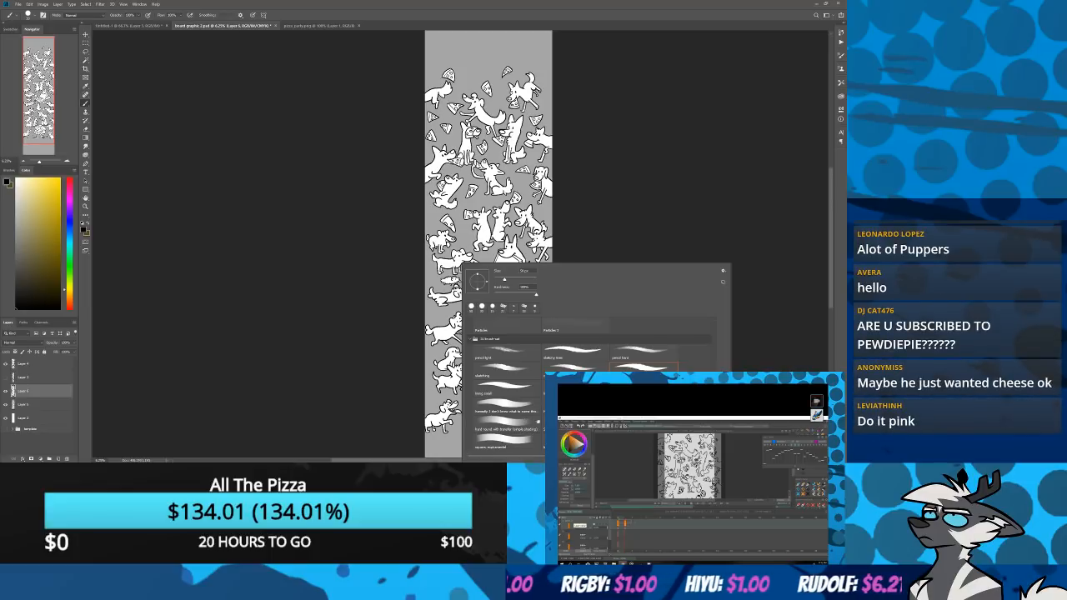
pyautogui.click(538, 422)
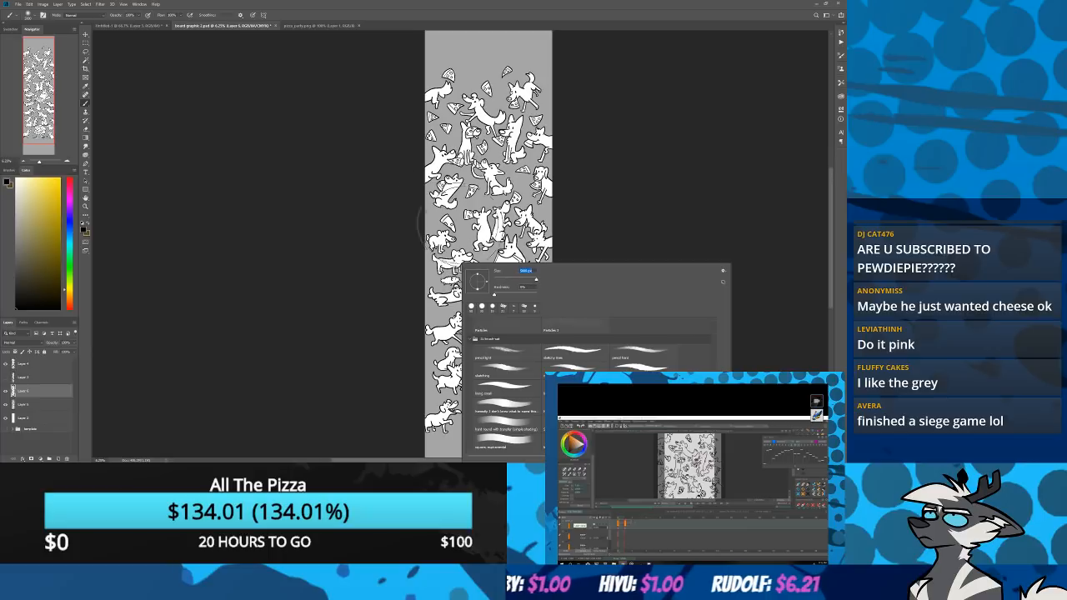
pyautogui.click(368, 182)
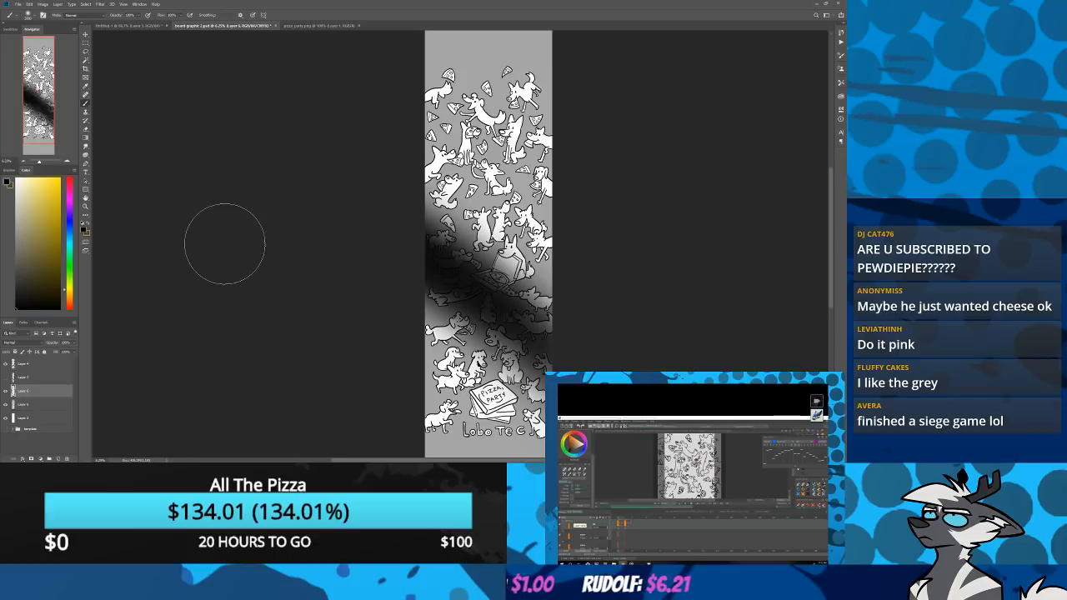
pyautogui.hotkey('ctrl', 'z')
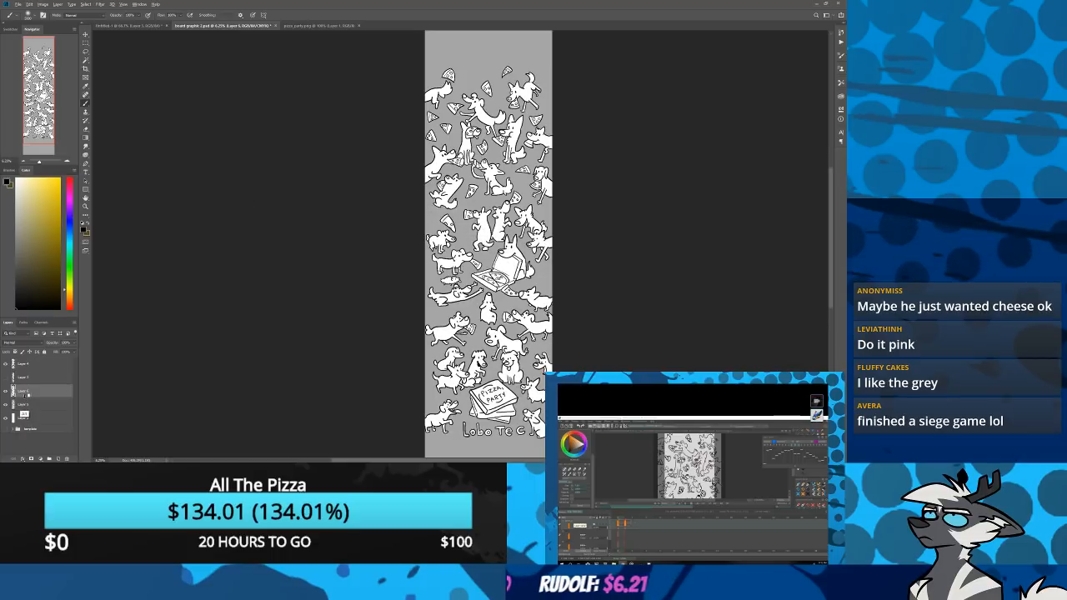
# Clip the new layer to the grey background layer and fill a lassoed area around and below the pizza boxes with red
pyautogui.press('m')
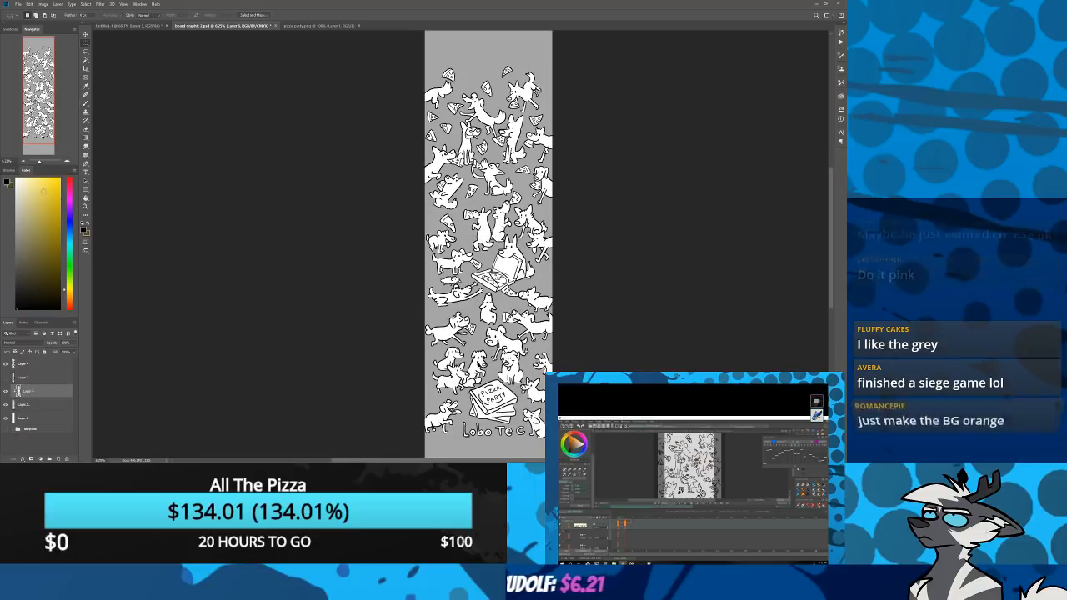
pyautogui.hotkey('ctrl', '-')
pyautogui.press('l')
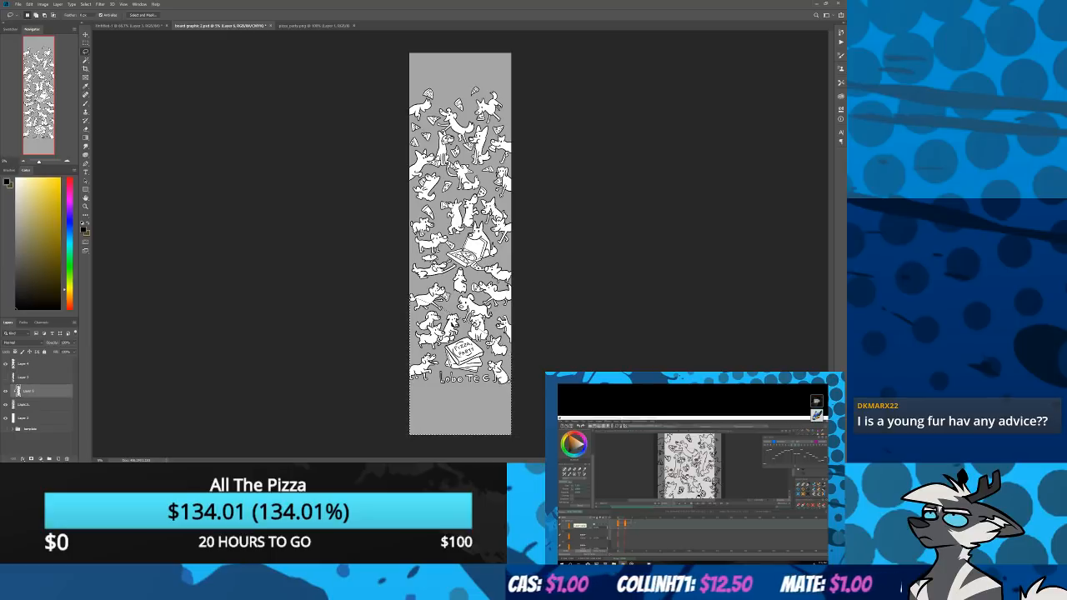
pyautogui.click(69, 307)
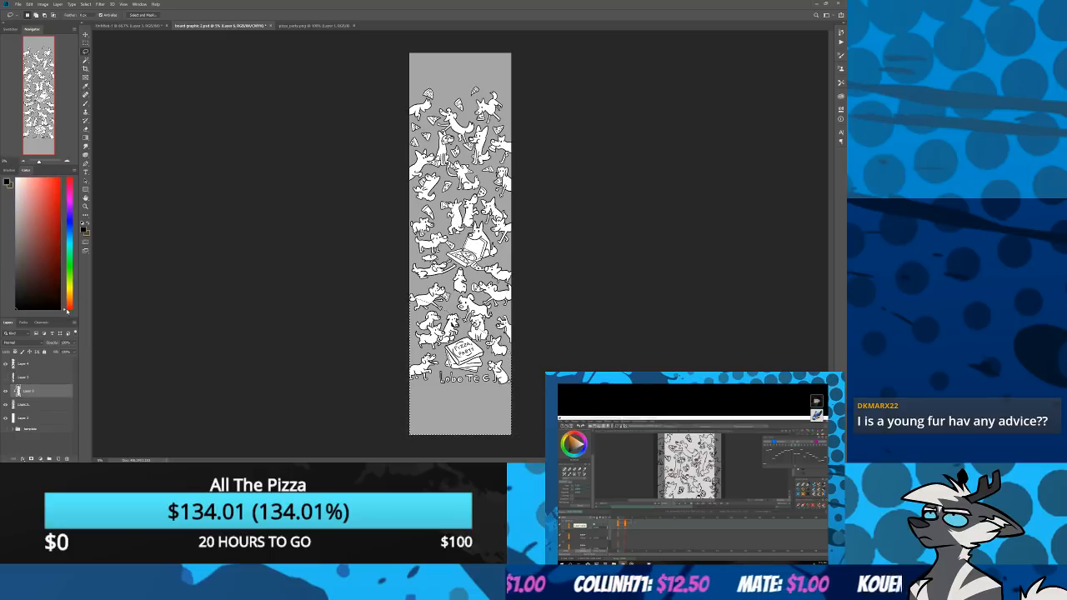
pyautogui.click(44, 221)
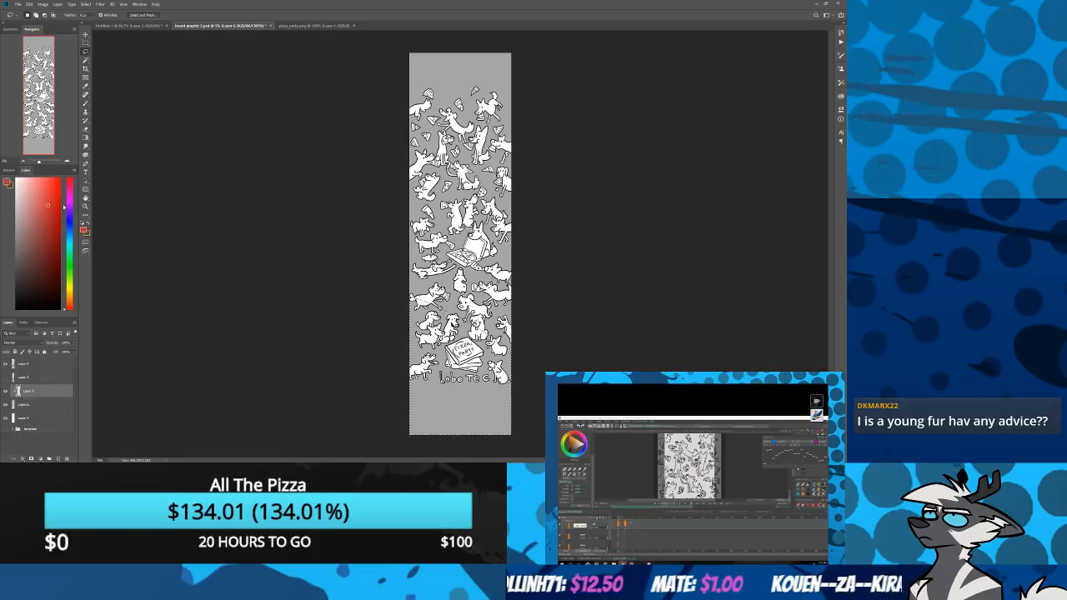
pyautogui.hotkey('alt', 'BackSpace')
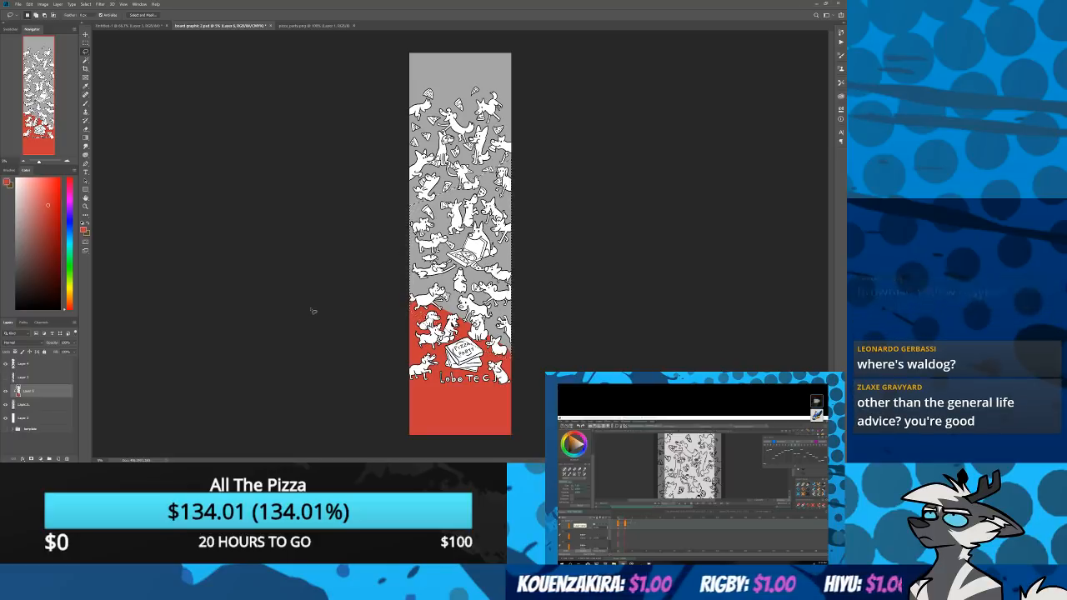
# Lasso the middle section of the background and fill it with orange, and fill the remaining upper section with yellow
pyautogui.click(70, 294)
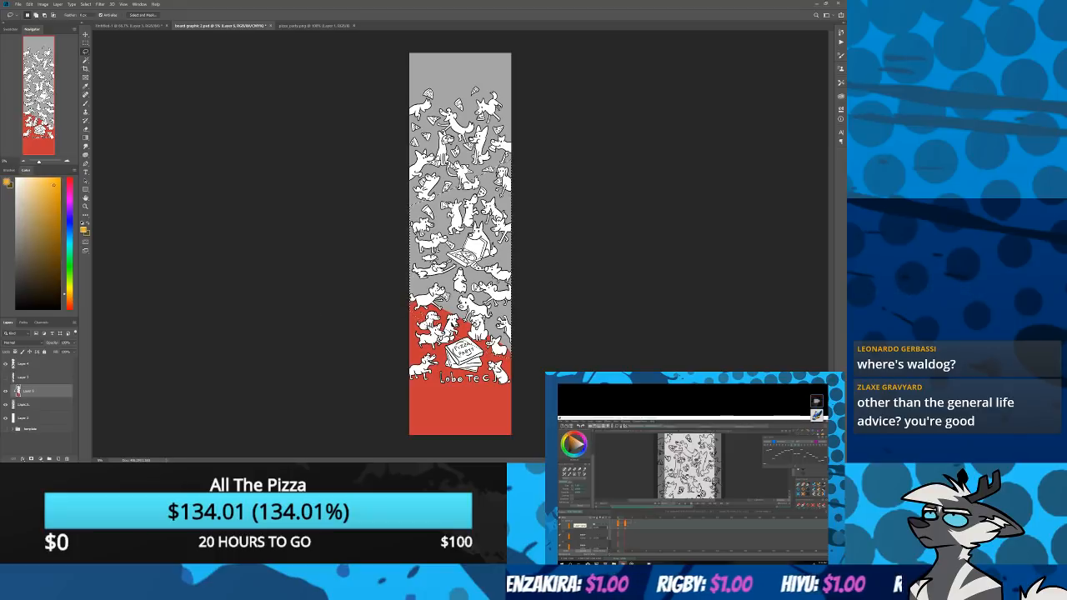
pyautogui.hotkey('alt', 'BackSpace')
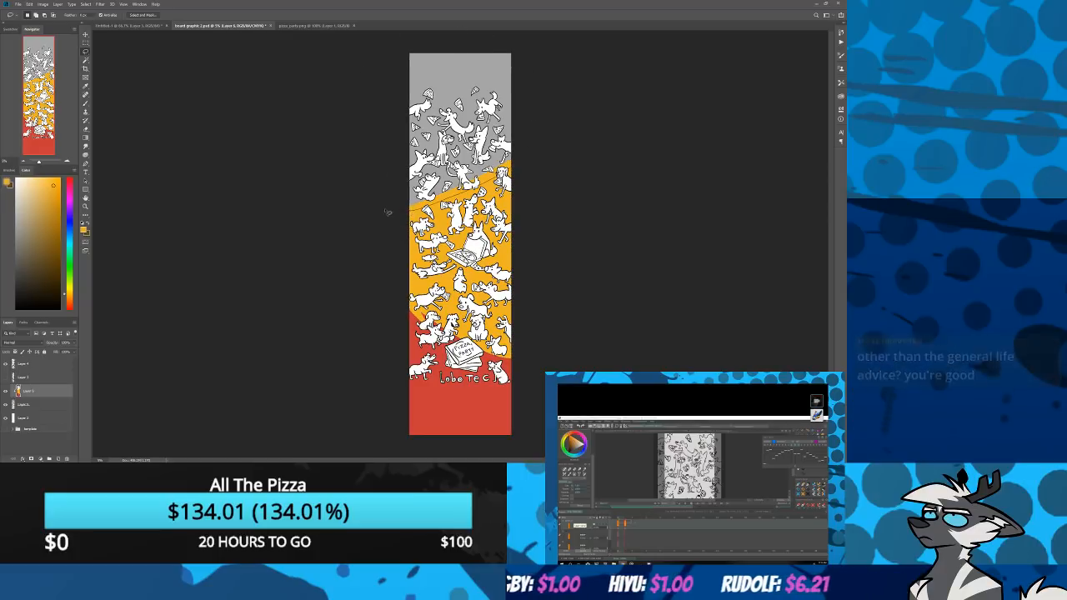
pyautogui.moveTo(388, 213); pyautogui.dragTo(388, 215)
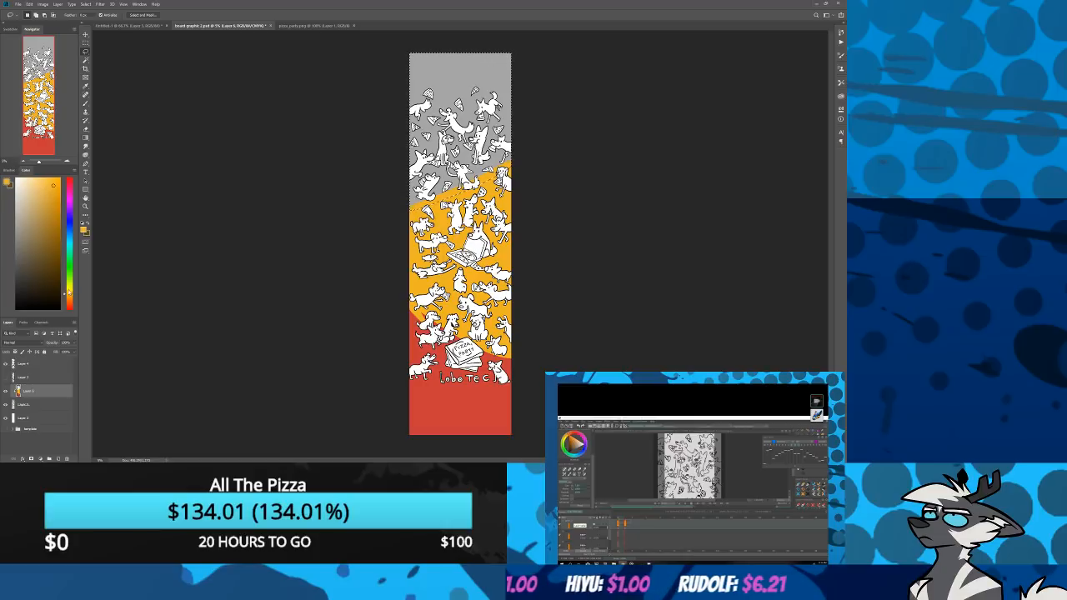
pyautogui.moveTo(70, 292); pyautogui.dragTo(70, 290)
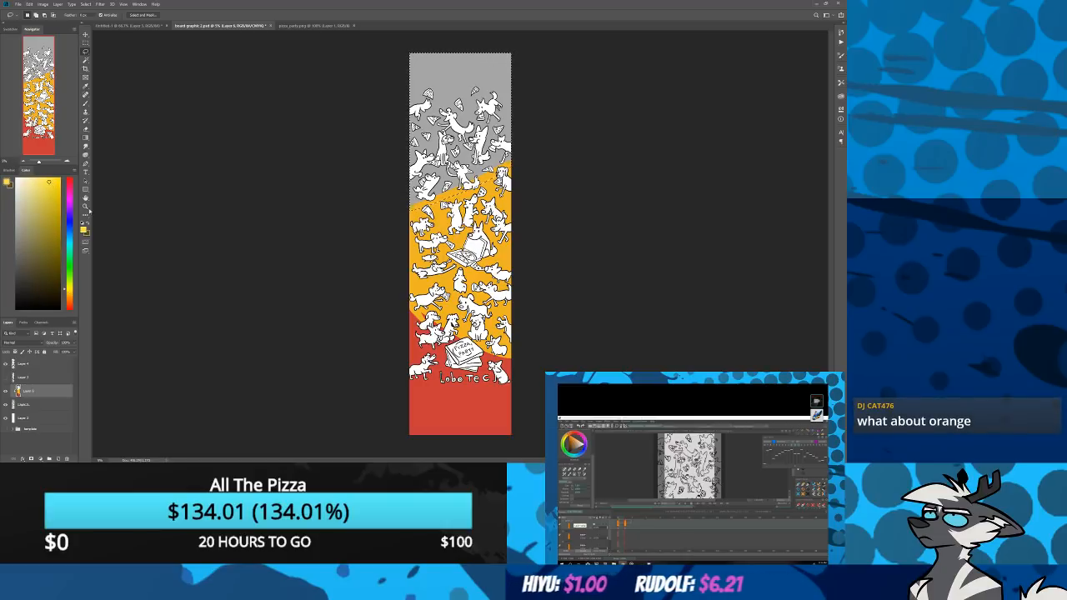
pyautogui.hotkey('alt', 'BackSpace')
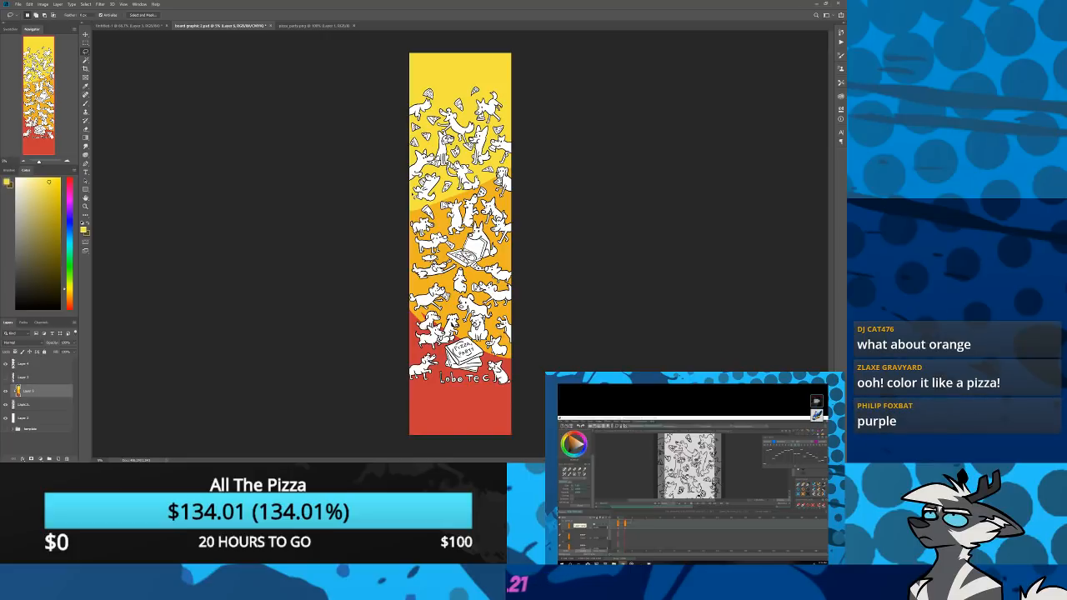
# Reduce the saturation of the red, orange and yellow background layer with Hue/Saturation
pyautogui.hotkey('ctrl', 'u')
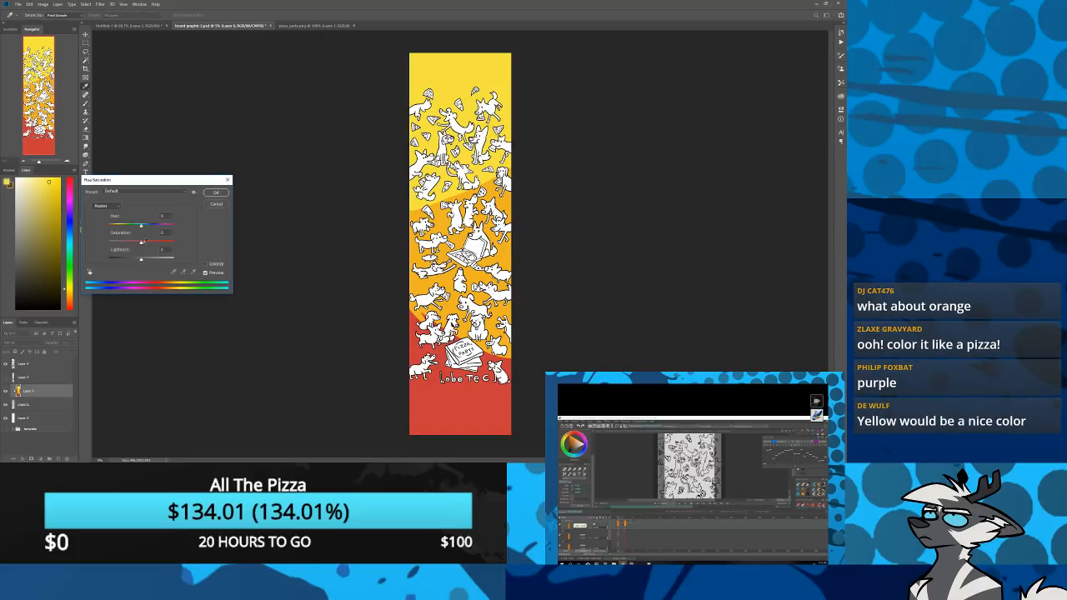
pyautogui.moveTo(139, 243); pyautogui.dragTo(134, 243)
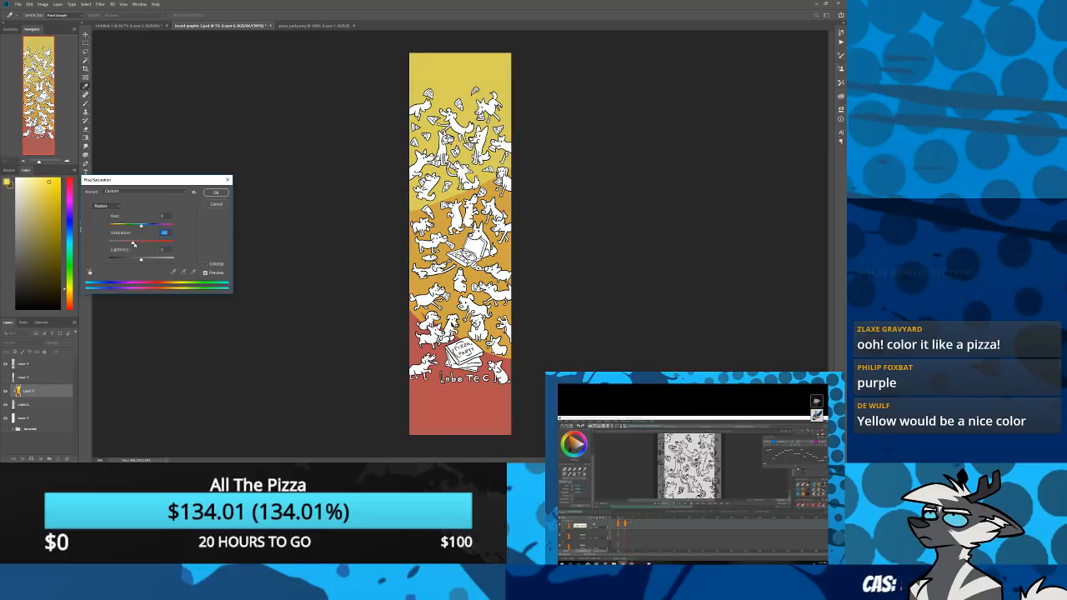
pyautogui.click(217, 193)
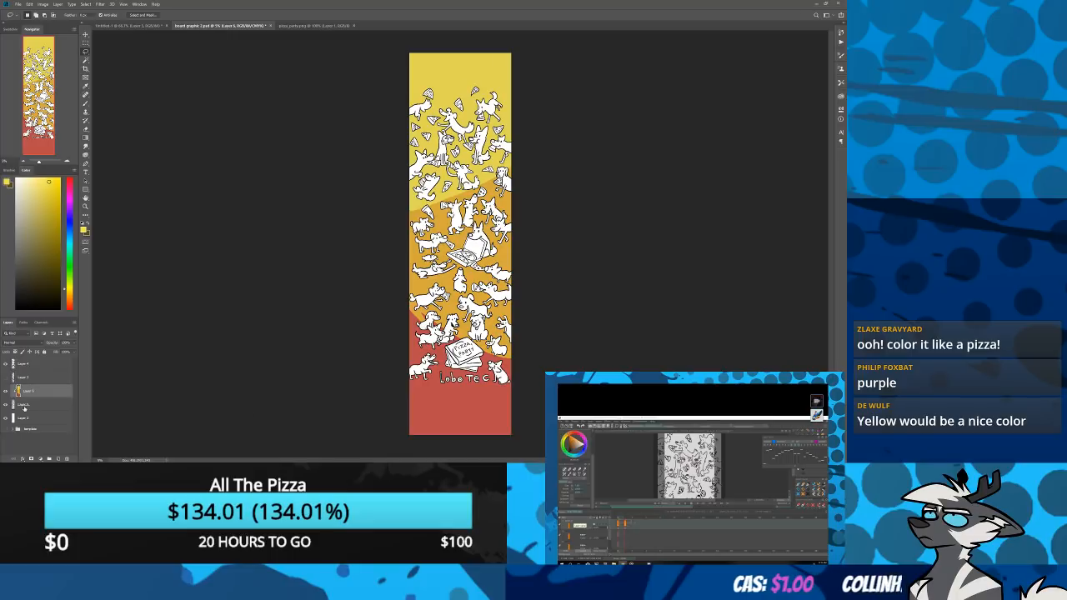
# Try the Pointillize filter on the coloured background layer
pyautogui.click(85, 5)
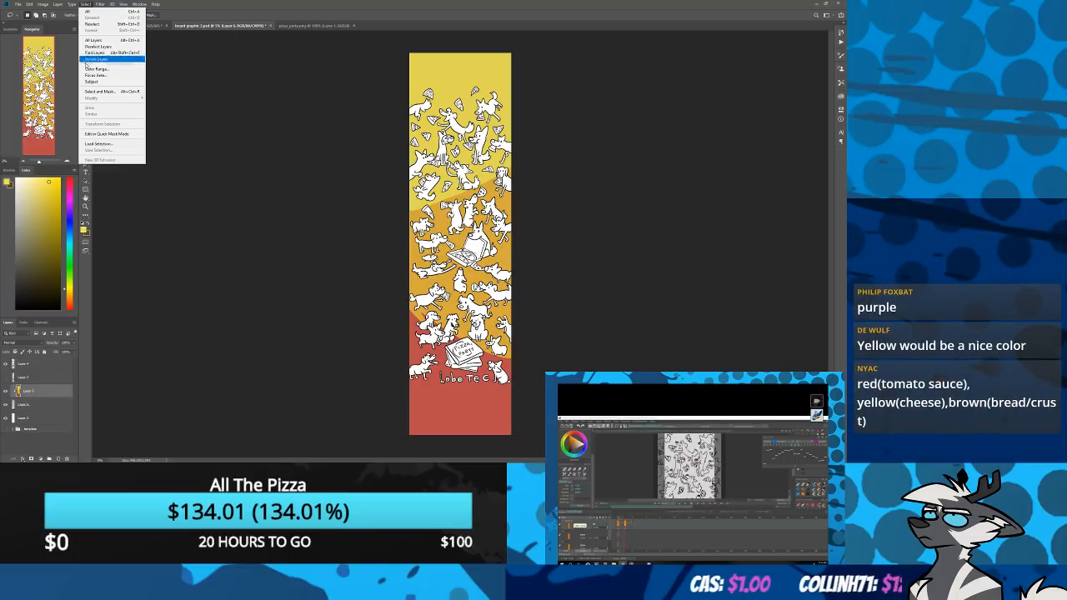
pyautogui.moveTo(100, 4)
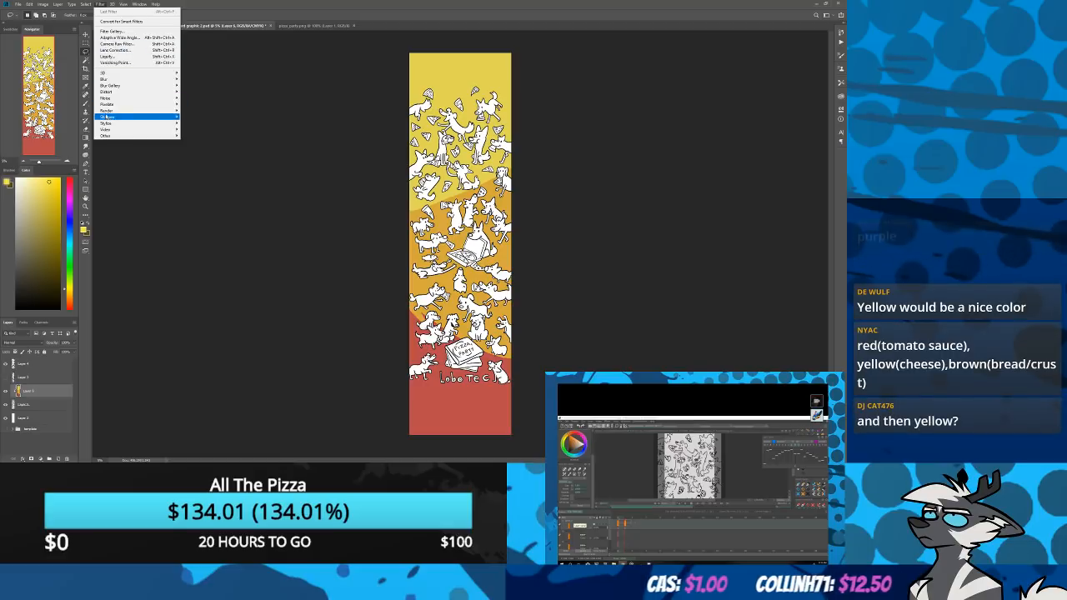
pyautogui.moveTo(117, 106)
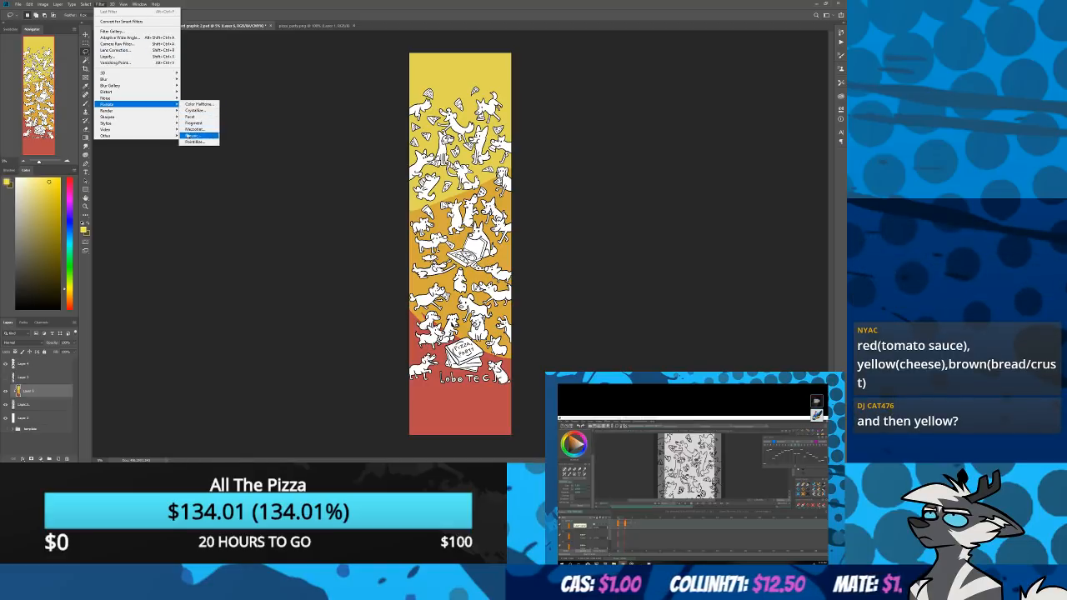
pyautogui.click(189, 144)
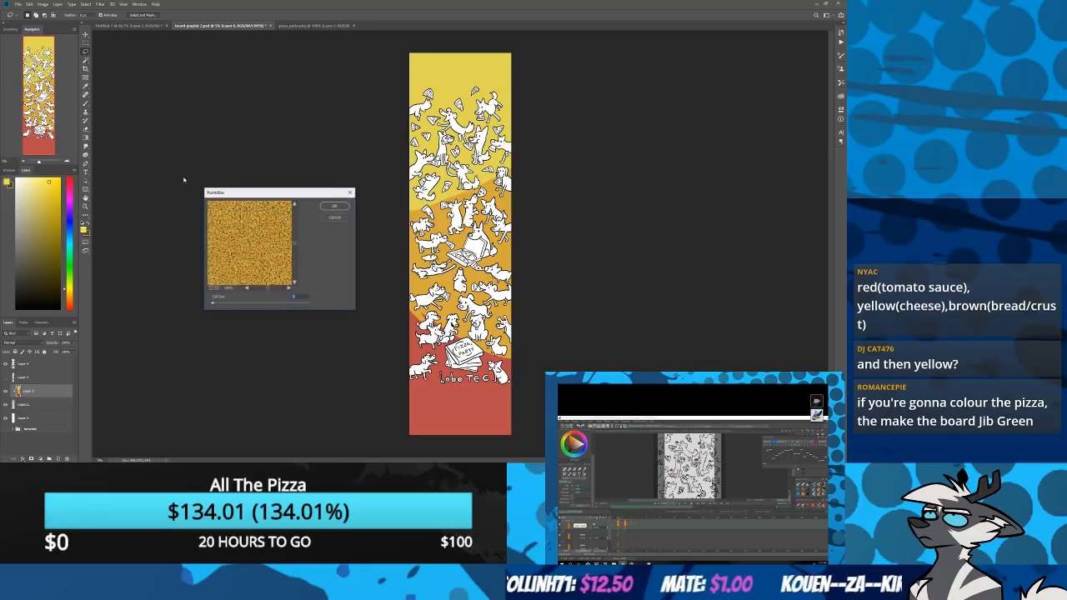
pyautogui.click(334, 216)
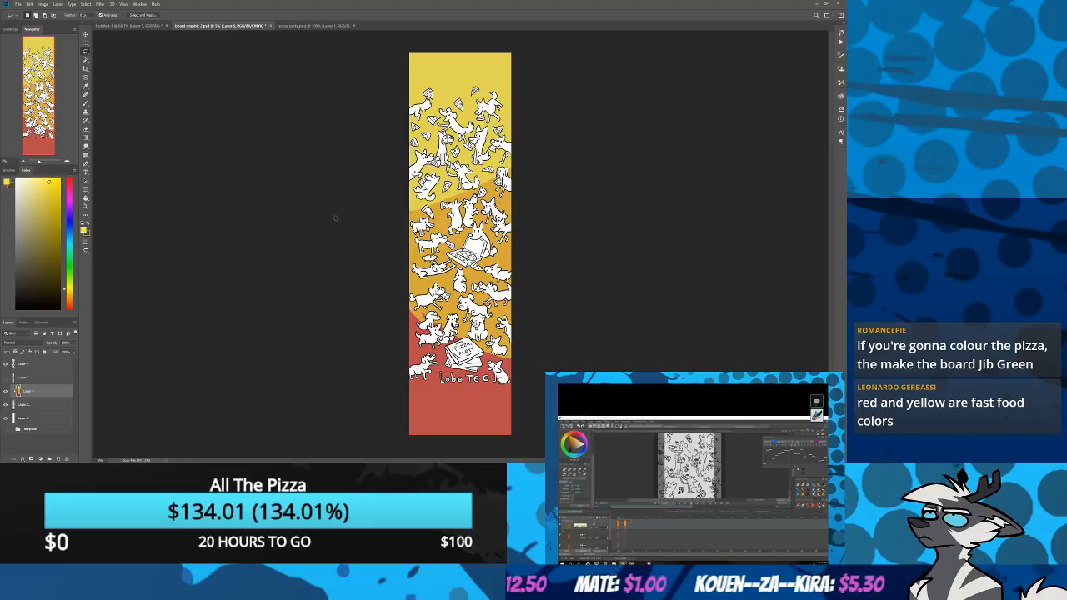
# Save the document
pyautogui.hotkey('ctrl', 's')
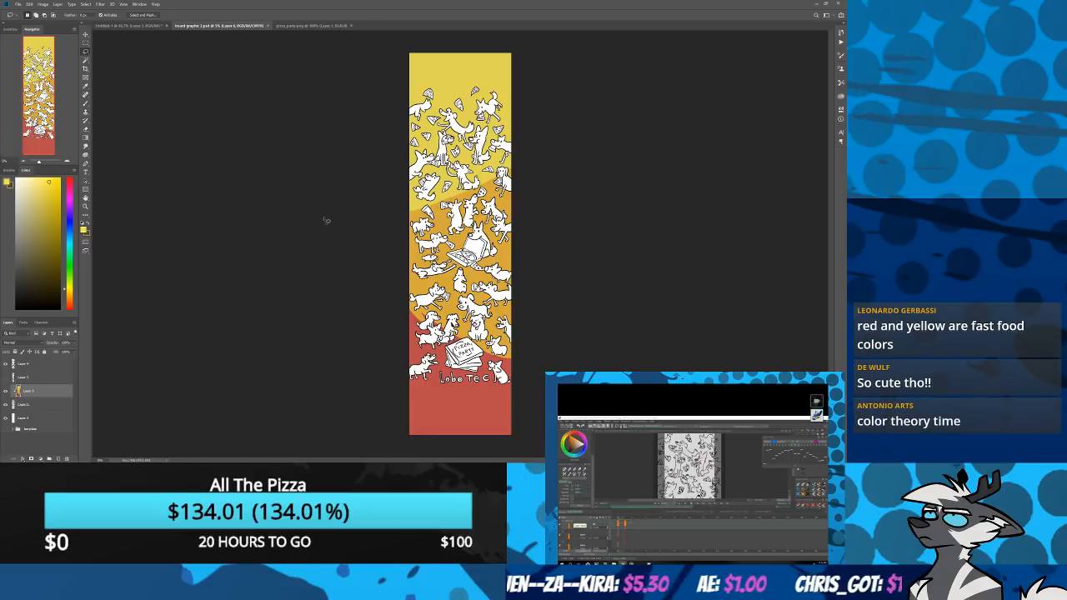
# Try the Mezzotint filter on the coloured background layer
pyautogui.click(86, 5)
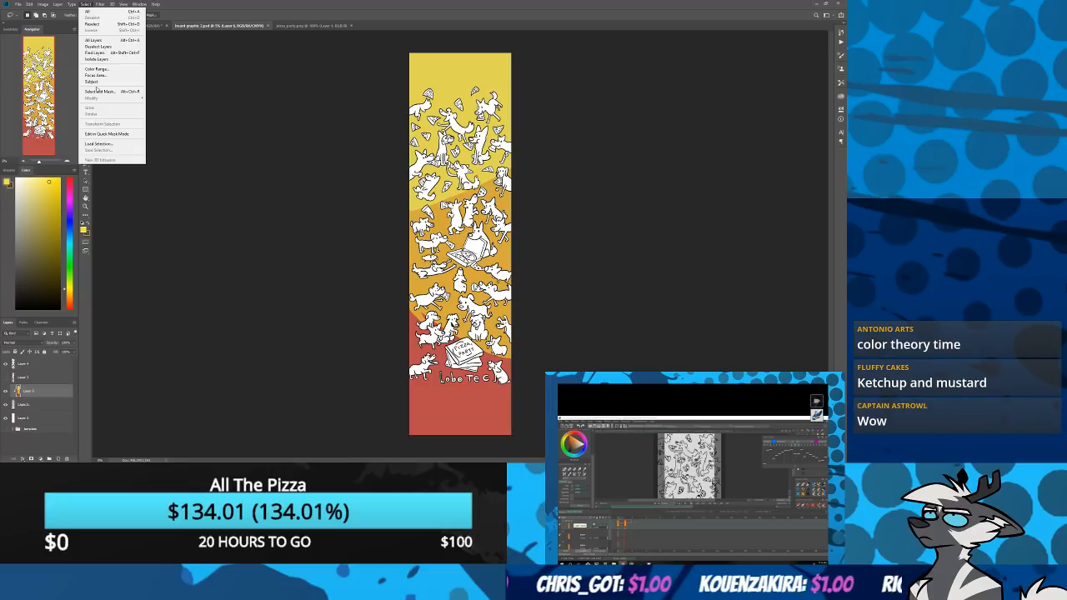
pyautogui.moveTo(100, 4)
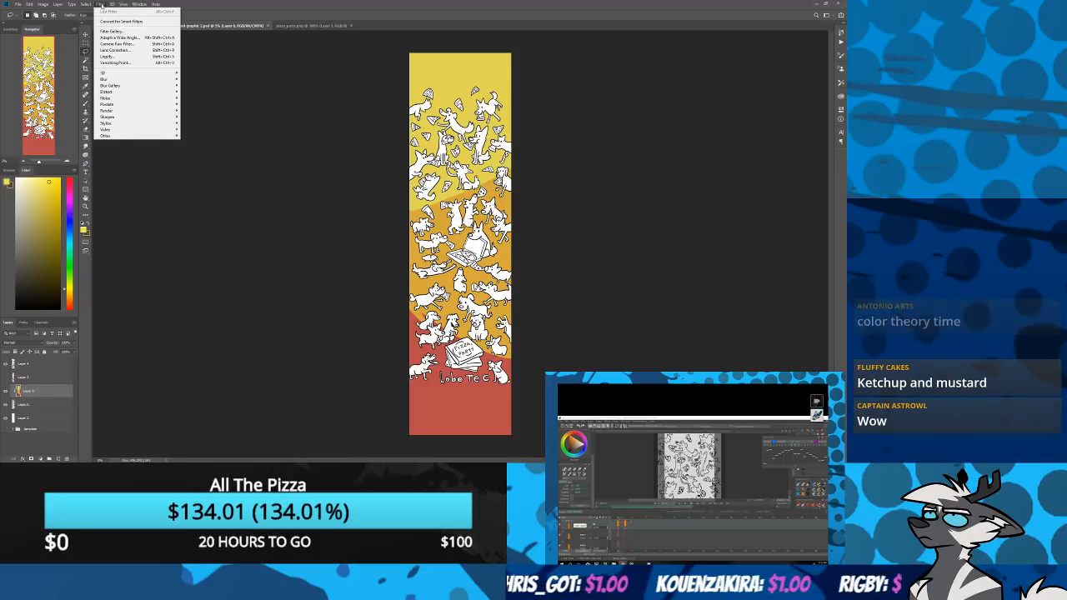
pyautogui.moveTo(109, 88)
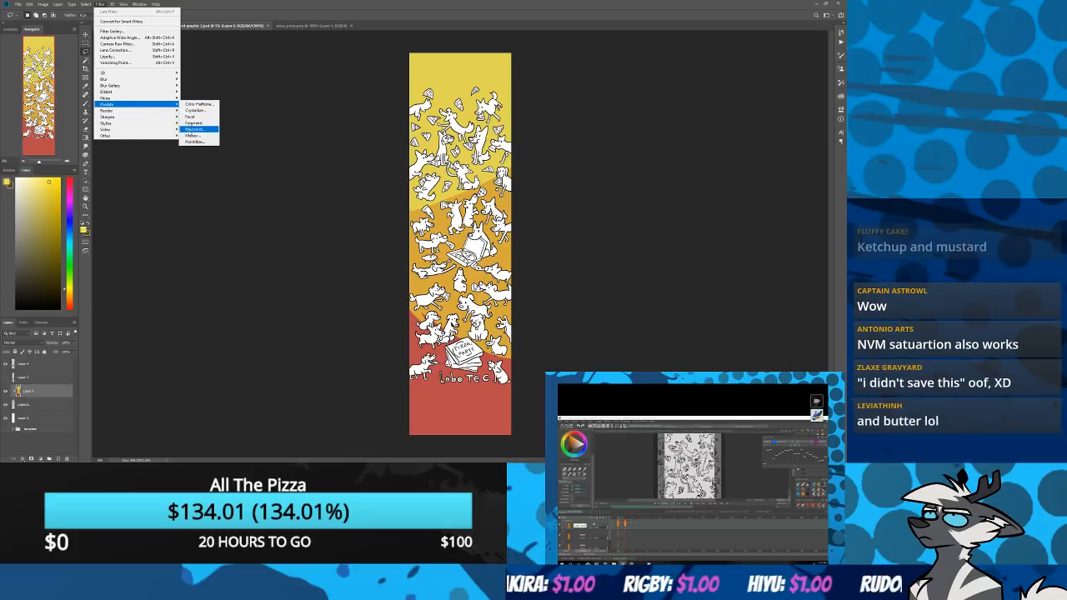
pyautogui.click(188, 129)
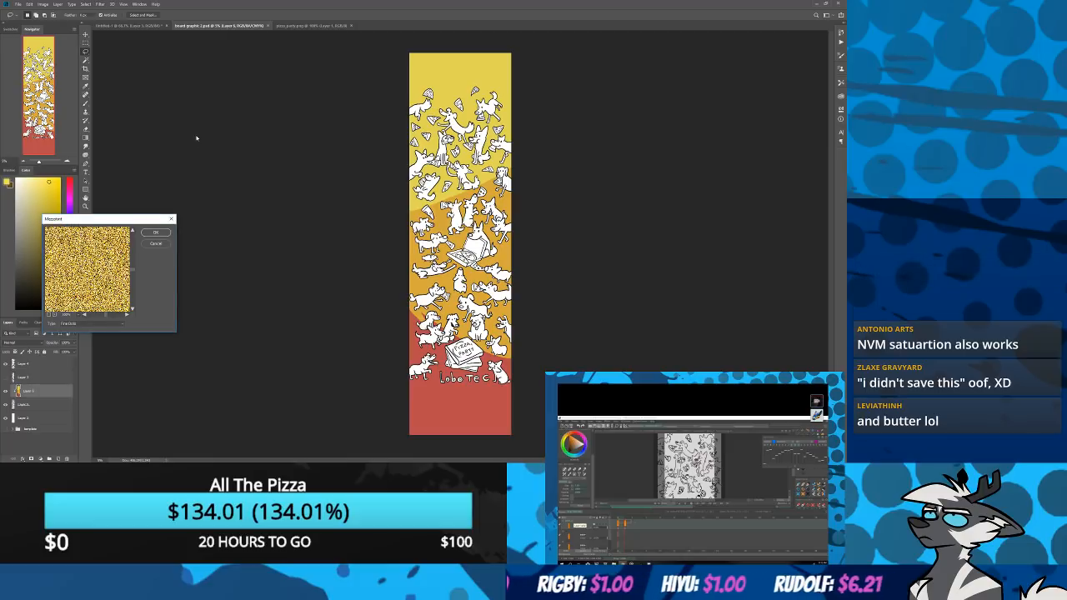
pyautogui.click(155, 244)
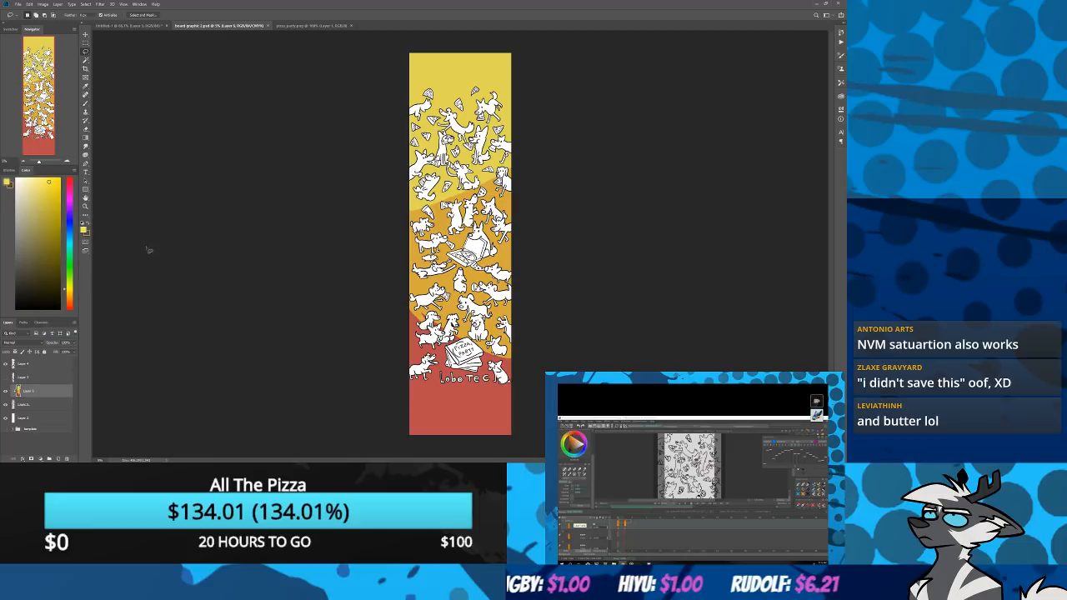
# Try the Solarize filter on the coloured background layer and undo it
pyautogui.click(100, 4)
pyautogui.moveTo(112, 123)
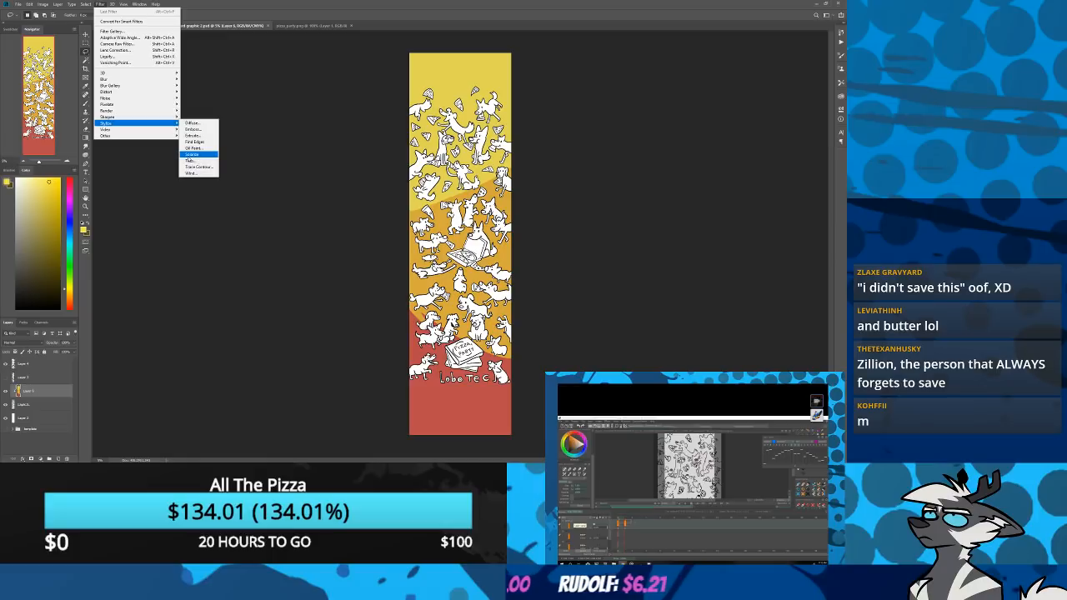
pyautogui.click(191, 155)
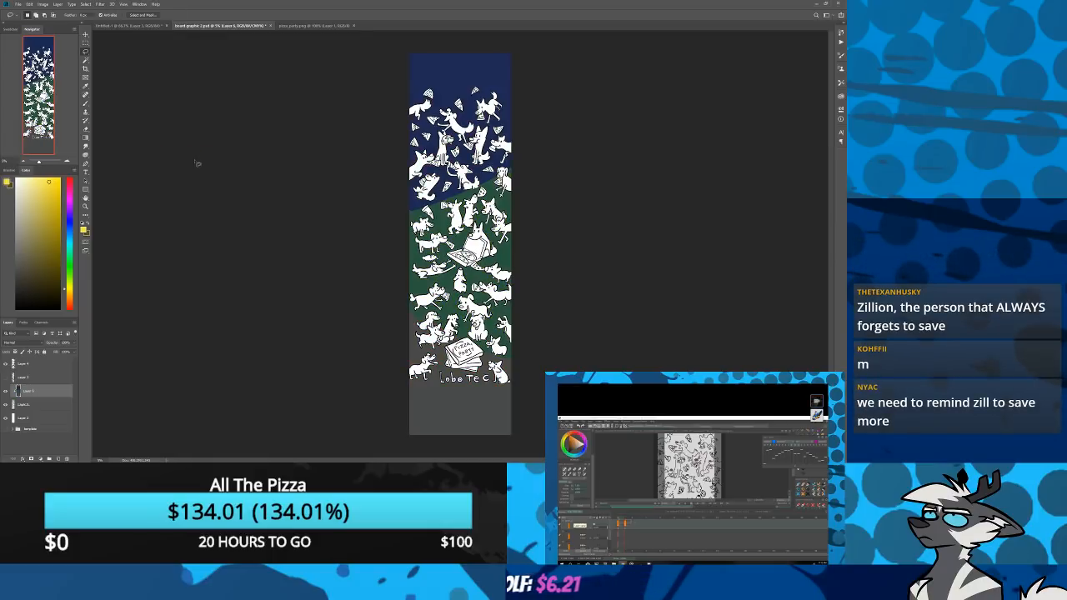
pyautogui.hotkey('ctrl', 'z')
# Apply the Fragment filter to the red, orange and yellow background layer
pyautogui.click(100, 4)
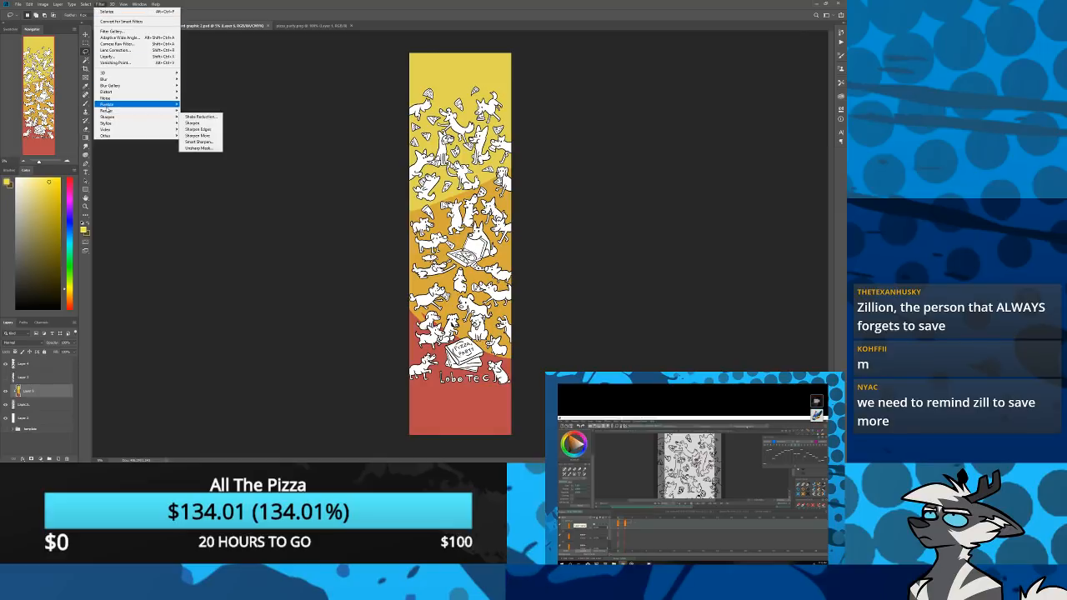
pyautogui.moveTo(107, 117)
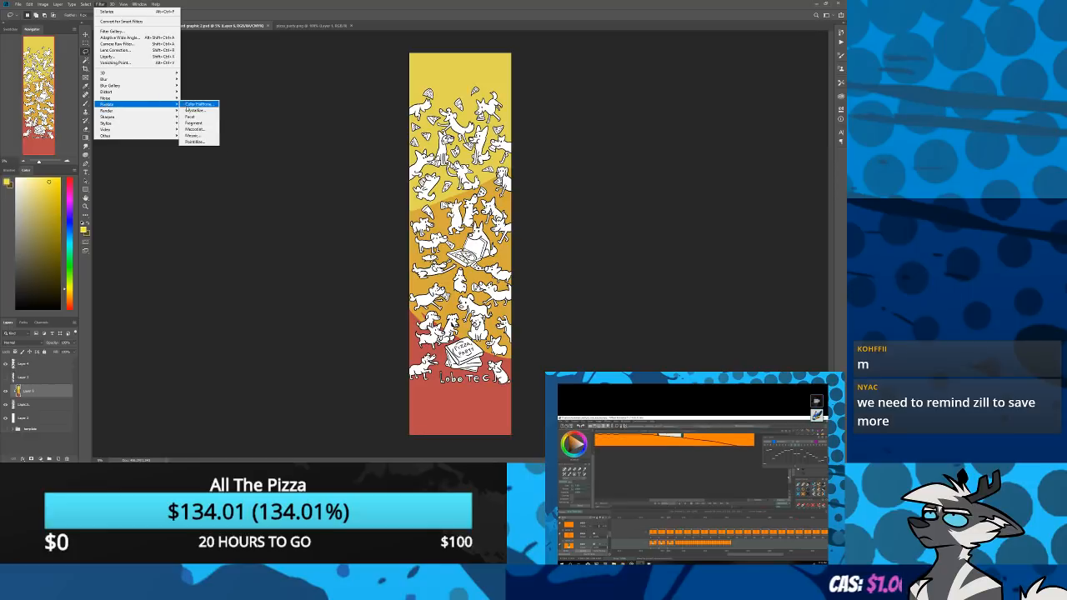
pyautogui.click(191, 124)
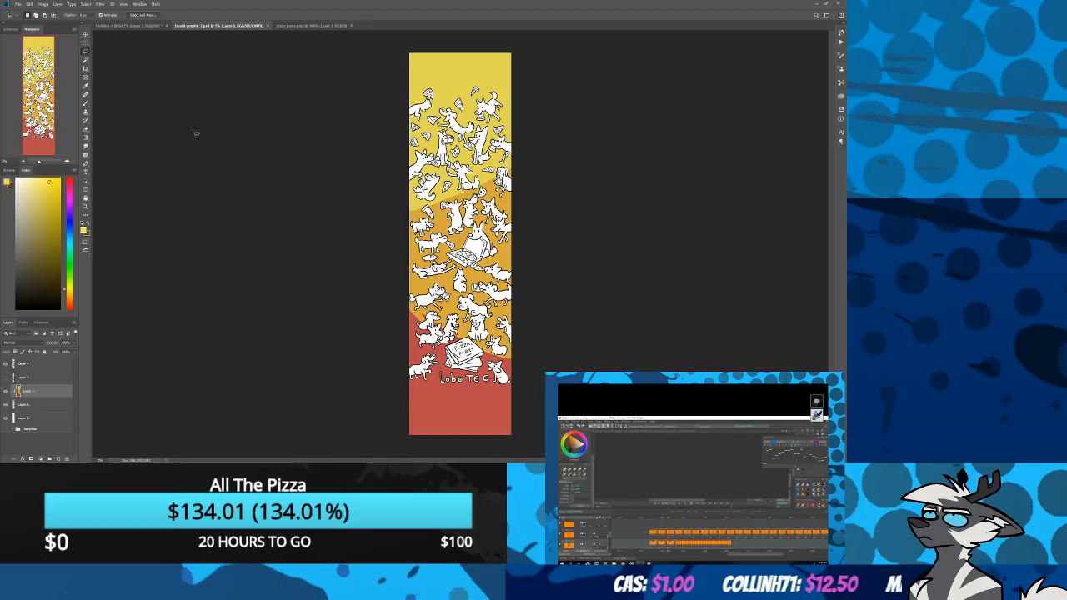
# Hide the coloured background layer, select the layer beneath it and sample its grey as the brush colour
pyautogui.click(6, 391)
pyautogui.click(25, 405)
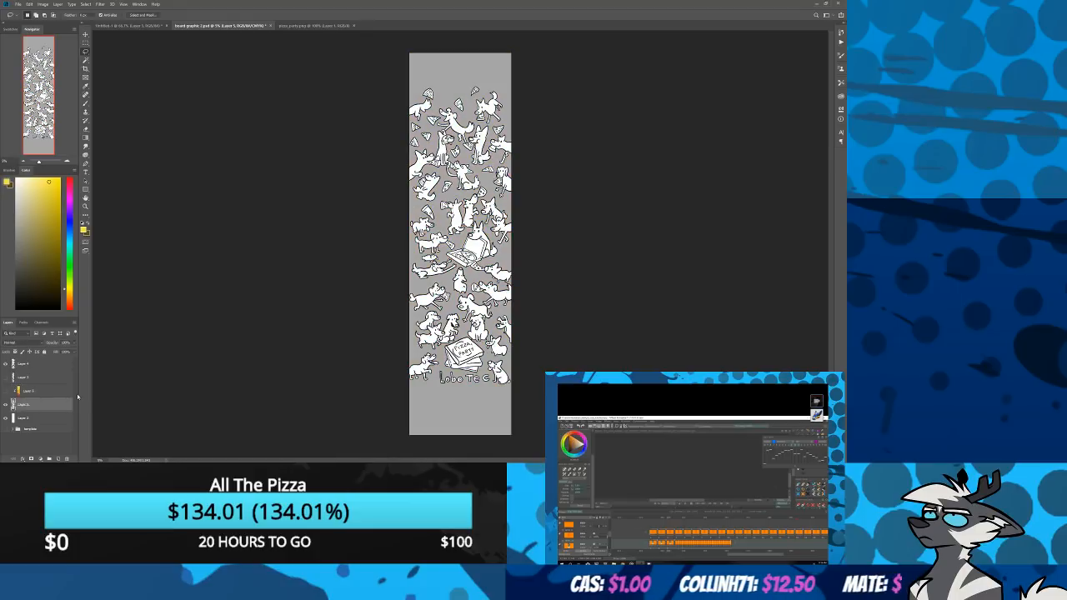
pyautogui.press('b')
pyautogui.keyDown('alt'); pyautogui.click(440, 428); pyautogui.keyUp('alt')
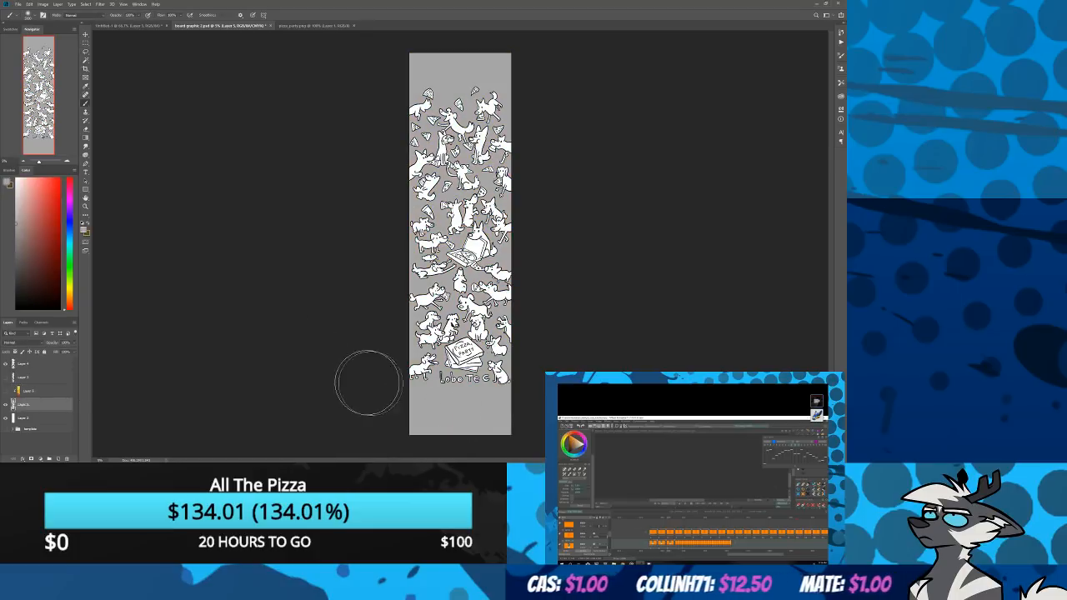
pyautogui.press('w')
# Inspect the pizza boxes and lettering in the lower artwork up close, and show and select the coloured background layer again
pyautogui.click(67, 161)
pyautogui.click(67, 162)
pyautogui.click(68, 162)
pyautogui.click(67, 162)
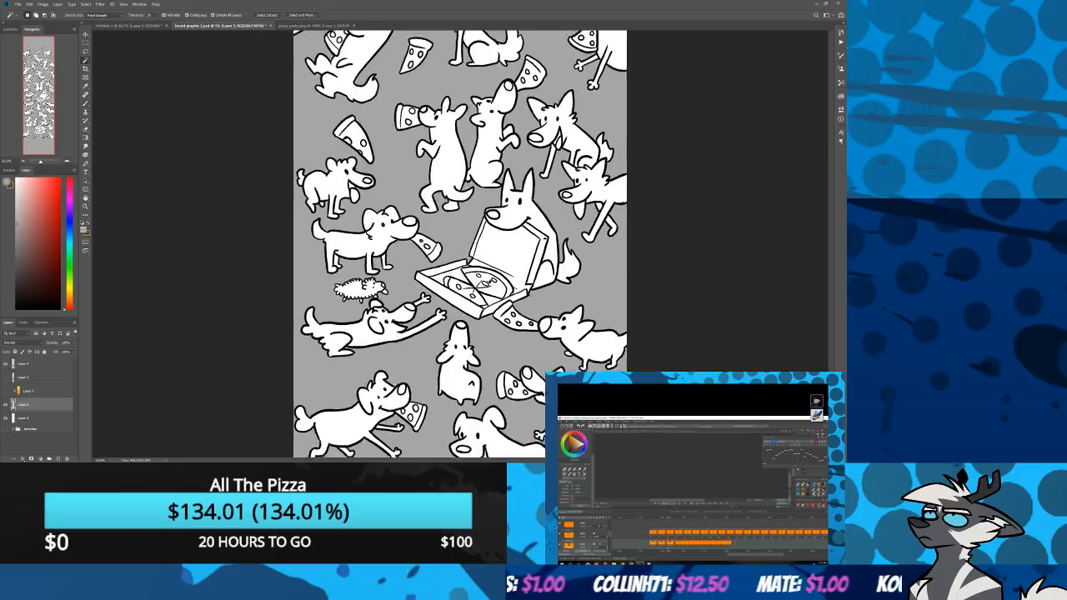
pyautogui.moveTo(39, 97); pyautogui.dragTo(43, 128)
pyautogui.click(67, 162)
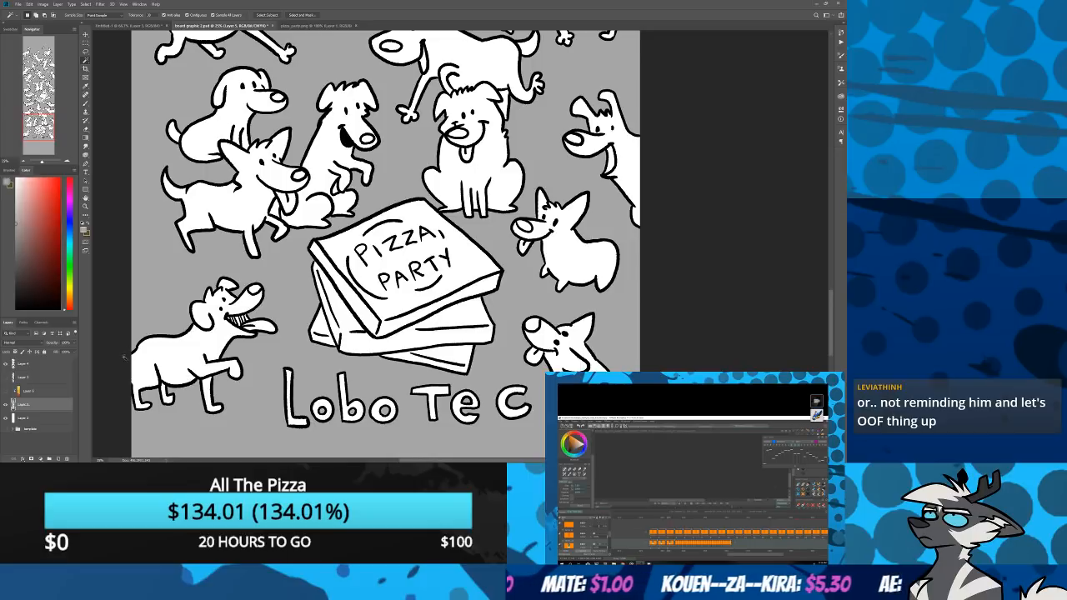
pyautogui.moveTo(42, 130)
pyautogui.mouseDown()
pyautogui.moveTo(42, 56)
pyautogui.moveTo(39, 137)
pyautogui.mouseUp()
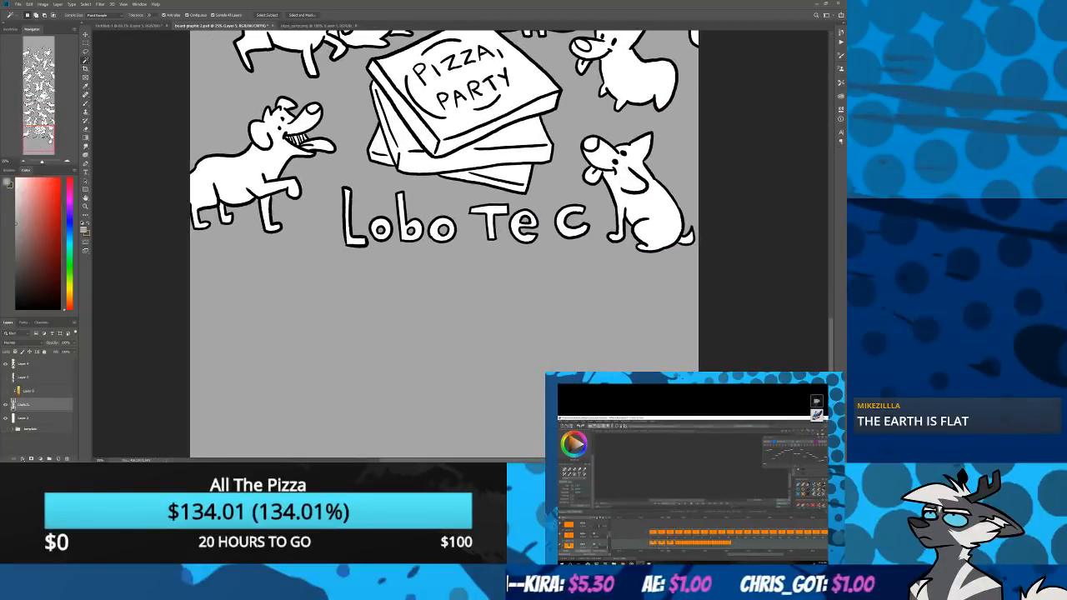
pyautogui.click(5, 391)
pyautogui.click(28, 391)
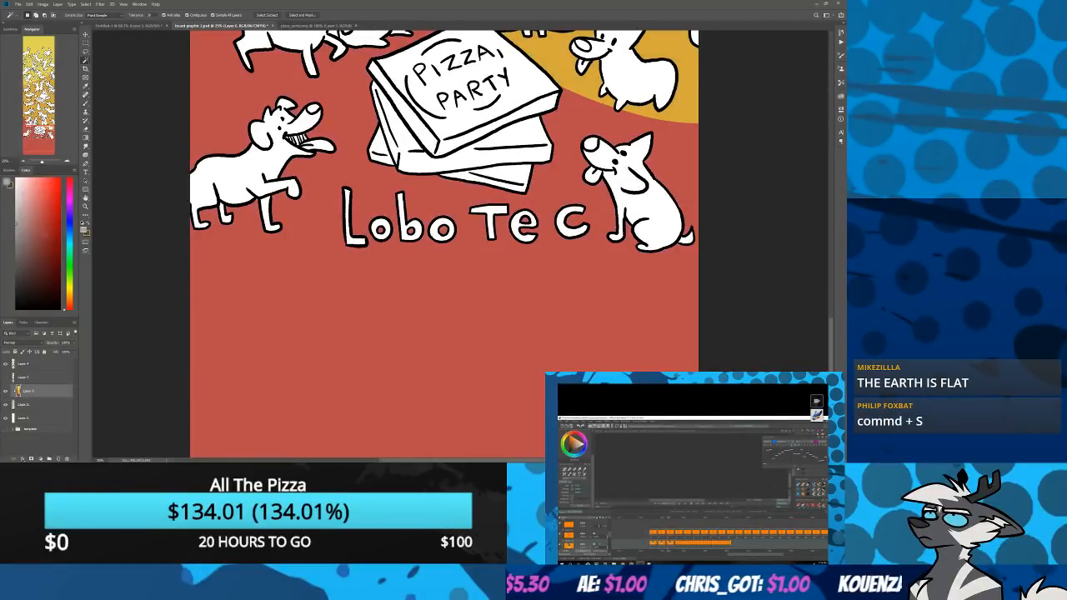
# Try the Trace Contour filter on the coloured background layer and cancel it
pyautogui.click(86, 5)
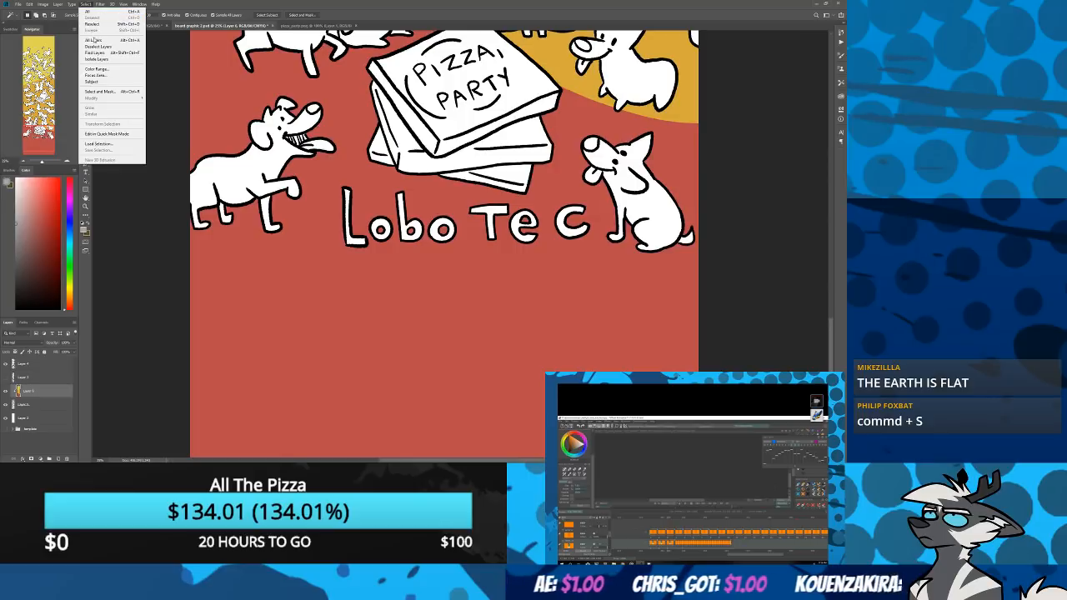
pyautogui.moveTo(100, 4)
pyautogui.moveTo(112, 124)
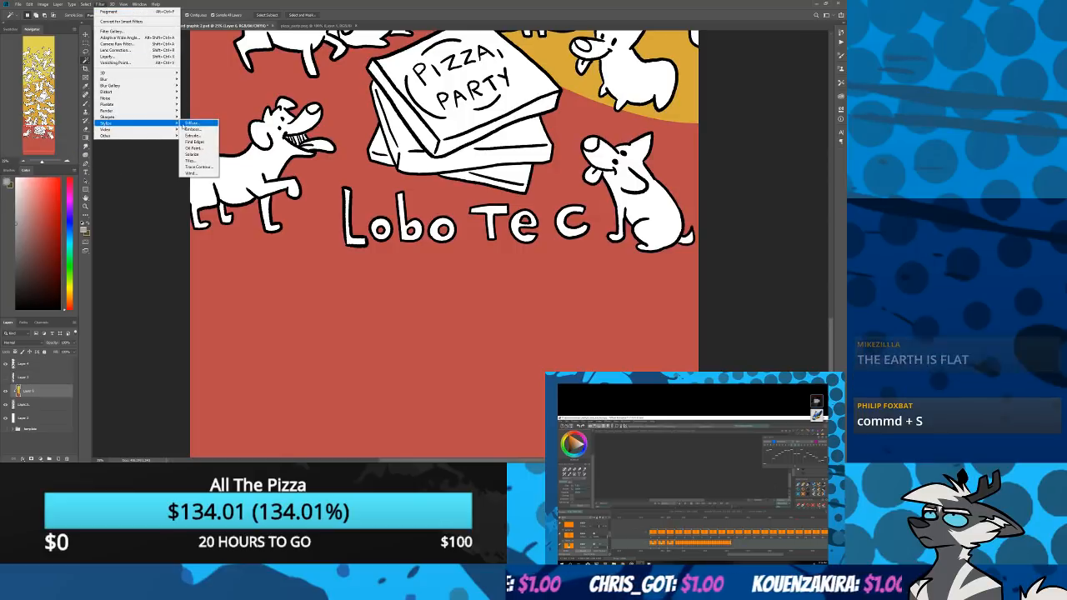
pyautogui.click(190, 169)
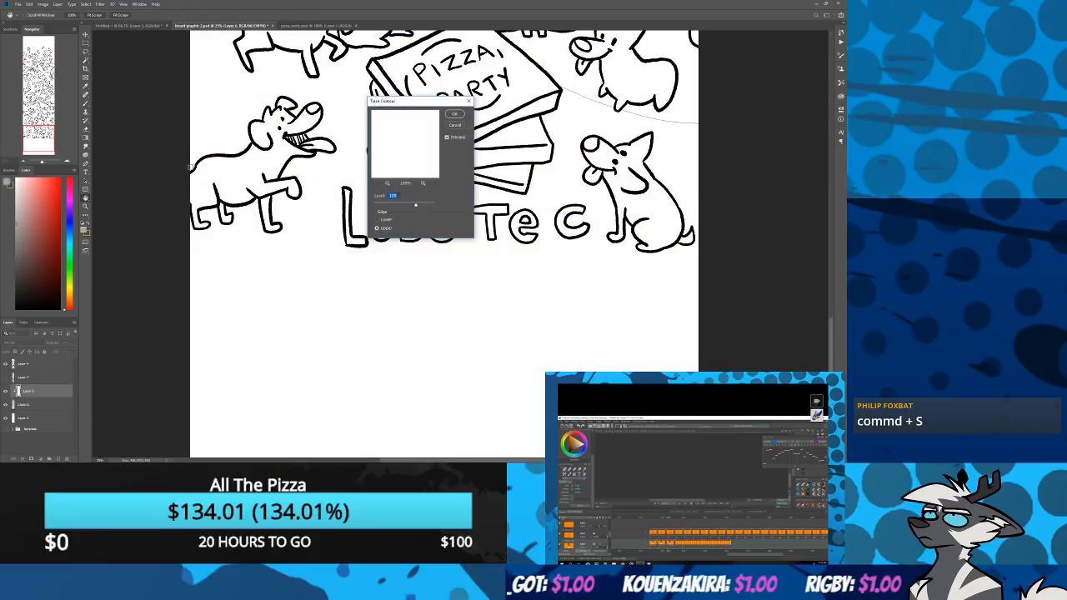
pyautogui.click(454, 125)
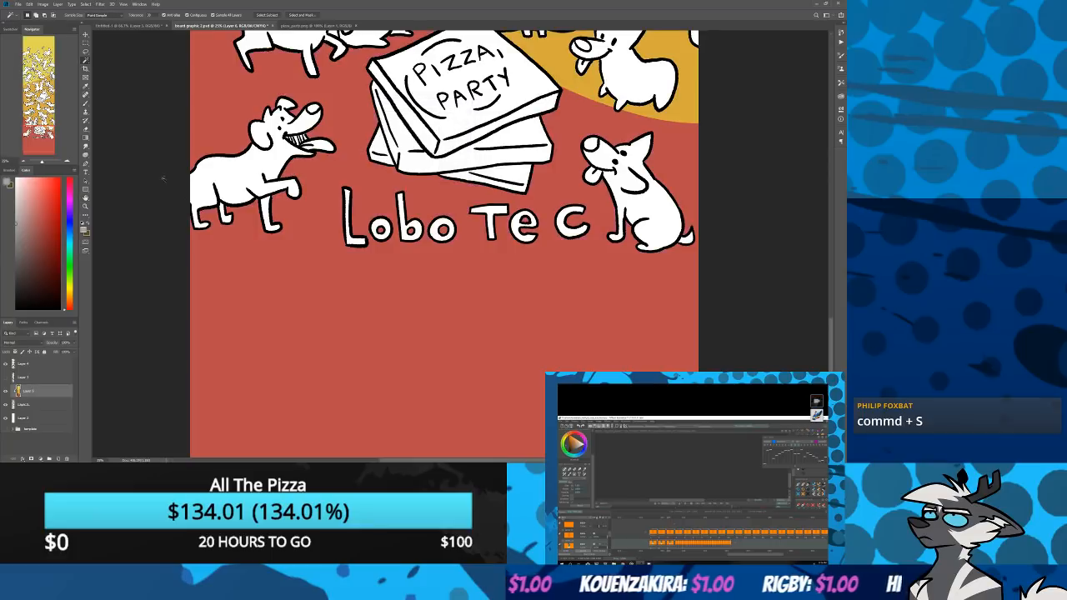
# Apply the Facet filter to the coloured background layer
pyautogui.moveTo(41, 103); pyautogui.dragTo(40, 81)
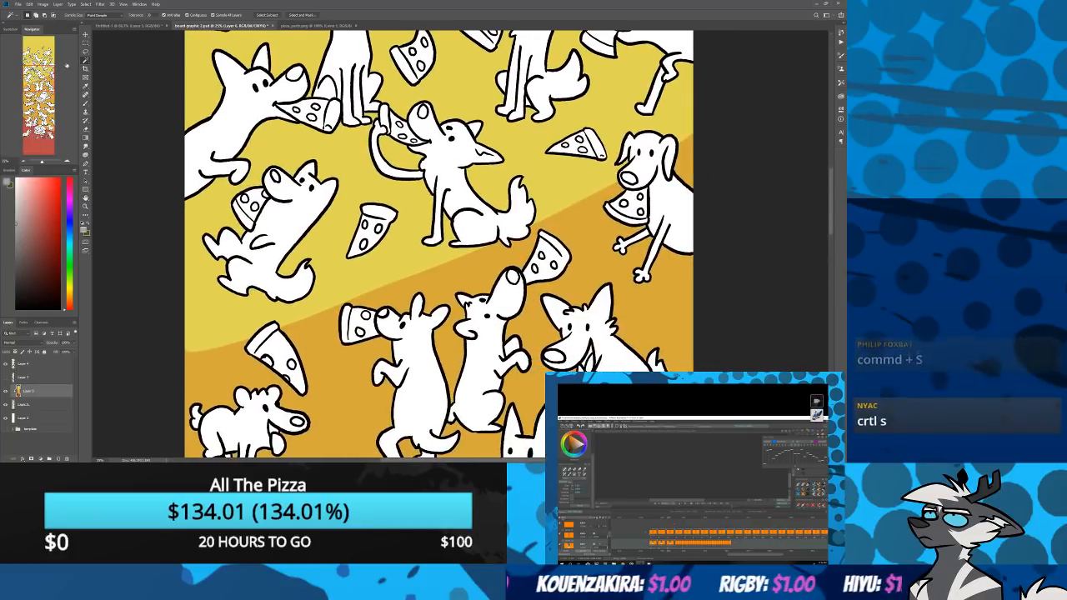
pyautogui.click(101, 5)
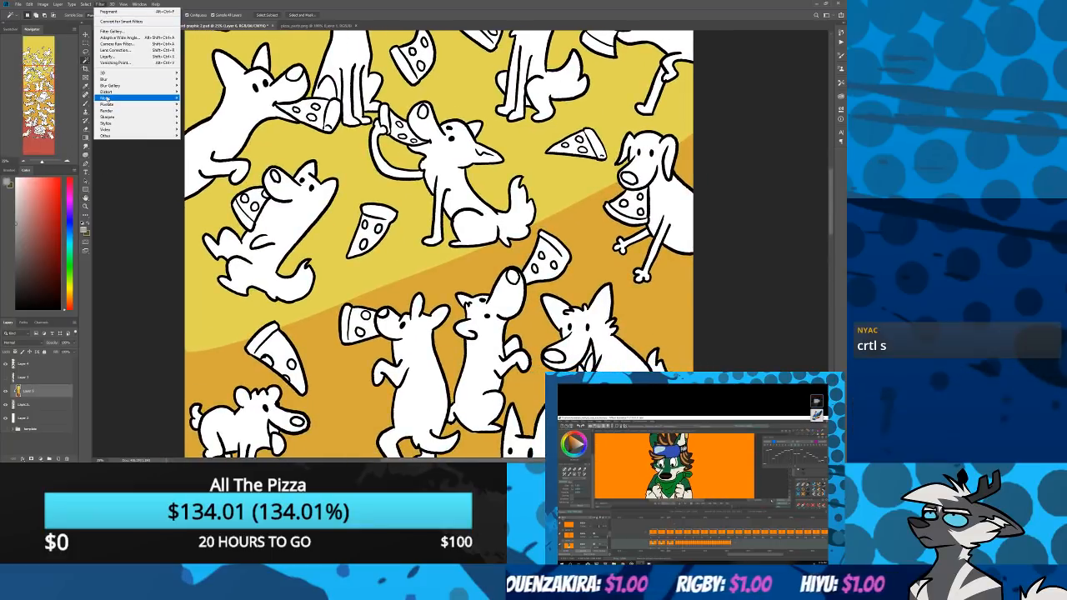
pyautogui.moveTo(114, 99)
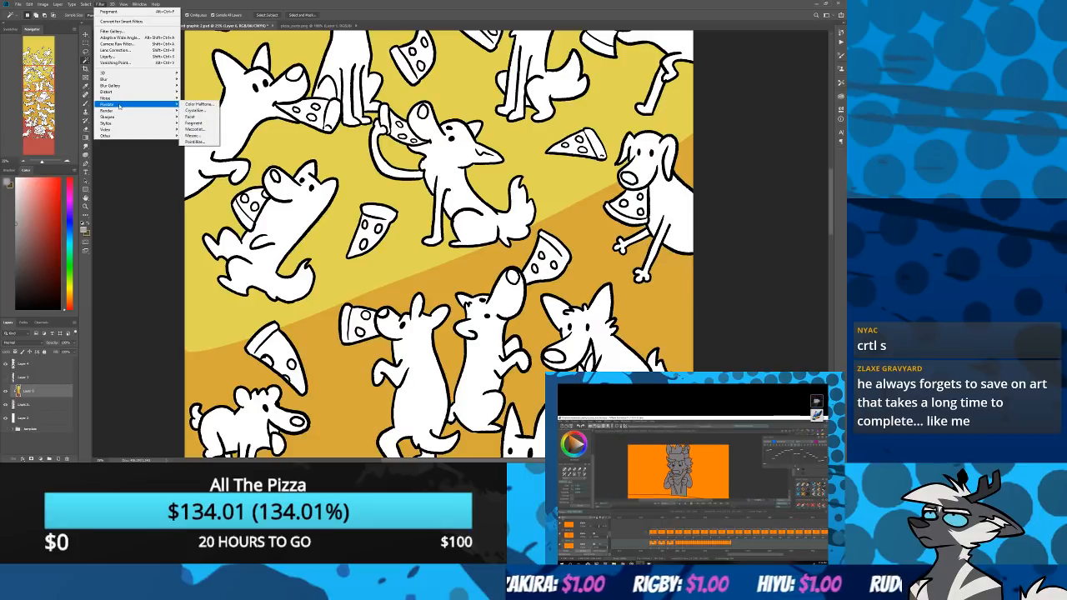
pyautogui.click(188, 117)
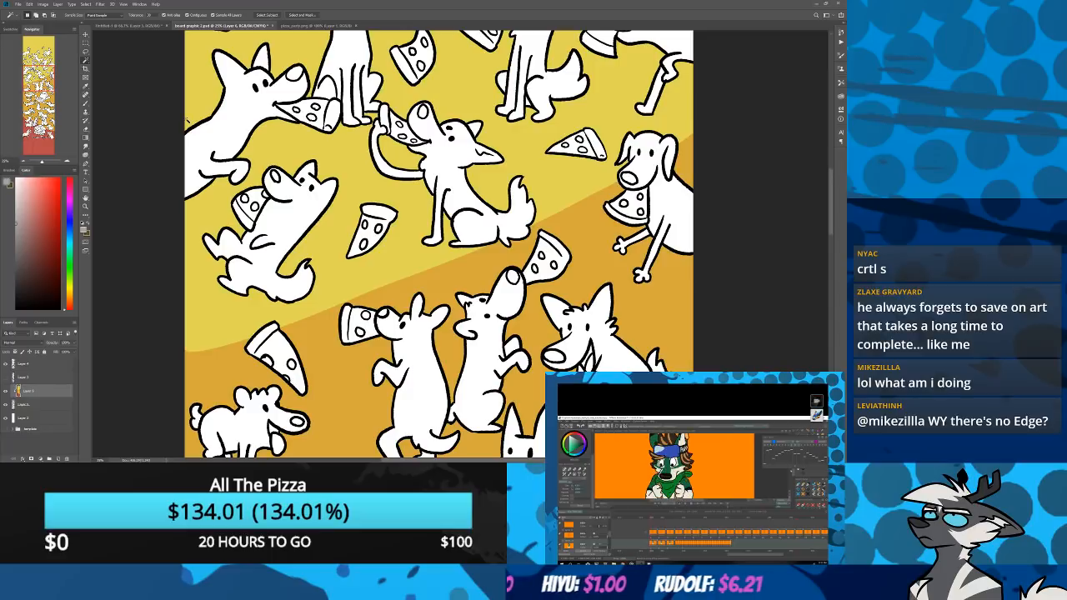
# Preview the Pointillize filter with a small cell size on the coloured background layer and cancel it
pyautogui.click(99, 4)
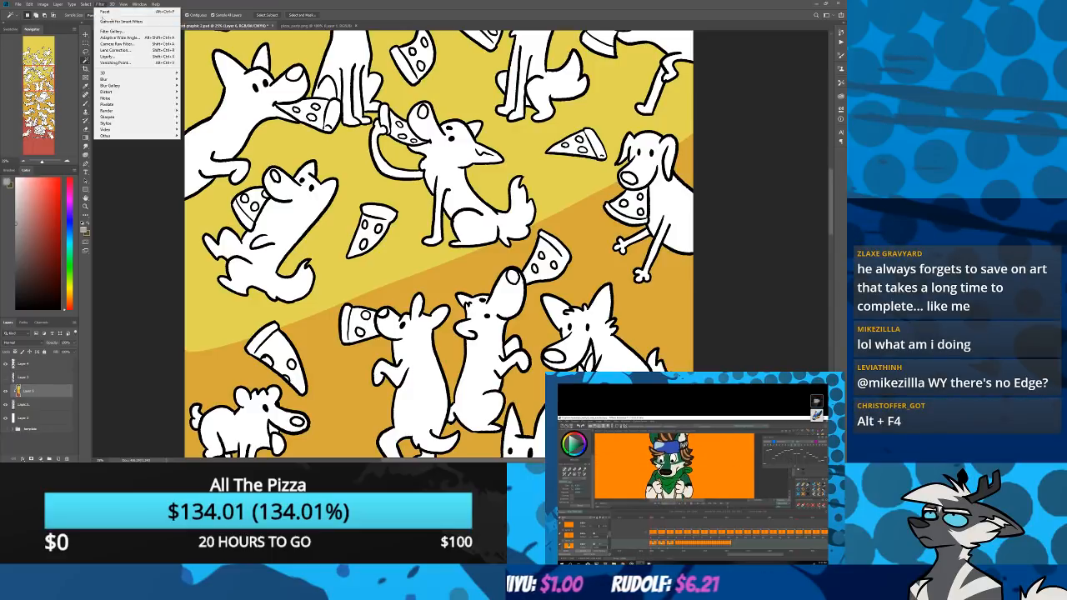
pyautogui.moveTo(106, 105)
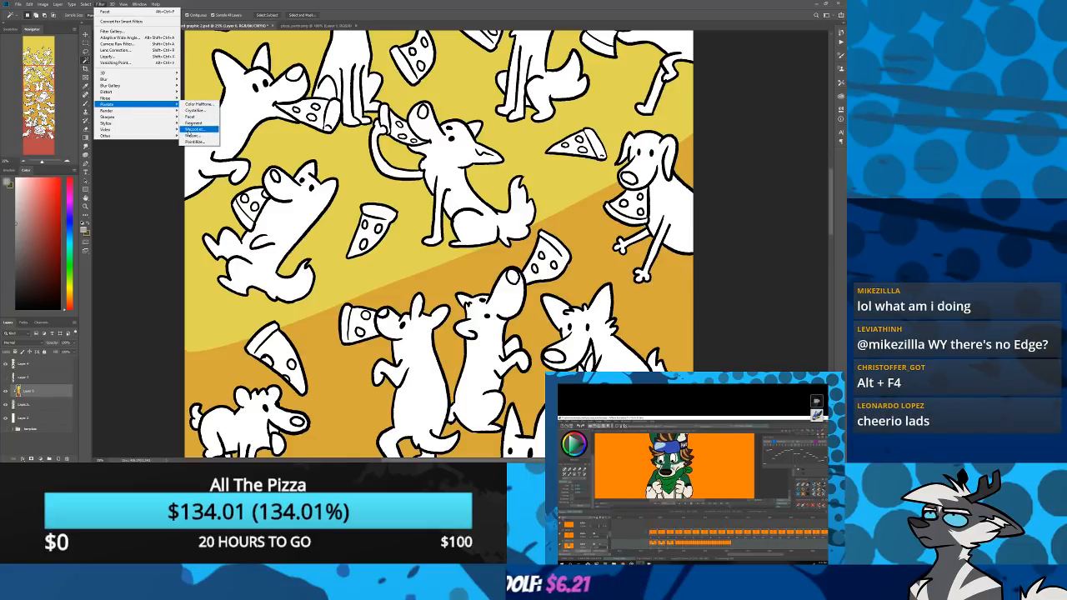
pyautogui.click(192, 143)
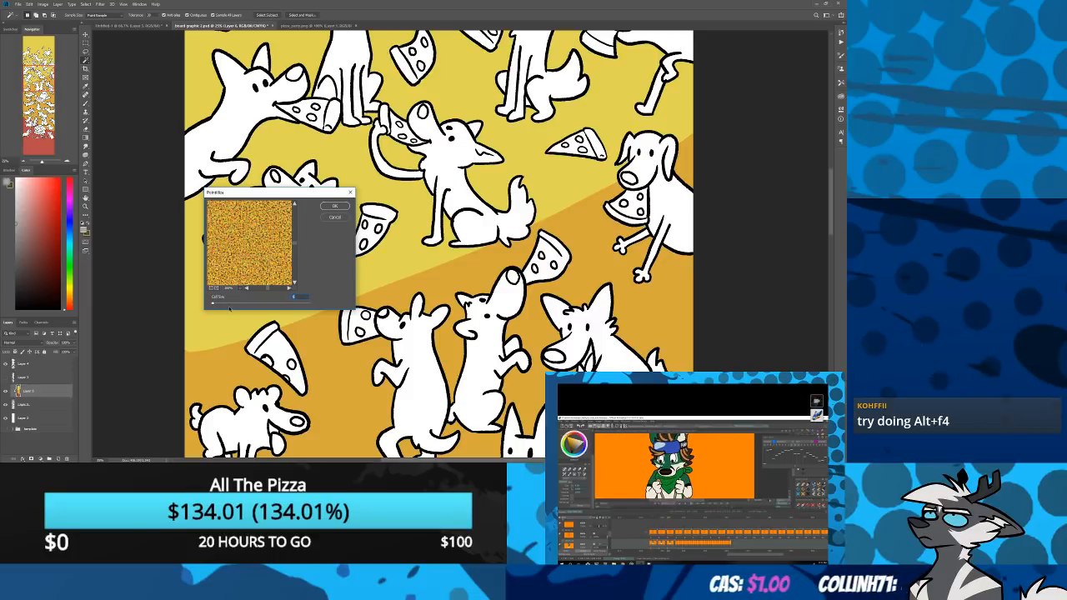
pyautogui.click(221, 303)
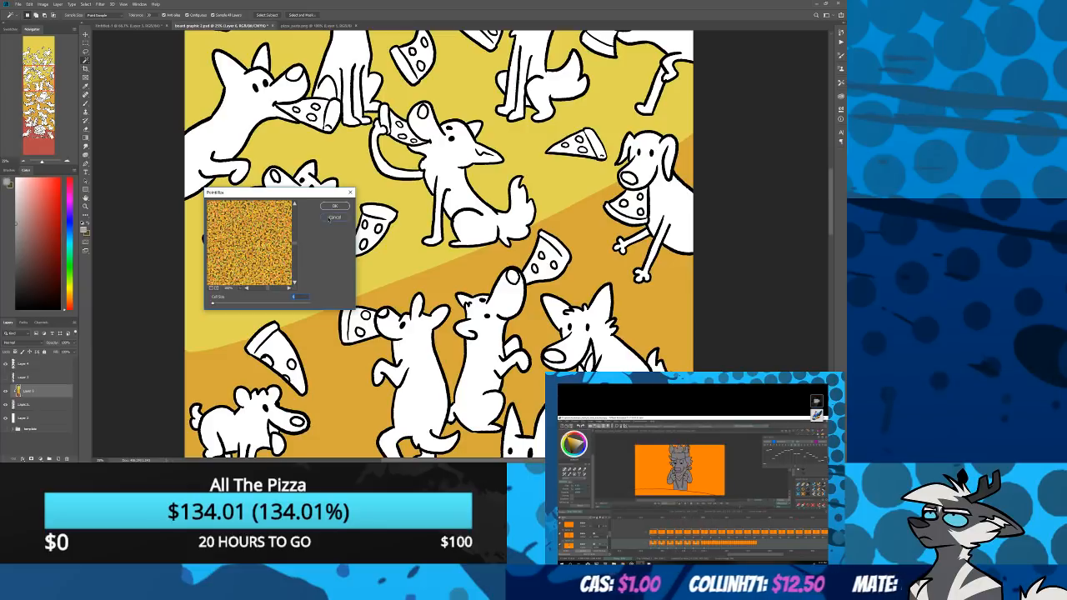
pyautogui.click(334, 218)
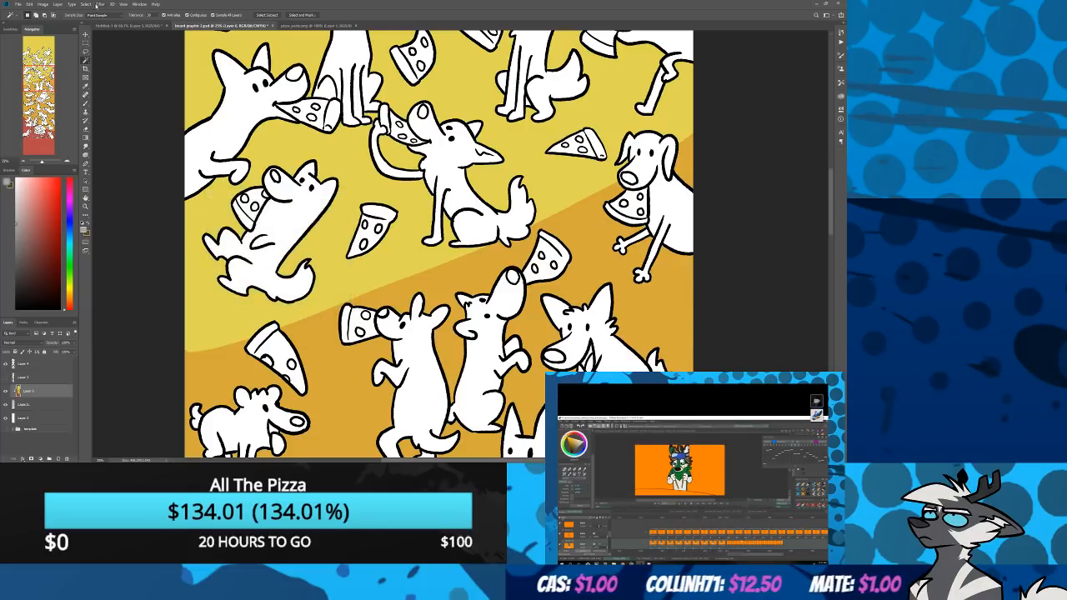
# Preview the Diffuse filter in Normal mode on the coloured background layer and cancel it
pyautogui.click(100, 3)
pyautogui.moveTo(125, 123)
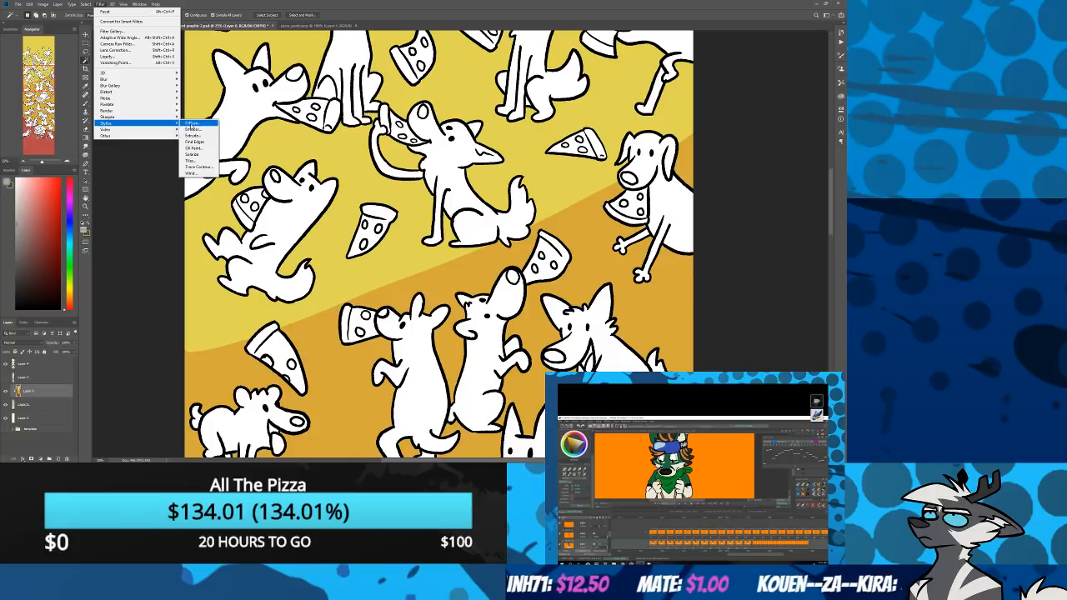
pyautogui.click(192, 125)
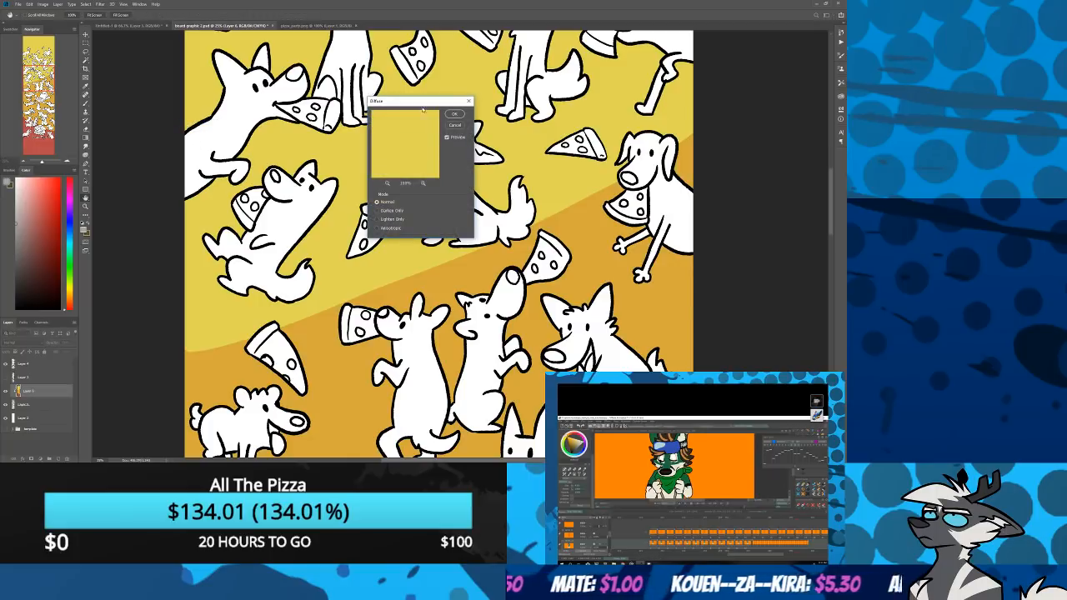
pyautogui.click(387, 183)
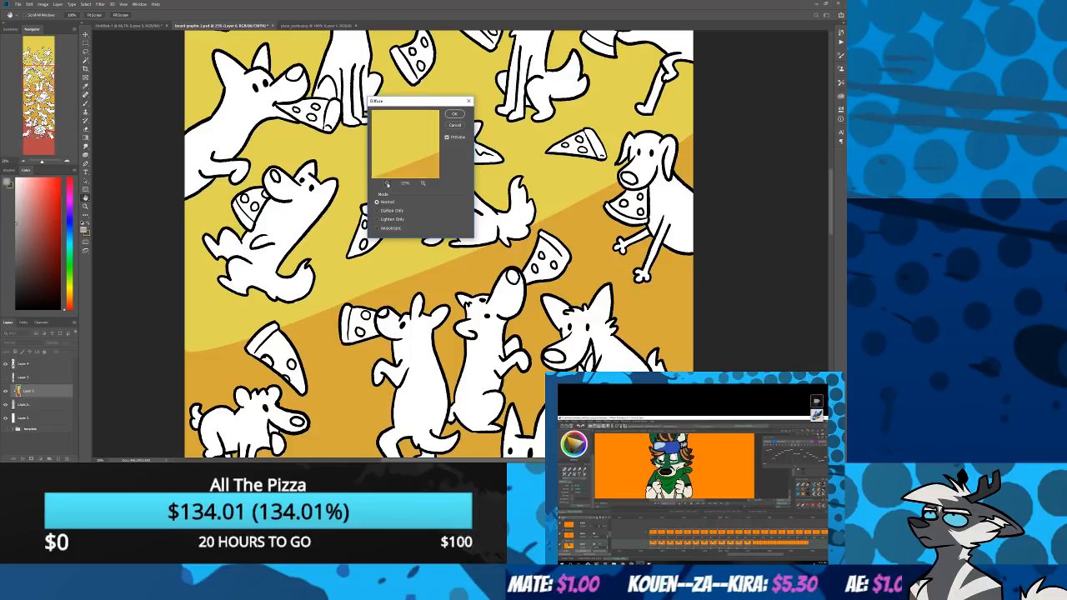
pyautogui.click(387, 185)
pyautogui.click(387, 184)
pyautogui.click(388, 184)
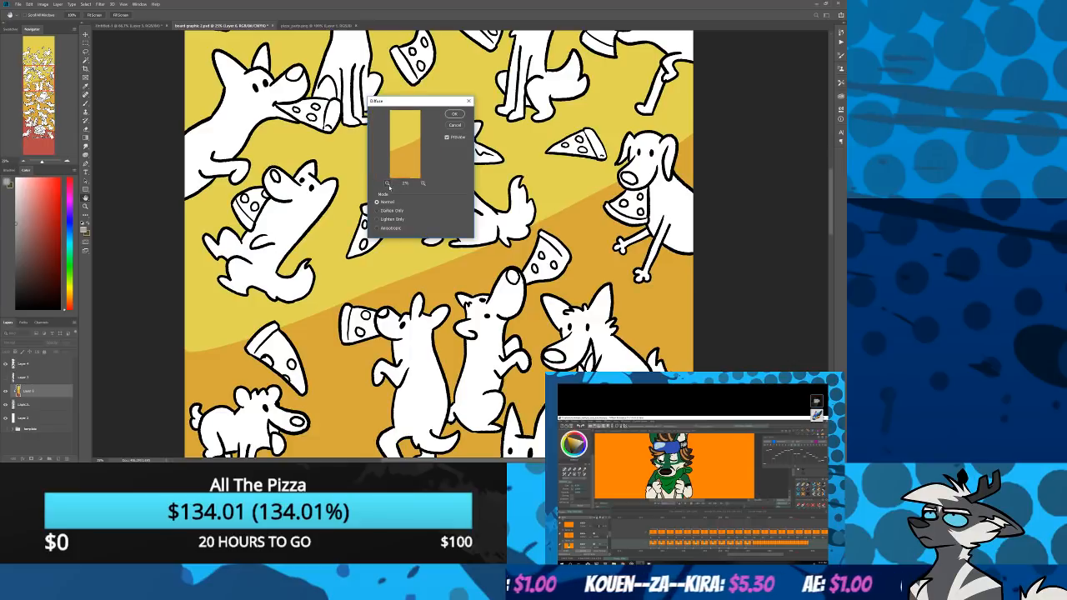
pyautogui.click(388, 184)
pyautogui.click(454, 126)
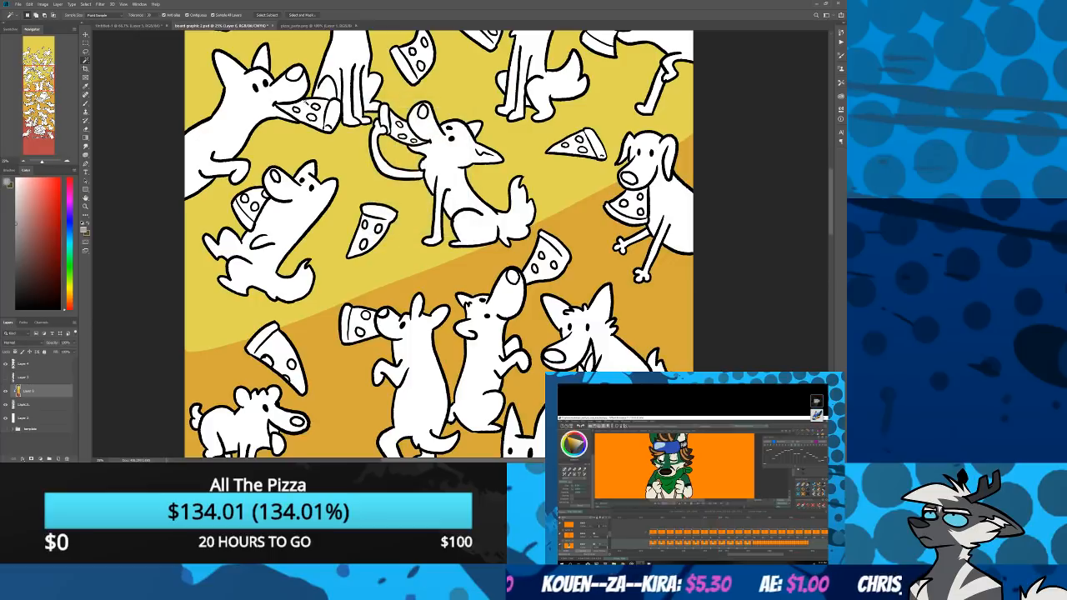
# Apply the Fragment filter to the coloured background layer once more
pyautogui.click(86, 5)
pyautogui.moveTo(100, 5)
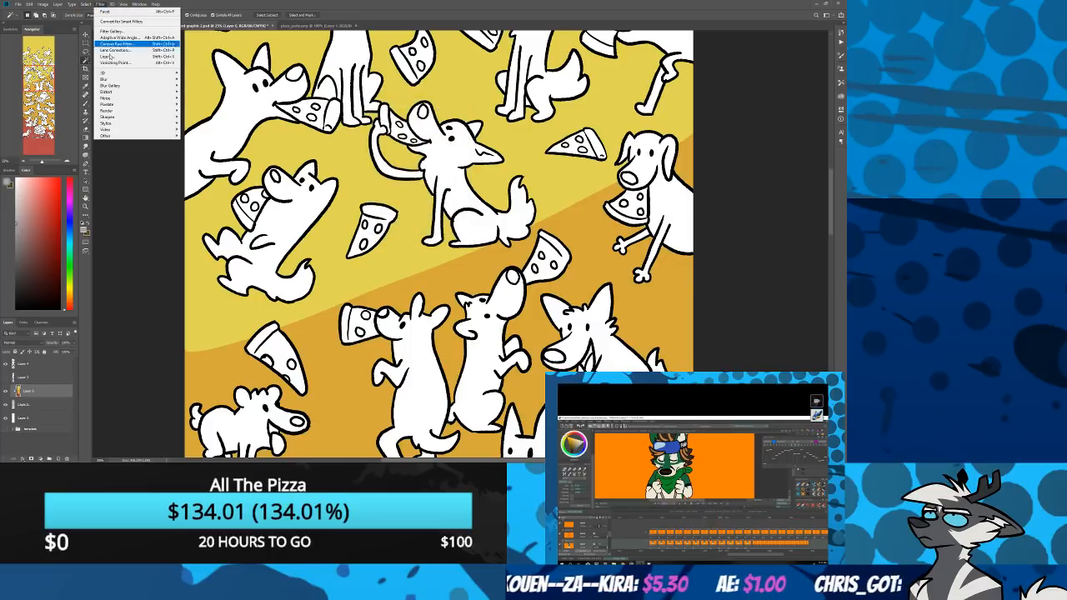
pyautogui.moveTo(106, 99)
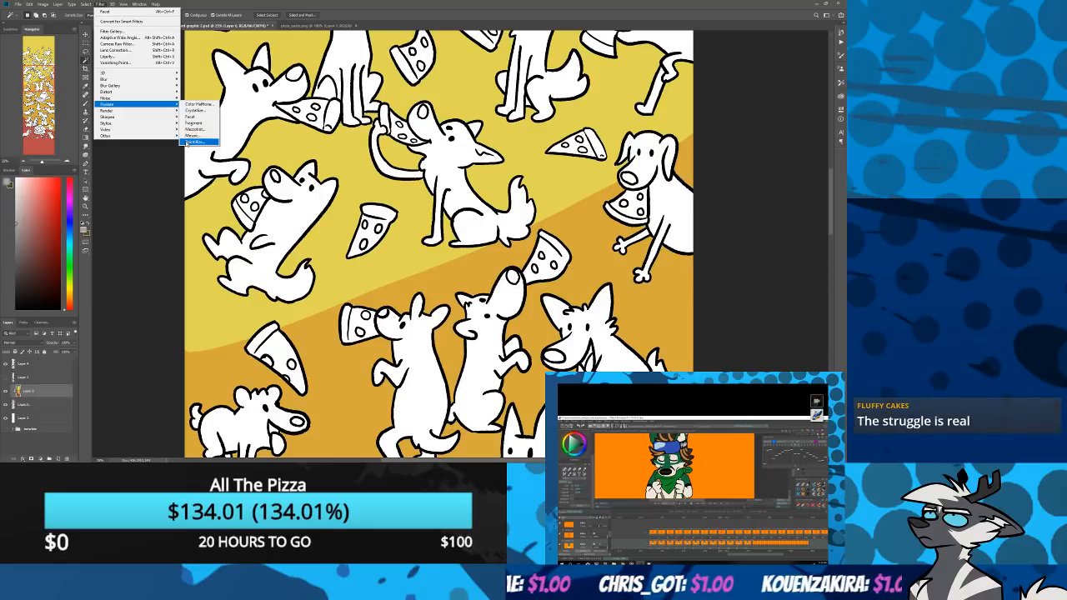
pyautogui.click(187, 124)
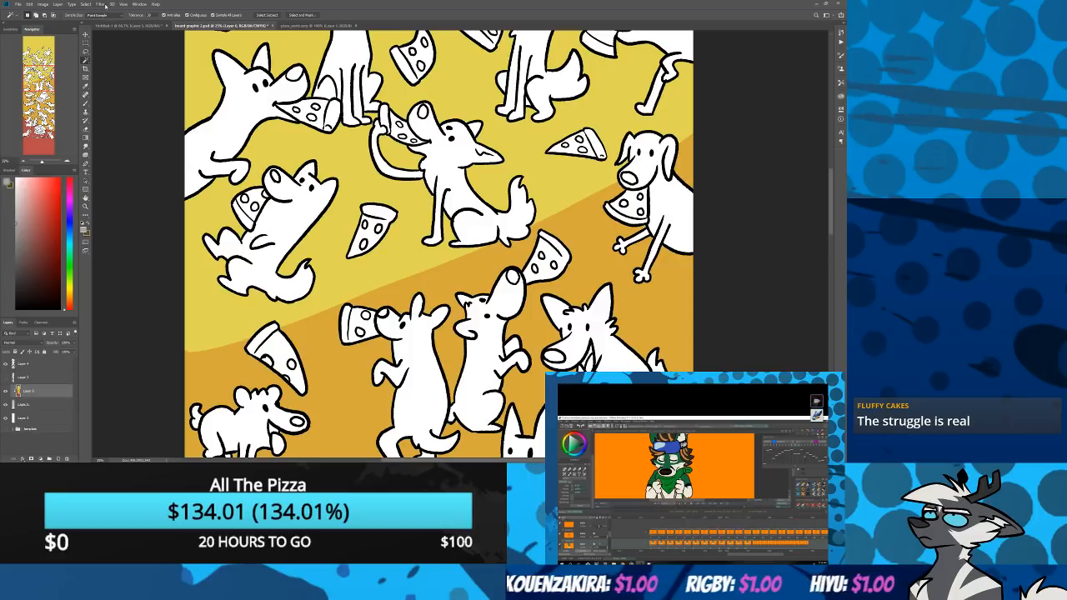
# Open the Extrude filter settings for the coloured background layer and cancel them
pyautogui.click(101, 5)
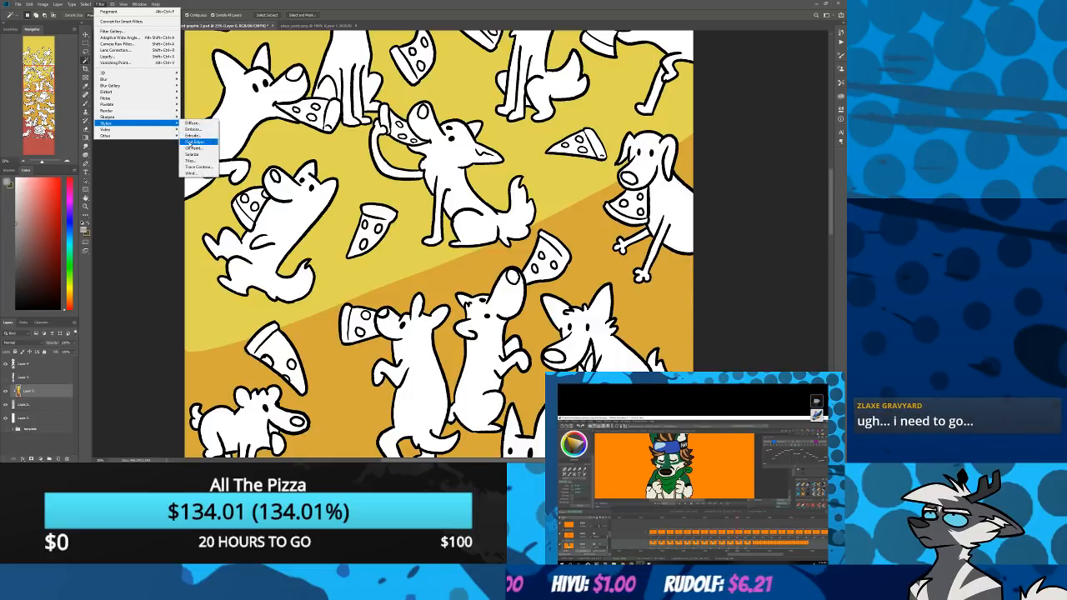
pyautogui.click(192, 135)
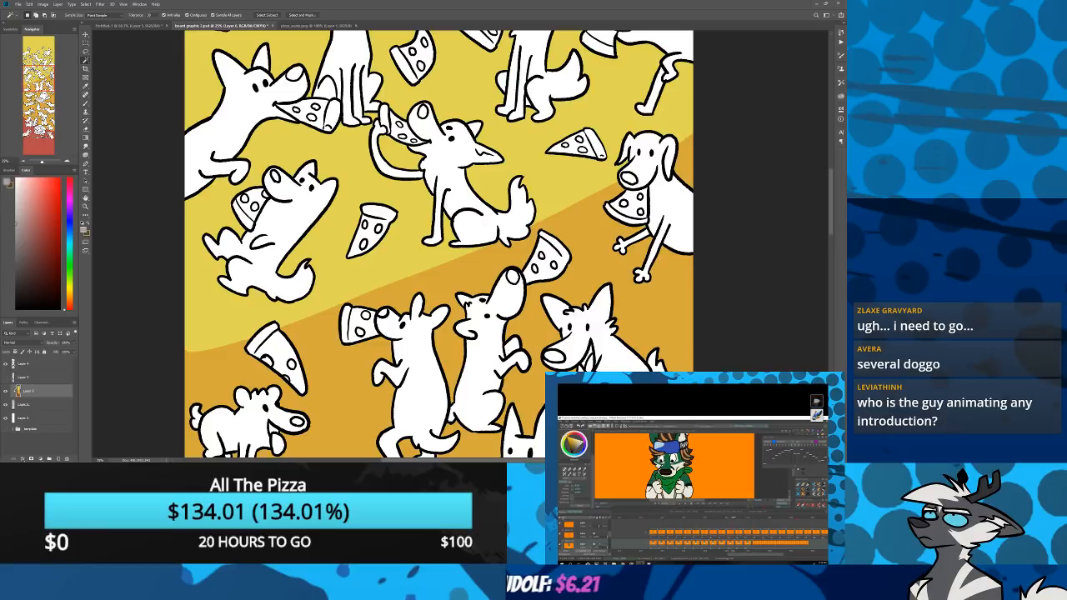
pyautogui.hotkey('ctrl', 'alt', 'f')
pyautogui.moveTo(360, 155); pyautogui.dragTo(260, 245)
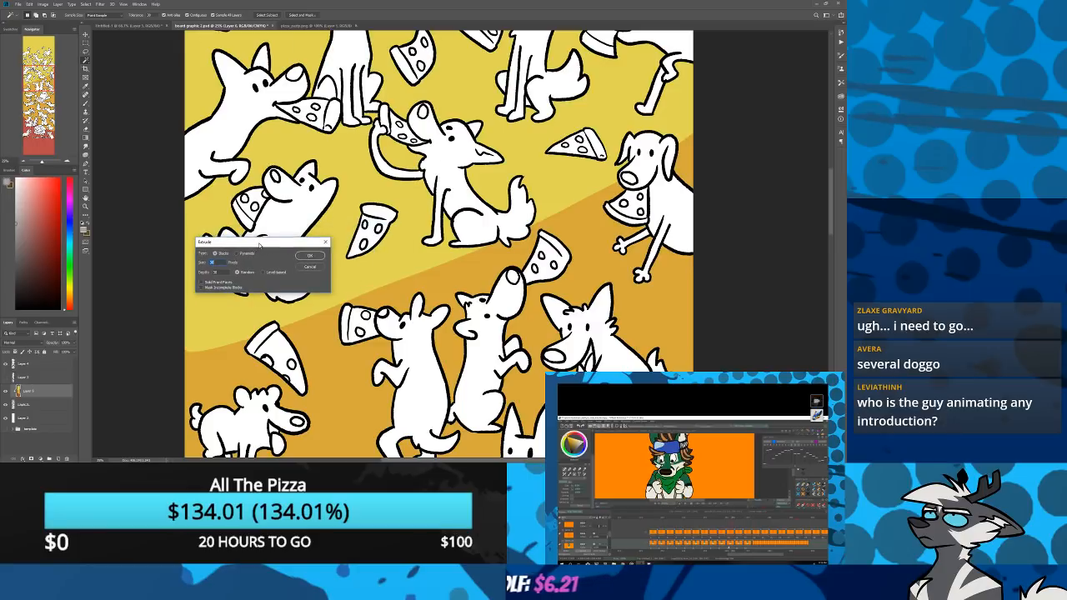
pyautogui.click(309, 267)
# Try the Solarize filter on the coloured background layer and undo it
pyautogui.click(86, 4)
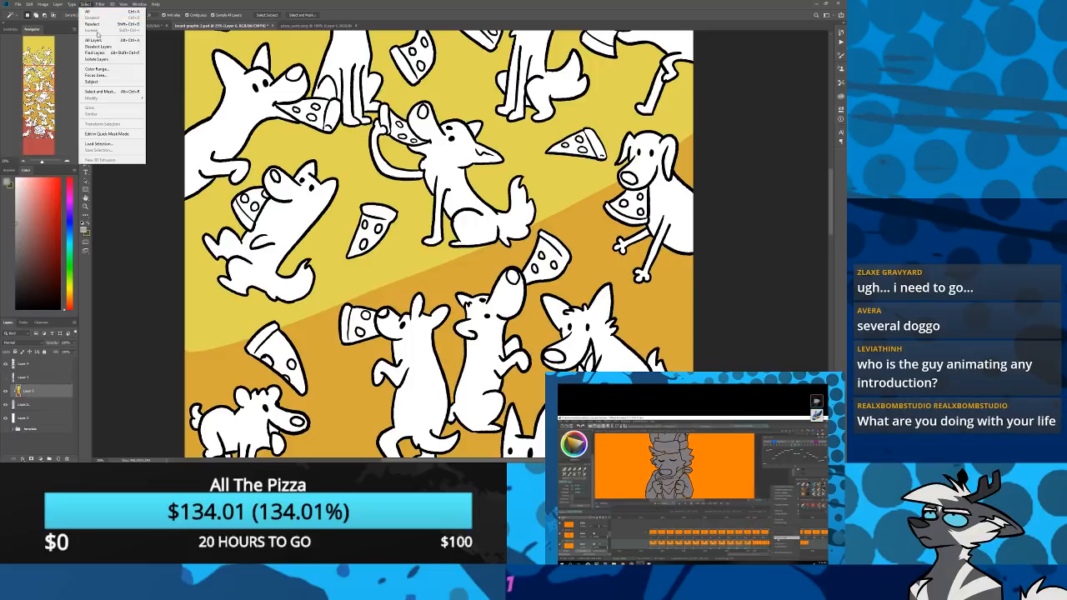
pyautogui.moveTo(100, 4)
pyautogui.moveTo(140, 123)
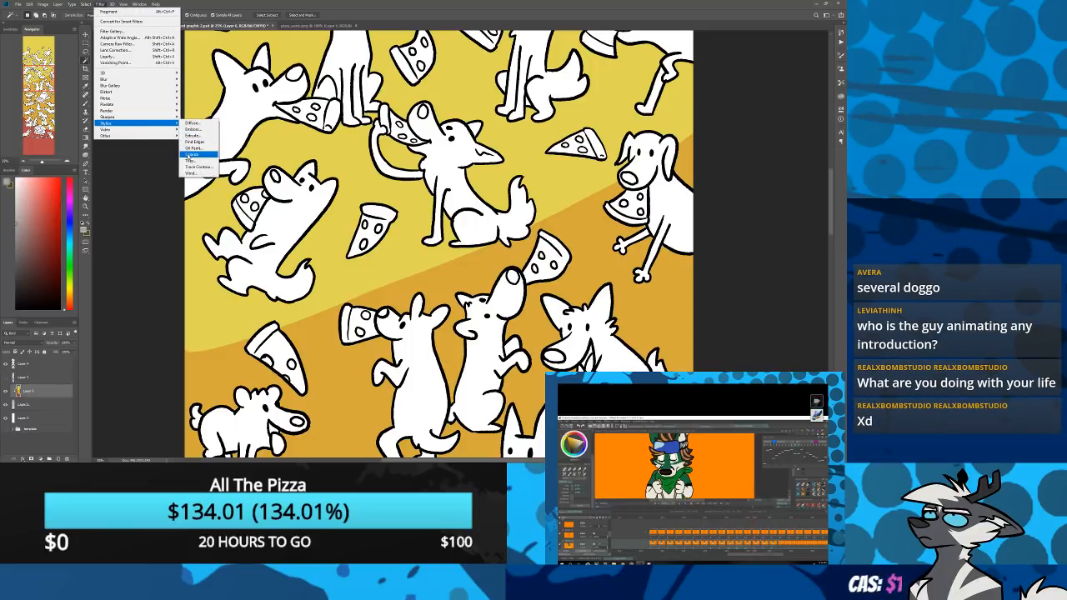
pyautogui.click(191, 155)
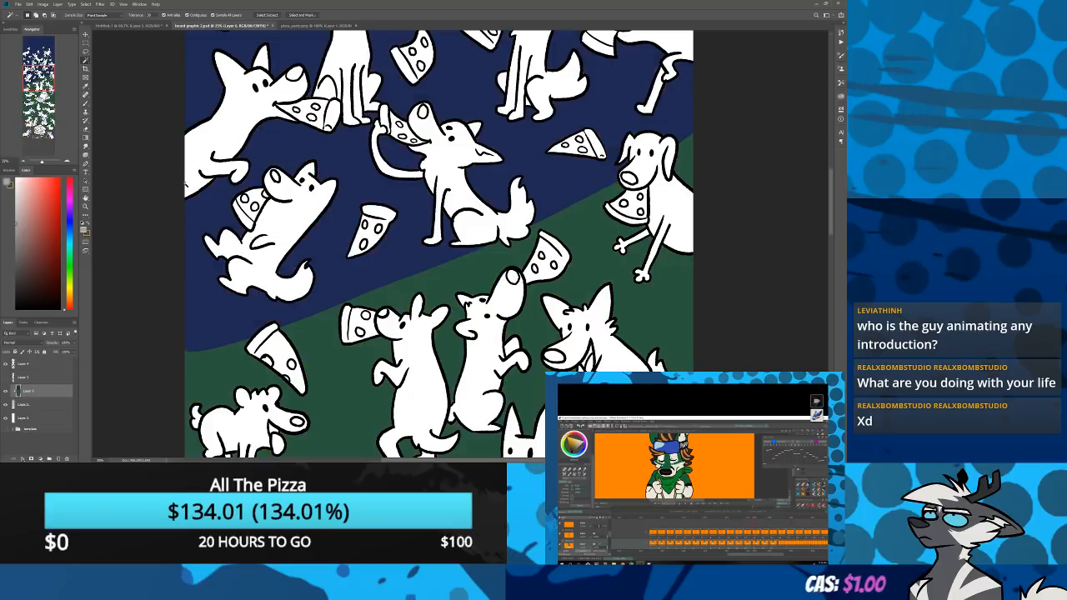
pyautogui.hotkey('ctrl', 'z')
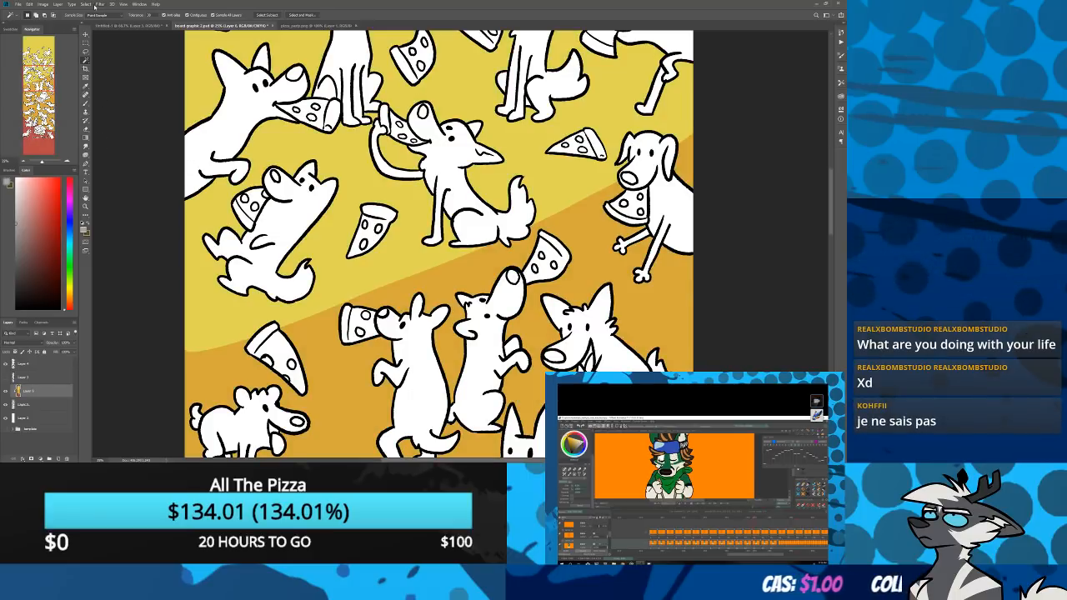
# Open the Tiles filter settings for the coloured background layer and cancel them
pyautogui.click(98, 5)
pyautogui.moveTo(142, 123)
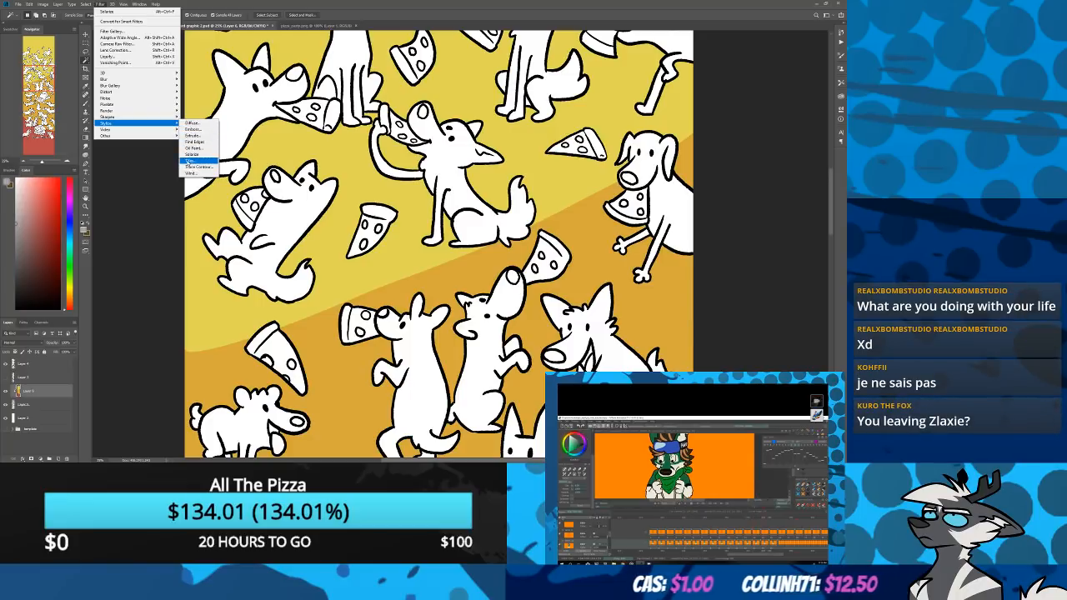
pyautogui.click(188, 160)
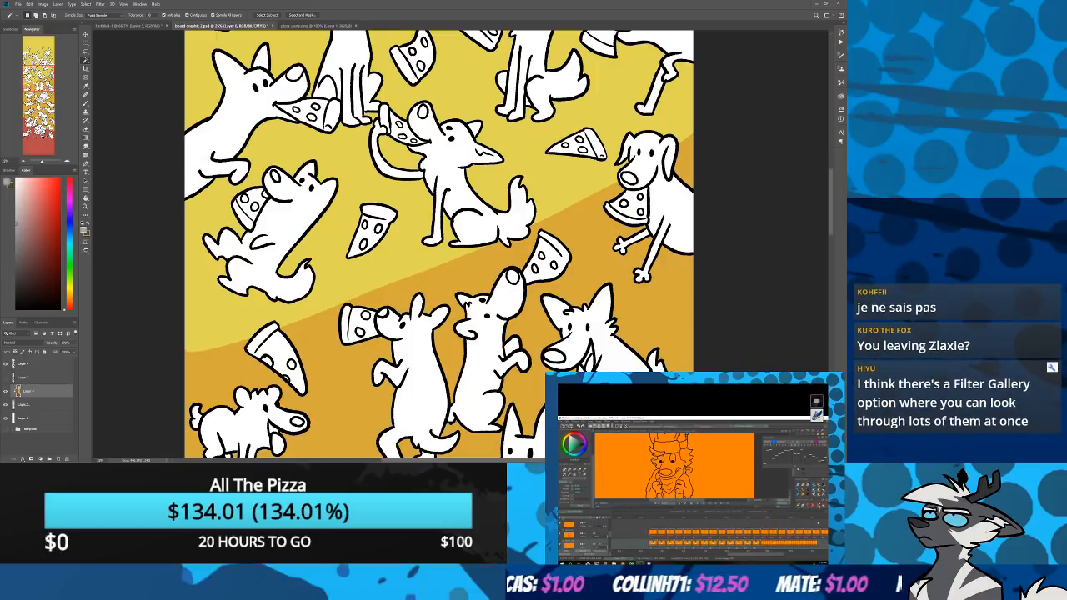
pyautogui.moveTo(315, 91); pyautogui.dragTo(295, 157)
pyautogui.click(315, 172)
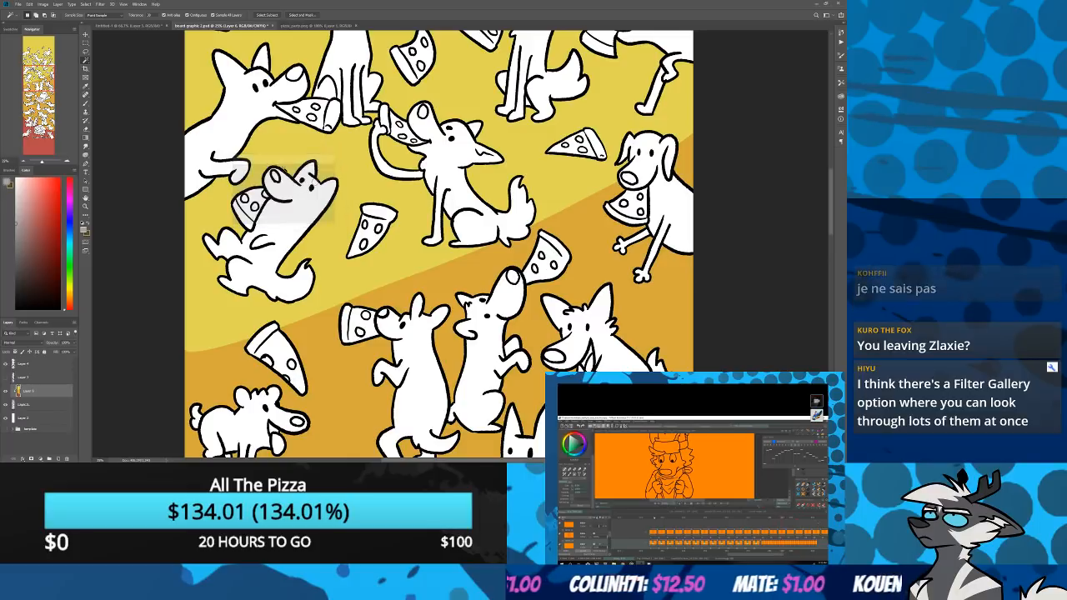
# Preview the Wind filter on the coloured background layer and cancel it
pyautogui.click(100, 4)
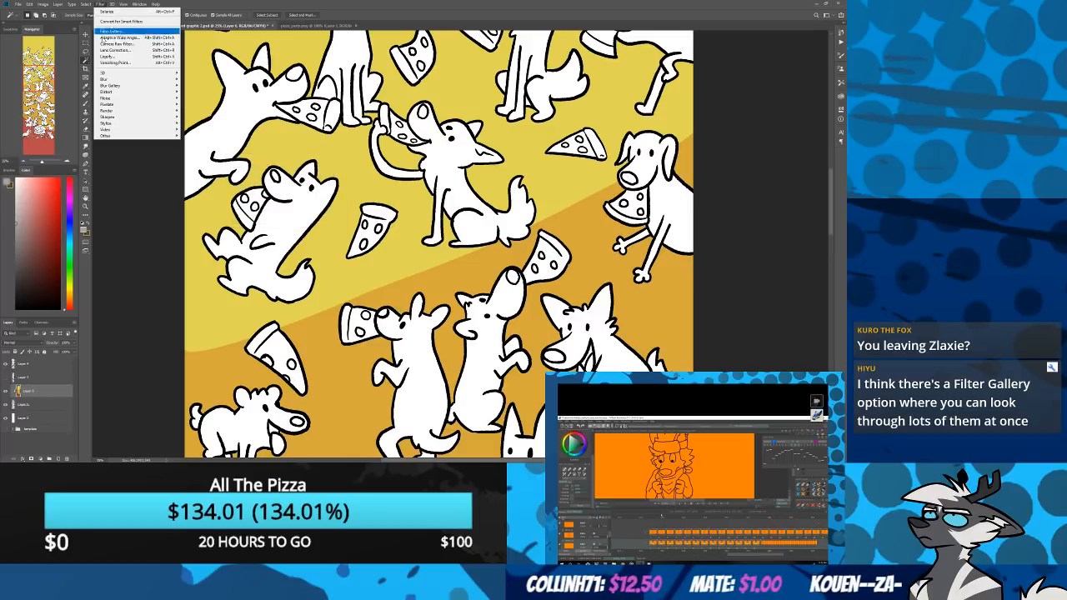
pyautogui.moveTo(107, 123)
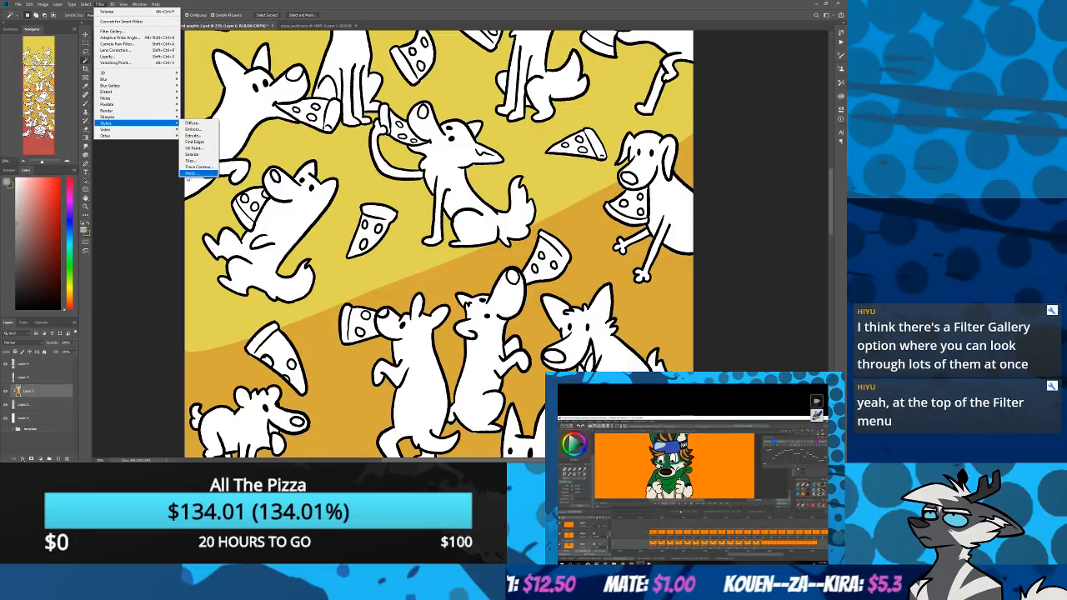
pyautogui.click(189, 174)
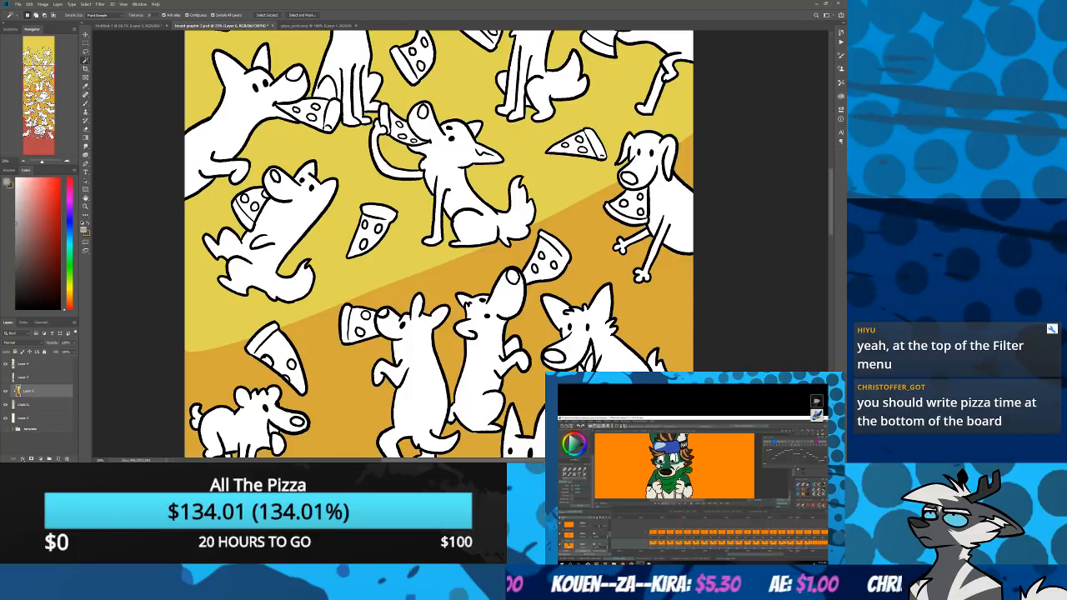
pyautogui.moveTo(348, 67); pyautogui.dragTo(332, 320)
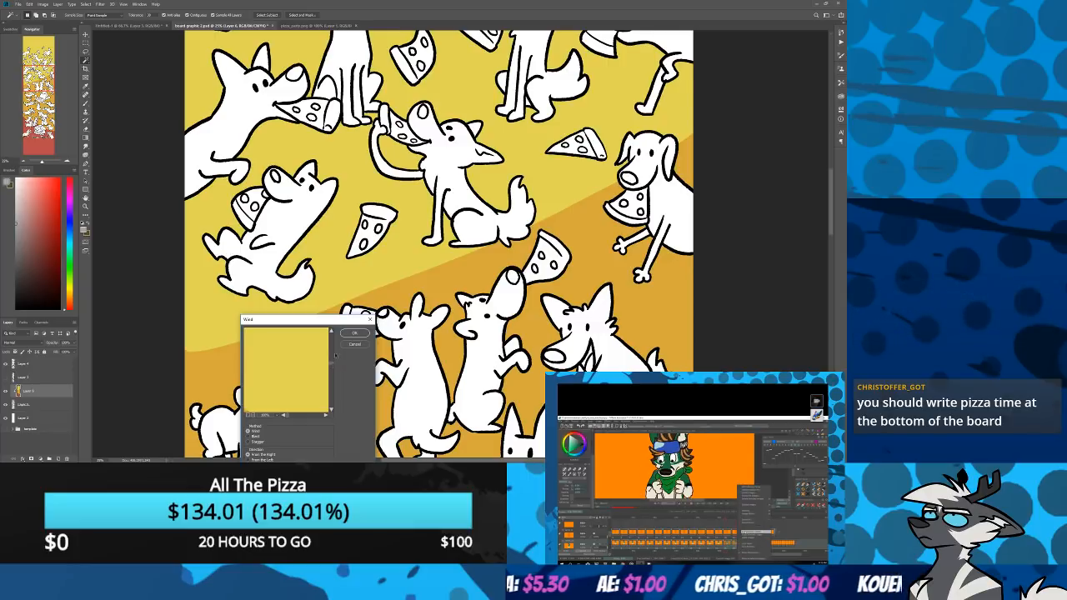
pyautogui.click(353, 345)
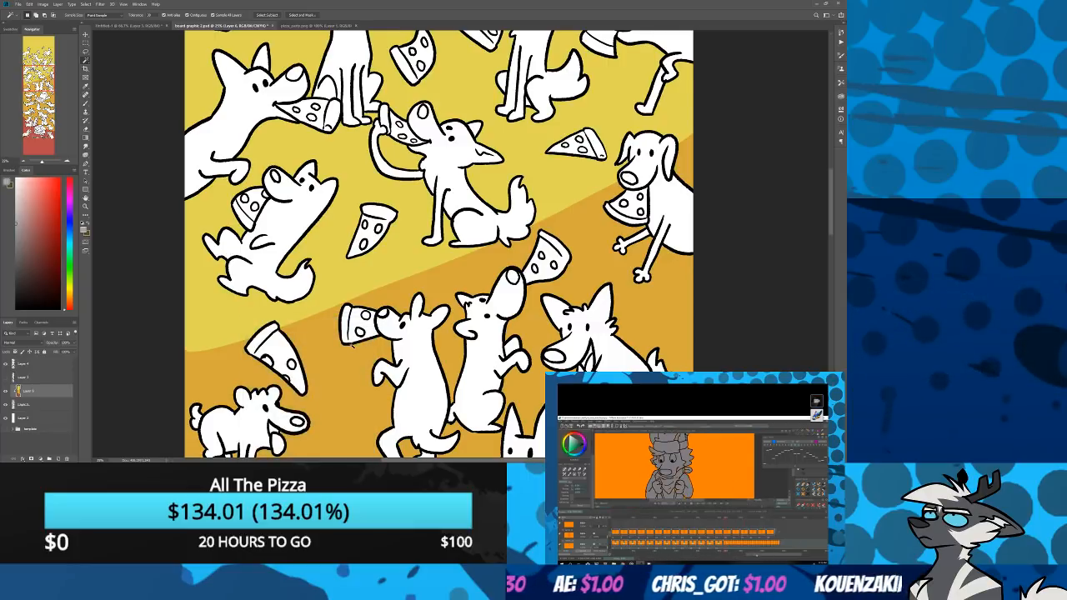
# Try the Color Halftone filter with its preset values on the coloured background layer and undo it
pyautogui.click(86, 4)
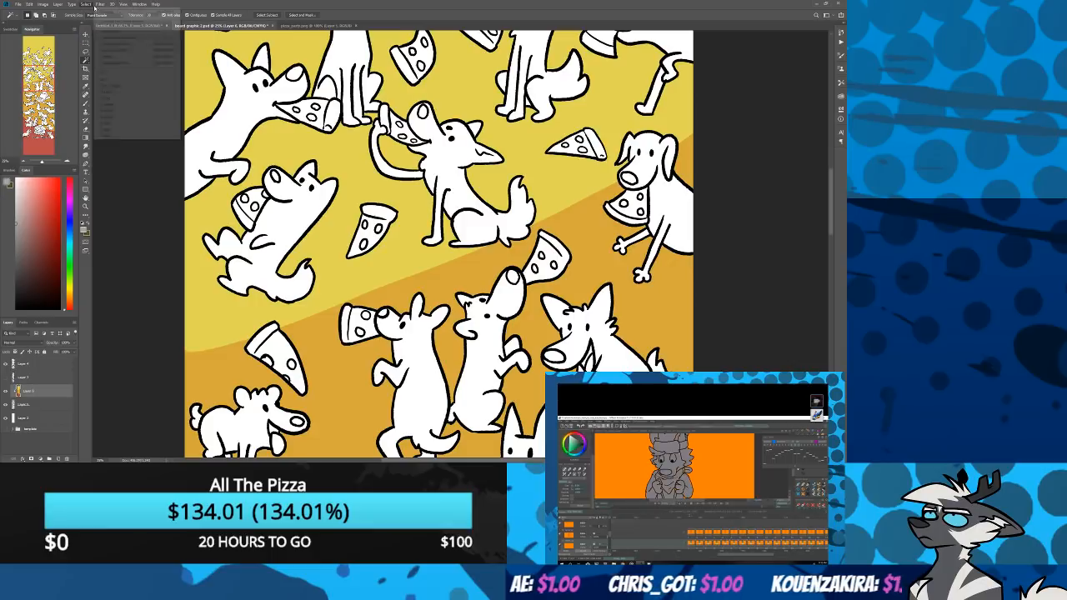
pyautogui.moveTo(116, 107)
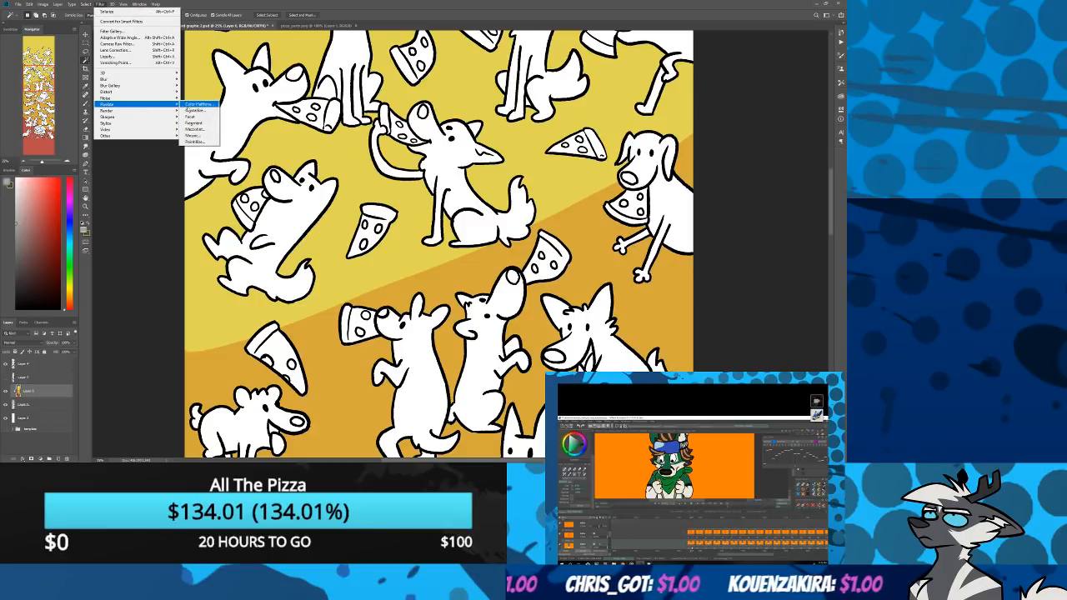
pyautogui.click(190, 105)
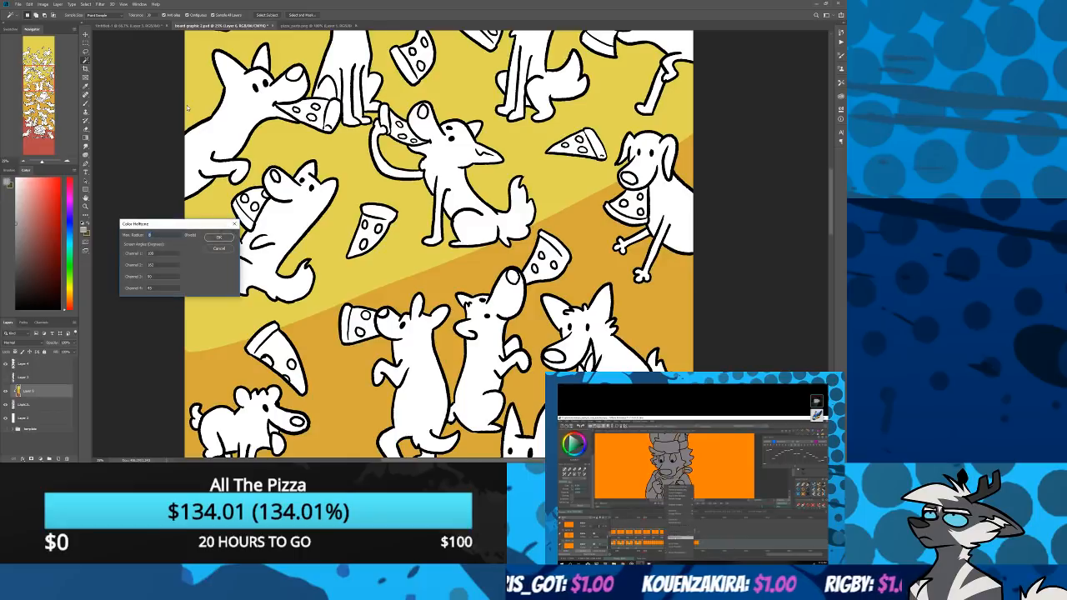
pyautogui.click(215, 238)
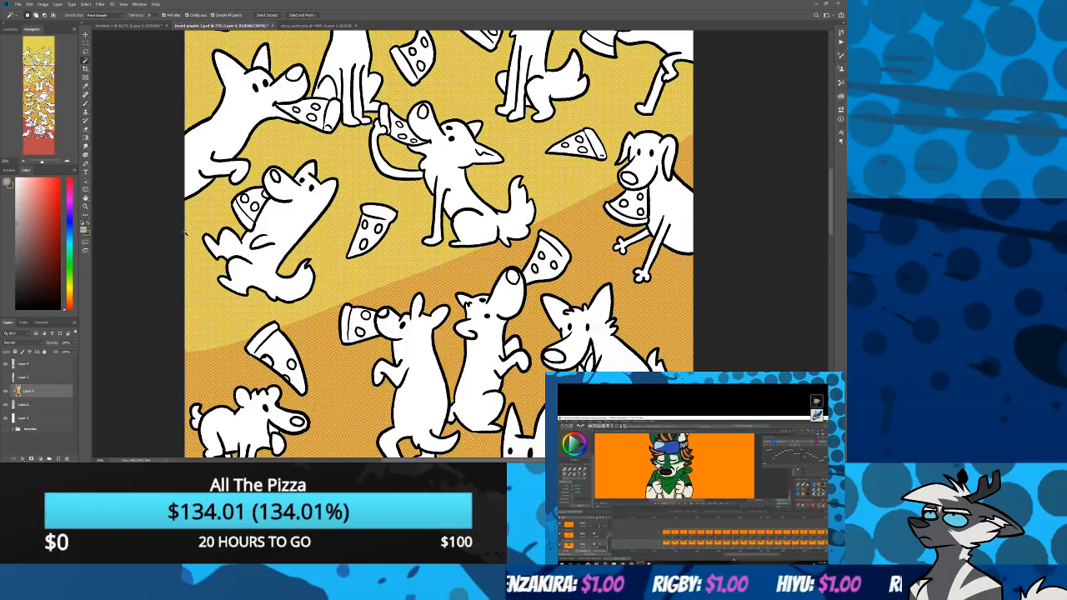
pyautogui.hotkey('ctrl', 'z')
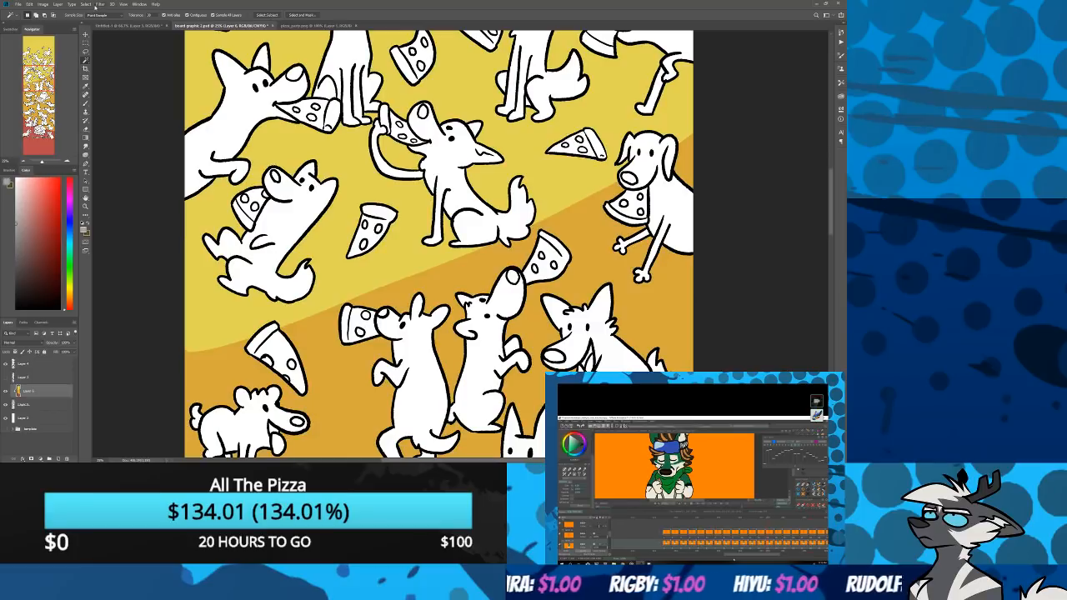
# Apply the Color Halftone filter with a larger maximum radius to the coloured background layer
pyautogui.click(85, 5)
pyautogui.click(100, 5)
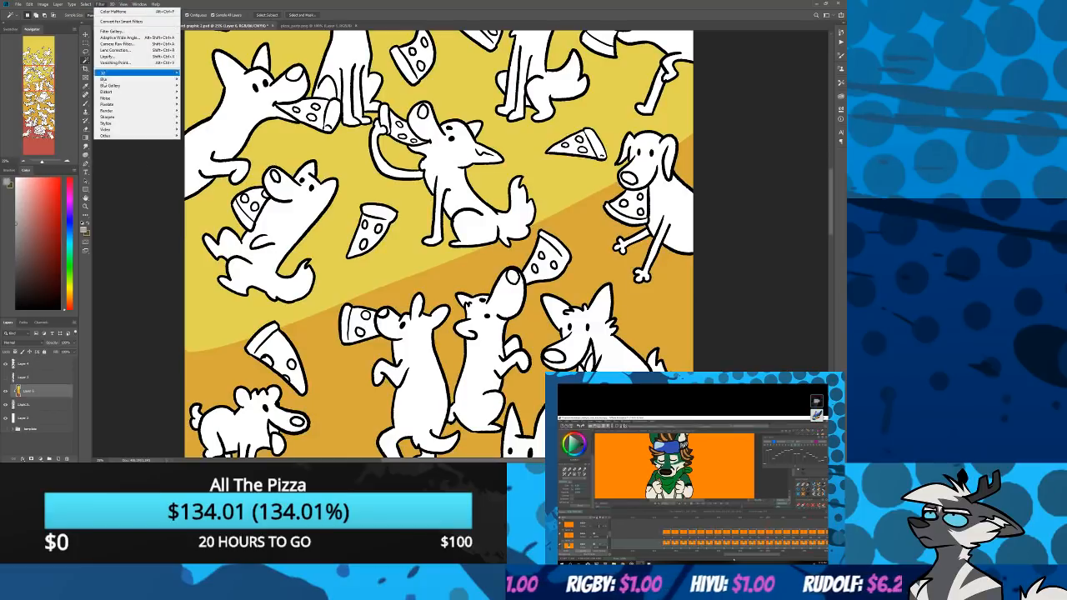
pyautogui.moveTo(139, 106)
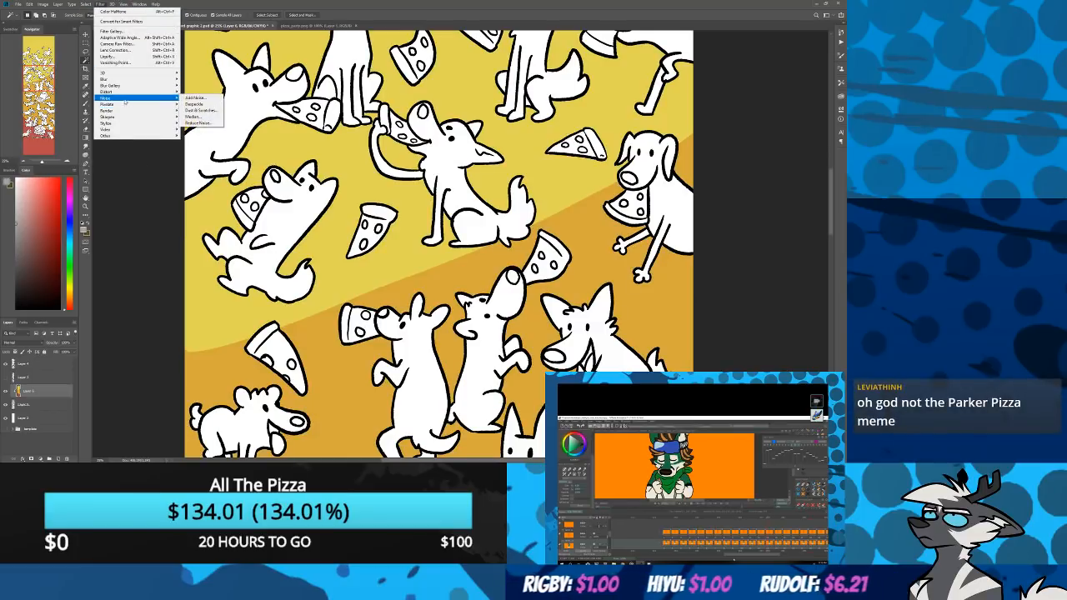
pyautogui.click(186, 107)
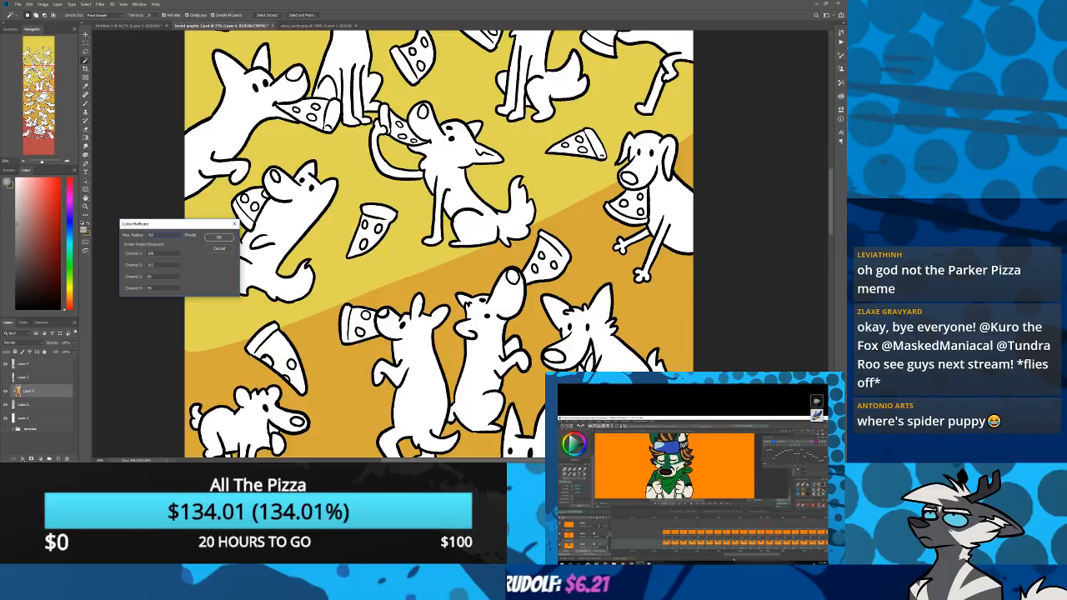
pyautogui.click(218, 249)
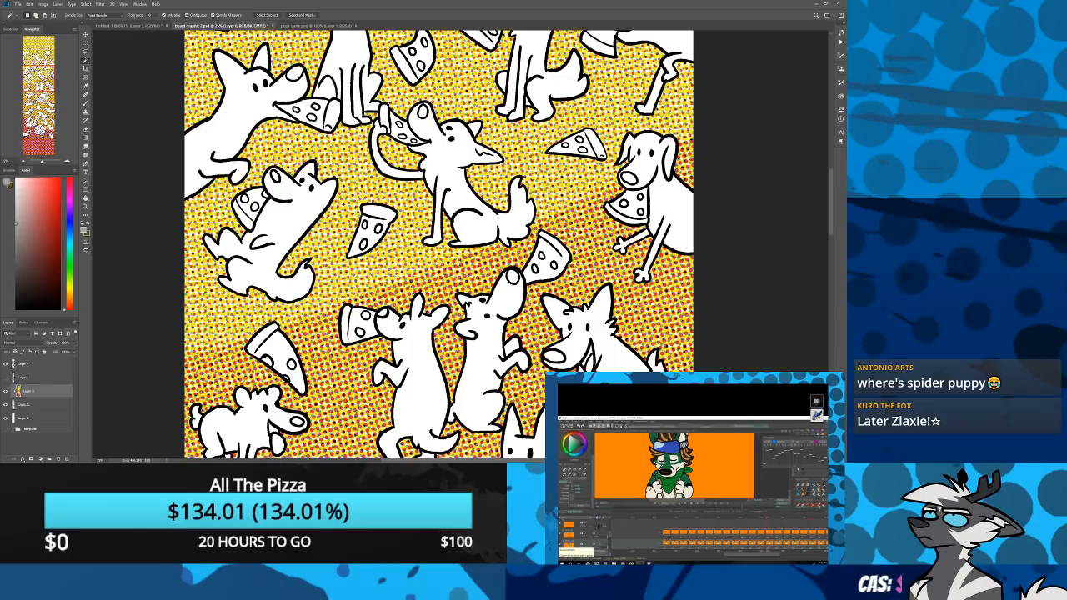
# Examine the halftone dots across the whole board graphic and up close around the Pizza Party boxes
pyautogui.hotkey('ctrl', '0')
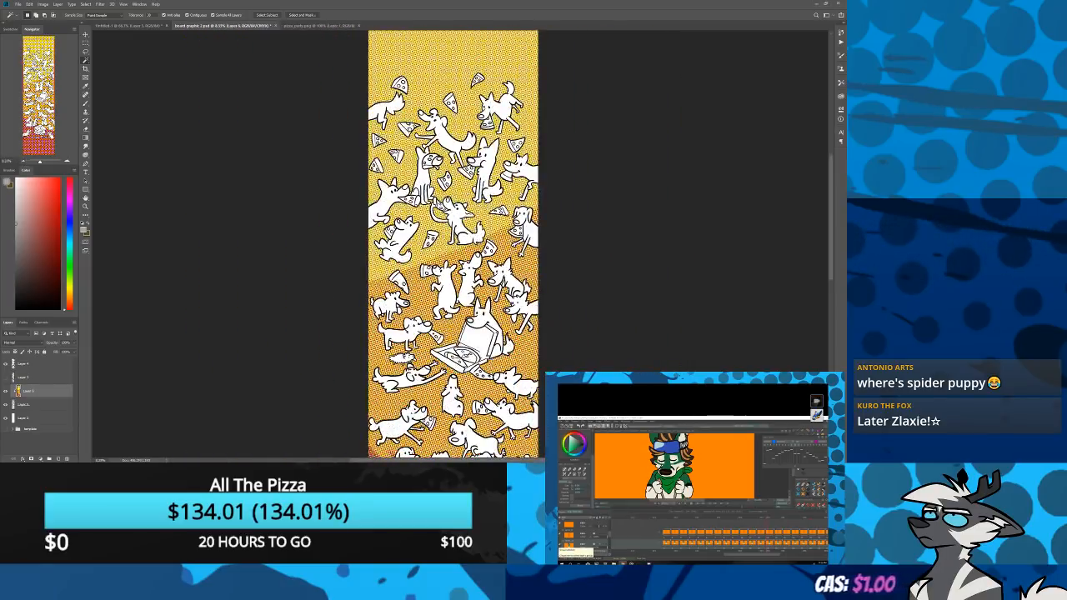
pyautogui.moveTo(454, 333); pyautogui.dragTo(398, 137)
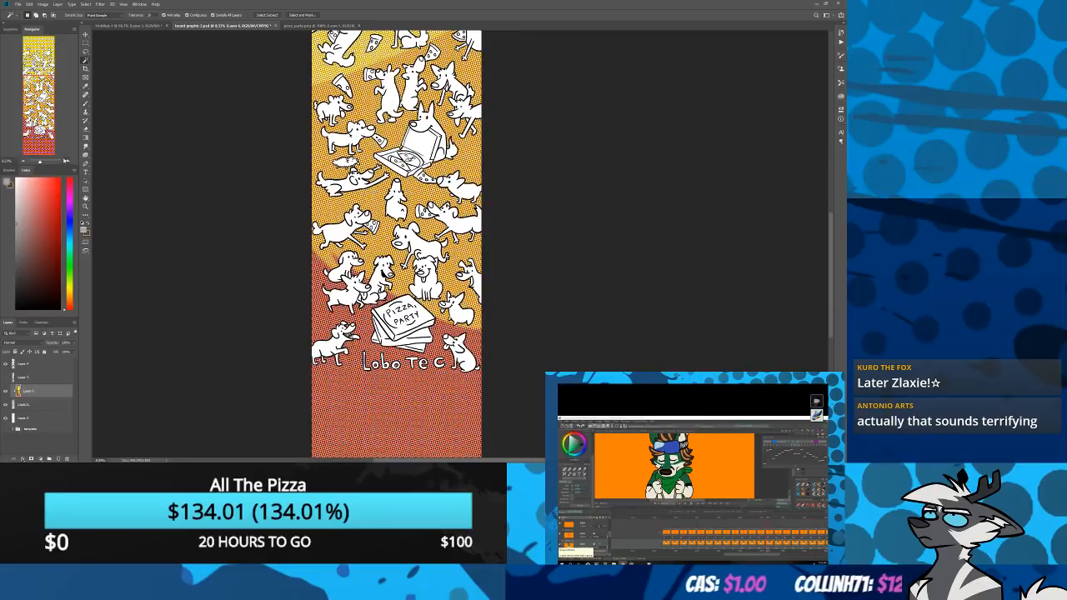
pyautogui.click(66, 161)
pyautogui.click(67, 161)
pyautogui.click(67, 161)
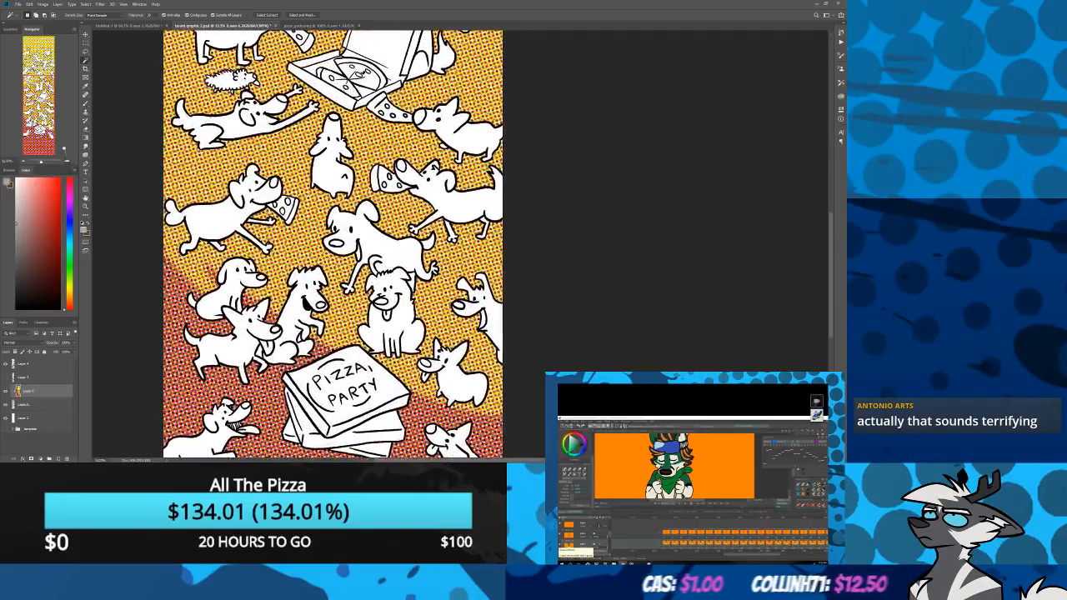
pyautogui.moveTo(334, 192); pyautogui.dragTo(369, 67)
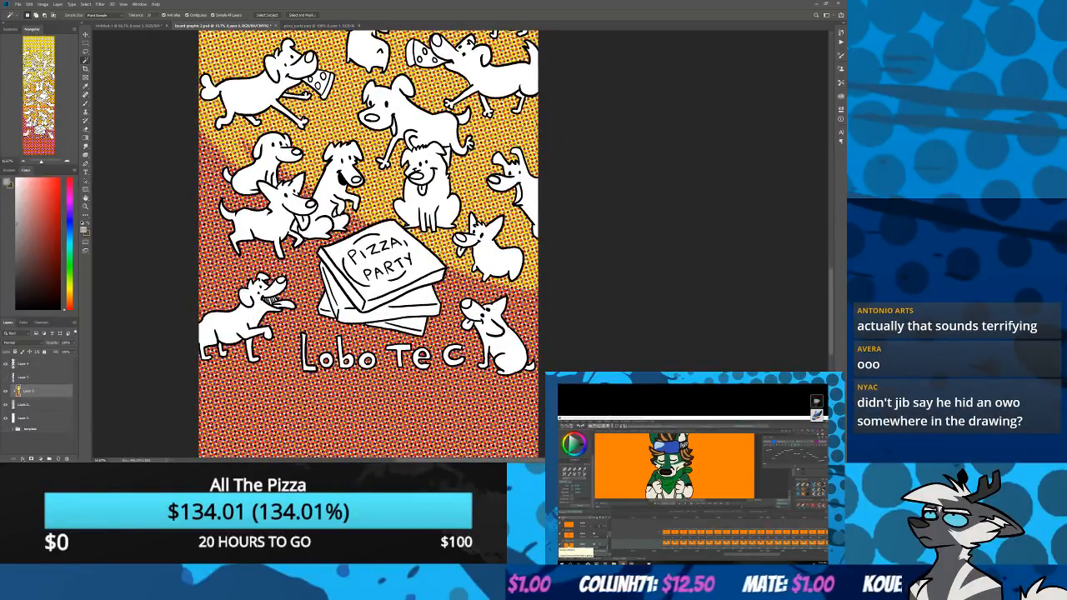
pyautogui.click(67, 161)
pyautogui.click(67, 161)
pyautogui.click(67, 161)
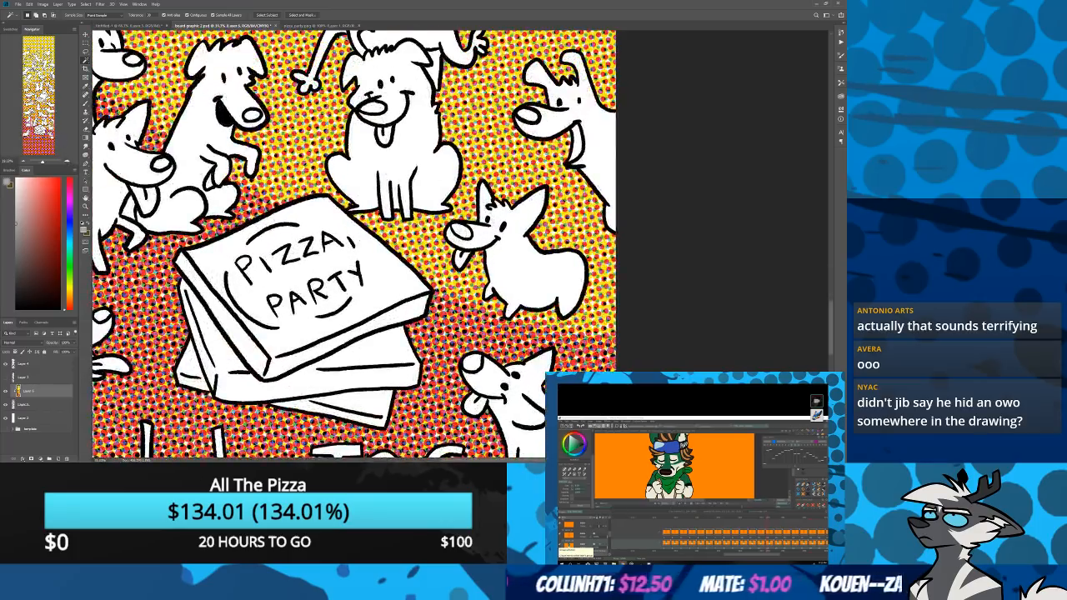
pyautogui.click(39, 103)
pyautogui.moveTo(39, 104); pyautogui.dragTo(40, 131)
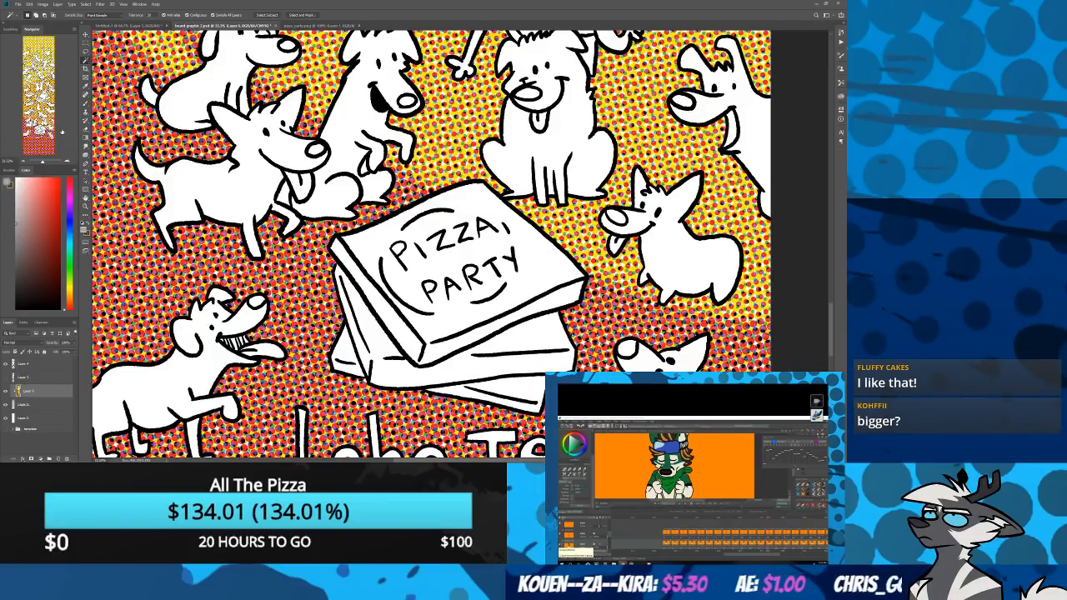
# Try duplicating the halftoned background layer with the layer below it, and undo both the duplication and the Color Halftone effect
pyautogui.keyDown('shift'); pyautogui.click(33, 406); pyautogui.keyUp('shift')
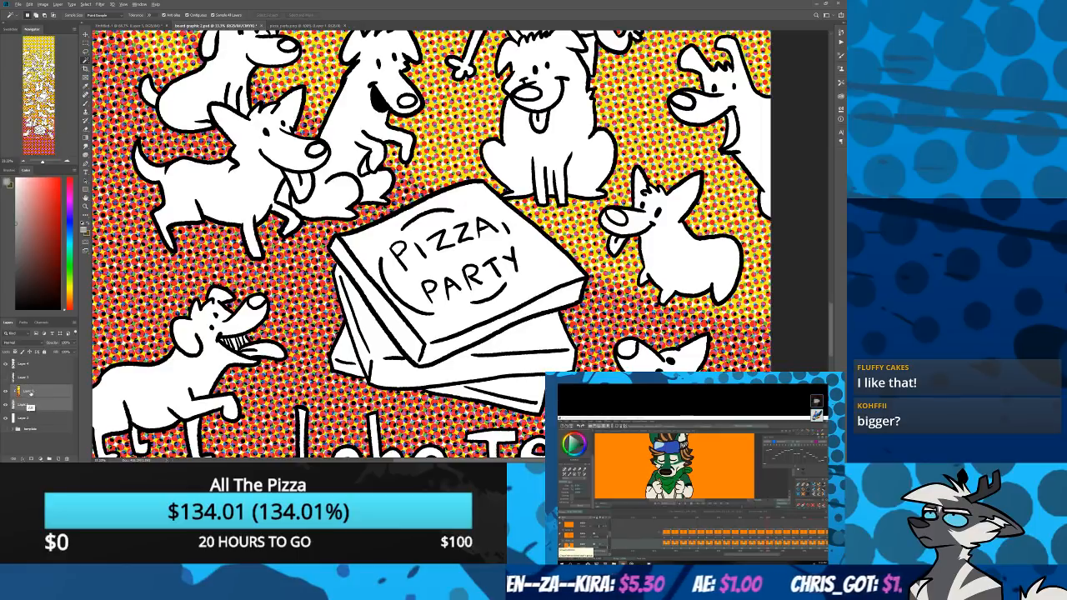
pyautogui.moveTo(33, 406); pyautogui.dragTo(32, 382)
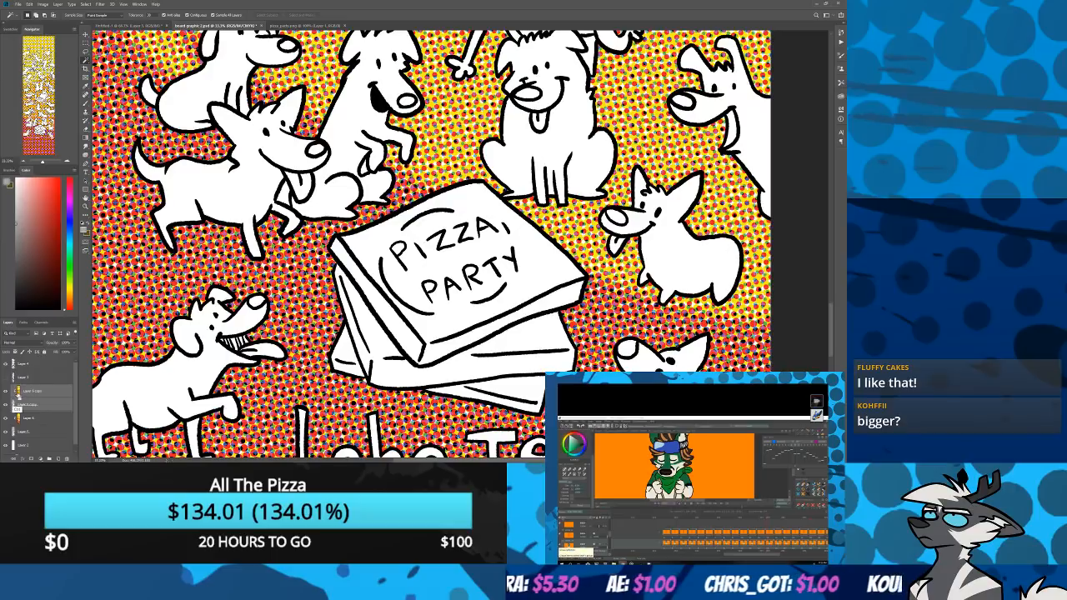
pyautogui.hotkey('ctrl', 'z')
pyautogui.hotkey('ctrl', 'z')
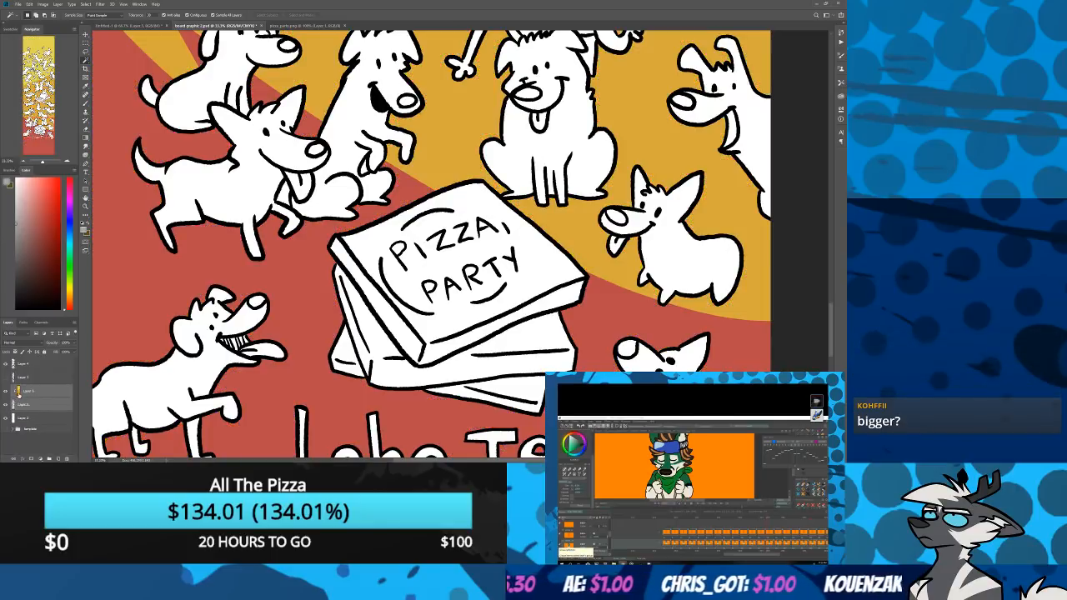
# Duplicate the flat coloured background layer together with the layer below it, and select the original coloured layer
pyautogui.moveTo(20, 394); pyautogui.dragTo(20, 388)
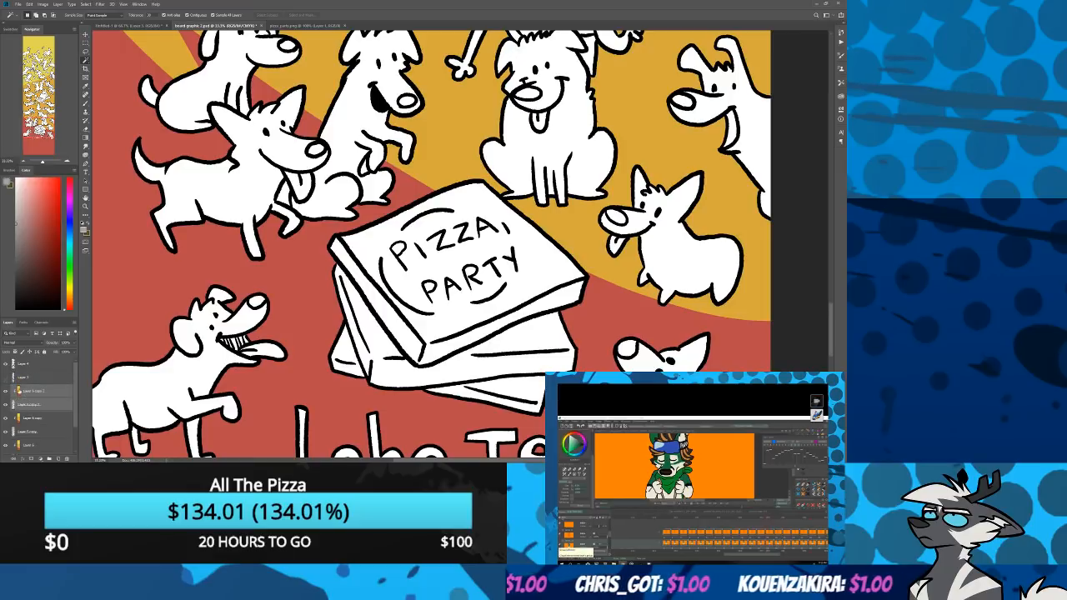
pyautogui.click(24, 417)
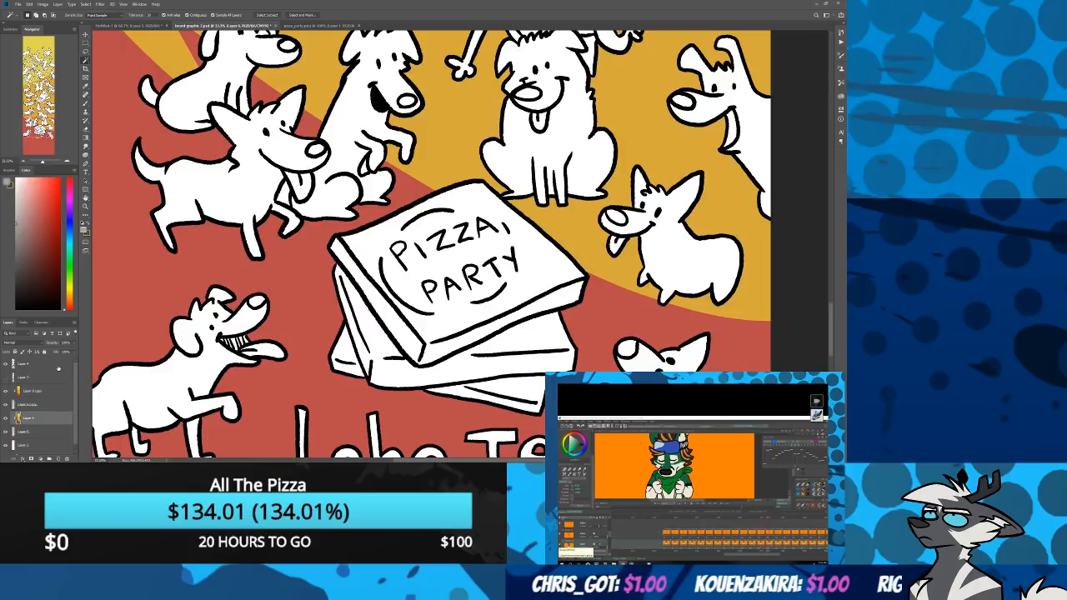
# Apply the Color Halftone filter to the original coloured background layer
pyautogui.click(99, 4)
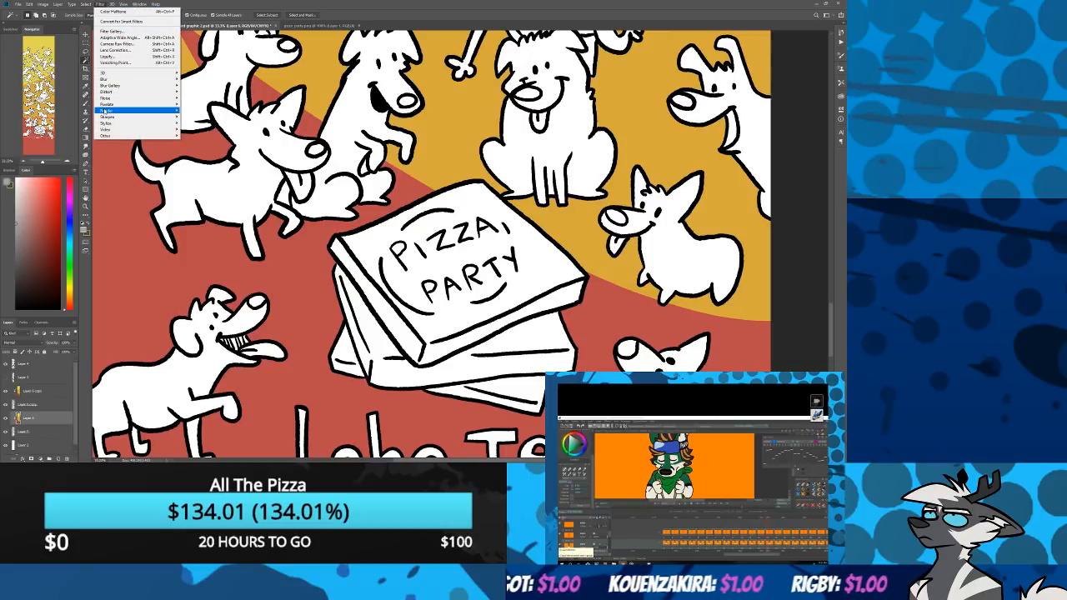
pyautogui.moveTo(104, 106)
pyautogui.click(195, 105)
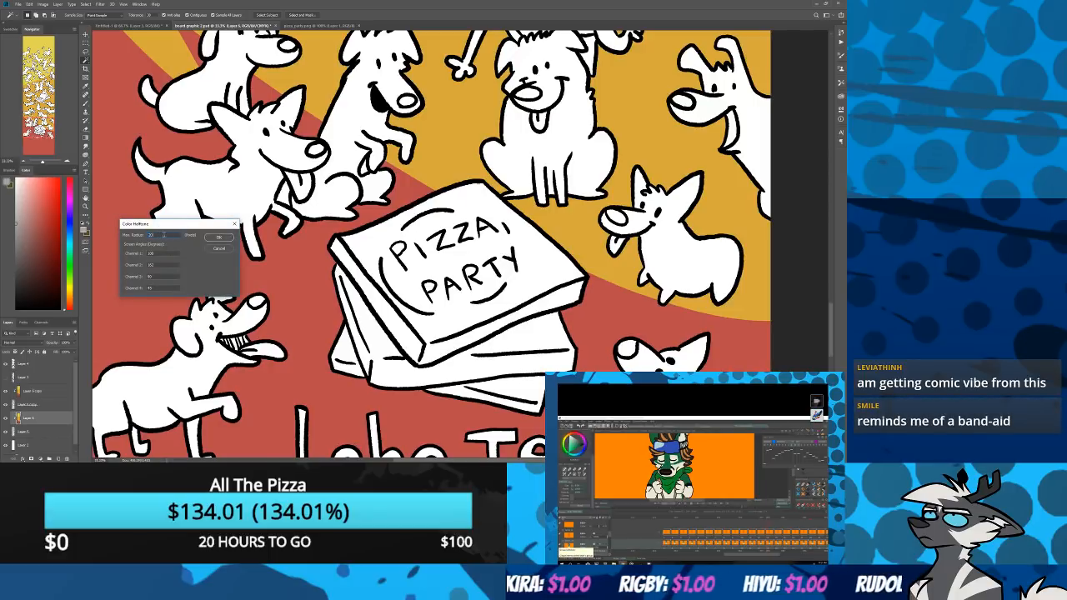
pyautogui.click(216, 238)
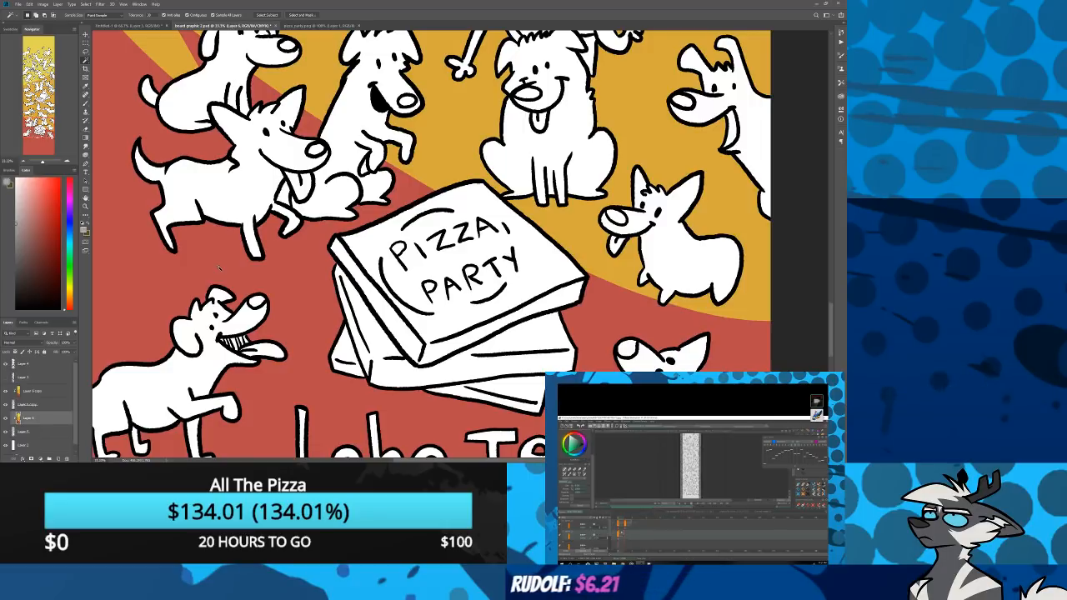
# Hide the duplicated background layers and examine the fine halftone texture up close and across the lower board
pyautogui.click(6, 391)
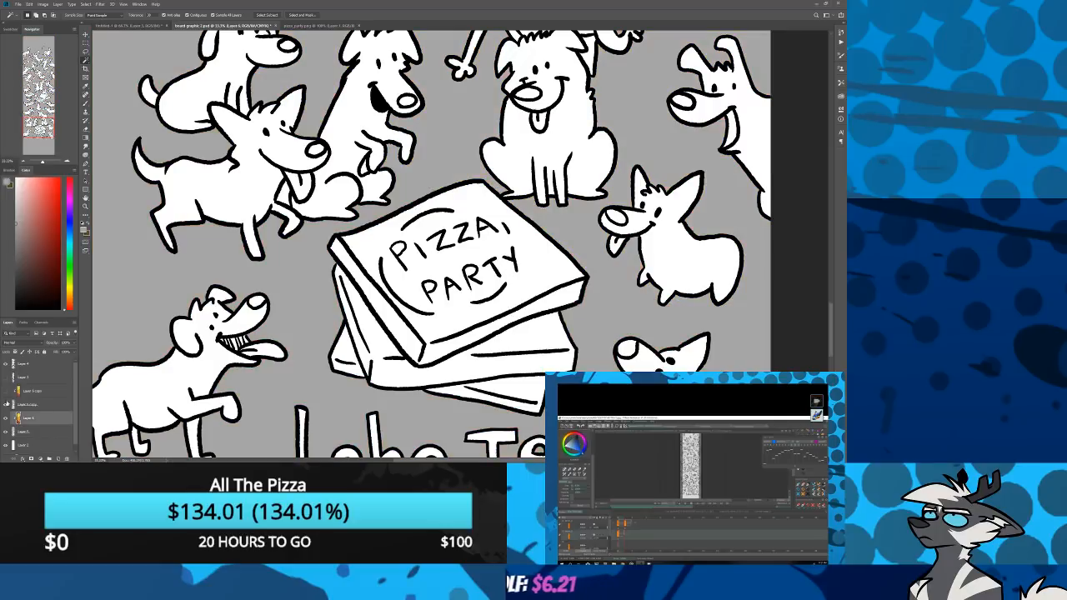
pyautogui.click(6, 405)
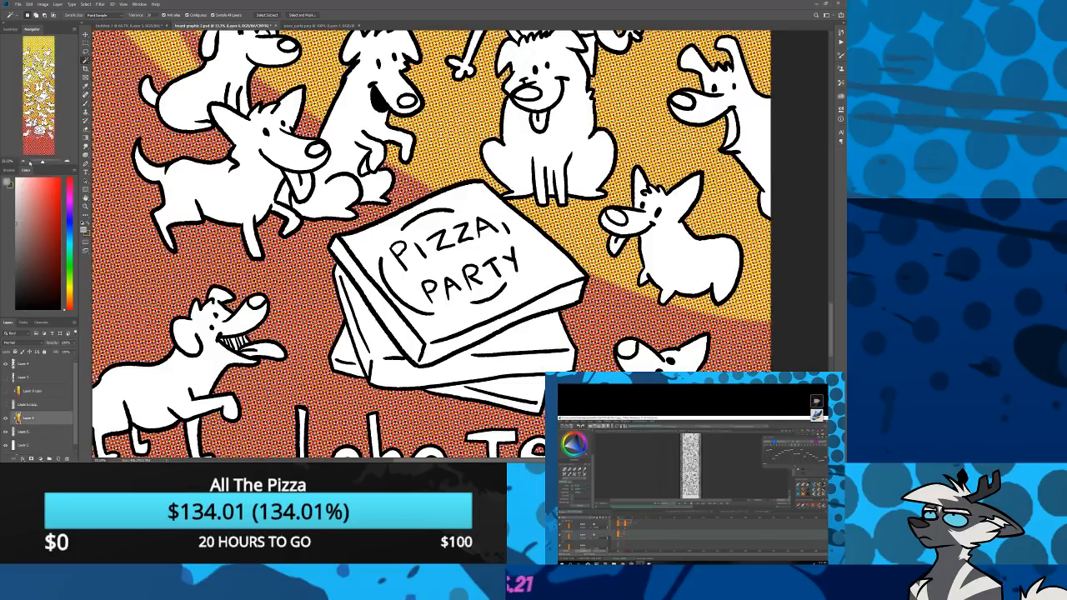
pyautogui.click(24, 162)
pyautogui.click(25, 162)
pyautogui.click(24, 161)
pyautogui.click(24, 162)
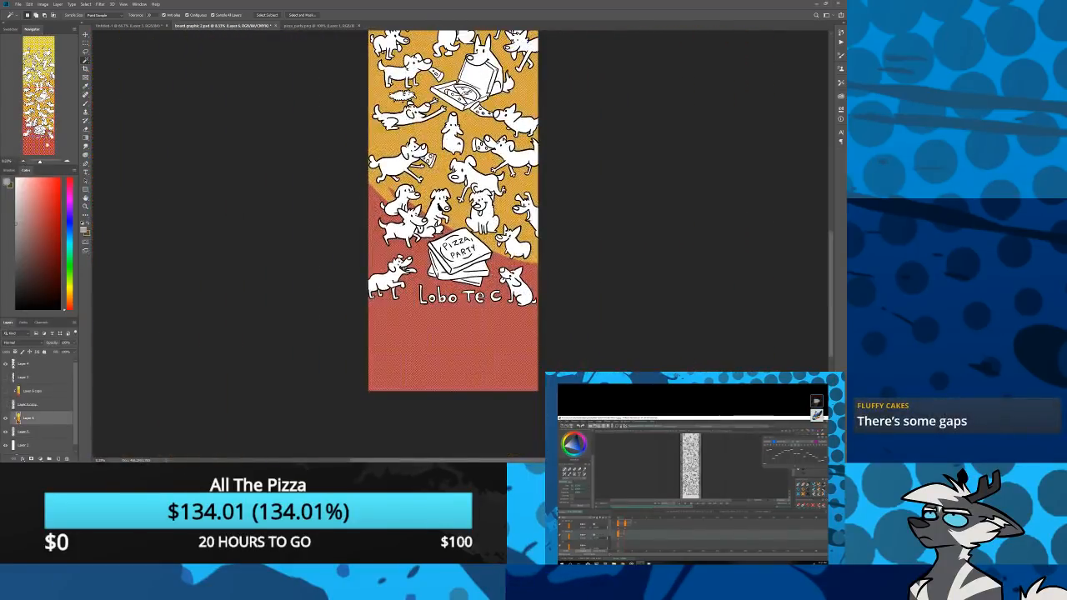
pyautogui.moveTo(41, 130)
pyautogui.mouseDown()
pyautogui.moveTo(40, 99)
pyautogui.moveTo(43, 117)
pyautogui.mouseUp()
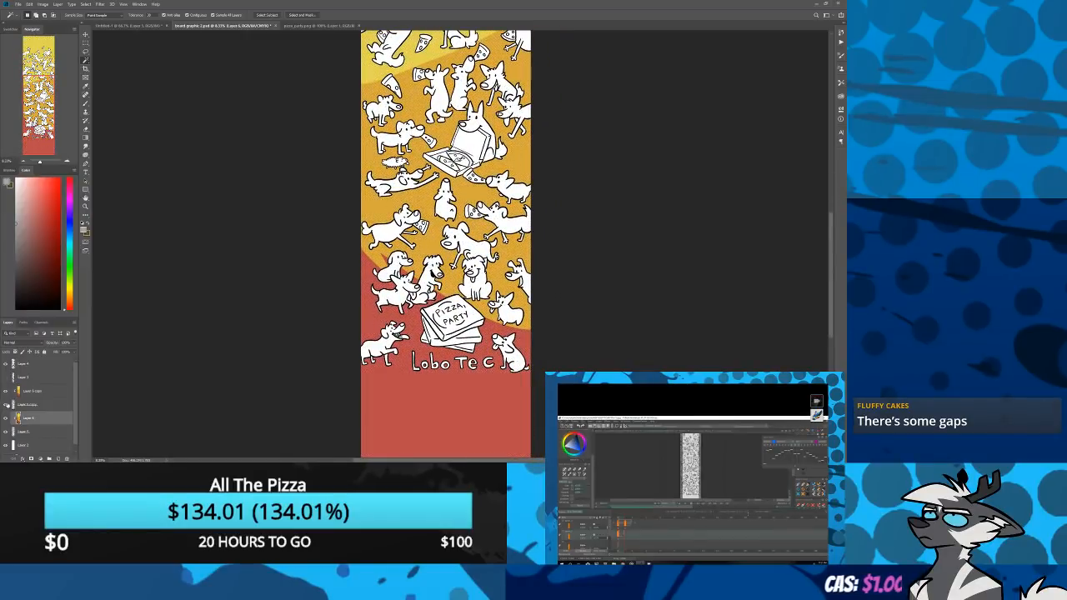
# Apply the Color Halftone filter with a larger maximum radius to the duplicated coloured background layer
pyautogui.click(29, 391)
pyautogui.click(85, 4)
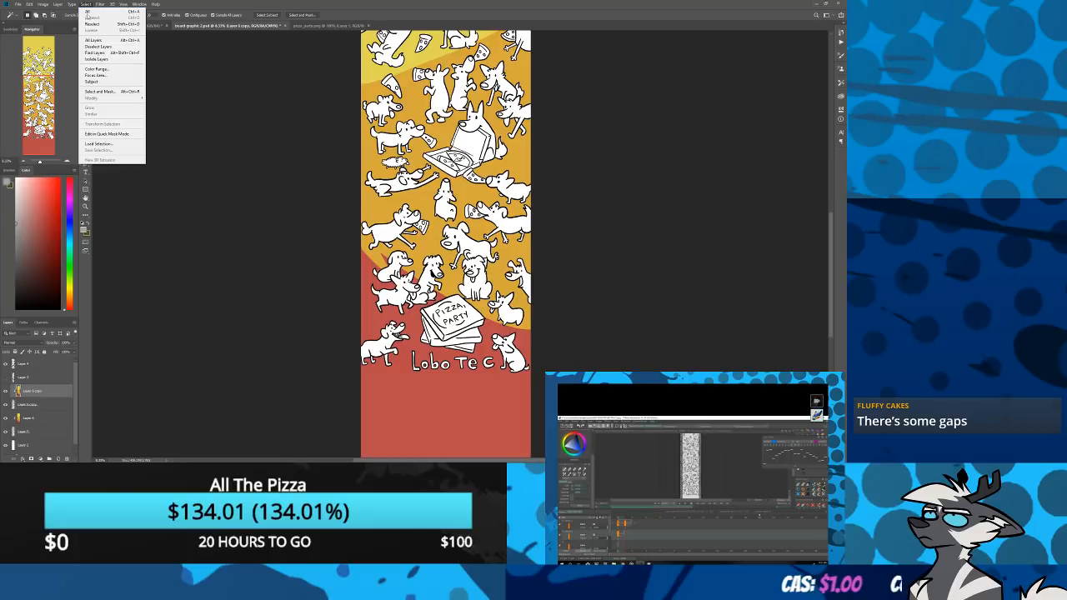
pyautogui.click(102, 5)
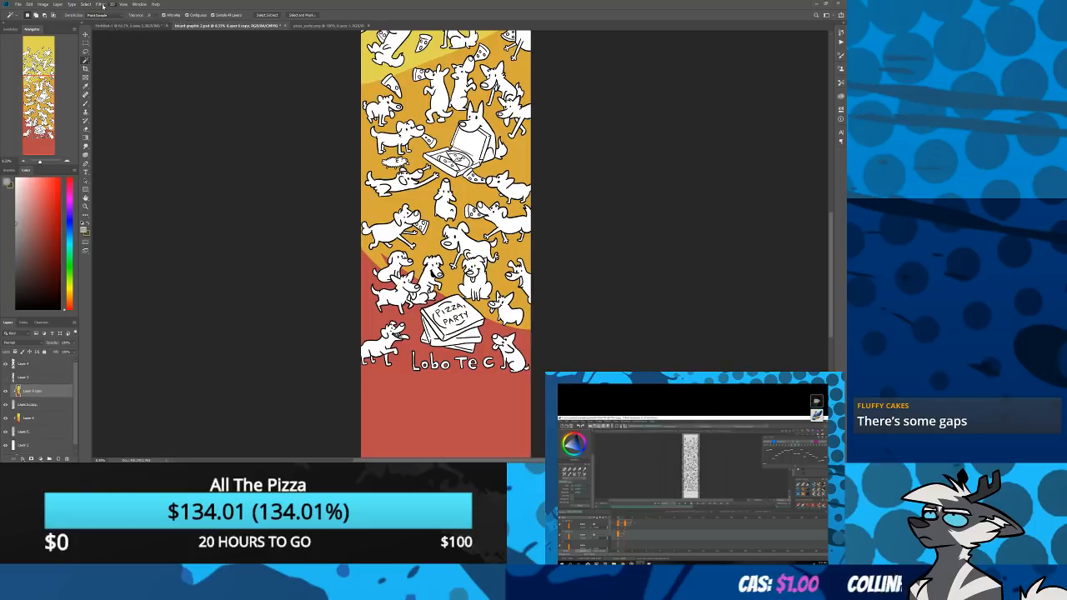
pyautogui.click(102, 5)
pyautogui.moveTo(177, 107)
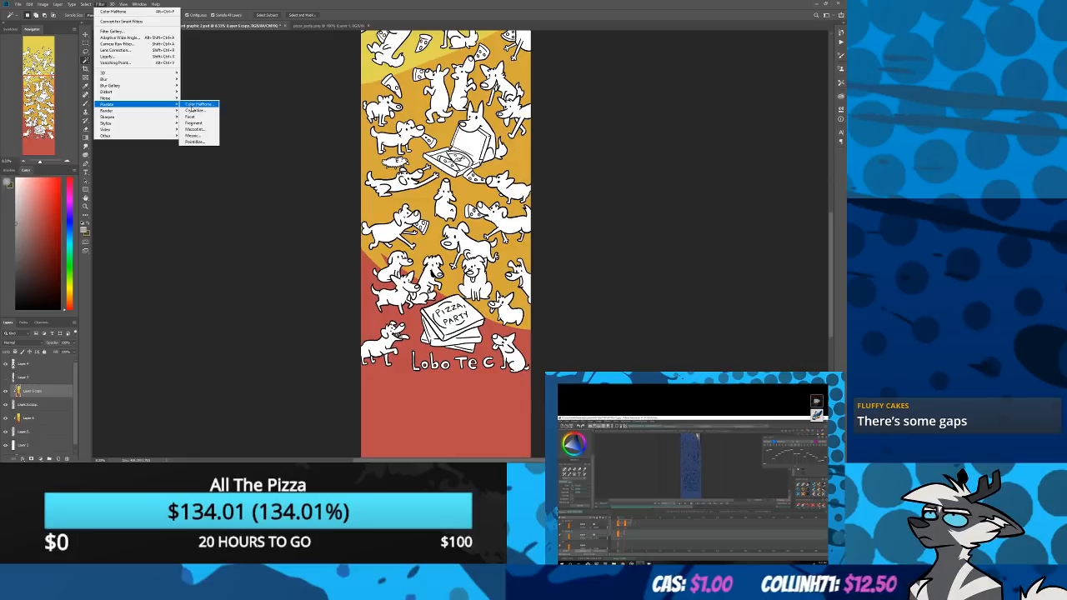
pyautogui.click(200, 123)
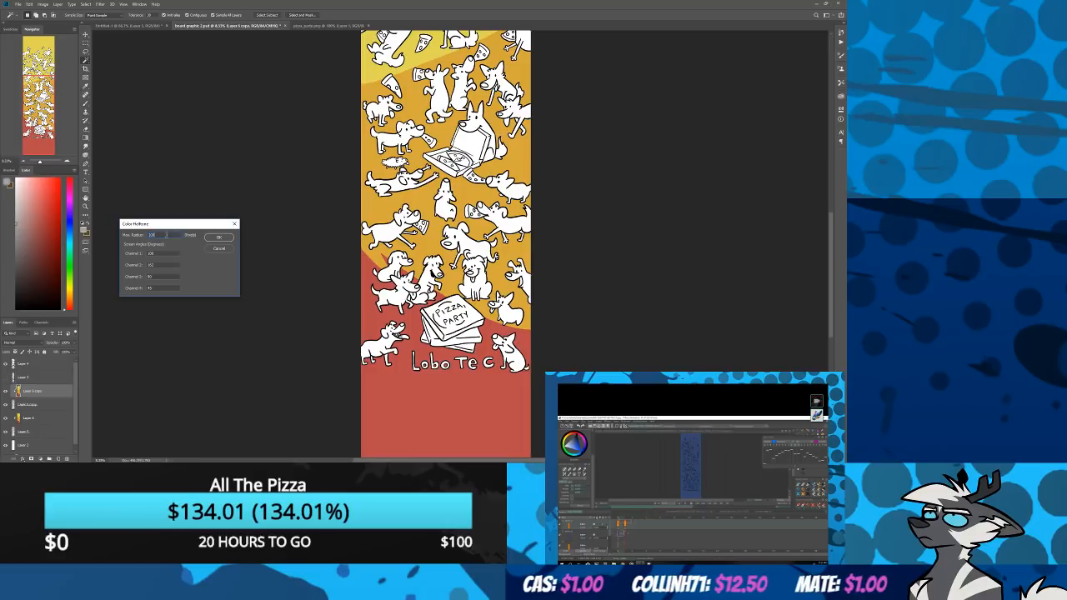
pyautogui.click(218, 238)
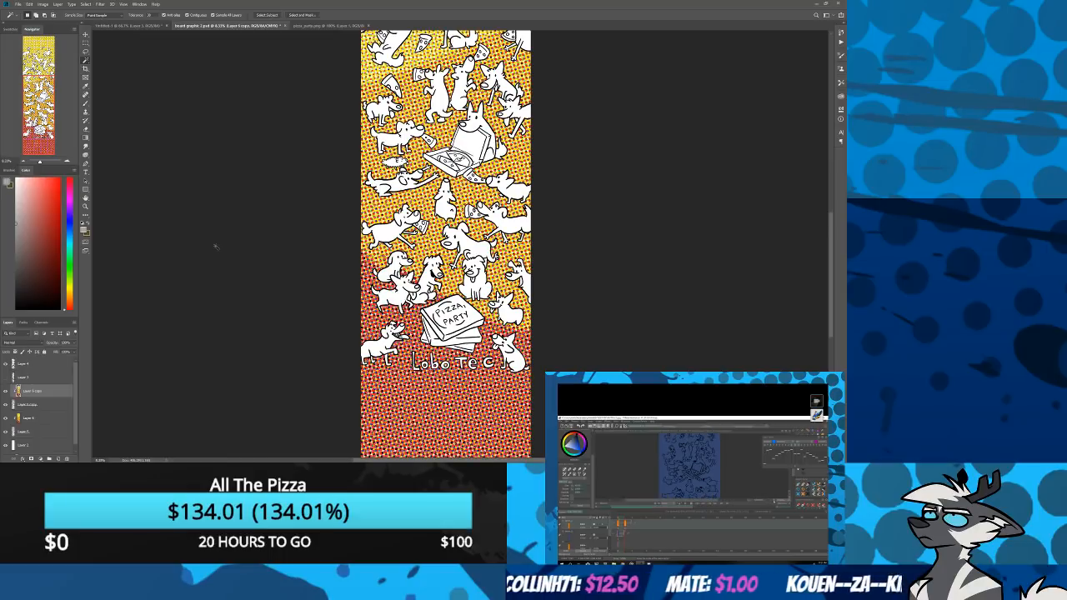
# Examine the coarse halftone dots along the board, up close at its yellow end and zoomed out
pyautogui.moveTo(44, 96); pyautogui.dragTo(43, 58)
pyautogui.click(67, 163)
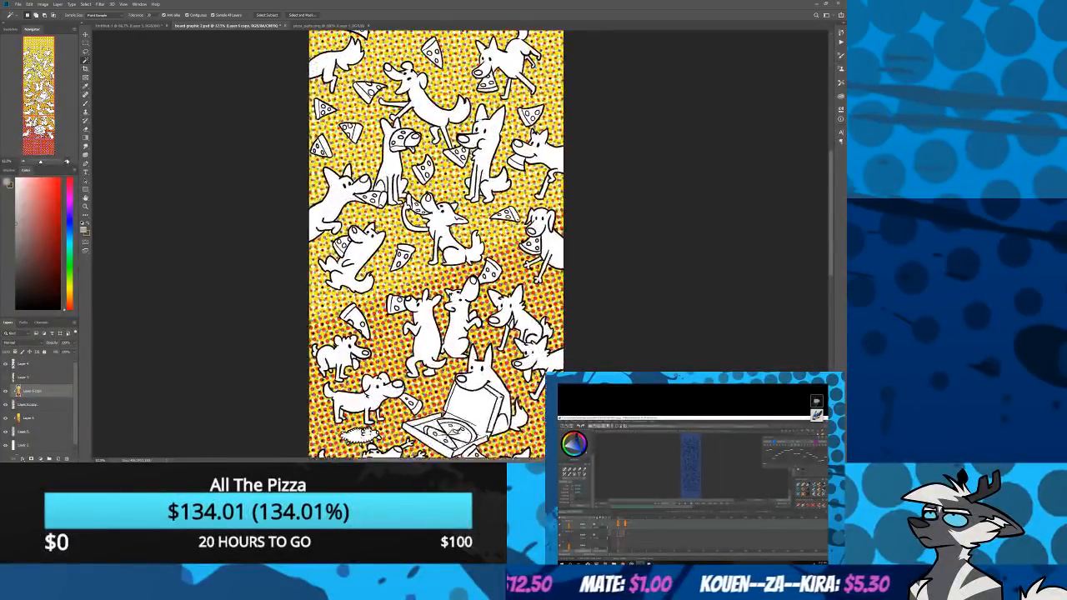
pyautogui.click(67, 162)
pyautogui.moveTo(42, 78); pyautogui.dragTo(40, 58)
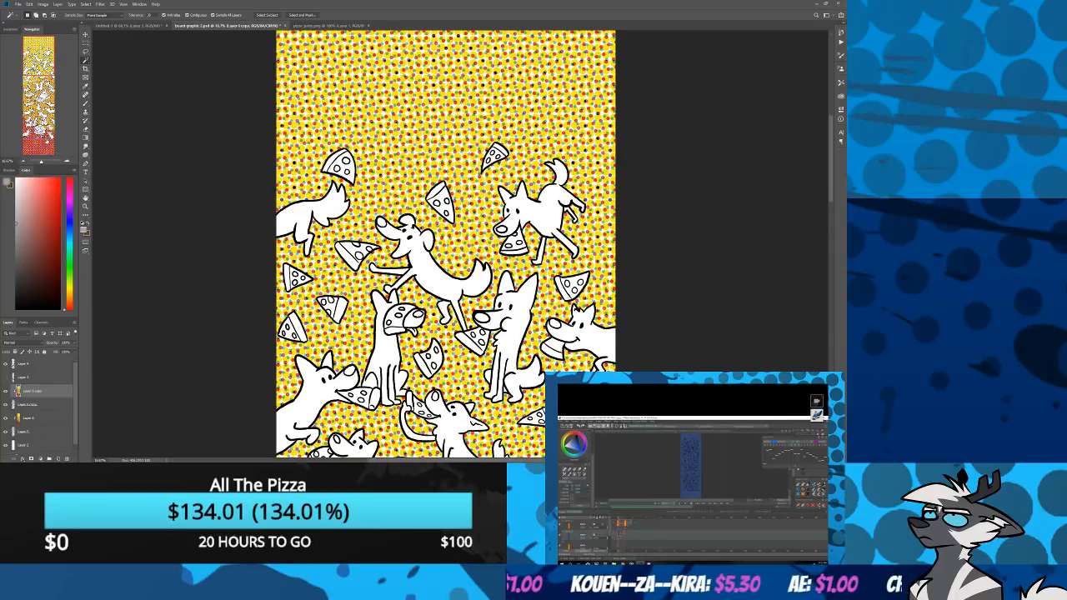
pyautogui.click(24, 162)
pyautogui.click(24, 161)
pyautogui.moveTo(40, 60); pyautogui.dragTo(41, 118)
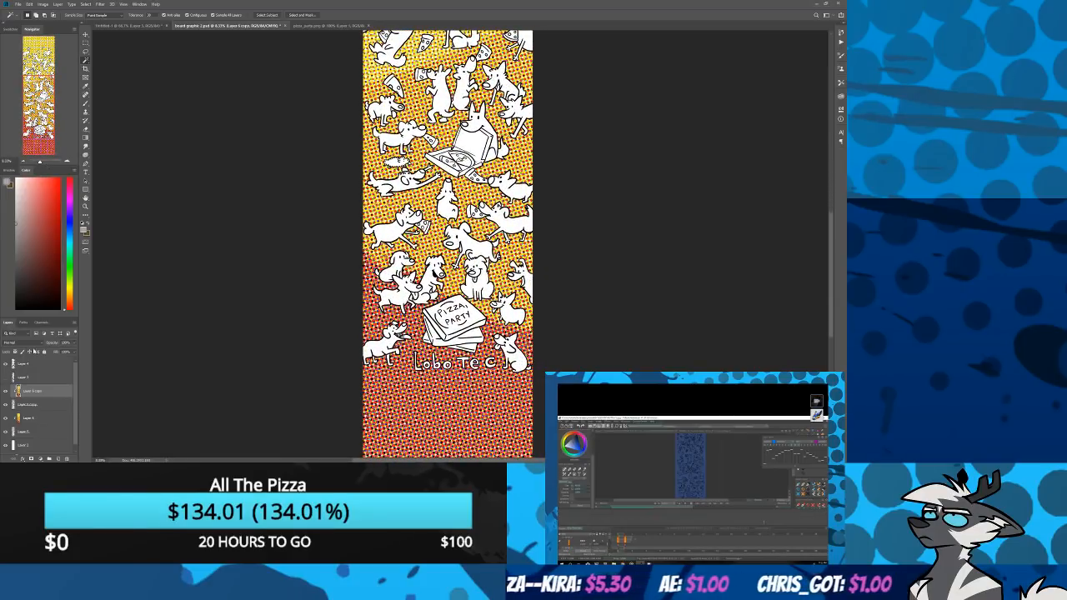
# Toggle the visibility of the duplicated base layer to compare the coarse and fine halftone backgrounds
pyautogui.click(6, 405)
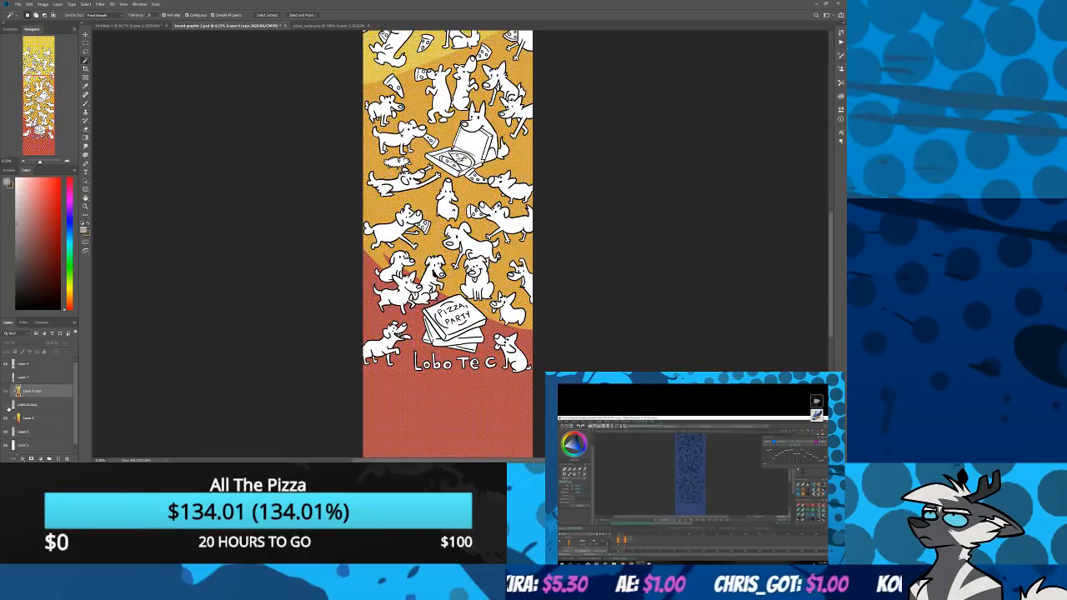
pyautogui.click(6, 405)
pyautogui.click(6, 405)
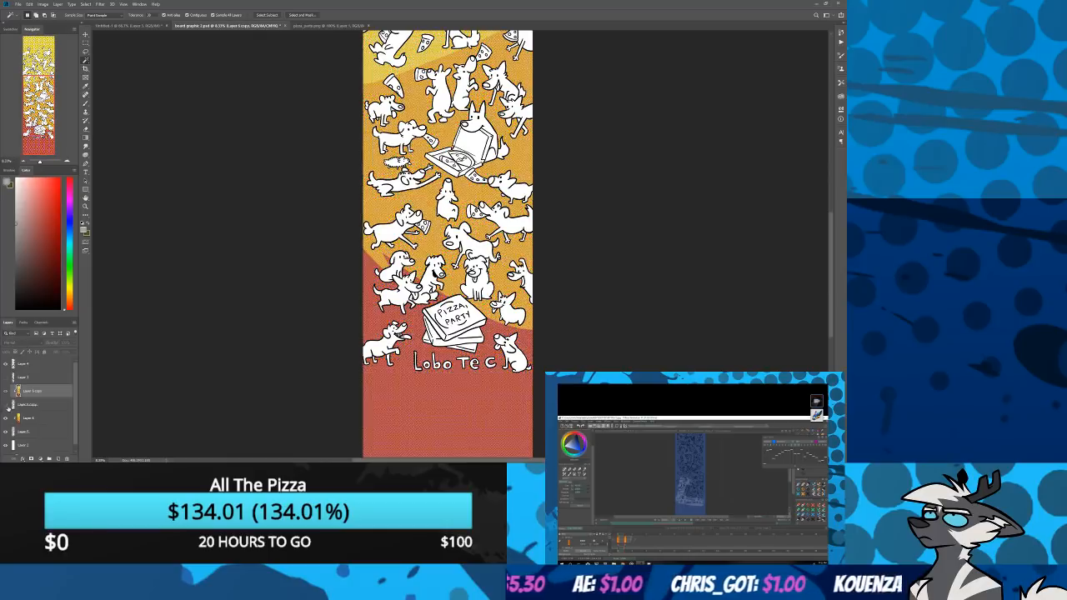
pyautogui.click(6, 405)
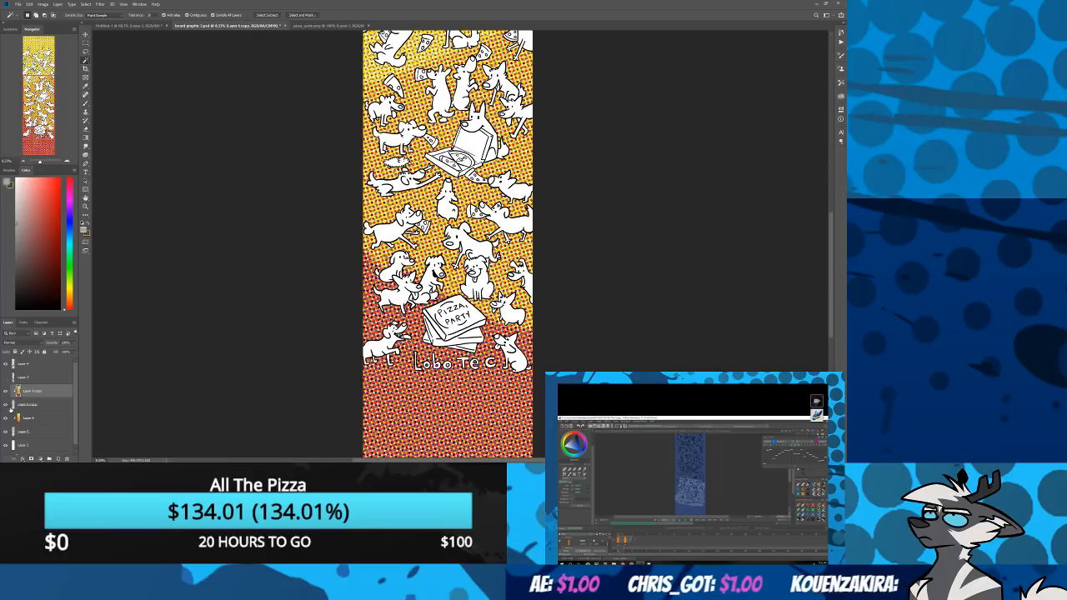
pyautogui.click(7, 405)
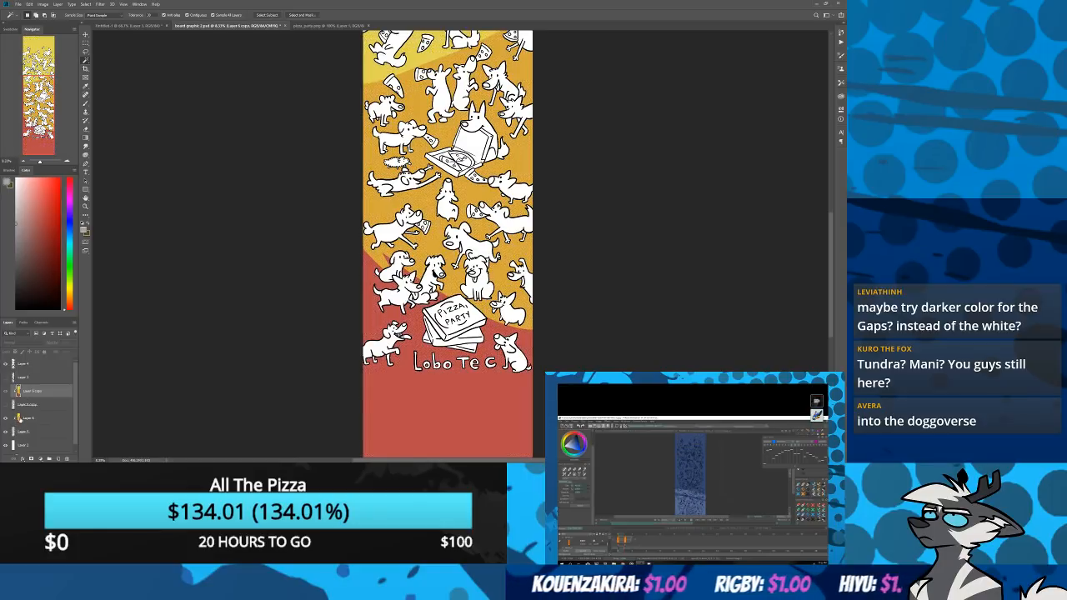
# Delete the halftoned coloured layers and the duplicated base layer, keeping only the plain grey background
pyautogui.click(22, 414)
pyautogui.press('Delete')
pyautogui.click(22, 407)
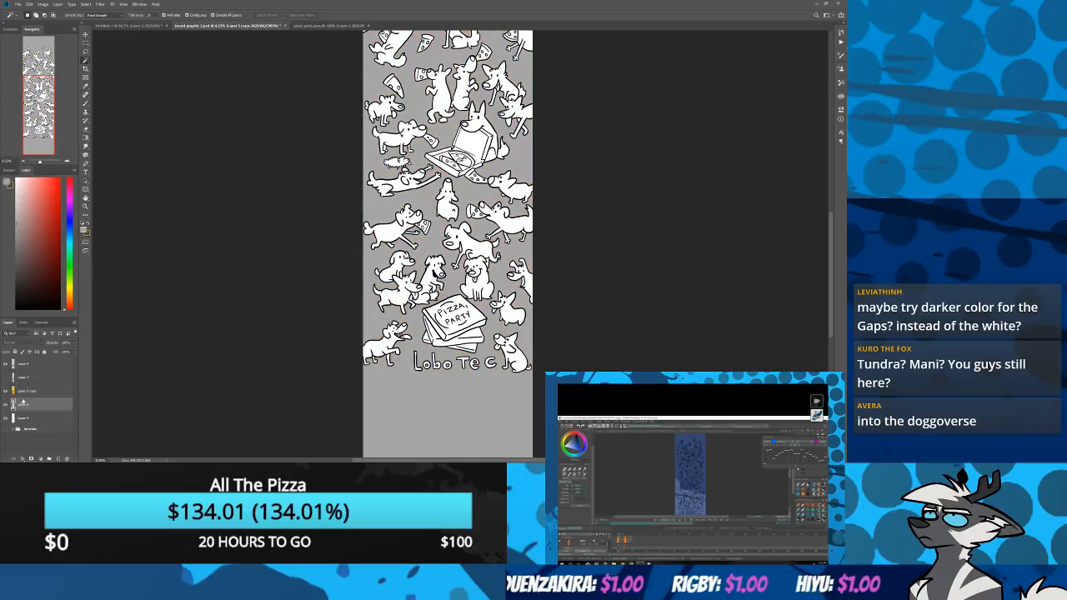
pyautogui.press('Delete')
pyautogui.click(20, 393)
pyautogui.press('Delete')
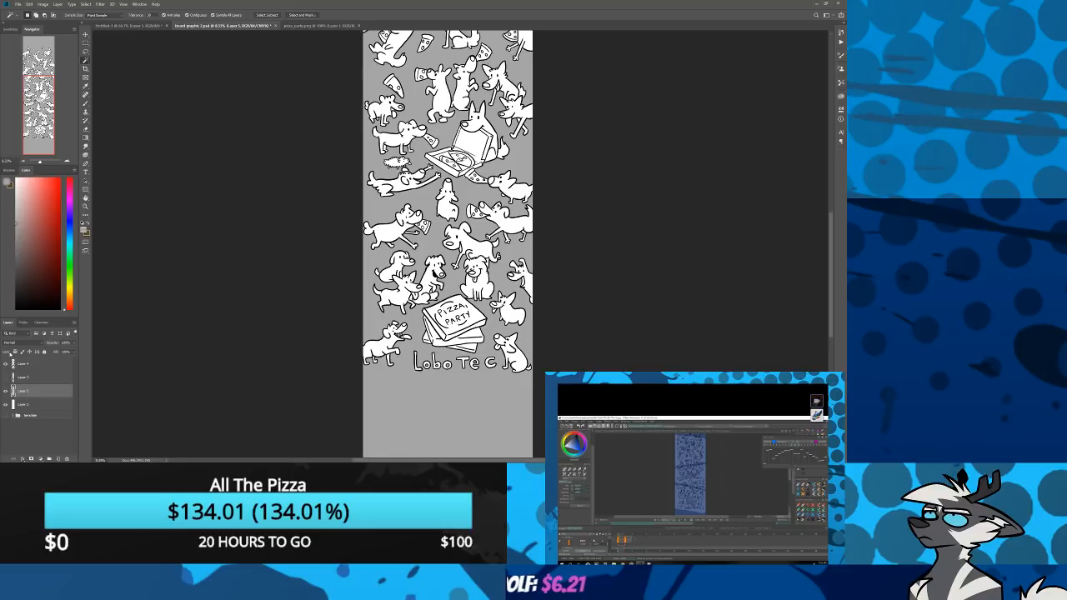
# Add a new layer above the grey background layer and clip it to that layer
pyautogui.press('b')
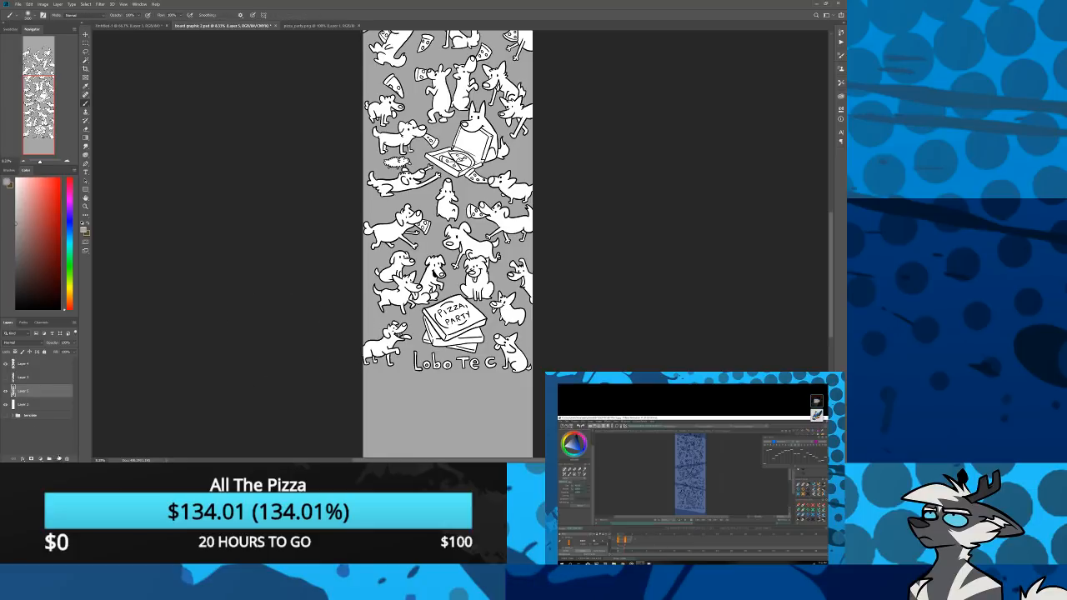
pyautogui.click(59, 459)
pyautogui.click(25, 403)
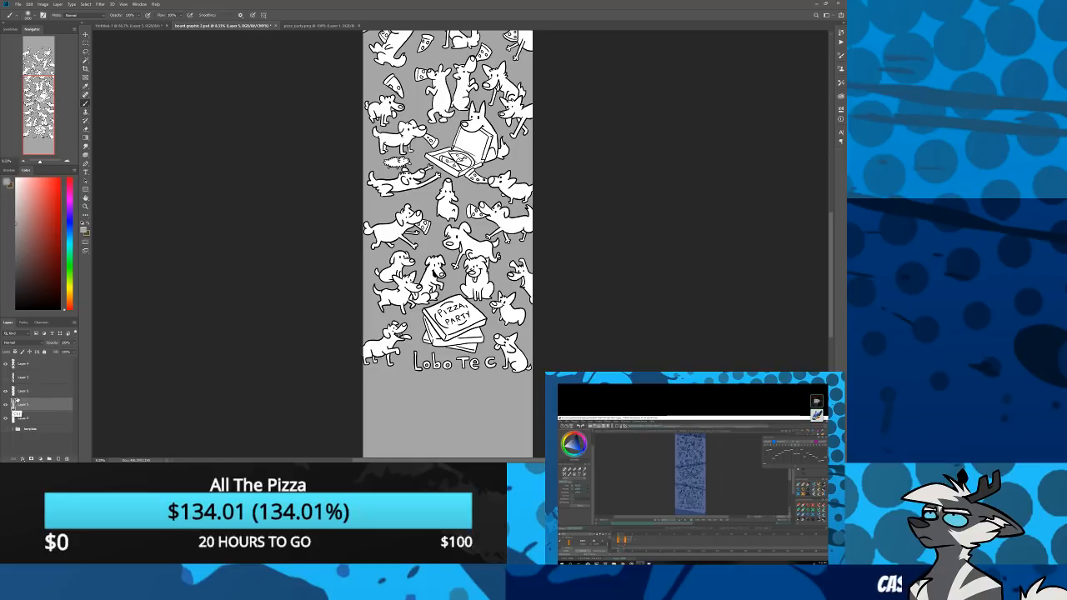
pyautogui.keyDown('alt'); pyautogui.click(22, 398); pyautogui.keyUp('alt')
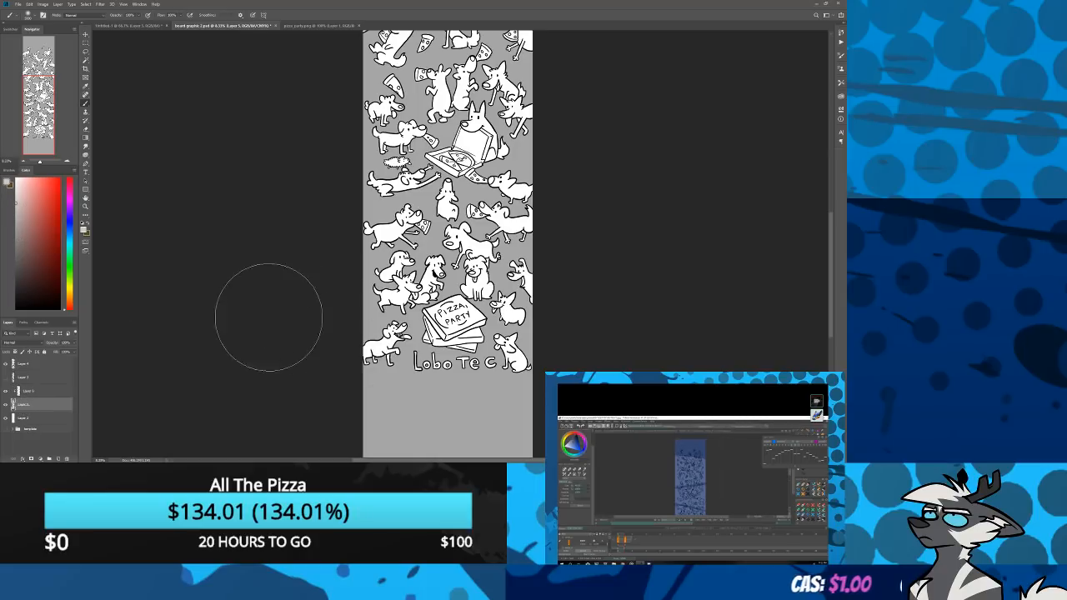
# Choose the big inking brush preset and enlarge its size considerably
pyautogui.rightClick(386, 353)
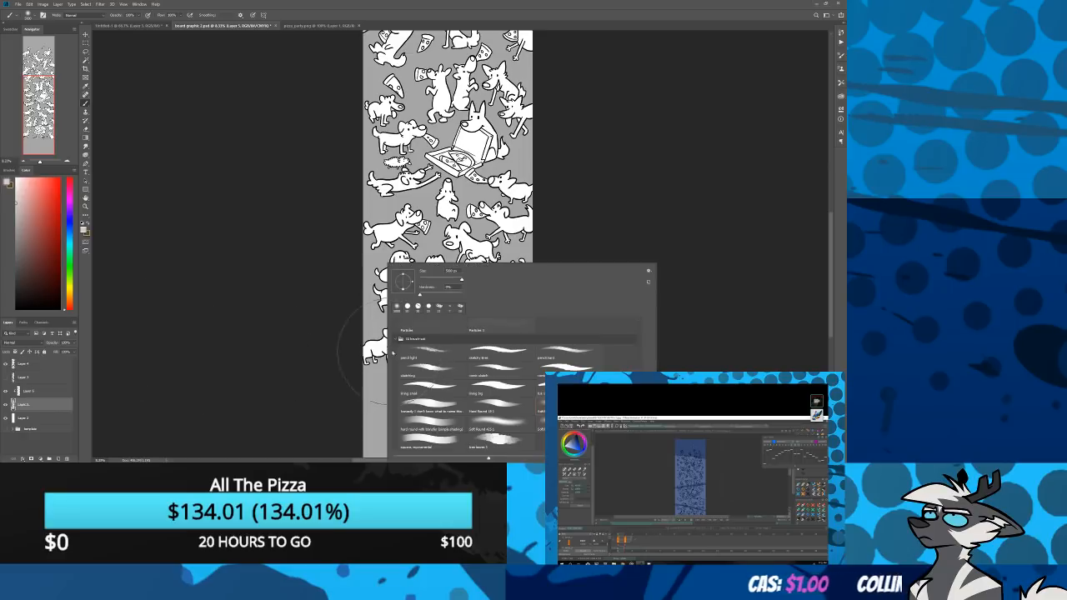
pyautogui.click(497, 387)
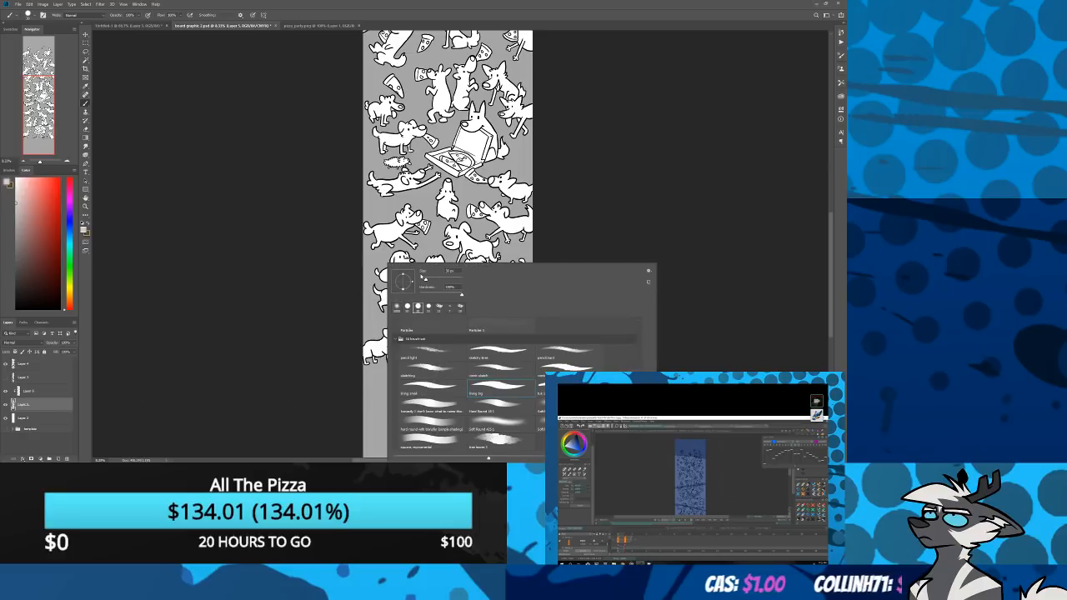
pyautogui.click(449, 271)
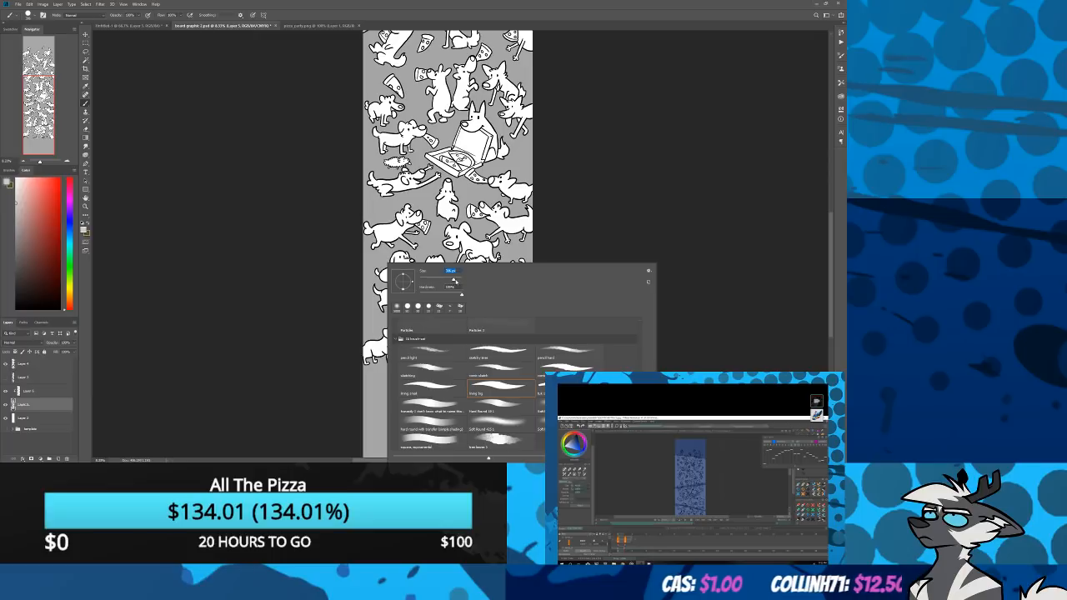
pyautogui.moveTo(457, 282); pyautogui.dragTo(460, 281)
pyautogui.click(289, 217)
# Try painting a broad light grey band behind the dogs above the Pizza Party boxes, and undo it
pyautogui.moveTo(271, 285)
pyautogui.mouseDown()
pyautogui.moveTo(214, 329)
pyautogui.moveTo(218, 312)
pyautogui.mouseUp()
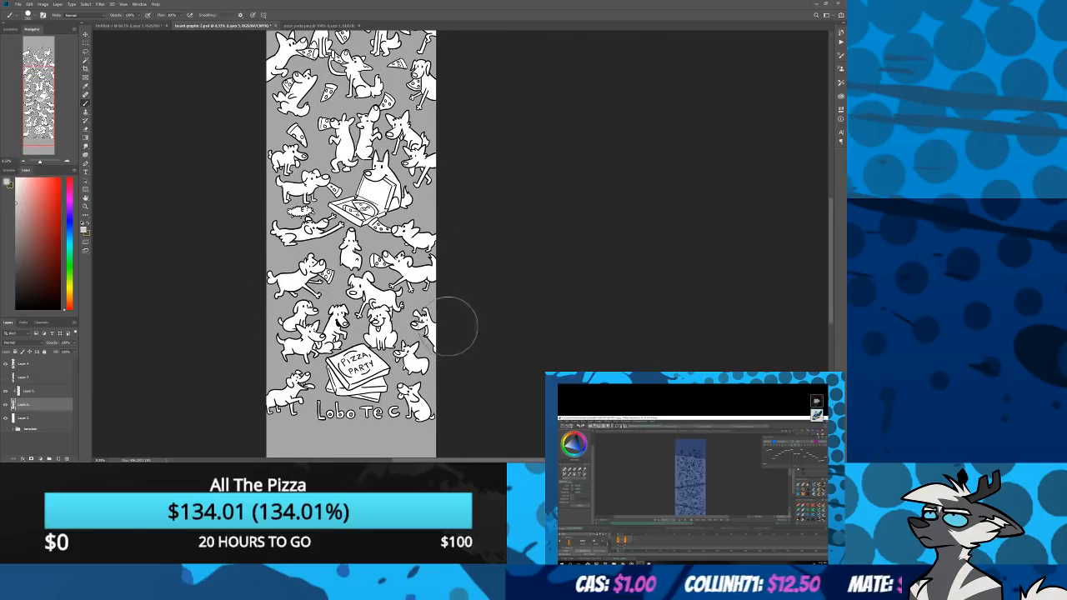
pyautogui.moveTo(424, 319)
pyautogui.mouseDown()
pyautogui.moveTo(277, 317)
pyautogui.moveTo(212, 351)
pyautogui.mouseUp()
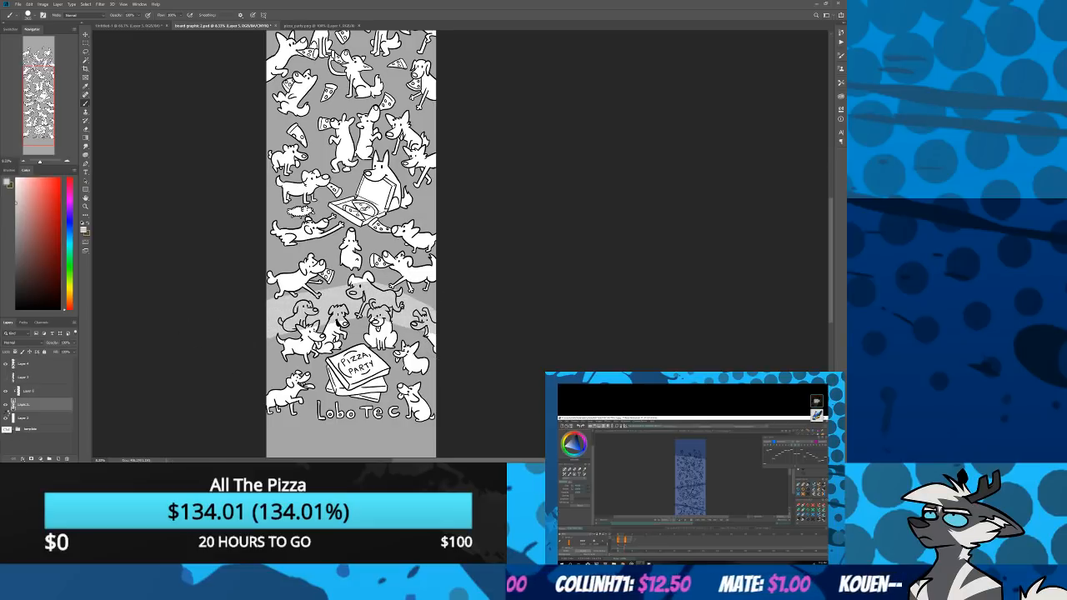
pyautogui.hotkey('ctrl', 'z')
# Select the clipped layer above the grey background and reduce the inking brush to a smaller size
pyautogui.press('z')
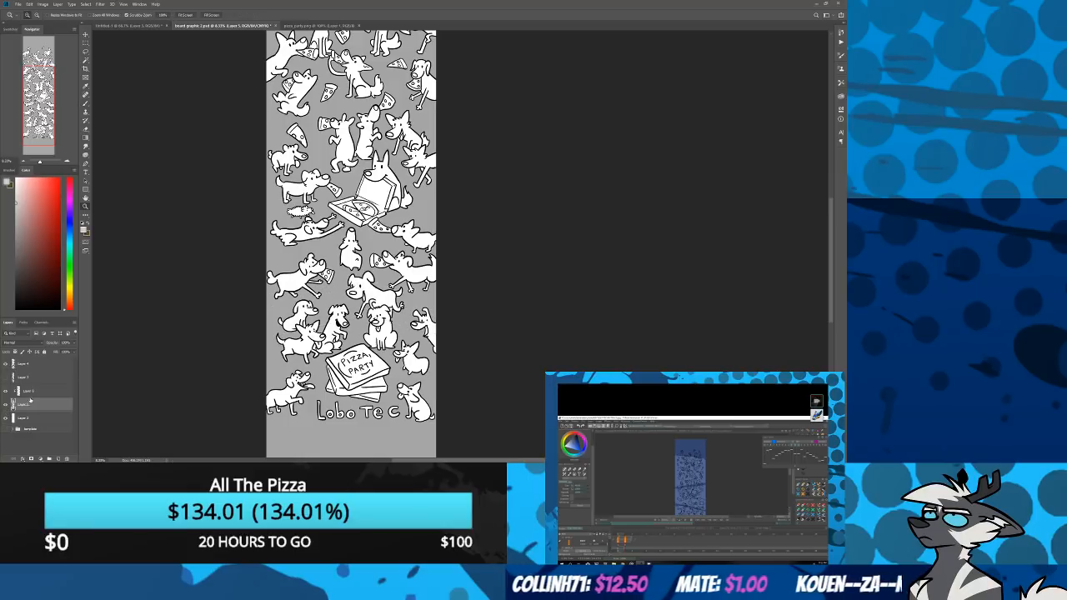
pyautogui.click(19, 391)
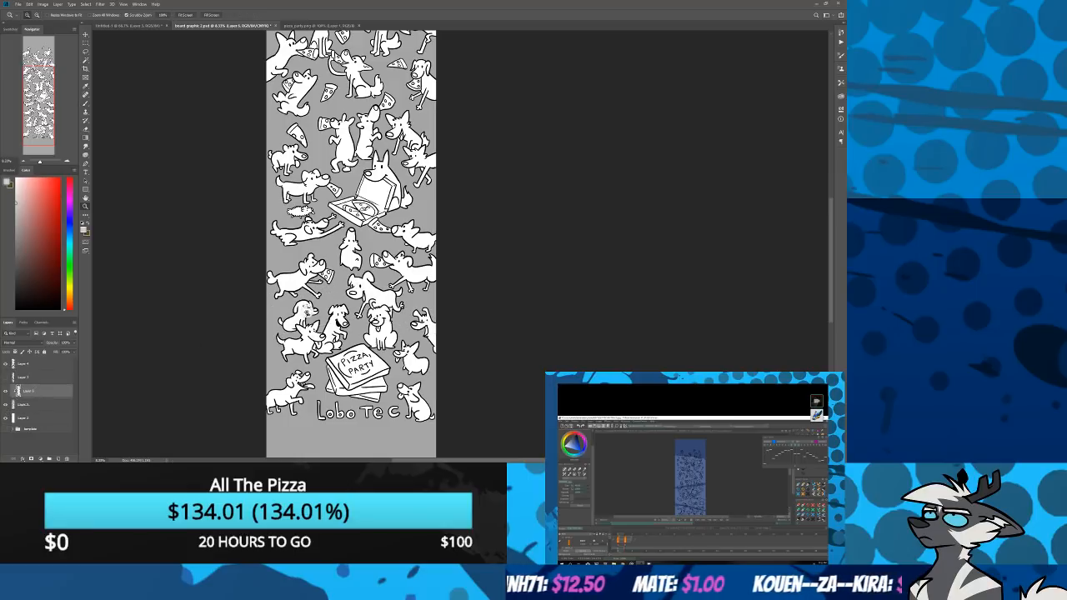
pyautogui.rightClick(310, 310)
pyautogui.click(242, 293)
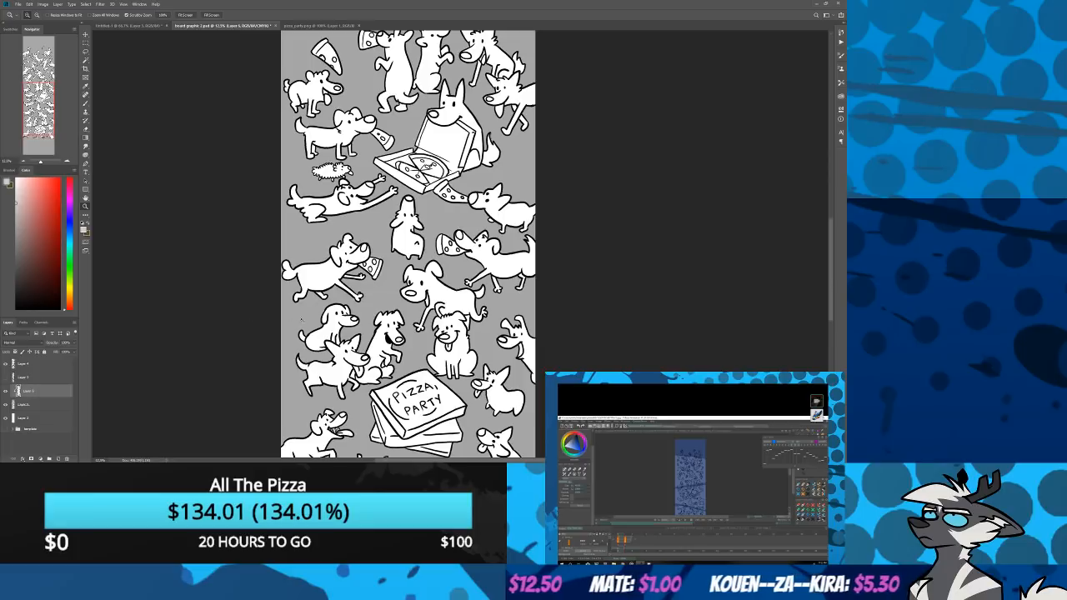
pyautogui.press('b')
pyautogui.rightClick(310, 317)
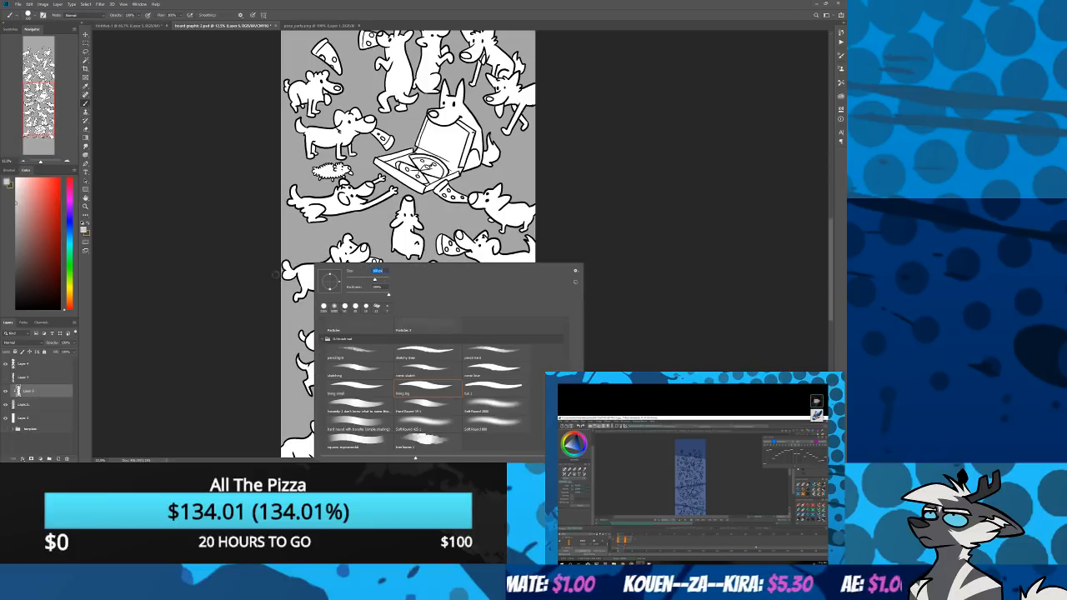
pyautogui.click(260, 291)
# Paint wavy light grey lines across the width of the board behind the dogs above the open pizza box
pyautogui.moveTo(277, 335)
pyautogui.mouseDown()
pyautogui.moveTo(402, 270)
pyautogui.moveTo(468, 276)
pyautogui.moveTo(506, 304)
pyautogui.moveTo(536, 310)
pyautogui.mouseUp()
pyautogui.moveTo(285, 371); pyautogui.dragTo(276, 437)
pyautogui.moveTo(267, 381)
pyautogui.mouseDown()
pyautogui.moveTo(423, 314)
pyautogui.moveTo(534, 362)
pyautogui.mouseUp()
pyautogui.moveTo(263, 131)
pyautogui.mouseDown()
pyautogui.moveTo(251, 258)
pyautogui.moveTo(297, 280)
pyautogui.moveTo(363, 286)
pyautogui.moveTo(457, 256)
pyautogui.mouseUp()
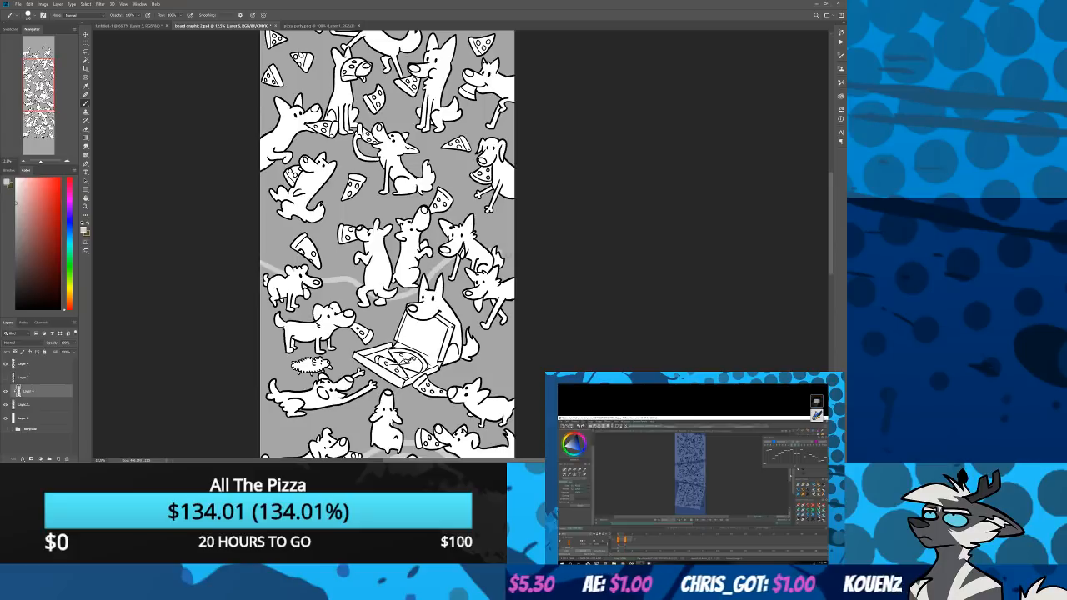
pyautogui.moveTo(258, 252)
pyautogui.mouseDown()
pyautogui.moveTo(359, 267)
pyautogui.moveTo(552, 254)
pyautogui.mouseUp()
pyautogui.scroll(5, 239, 129)
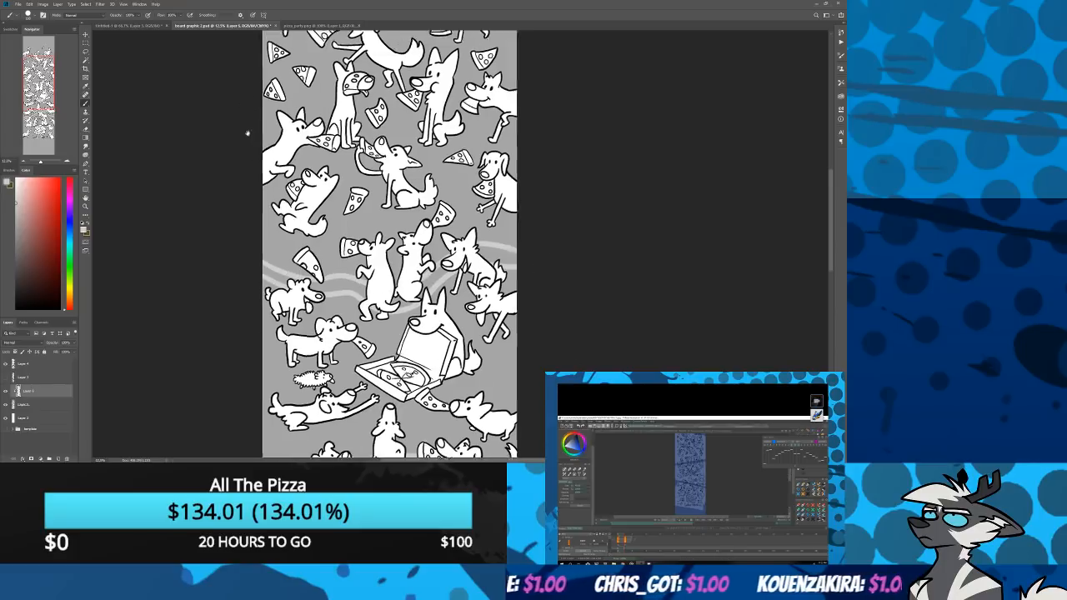
# Paint a light grey wavy line across the board below the Lobo Tec lettering
pyautogui.moveTo(531, 267)
pyautogui.mouseDown()
pyautogui.moveTo(419, 165)
pyautogui.moveTo(296, 127)
pyautogui.moveTo(260, 171)
pyautogui.mouseUp()
pyautogui.scroll(-12, 265, 240)
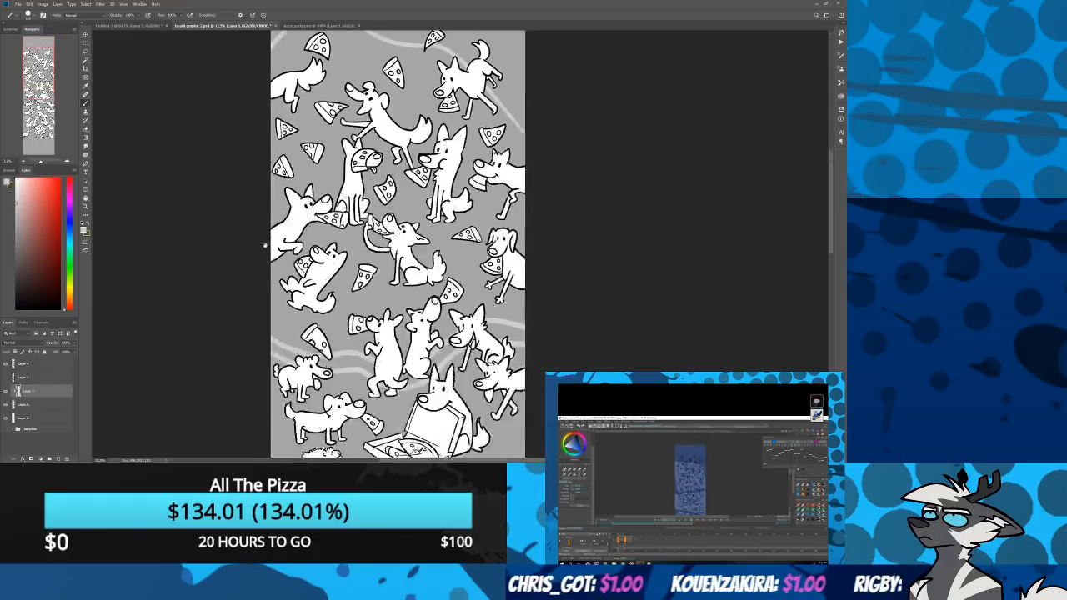
pyautogui.scroll(-8, 262, 235)
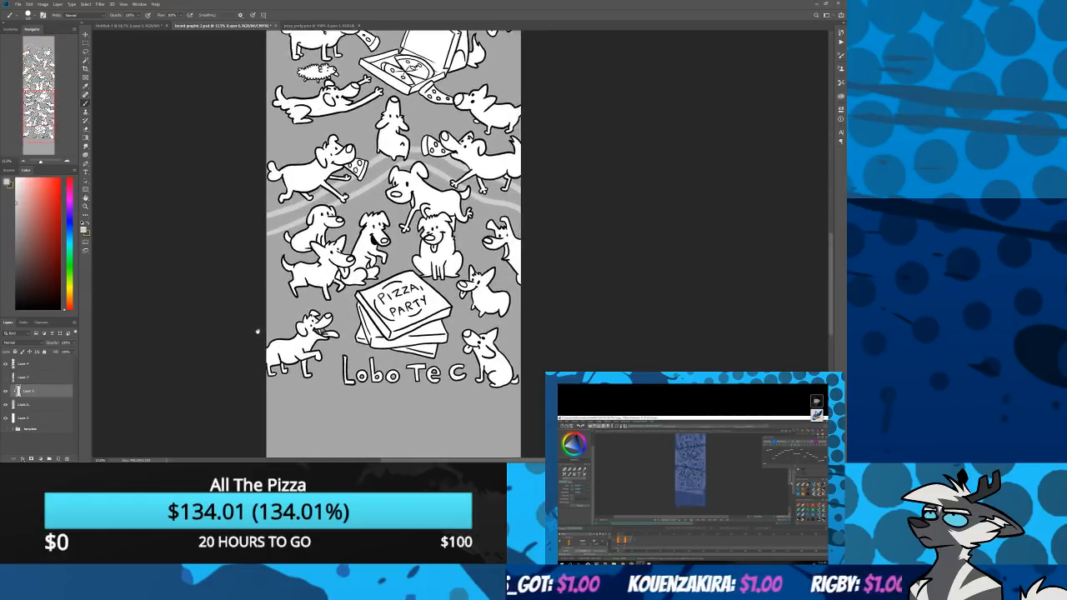
pyautogui.scroll(2, 260, 314)
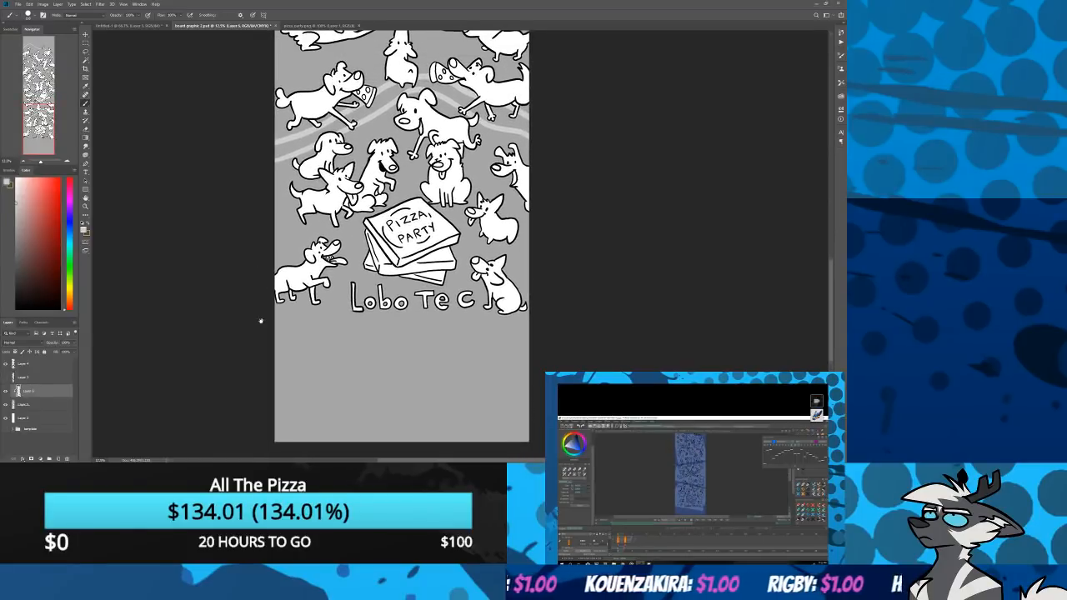
pyautogui.moveTo(534, 333)
pyautogui.mouseDown()
pyautogui.moveTo(434, 369)
pyautogui.moveTo(295, 337)
pyautogui.moveTo(203, 345)
pyautogui.moveTo(211, 334)
pyautogui.moveTo(352, 366)
pyautogui.moveTo(563, 319)
pyautogui.mouseUp()
pyautogui.hotkey('ctrl', 'z')
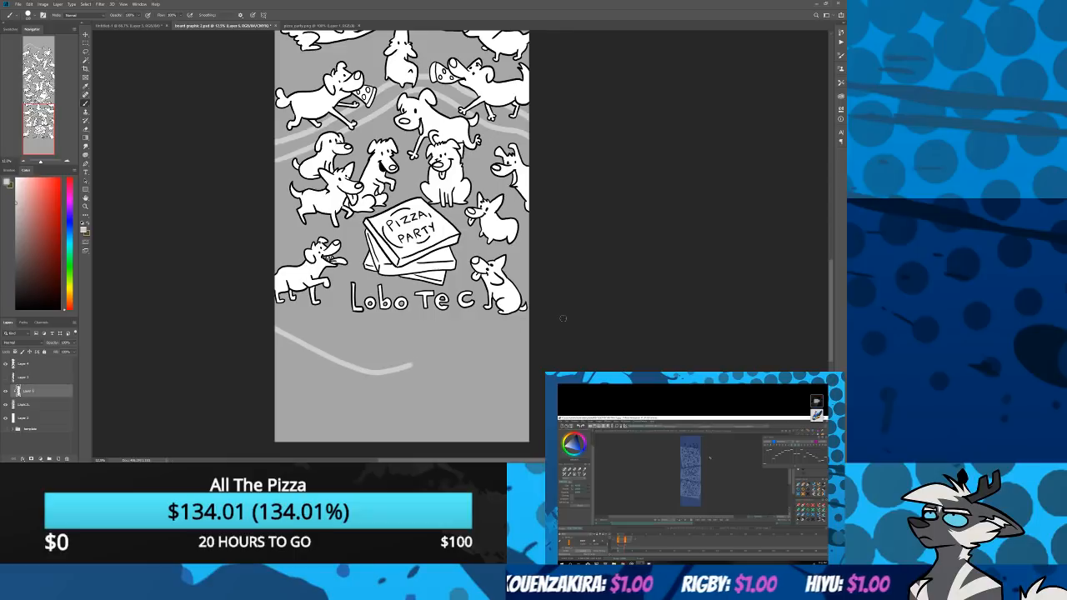
# Try selecting the grey area between the wavy lines around the Pizza Party boxes with the Magic Wand, check it without the line art, and deselect
pyautogui.click(5, 365)
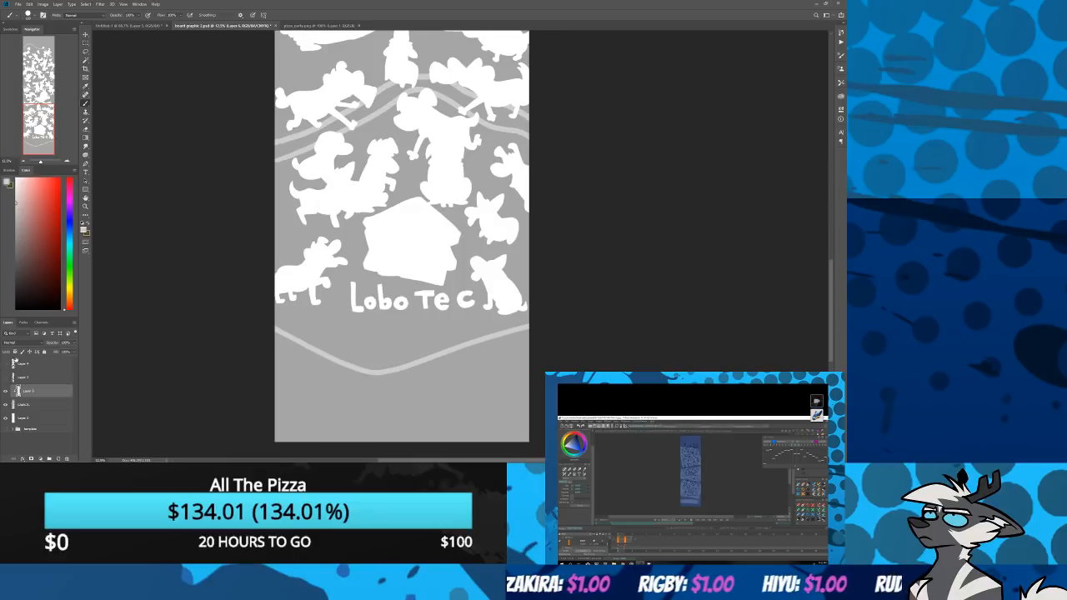
pyautogui.moveTo(215, 232); pyautogui.dragTo(230, 354)
pyautogui.moveTo(220, 260)
pyautogui.mouseDown()
pyautogui.moveTo(228, 297)
pyautogui.moveTo(215, 243)
pyautogui.mouseUp()
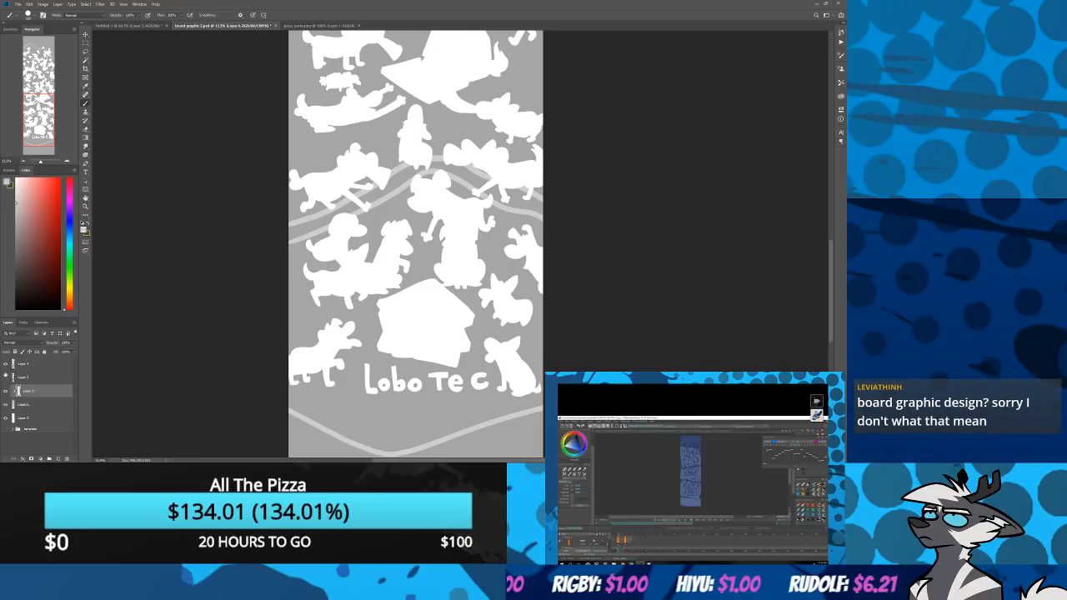
pyautogui.click(5, 364)
pyautogui.click(5, 377)
pyautogui.press('w')
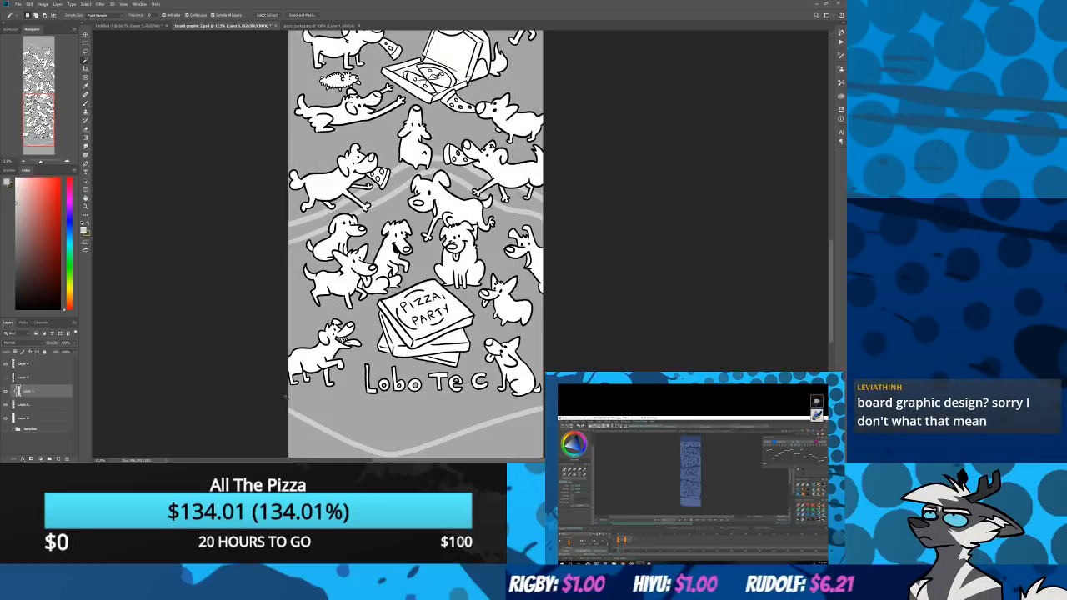
pyautogui.click(341, 405)
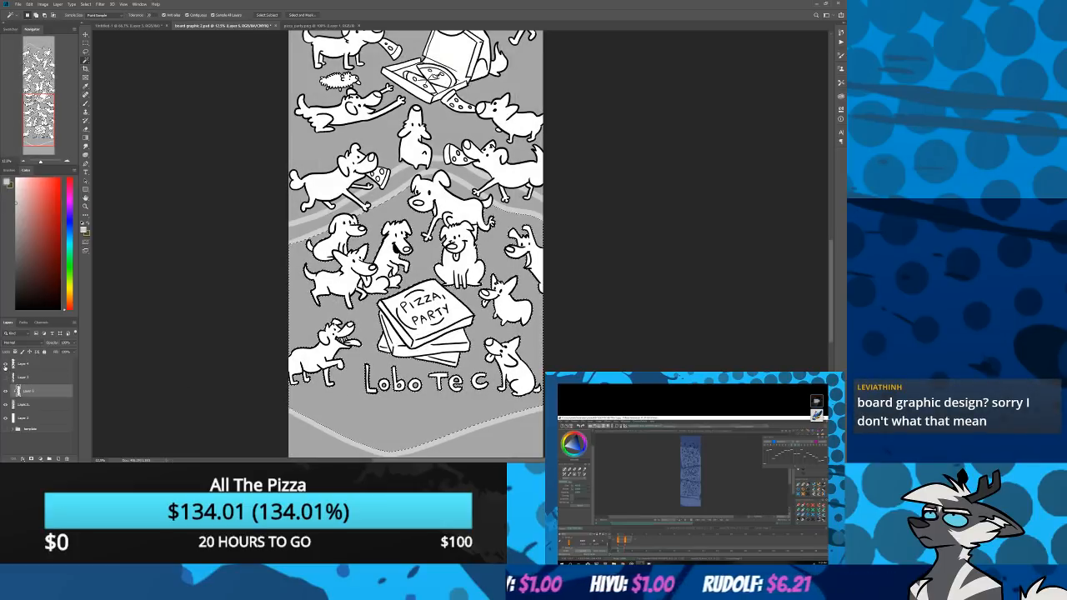
pyautogui.click(5, 364)
pyautogui.click(6, 364)
pyautogui.click(5, 364)
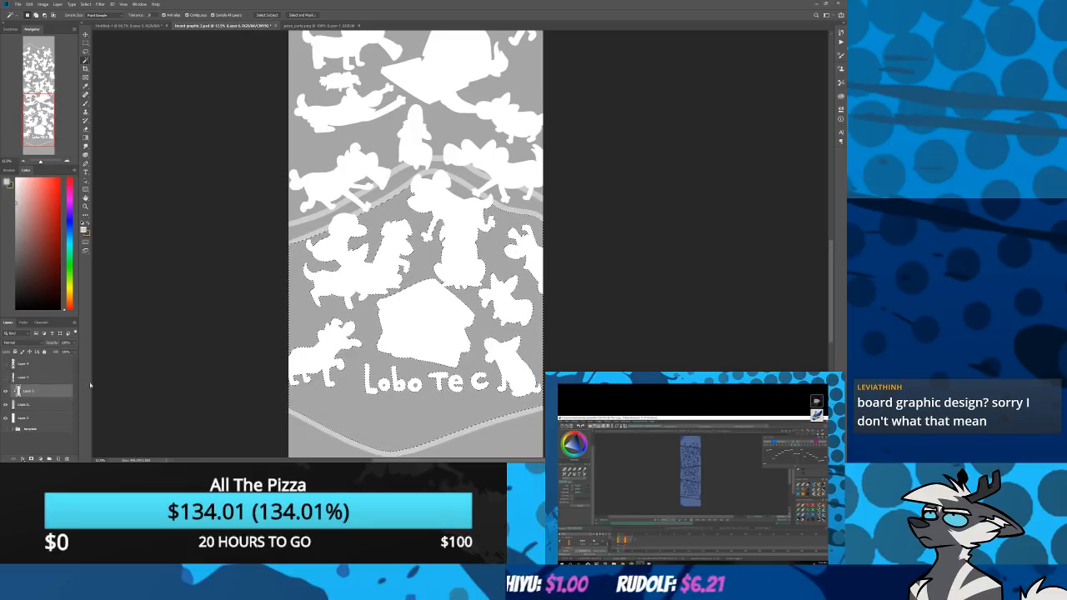
pyautogui.hotkey('ctrl', 'd')
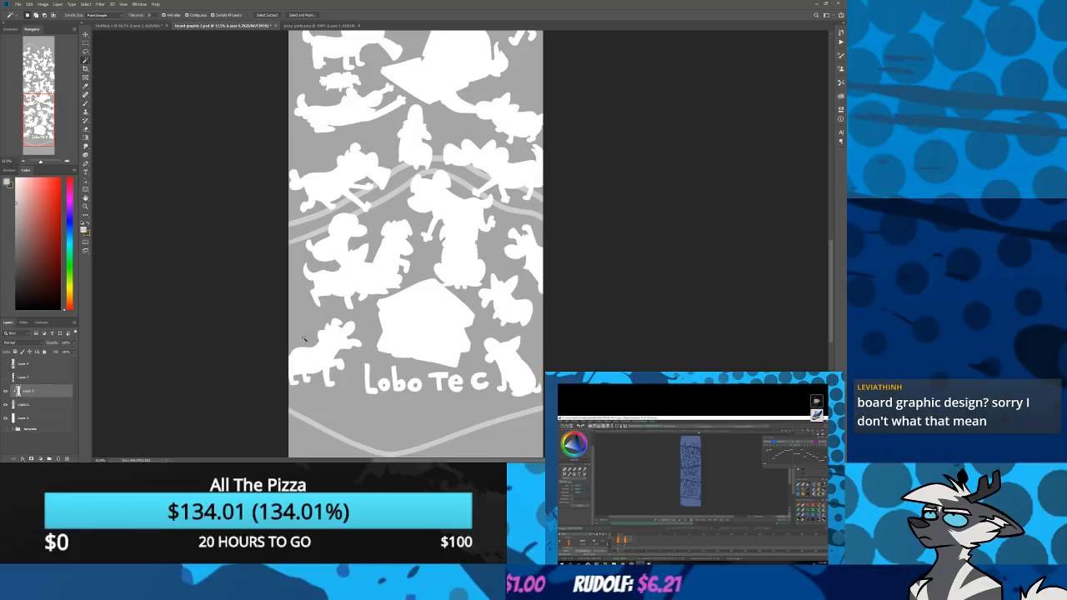
# Discard the wavy-line layer, add a new empty layer clipped to the grey background, and show the line art
pyautogui.press('l')
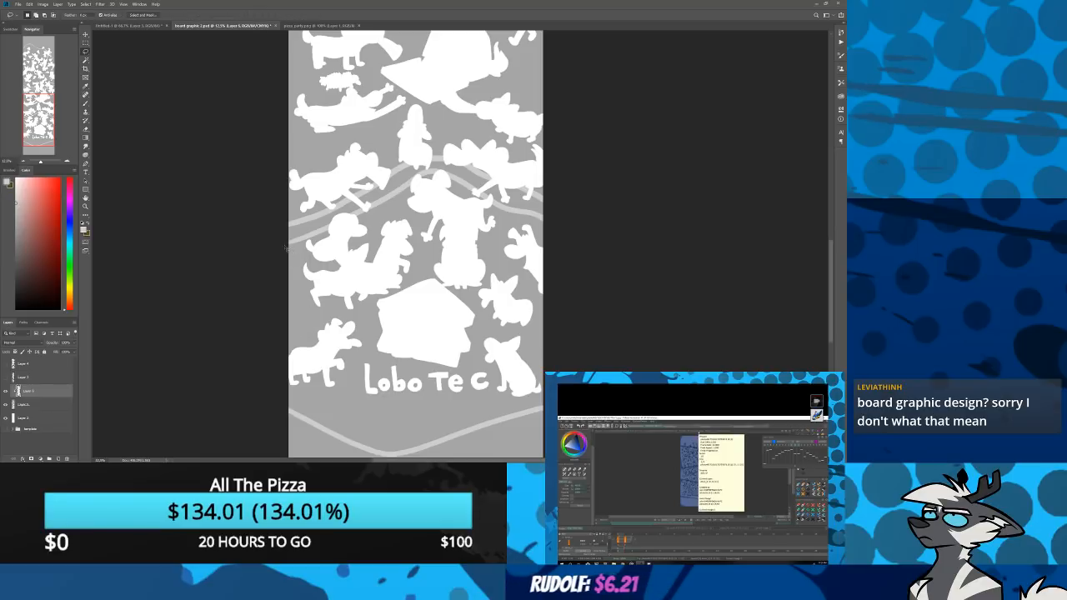
pyautogui.moveTo(292, 243)
pyautogui.mouseDown()
pyautogui.moveTo(422, 179)
pyautogui.moveTo(462, 180)
pyautogui.moveTo(492, 200)
pyautogui.moveTo(550, 316)
pyautogui.moveTo(524, 417)
pyautogui.moveTo(367, 451)
pyautogui.moveTo(271, 396)
pyautogui.moveTo(259, 286)
pyautogui.moveTo(277, 254)
pyautogui.mouseUp()
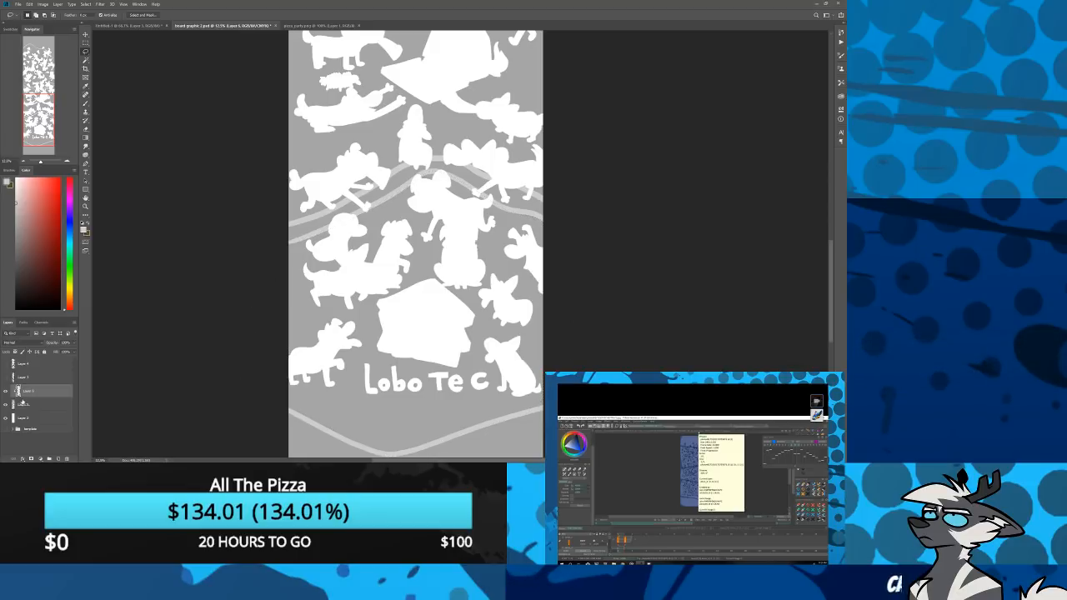
pyautogui.press('Delete')
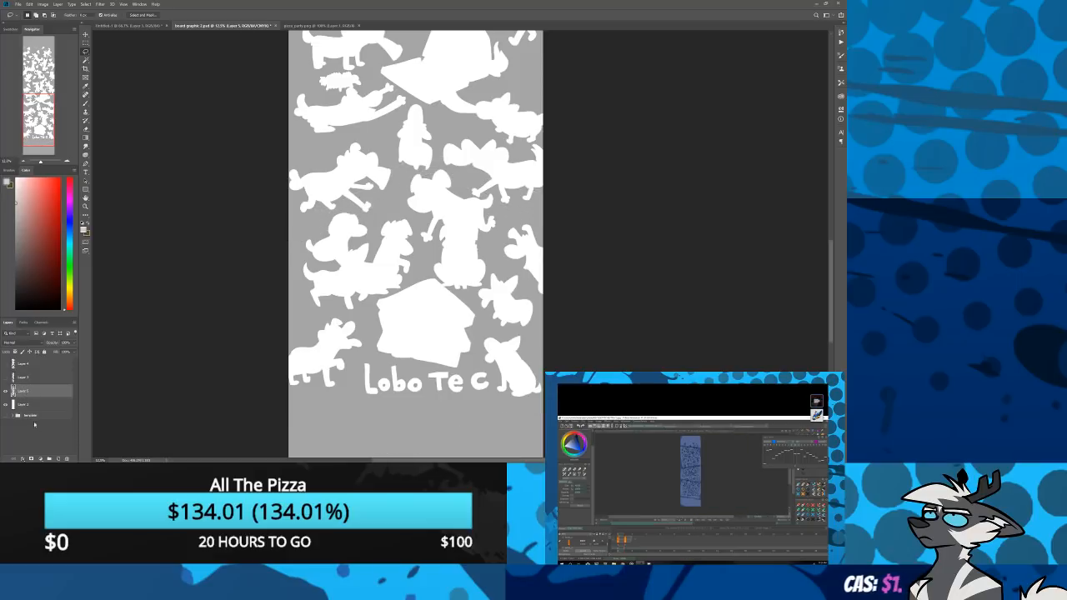
pyautogui.click(59, 459)
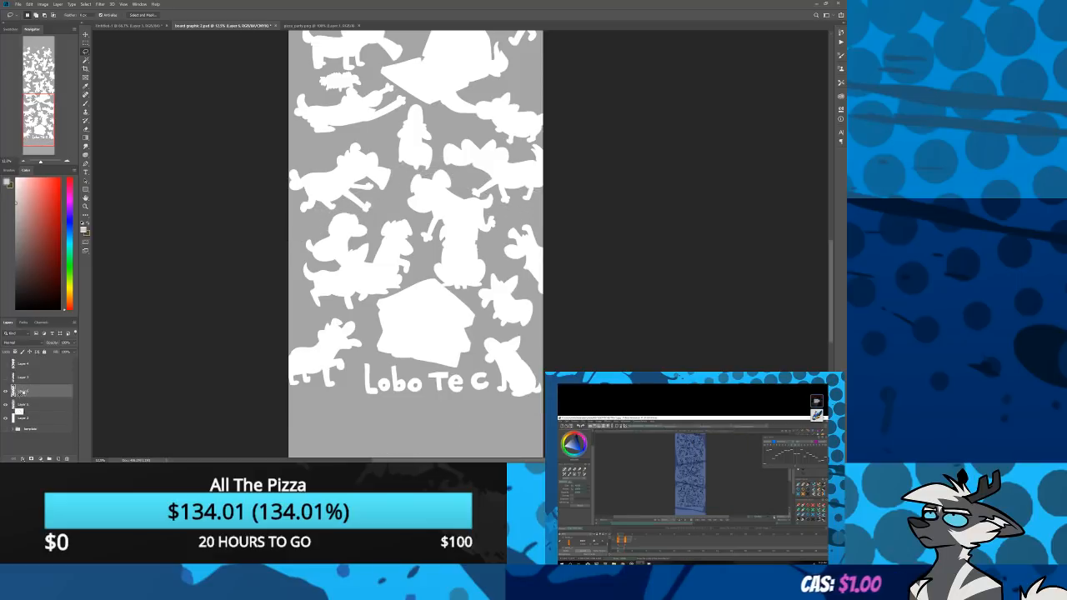
pyautogui.click(6, 364)
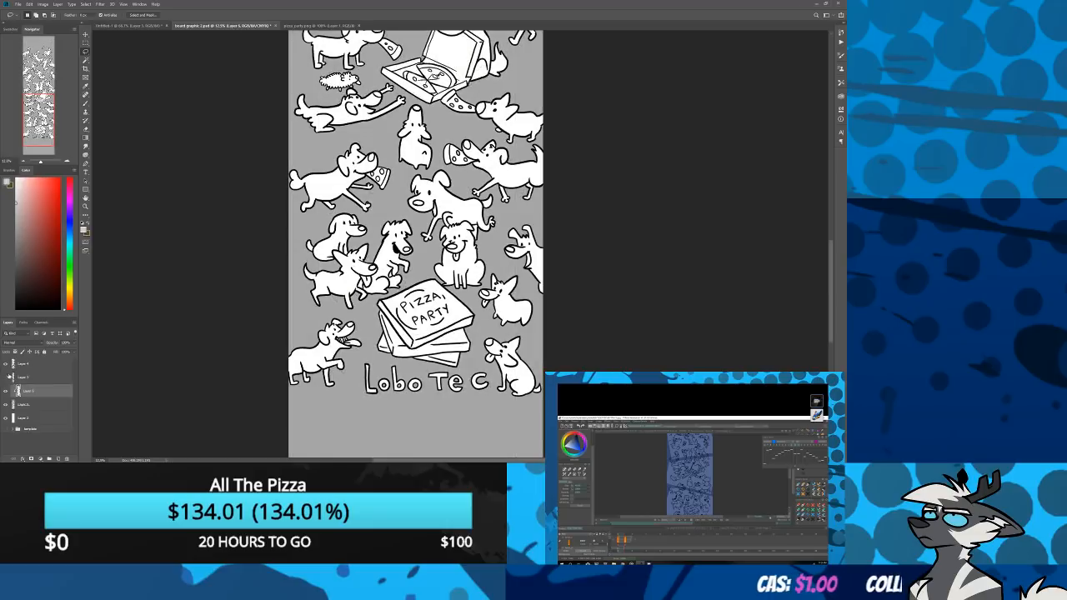
# Lasso curved freehand bands across the board, from below the Lobo Tec lettering to above the topmost pizza slices
pyautogui.moveTo(267, 390)
pyautogui.mouseDown()
pyautogui.moveTo(240, 326)
pyautogui.moveTo(322, 364)
pyautogui.moveTo(482, 371)
pyautogui.moveTo(564, 317)
pyautogui.moveTo(561, 274)
pyautogui.moveTo(511, 179)
pyautogui.moveTo(401, 131)
pyautogui.moveTo(210, 216)
pyautogui.mouseUp()
pyautogui.scroll(5, 209, 250)
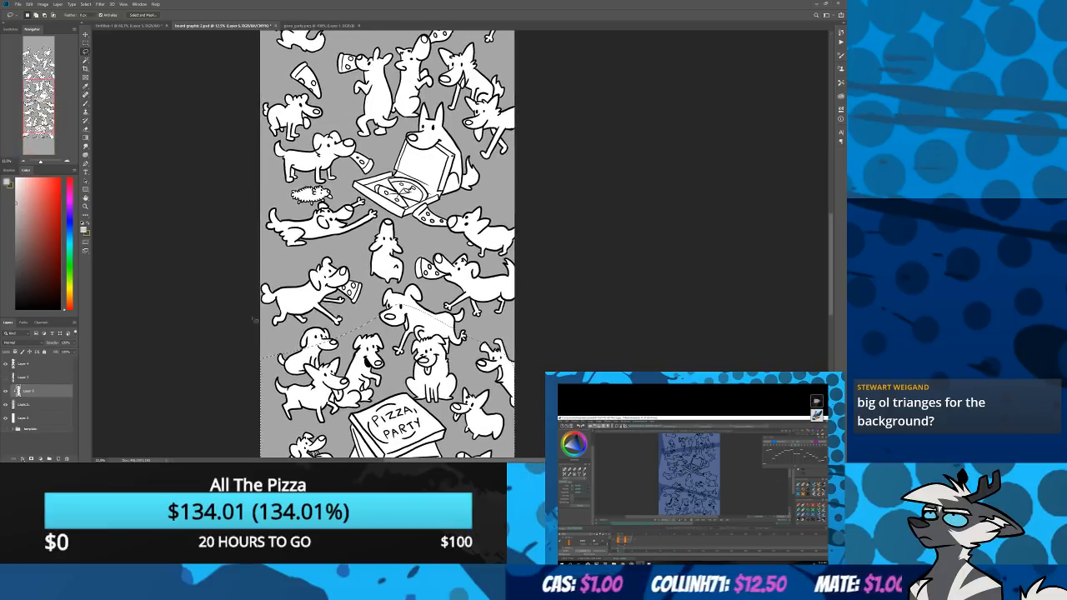
pyautogui.moveTo(252, 341)
pyautogui.mouseDown()
pyautogui.moveTo(391, 281)
pyautogui.moveTo(587, 353)
pyautogui.moveTo(591, 309)
pyautogui.moveTo(576, 286)
pyautogui.moveTo(554, 98)
pyautogui.moveTo(534, 73)
pyautogui.moveTo(410, 109)
pyautogui.moveTo(258, 87)
pyautogui.moveTo(238, 115)
pyautogui.moveTo(216, 220)
pyautogui.moveTo(240, 318)
pyautogui.mouseUp()
pyautogui.moveTo(237, 195); pyautogui.dragTo(238, 347)
pyautogui.moveTo(255, 309)
pyautogui.mouseDown()
pyautogui.moveTo(426, 330)
pyautogui.moveTo(558, 259)
pyautogui.moveTo(561, 90)
pyautogui.moveTo(534, 80)
pyautogui.moveTo(346, 87)
pyautogui.moveTo(205, 184)
pyautogui.moveTo(235, 280)
pyautogui.mouseUp()
pyautogui.moveTo(223, 143)
pyautogui.mouseDown()
pyautogui.moveTo(215, 298)
pyautogui.moveTo(281, 177)
pyautogui.moveTo(385, 130)
pyautogui.moveTo(462, 144)
pyautogui.moveTo(555, 236)
pyautogui.moveTo(455, 307)
pyautogui.moveTo(172, 292)
pyautogui.mouseUp()
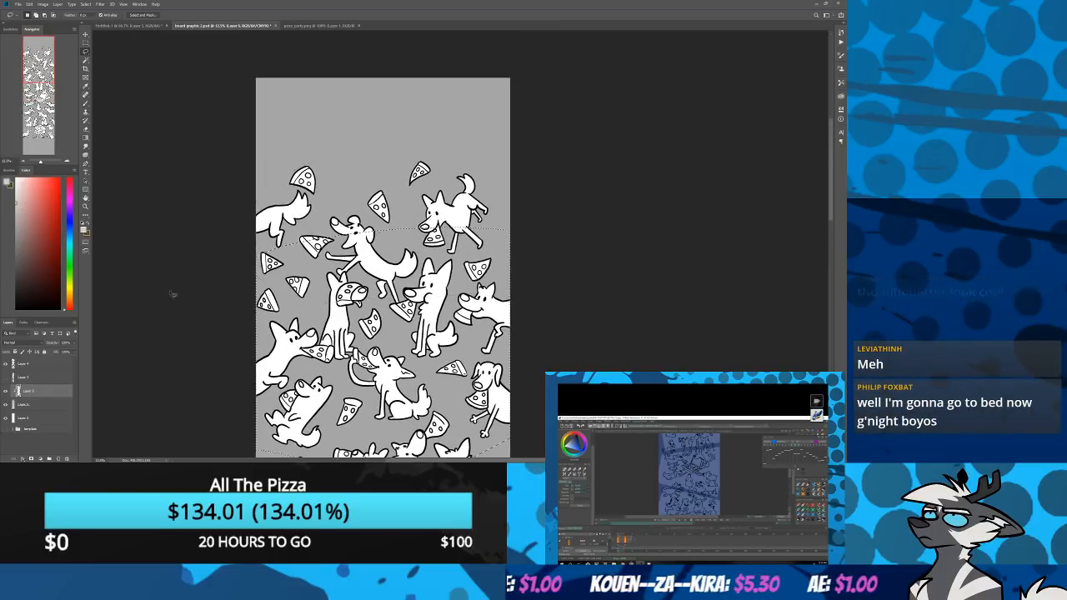
pyautogui.moveTo(250, 202)
pyautogui.mouseDown()
pyautogui.moveTo(327, 146)
pyautogui.moveTo(419, 118)
pyautogui.moveTo(544, 203)
pyautogui.moveTo(488, 283)
pyautogui.moveTo(262, 337)
pyautogui.moveTo(186, 265)
pyautogui.mouseUp()
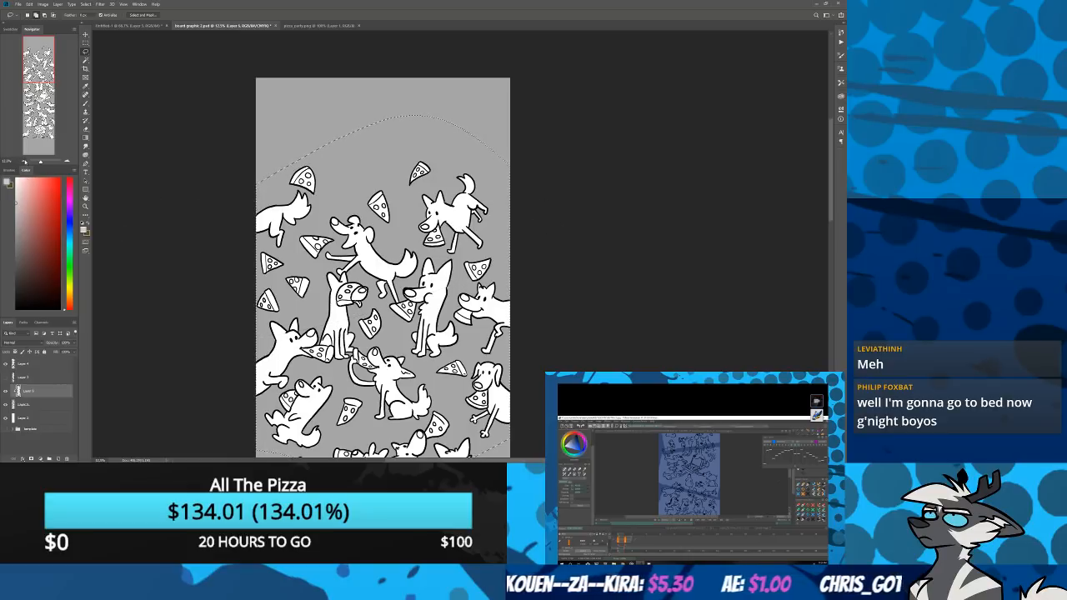
# Choose a muted greyish red and fill the selected bands on the clipped layer
pyautogui.hotkey('ctrl', '0')
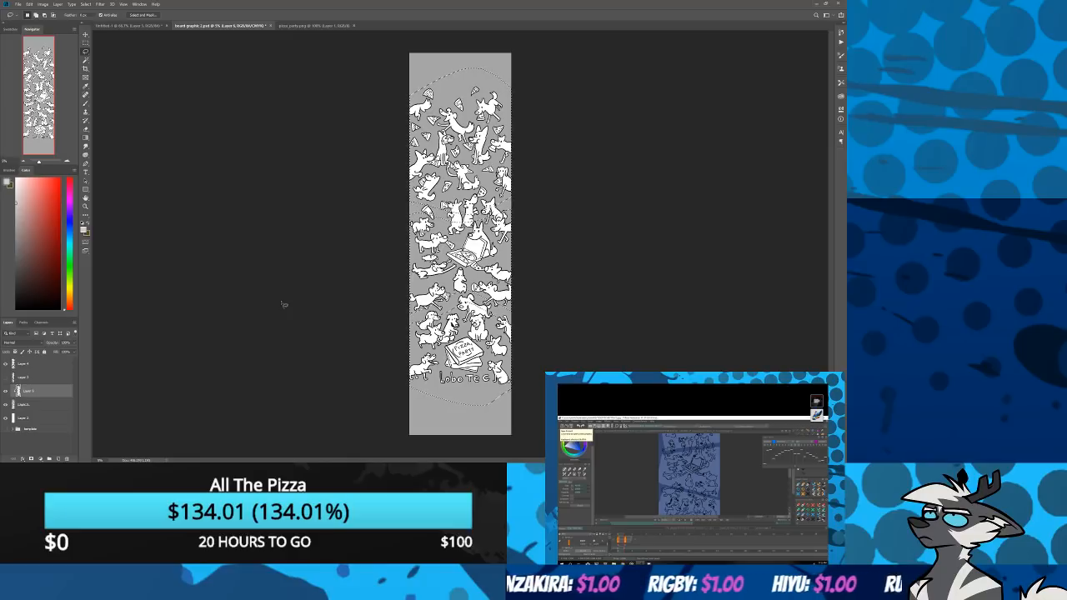
pyautogui.click(21, 221)
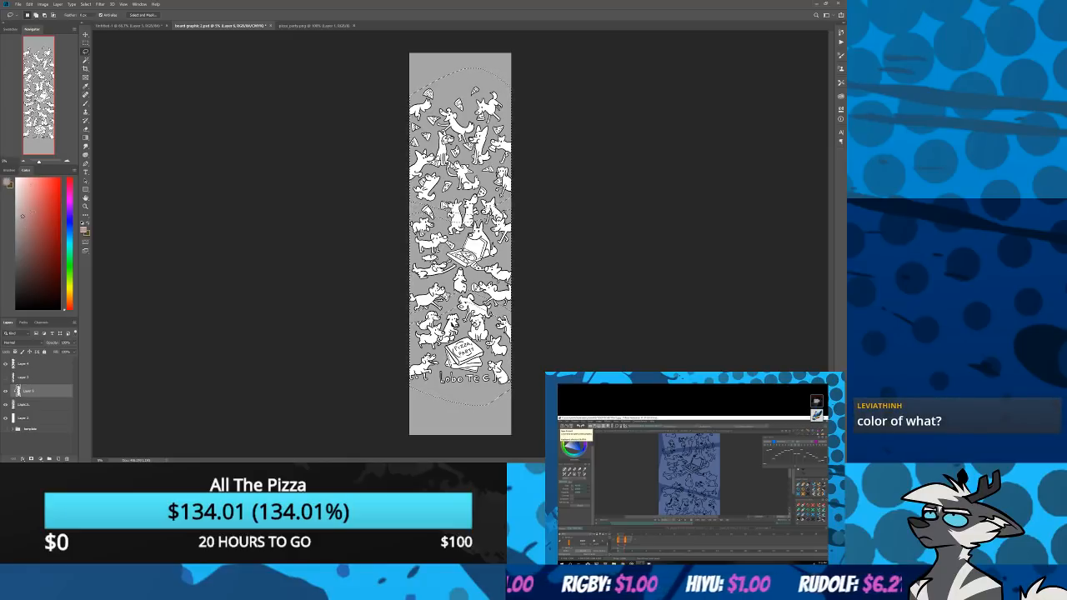
pyautogui.hotkey('alt', 'BackSpace')
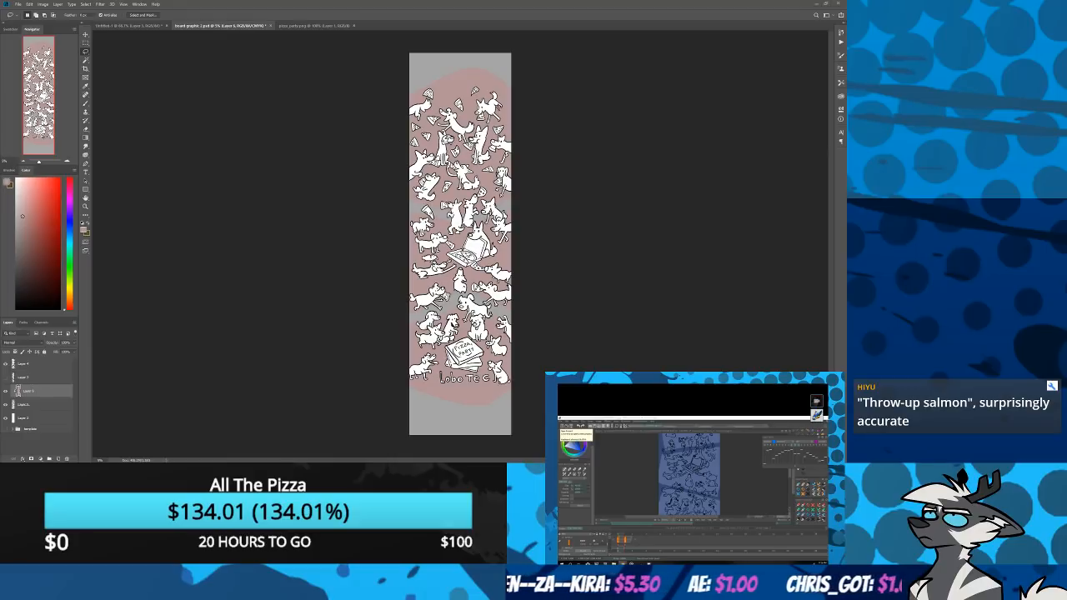
# Duplicate the line art layer and the white base layer, placing the white copy beneath the original base
pyautogui.moveTo(31, 367); pyautogui.dragTo(24, 373)
pyautogui.click(6, 379)
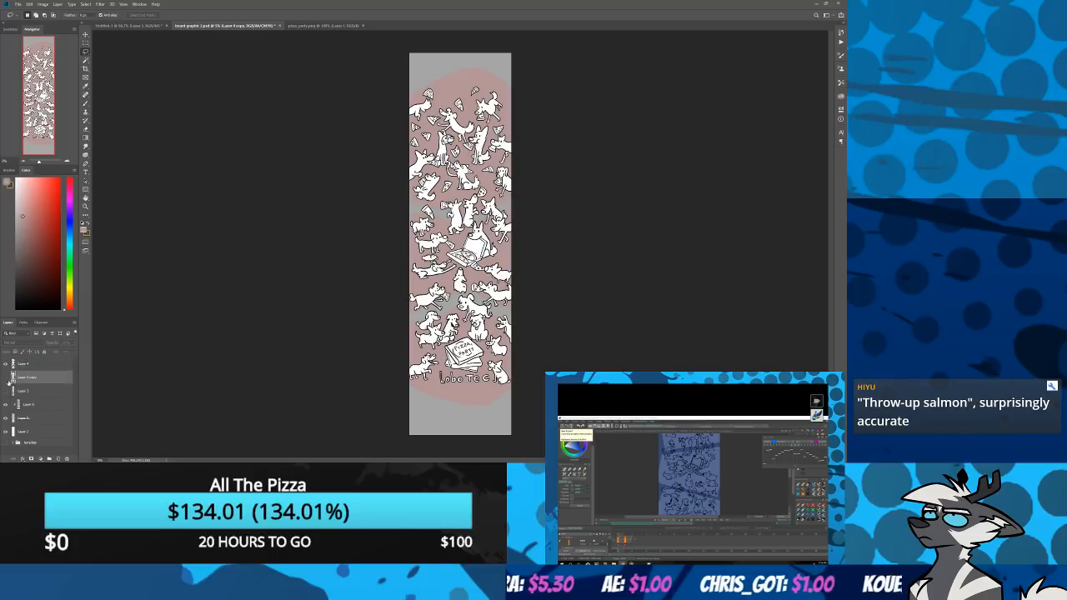
pyautogui.click(6, 418)
pyautogui.click(7, 432)
pyautogui.click(7, 419)
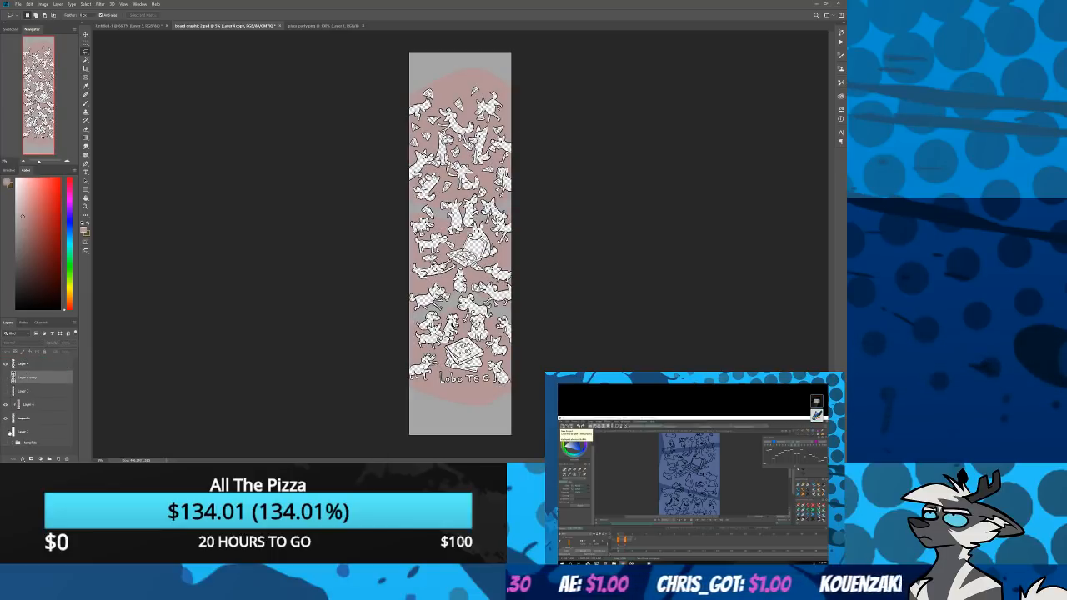
pyautogui.click(7, 432)
pyautogui.moveTo(18, 432); pyautogui.dragTo(19, 445)
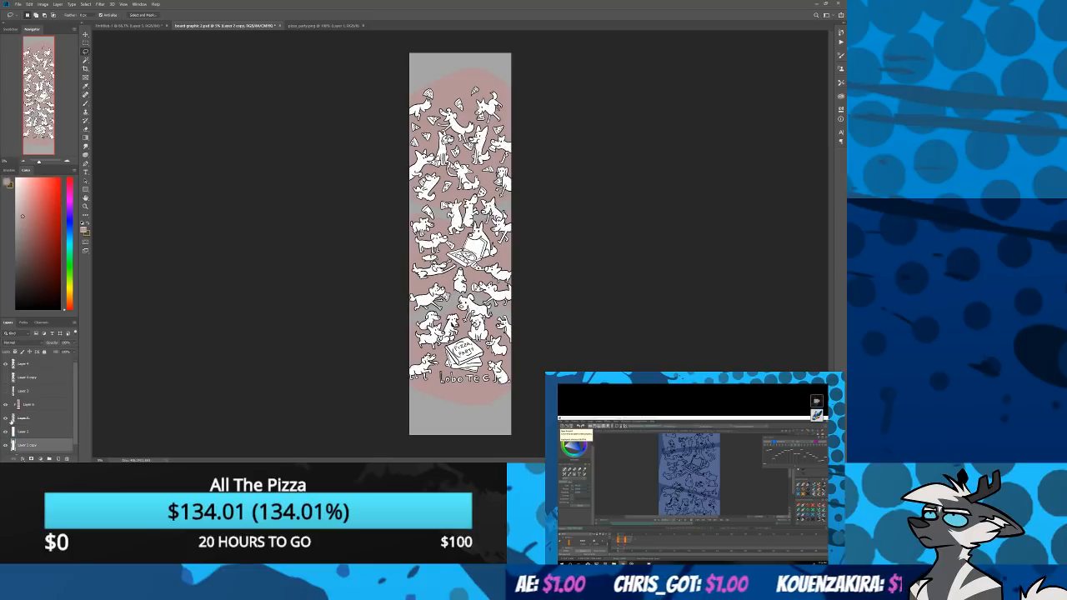
# Hide the layers between the line art and the white base copy, and turn that copy black with the lowest Hue/Saturation lightness
pyautogui.click(6, 406)
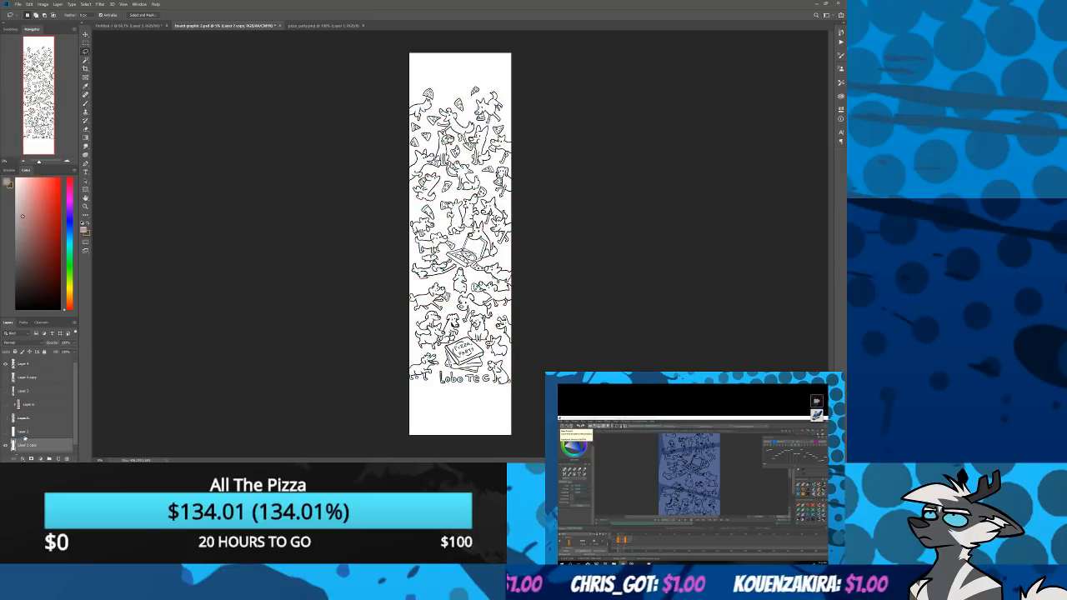
pyautogui.hotkey('ctrl', 'u')
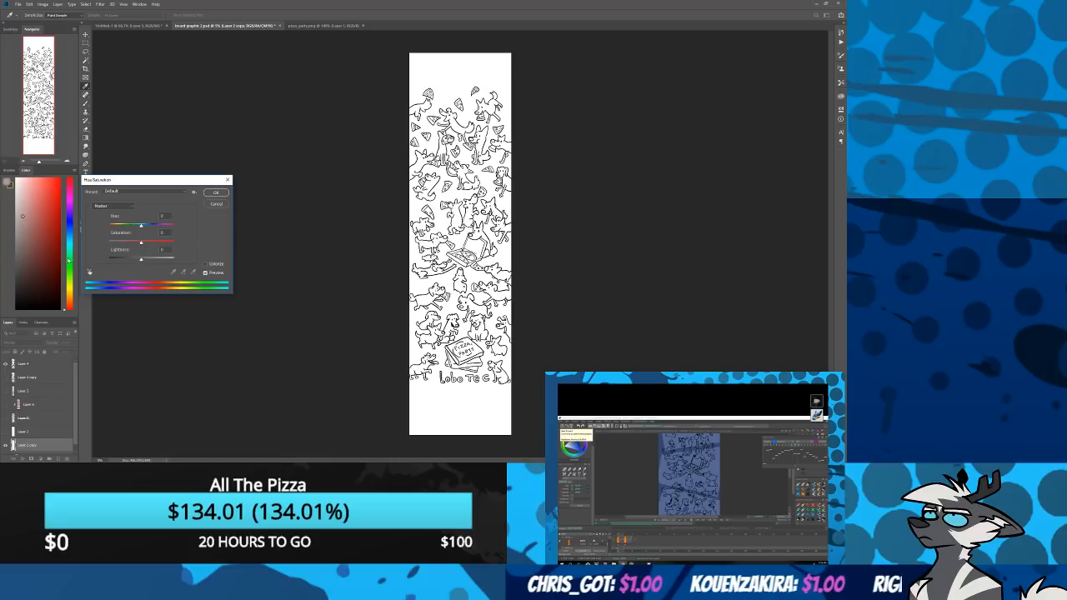
pyautogui.moveTo(141, 260); pyautogui.dragTo(61, 261)
pyautogui.click(215, 195)
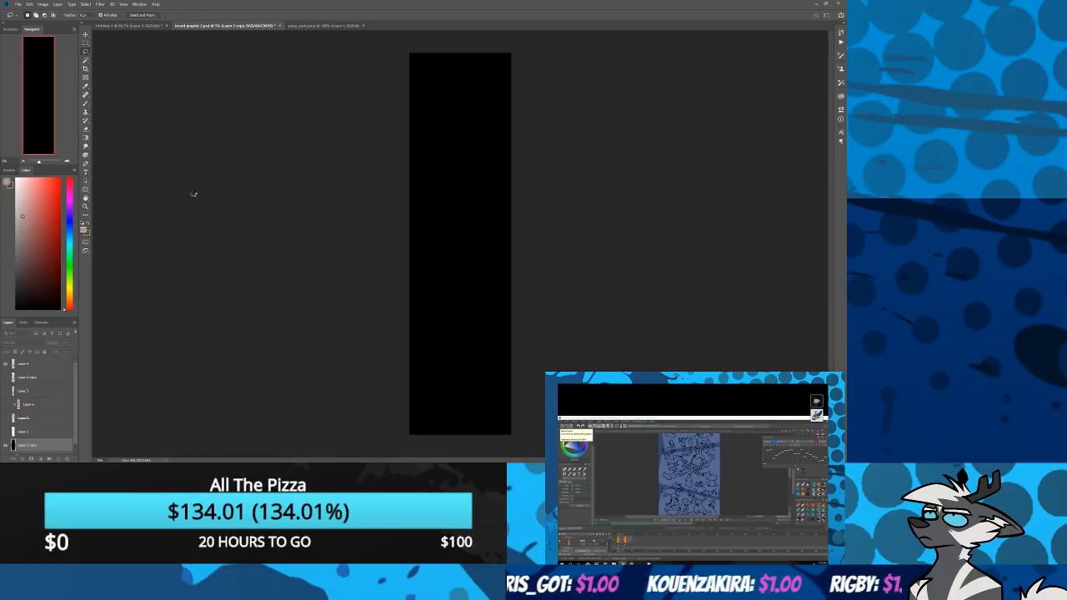
# Turn the visible line art layer white by raising its Hue/Saturation lightness to +100
pyautogui.click(36, 367)
pyautogui.hotkey('ctrl', 'u')
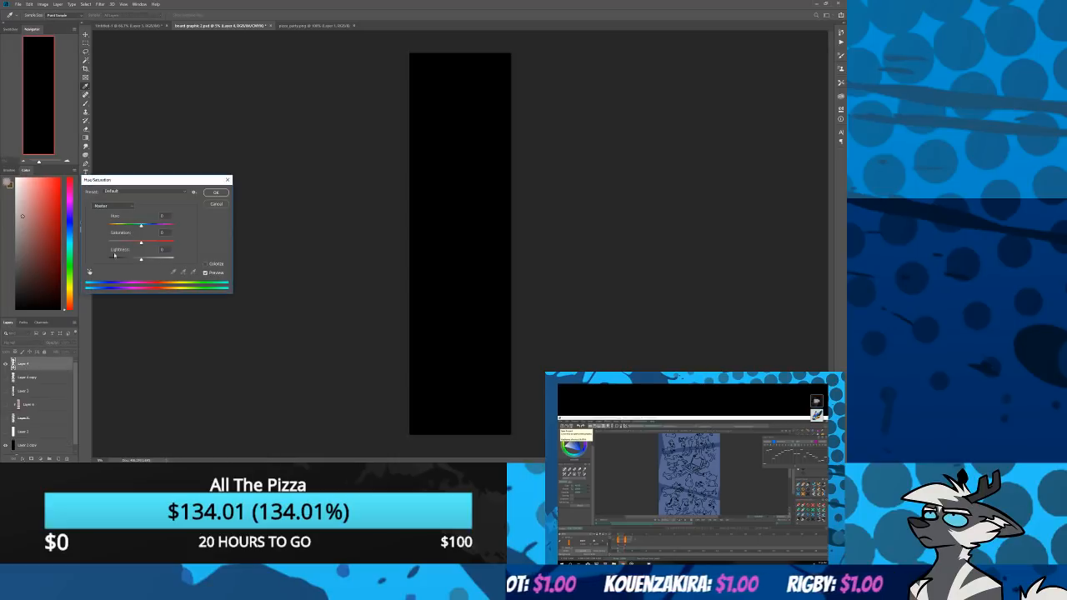
pyautogui.moveTo(141, 259); pyautogui.dragTo(173, 259)
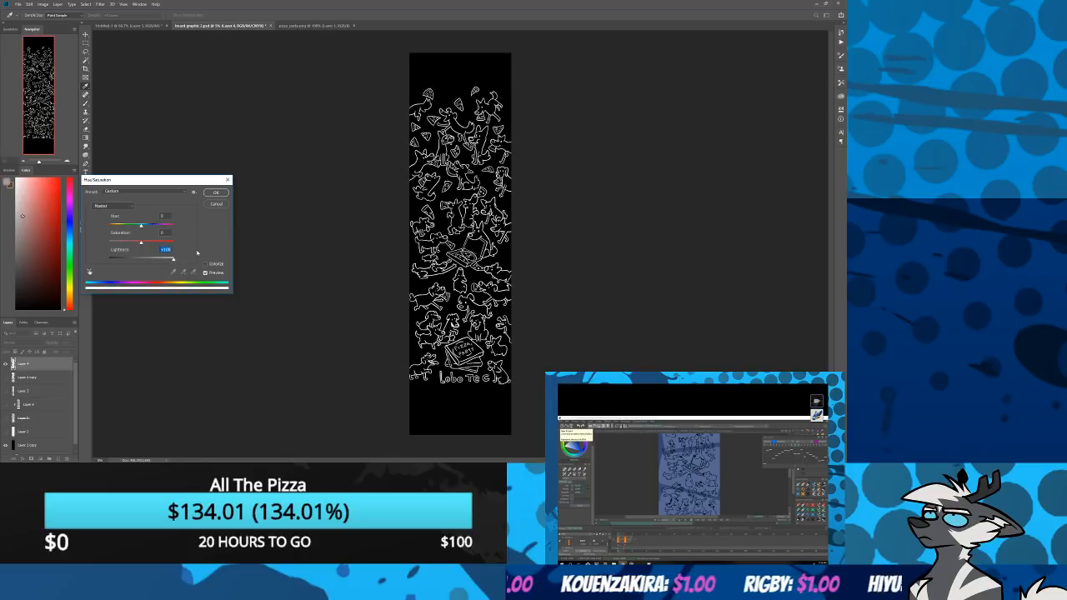
pyautogui.click(216, 195)
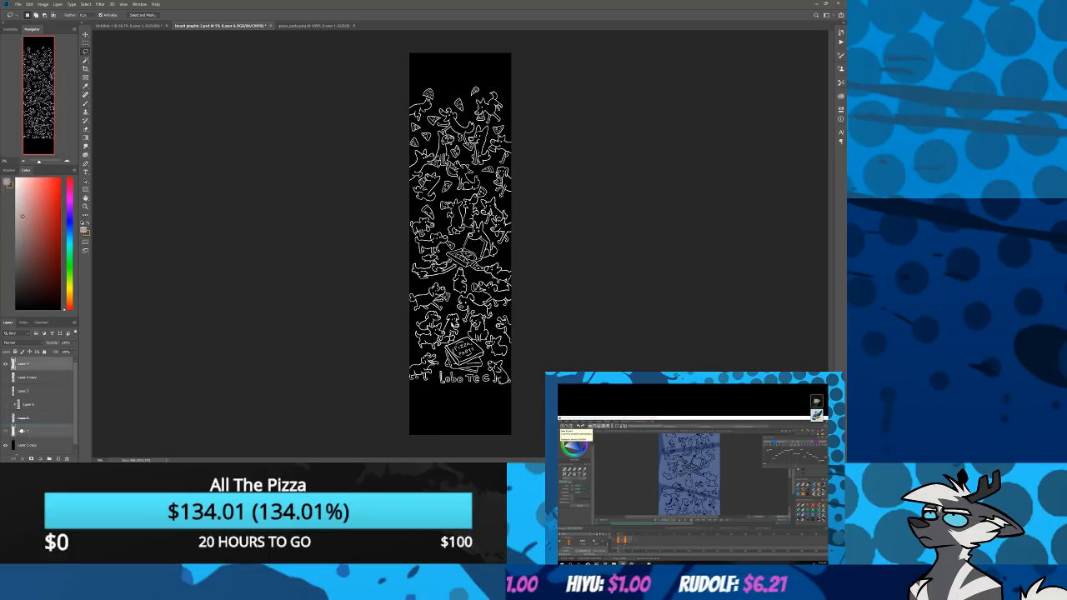
# Move the white line art directly above the black base copy, group the two layers, and hide the group
pyautogui.moveTo(18, 434); pyautogui.dragTo(18, 436)
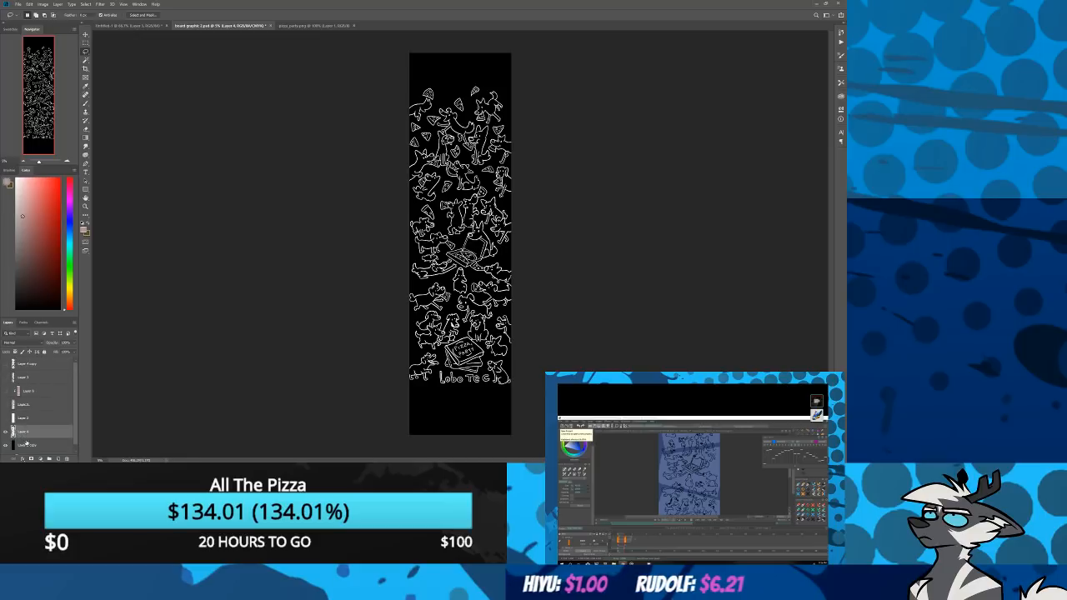
pyautogui.hotkey('ctrl', 'g')
pyautogui.click(5, 429)
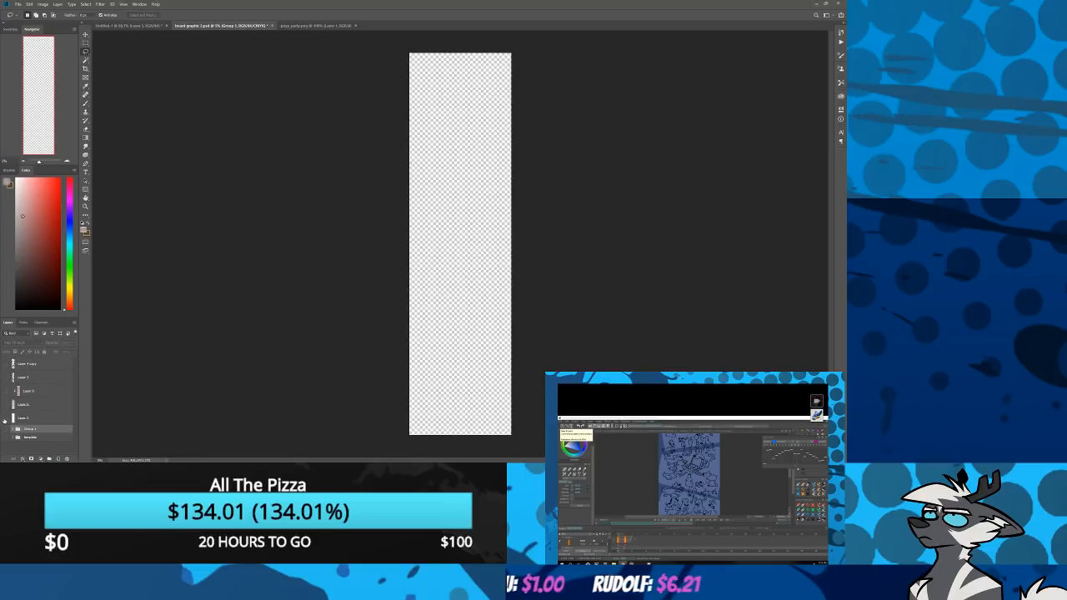
# Show the original artwork layers again, hide the translucent margin guide layer, and move it beneath the white base layer
pyautogui.click(5, 363)
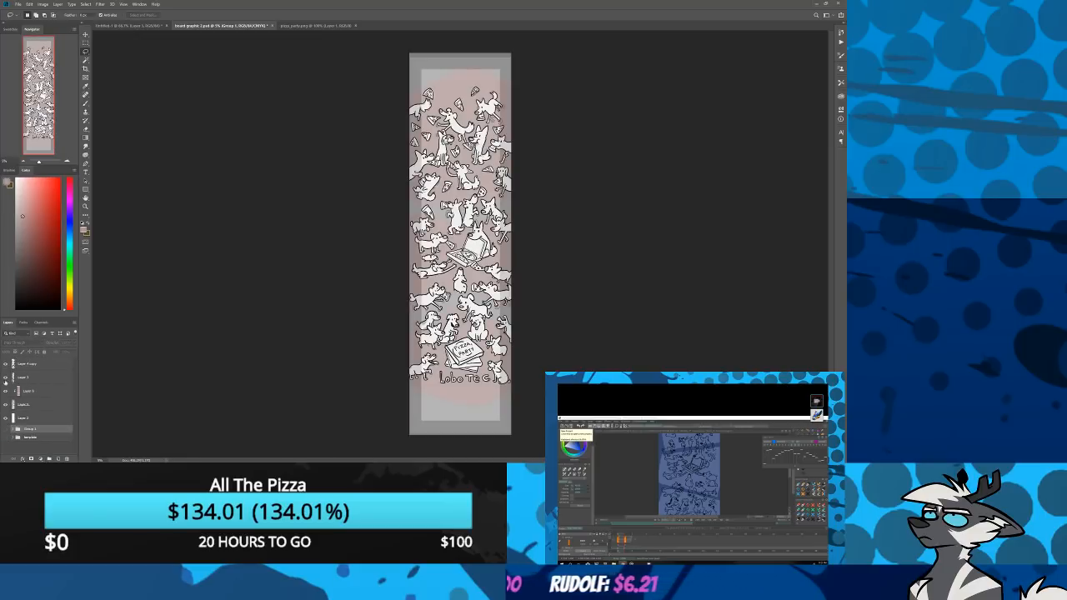
pyautogui.click(5, 377)
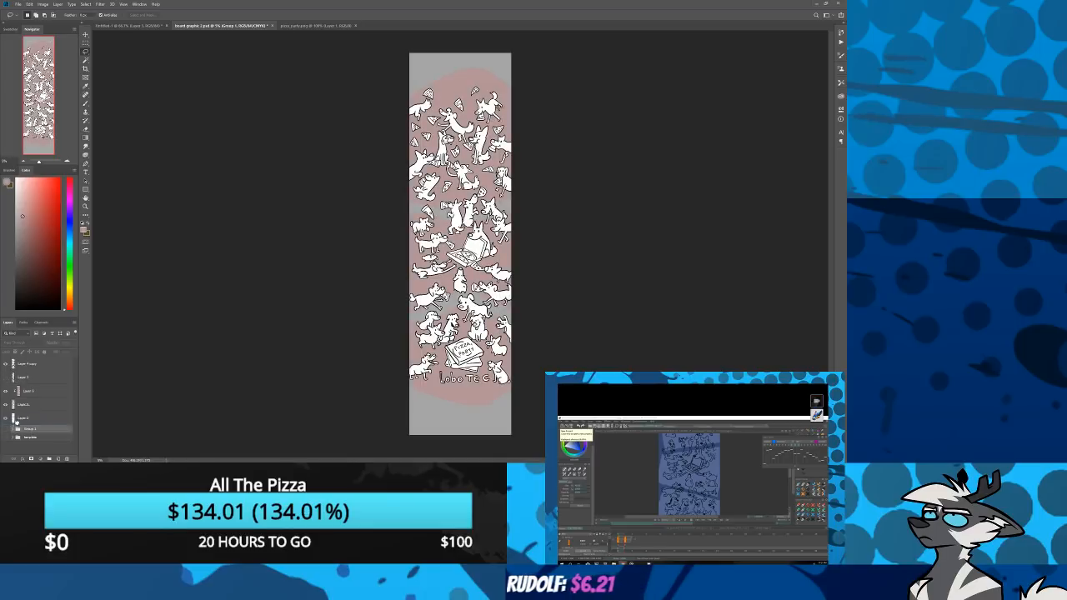
pyautogui.click(20, 418)
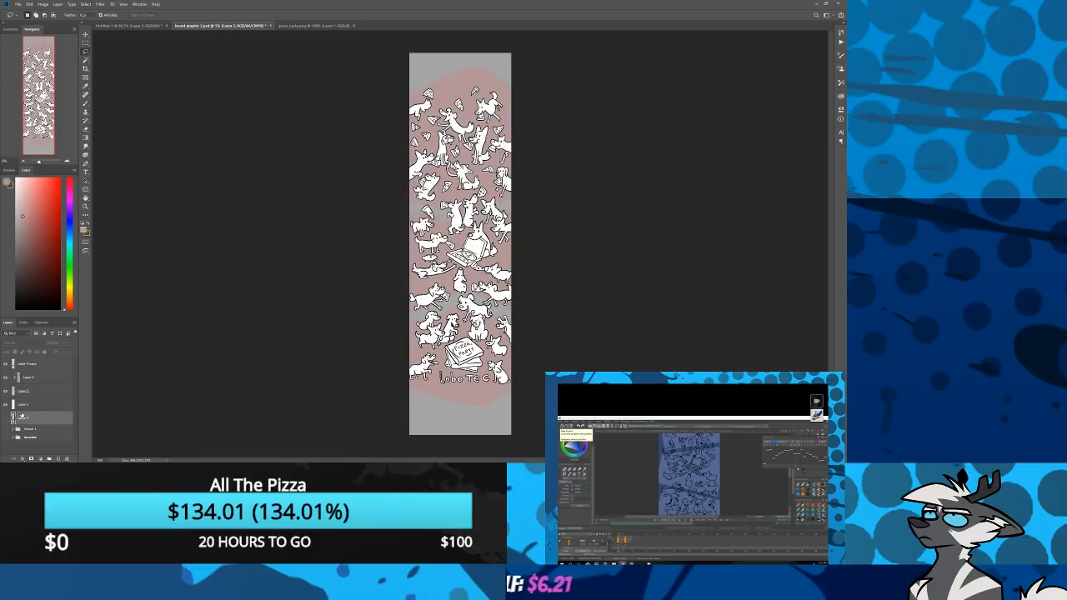
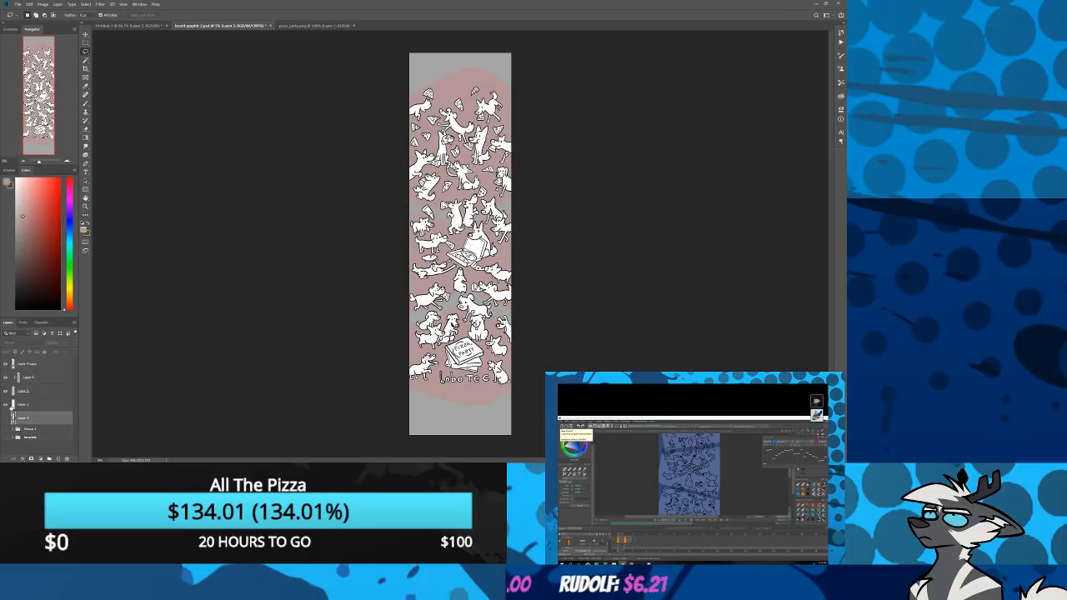
# Add a new empty layer directly above the clipped red bands layer
pyautogui.click(6, 405)
pyautogui.click(6, 405)
pyautogui.click(6, 392)
pyautogui.click(6, 392)
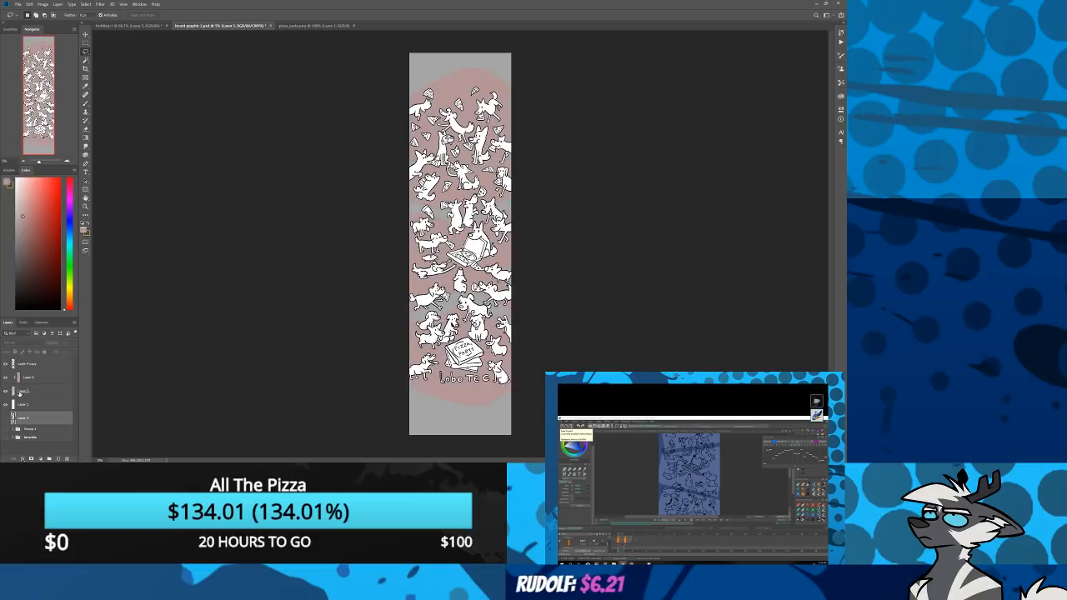
pyautogui.click(27, 380)
pyautogui.click(57, 459)
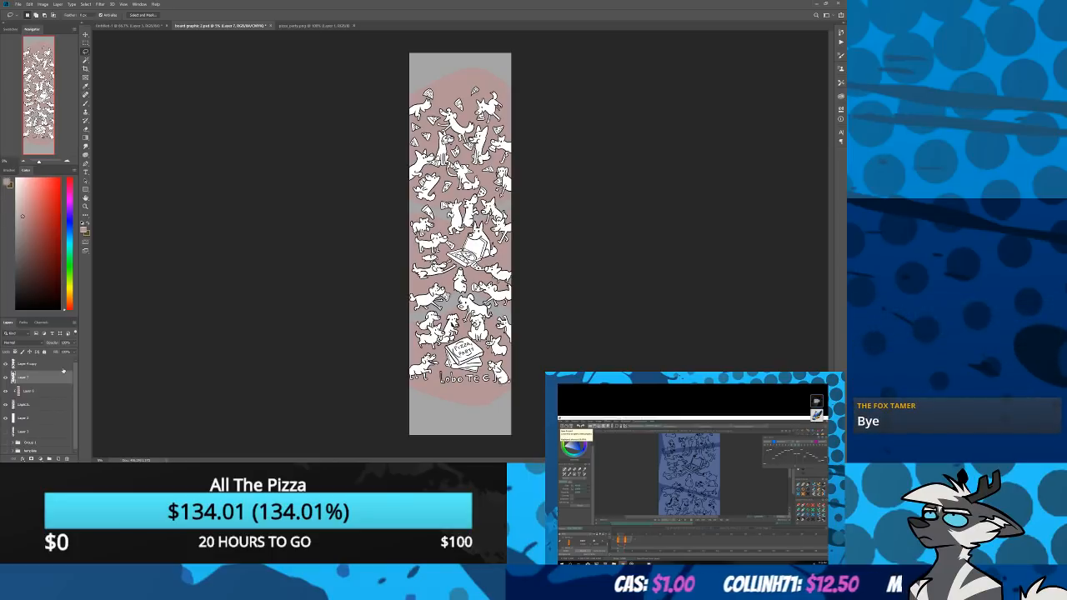
# Hide the red bands layer and colorize the grey background layer teal with Hue/Saturation at a hue of 174
pyautogui.click(41, 403)
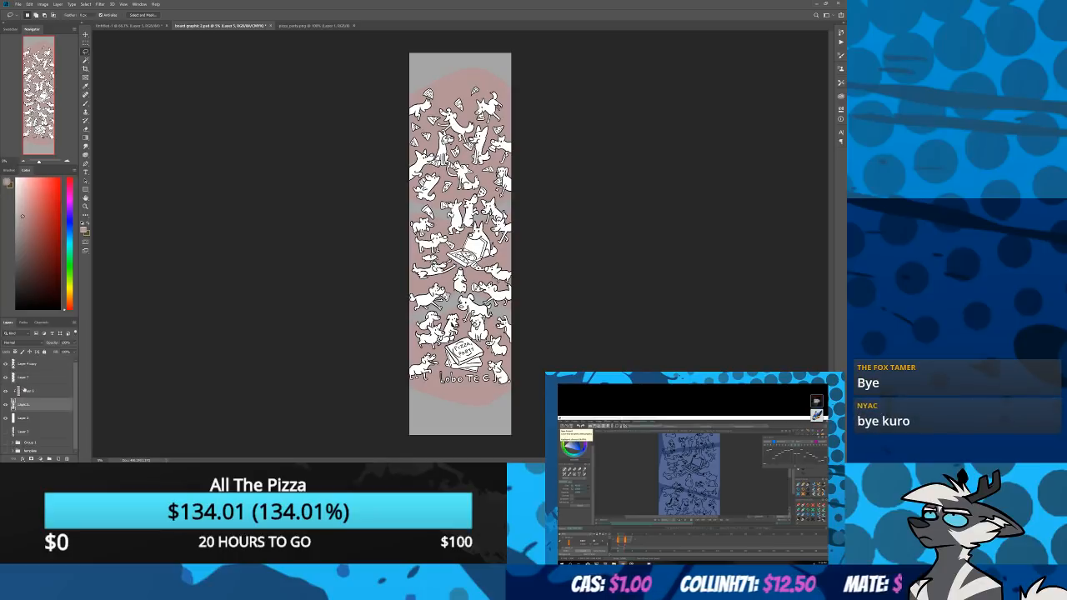
pyautogui.click(5, 390)
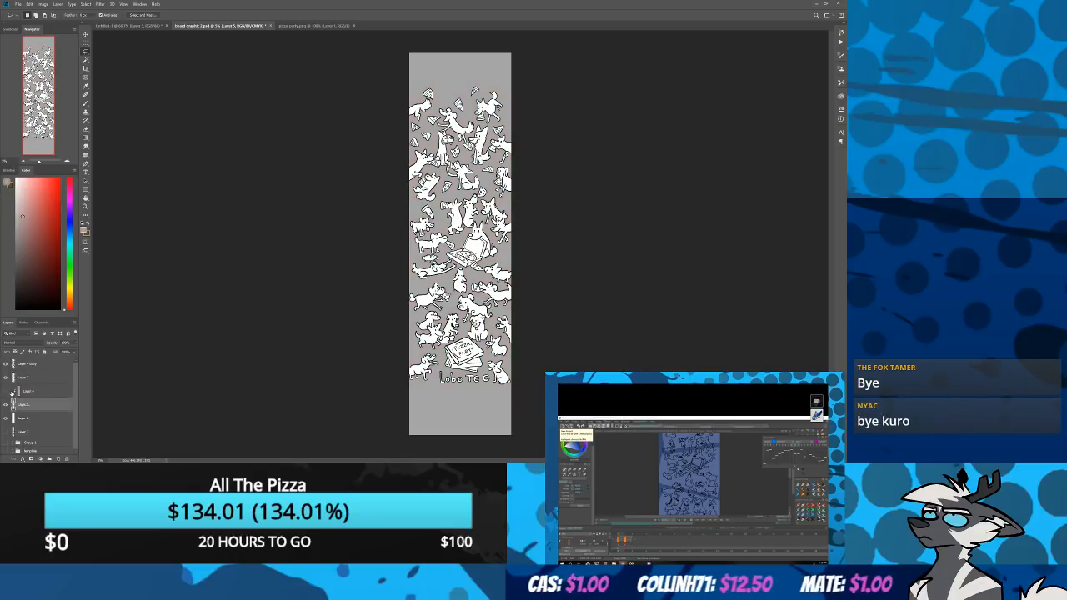
pyautogui.hotkey('ctrl', 'u')
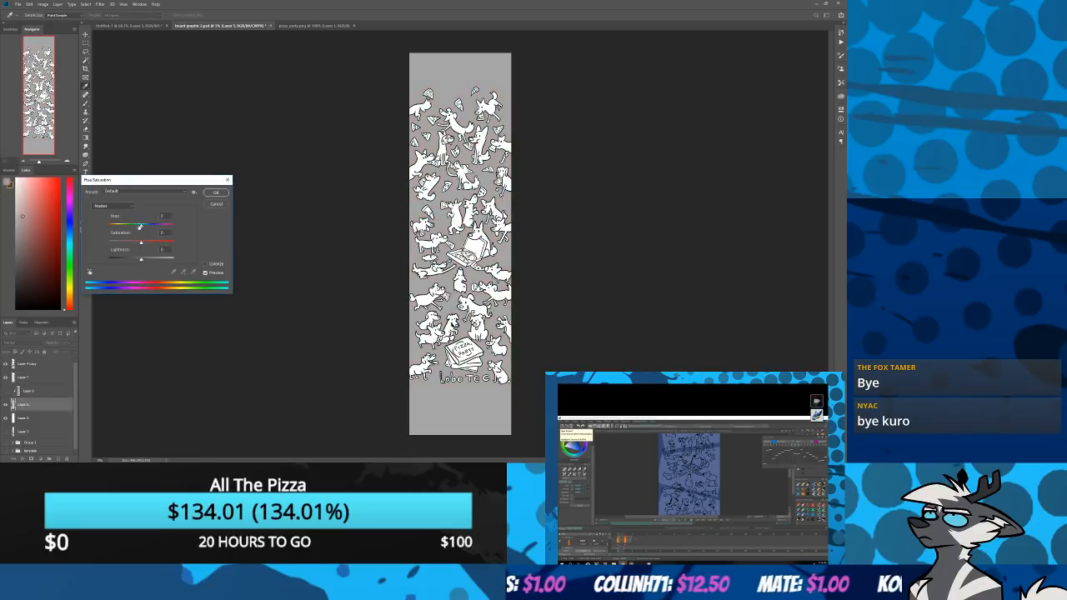
pyautogui.moveTo(141, 260); pyautogui.dragTo(140, 225)
pyautogui.click(208, 264)
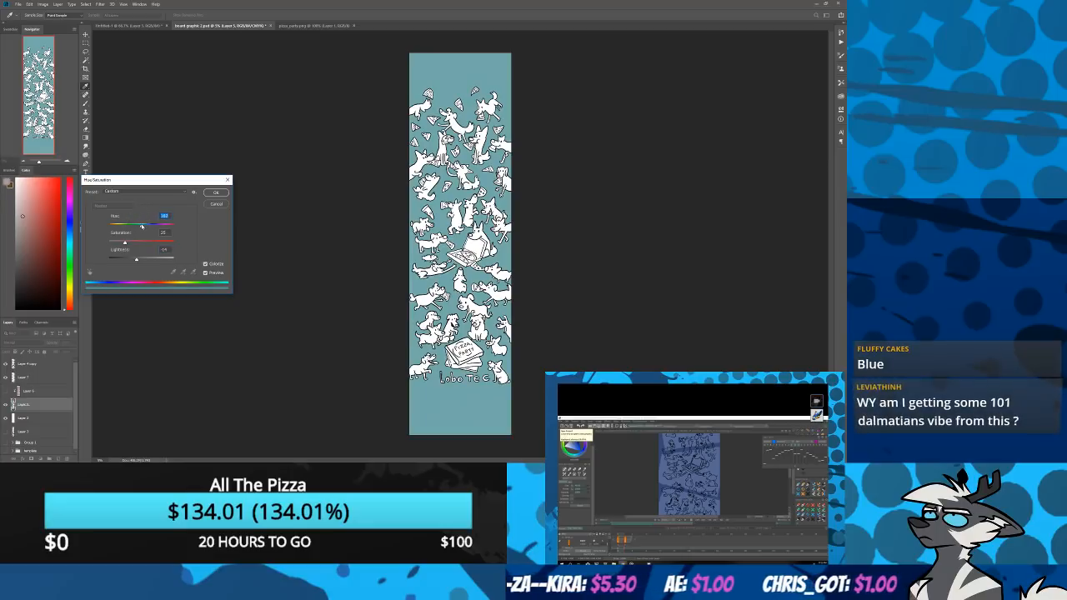
pyautogui.moveTo(125, 246); pyautogui.dragTo(139, 227)
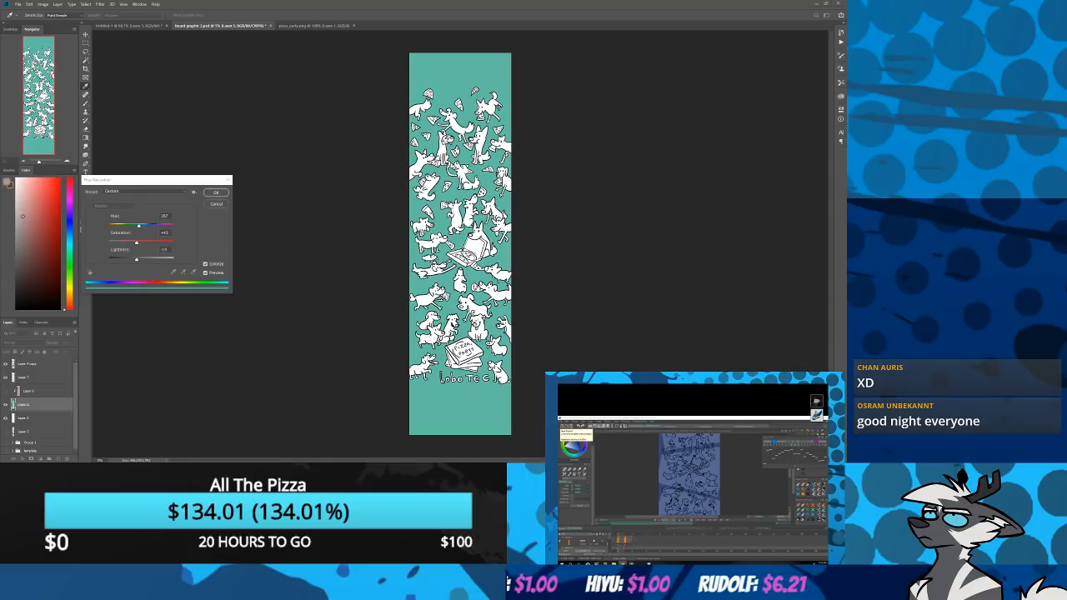
pyautogui.moveTo(139, 226); pyautogui.dragTo(133, 243)
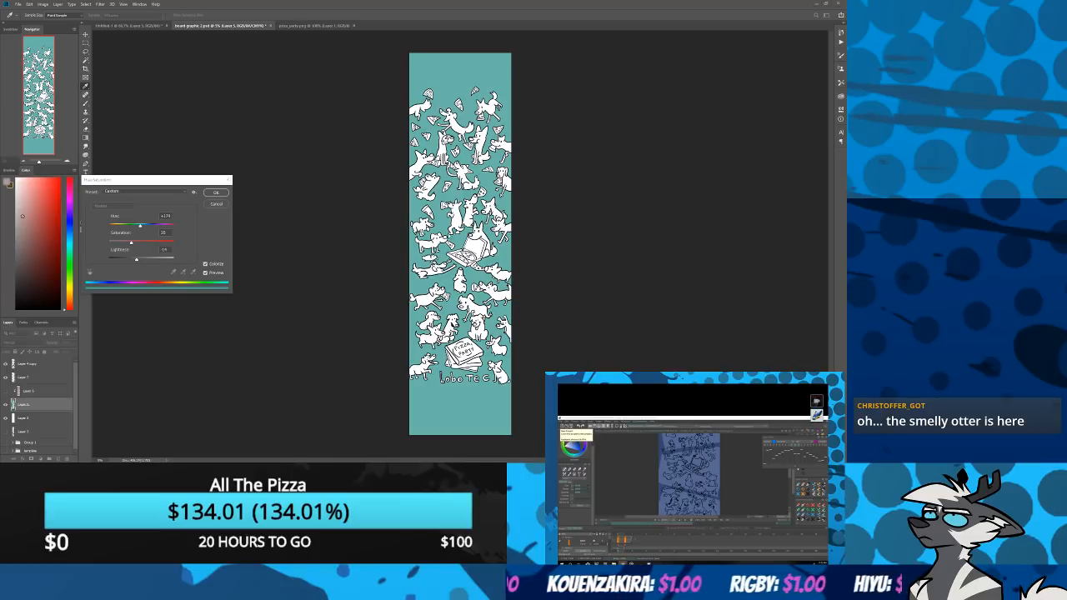
pyautogui.click(216, 194)
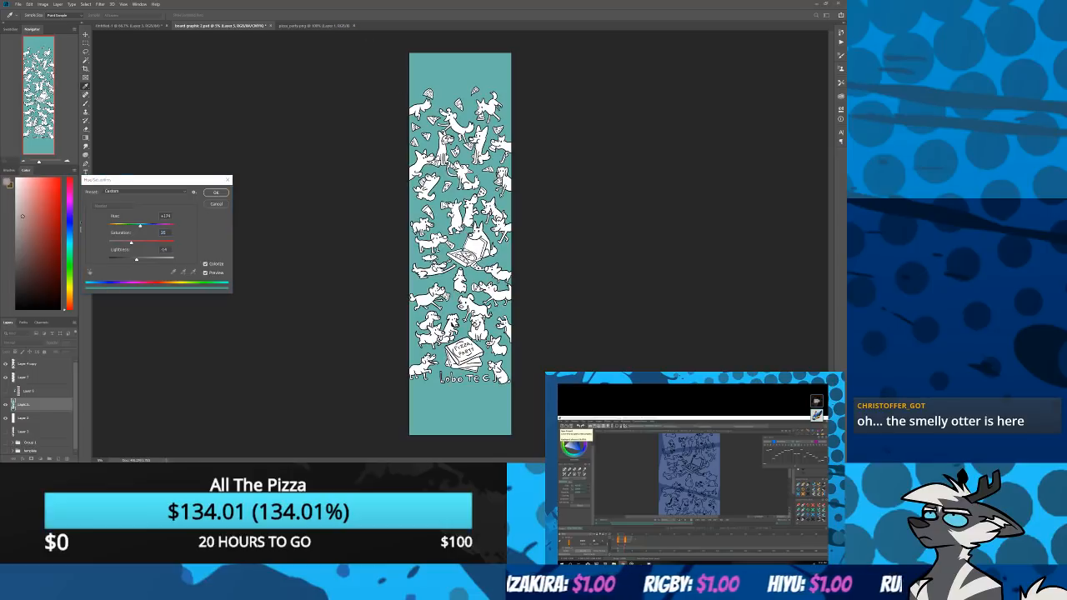
pyautogui.click(216, 193)
pyautogui.press('l')
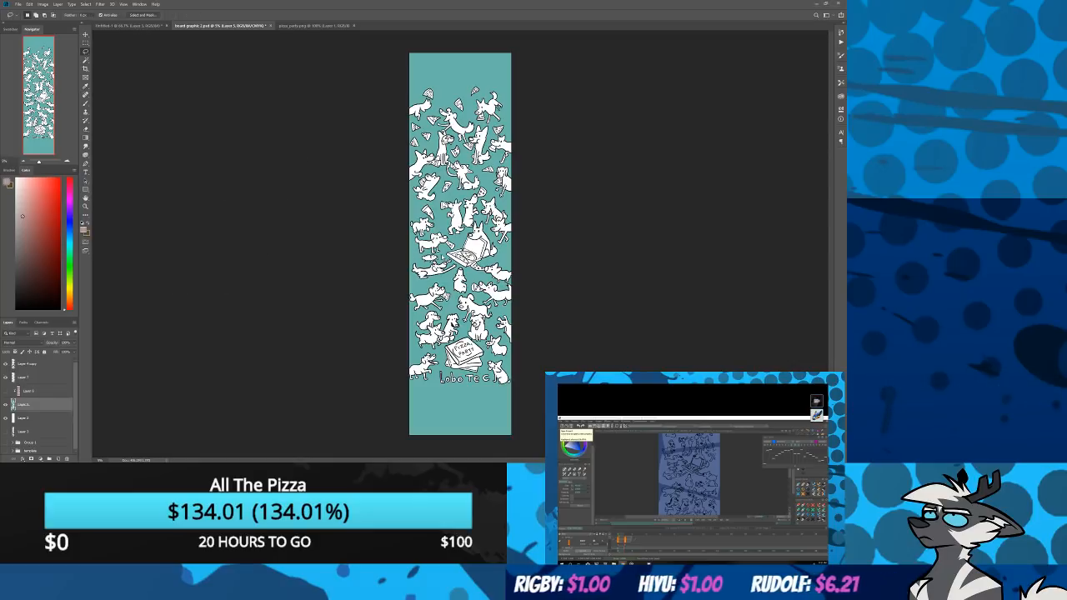
# Paste the purple-and-pink watercolor texture above the teal background layer and scale and position it to cover the whole board
pyautogui.click(58, 459)
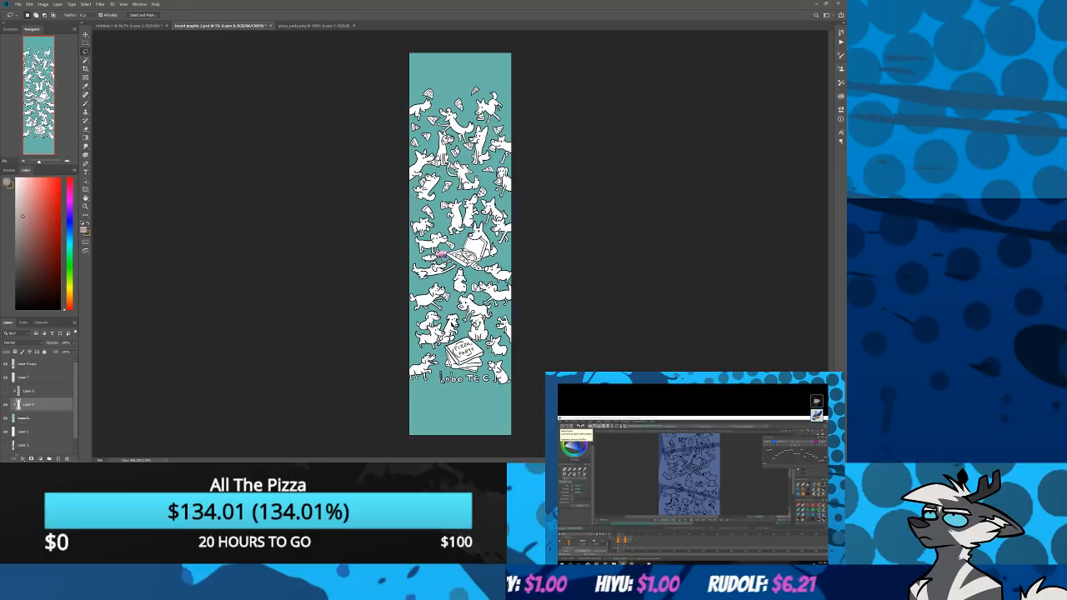
pyautogui.hotkey('ctrl', 't')
pyautogui.moveTo(433, 249); pyautogui.dragTo(372, 57)
pyautogui.moveTo(271, 163); pyautogui.dragTo(424, 307)
pyautogui.moveTo(366, 169); pyautogui.dragTo(229, 74)
pyautogui.moveTo(281, 178); pyautogui.dragTo(346, 214)
pyautogui.moveTo(307, 253); pyautogui.dragTo(355, 198)
pyautogui.moveTo(326, 244); pyautogui.dragTo(360, 254)
pyautogui.press('Return')
pyautogui.press('l')
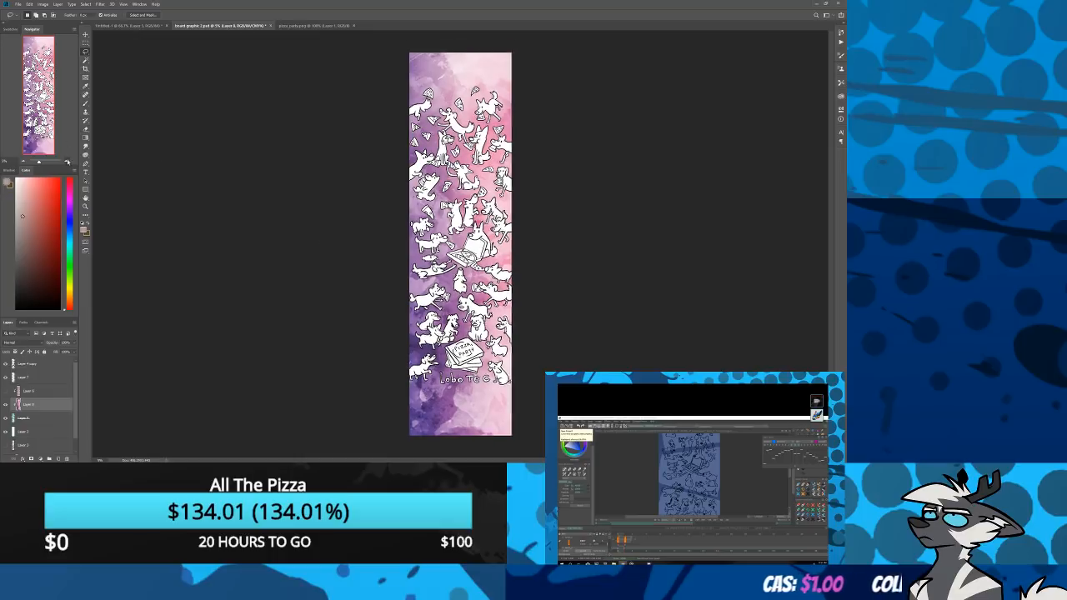
# Inspect the watercolor texture up close and soften it with a light Gaussian Blur
pyautogui.click(69, 162)
pyautogui.click(68, 161)
pyautogui.click(68, 162)
pyautogui.click(68, 162)
pyautogui.click(69, 162)
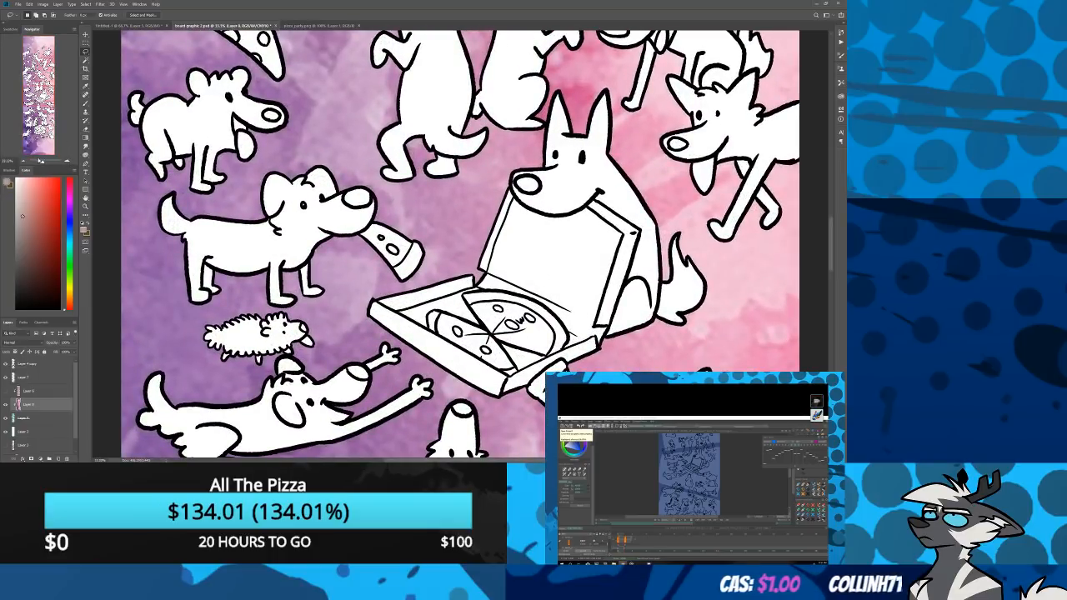
pyautogui.click(23, 162)
pyautogui.click(23, 162)
pyautogui.click(23, 162)
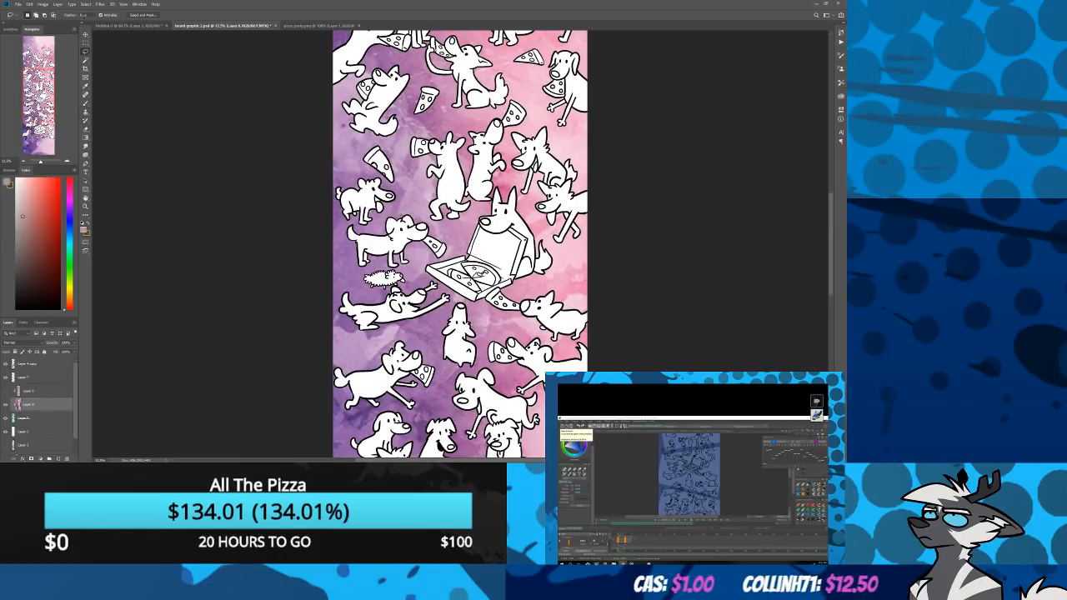
pyautogui.click(101, 5)
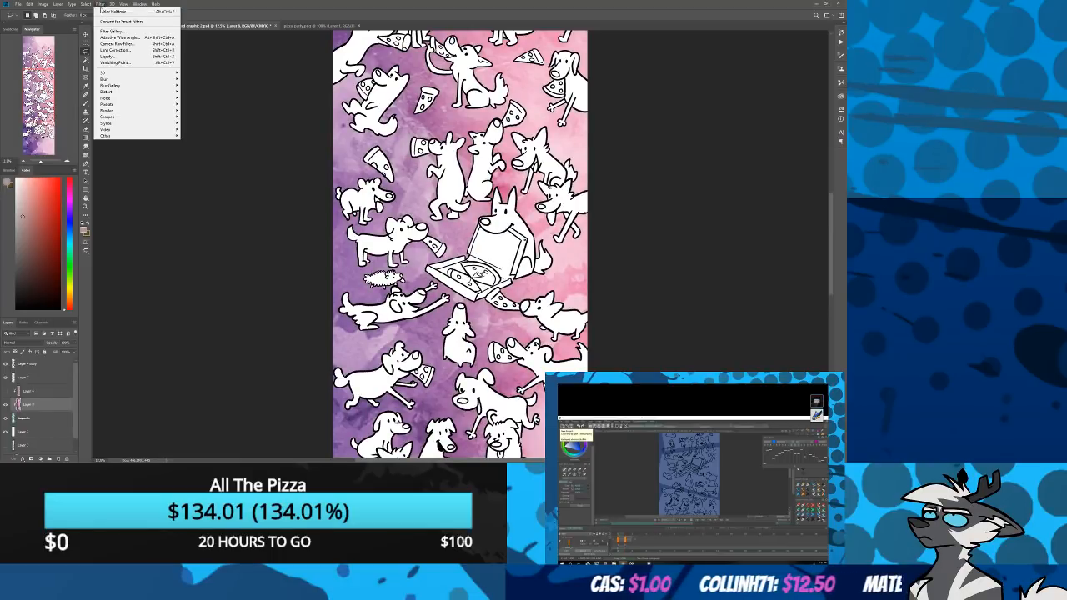
pyautogui.moveTo(108, 81)
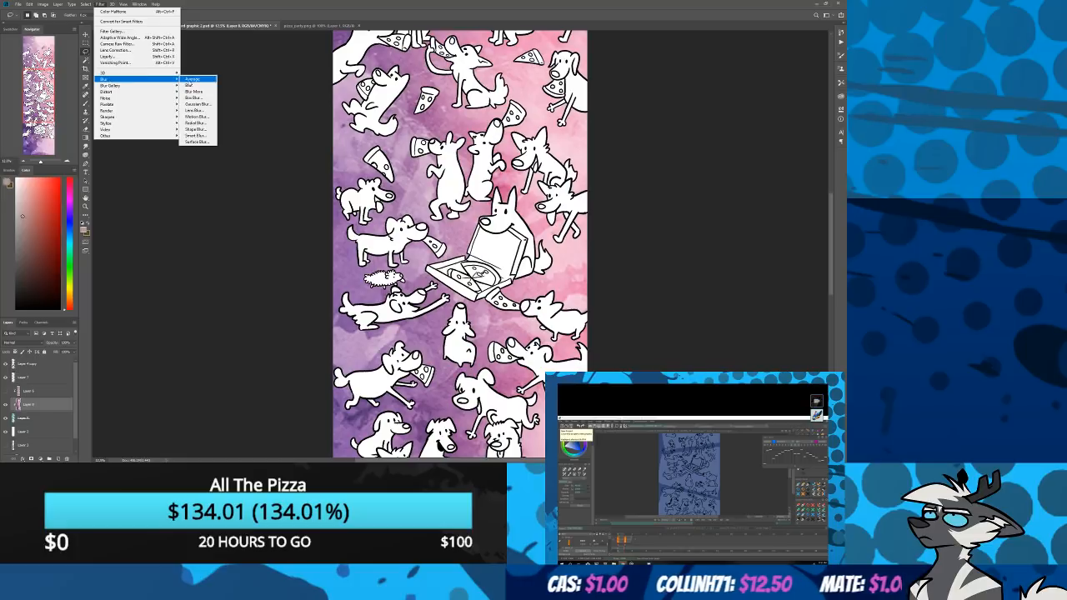
pyautogui.click(191, 104)
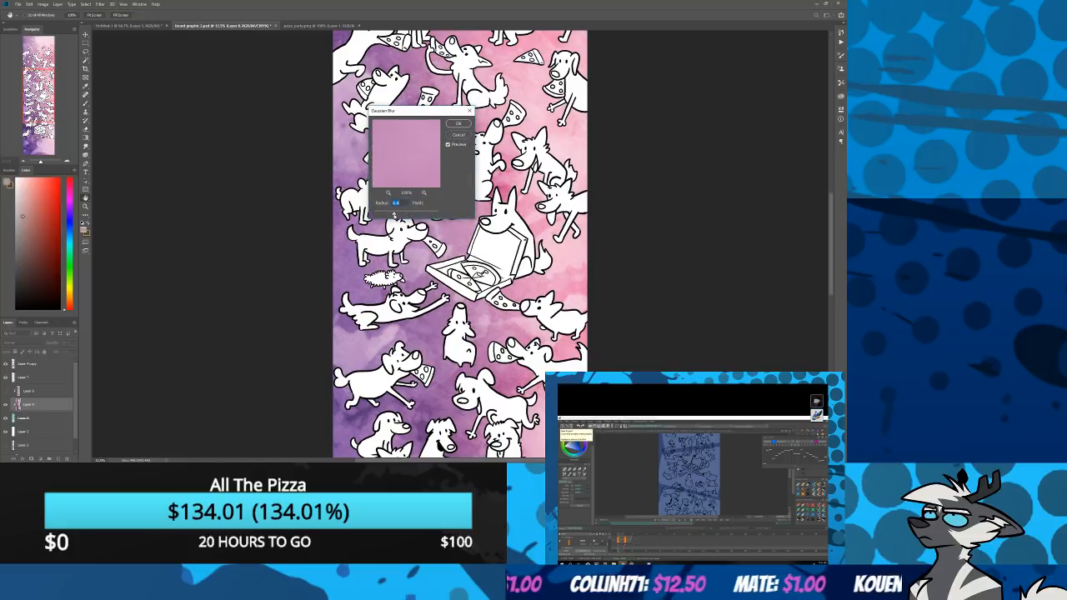
pyautogui.moveTo(394, 215); pyautogui.dragTo(397, 215)
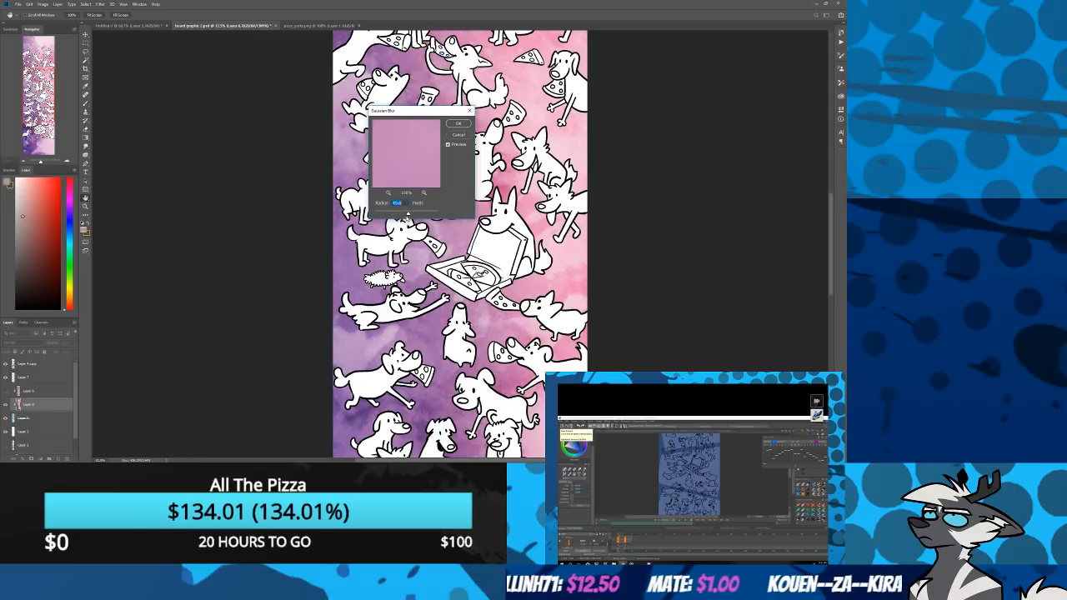
pyautogui.moveTo(402, 215); pyautogui.dragTo(402, 215)
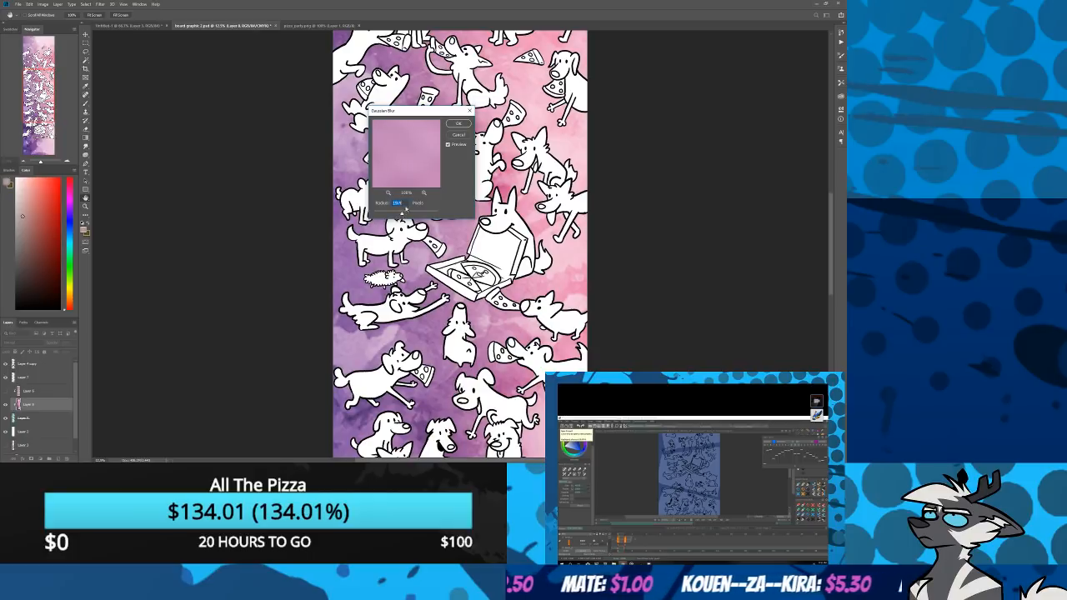
pyautogui.click(457, 124)
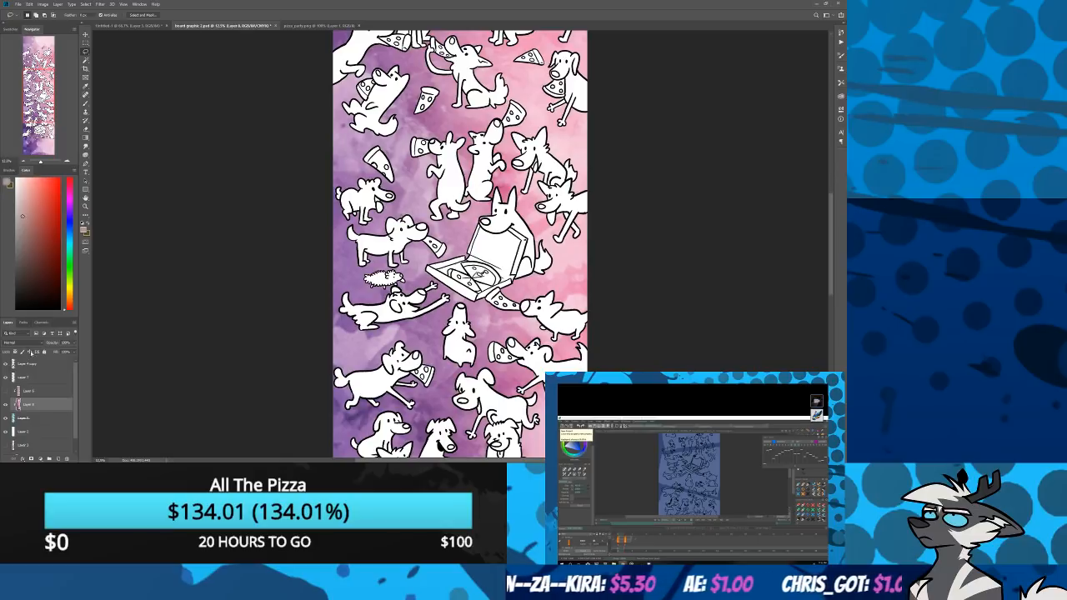
# Keep the watercolor layer's blend mode at Normal and colorize the texture in muted teal-blue tones with slightly lower lightness
pyautogui.click(16, 343)
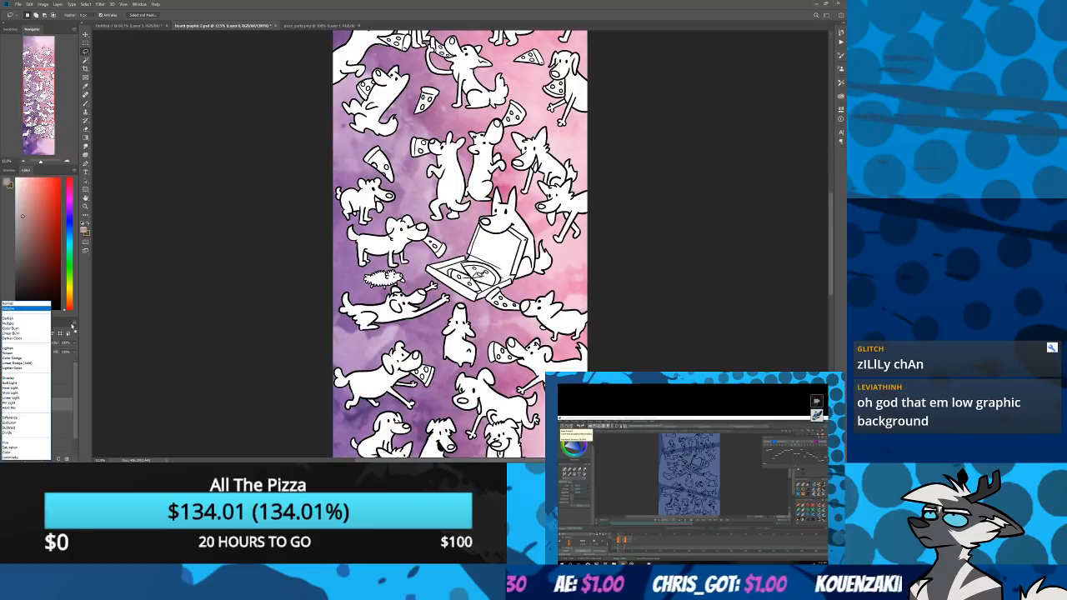
pyautogui.click(41, 305)
pyautogui.hotkey('ctrl', 'u')
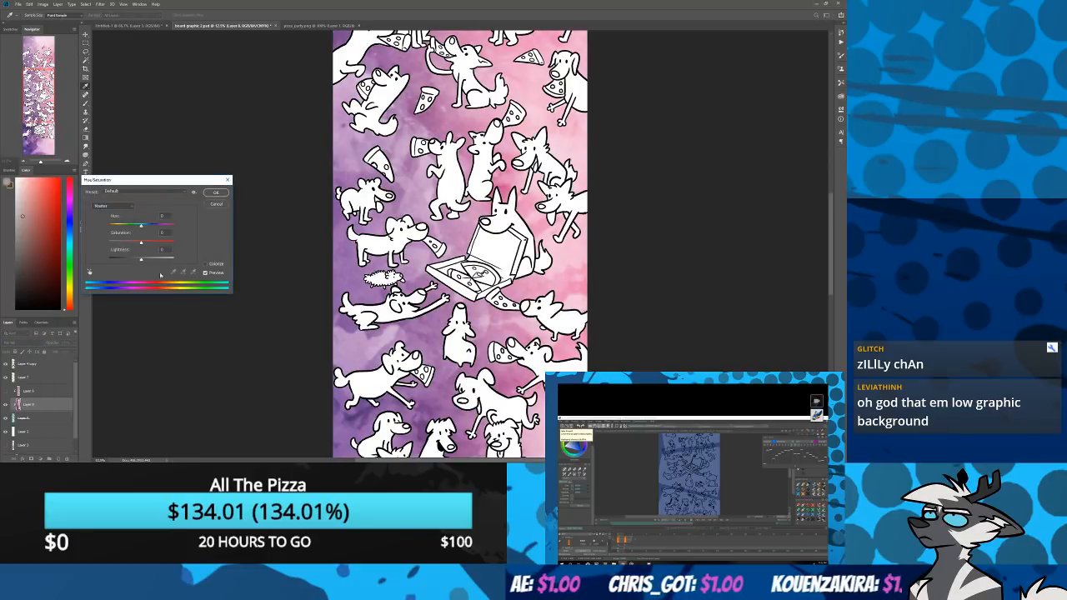
pyautogui.moveTo(146, 227); pyautogui.dragTo(138, 261)
pyautogui.click(209, 264)
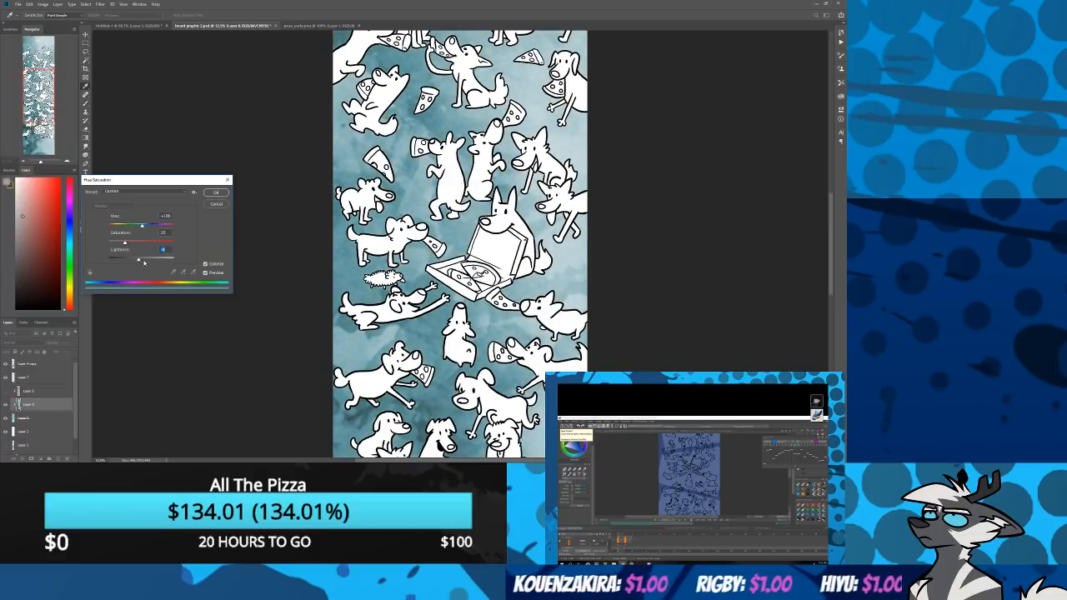
pyautogui.click(214, 195)
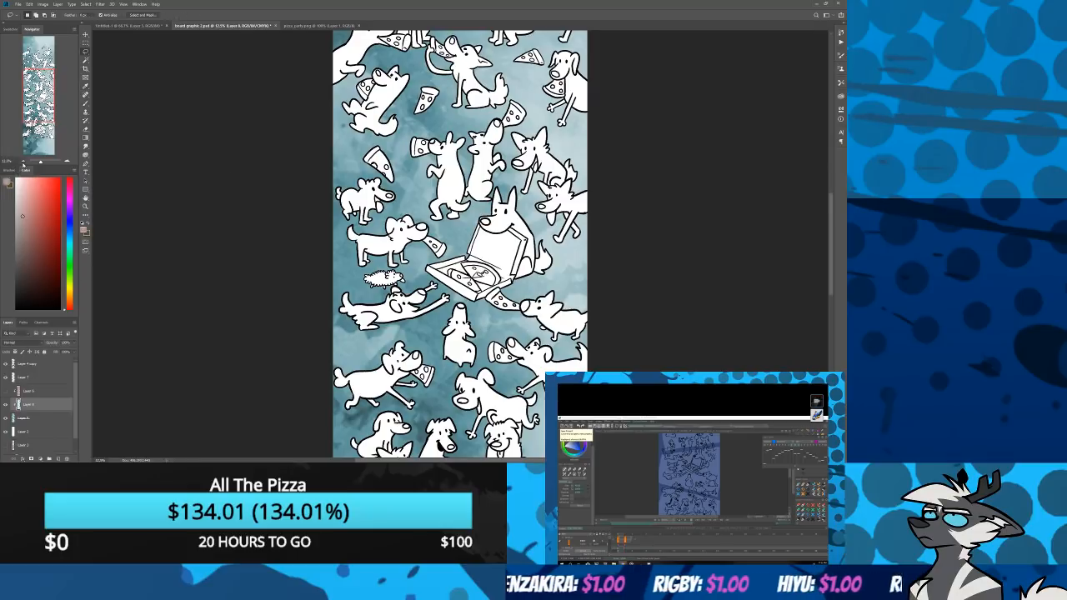
pyautogui.click(23, 162)
pyautogui.click(24, 163)
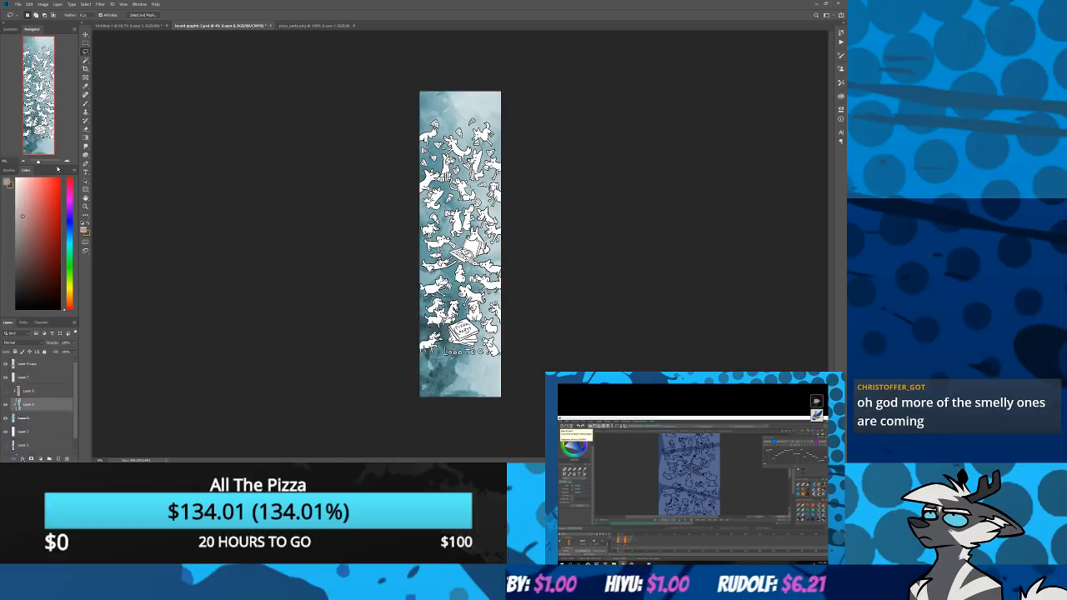
# Replace the teal watercolor layer with a pasted pink-to-orange watercolor texture, scaled and positioned to fill the board behind the dogs
pyautogui.press('Delete')
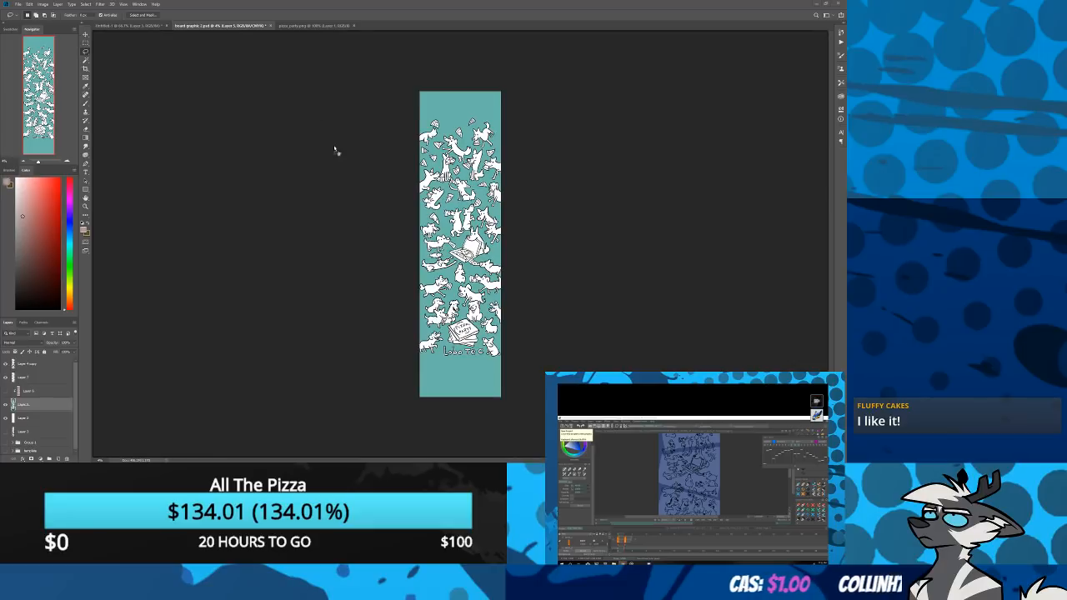
pyautogui.hotkey('ctrl', 'v')
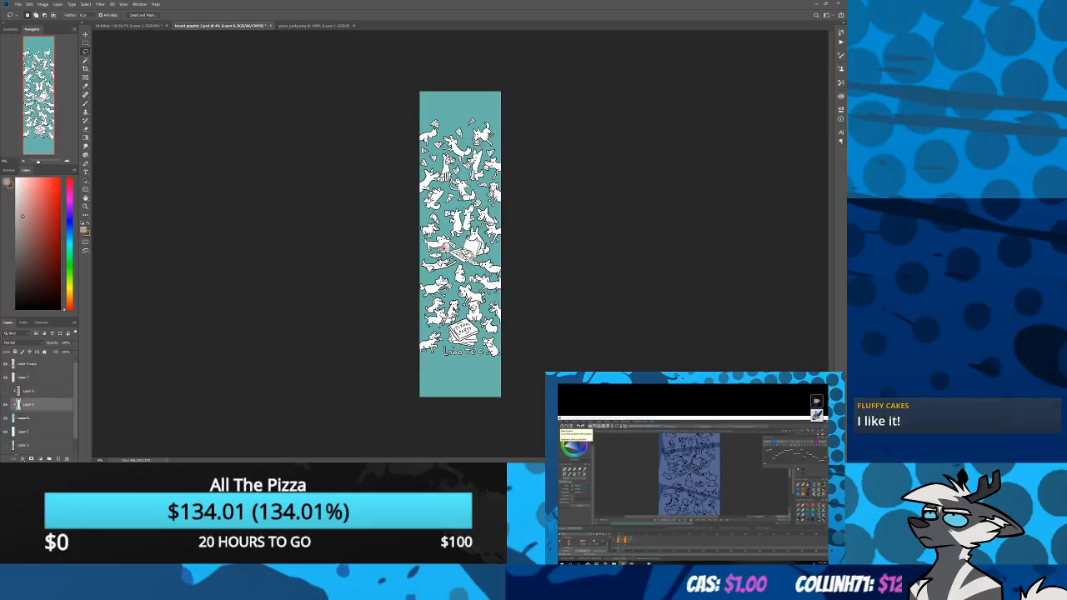
pyautogui.hotkey('ctrl', 't')
pyautogui.moveTo(441, 246); pyautogui.dragTo(236, 320)
pyautogui.moveTo(279, 178); pyautogui.dragTo(414, 303)
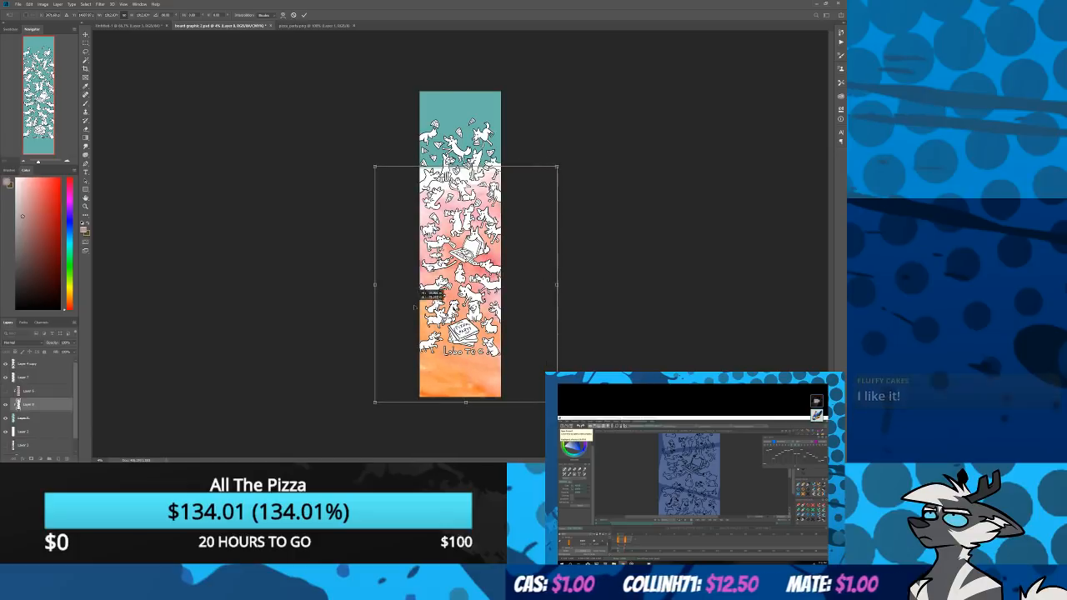
pyautogui.moveTo(375, 166); pyautogui.dragTo(277, 37)
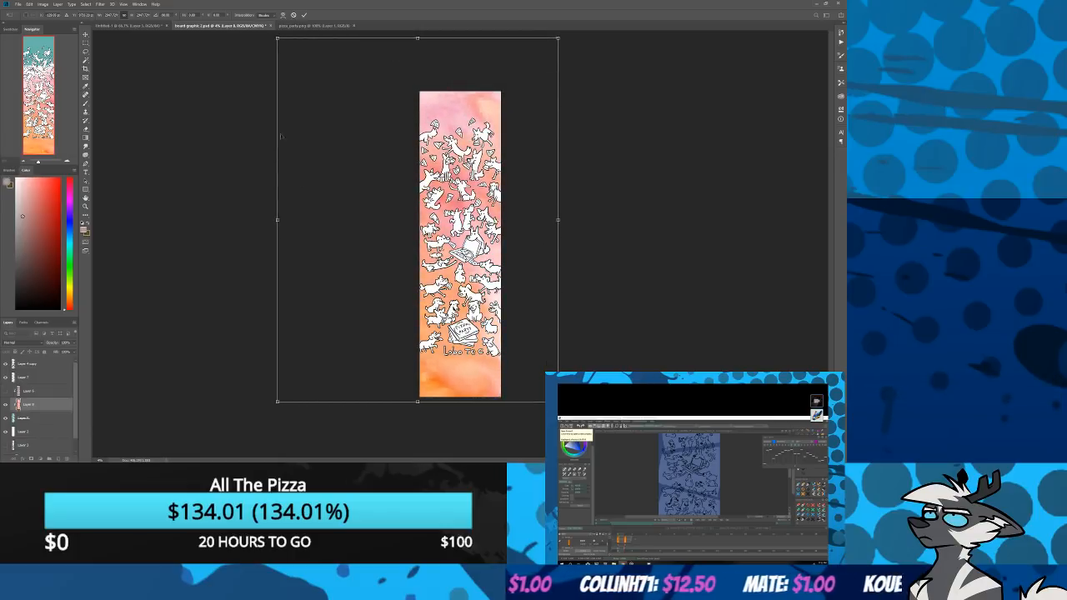
pyautogui.moveTo(281, 136); pyautogui.dragTo(324, 143)
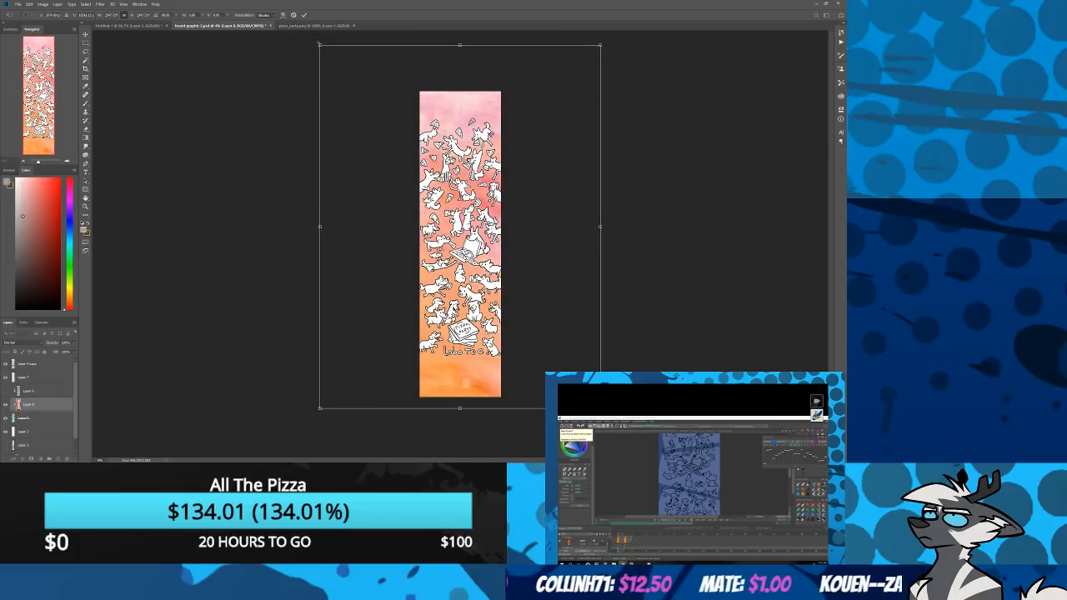
pyautogui.moveTo(319, 43); pyautogui.dragTo(357, 80)
pyautogui.moveTo(397, 174); pyautogui.dragTo(379, 165)
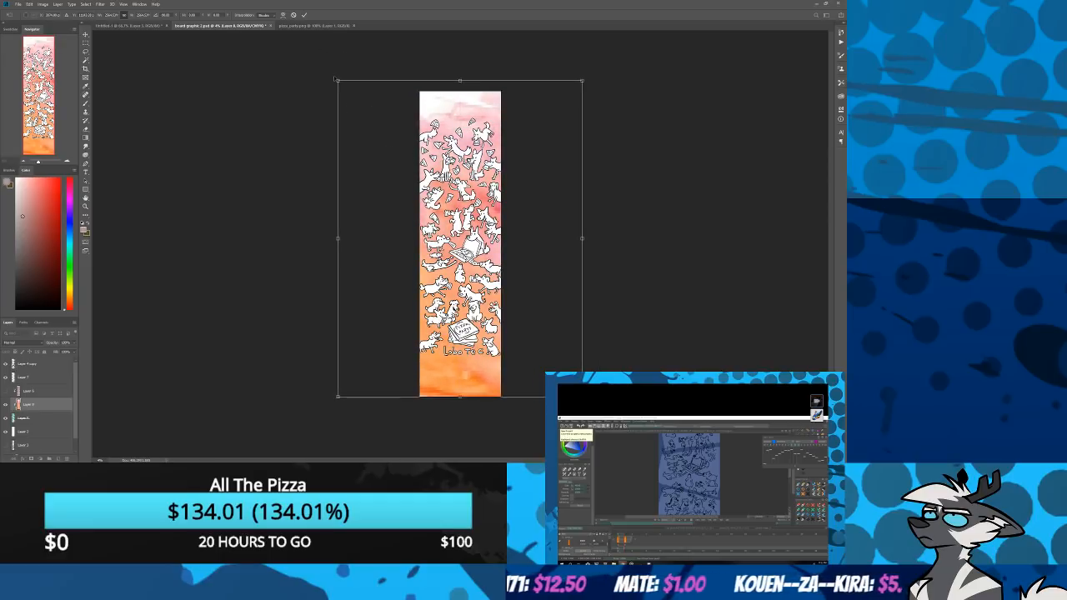
pyautogui.moveTo(338, 81)
pyautogui.mouseDown()
pyautogui.moveTo(345, 91)
pyautogui.moveTo(333, 72)
pyautogui.moveTo(339, 81)
pyautogui.mouseUp()
pyautogui.moveTo(393, 259); pyautogui.dragTo(390, 254)
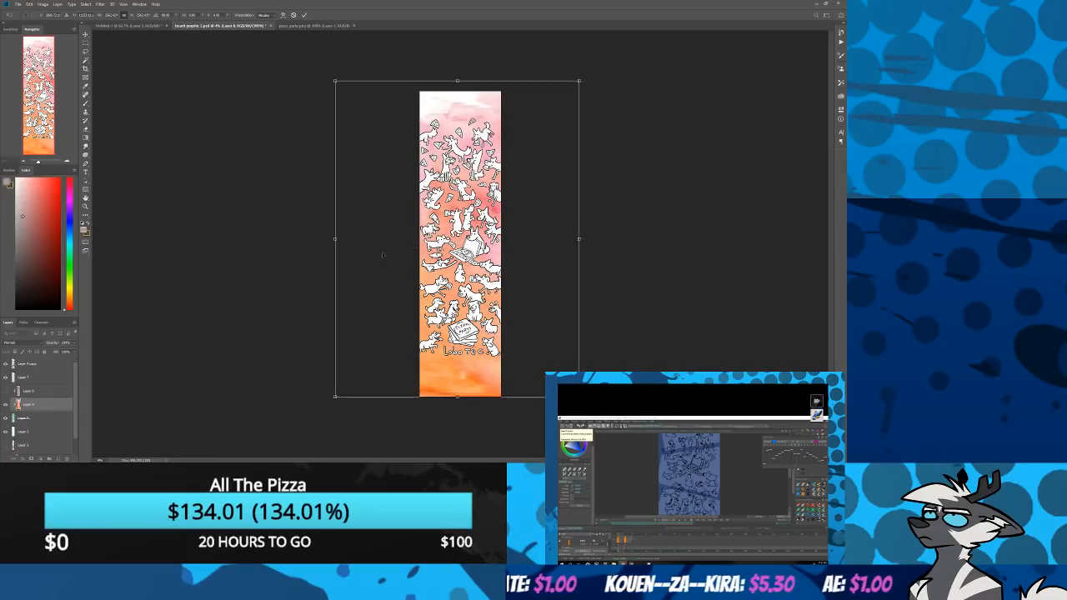
pyautogui.press('Return')
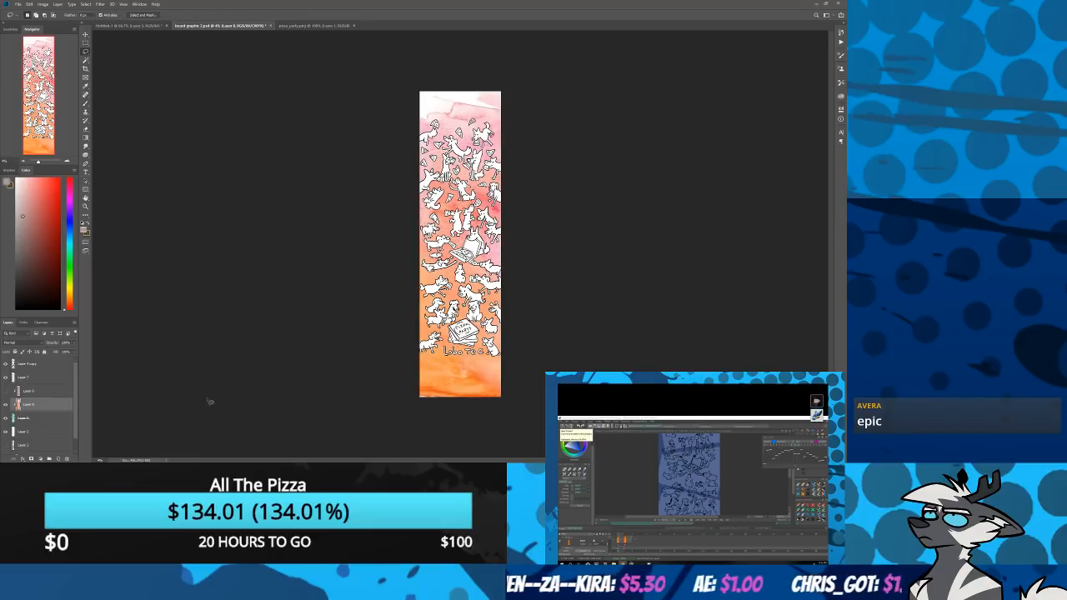
pyautogui.click(67, 161)
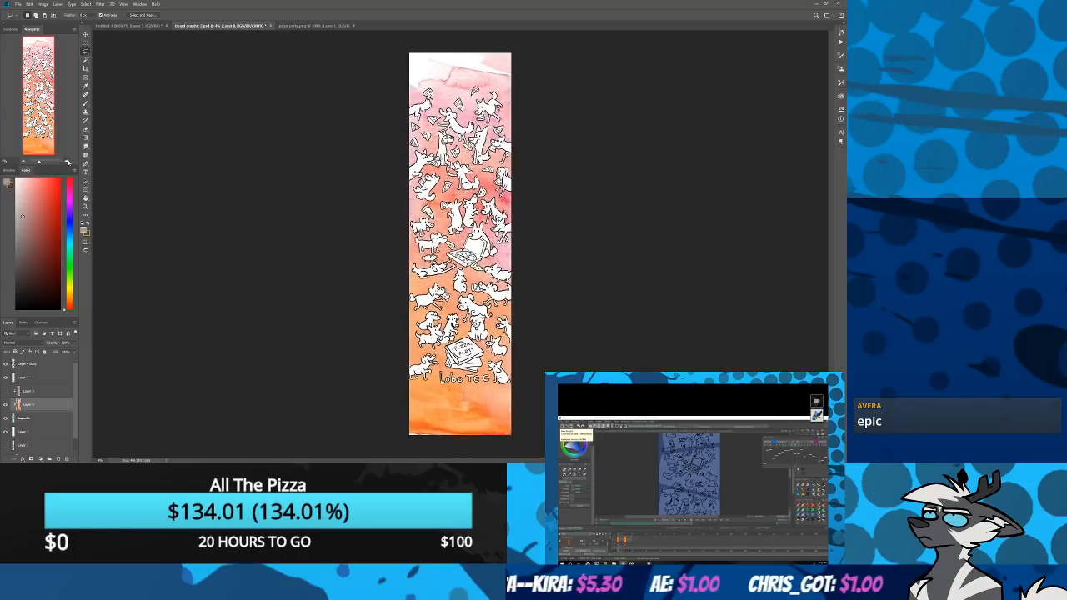
# Try shifting the hue of the pink-to-orange watercolor layer to cyan and blue-violet tones
pyautogui.click(68, 162)
pyautogui.click(40, 102)
pyautogui.moveTo(40, 103); pyautogui.dragTo(44, 103)
pyautogui.moveTo(220, 271); pyautogui.dragTo(222, 209)
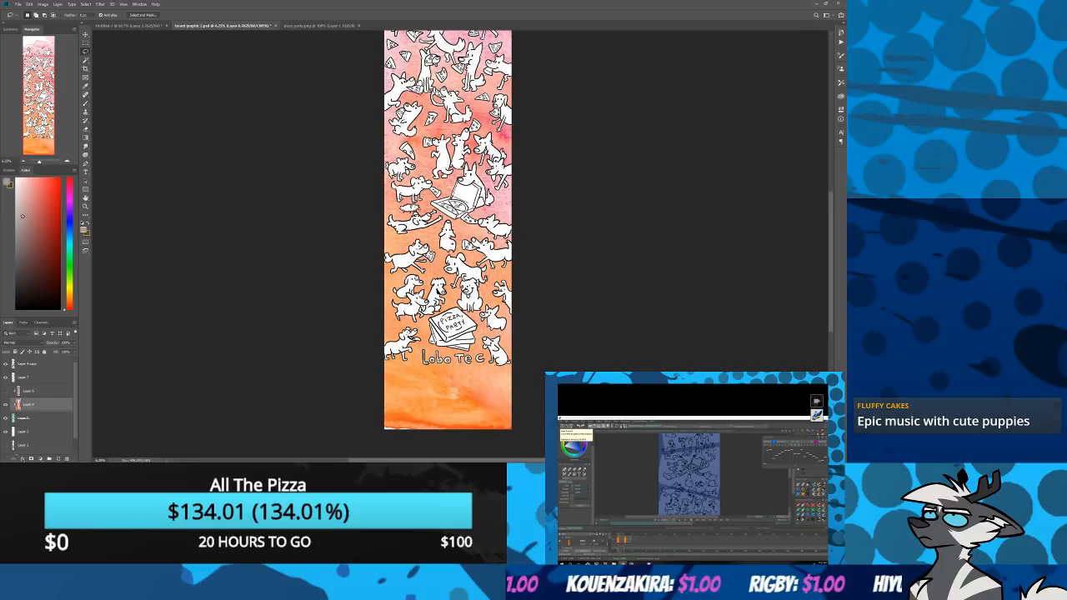
pyautogui.moveTo(40, 128); pyautogui.dragTo(44, 104)
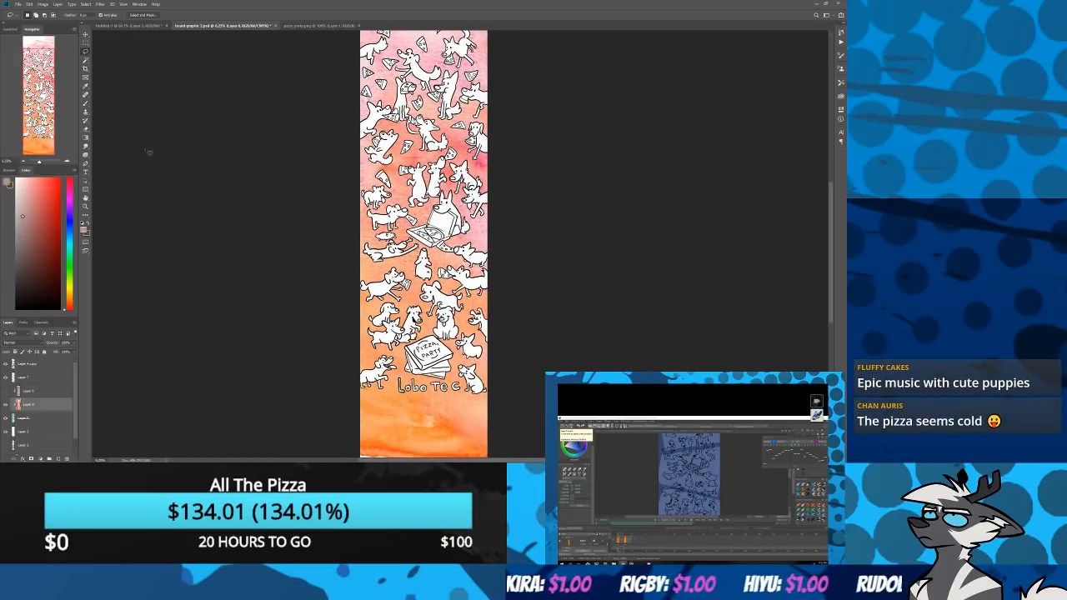
pyautogui.moveTo(284, 298)
pyautogui.mouseDown()
pyautogui.moveTo(288, 253)
pyautogui.moveTo(284, 298)
pyautogui.mouseUp()
pyautogui.hotkey('ctrl', 'u')
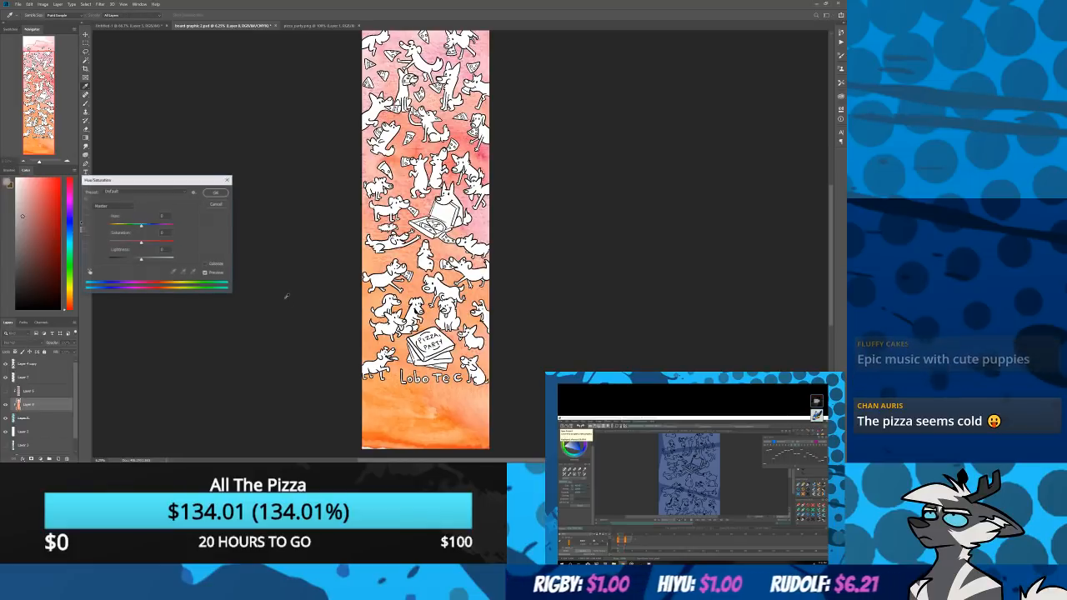
pyautogui.moveTo(142, 226); pyautogui.dragTo(177, 230)
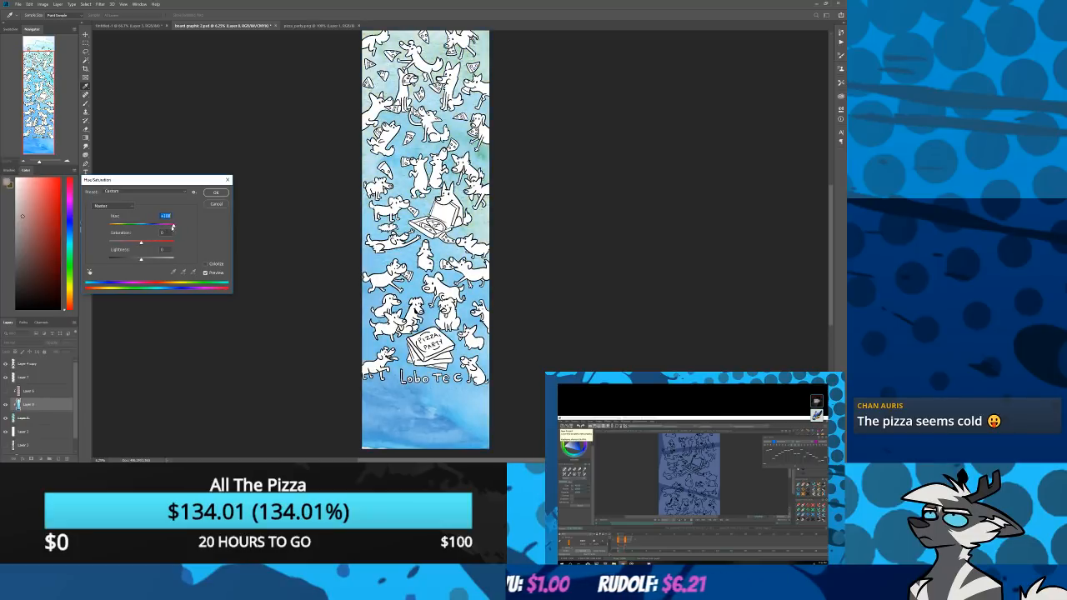
pyautogui.moveTo(173, 227); pyautogui.dragTo(162, 228)
pyautogui.moveTo(147, 226); pyautogui.dragTo(111, 230)
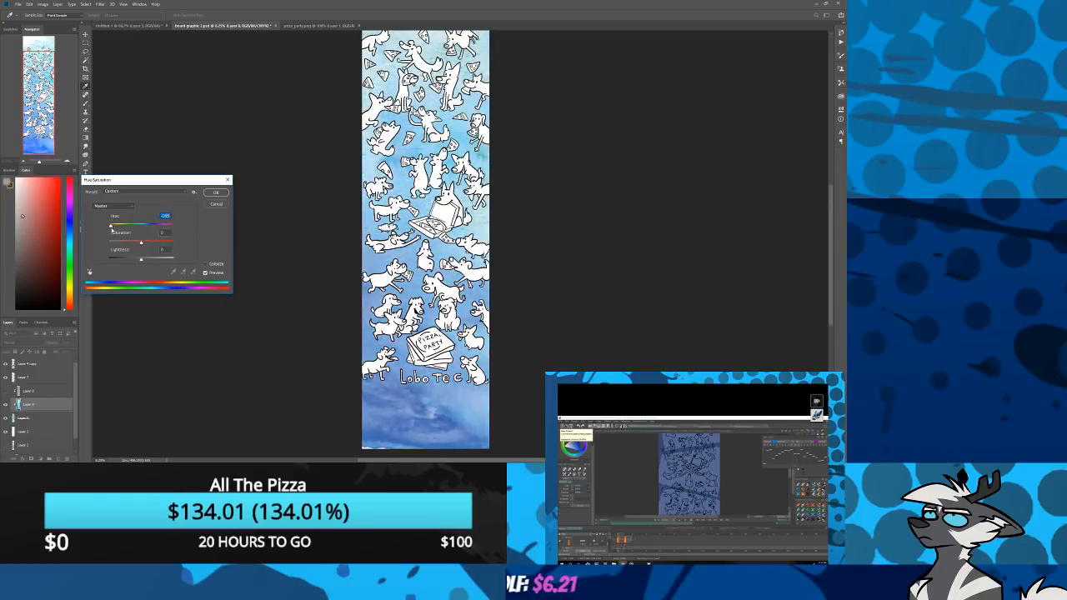
pyautogui.moveTo(111, 230); pyautogui.dragTo(113, 230)
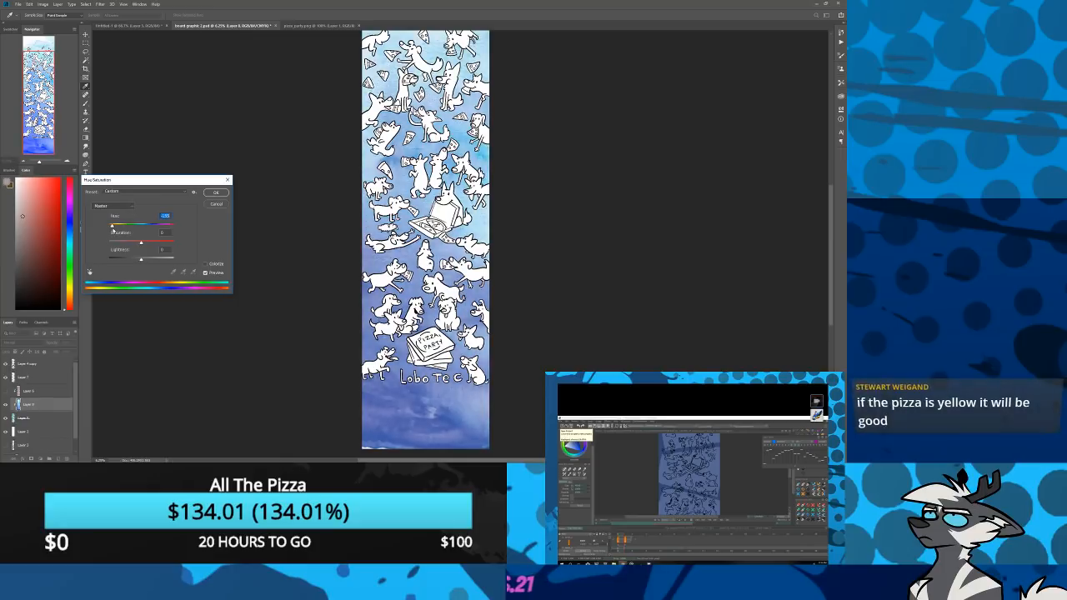
pyautogui.click(216, 194)
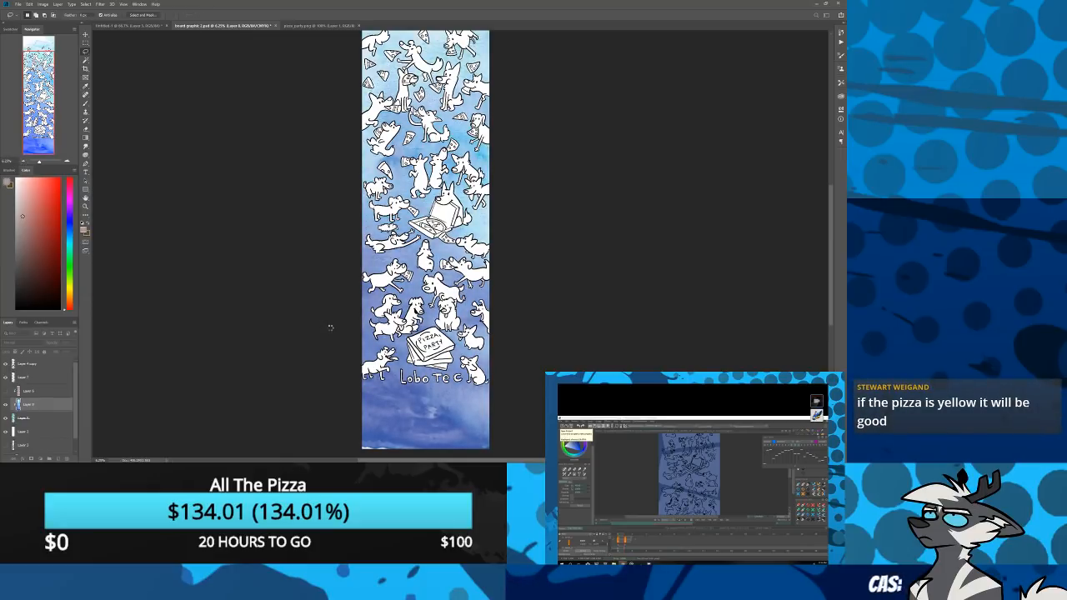
# Compare the blue and pink-to-orange versions of the whole board and go back to the pink-to-orange one
pyautogui.hotkey('ctrl', '-')
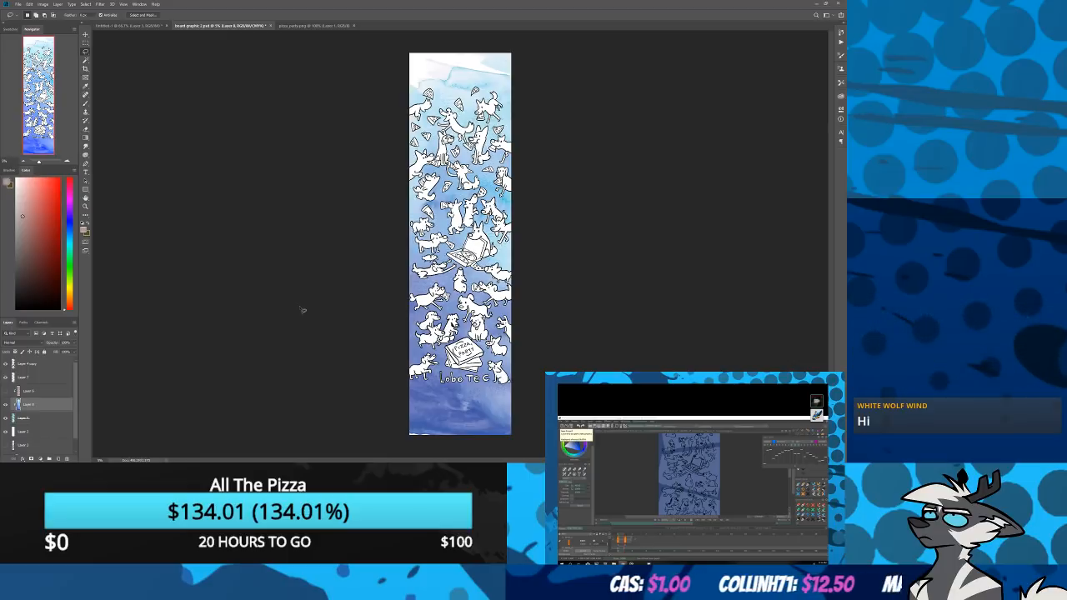
pyautogui.hotkey('ctrl', 'z')
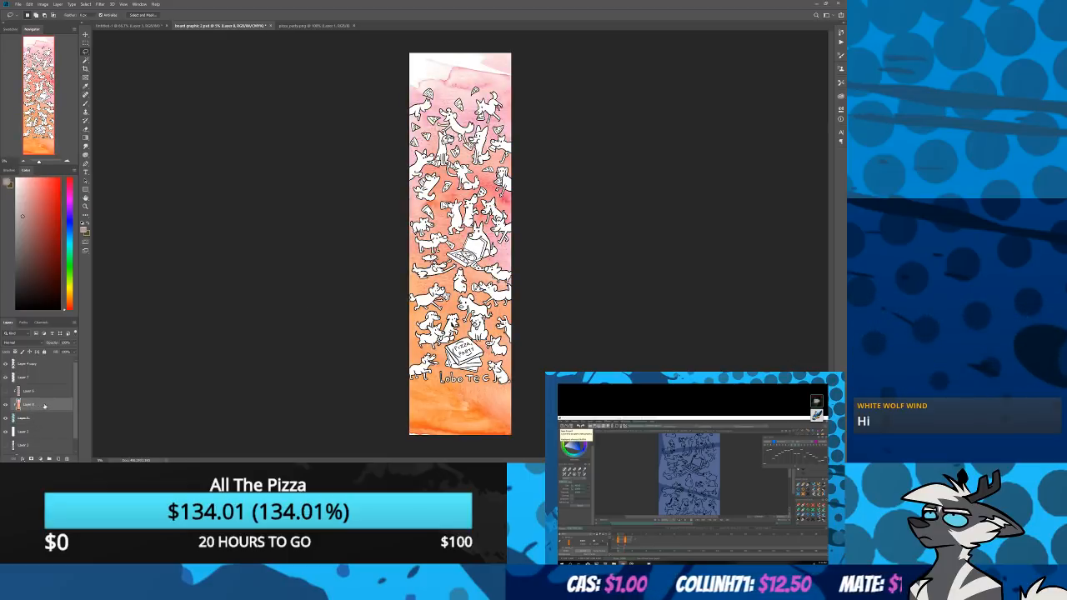
pyautogui.hotkey('ctrl', 'shift', 'z')
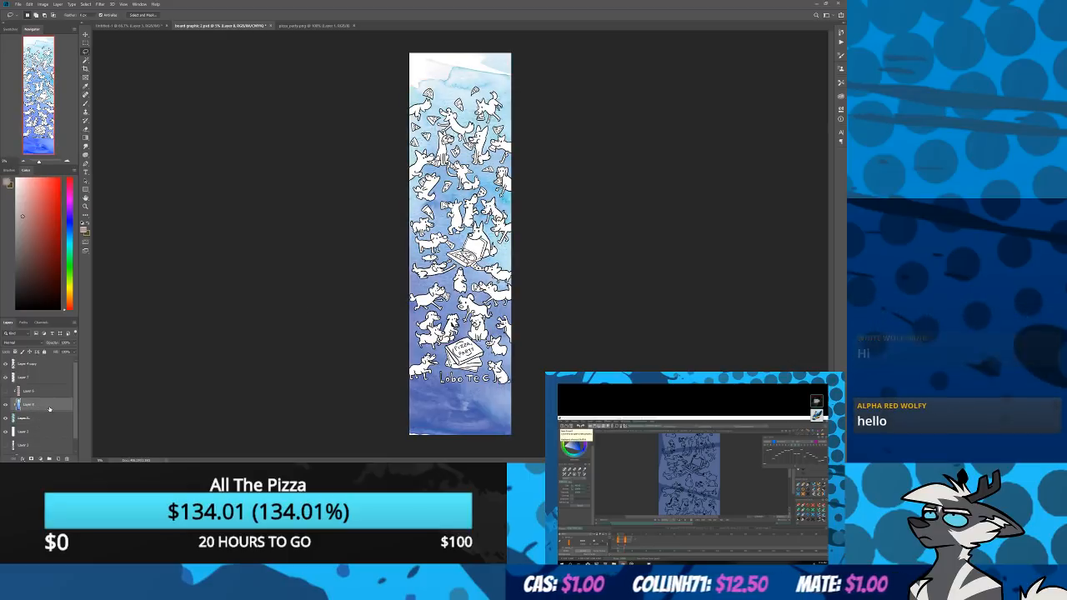
pyautogui.hotkey('ctrl', 'z')
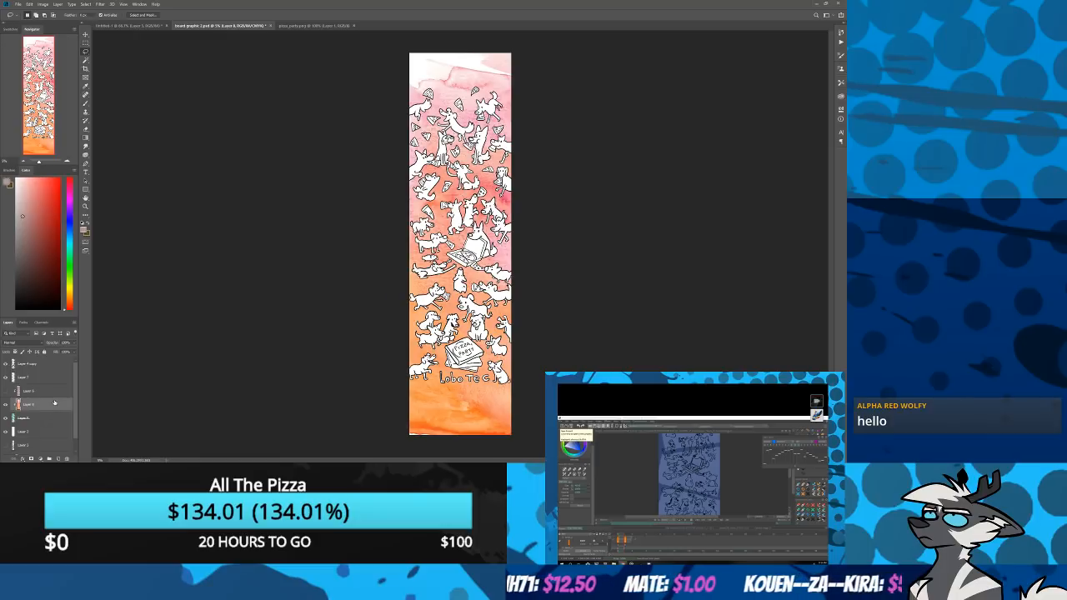
pyautogui.hotkey('ctrl', 'shift', 'z')
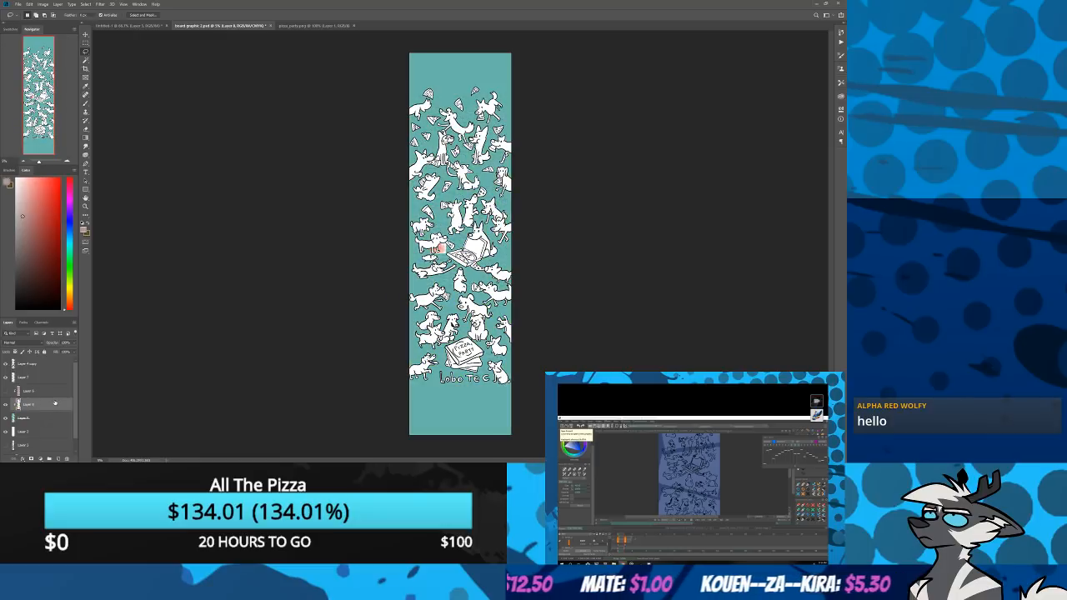
pyautogui.hotkey('ctrl', 'shift', 'z')
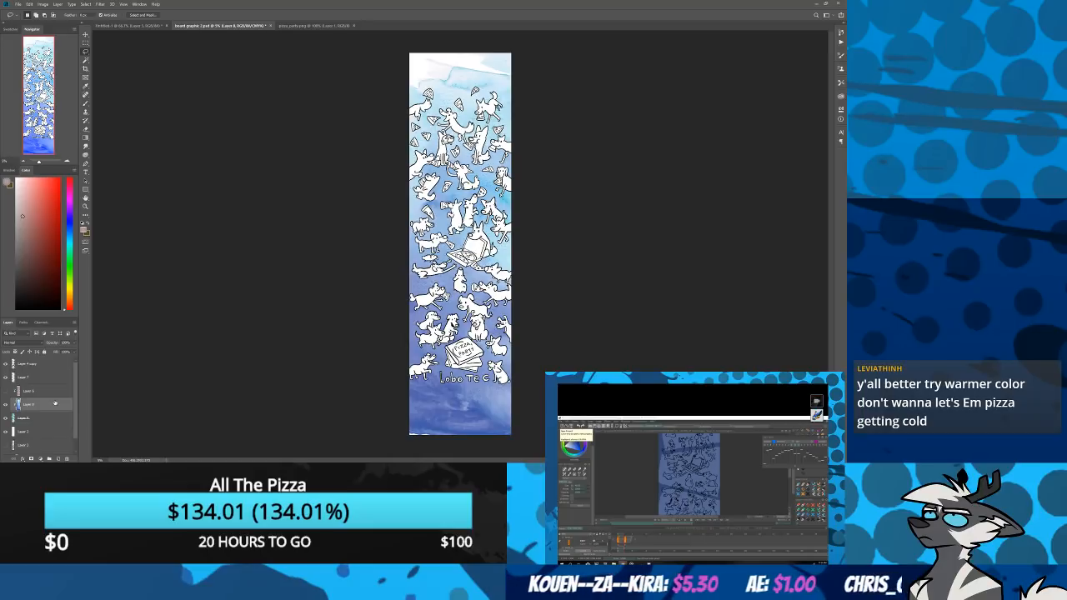
pyautogui.hotkey('ctrl', 'shift', 'z')
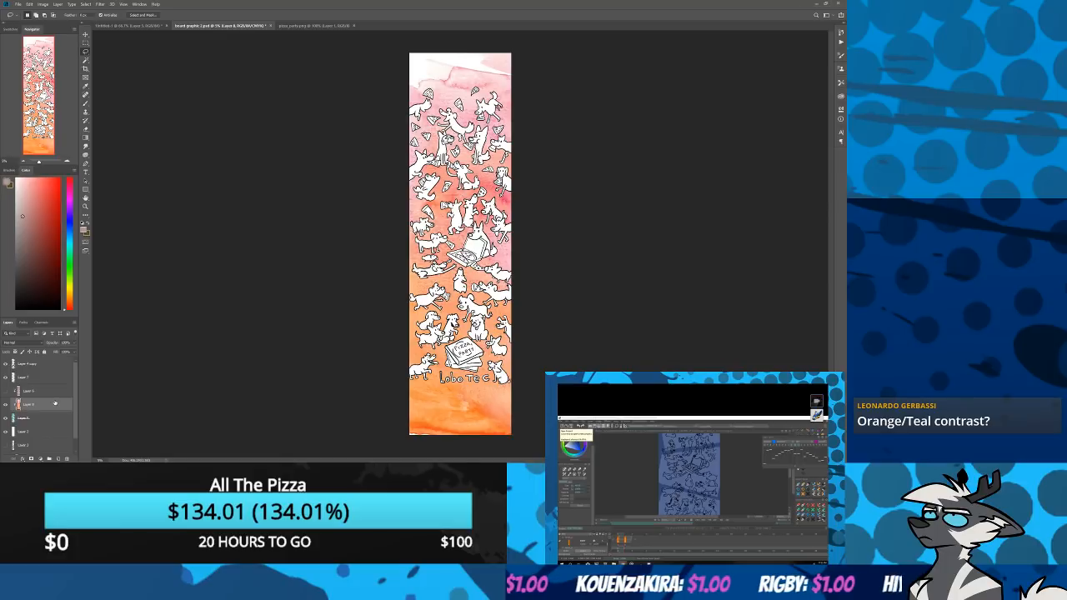
# Duplicate the pink-to-orange watercolor layer beneath the dogs' white fill layer and hide that white fill
pyautogui.click(23, 432)
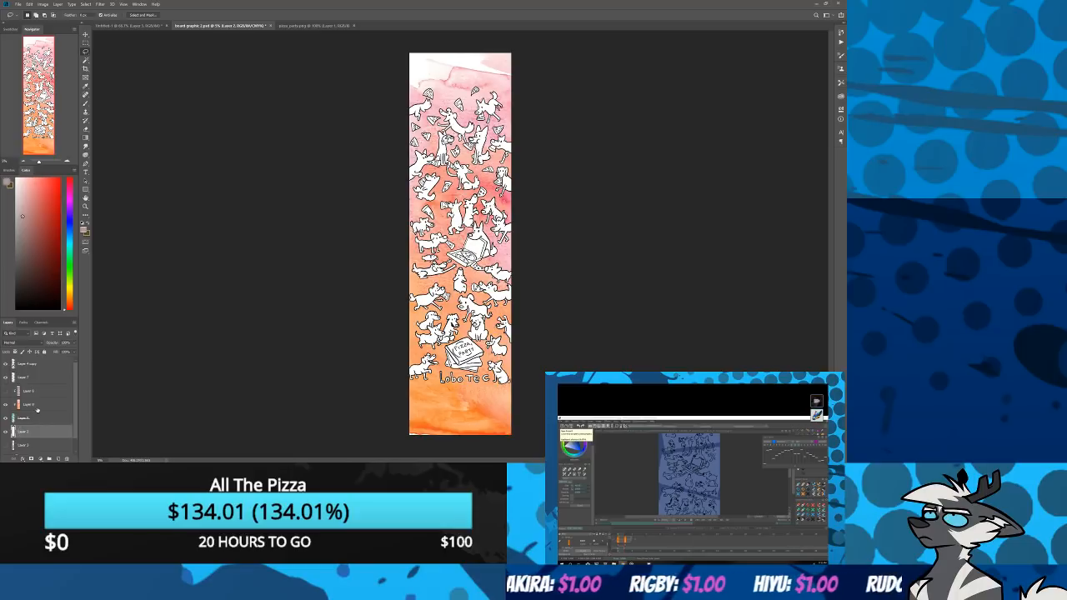
pyautogui.moveTo(19, 406); pyautogui.dragTo(23, 435)
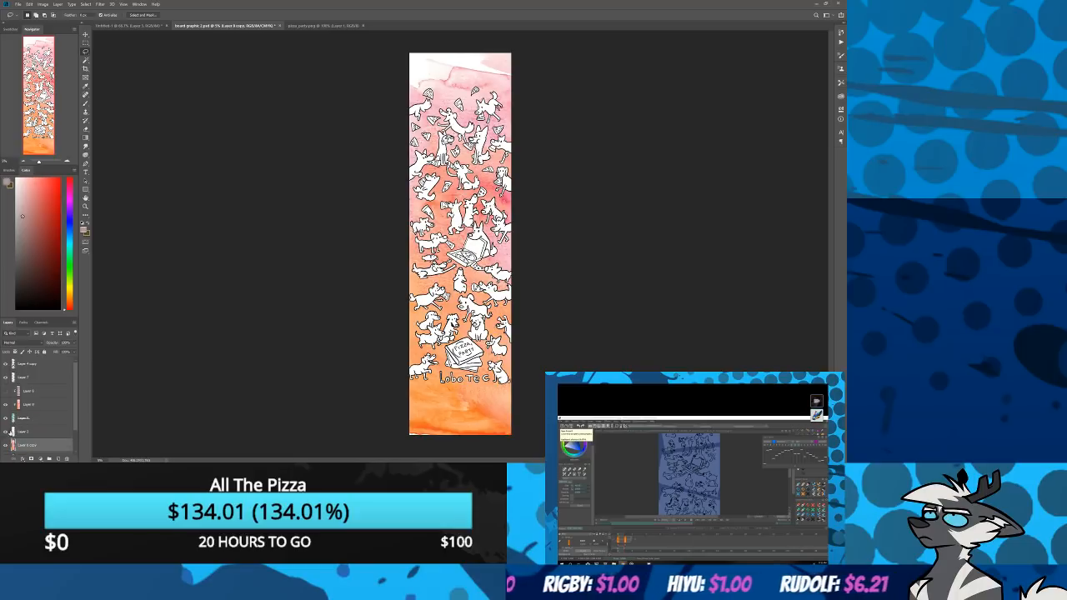
pyautogui.click(5, 432)
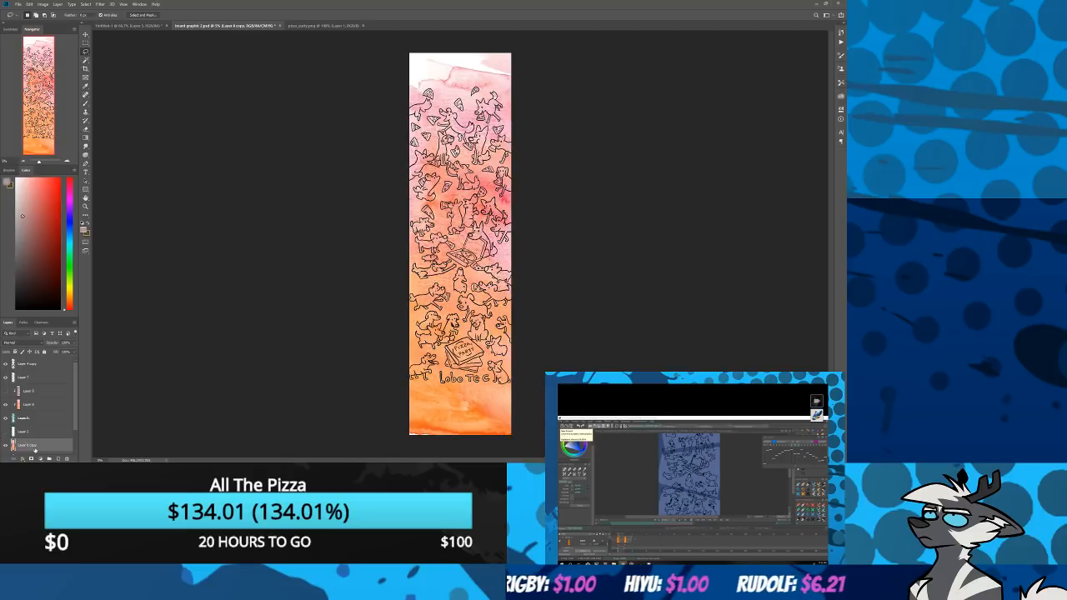
# Shift the copied watercolor's hue toward yellow and raise its saturation and lightness for a pale cream dog fill
pyautogui.hotkey('ctrl', 'u')
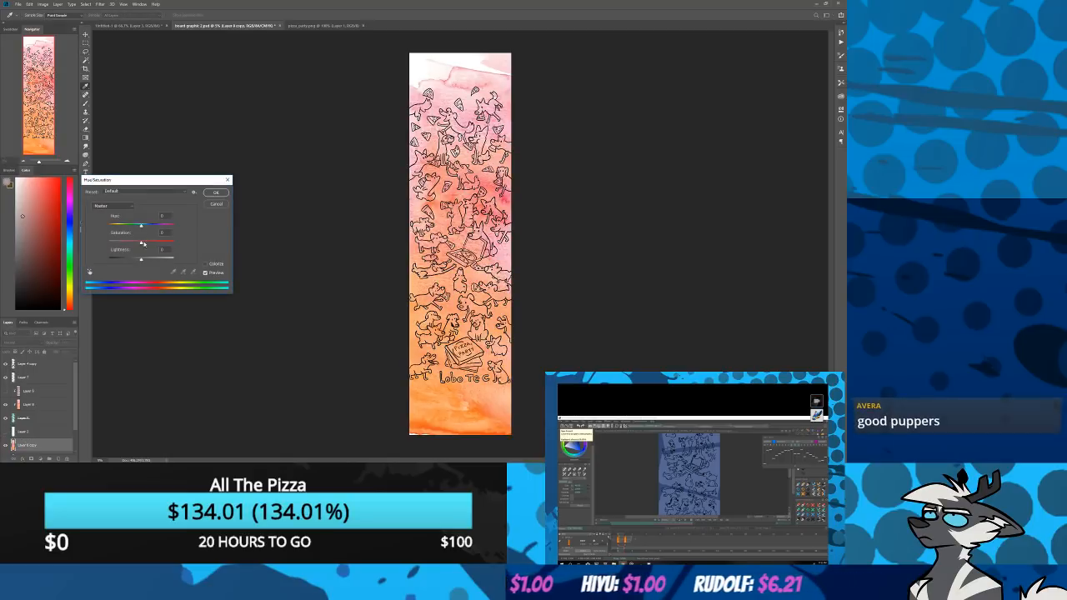
pyautogui.moveTo(141, 226); pyautogui.dragTo(156, 261)
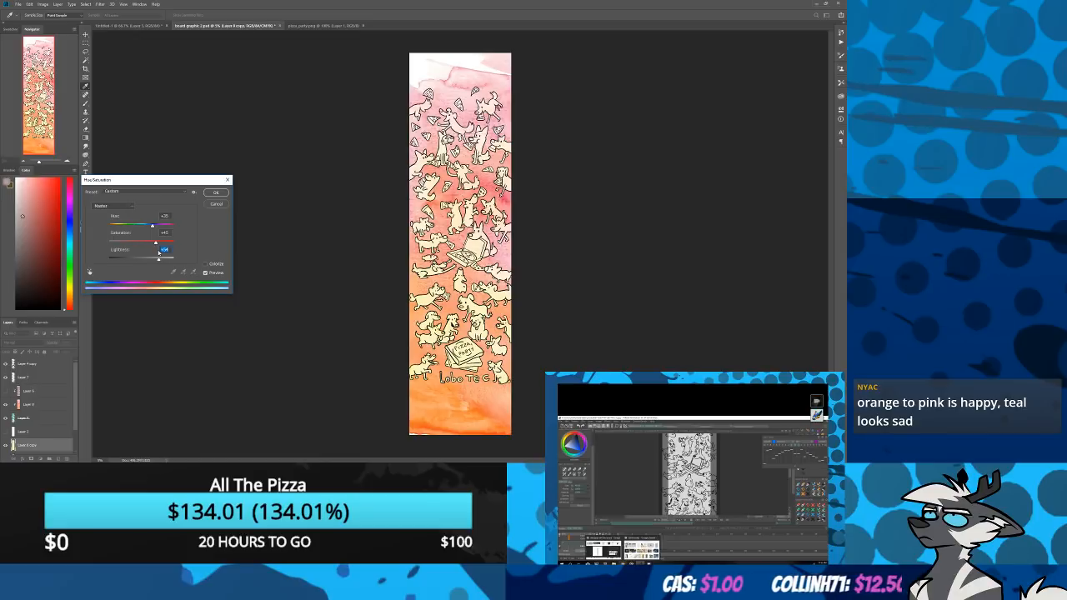
pyautogui.click(158, 225)
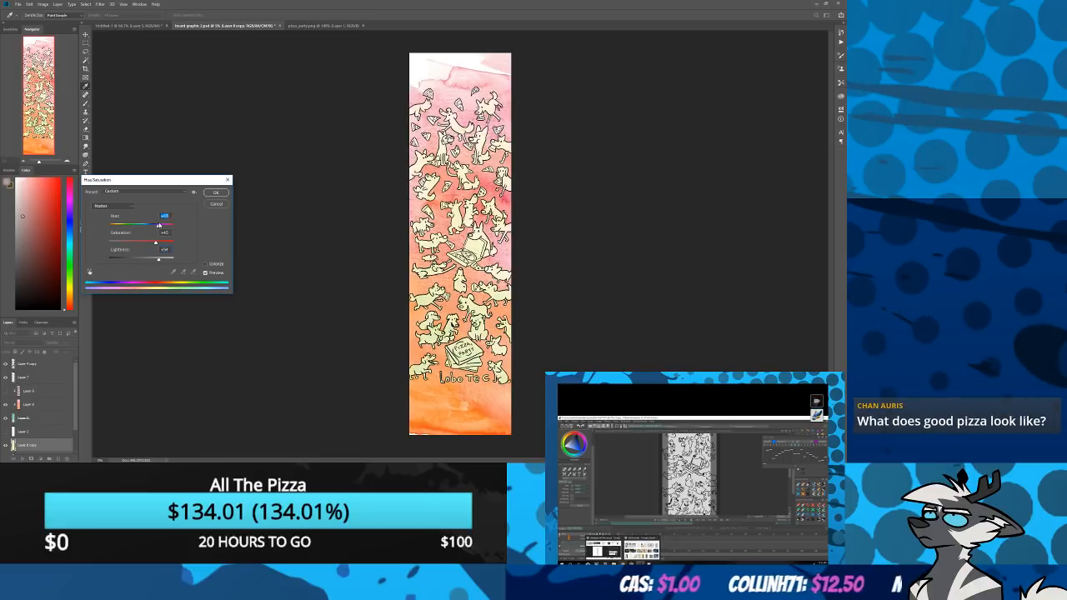
pyautogui.moveTo(158, 225); pyautogui.dragTo(158, 261)
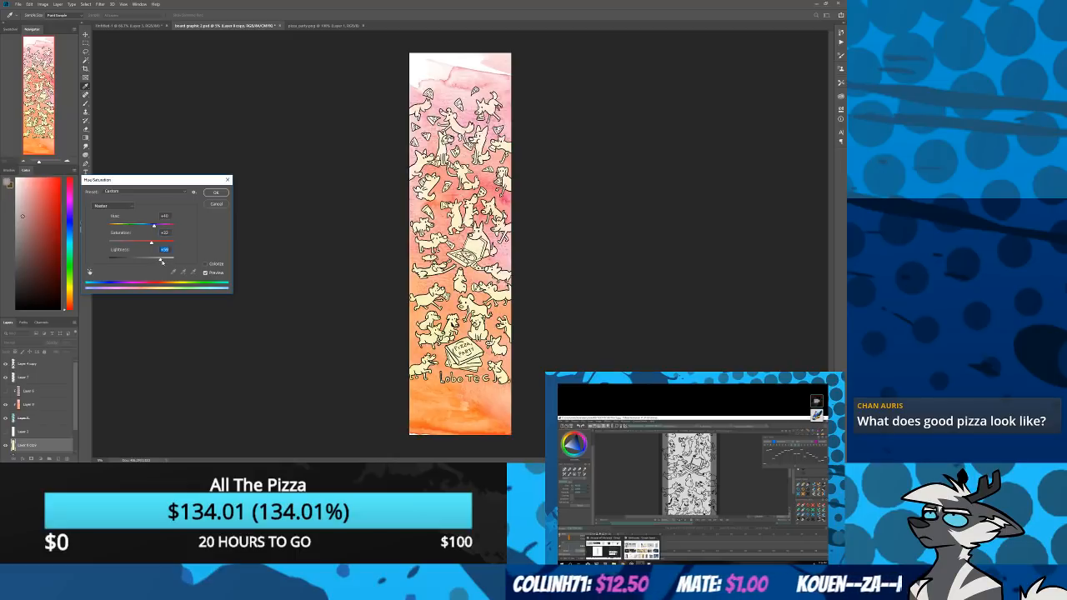
pyautogui.moveTo(164, 262); pyautogui.dragTo(166, 261)
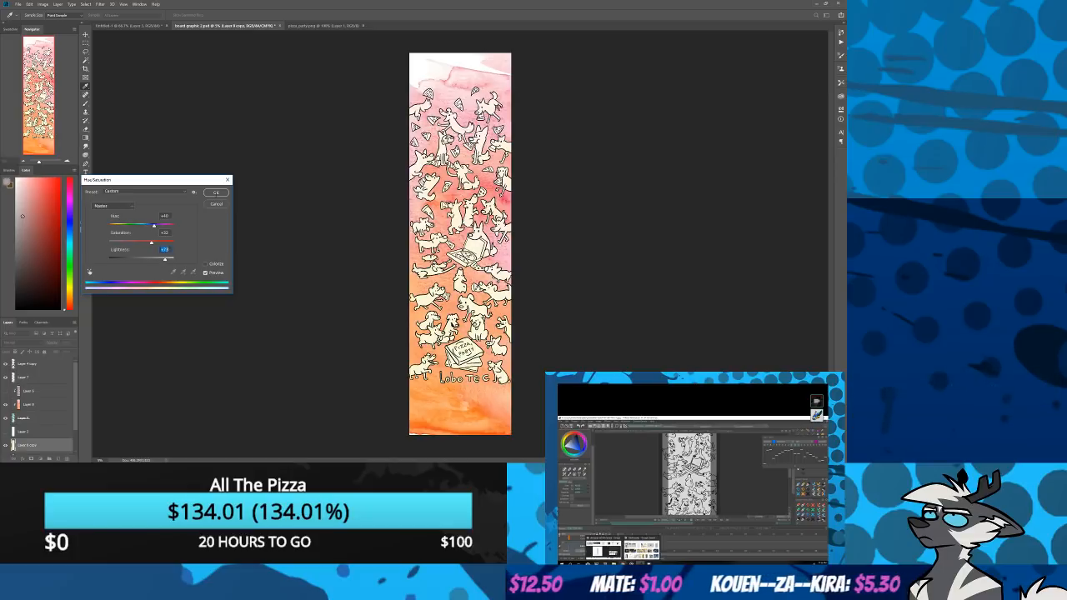
pyautogui.click(212, 192)
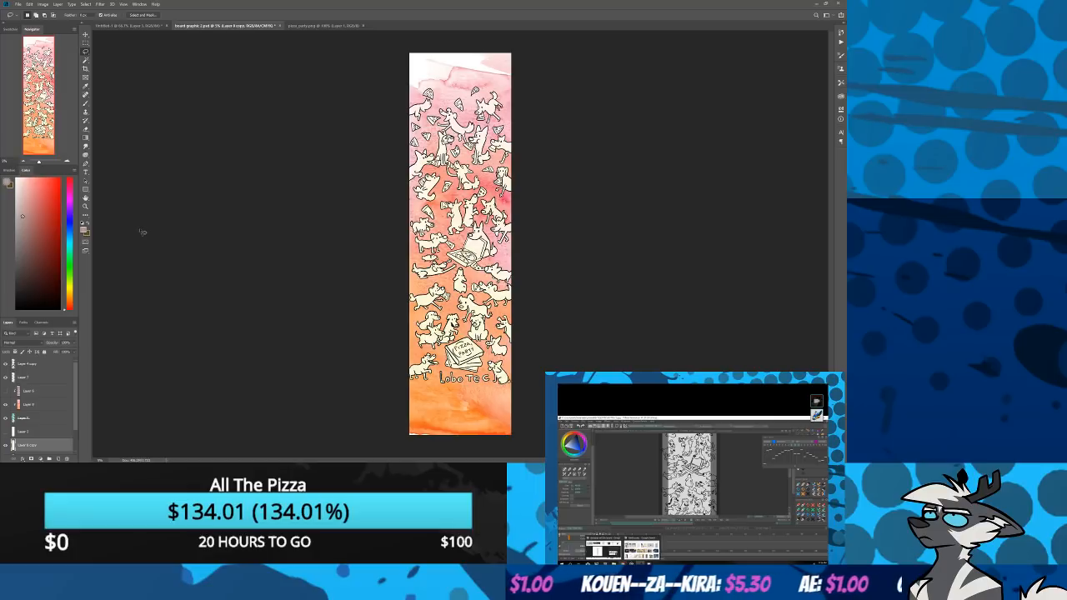
# Reset the foreground color to black and select the insides of the "Lobo Tec" letters on the top line art layer
pyautogui.press('d')
pyautogui.click(25, 362)
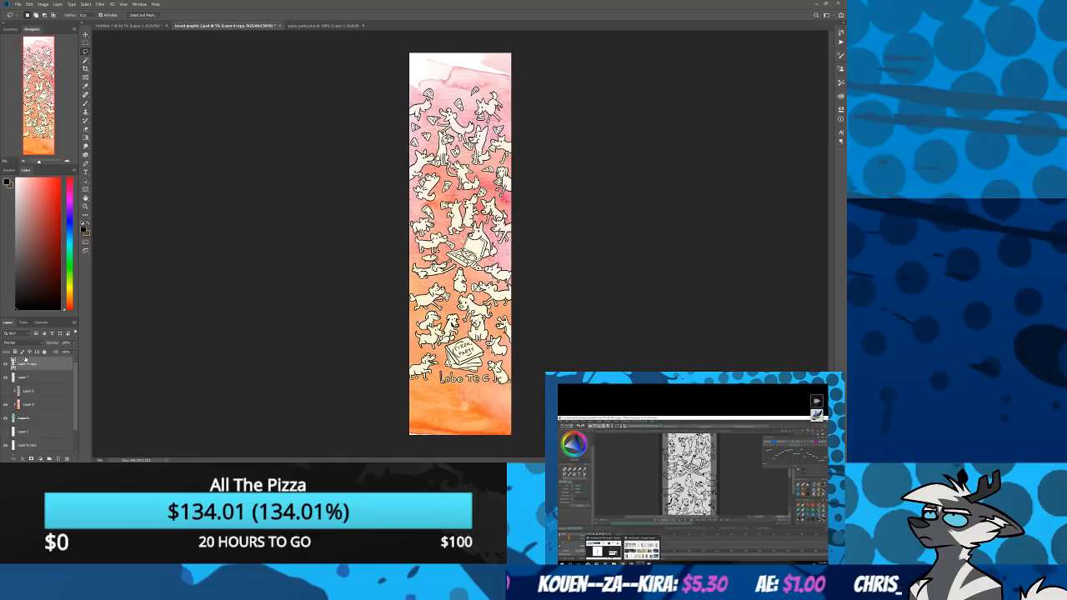
pyautogui.click(67, 162)
pyautogui.click(67, 162)
pyautogui.click(67, 162)
pyautogui.click(66, 162)
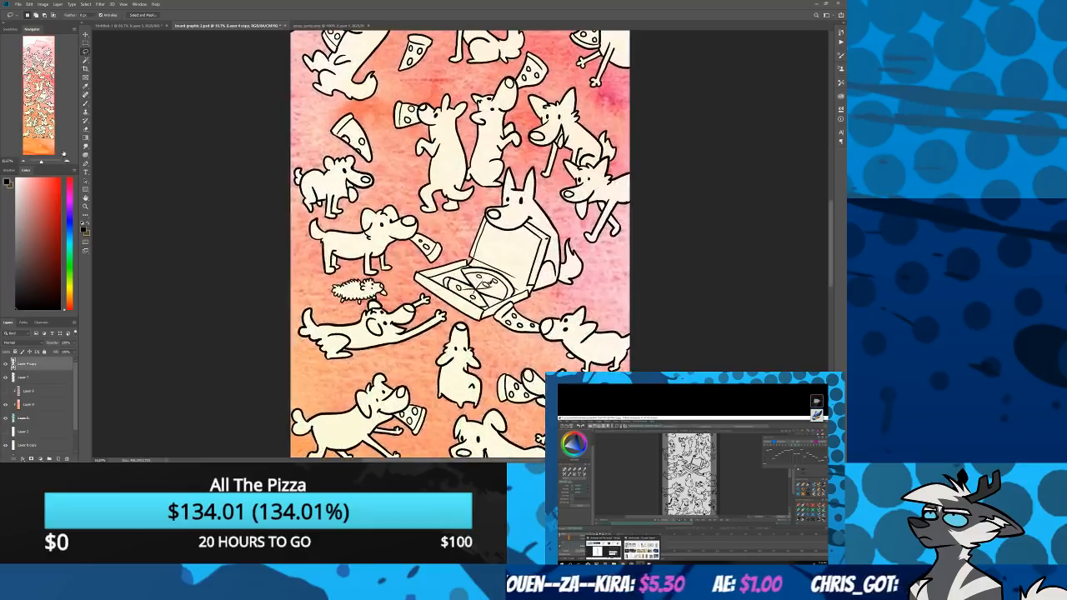
pyautogui.moveTo(39, 96); pyautogui.dragTo(45, 135)
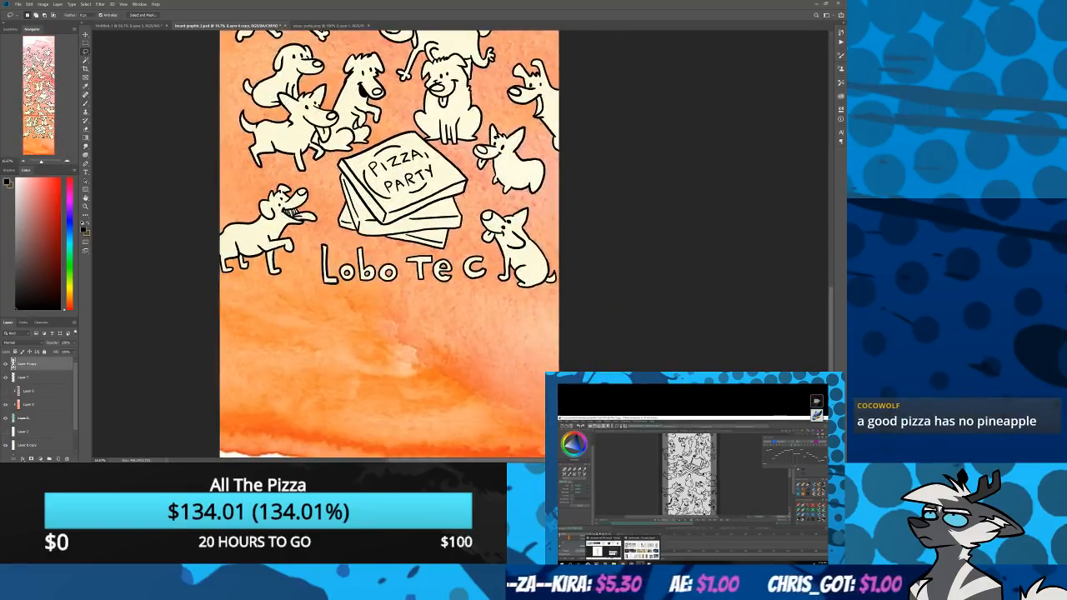
pyautogui.press('w')
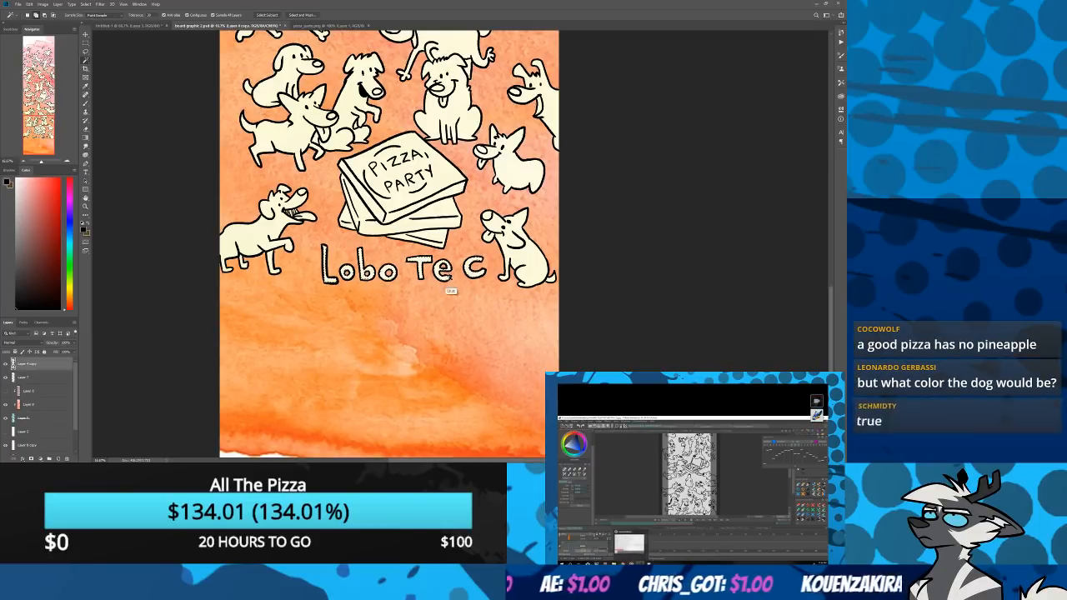
pyautogui.keyDown('shift'); pyautogui.click(469, 269); pyautogui.keyUp('shift')
# Try filling the "Lobo Tec" letters with solid black, and undo the fill while keeping the letters selected
pyautogui.hotkey('alt', 'BackSpace')
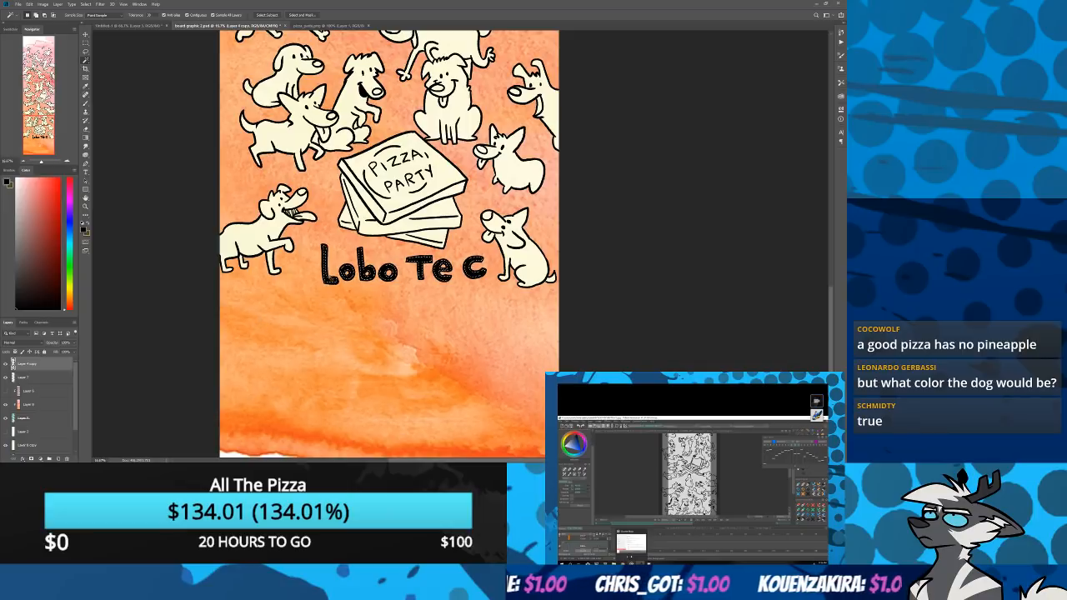
pyautogui.hotkey('ctrl', 'd')
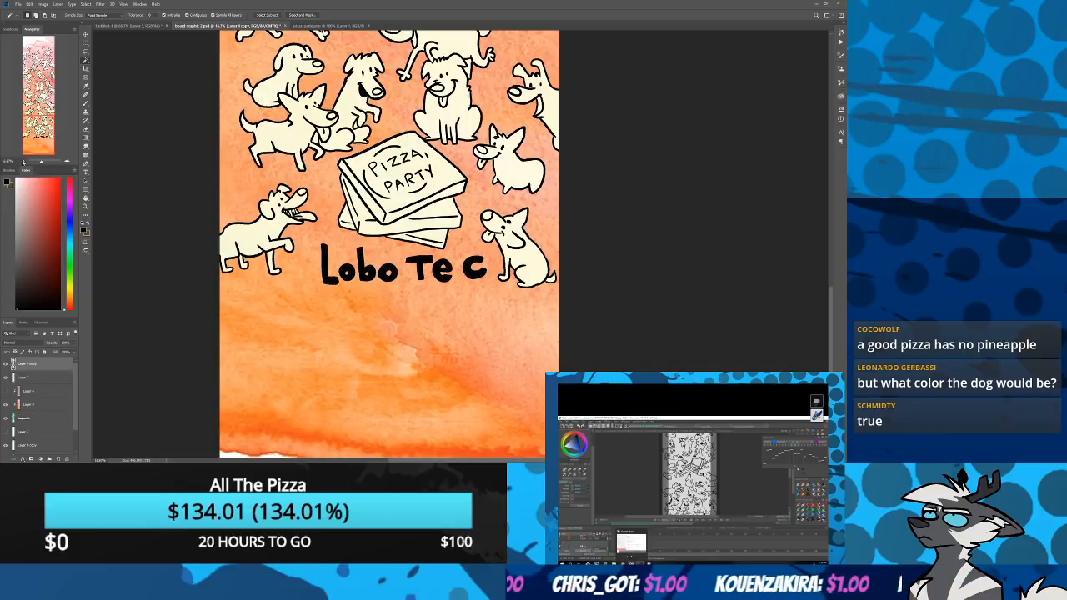
pyautogui.hotkey('ctrl', '+')
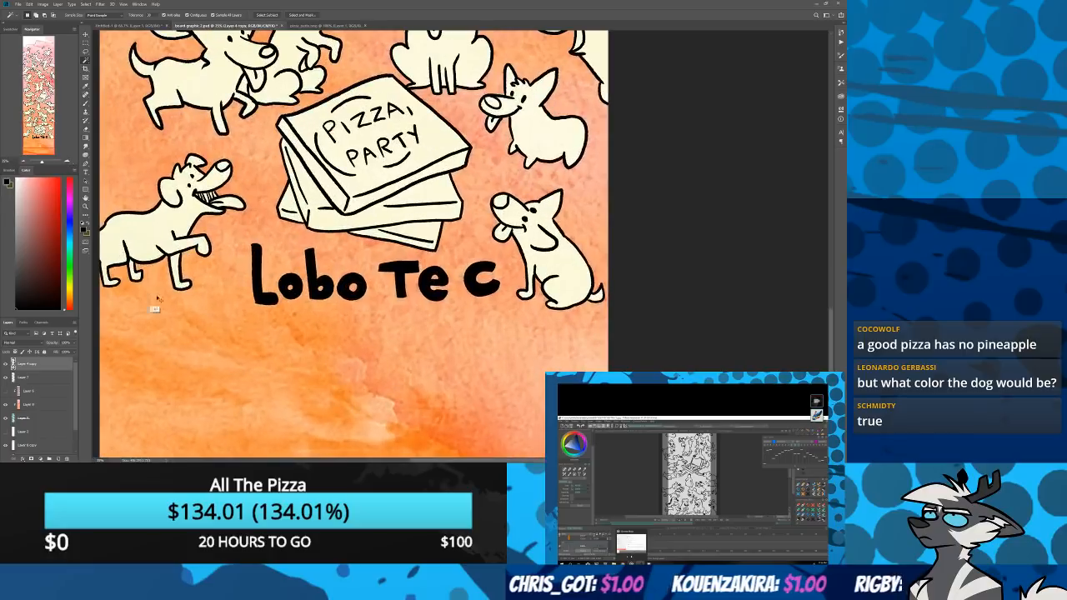
pyautogui.hotkey('ctrl', 'z')
pyautogui.hotkey('ctrl', 'z')
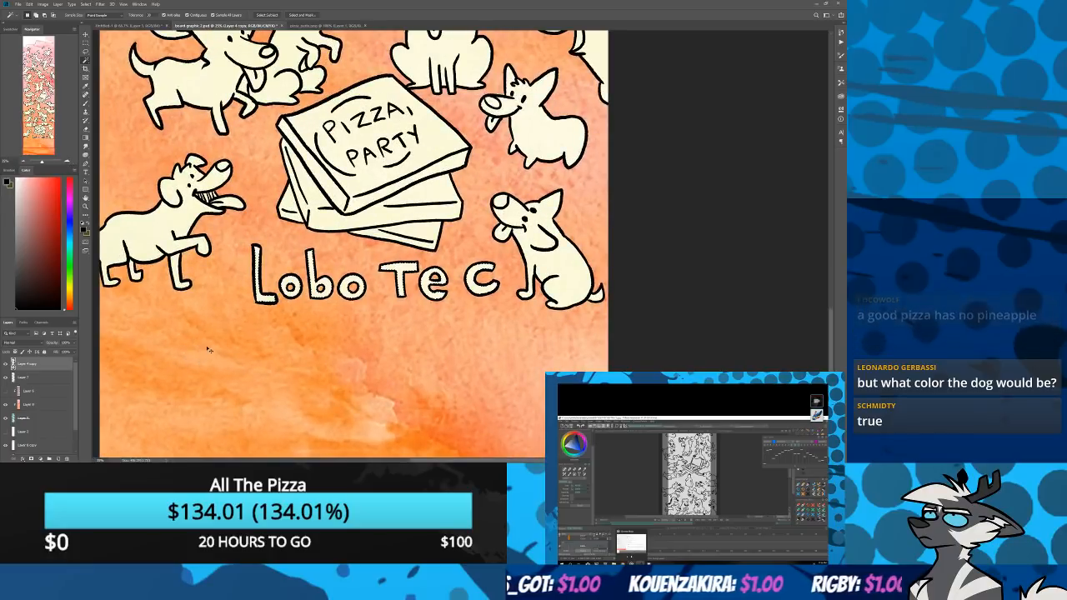
# Try hatching the letters of "Lobo" in black with the pencil hard brush
pyautogui.press('b')
pyautogui.rightClick(290, 318)
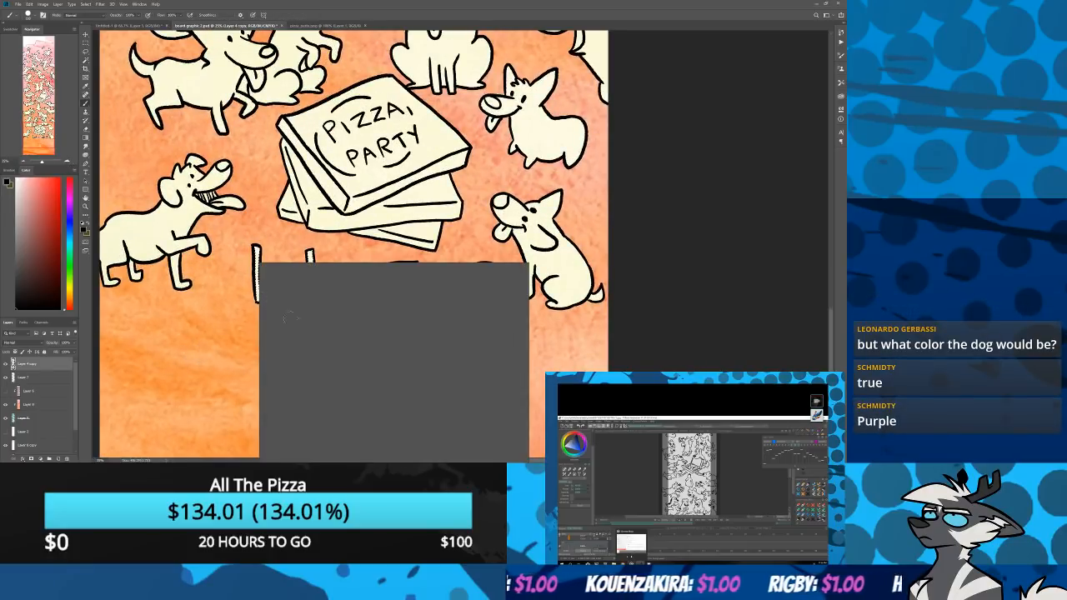
pyautogui.doubleClick(442, 353)
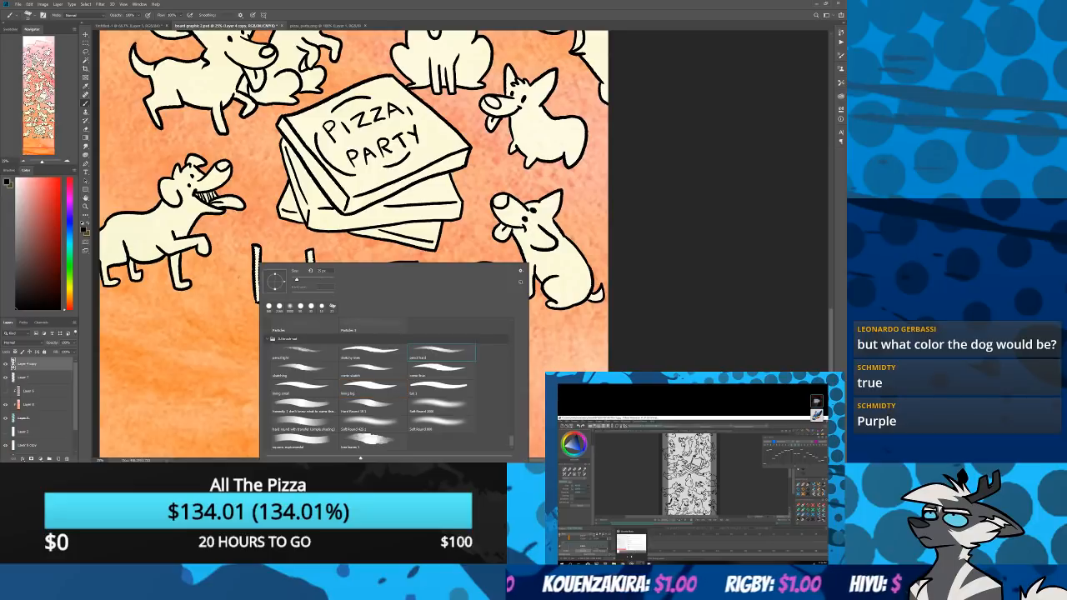
pyautogui.rightClick(291, 317)
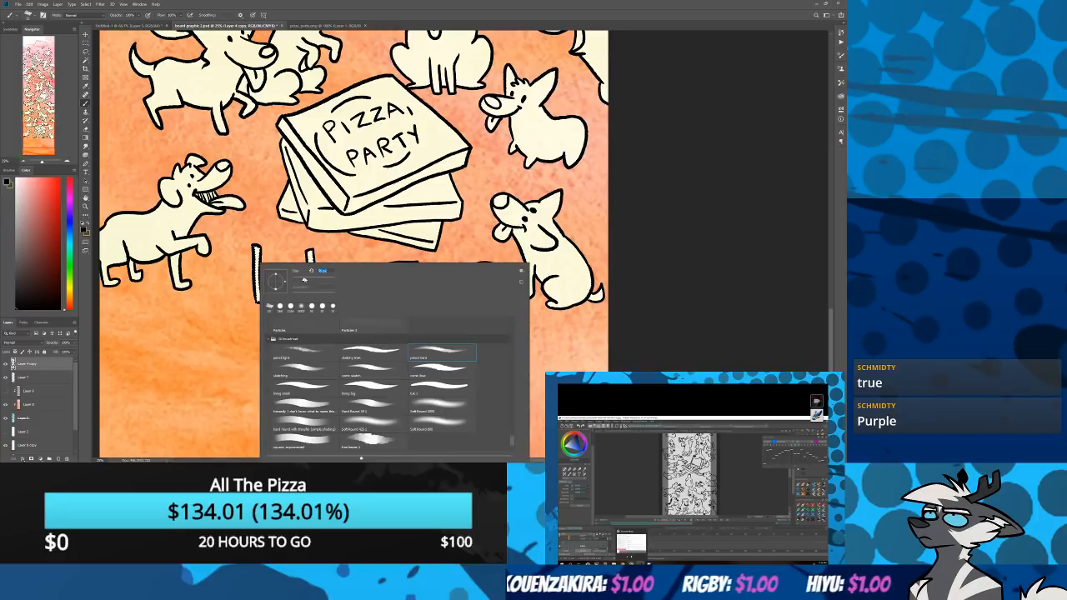
pyautogui.click(257, 295)
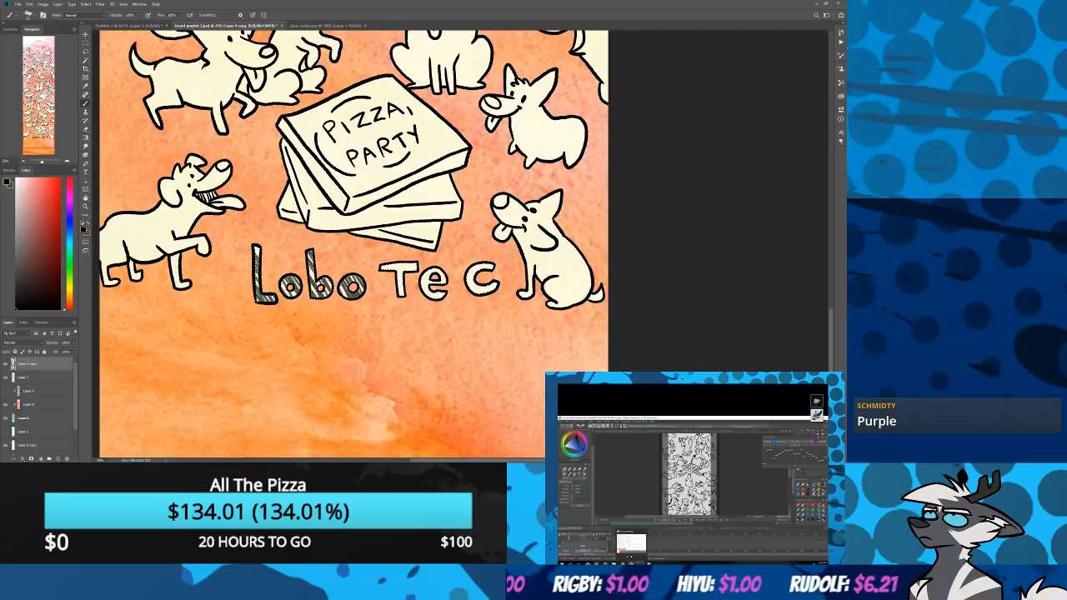
# Try hatching the "L" of "Lobo" with thin black diagonal lines using a finer liner brush
pyautogui.rightClick(285, 317)
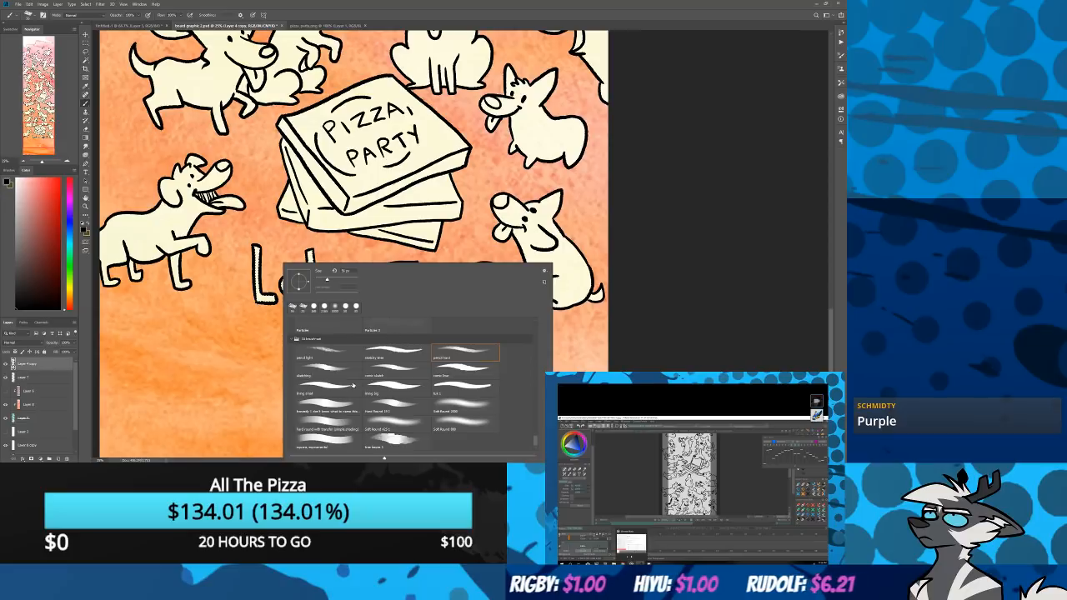
pyautogui.click(463, 369)
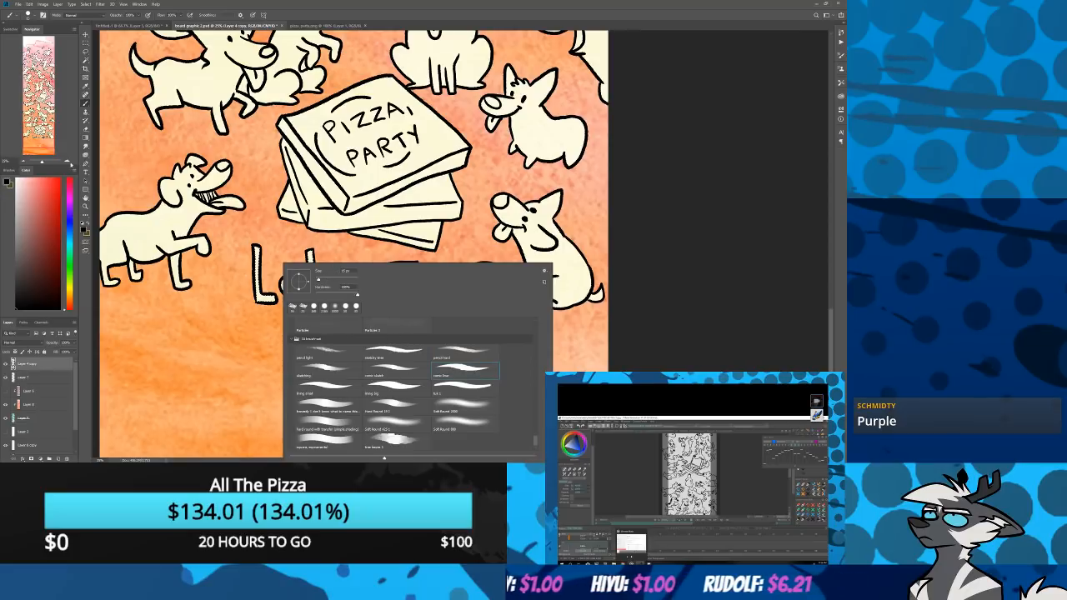
pyautogui.click(67, 162)
pyautogui.click(68, 162)
pyautogui.click(68, 162)
pyautogui.moveTo(127, 258); pyautogui.dragTo(391, 228)
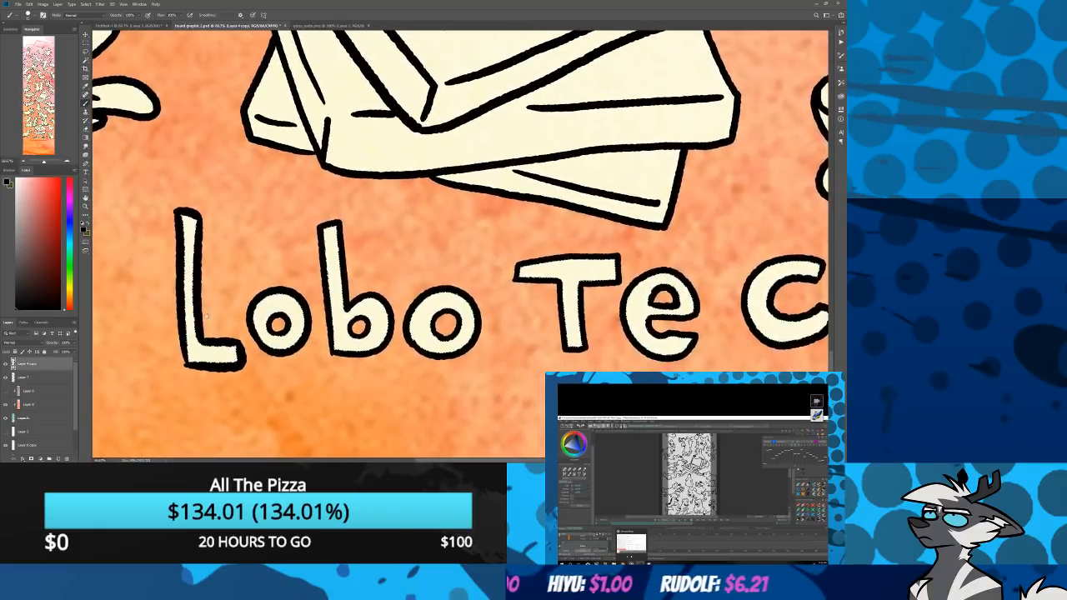
pyautogui.moveTo(355, 306); pyautogui.dragTo(419, 284)
pyautogui.moveTo(253, 322); pyautogui.dragTo(274, 343)
pyautogui.moveTo(264, 322); pyautogui.dragTo(281, 343)
pyautogui.moveTo(275, 329); pyautogui.dragTo(305, 342)
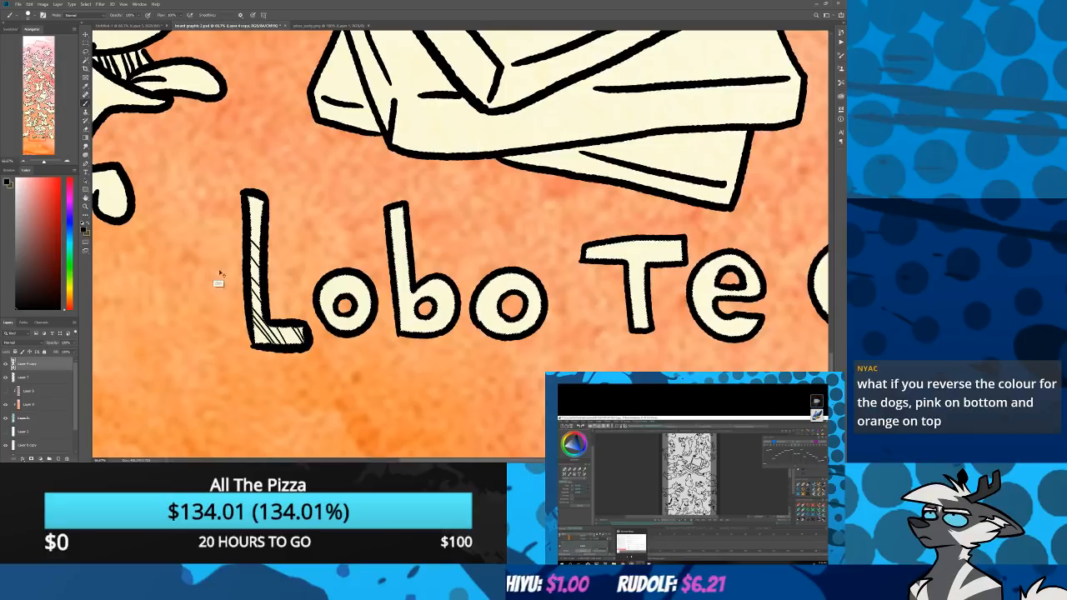
# Undo the thin hatch strokes inside the "L"
pyautogui.hotkey('ctrl', 'z')
pyautogui.hotkey('ctrl', 'z')
pyautogui.hotkey('ctrl', 'z')
pyautogui.hotkey('ctrl', 'z')
pyautogui.hotkey('ctrl', 'z')
# Switch back to the pencil hard brush and hatch the "L" with thicker black diagonal strokes from base to top
pyautogui.rightClick(251, 313)
pyautogui.click(426, 356)
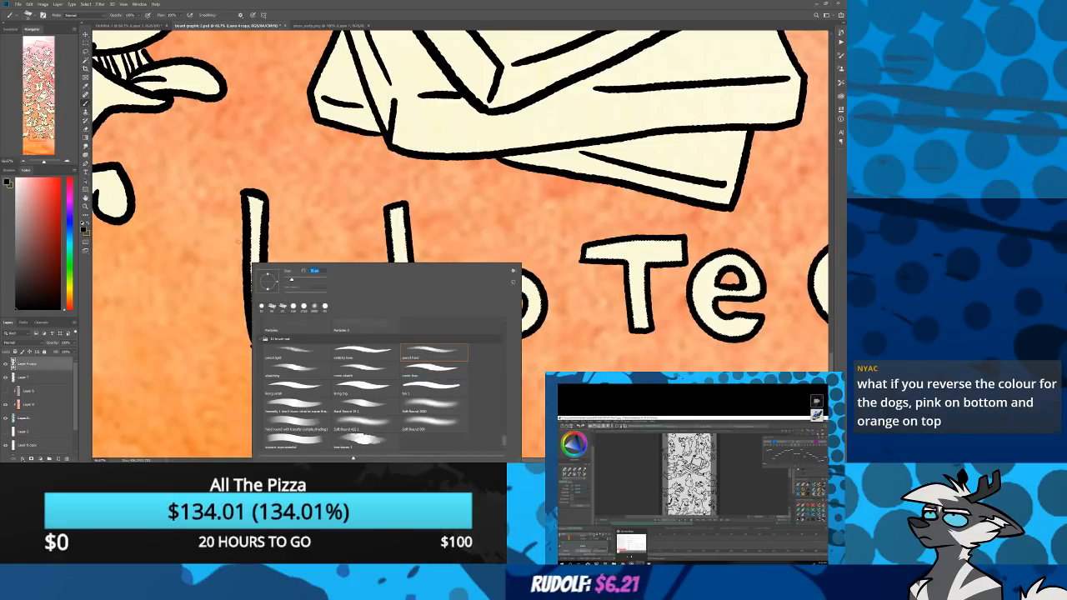
pyautogui.press('Return')
pyautogui.moveTo(253, 320); pyautogui.dragTo(271, 343)
pyautogui.moveTo(253, 298); pyautogui.dragTo(296, 344)
pyautogui.moveTo(288, 327); pyautogui.dragTo(304, 343)
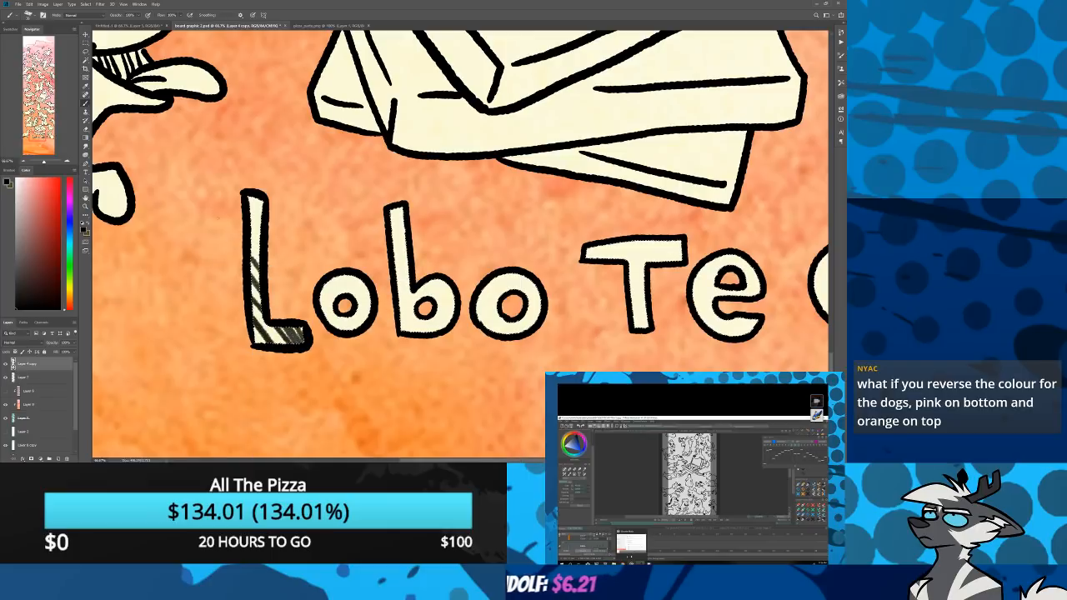
pyautogui.moveTo(252, 277); pyautogui.dragTo(265, 297)
pyautogui.moveTo(251, 253); pyautogui.dragTo(264, 275)
pyautogui.moveTo(251, 224)
pyautogui.mouseDown()
pyautogui.moveTo(263, 248)
pyautogui.moveTo(263, 234)
pyautogui.mouseUp()
pyautogui.moveTo(251, 198); pyautogui.dragTo(264, 214)
# Hatch the letters "obo" of "Lobo" with the same black diagonal pencil strokes
pyautogui.moveTo(322, 305); pyautogui.dragTo(342, 330)
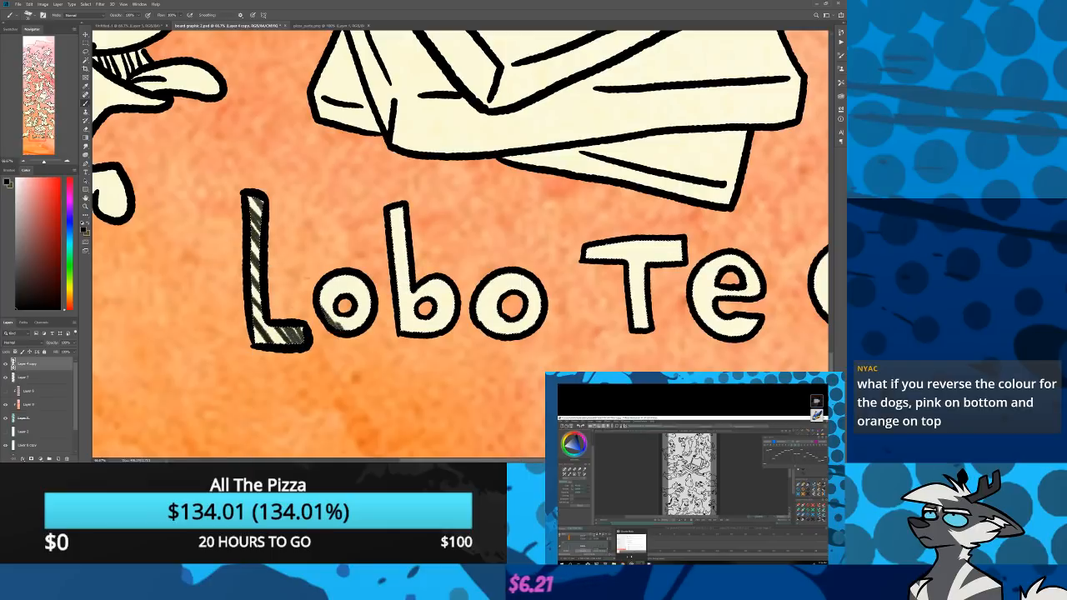
pyautogui.moveTo(327, 287)
pyautogui.mouseDown()
pyautogui.moveTo(336, 325)
pyautogui.moveTo(356, 327)
pyautogui.moveTo(347, 285)
pyautogui.moveTo(371, 312)
pyautogui.mouseUp()
pyautogui.moveTo(357, 276)
pyautogui.mouseDown()
pyautogui.moveTo(373, 297)
pyautogui.moveTo(343, 308)
pyautogui.moveTo(349, 330)
pyautogui.mouseUp()
pyautogui.moveTo(354, 388); pyautogui.dragTo(253, 375)
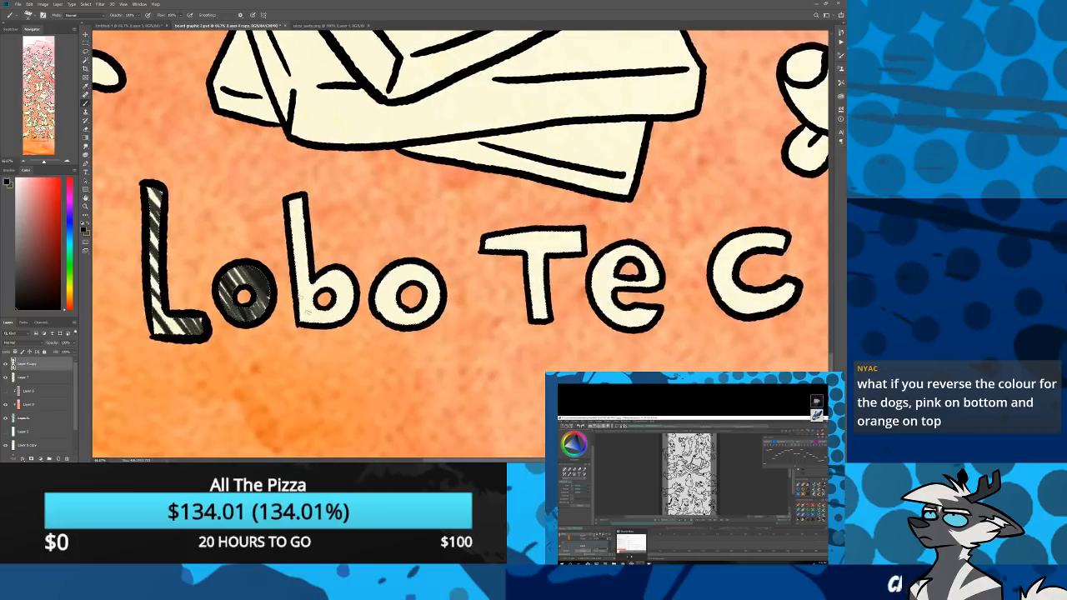
pyautogui.moveTo(297, 288); pyautogui.dragTo(307, 311)
pyautogui.moveTo(295, 264); pyautogui.dragTo(320, 295)
pyautogui.moveTo(292, 233); pyautogui.dragTo(310, 259)
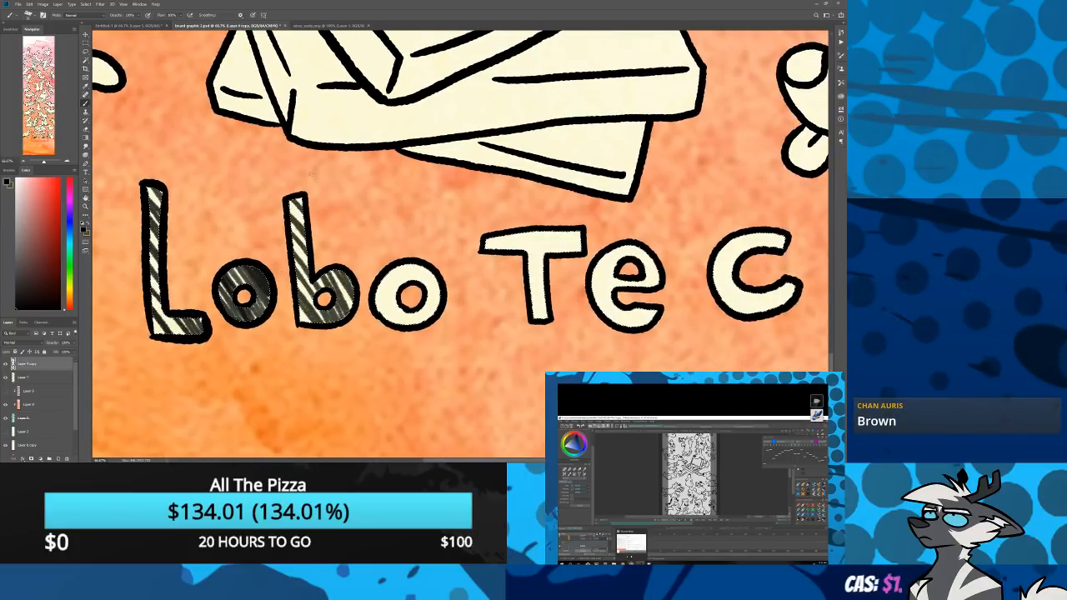
pyautogui.moveTo(377, 280)
pyautogui.mouseDown()
pyautogui.moveTo(402, 323)
pyautogui.moveTo(430, 324)
pyautogui.mouseUp()
pyautogui.moveTo(429, 270); pyautogui.dragTo(439, 317)
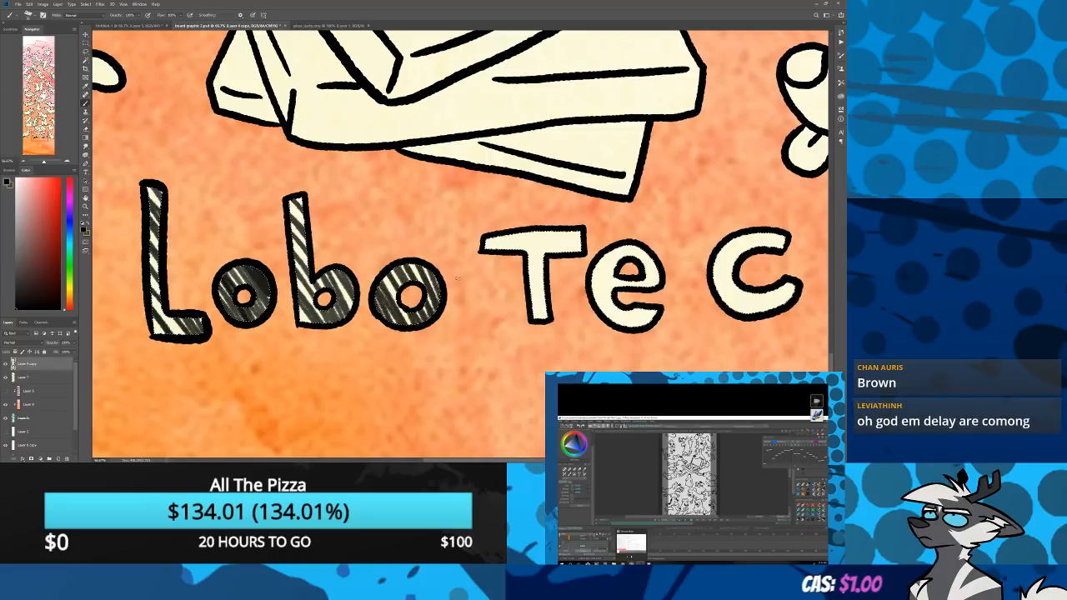
# Hatch the letters of "Tec" with black diagonal pencil strokes
pyautogui.moveTo(494, 250); pyautogui.dragTo(505, 238)
pyautogui.moveTo(511, 290)
pyautogui.mouseDown()
pyautogui.moveTo(549, 232)
pyautogui.moveTo(581, 231)
pyautogui.mouseUp()
pyautogui.moveTo(617, 284)
pyautogui.mouseDown()
pyautogui.moveTo(403, 301)
pyautogui.moveTo(446, 297)
pyautogui.mouseUp()
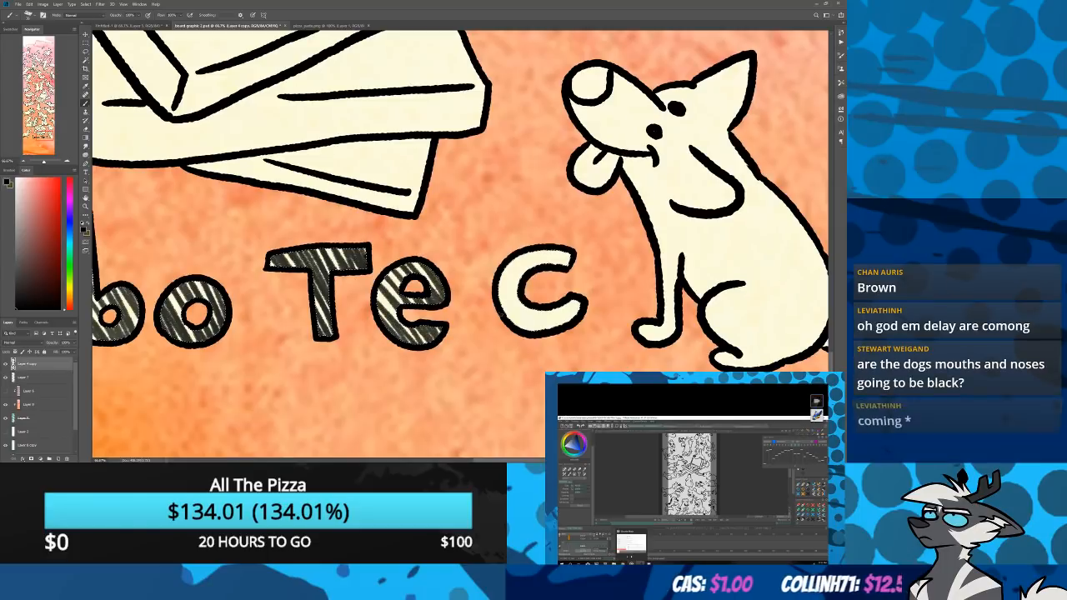
pyautogui.moveTo(502, 279); pyautogui.dragTo(530, 328)
pyautogui.moveTo(519, 260)
pyautogui.mouseDown()
pyautogui.moveTo(548, 328)
pyautogui.moveTo(570, 325)
pyautogui.mouseUp()
pyautogui.moveTo(533, 249); pyautogui.dragTo(557, 266)
pyautogui.moveTo(554, 250); pyautogui.dragTo(570, 269)
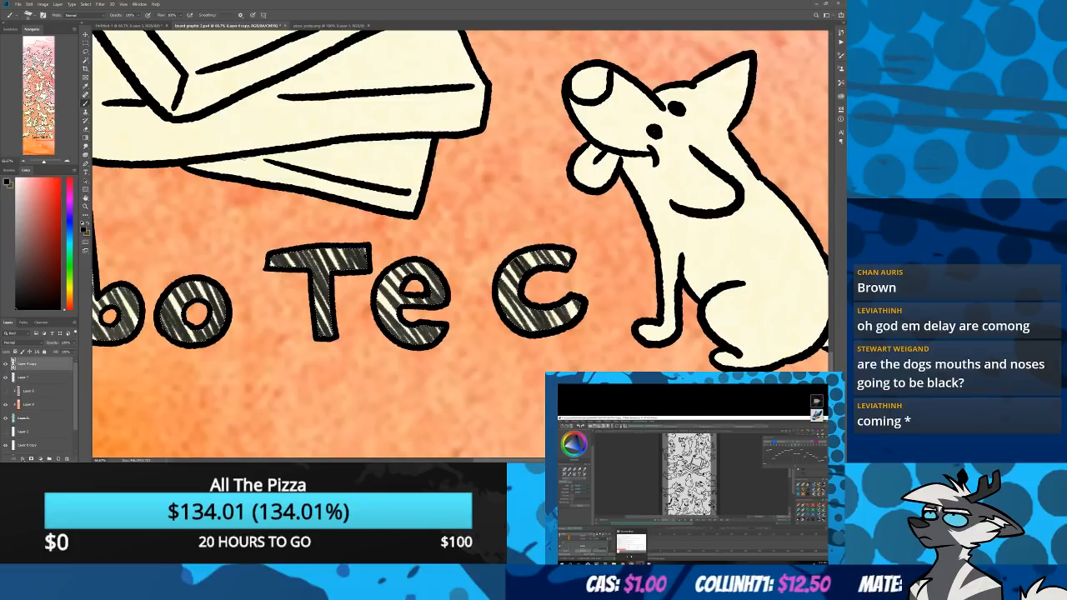
# Examine the hatched lettering together with the whole board graphic
pyautogui.click(24, 162)
pyautogui.click(24, 162)
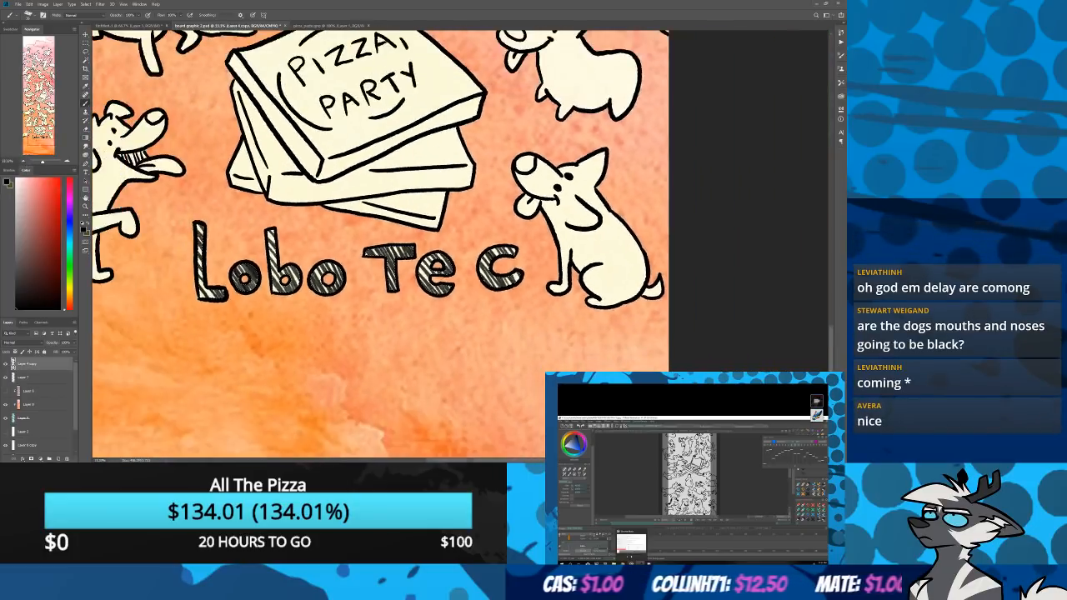
pyautogui.moveTo(45, 136); pyautogui.dragTo(42, 134)
pyautogui.hotkey('ctrl', '-')
pyautogui.hotkey('ctrl', '-')
pyautogui.hotkey('ctrl', '-')
pyautogui.hotkey('ctrl', '-')
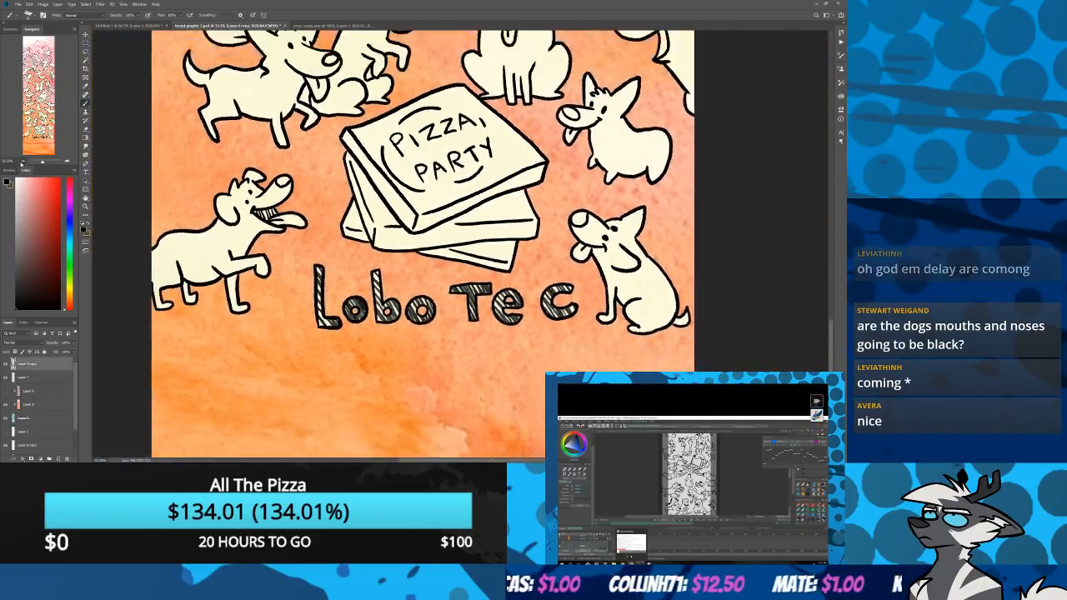
pyautogui.moveTo(322, 188); pyautogui.dragTo(304, 283)
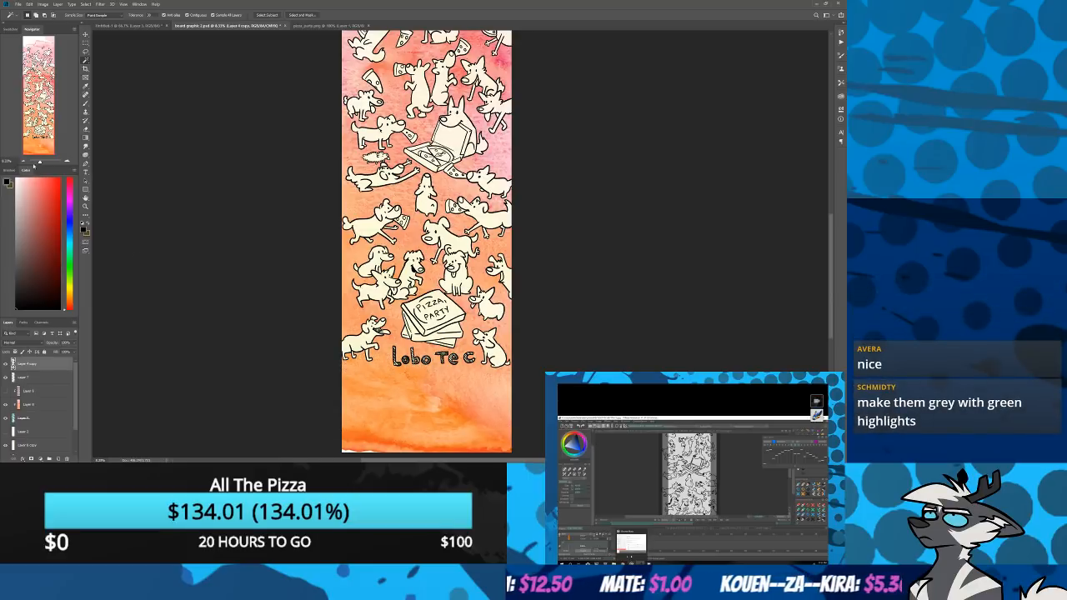
pyautogui.click(25, 164)
pyautogui.moveTo(228, 176); pyautogui.dragTo(226, 255)
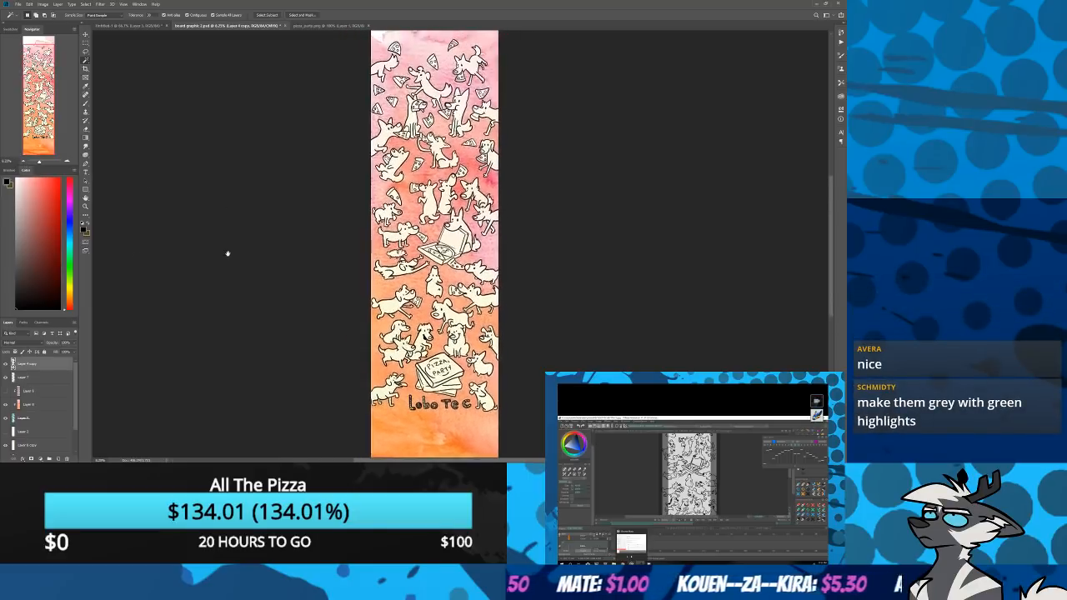
pyautogui.click(25, 165)
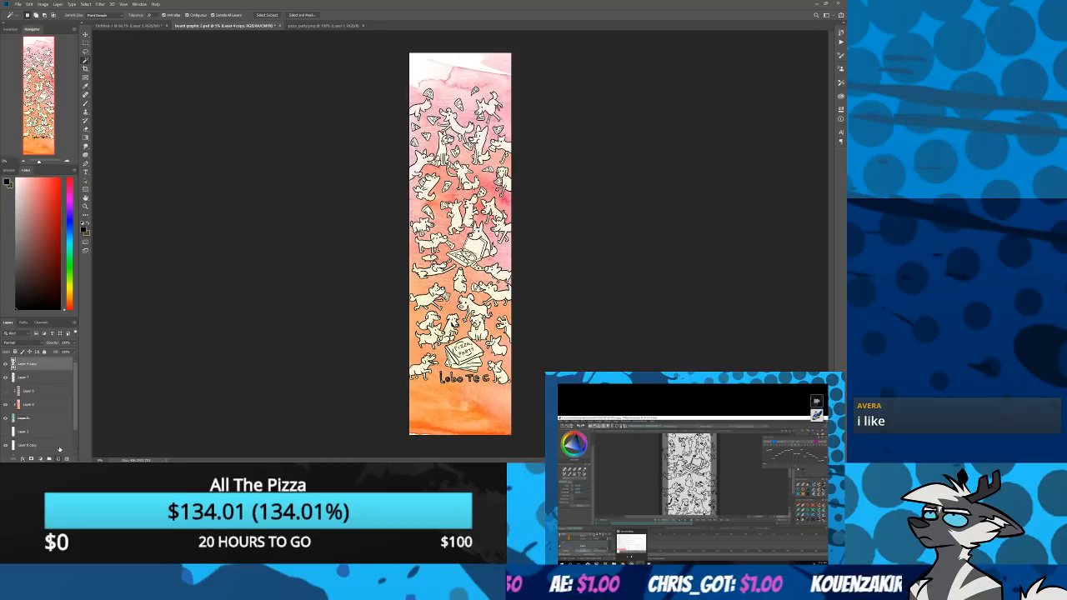
# Add a new layer on top and fill the noses of the dogs around the open pizza box with black
pyautogui.click(57, 459)
pyautogui.click(67, 161)
pyautogui.click(67, 161)
pyautogui.click(67, 160)
pyautogui.click(67, 161)
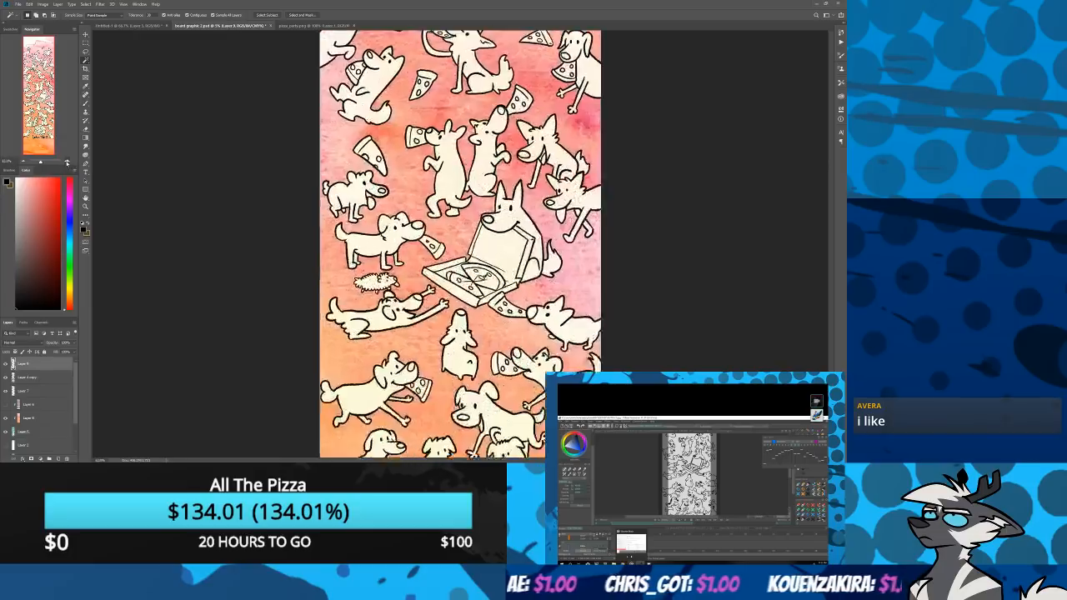
pyautogui.click(67, 161)
pyautogui.click(67, 161)
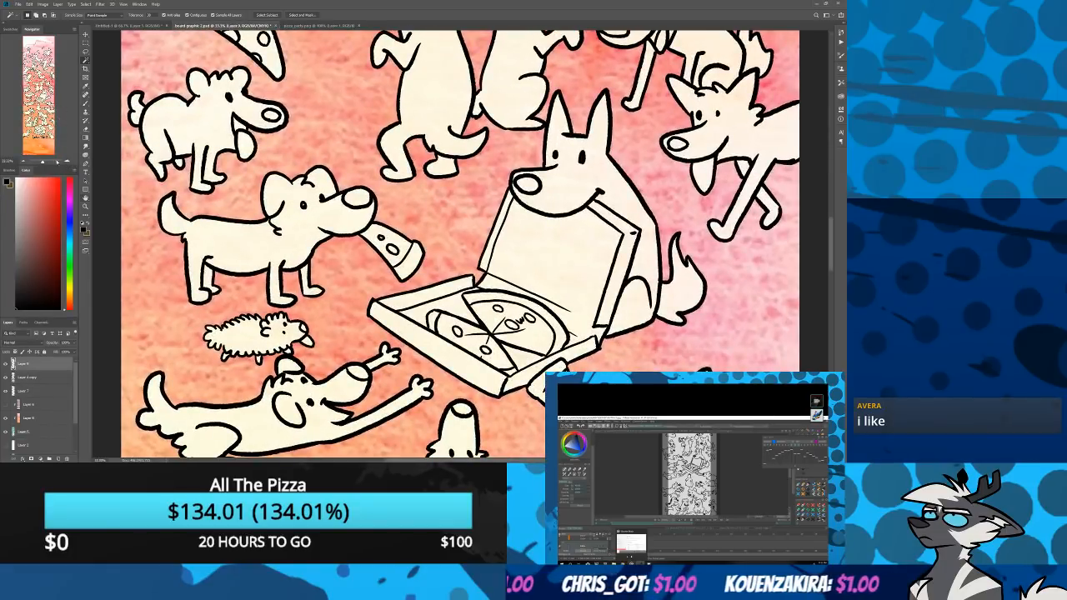
pyautogui.keyDown('shift'); pyautogui.click(532, 187); pyautogui.keyUp('shift')
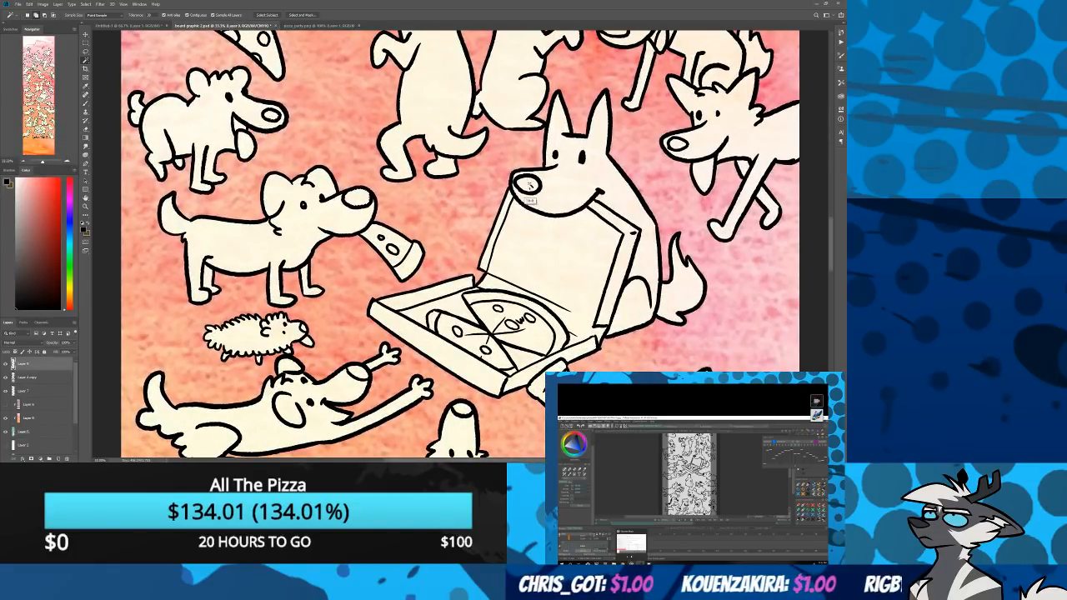
pyautogui.keyDown('shift'); pyautogui.click(681, 146); pyautogui.keyUp('shift')
pyautogui.hotkey('alt', 'BackSpace')
# Fill black the noses of the dog lying below the hedgehog-like animal and the upward-looking dog beside it
pyautogui.click(359, 375)
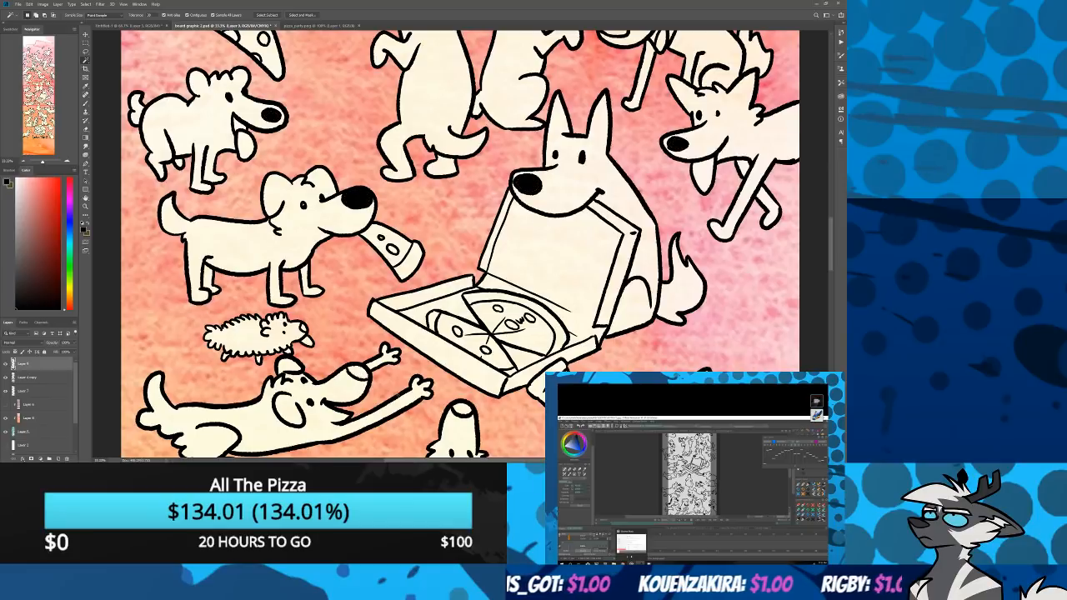
pyautogui.hotkey('alt', 'BackSpace')
pyautogui.click(461, 409)
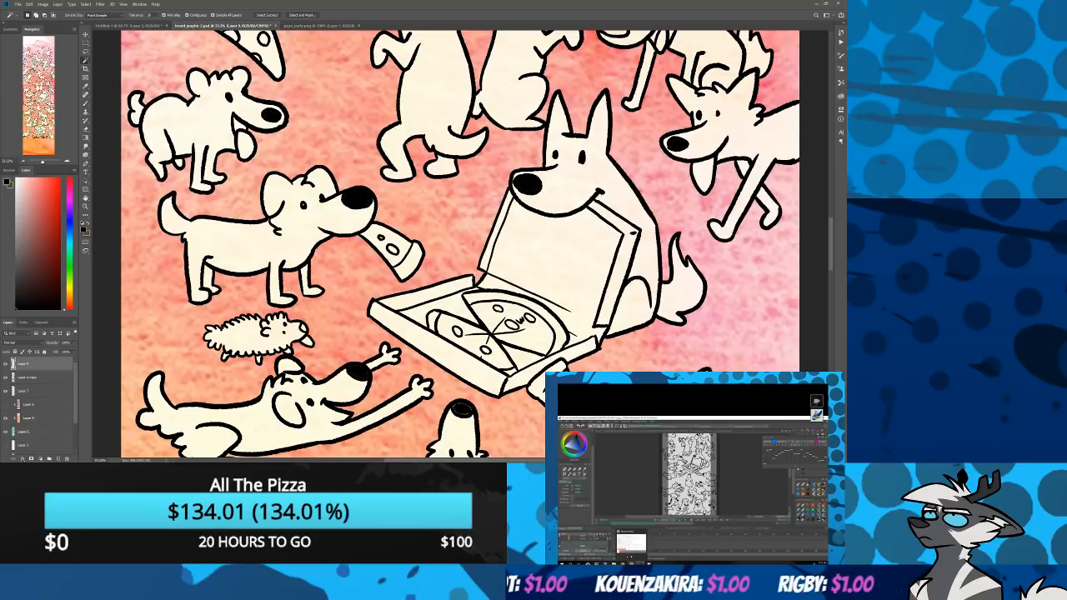
pyautogui.hotkey('alt', 'BackSpace')
pyautogui.hotkey('alt', 'BackSpace')
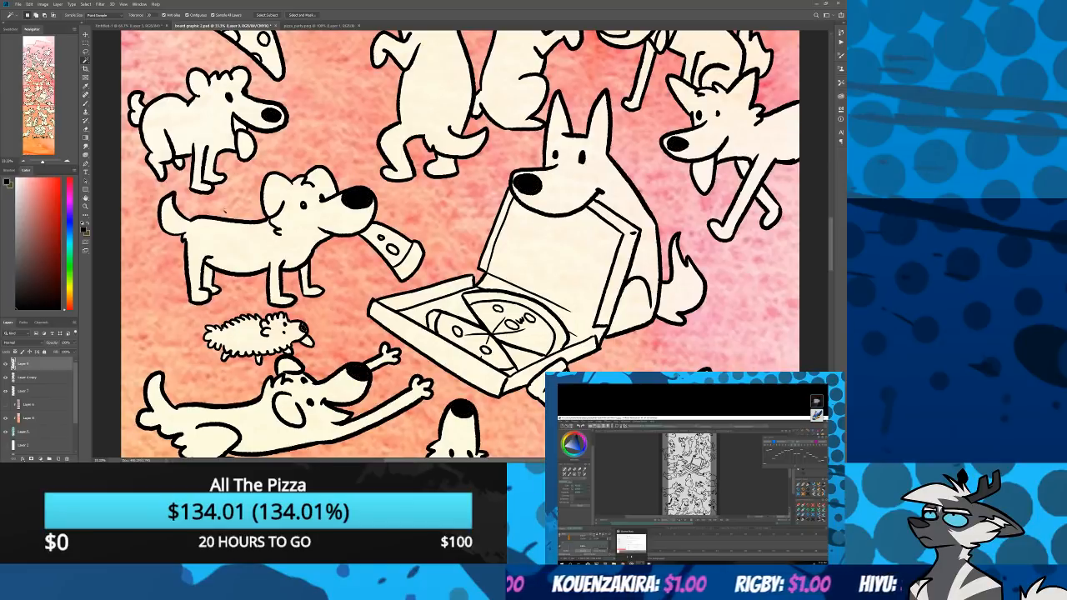
# Fill black the noses of the two upright dogs, the sitting dog beside them and the dog reclining with a slice
pyautogui.scroll(-5, 335, 128)
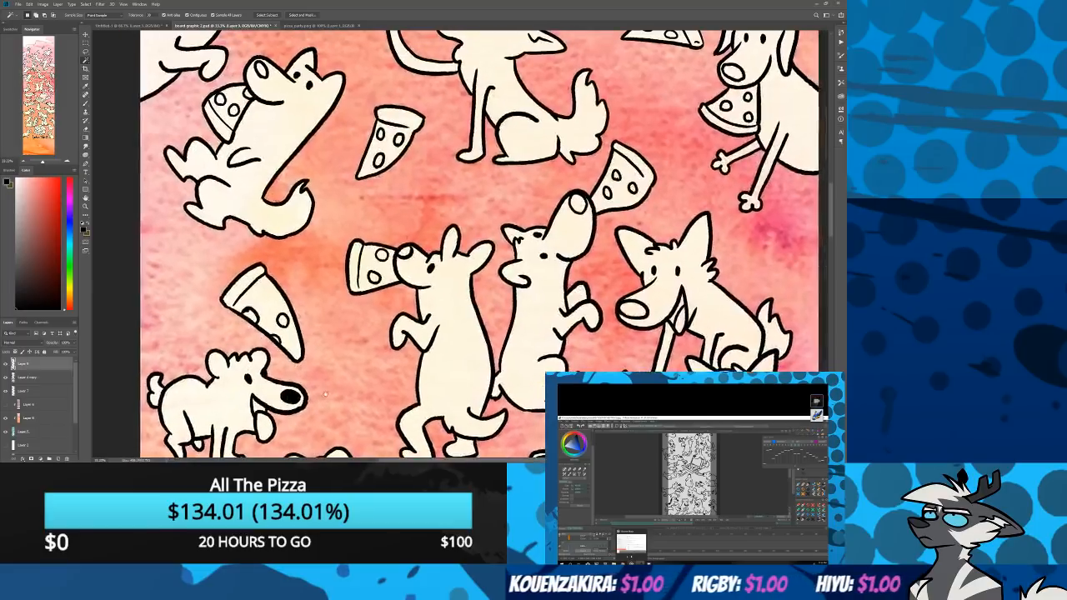
pyautogui.click(404, 253)
pyautogui.hotkey('alt', 'BackSpace')
pyautogui.click(579, 204)
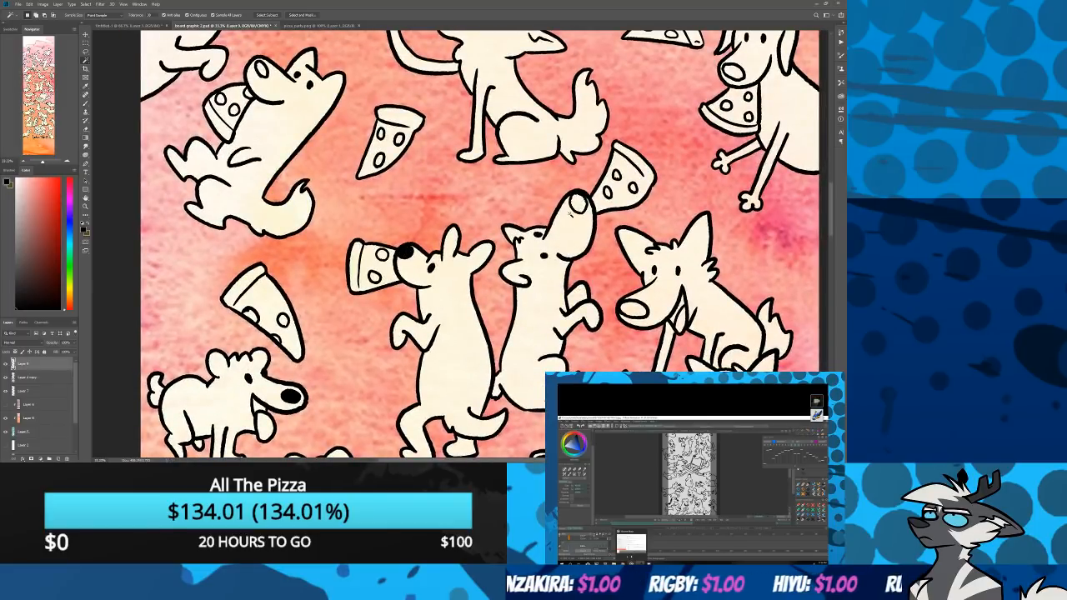
pyautogui.hotkey('alt', 'BackSpace')
pyautogui.hotkey('alt', 'BackSpace')
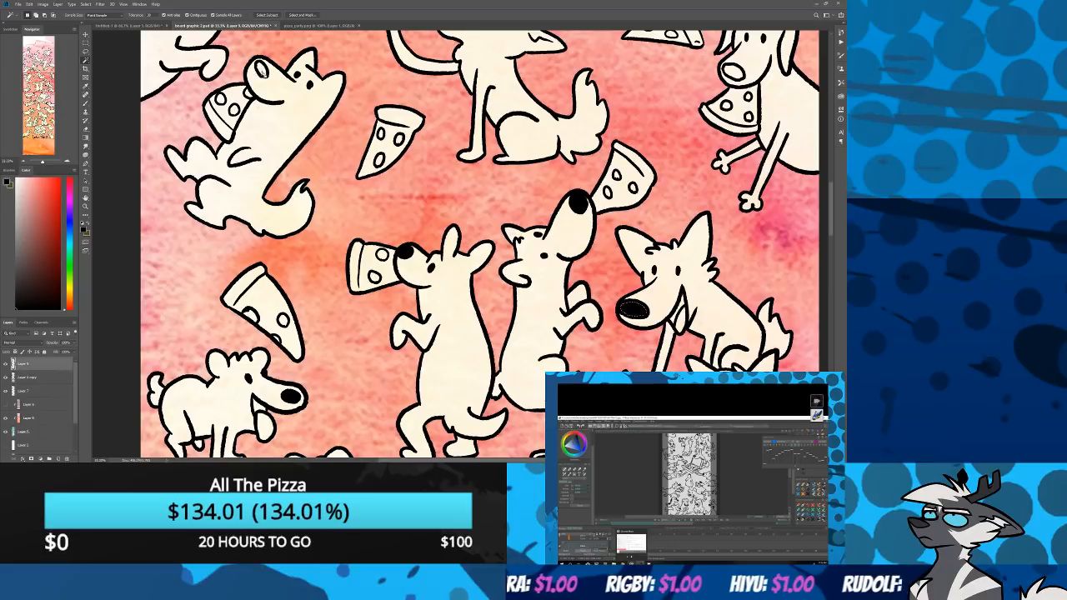
pyautogui.click(262, 70)
pyautogui.hotkey('alt', 'BackSpace')
# Fill black the noses of the pointy-eared dog, the dog holding a slice to its mouth and the floppy-eared dog
pyautogui.scroll(5, 310, 111)
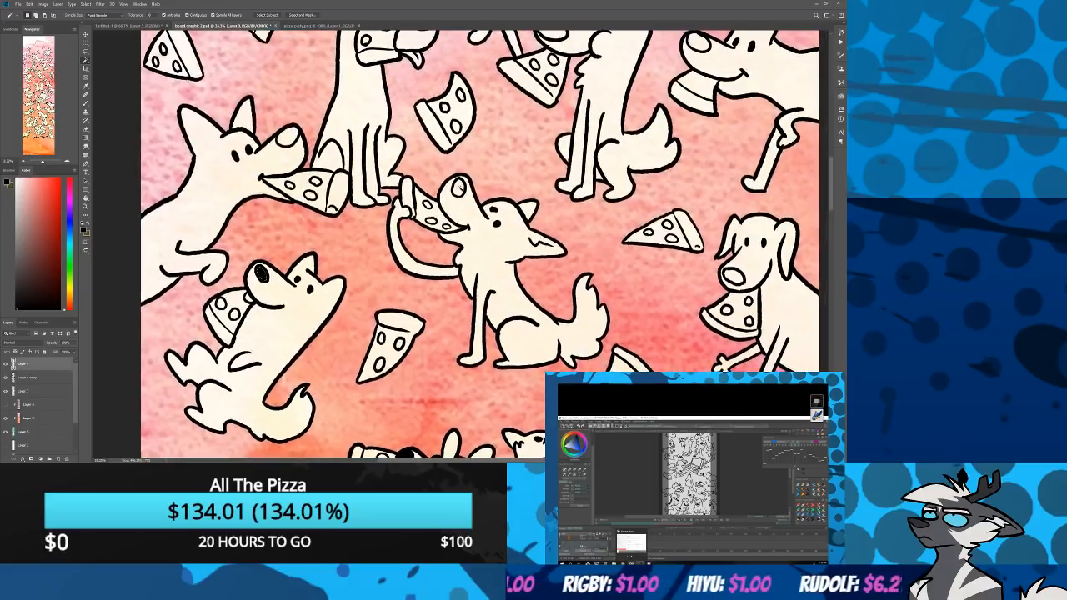
pyautogui.click(288, 138)
pyautogui.hotkey('alt', 'BackSpace')
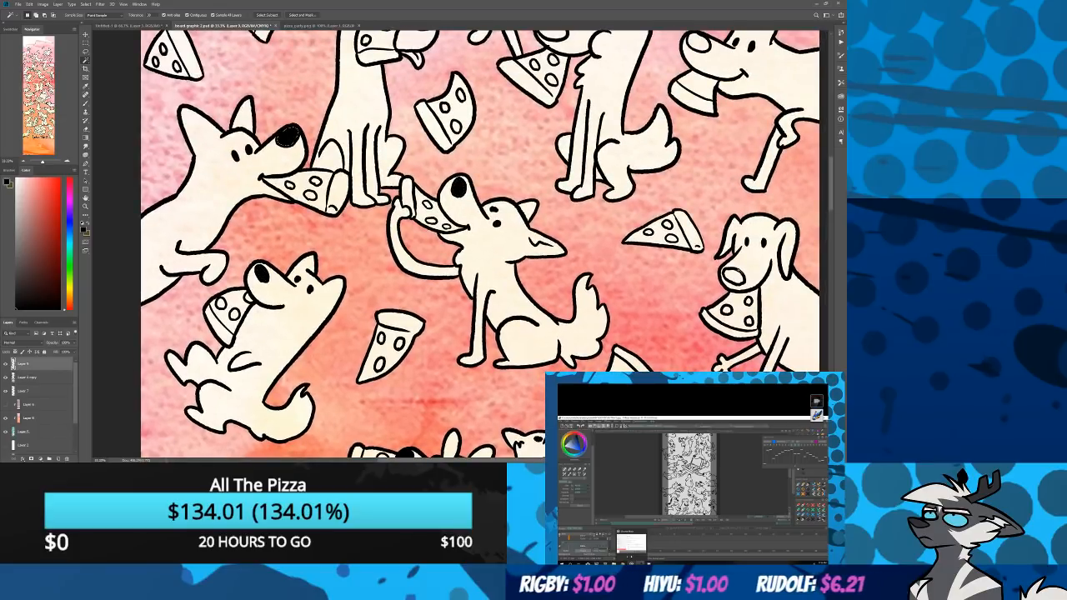
pyautogui.click(734, 274)
pyautogui.hotkey('alt', 'BackSpace')
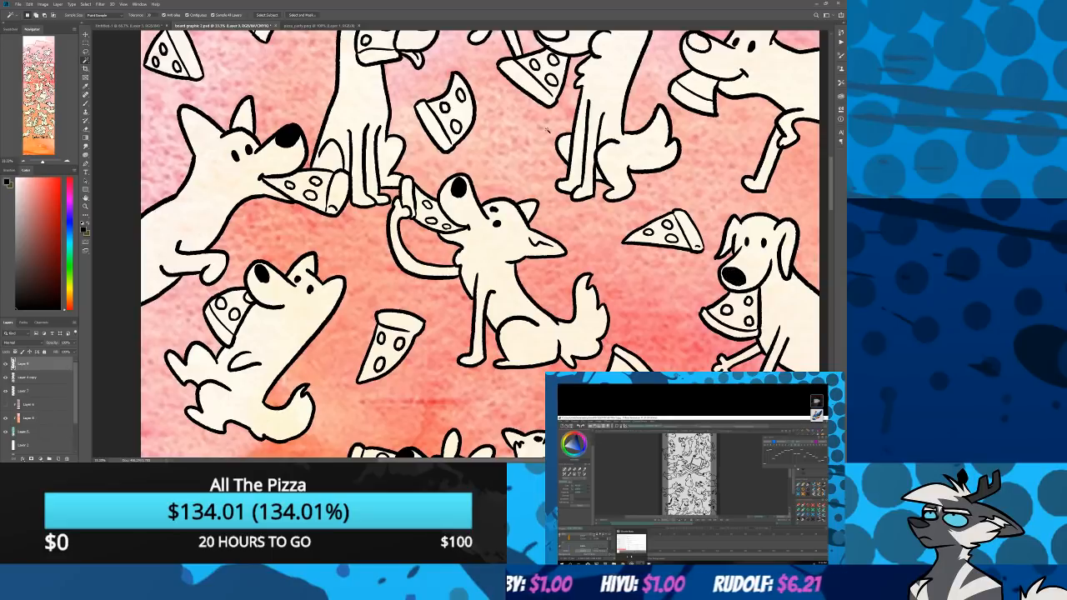
# Fill black the noses of the dog with a slice over its eyes, the tall-eared upright dog, the leaping dog and the slice-carrying dog beside it
pyautogui.scroll(5, 472, 334)
pyautogui.scroll(1, 471, 335)
pyautogui.click(430, 275)
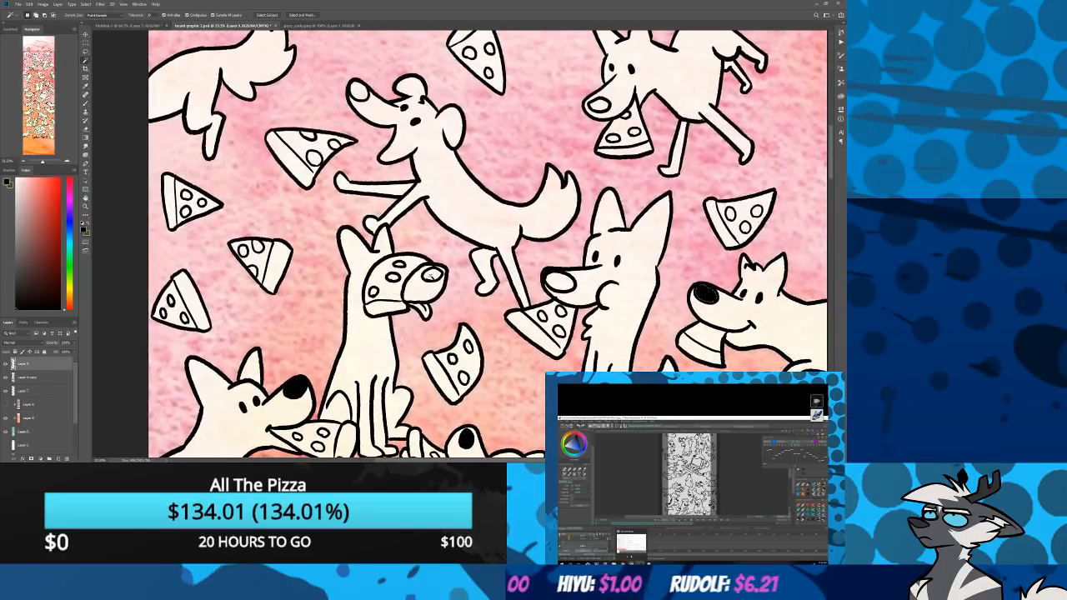
pyautogui.hotkey('alt', 'BackSpace')
pyautogui.click(563, 282)
pyautogui.hotkey('alt', 'BackSpace')
pyautogui.click(359, 90)
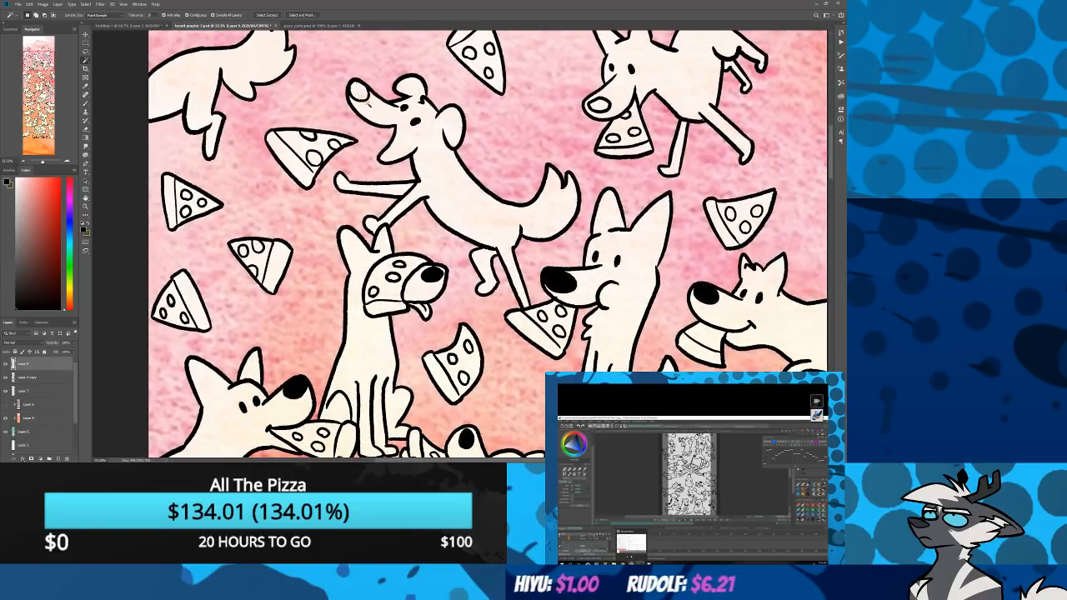
pyautogui.hotkey('alt', 'BackSpace')
pyautogui.hotkey('alt', 'BackSpace')
# Fill black the noses of the running dog carrying a slice, the dog reaching for a slice and the smiling floppy-eared dog between them
pyautogui.moveTo(35, 49); pyautogui.dragTo(39, 105)
pyautogui.click(321, 161)
pyautogui.hotkey('alt', 'BackSpace')
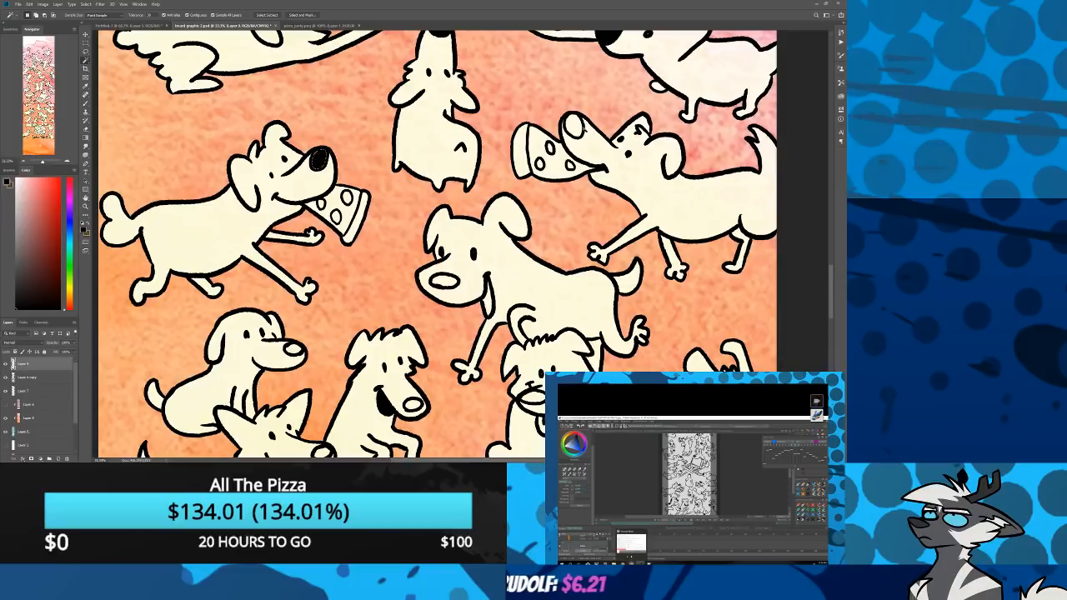
pyautogui.click(577, 128)
pyautogui.hotkey('alt', 'BackSpace')
pyautogui.click(443, 280)
pyautogui.hotkey('alt', 'BackSpace')
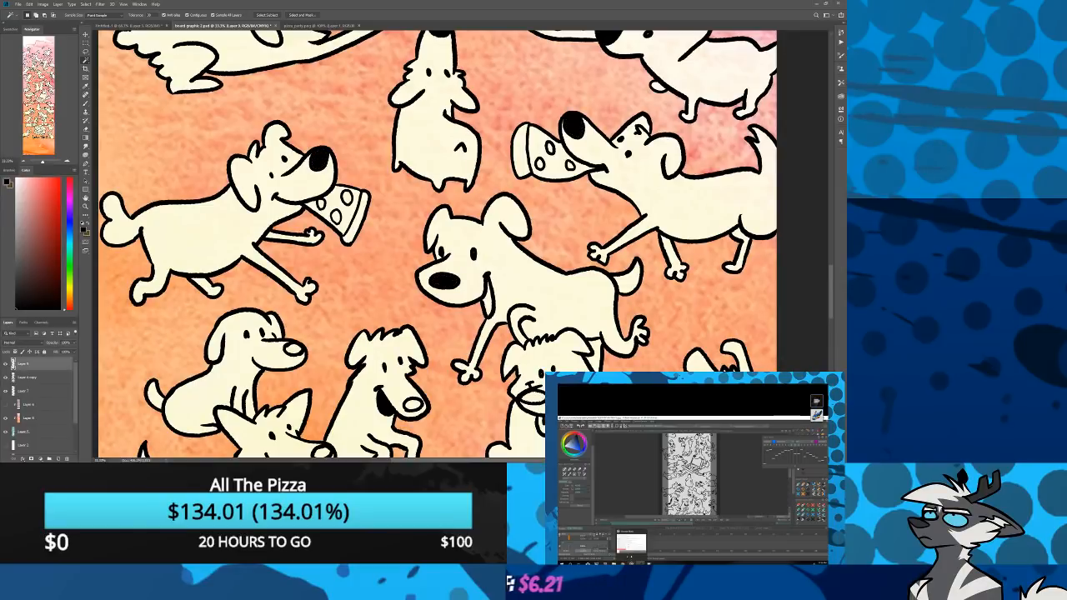
# Fill black the noses of the seated and standing dogs gathered above the Pizza Party boxes and the short-legged dog beside the boxes
pyautogui.hotkey('alt', 'BackSpace')
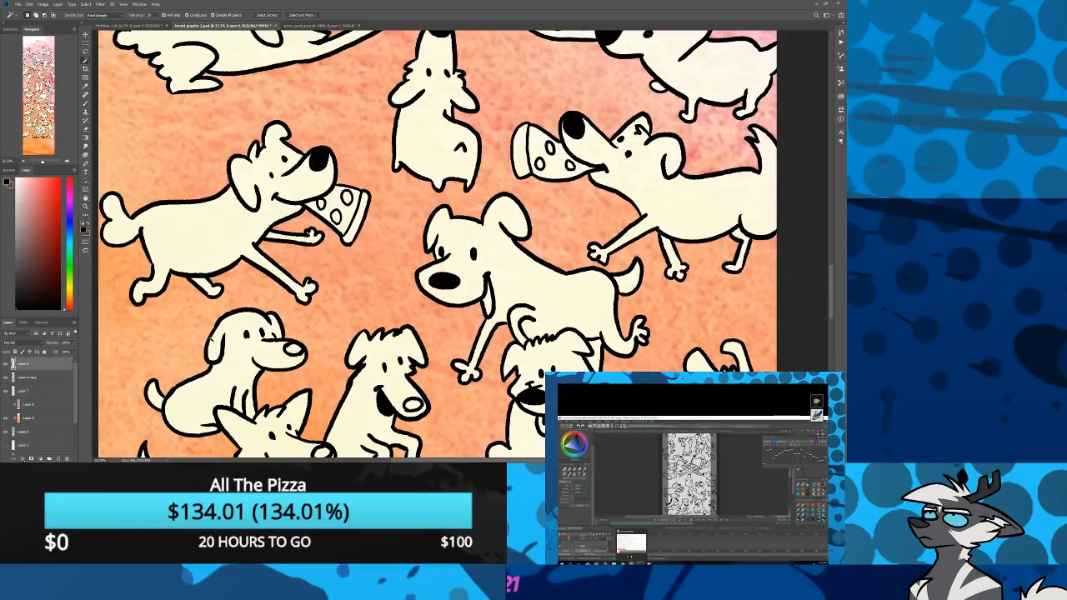
pyautogui.hotkey('alt', 'BackSpace')
pyautogui.scroll(-5, 359, 425)
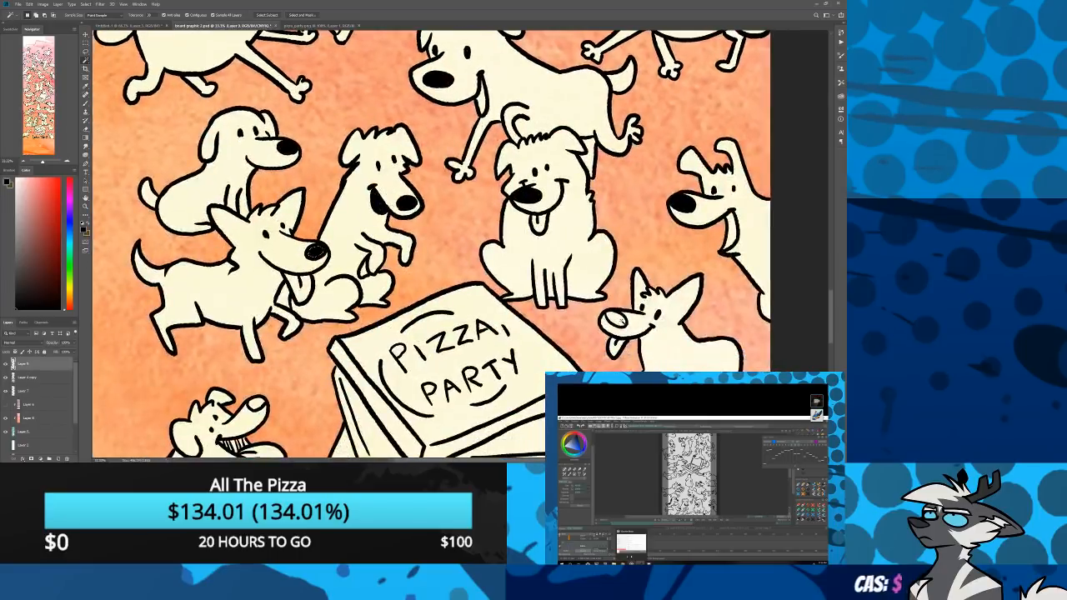
pyautogui.scroll(-3, 442, 251)
pyautogui.moveTo(243, 259); pyautogui.dragTo(247, 243)
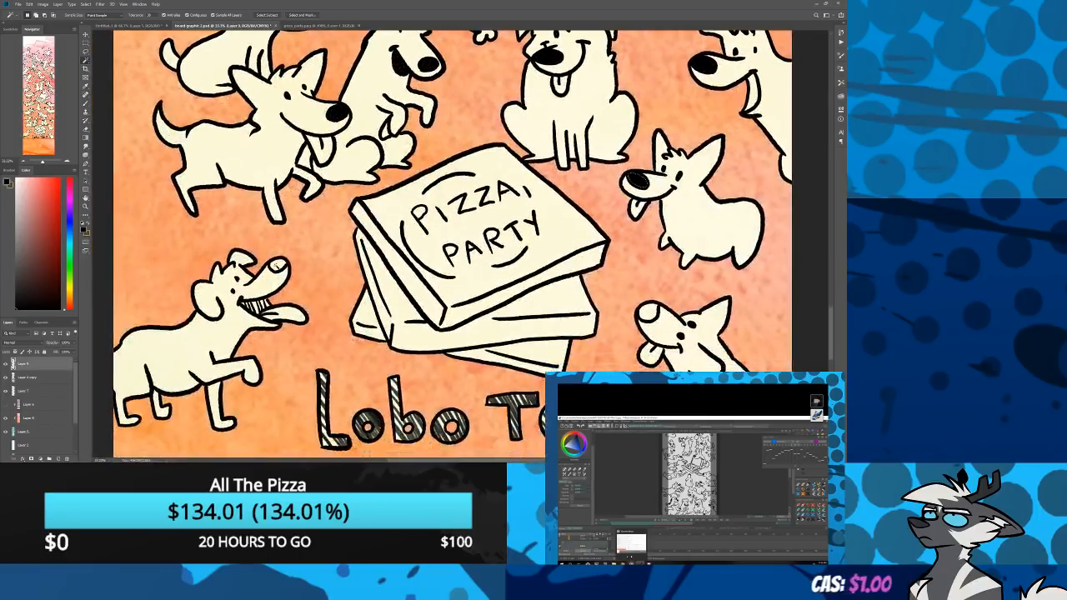
# Fill black the noses of the open-mouthed dog and the dog beside the Lobo Tec lettering, clearing the selection
pyautogui.click(279, 266)
pyautogui.hotkey('alt', 'BackSpace')
pyautogui.click(649, 313)
pyautogui.hotkey('alt', 'BackSpace')
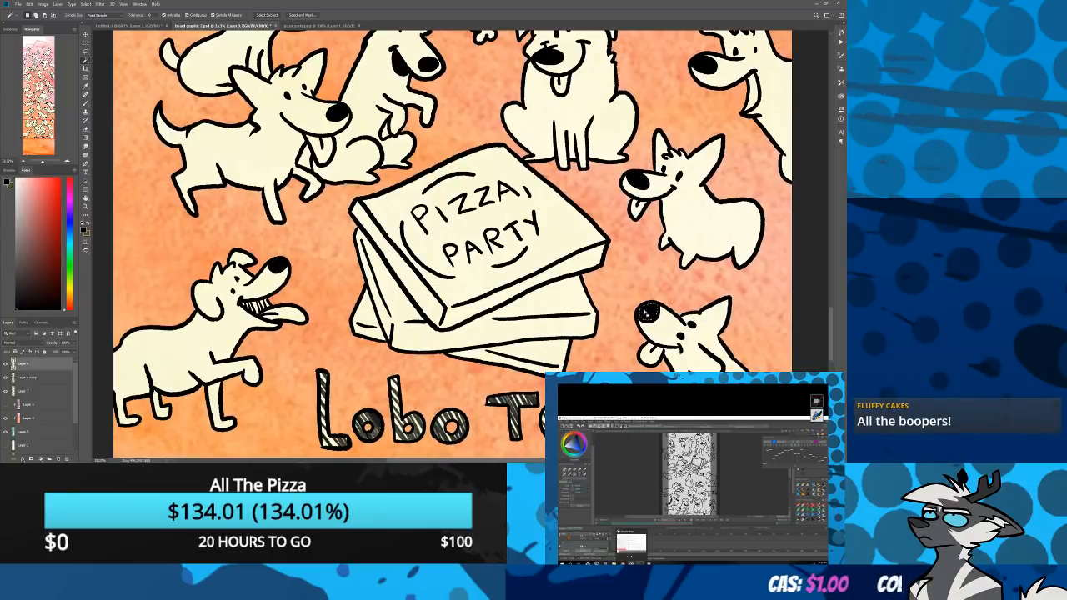
pyautogui.hotkey('ctrl', 'd')
# Check the filled noses across the whole board graphic and save the document
pyautogui.click(23, 162)
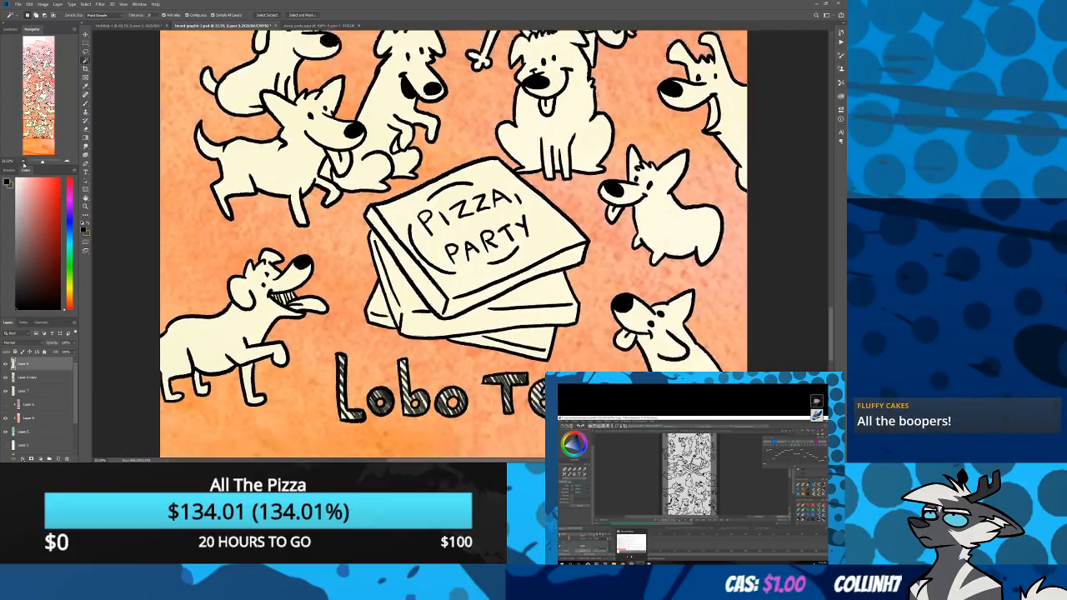
pyautogui.click(23, 162)
pyautogui.click(23, 162)
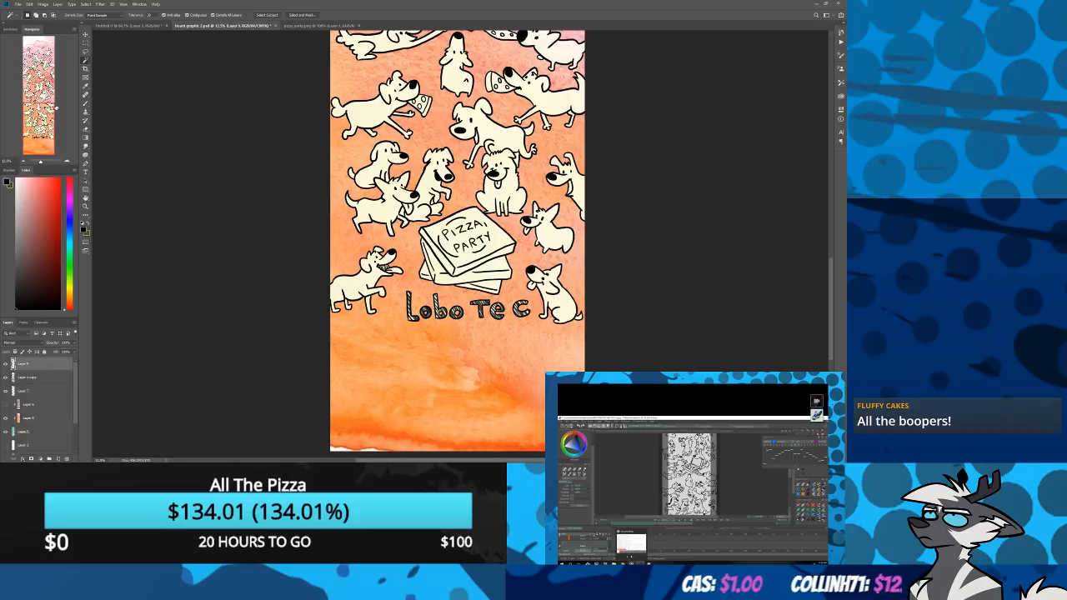
pyautogui.moveTo(467, 96); pyautogui.dragTo(445, 427)
pyautogui.moveTo(455, 241); pyautogui.dragTo(418, 364)
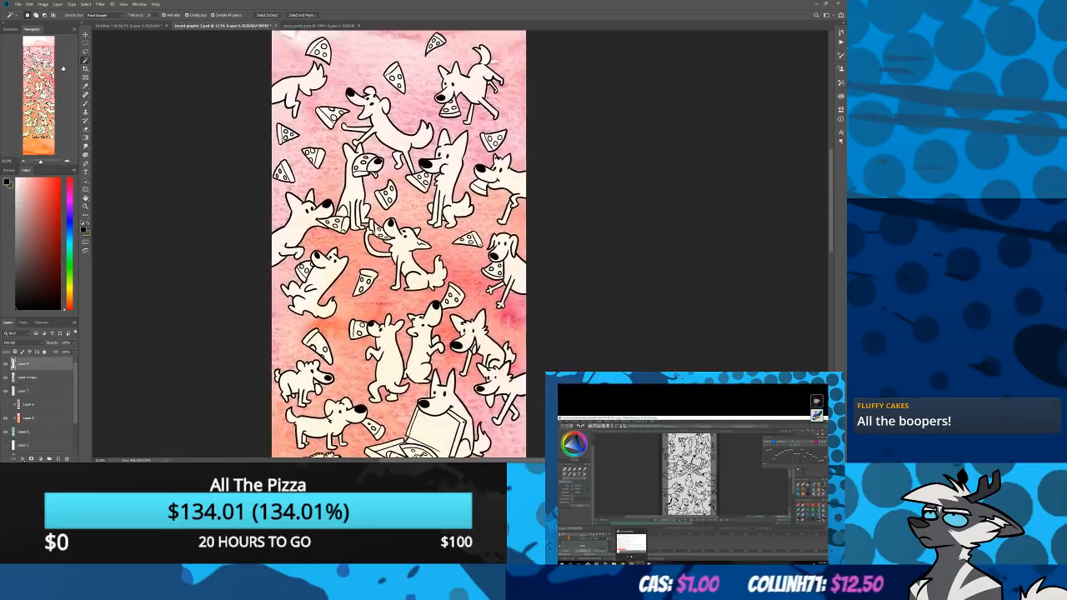
pyautogui.click(24, 162)
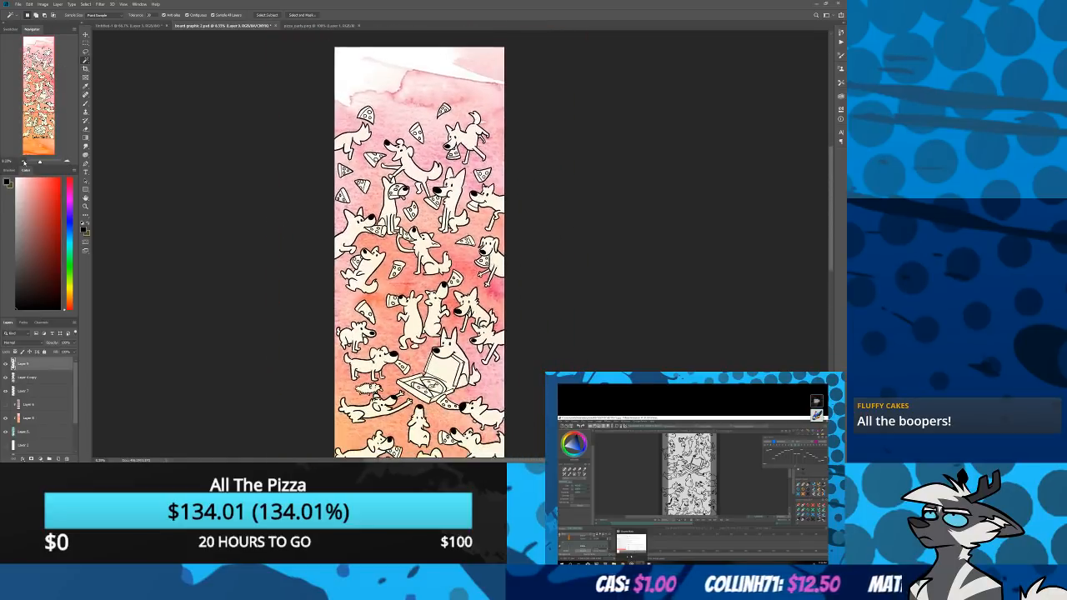
pyautogui.click(23, 162)
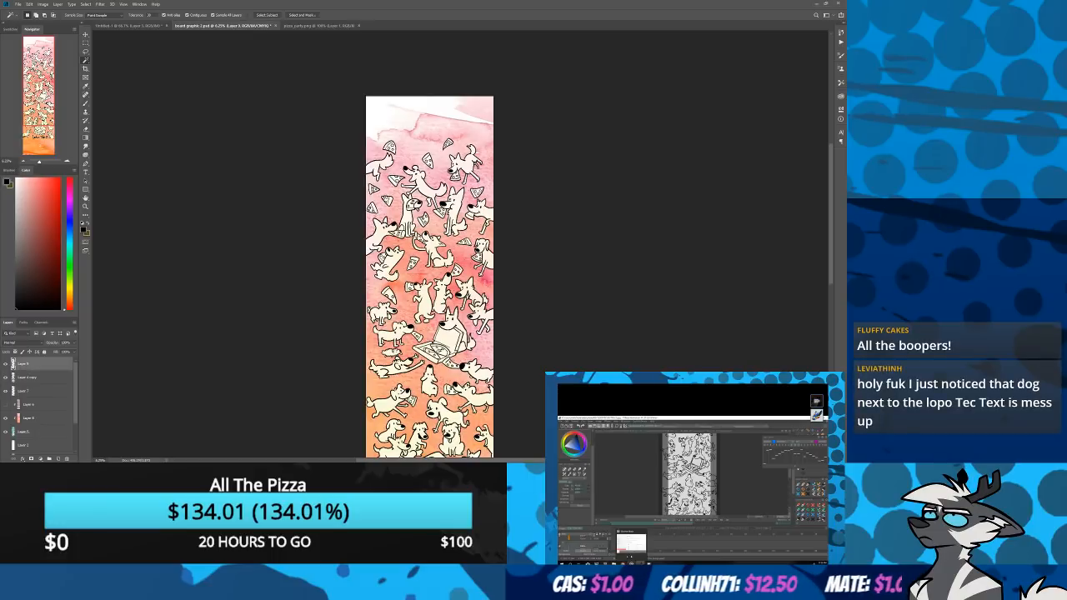
pyautogui.moveTo(42, 76); pyautogui.dragTo(48, 97)
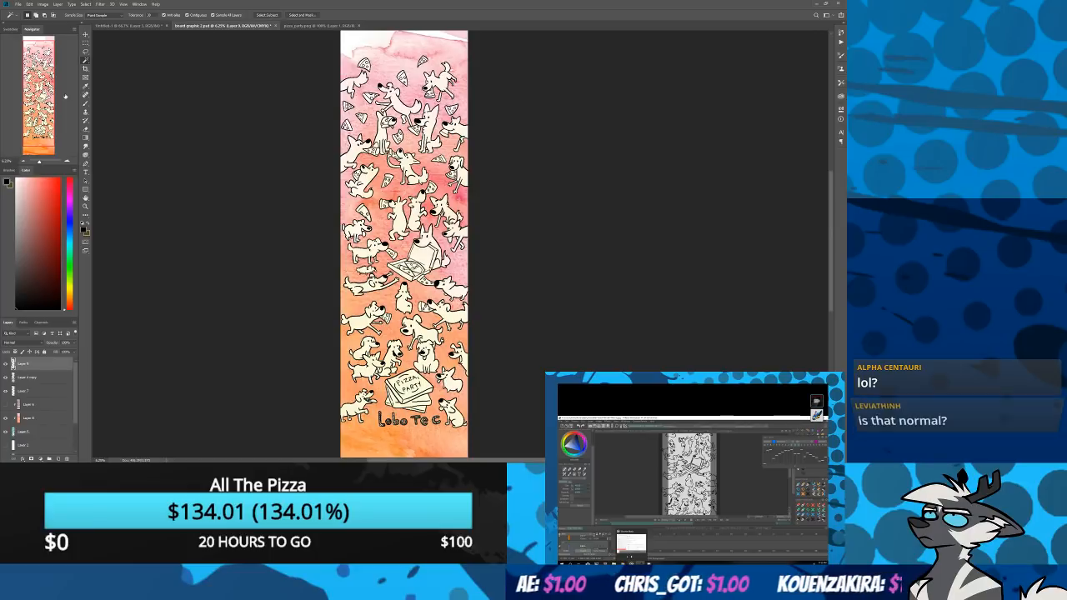
pyautogui.hotkey('ctrl', 's')
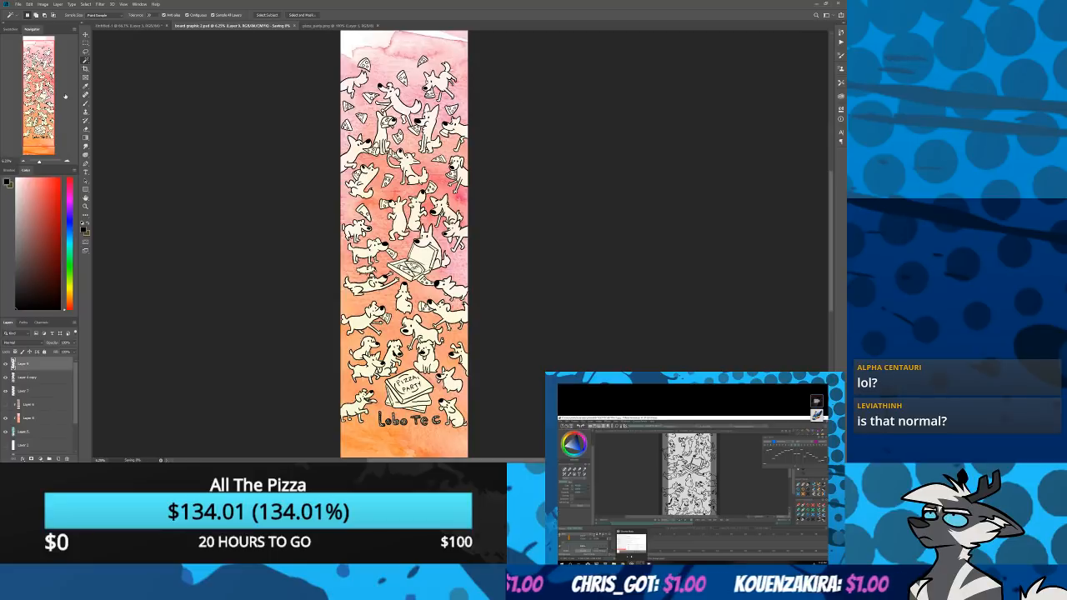